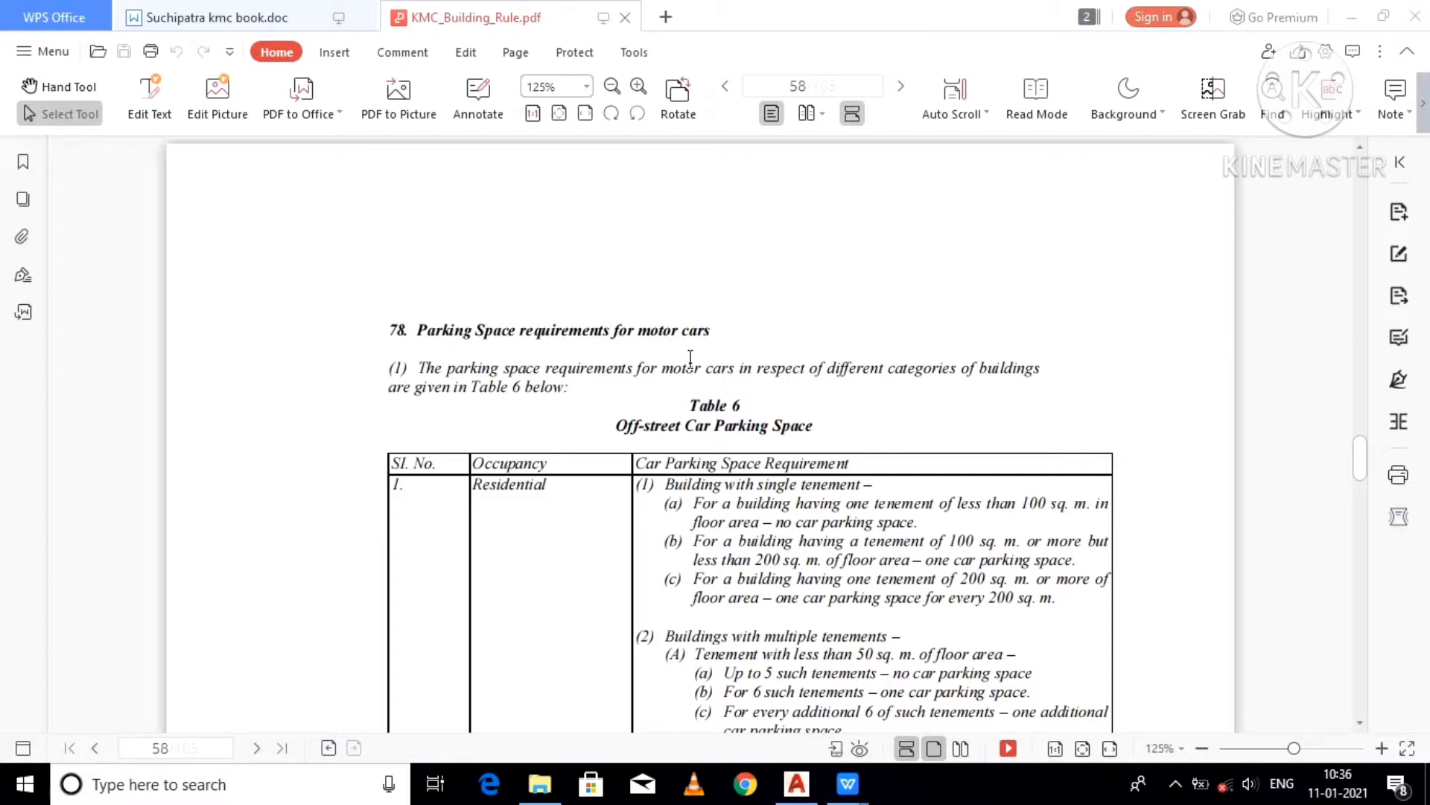
Step: Review the residential car parking requirements in Table 6, marking clause (B) for tenements between 50 and 75 sq. m
scroll(690, 358, "down", 5)
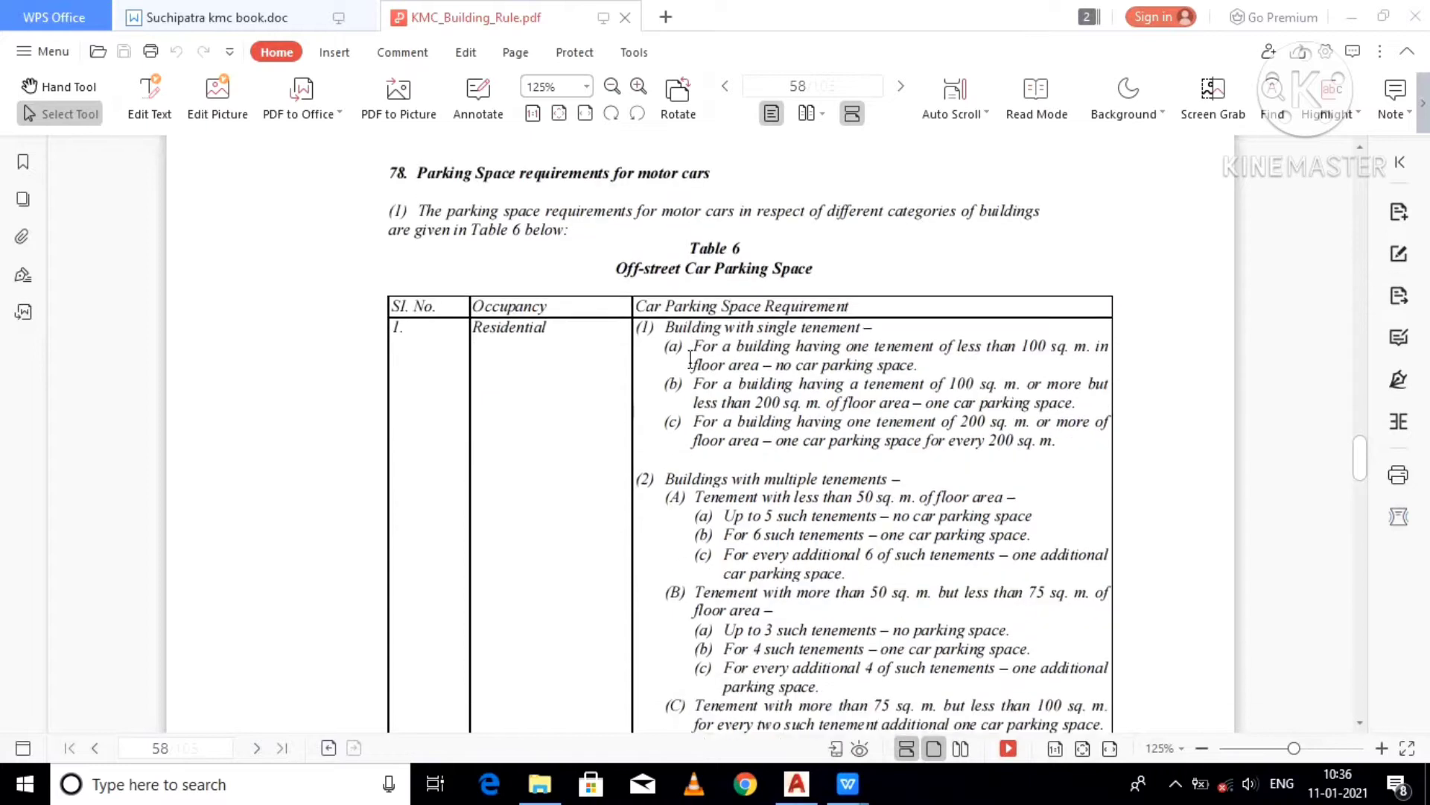
scroll(690, 358, "up", 1)
scroll(700, 319, "down", 2)
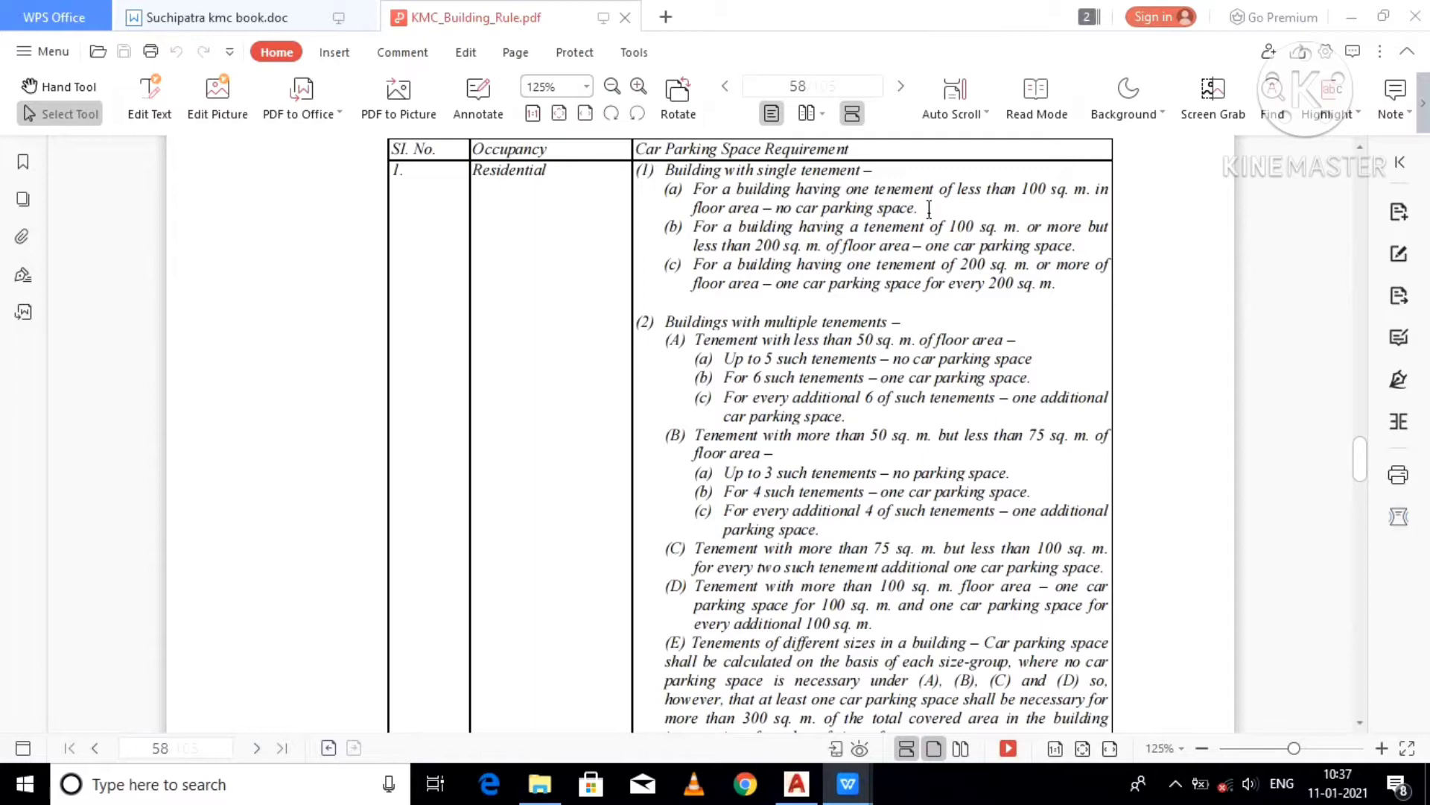
scroll(924, 223, "down", 5)
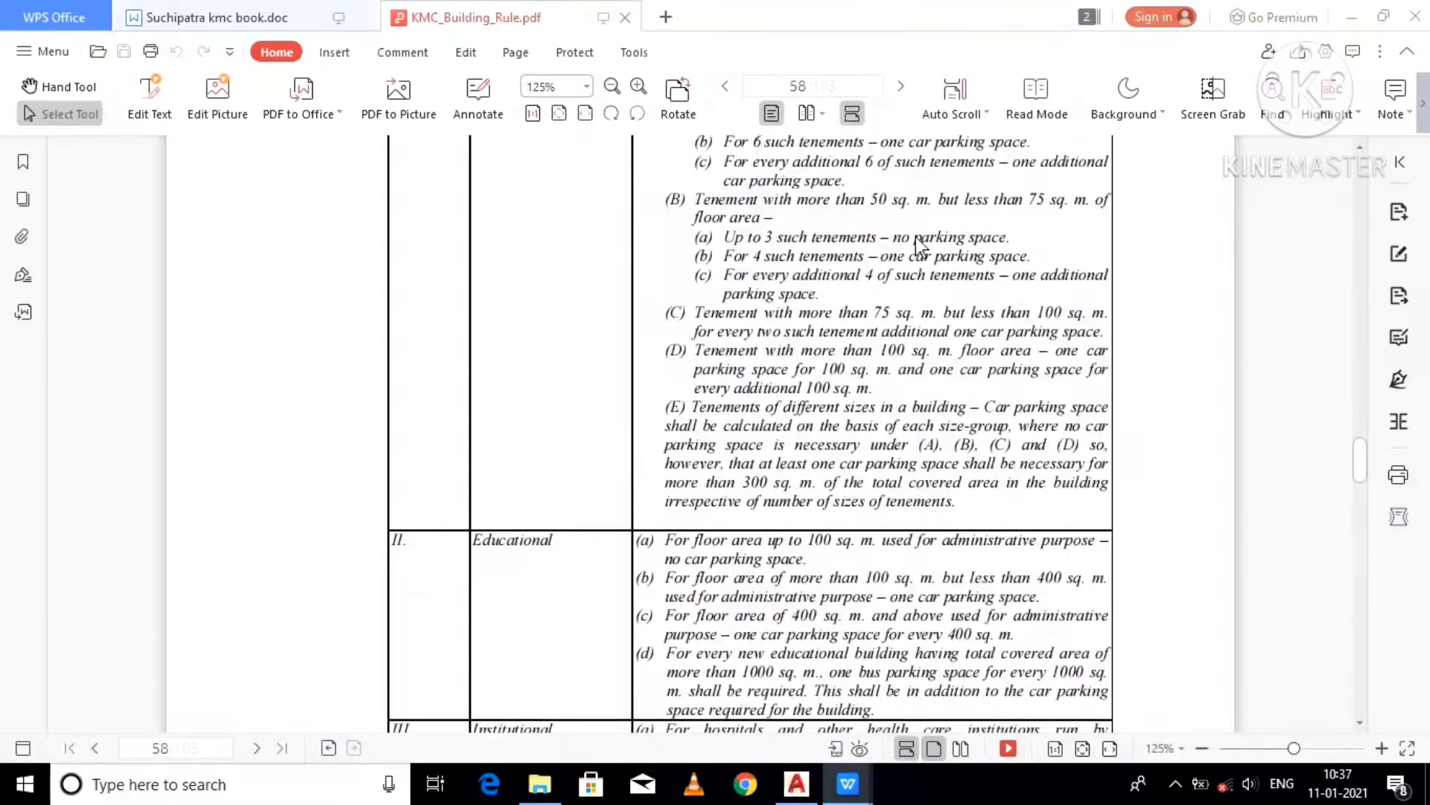
scroll(916, 238, "up", 5)
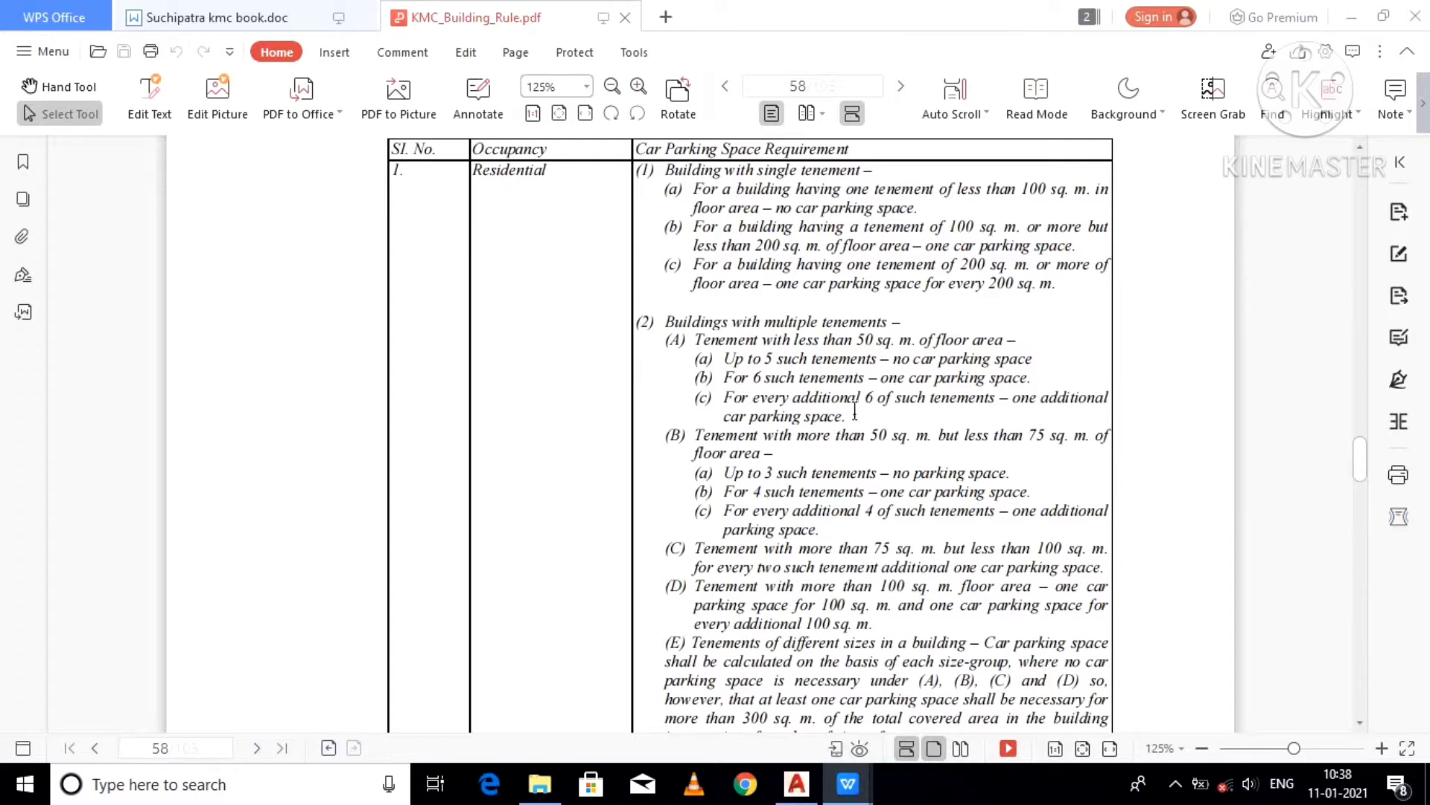
scroll(845, 386, "down", 4)
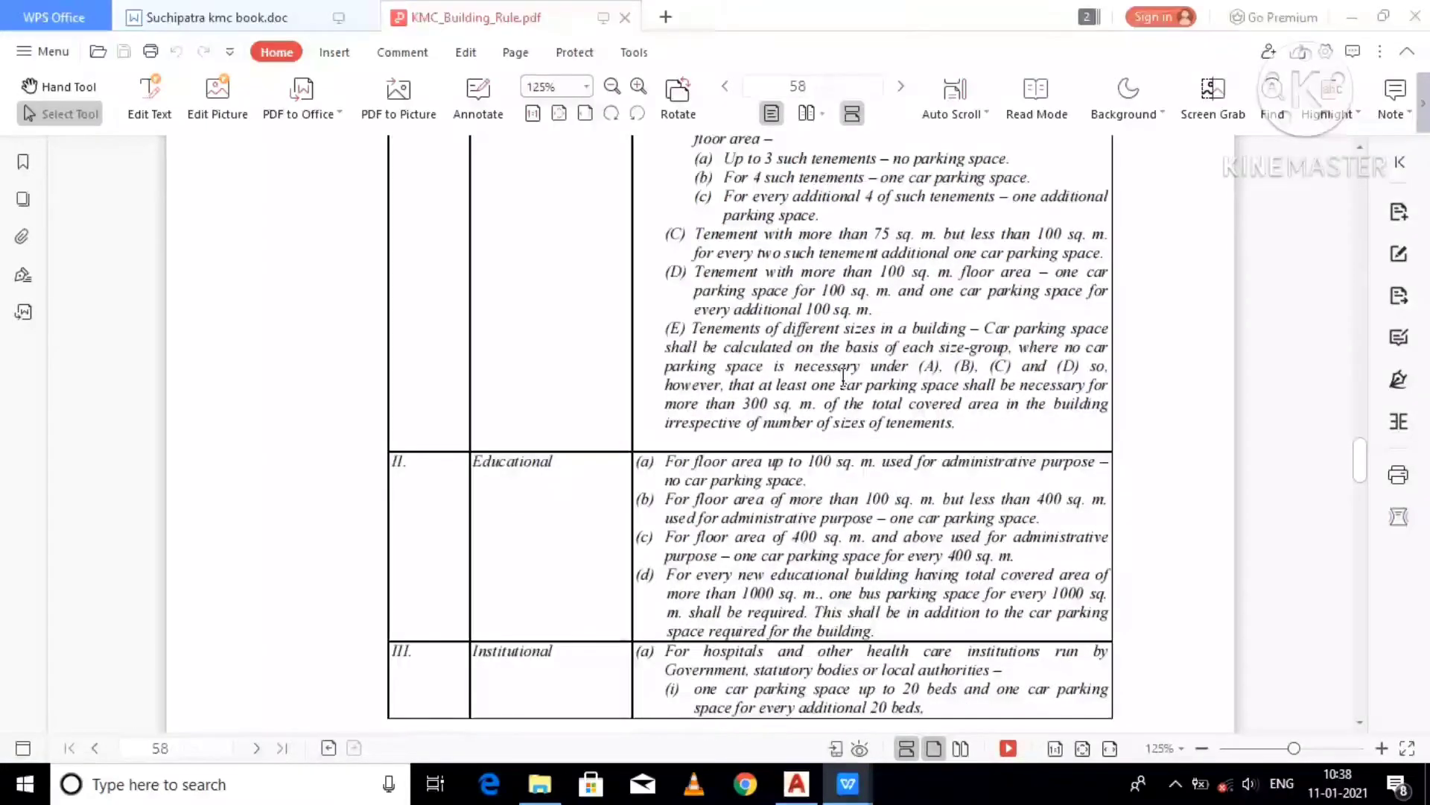
scroll(843, 381, "up", 2)
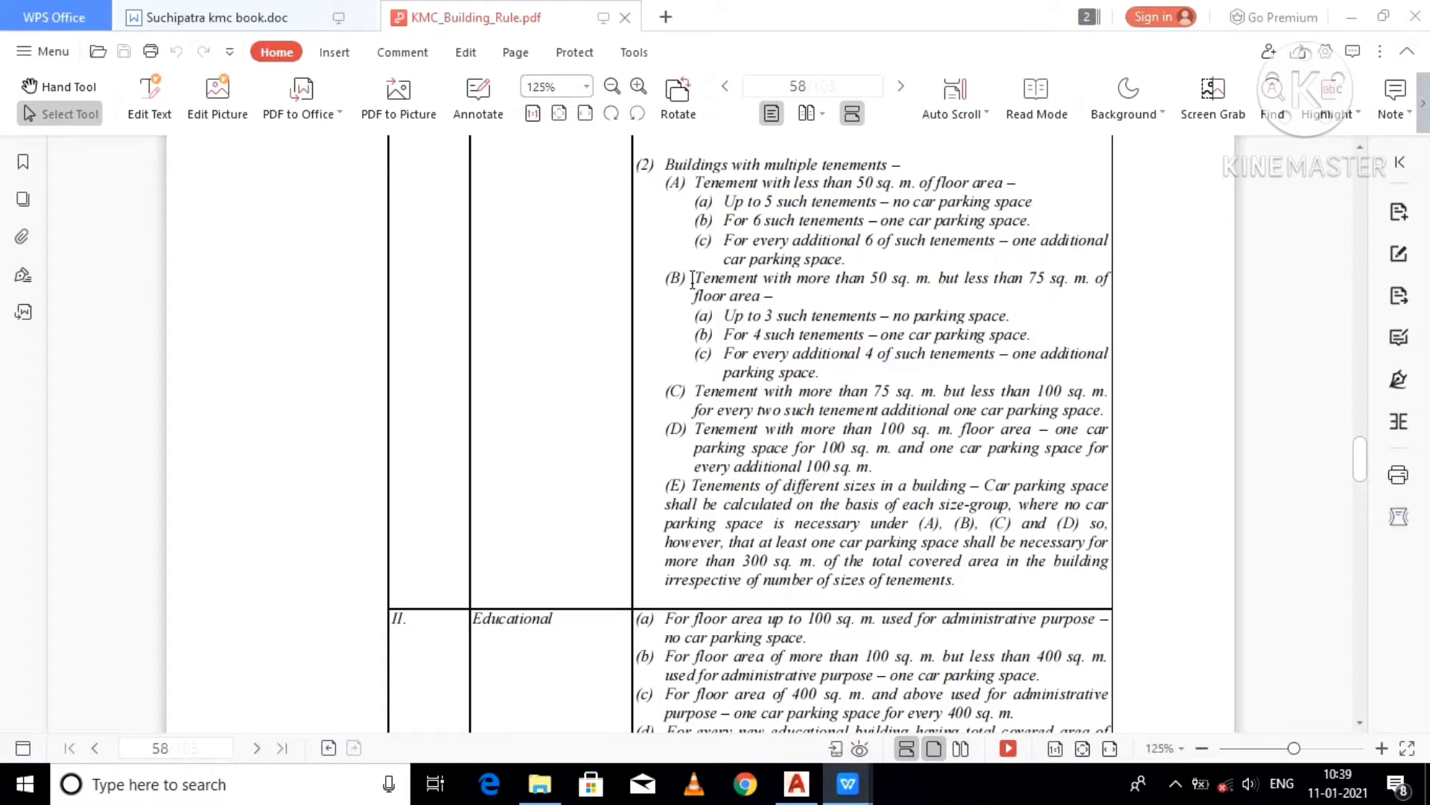
left_click_drag(695, 279, 824, 381)
left_click(776, 338)
scroll(803, 324, "up", 3)
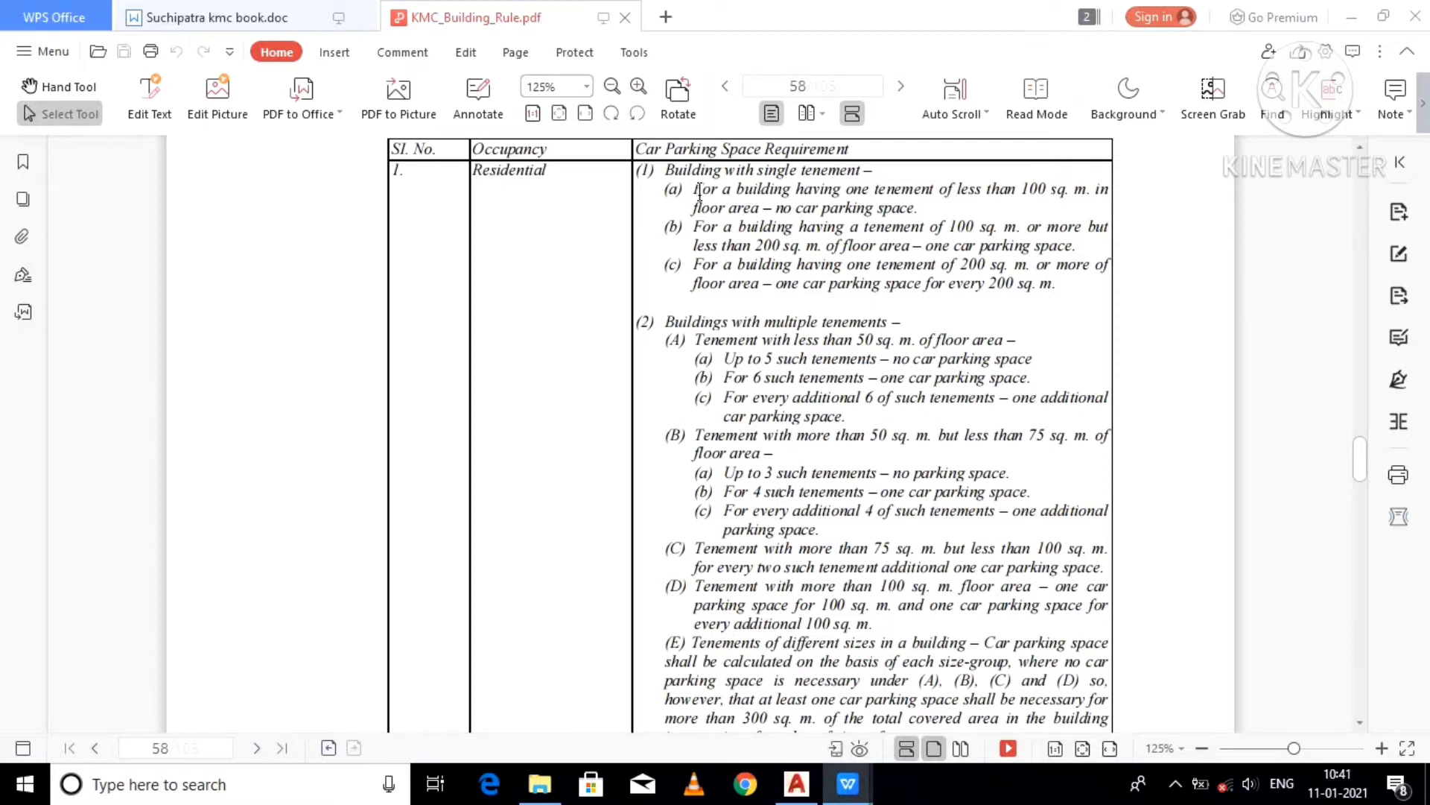
Step: Read clause (a) for single-tenement buildings, marking its "less than 100 sq. m." floor area limit
mouse_move(698, 192)
left_mouse_down()
mouse_move(926, 213)
mouse_move(925, 227)
left_mouse_up()
left_click(840, 193)
left_click_drag(960, 190, 1064, 195)
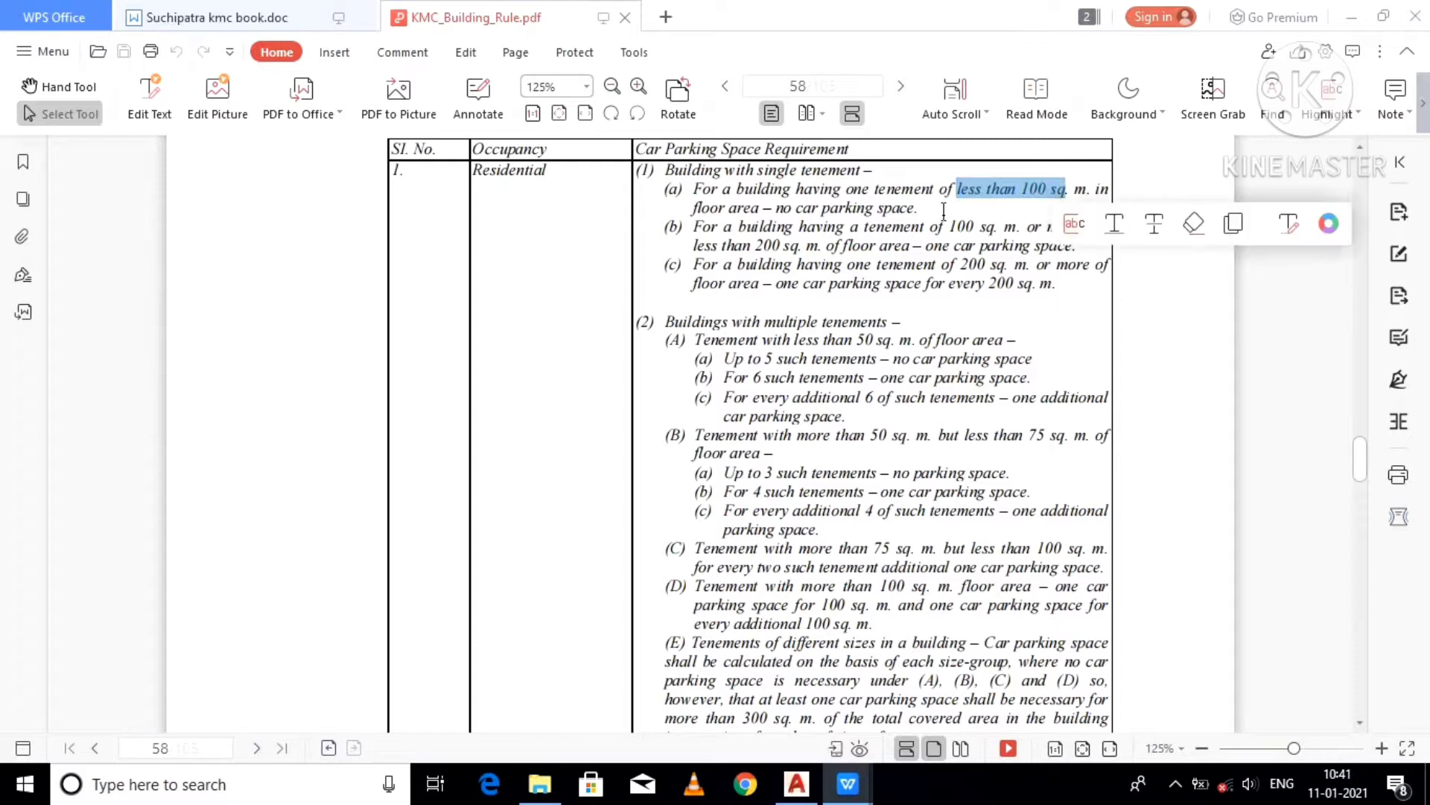
left_click(944, 211)
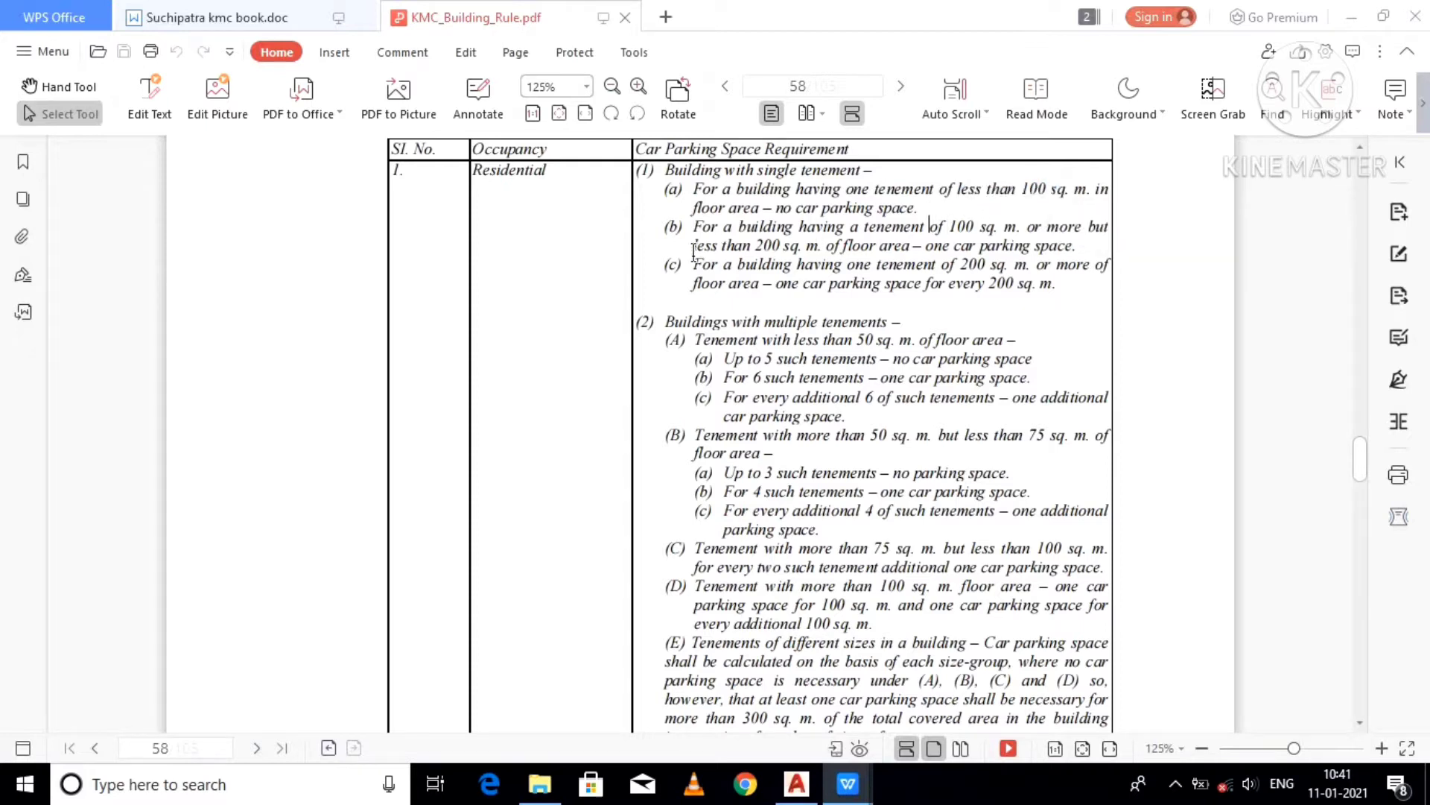
Step: Read clause (b) for single-tenement buildings, marking the 100 sq. m. threshold and the full one-car-space rule
left_click_drag(696, 232, 1082, 225)
left_click(951, 224)
left_click_drag(949, 223, 1023, 228)
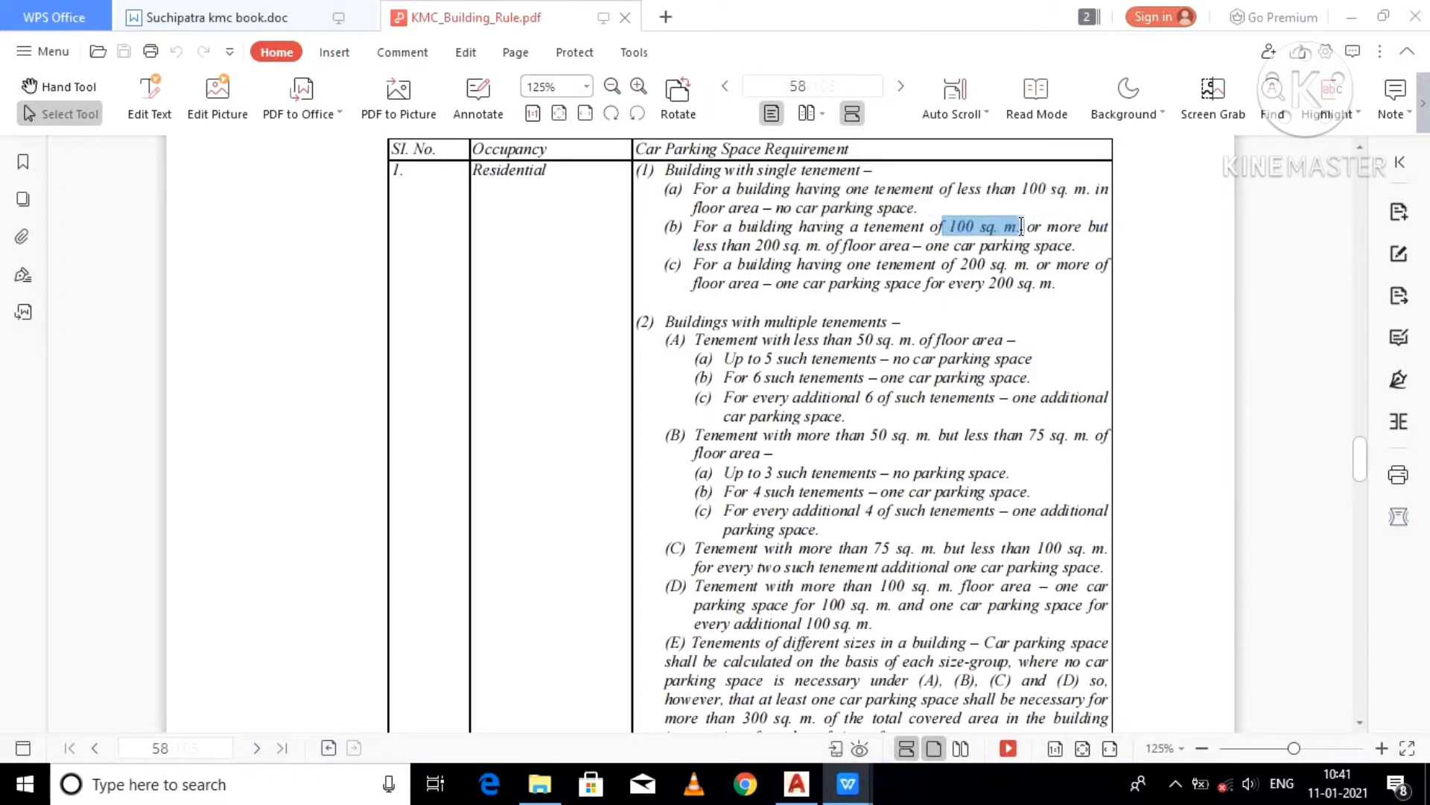
left_click(945, 241)
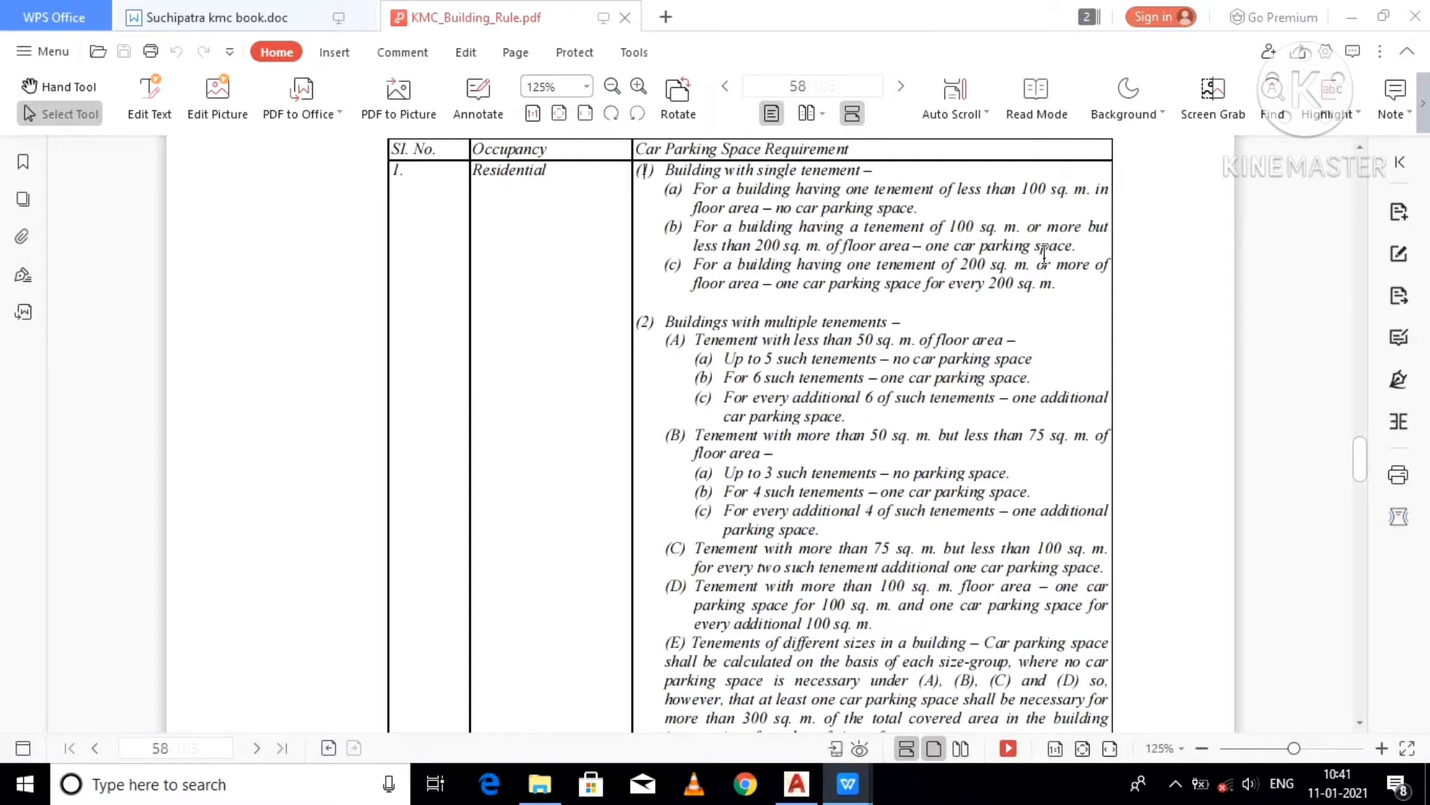
left_click_drag(947, 226, 958, 227)
left_click(1082, 249)
left_click_drag(1082, 250, 699, 237)
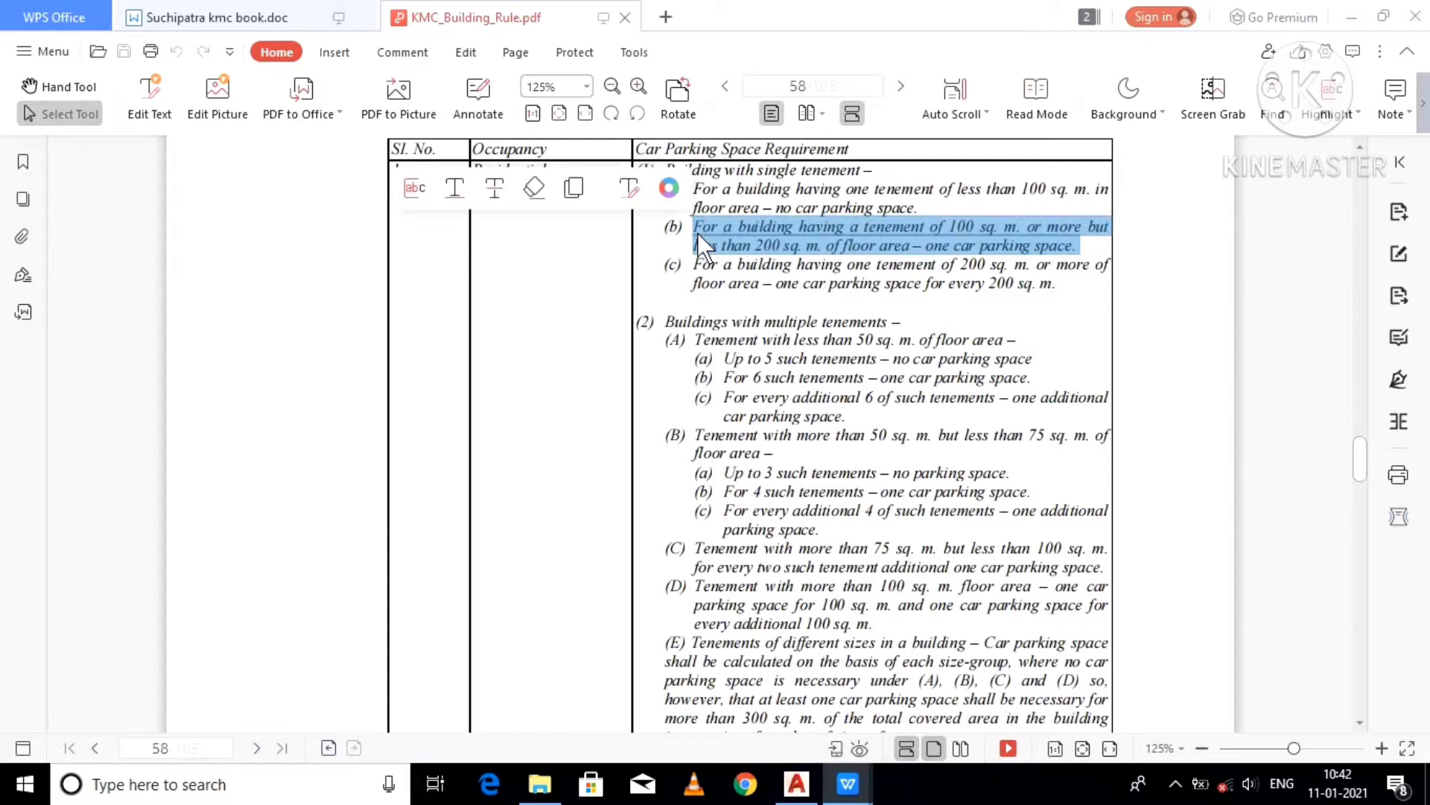
left_click(771, 251)
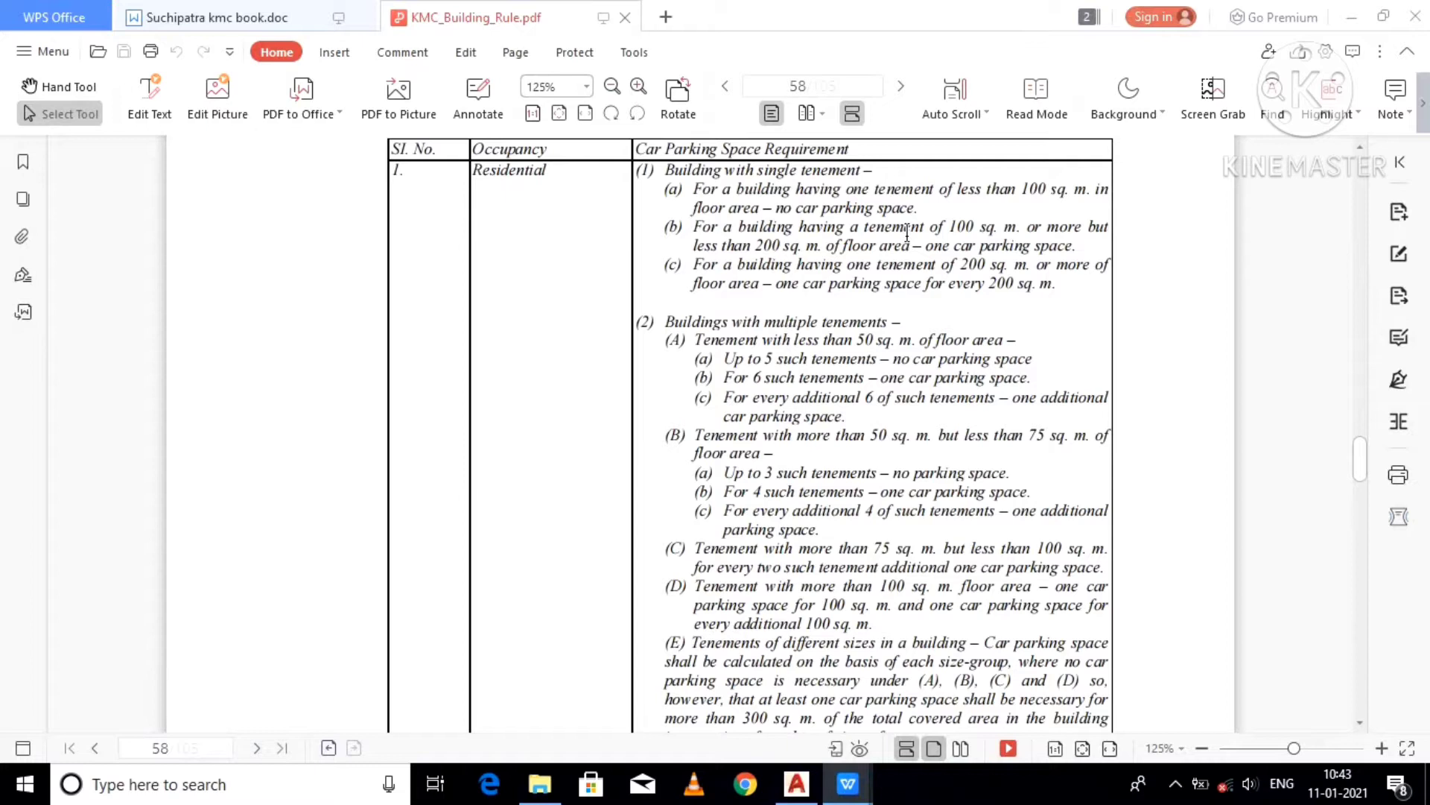
Step: Leave the parking rules, refresh the desktop and switch to the PARKING CALCULATION drawing in AutoCAD
scroll(901, 320, "down", 5)
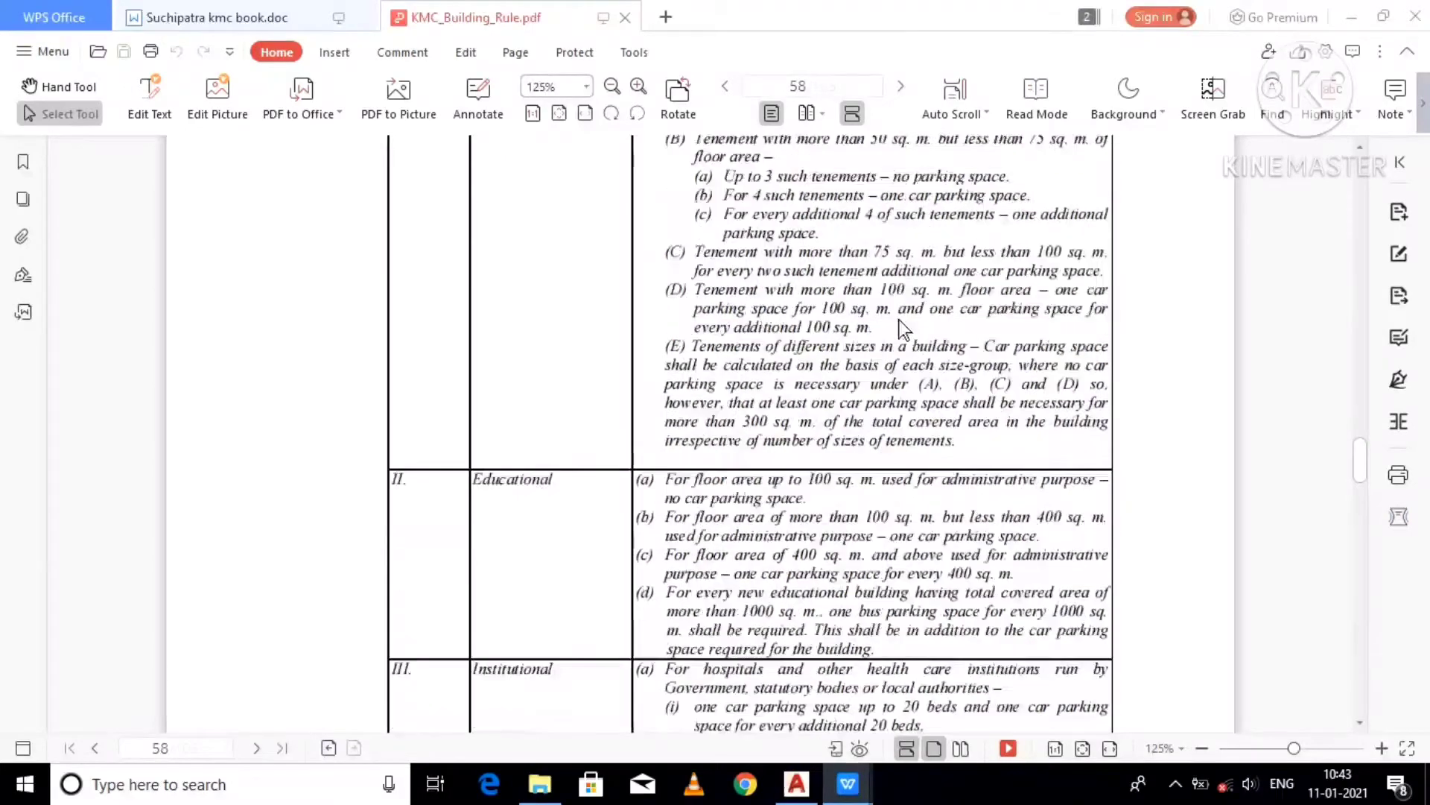
scroll(901, 320, "up", 8)
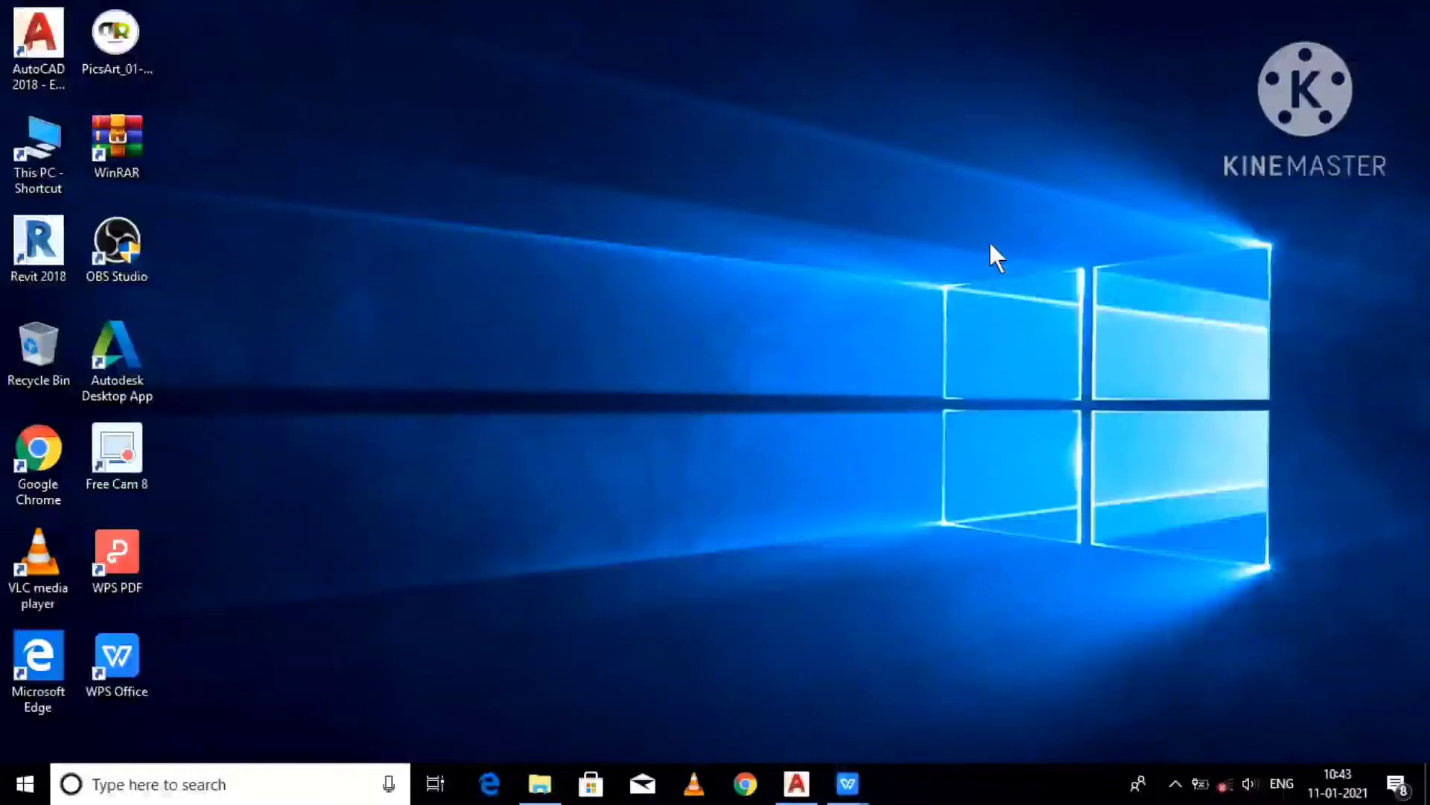
right_click(927, 235)
left_click(977, 350)
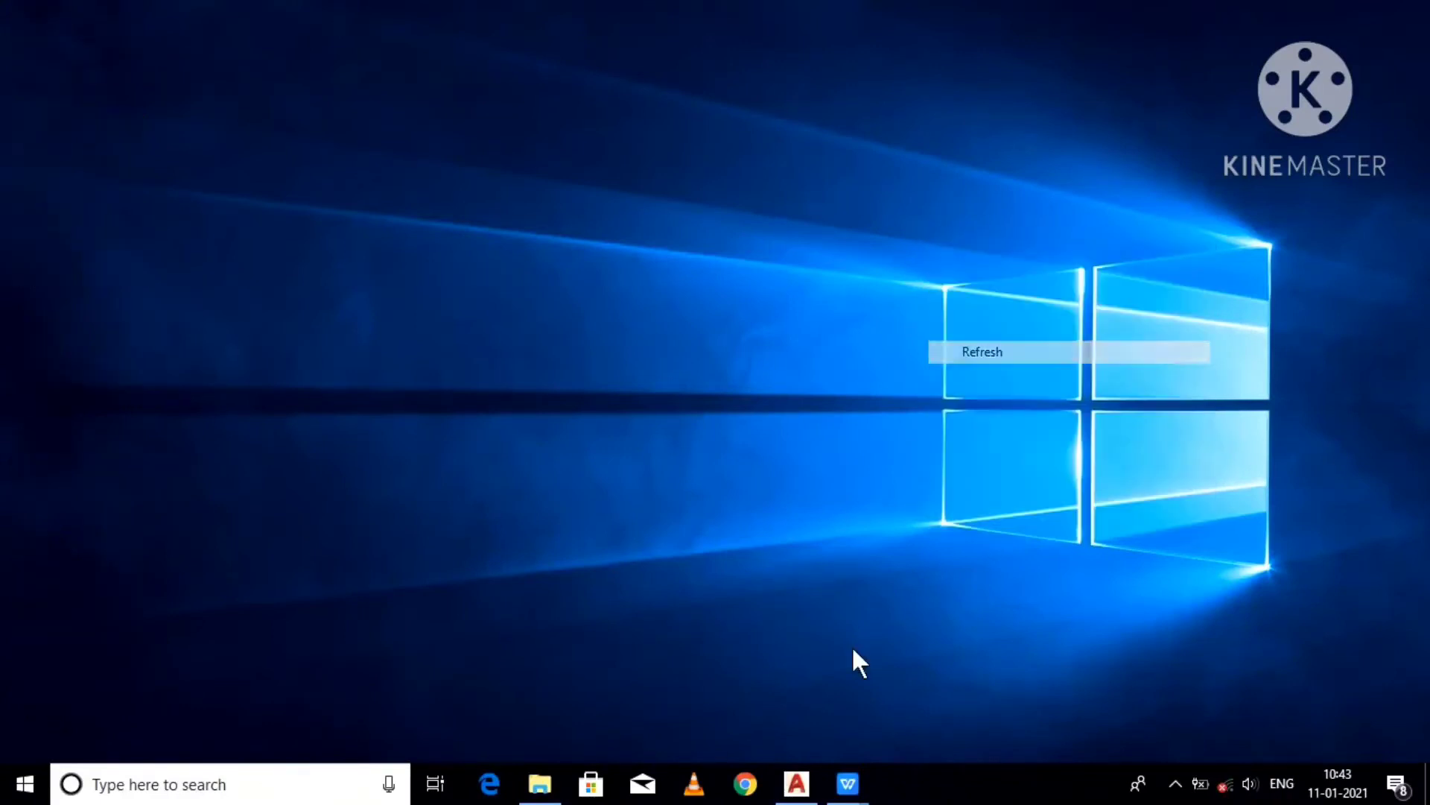
left_click(796, 783)
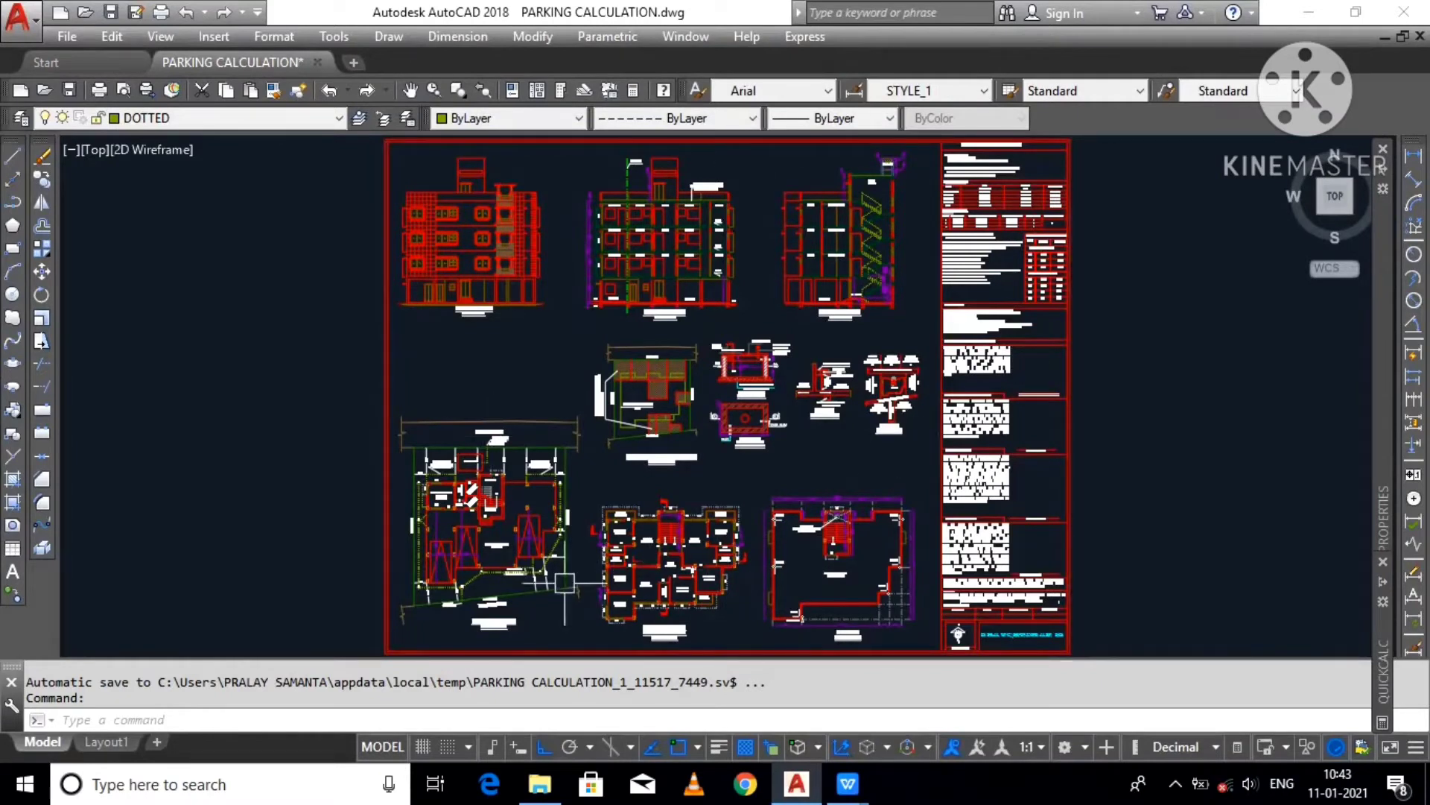
Step: Examine the flat layouts, living room and staircase in the typical floor plan (1st to 3rd floor)
scroll(495, 622, "up", 4)
middle_click_drag(798, 424, 602, 386)
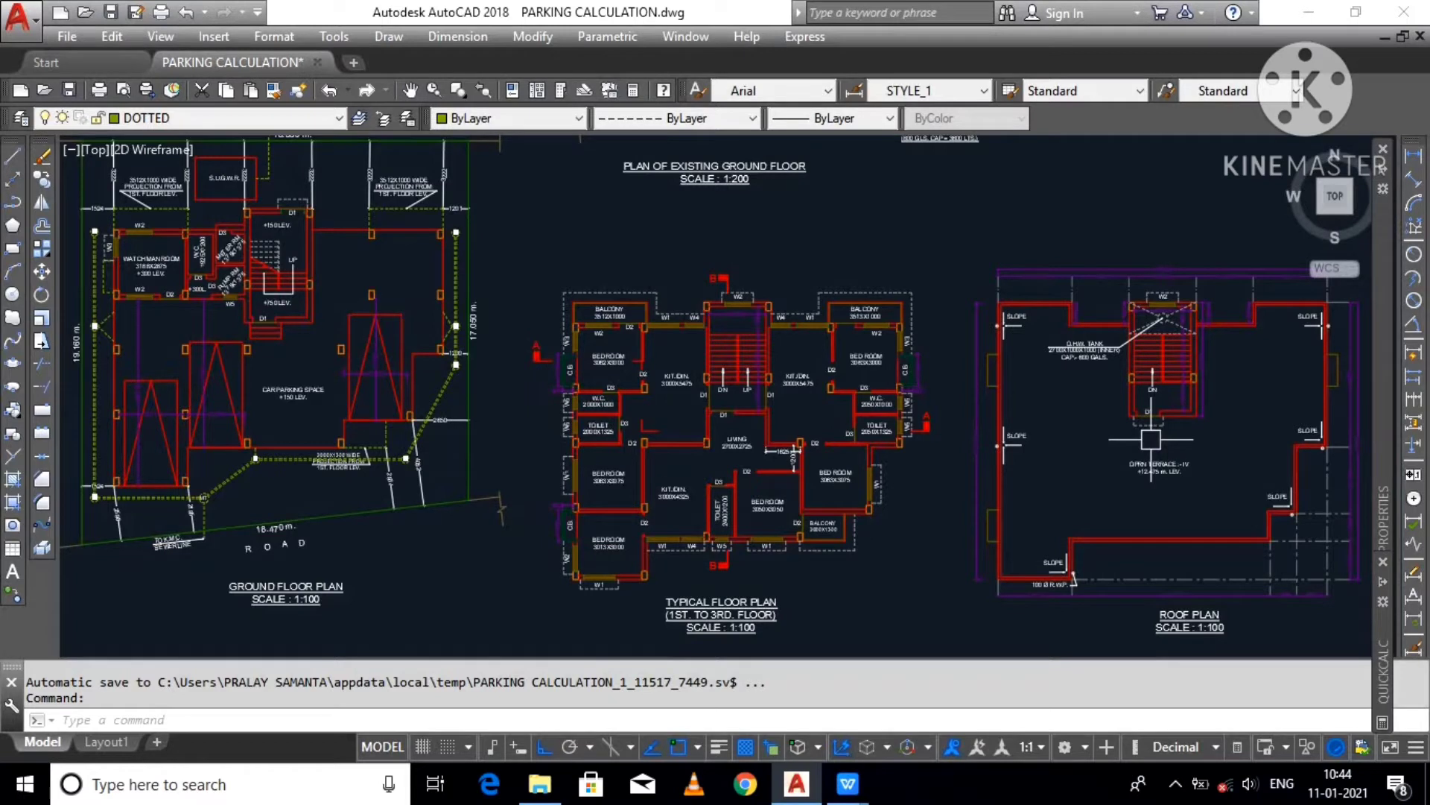
scroll(630, 650, "up", 5)
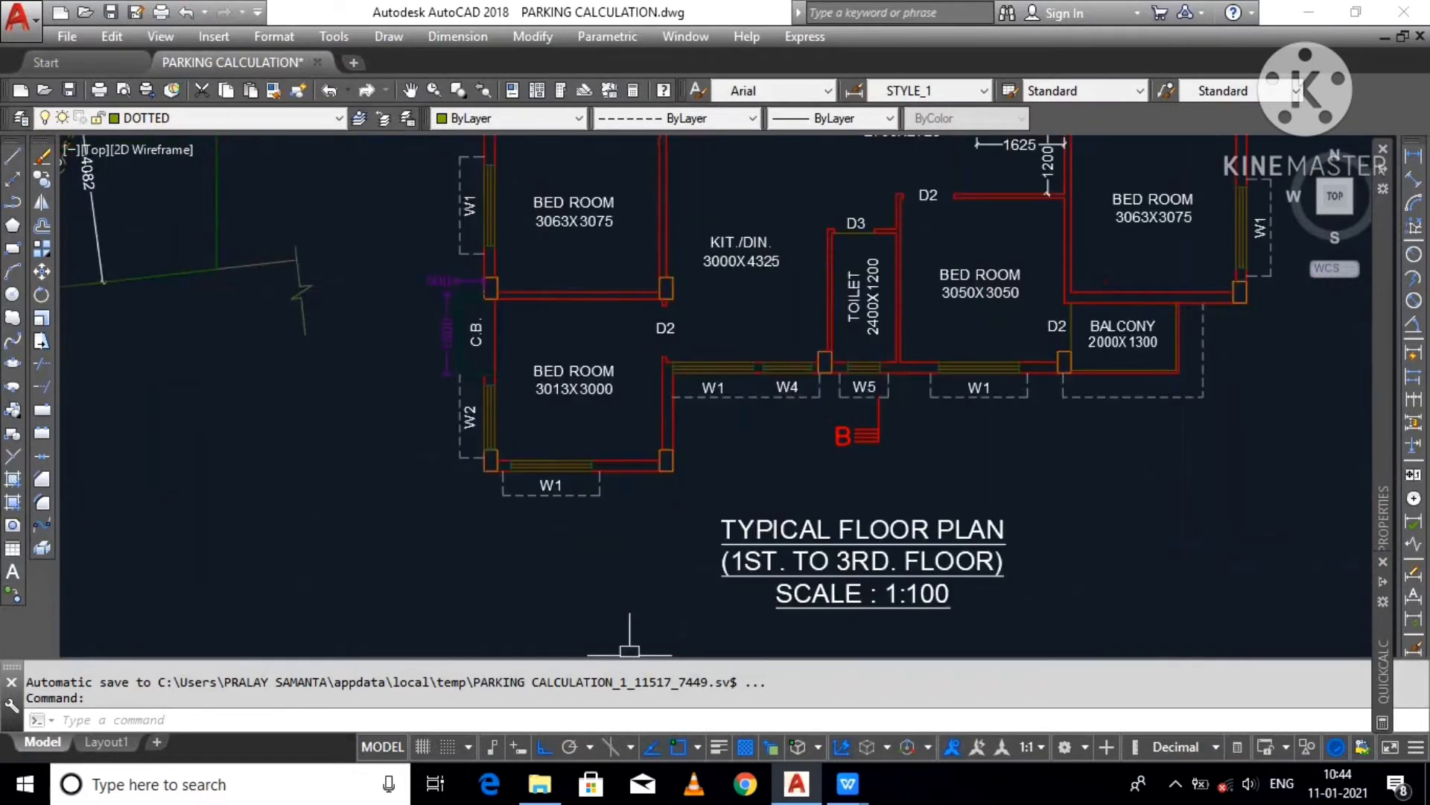
scroll(656, 571, "down", 2)
scroll(738, 447, "up", 2)
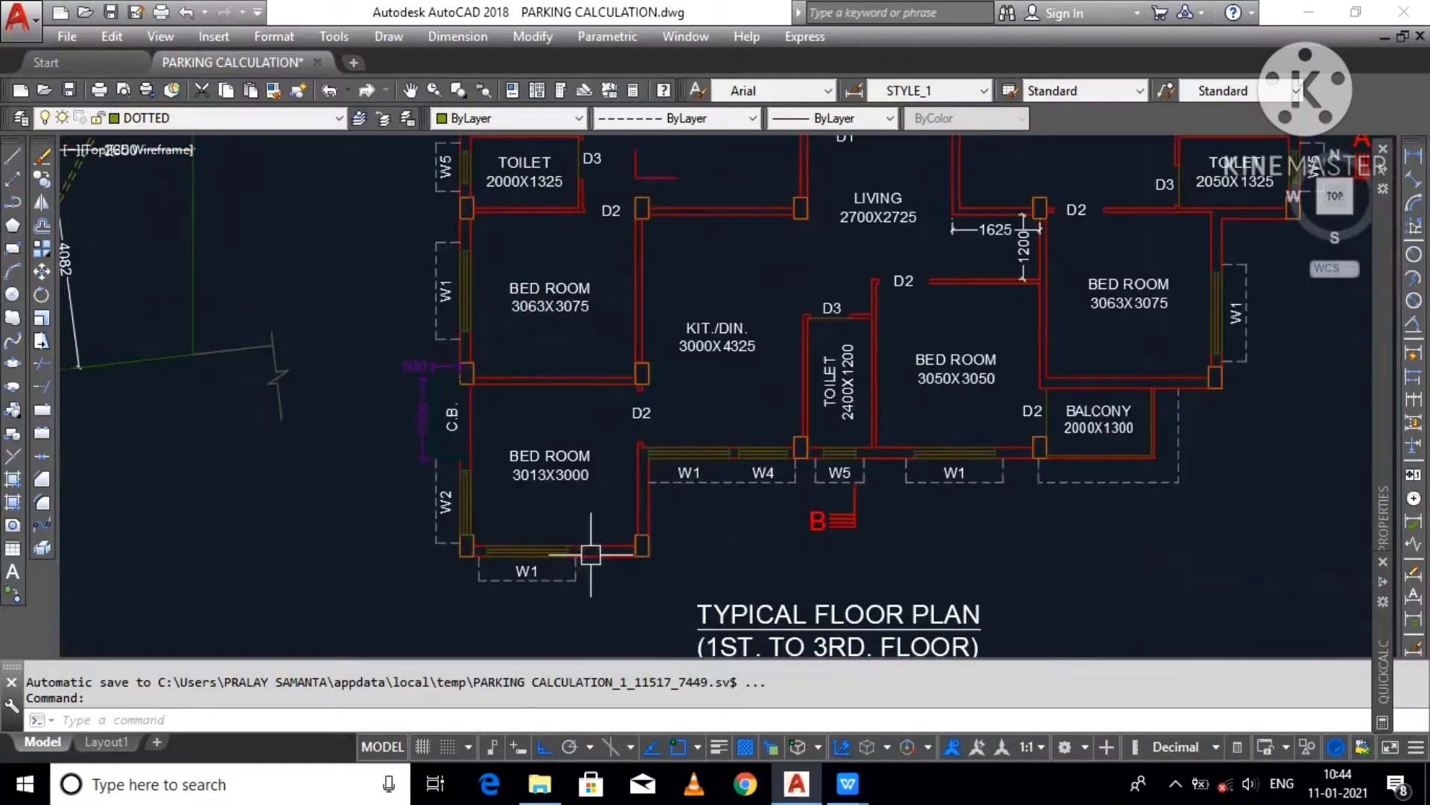
middle_click_drag(765, 248, 706, 350)
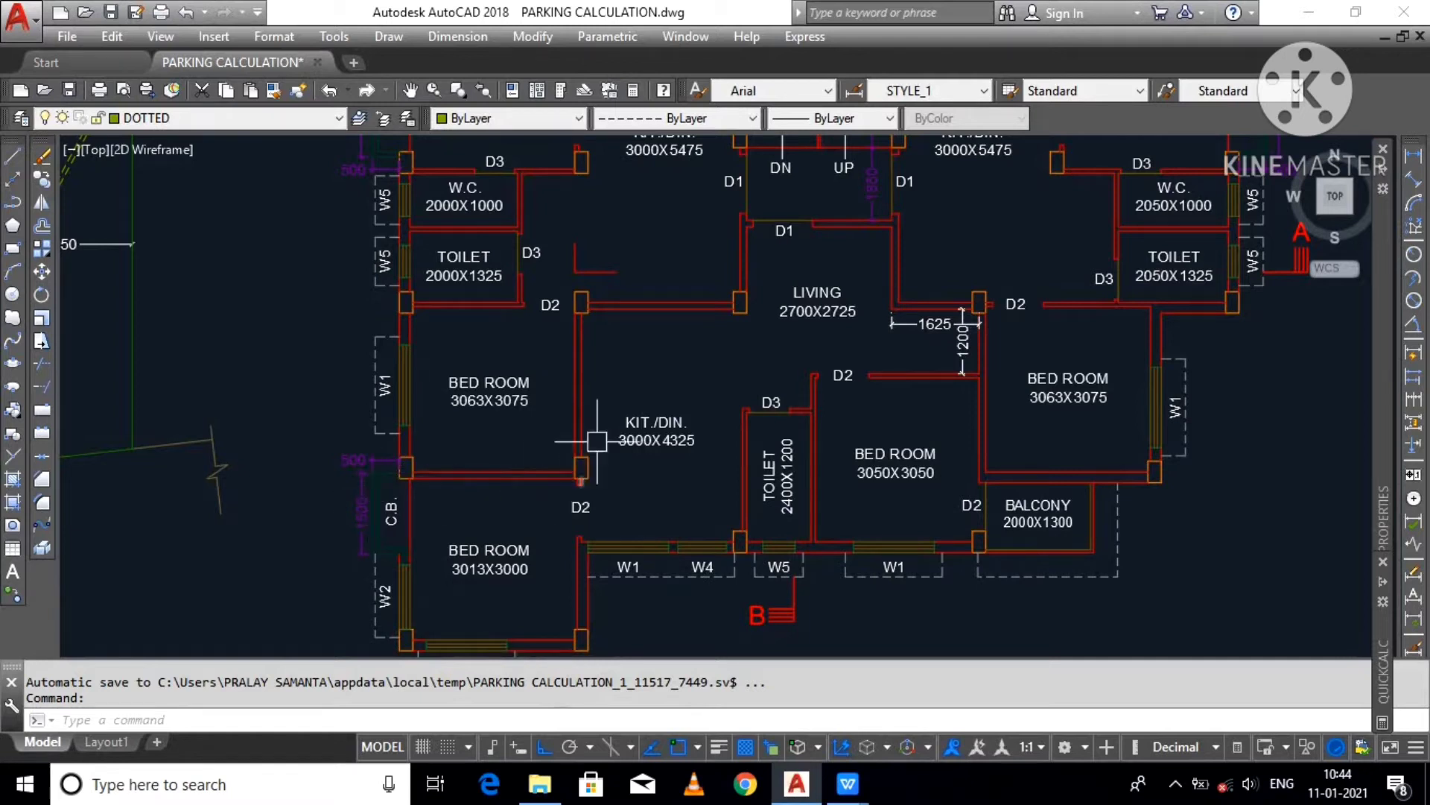
scroll(809, 440, "down", 2)
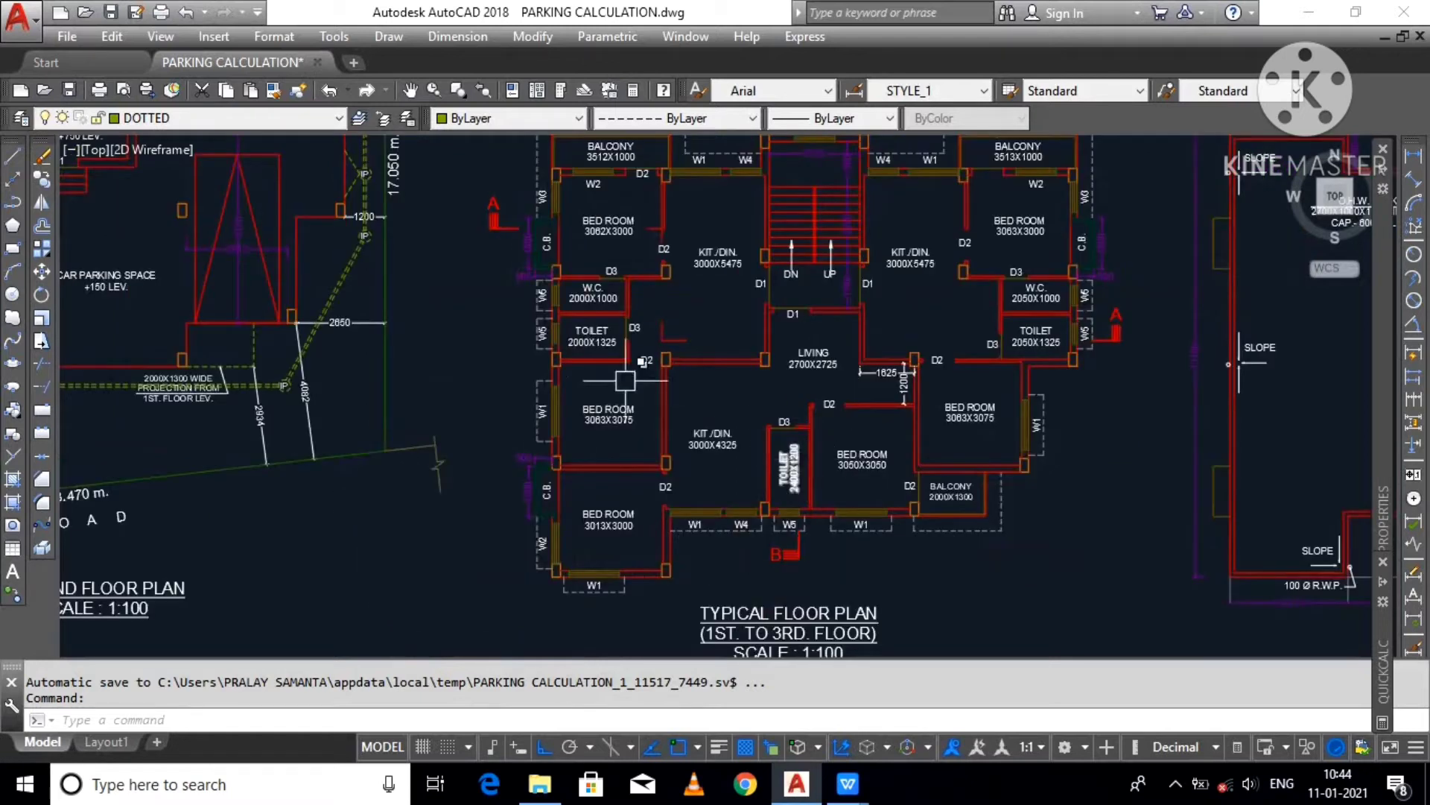
mouse_move(616, 368)
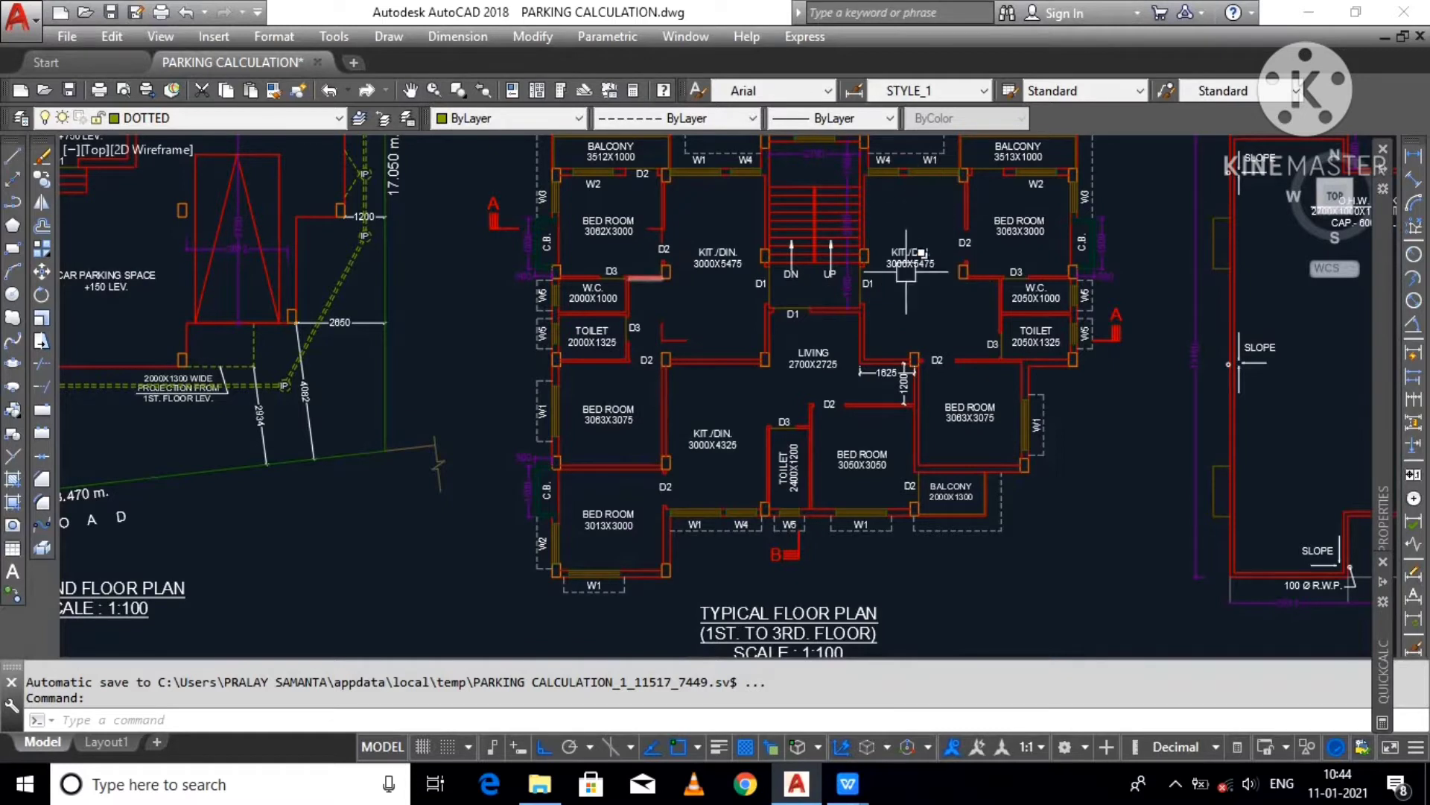
scroll(798, 341, "up", 2)
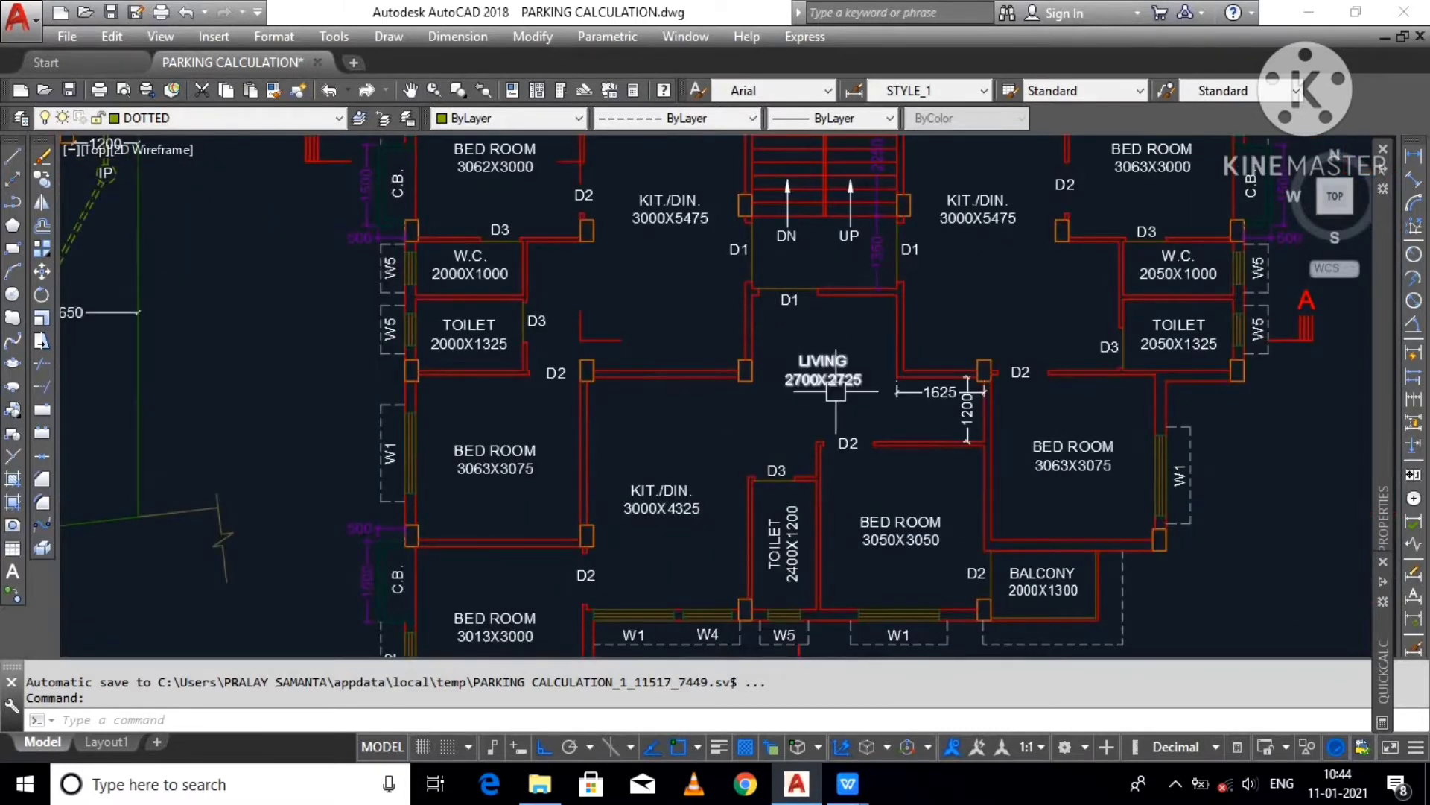
scroll(836, 391, "down", 2)
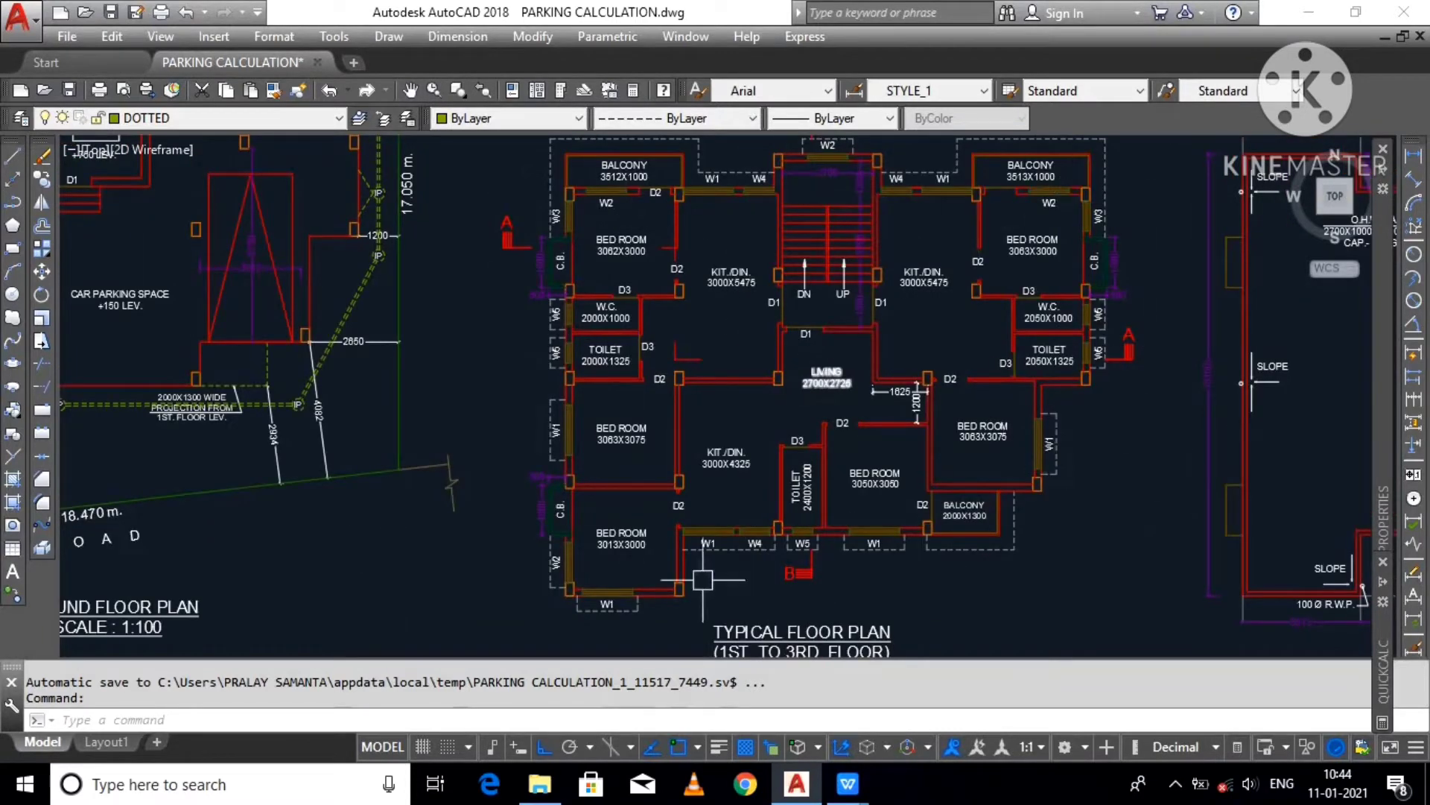
scroll(874, 388, "up", 2)
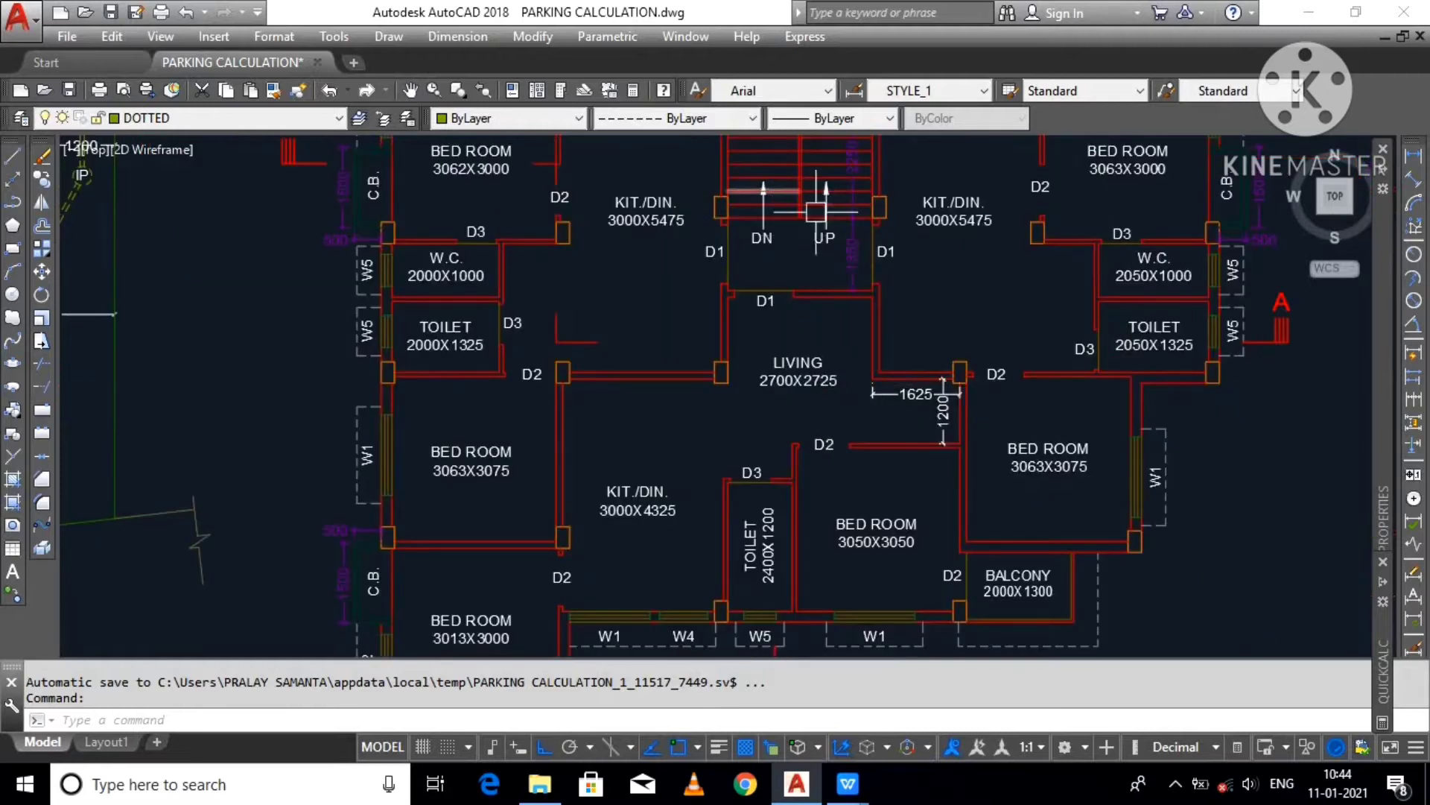
mouse_move(837, 314)
middle_mouse_down()
mouse_move(817, 456)
mouse_move(800, 391)
mouse_move(772, 426)
middle_mouse_up()
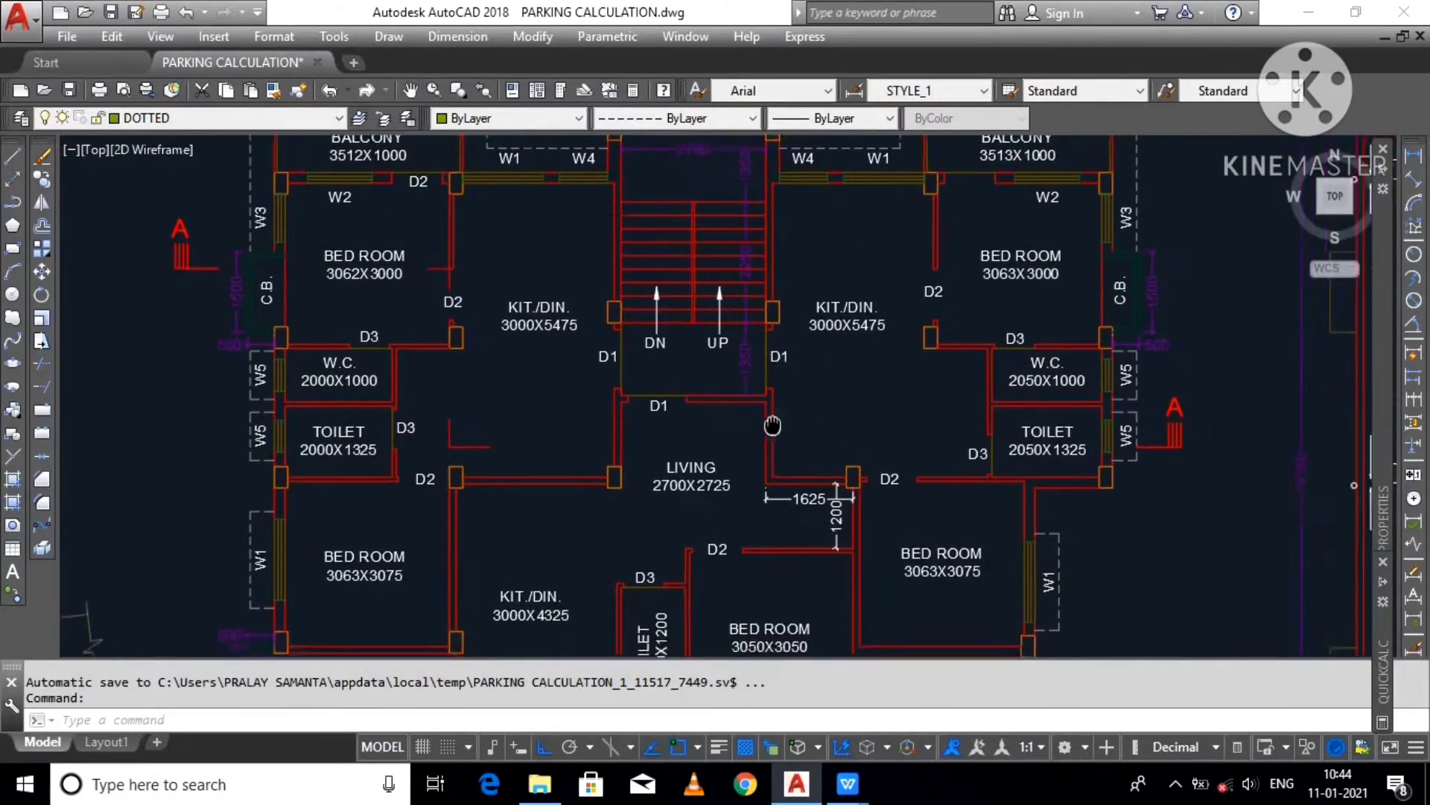
scroll(753, 406, "down", 2)
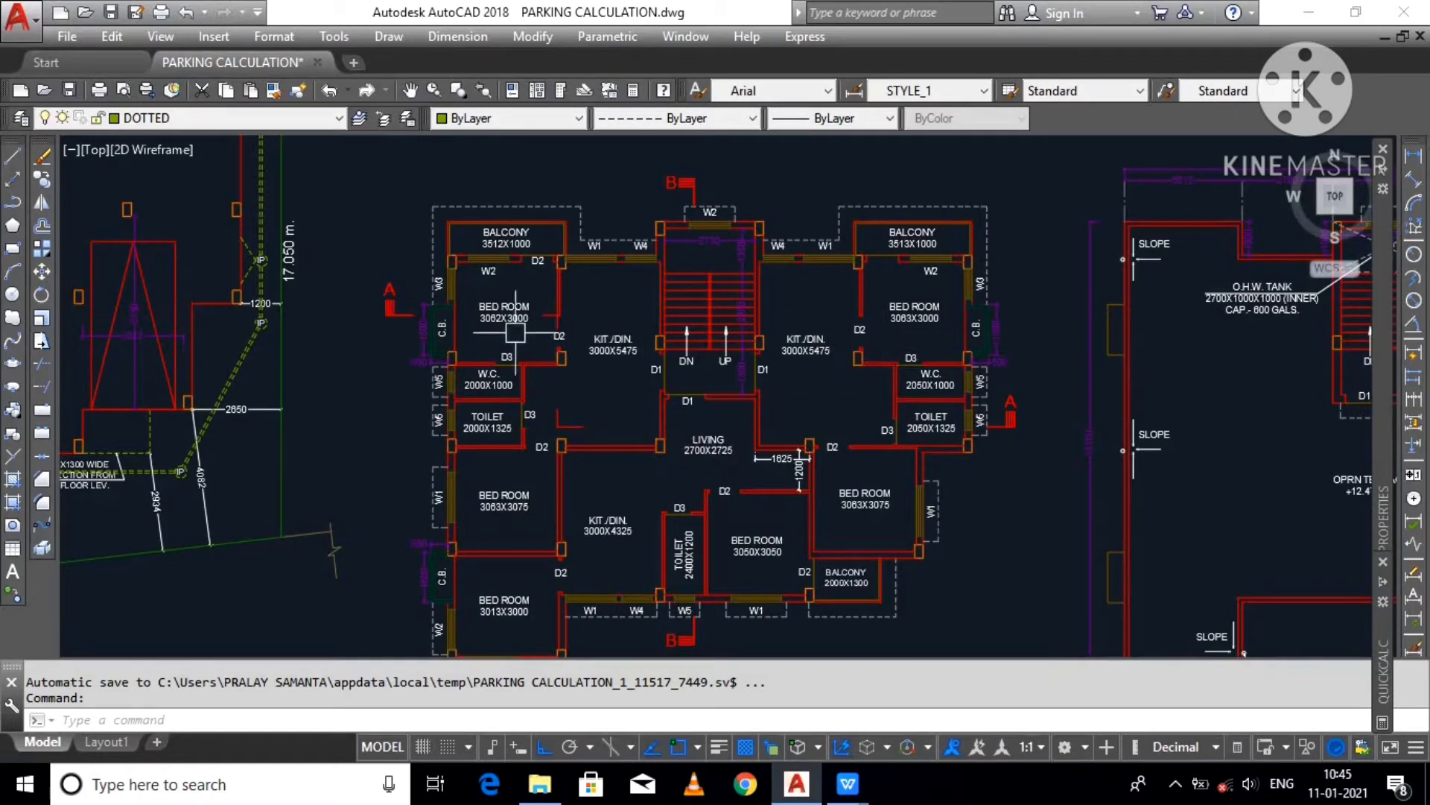
left_click(711, 241)
key("Escape")
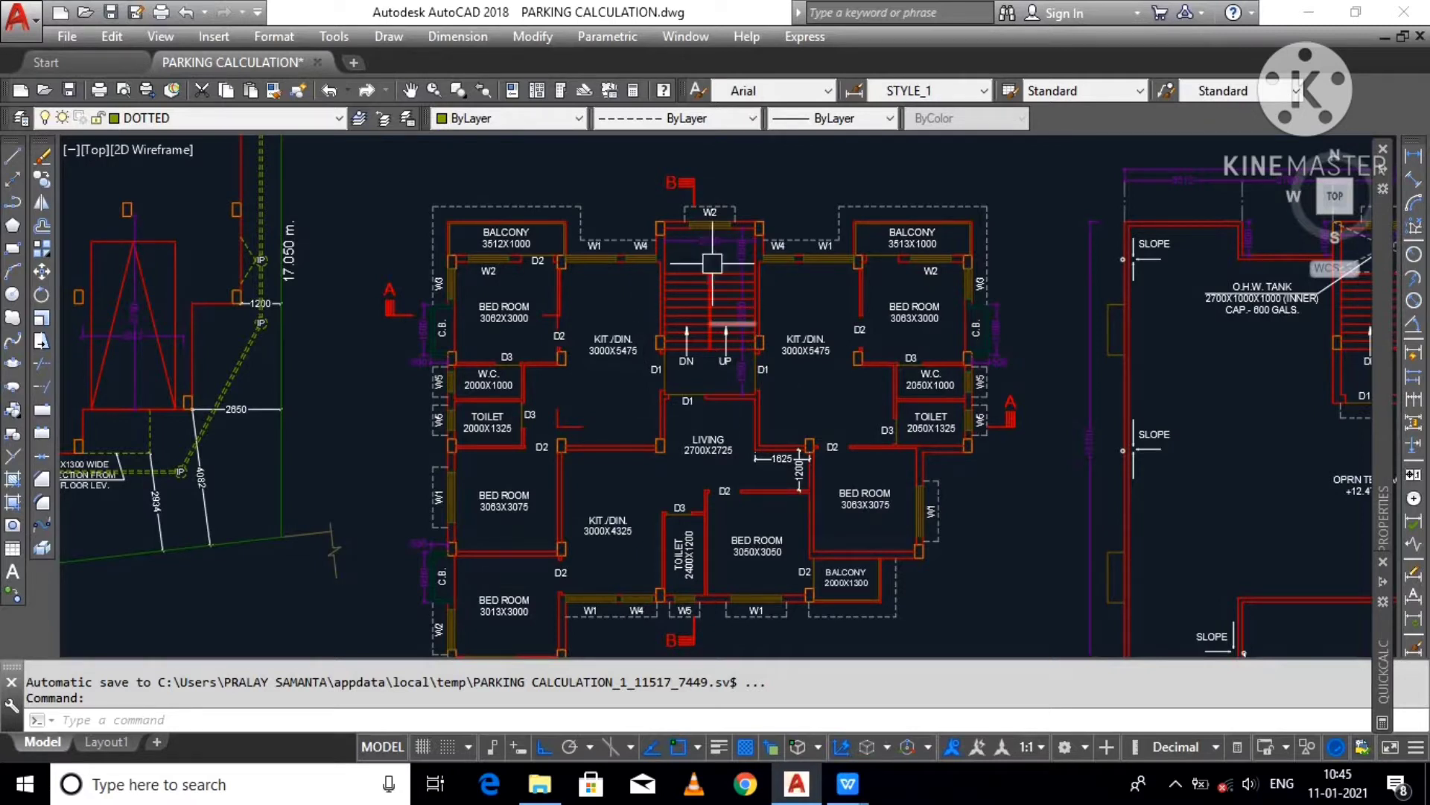
Step: Examine the ground floor plan's staircase, watchman room, W.C., meter room, pump room and car parking space
middle_click_drag(529, 311, 904, 438)
scroll(904, 438, "down", 2)
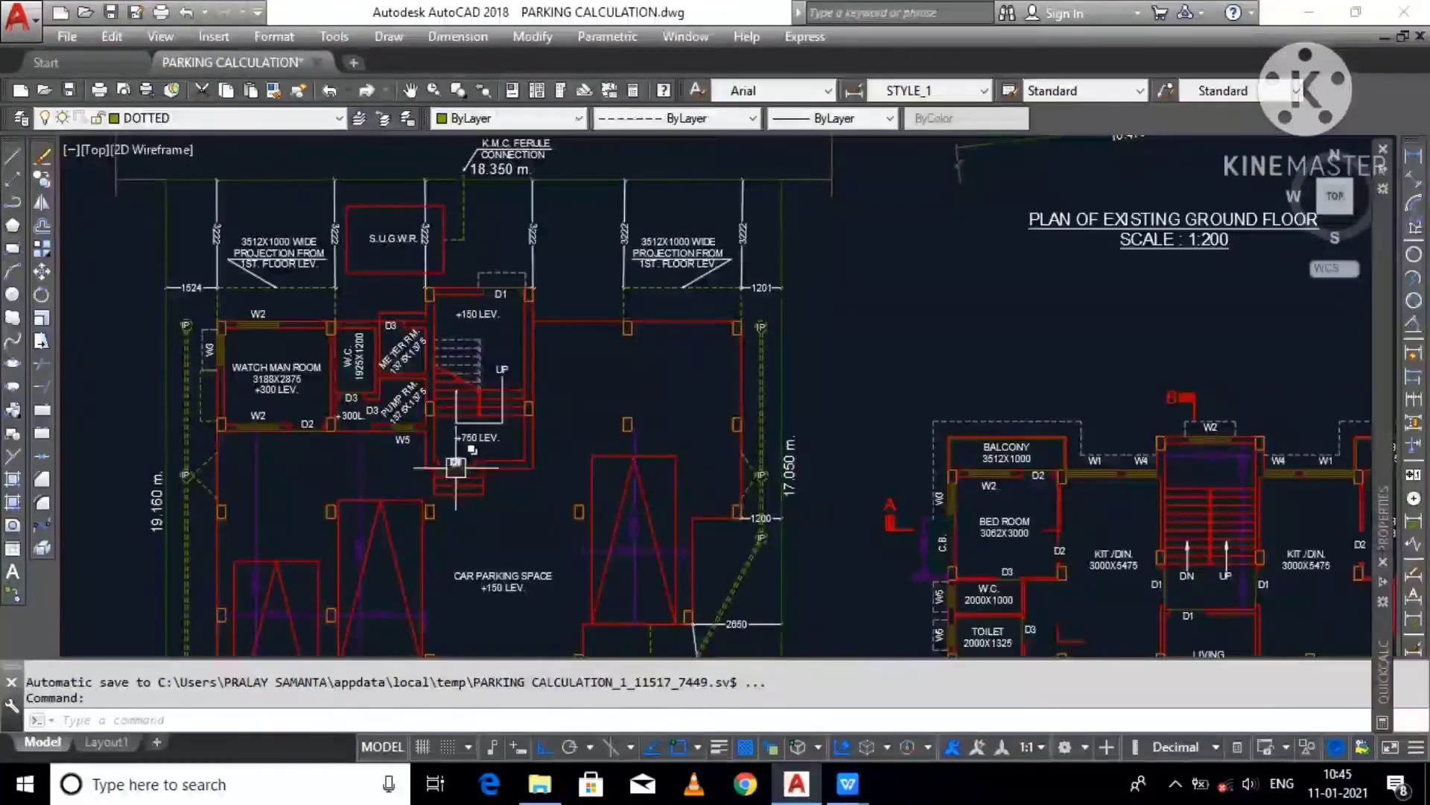
scroll(456, 470, "up", 4)
scroll(482, 200, "down", 2)
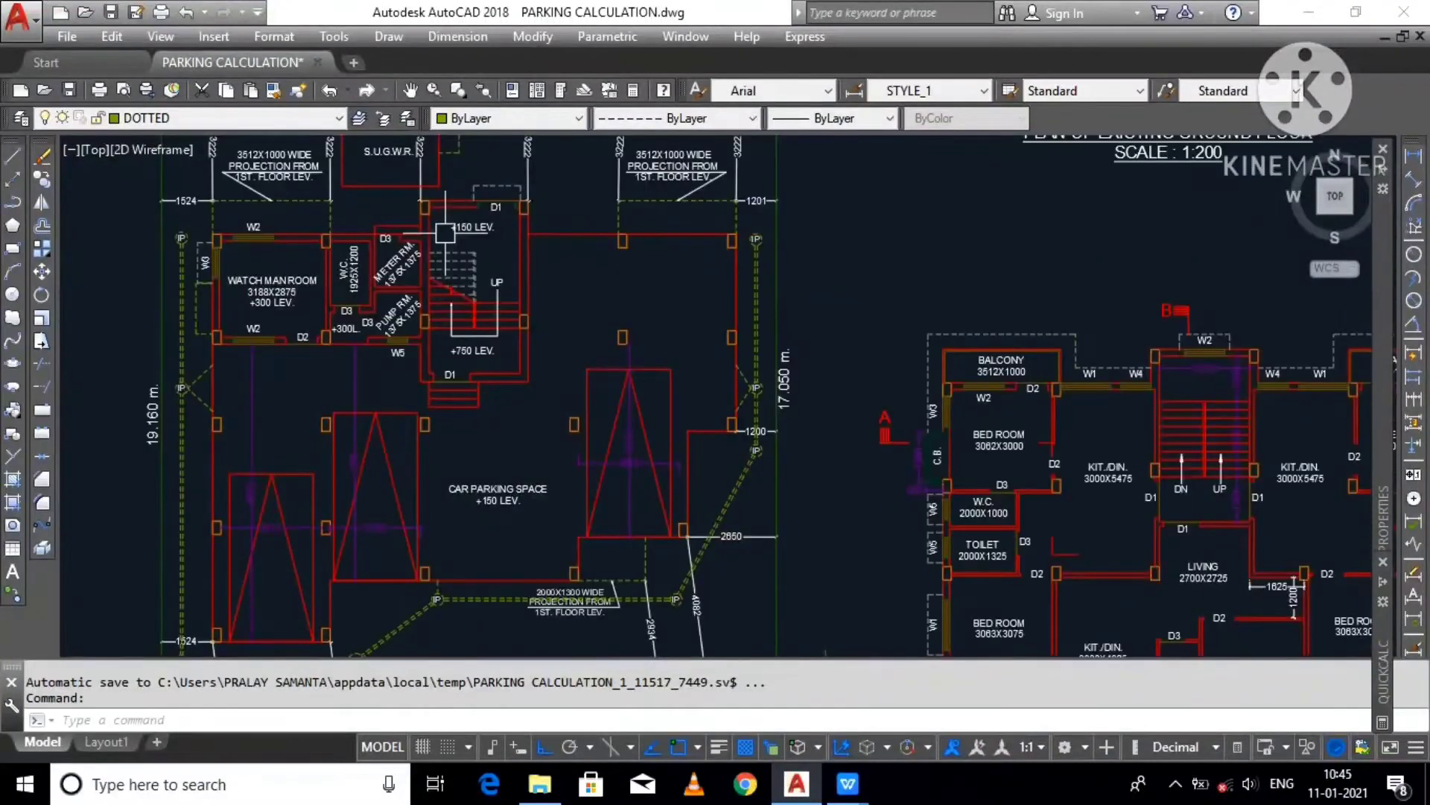
scroll(257, 293, "up", 2)
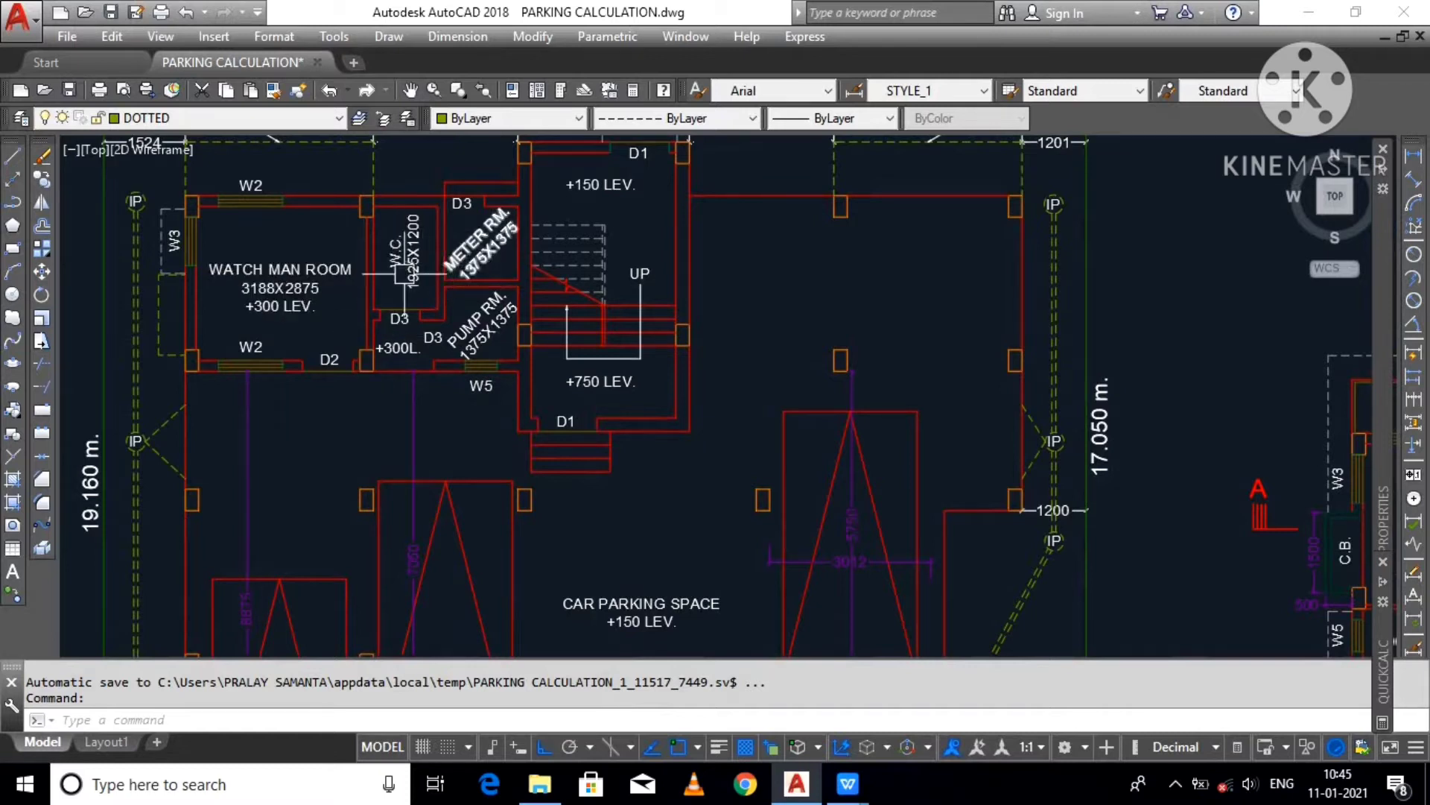
scroll(390, 248, "up", 2)
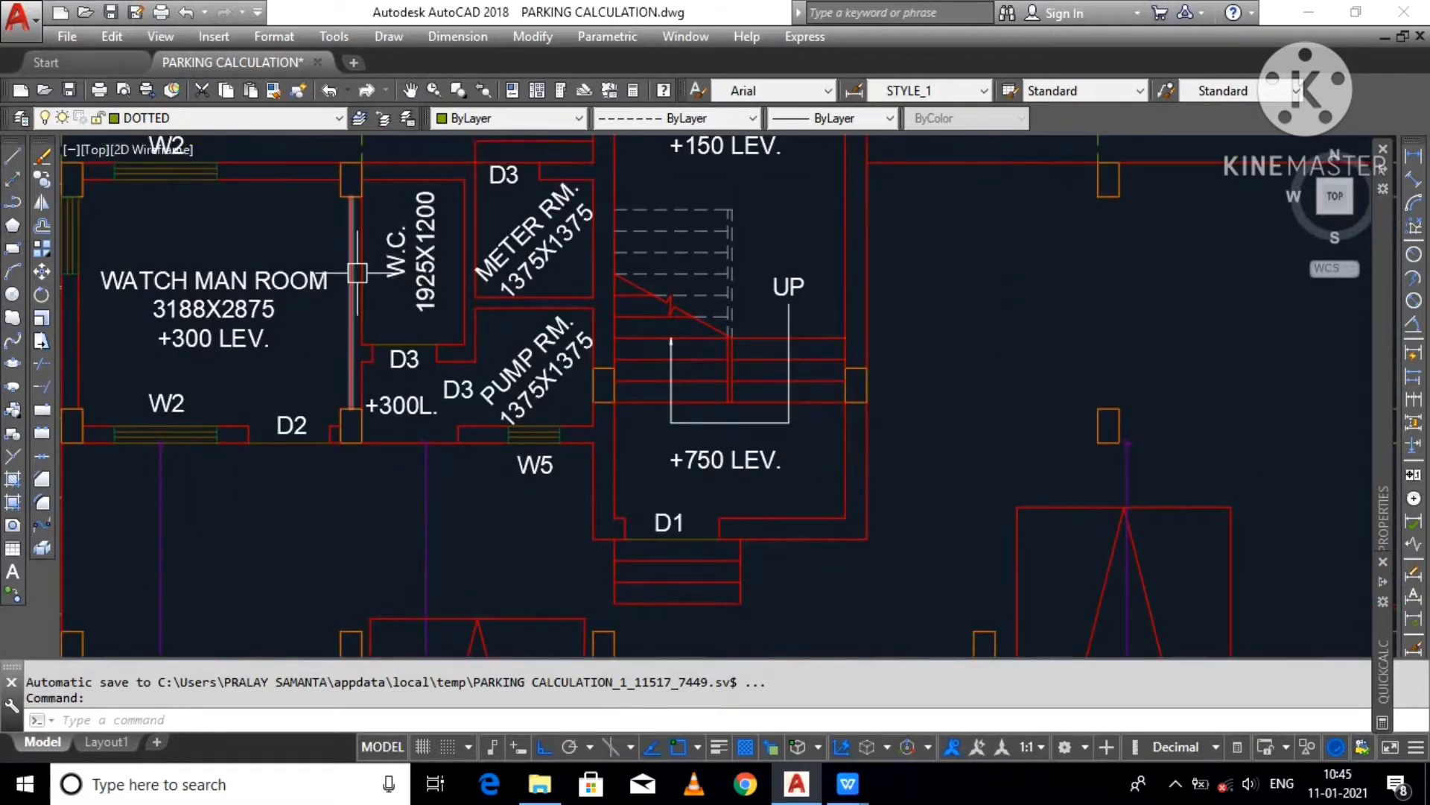
scroll(368, 292, "down", 5)
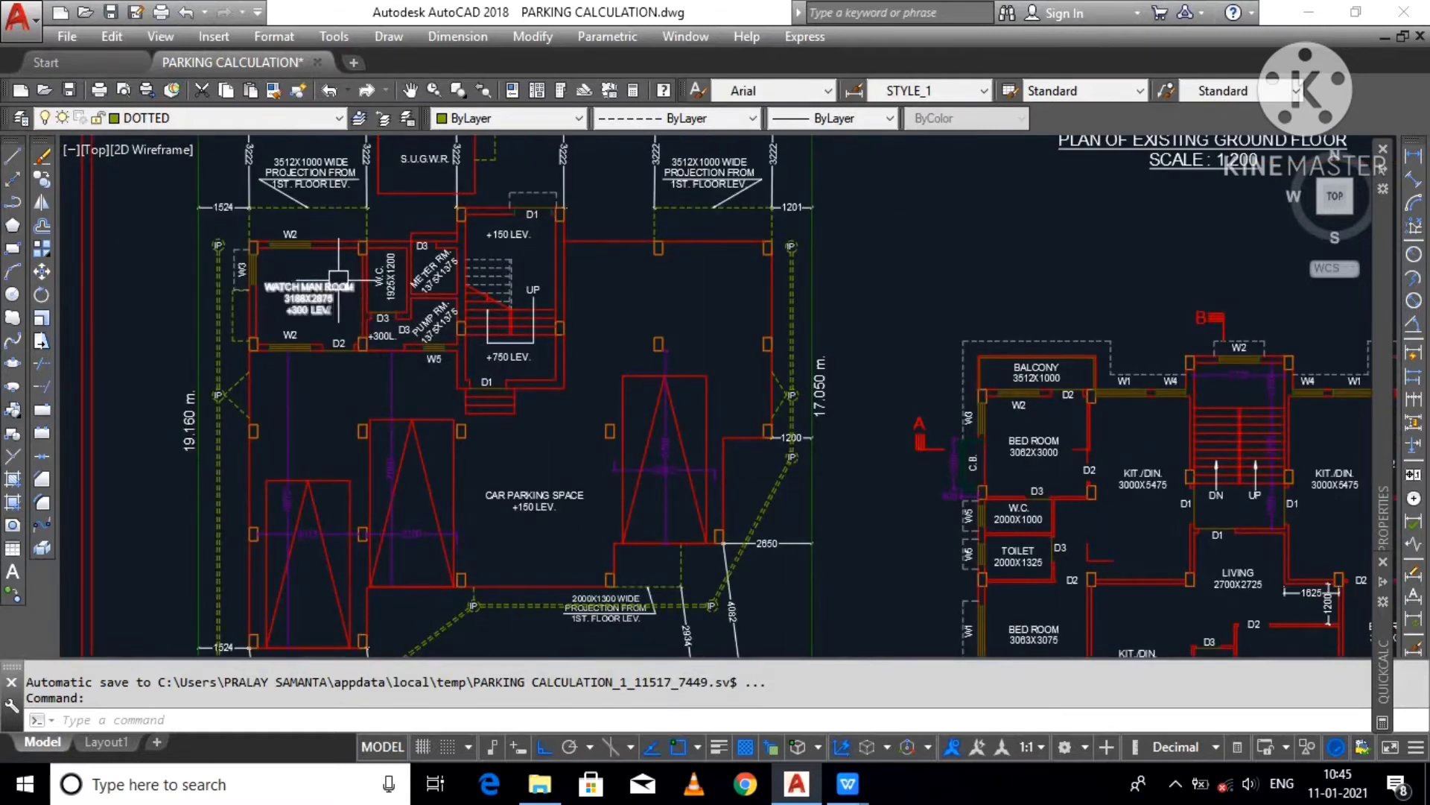
mouse_move(339, 278)
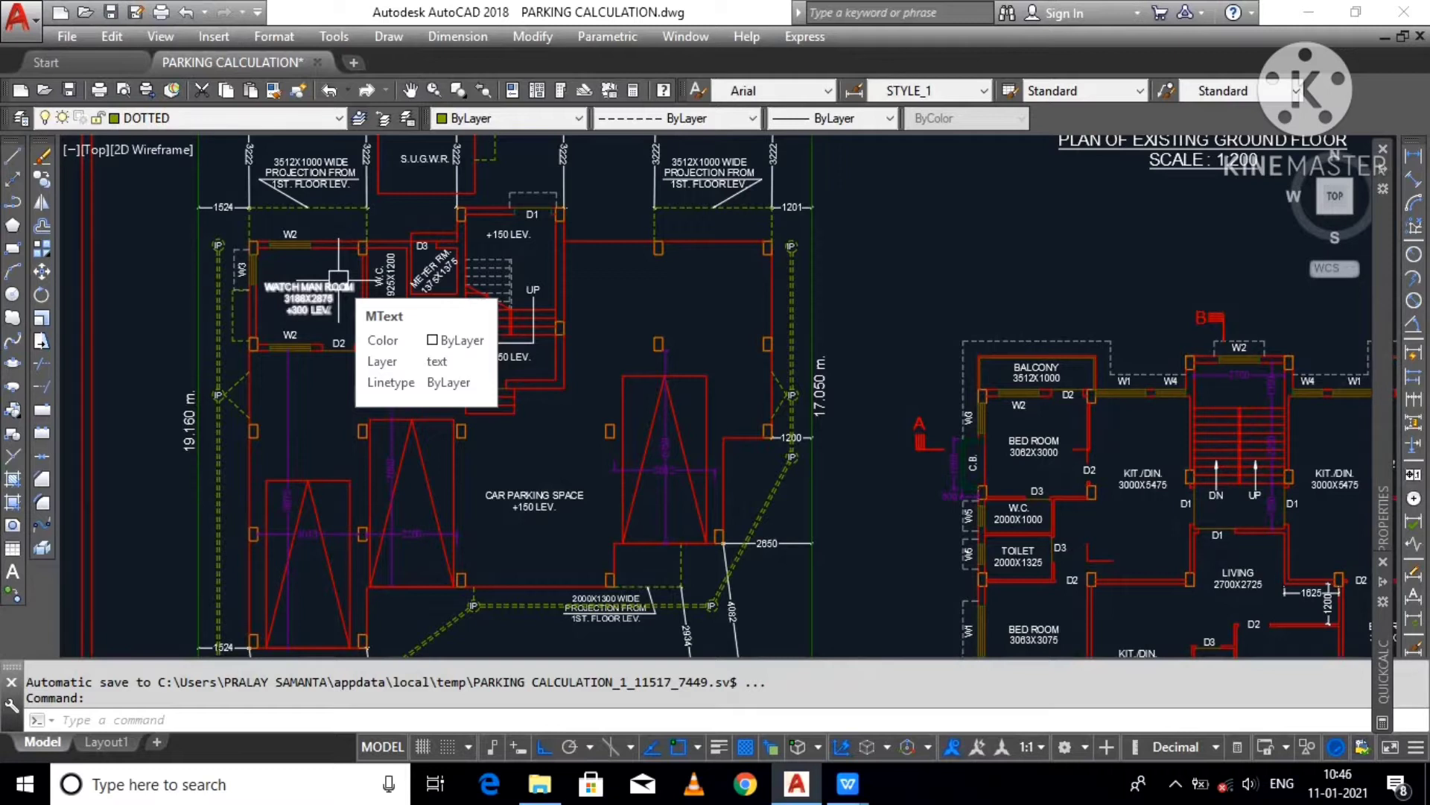
Step: Make layer 0 the current layer for tracing a flat on the typical floor plan
scroll(386, 307, "down", 5)
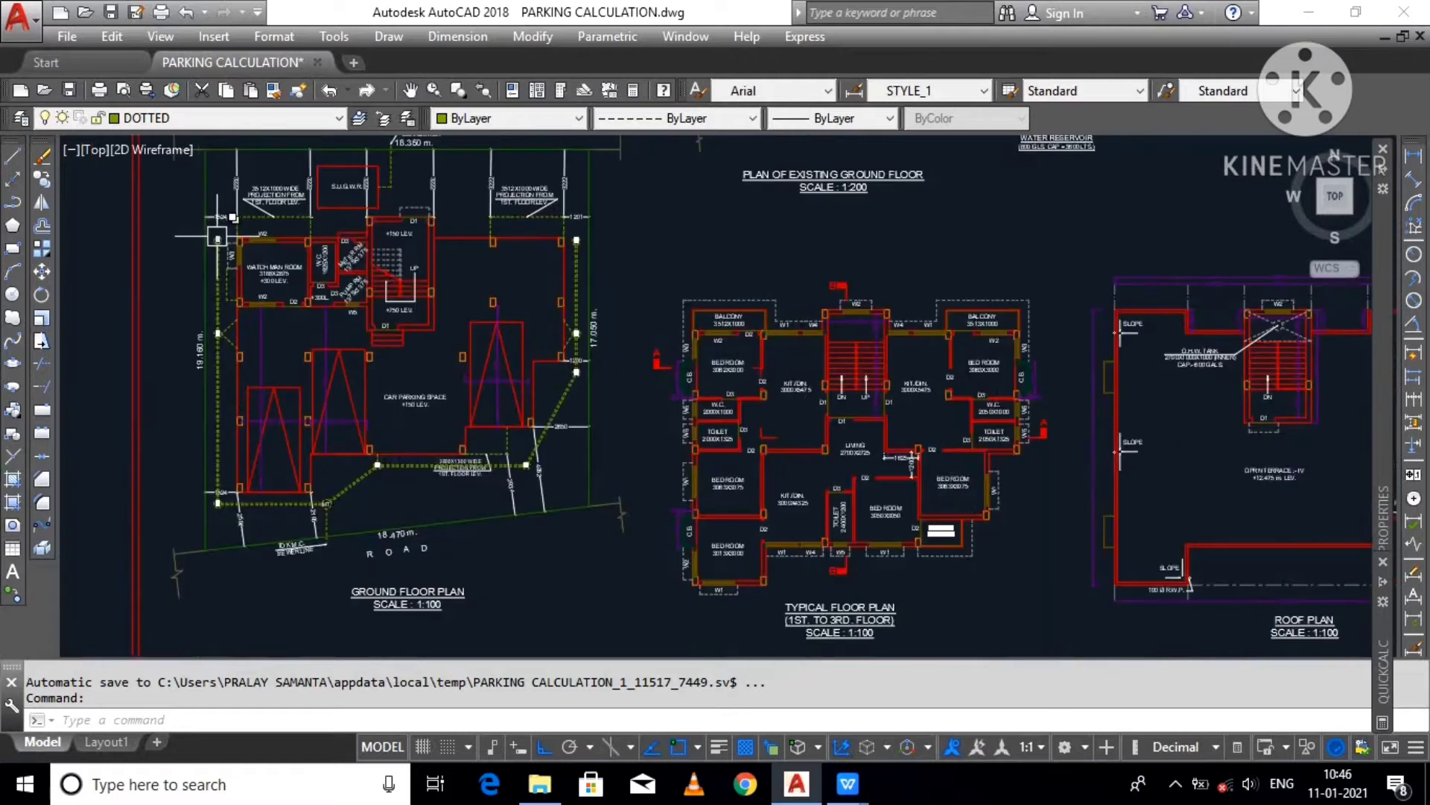
scroll(648, 350, "up", 5)
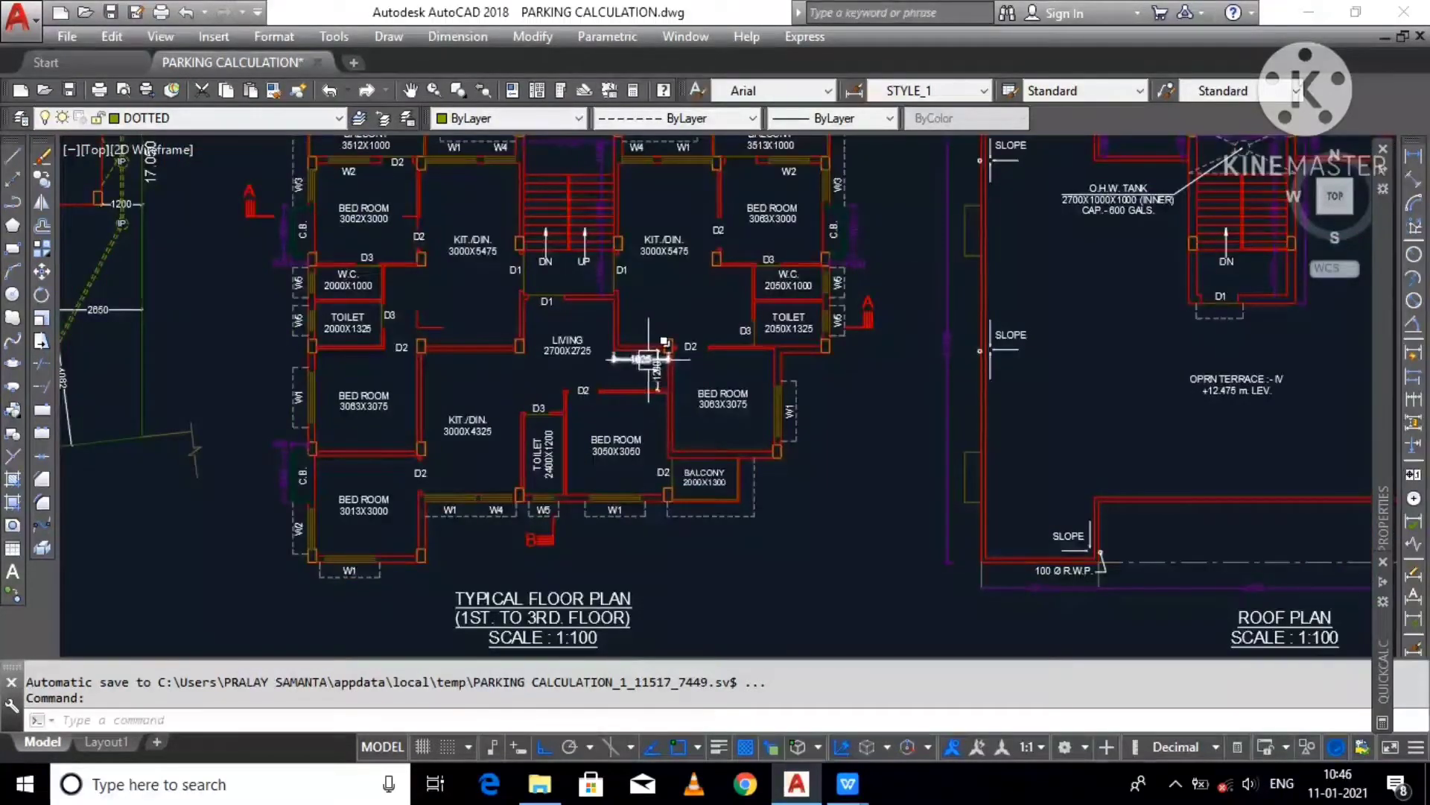
scroll(658, 420, "up", 1)
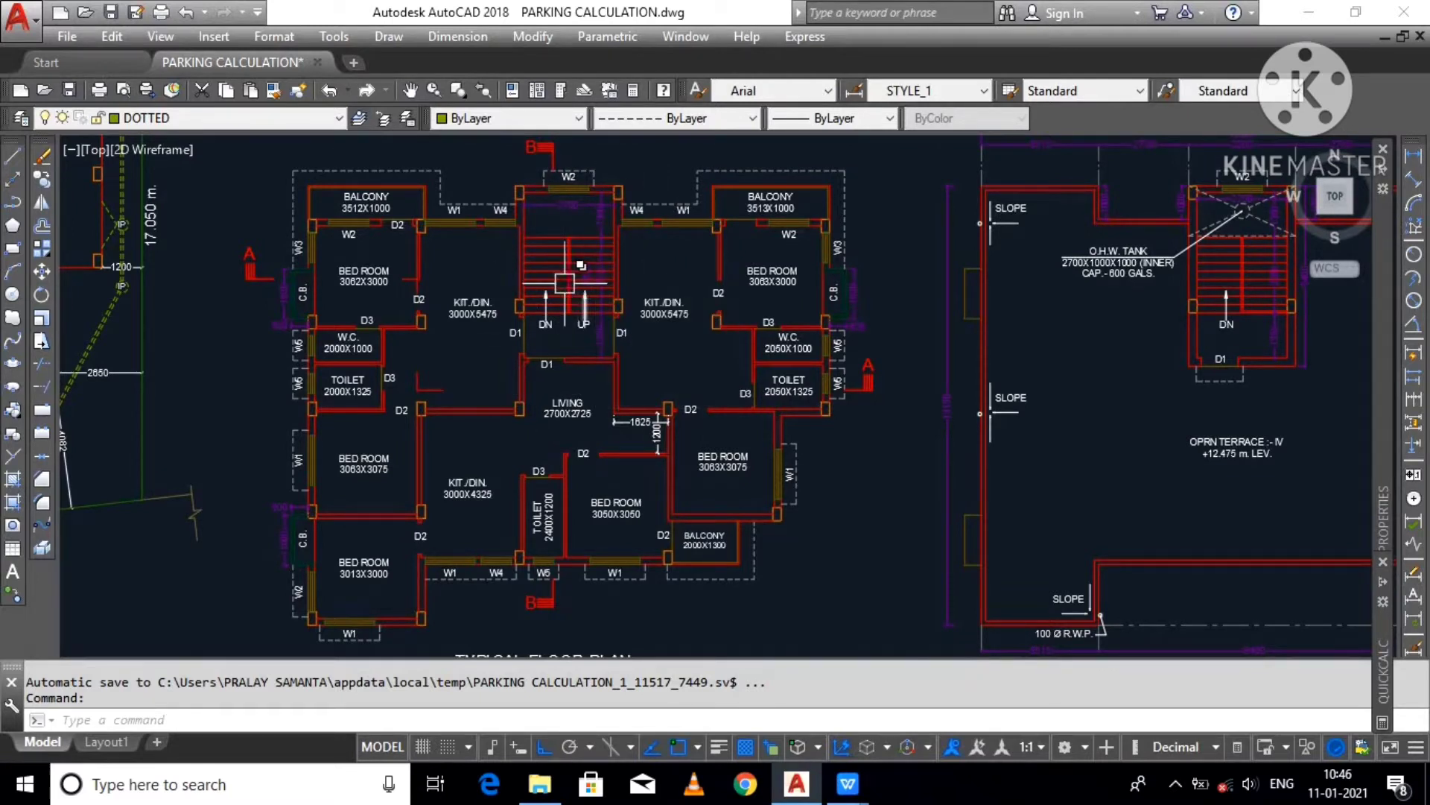
left_click(198, 119)
left_click(198, 143)
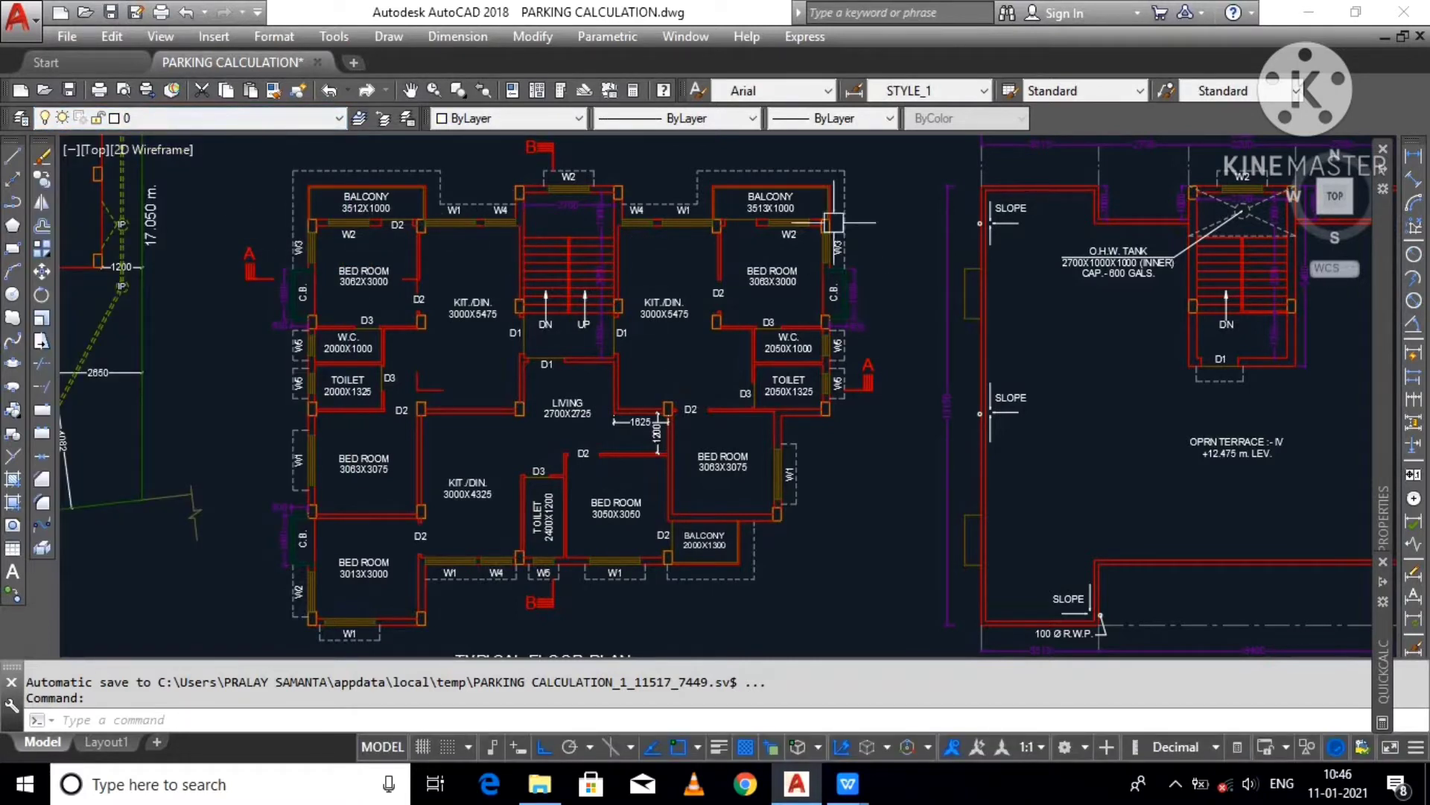
Step: Start a polyline around the 3513X1000 balcony's outer edge, from its far outer corner to the external wall beside window W1
mouse_move(768, 163)
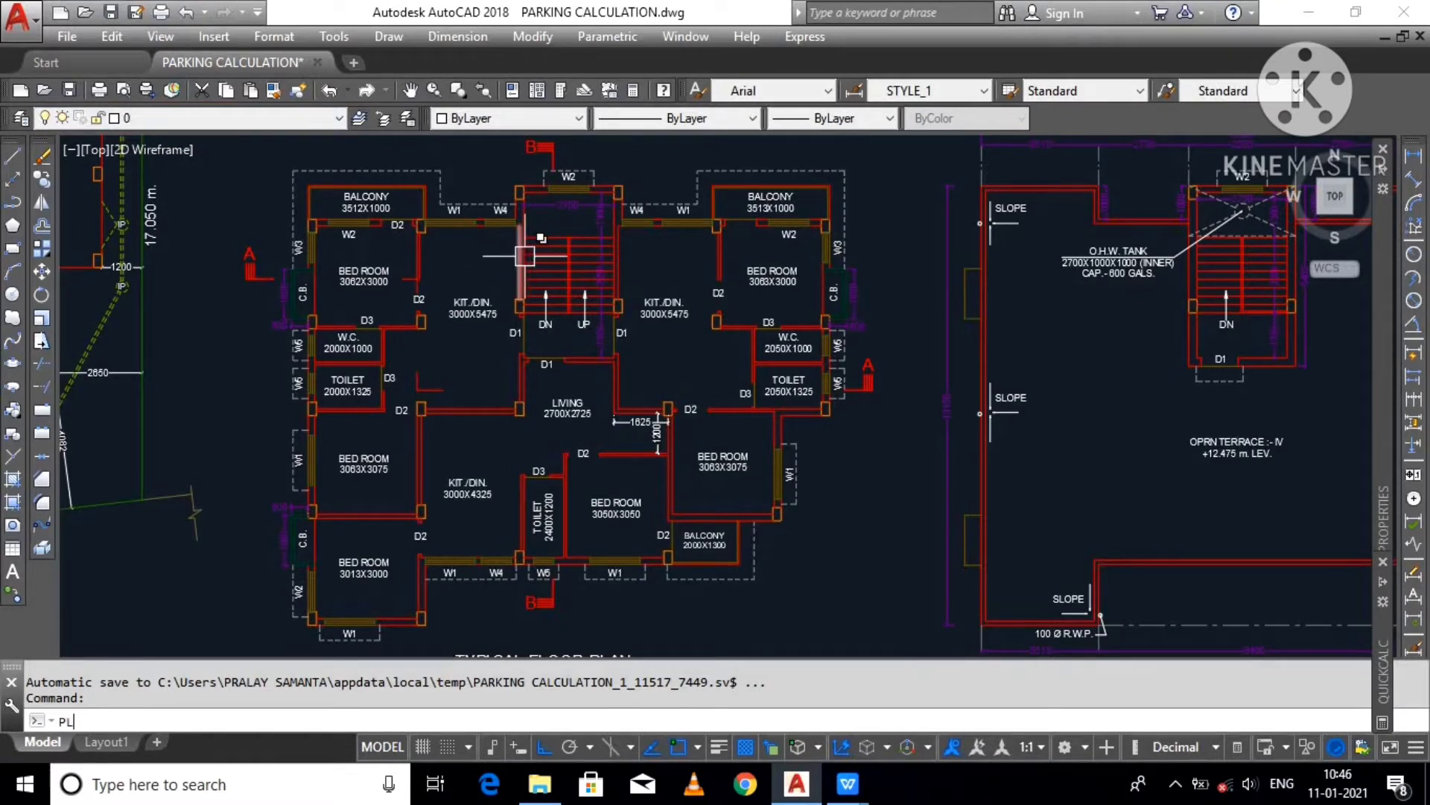
key("Return")
scroll(702, 204, "up", 4)
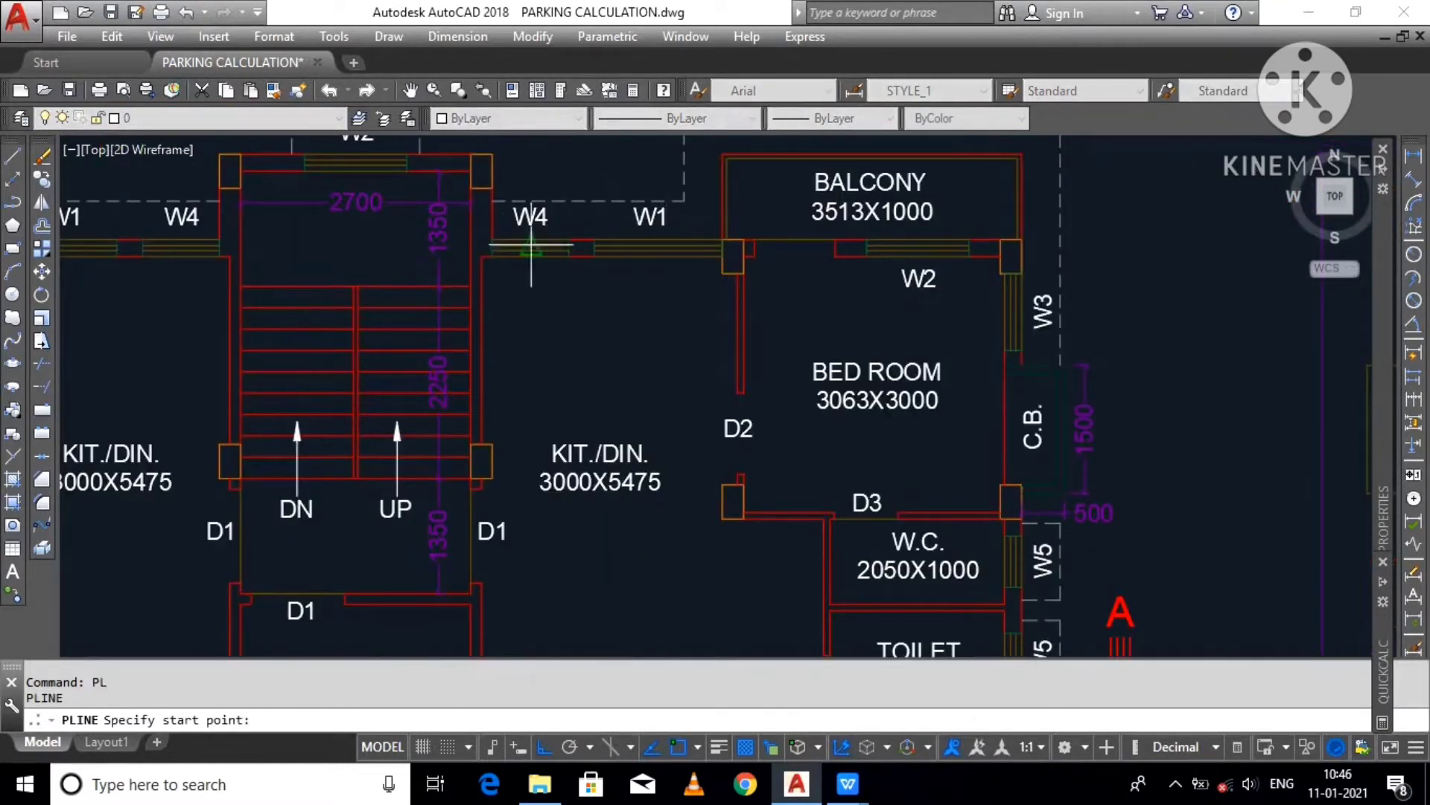
scroll(532, 244, "up", 4)
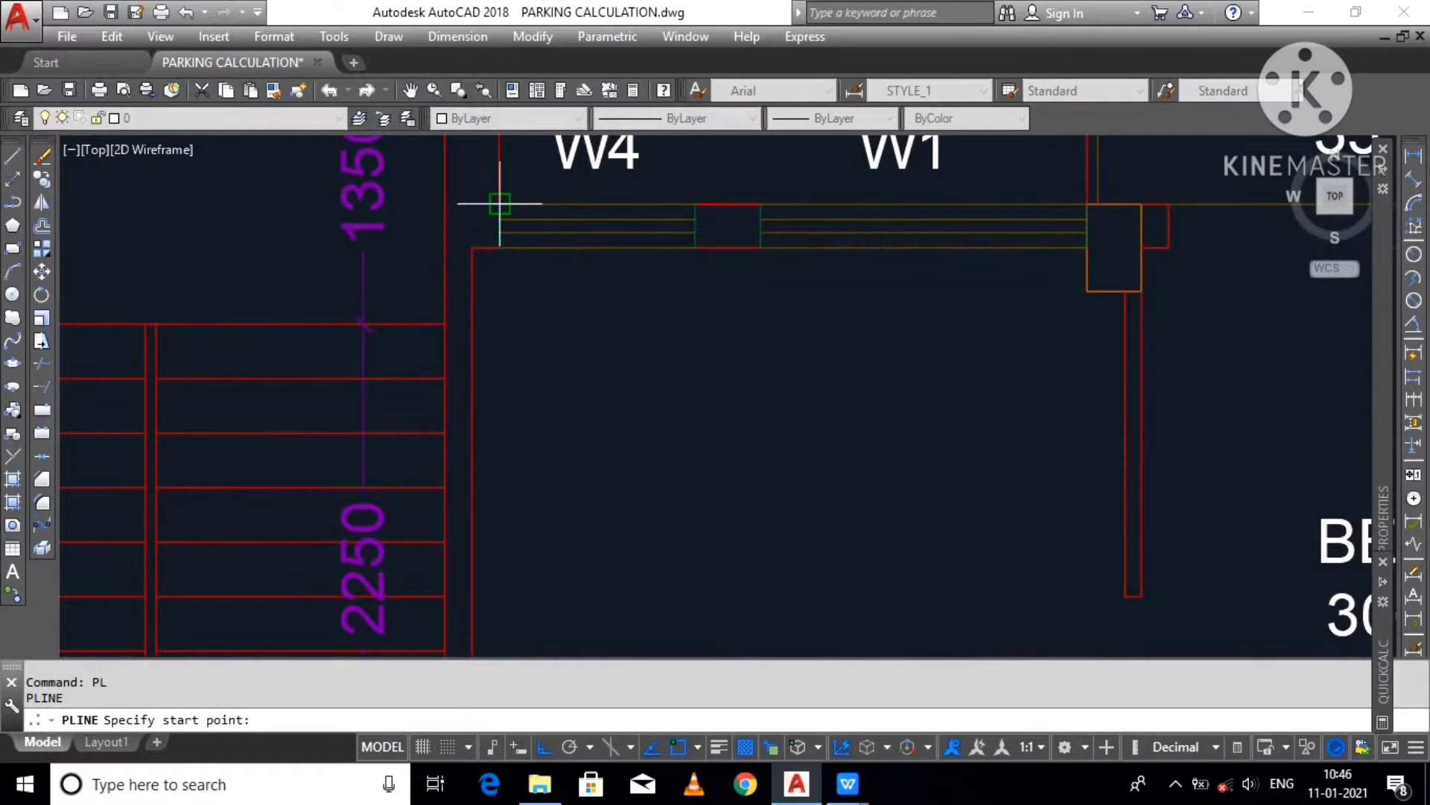
scroll(581, 216, "down", 6)
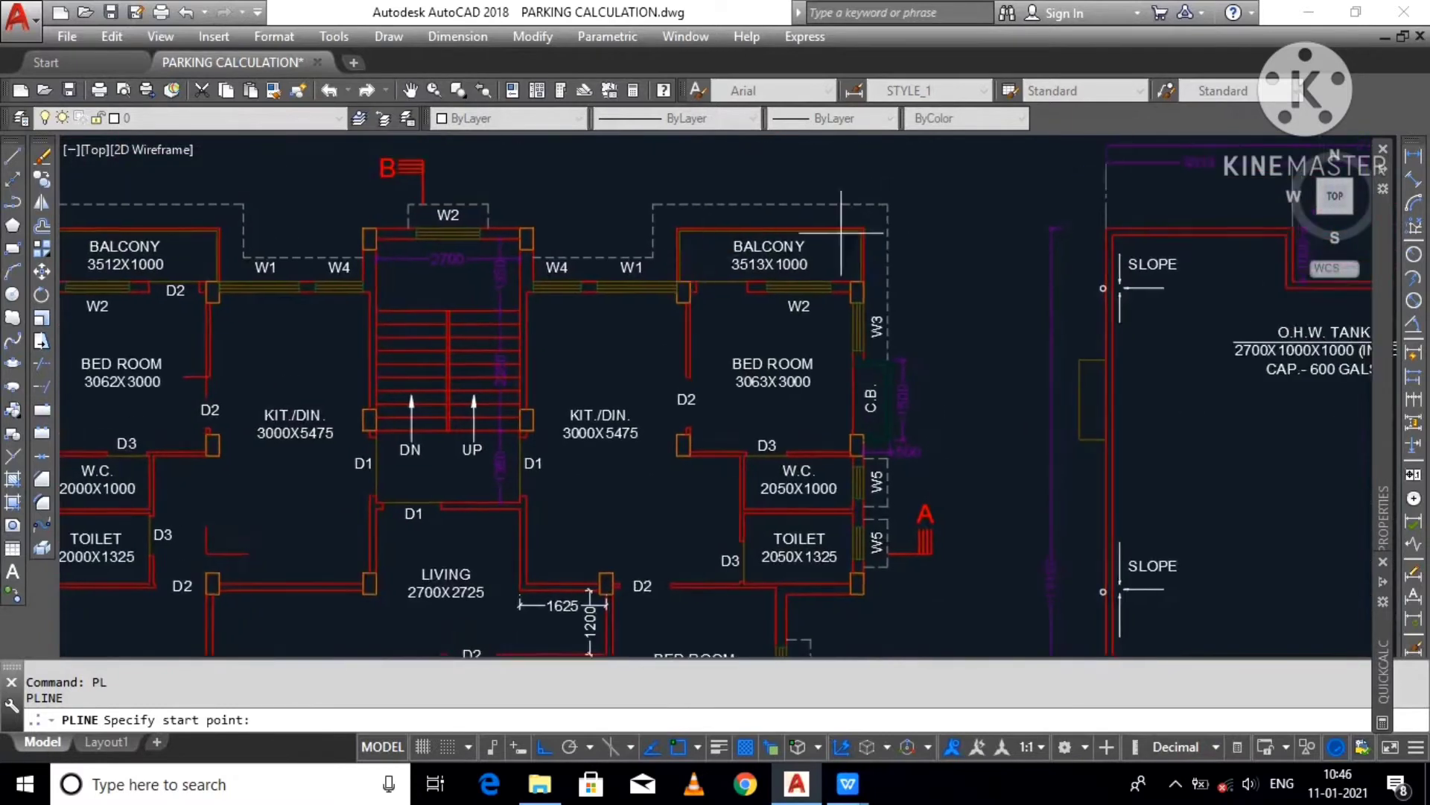
scroll(857, 225, "up", 4)
left_click(862, 223)
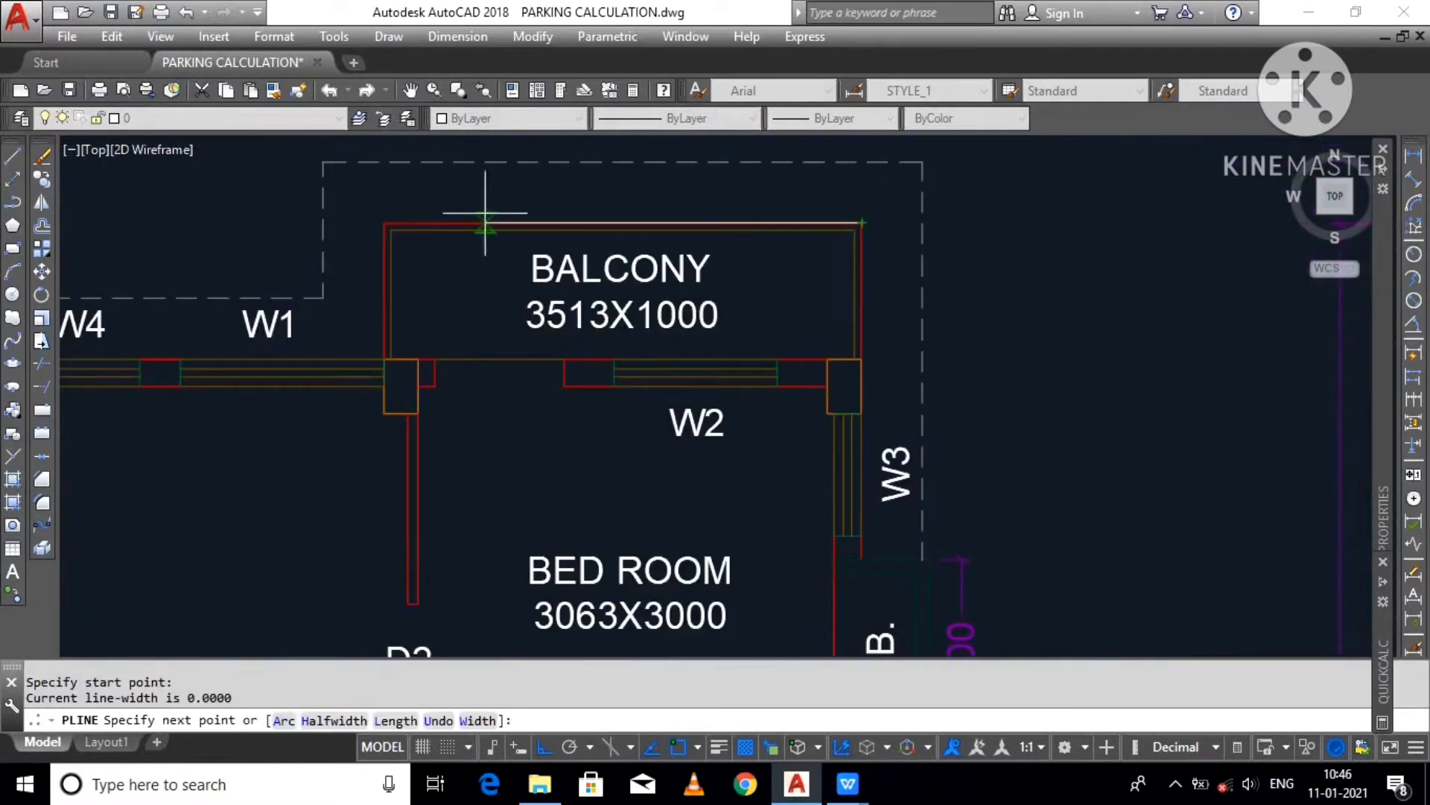
left_click(384, 223)
left_click(400, 387)
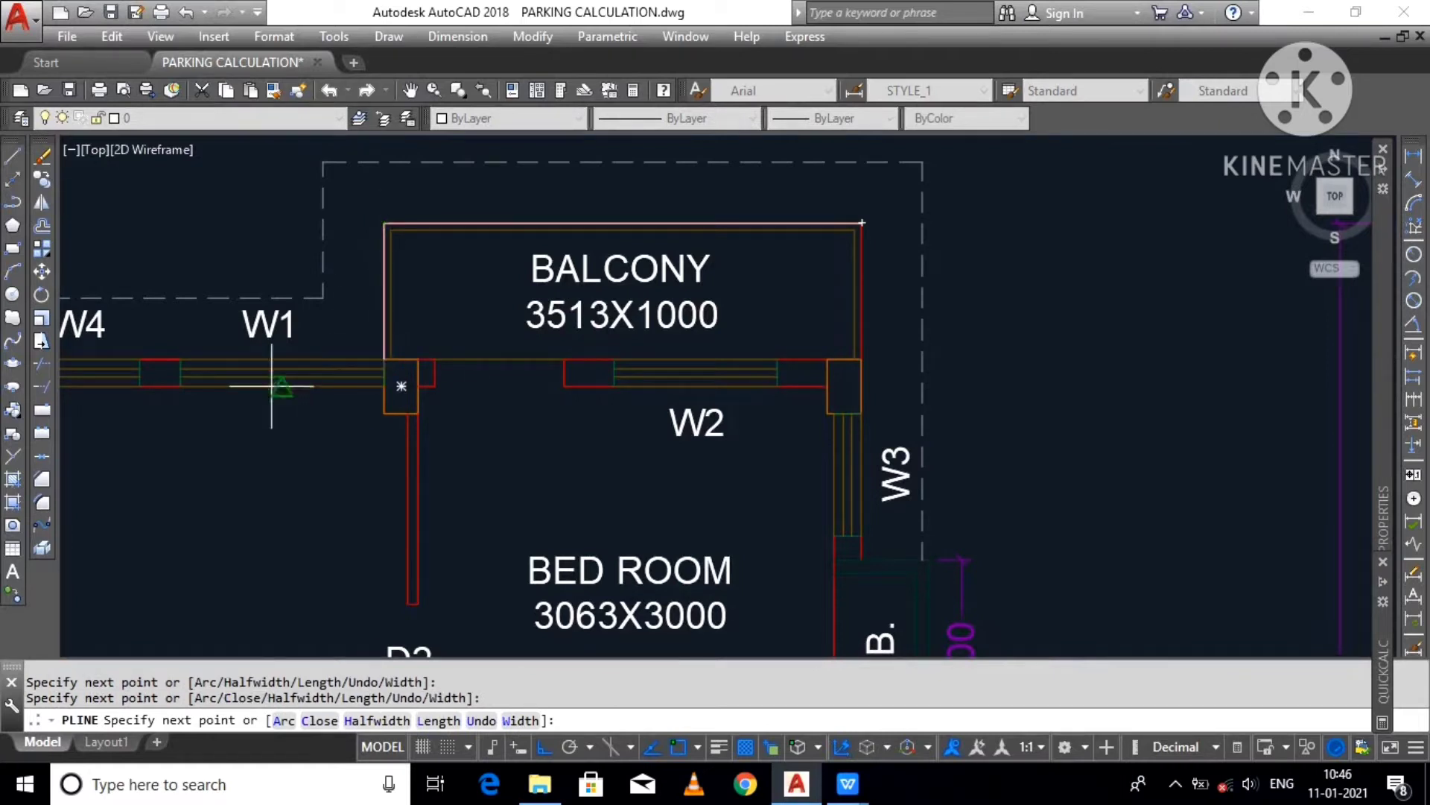
Step: Continue the polyline along the outer face of the W1 and W4 window wall to the staircase wall's inner face
middle_click_drag(297, 386, 835, 301)
scroll(543, 281, "up", 2)
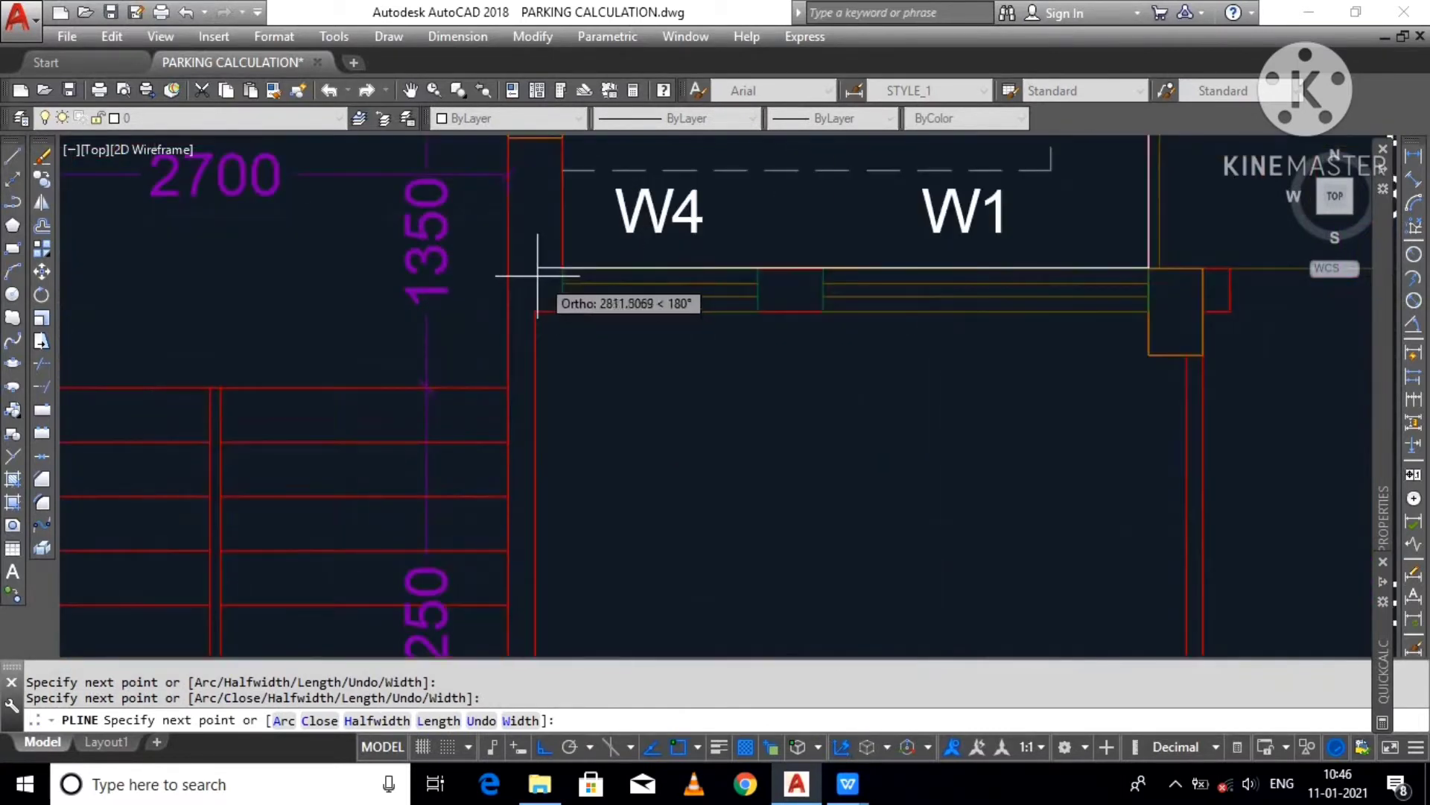
left_click(509, 267)
scroll(510, 269, "down", 3)
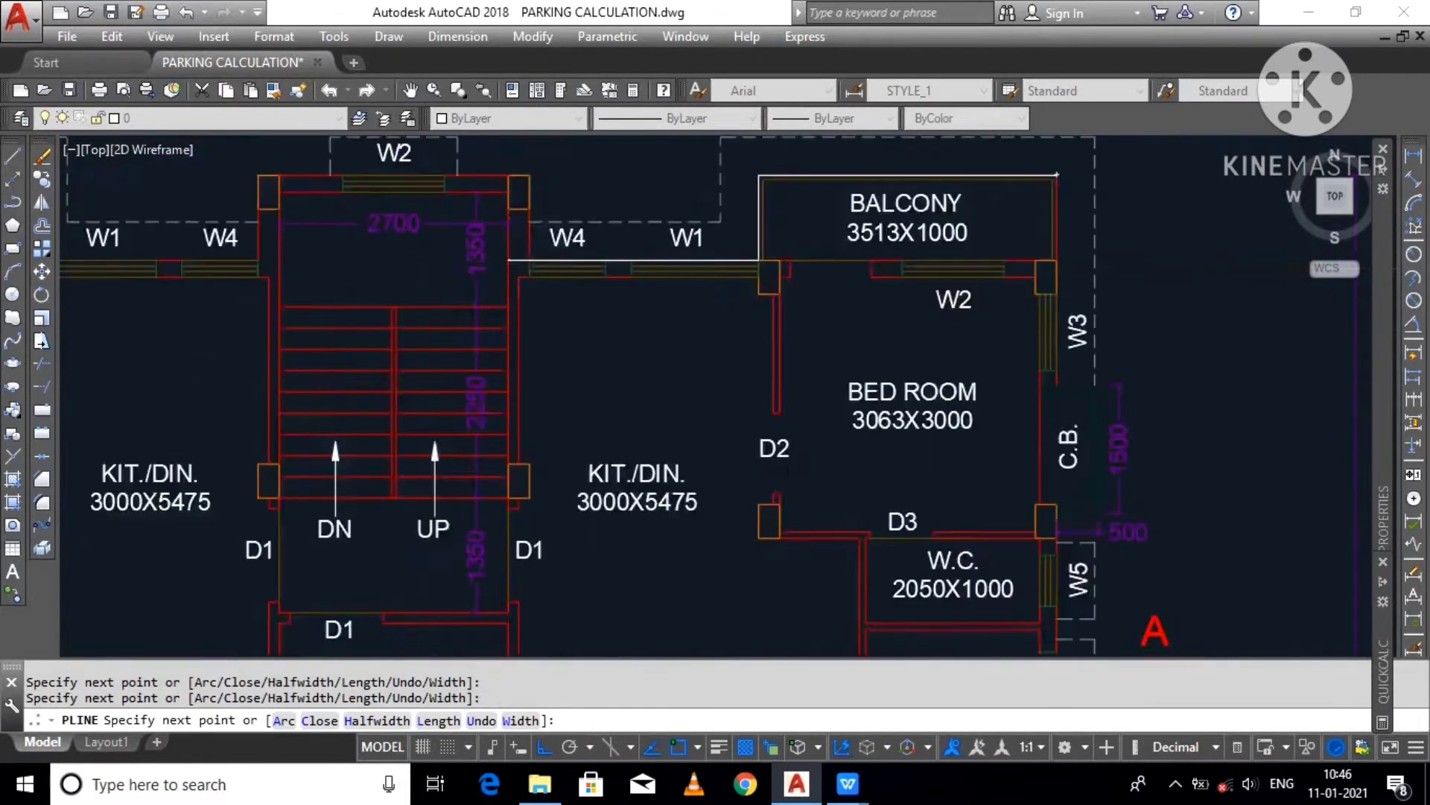
scroll(400, 339, "up", 2)
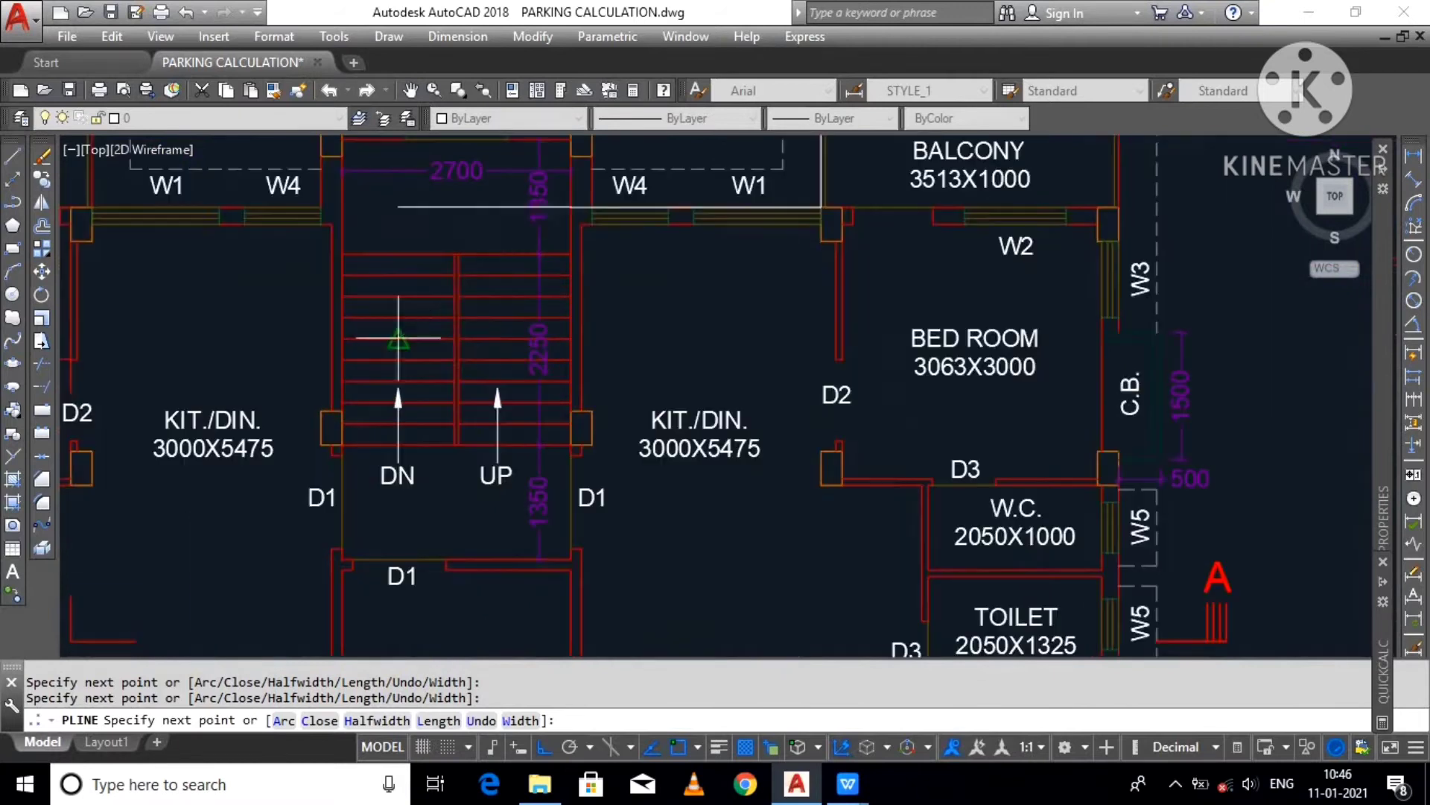
scroll(539, 240, "up", 2)
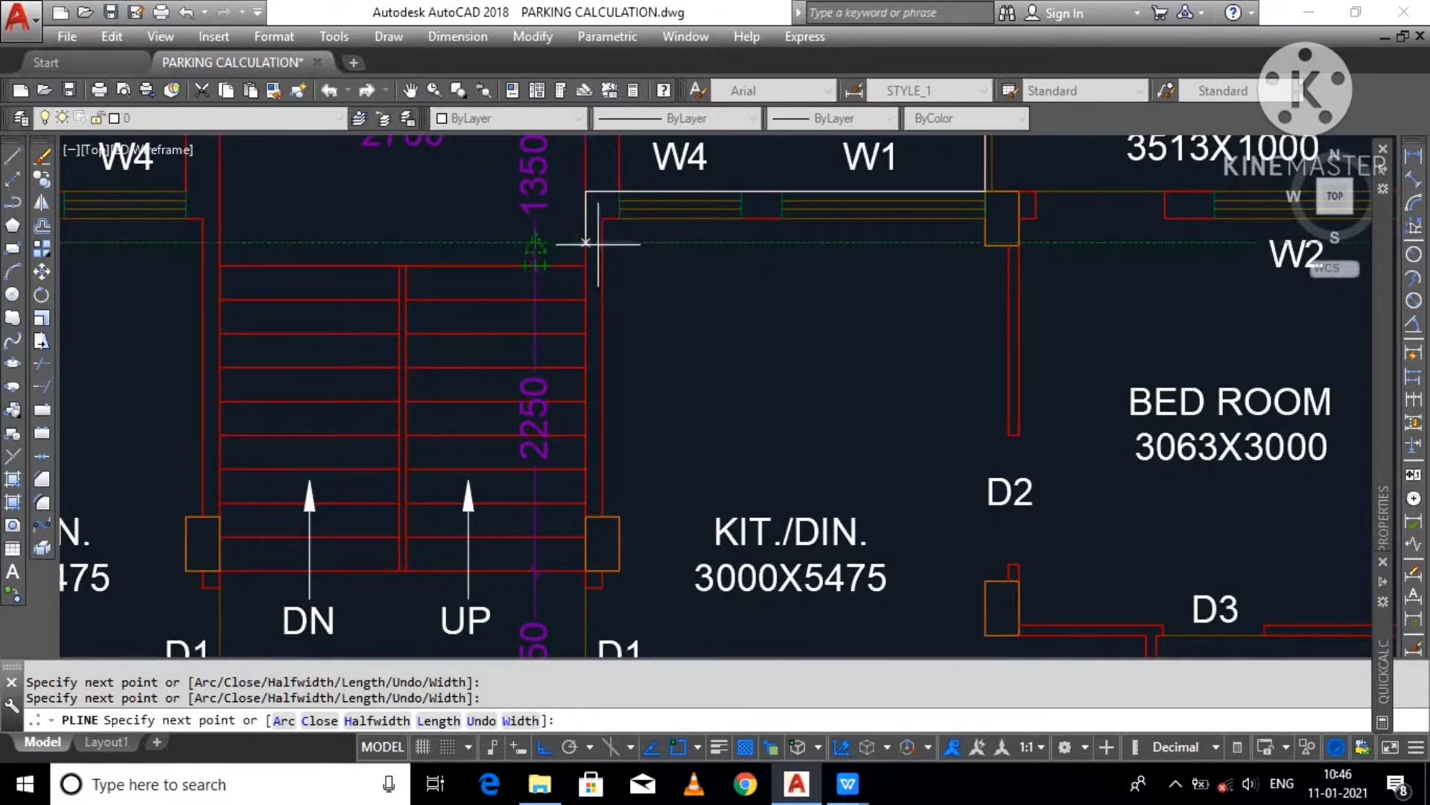
scroll(588, 243, "down", 2)
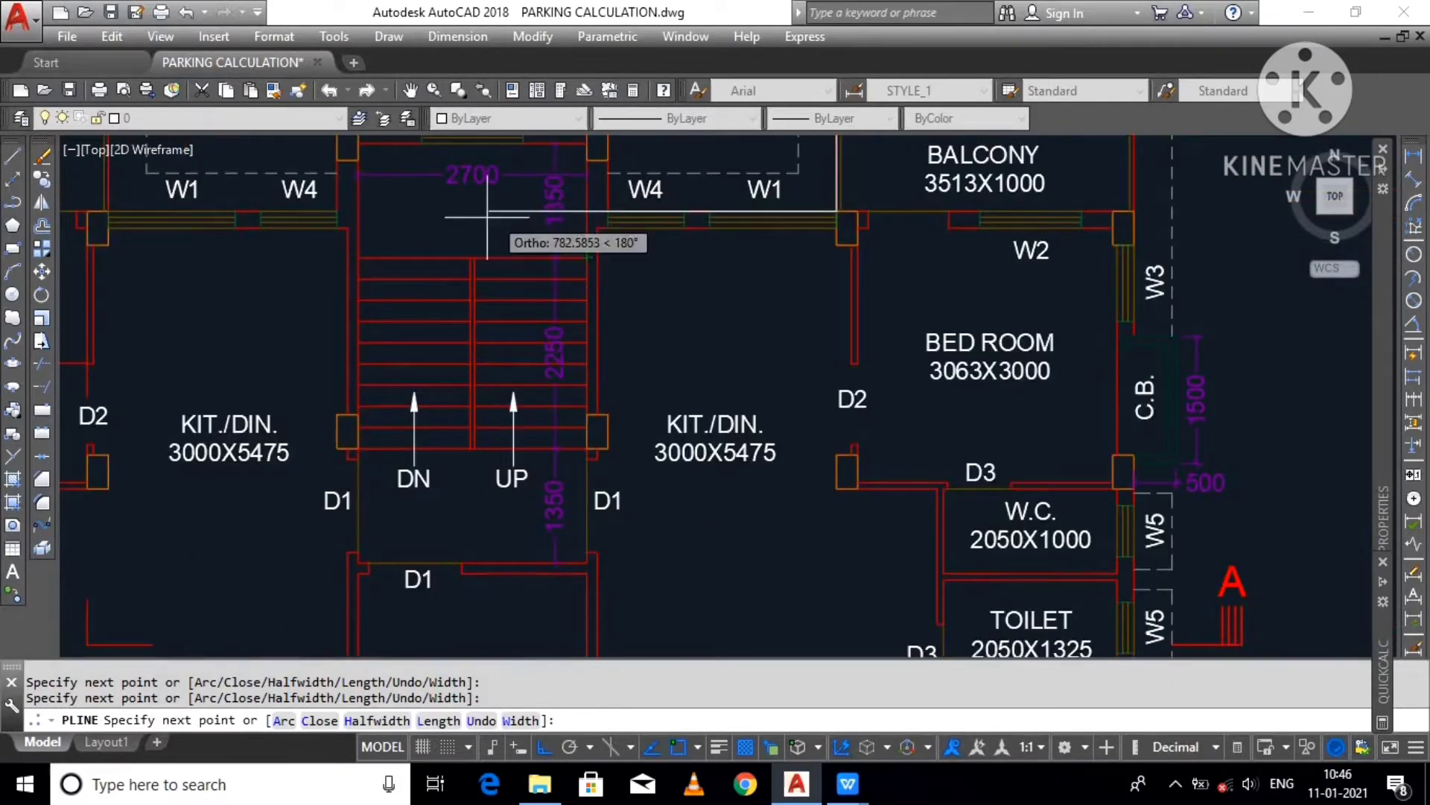
left_click(587, 227)
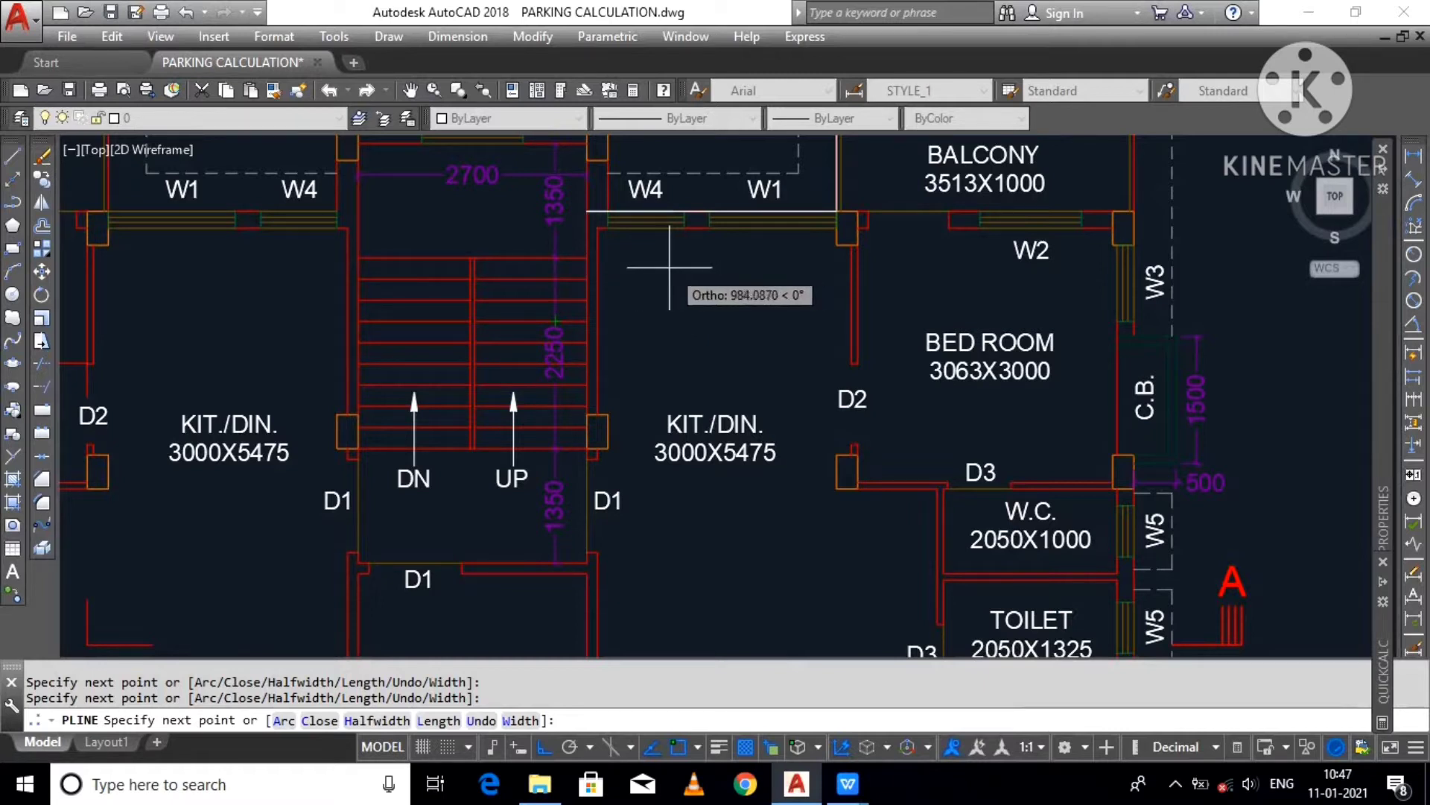
Step: Extend the polyline along the staircase wall and past door D1 to the corner where the landing meets the living room wall
scroll(601, 227, "up", 2)
scroll(599, 227, "up", 4)
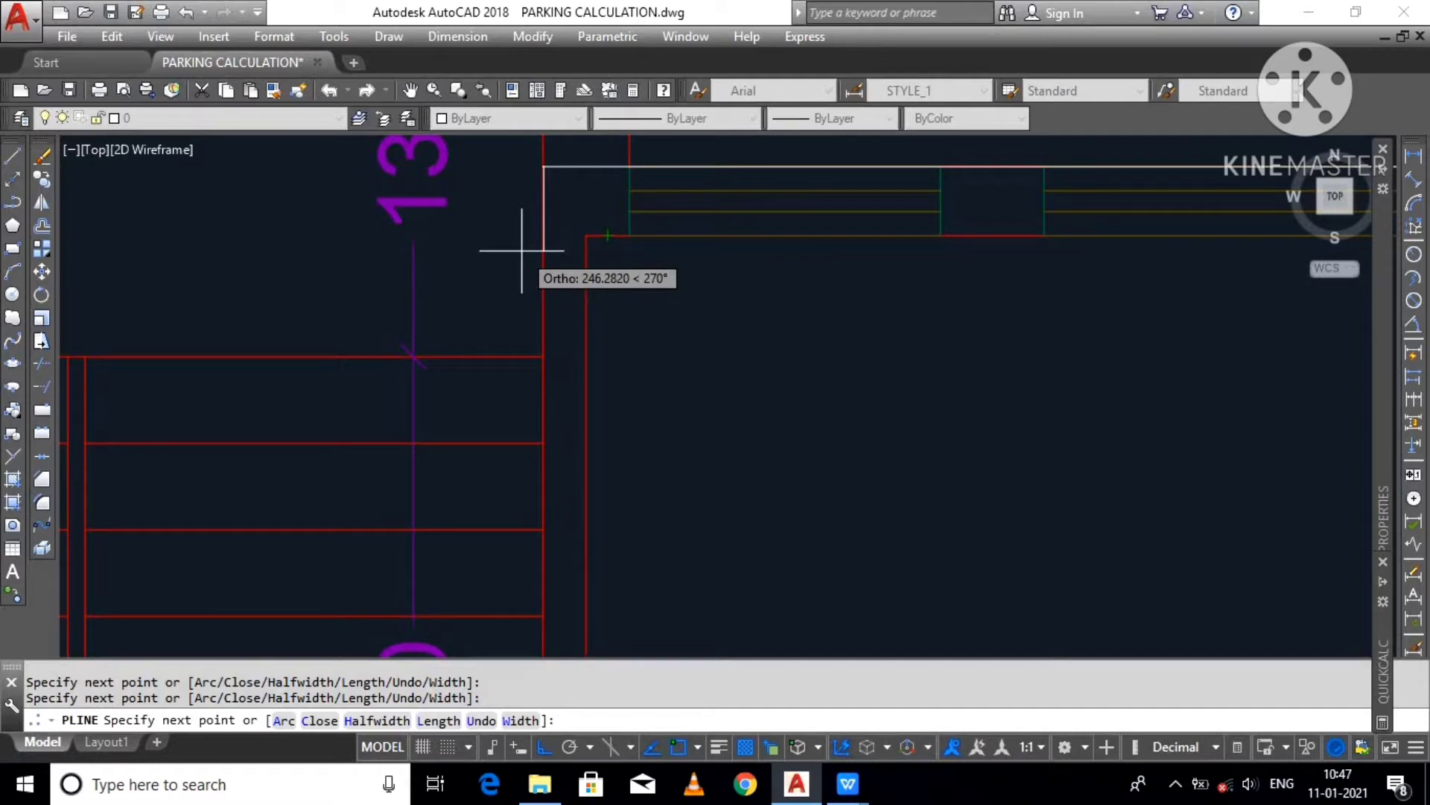
scroll(521, 251, "down", 2)
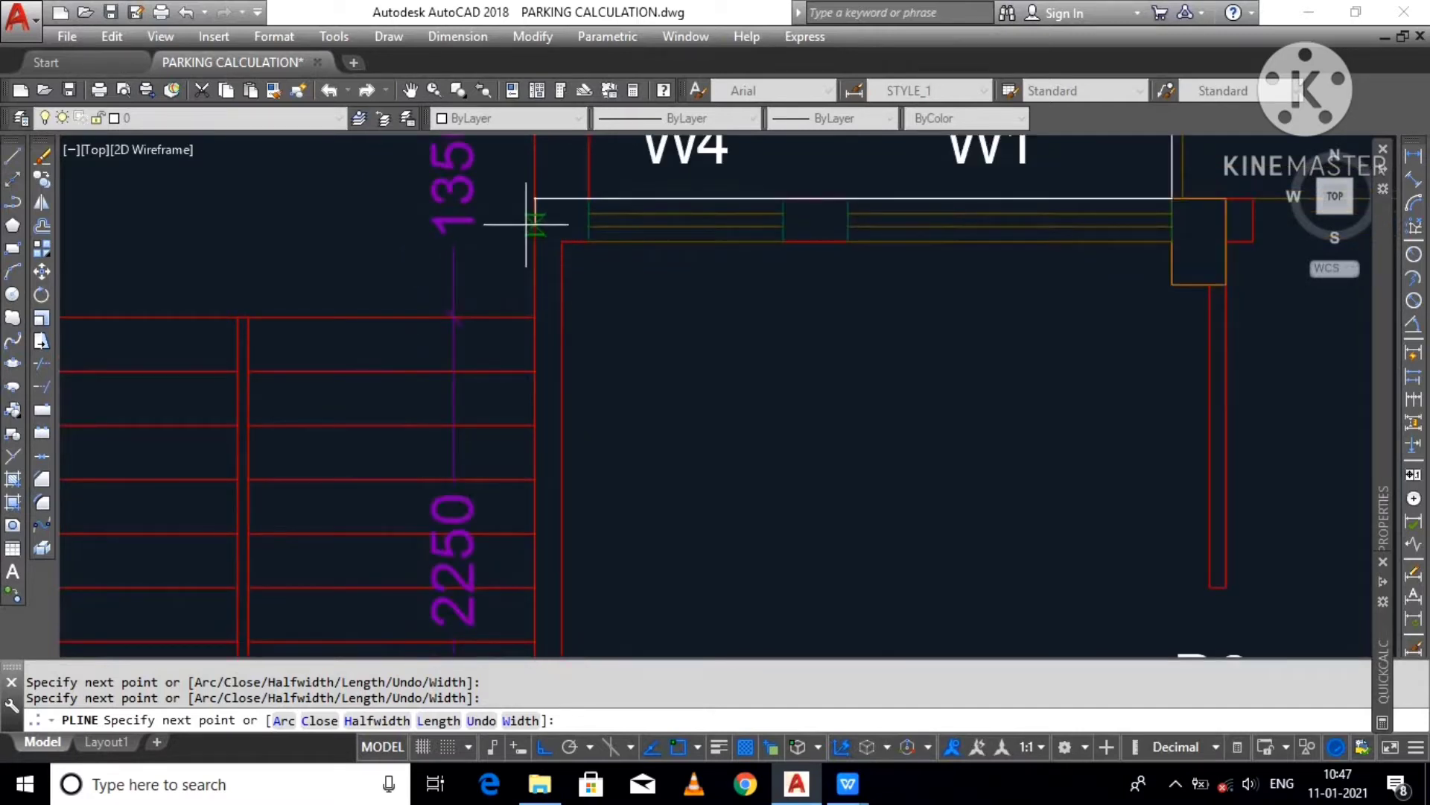
scroll(537, 224, "down", 3)
middle_click_drag(517, 465, 492, 284)
scroll(503, 394, "up", 2)
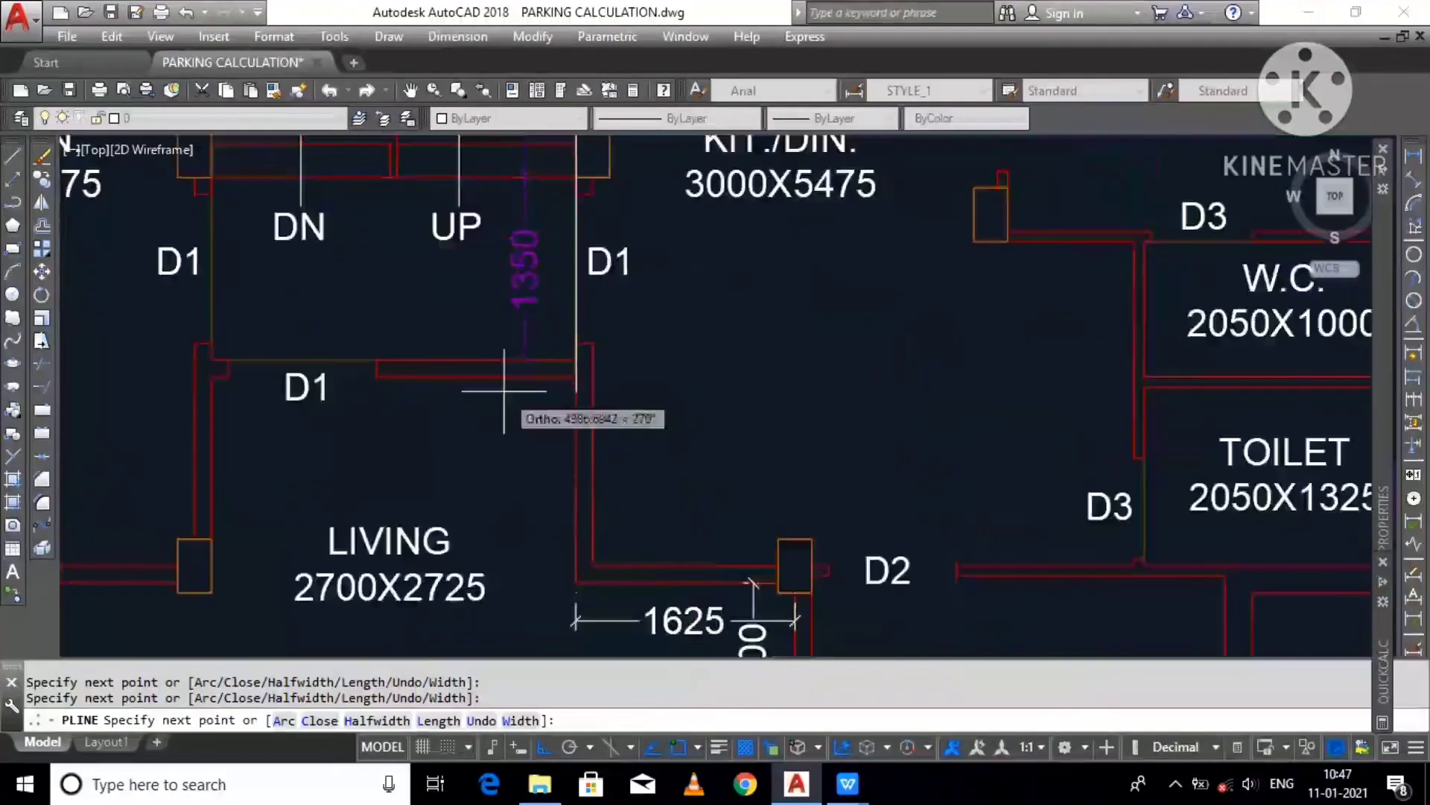
scroll(555, 389, "up", 4)
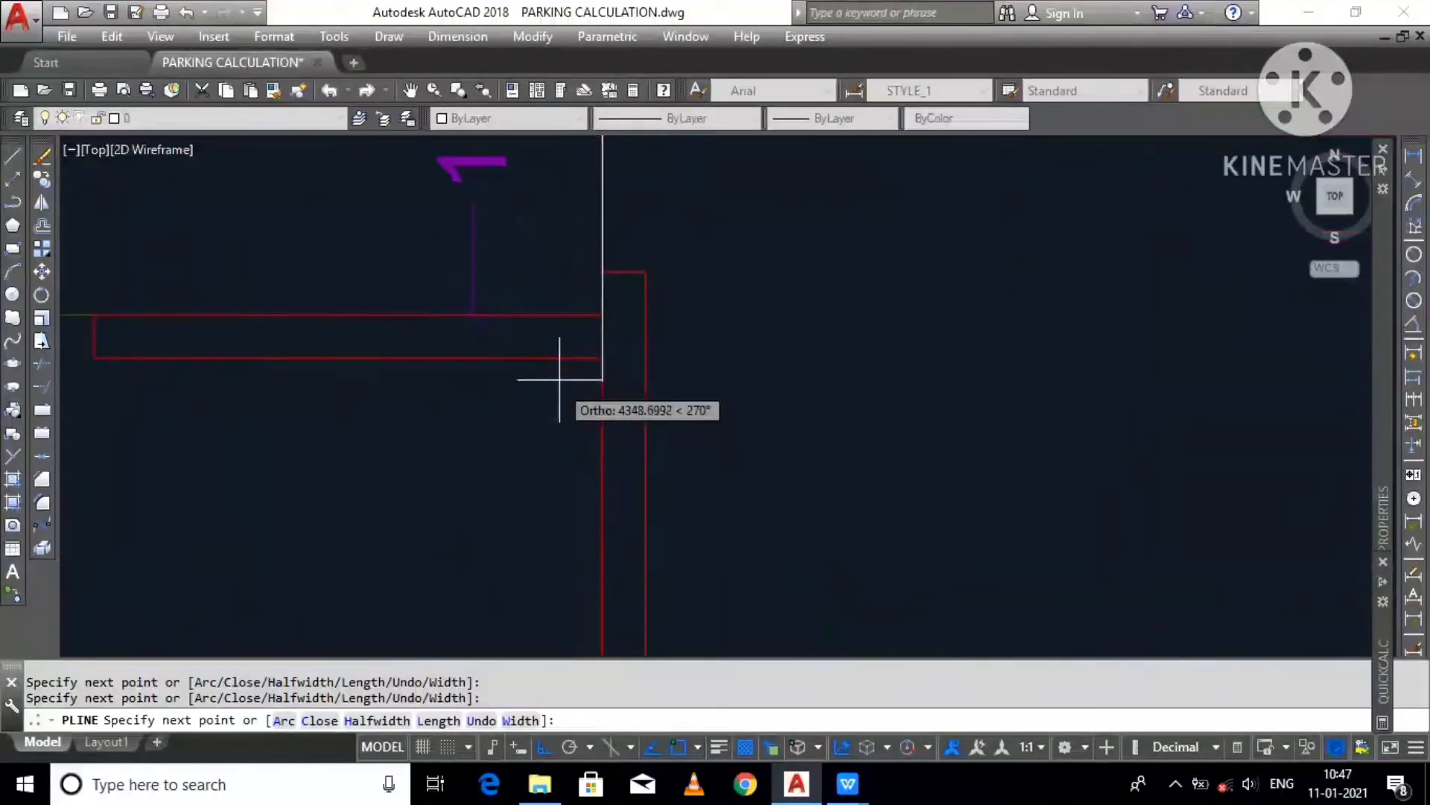
left_click(603, 315)
scroll(712, 328, "down", 4)
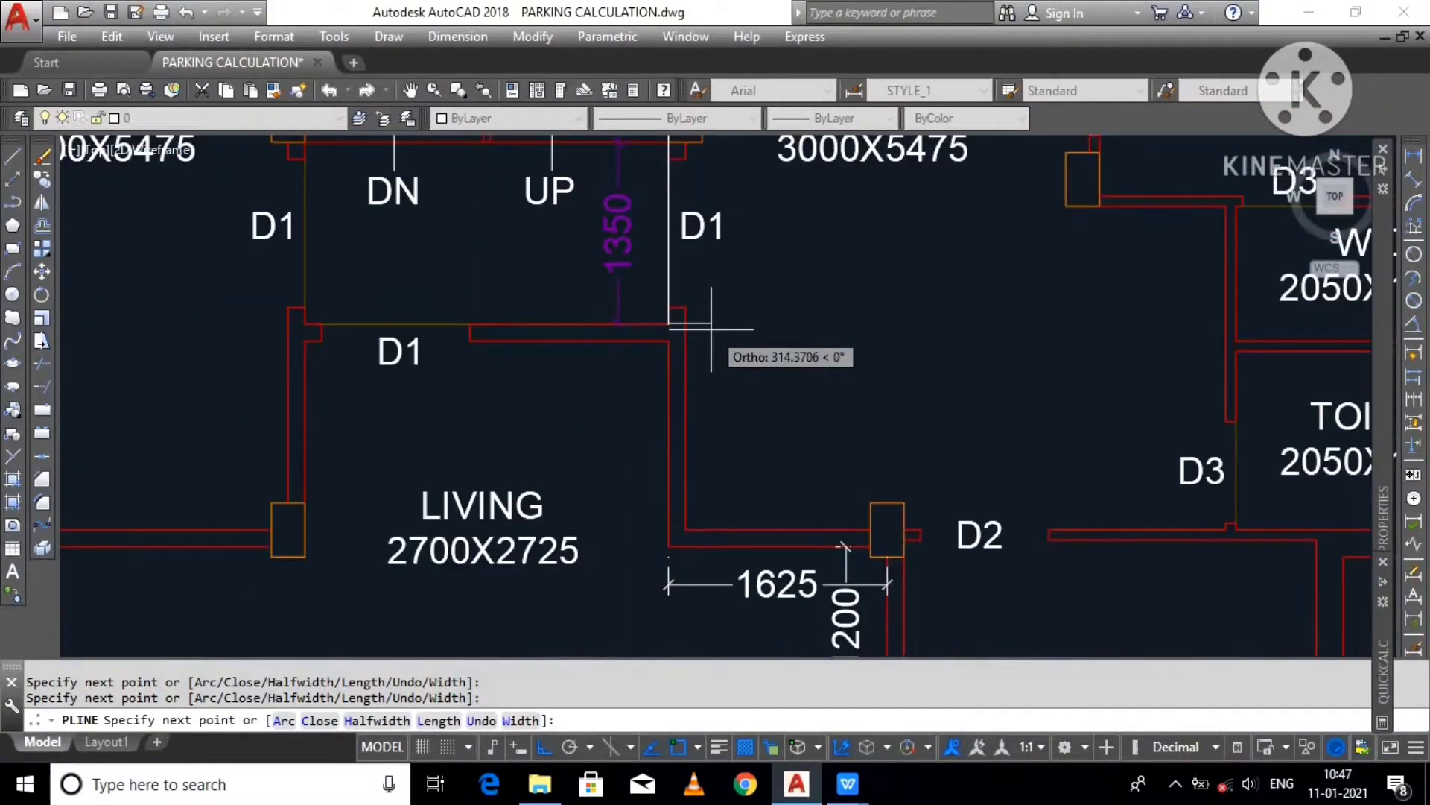
scroll(711, 328, "down", 4)
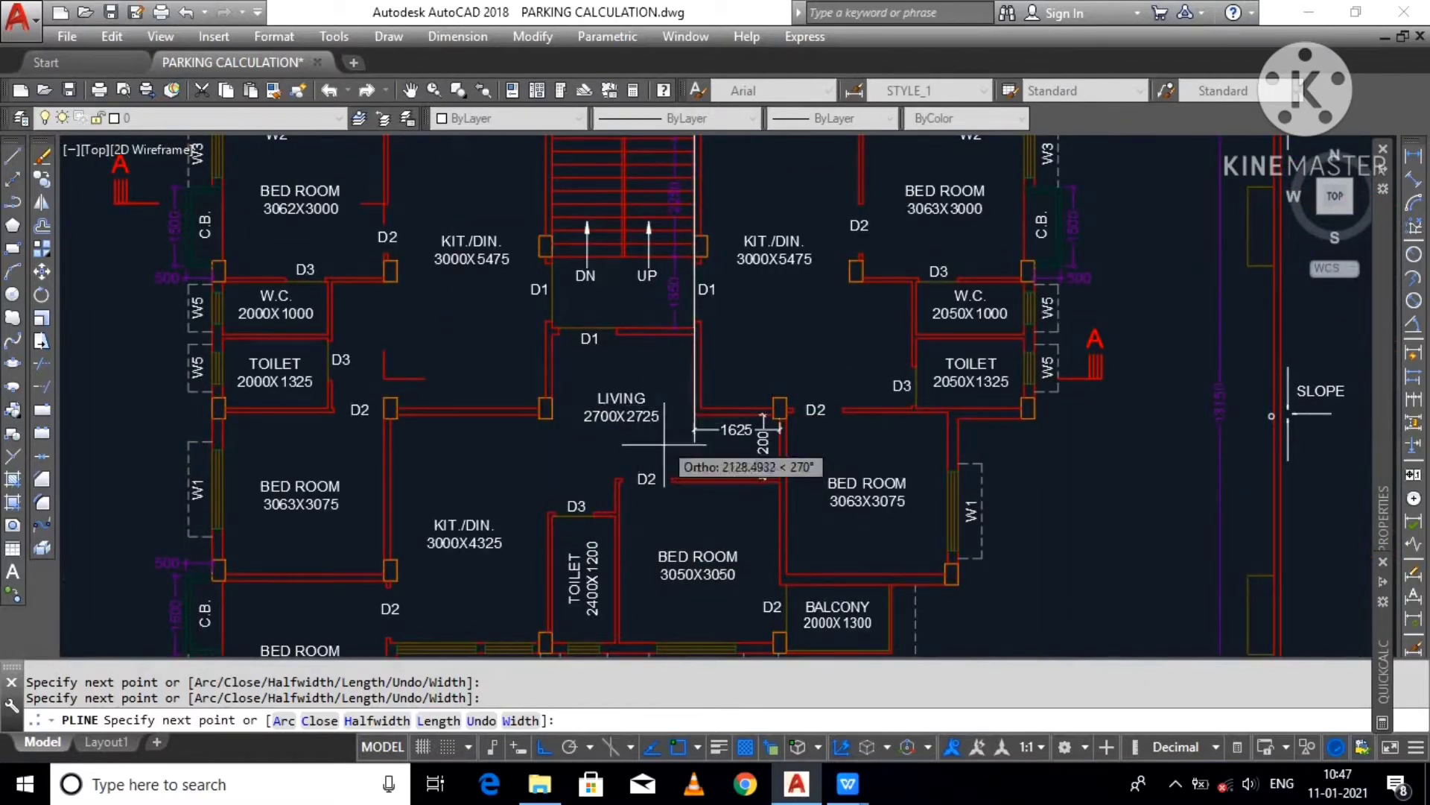
left_click(545, 746)
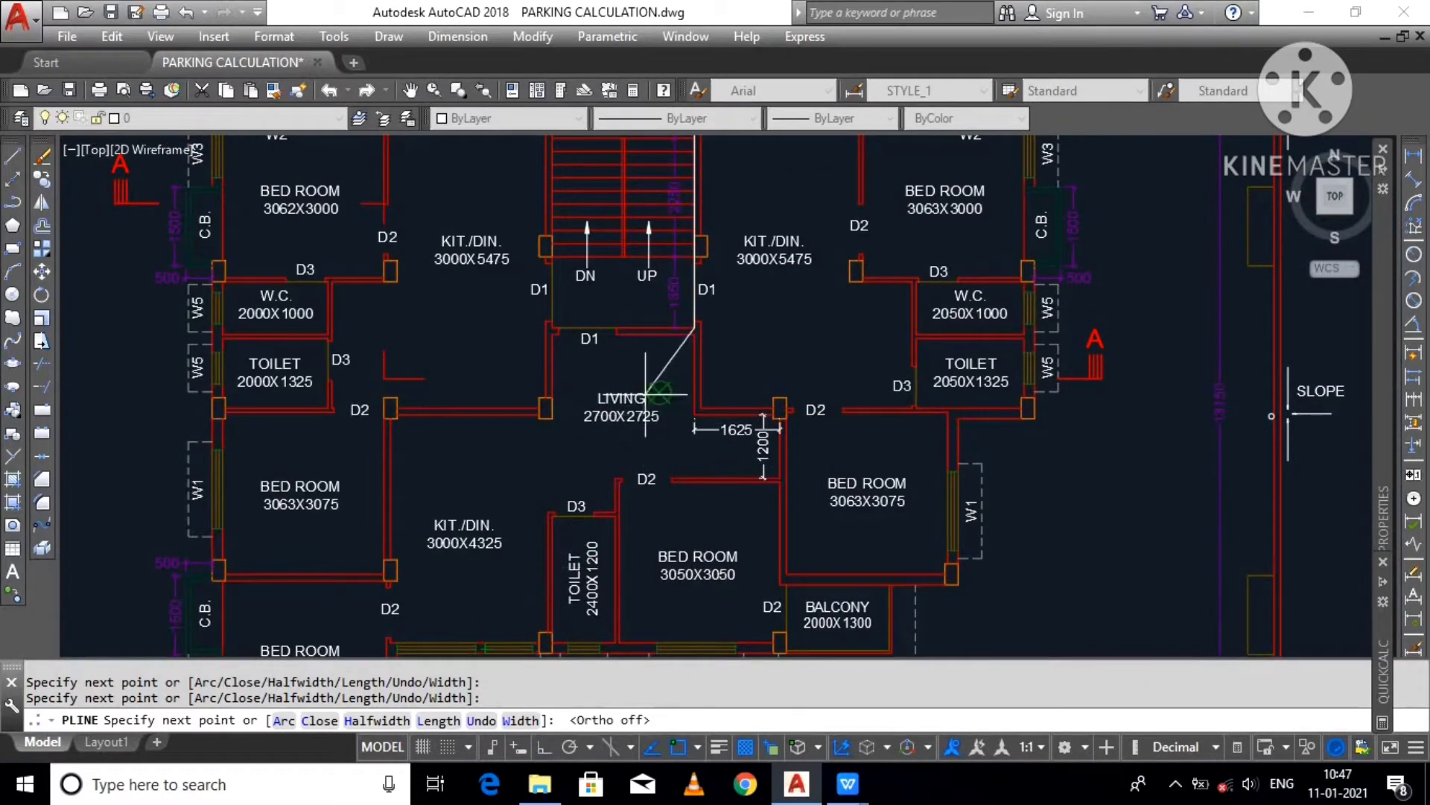
scroll(694, 328, "up", 3)
middle_click_drag(693, 343, 680, 225)
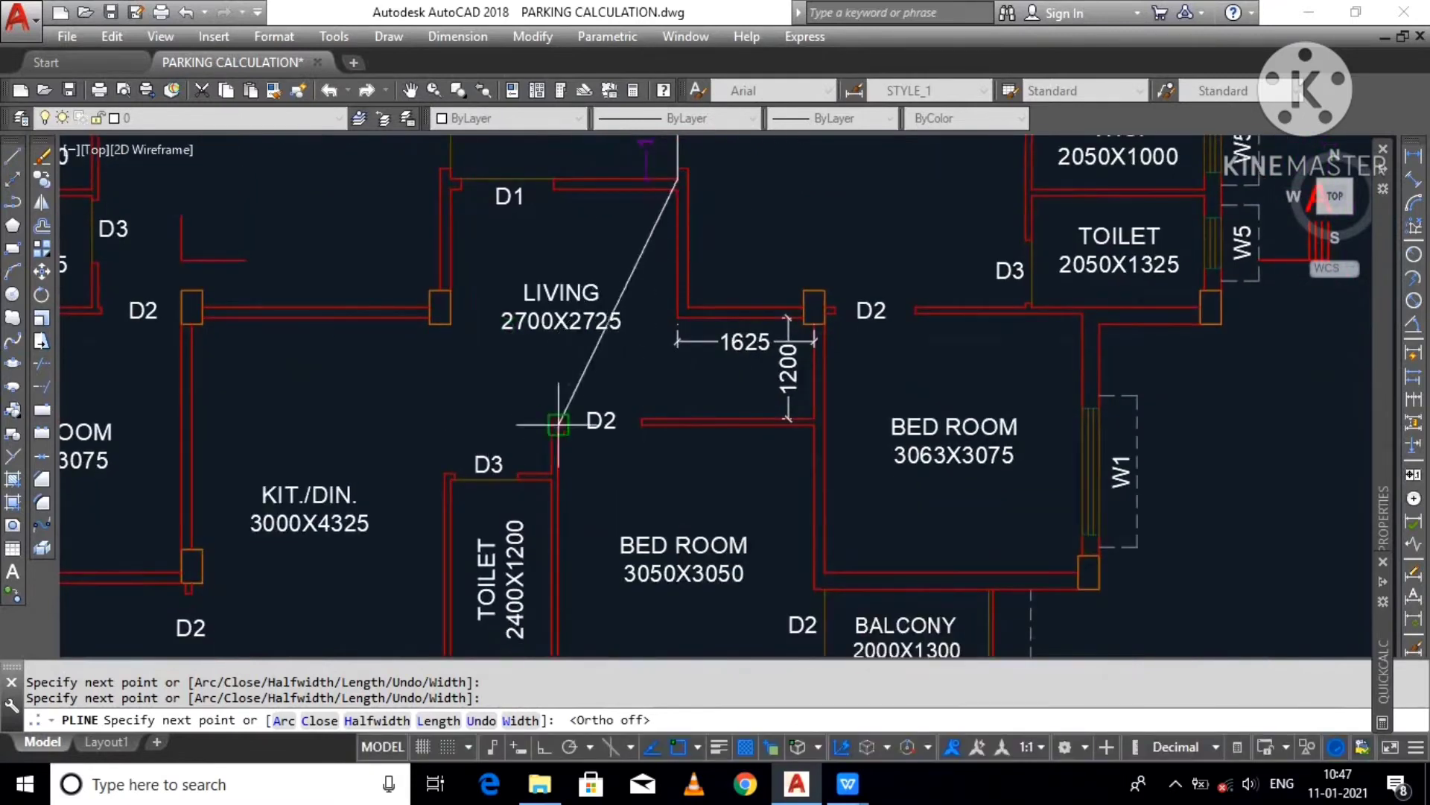
scroll(570, 447, "down", 4)
scroll(603, 254, "up", 5)
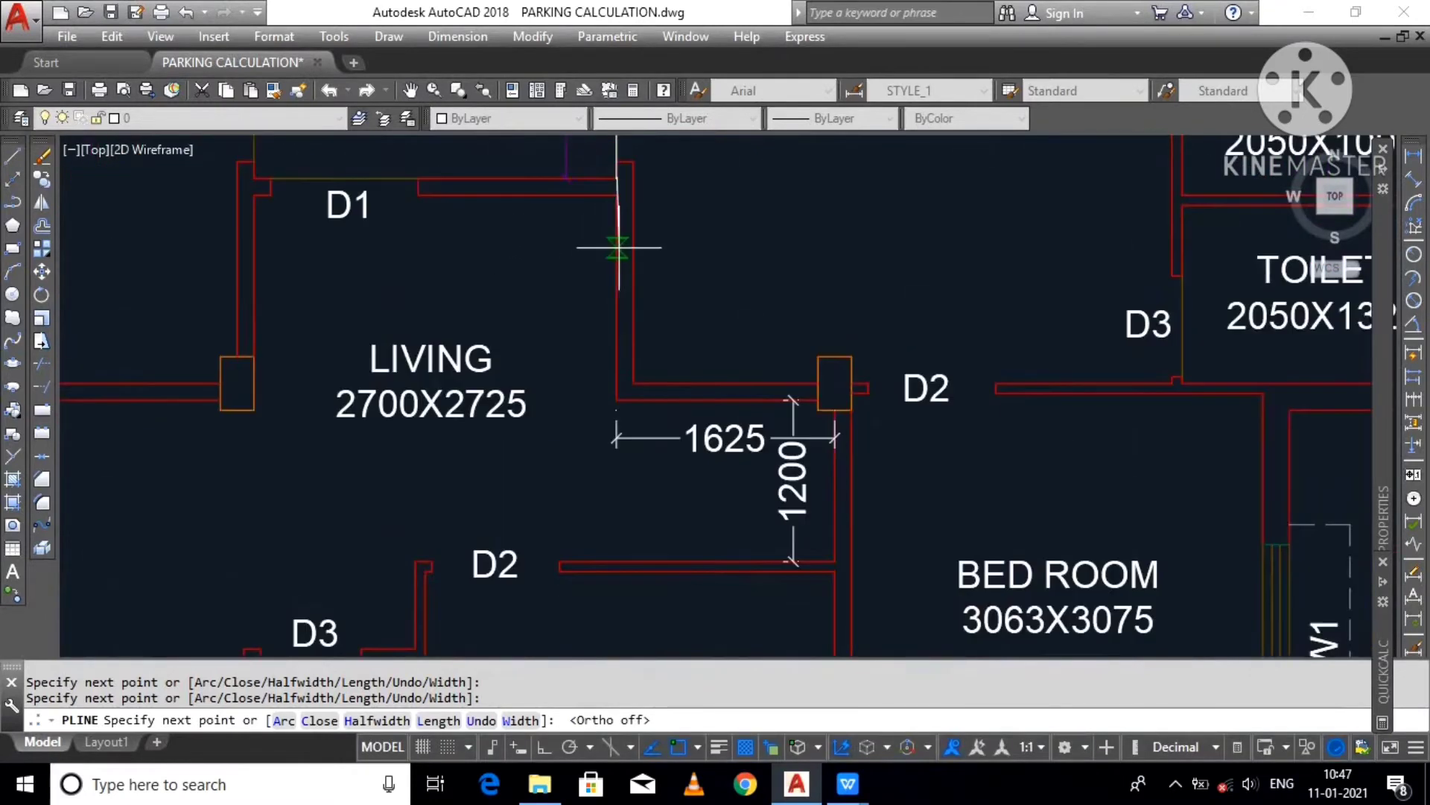
scroll(589, 238, "up", 4)
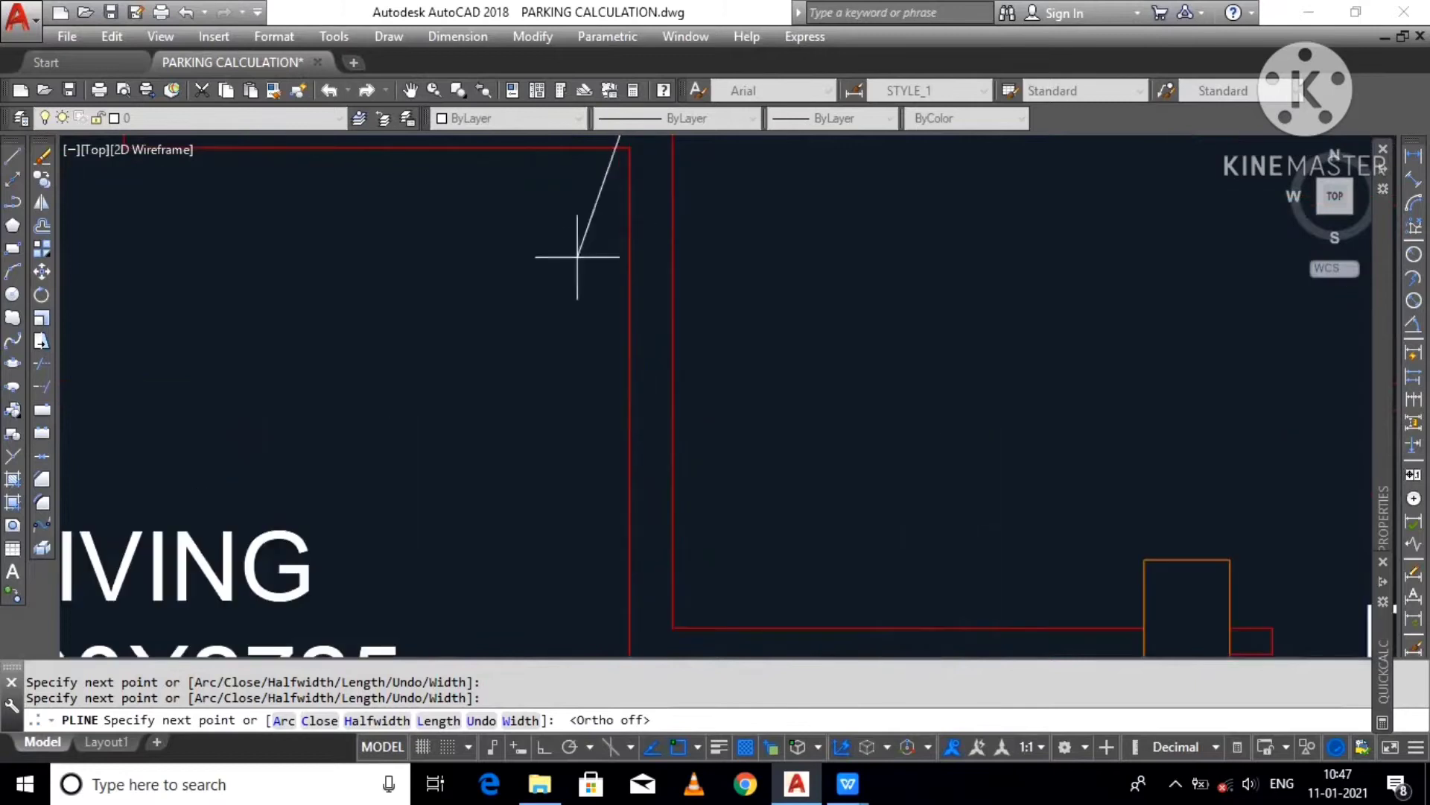
scroll(570, 268, "down", 4)
scroll(552, 276, "up", 3)
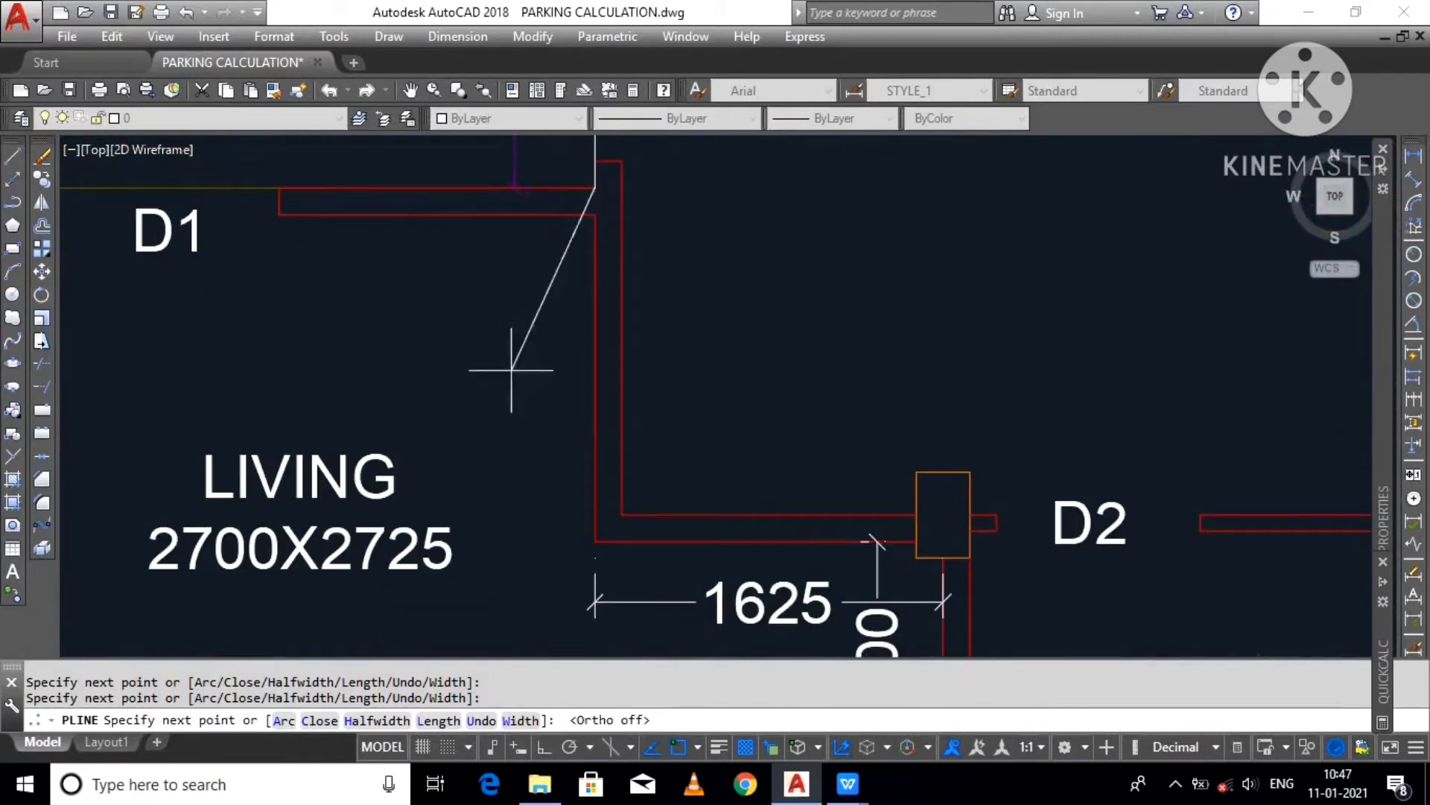
scroll(430, 359, "down", 5)
scroll(497, 333, "up", 2)
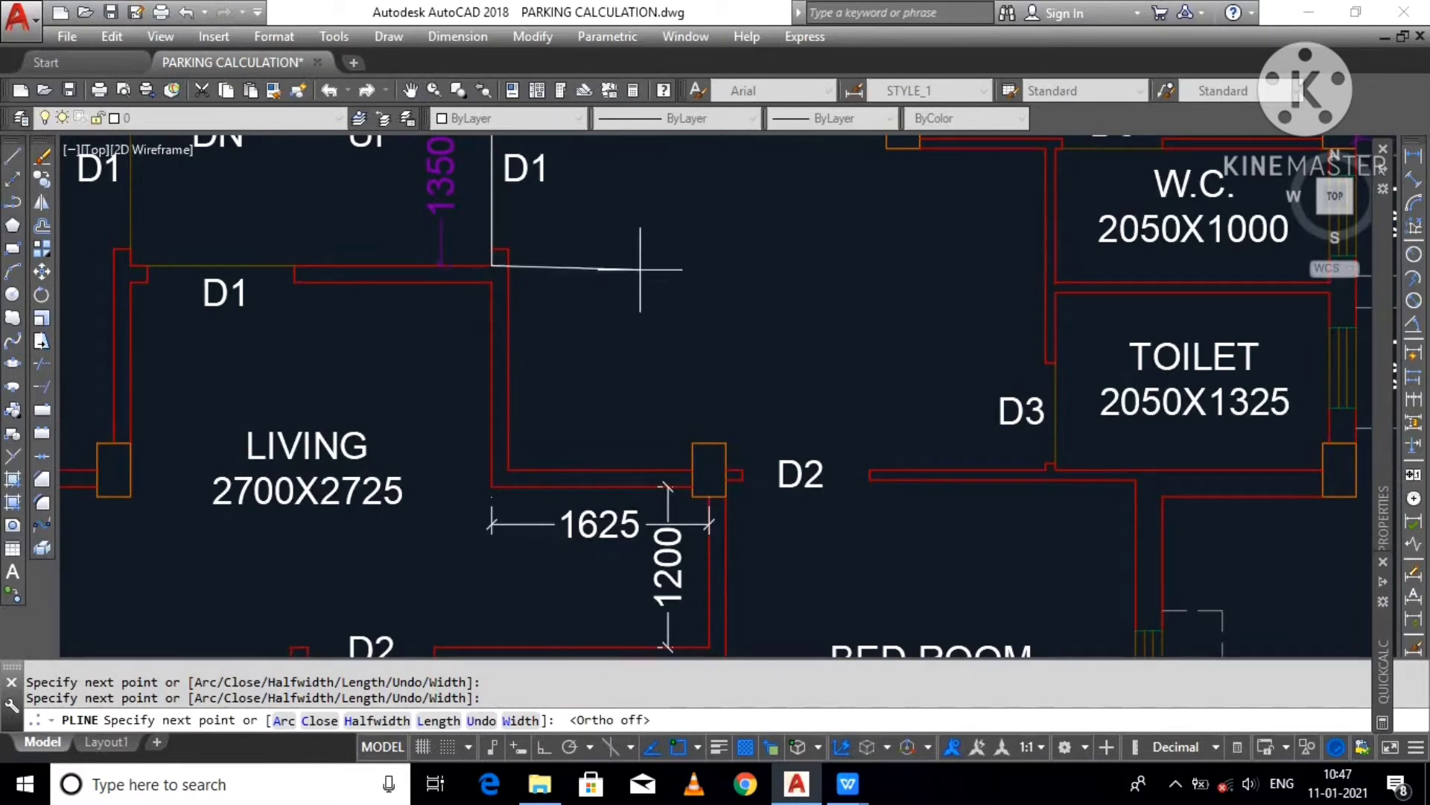
scroll(642, 267, "up", 2)
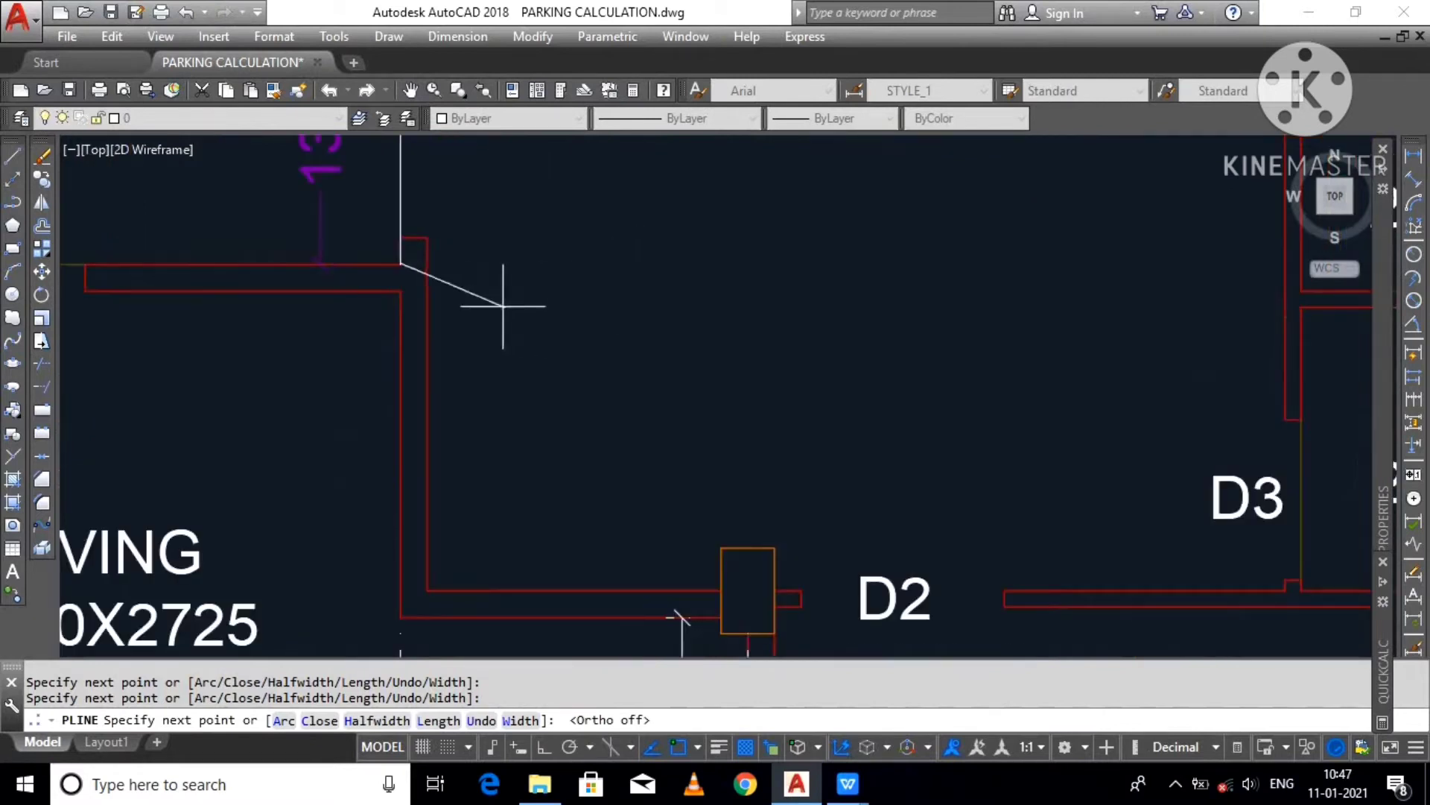
scroll(469, 281, "down", 2)
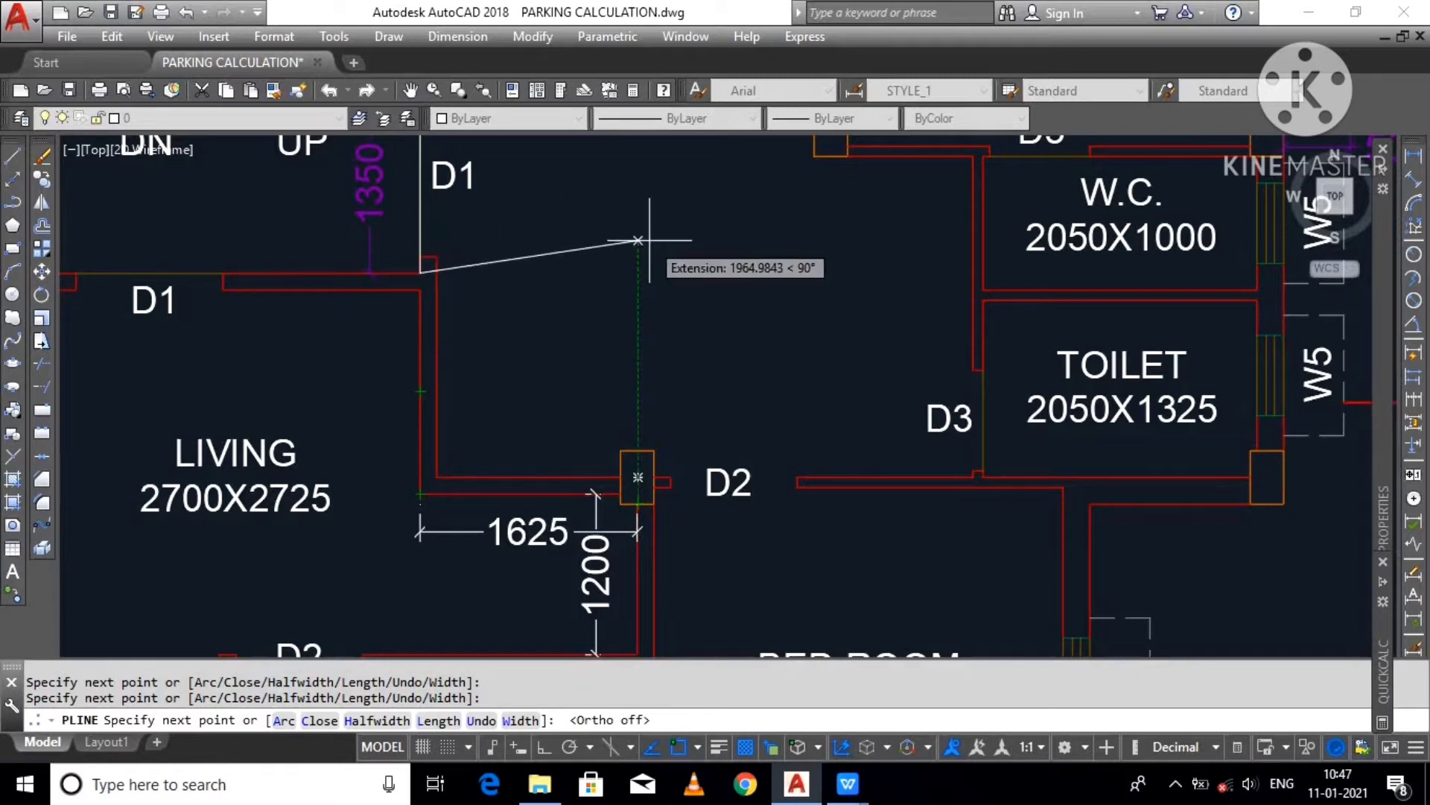
scroll(647, 231, "down", 1)
scroll(455, 316, "up", 1)
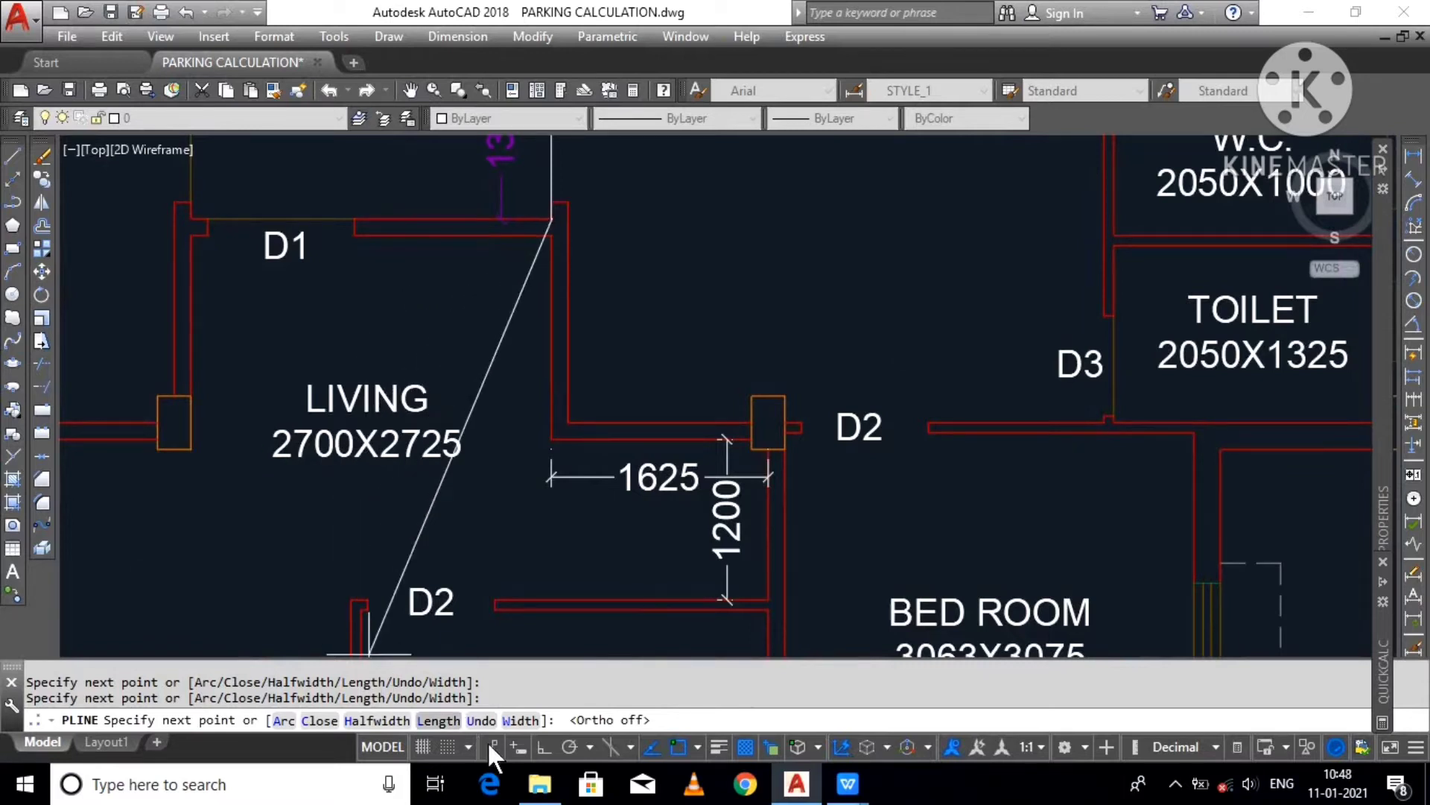
left_click(543, 745)
Step: Extend the polyline 125/2 across to the shared living room wall's centreline, and trace along it to the inner wall corner's level
scroll(574, 228, "up", 1)
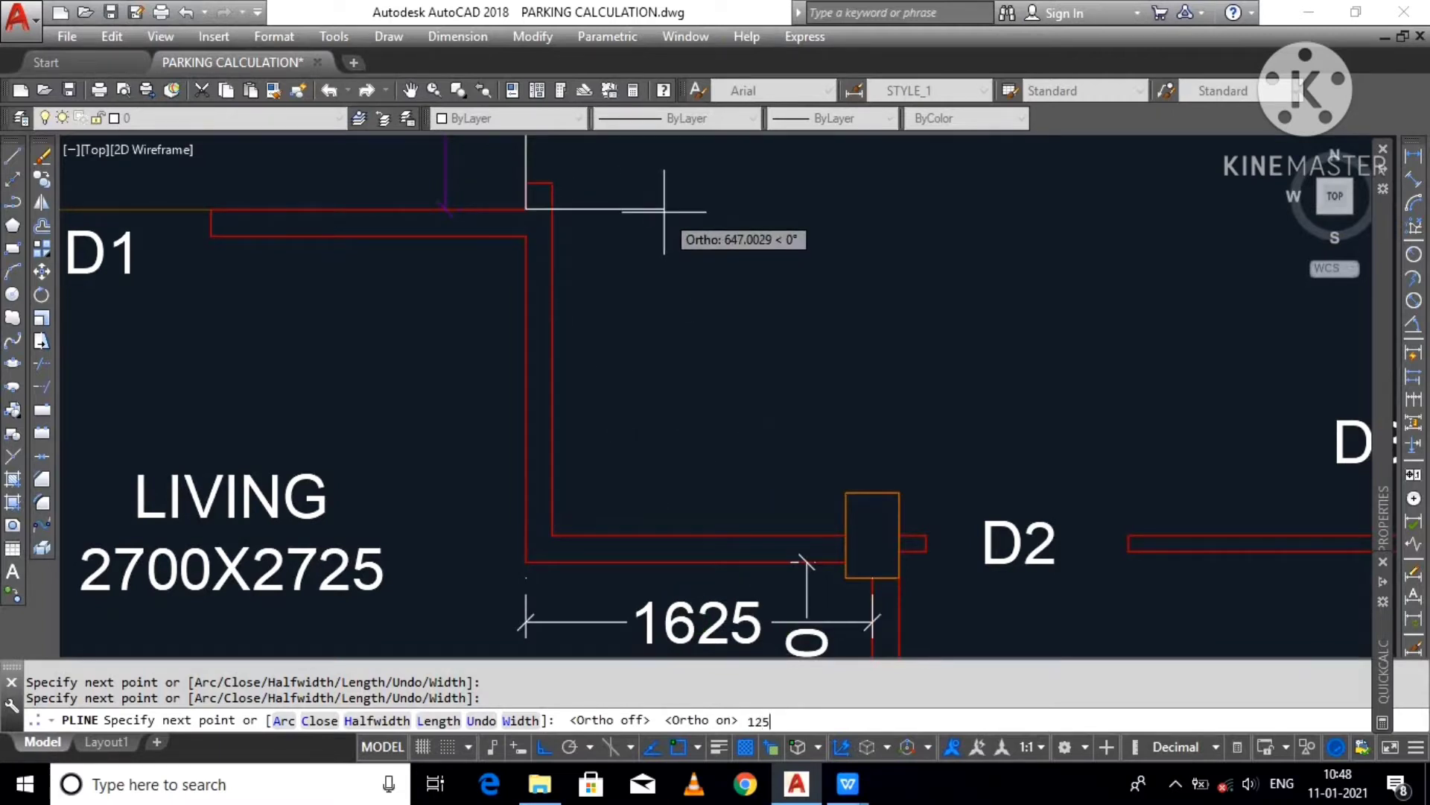
key("Return")
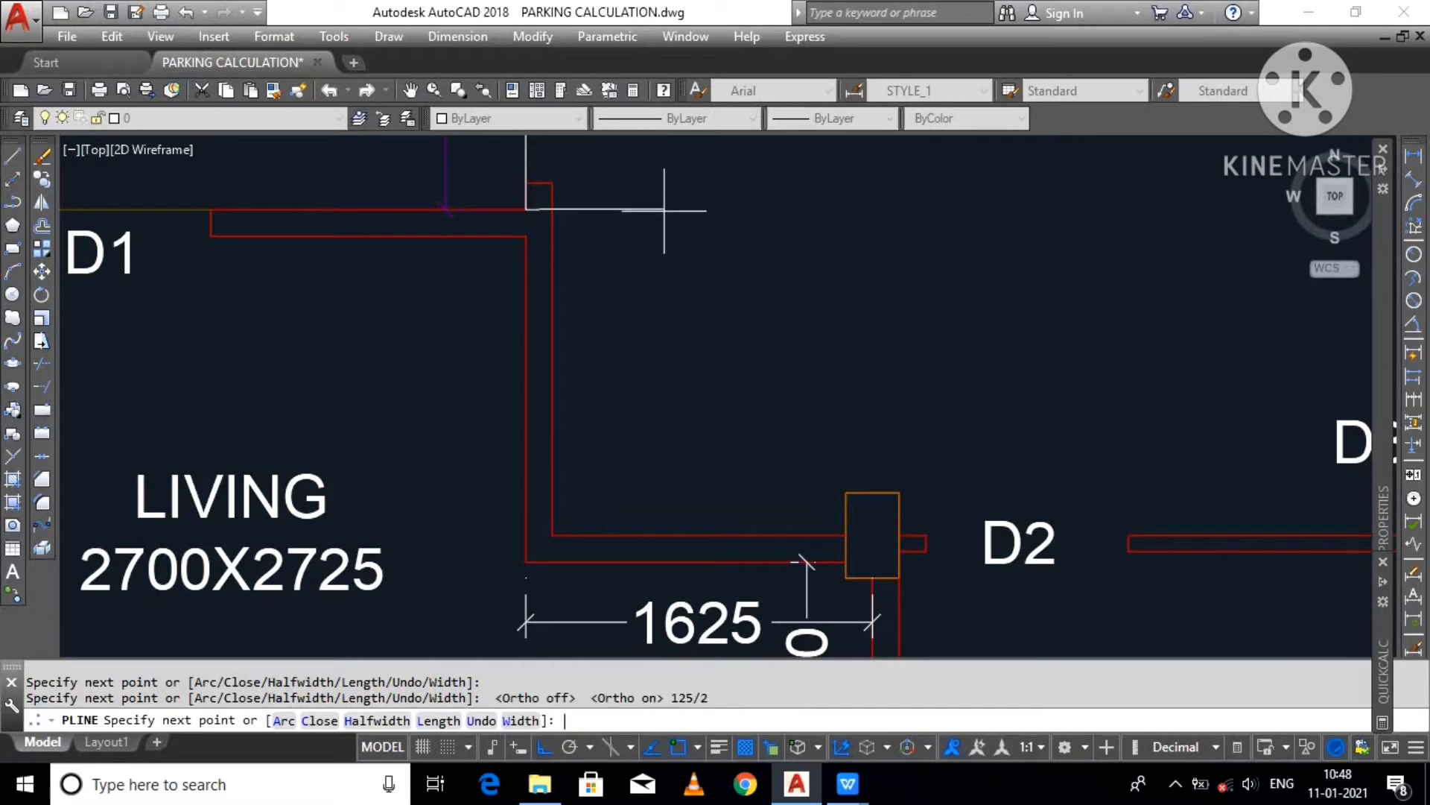
scroll(603, 371, "up", 2)
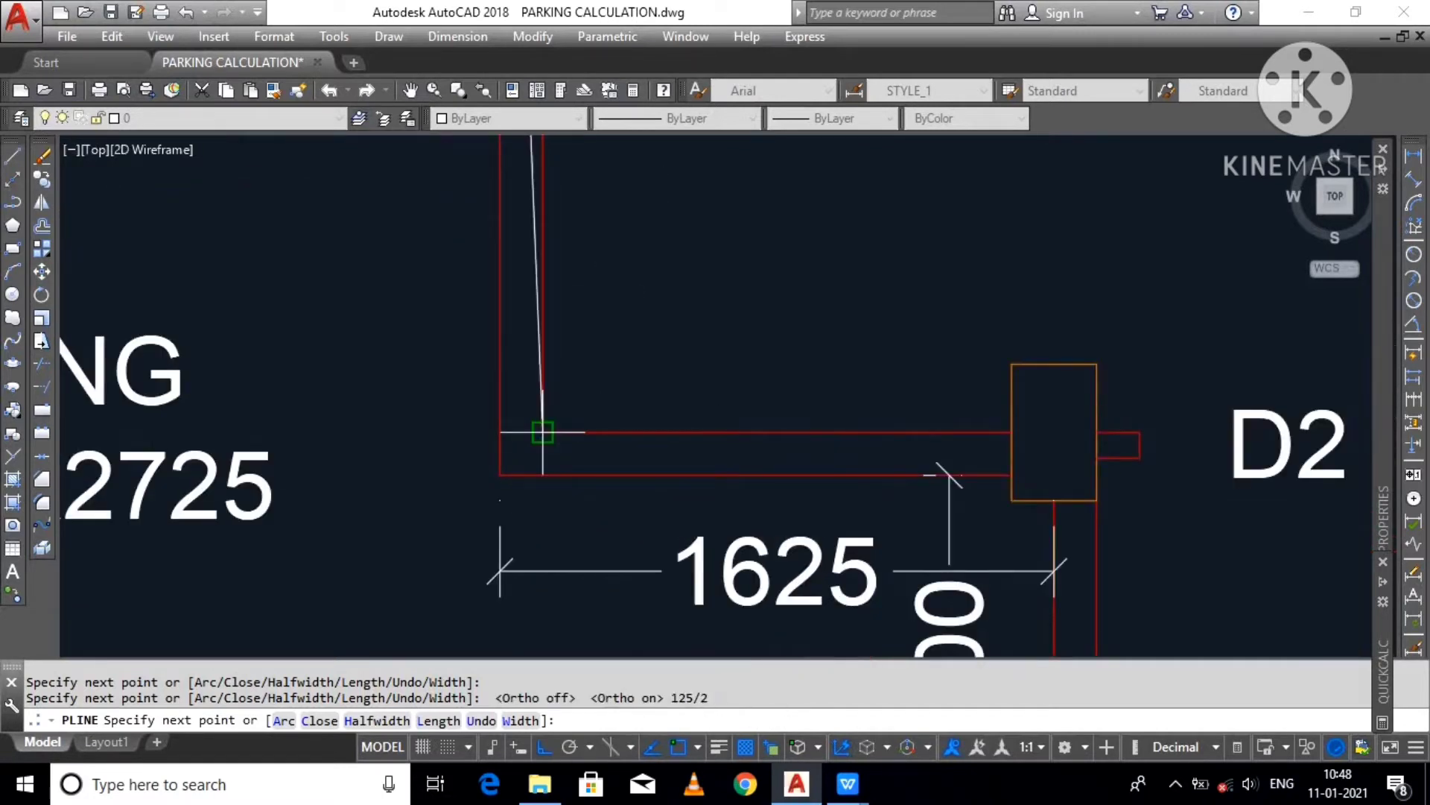
left_click(521, 432)
scroll(529, 464, "up", 2)
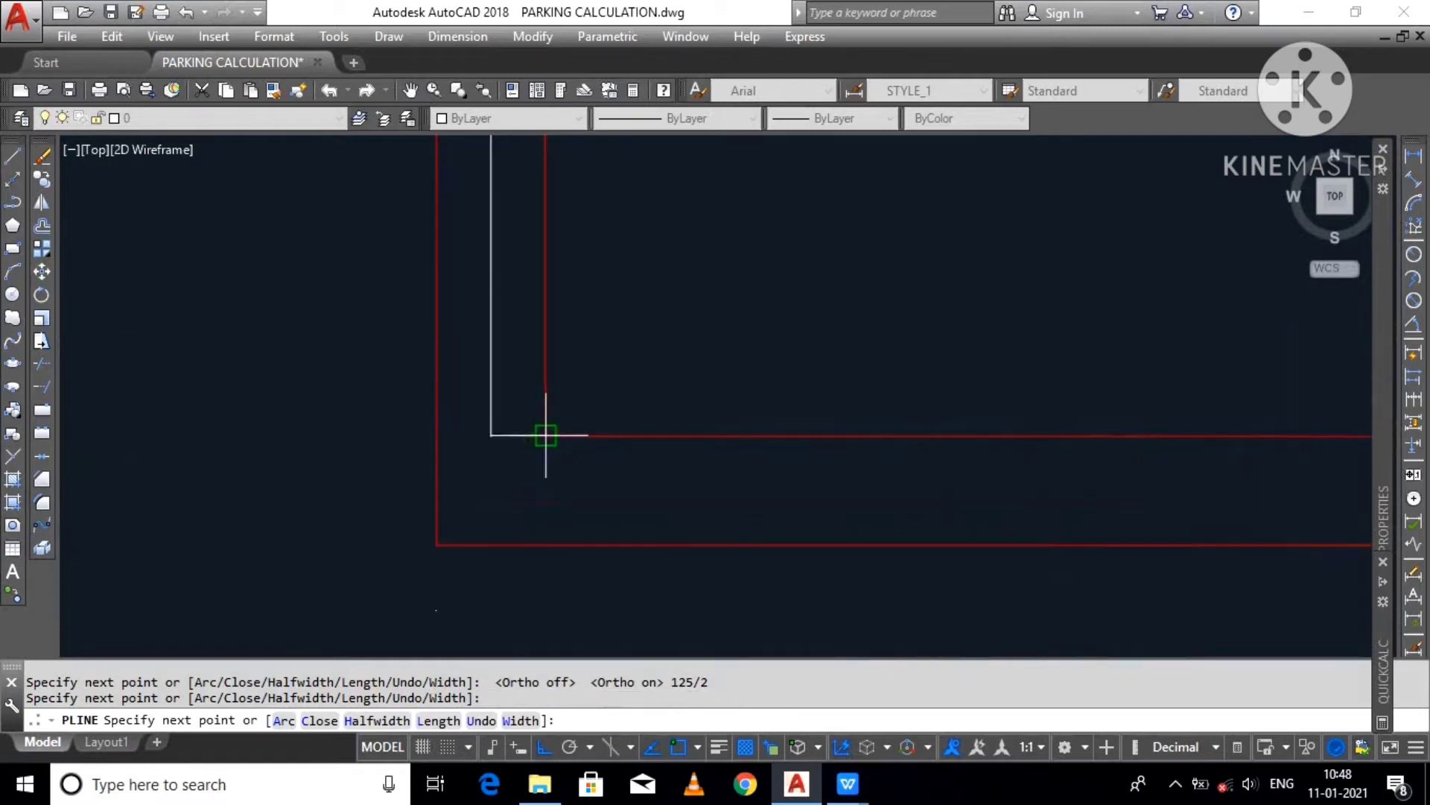
Step: Extend the polyline 125/2 down to the D2 wall's centreline, along it to the column, and 125/2 further to the bedroom wall's centreline
scroll(484, 446, "down", 2)
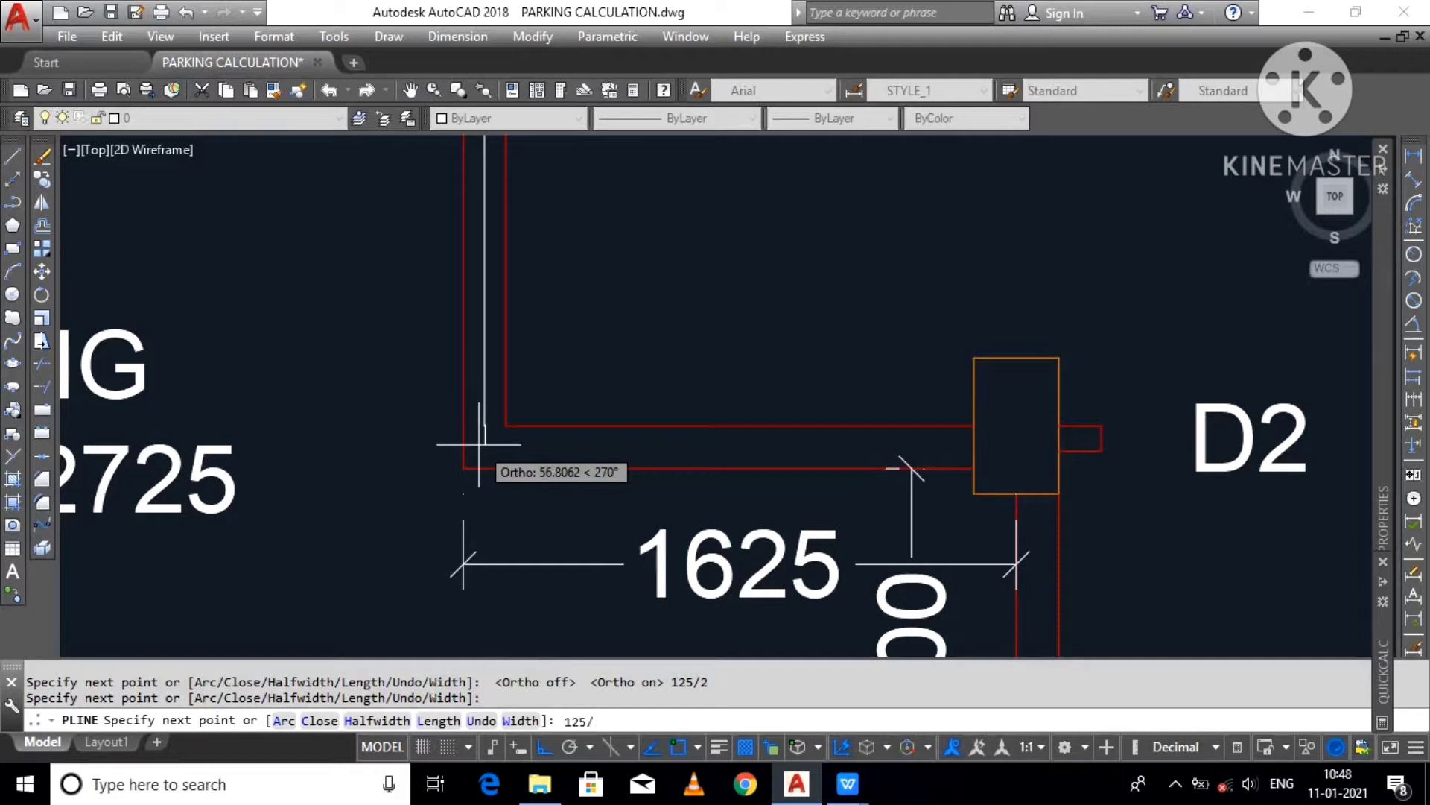
key("Return")
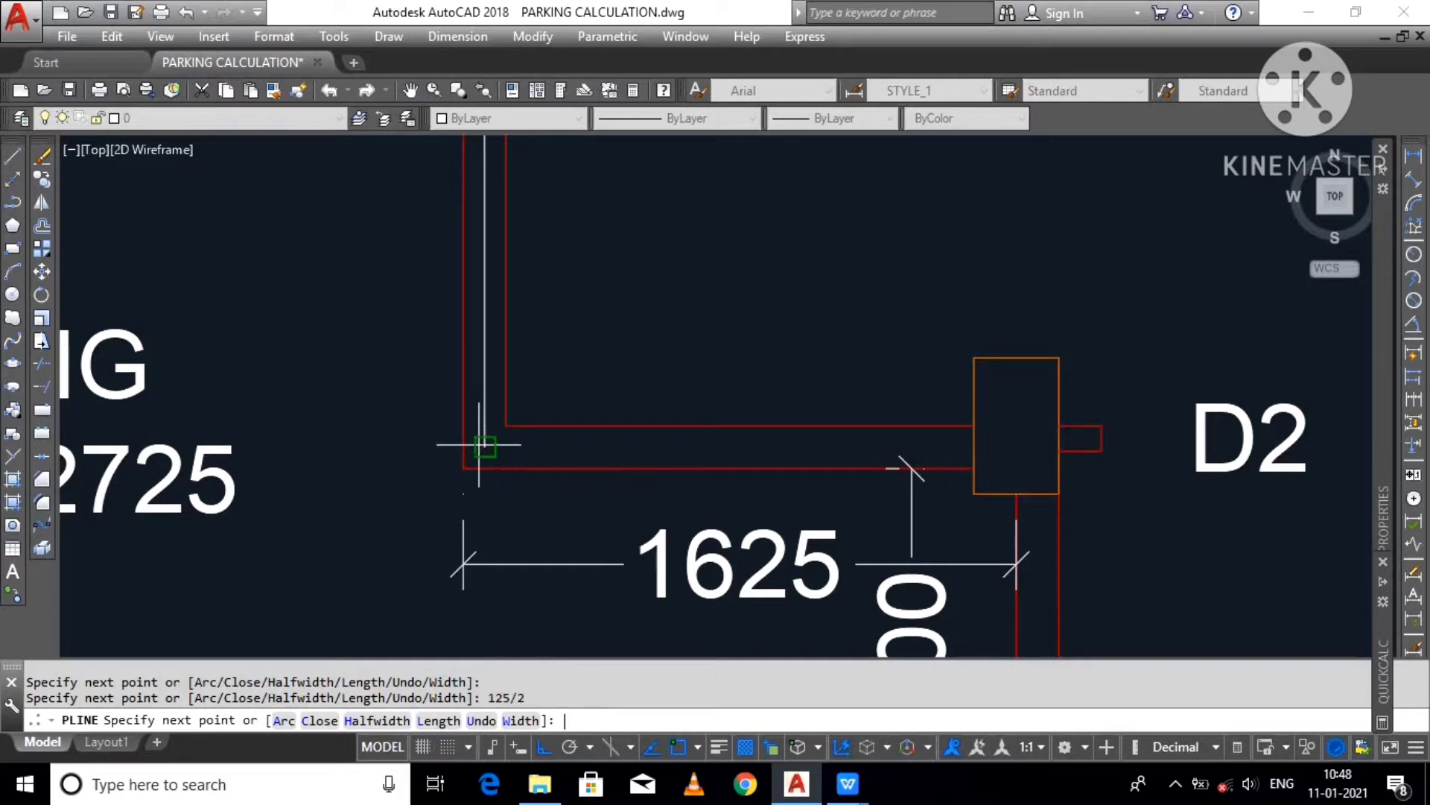
key("F8")
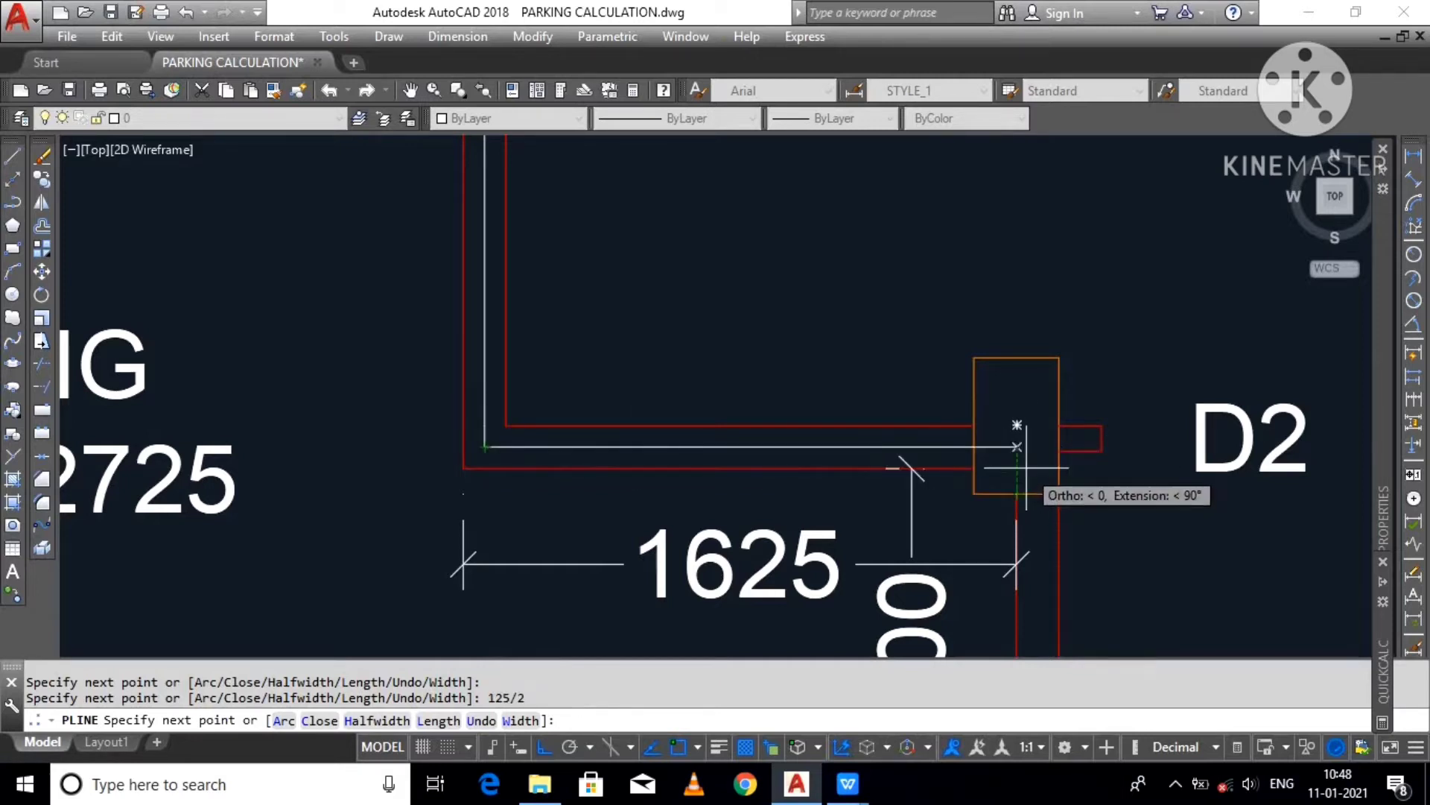
left_click(1017, 491)
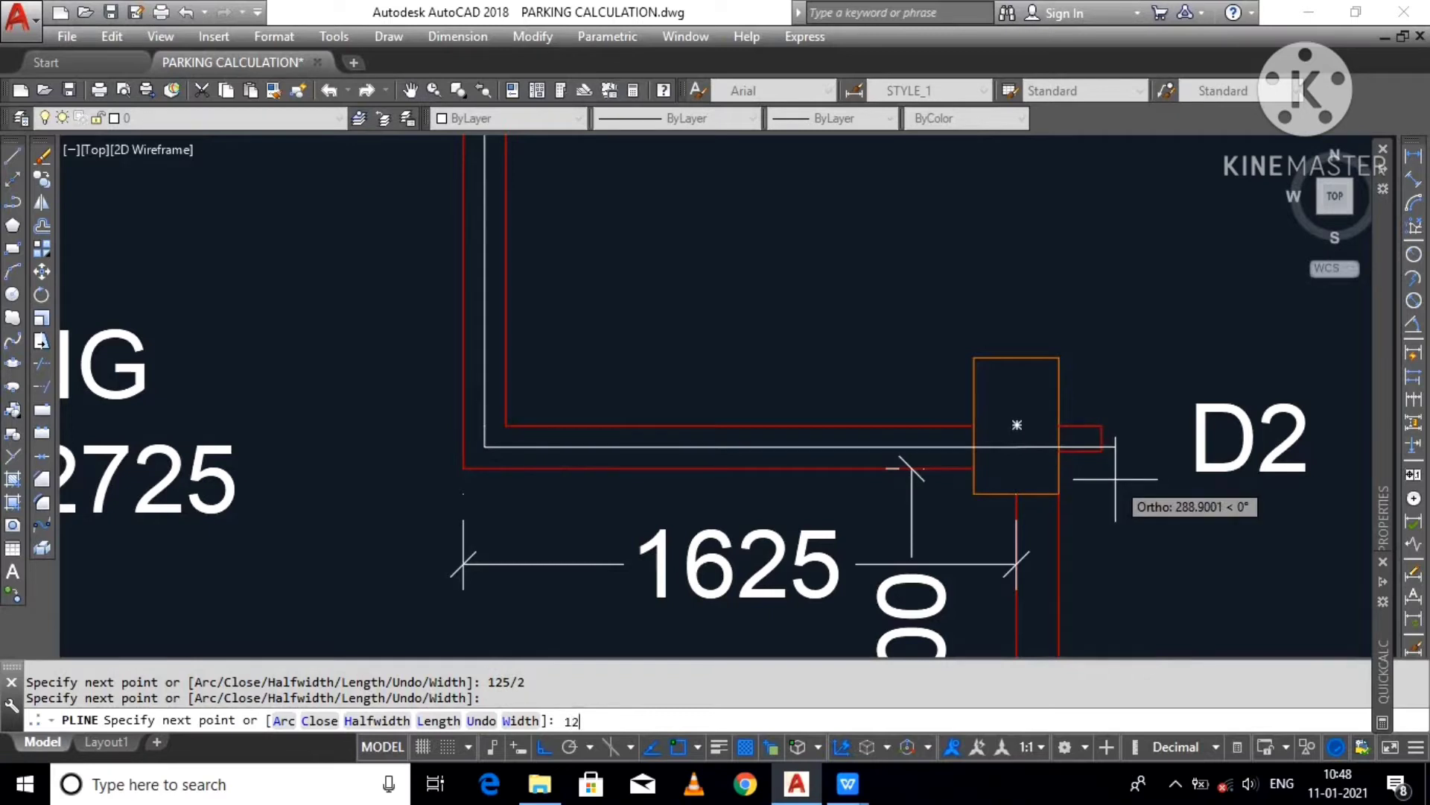
type("125/2")
key("Return")
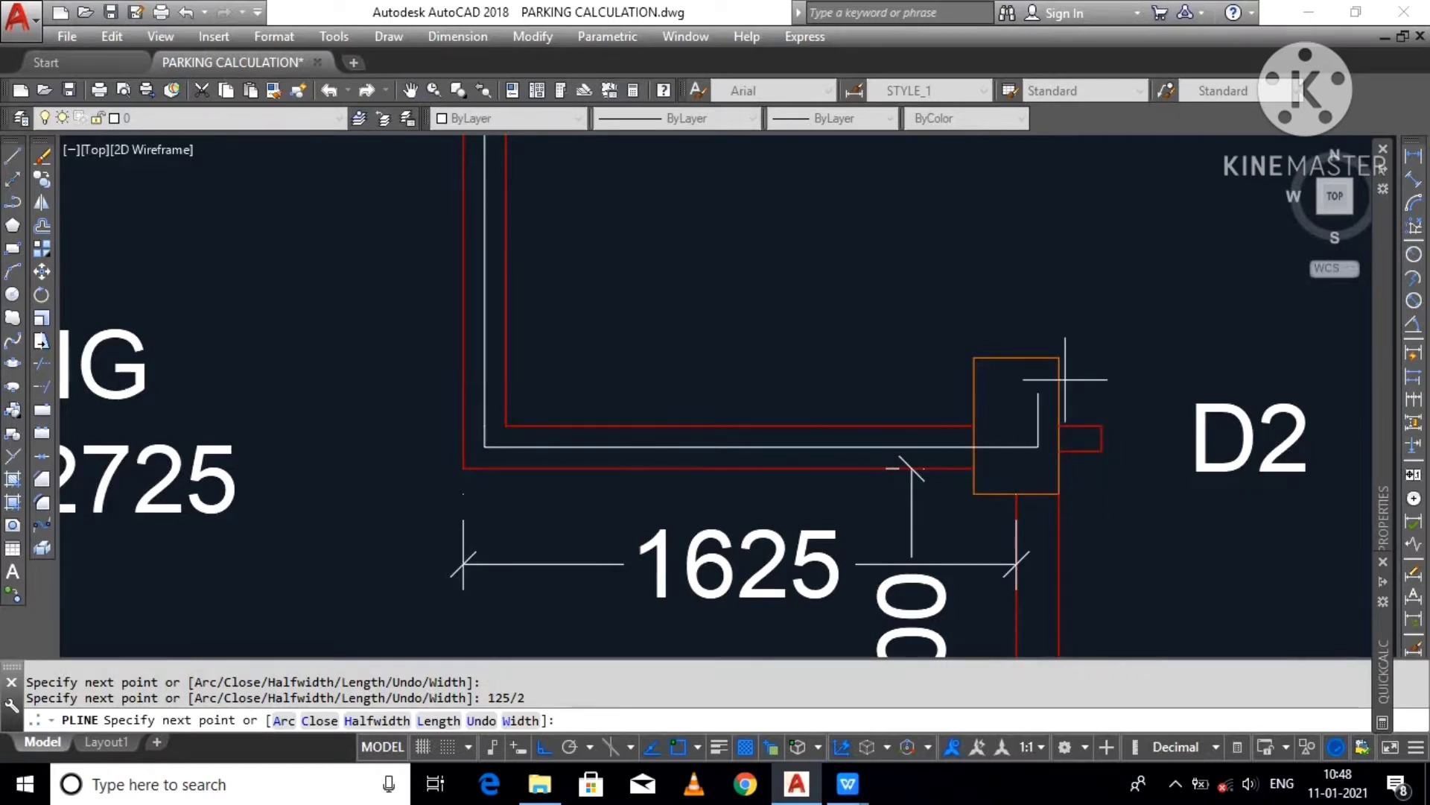
Step: Trace the polyline down the centreline between the two bedrooms to the inner corner, and extend it 100 to the balcony-side wall's centreline
scroll(1023, 321, "down", 3)
scroll(1045, 511, "up", 1)
scroll(834, 397, "up", 4)
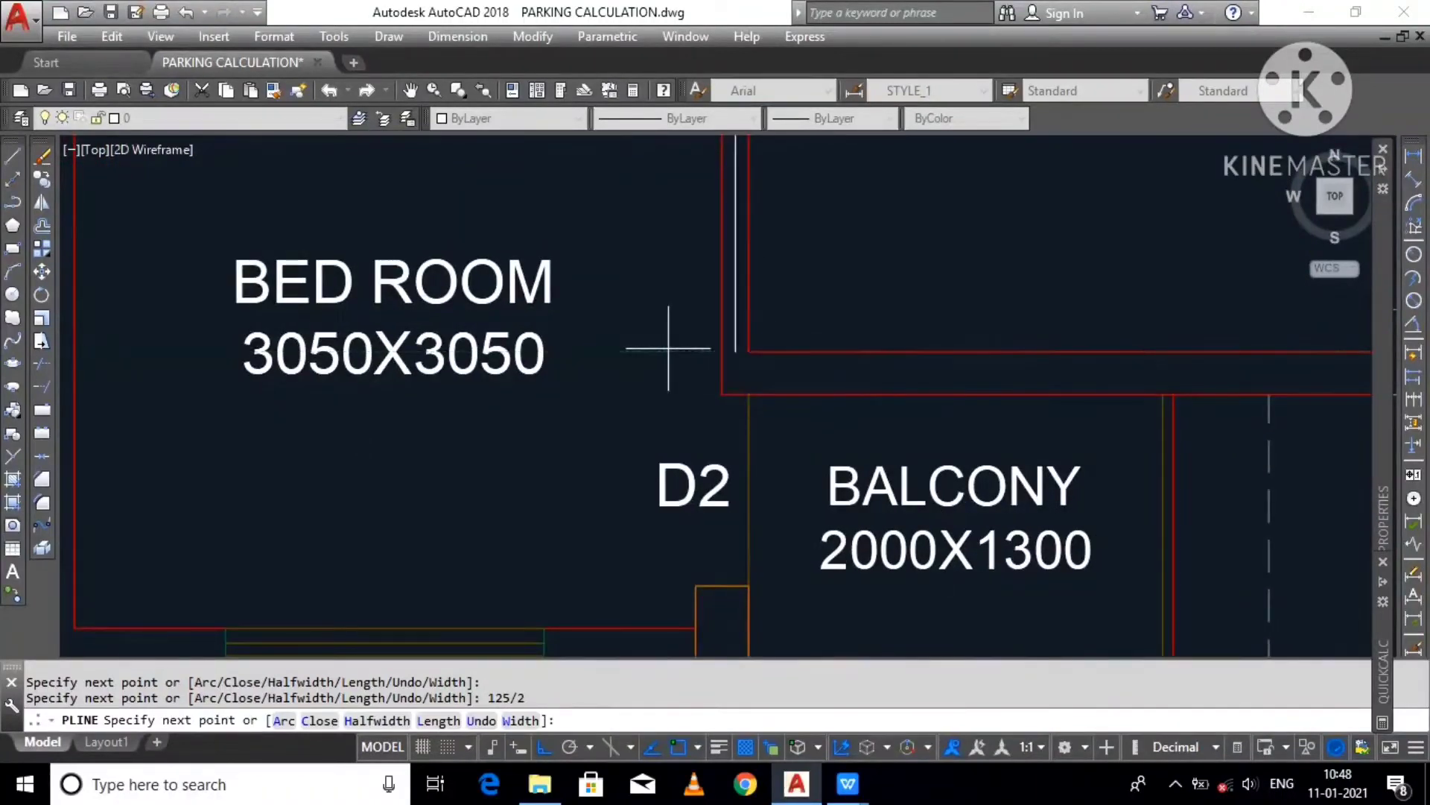
scroll(734, 398, "up", 2)
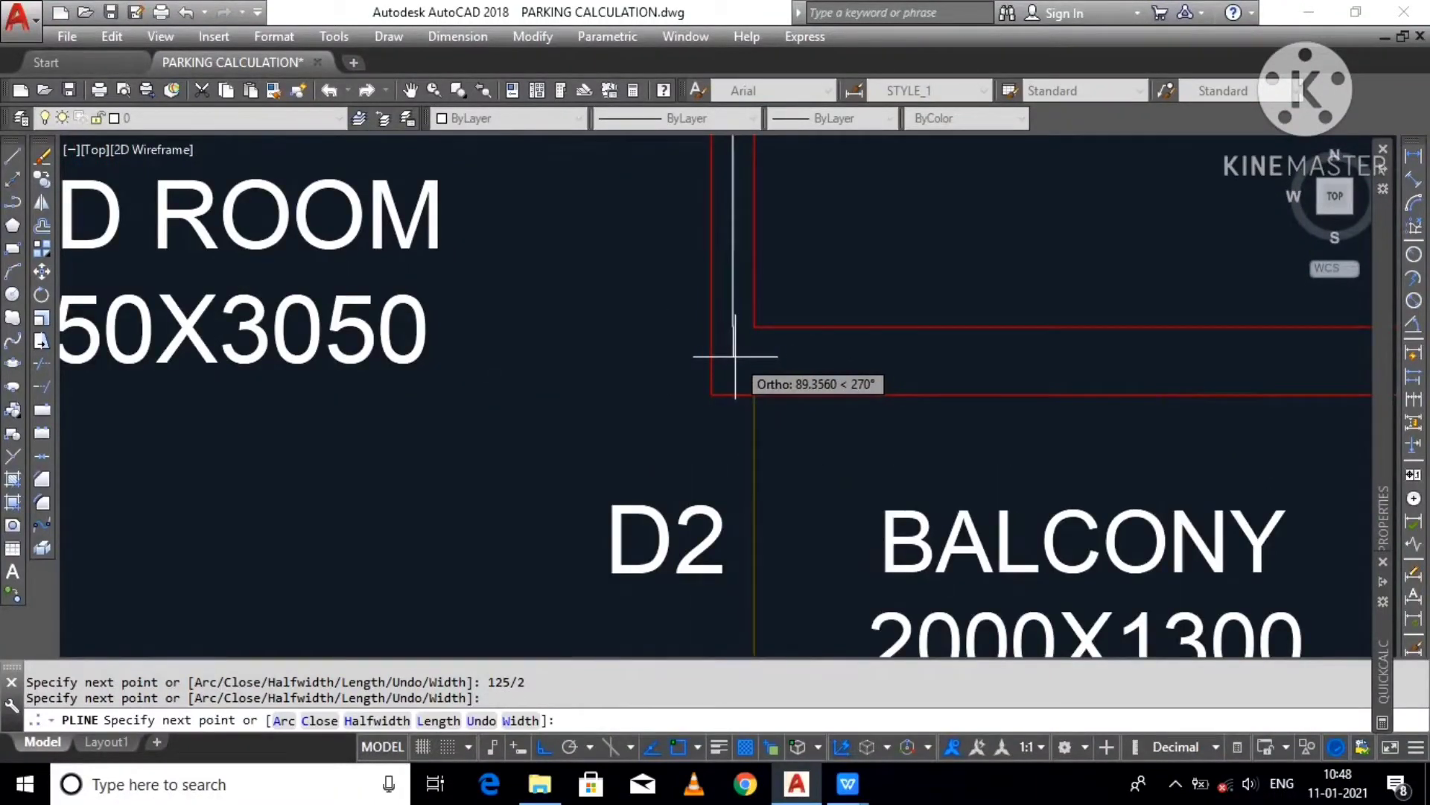
scroll(734, 356, "down", 2)
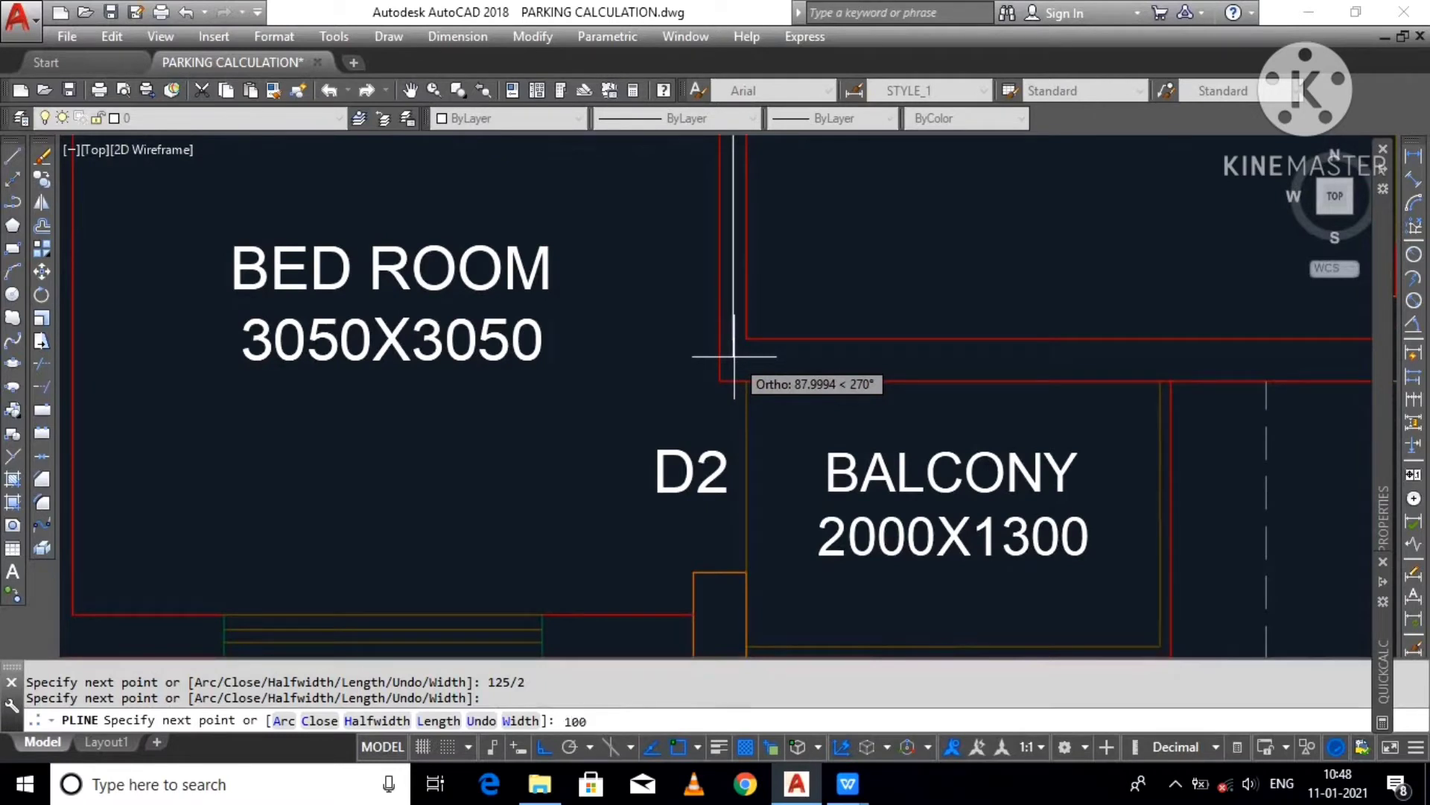
key("Return")
Step: Continue the polyline along the wall centreline above the 2000X1300 balcony until it lines up with the balcony's outer edge
scroll(708, 376, "down", 2)
scroll(842, 377, "up", 5)
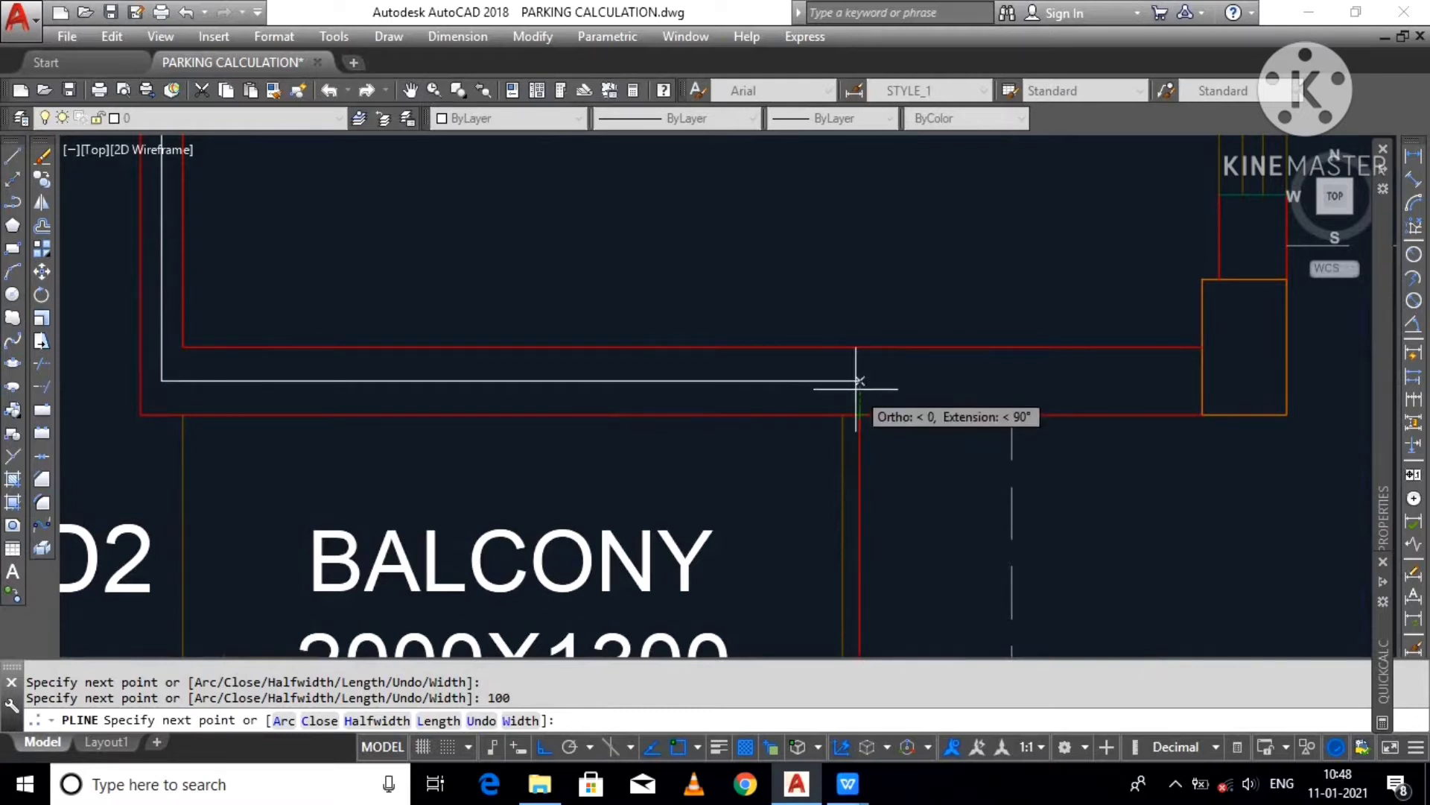
scroll(862, 381, "down", 5)
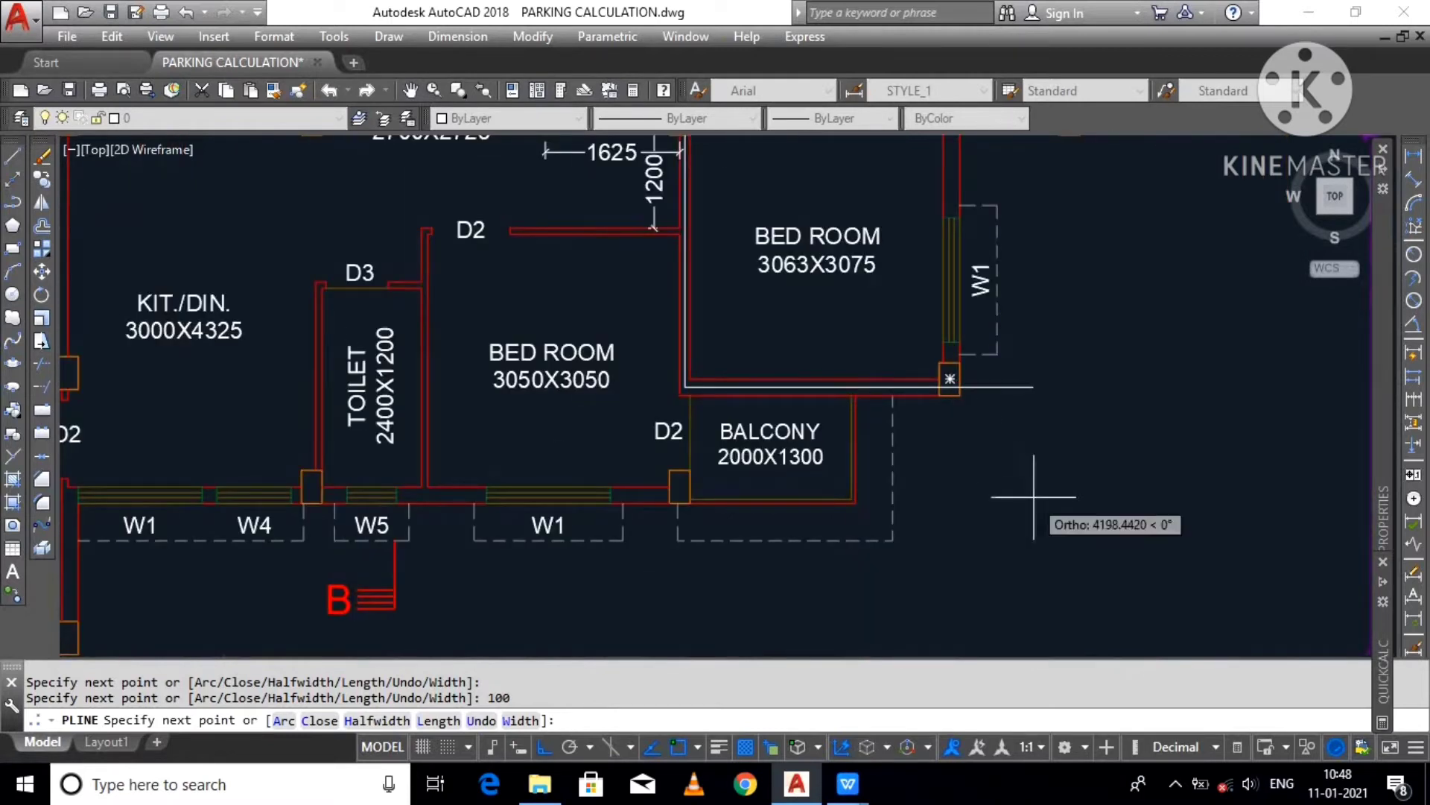
scroll(1043, 358, "down", 5)
scroll(1080, 298, "up", 2)
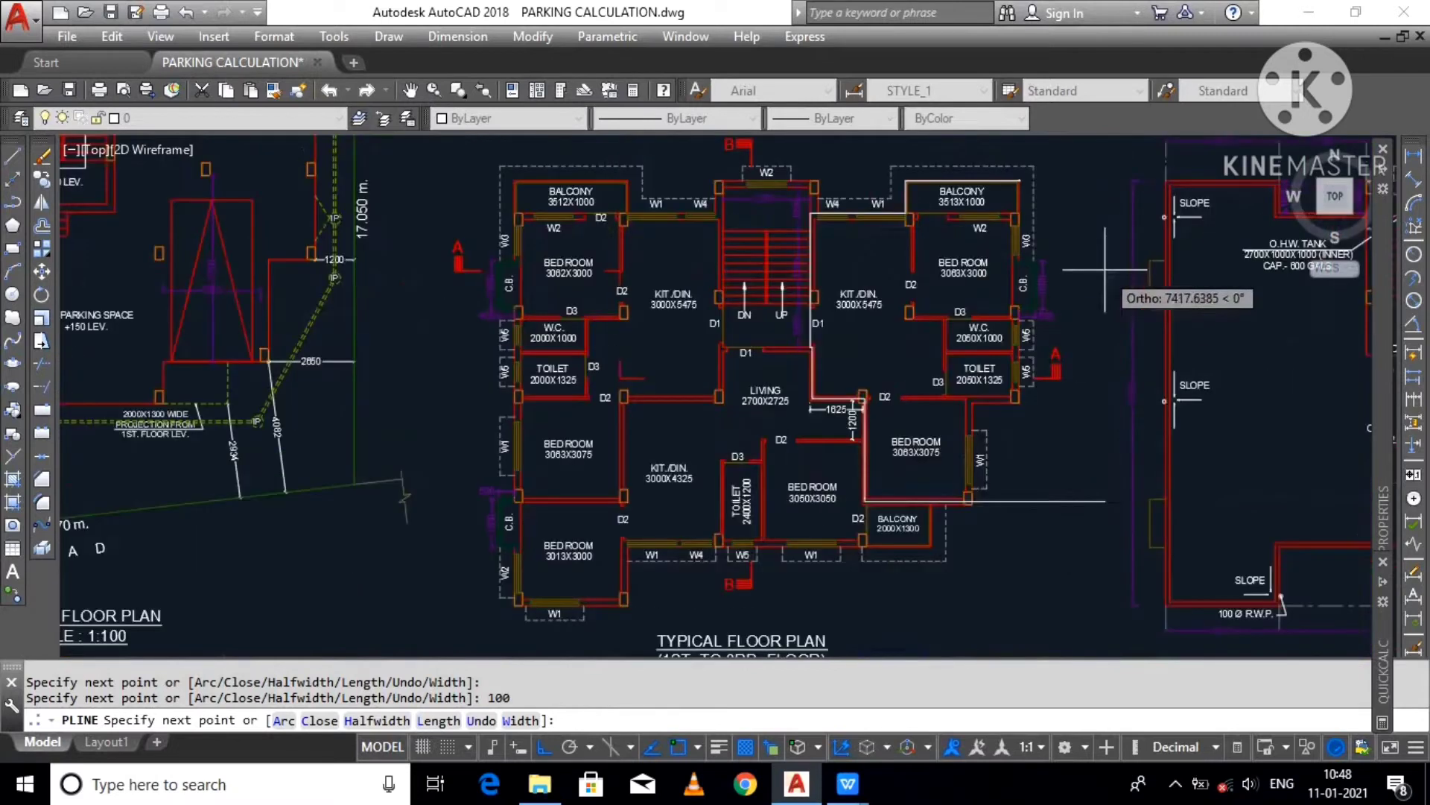
scroll(1043, 484, "up", 5)
scroll(696, 469, "up", 2)
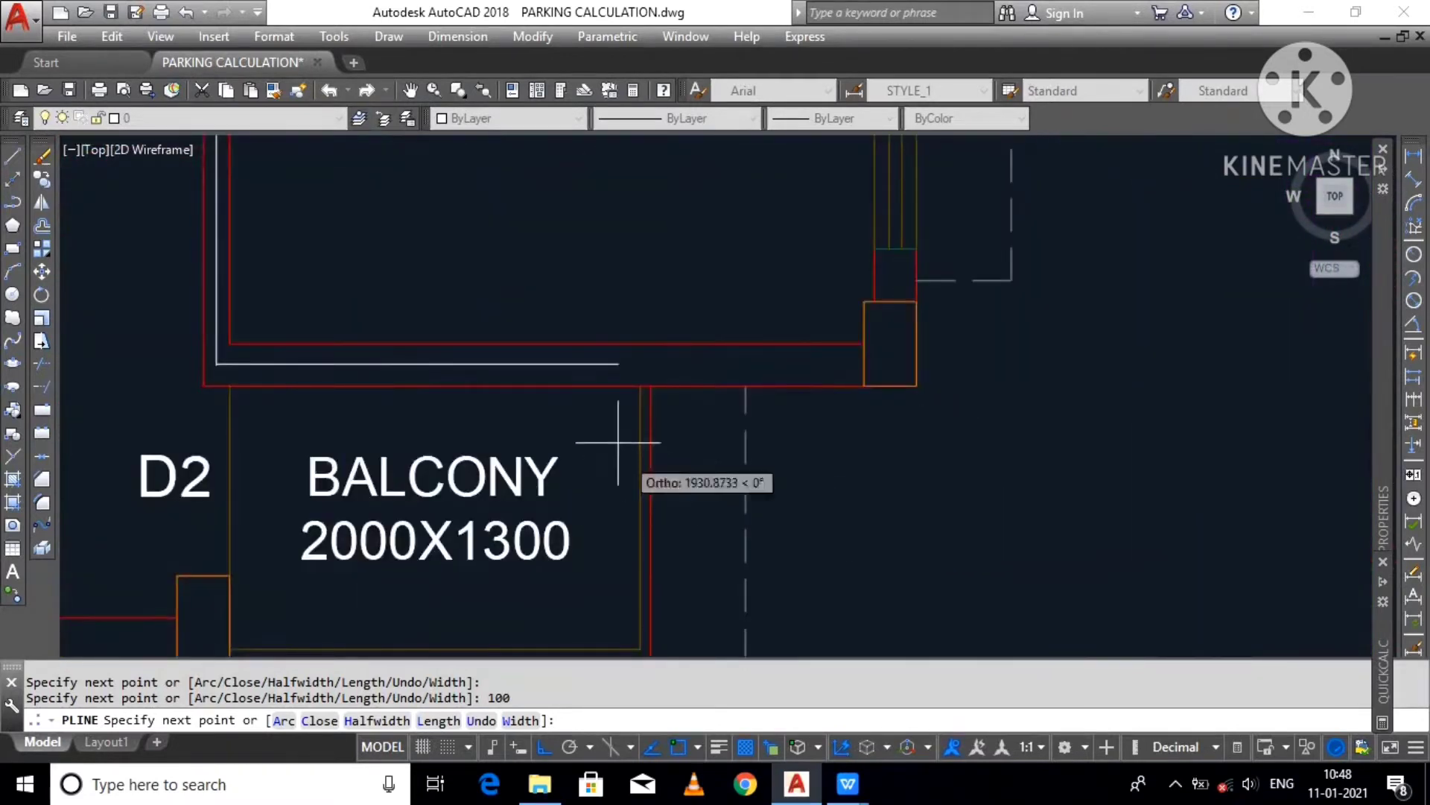
left_click(653, 373)
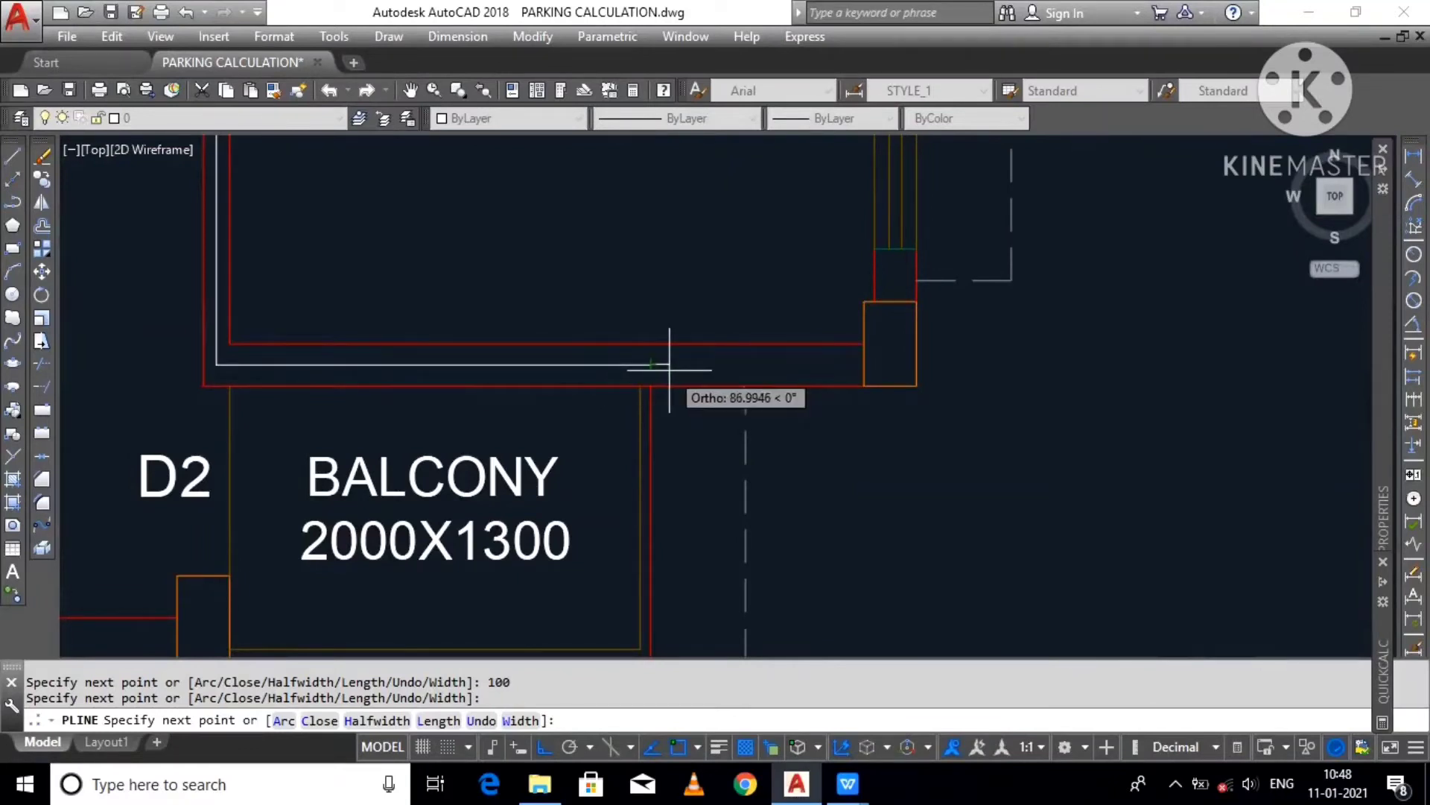
Step: Bring the polyline to the wall's outer face and trace around the 3063X3075 bedroom's outer corner and W1 wall to the toilet's outer corner
scroll(669, 369, "down", 1)
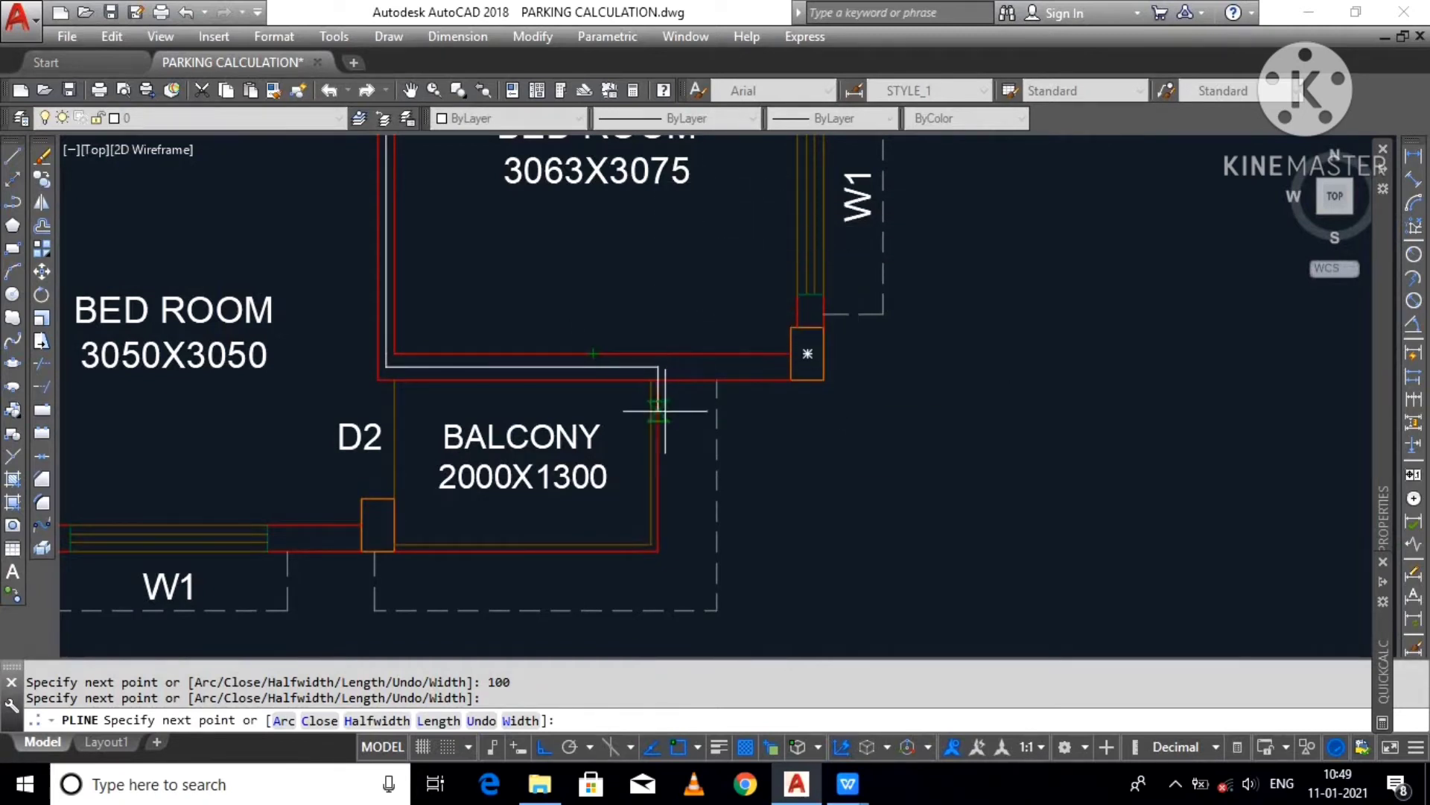
scroll(659, 402, "up", 3)
left_click(643, 332)
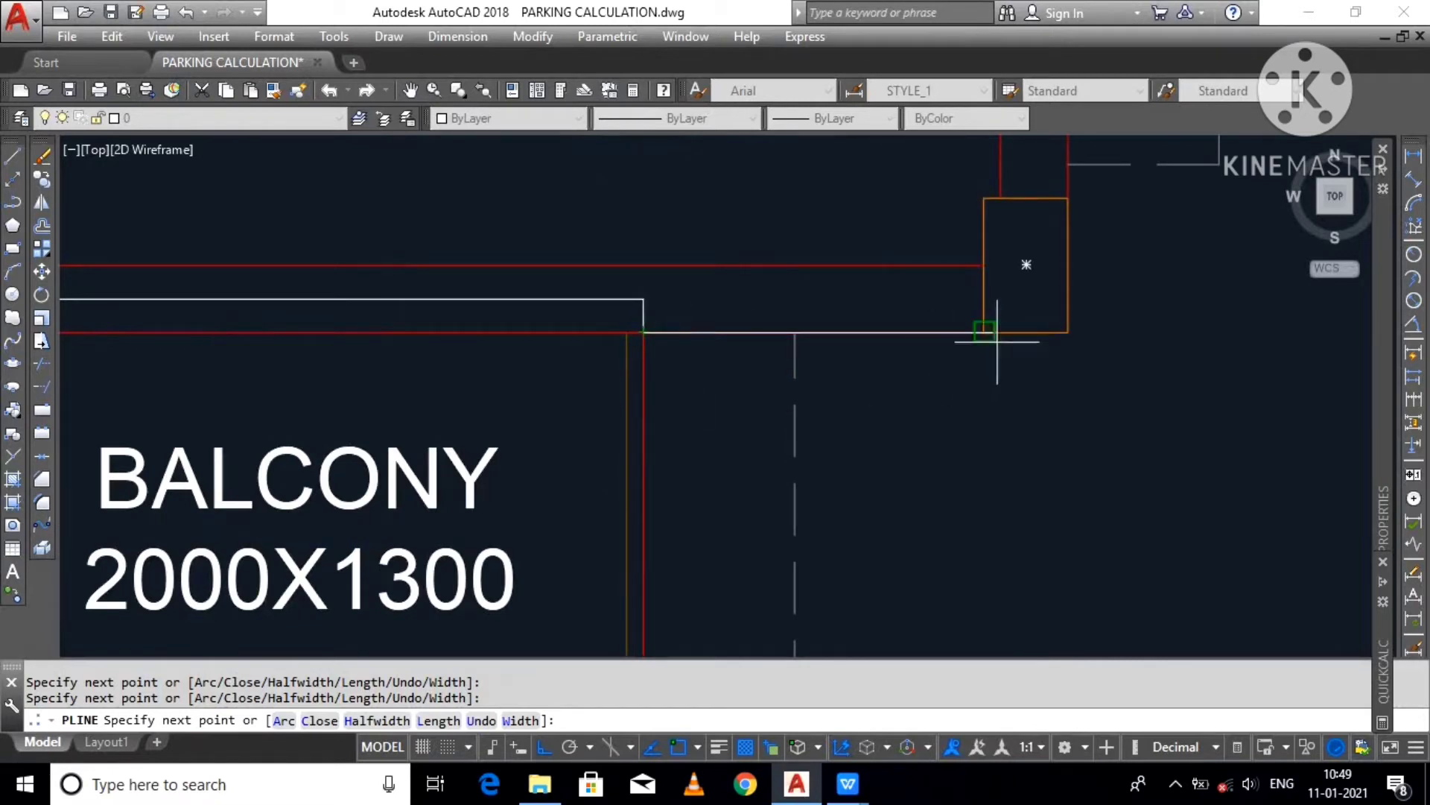
scroll(976, 555, "down", 5)
scroll(993, 369, "up", 3)
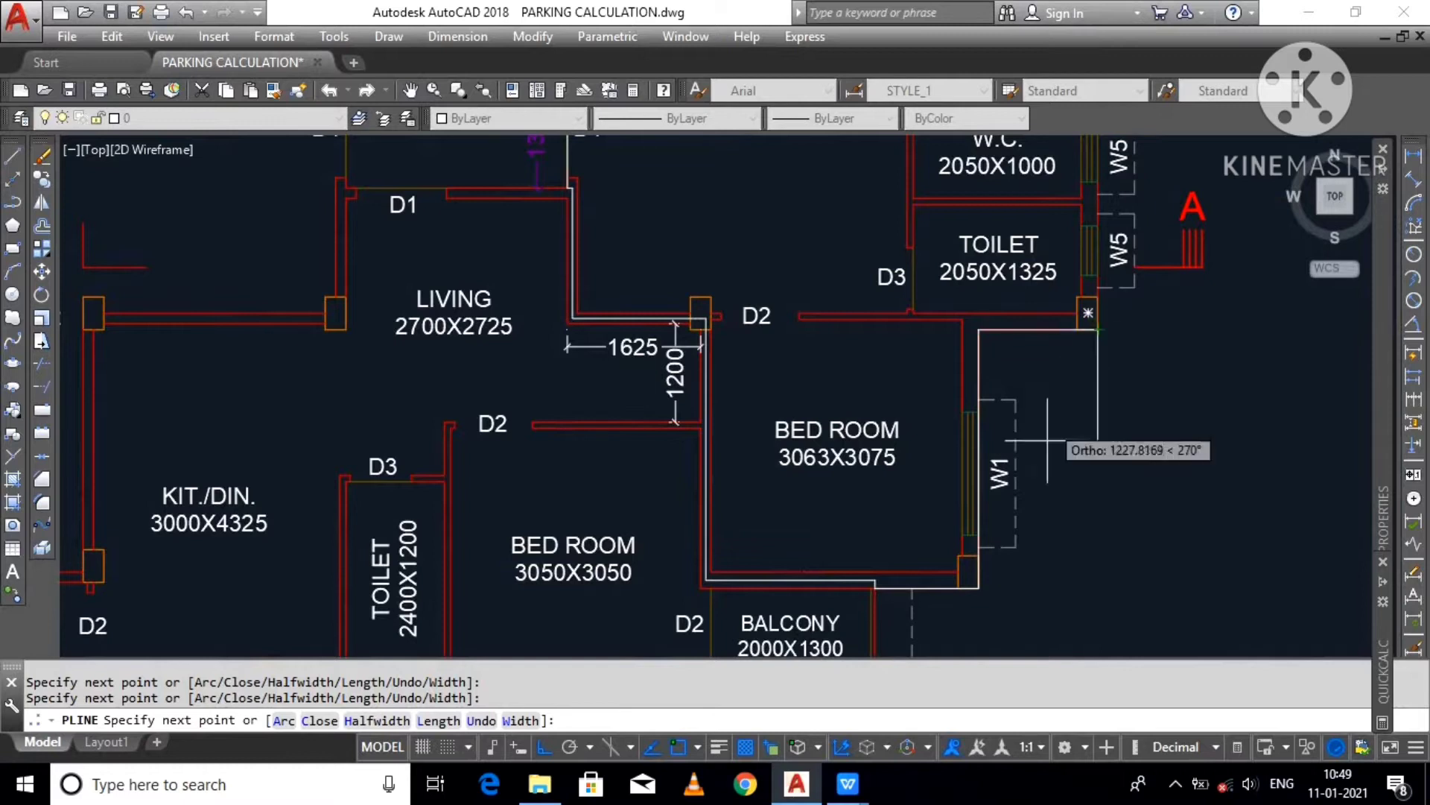
Step: Close the polyline along the outer wall back to its start at the 3513X1000 balcony's far corner
scroll(1008, 447, "down", 5)
scroll(1084, 209, "up", 3)
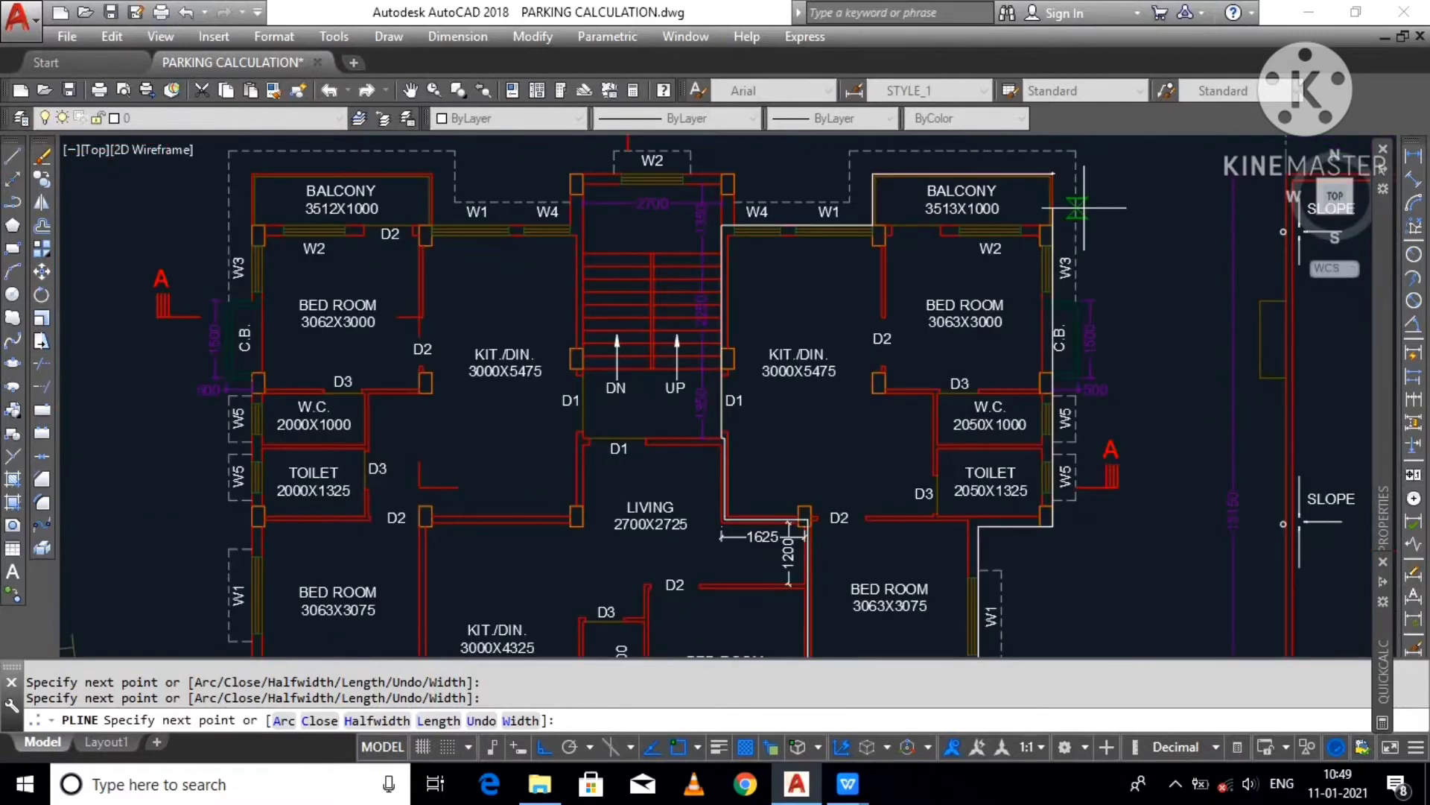
type("c")
key("Return")
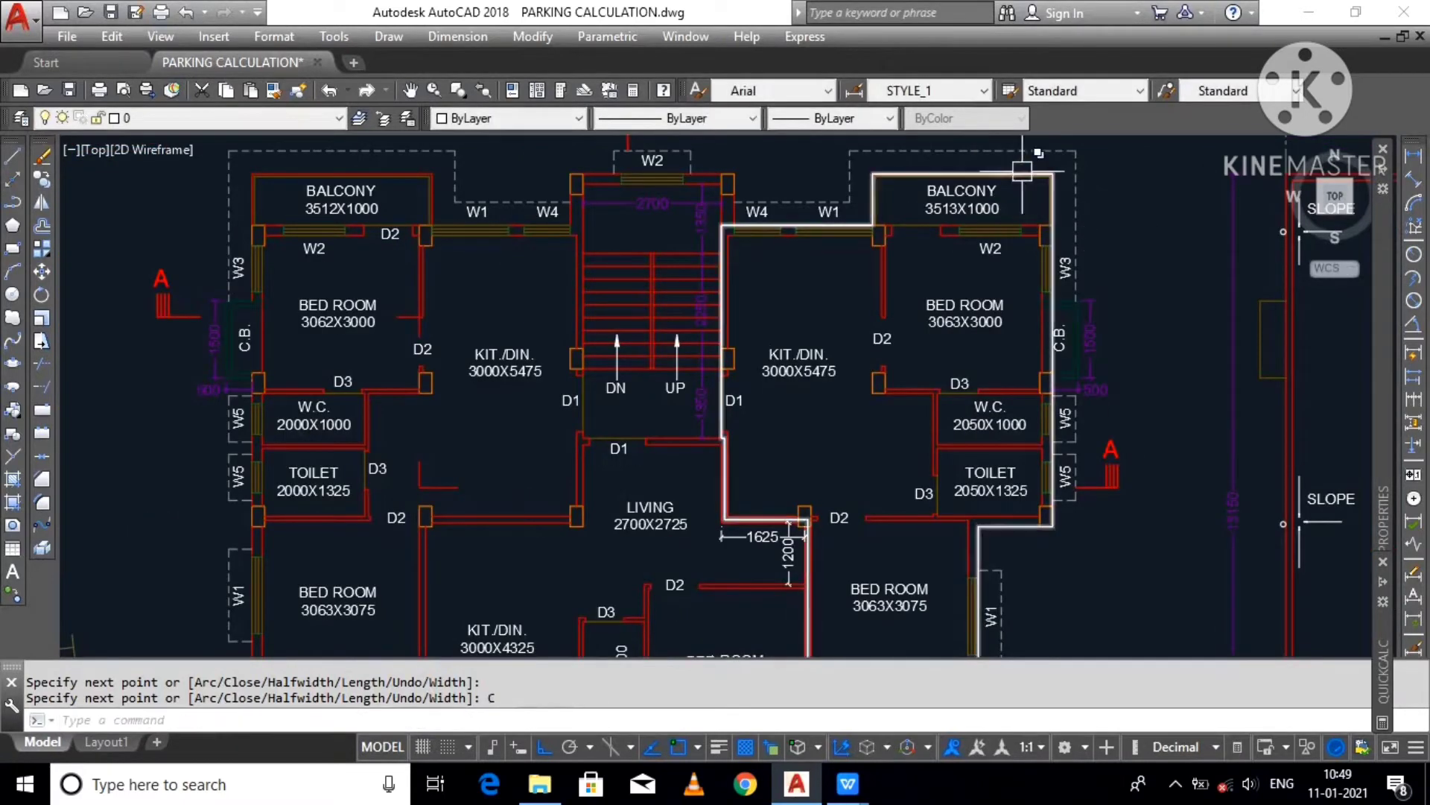
Step: Select the finished flat outline and examine how it follows the shared wall centrelines and outer faces at each corner
left_click(1022, 173)
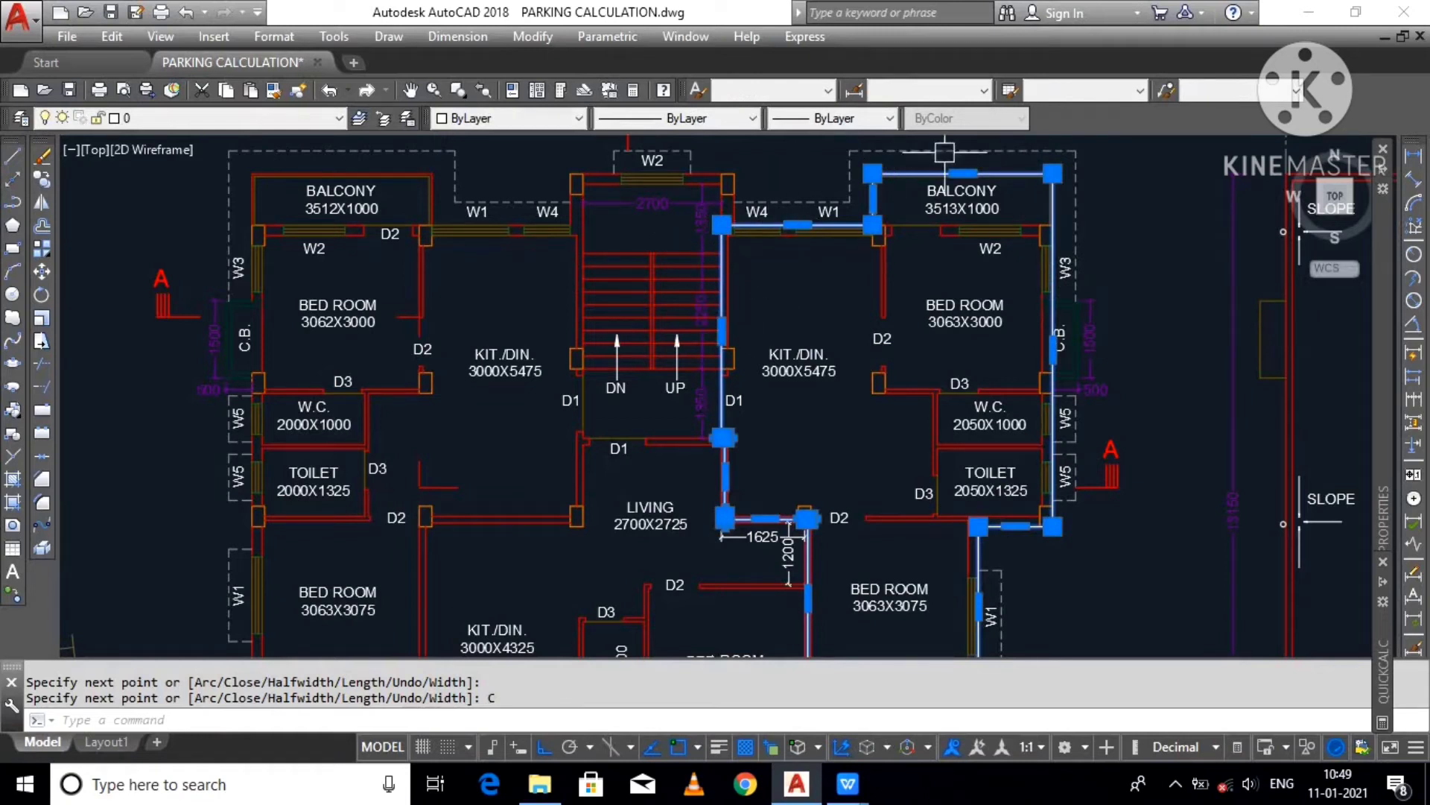
scroll(1017, 488, "up", 2)
scroll(891, 507, "down", 2)
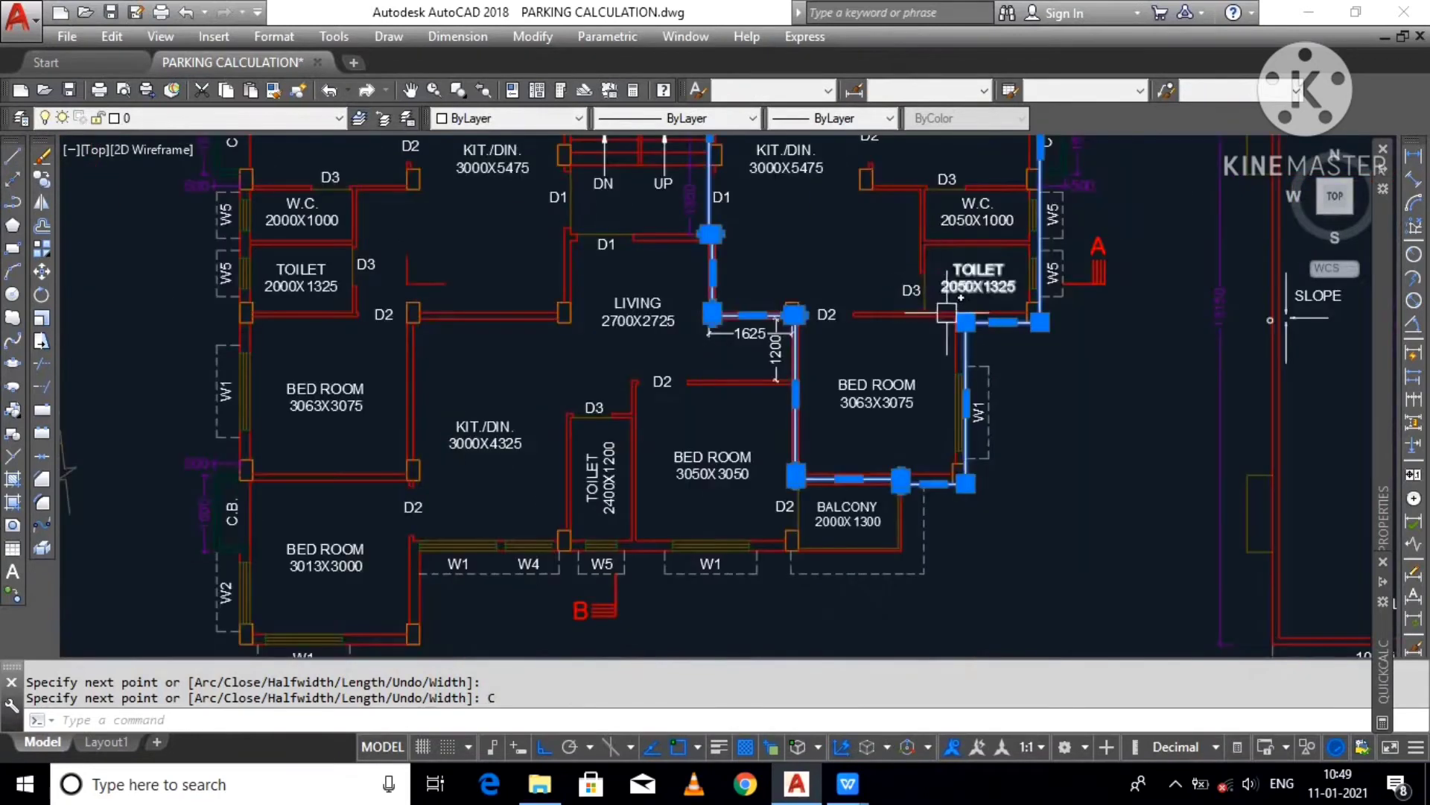
scroll(892, 509, "up", 2)
scroll(1032, 470, "up", 1)
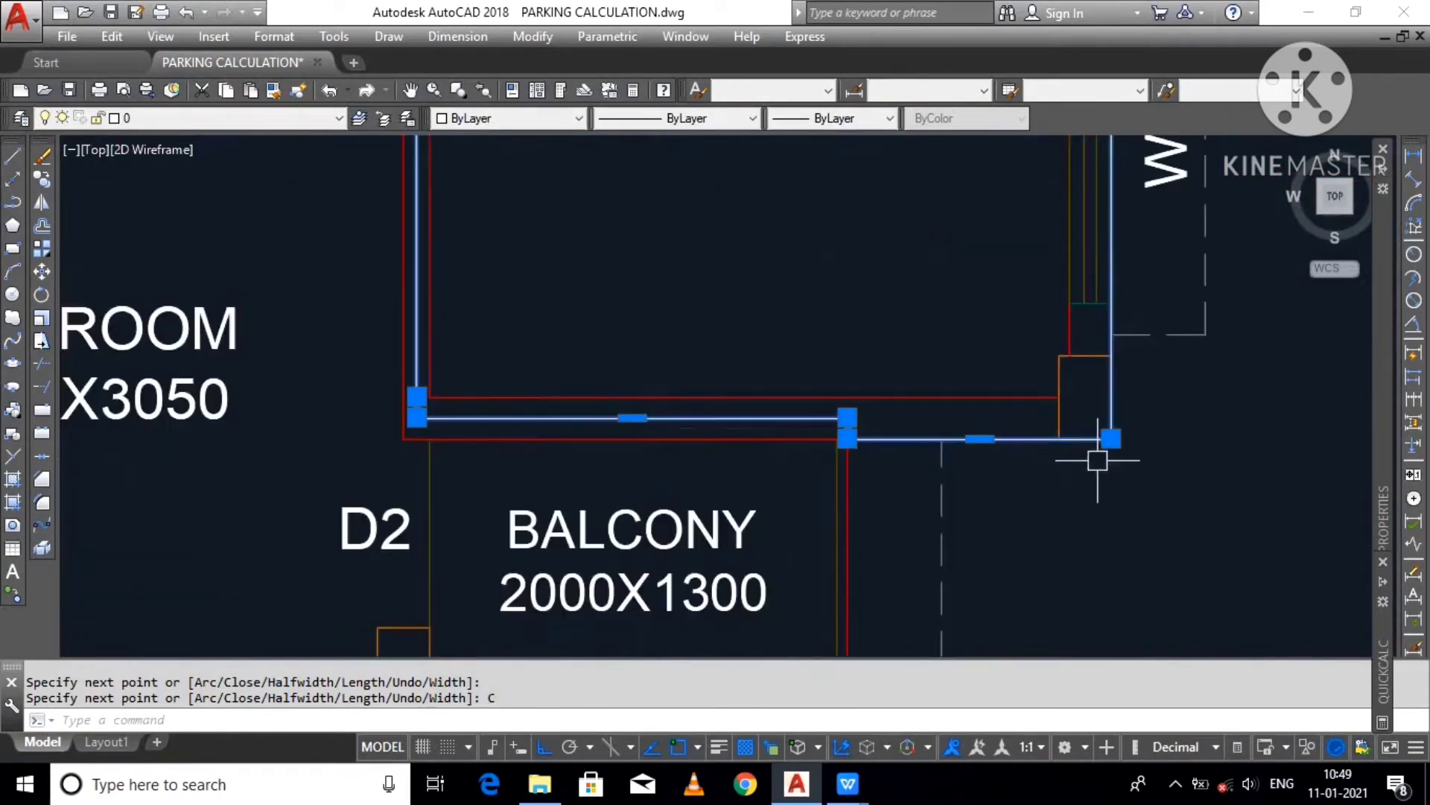
scroll(842, 471, "up", 3)
scroll(856, 436, "down", 3)
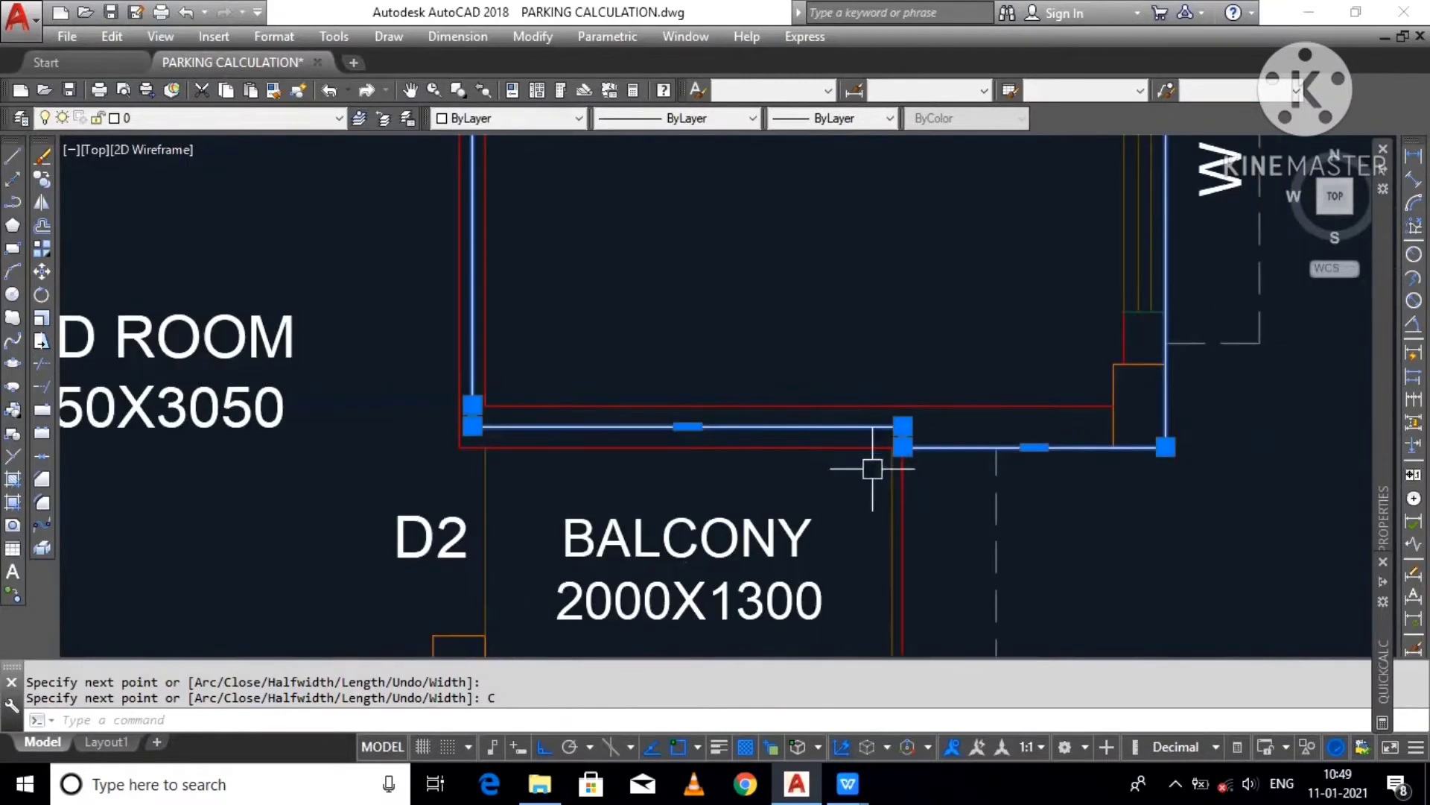
scroll(518, 488, "down", 3)
scroll(504, 214, "up", 4)
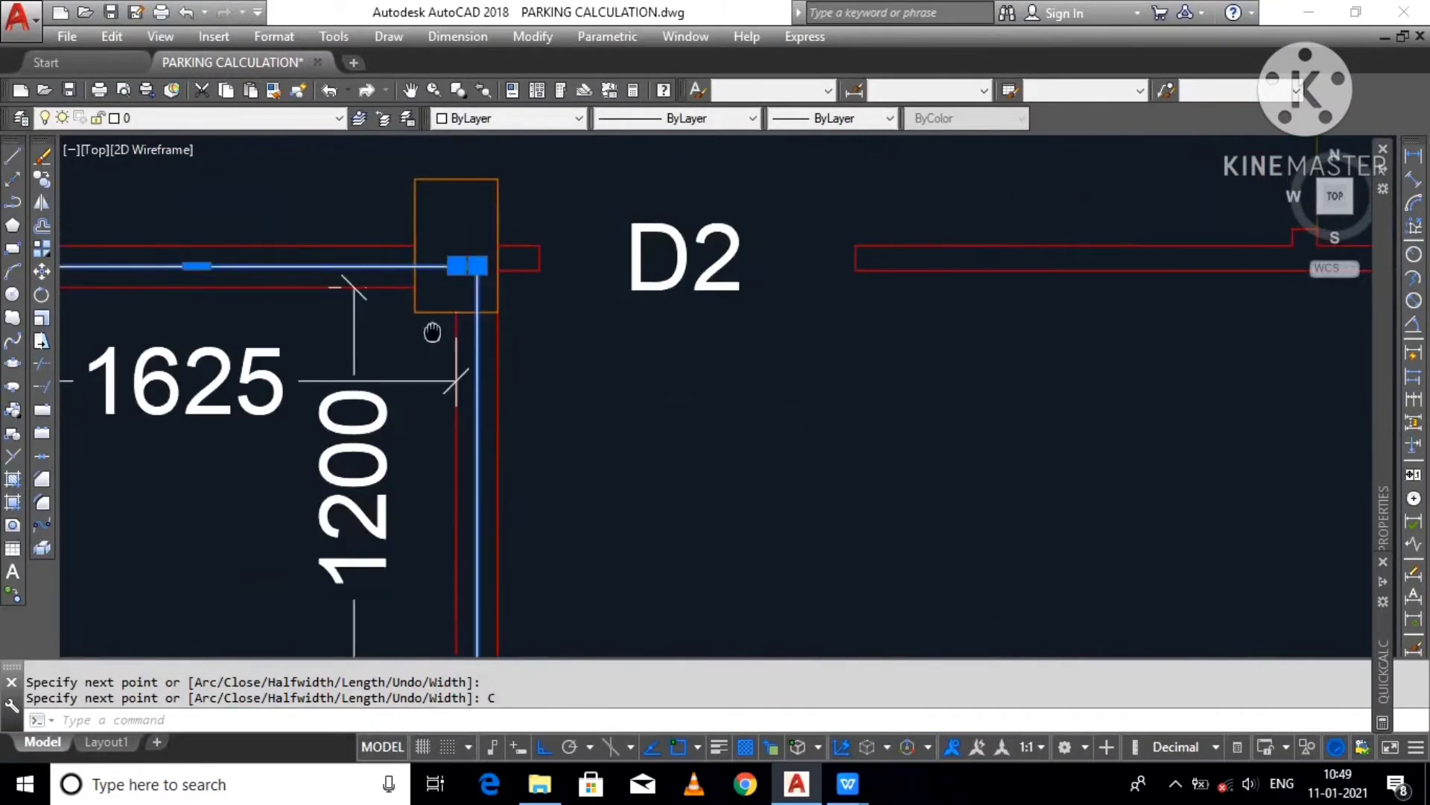
middle_click_drag(24, 350, 539, 380)
scroll(522, 336, "down", 3)
scroll(472, 491, "up", 4)
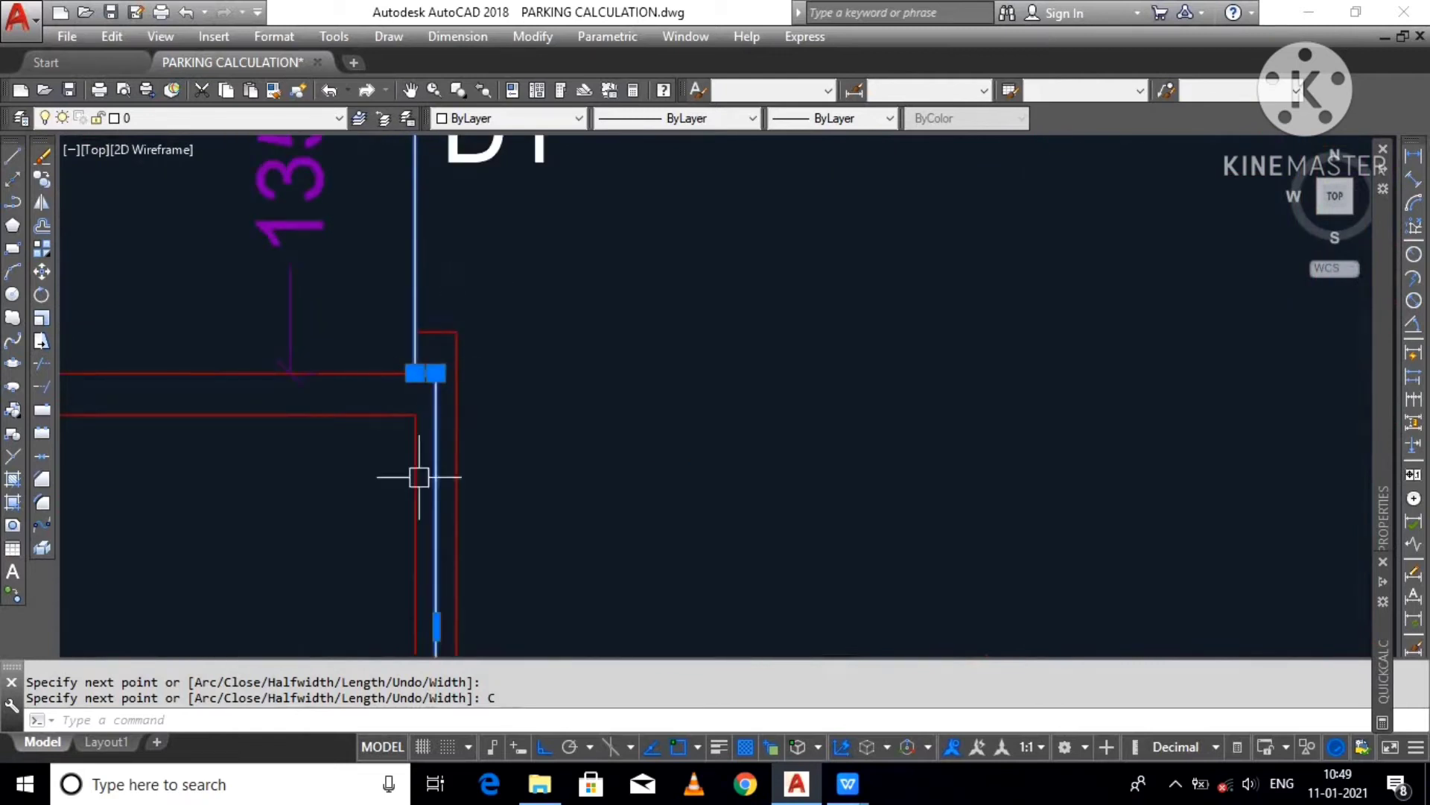
scroll(432, 469, "down", 3)
scroll(523, 280, "down", 4)
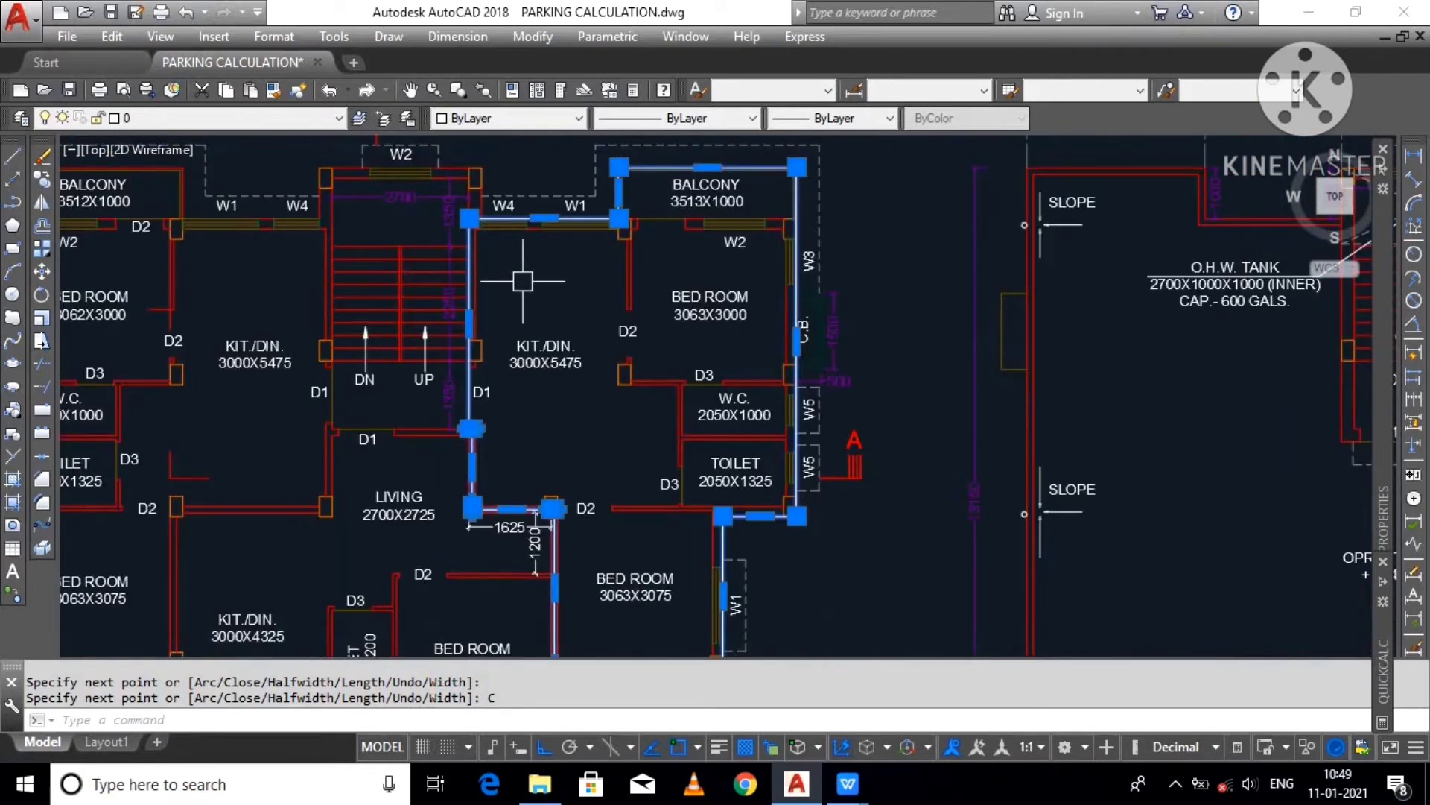
key("Escape")
key("Escape")
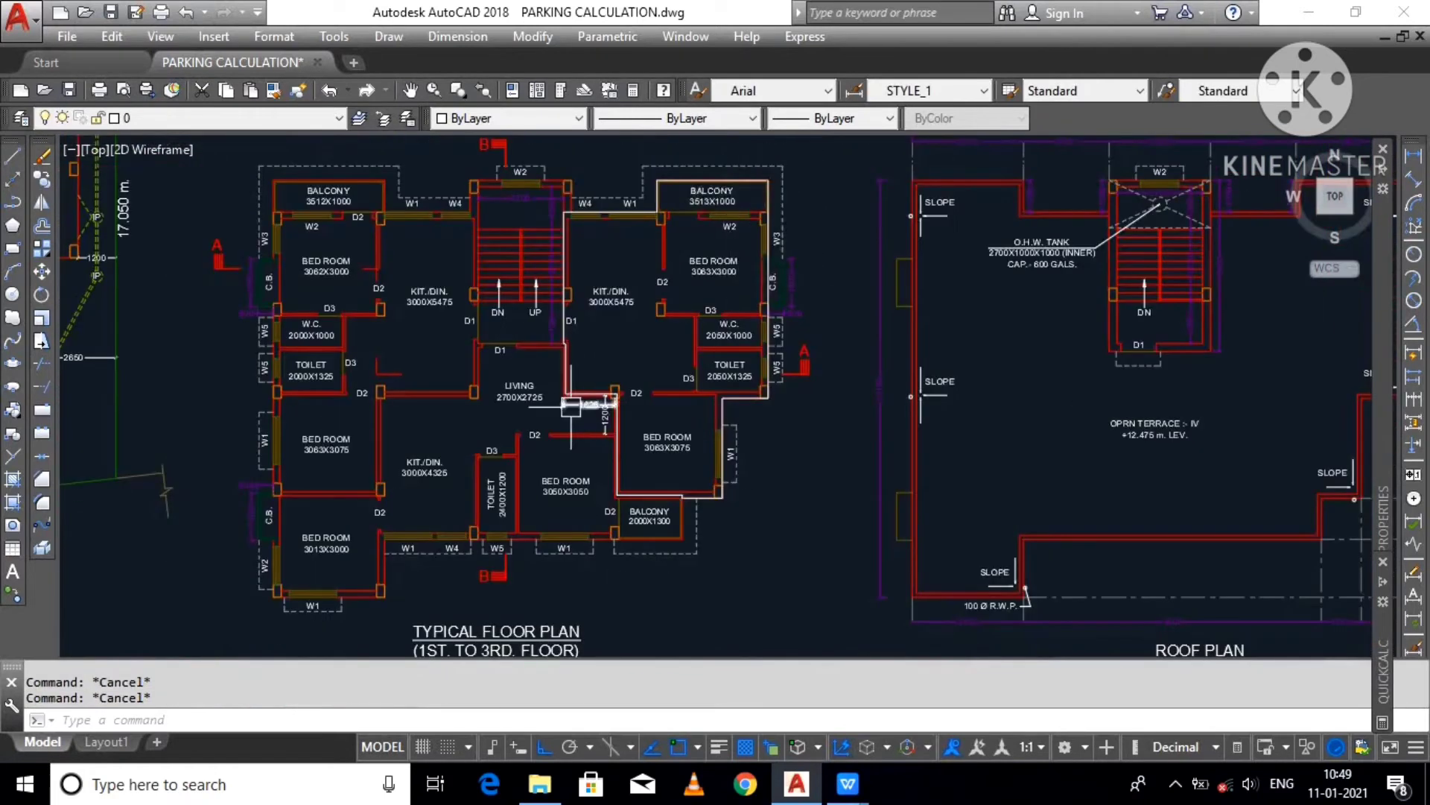
Step: Copy the green and white flat outlines from below the sheet onto the typical floor plan, aligned to the 3013X3000 bedroom's outer corner
middle_click_drag(571, 407, 633, 198)
scroll(478, 313, "up", 3)
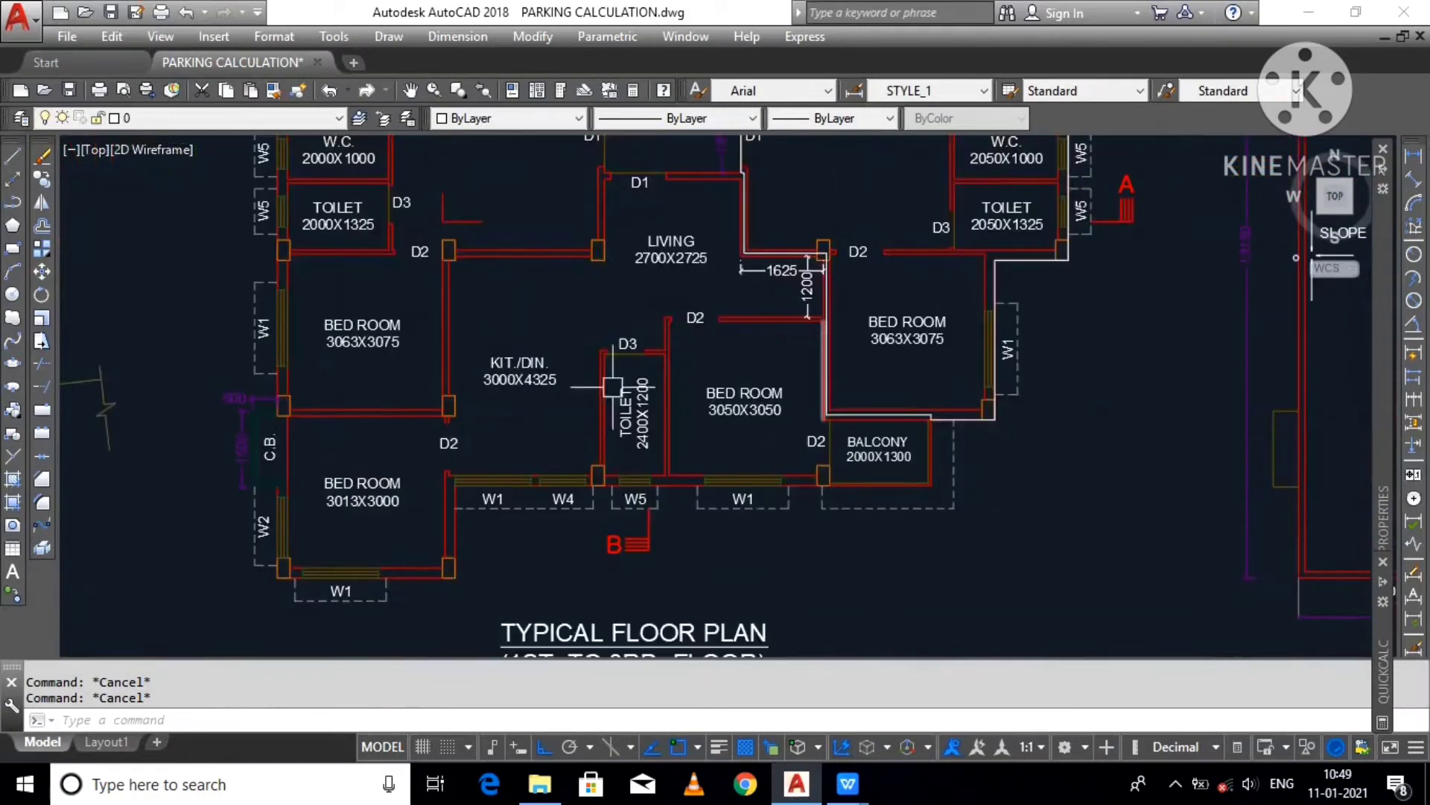
scroll(590, 242, "down", 2)
scroll(580, 214, "down", 4)
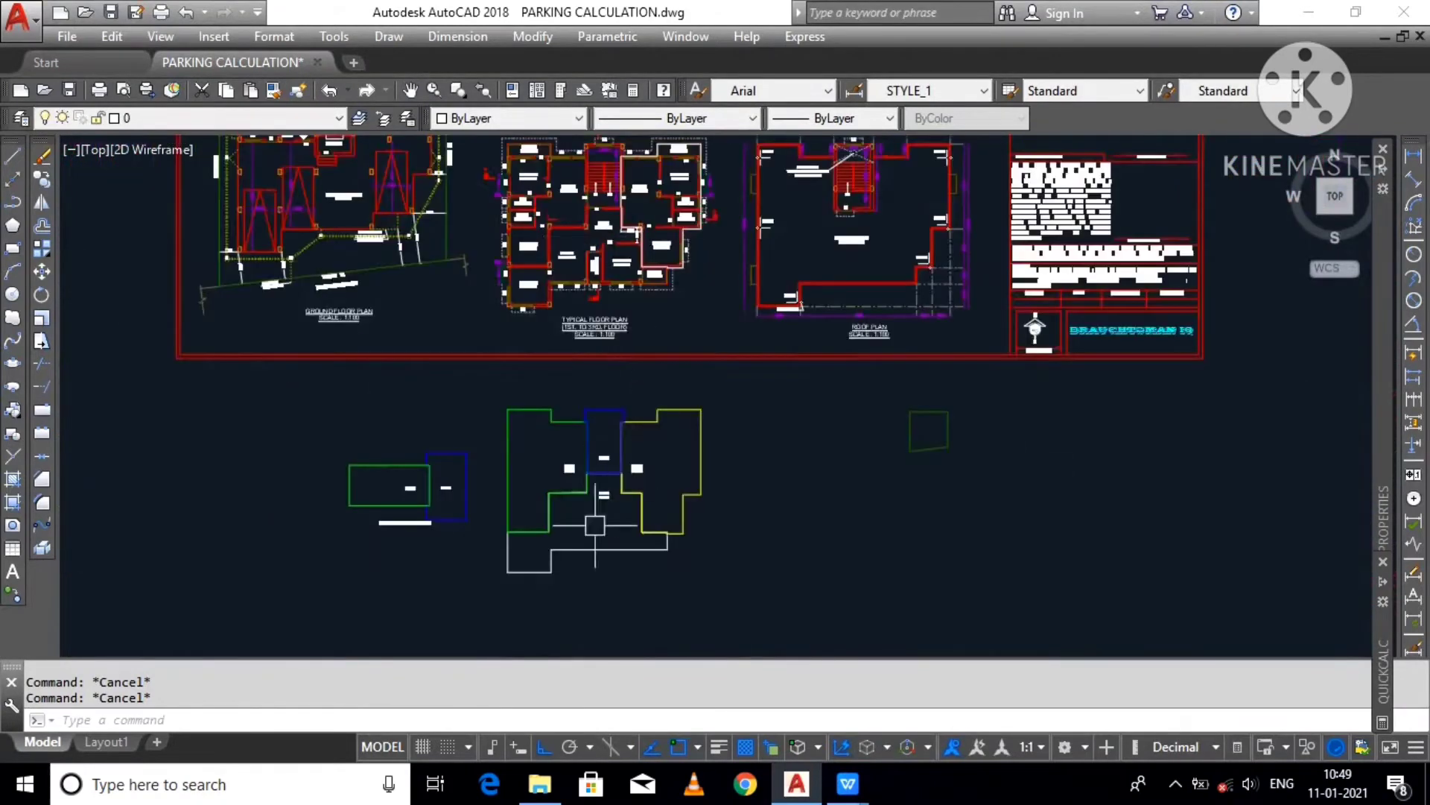
scroll(596, 525, "up", 4)
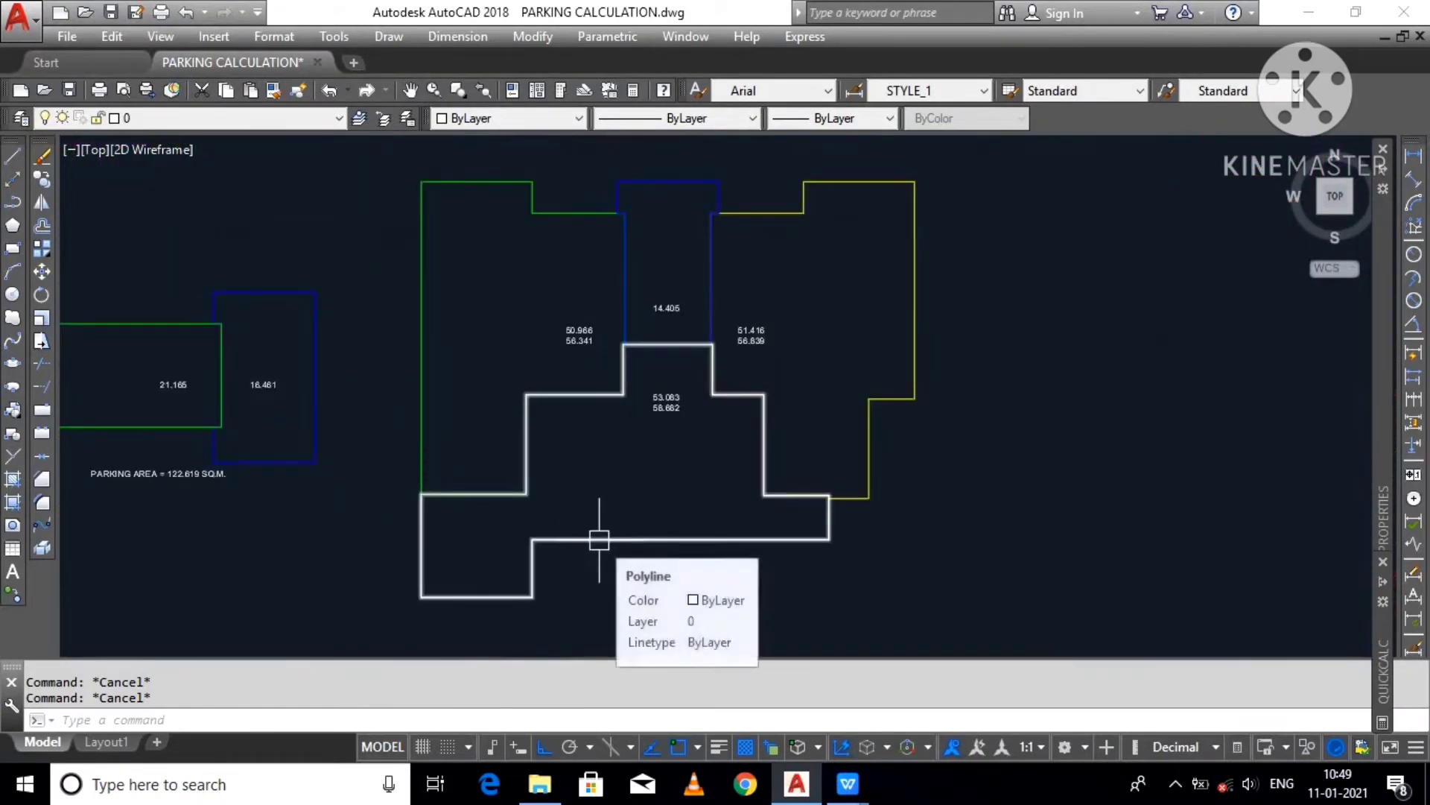
left_click(605, 540)
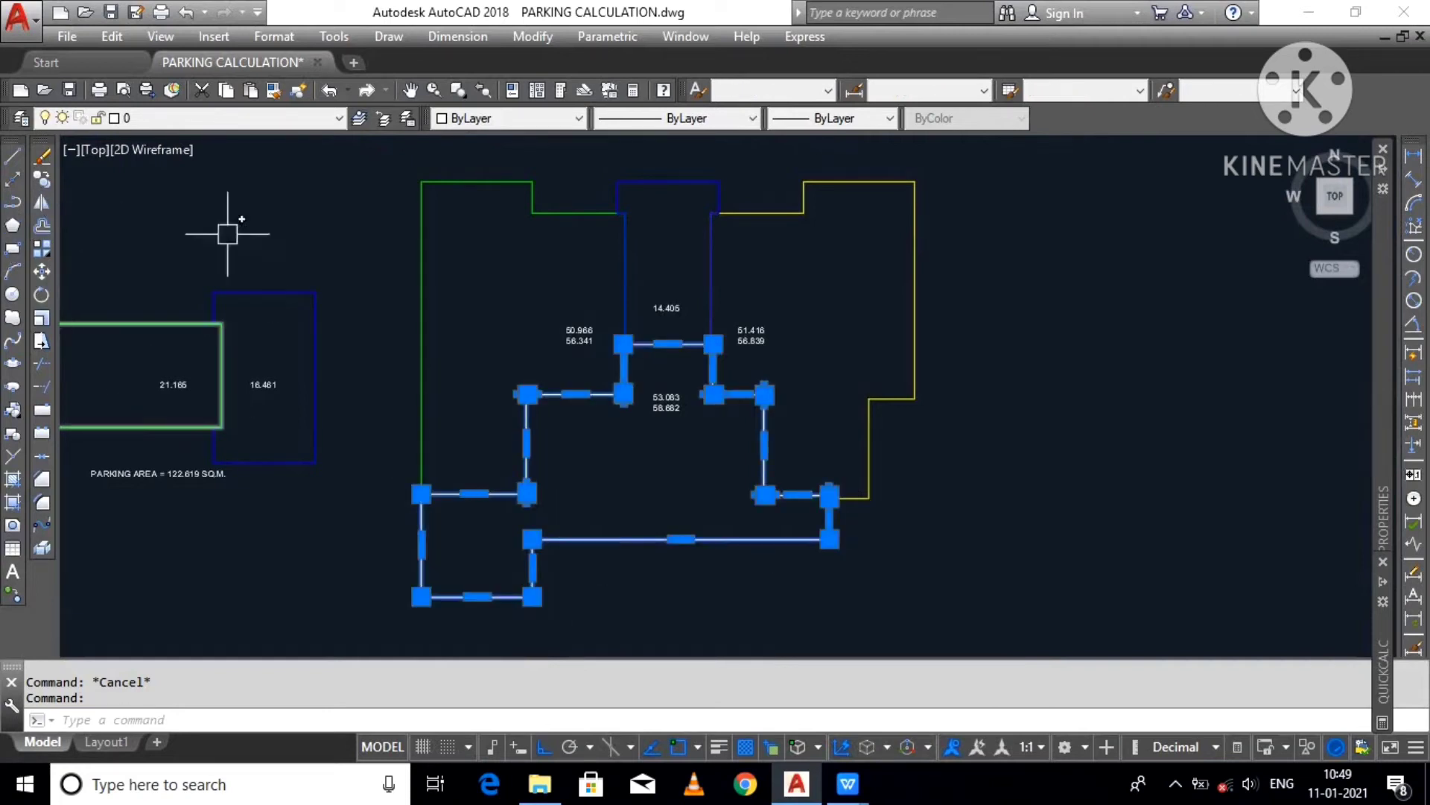
left_click(422, 257)
left_click(41, 181)
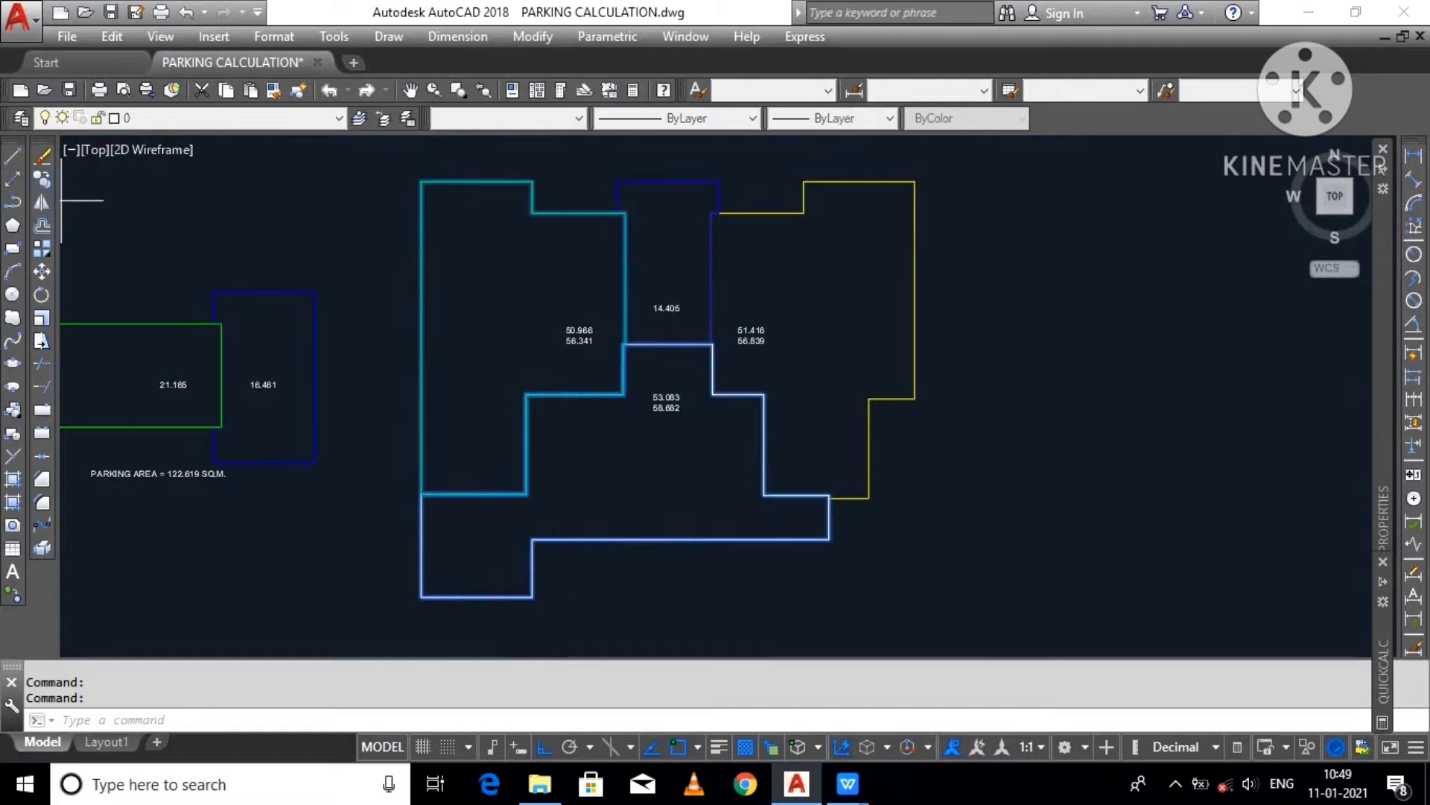
left_click(421, 596)
middle_click_drag(526, 350, 540, 622)
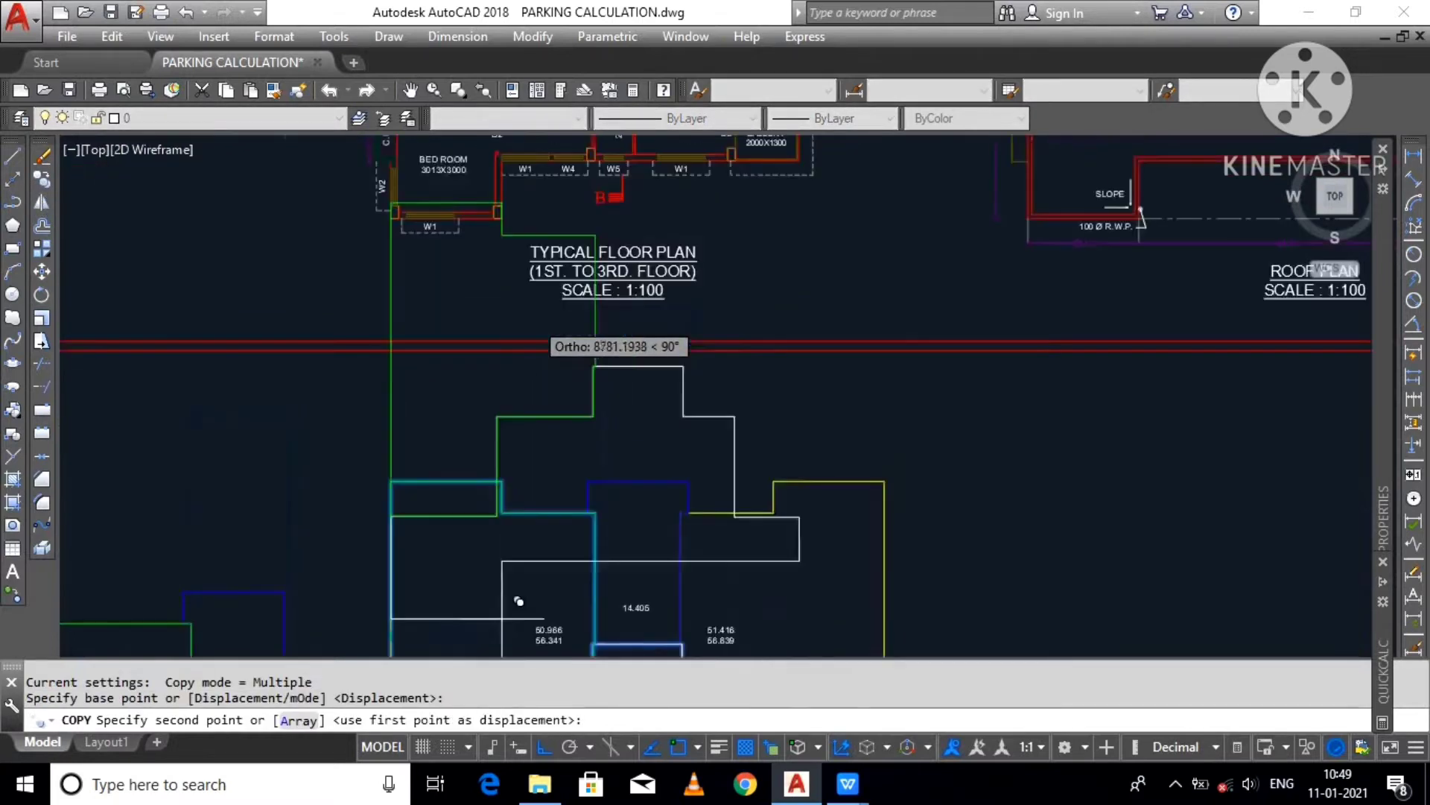
scroll(380, 358, "up", 3)
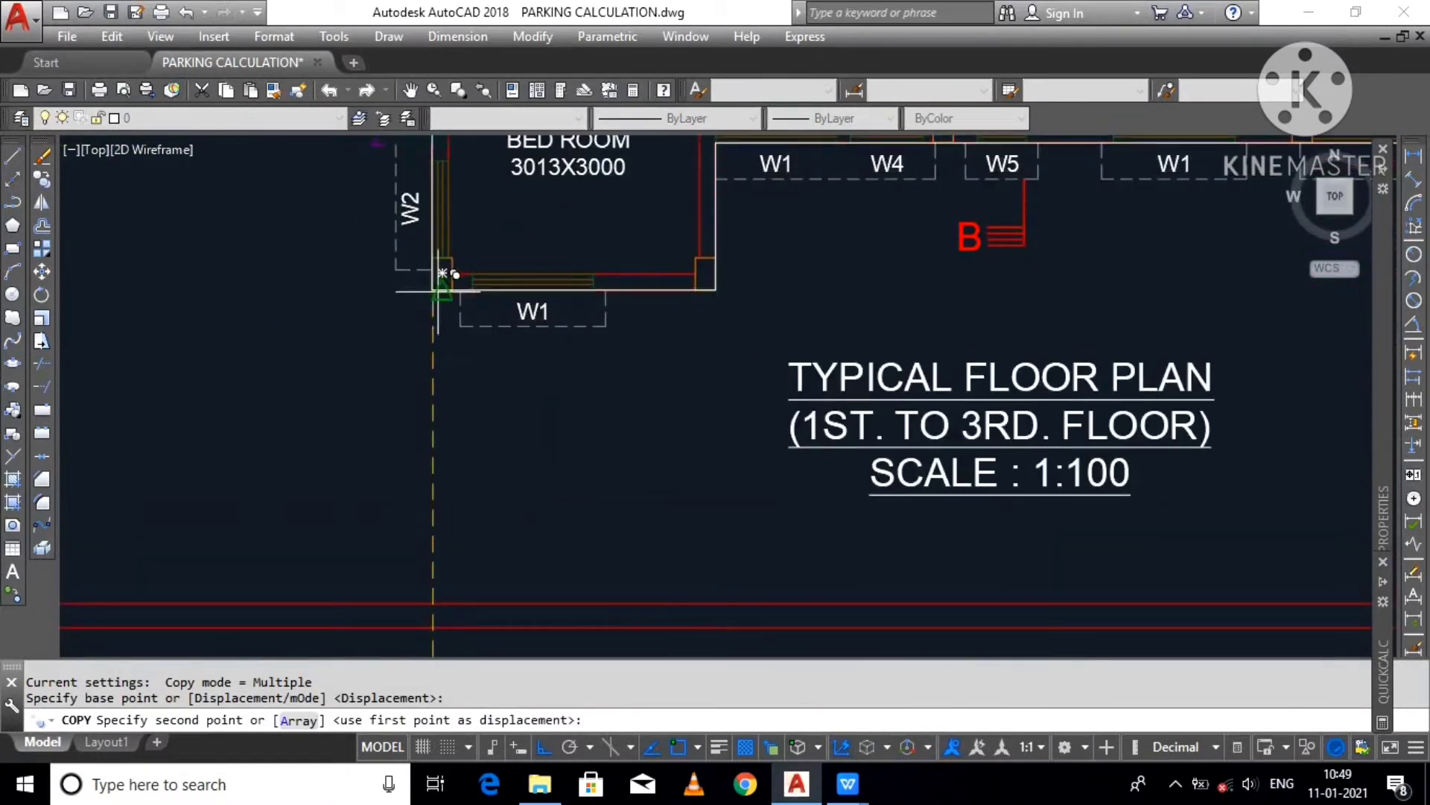
left_click(446, 271)
scroll(381, 451, "down", 2)
key("Escape")
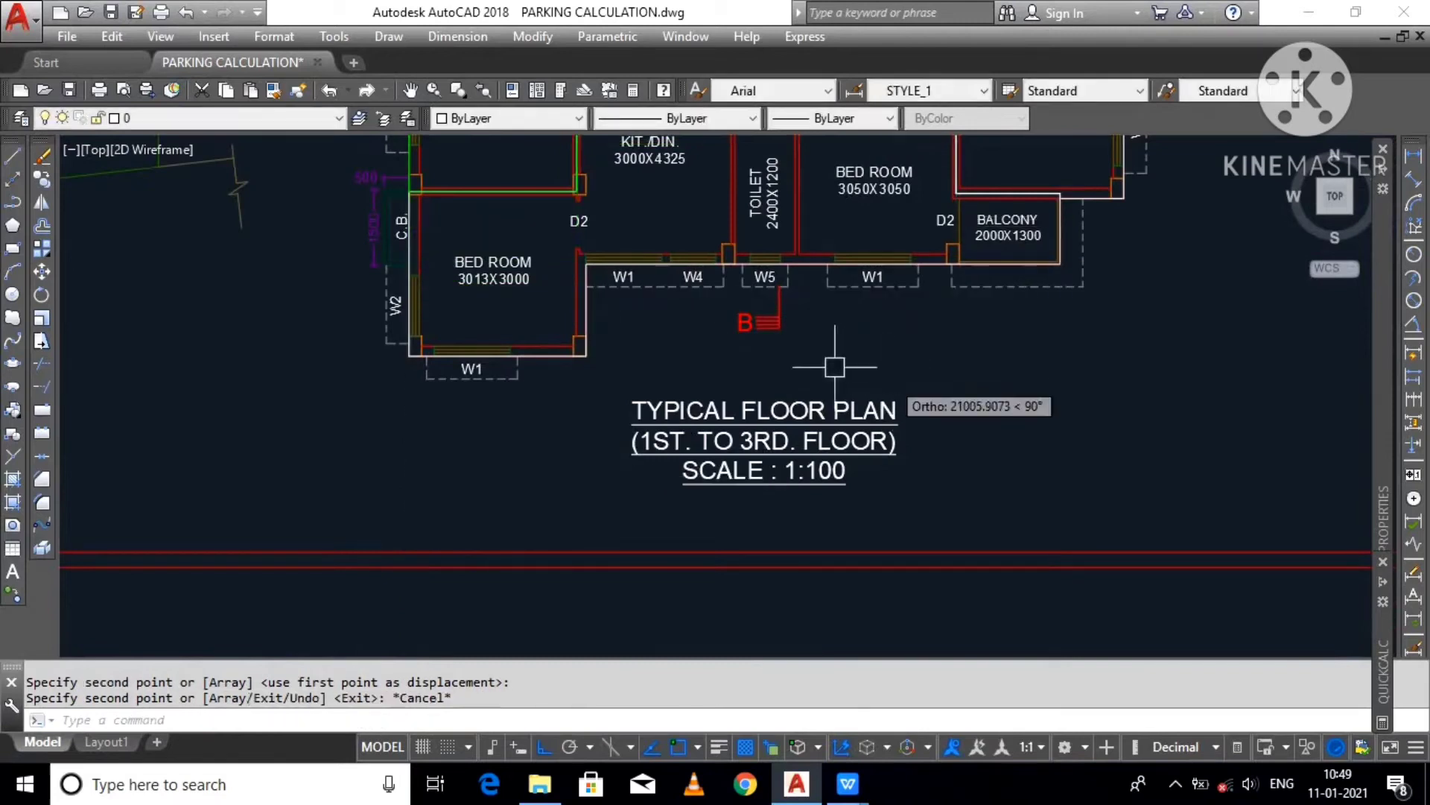
Step: Change the colour of the flat outline around the 3013X3000 bedroom and 2000X1300 balcony to Yellow
left_click(617, 265)
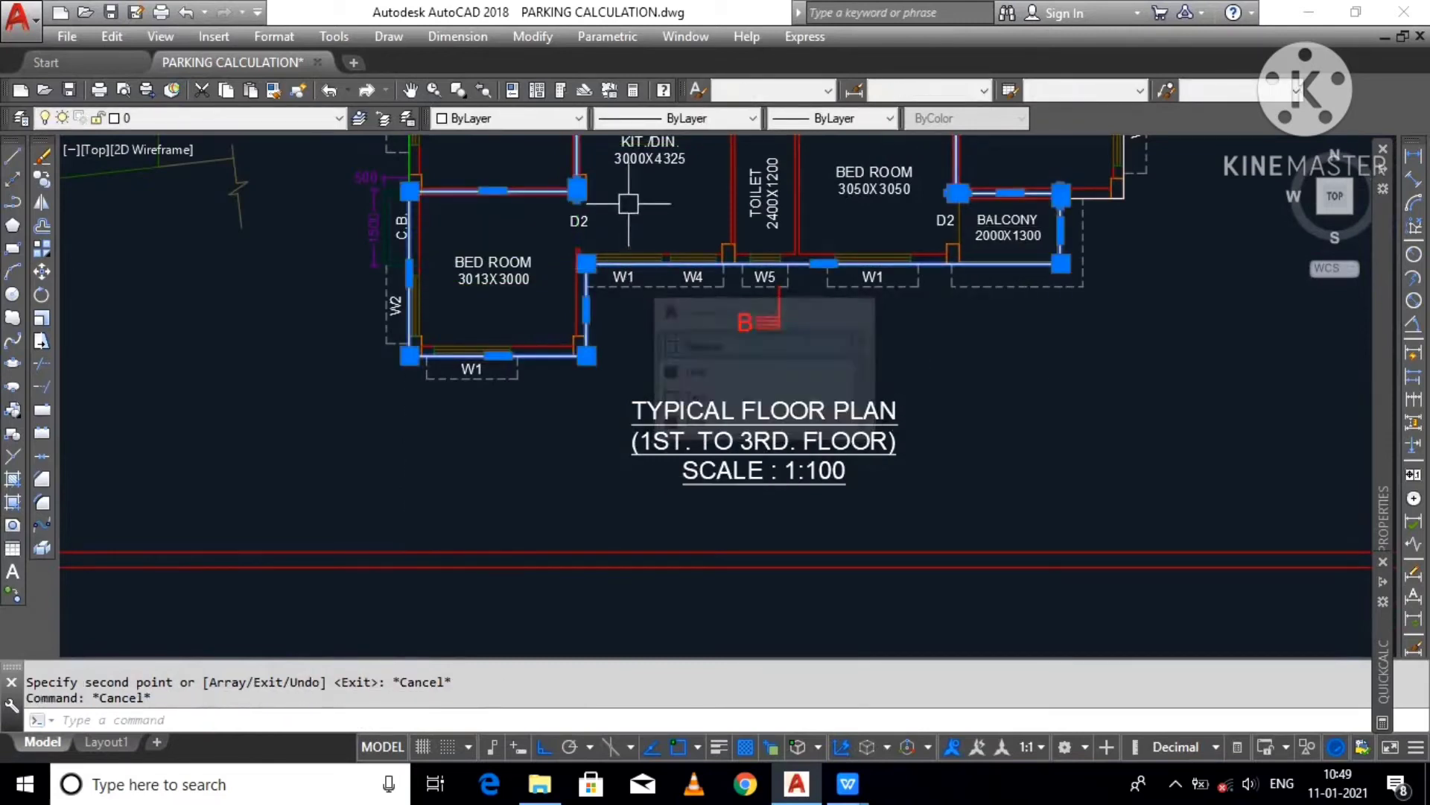
left_click(536, 119)
left_click(511, 190)
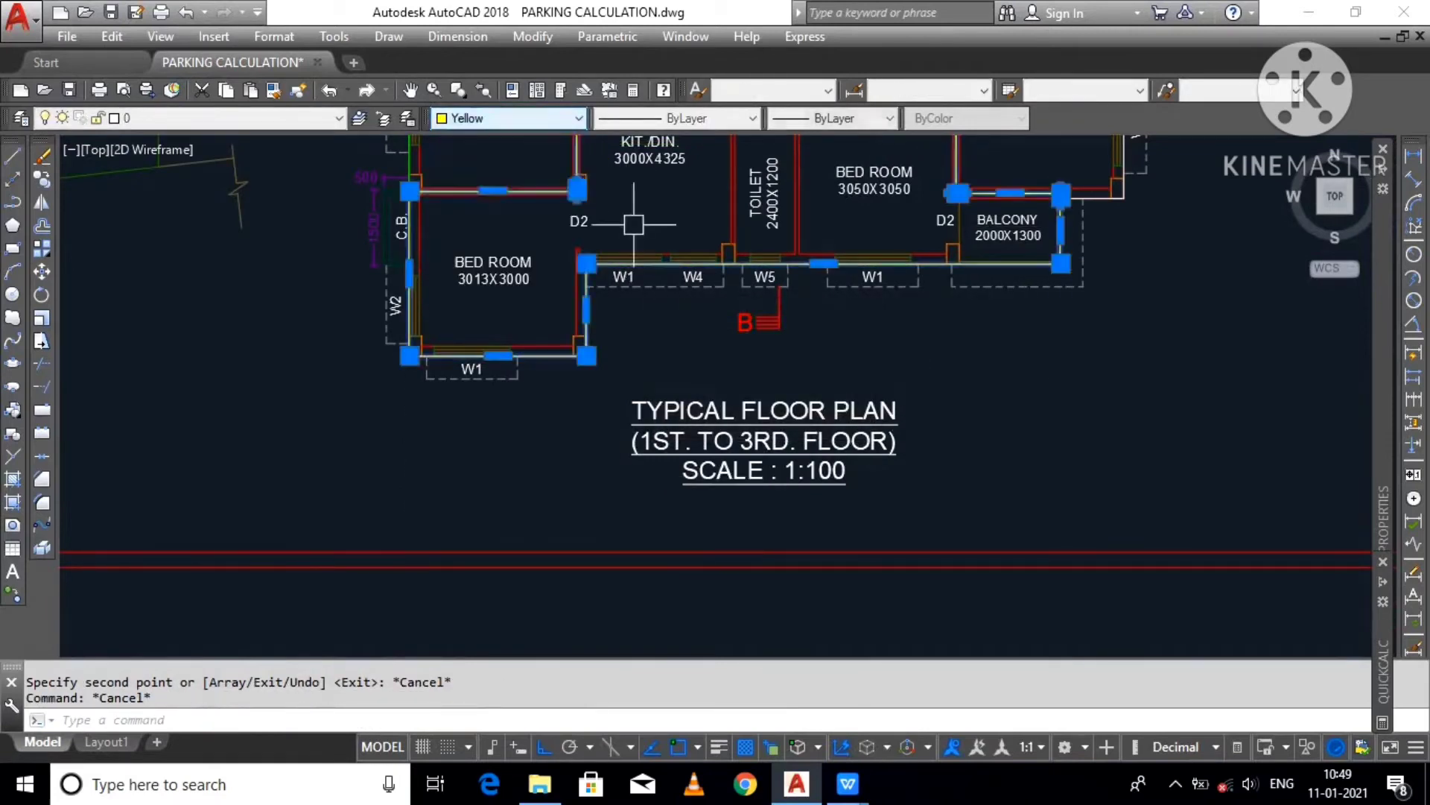
key("Escape")
Step: Examine the yellow flat outline along the 2000X1300 balcony, the walls shared with neighbouring flats and the living room entrance
middle_click_drag(669, 227, 668, 441)
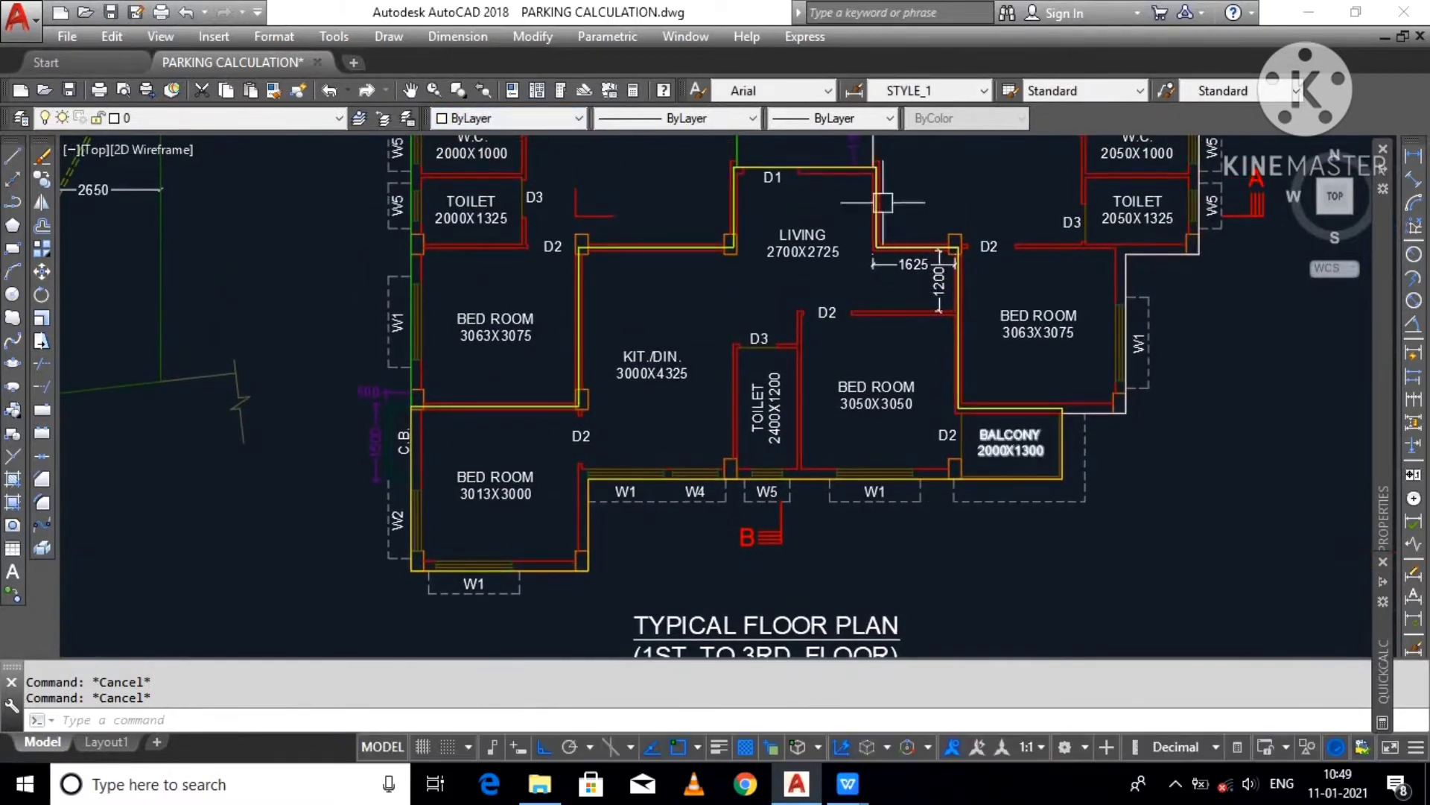
scroll(1092, 313, "up", 2)
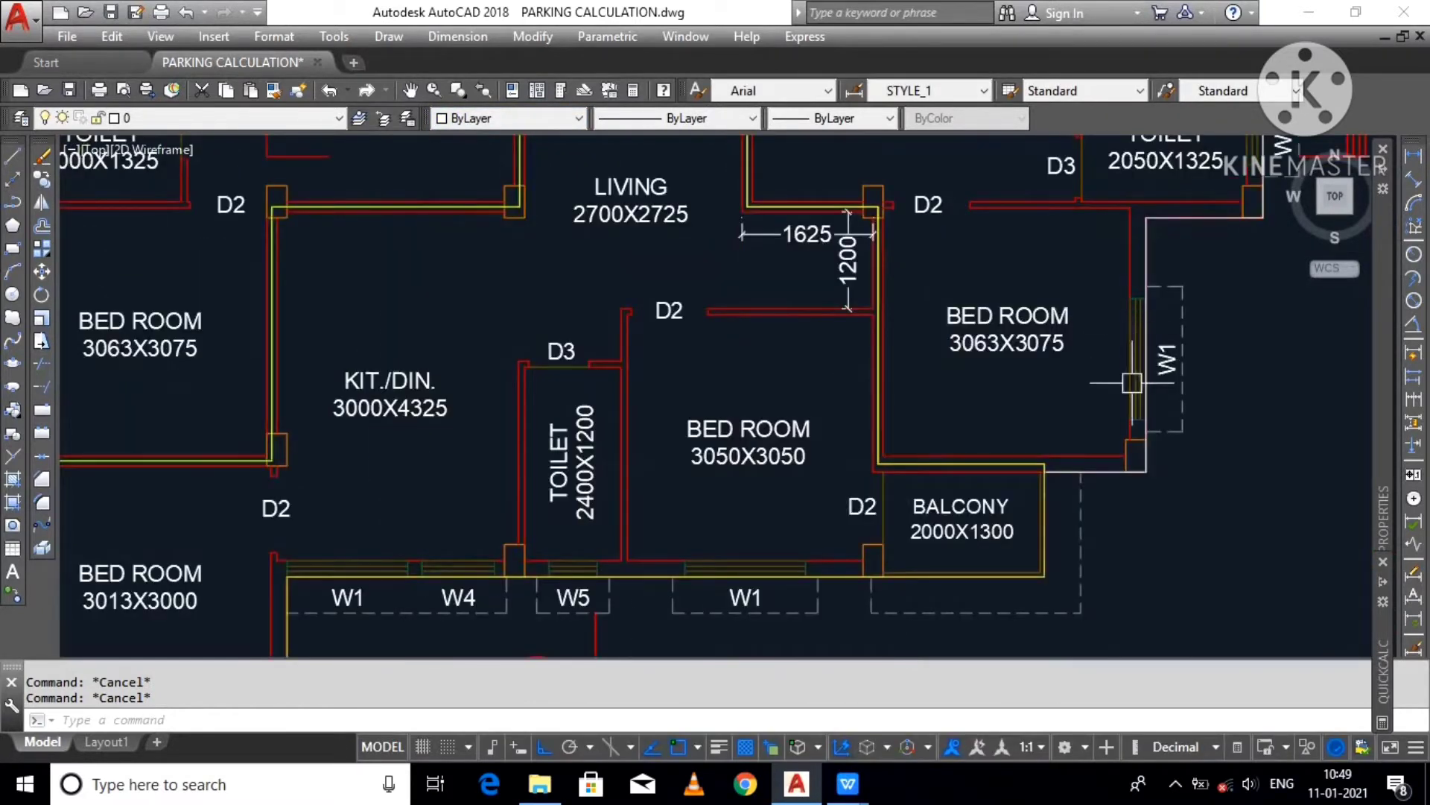
left_click(1151, 276)
scroll(909, 451, "up", 2)
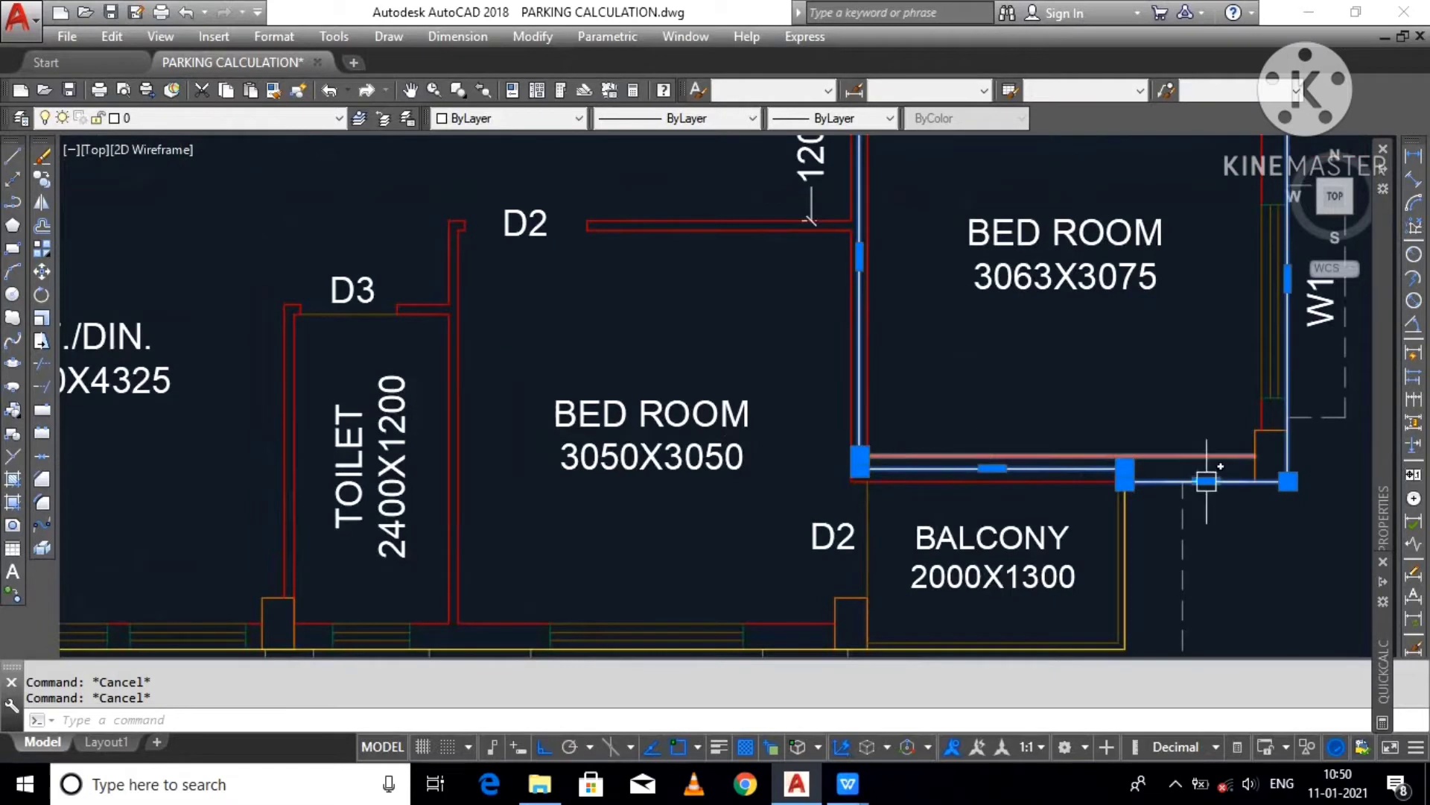
key("Escape")
left_click(1131, 540)
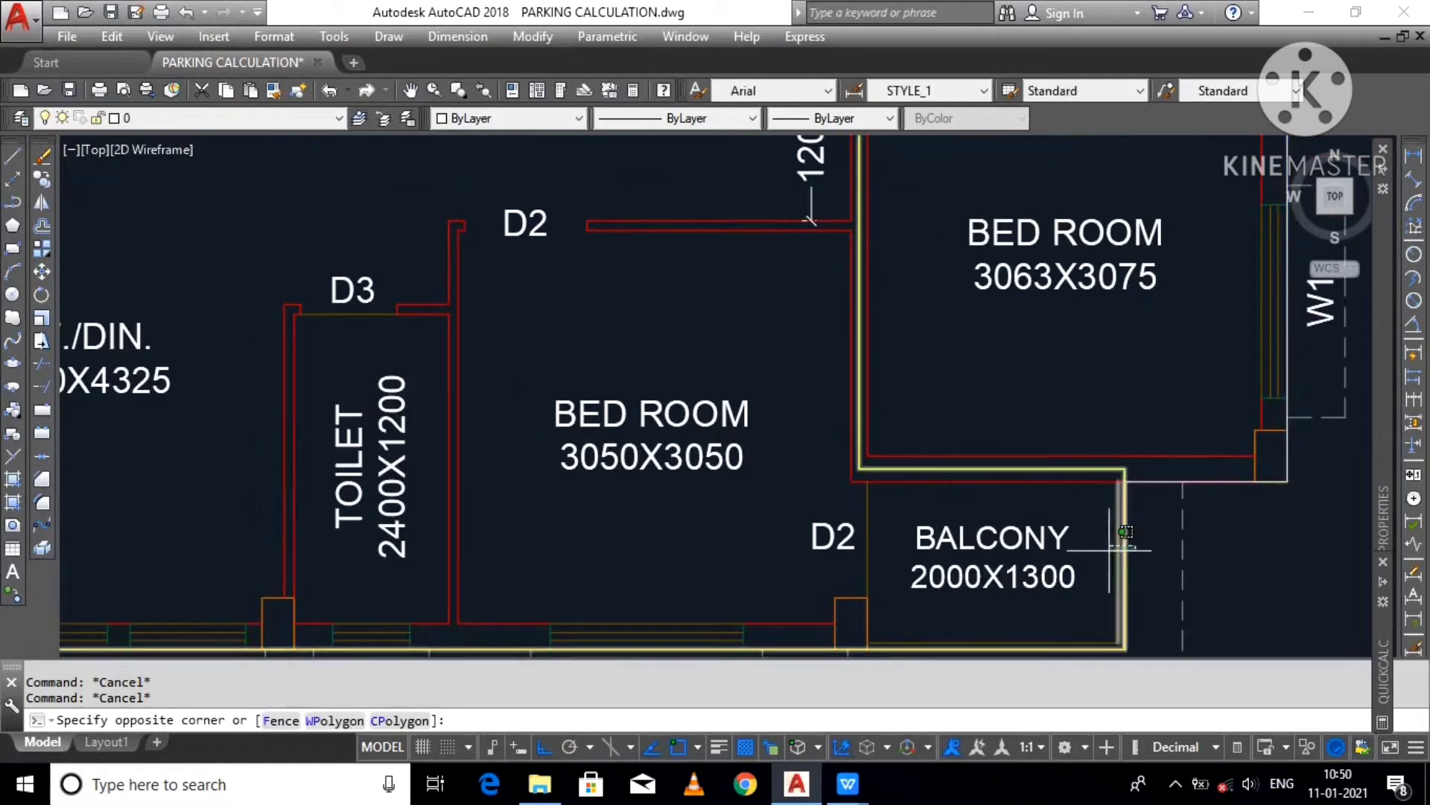
key("Escape")
left_click(1127, 536)
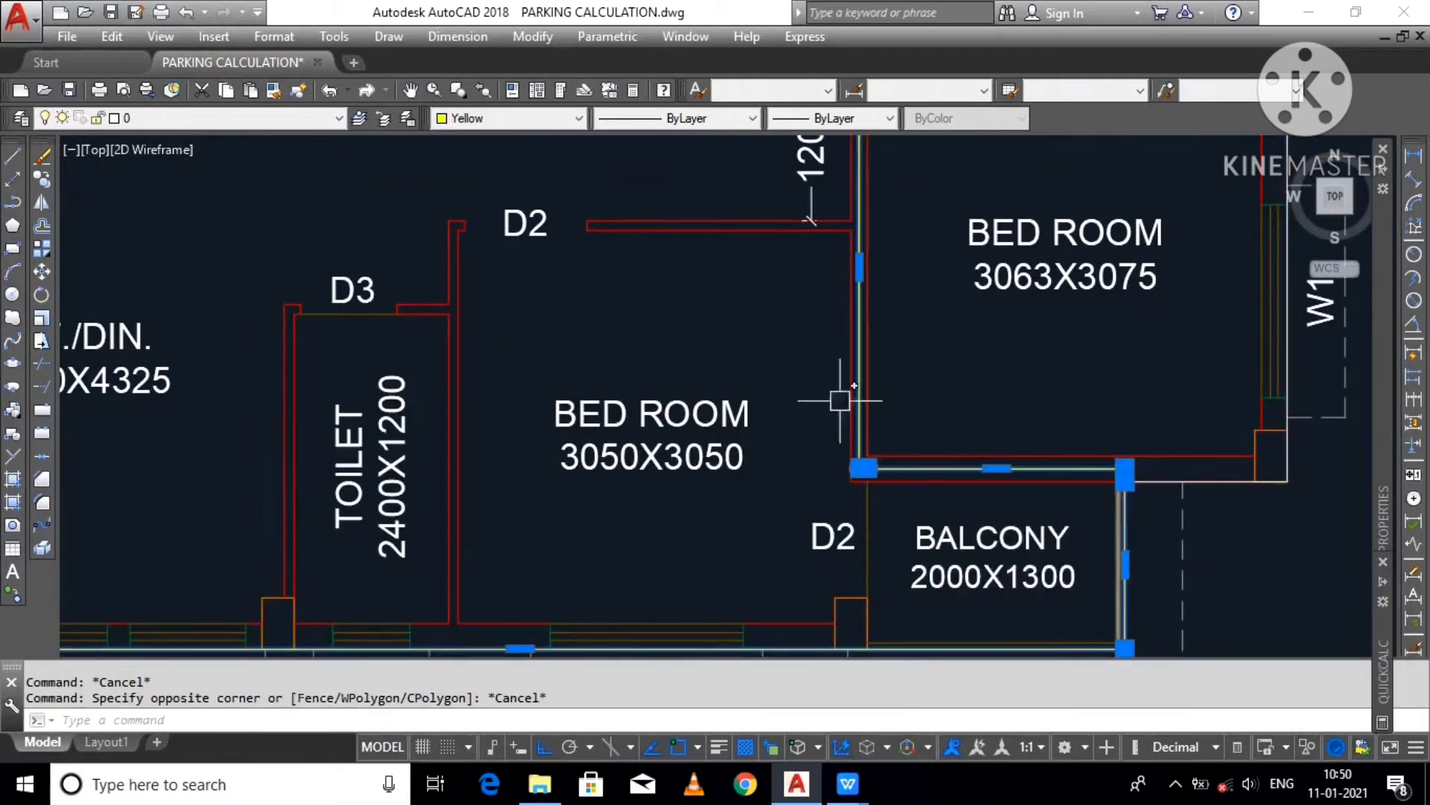
middle_click_drag(840, 400, 842, 670)
middle_click_drag(664, 253, 761, 374)
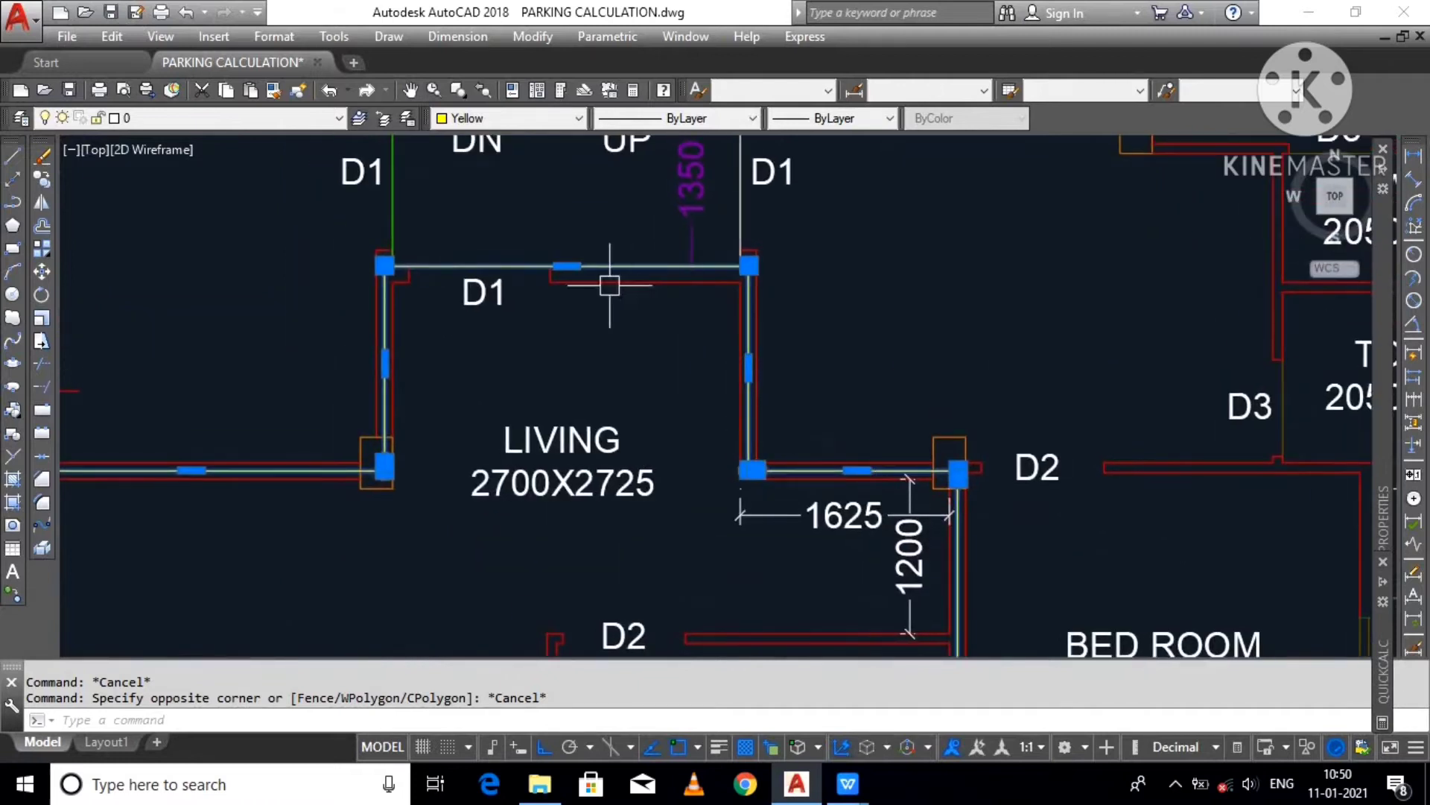
scroll(609, 285, "down", 2)
scroll(542, 279, "up", 4)
scroll(746, 268, "down", 1)
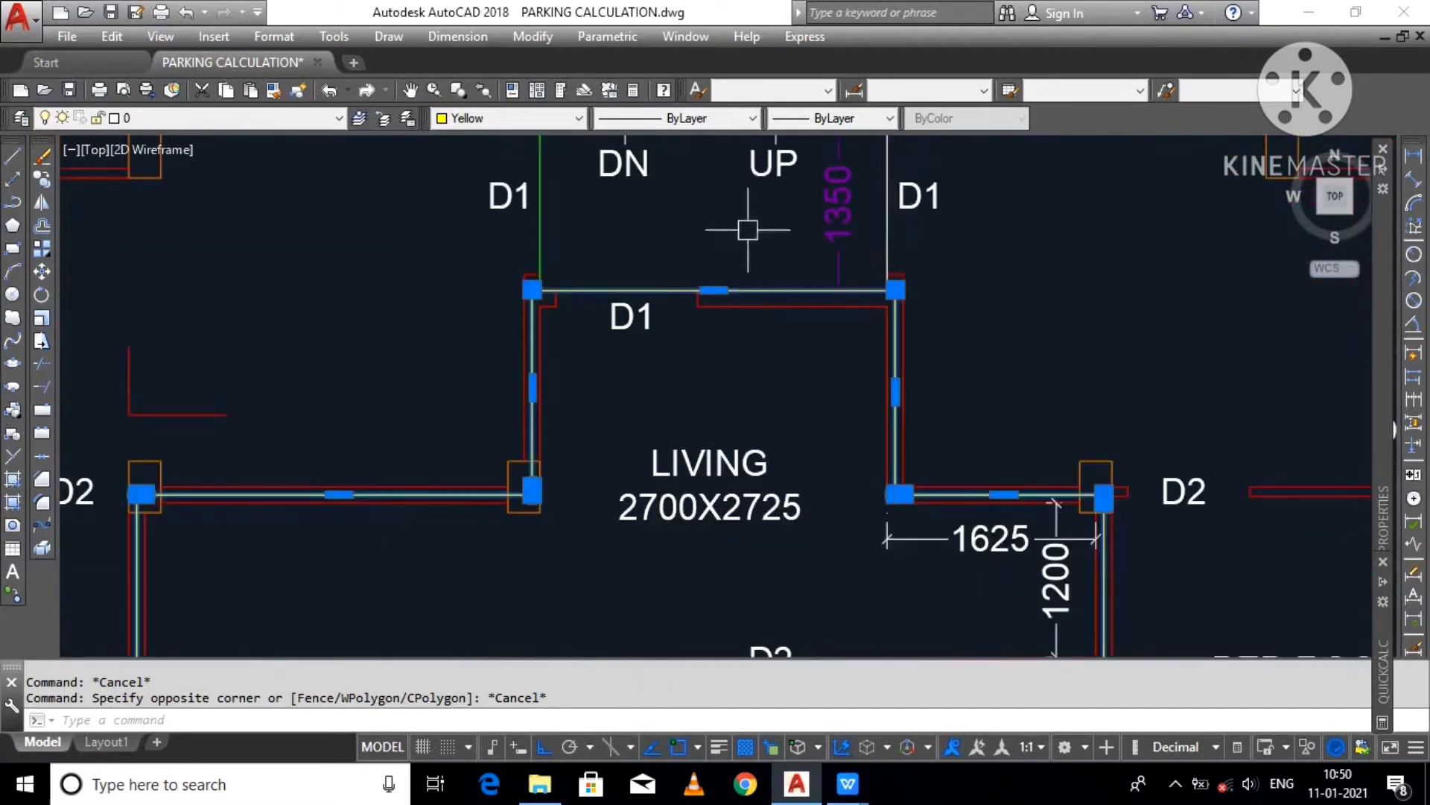
key("Escape")
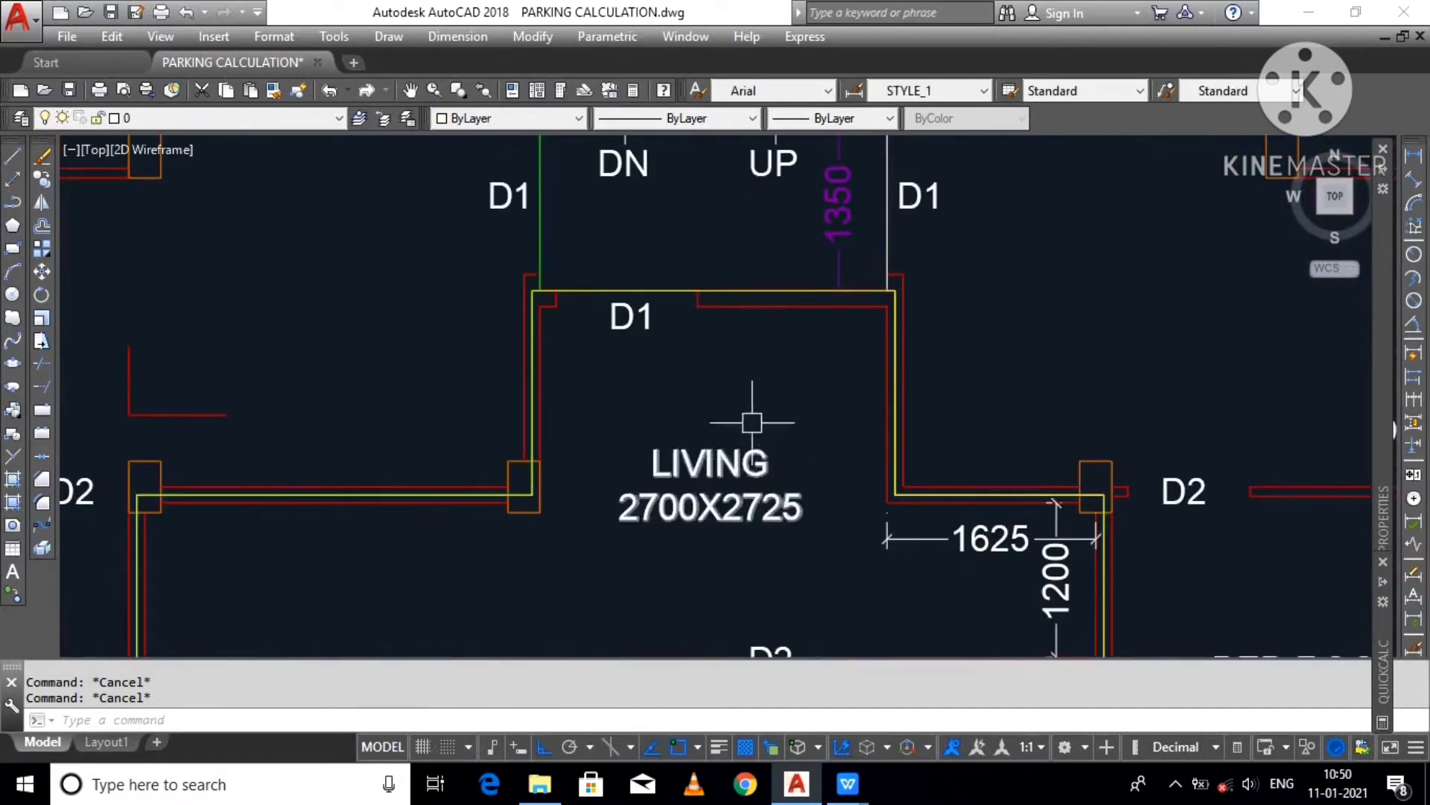
Step: Select the green flat outline and examine how it follows the shared bedroom and kitchen walls up to the staircase
scroll(755, 406, "down", 2)
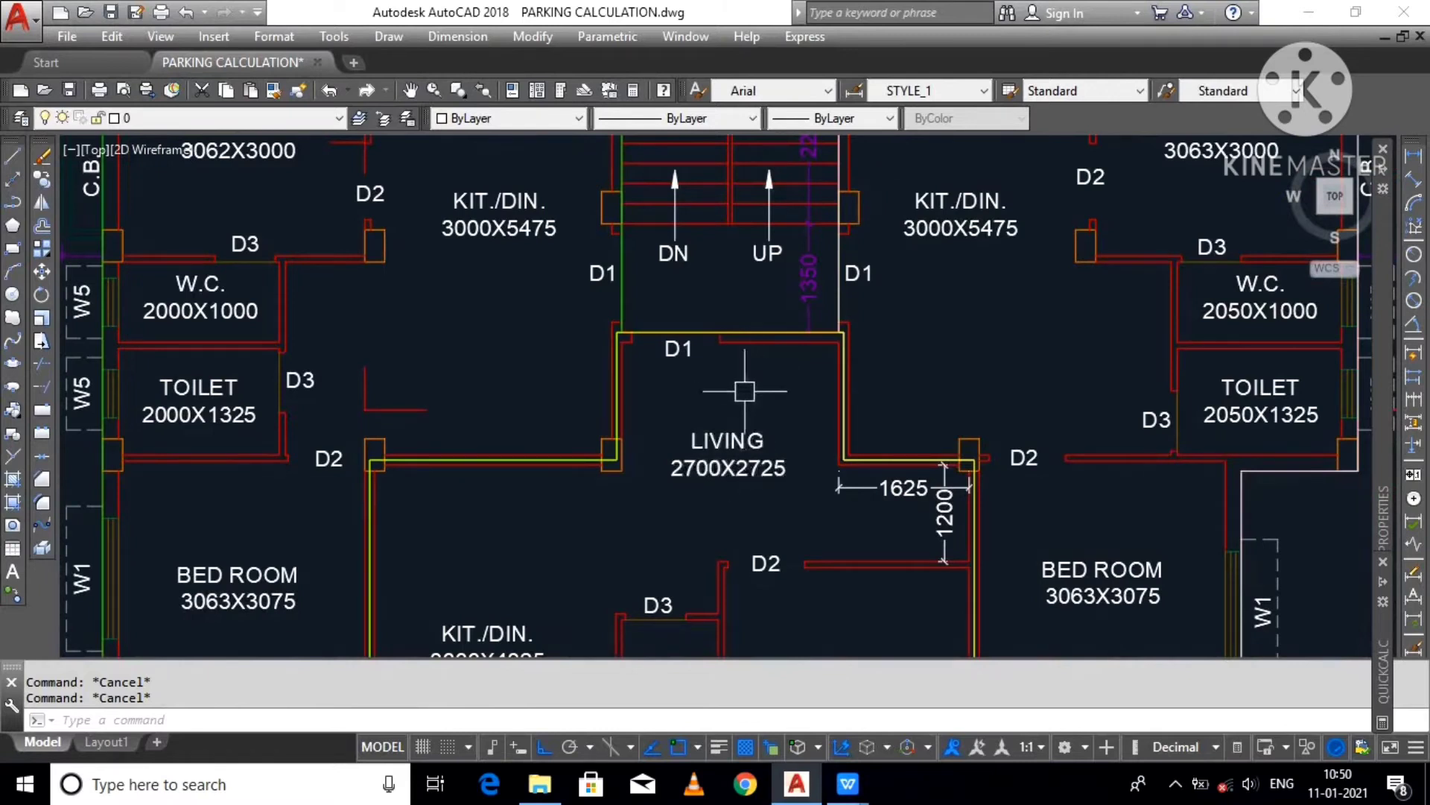
scroll(916, 380, "down", 3)
scroll(644, 255, "up", 2)
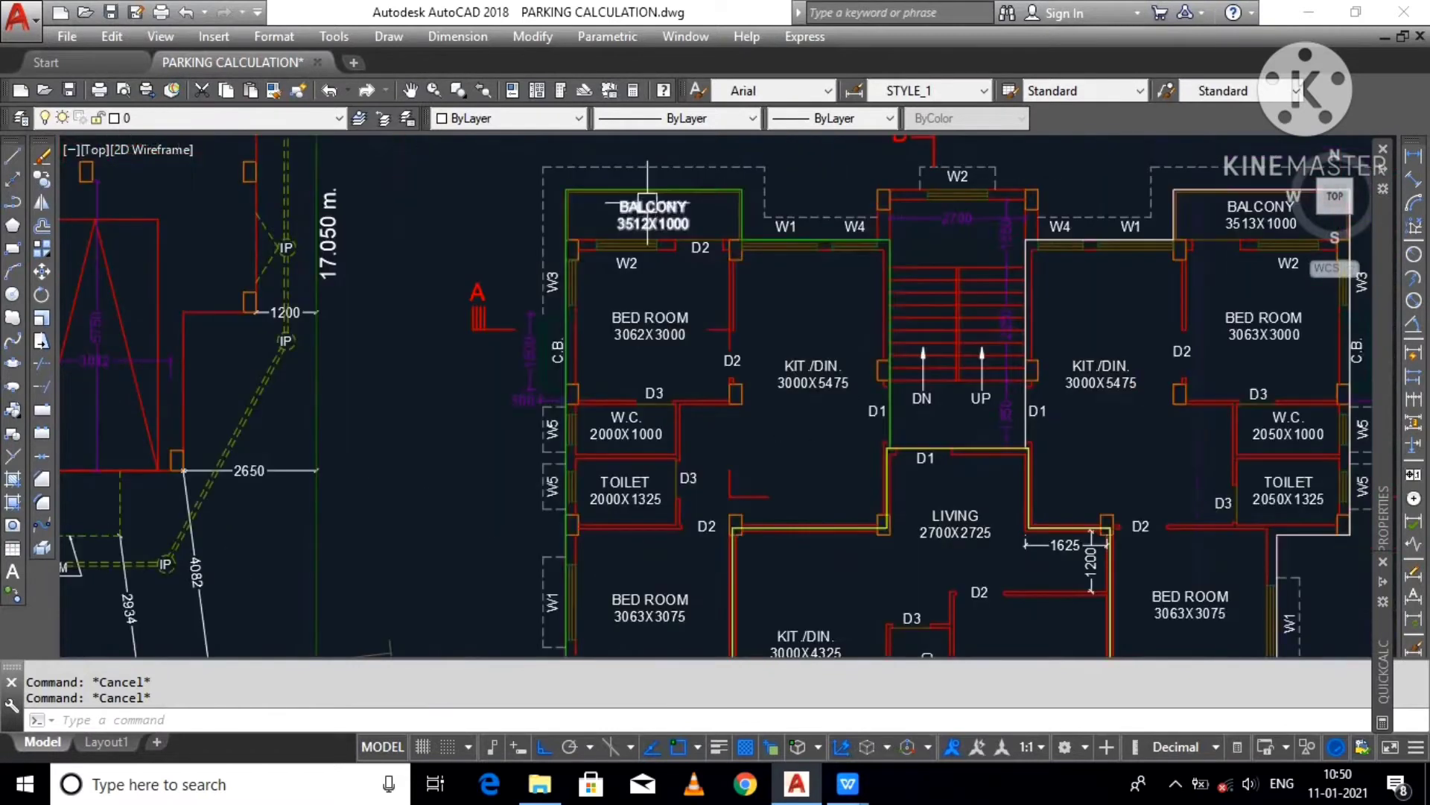
left_click(775, 205)
scroll(522, 260, "down", 2)
scroll(559, 536, "up", 3)
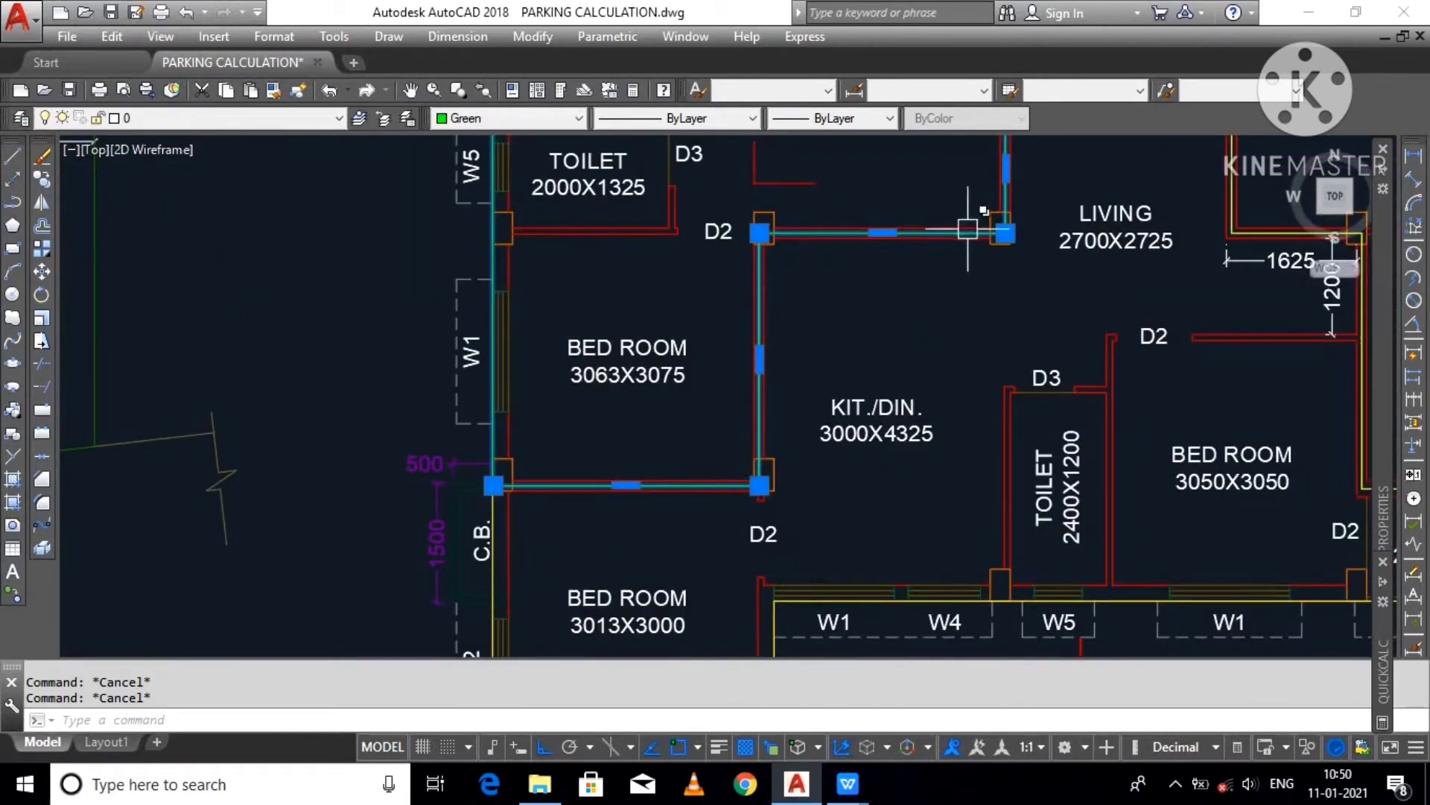
middle_click_drag(934, 325, 889, 434)
scroll(601, 635, "up", 2)
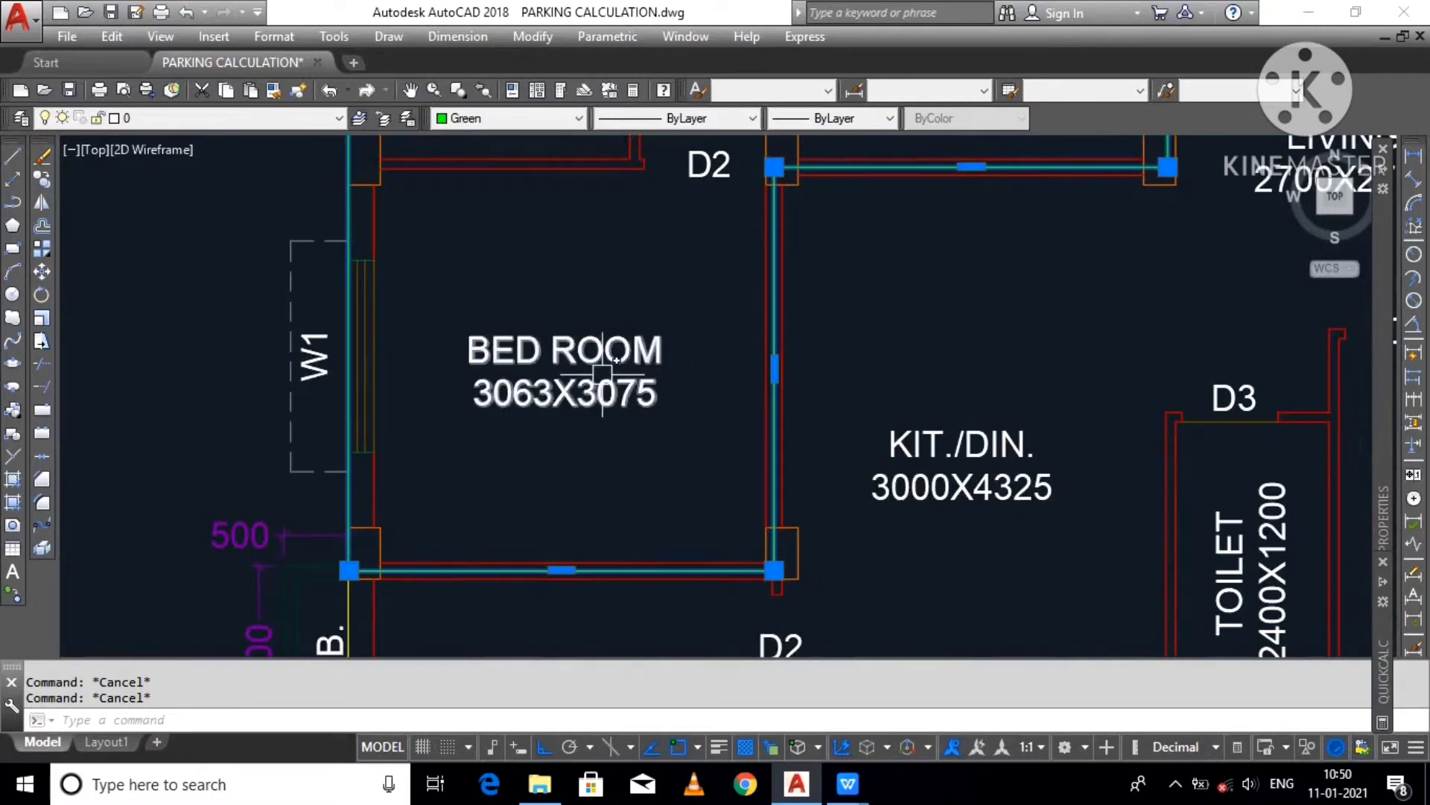
middle_click_drag(602, 371, 557, 459)
middle_click_drag(917, 300, 767, 629)
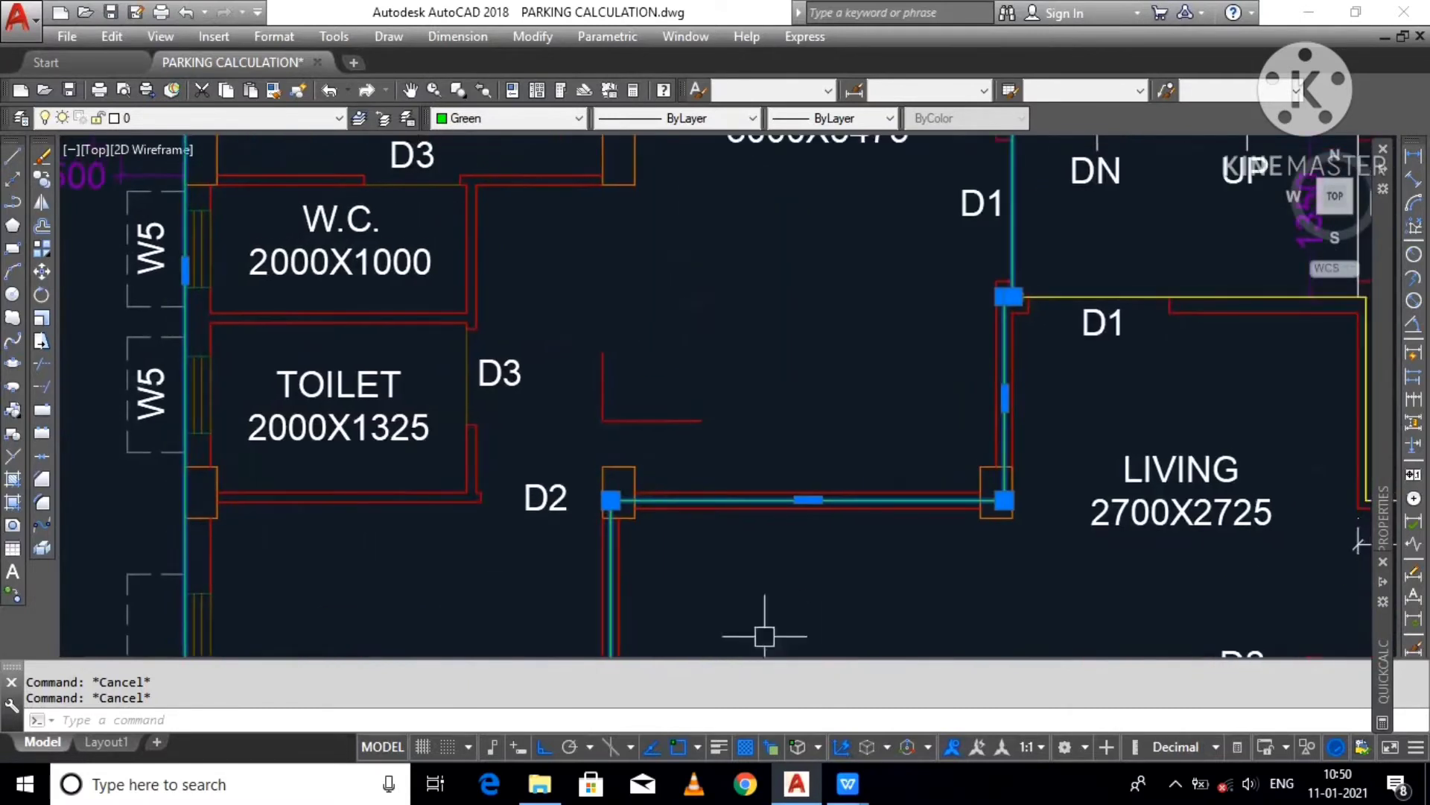
middle_click_drag(914, 400, 868, 473)
scroll(982, 410, "up", 4)
middle_click_drag(875, 276, 846, 488)
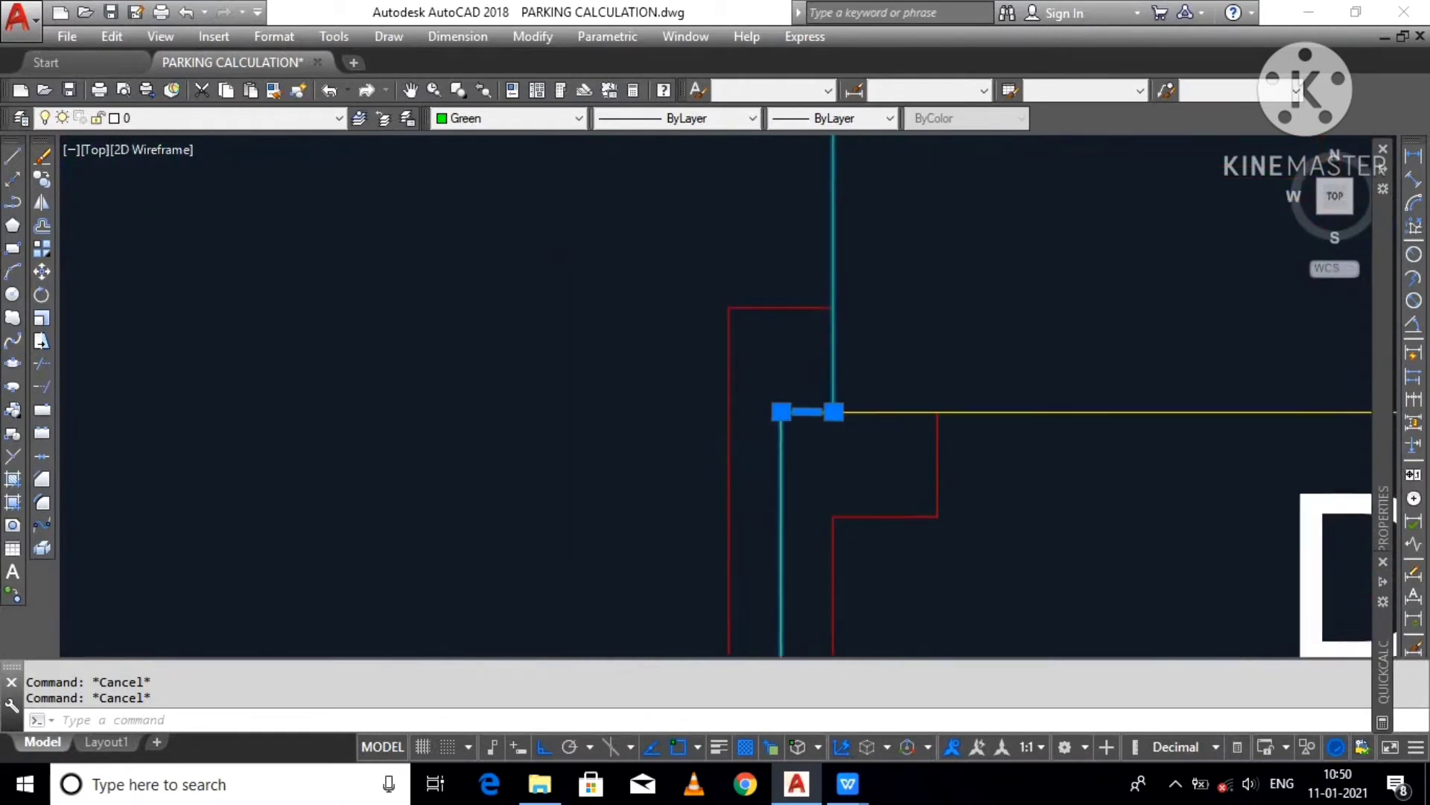
scroll(681, 450, "down", 2)
scroll(712, 460, "up", 4)
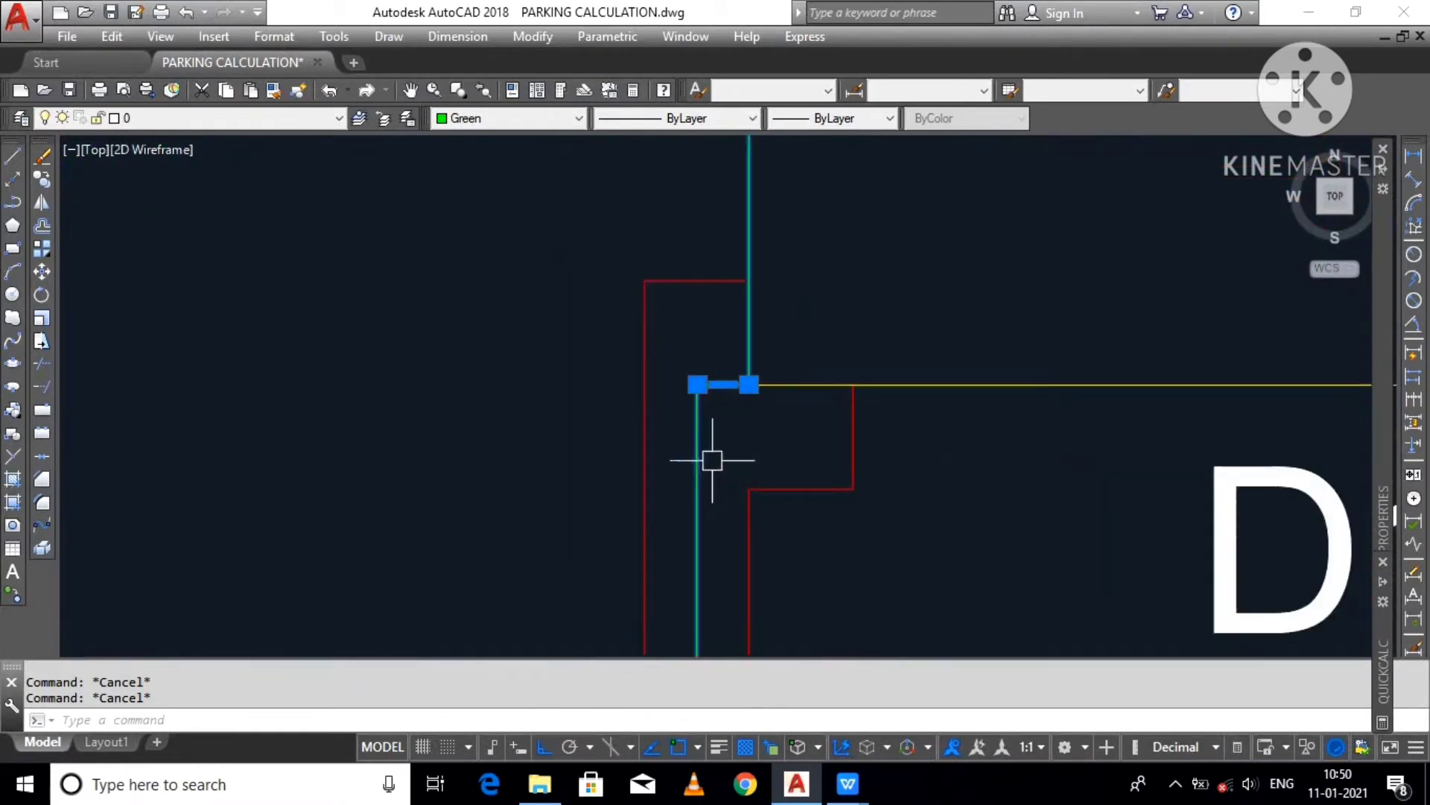
scroll(741, 434, "down", 7)
key("Escape")
middle_click_drag(763, 251, 744, 509)
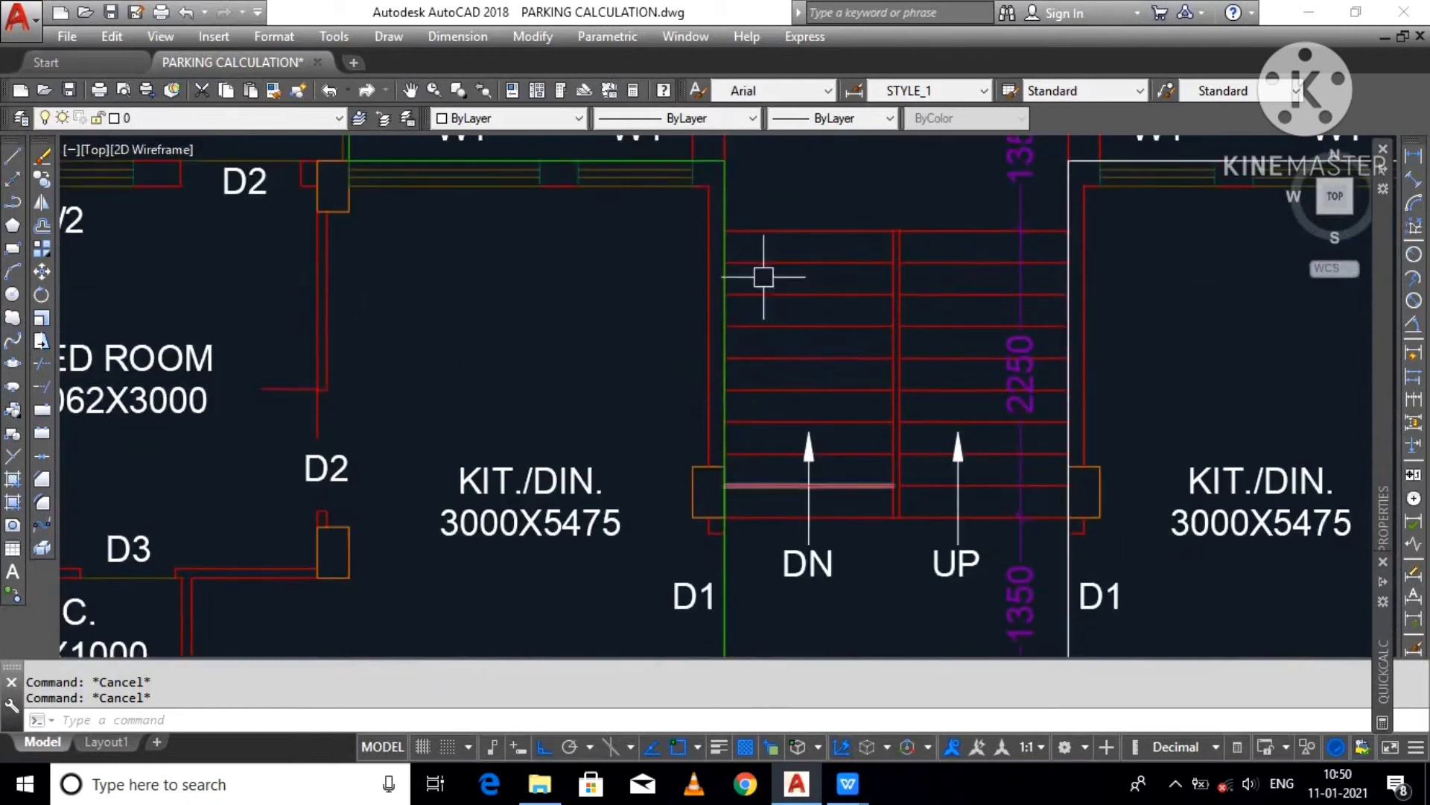
middle_click_drag(763, 278, 765, 347)
scroll(621, 249, "down", 6)
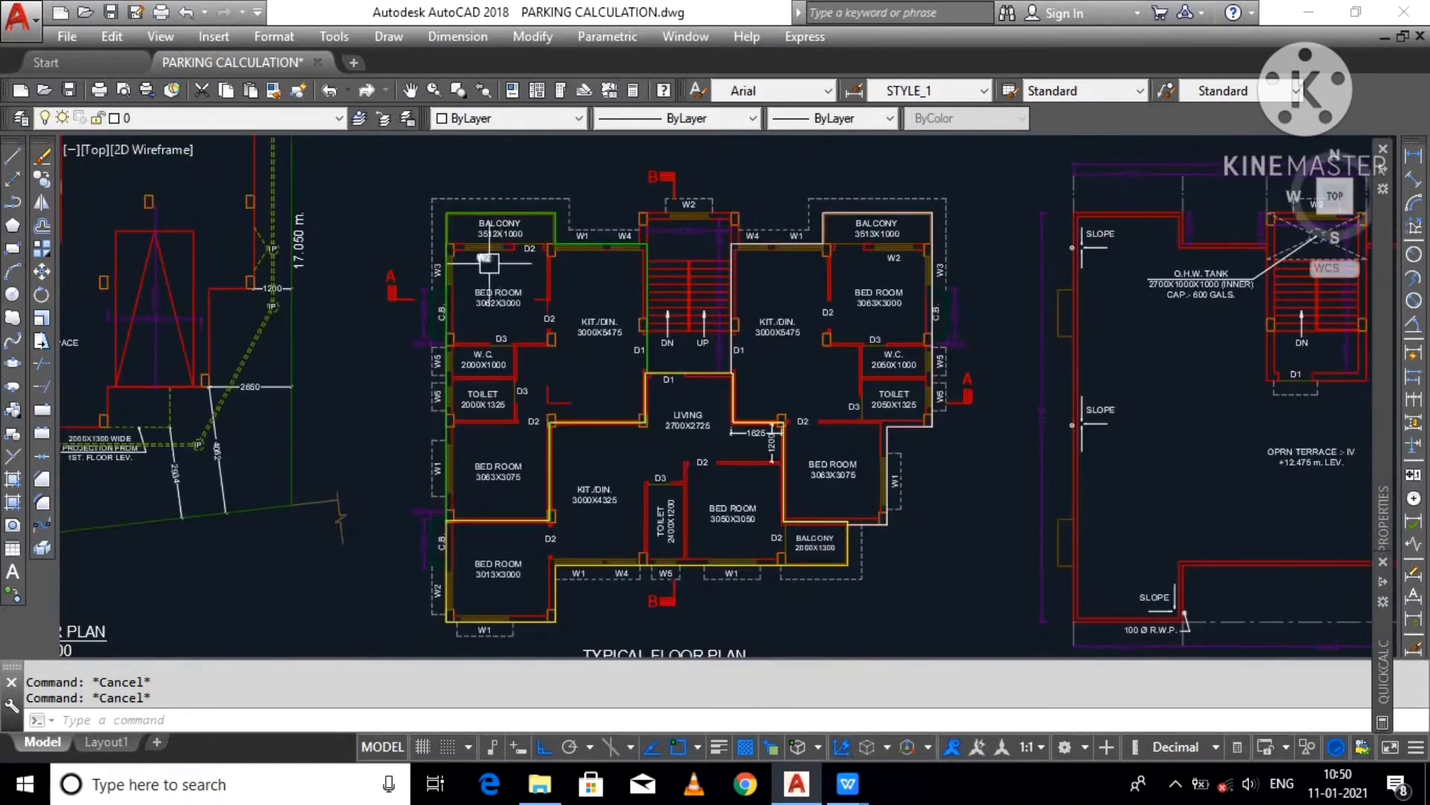
scroll(635, 216, "down", 2)
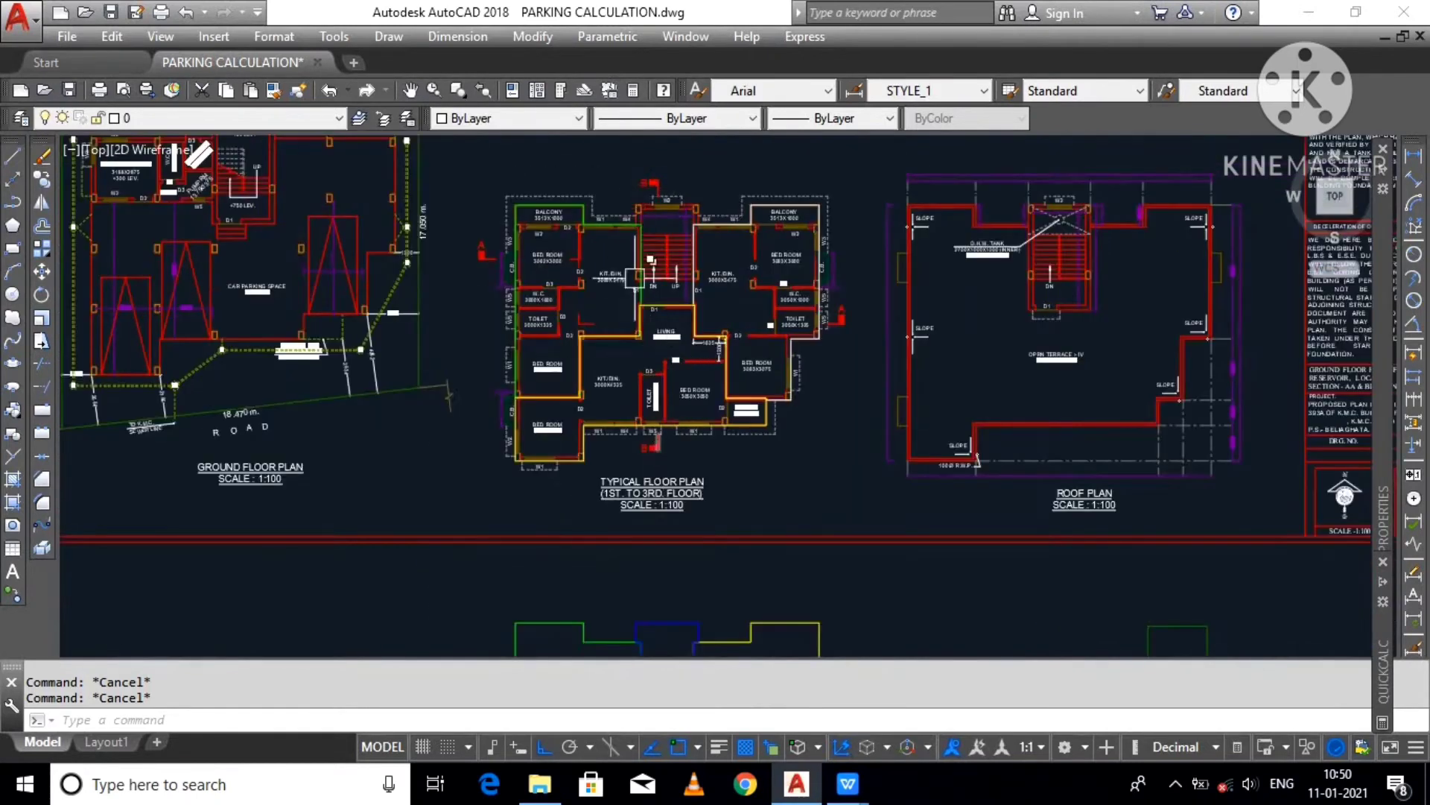
scroll(639, 201, "up", 6)
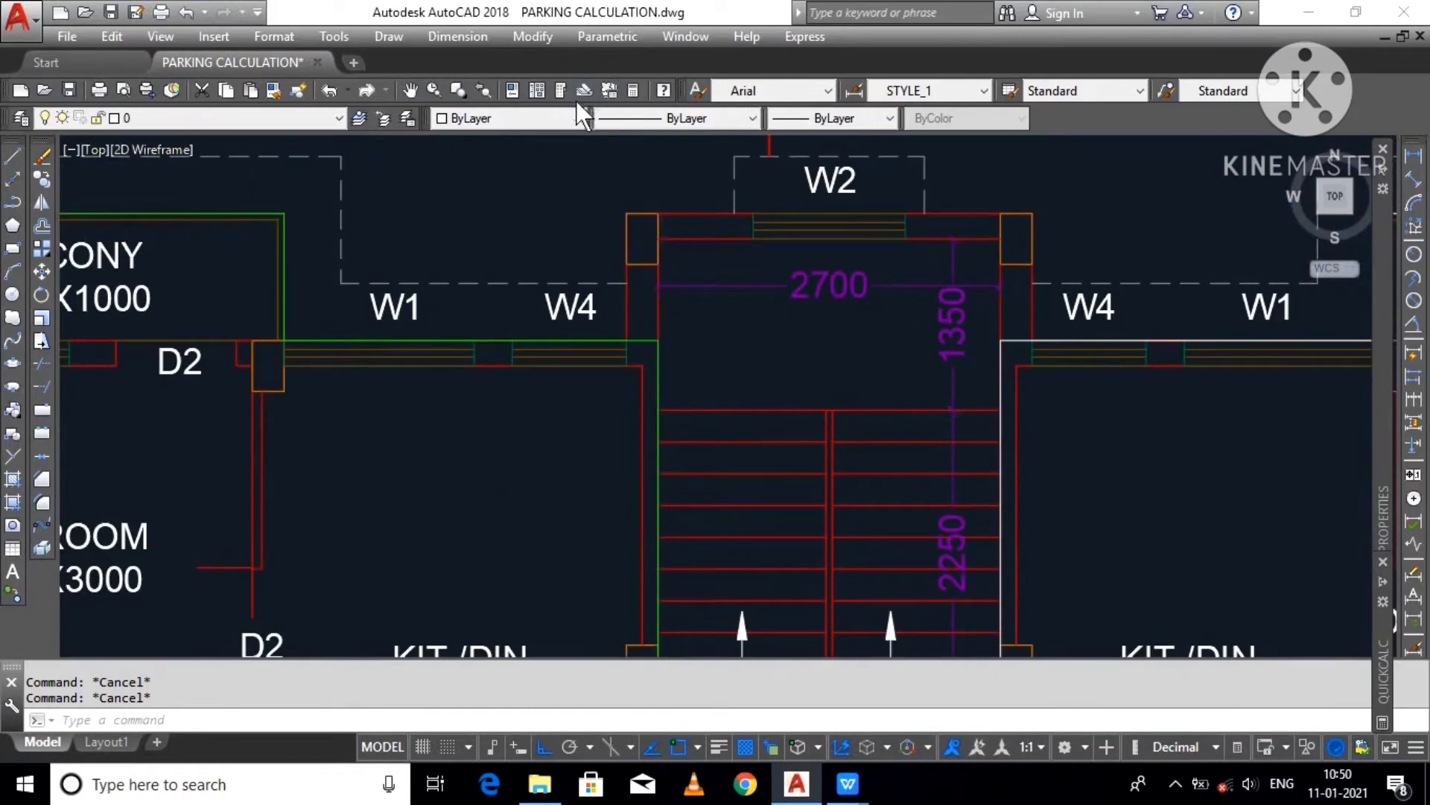
key("ctrl+4")
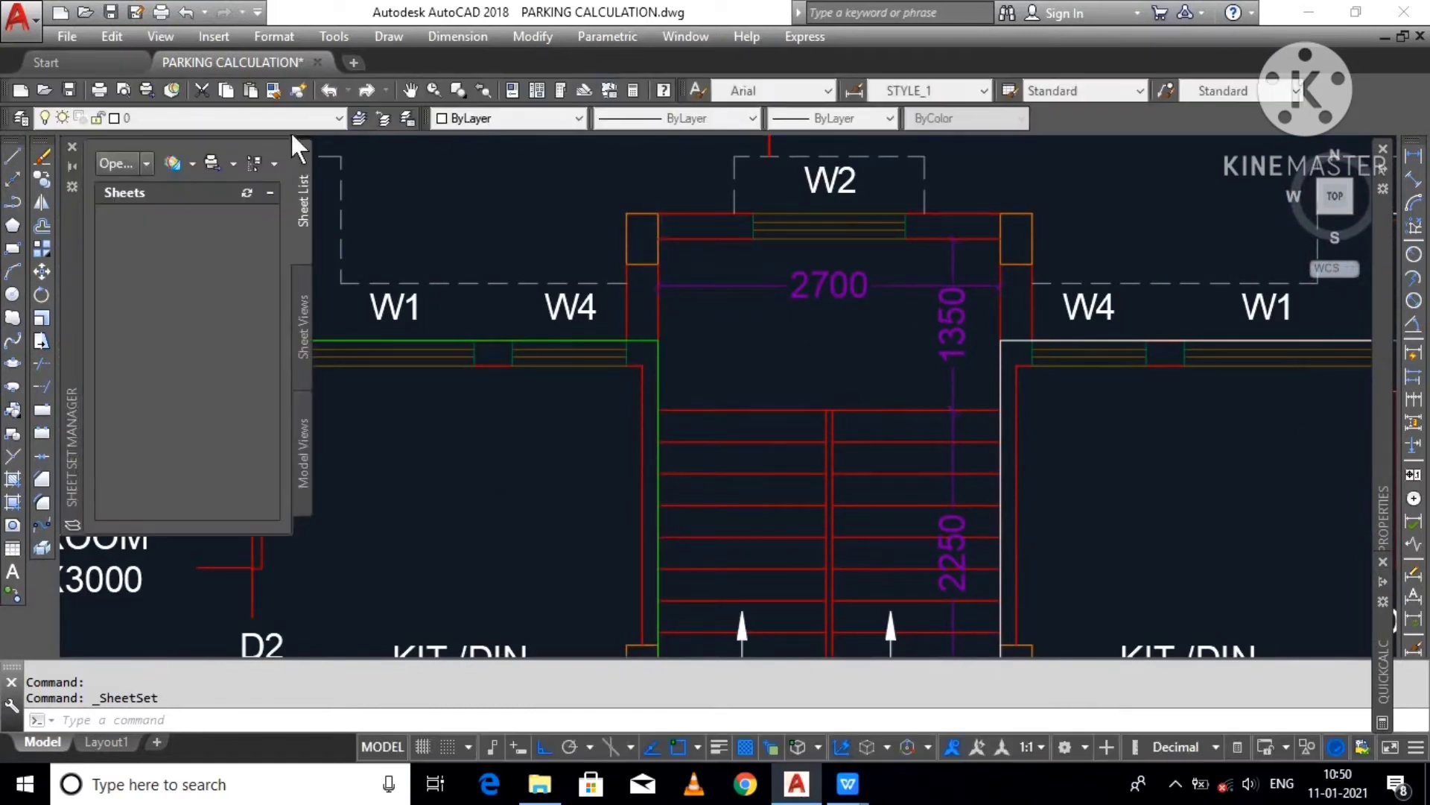
key("ctrl+4")
key("Escape")
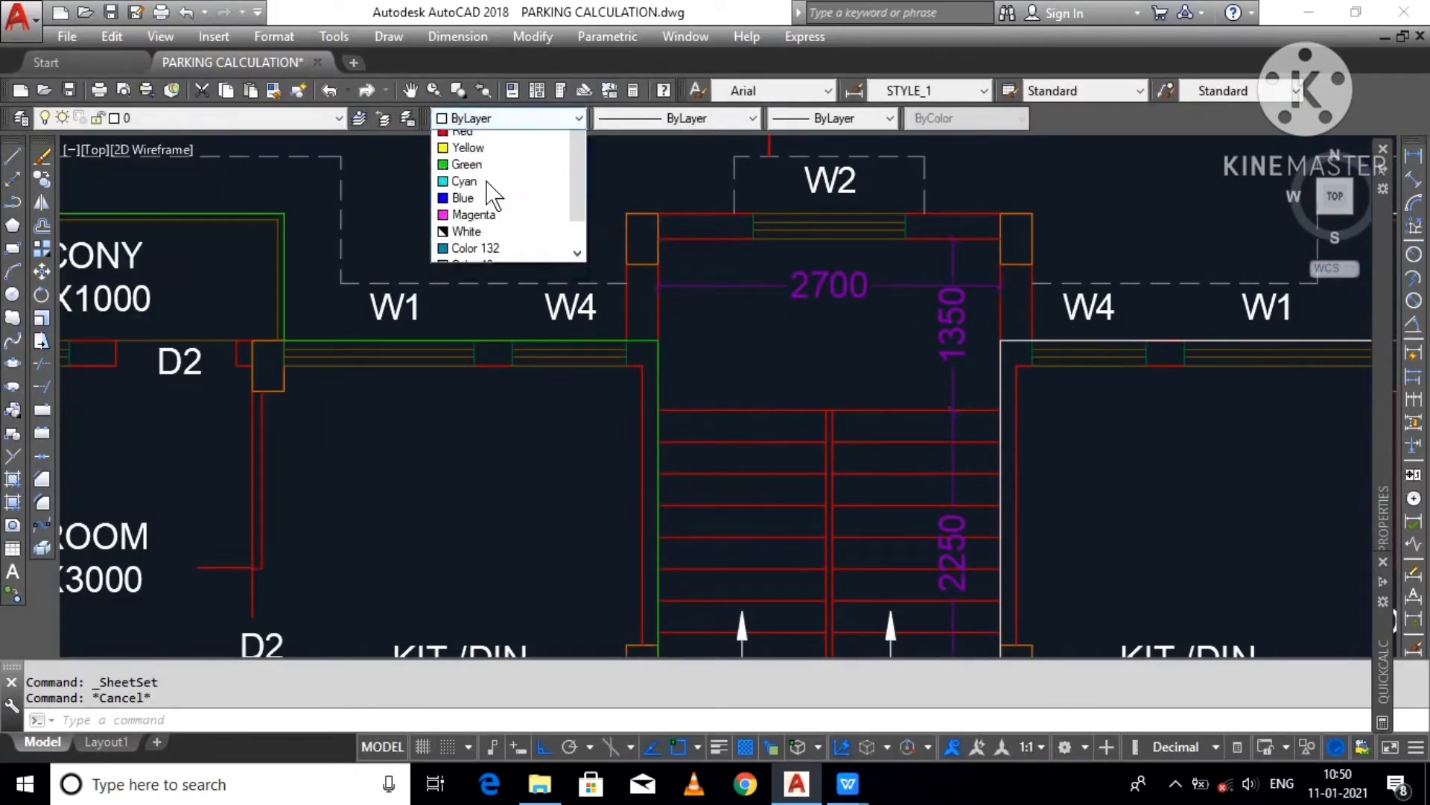
Step: Set the current colour to Blue and copy the blue staircase outline from below the sheet onto the typical floor plan's staircase, aligned to its outer corner
left_click(506, 118)
left_click(471, 240)
scroll(738, 253, "down", 3)
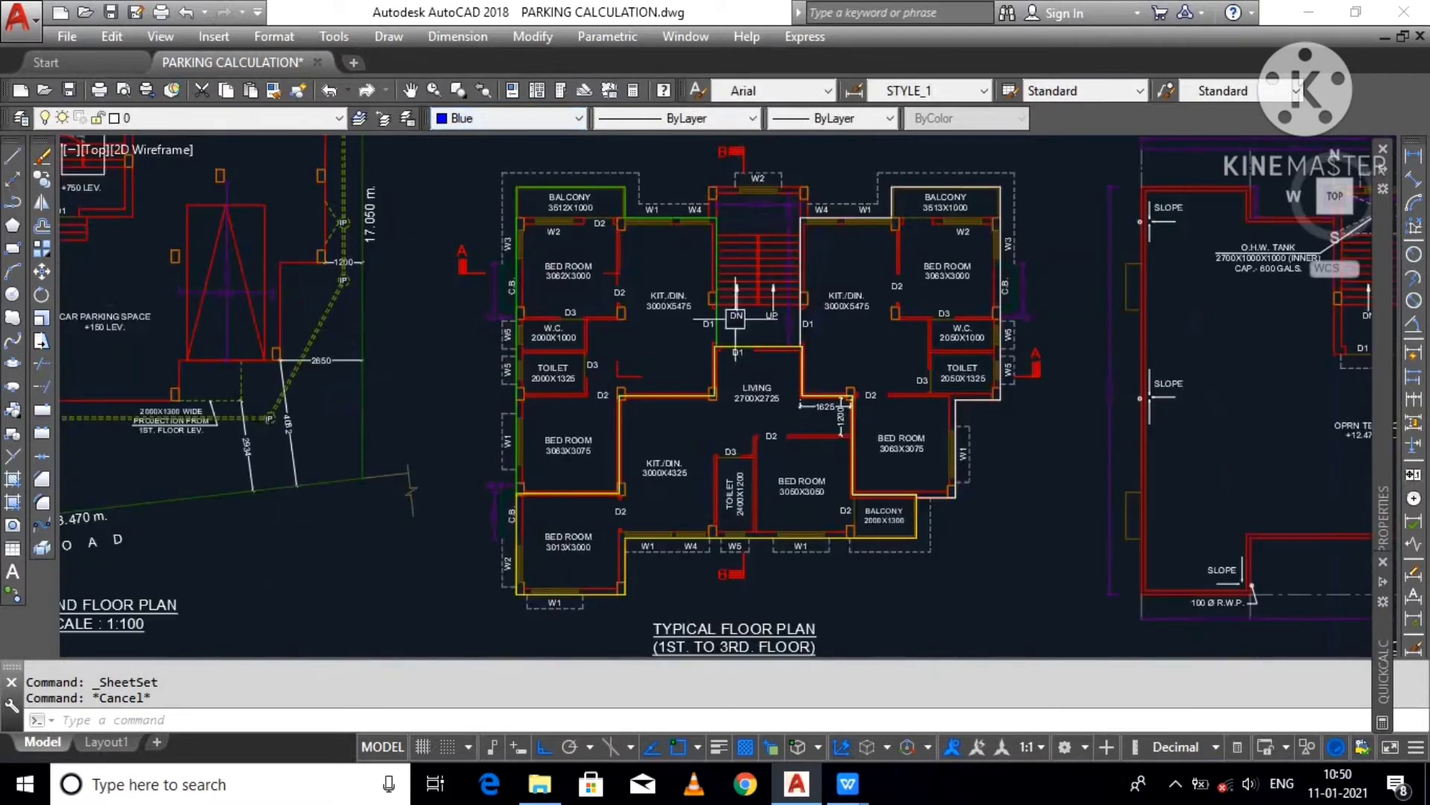
scroll(738, 447, "up", 3)
left_click(741, 560)
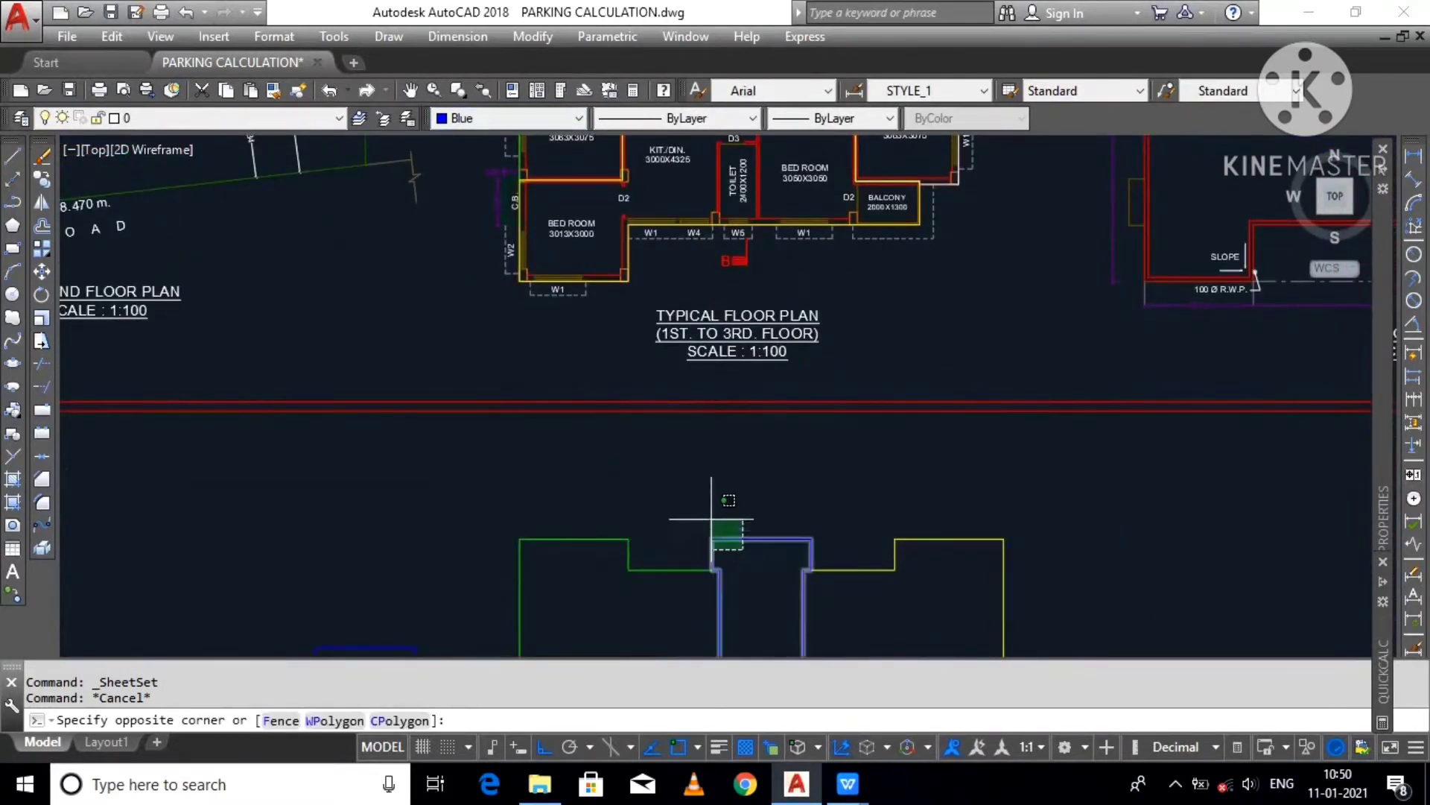
left_click(715, 484)
left_click(42, 178)
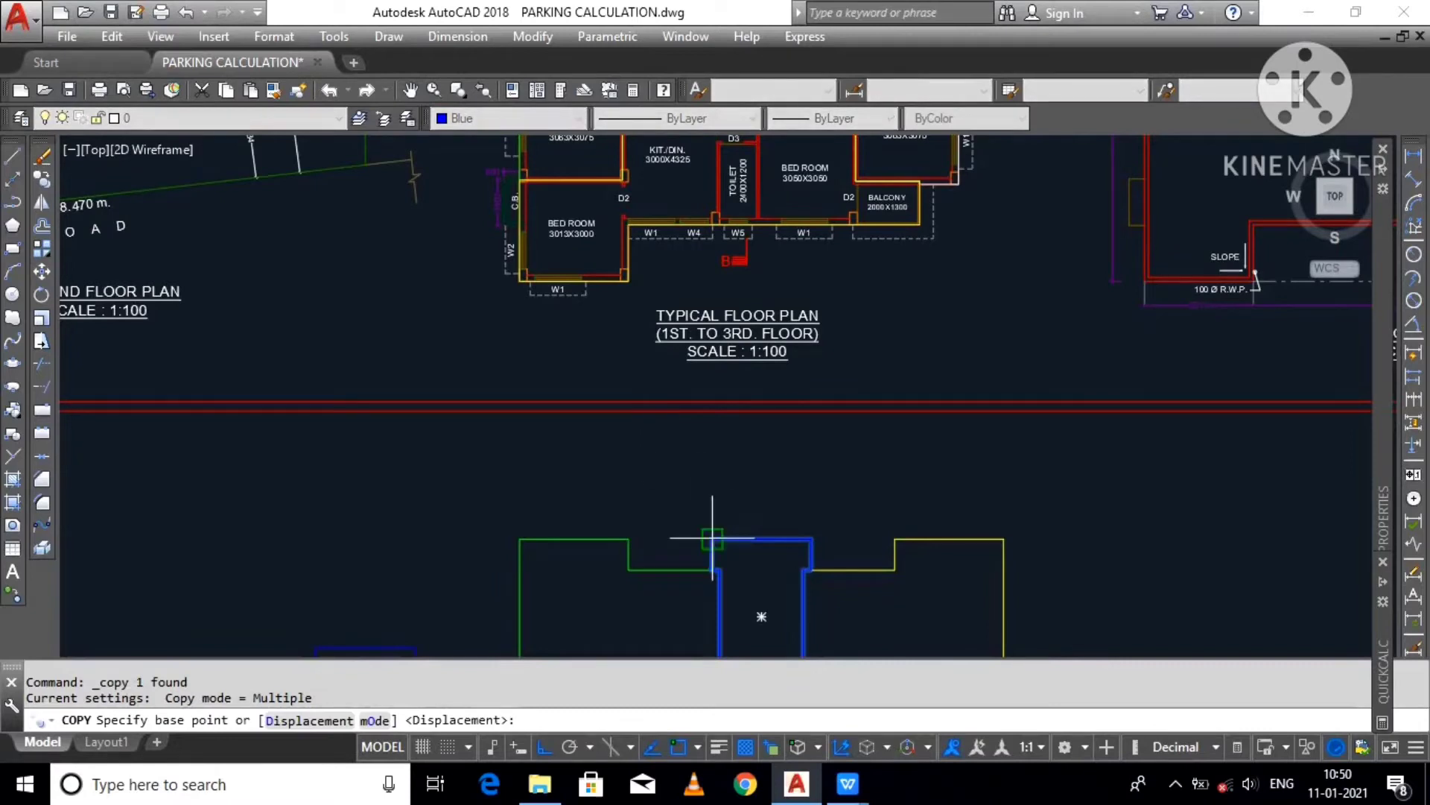
left_click(716, 568)
middle_click_drag(769, 206, 747, 451)
scroll(670, 238, "up", 6)
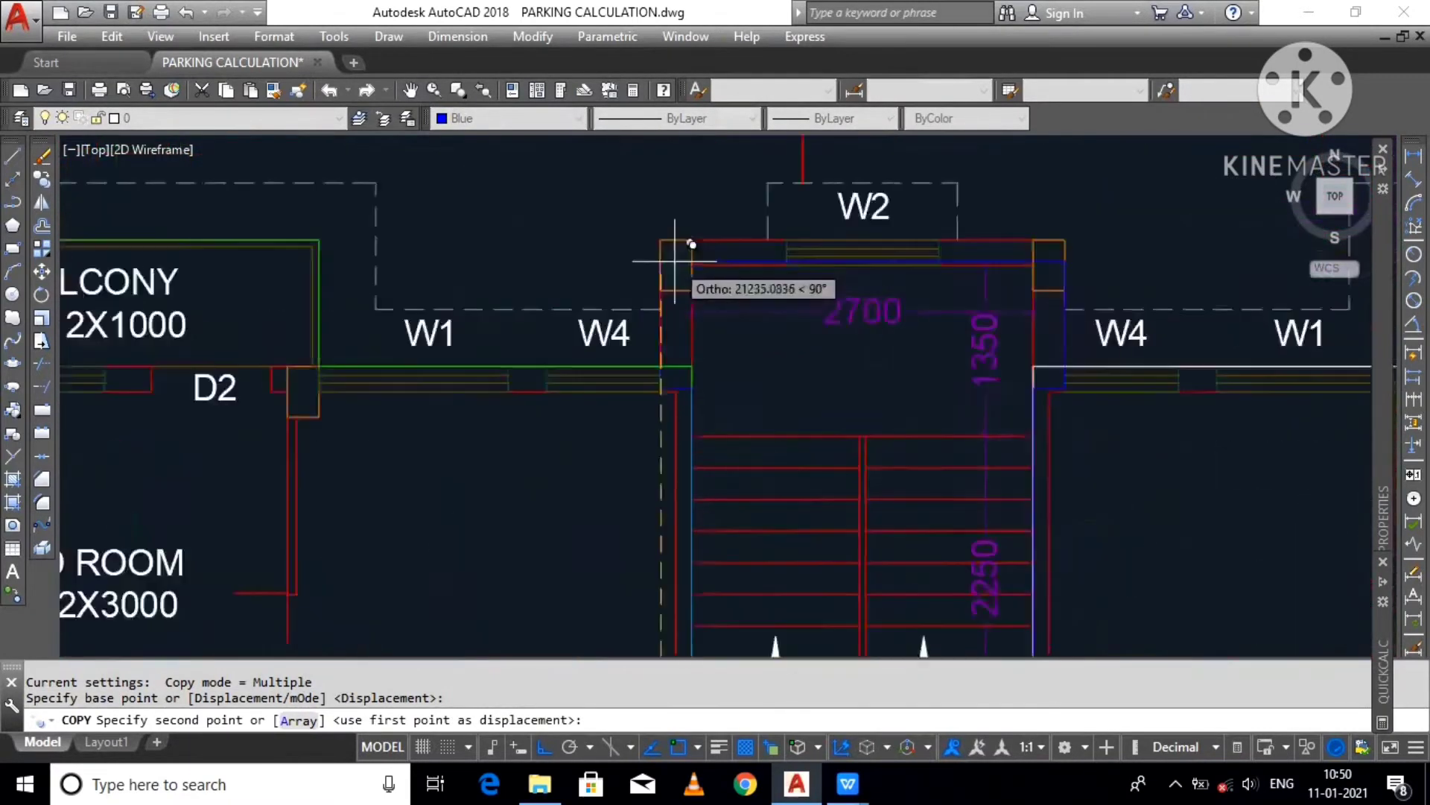
left_click(671, 227)
key("Escape")
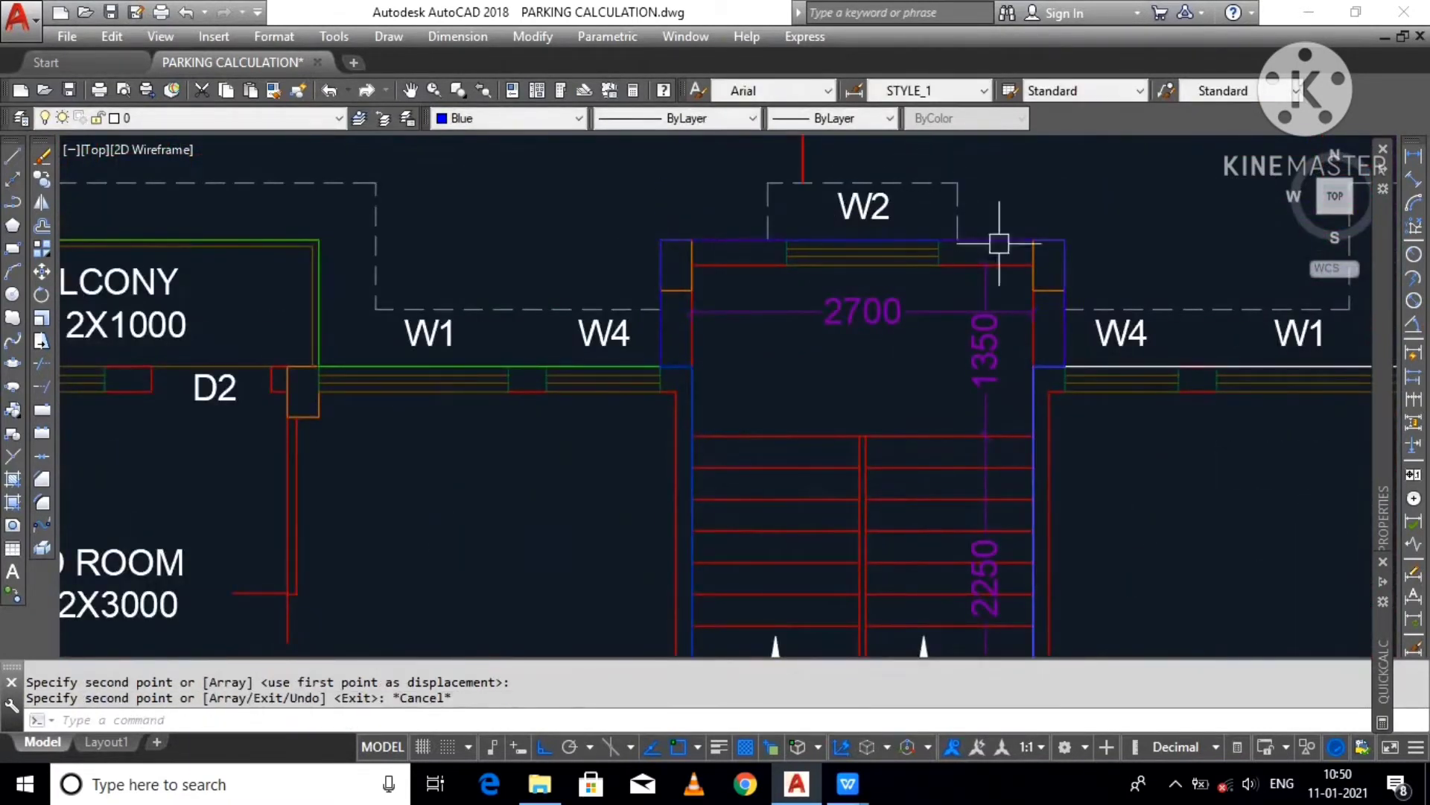
Step: Select the blue staircase outline and examine how it runs from the W2 wall down to the landing at the D1 doors
scroll(999, 243, "up", 3)
scroll(1095, 192, "down", 5)
left_click(1109, 206)
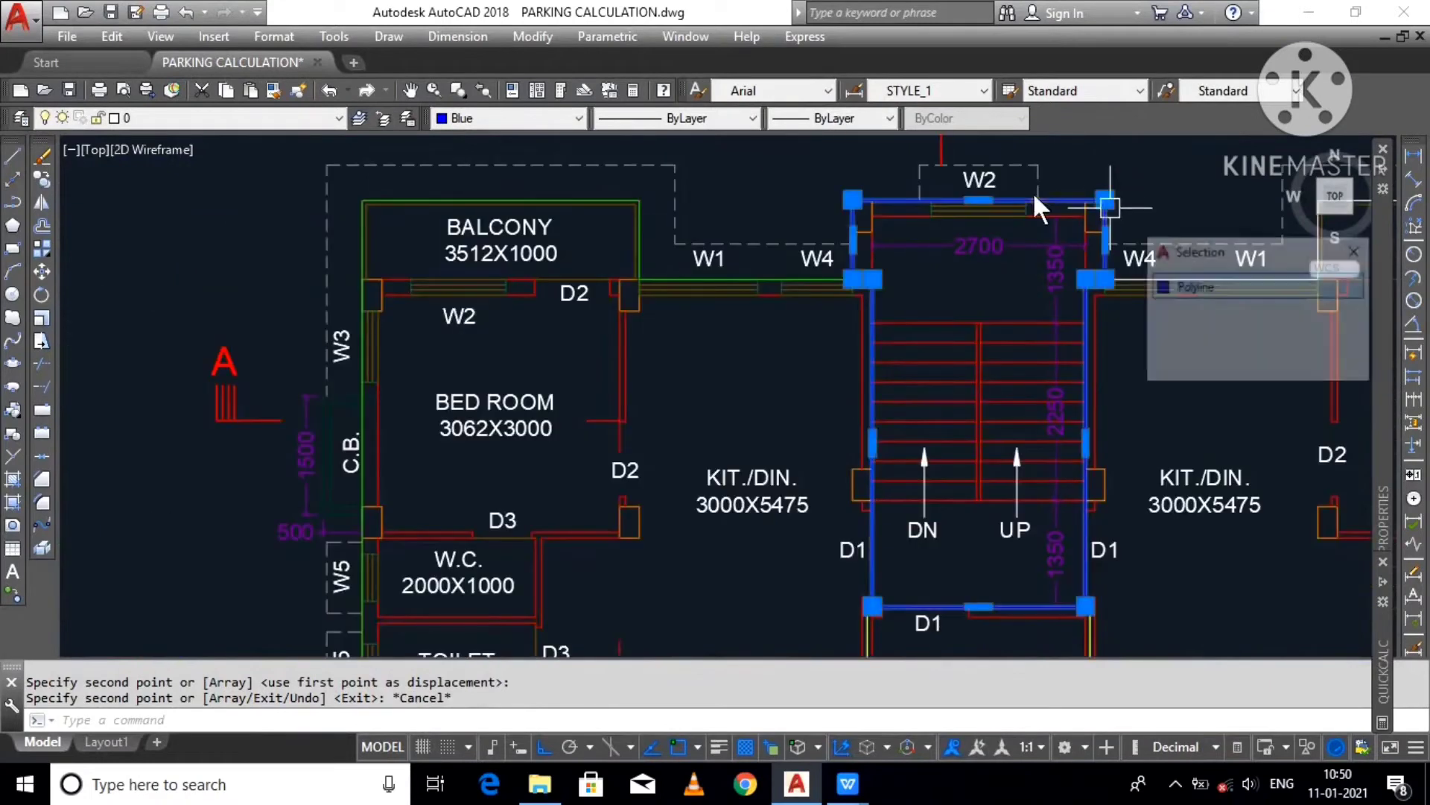
scroll(1039, 209, "up", 2)
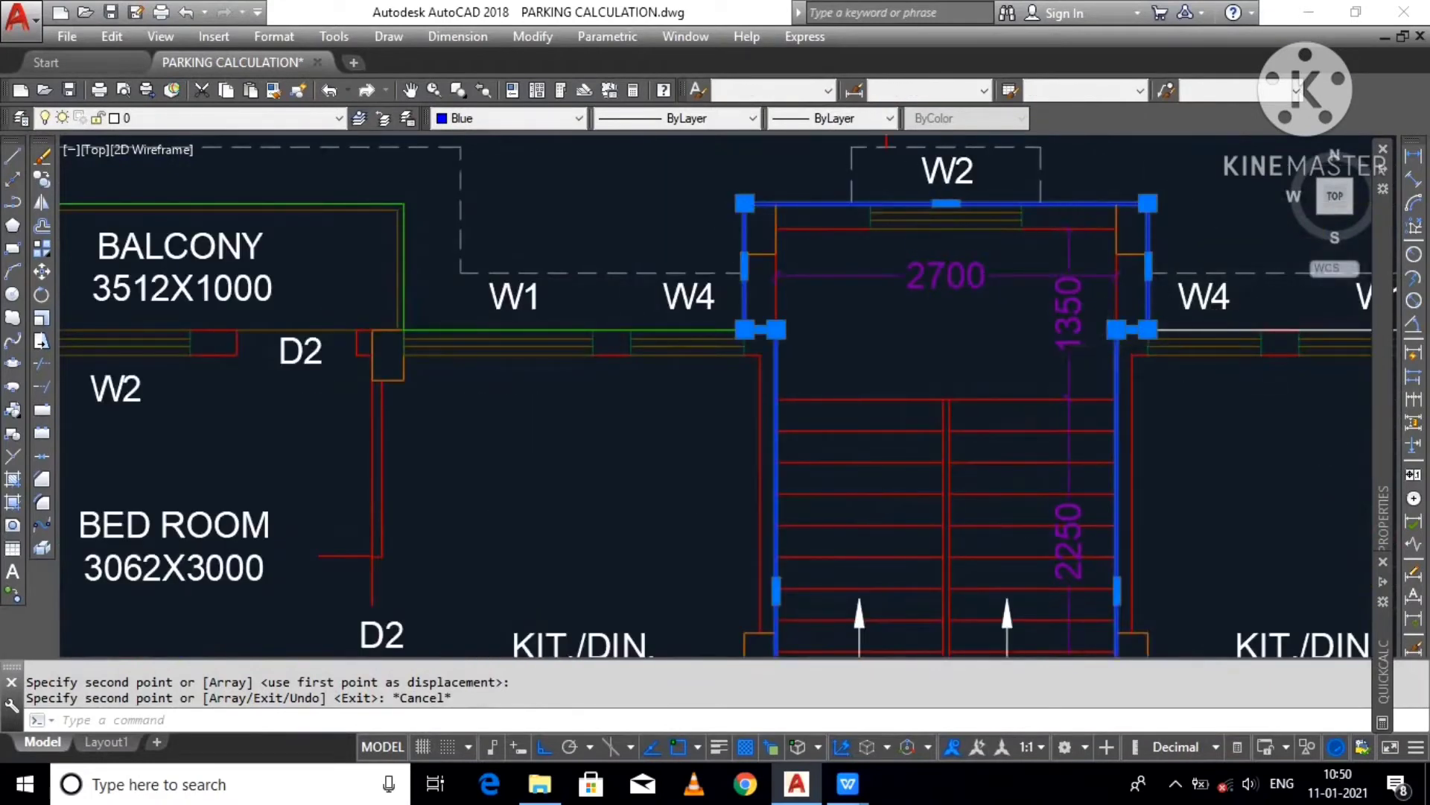
scroll(1110, 503, "down", 4)
scroll(1101, 531, "up", 4)
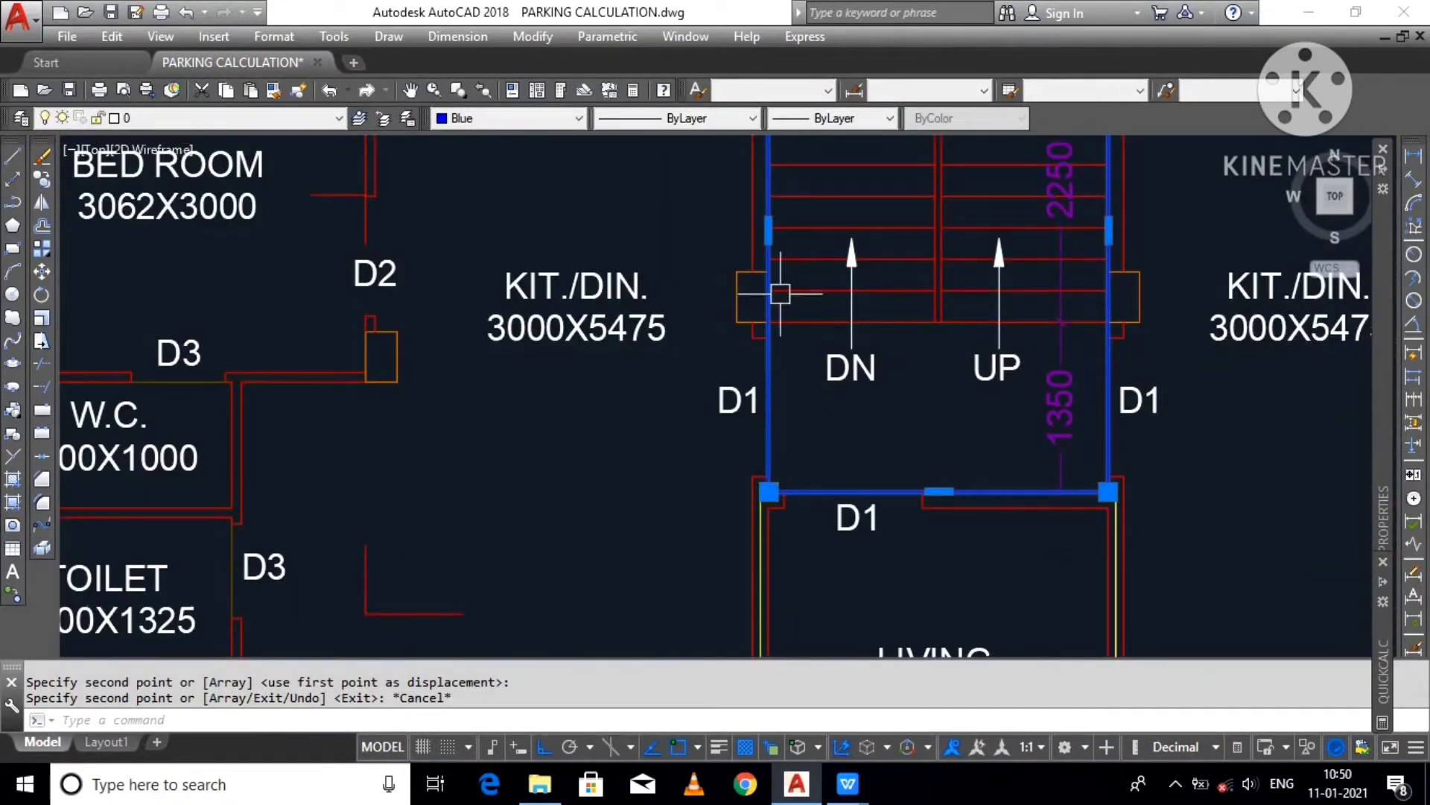
middle_click_drag(780, 293, 772, 533)
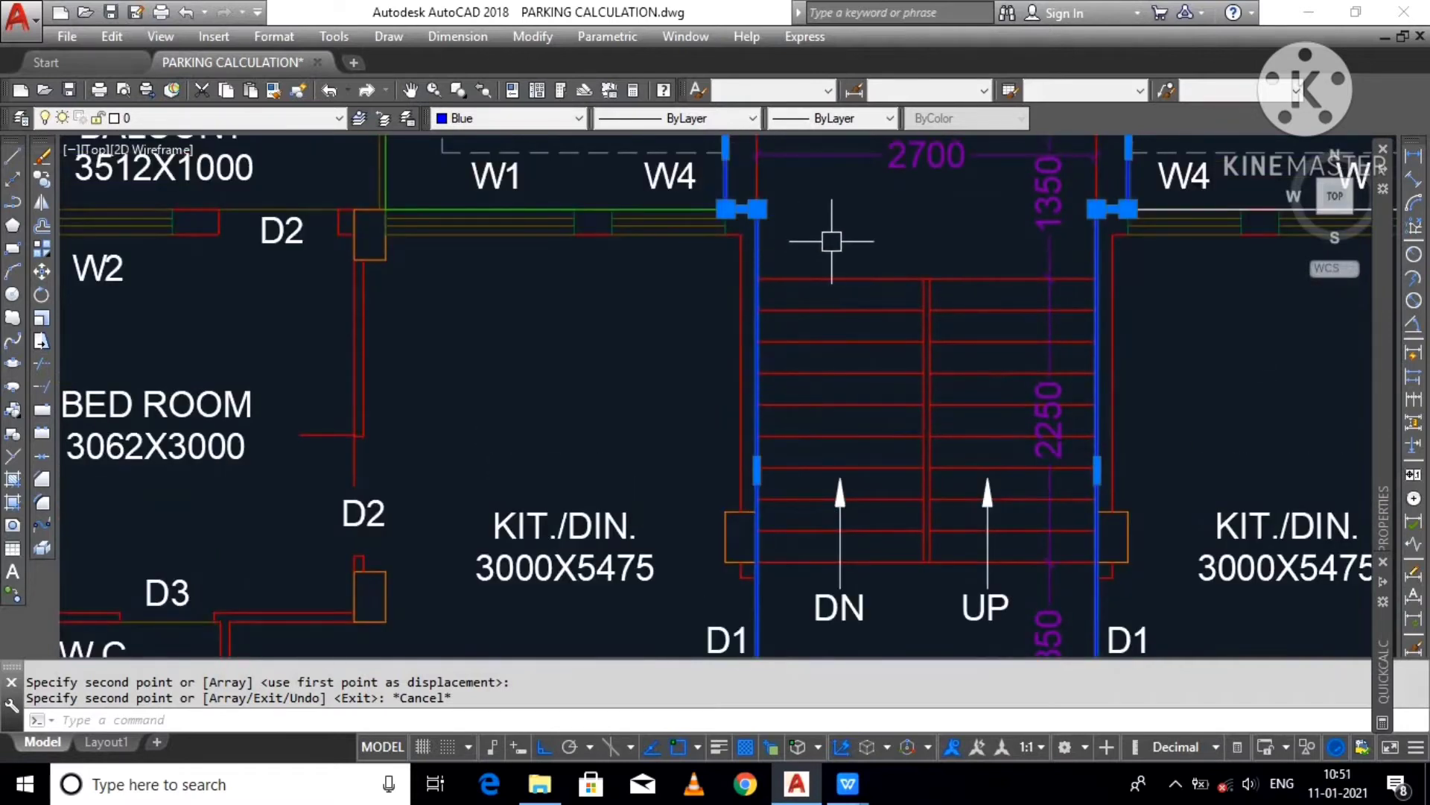
key("Escape")
scroll(841, 219, "down", 6)
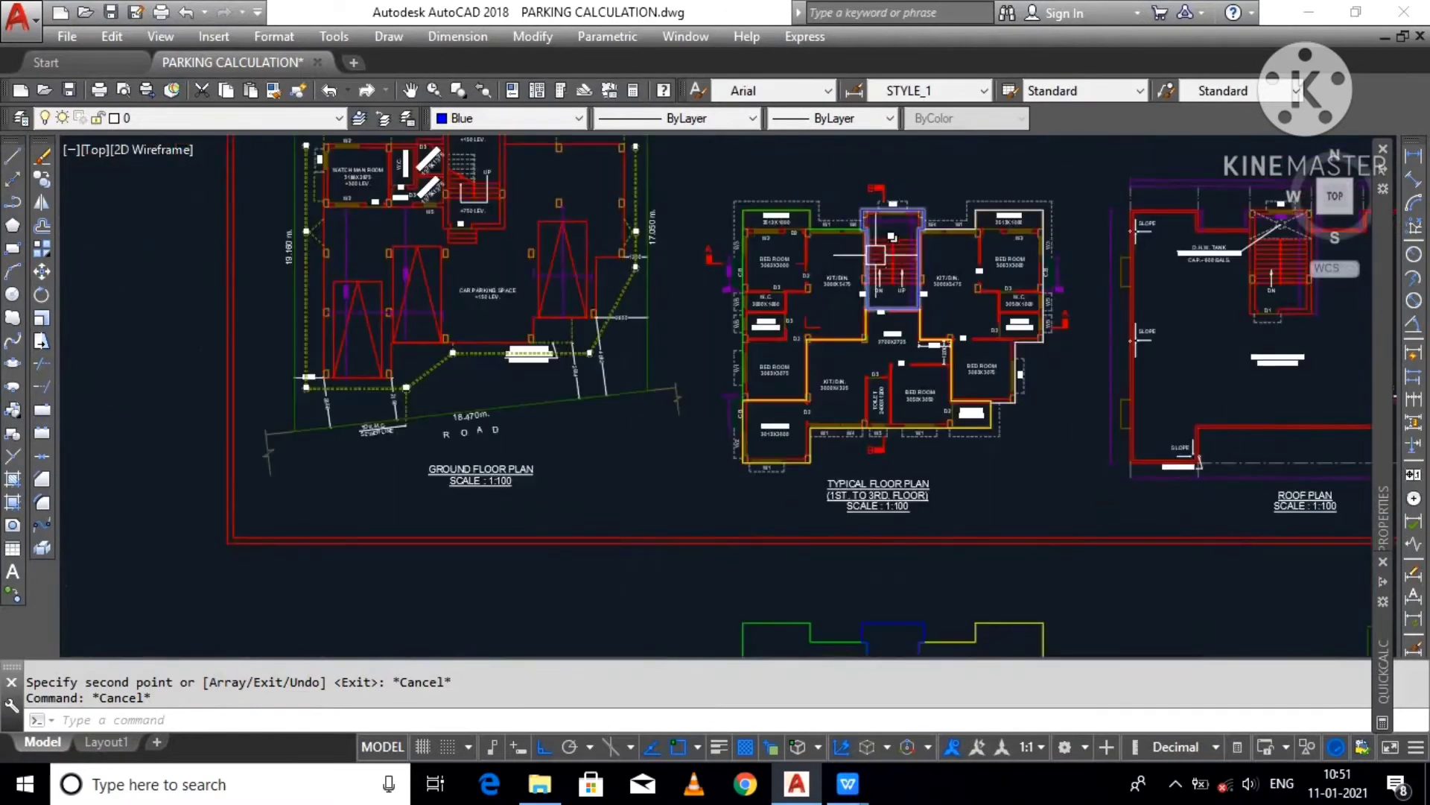
scroll(876, 254, "up", 2)
scroll(795, 205, "down", 2)
scroll(735, 329, "up", 1)
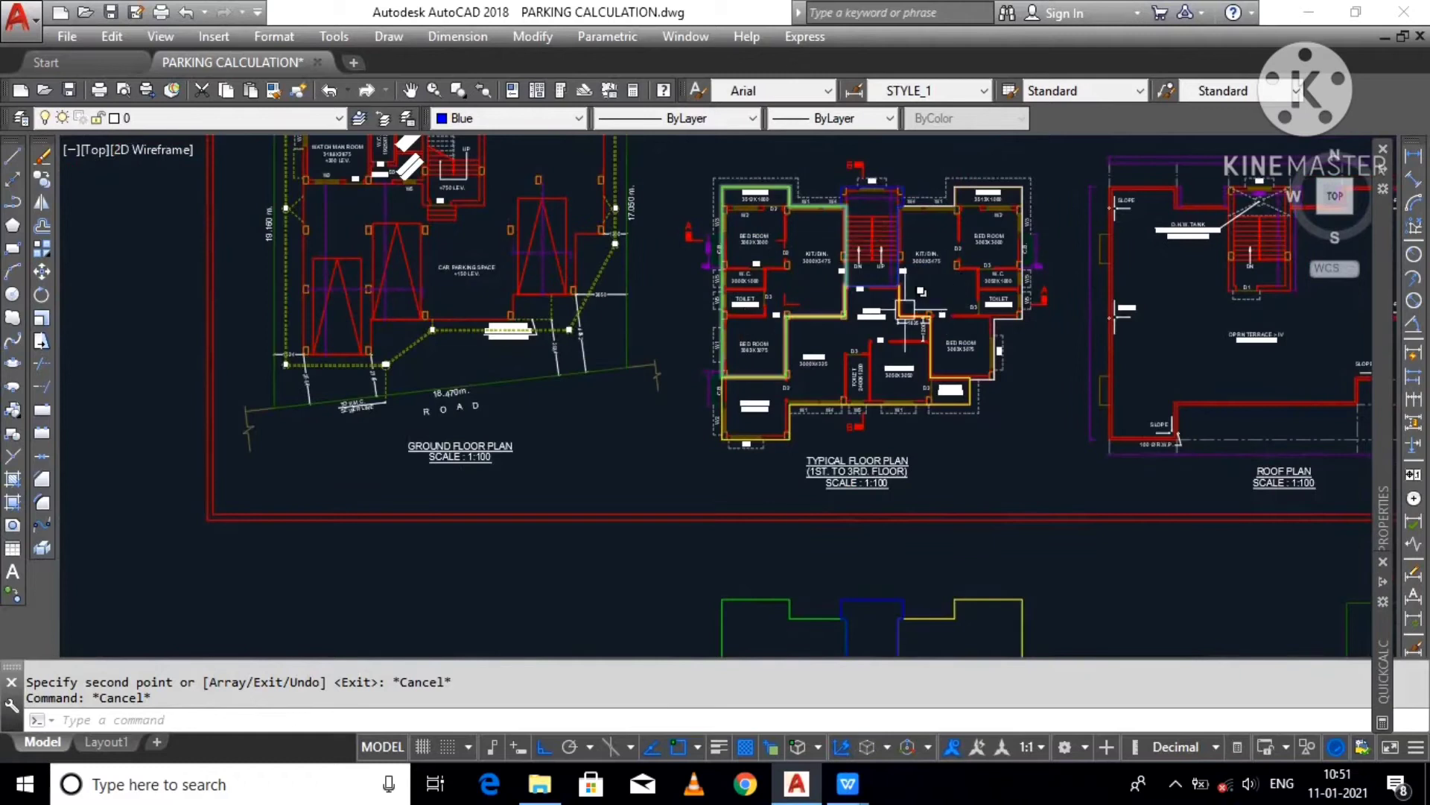
scroll(888, 386, "down", 1)
middle_click_drag(889, 331, 889, 385)
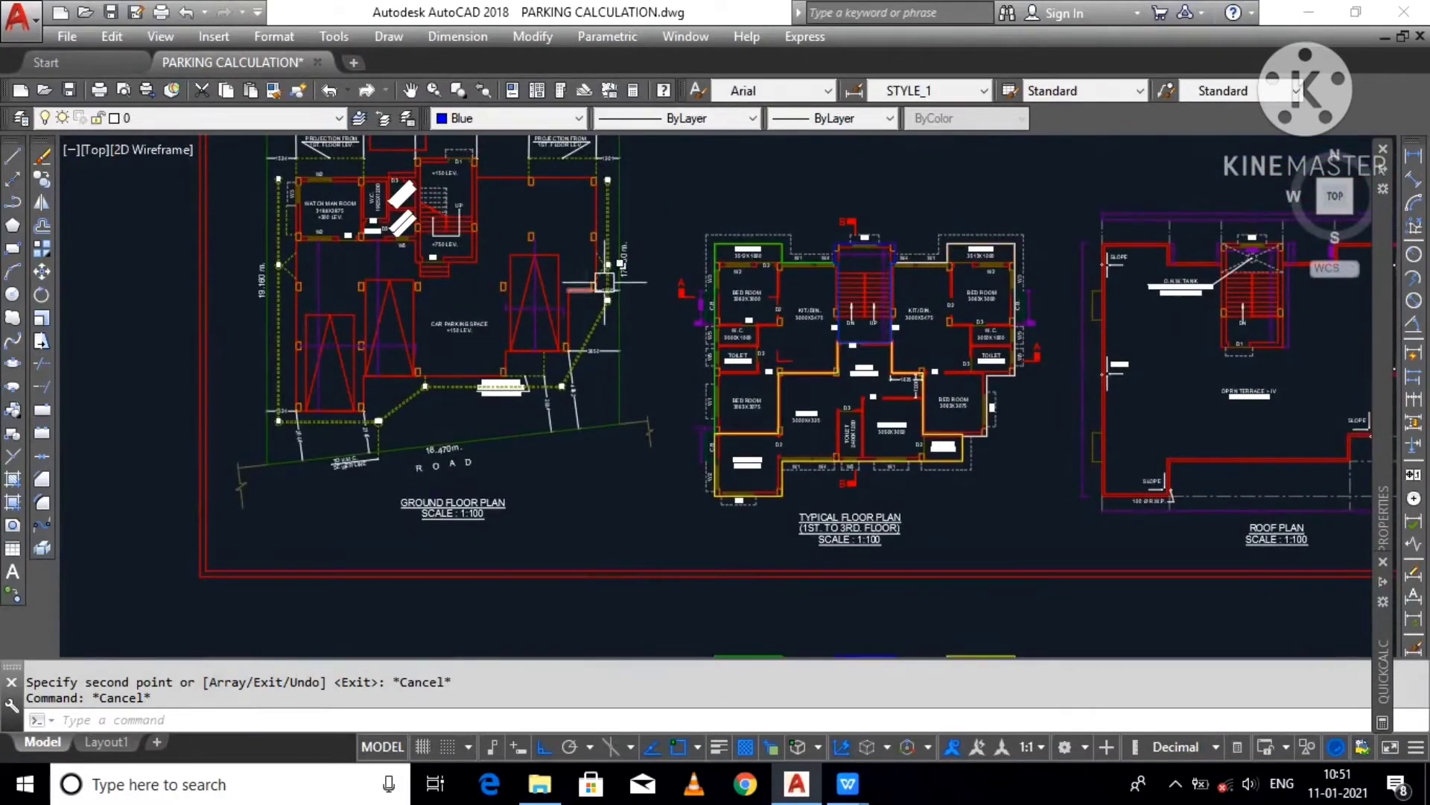
scroll(789, 276, "up", 1)
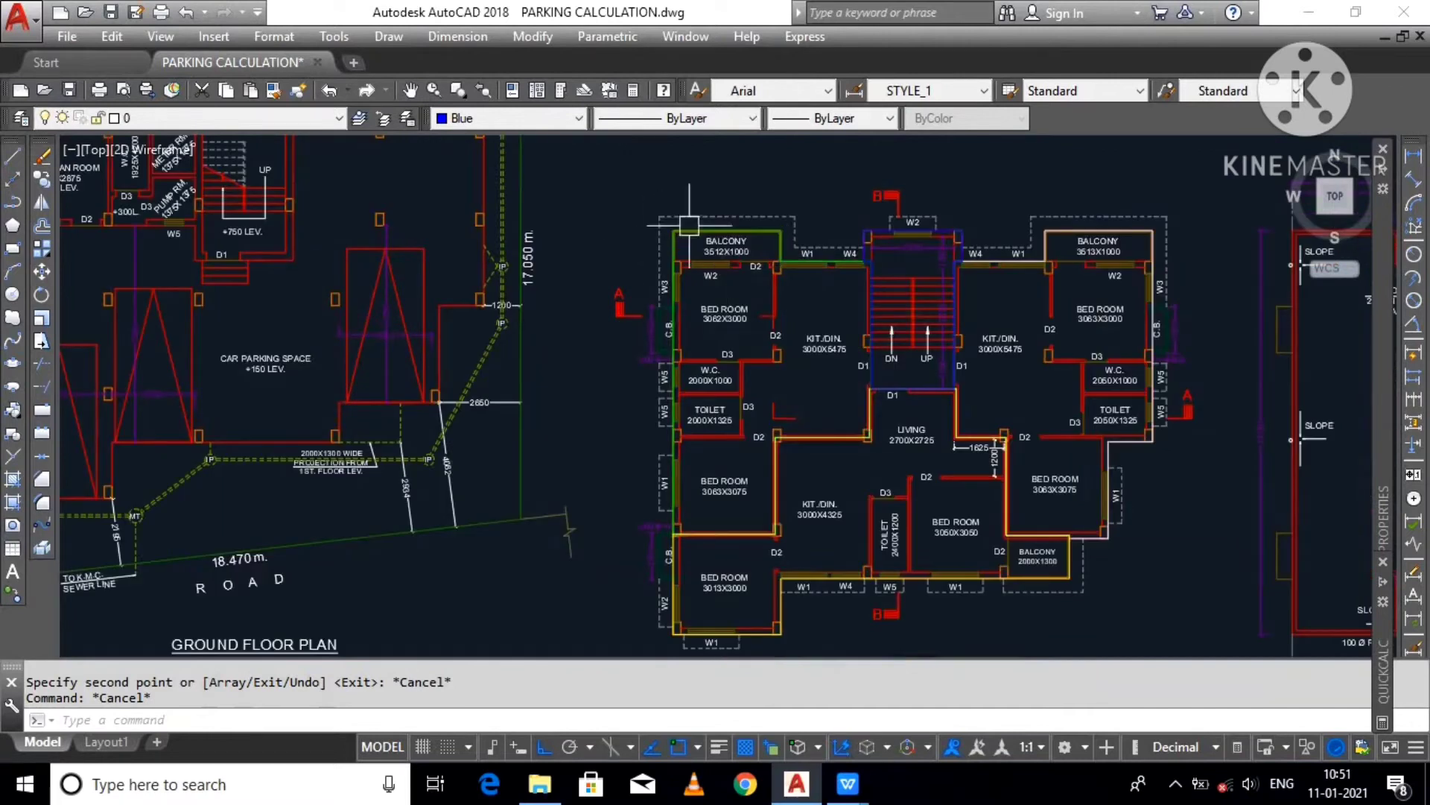
left_click(785, 249)
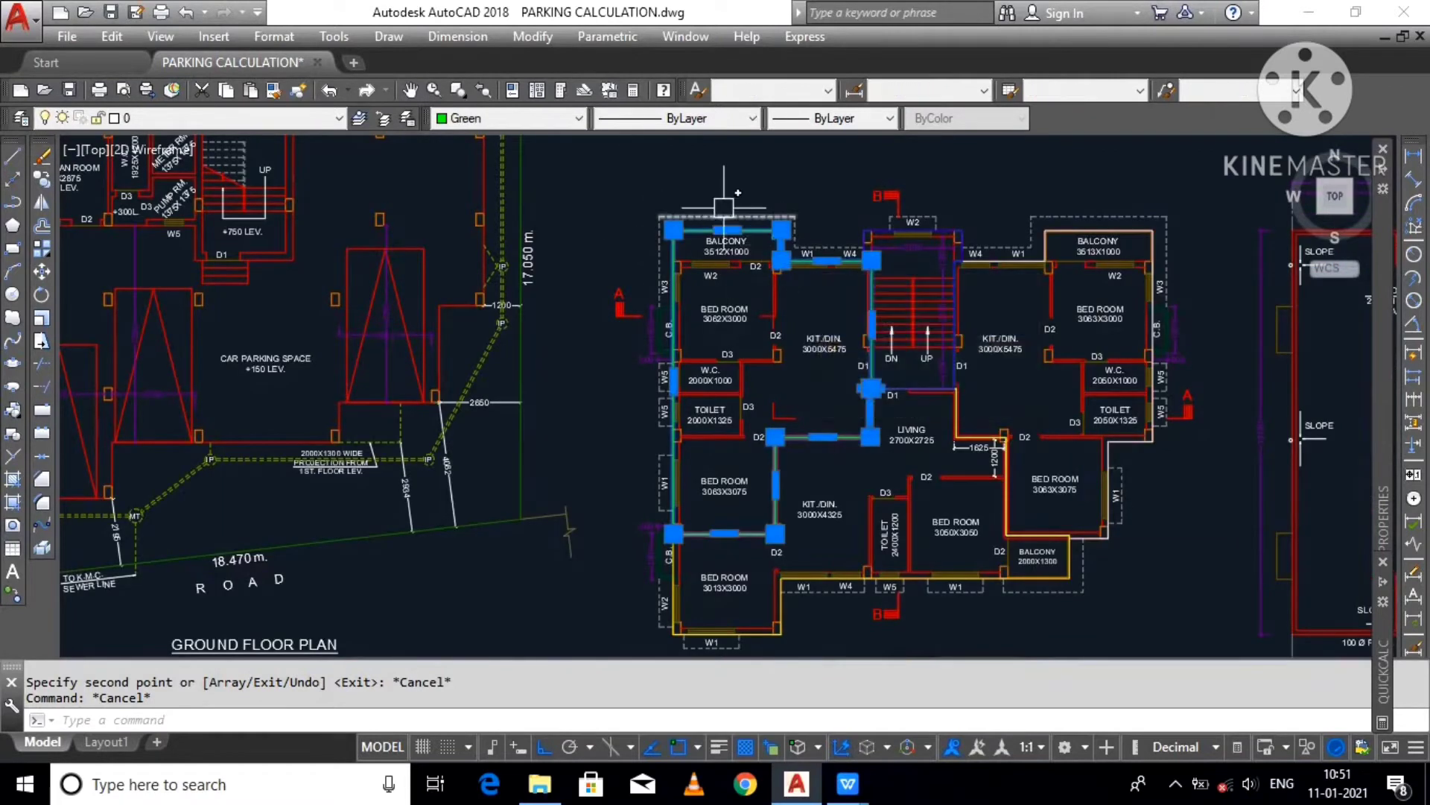
scroll(924, 231, "up", 1)
left_click(927, 231)
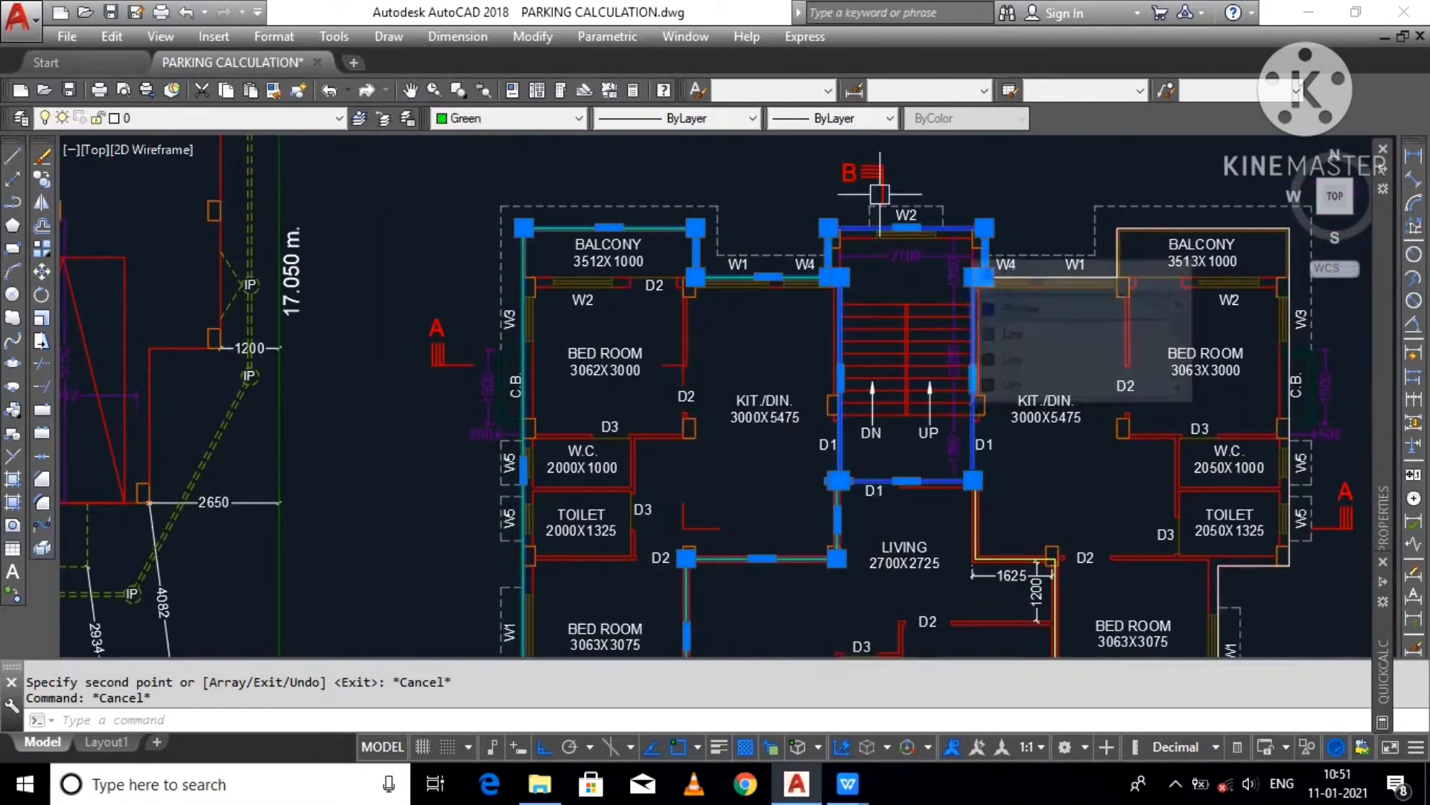
key("Escape")
left_click(1186, 228)
key("Escape")
Step: Delete the old group of flat and staircase outlines with their area labels below the sheet, under the typical floor plan
scroll(1044, 297, "down", 2)
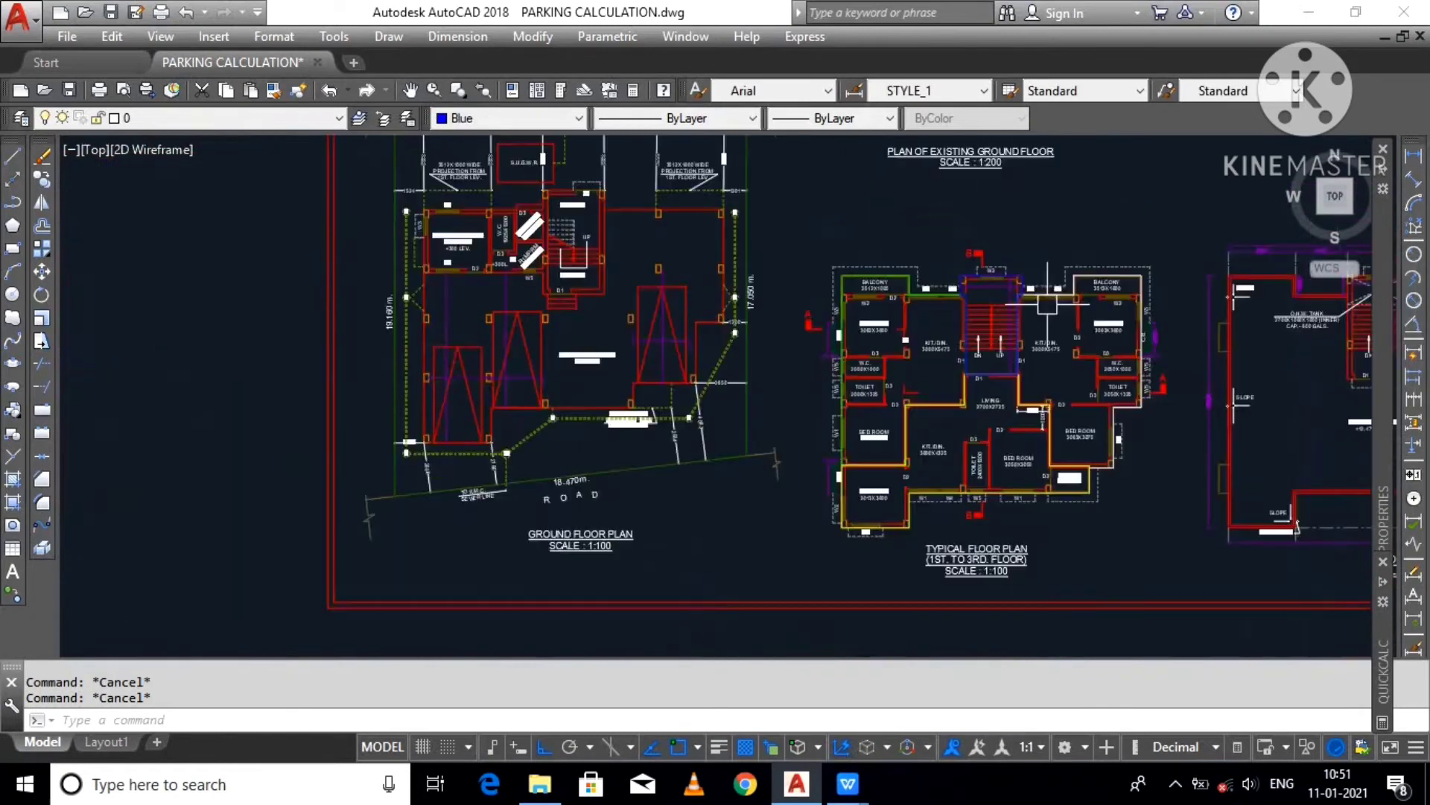
scroll(826, 177, "down", 1)
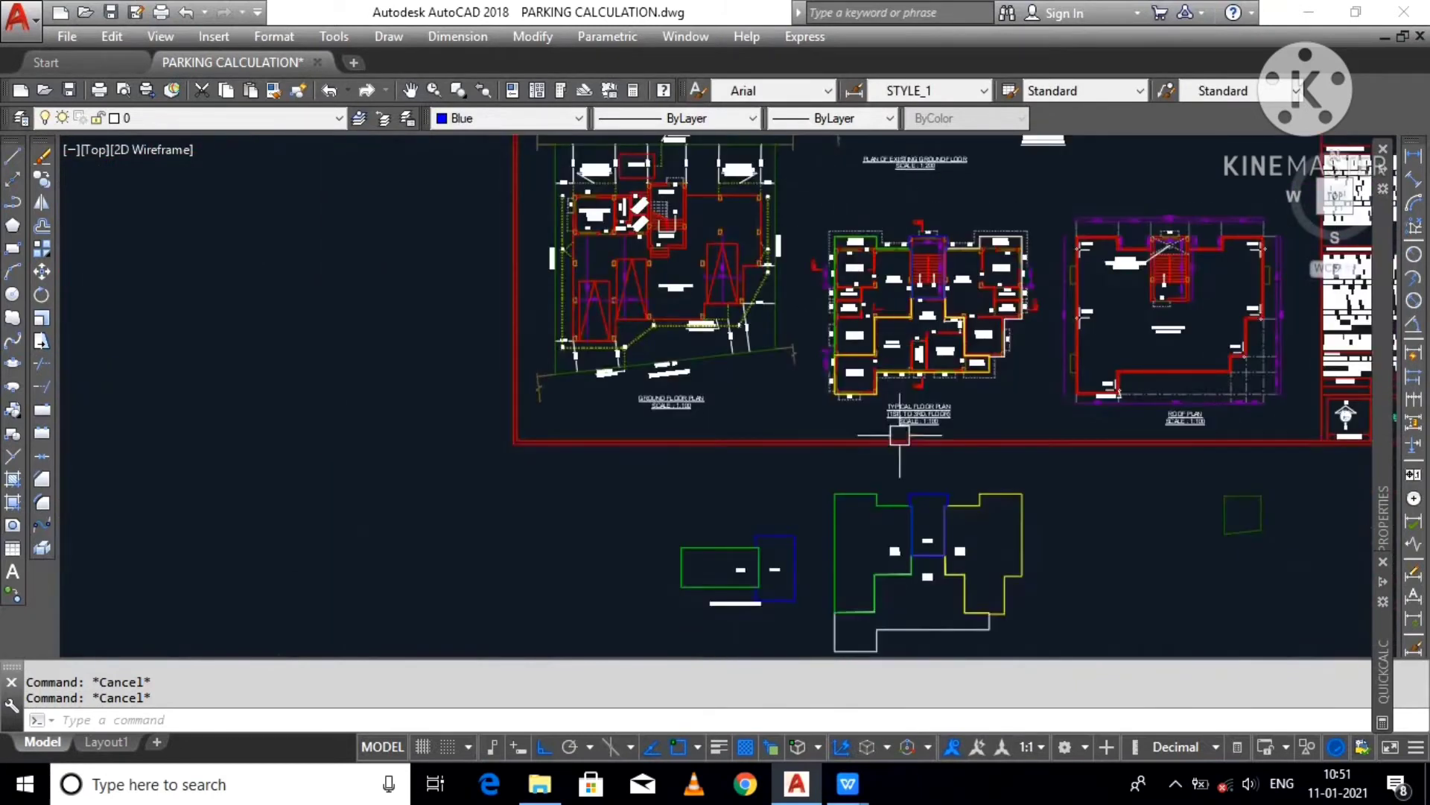
middle_click_drag(864, 428, 774, 248)
left_click(731, 264)
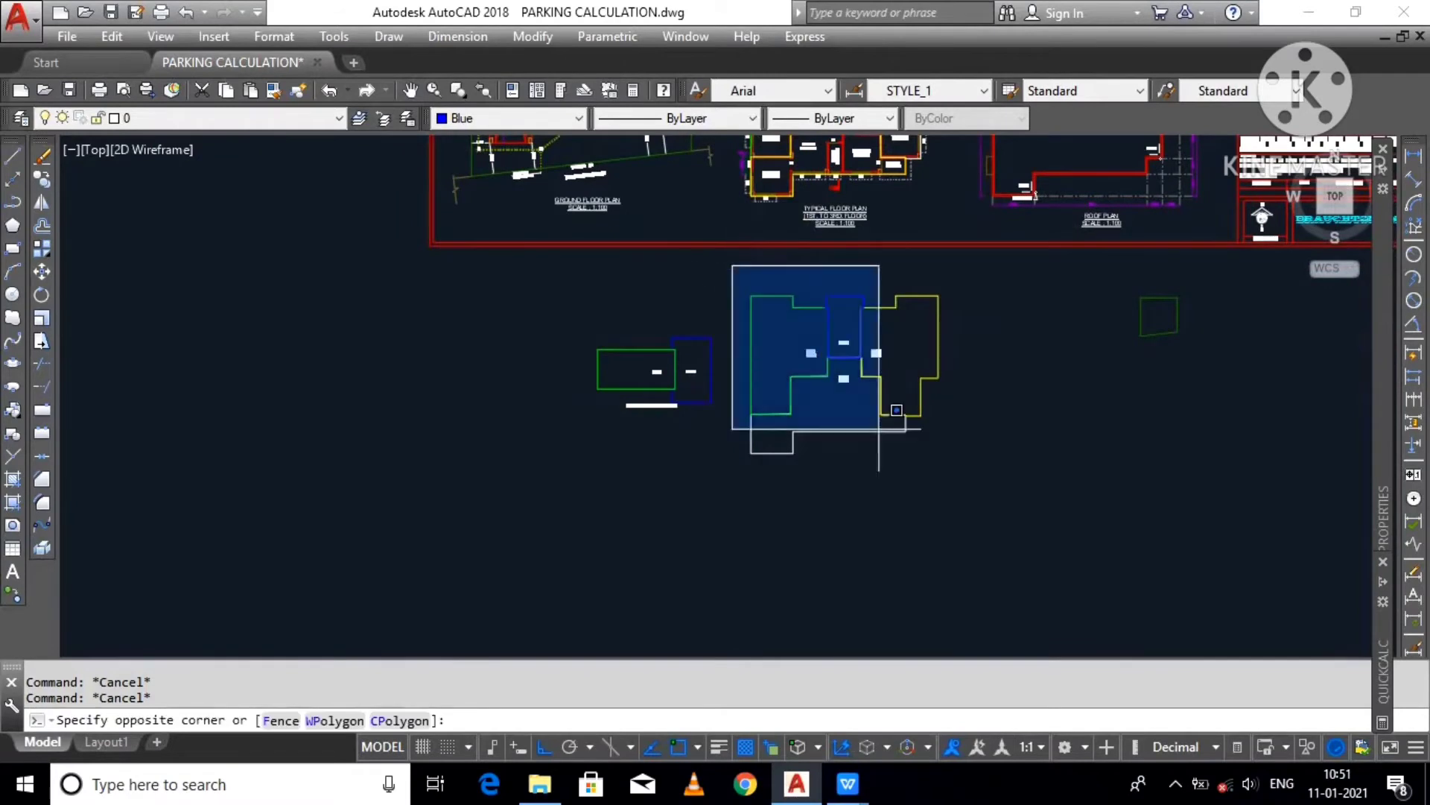
left_click(990, 491)
key("Delete")
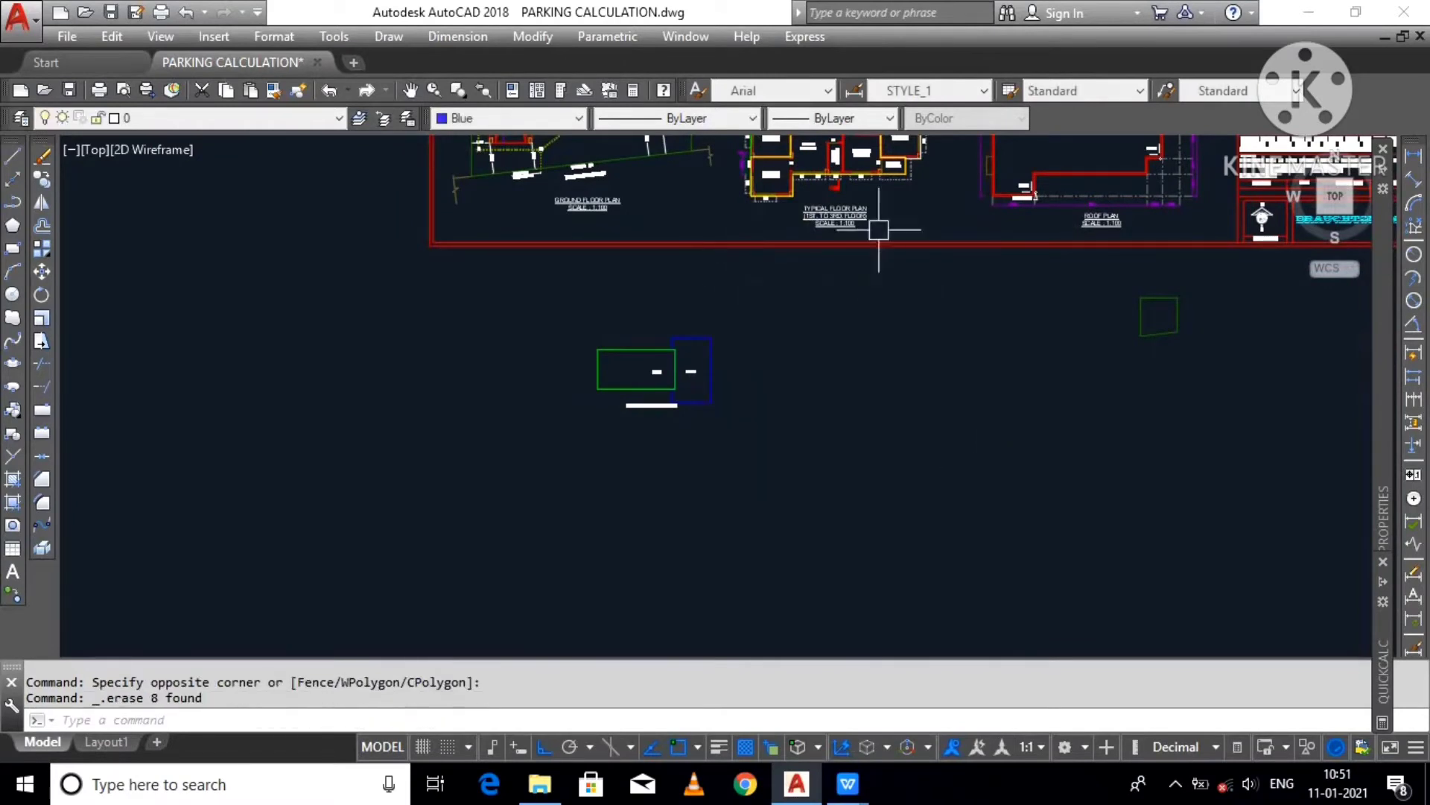
Step: Copy the three flat outlines and the staircase outline from the typical floor plan straight down to the empty space below the sheet
scroll(879, 238, "up", 5)
left_click(884, 290)
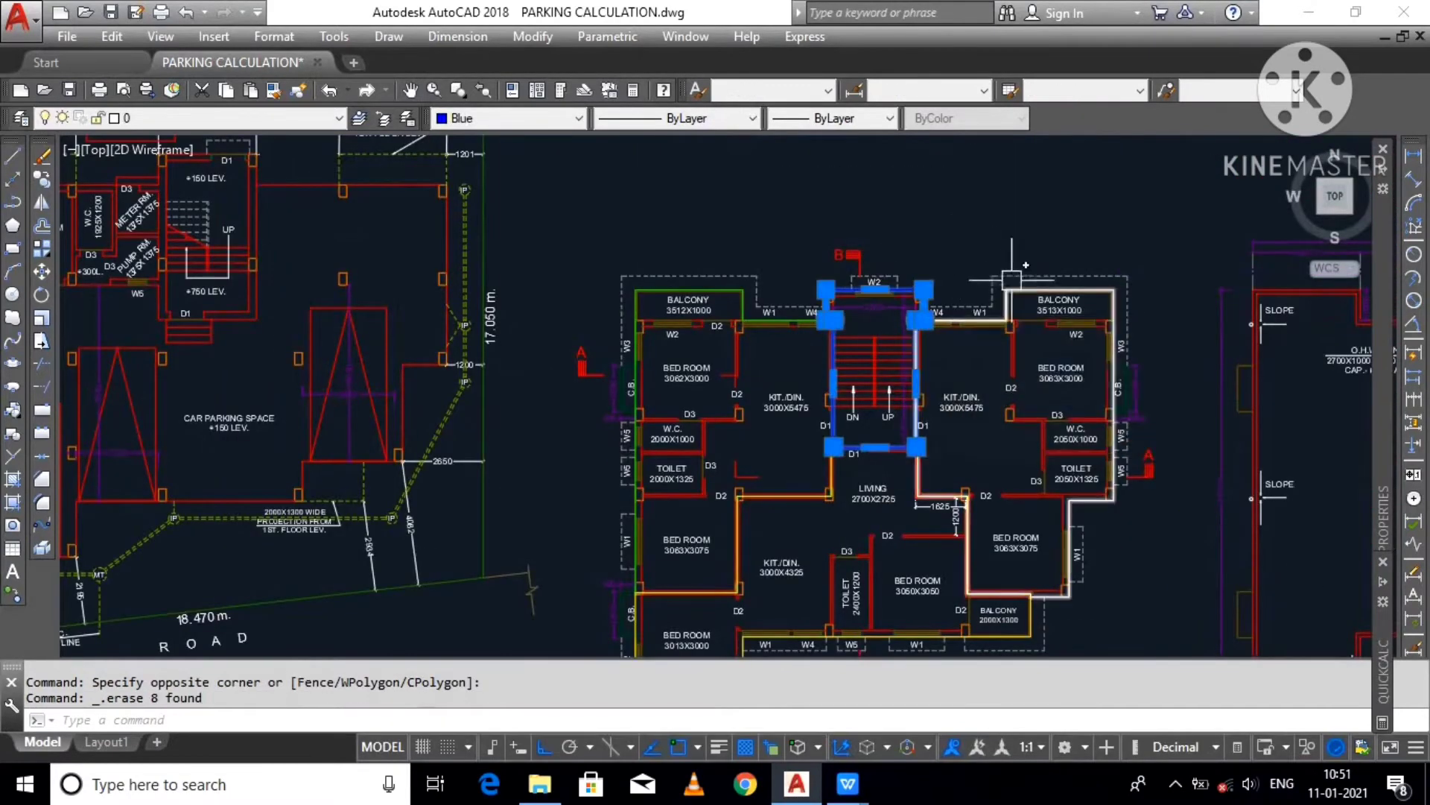
left_click(1031, 291)
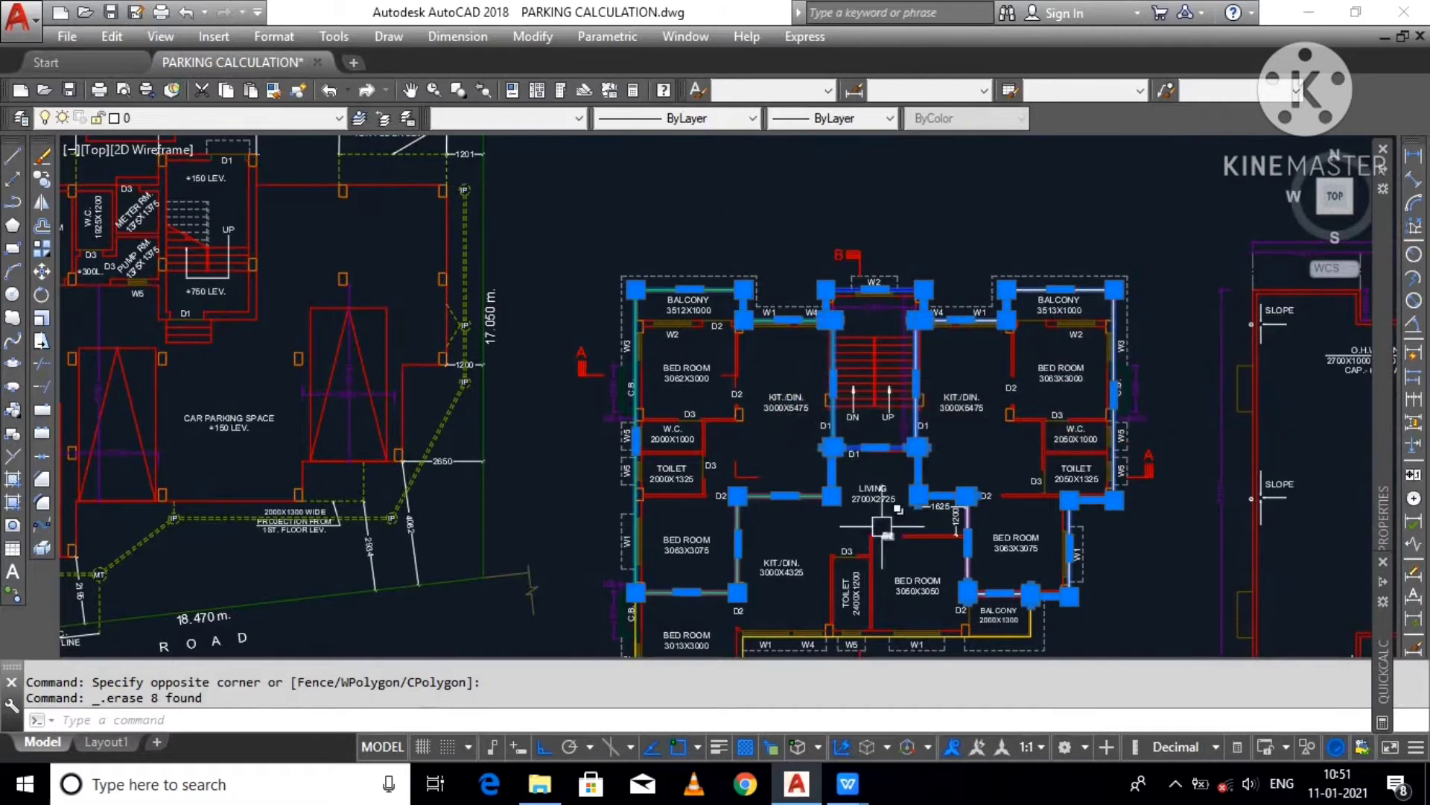
middle_click_drag(887, 641, 877, 471)
left_click(877, 470)
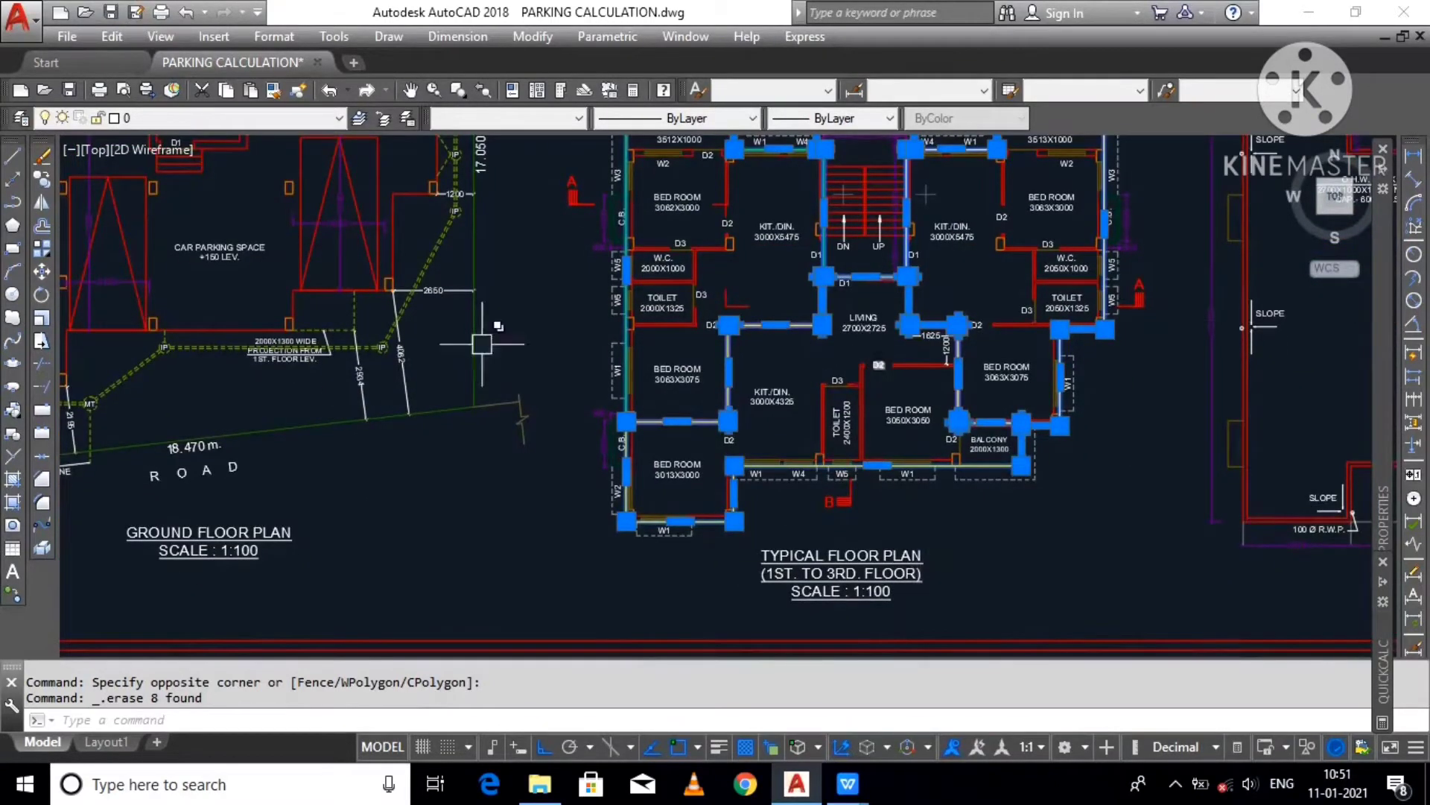
left_click(43, 180)
left_click(548, 153)
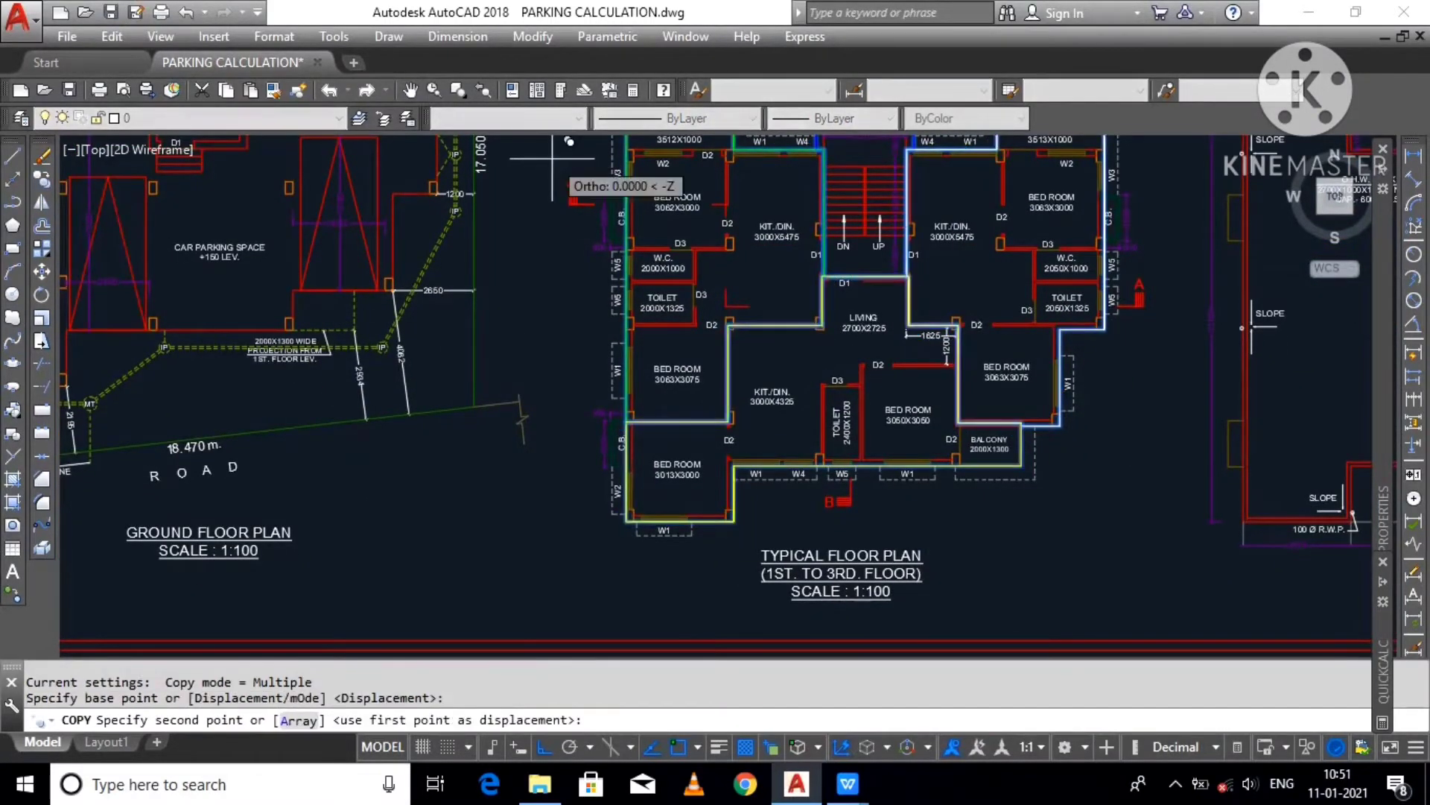
scroll(588, 335, "down", 5)
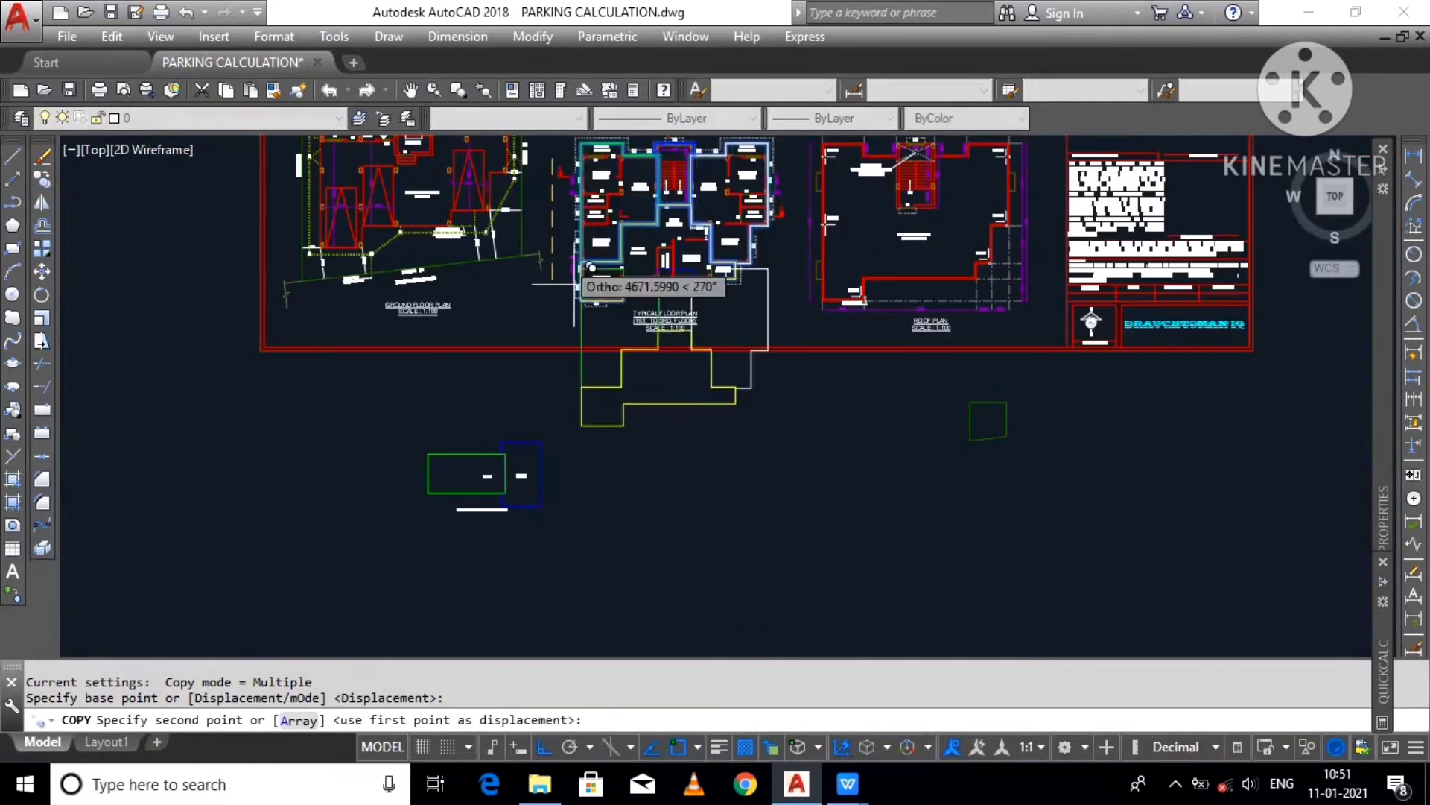
left_click(615, 402)
key("Escape")
key("Escape")
Step: Copy the BED ROOM 3050X3050 label from the typical floor plan into each of the four copied outlines, with Ortho off
scroll(659, 251, "up", 2)
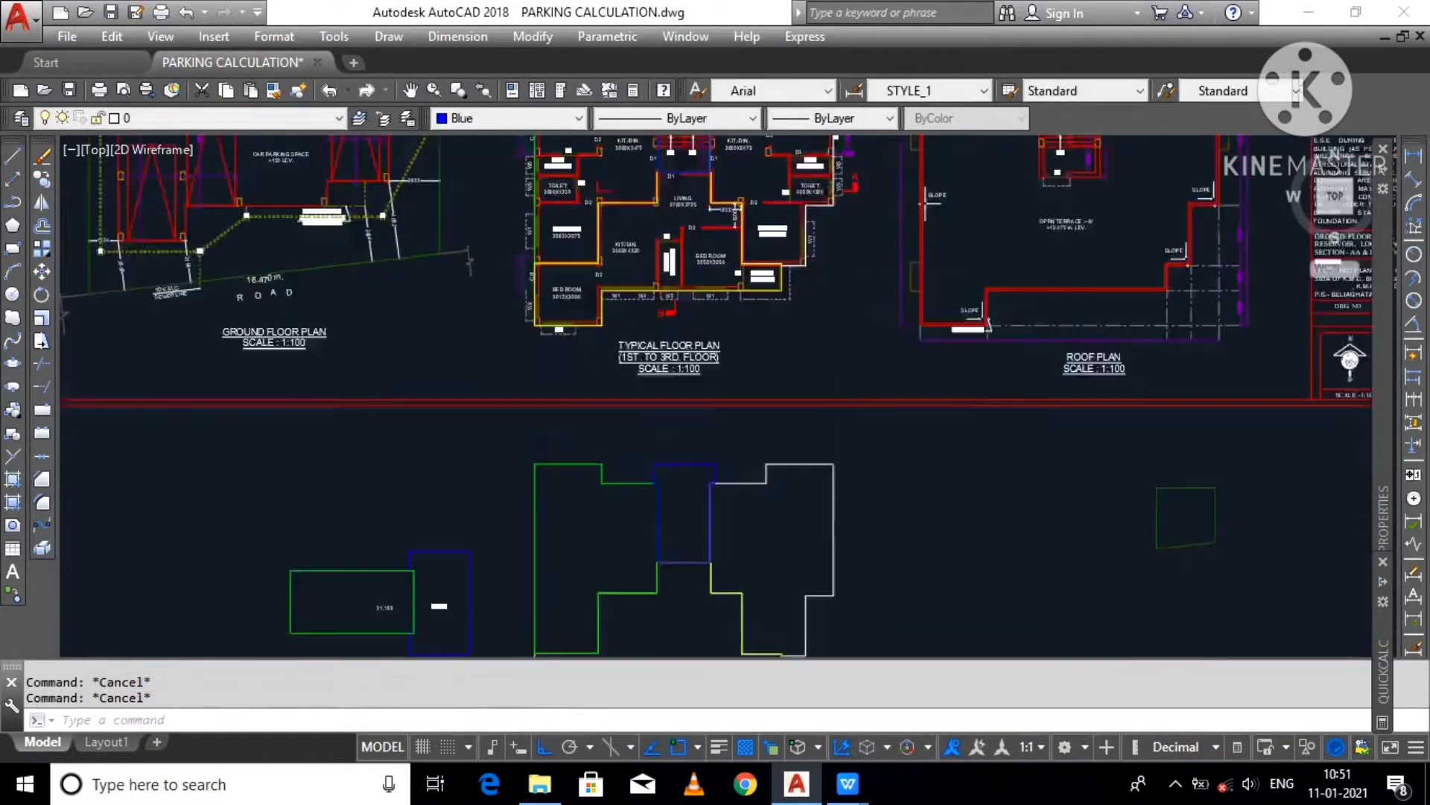
scroll(657, 257, "up", 4)
left_click(780, 266)
left_click(42, 178)
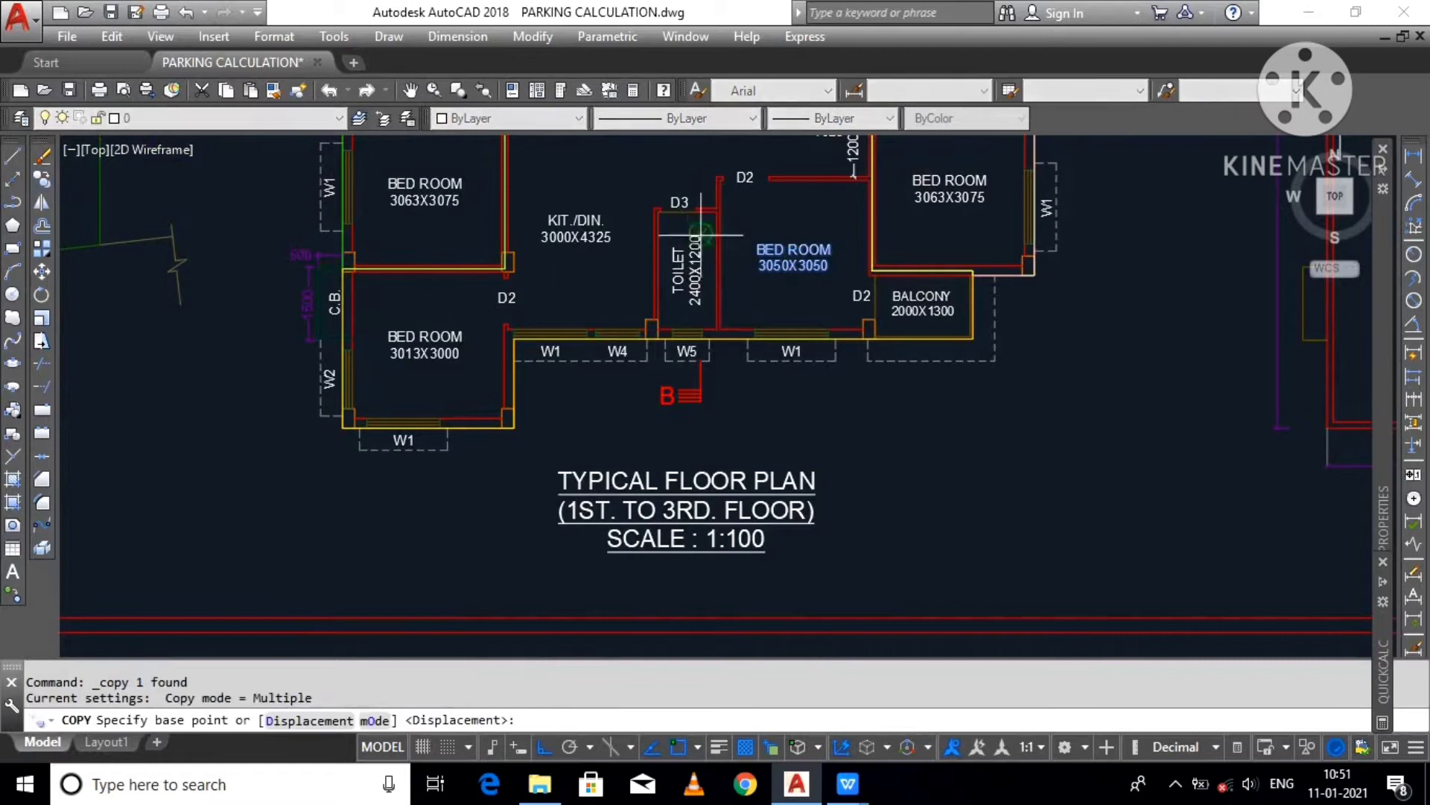
left_click(953, 270)
scroll(745, 222, "down", 6)
scroll(778, 436, "up", 6)
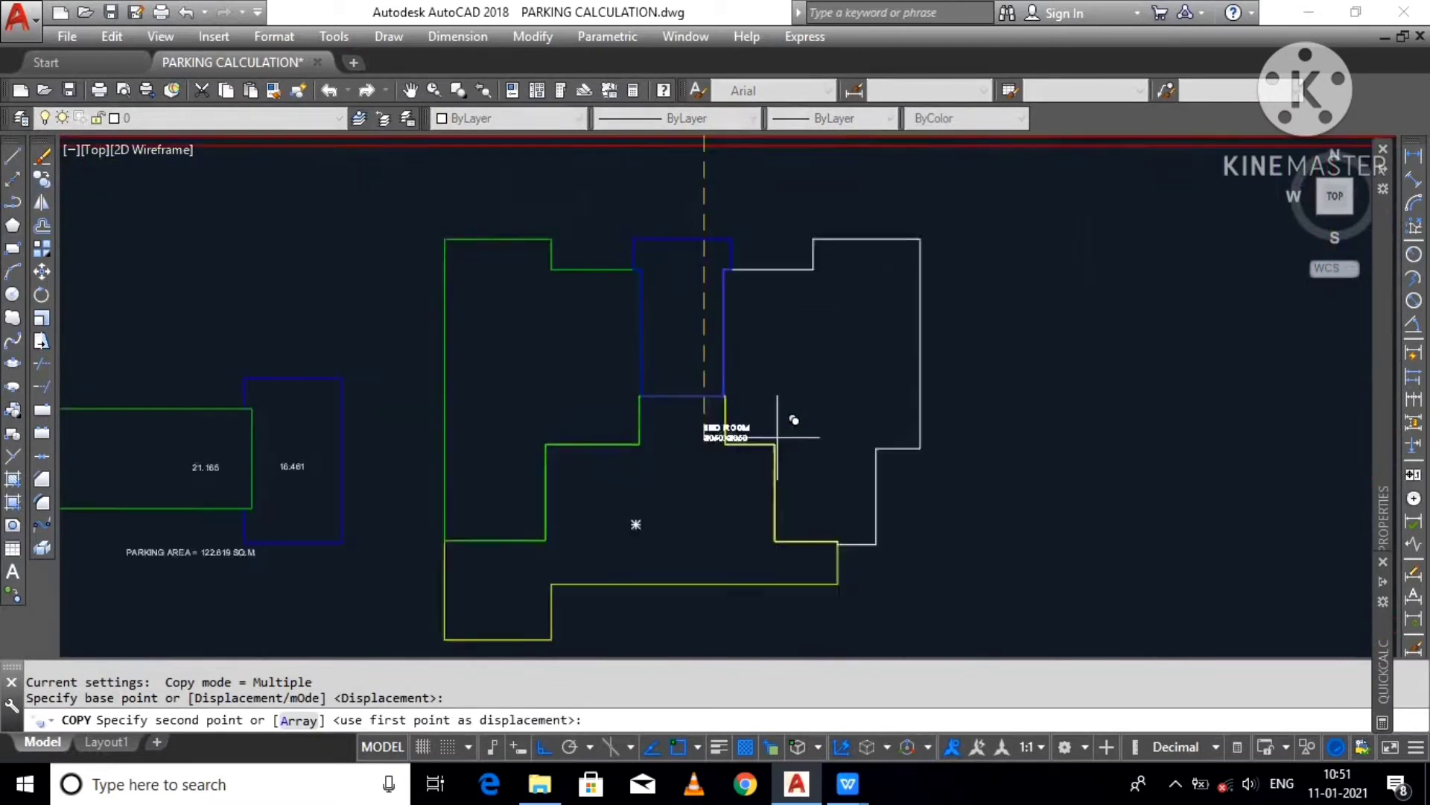
key("F8")
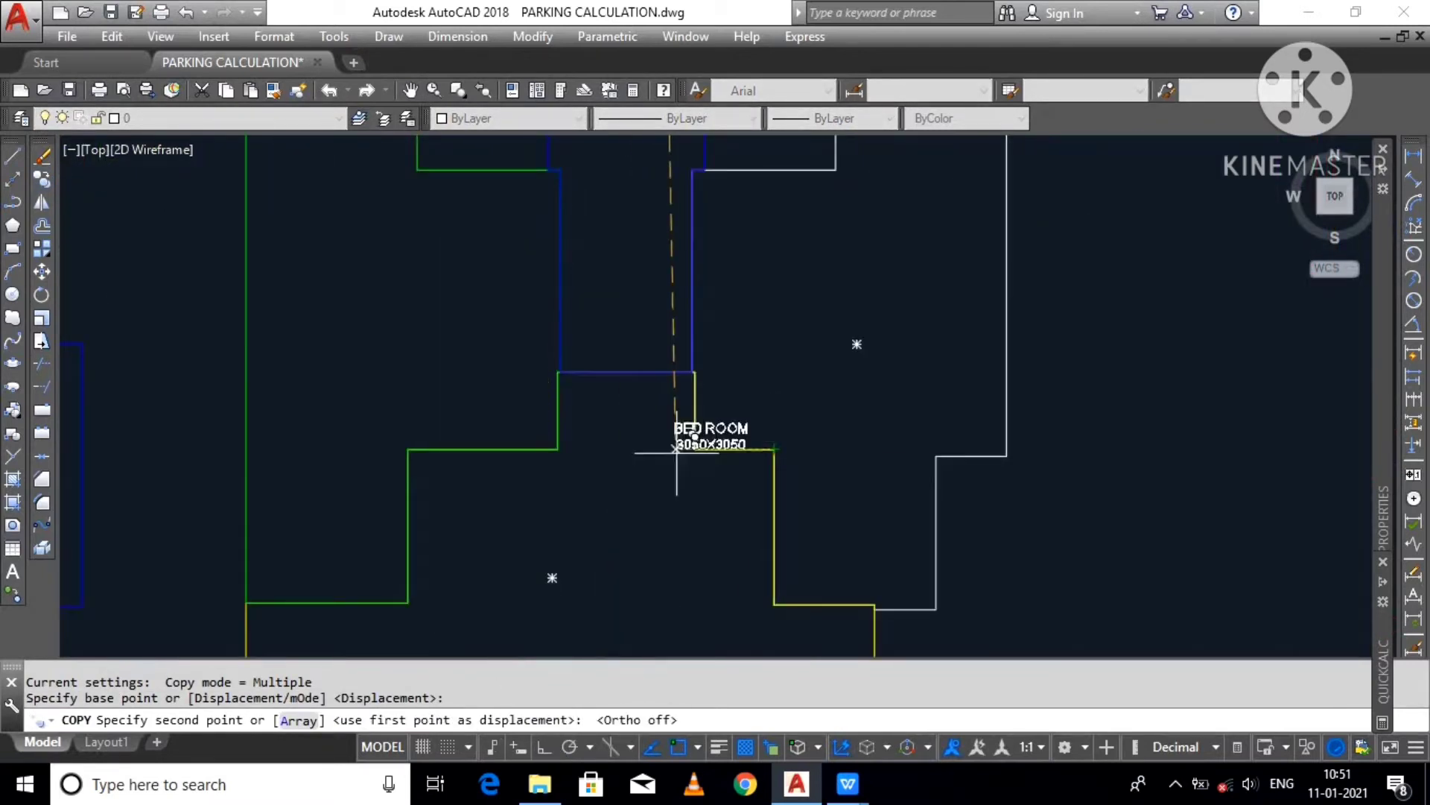
left_click(579, 338)
left_click(590, 320)
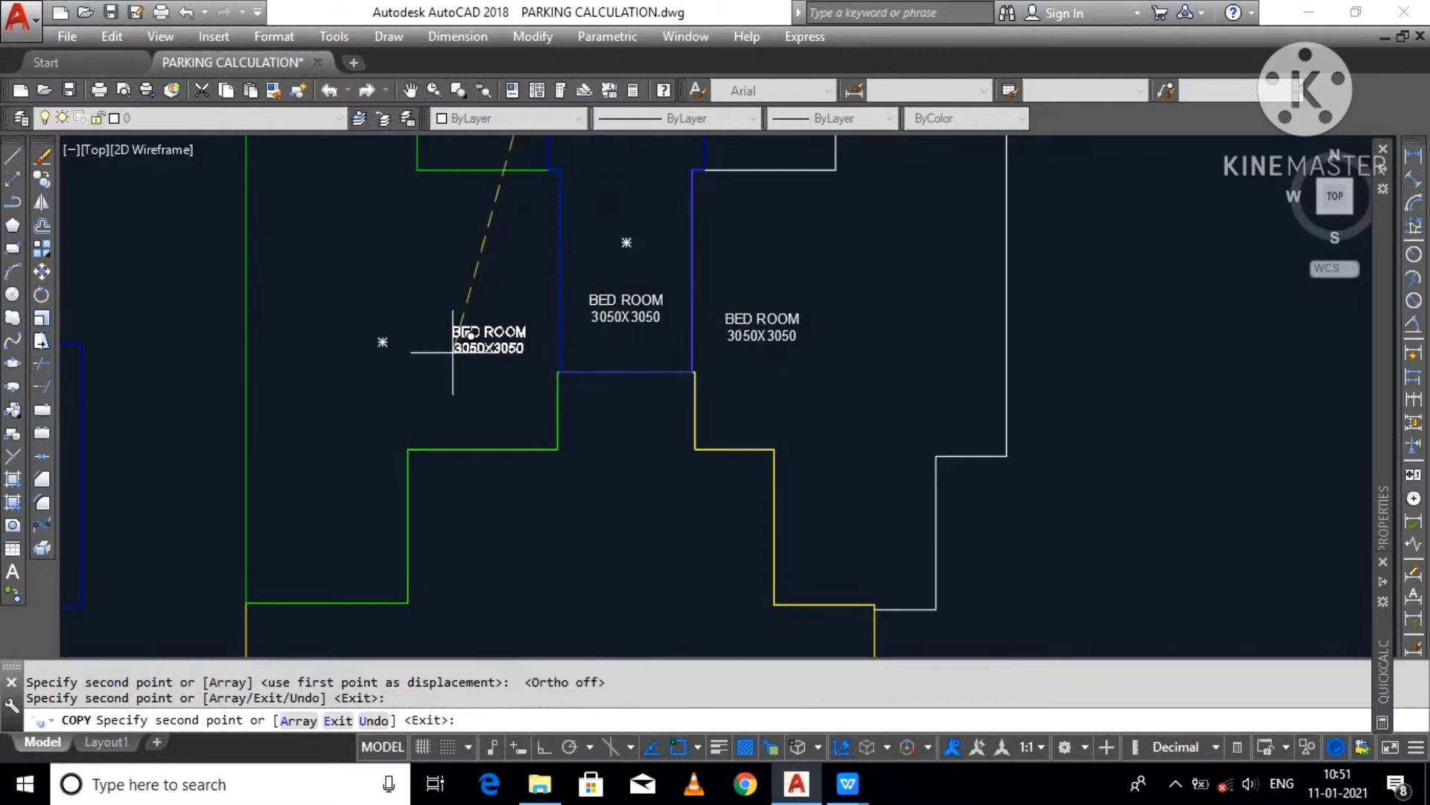
left_click(444, 354)
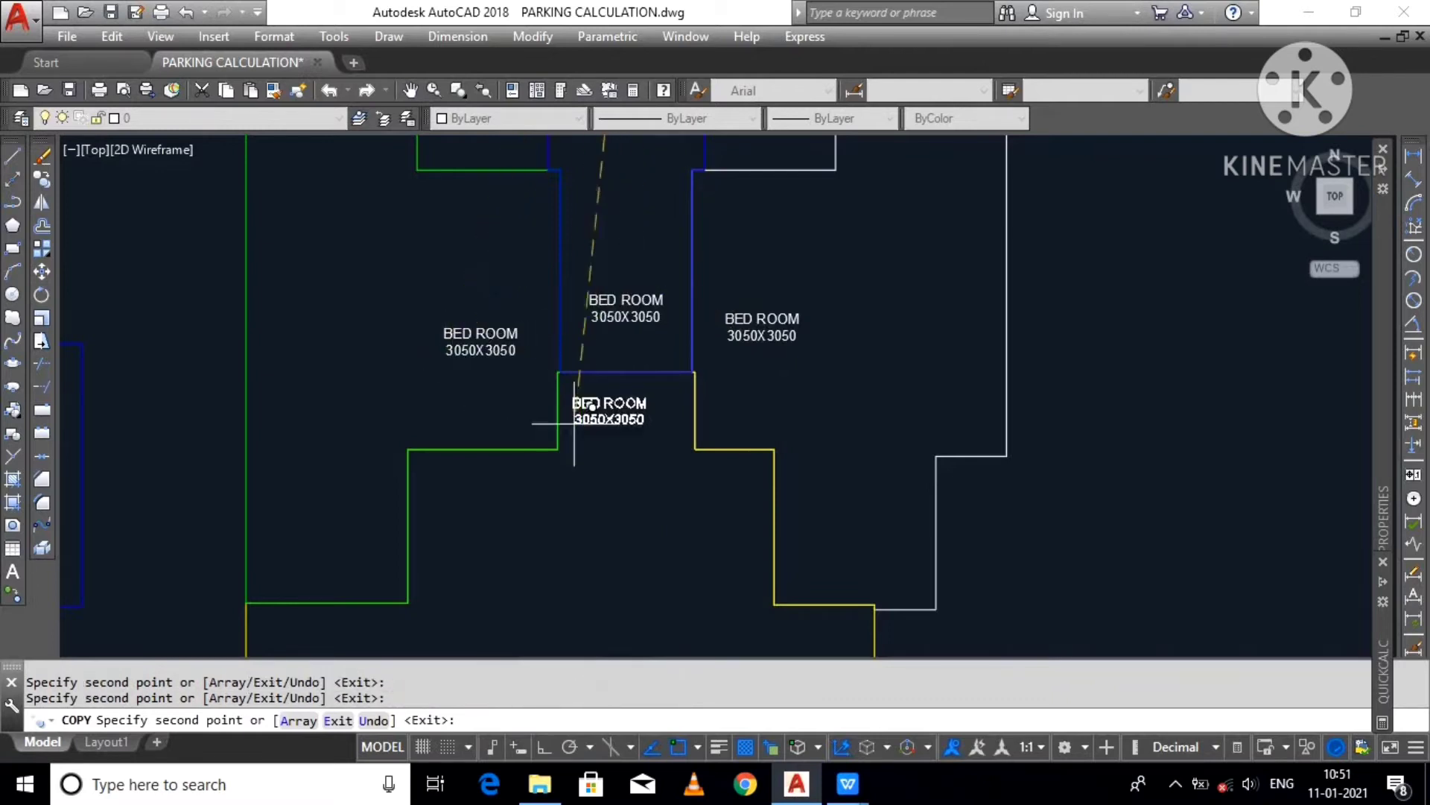
Step: List the properties of the copied white flat outline to read its area
left_click(1005, 310)
mouse_move(914, 302)
middle_mouse_down()
mouse_move(871, 351)
mouse_move(885, 322)
middle_mouse_up()
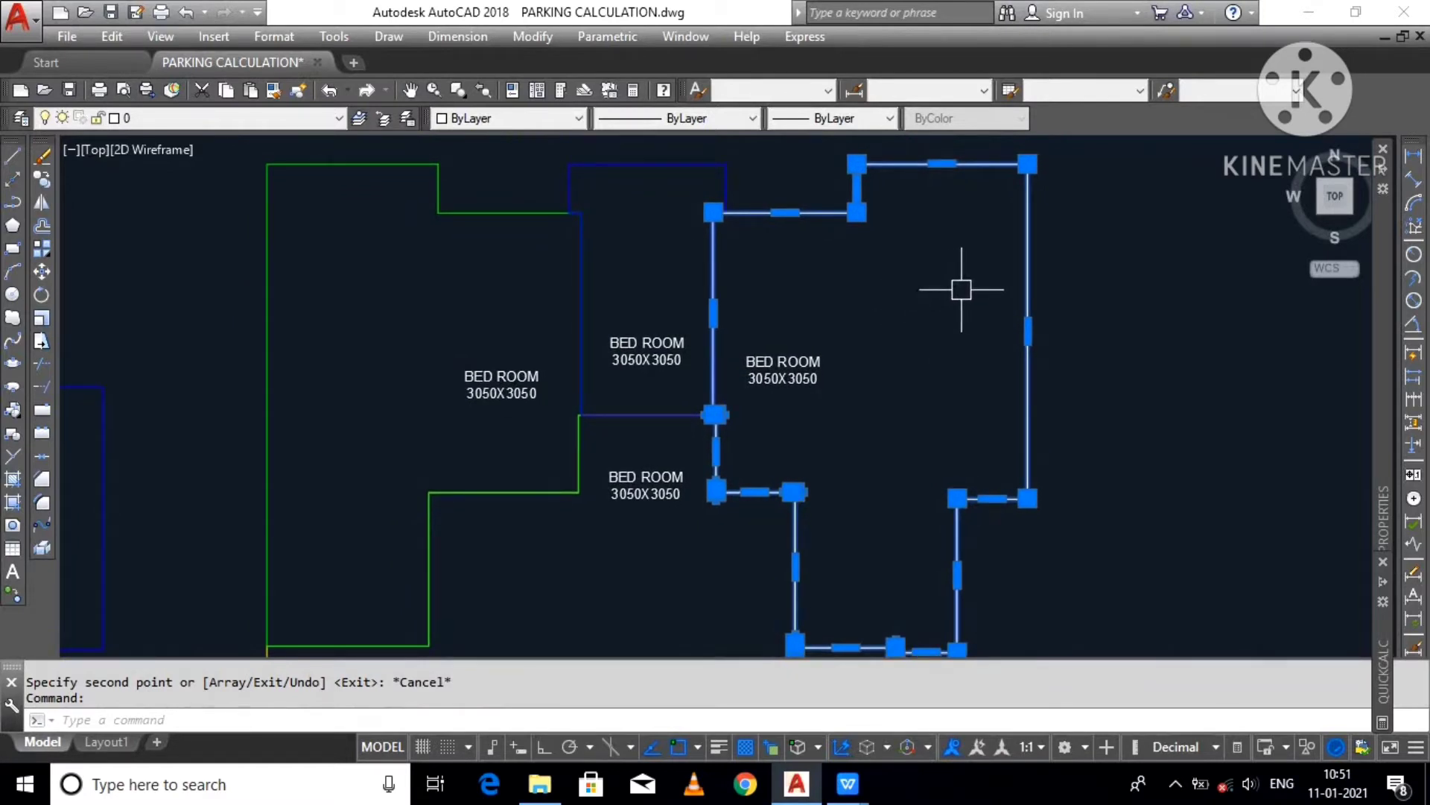
type("I")
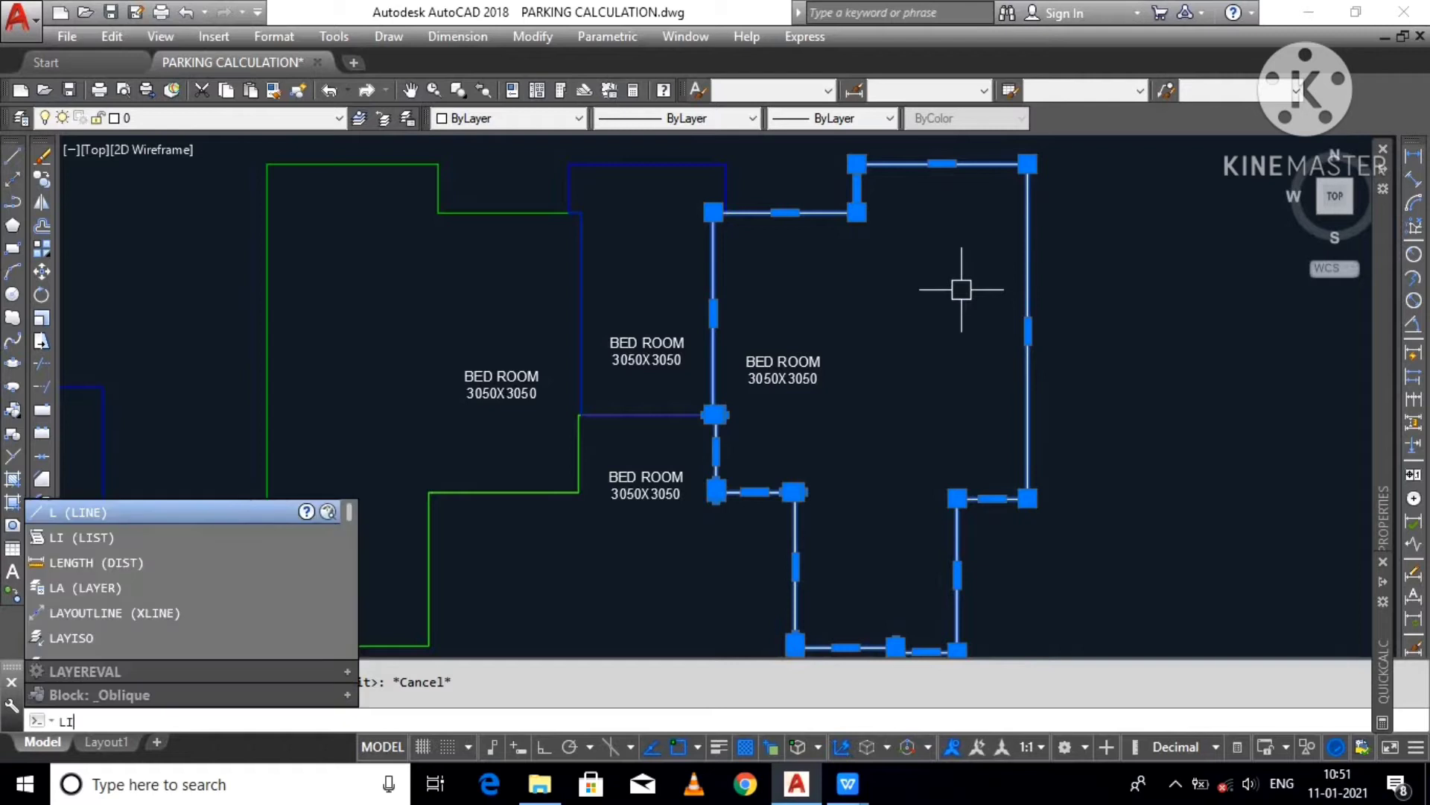
key("Return")
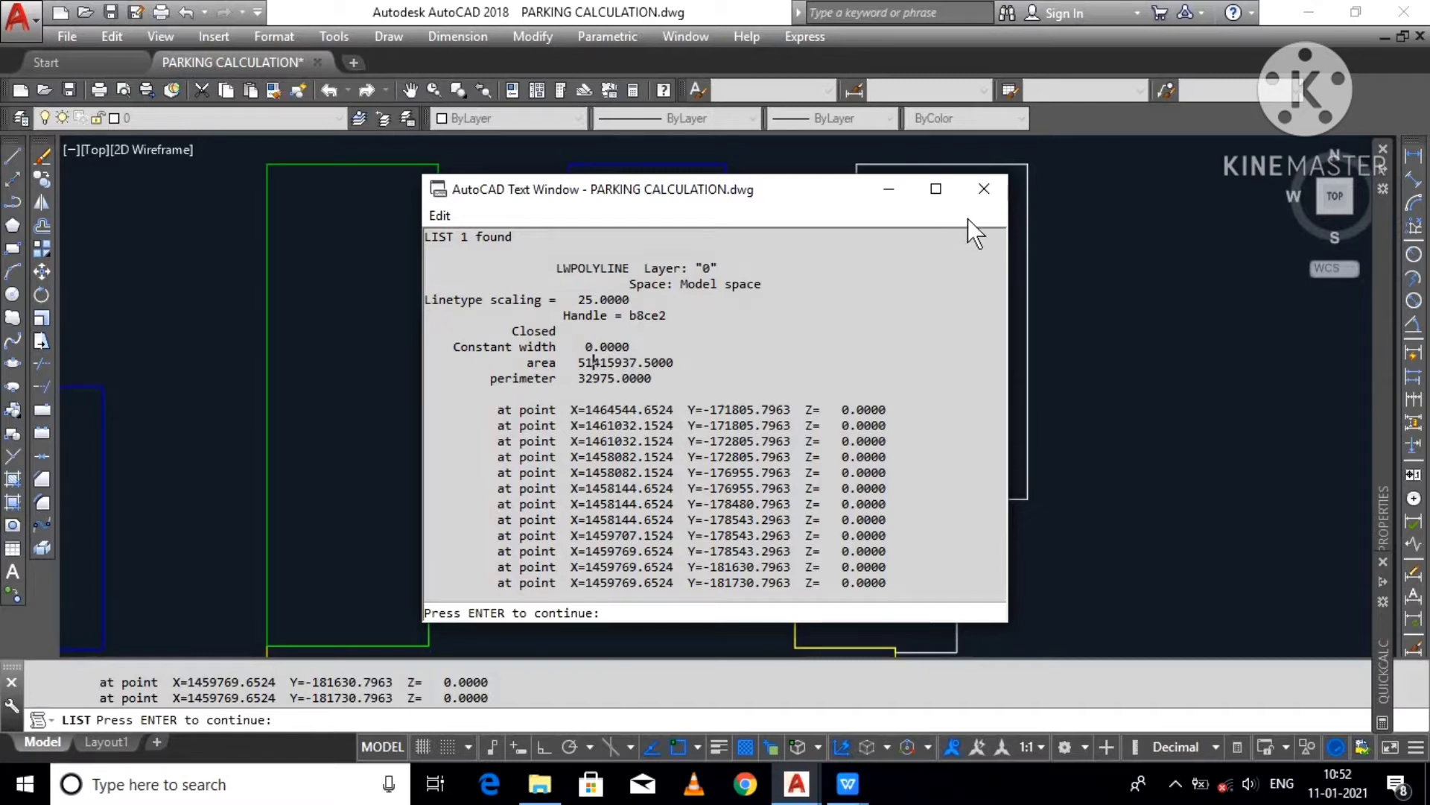
left_click(983, 189)
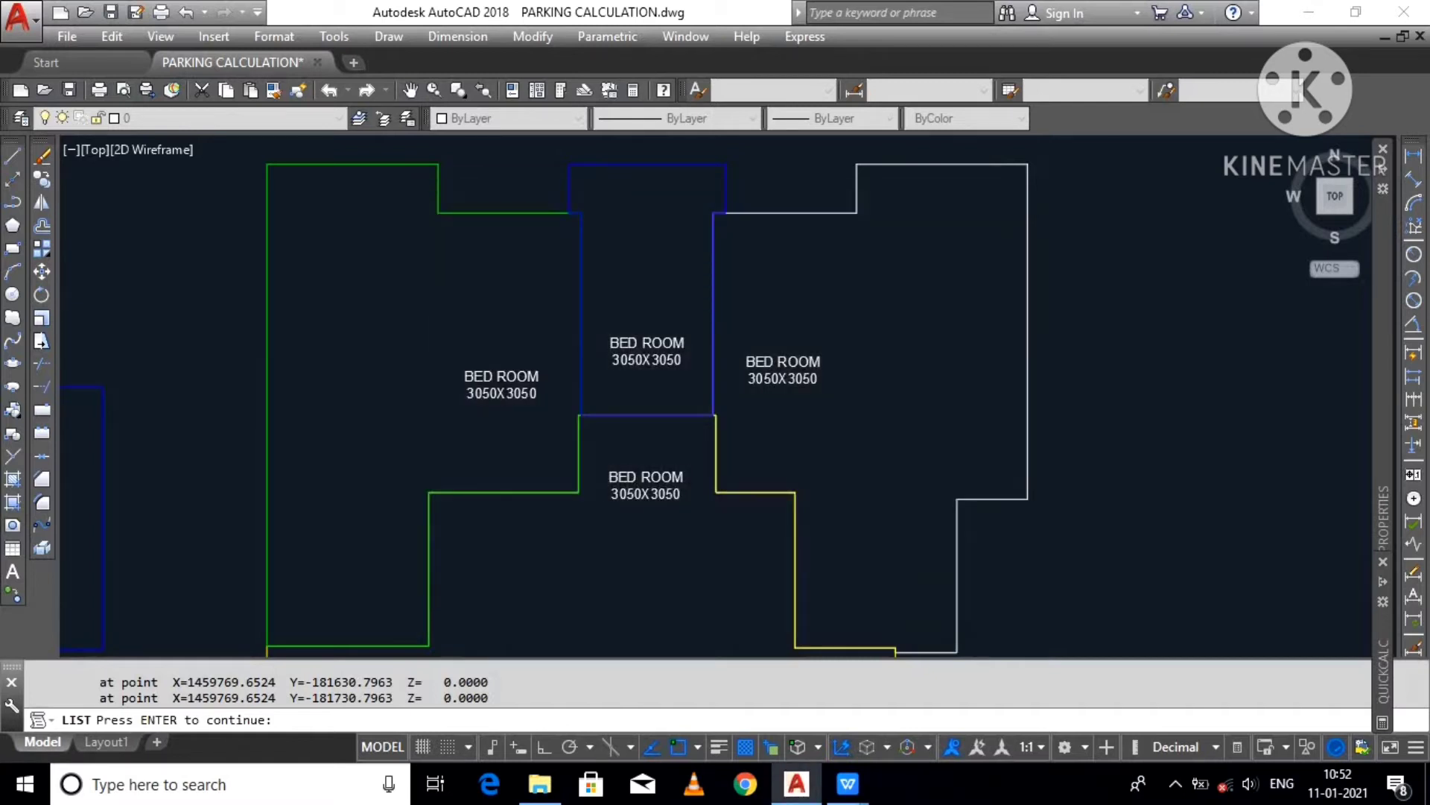
key("Escape")
Step: Replace the label text inside the white flat outline with 51.416
left_click(767, 255)
left_click(767, 255)
double_click(783, 369)
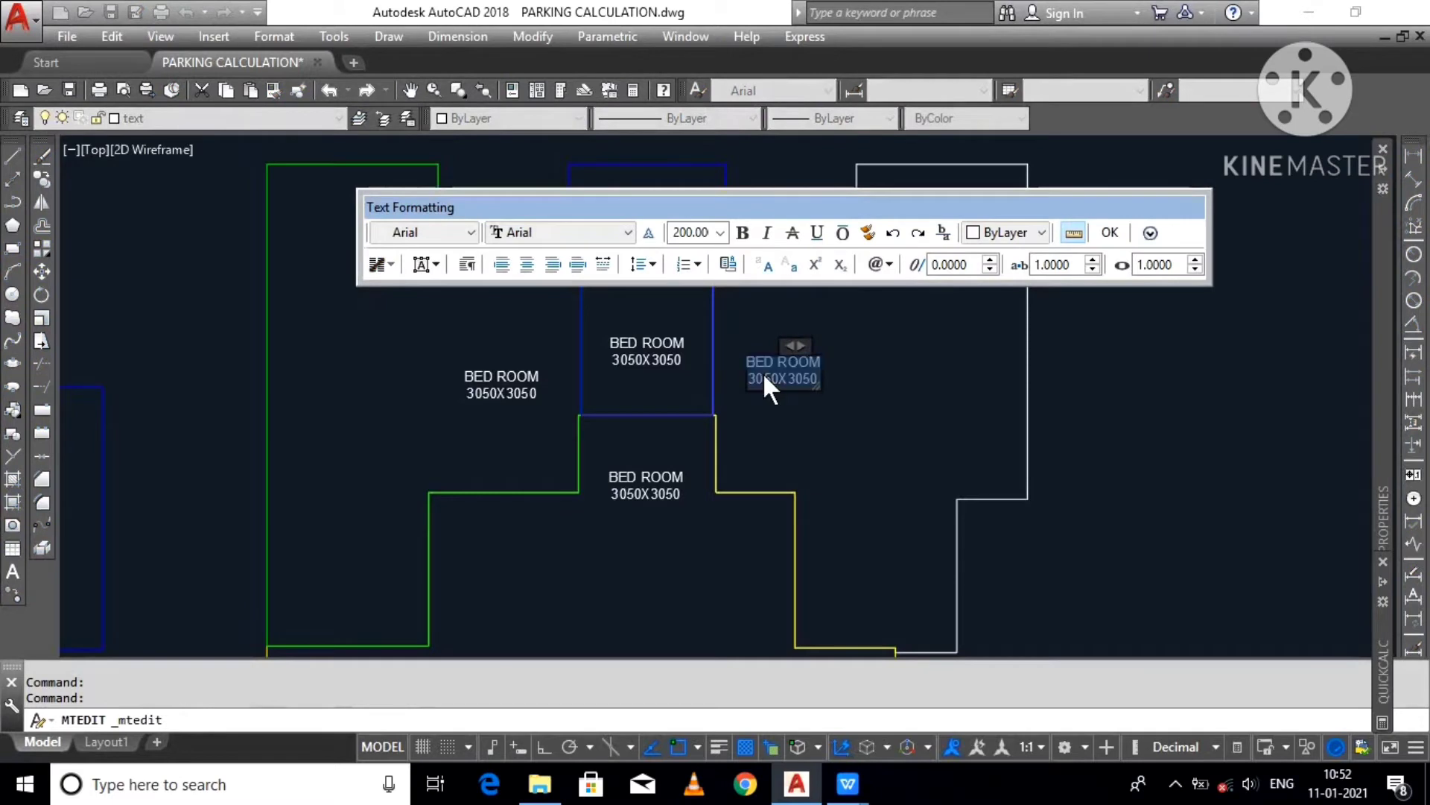
type("51.41")
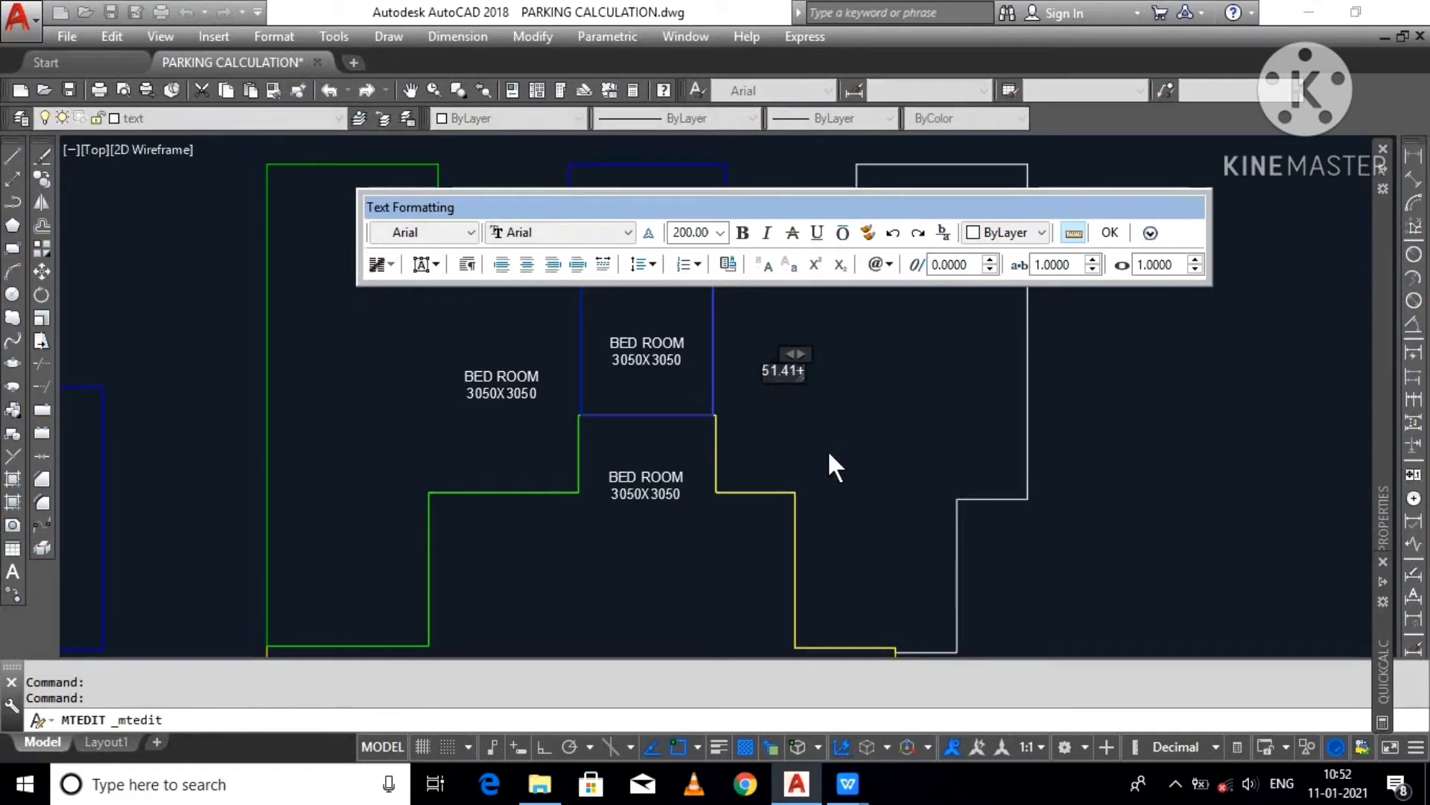
type("6")
left_click(854, 454)
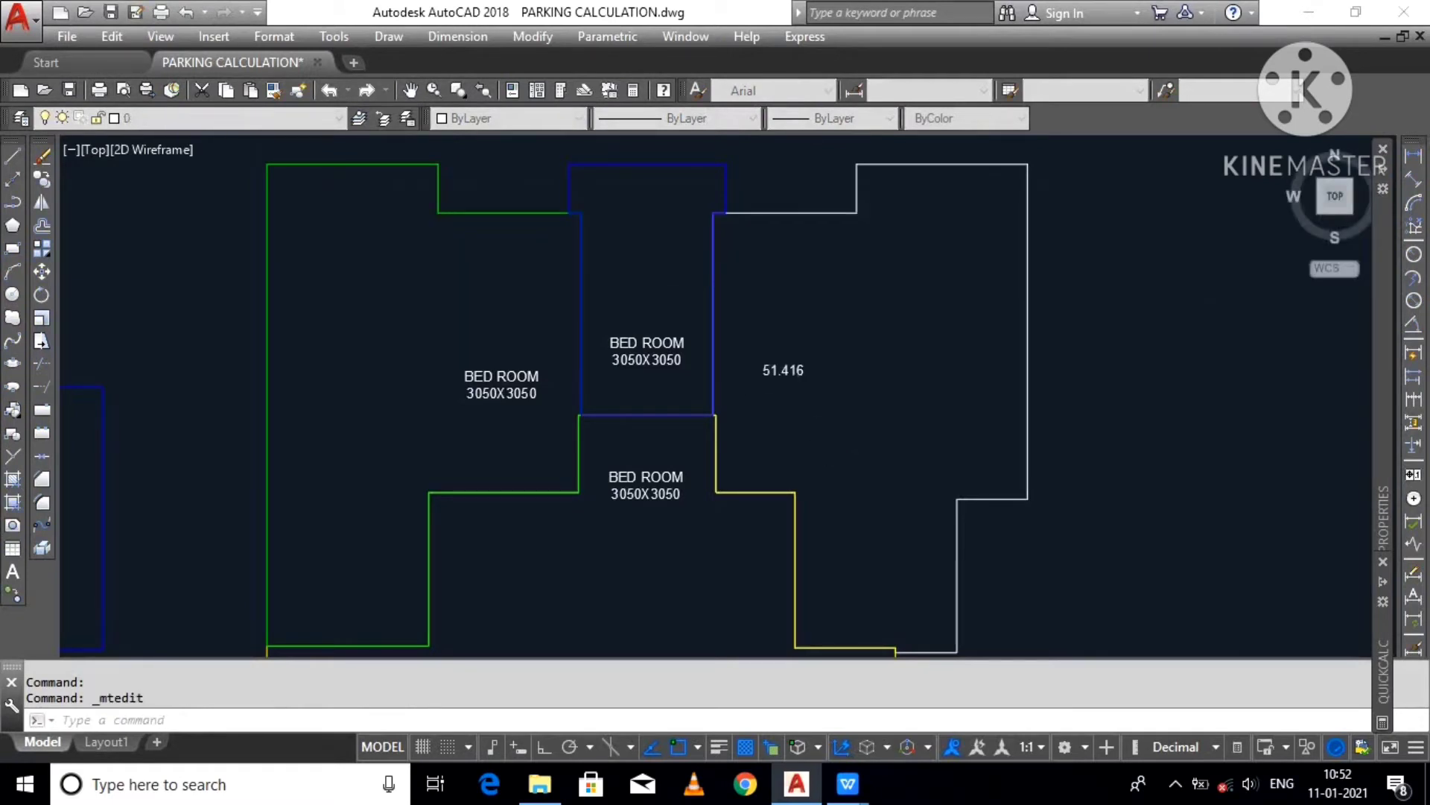
Step: List the properties of the copied yellow flat outline to read its area
middle_click_drag(673, 475, 691, 324)
left_click(667, 566)
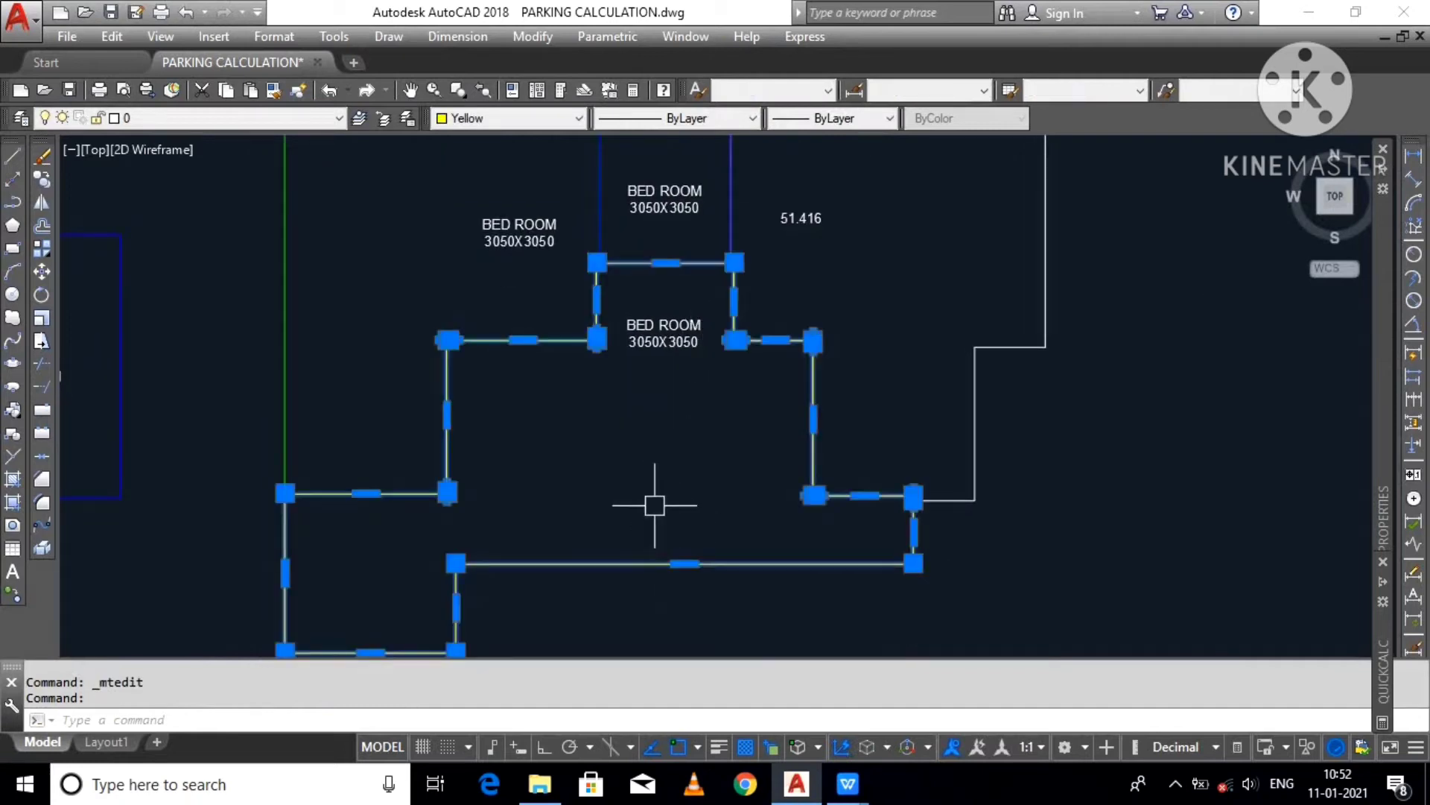
key("Return")
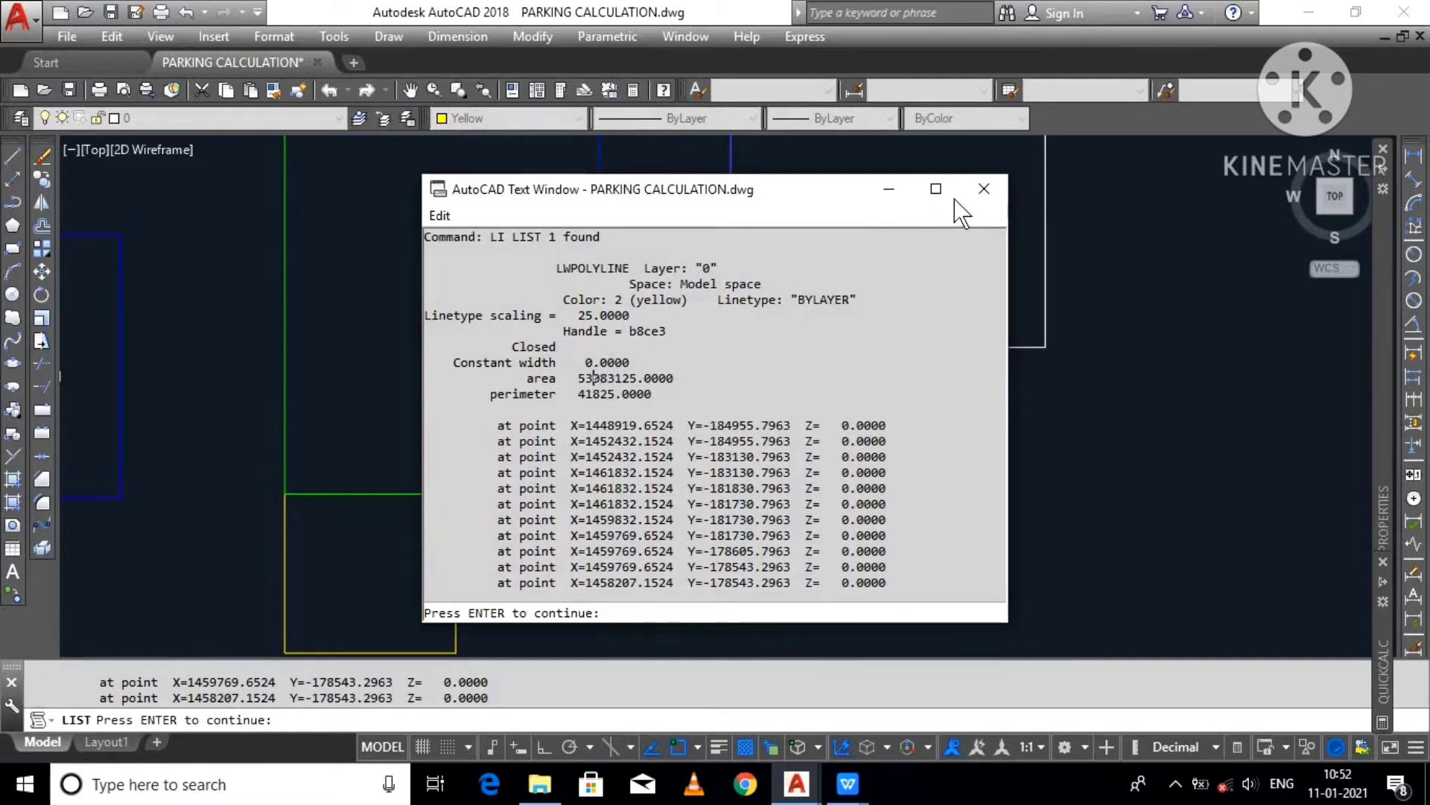
left_click(984, 188)
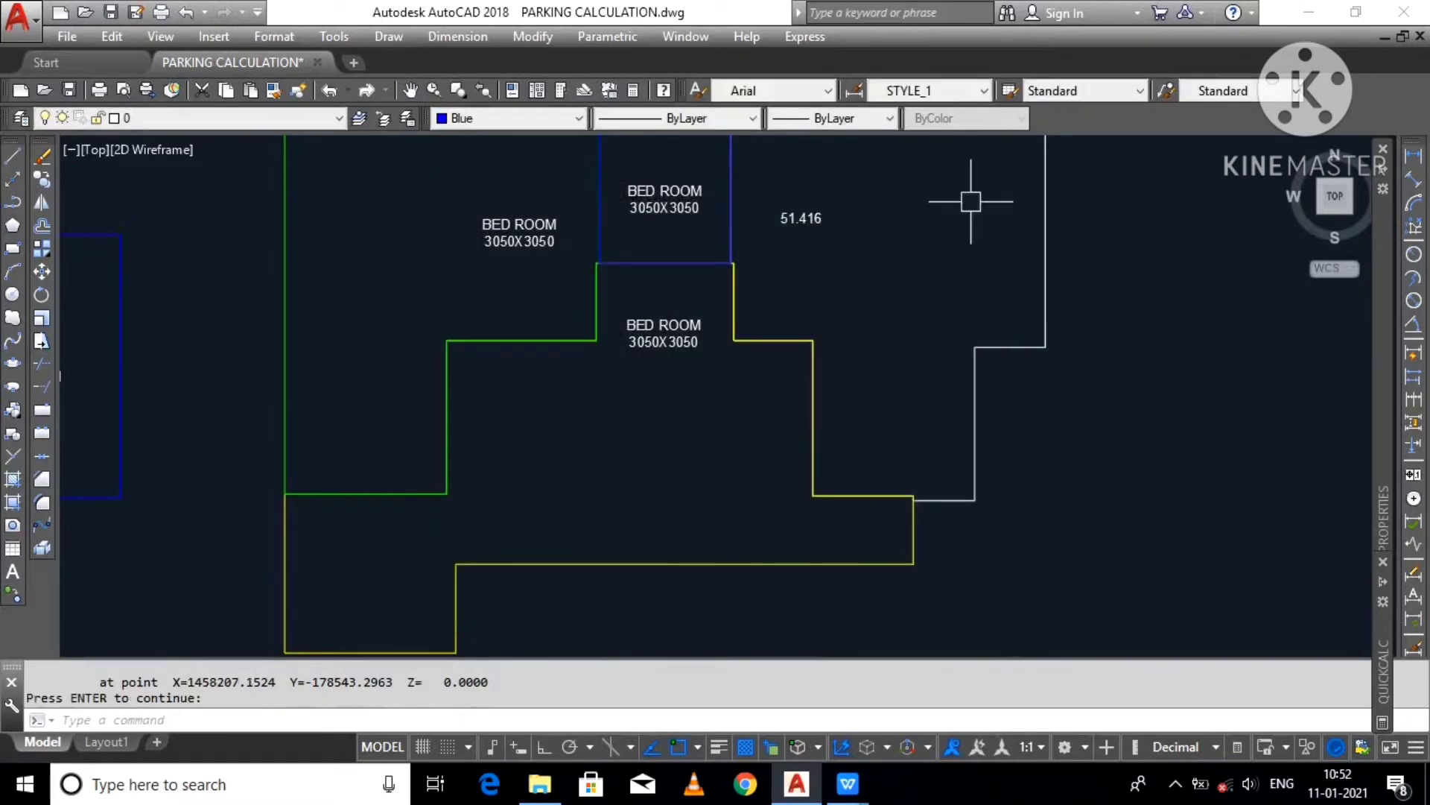
Step: Replace the label text inside the yellow flat outline with 53.083
double_click(635, 334)
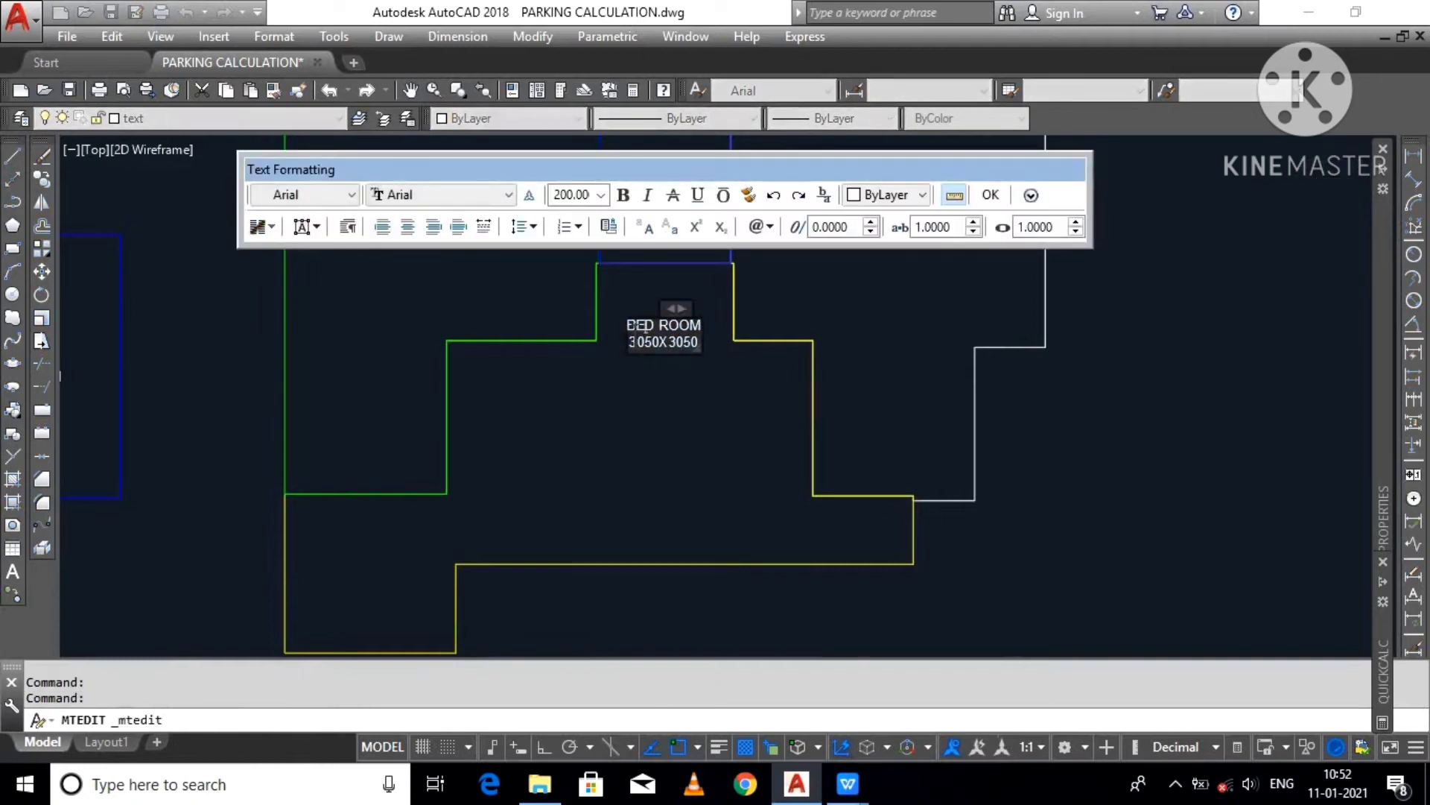
type("53")
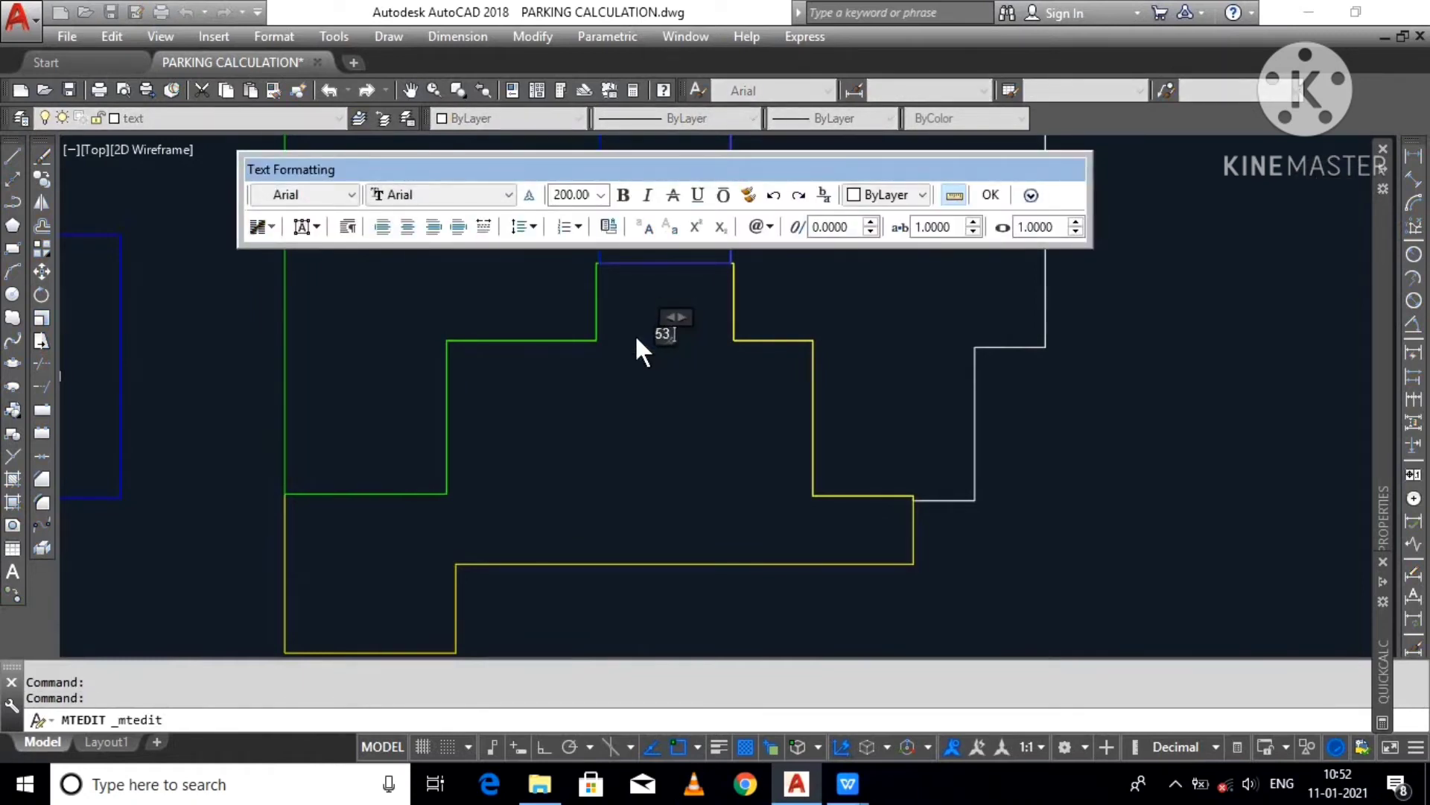
type(".083")
left_click(462, 255)
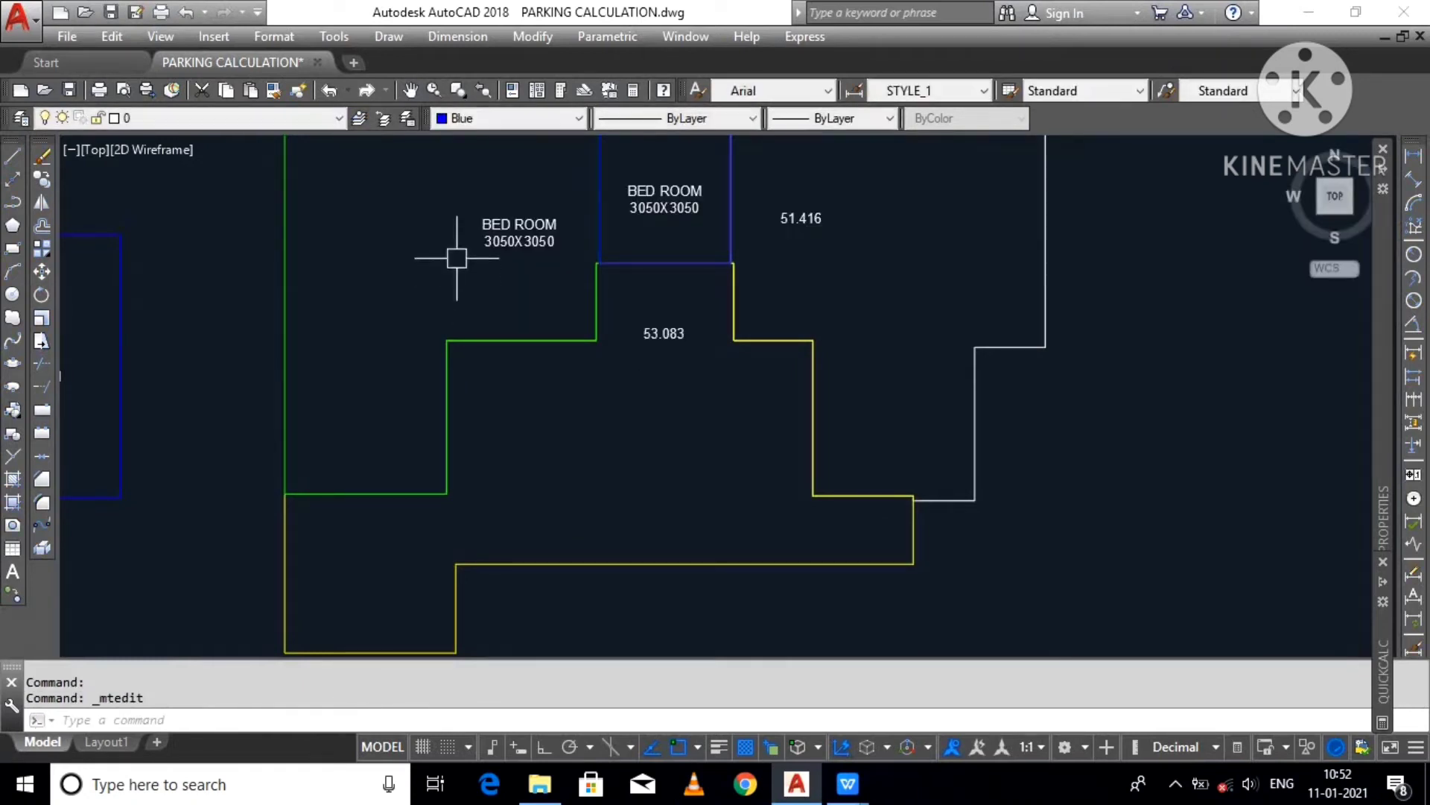
Step: List the properties of the copied green flat outline to read its area
left_click(288, 217)
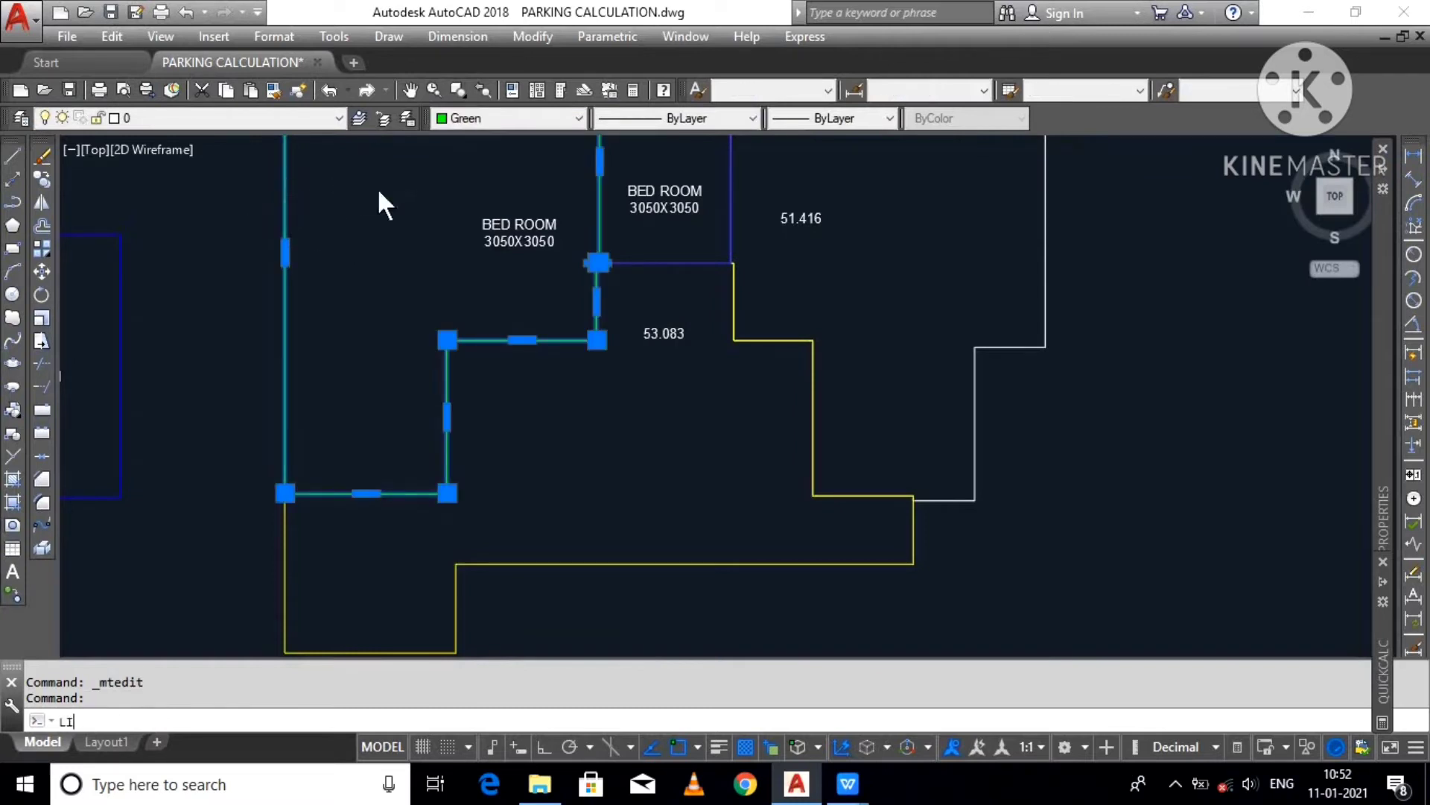
type("LI")
key("Return")
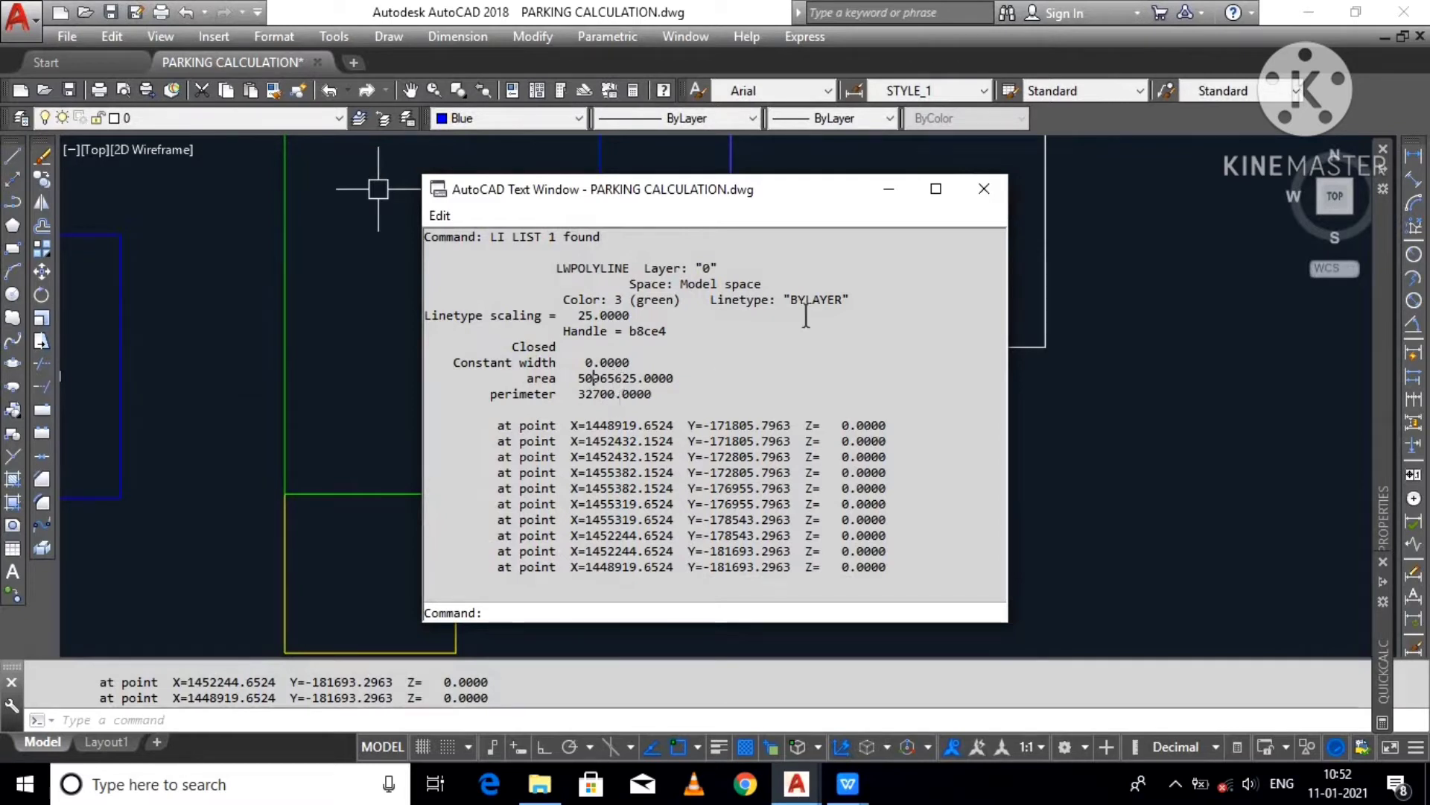
left_click(983, 188)
key("Escape")
key("Escape")
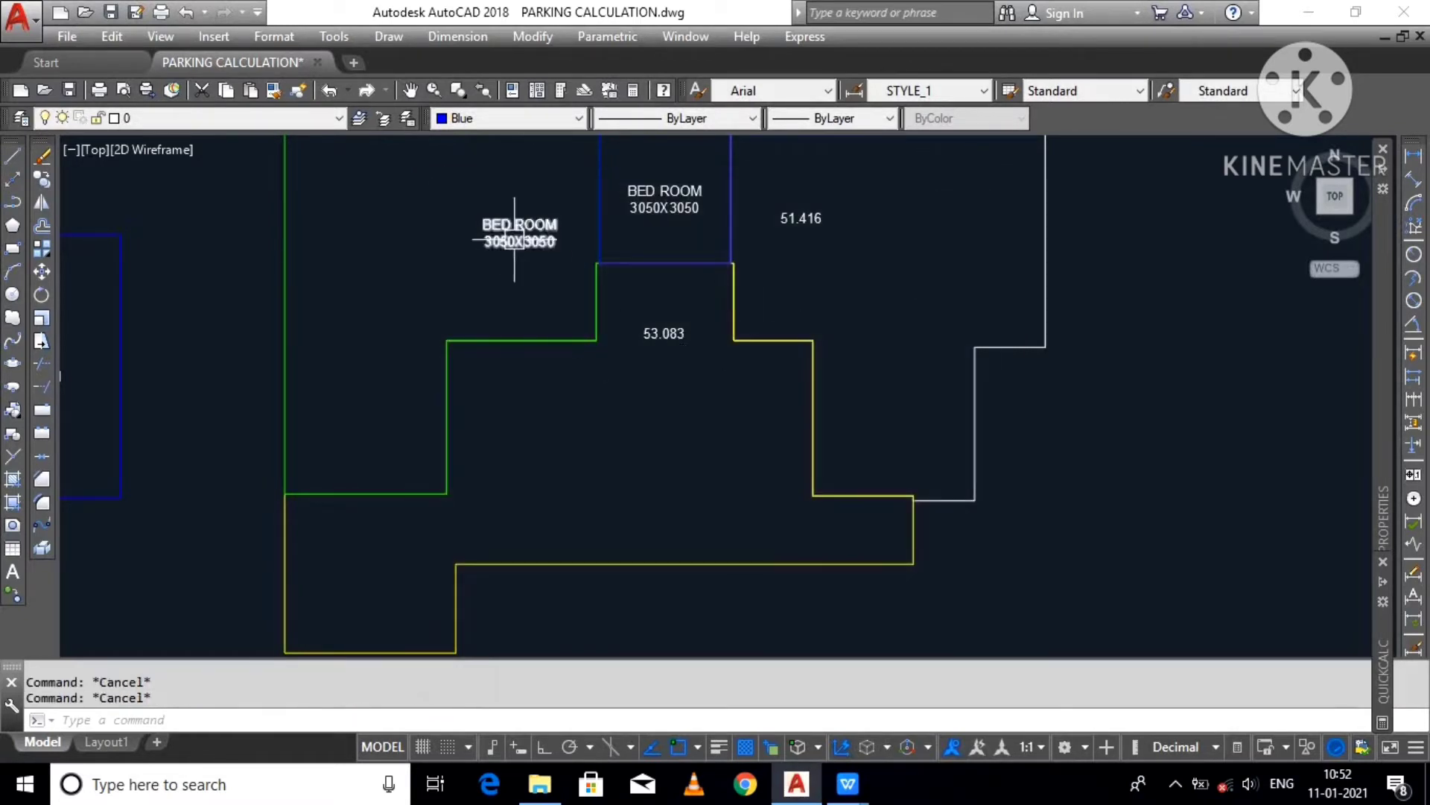
Step: Replace the label text inside the copied green flat outline with 50.966
left_click(510, 246)
double_click(510, 242)
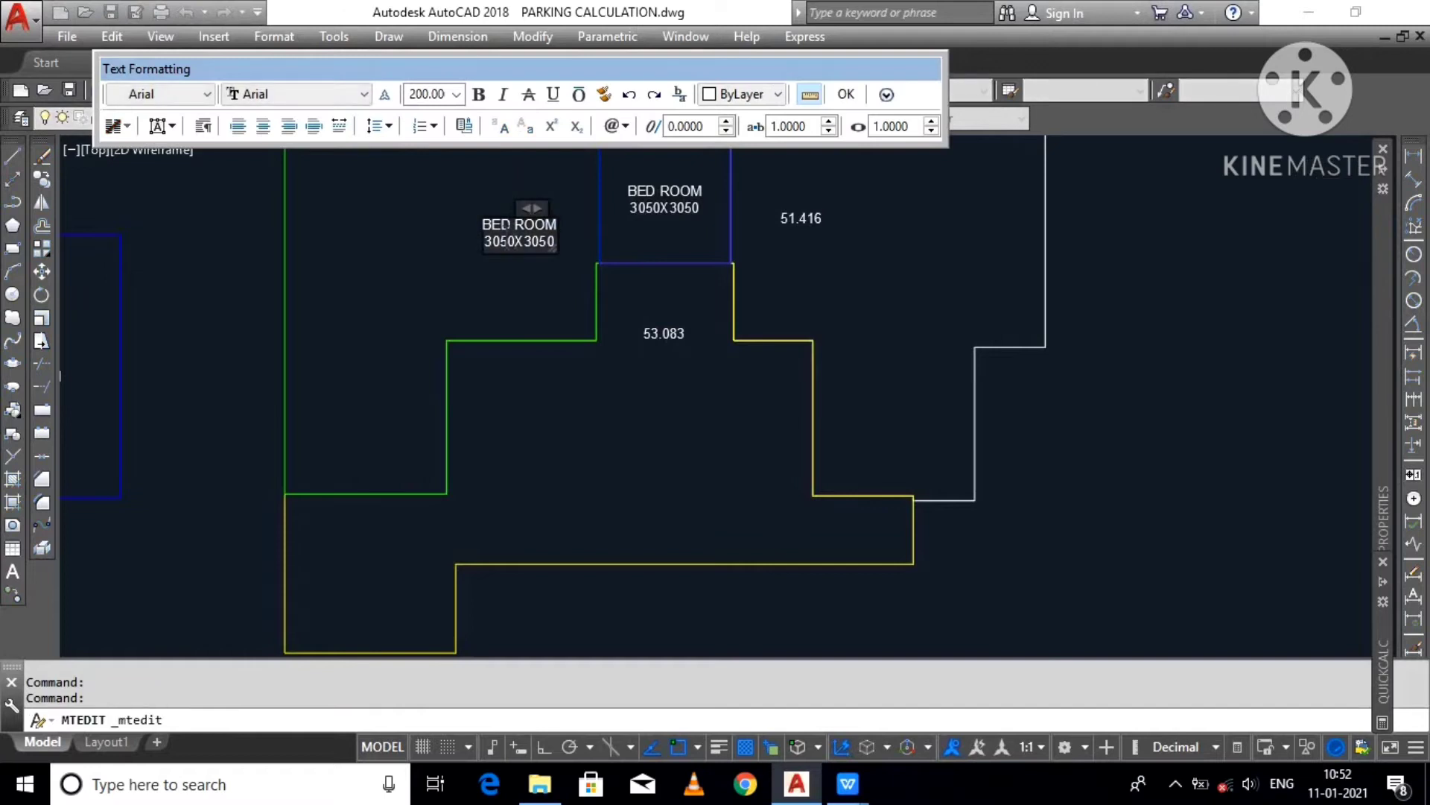
scroll(508, 218, "up", 2)
key("ctrl+a")
key("BackSpace")
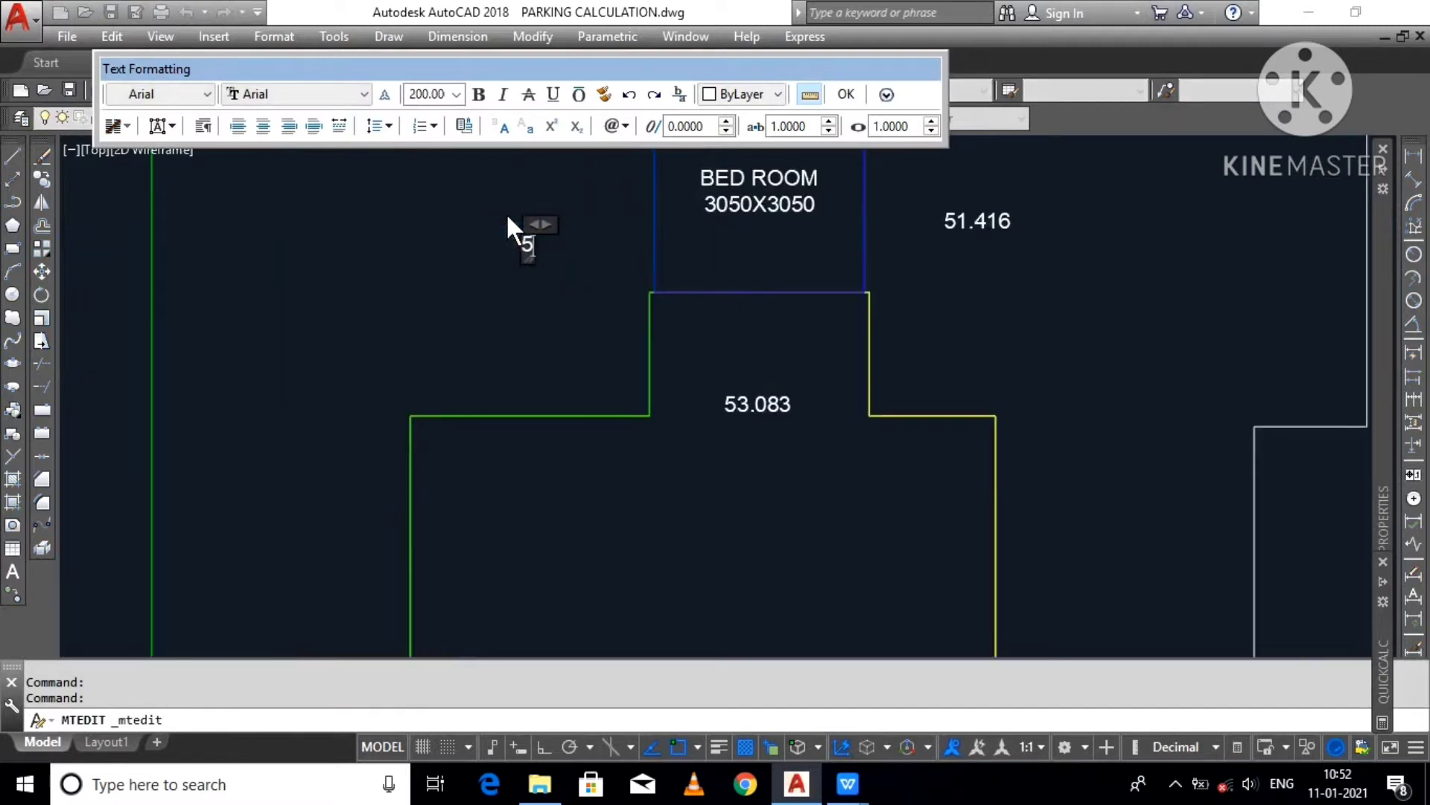
type("50.966")
key("ctrl+Return")
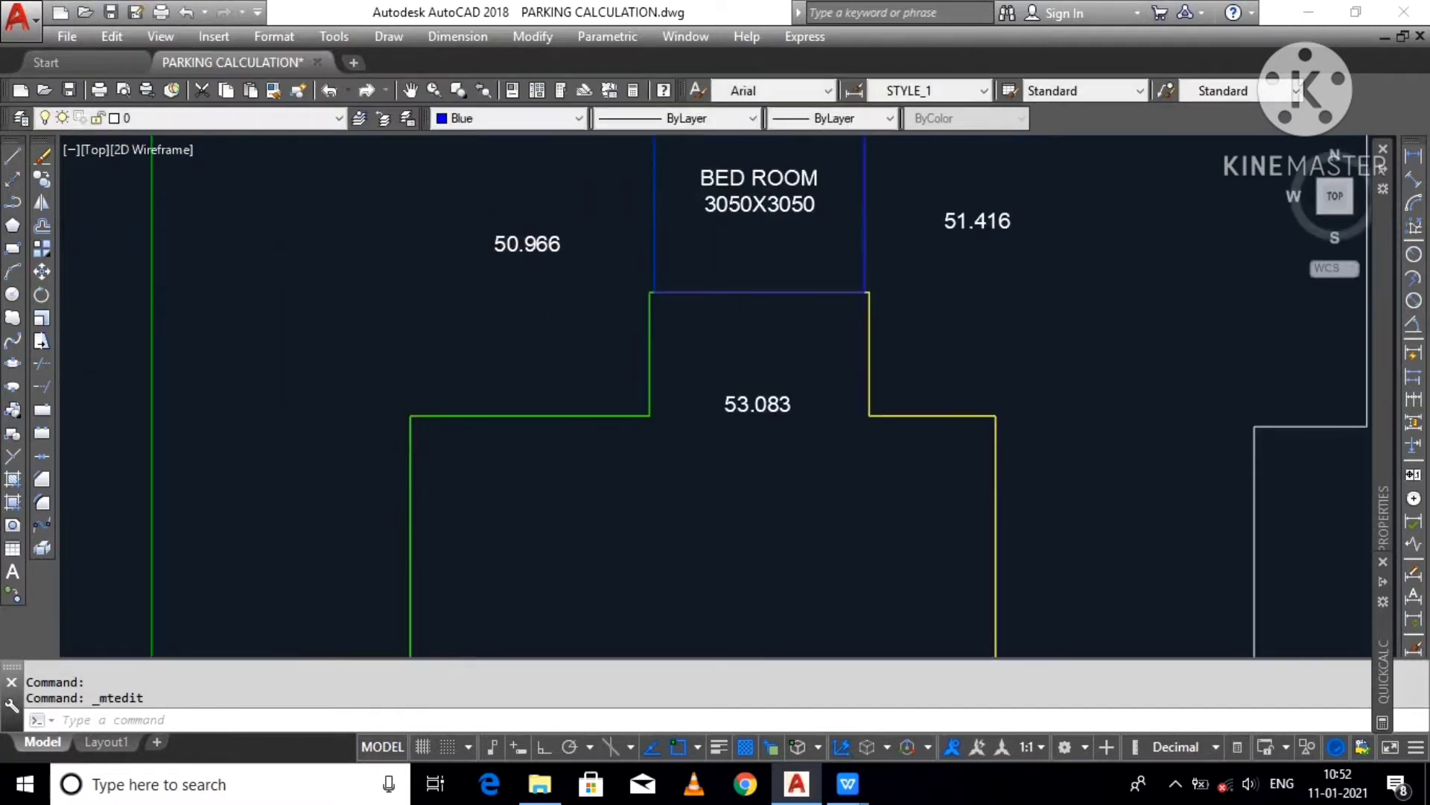
Step: List the properties of the copied blue staircase outline to read its area
middle_click_drag(778, 178, 740, 362)
scroll(740, 362, "down", 2)
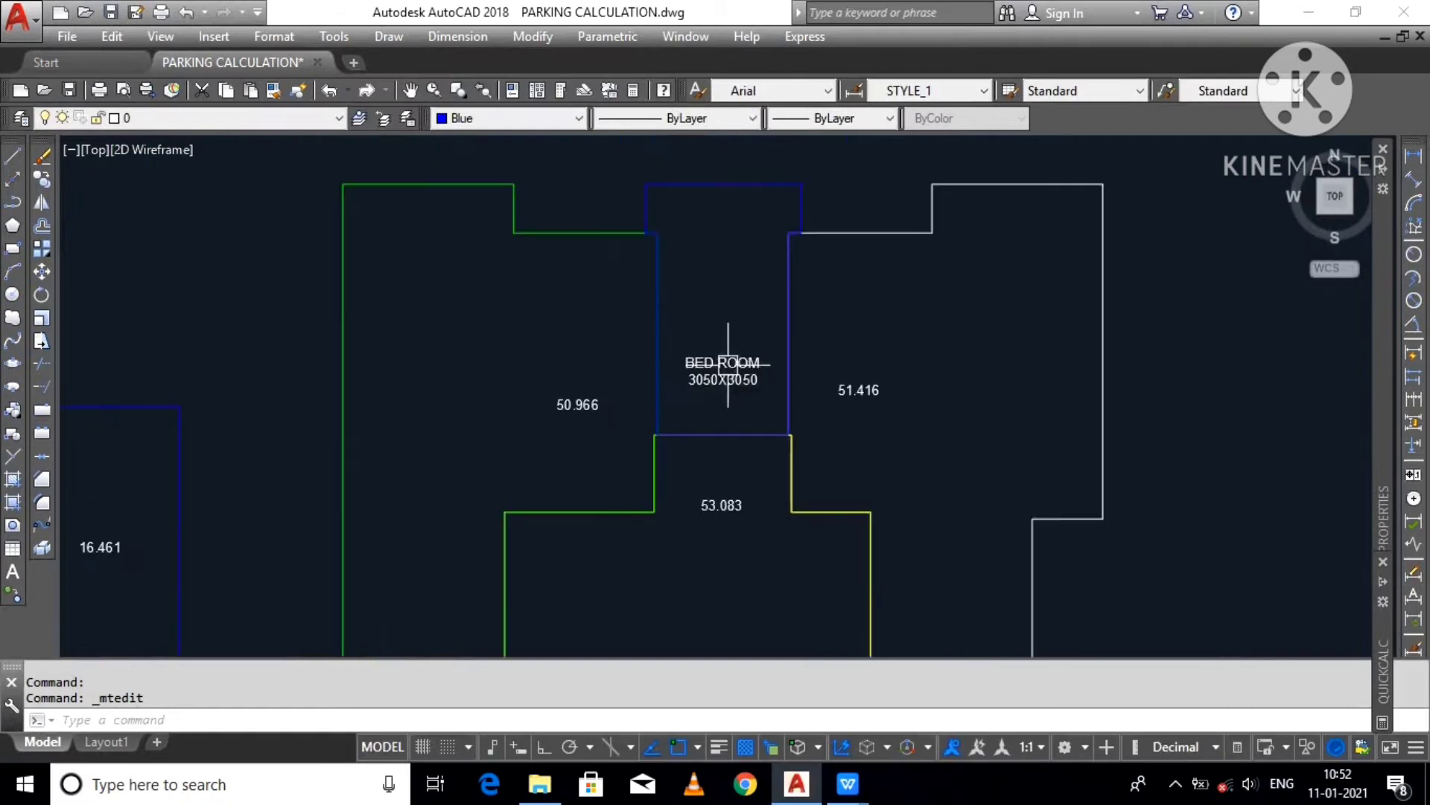
left_click(722, 183)
scroll(726, 263, "up", 2)
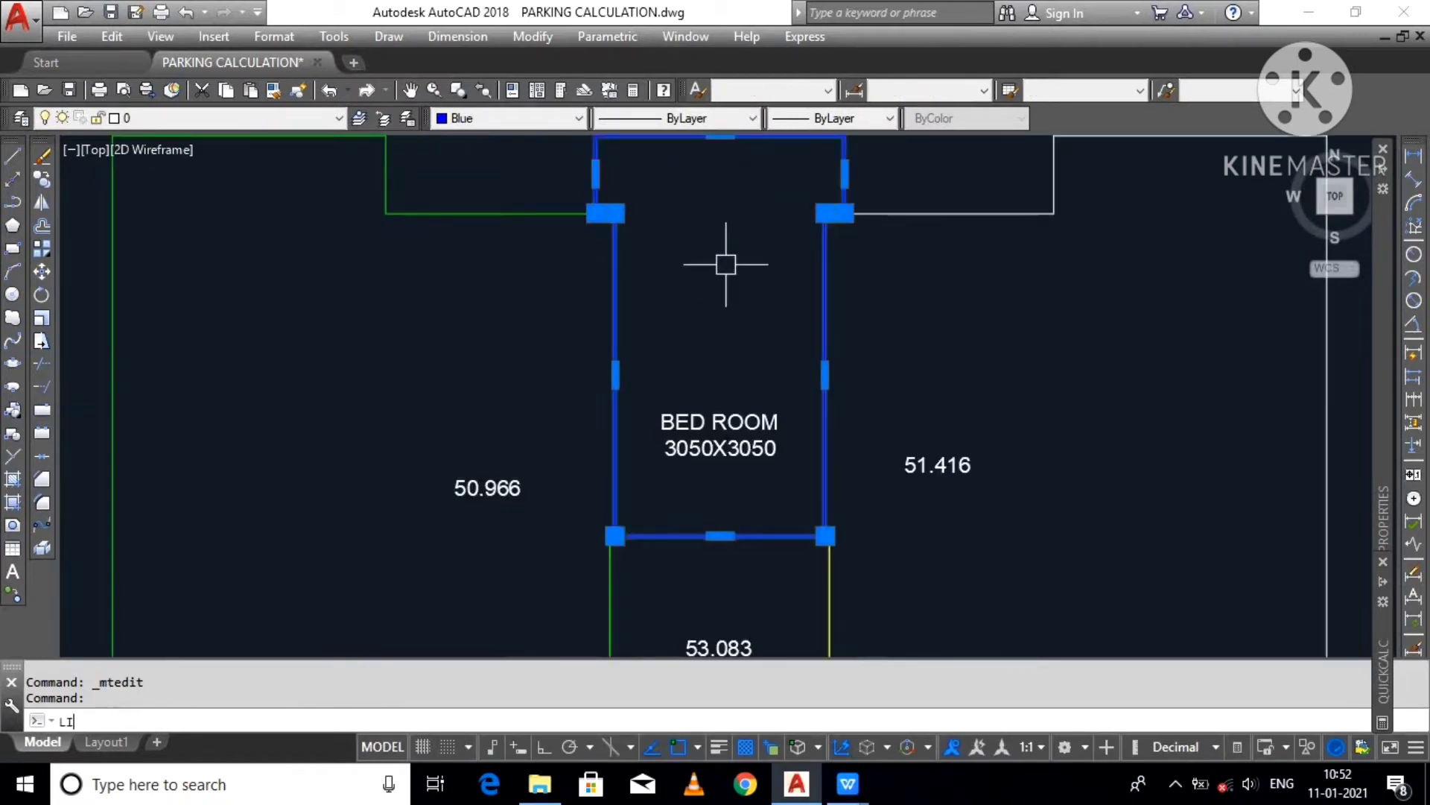
key("Return")
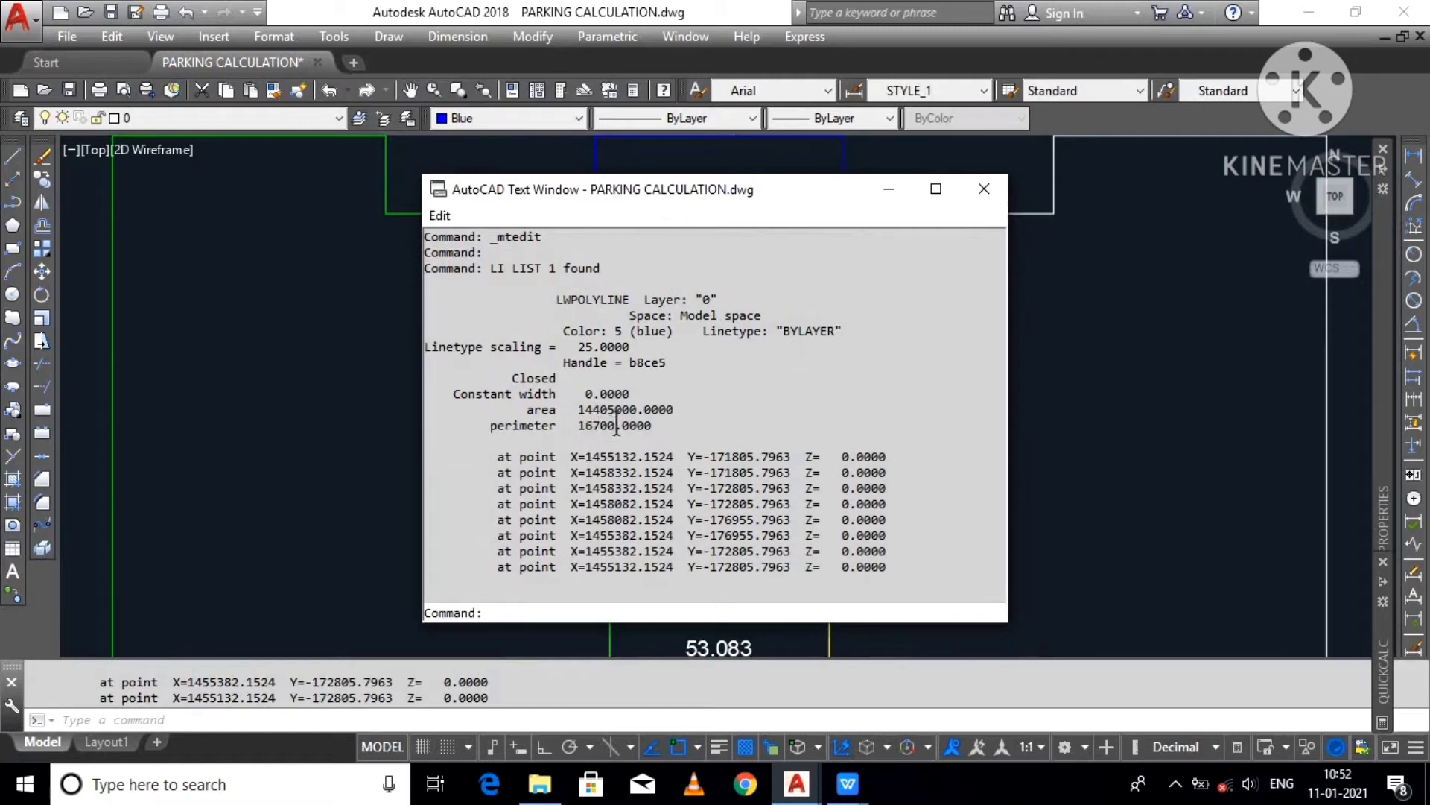
left_click(984, 190)
key("Escape")
key("Escape")
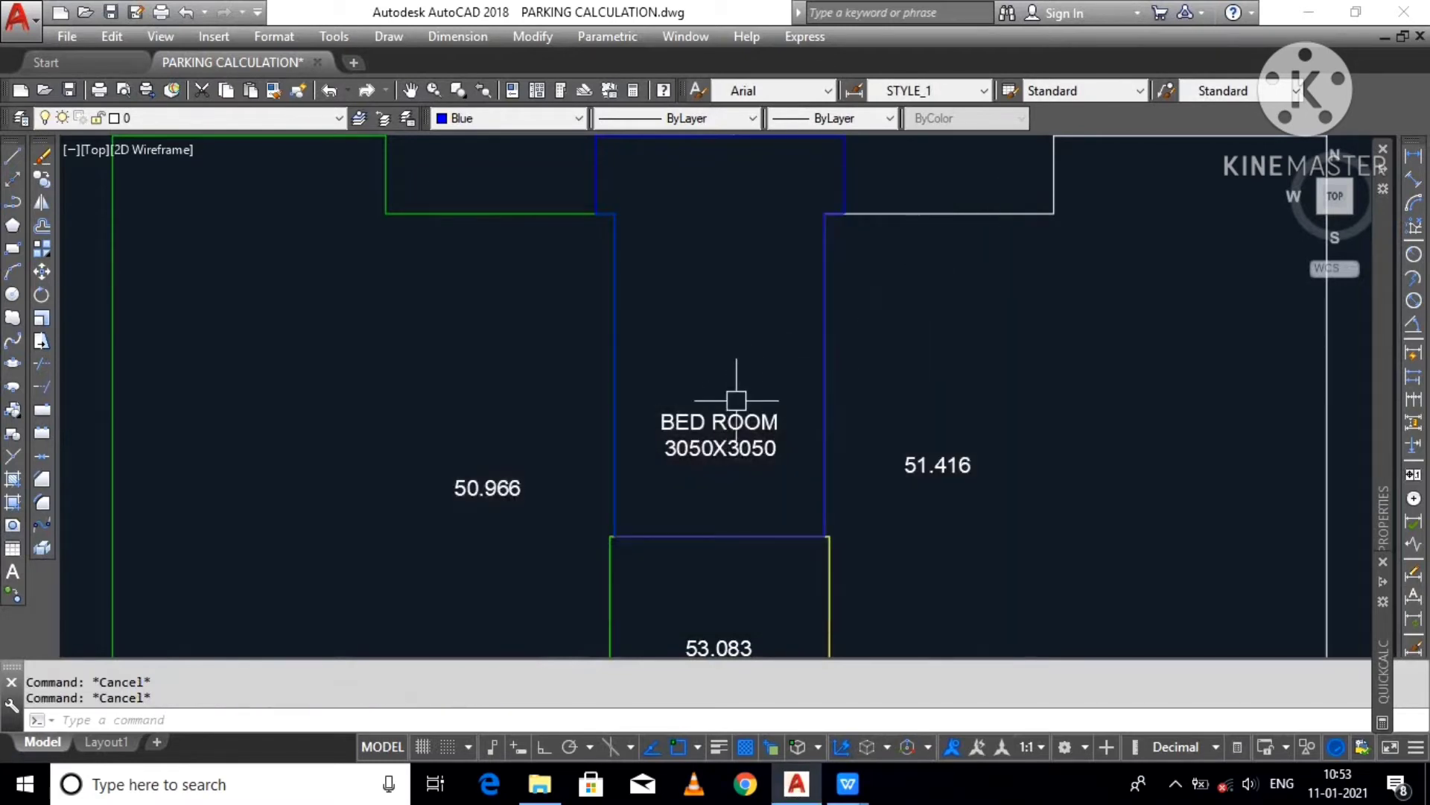
Step: Replace the label text inside the copied blue staircase outline with 14.405
double_click(718, 424)
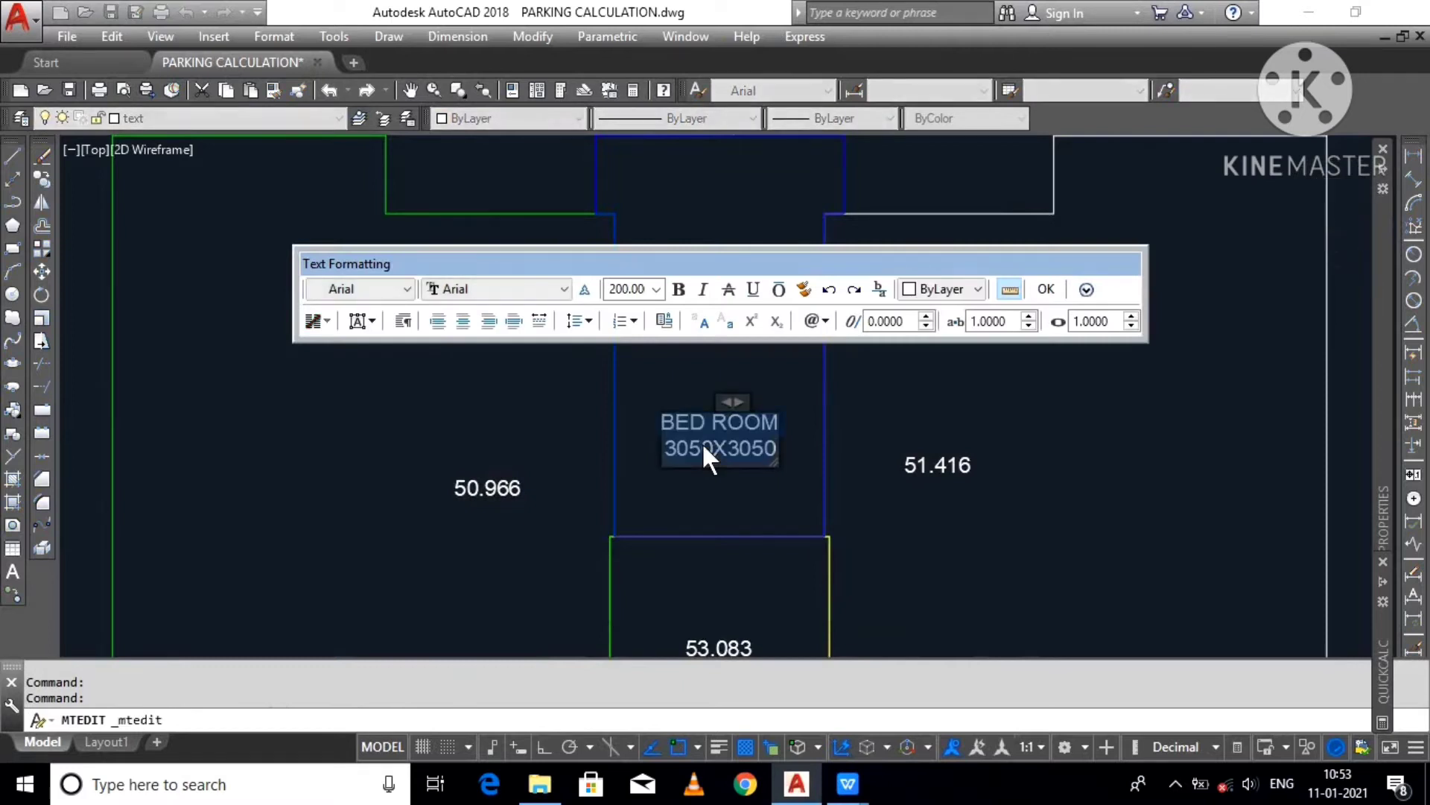
type("14.405")
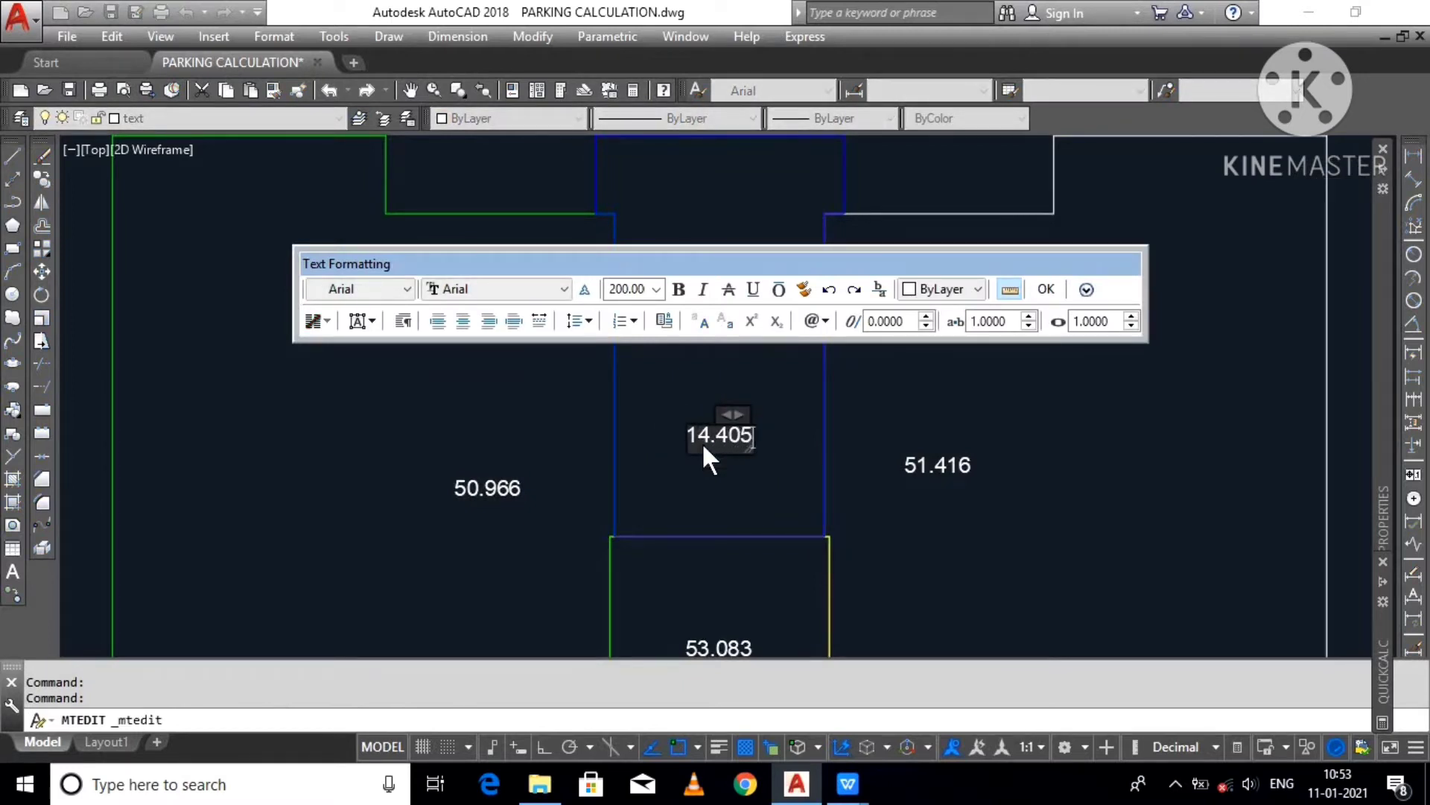
left_click(857, 477)
scroll(745, 261, "down", 2)
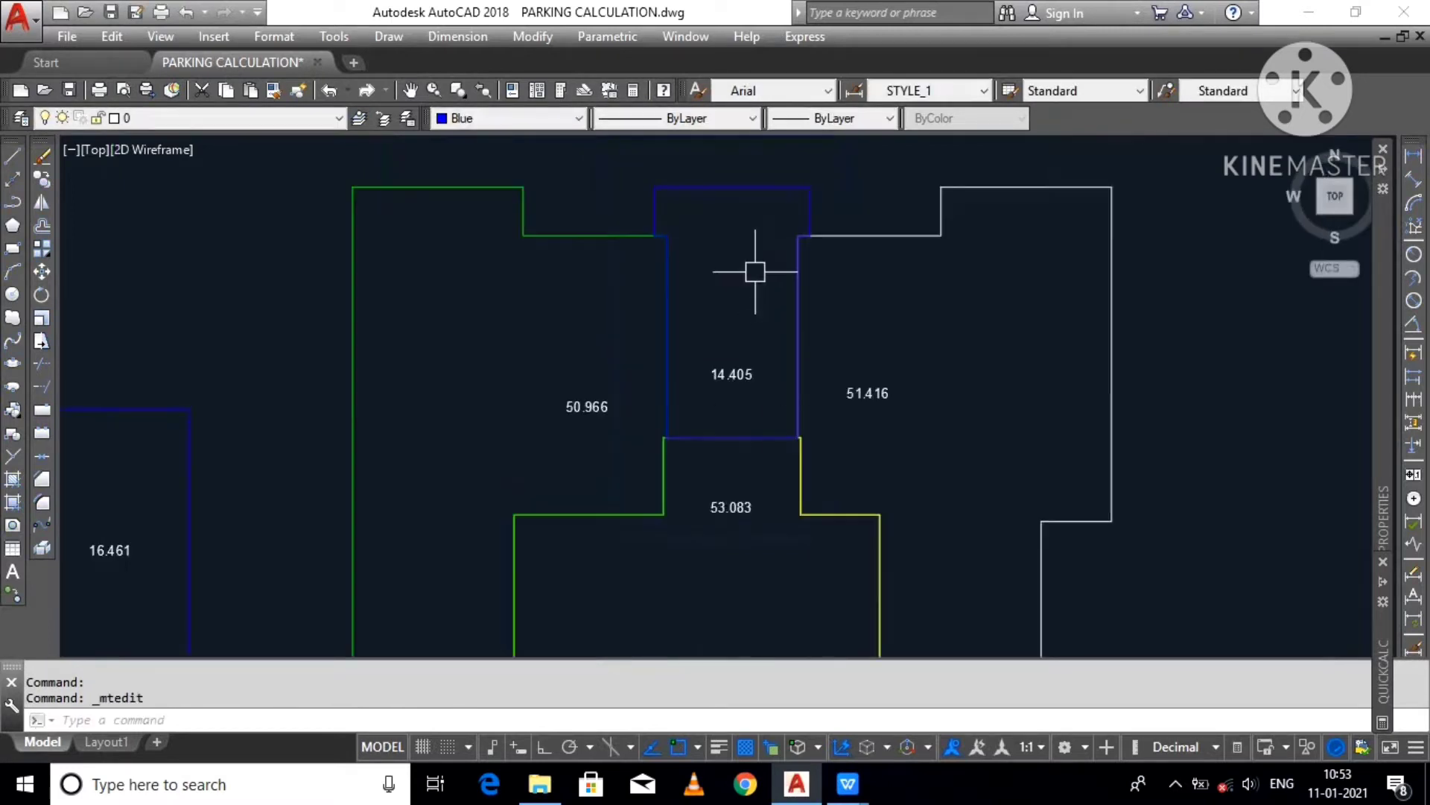
Step: Erase the separate overlapping green and blue rectangles together with their area labels and the parking area text
scroll(808, 298, "down", 2)
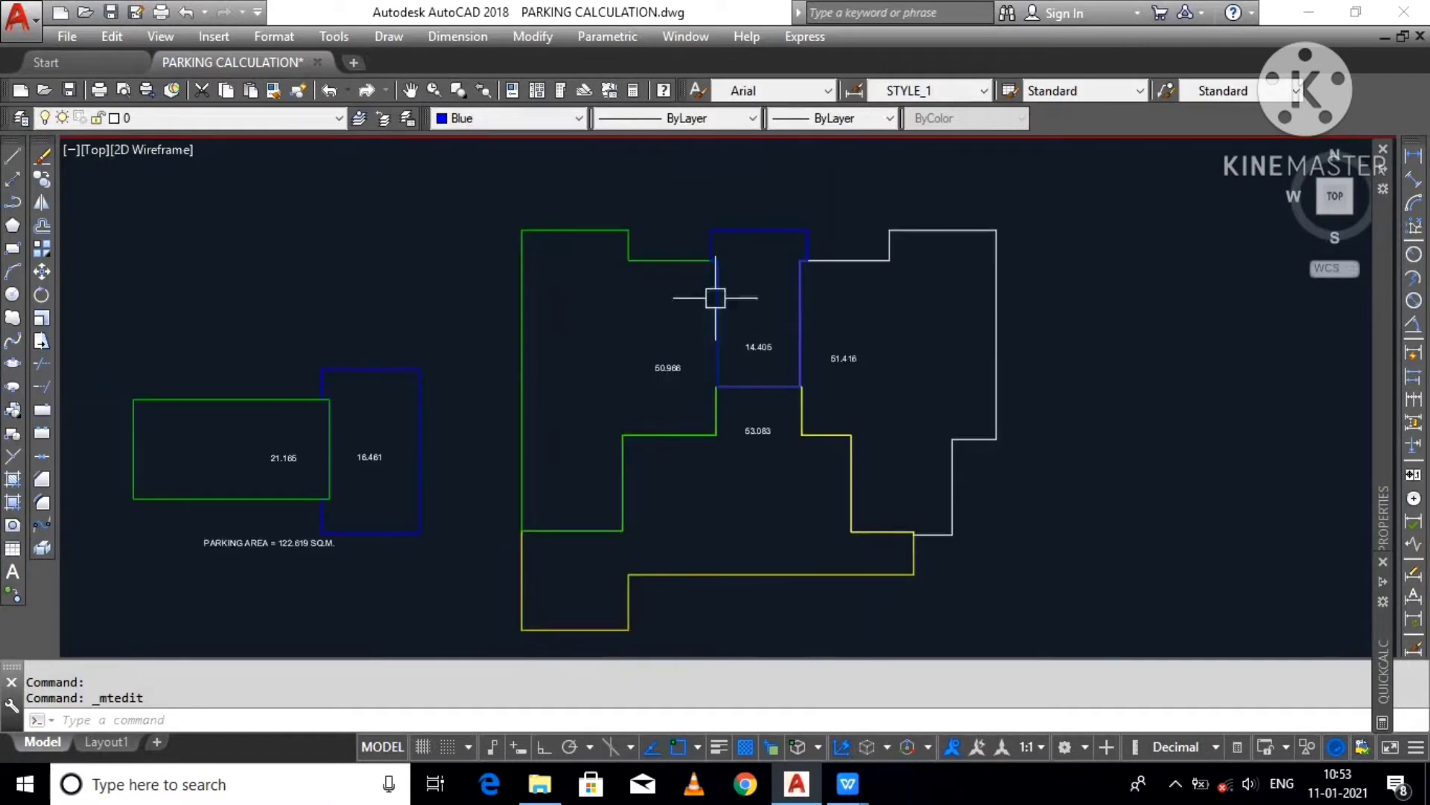
scroll(884, 361, "down", 2)
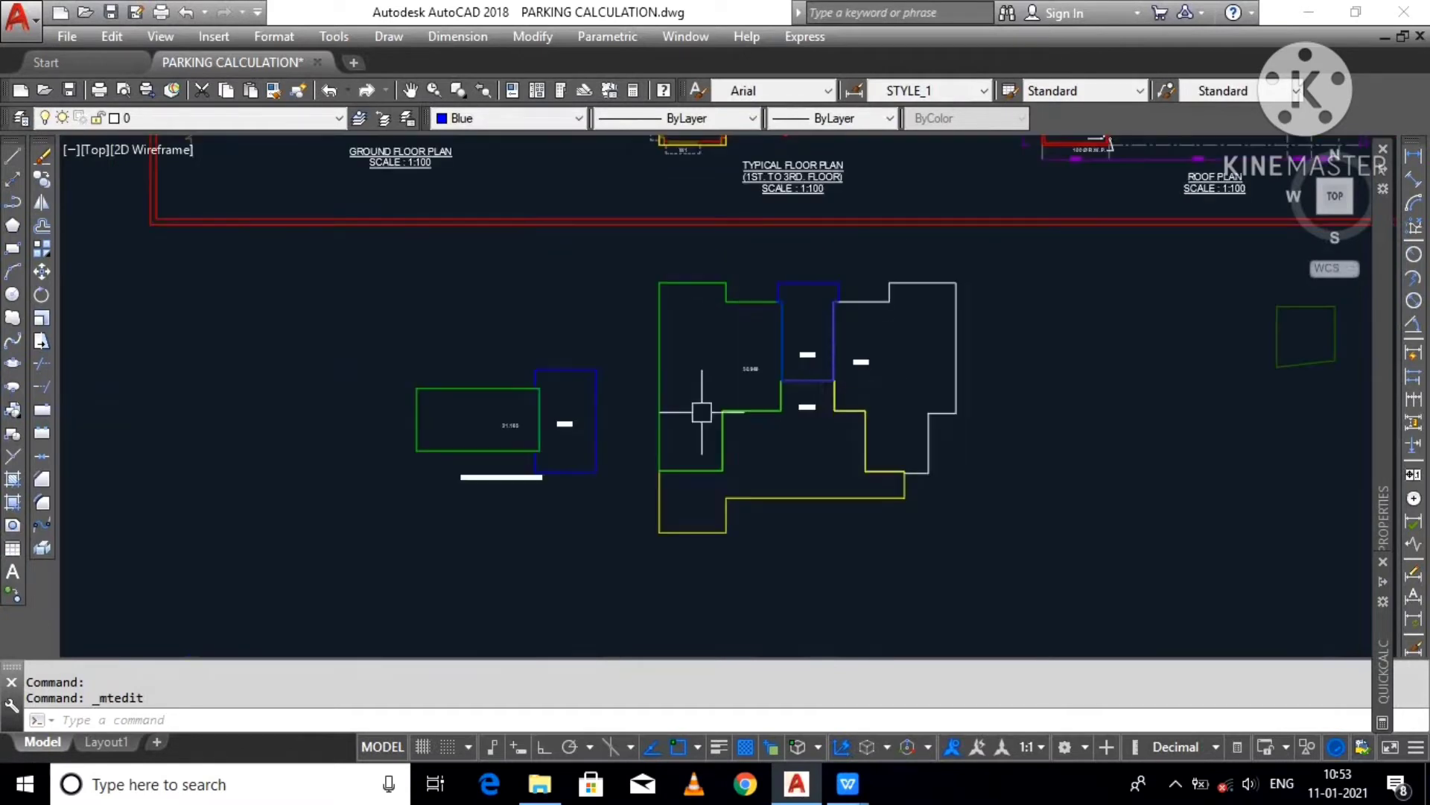
left_click(617, 352)
left_click(283, 536)
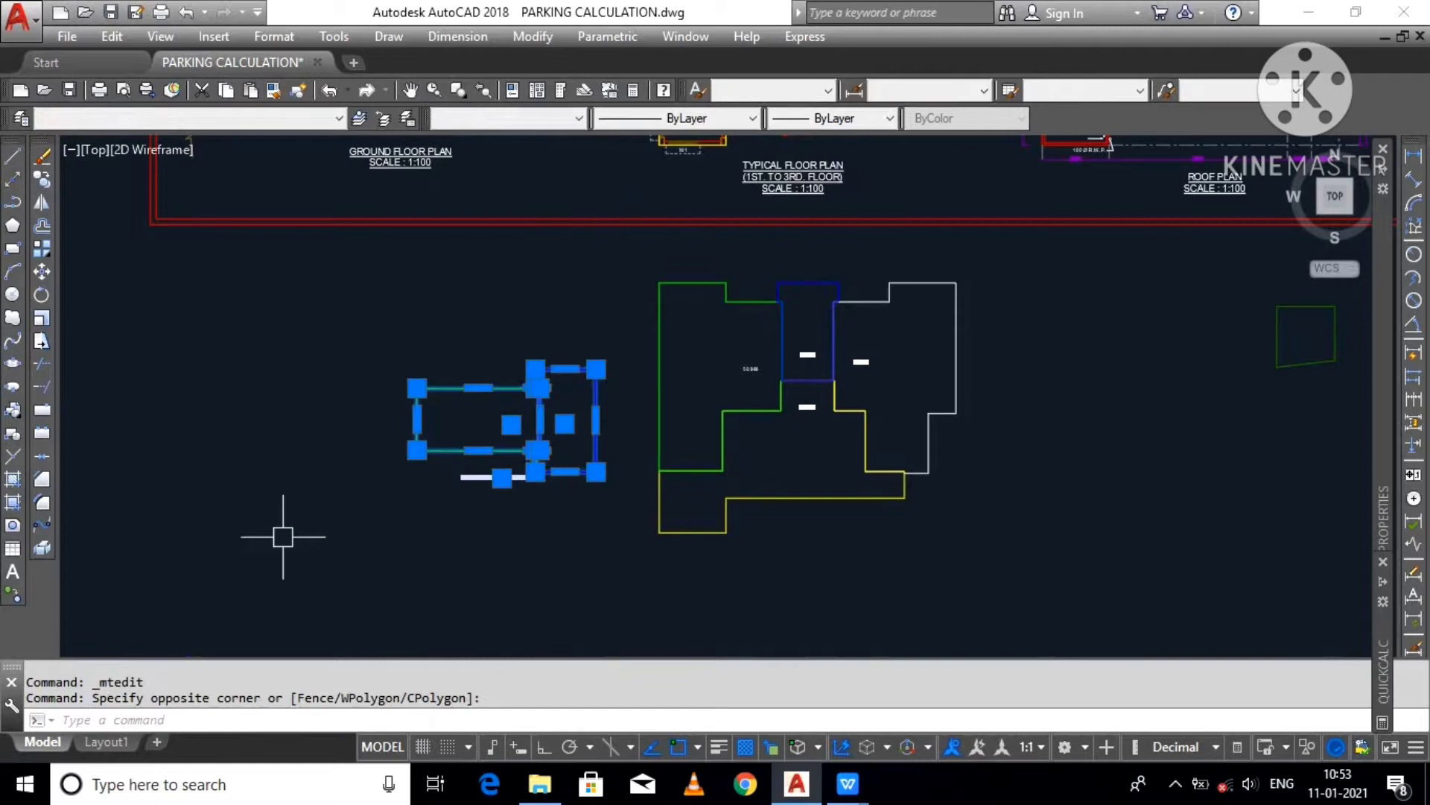
key("Delete")
Step: On the ground floor plan, start a polyline at the watchman room's lower outer corner and trace the lower walls to the staircase block's corner
scroll(479, 377, "up", 5)
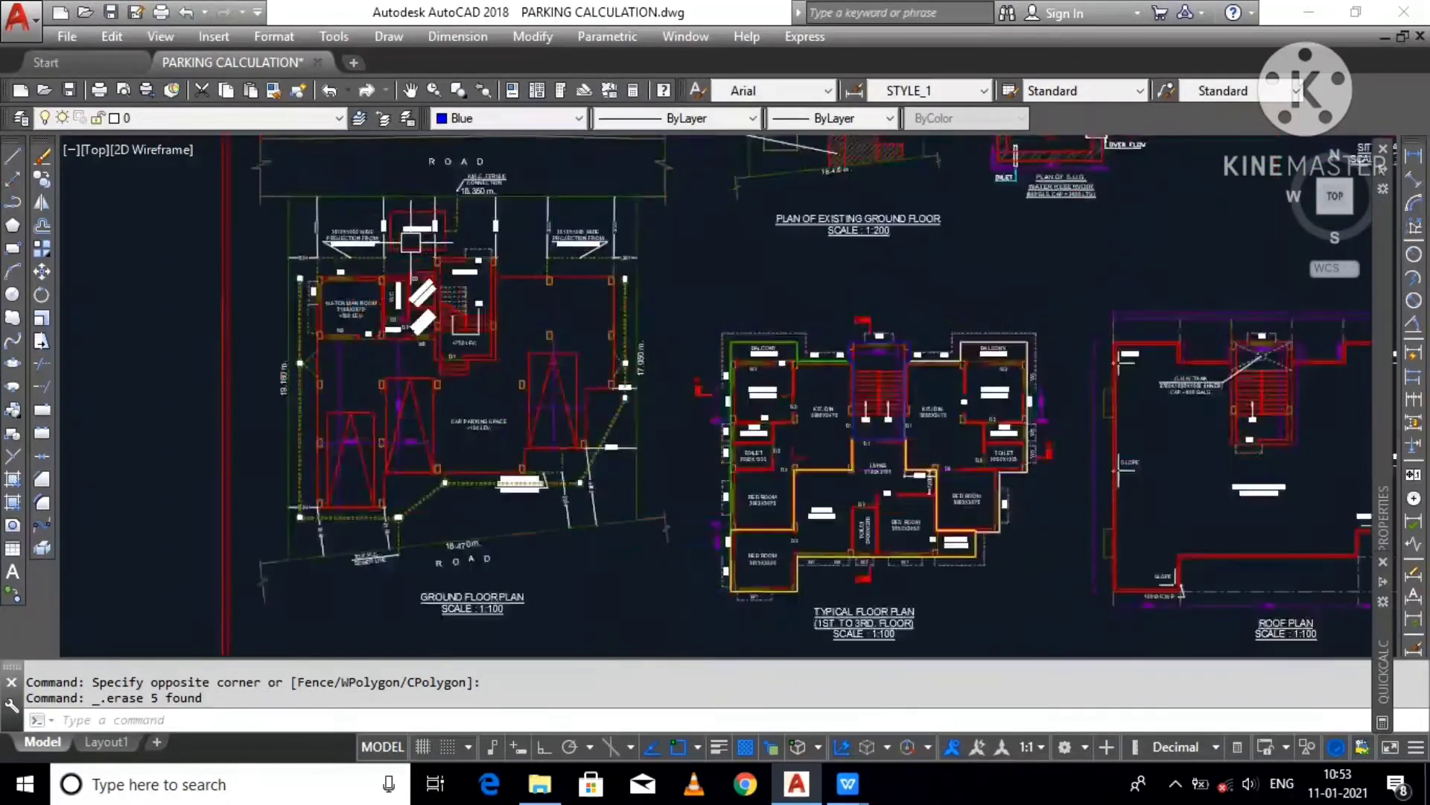
scroll(414, 241, "up", 2)
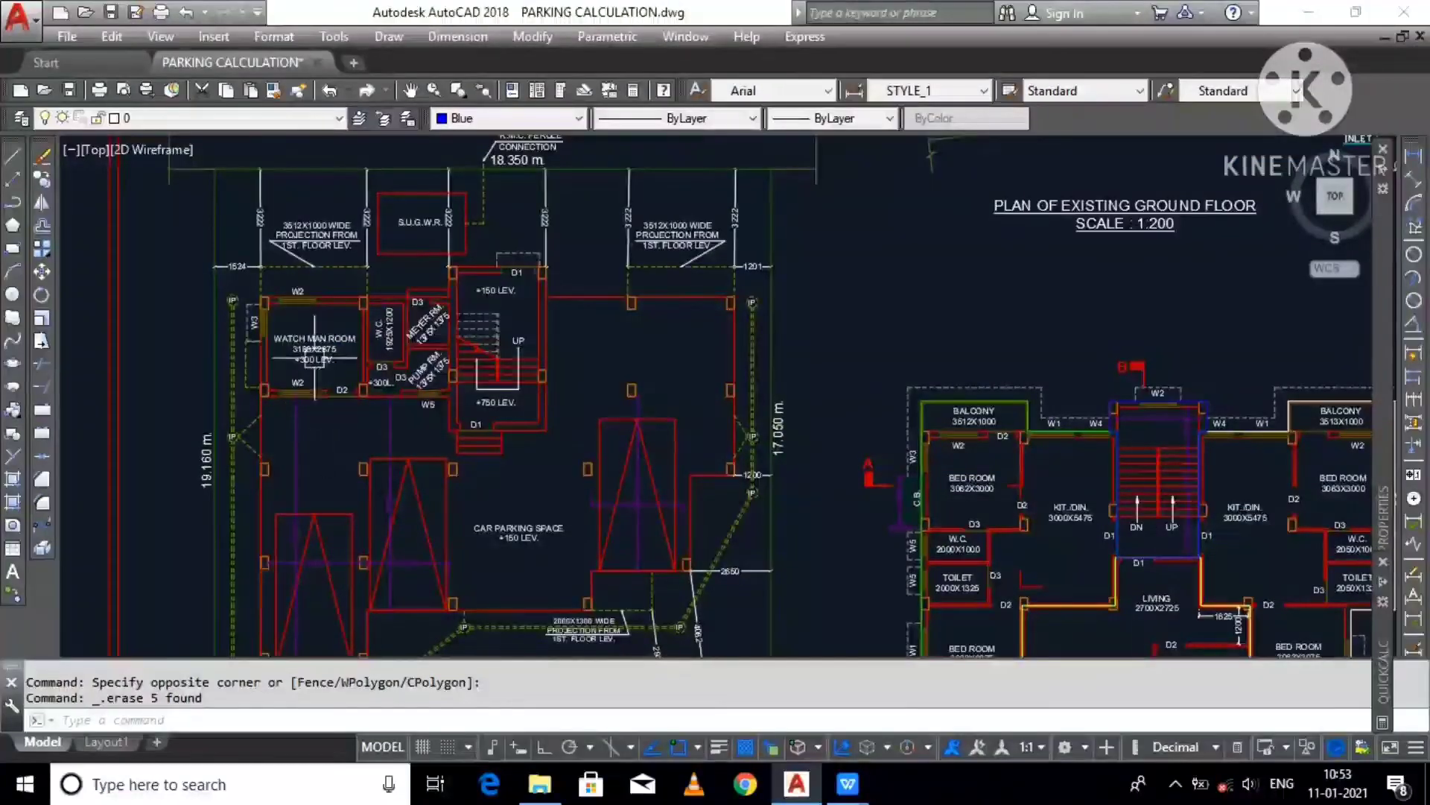
scroll(314, 351, "up", 2)
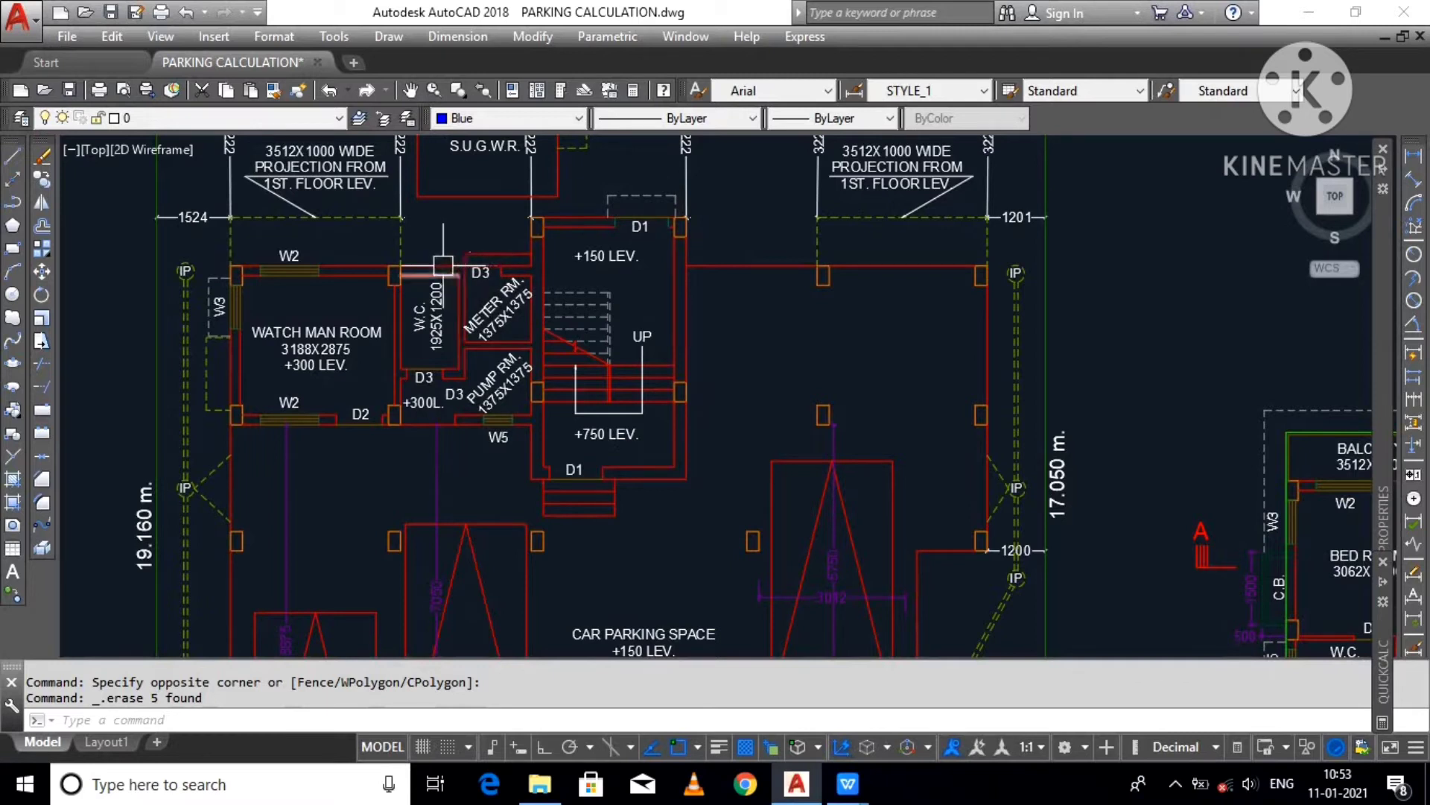
mouse_move(436, 262)
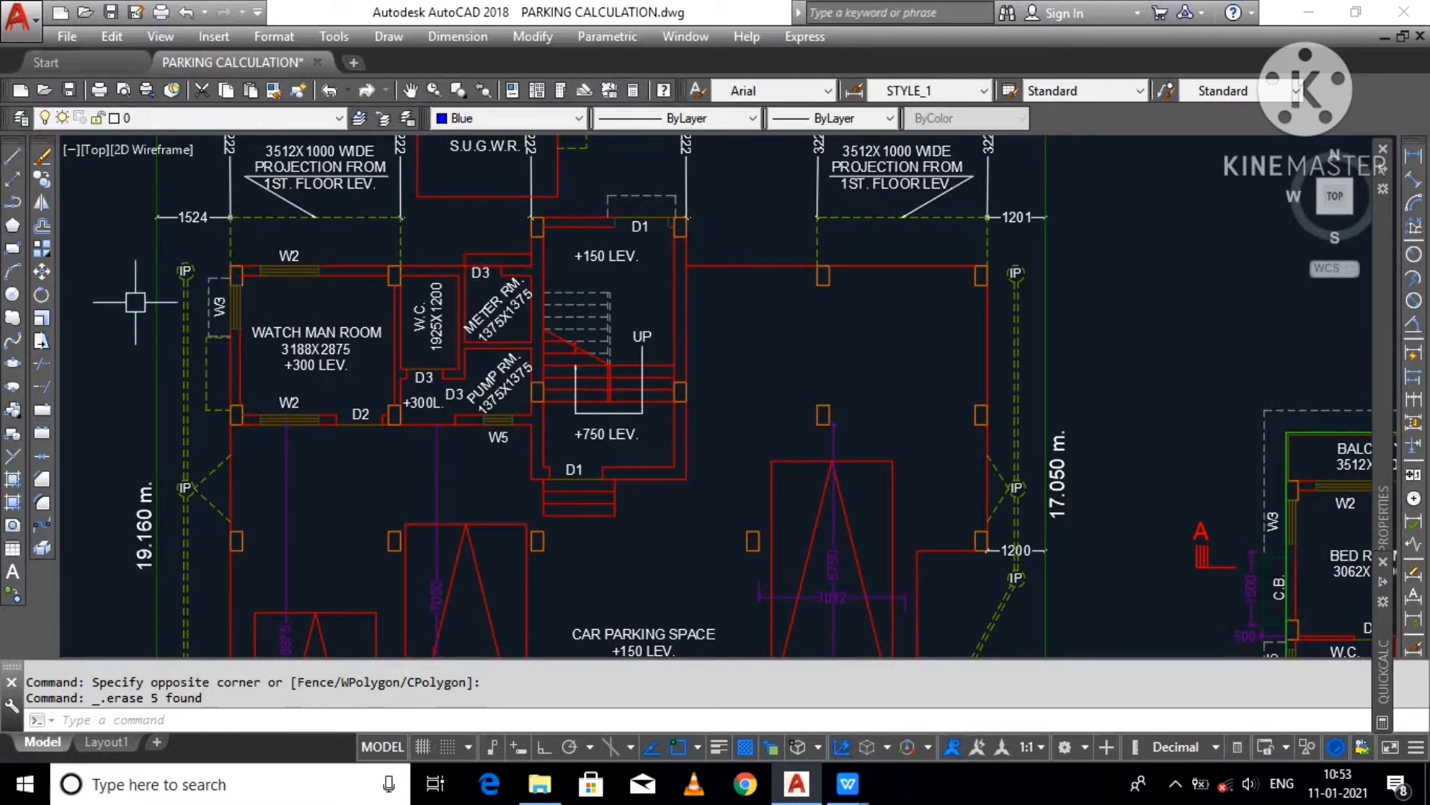
left_click(12, 202)
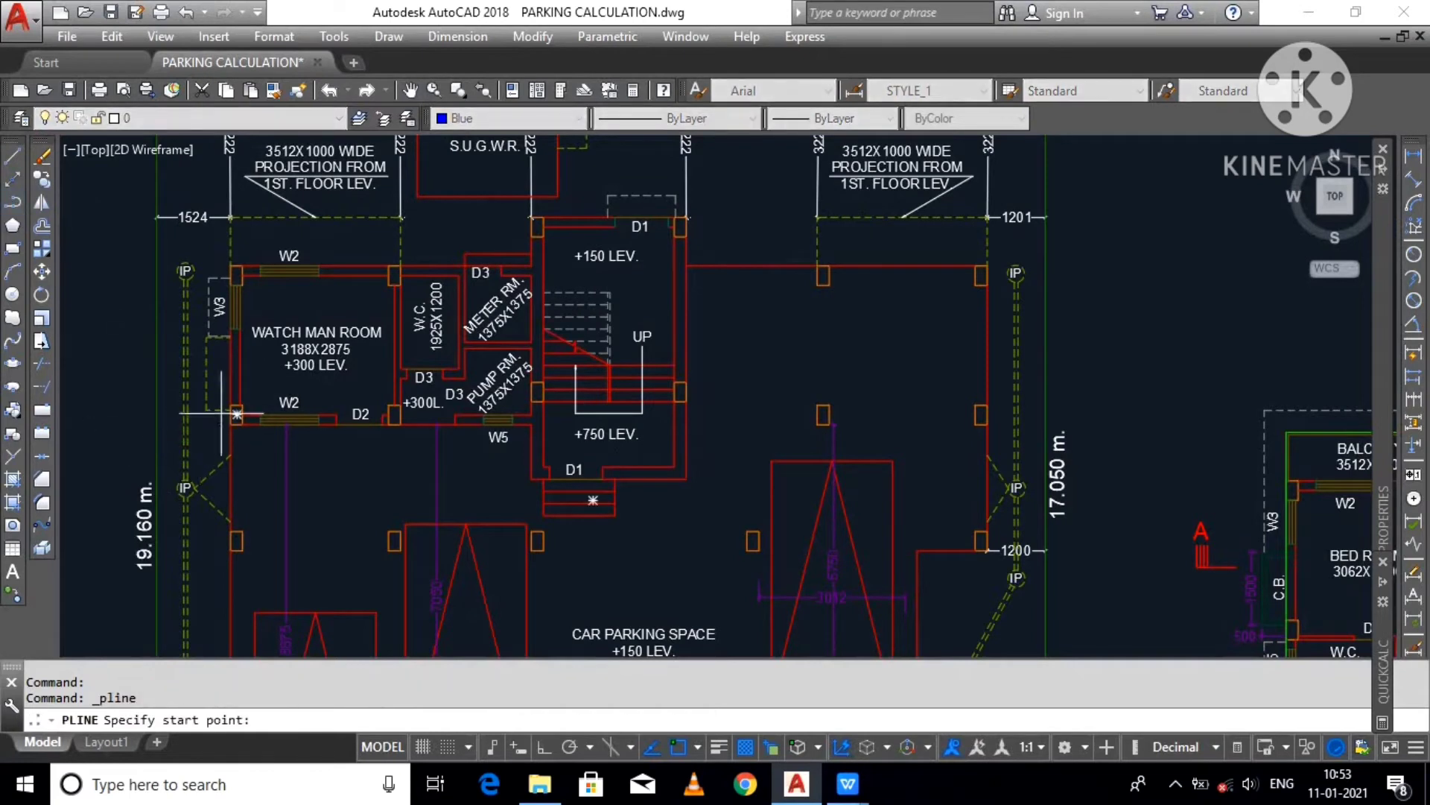
scroll(307, 395, "up", 2)
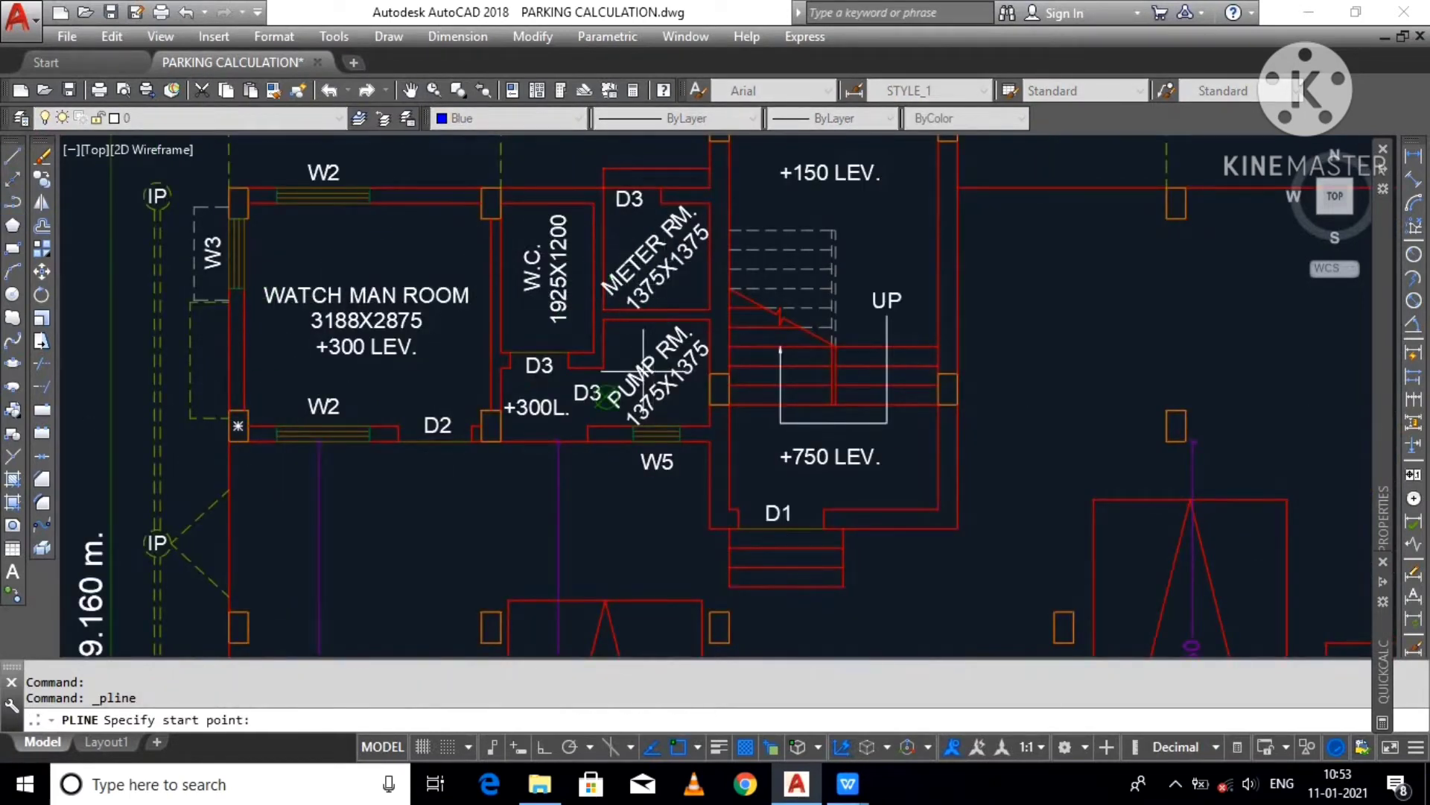
scroll(767, 361, "down", 2)
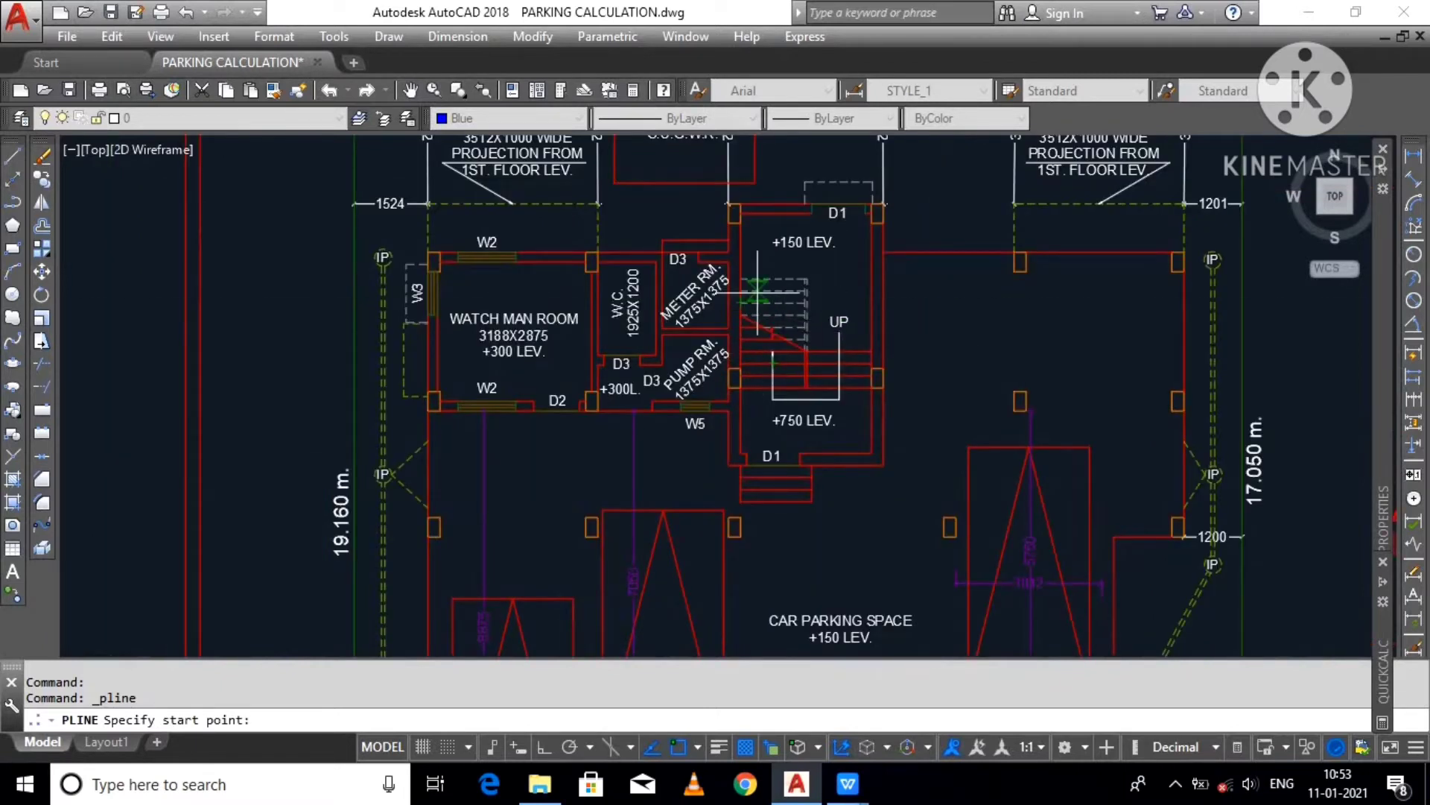
scroll(410, 445, "up", 2)
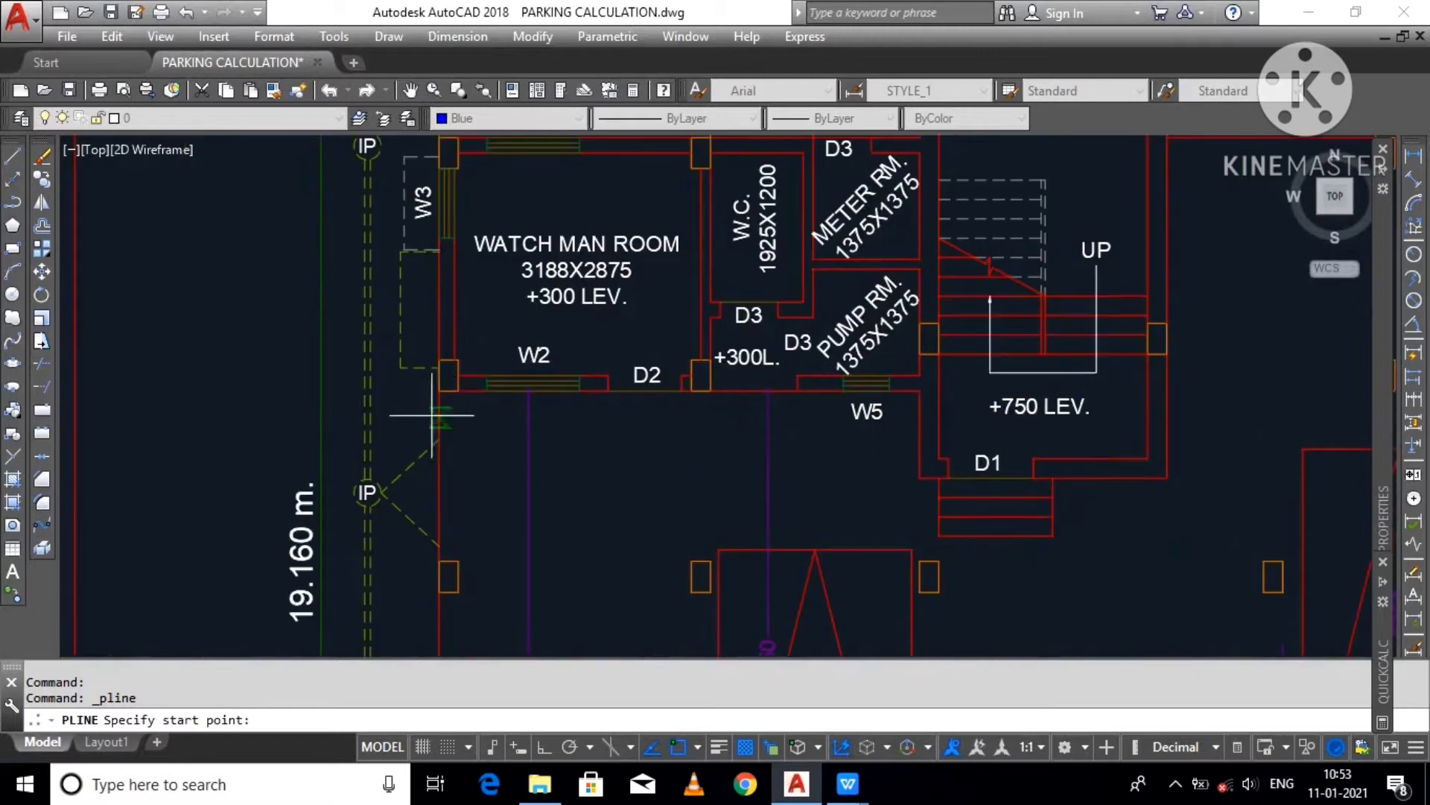
left_click(448, 374)
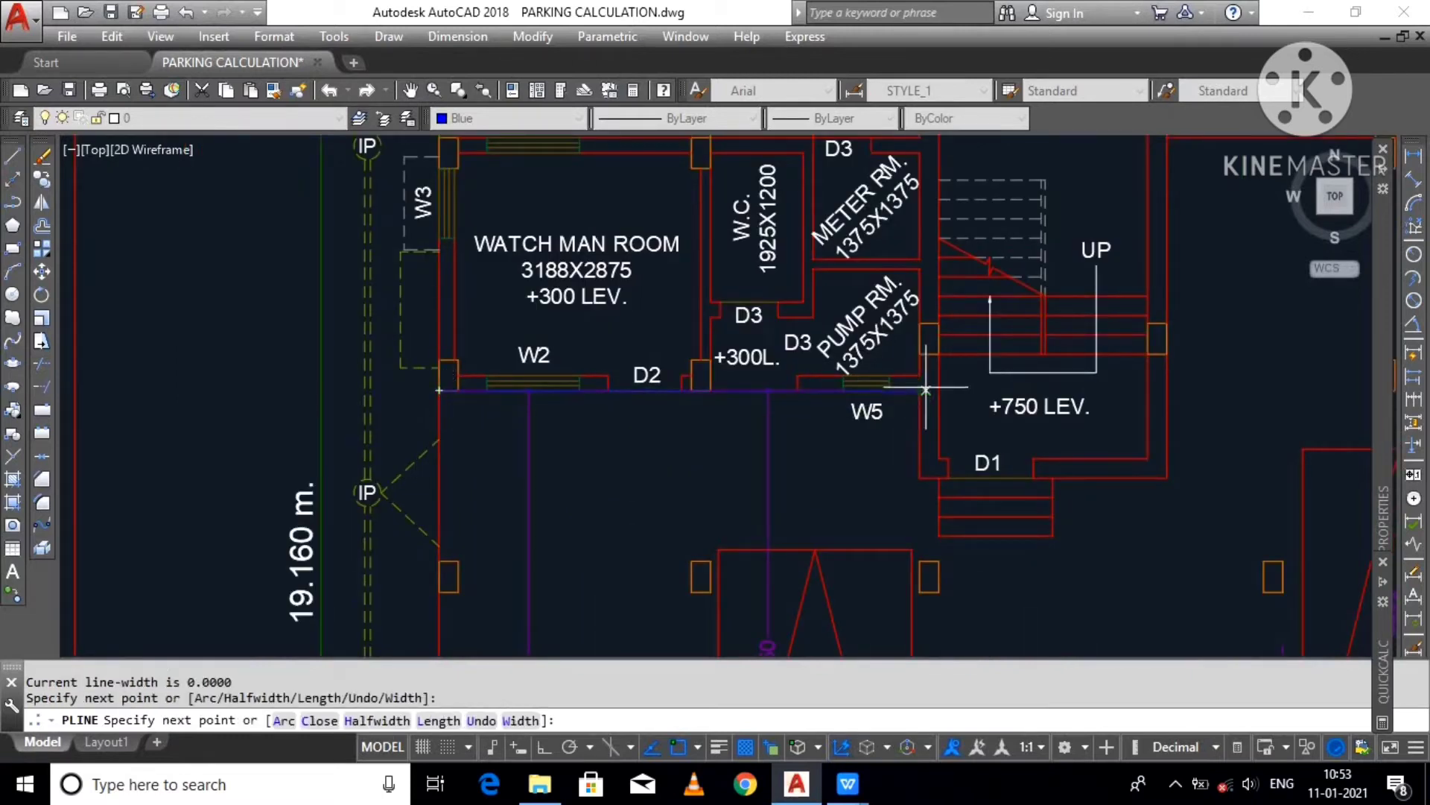
left_click(920, 477)
Step: Continue the polyline around the entrance steps in front of the staircase's lower door D1
scroll(935, 476, "up", 2)
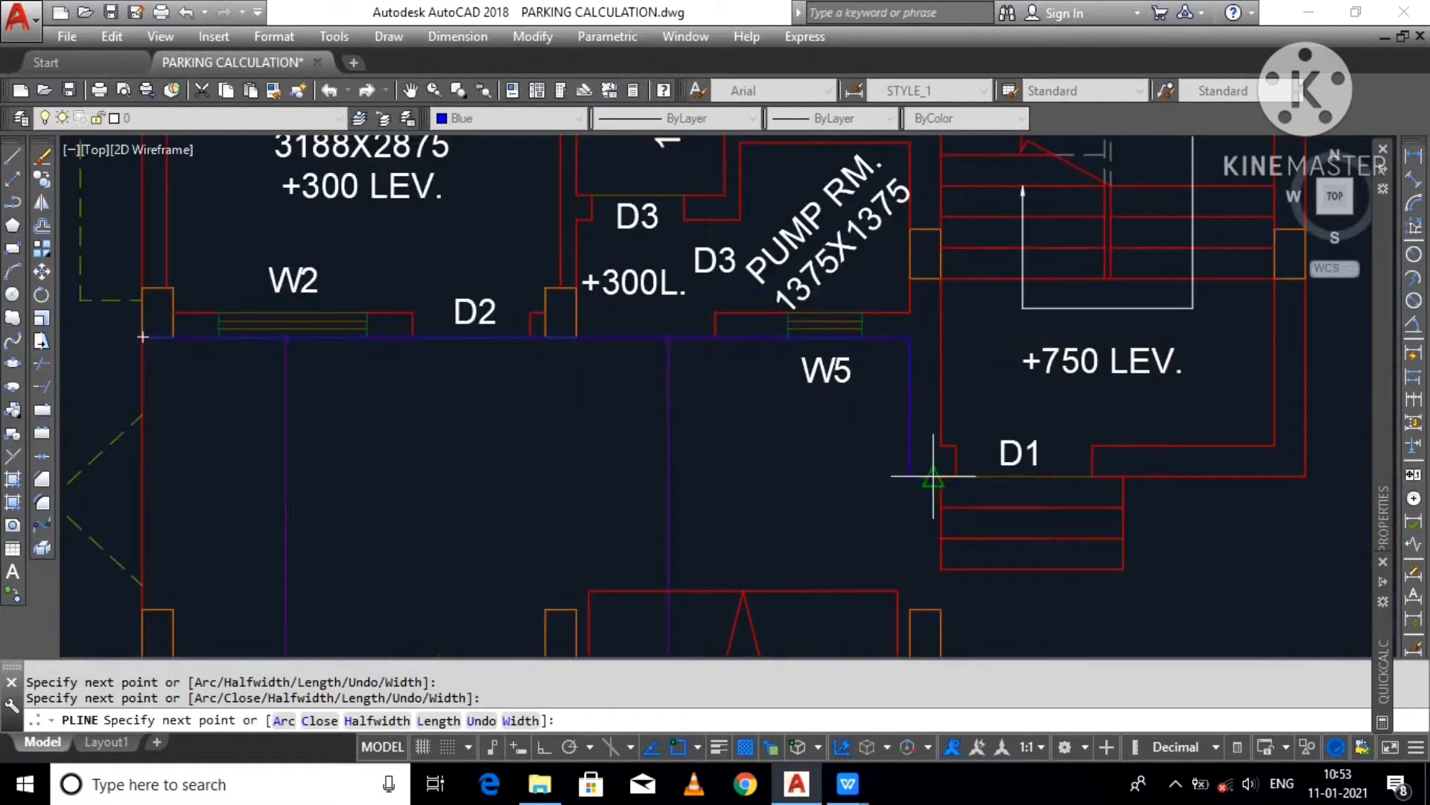
left_click(941, 475)
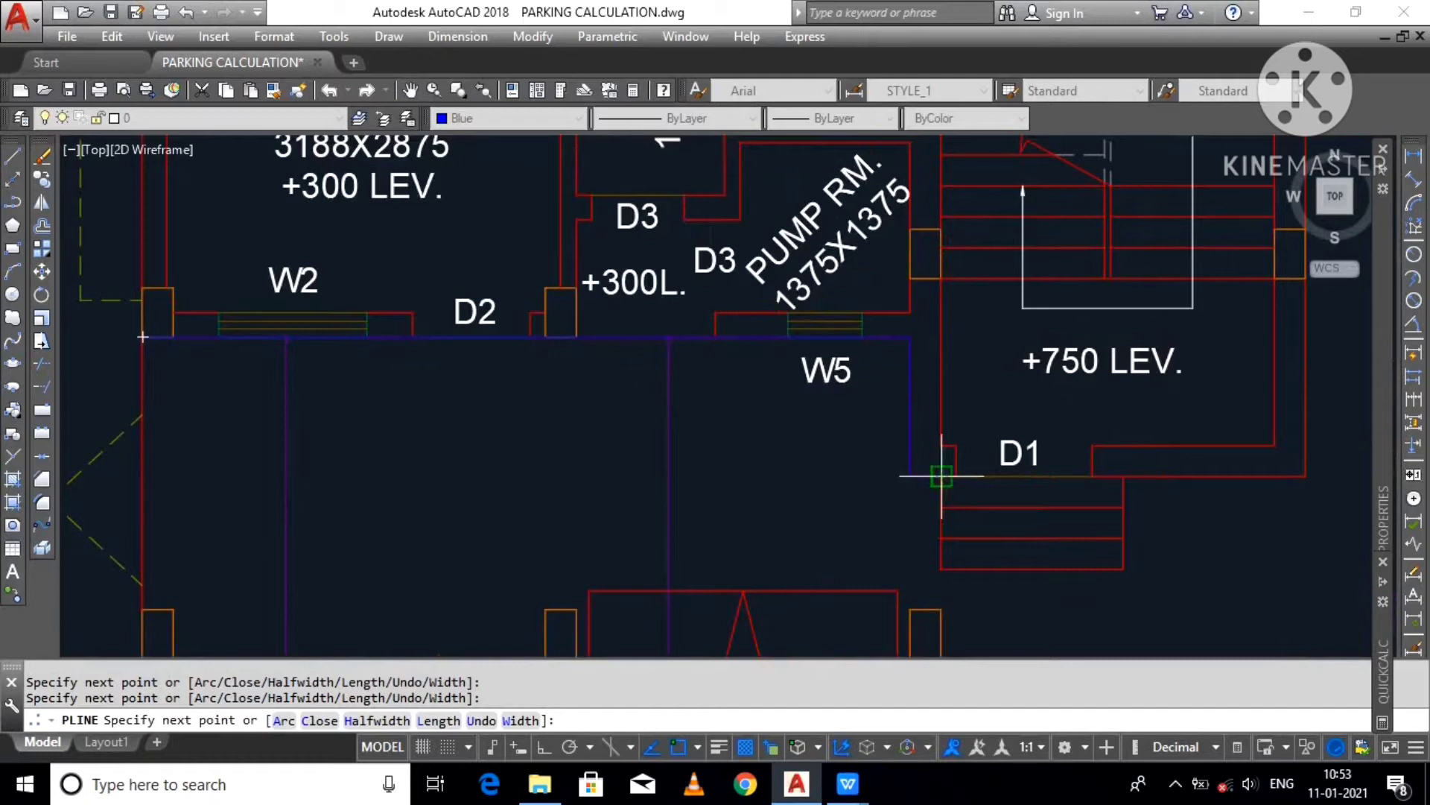
left_click(941, 569)
left_click(1124, 568)
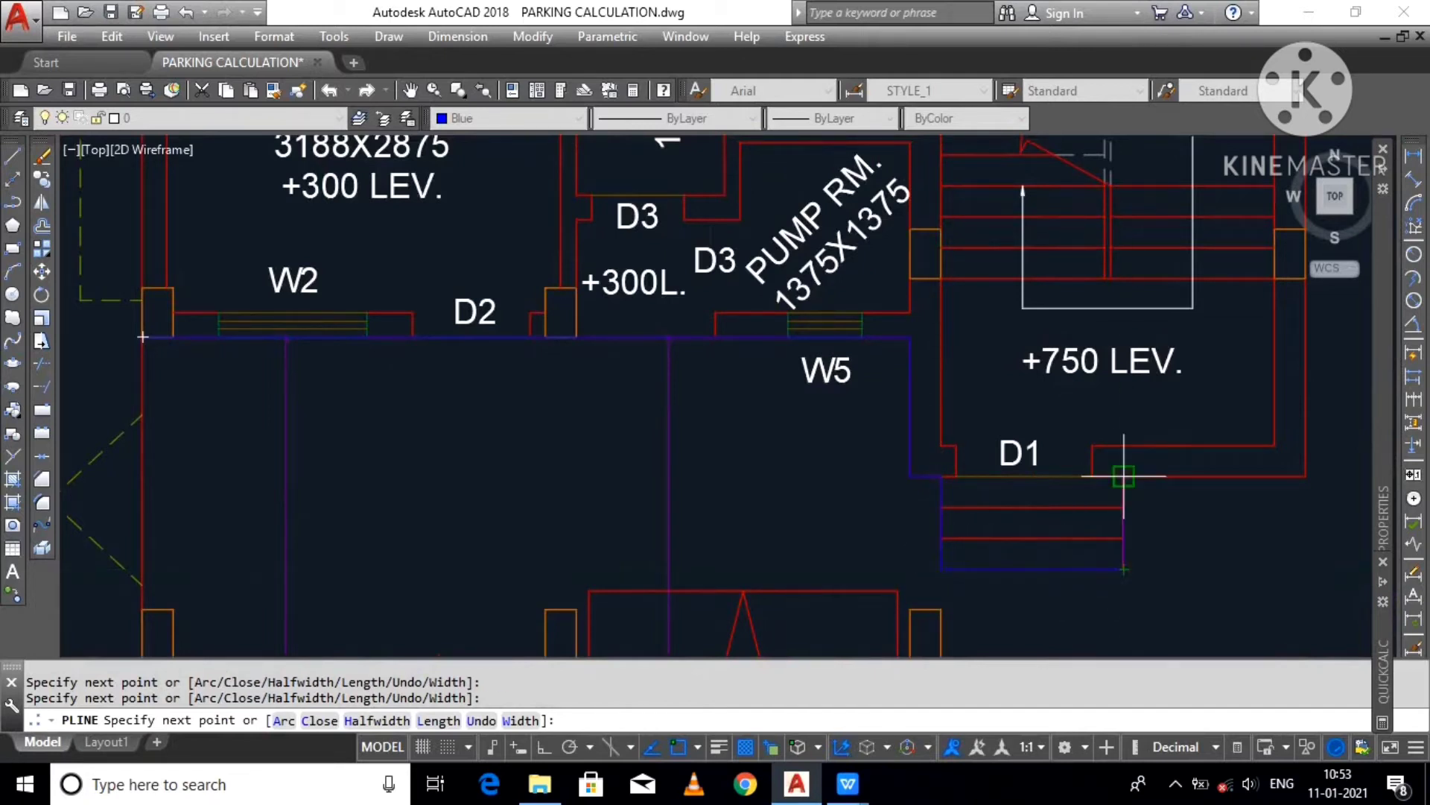
left_click(1123, 477)
Step: Trace the polyline along the staircase's outer side wall and across its upper wall to the opposite column corner
scroll(1117, 506, "down", 3)
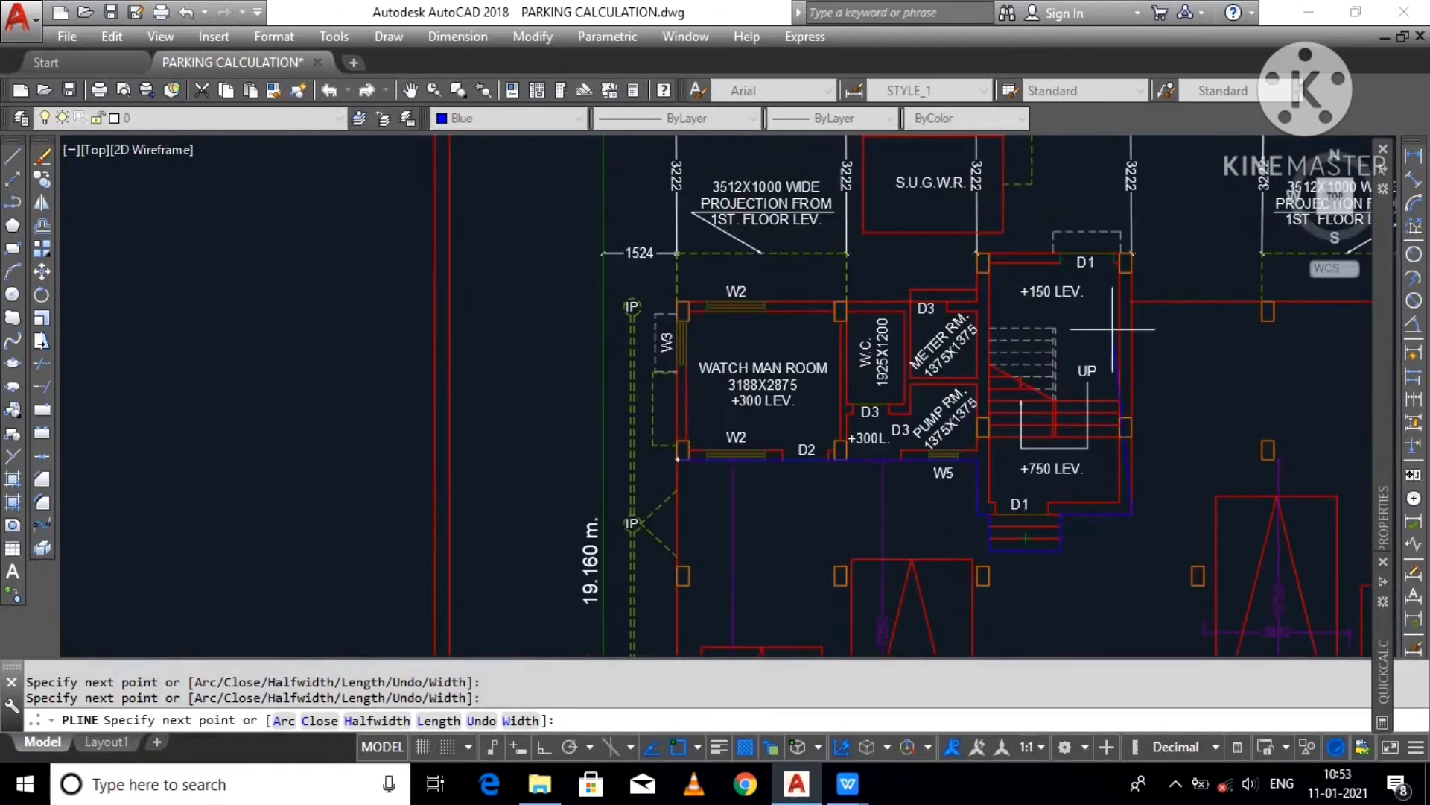
scroll(1133, 246, "up", 6)
scroll(1140, 340, "up", 2)
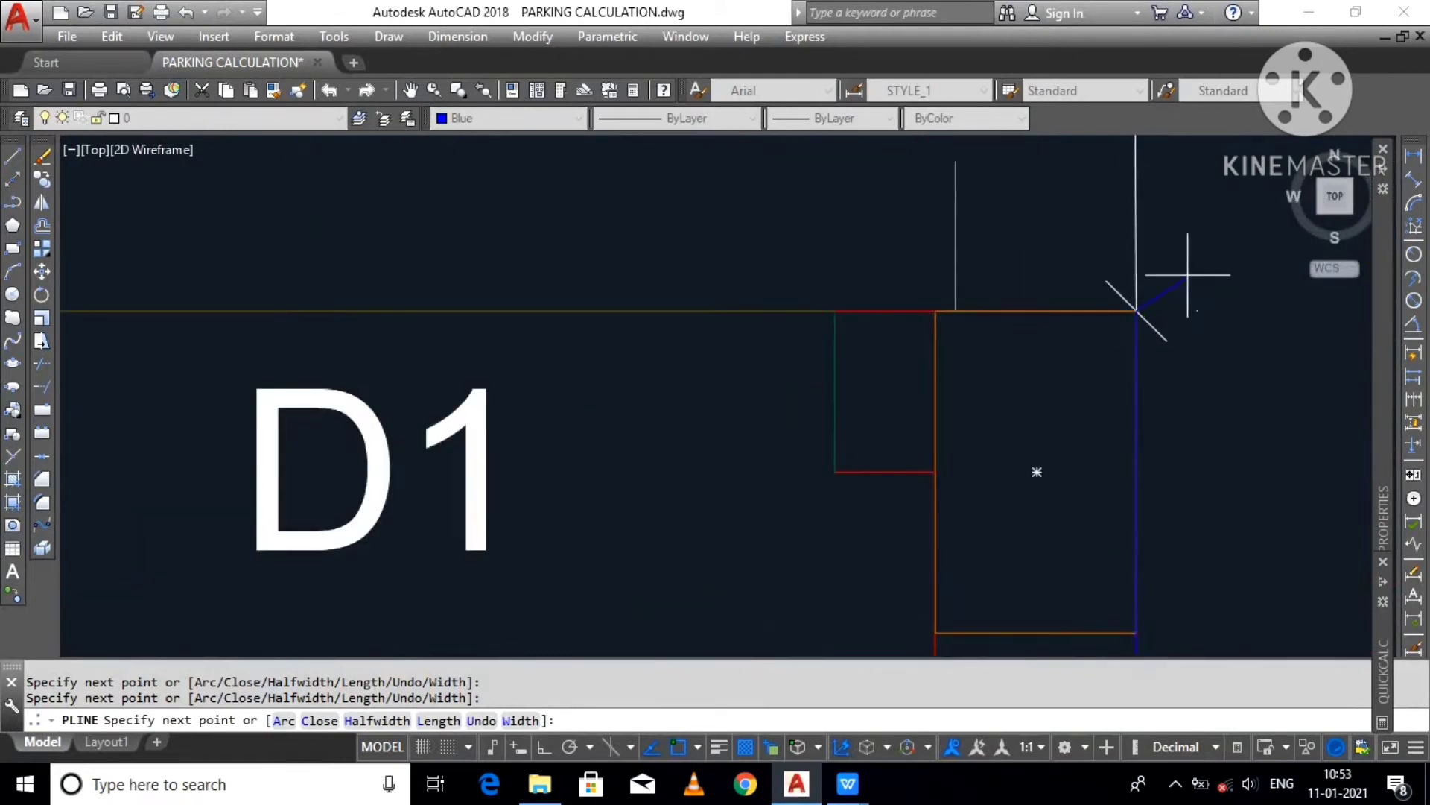
scroll(920, 377, "down", 3)
scroll(785, 294, "up", 3)
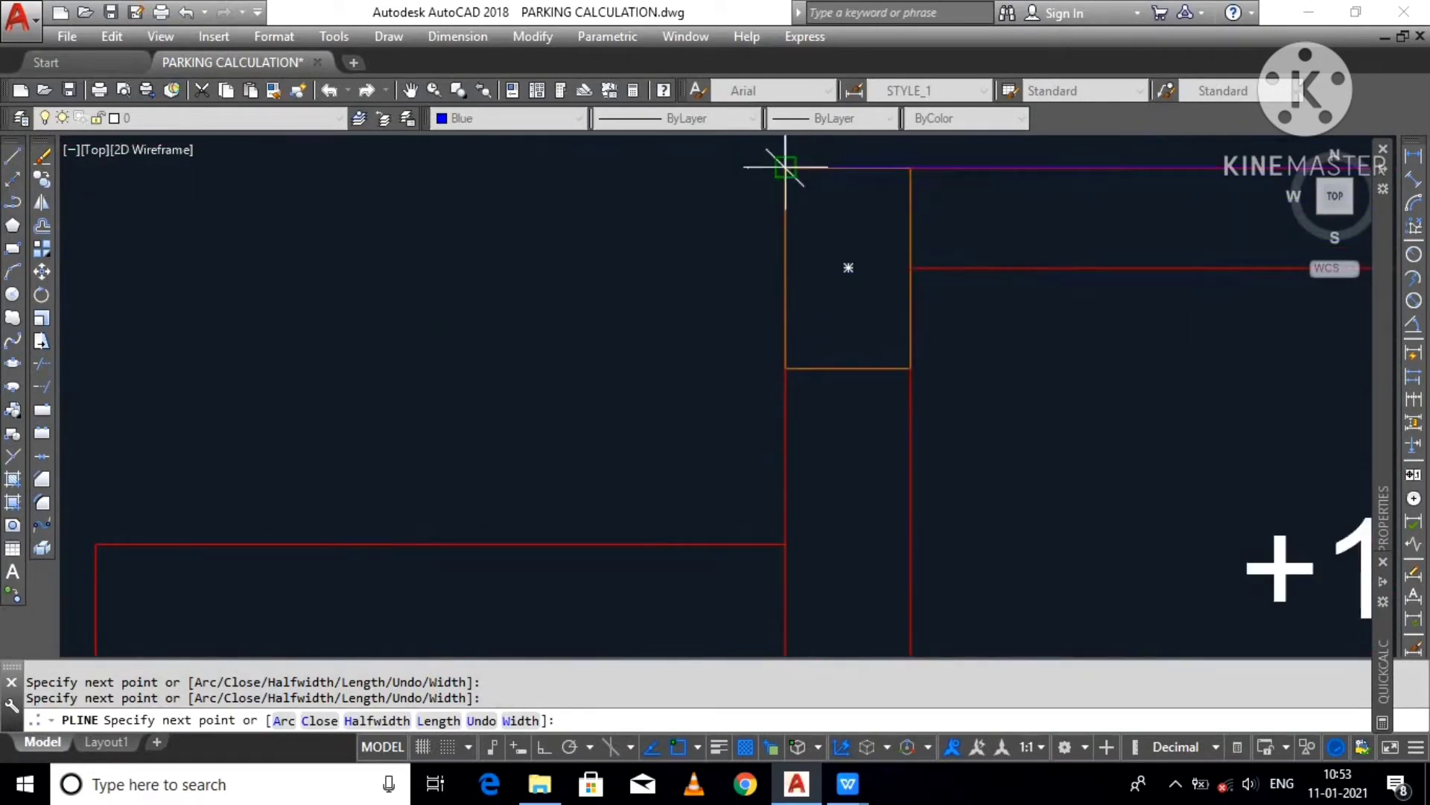
scroll(756, 186, "down", 3)
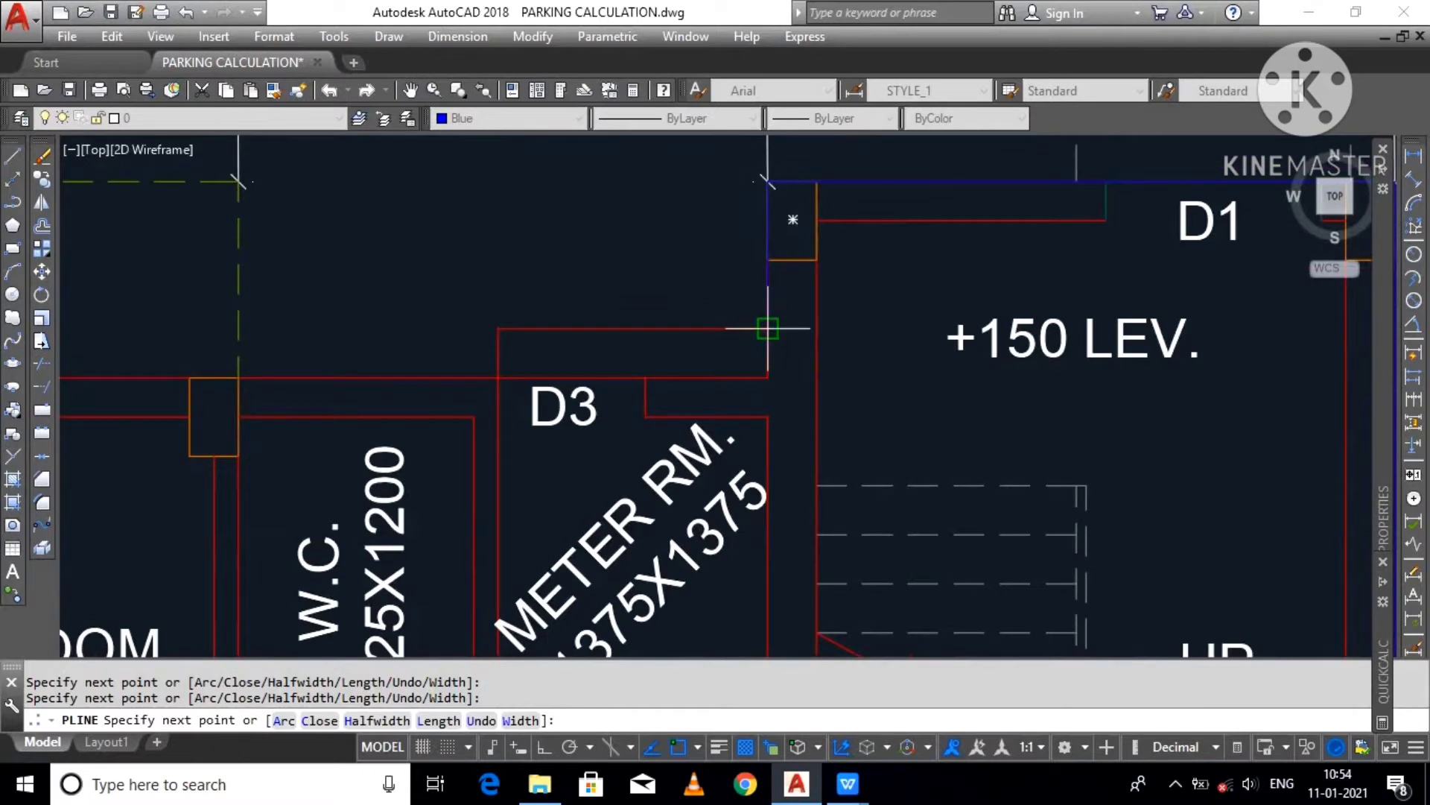
Step: Extend the polyline around the meter room projection and along the W.C. and watchman room's outer wall, and close the outline
left_click(768, 328)
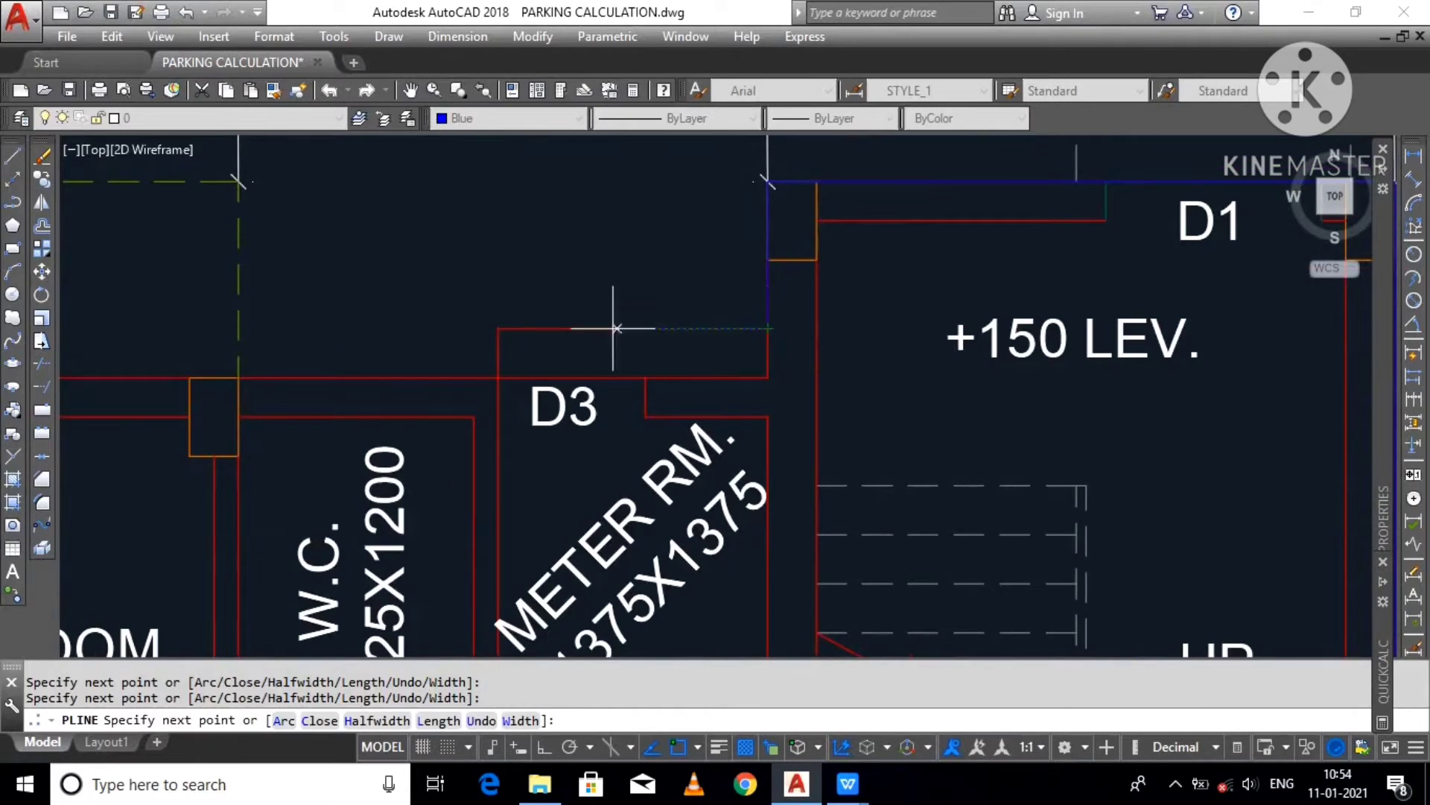
left_click(499, 327)
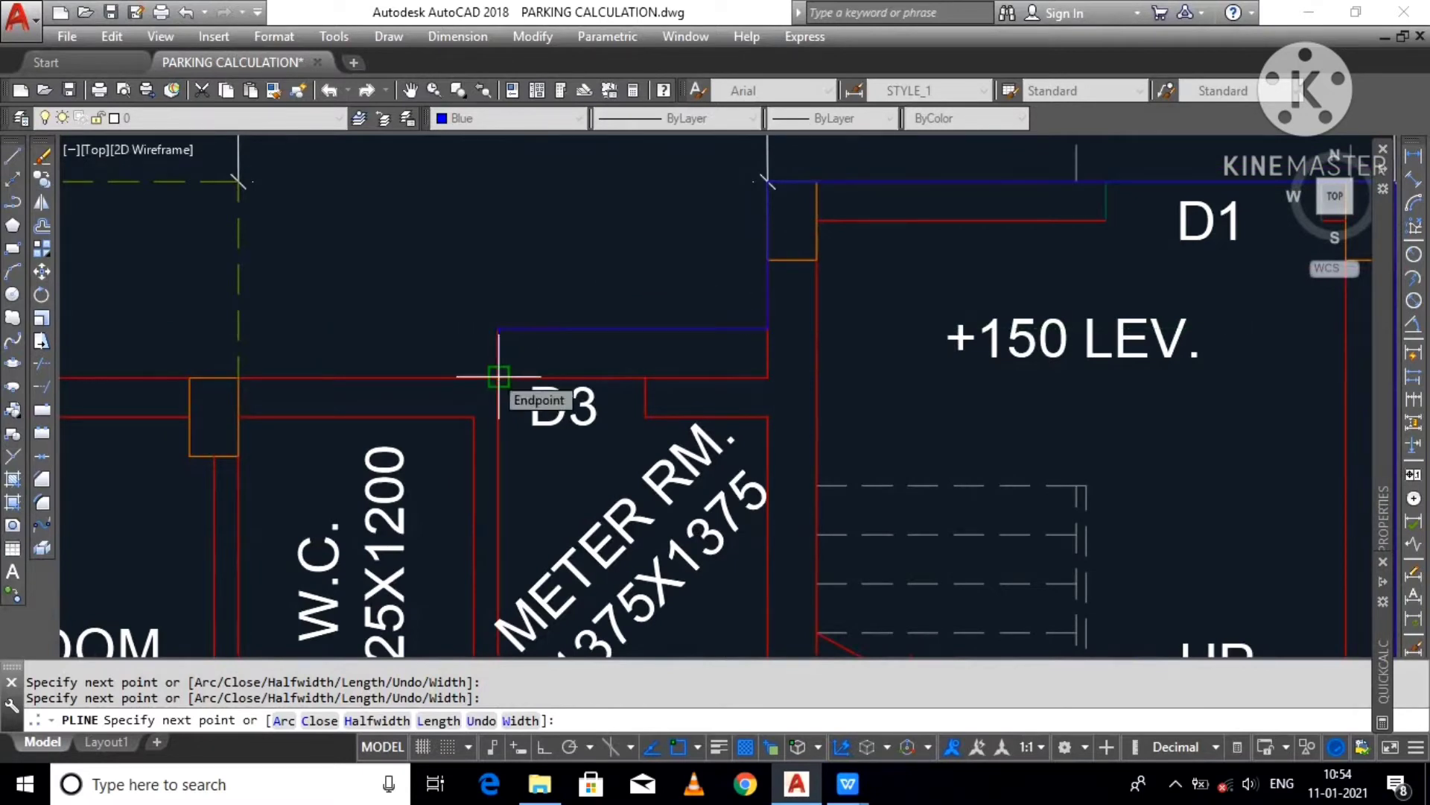
left_click(499, 377)
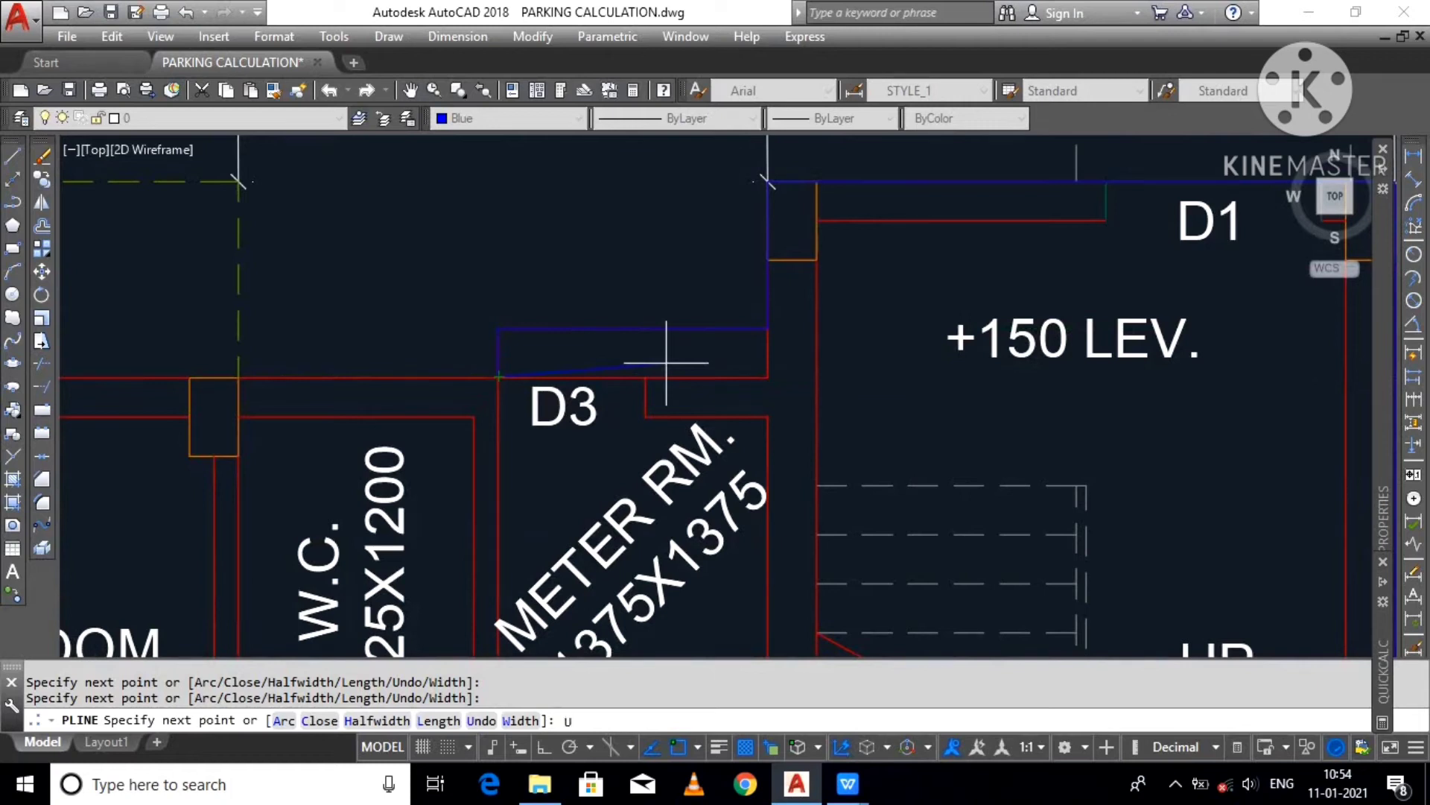
scroll(781, 346, "down", 3)
key("BackSpace")
scroll(308, 373, "up", 3)
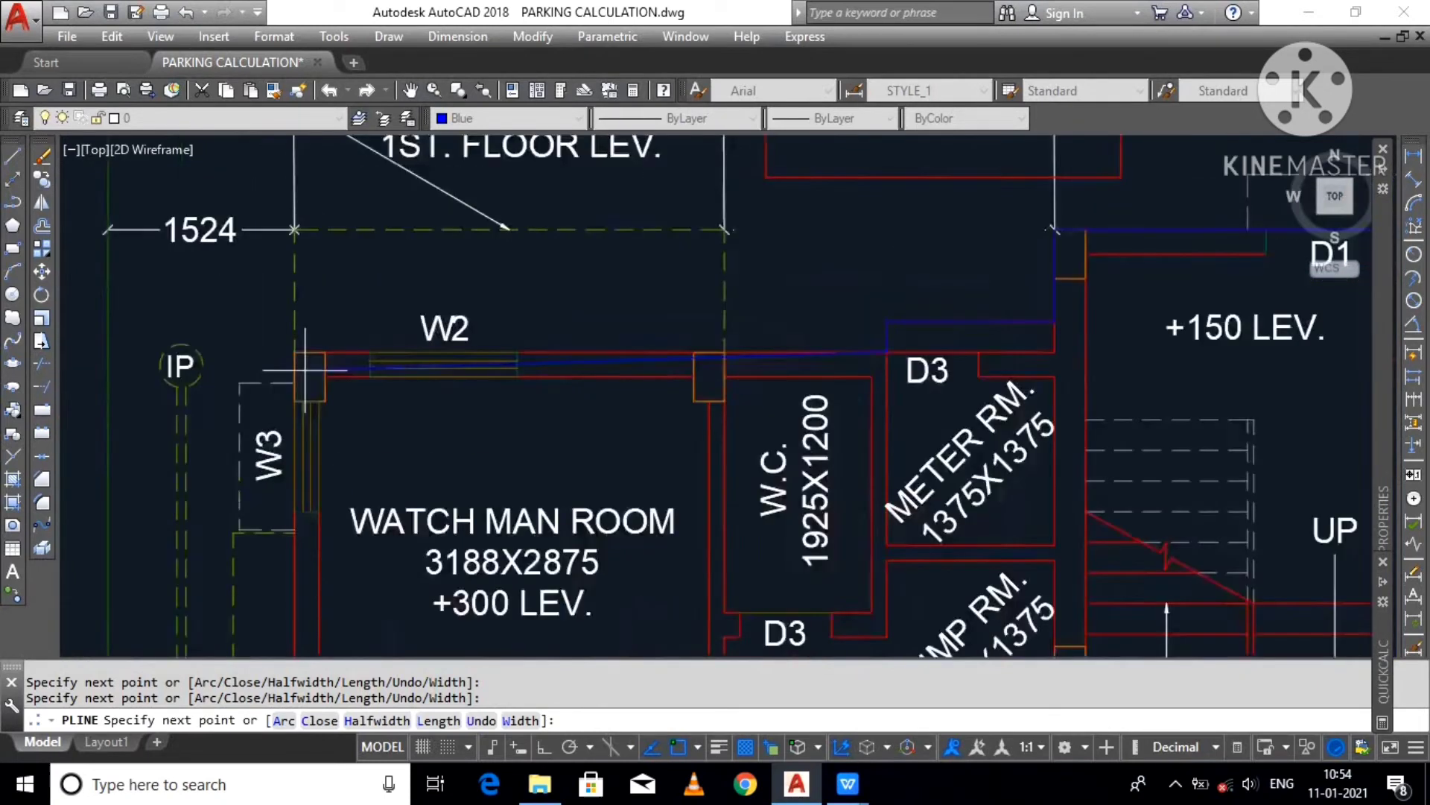
scroll(409, 261, "down", 5)
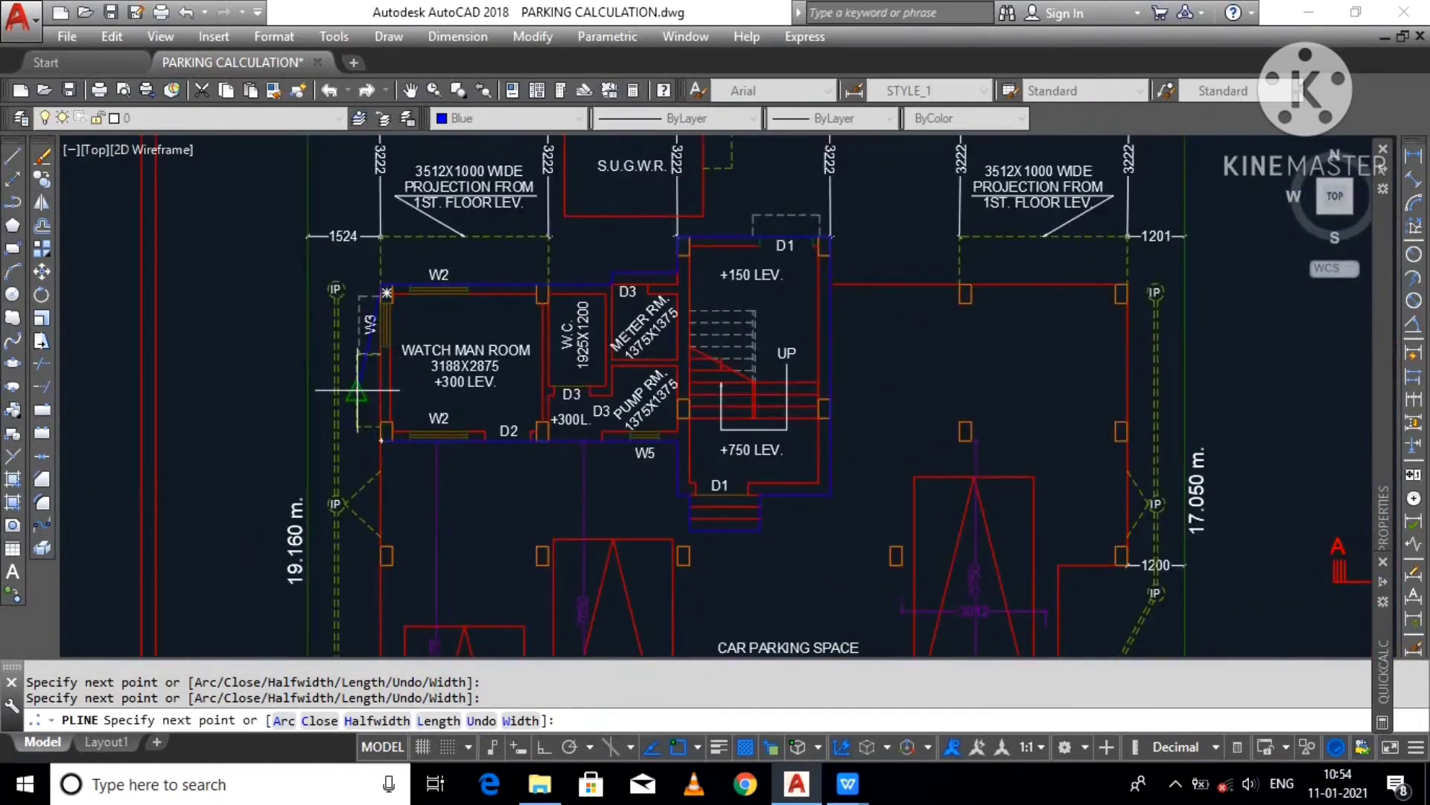
type("c")
key("Return")
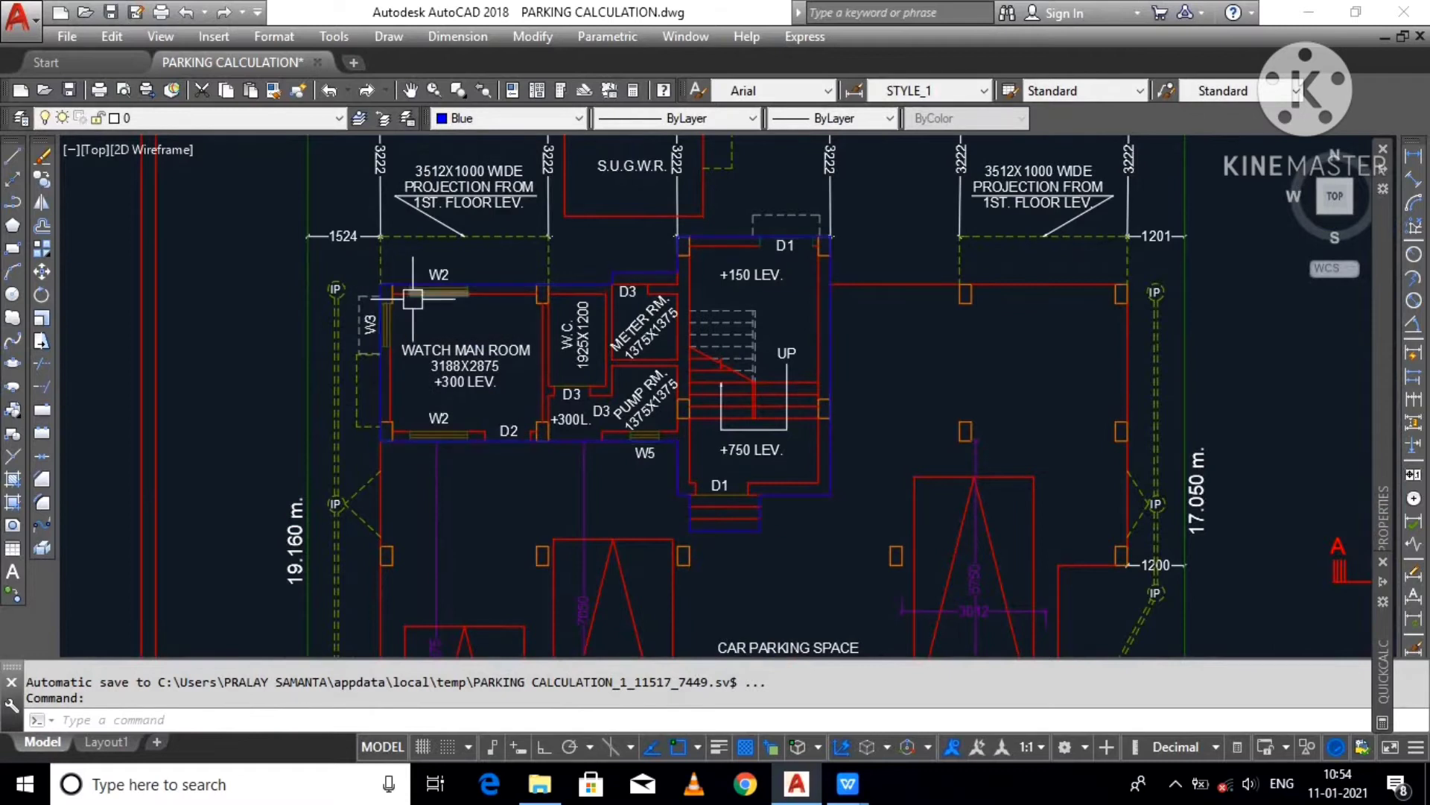
left_click(487, 283)
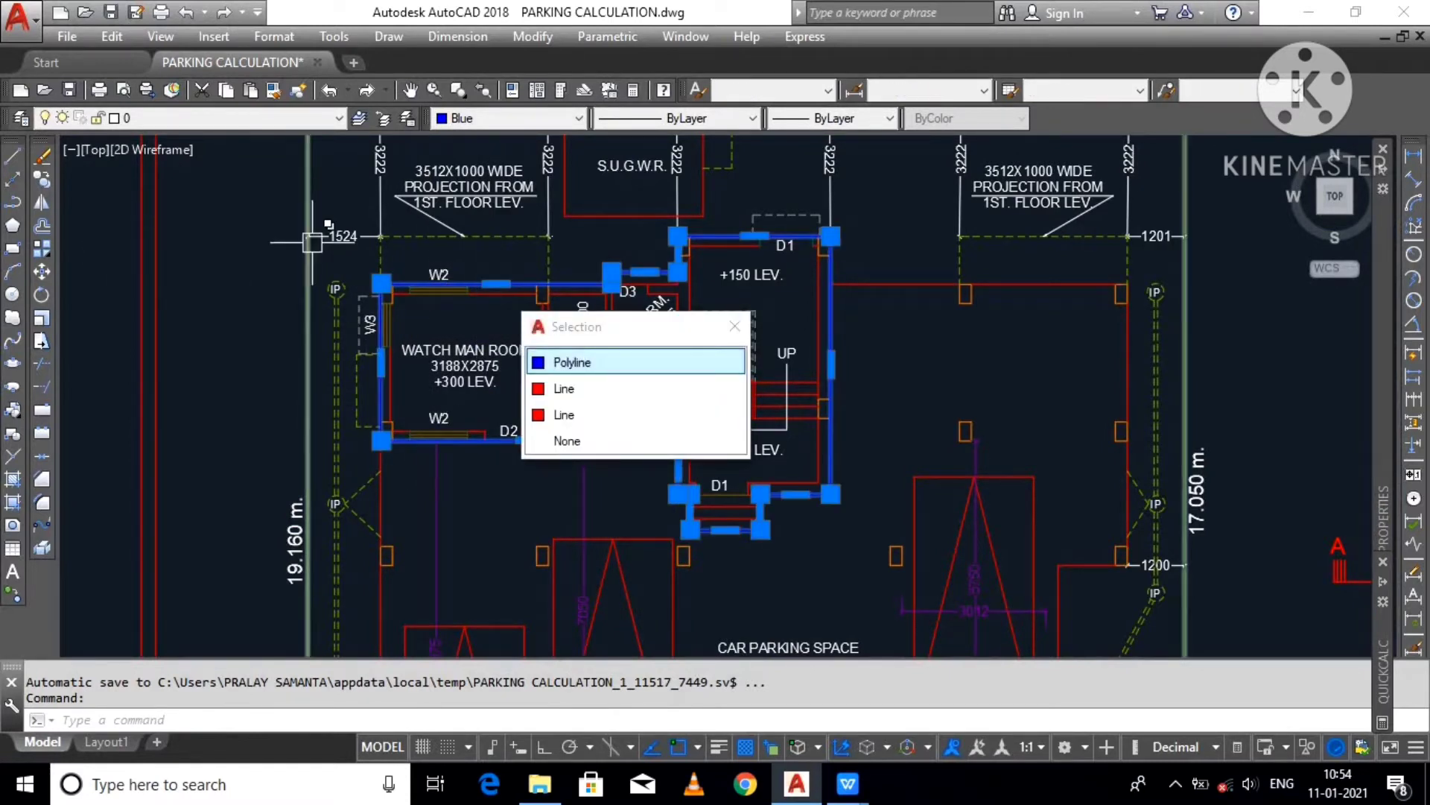
key("Escape")
key("Escape")
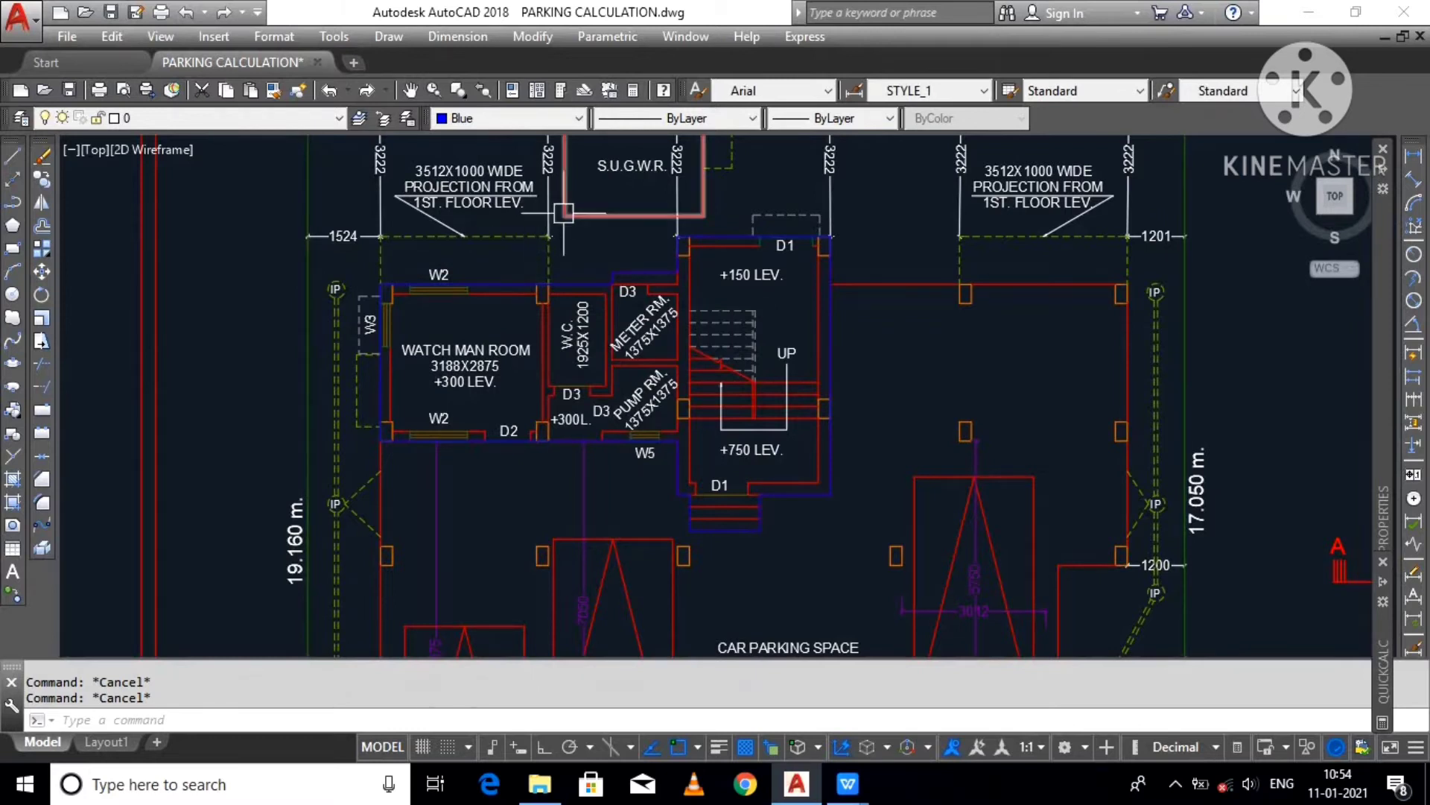
left_click(13, 201)
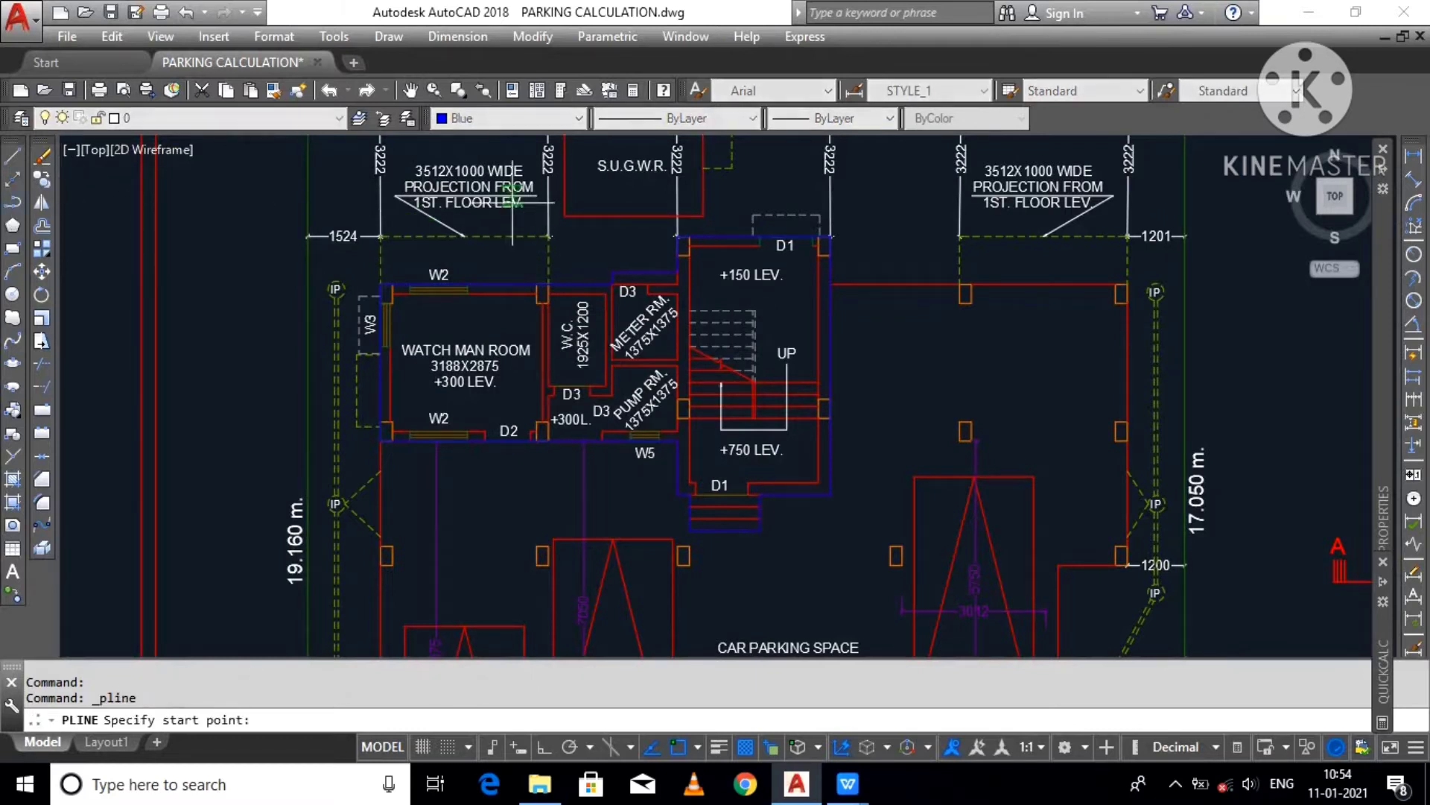
Step: Set the current drawing colour to Yellow
left_click(553, 125)
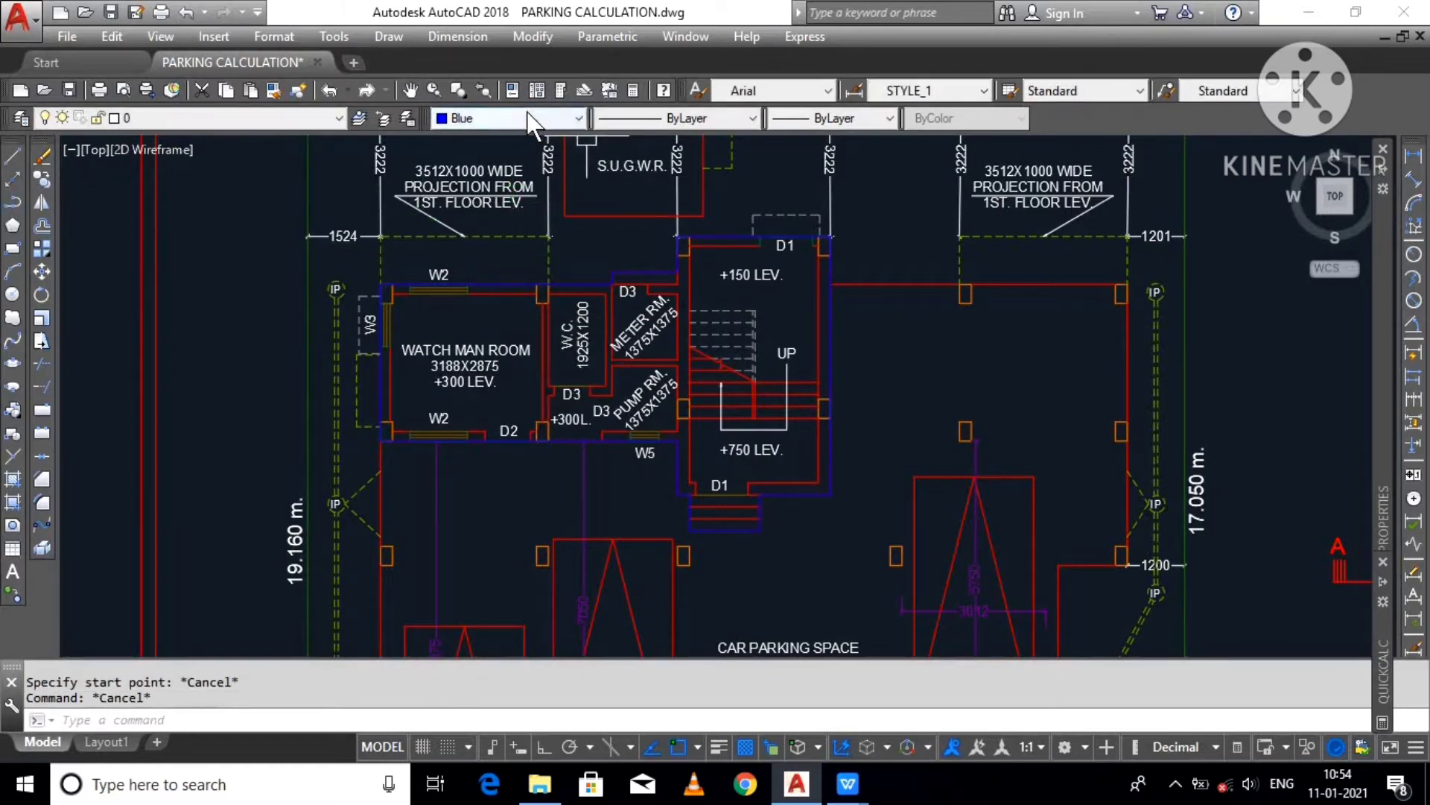
left_click(554, 125)
left_click(521, 148)
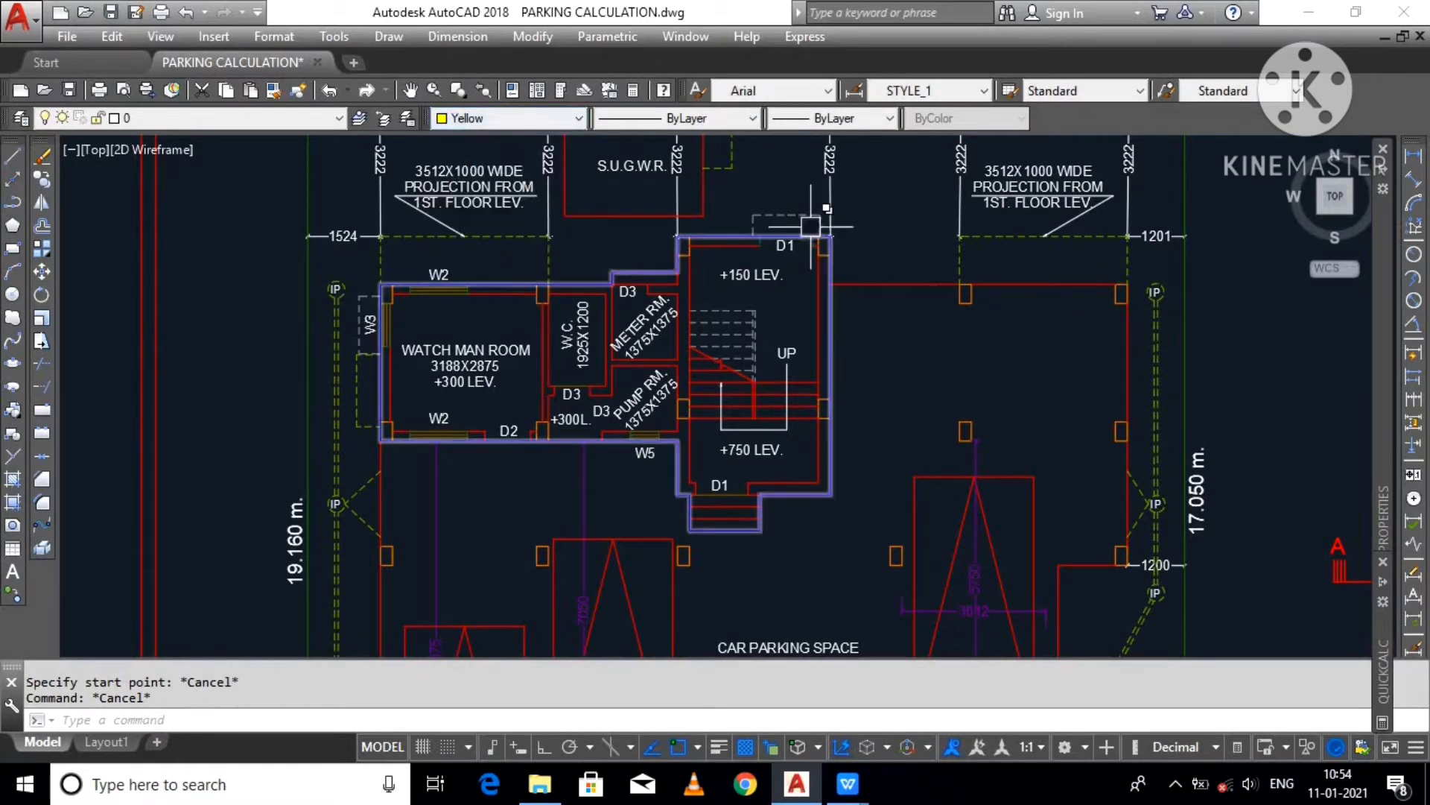
Step: Start a polyline at the car parking area's outer lower corner by the 1524 dimension and trace the first bay's road-side edge and return wall
scroll(819, 223, "down", 2)
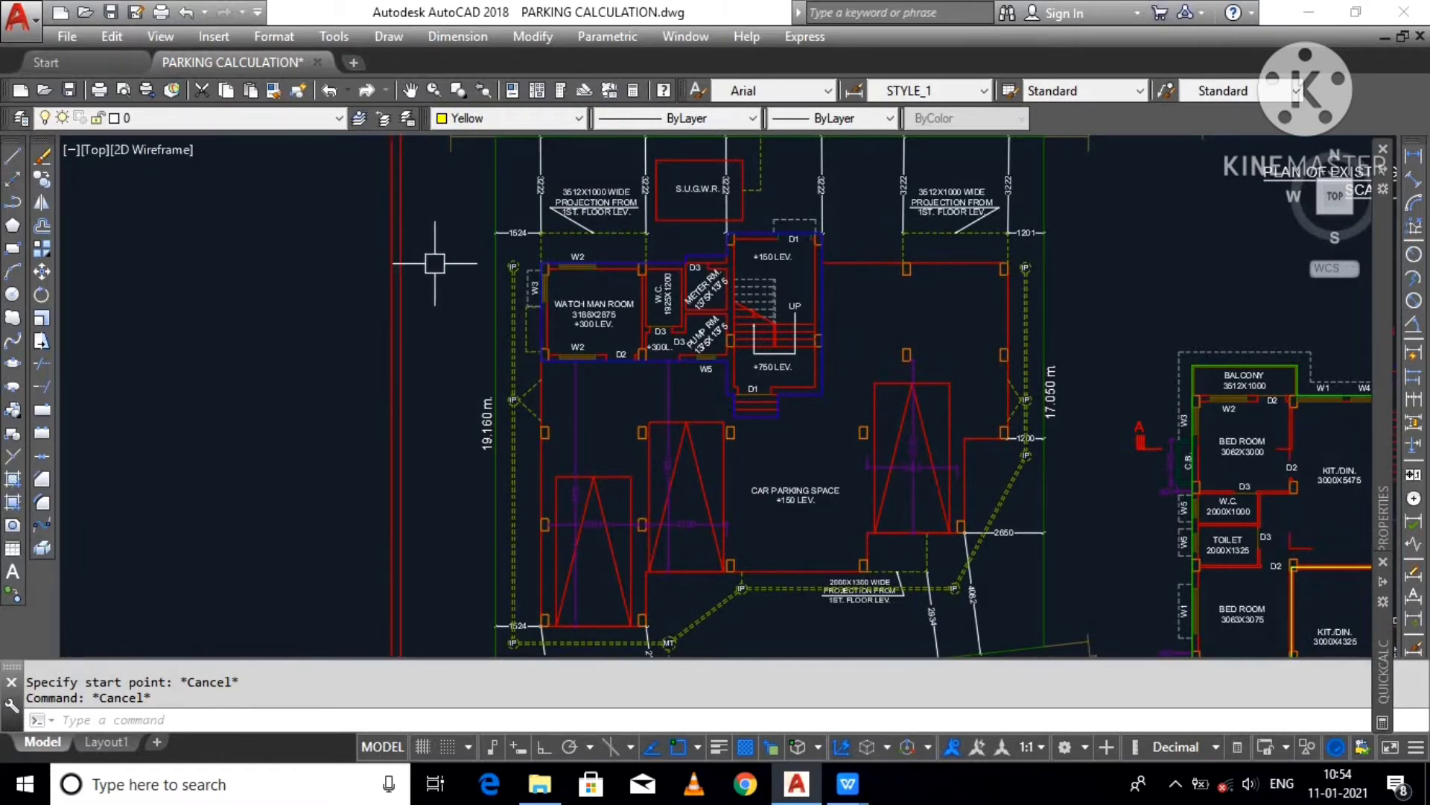
left_click(12, 202)
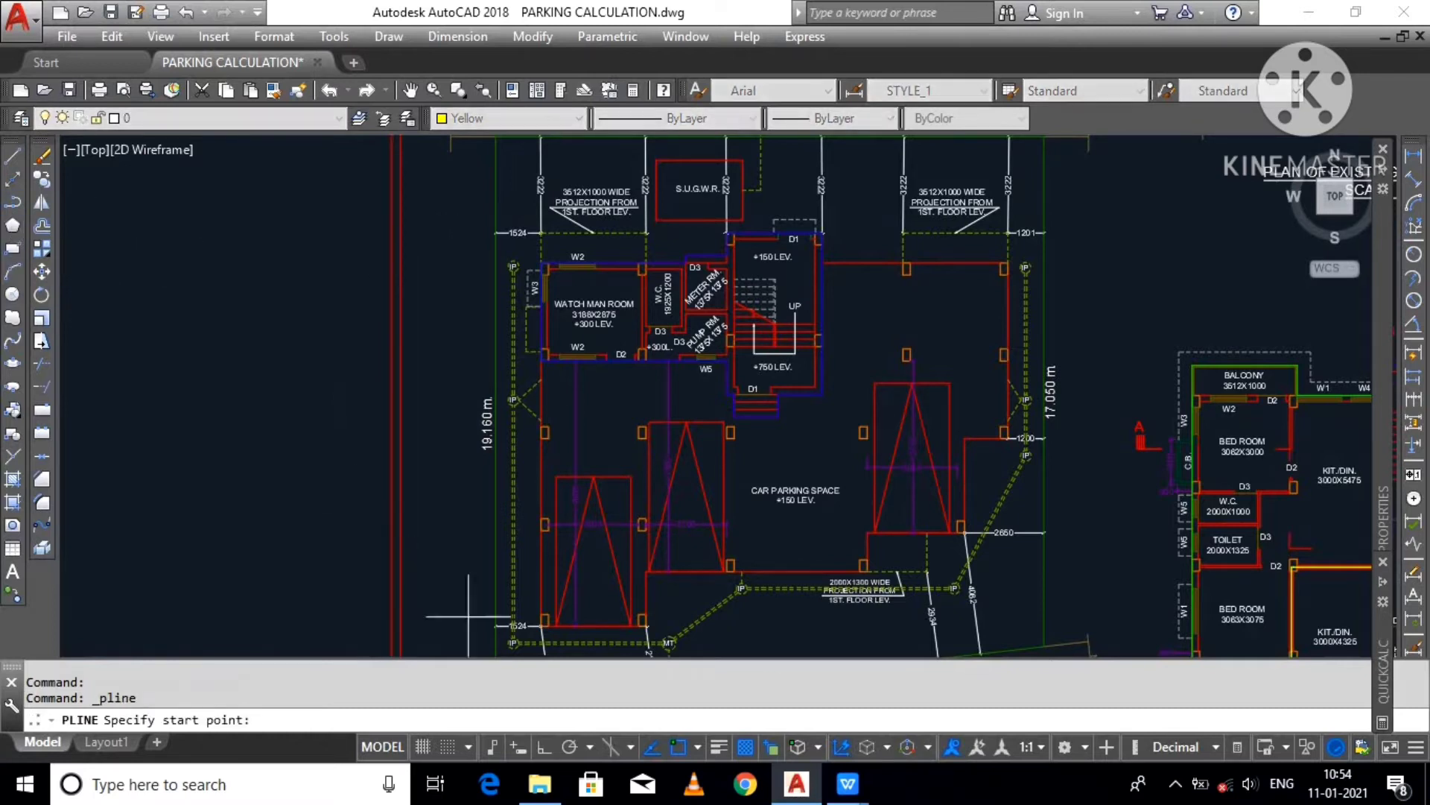
scroll(536, 626, "up", 10)
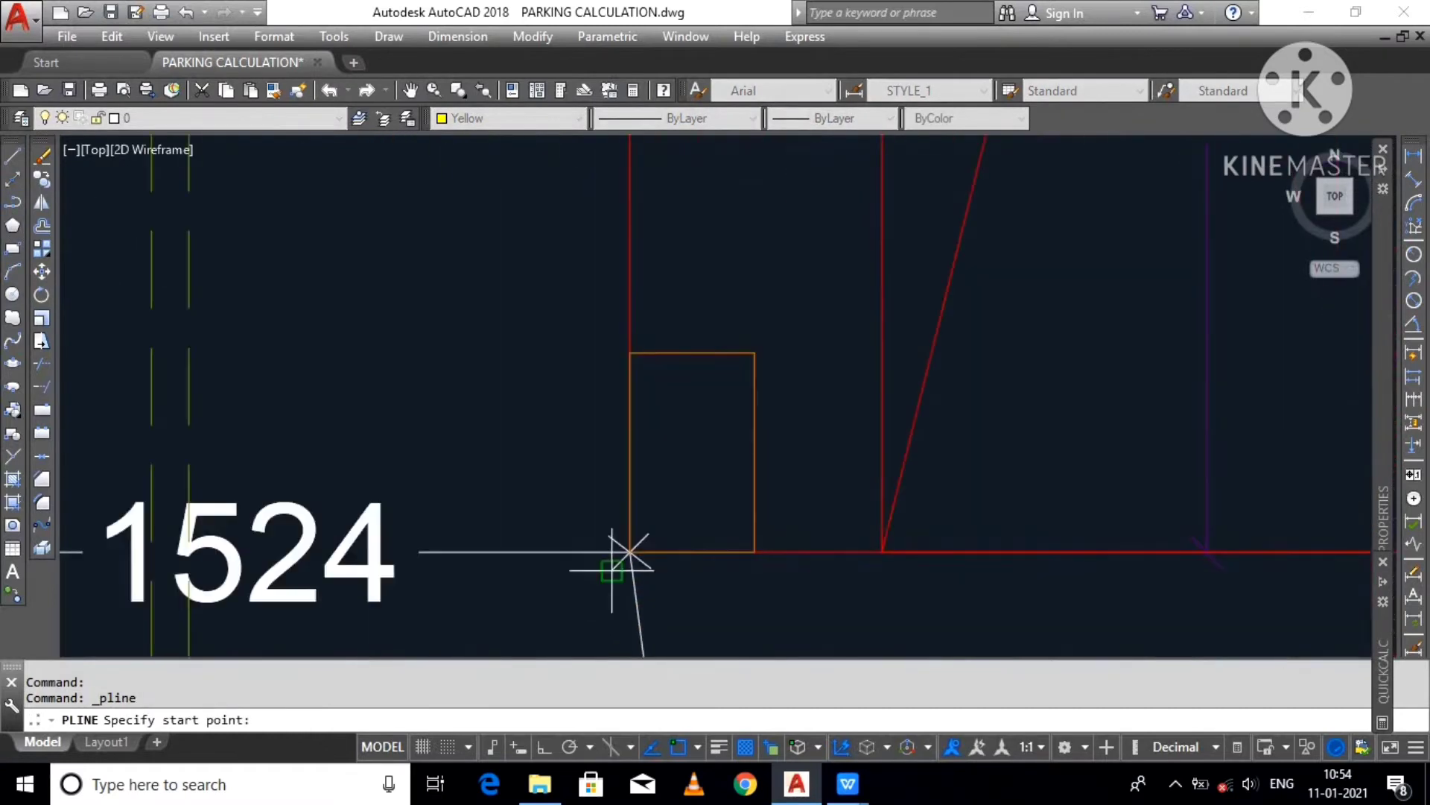
left_click(629, 551)
scroll(629, 551, "down", 5)
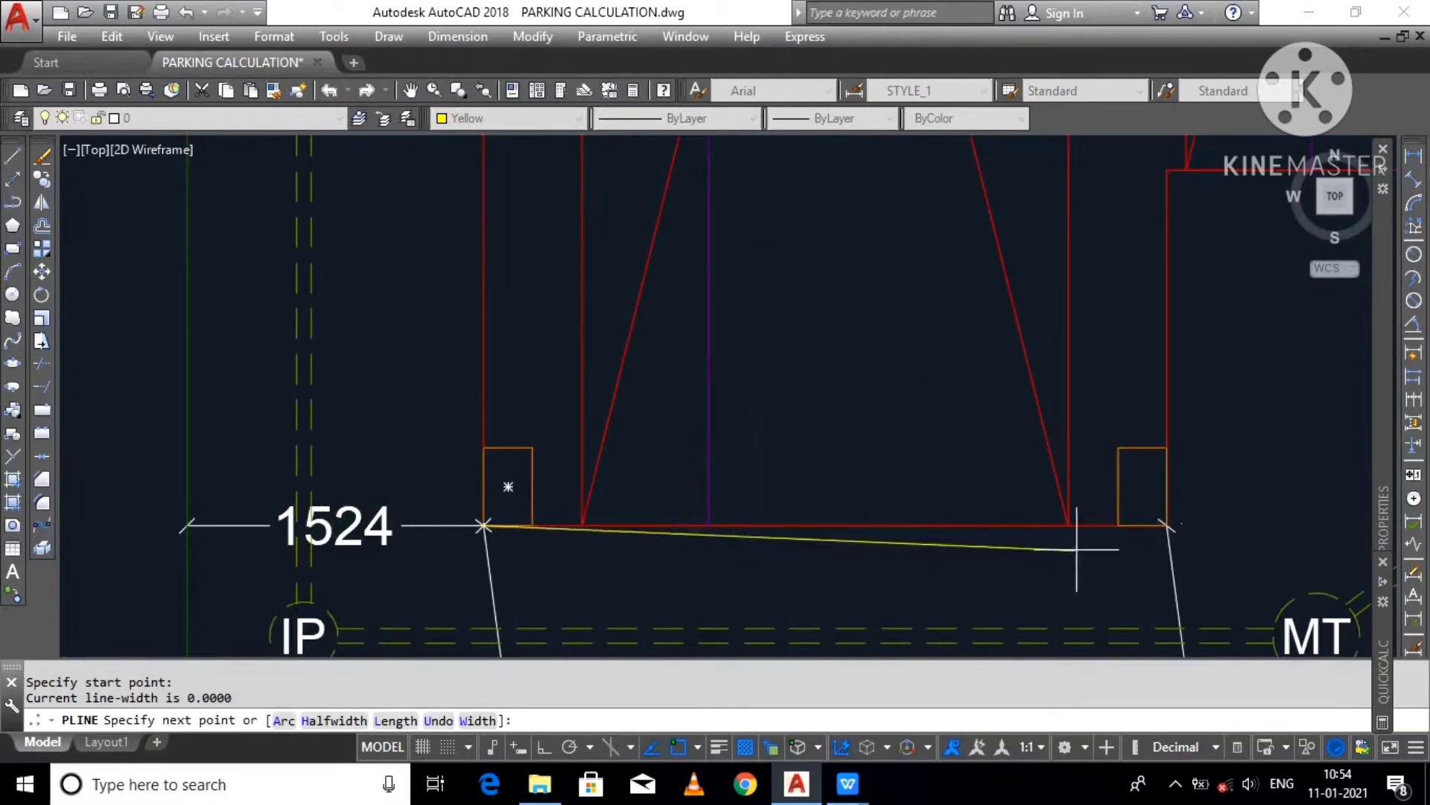
scroll(1168, 528, "up", 3)
left_click(1168, 528)
scroll(883, 528, "down", 4)
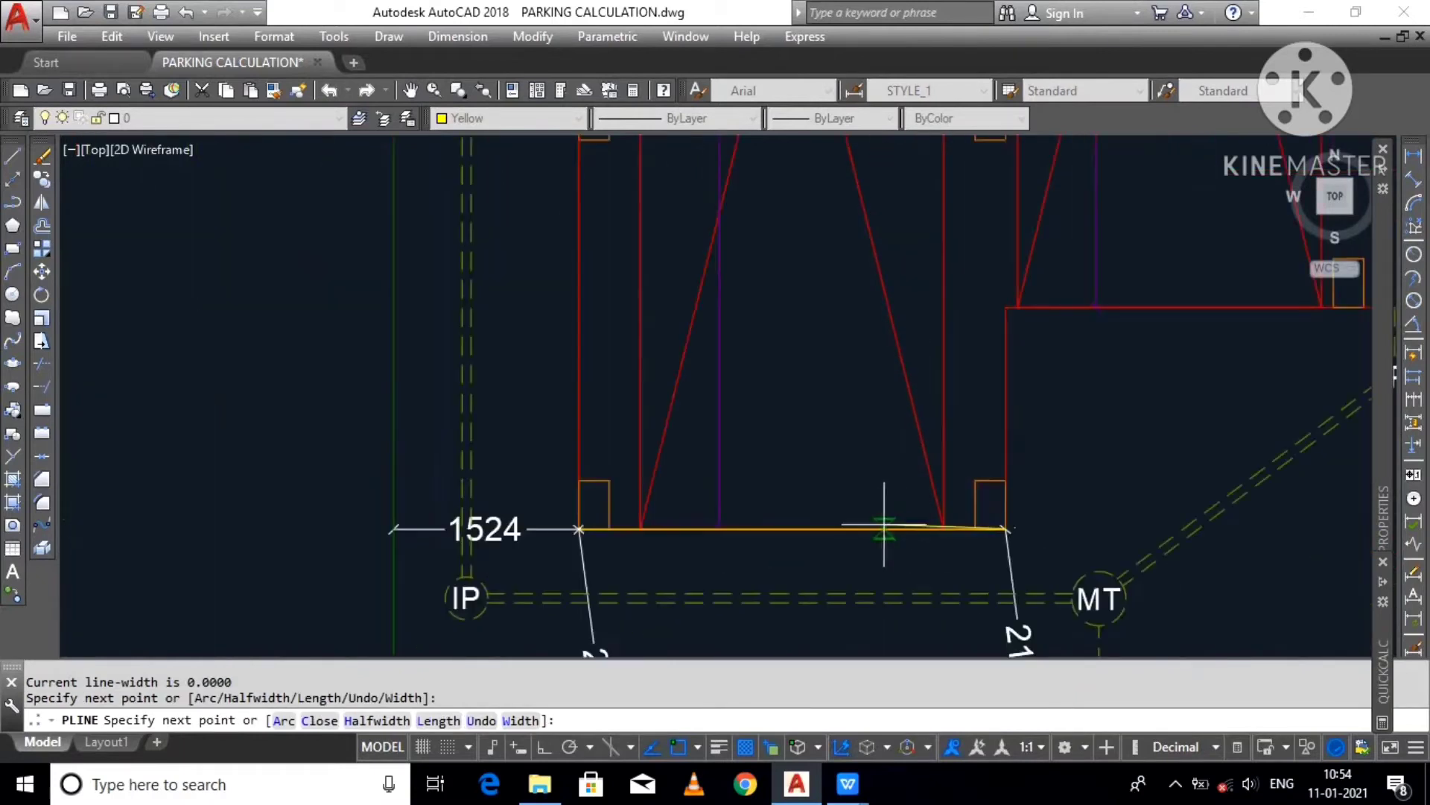
left_click(1005, 307)
Step: Continue the polyline along the parking area's lower edge and around the 2000X1300 projection recess to the column corner at the 2650 dimension
scroll(651, 367, "down", 2)
scroll(654, 365, "down", 3)
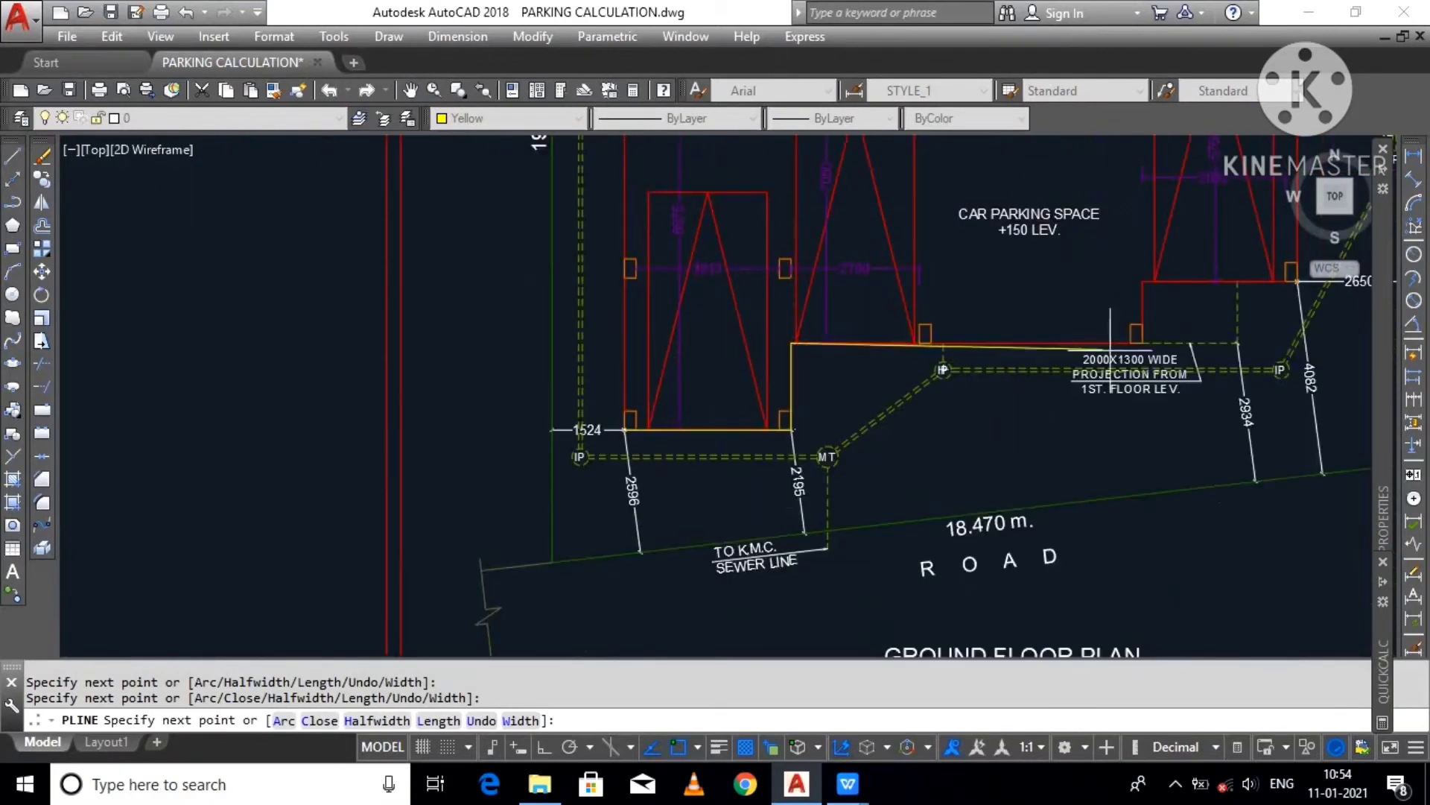
scroll(1207, 356, "up", 6)
left_click(1022, 307)
middle_click_drag(1095, 181, 906, 390)
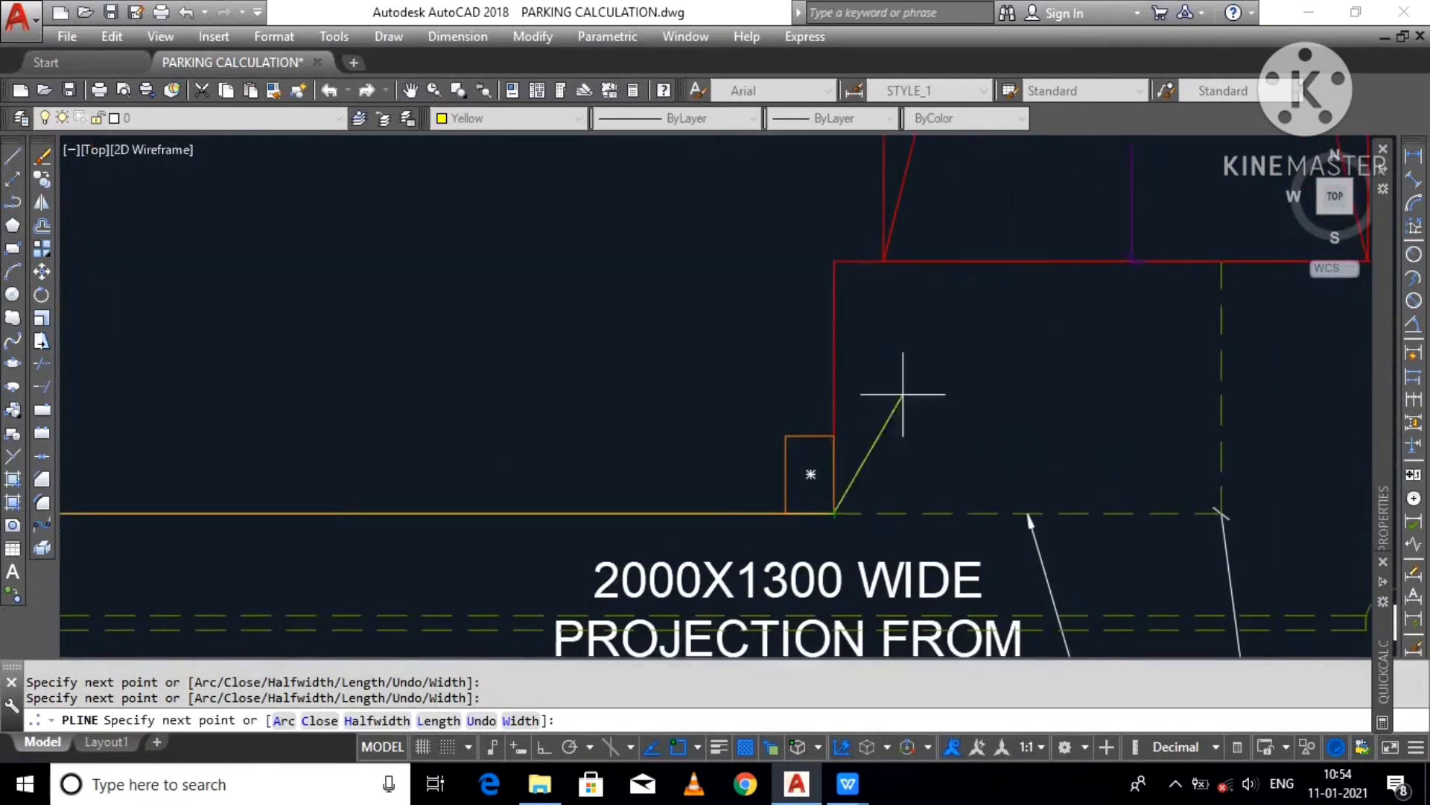
left_click(833, 256)
scroll(671, 332, "down", 3)
scroll(962, 351, "up", 8)
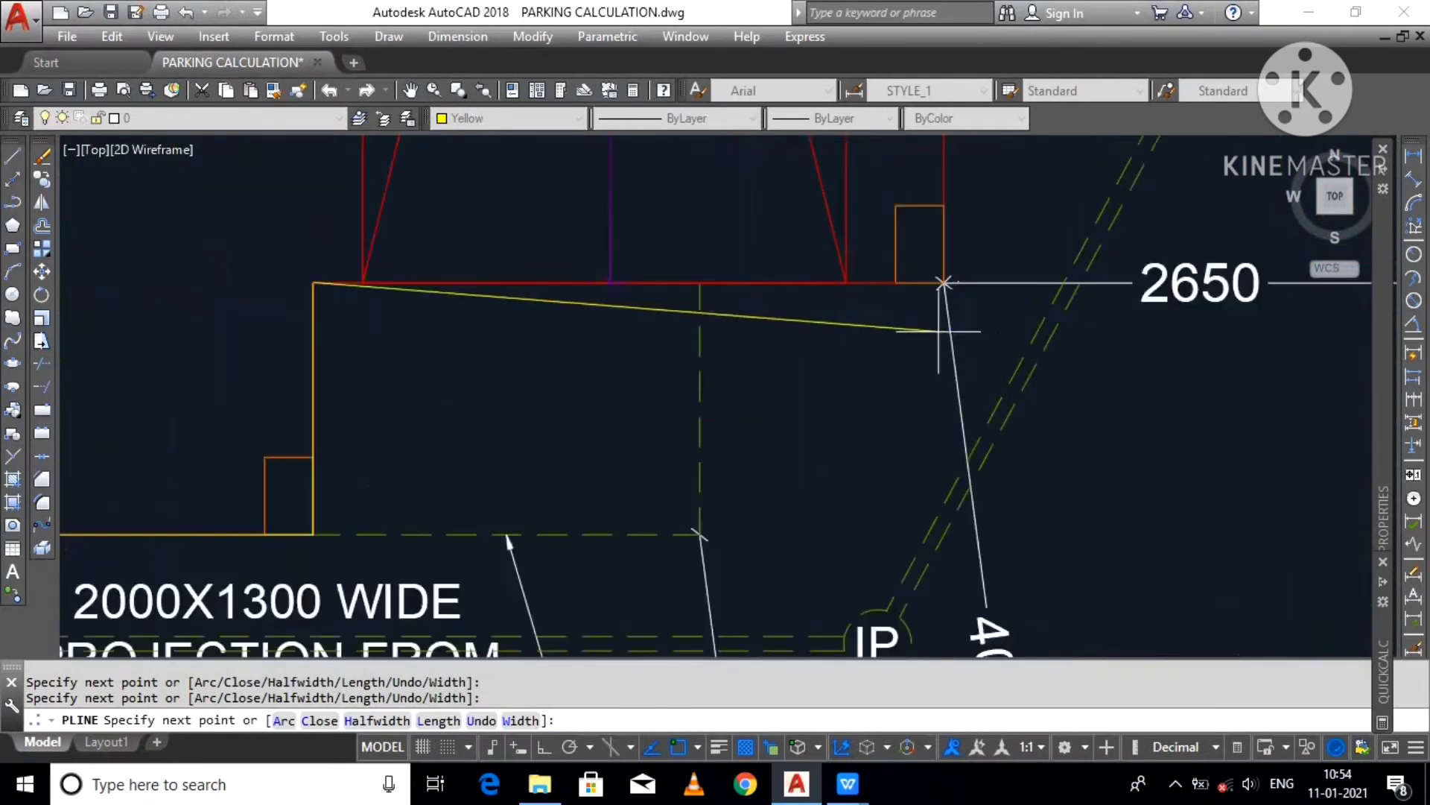
left_click(982, 231)
Step: Extend the polyline up beside the third parking bay and across to the column corner at the 1200 dimension
scroll(982, 230, "down", 6)
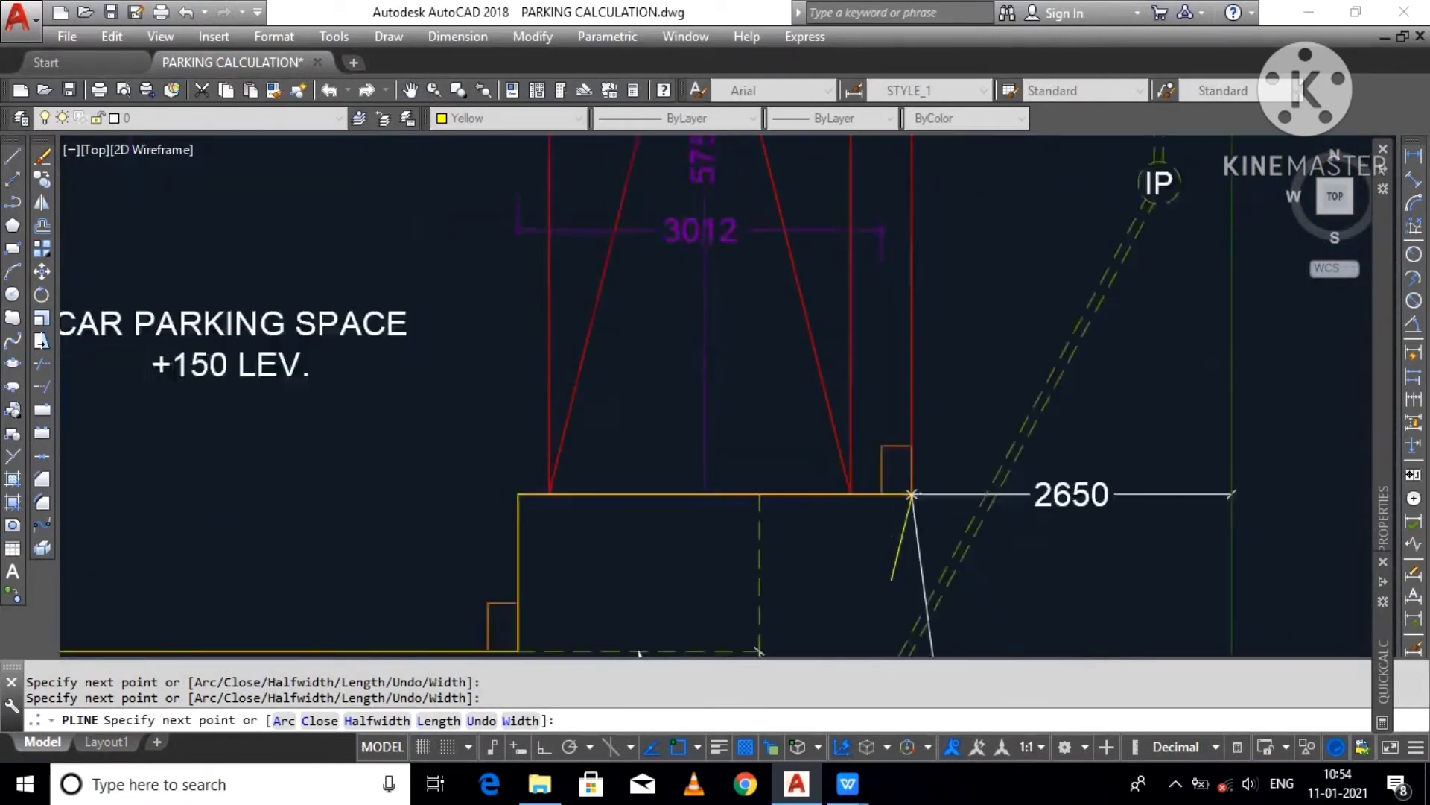
scroll(1022, 301, "up", 3)
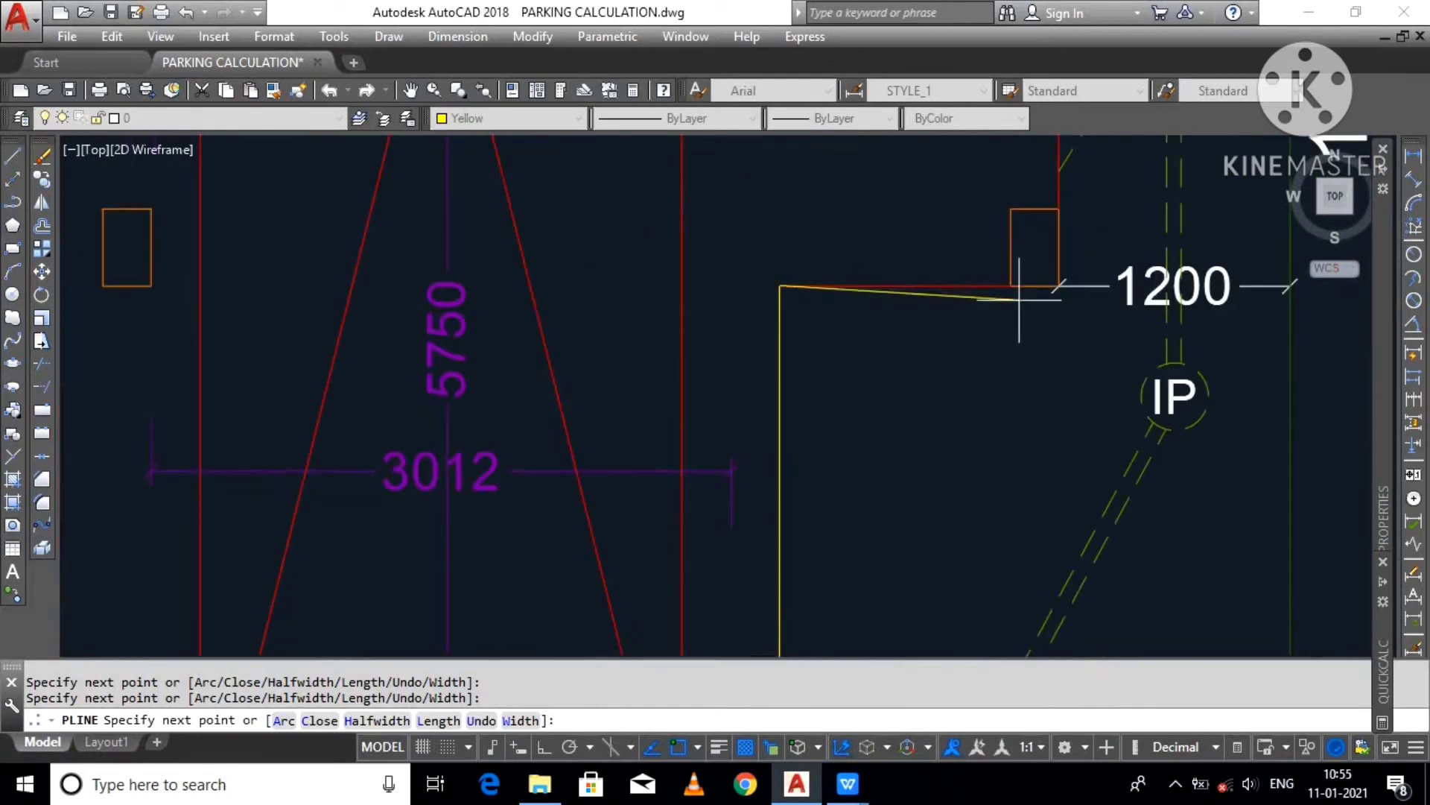
scroll(1053, 289, "up", 3)
left_click(1057, 283)
Step: Trace the polyline up the outer side wall, across the upper wall to the staircase, and down the staircase wall to its lower corner
scroll(1056, 283, "down", 5)
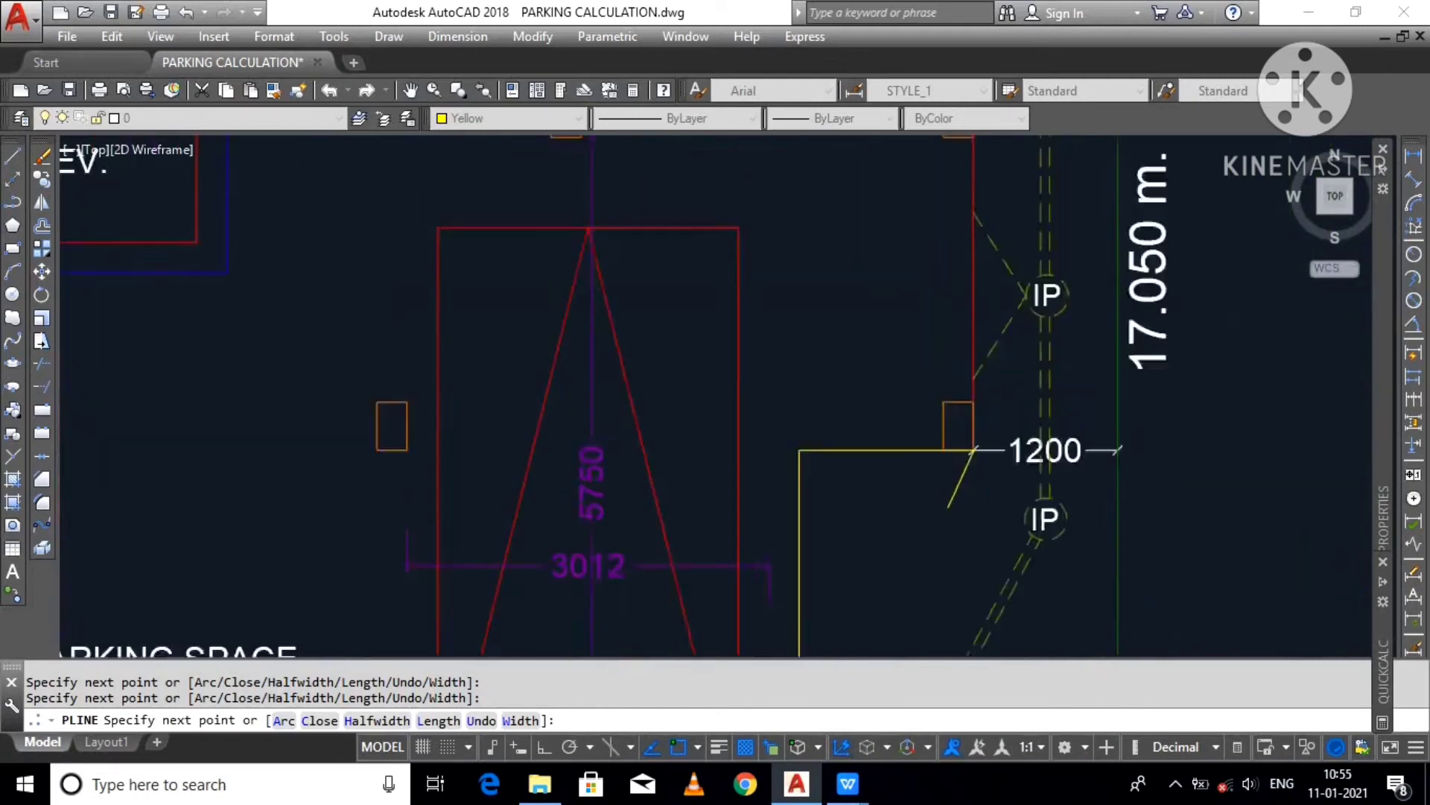
scroll(953, 388, "up", 4)
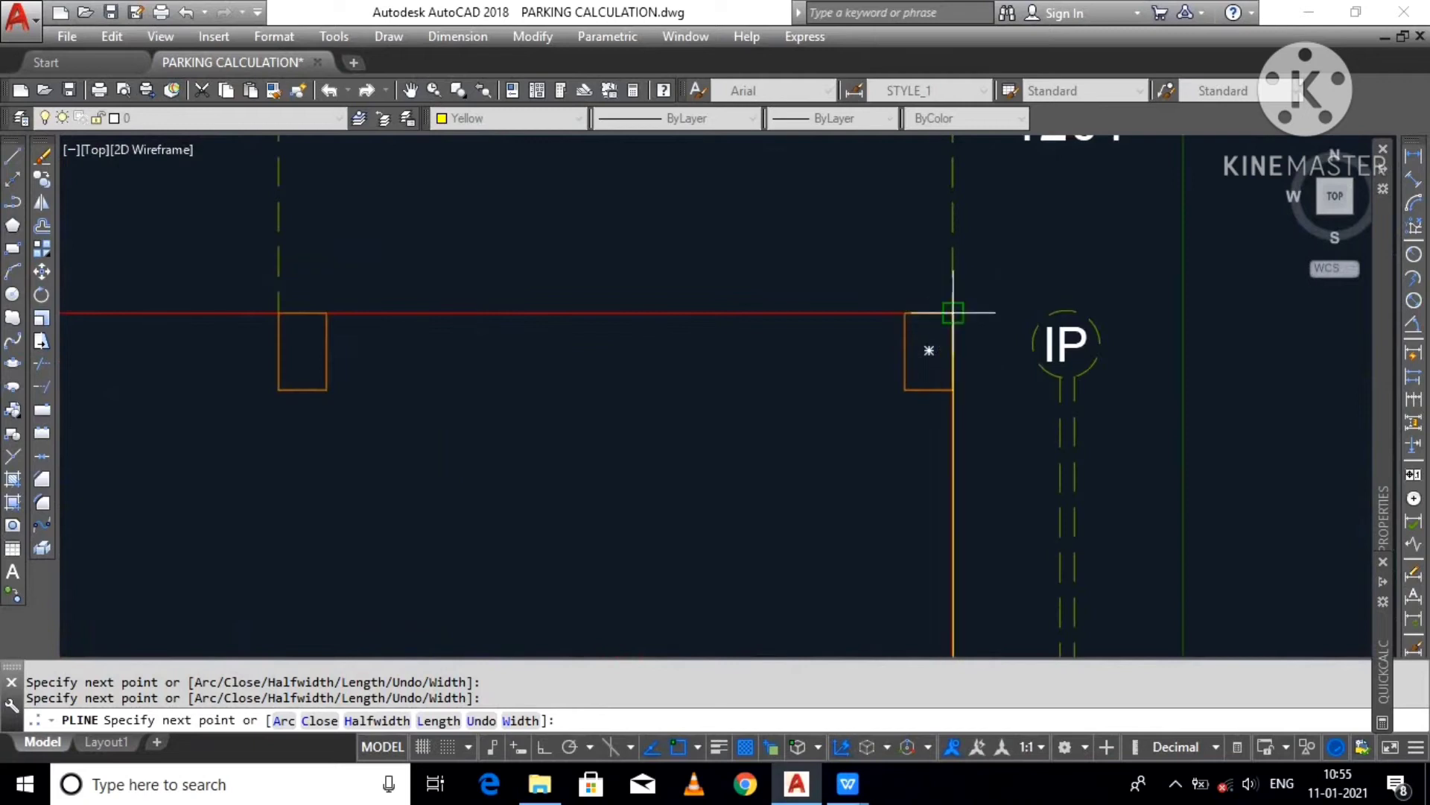
scroll(1054, 329, "down", 4)
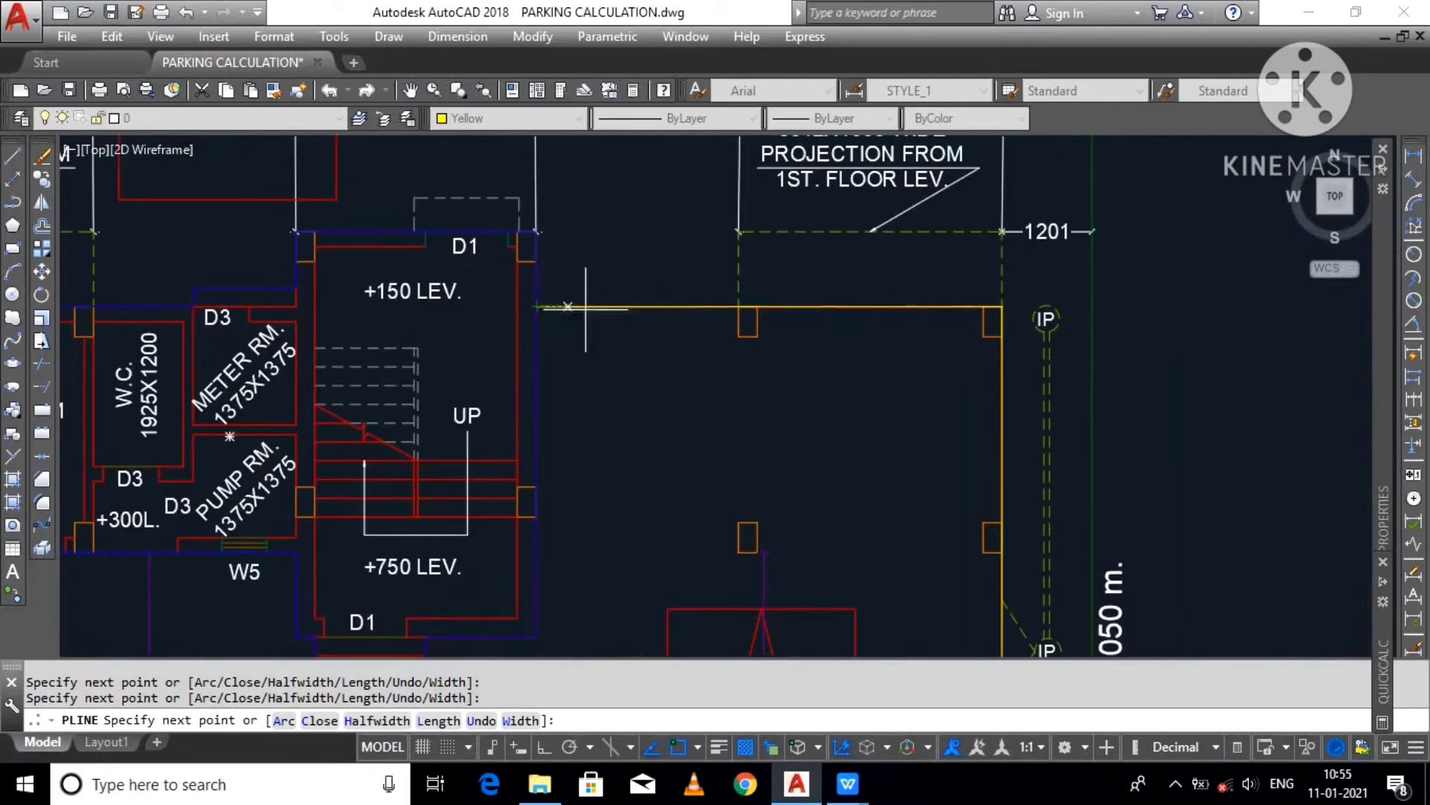
scroll(588, 298, "down", 6)
scroll(626, 399, "up", 4)
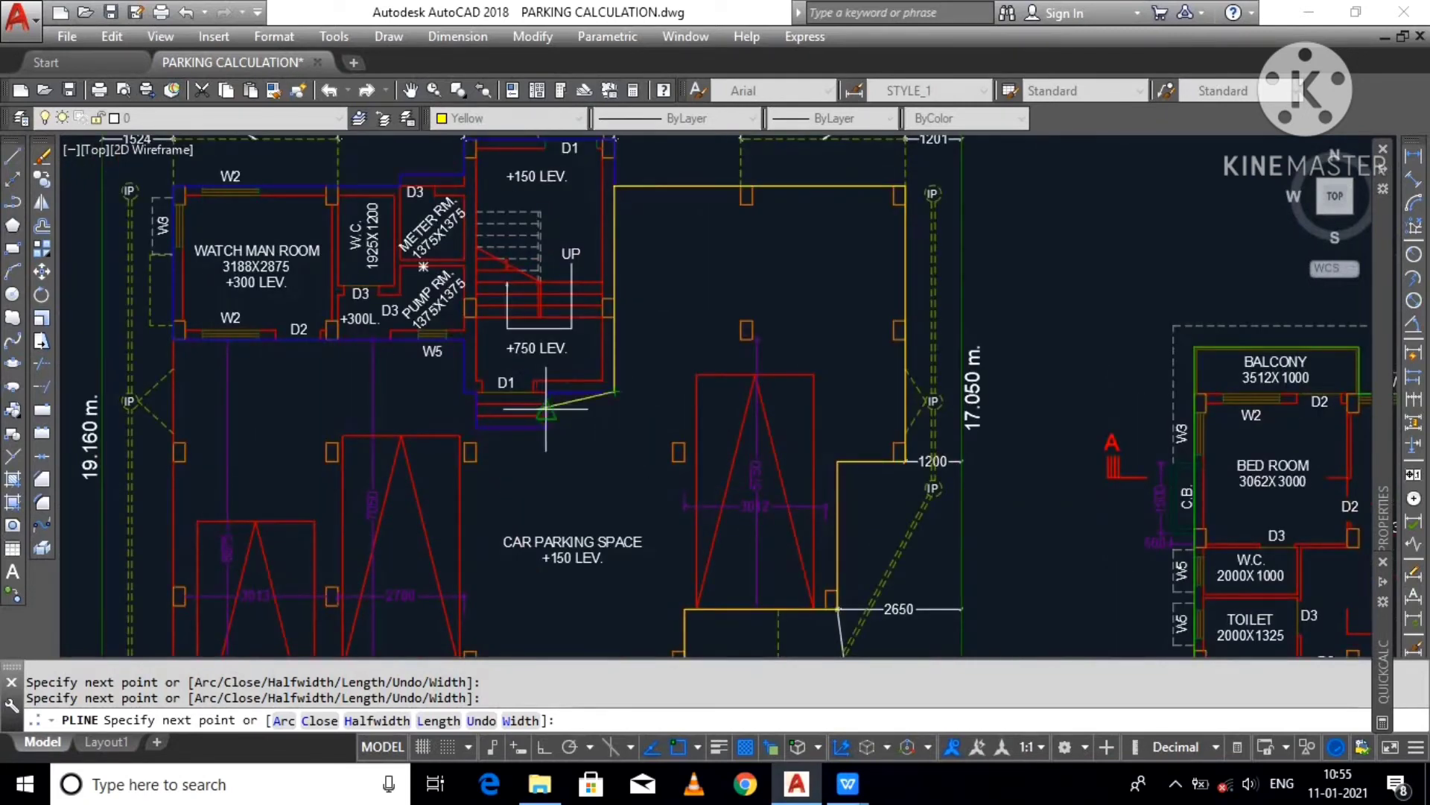
Step: Continue the polyline around the entrance steps in front of the staircase's lower door D1
scroll(555, 395, "up", 4)
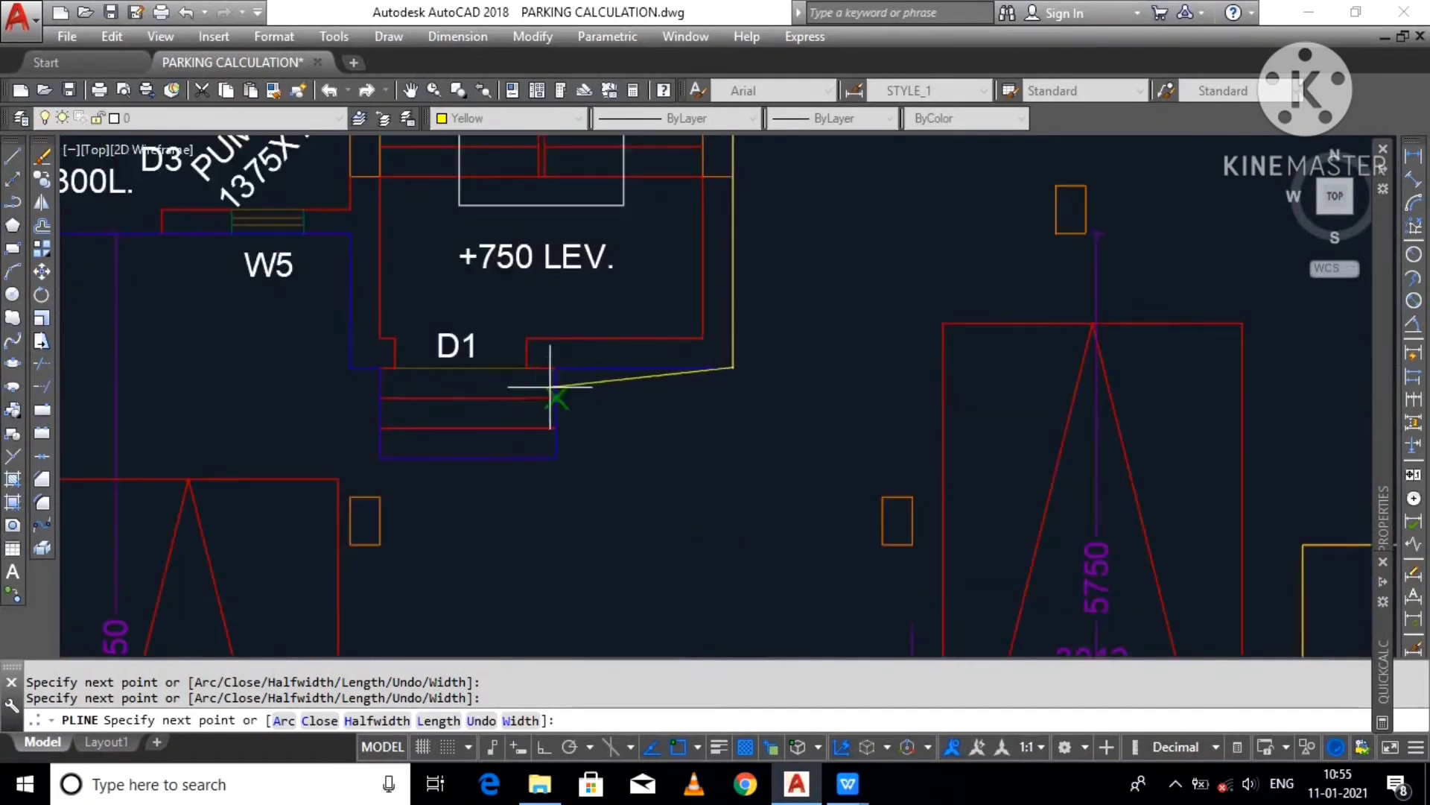
left_click(556, 457)
left_click(380, 457)
scroll(369, 395, "up", 2)
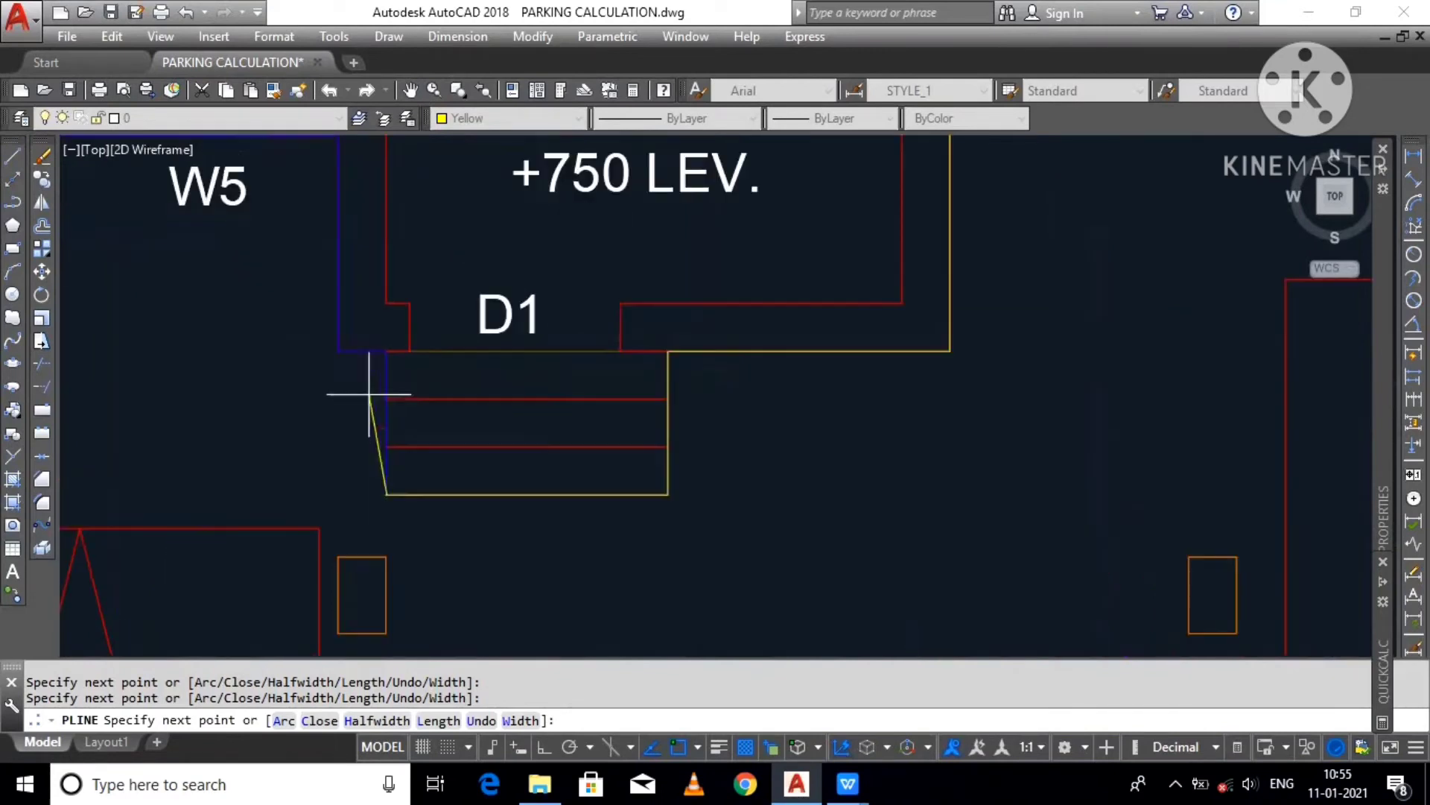
left_click(384, 348)
Step: Trace the polyline along the lower walls of the pump room and watchman room to the outer corner, and close the parking outline
scroll(533, 428, "down", 2)
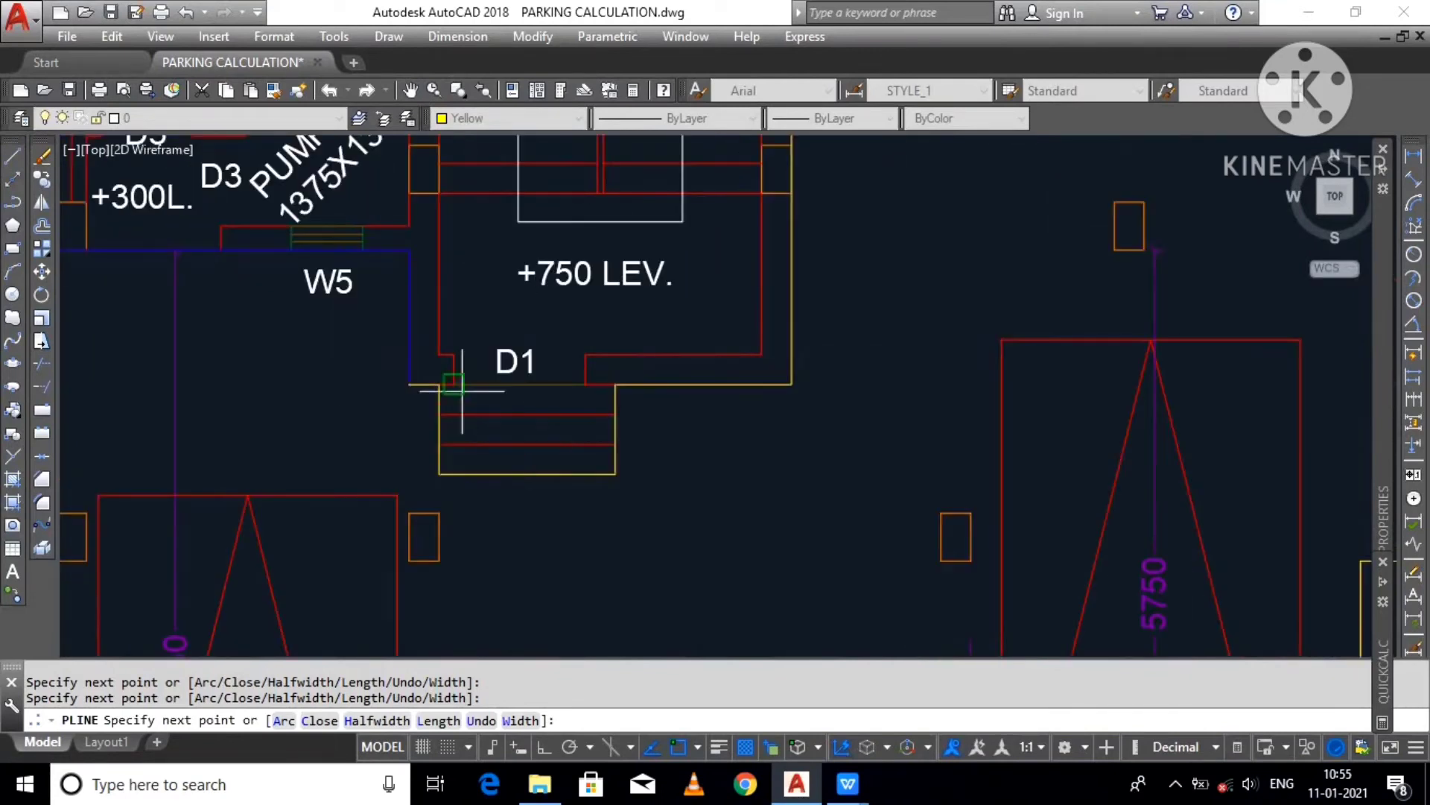
left_click(409, 251)
scroll(670, 283, "down", 3)
scroll(263, 289, "up", 3)
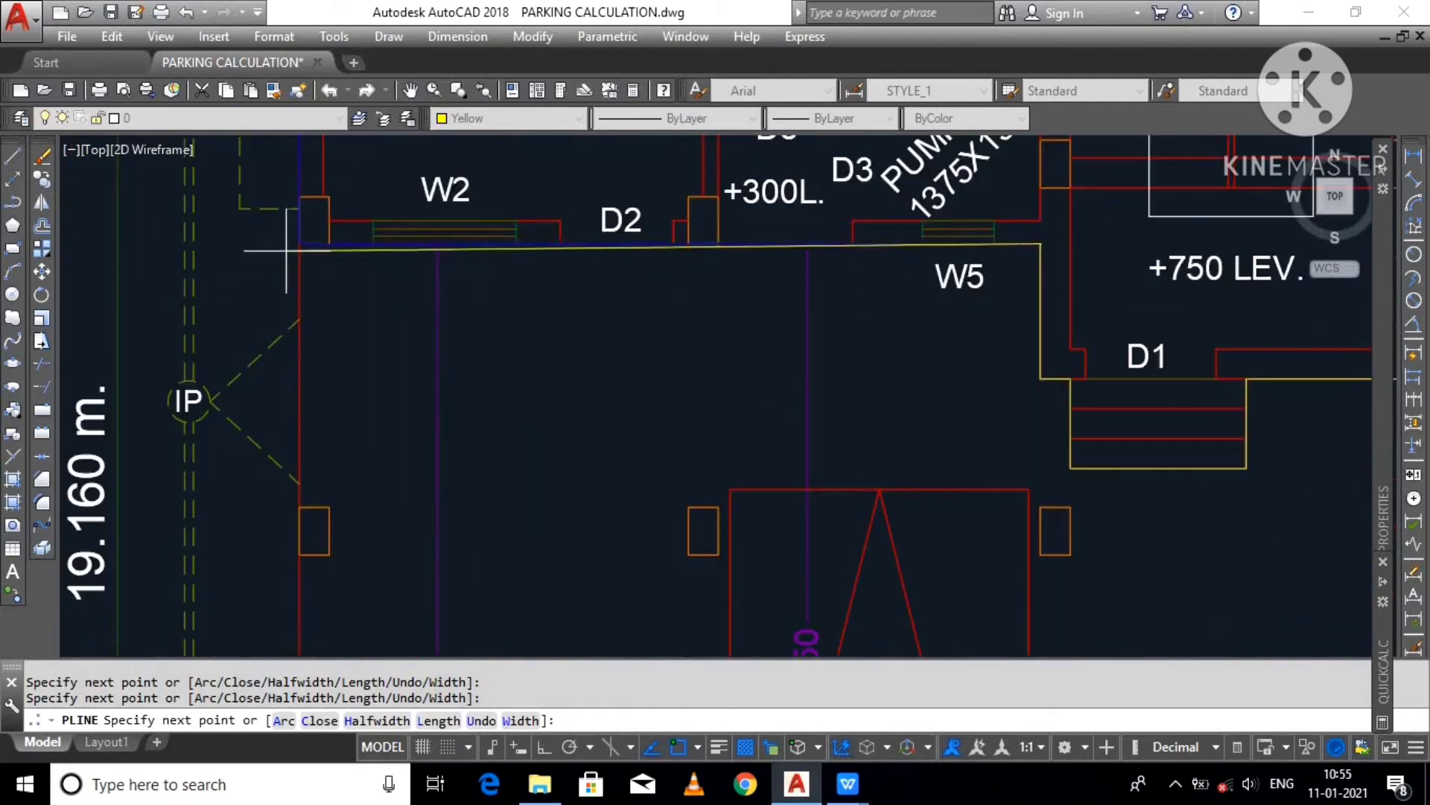
left_click(309, 220)
scroll(464, 185, "down", 3)
scroll(464, 184, "down", 3)
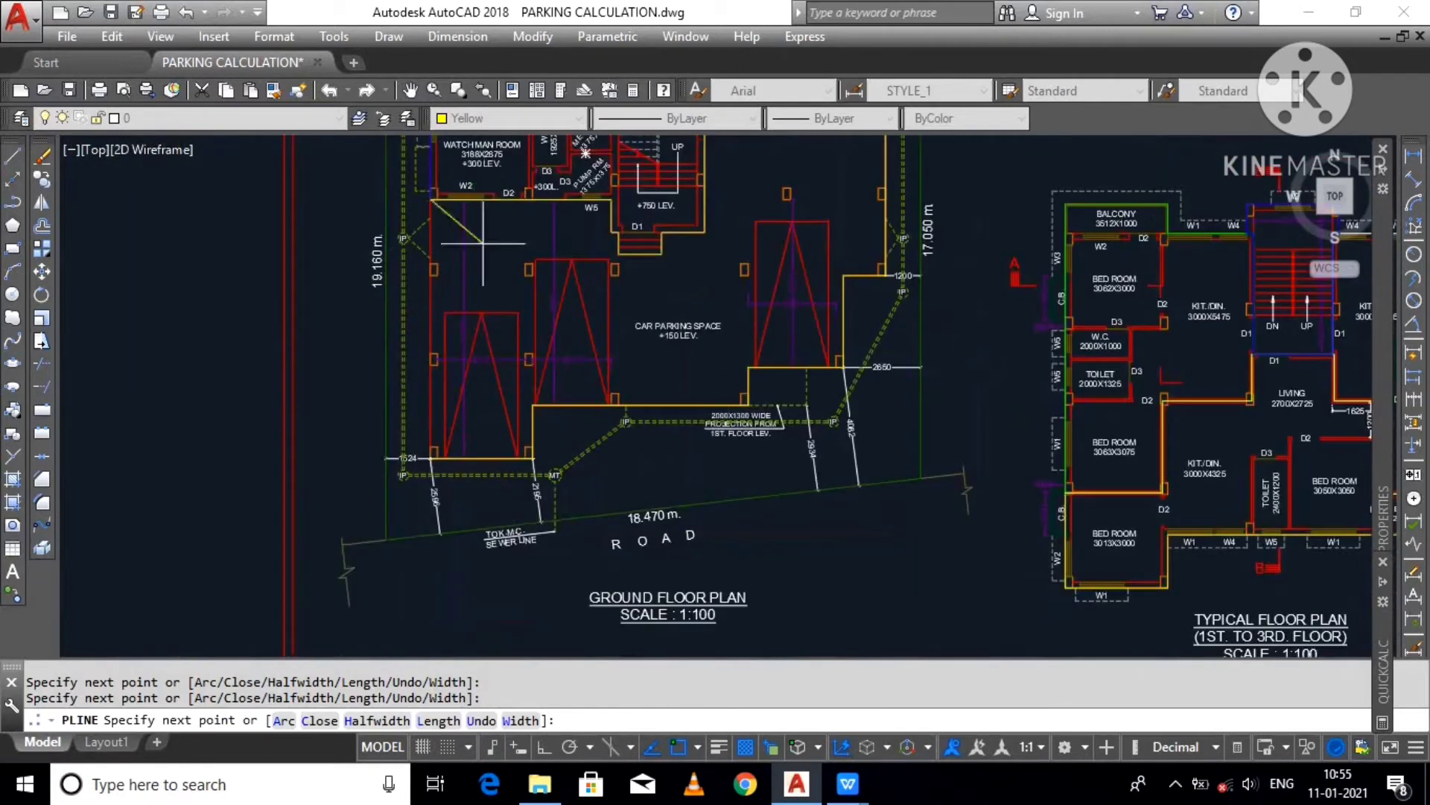
scroll(422, 455, "up", 4)
type("c")
key("Return")
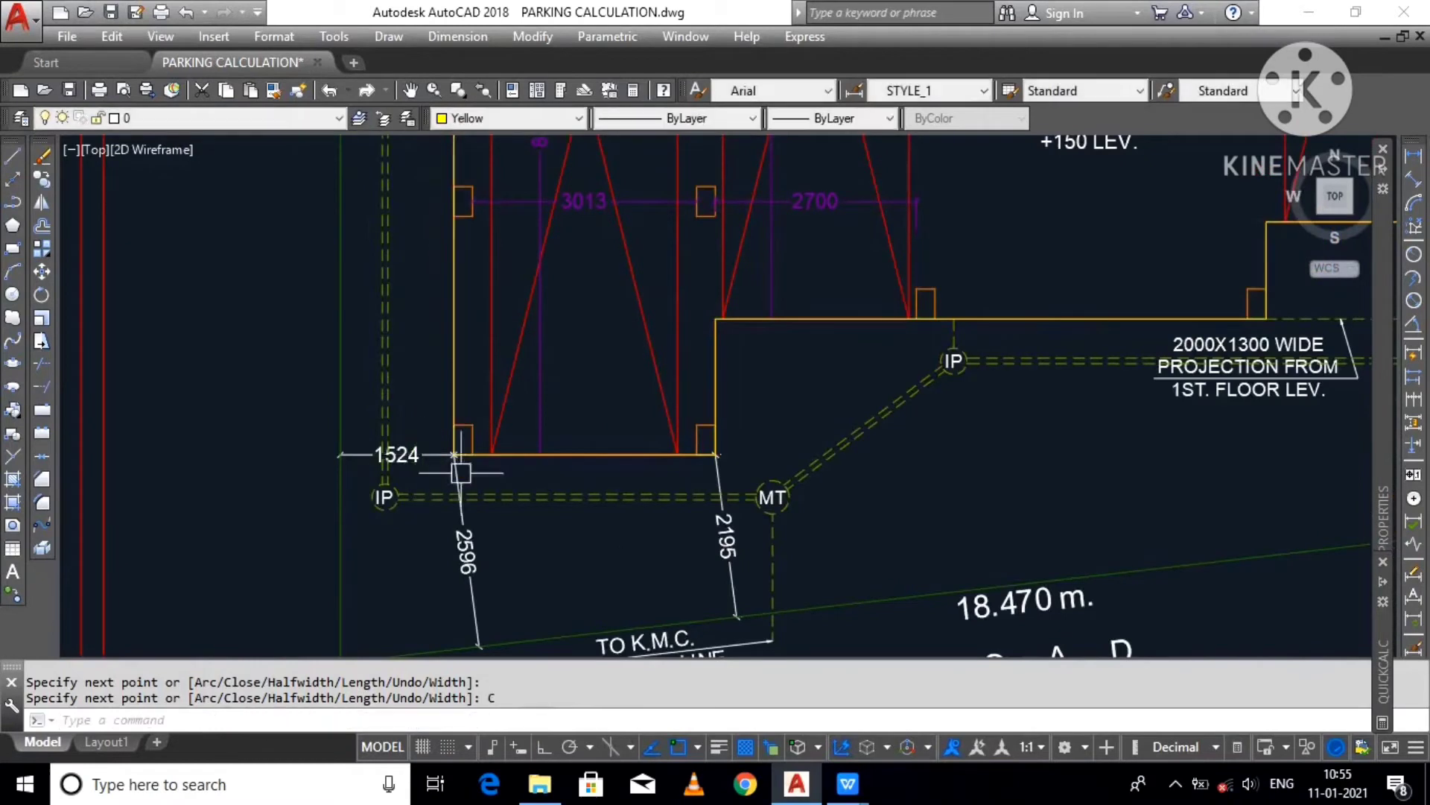
Step: Move the blue service area outline and the yellow parking outline straight down below the sheet, beside the typical floor outlines, with Ortho on
scroll(462, 484, "down", 3)
scroll(653, 395, "up", 2)
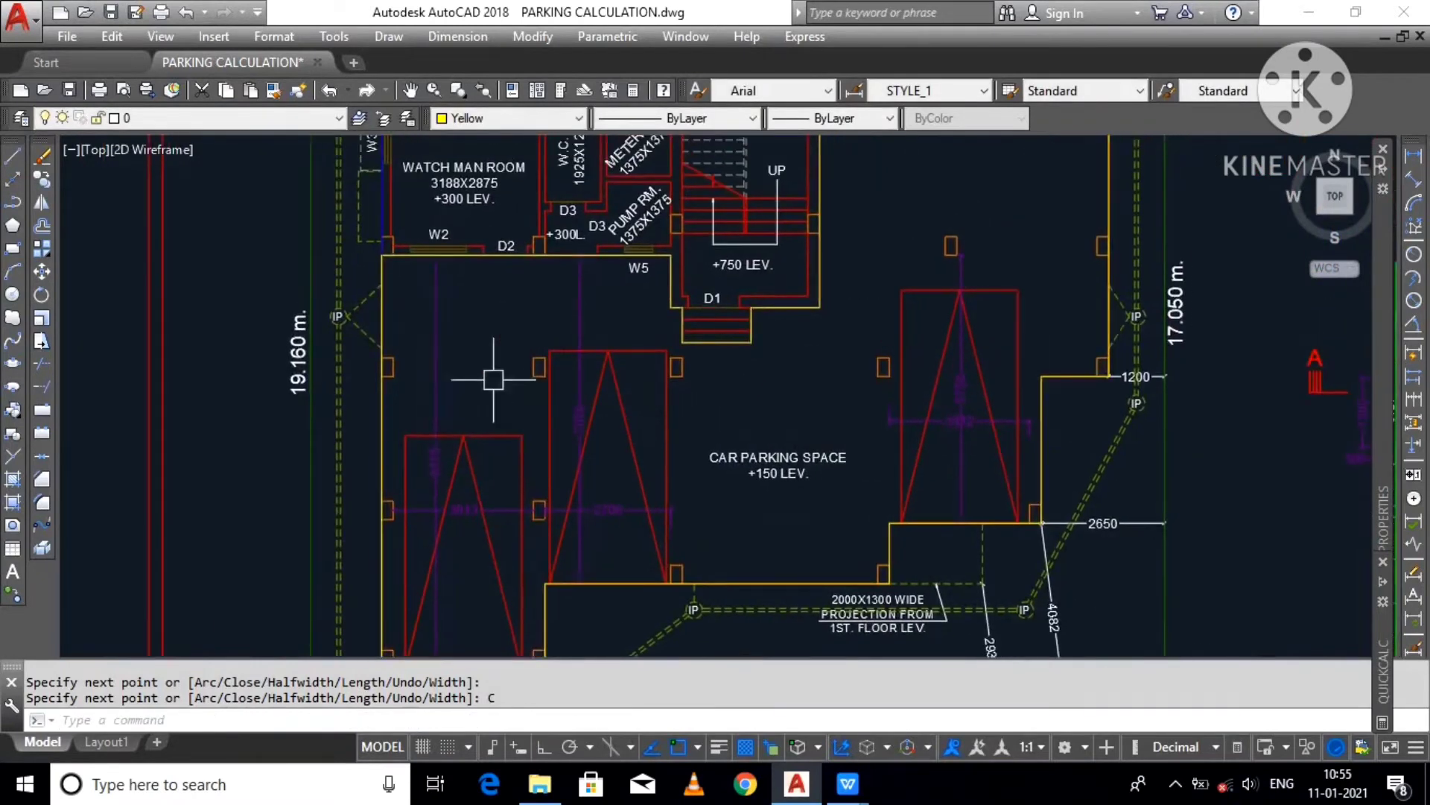
left_click(383, 224)
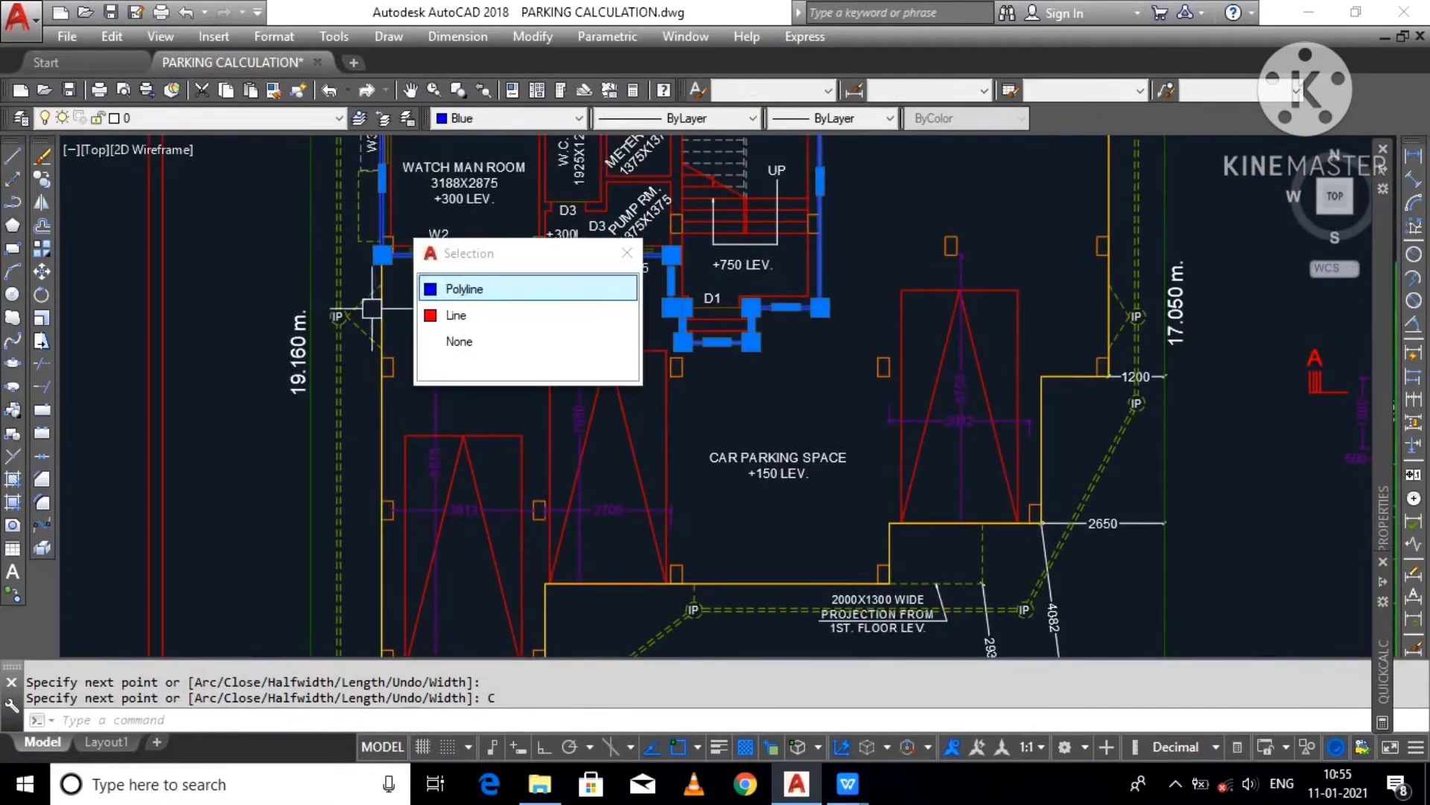
scroll(261, 298, "down", 2)
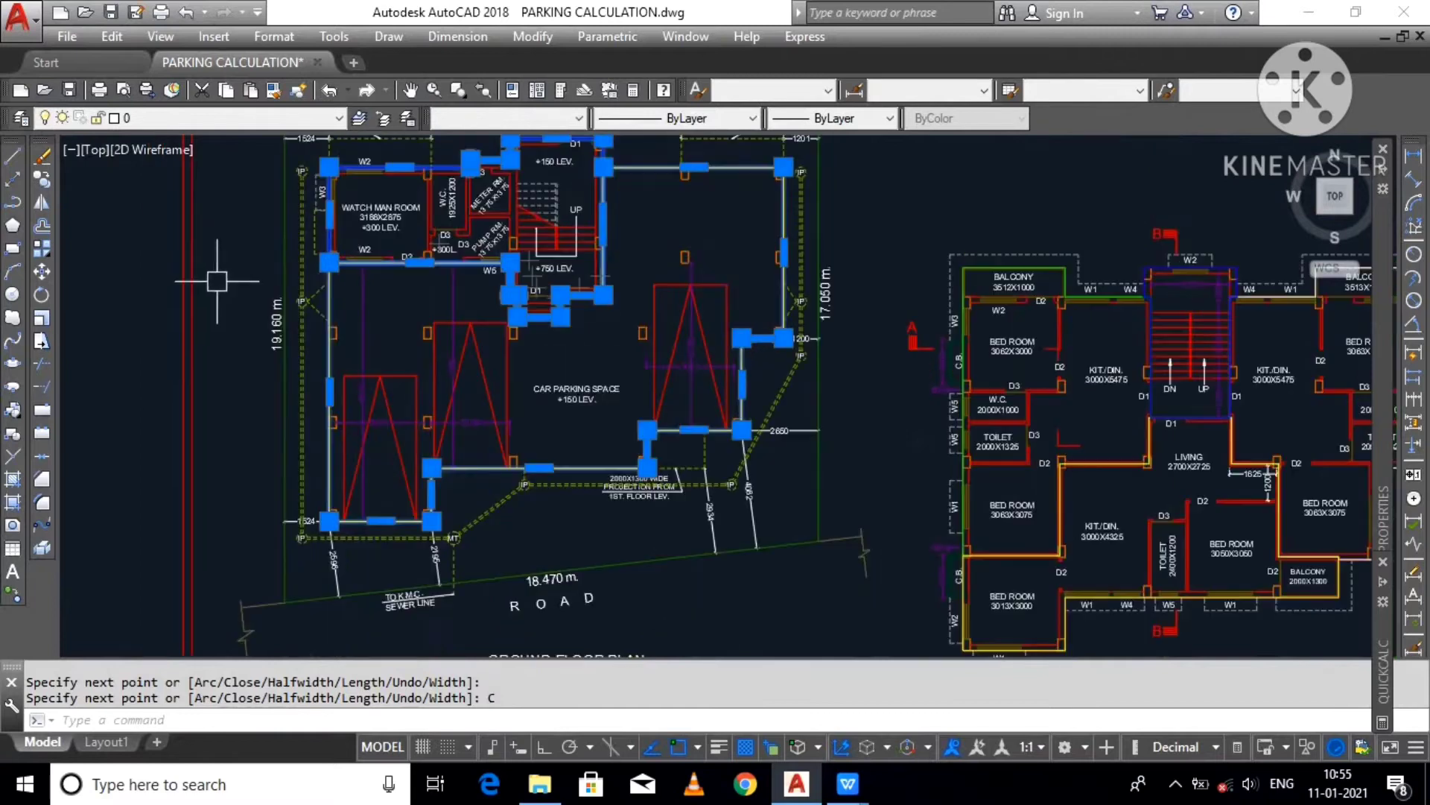
left_click(41, 271)
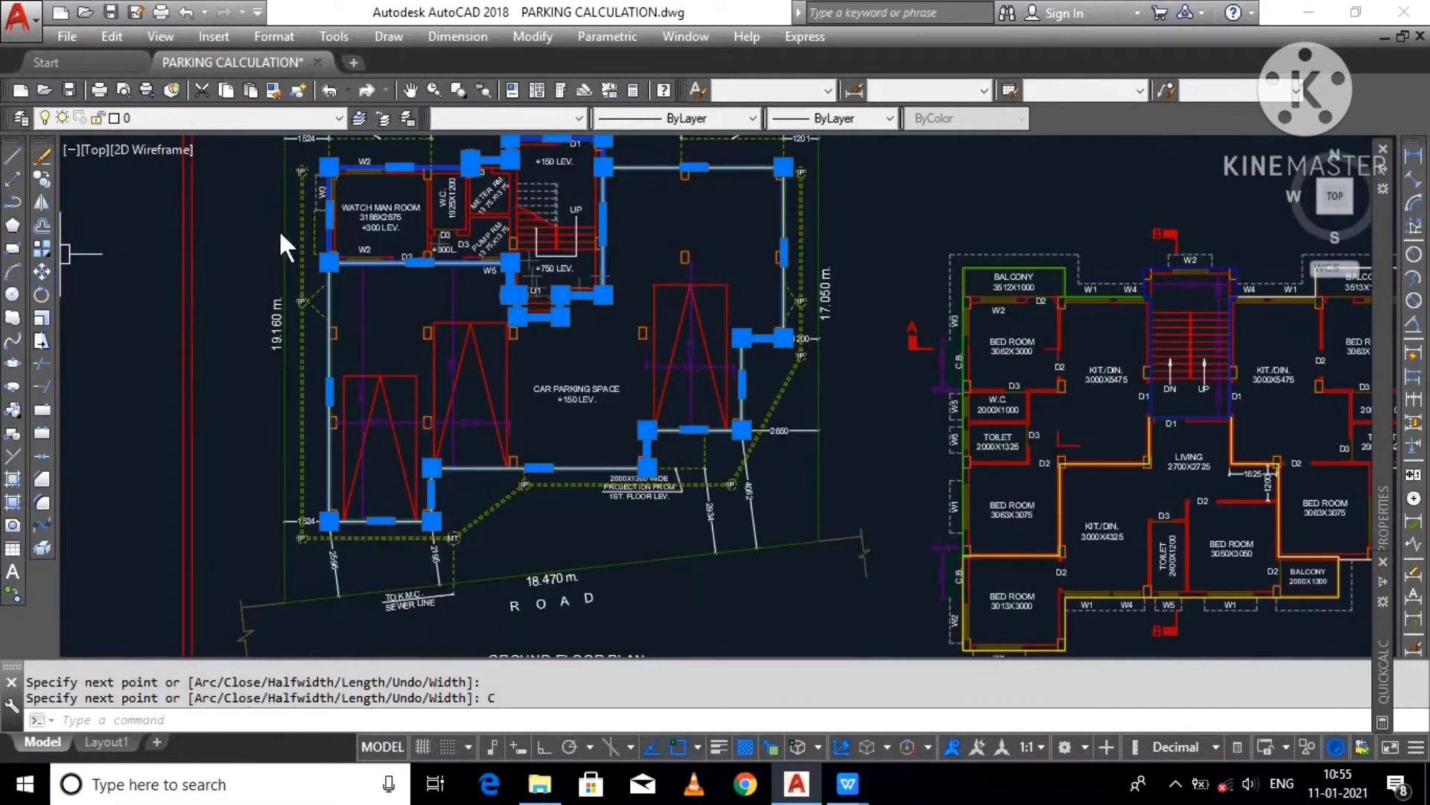
left_click(643, 192)
key("F8")
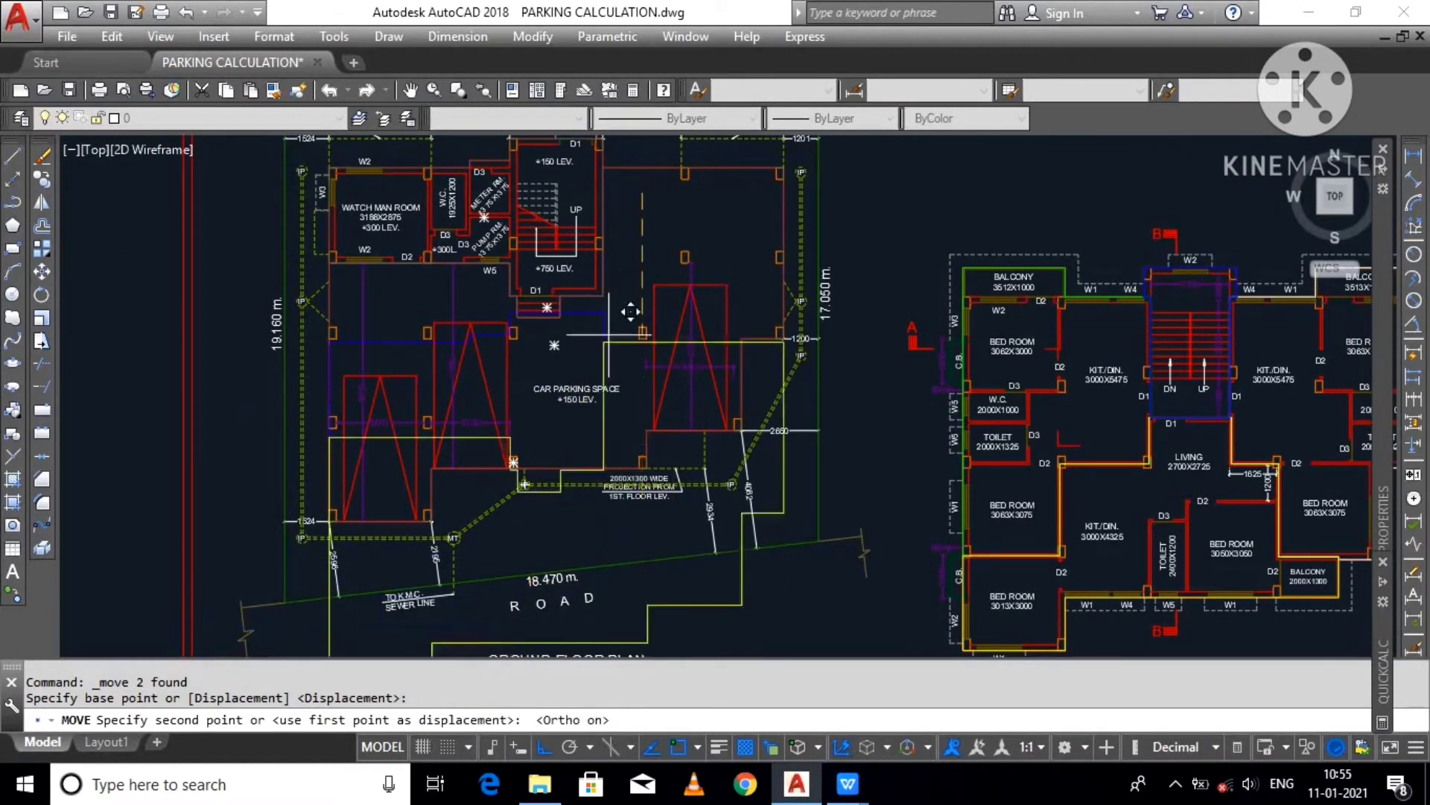
scroll(630, 312, "down", 3)
scroll(633, 403, "up", 1)
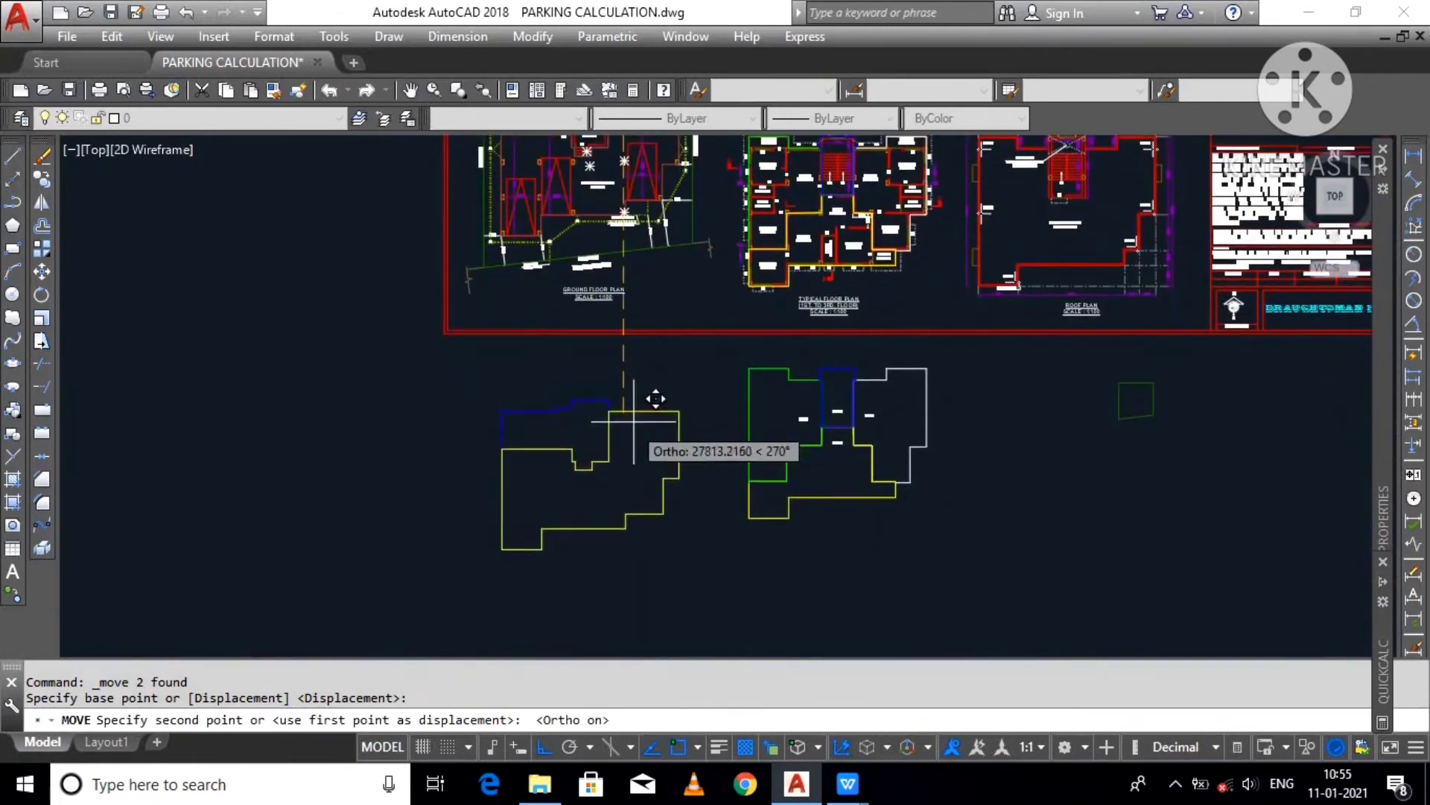
left_click(501, 495)
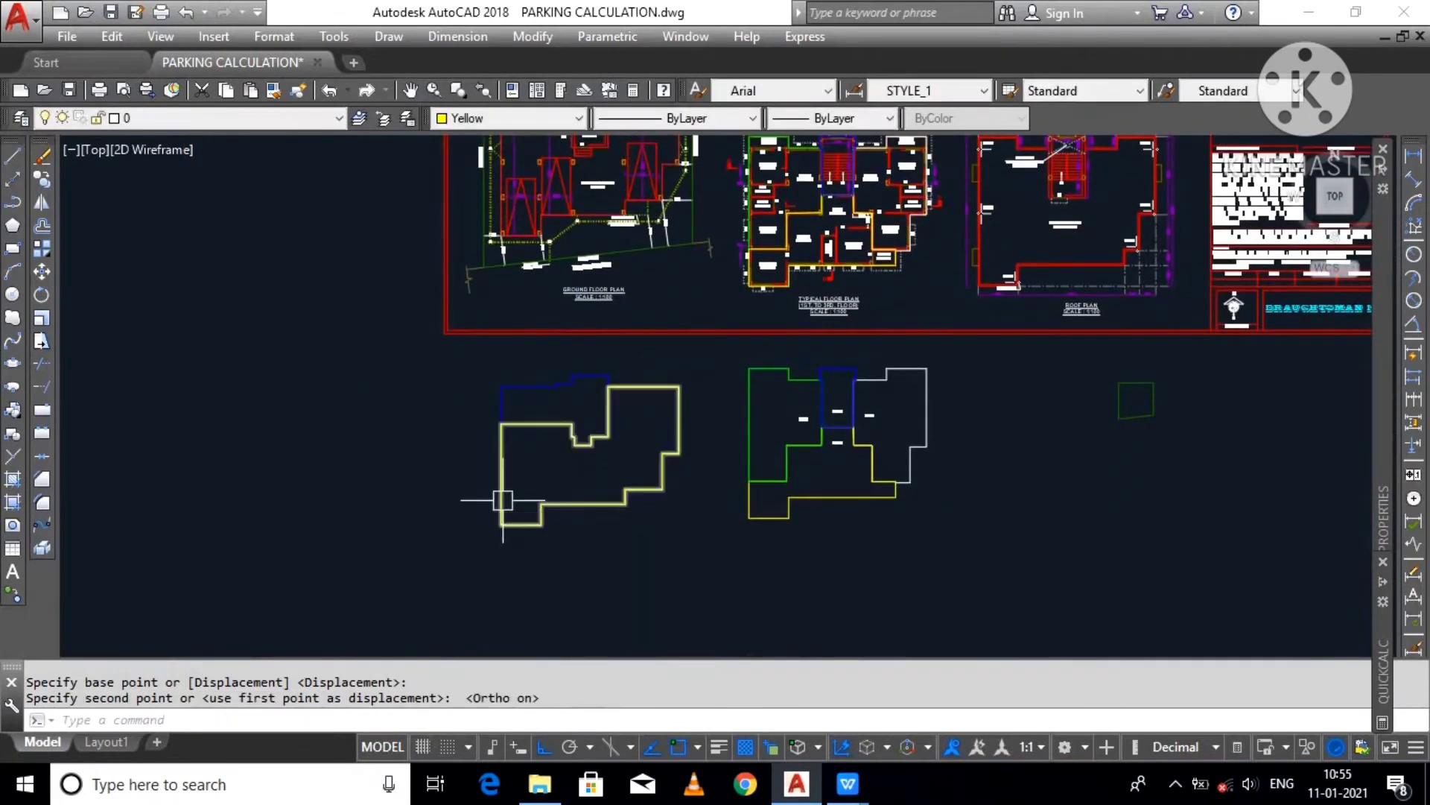
Step: Copy the staircase's area label from the typical floor outlines into the blue ground floor service outline
scroll(587, 485, "up", 3)
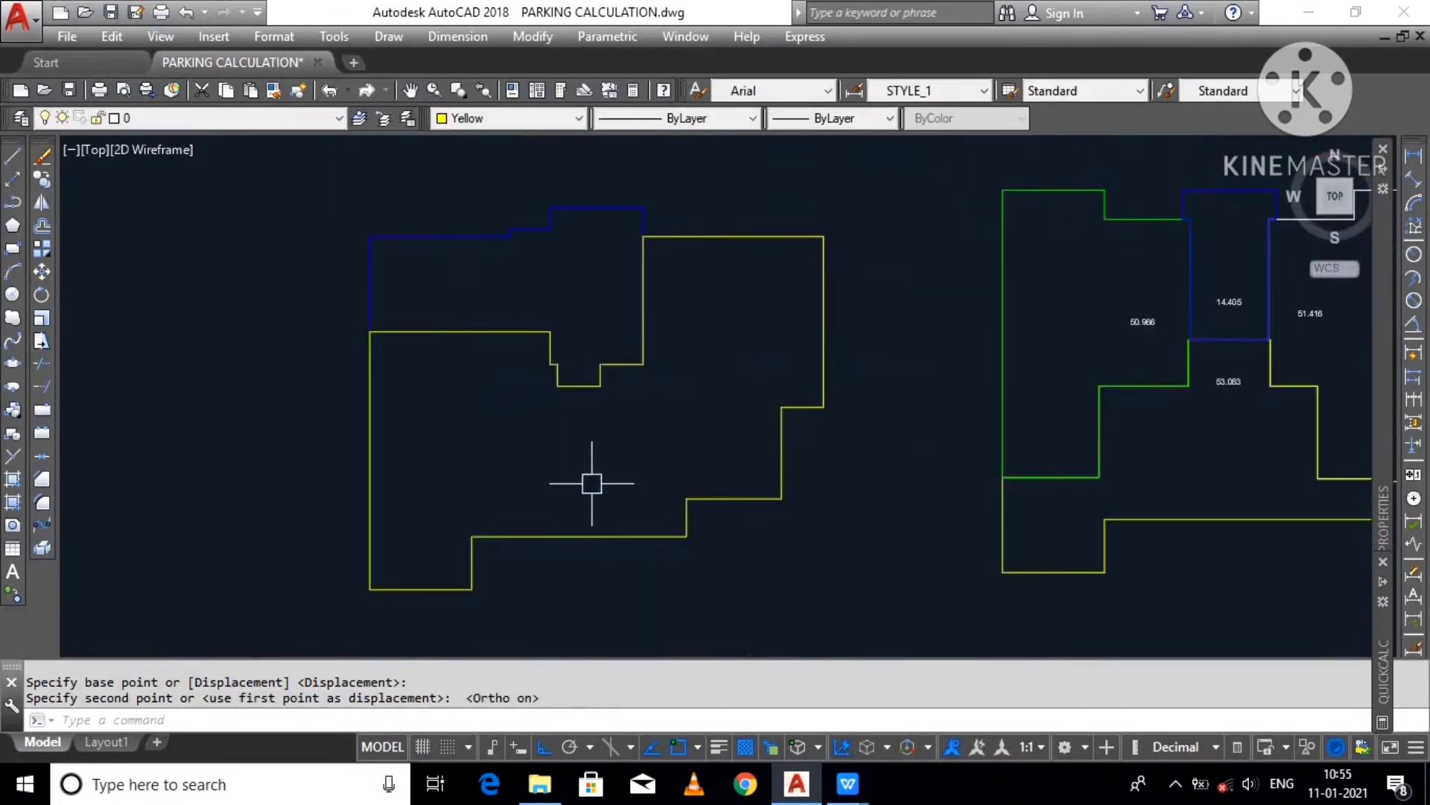
left_click(43, 179)
left_click(1223, 274)
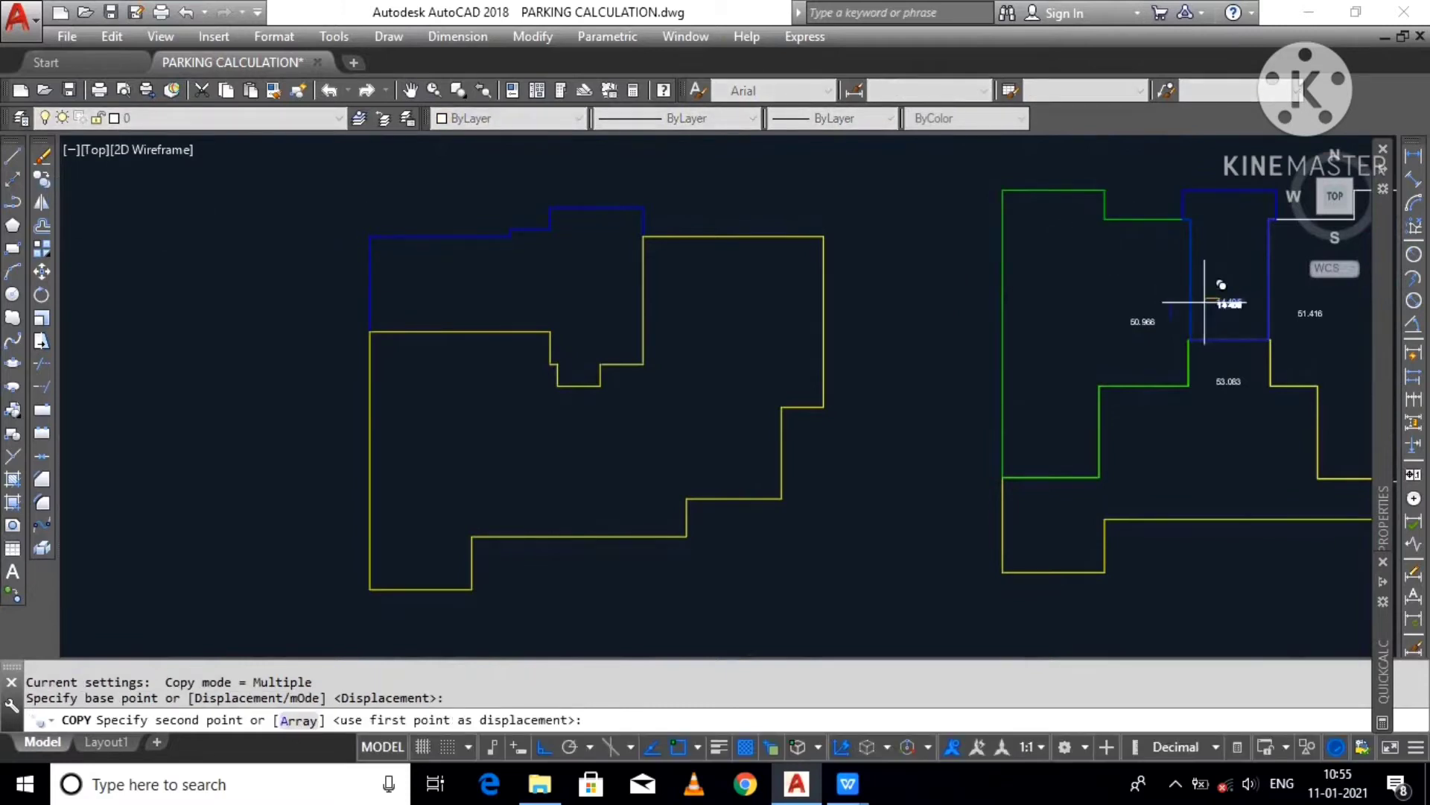
scroll(549, 289, "up", 2)
left_click(549, 289)
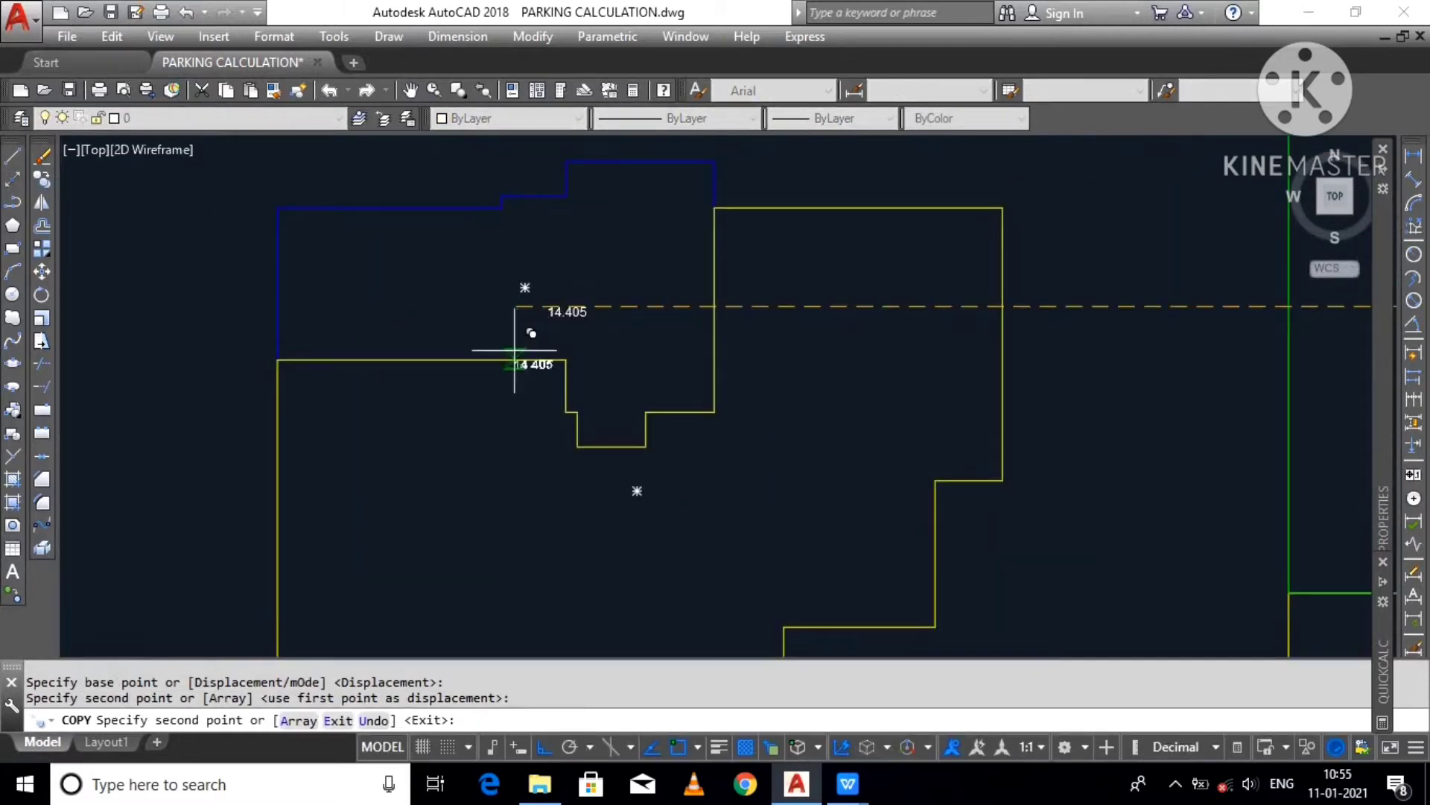
key("Escape")
Step: List the blue service outline's area and set the label inside it to 39.076
left_click(482, 210)
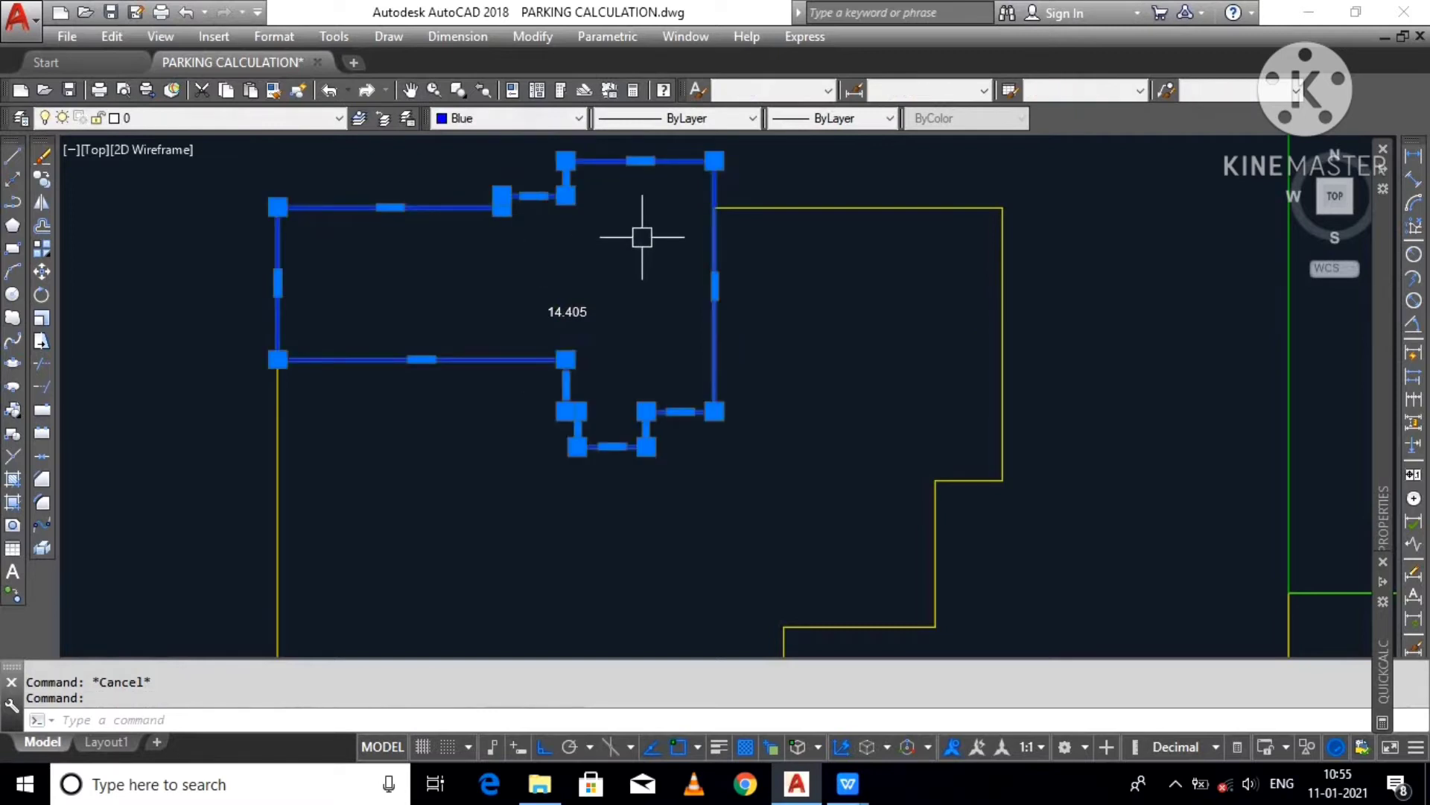
type("LI")
key("Return")
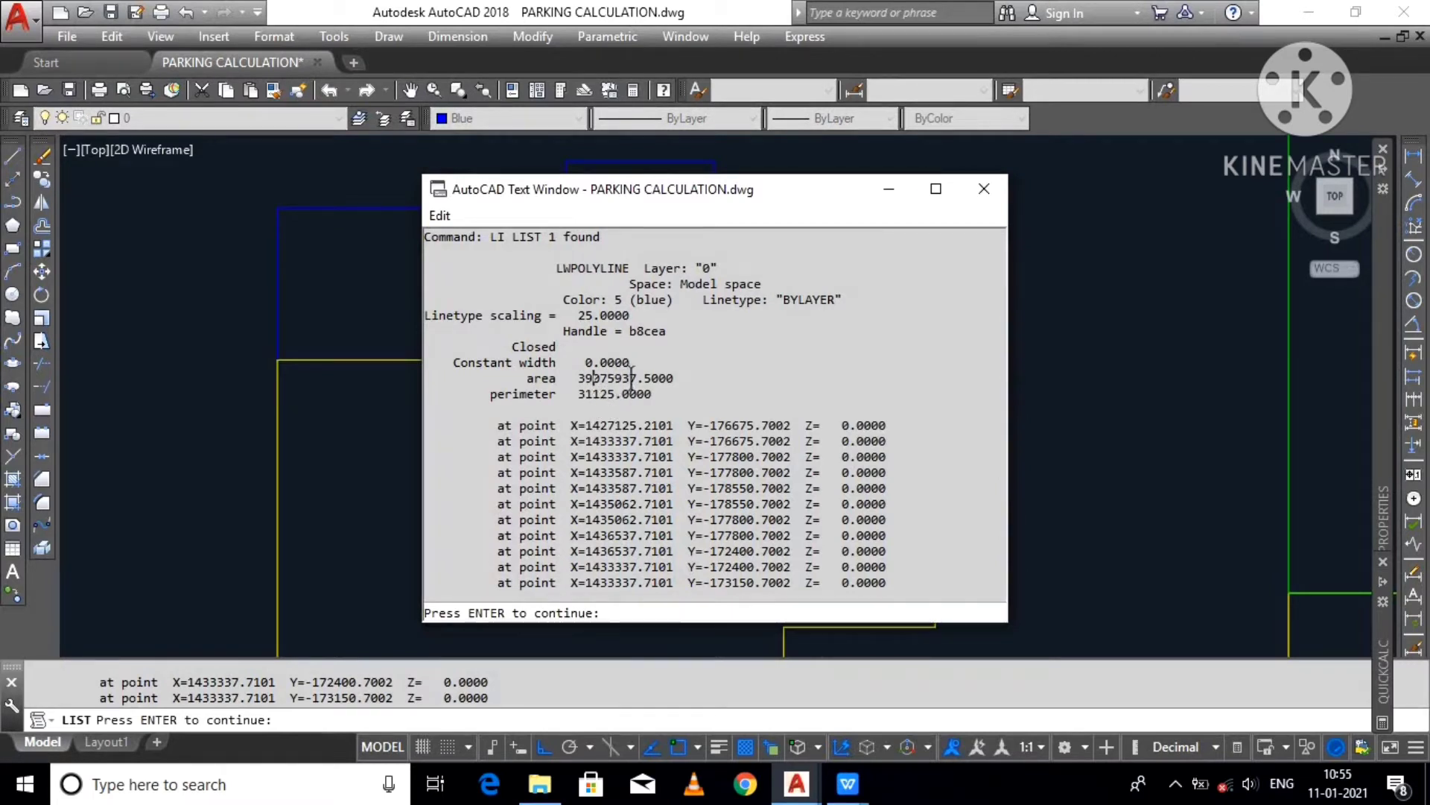
left_click(984, 189)
double_click(569, 311)
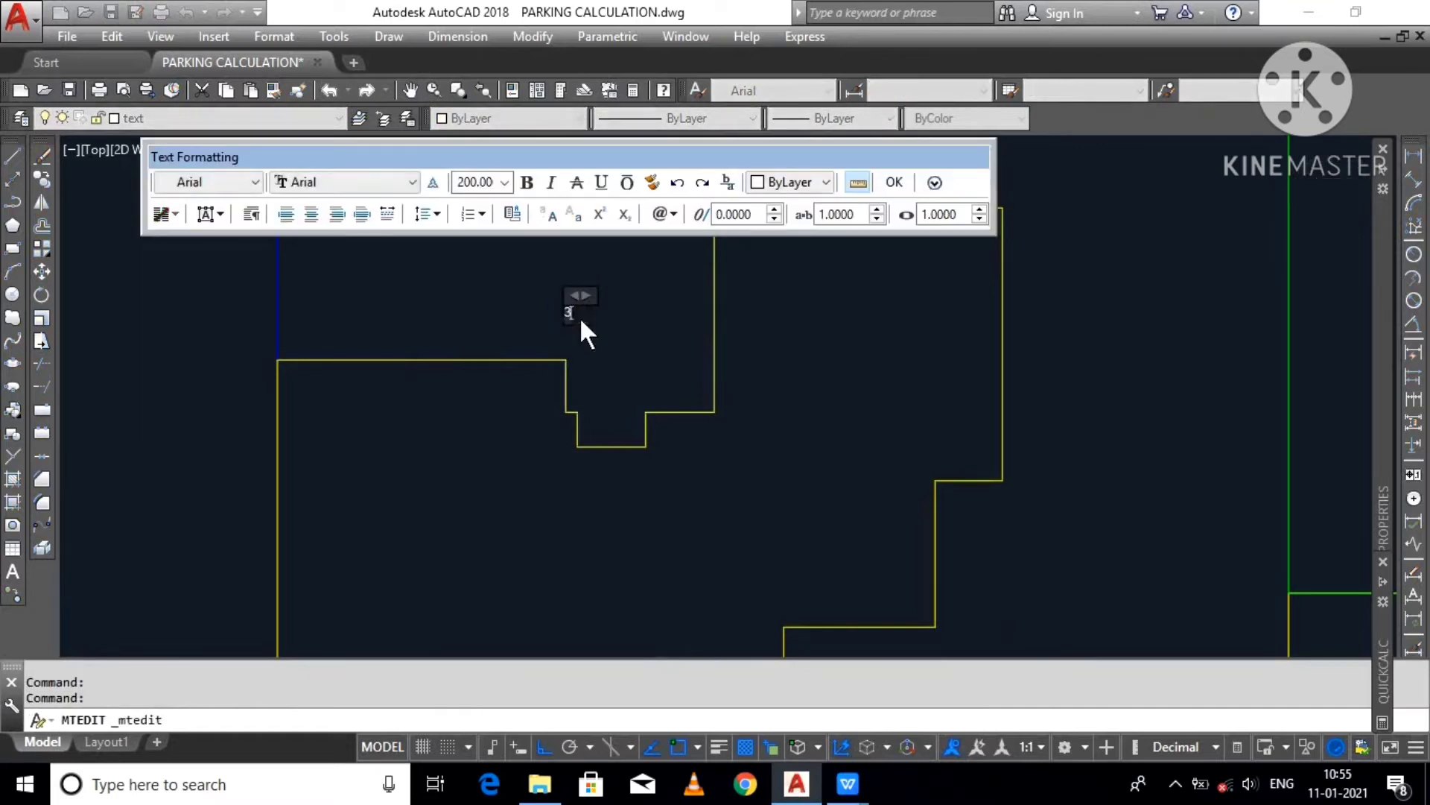
type("39.076")
left_click(596, 360)
Step: Copy the service area label straight down into the yellow parking outline
left_click(585, 291)
left_click(561, 317)
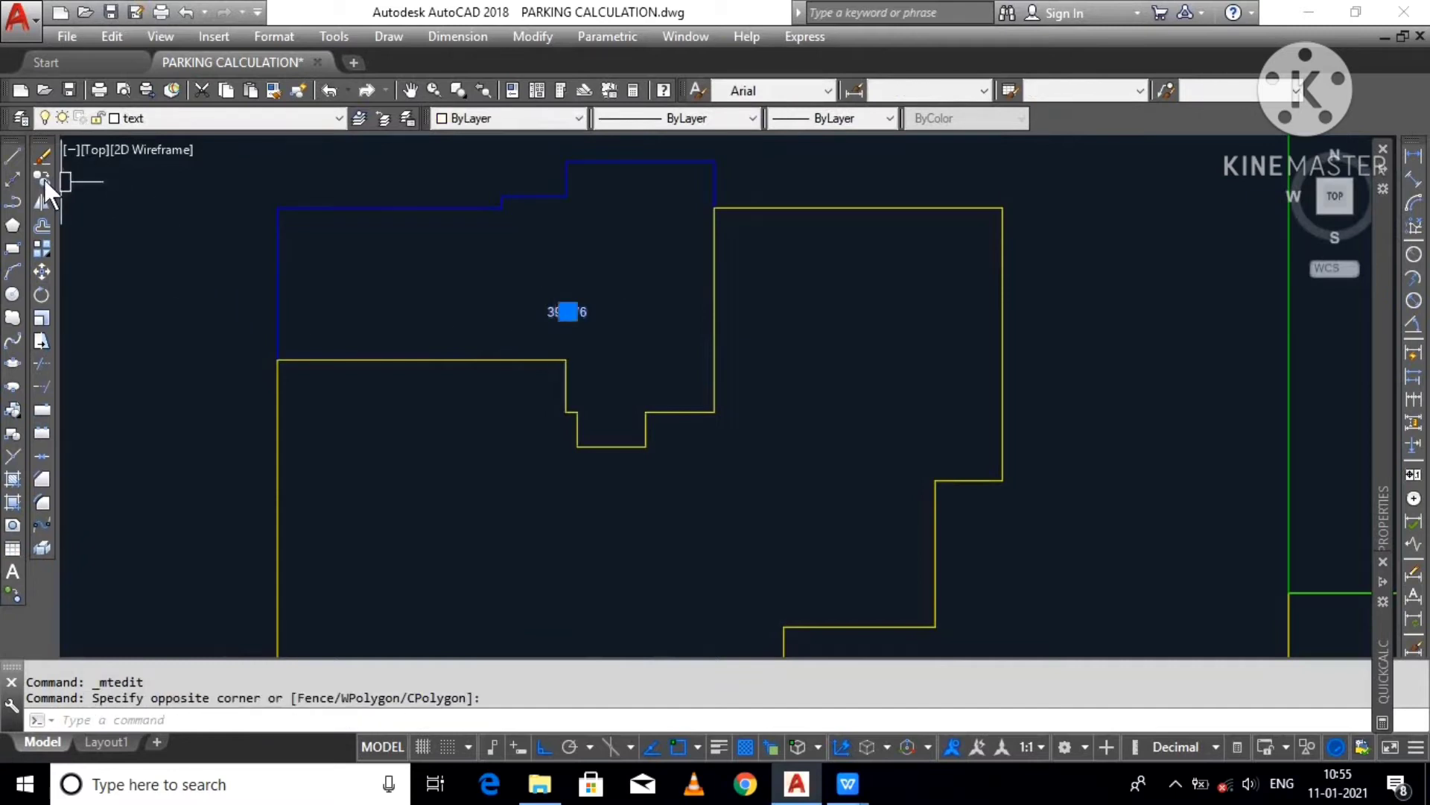
left_click(44, 180)
left_click(587, 314)
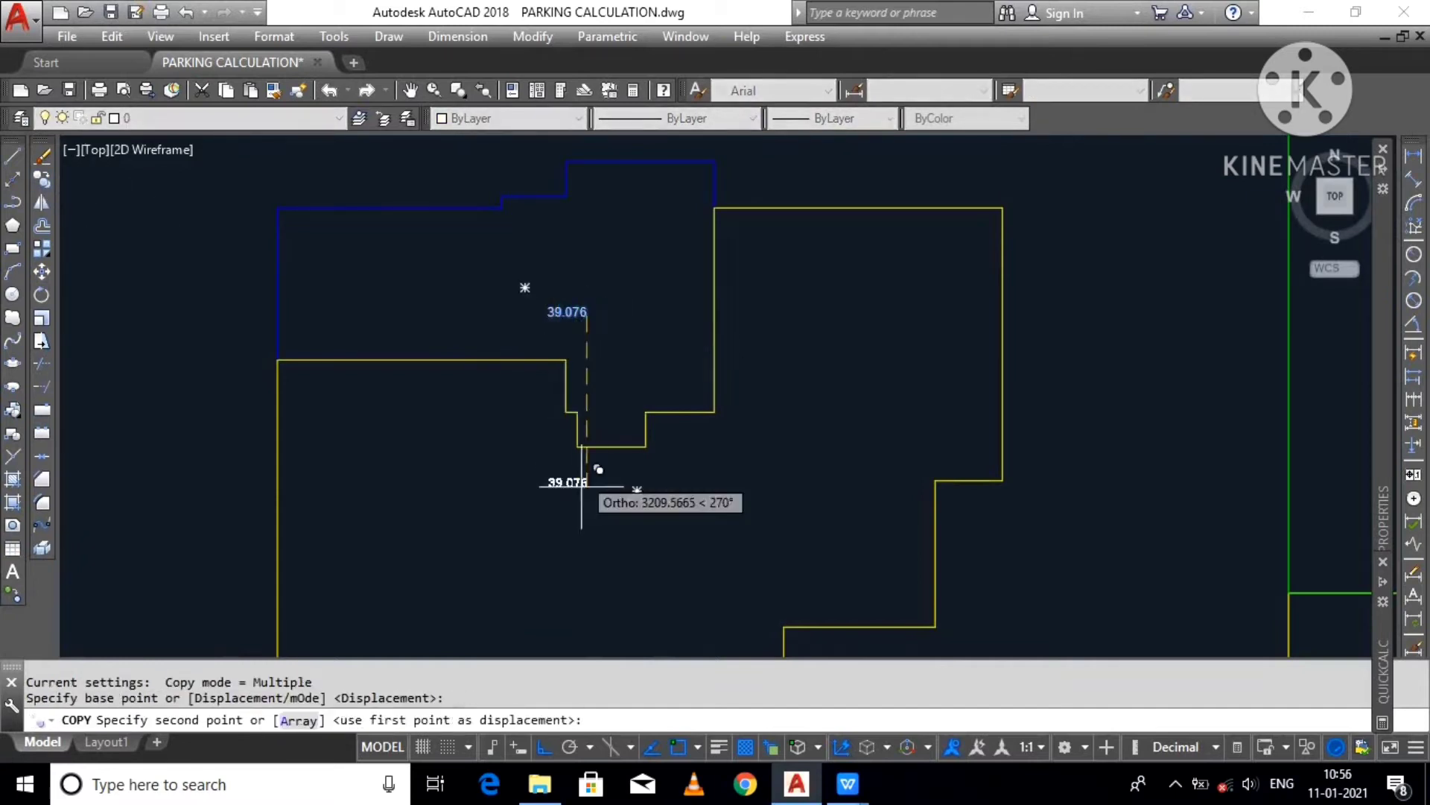
left_click(587, 527)
key("Return")
Step: List the properties of the yellow parking outline to read its enclosed area
left_click(933, 517)
type("L")
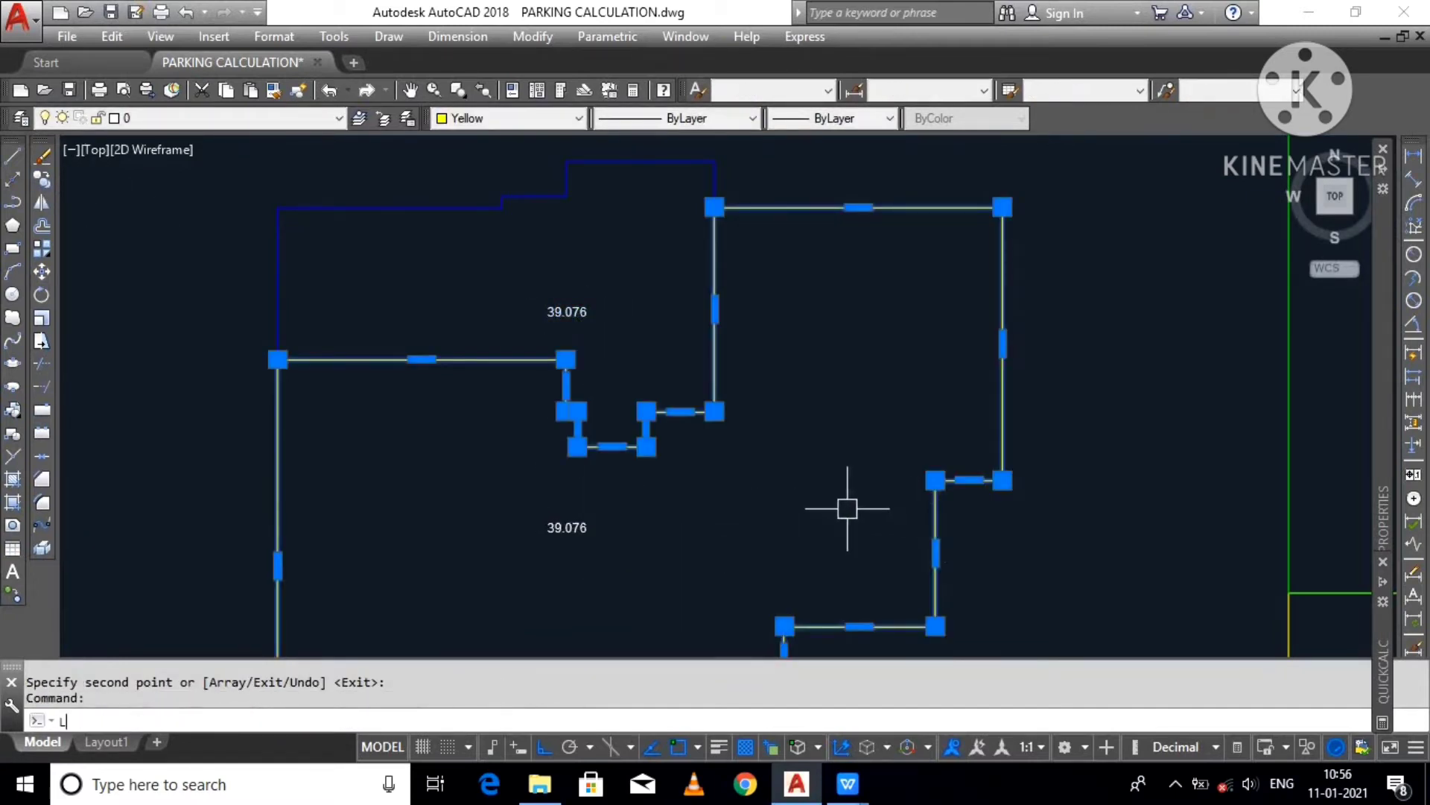
type("I")
key("Return")
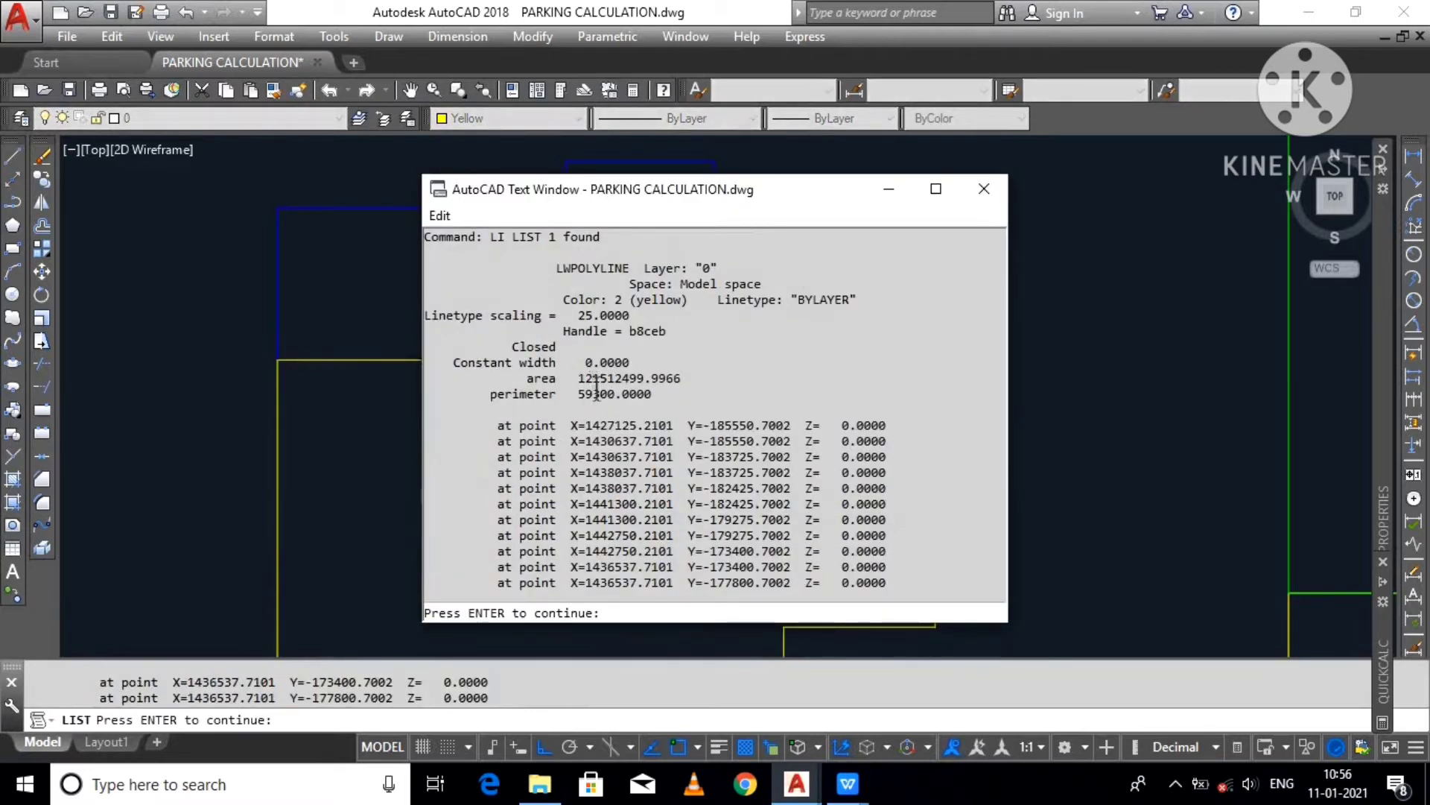
left_click(984, 189)
key("Return")
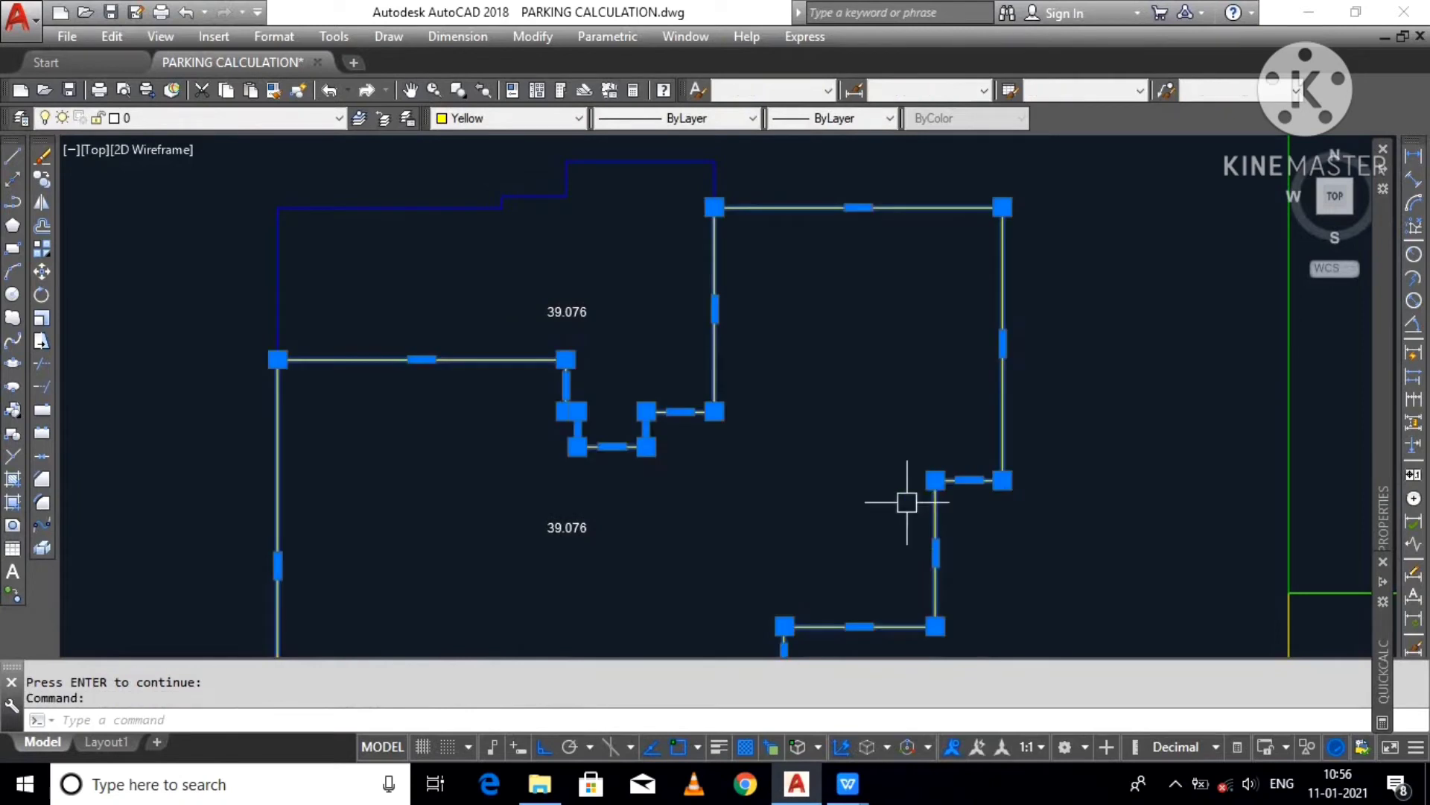
type("LI")
key("Return")
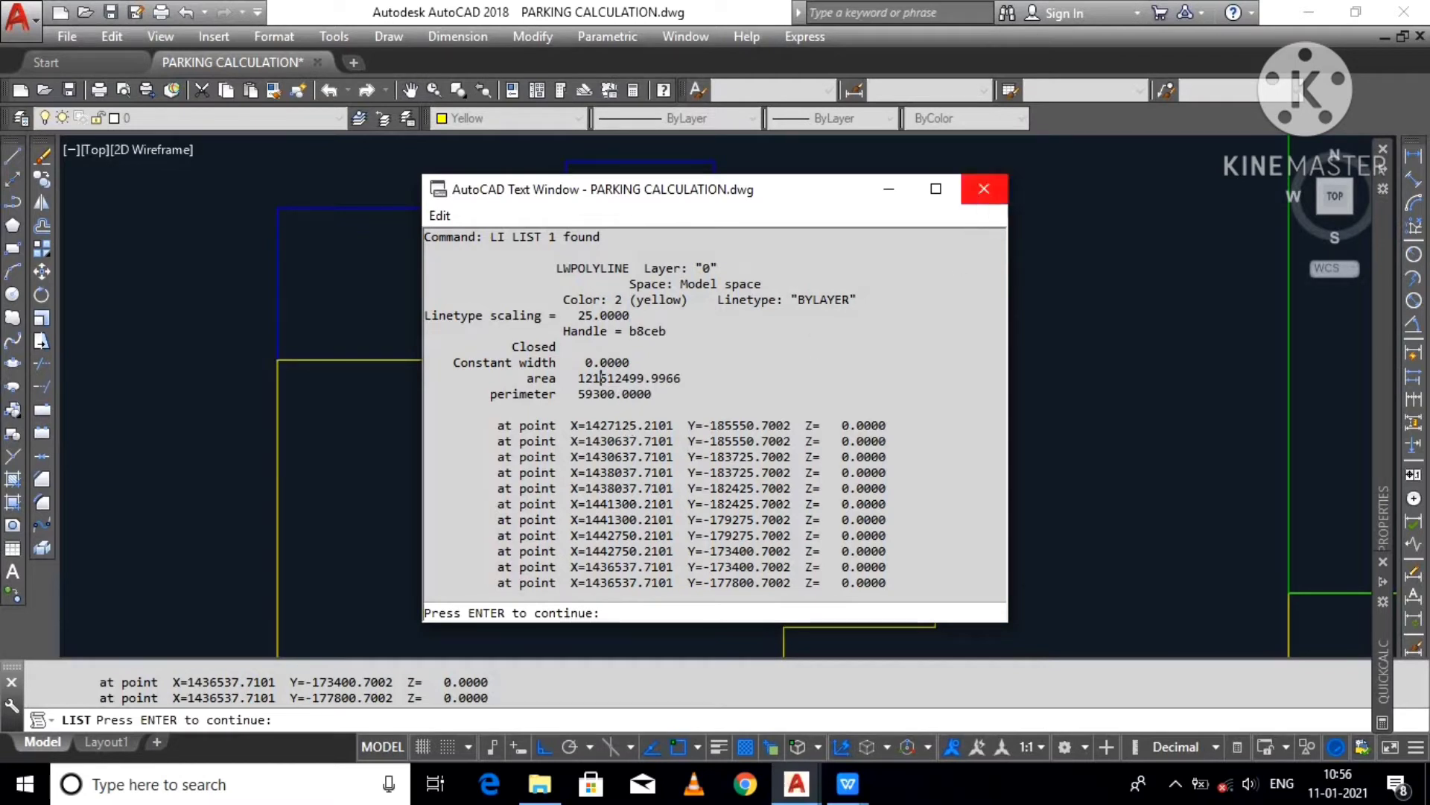
left_click(983, 190)
key("Return")
Step: Set the area label inside the yellow parking outline to 121.512
double_click(570, 527)
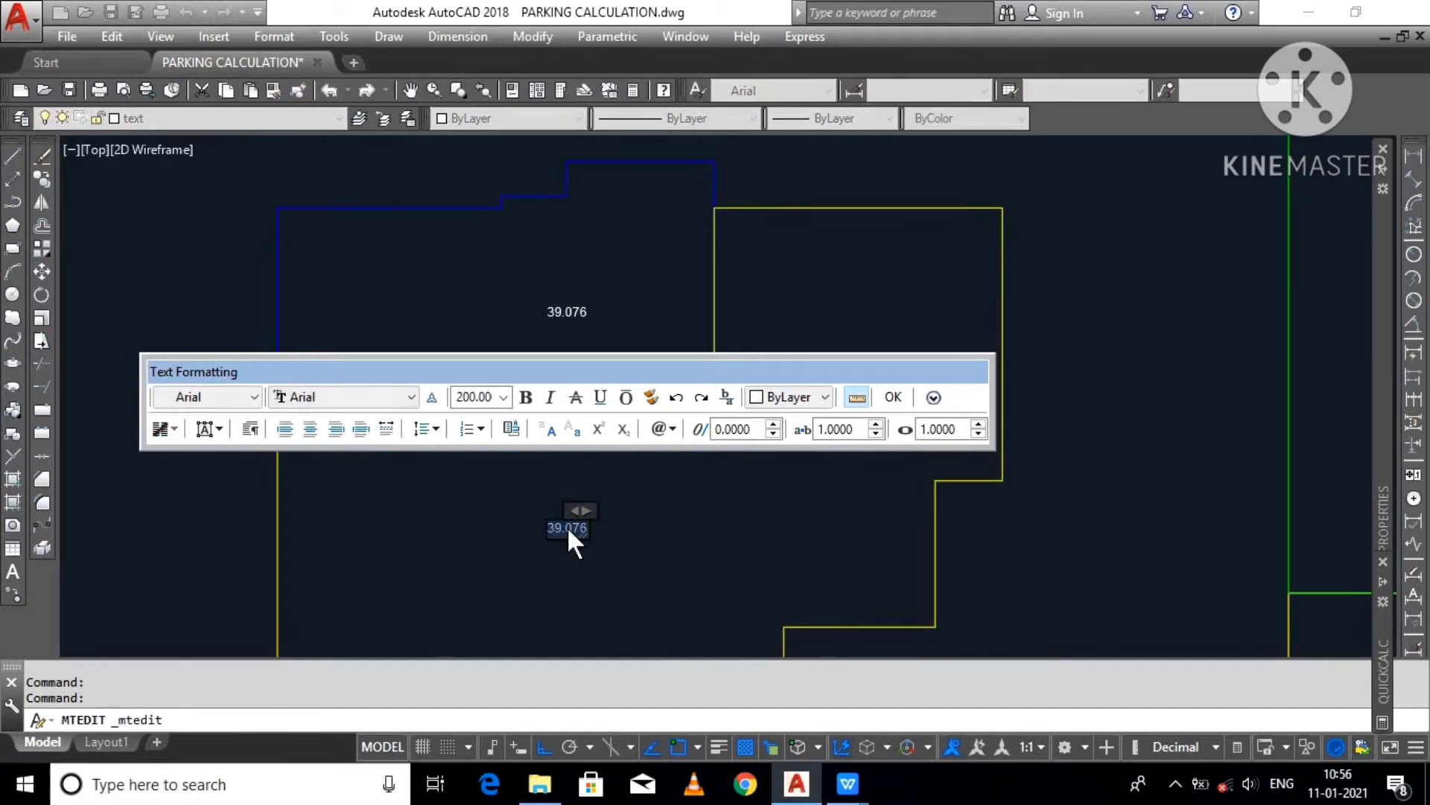
key("Delete")
left_click(730, 531)
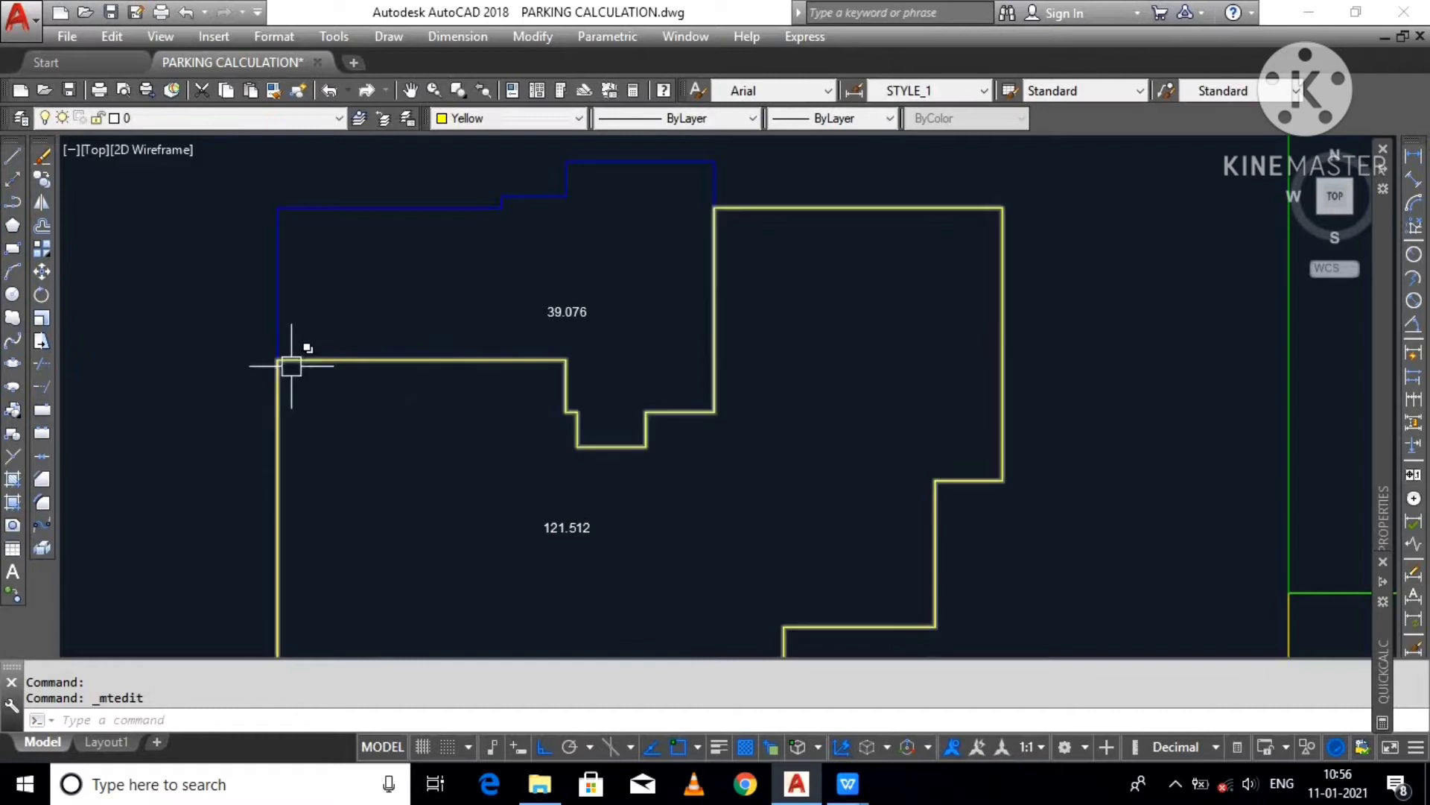
Step: Examine the ground floor service outline, the staircase outline and the three flat outlines together with their area labels
scroll(291, 364, "down", 2)
middle_click_drag(548, 401, 457, 381)
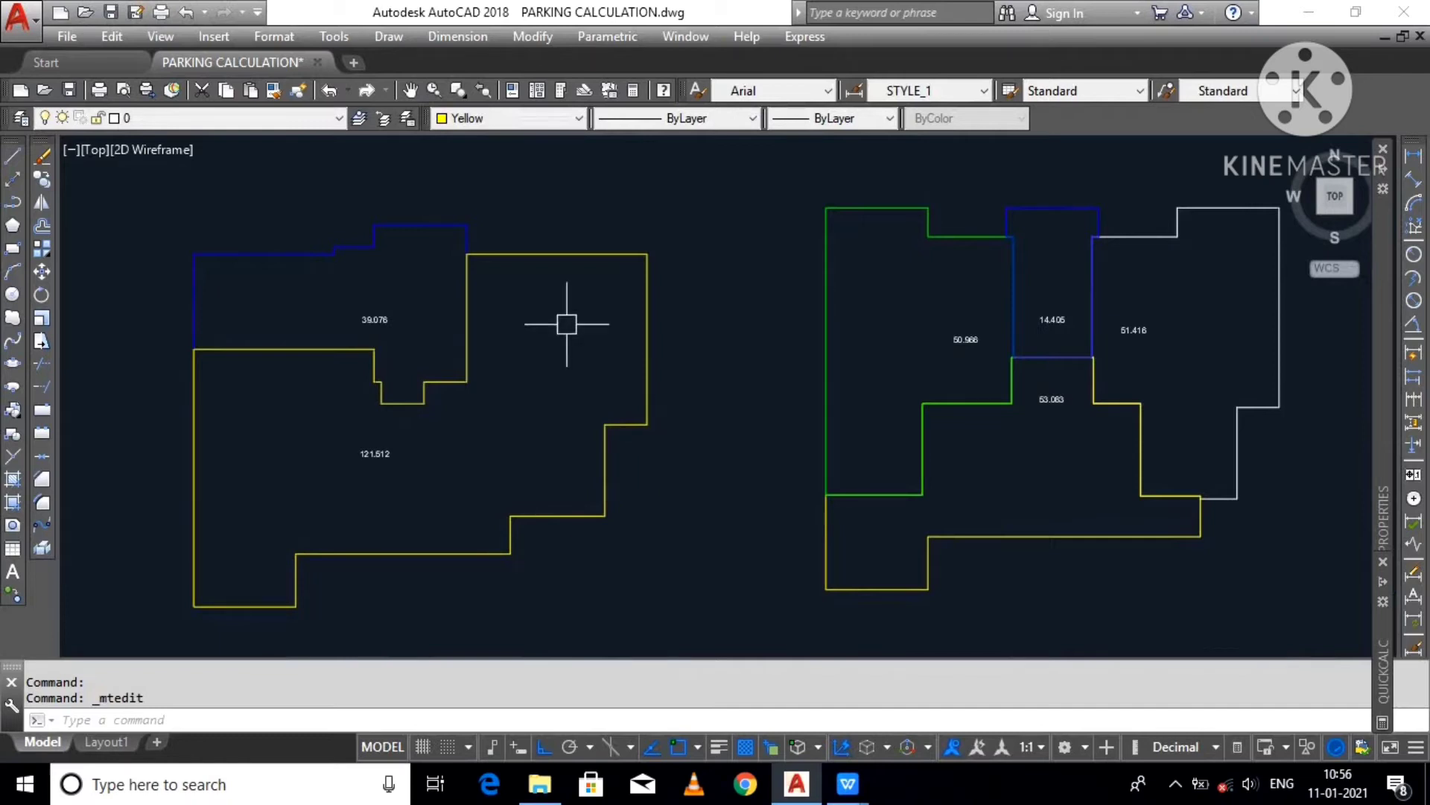
left_click(384, 225)
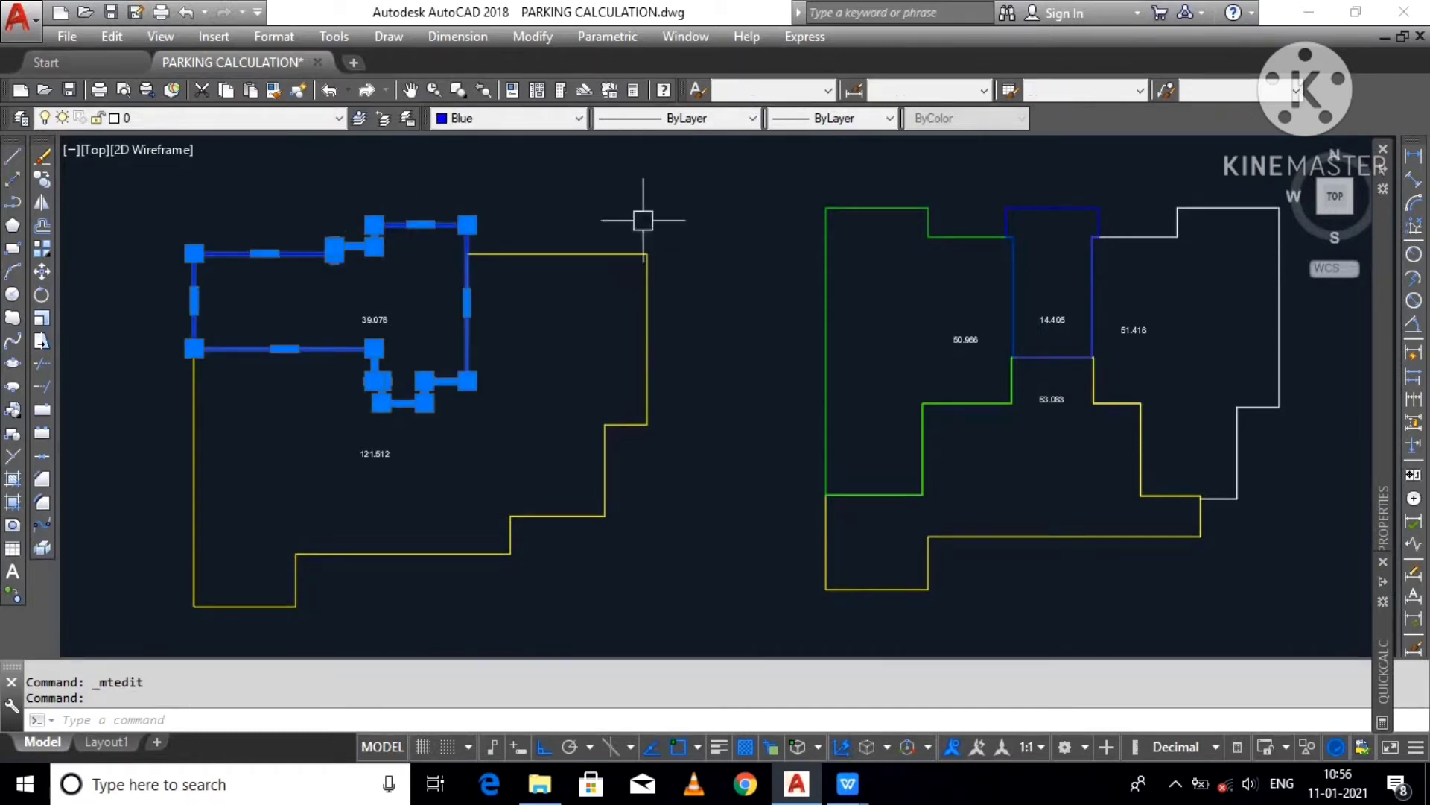
left_click(1032, 203)
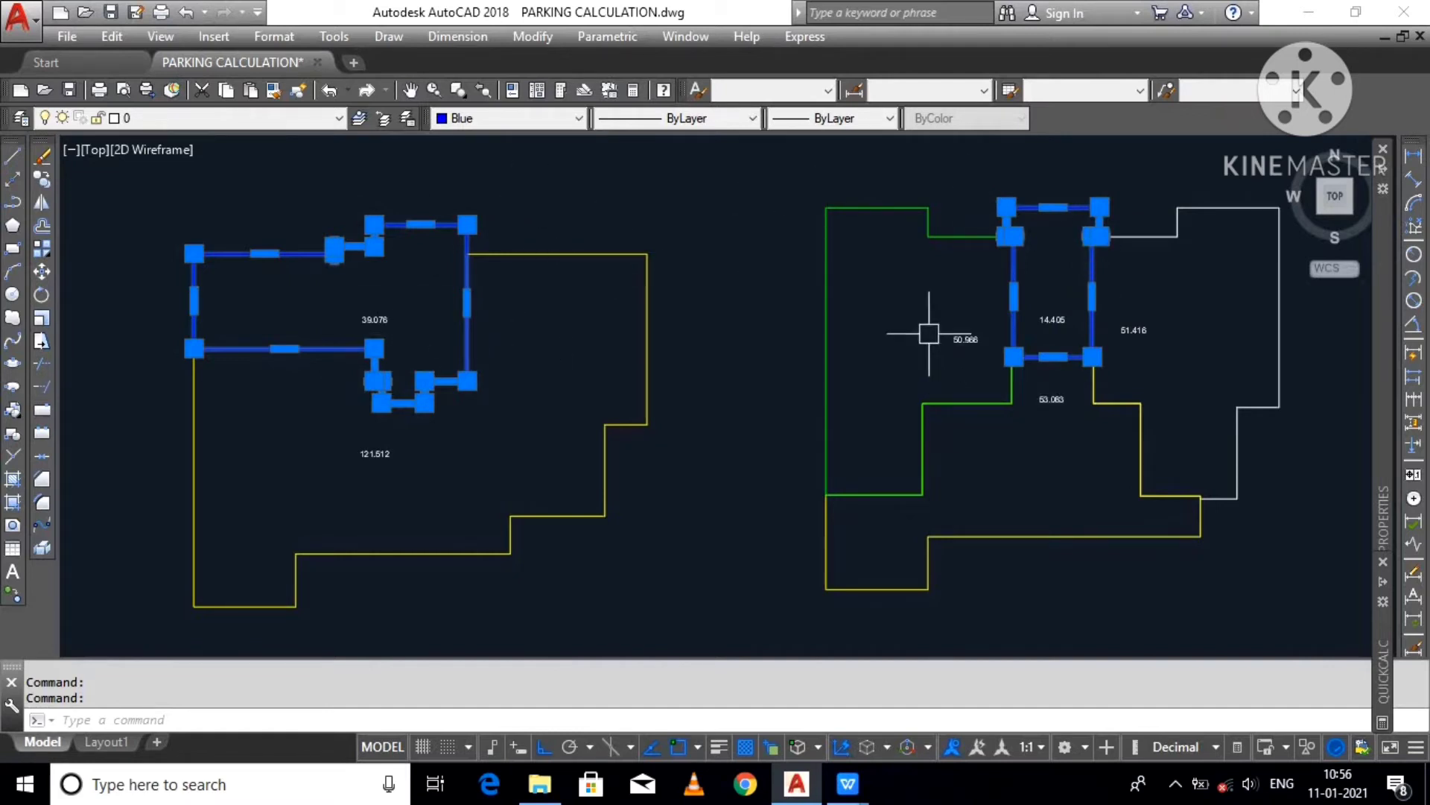
key("Escape")
left_click(930, 218)
left_click(1138, 498)
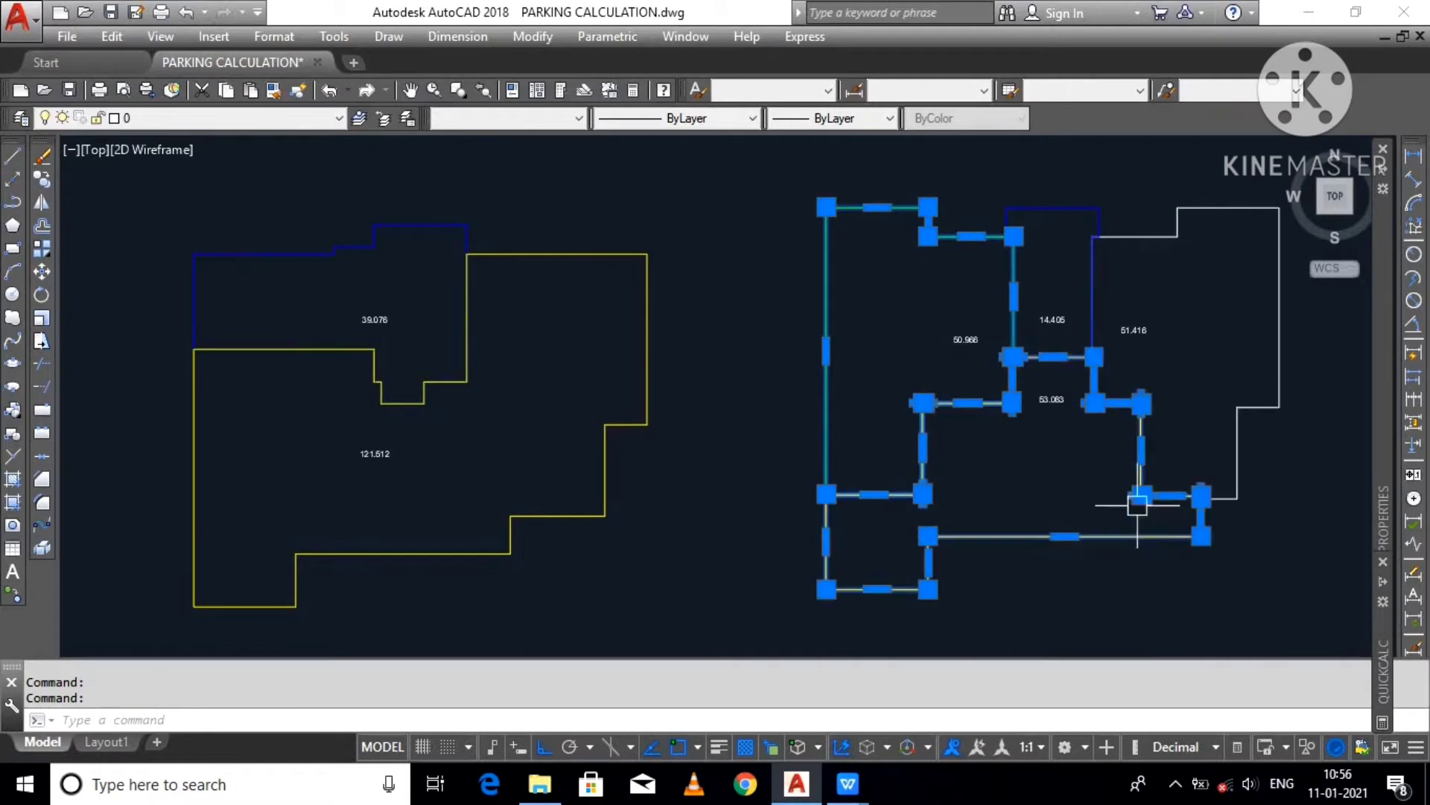
left_click(1235, 429)
key("Escape")
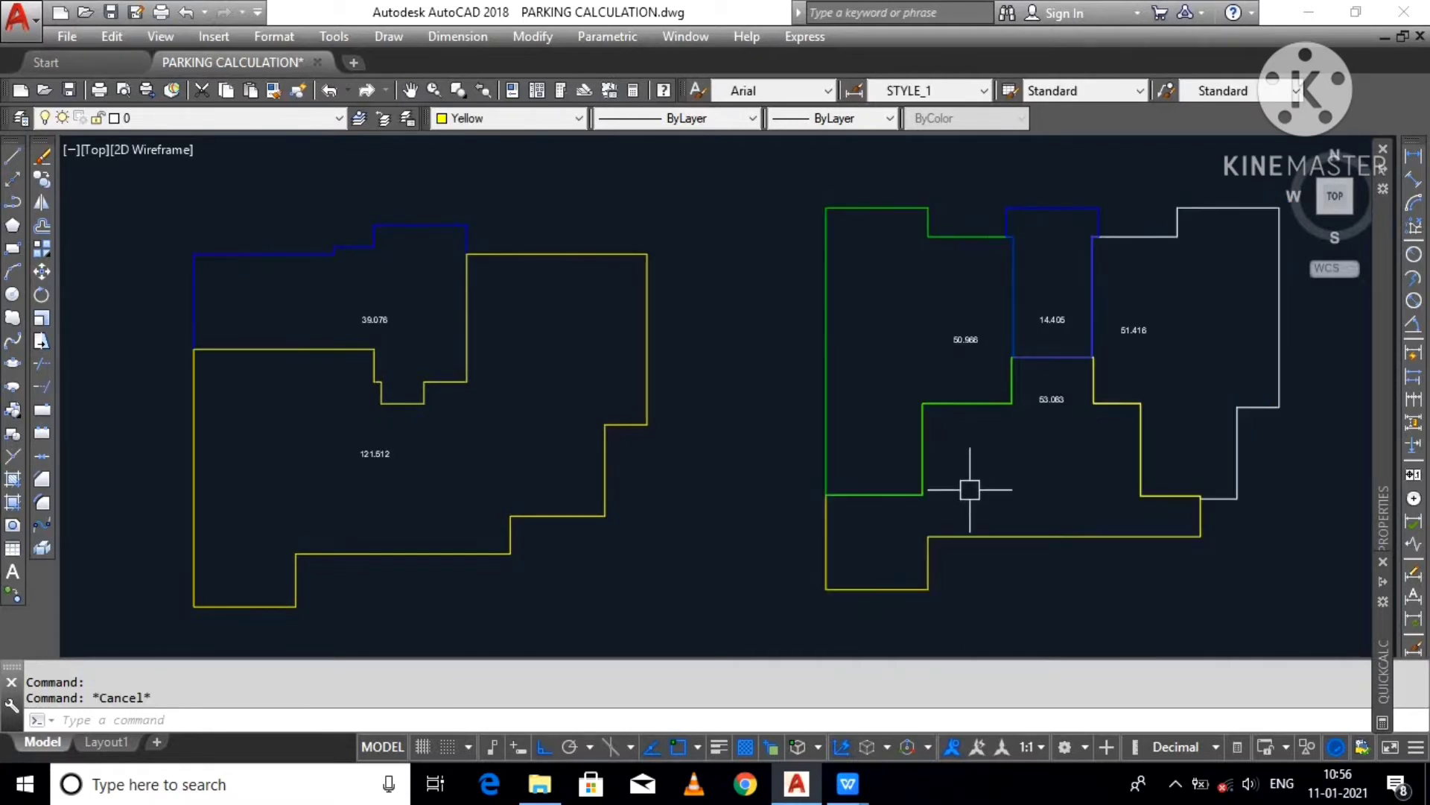
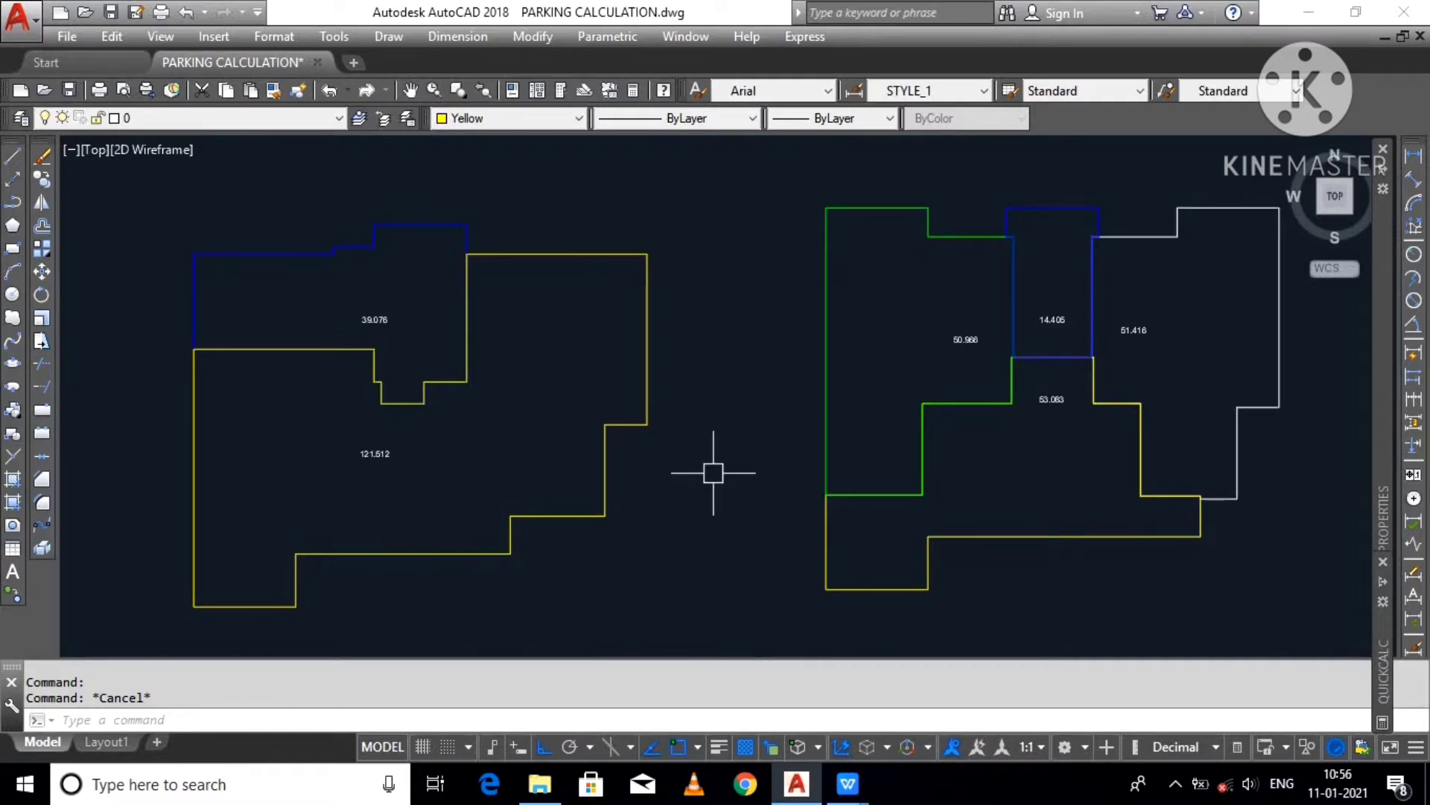
Step: Review the three typical floor flat outlines and read the floor range in the typical floor plan's title
scroll(713, 473, "down", 2)
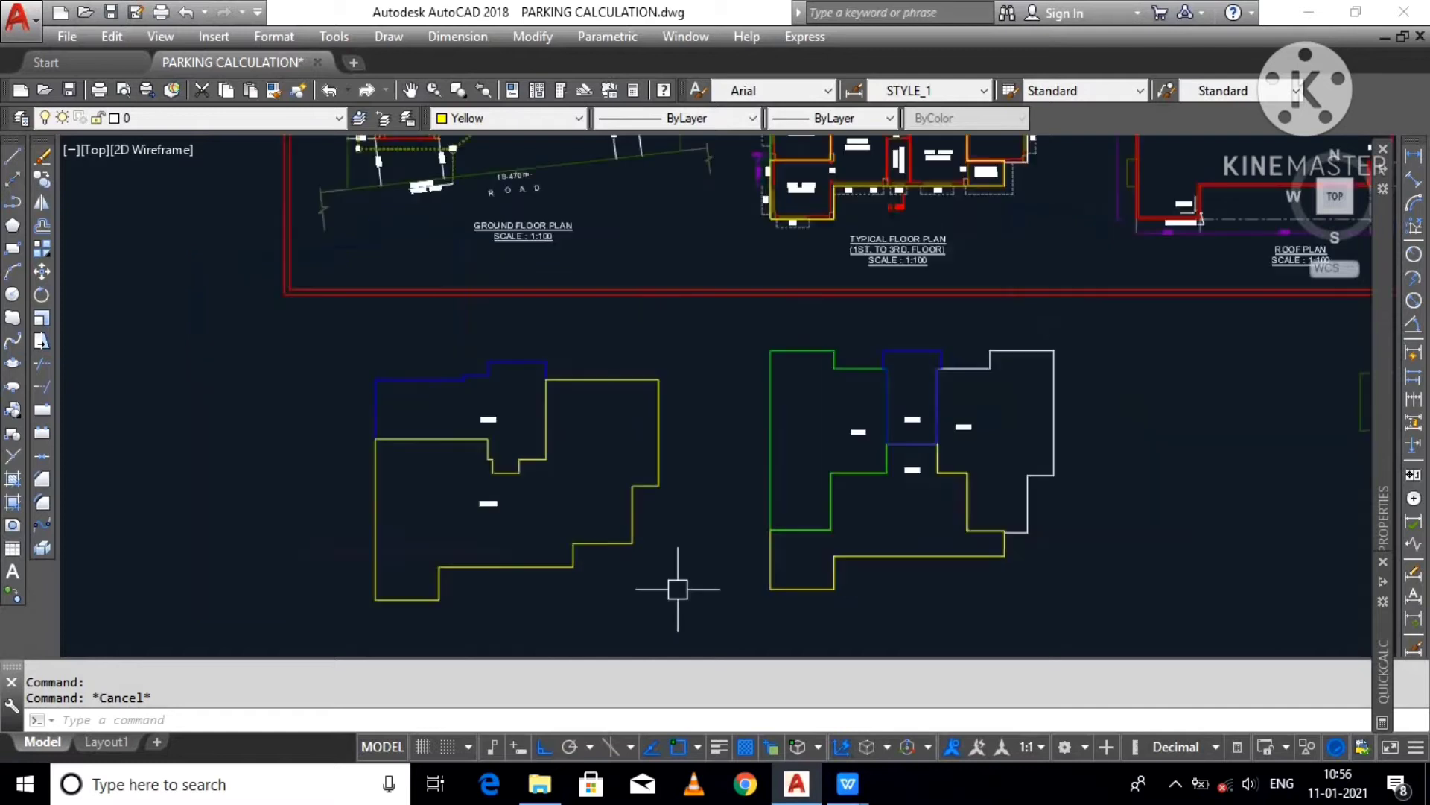
mouse_move(775, 265)
middle_mouse_down()
mouse_move(769, 364)
mouse_move(754, 301)
middle_mouse_up()
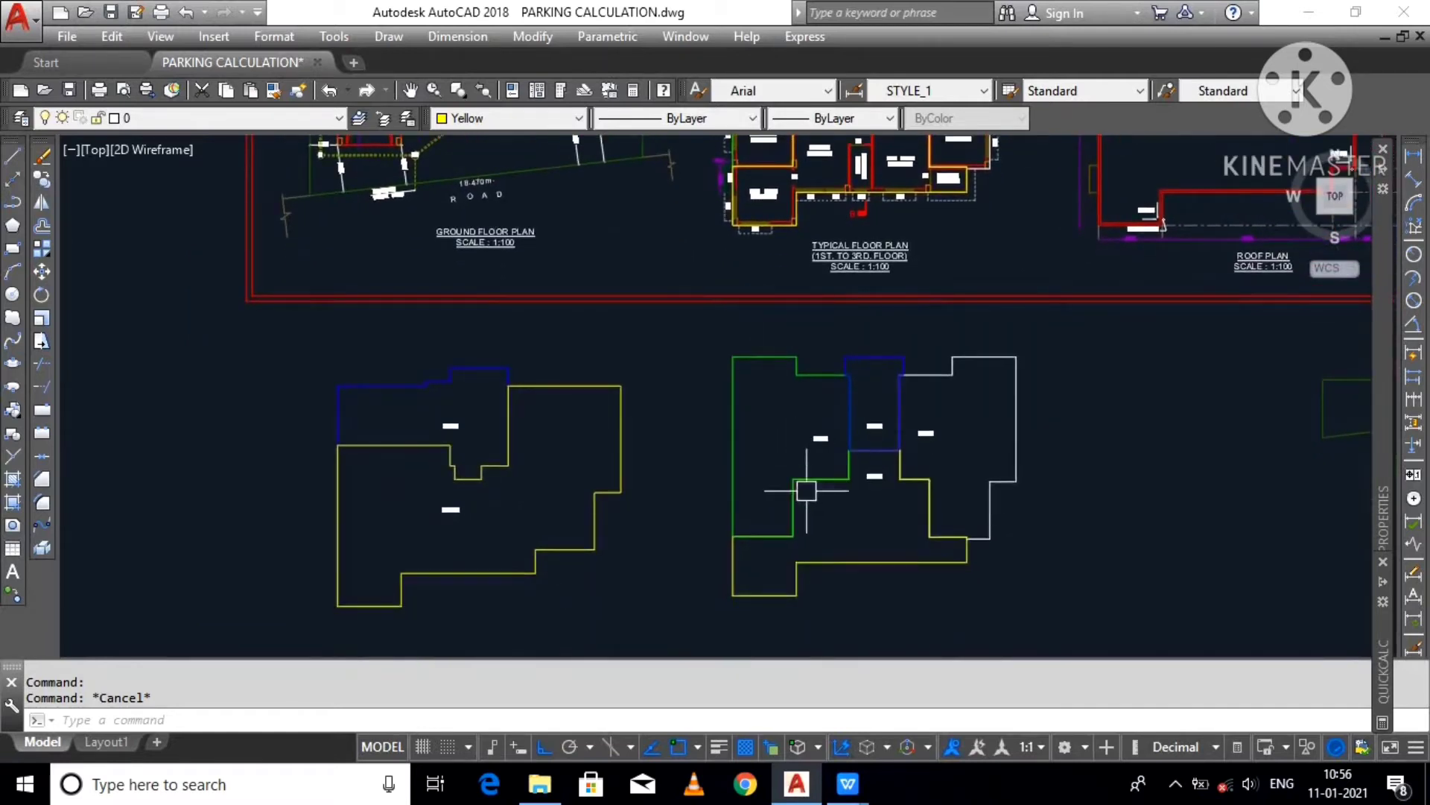
scroll(804, 485, "up", 2)
left_click(762, 280)
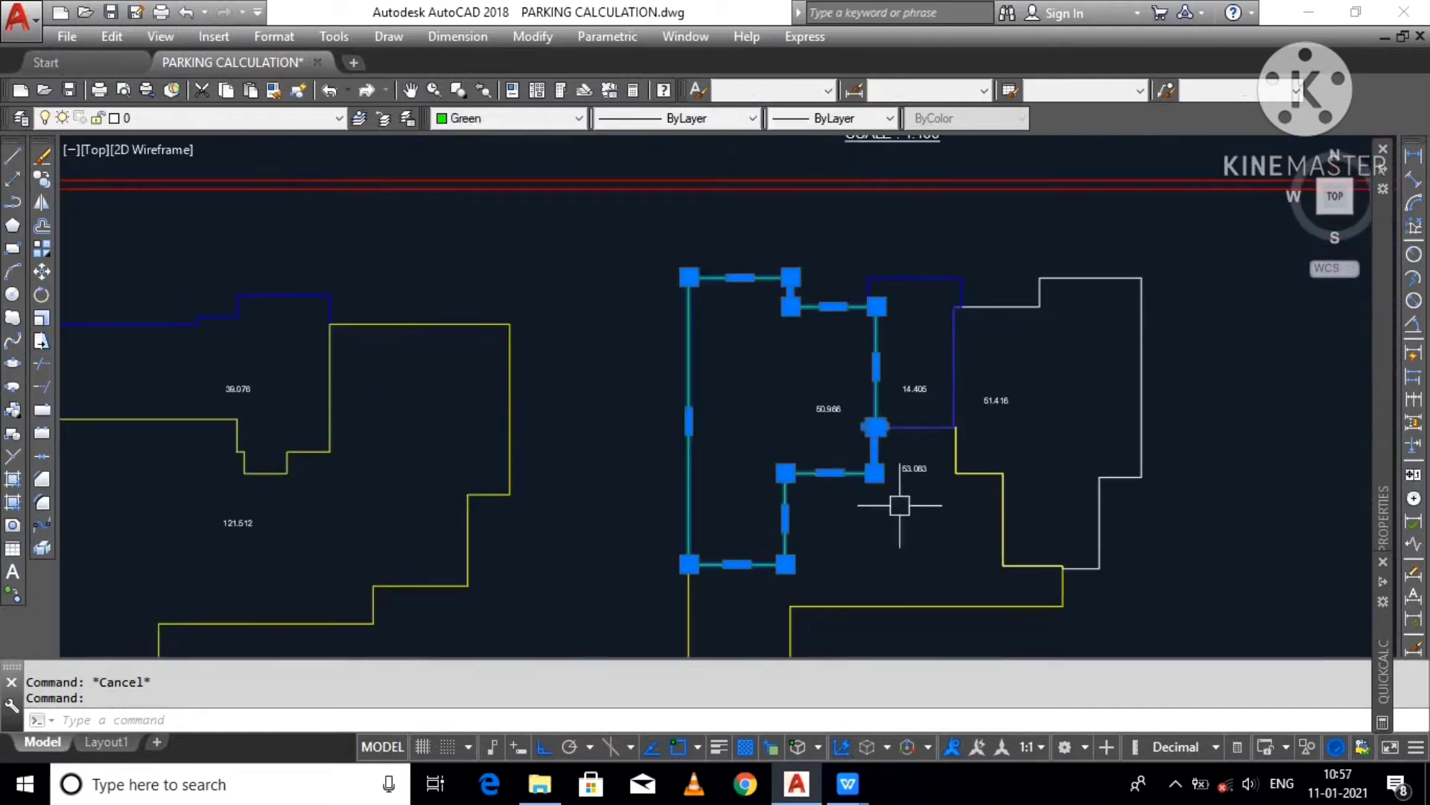
left_click(970, 604)
left_click(1100, 526)
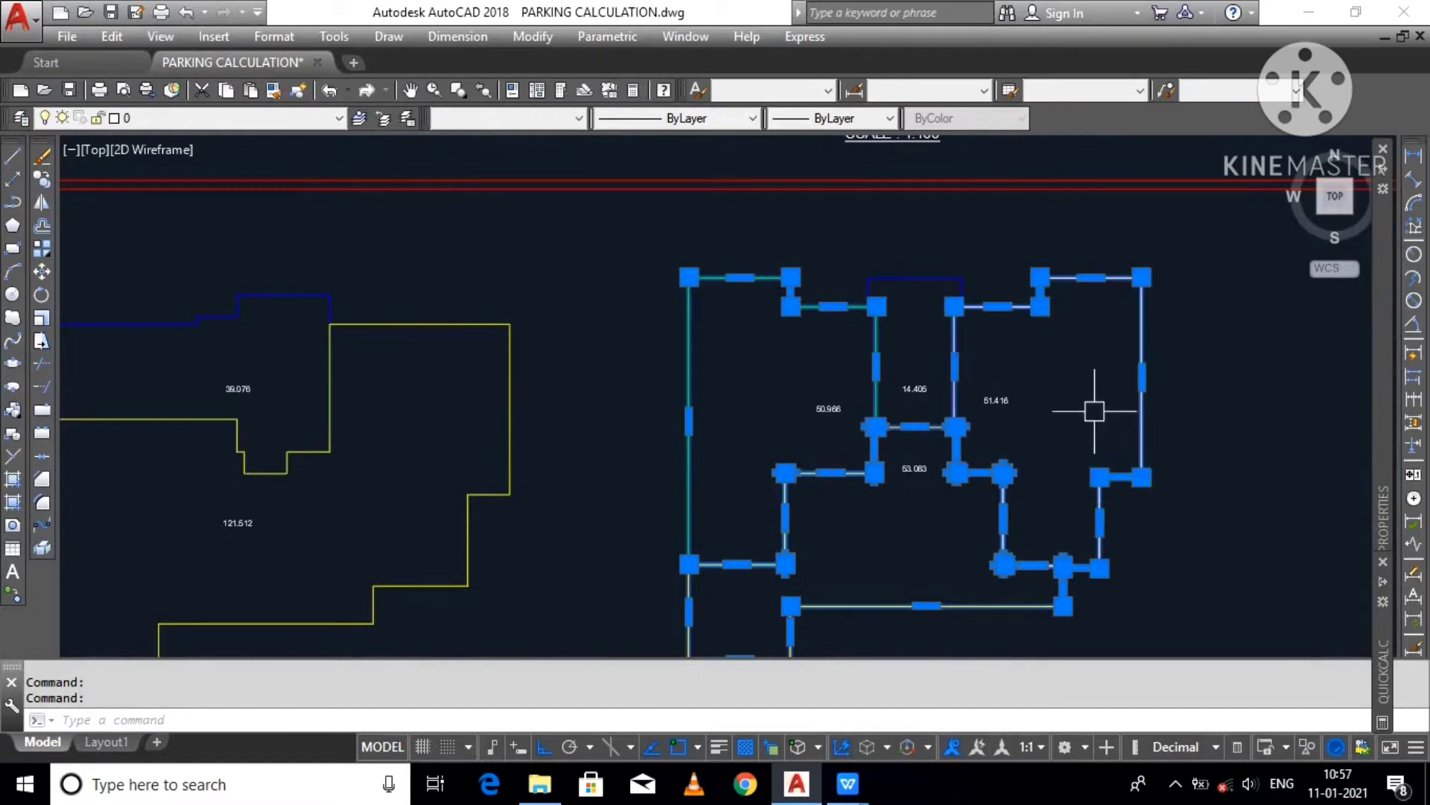
key("Escape")
mouse_move(846, 265)
middle_mouse_down()
mouse_move(840, 233)
mouse_move(858, 207)
middle_mouse_up()
scroll(858, 207, "up", 3)
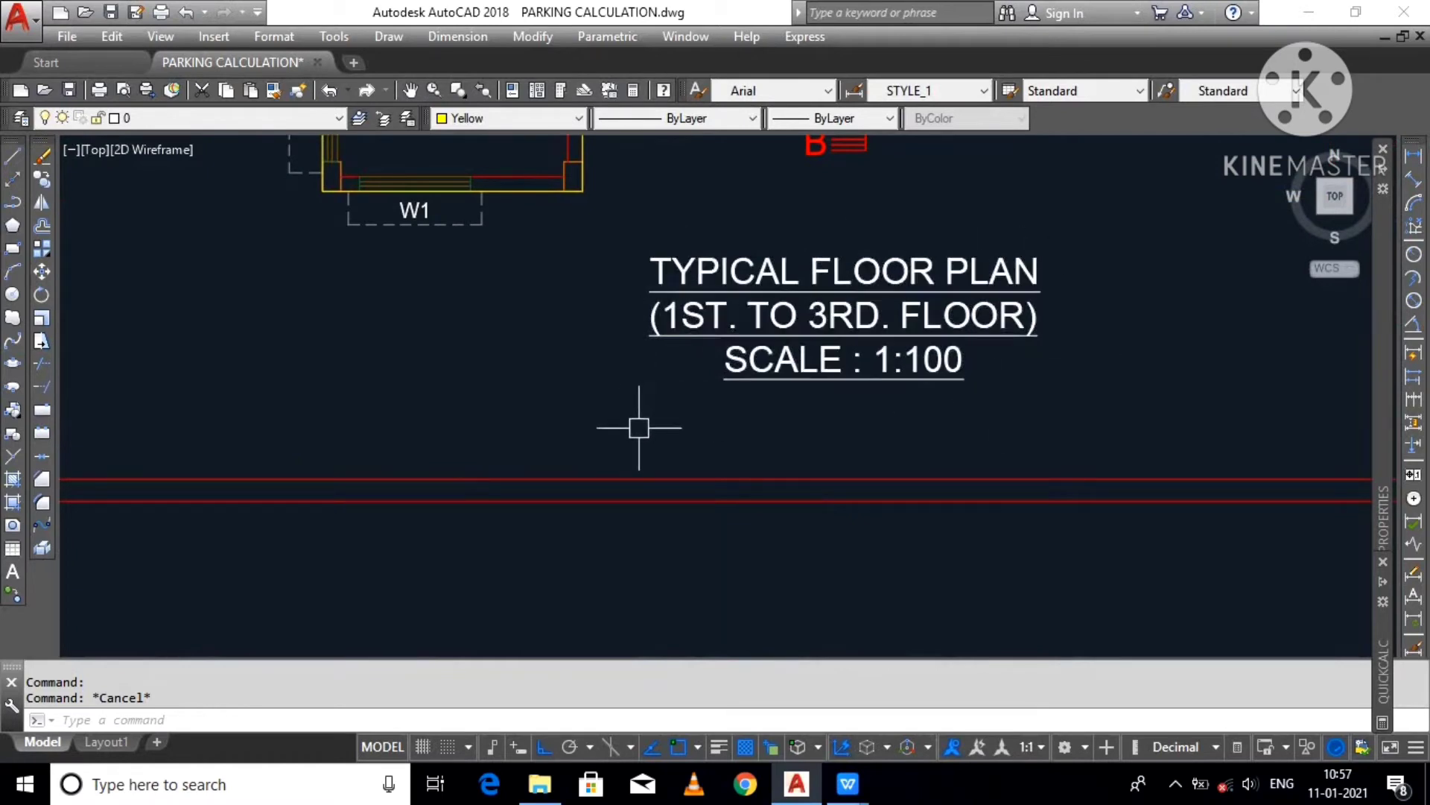
key("Escape")
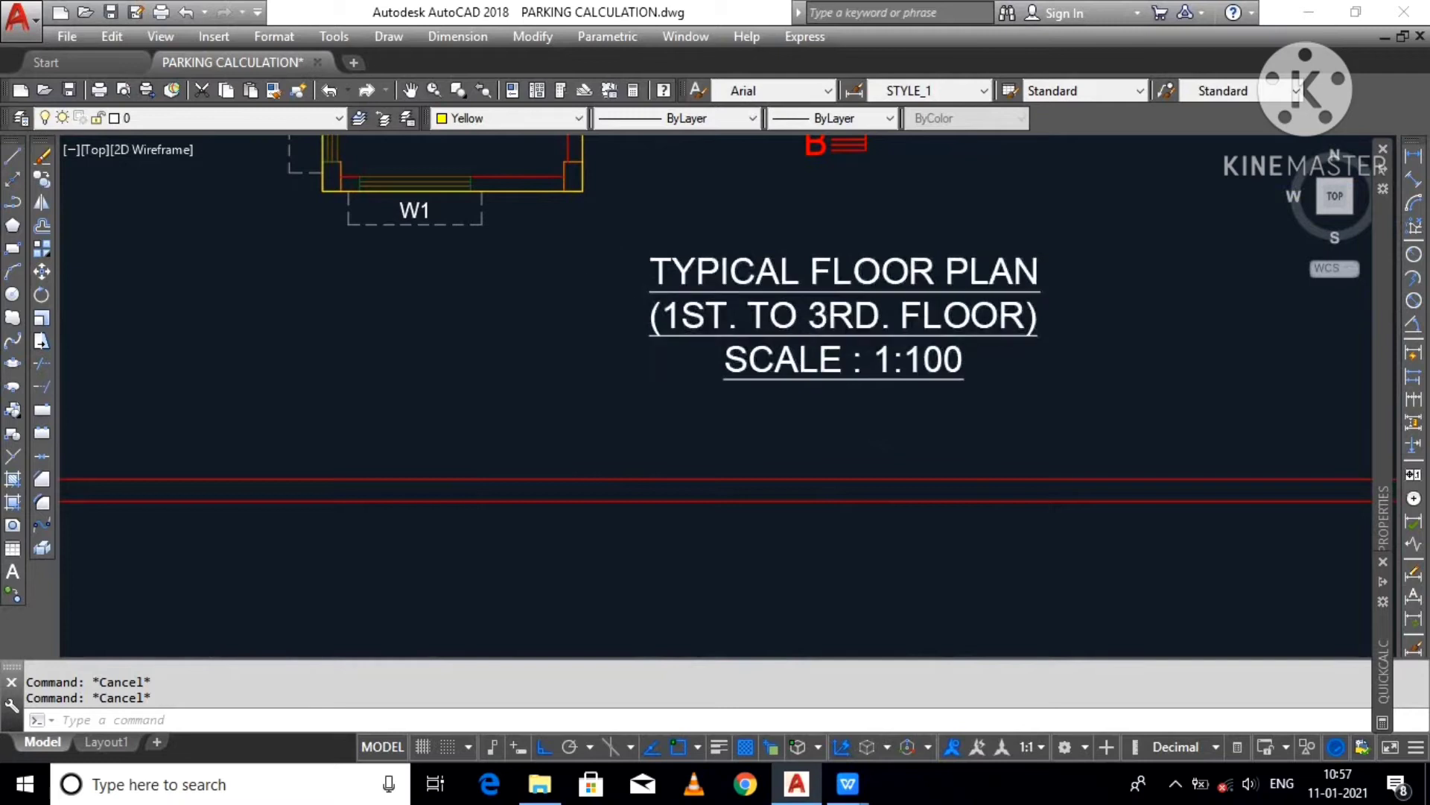
Step: Highlight the green, white and yellow flat outlines together to identify the flat areas of the typical floor
scroll(605, 287, "down", 6)
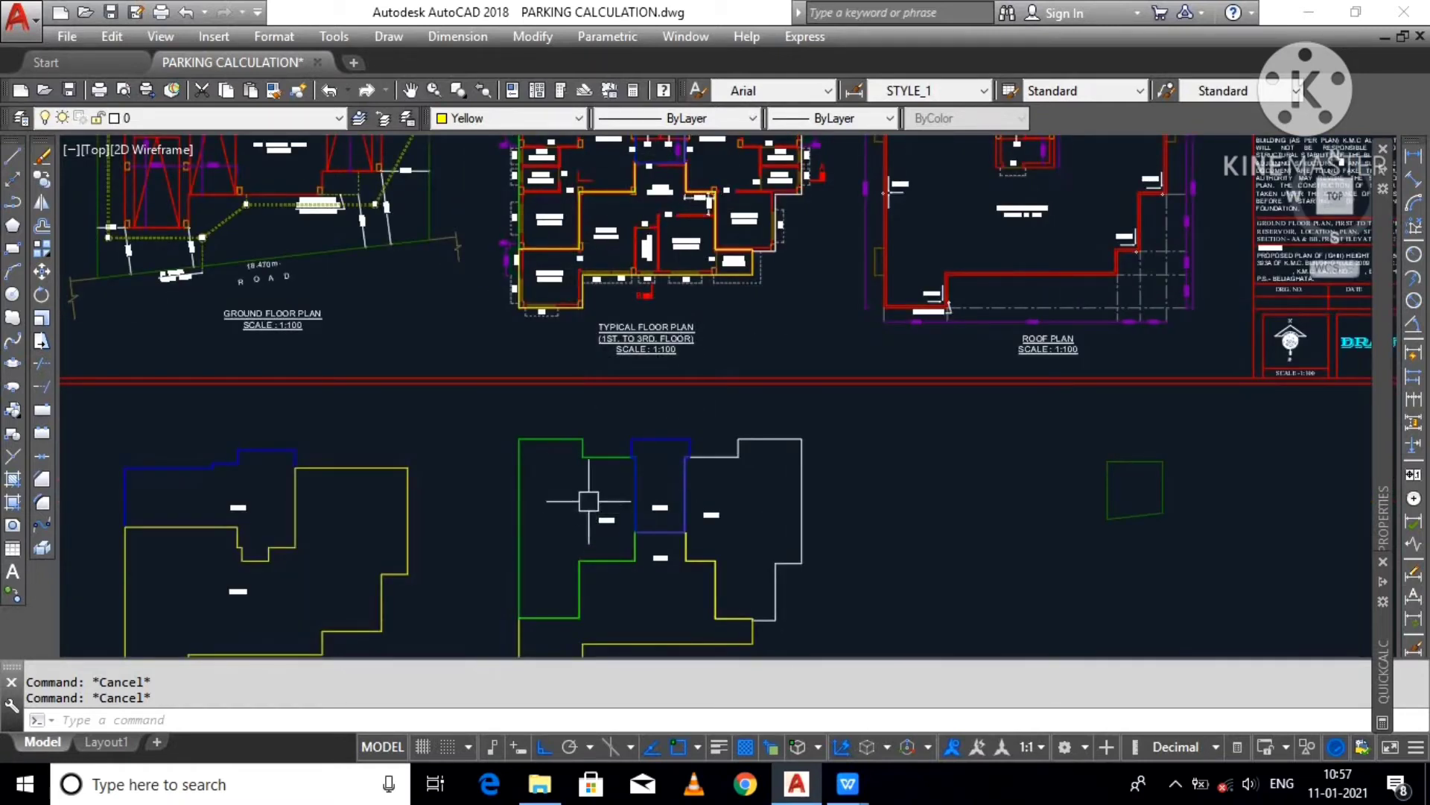
scroll(602, 447, "up", 3)
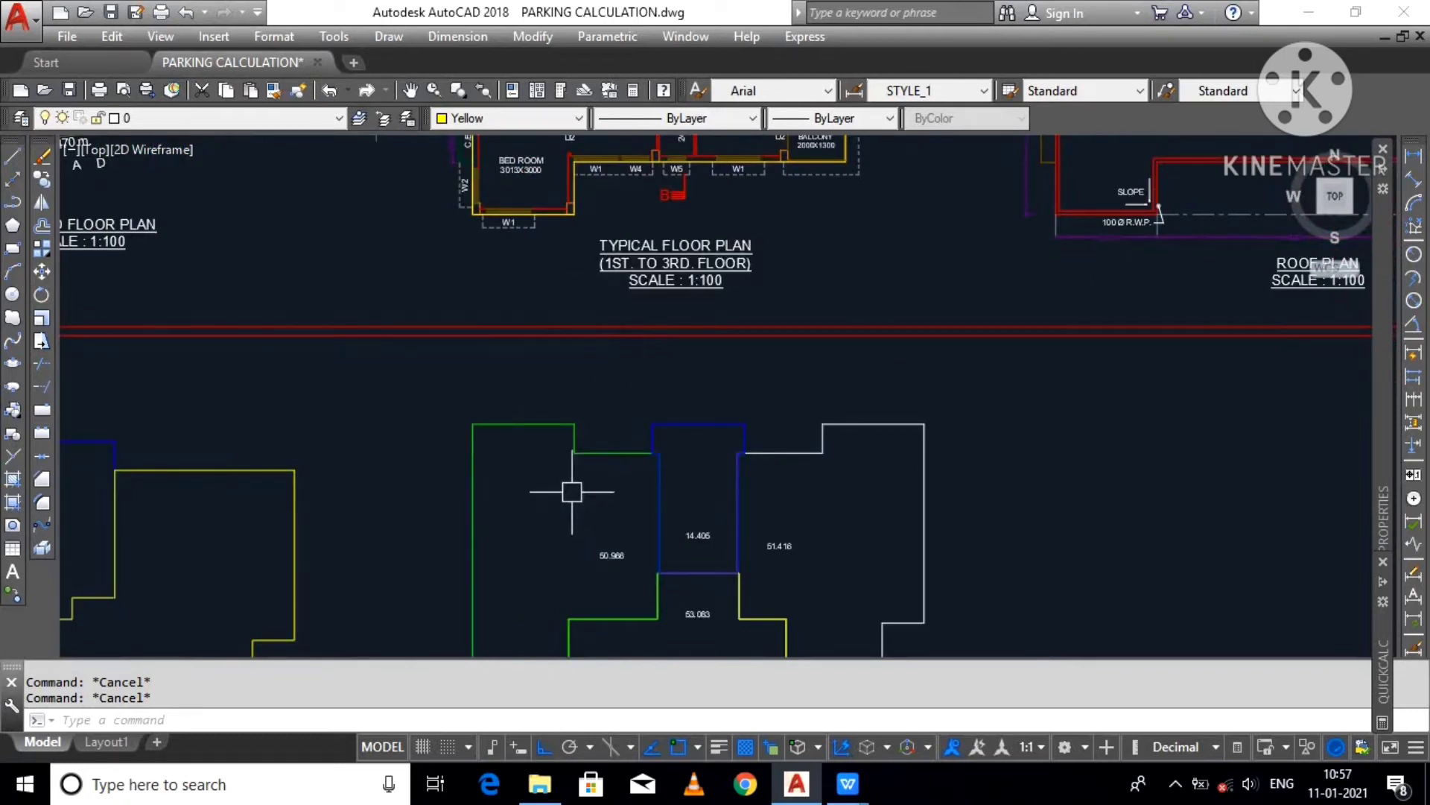
left_click(658, 485)
left_click(830, 436)
middle_click_drag(803, 528, 808, 366)
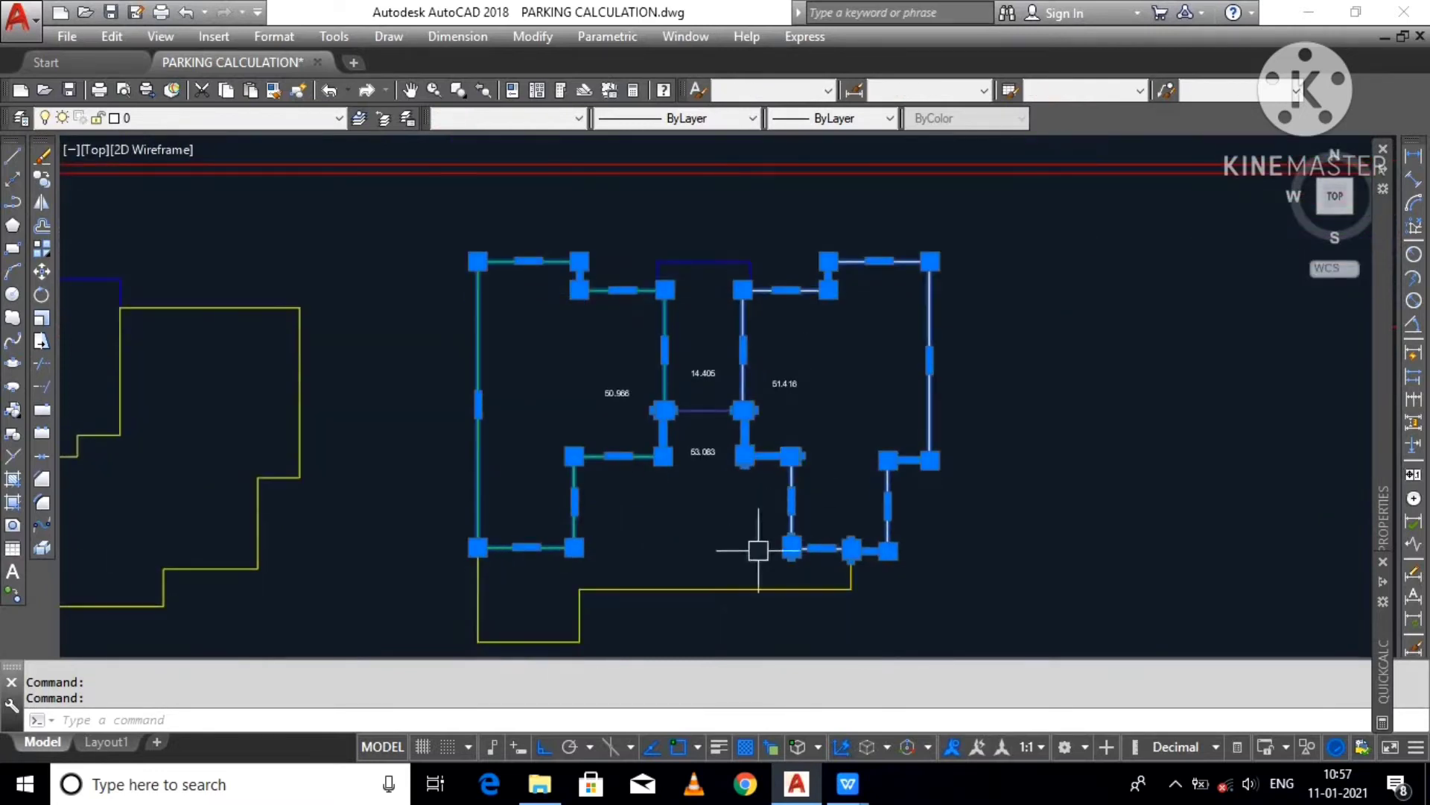
left_click(716, 589)
key("Escape")
key("Escape")
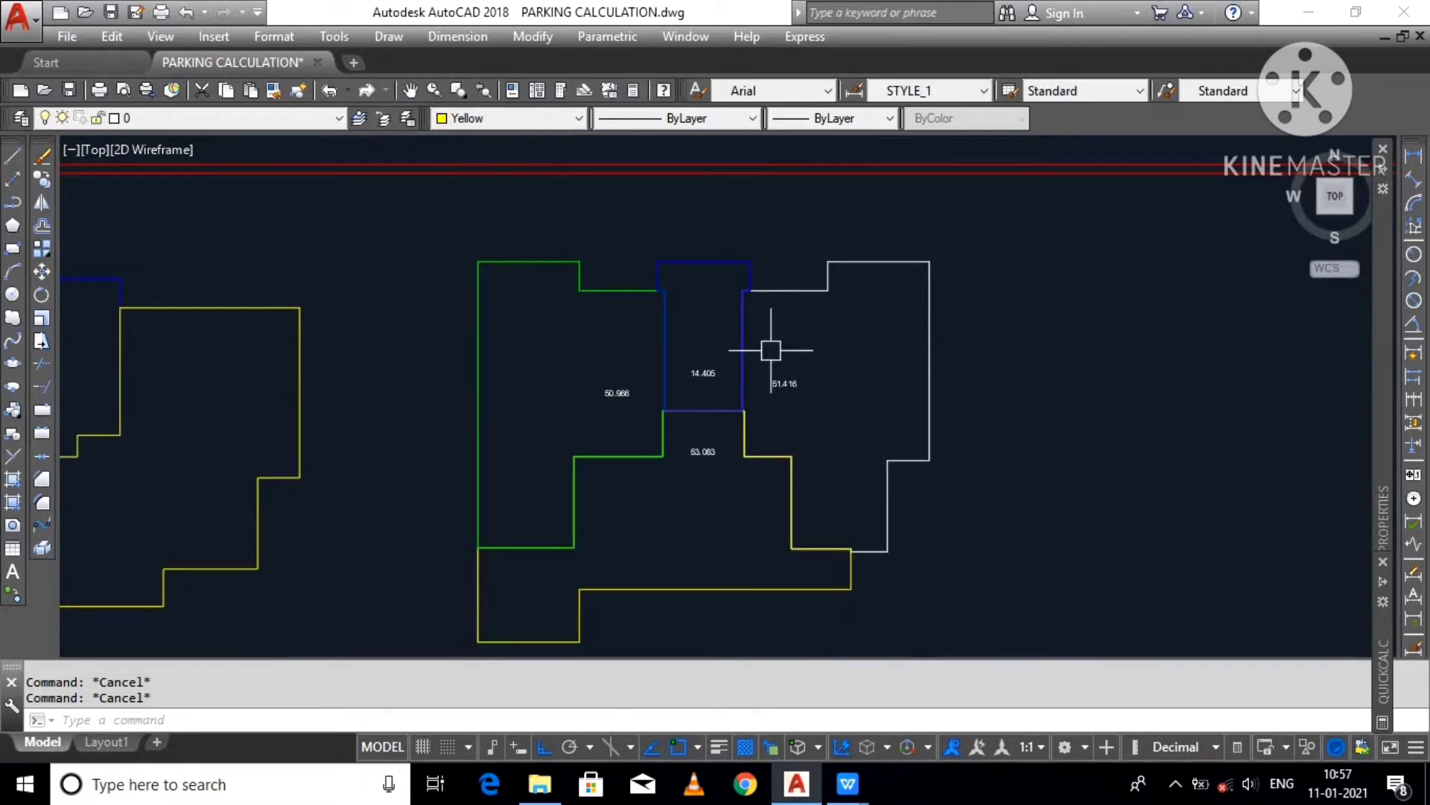
Step: Highlight the typical floor staircase outline and the ground floor service outline in turn to review their area labels
middle_click_drag(827, 361, 1070, 357)
left_click(934, 257)
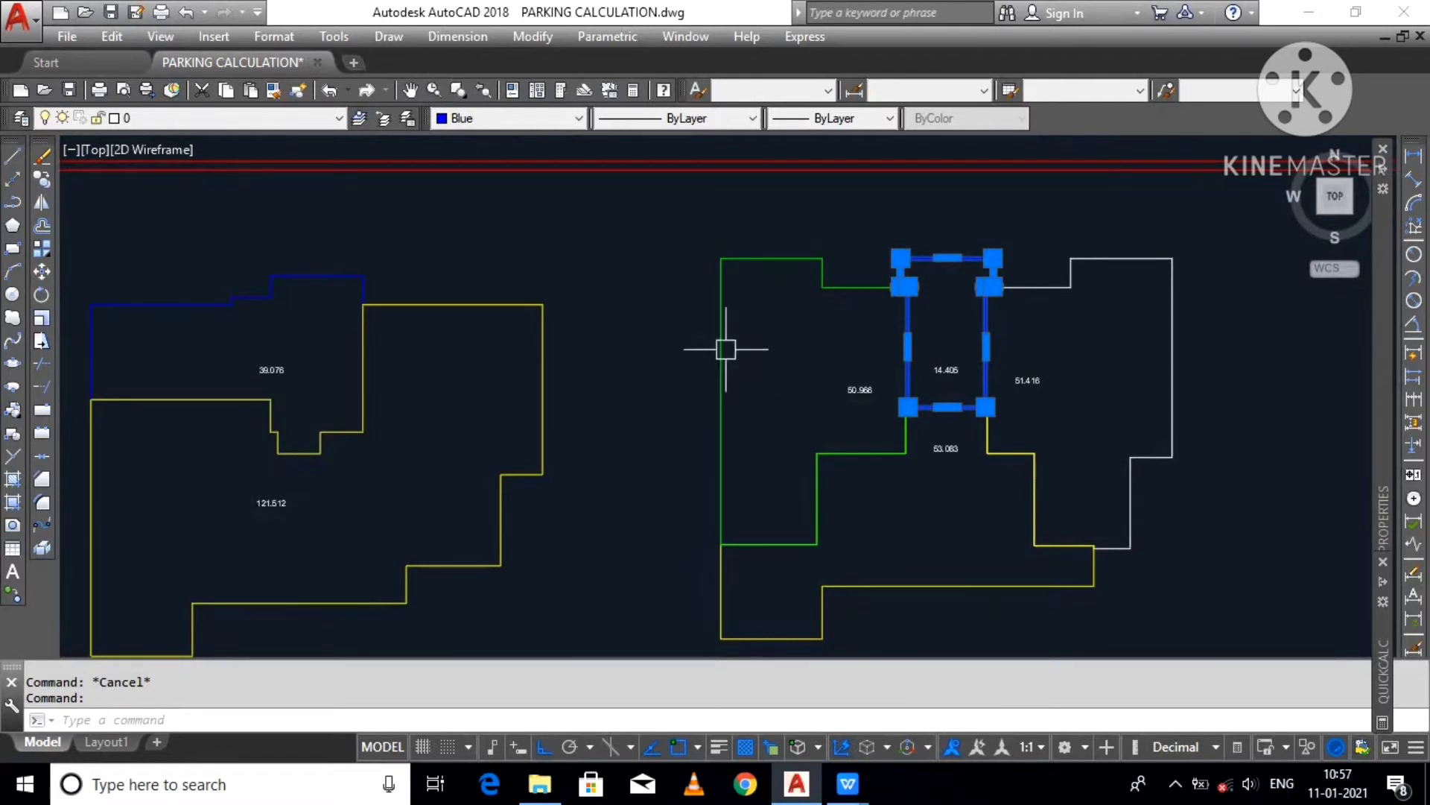
left_click(290, 302)
key("Escape")
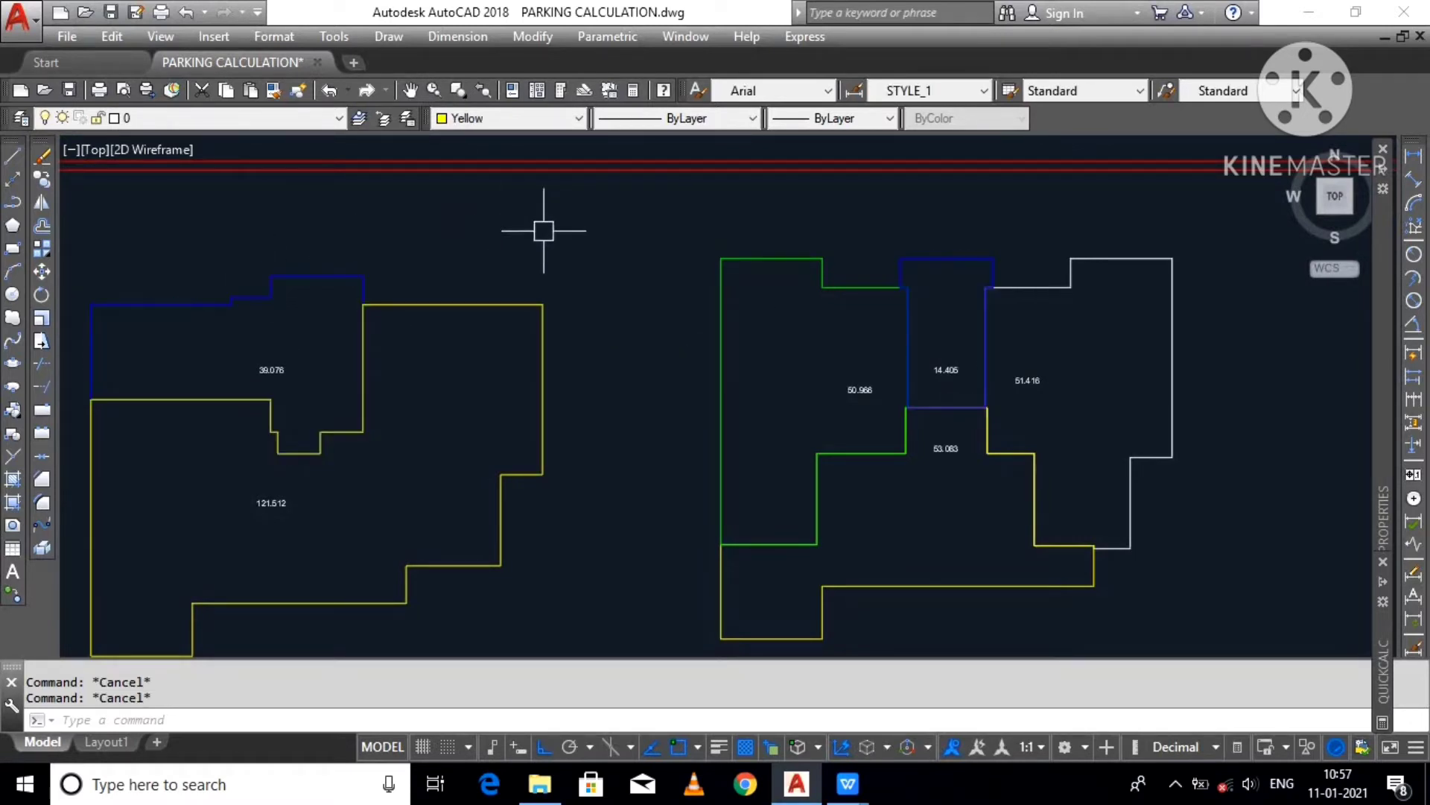
scroll(544, 231, "down", 2)
left_click(430, 259)
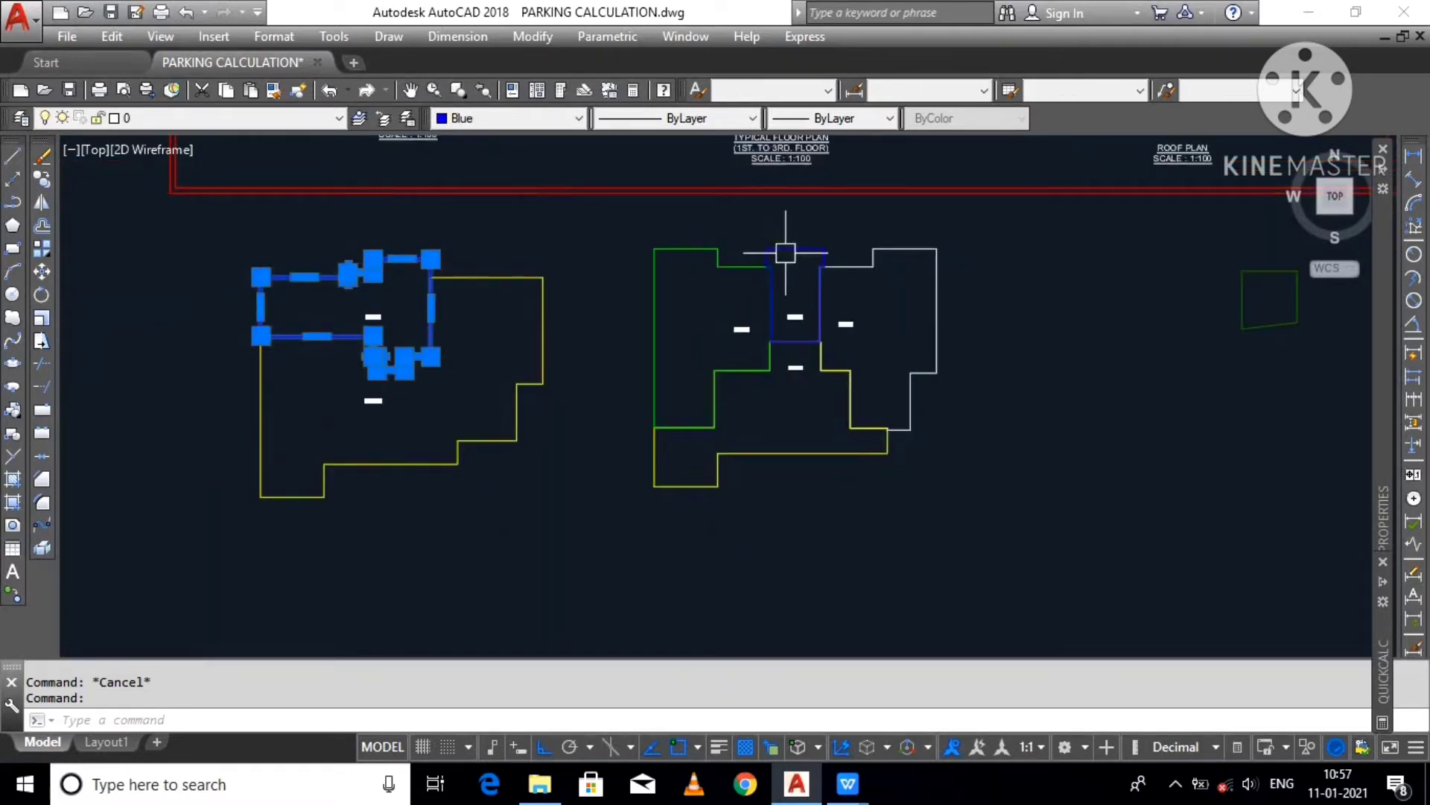
key("Escape")
left_click(787, 251)
scroll(788, 262, "up", 4)
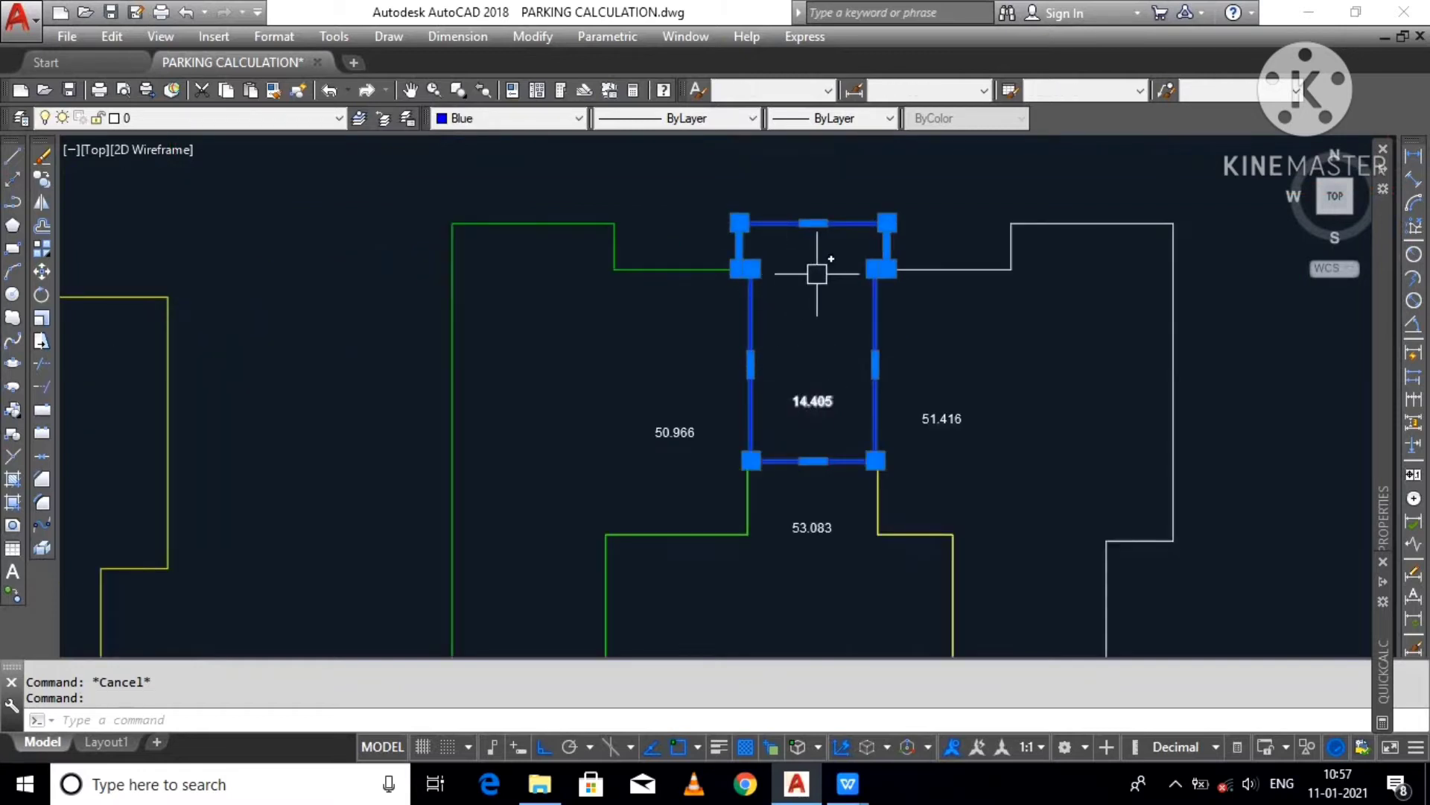
key("Escape")
scroll(804, 305, "down", 2)
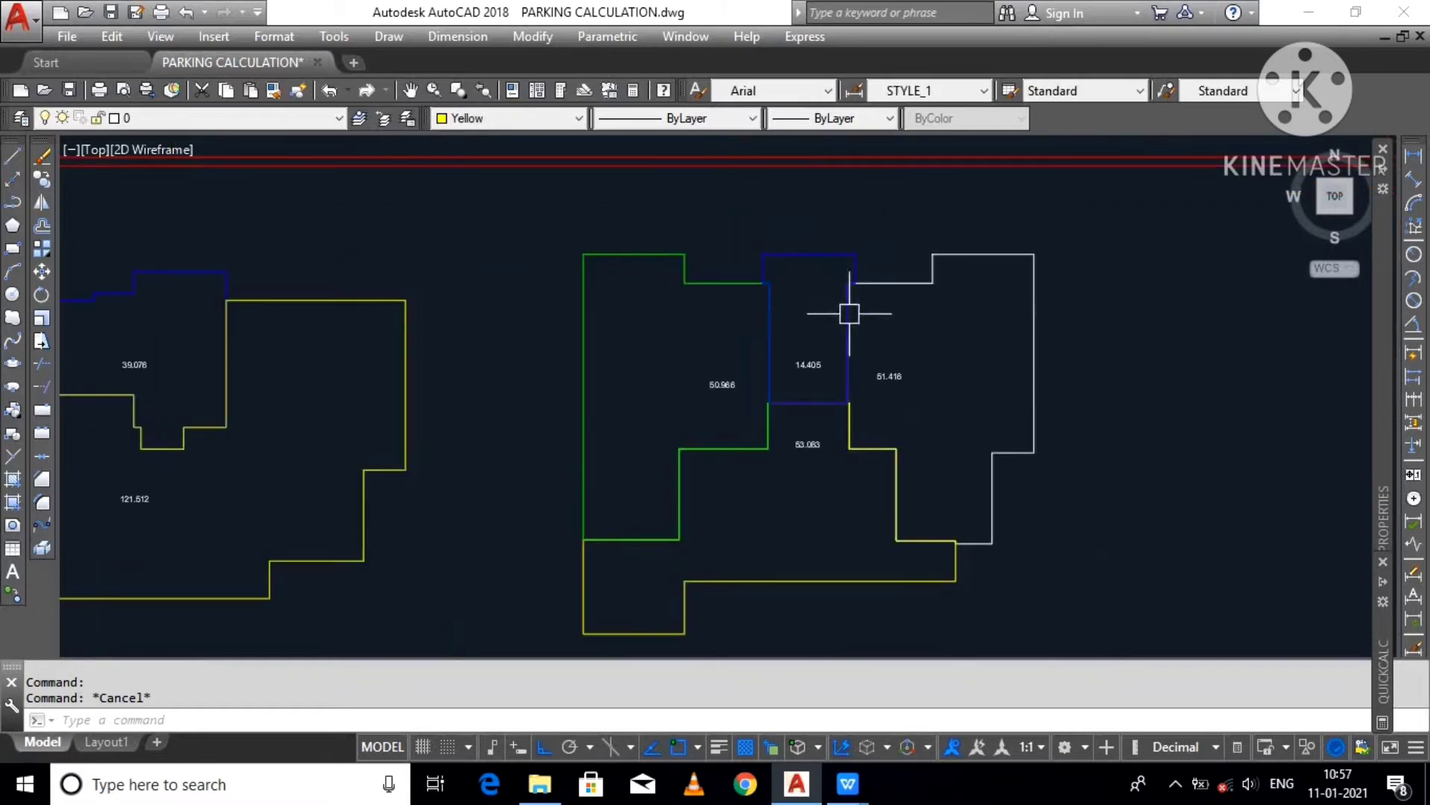
Step: Highlight the white, green and yellow flat outlines of the typical floor together, leaving out the staircase outline
left_click(916, 287)
left_click(671, 264)
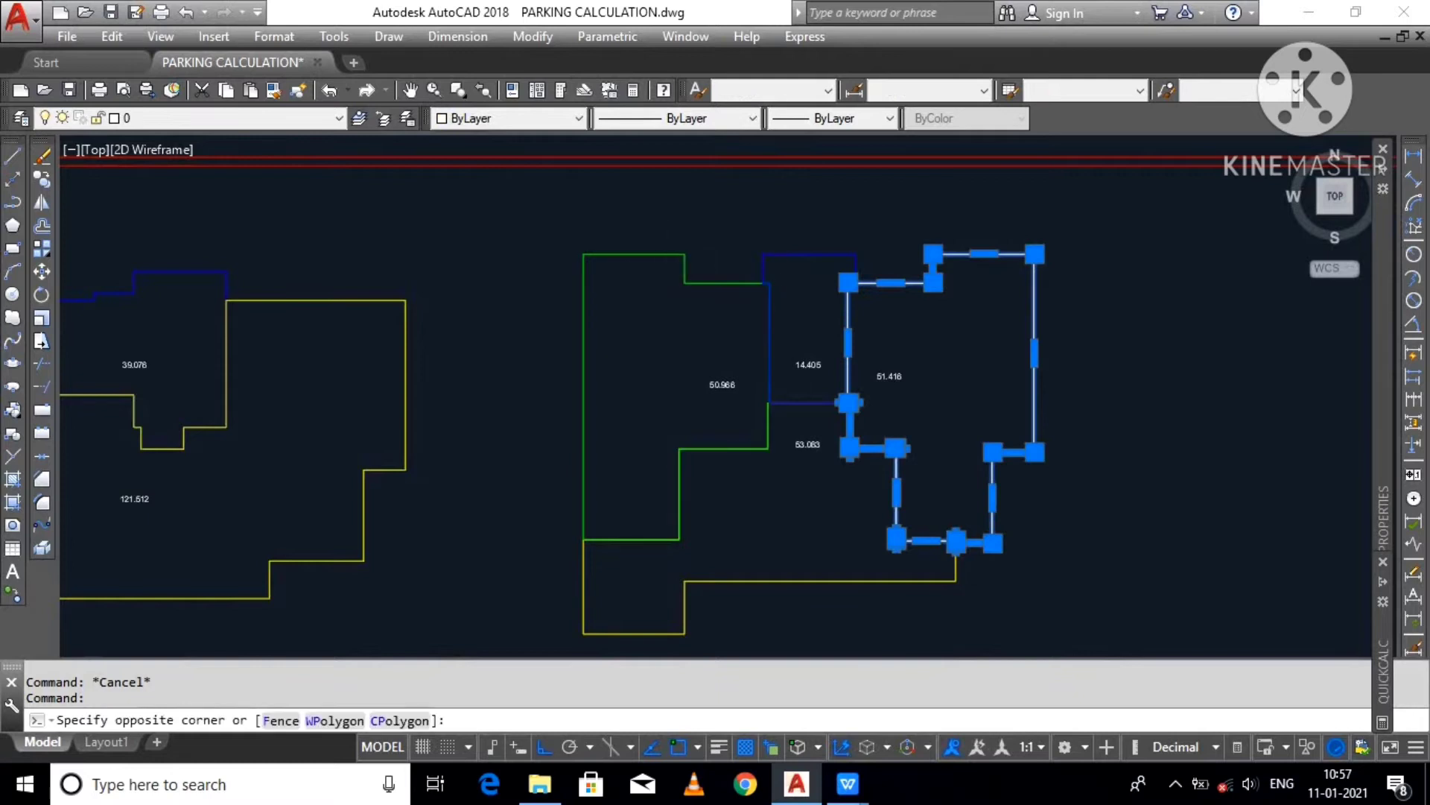
left_click(613, 243)
left_click(775, 580)
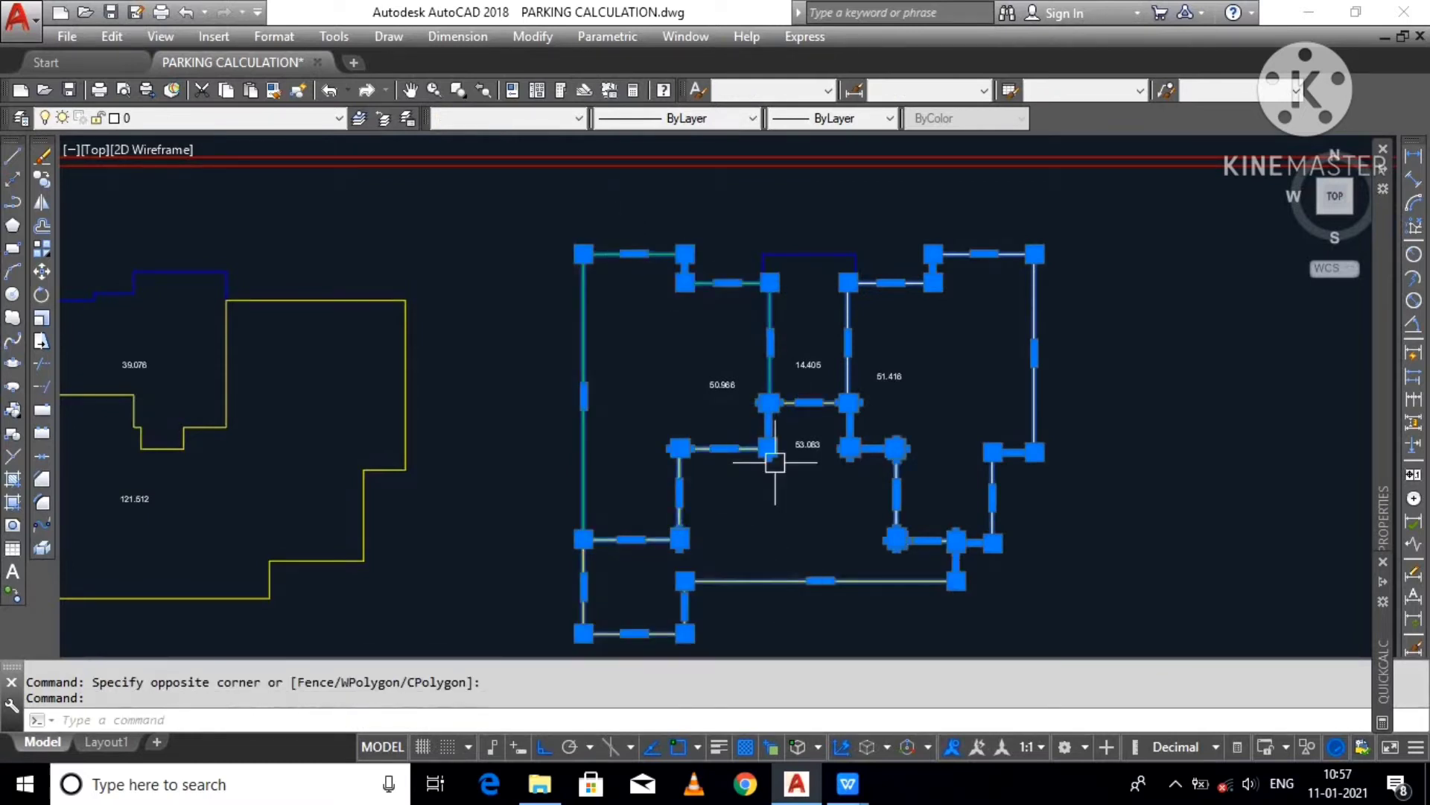
key("Escape")
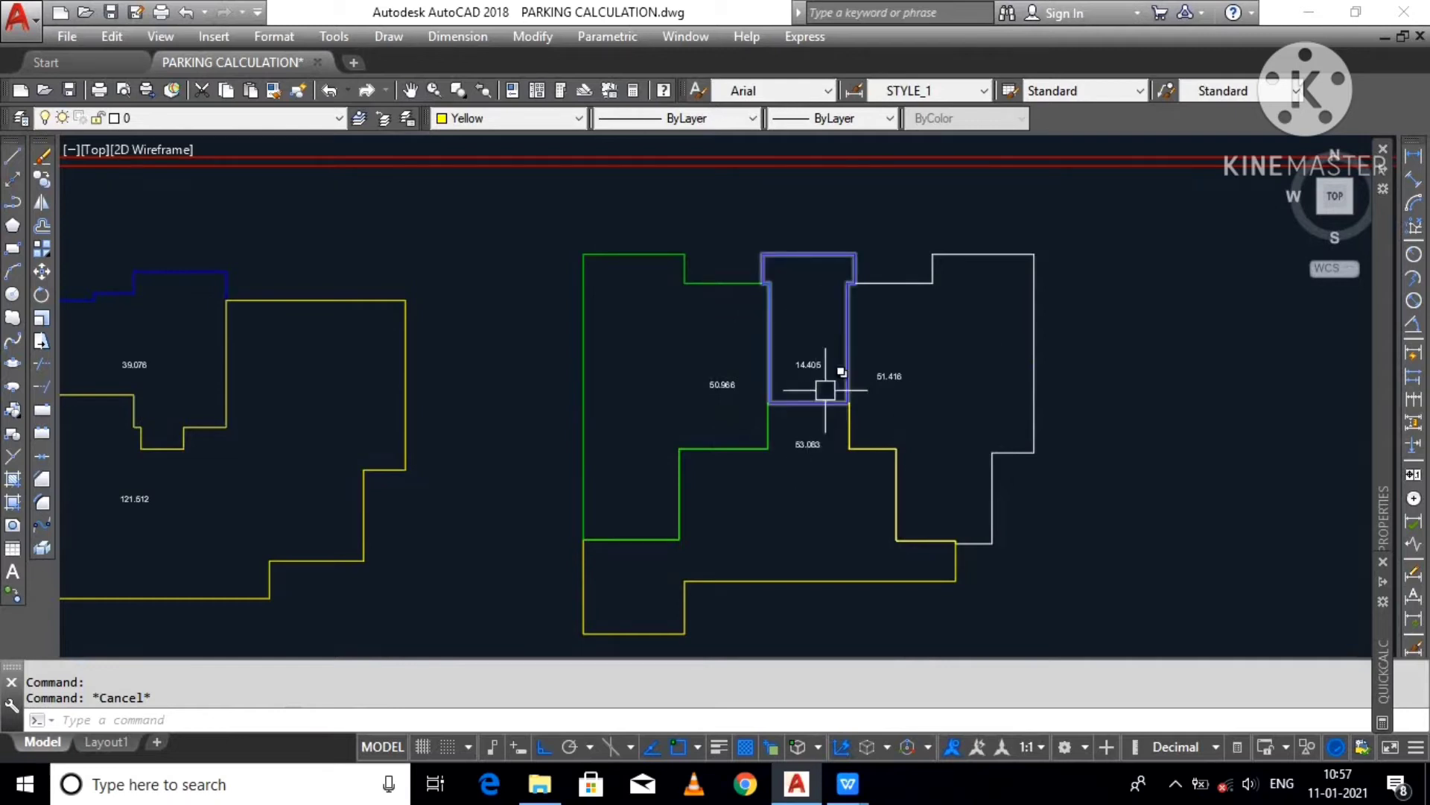
scroll(663, 354, "down", 2)
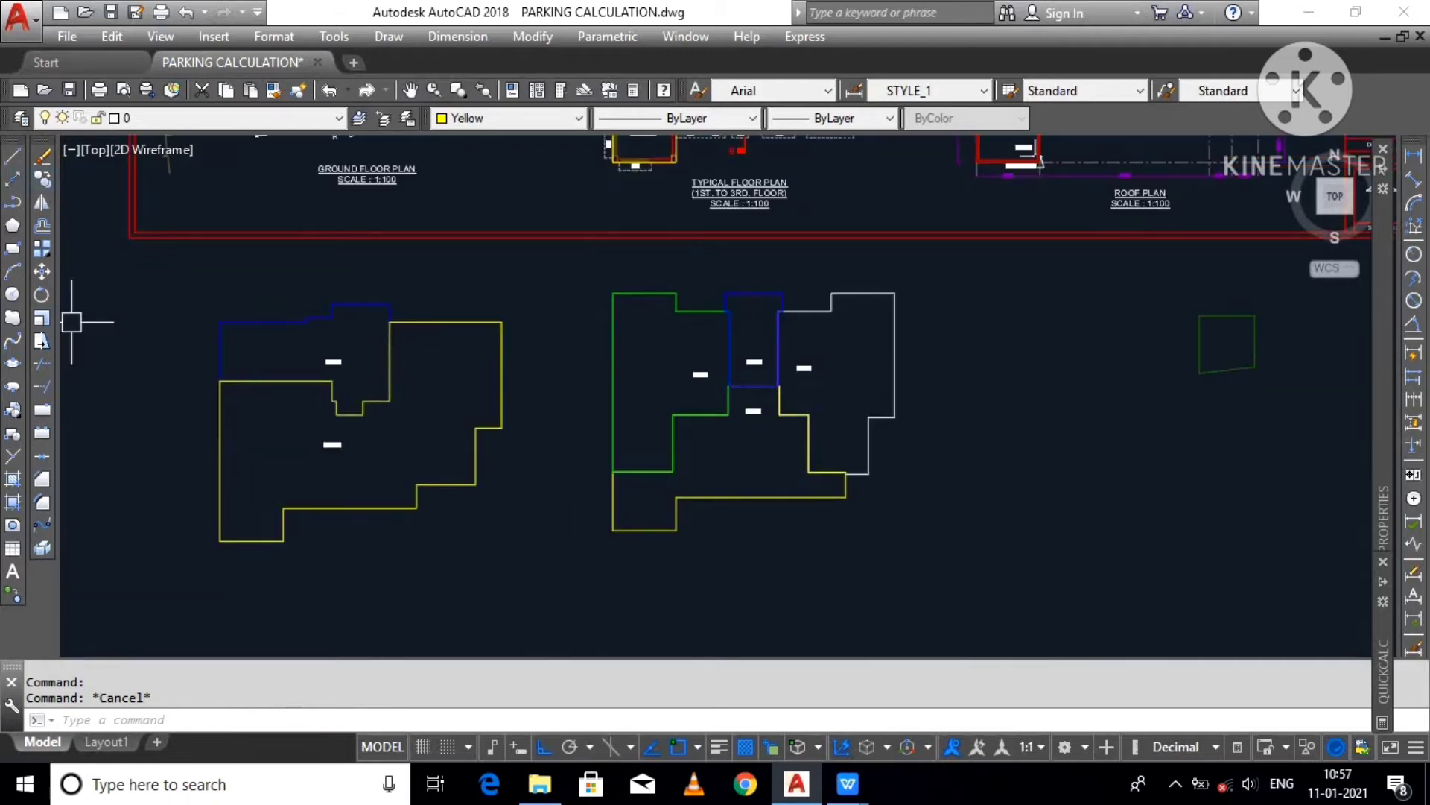
left_click(43, 179)
scroll(523, 360, "down", 2)
middle_click_drag(1040, 227, 1028, 278)
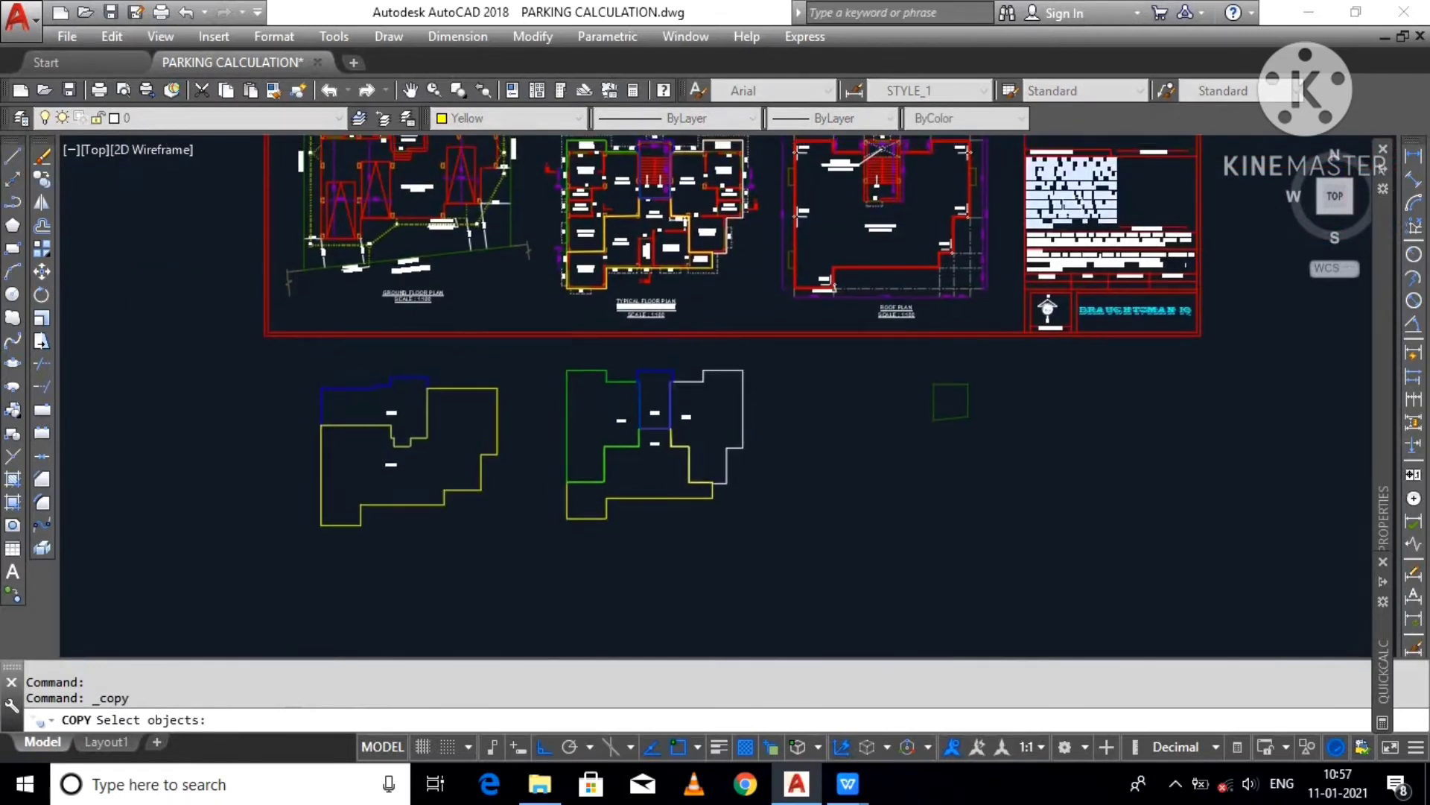
left_click(1049, 179)
key("Escape")
Step: Copy the declaration text block from the title area to the empty space below the outlines, with Ortho off
left_click(1049, 178)
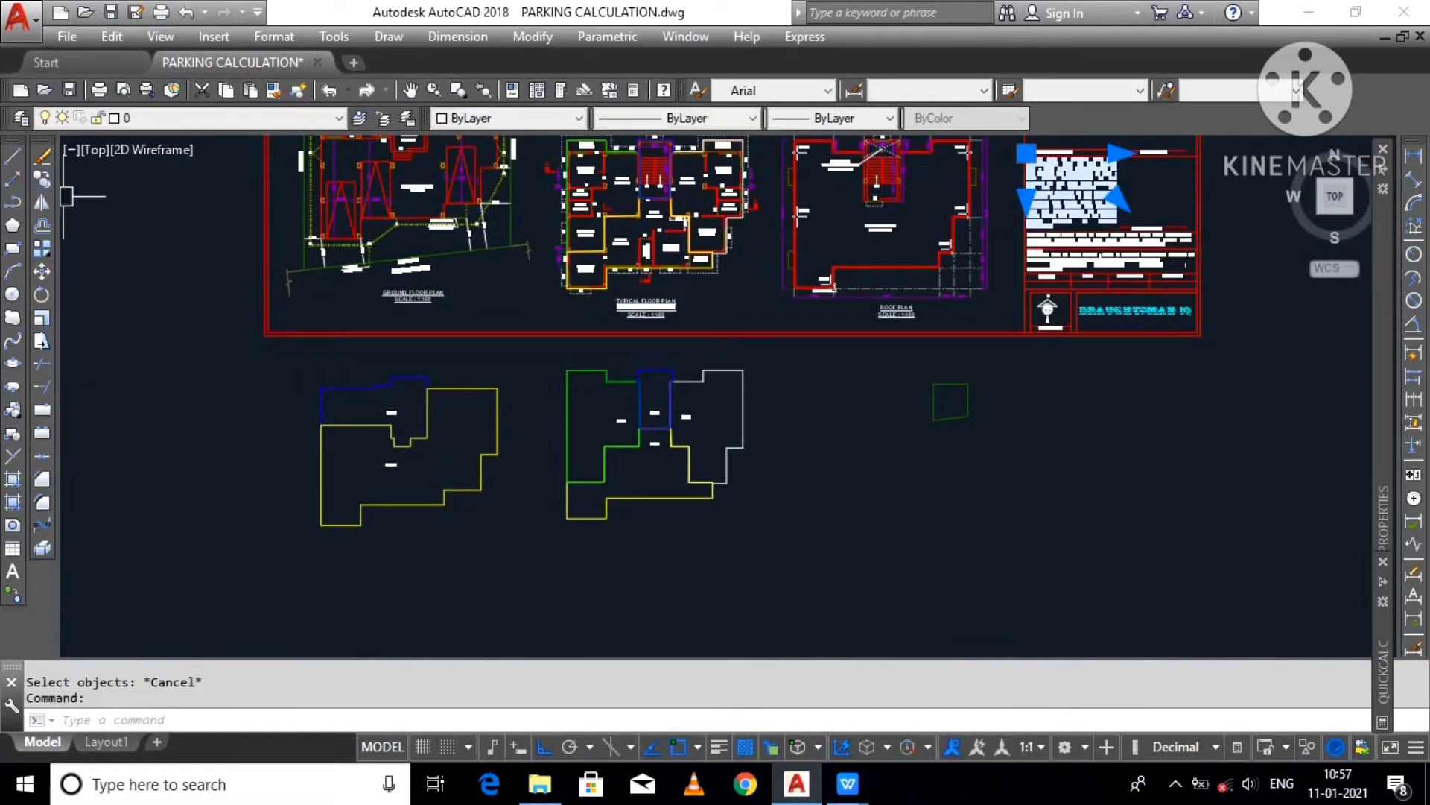
left_click(42, 178)
left_click(1027, 153)
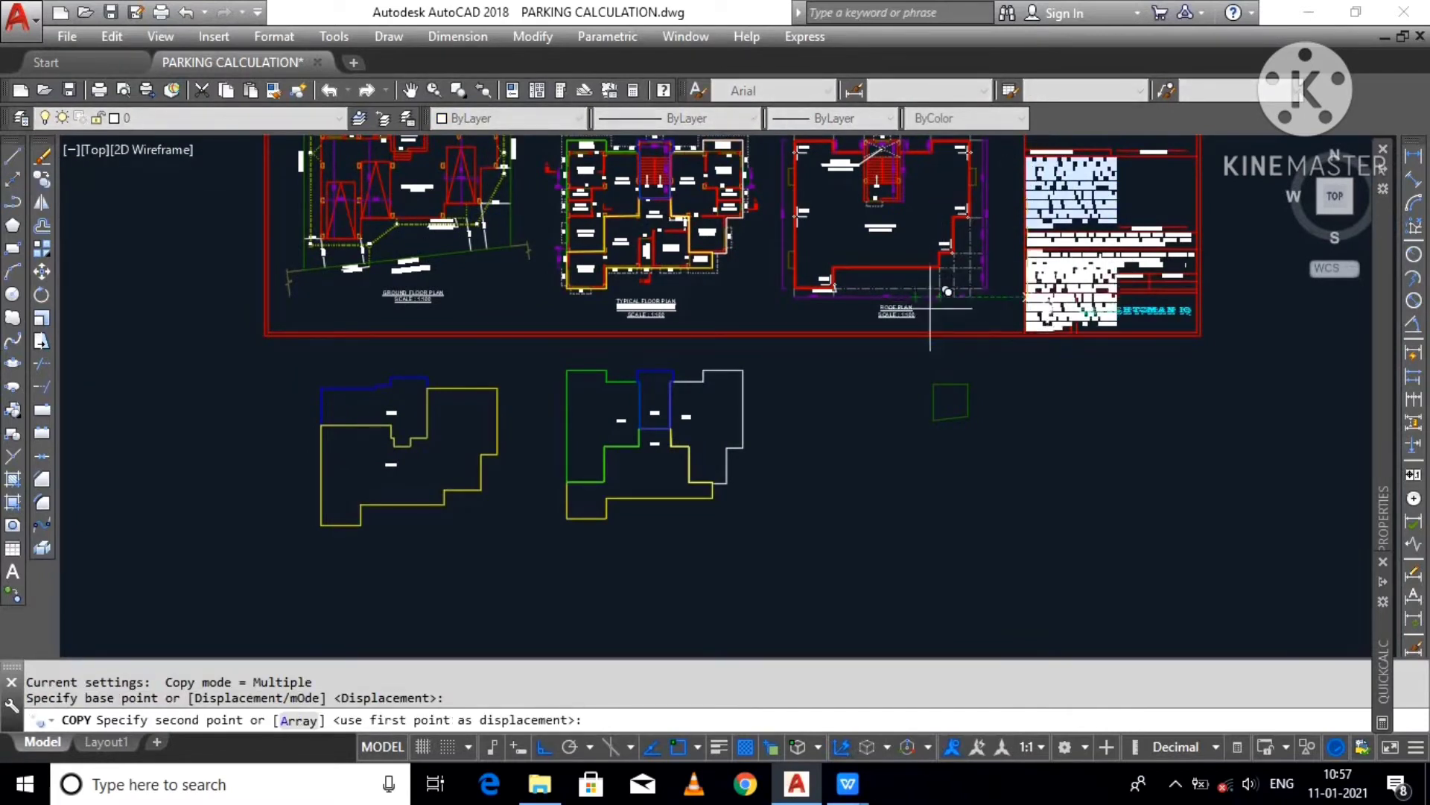
left_click(546, 748)
scroll(455, 578, "up", 2)
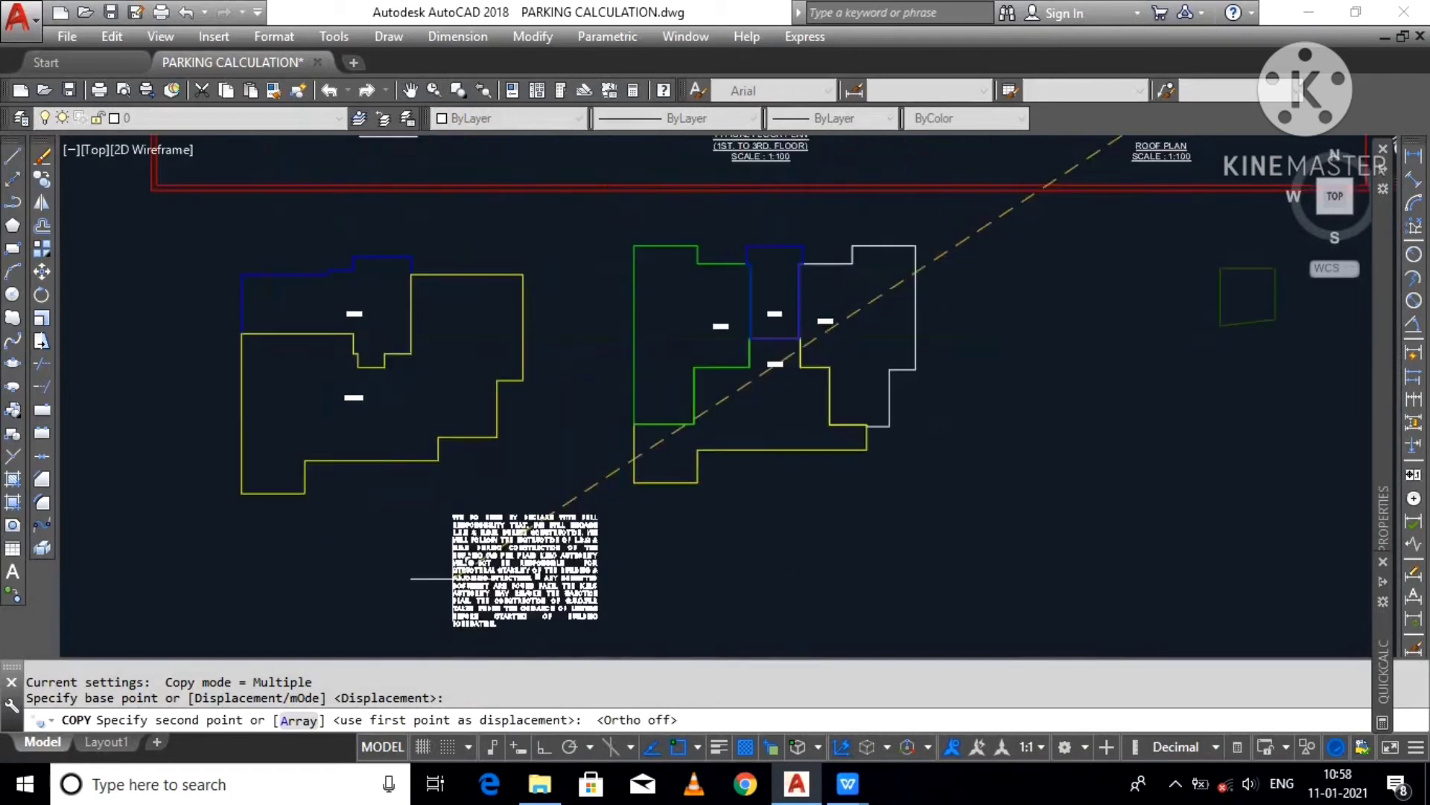
left_click(470, 575)
key("Escape")
Step: Replace the whole content of the copied text block with "TOTAL COMMON AREA ="
double_click(475, 573)
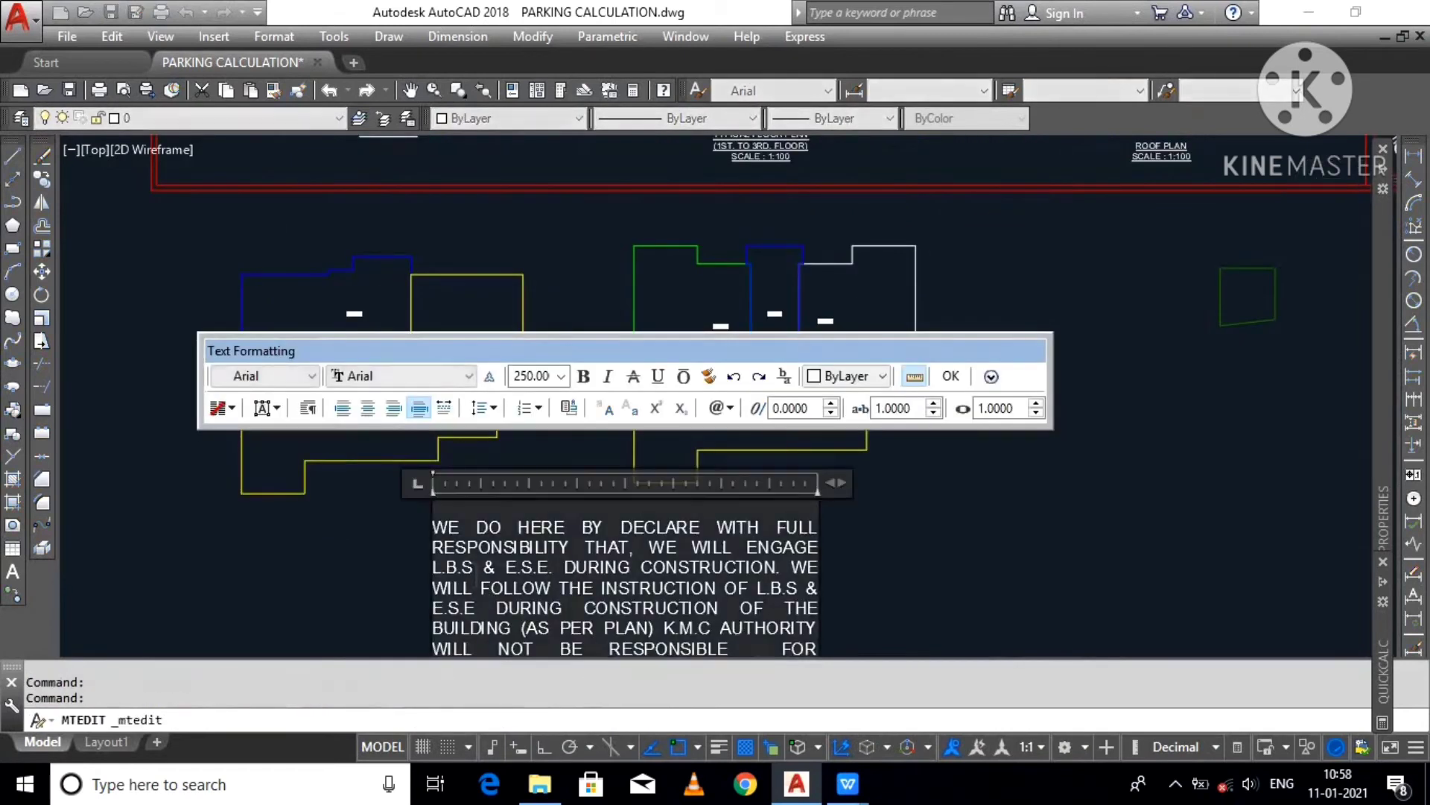
key("ctrl+a")
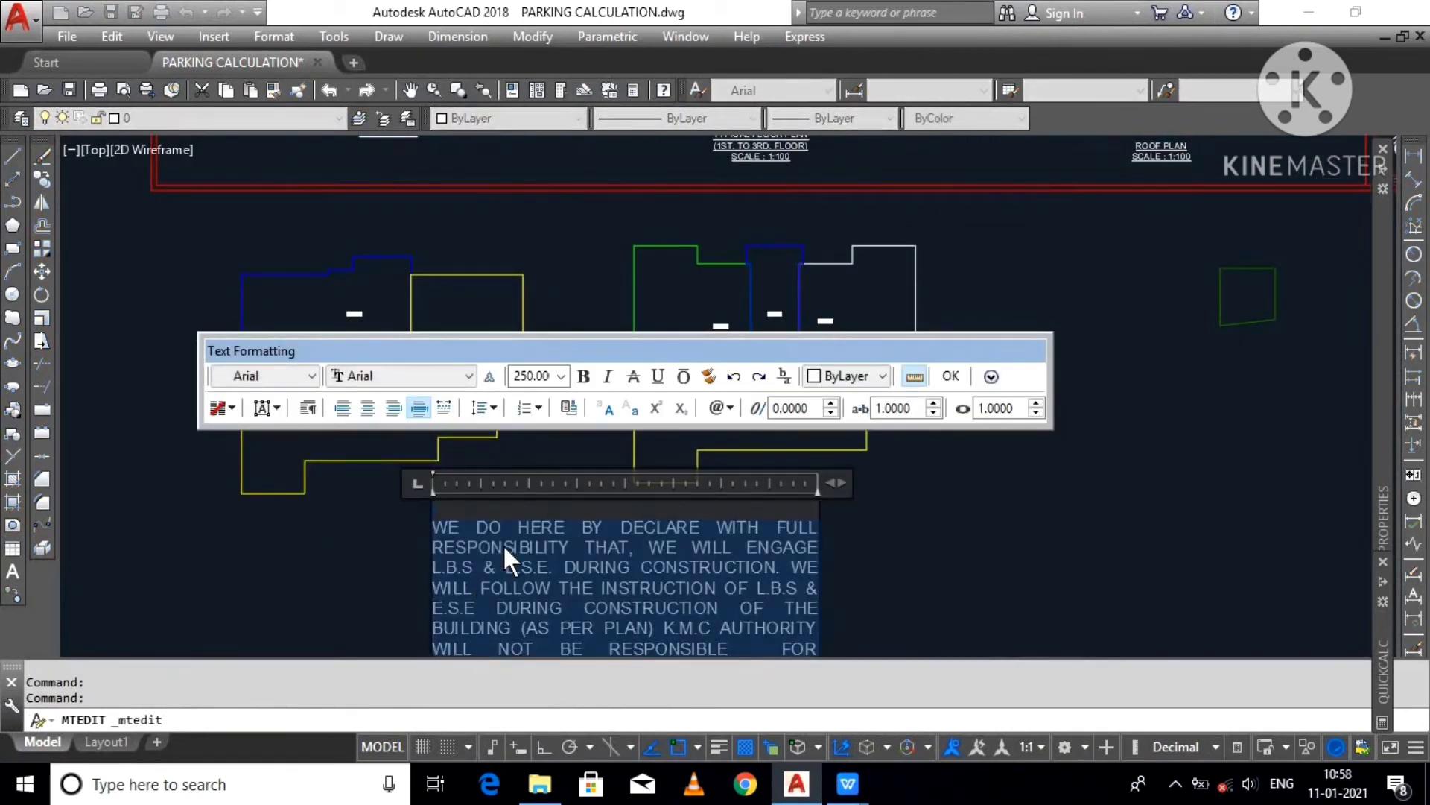
key("Delete")
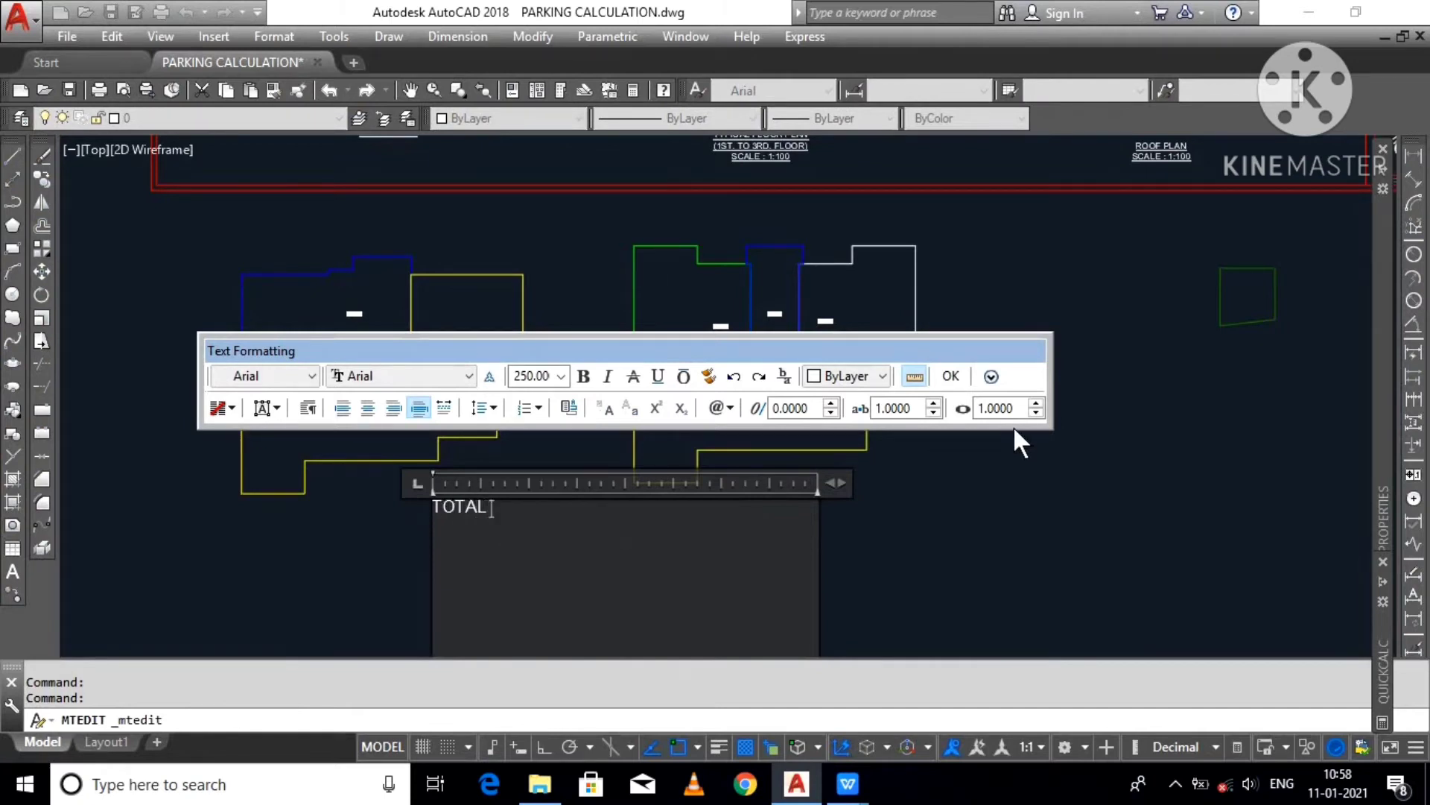
left_click(915, 377)
scroll(525, 573, "up", 2)
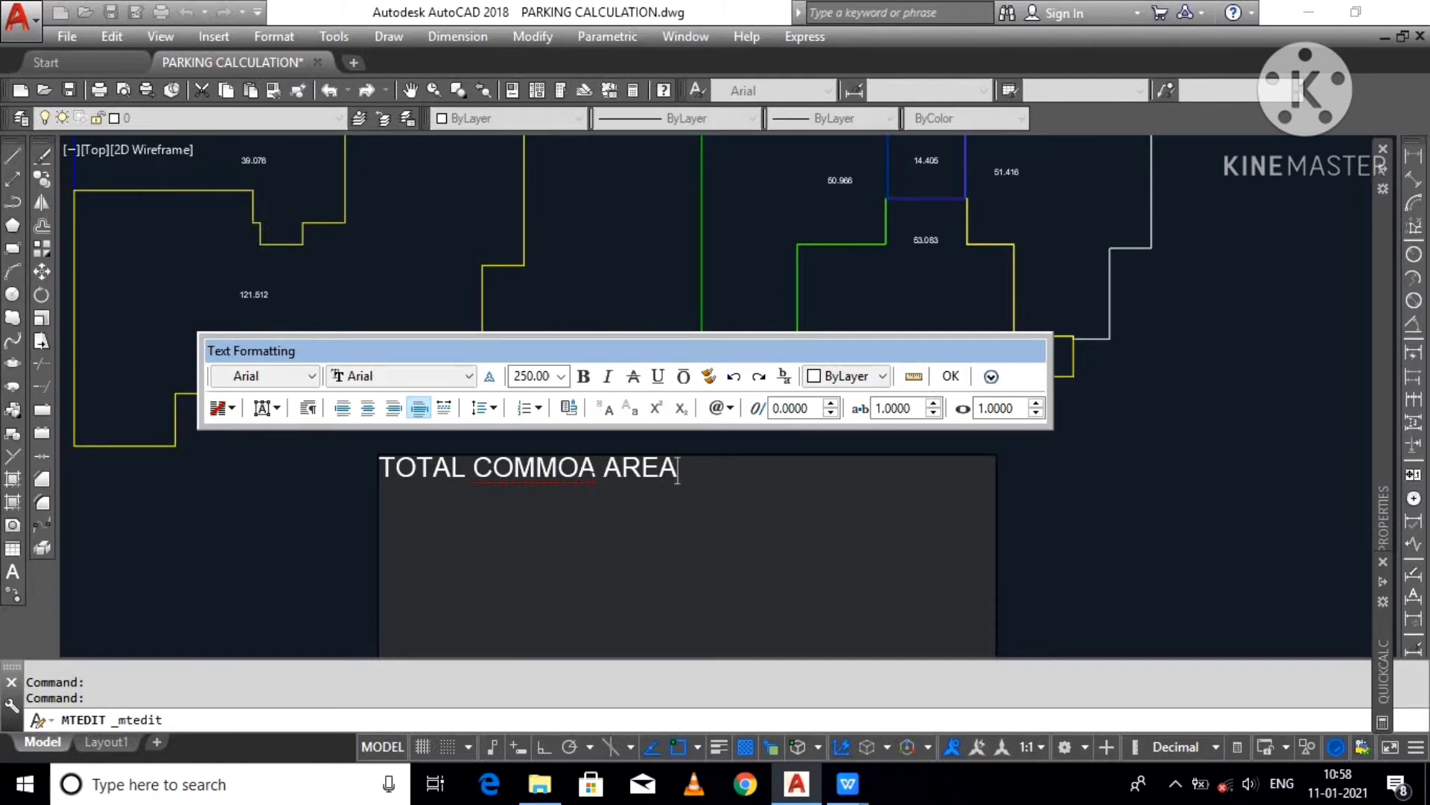
left_click_drag(579, 471, 597, 476)
type("N")
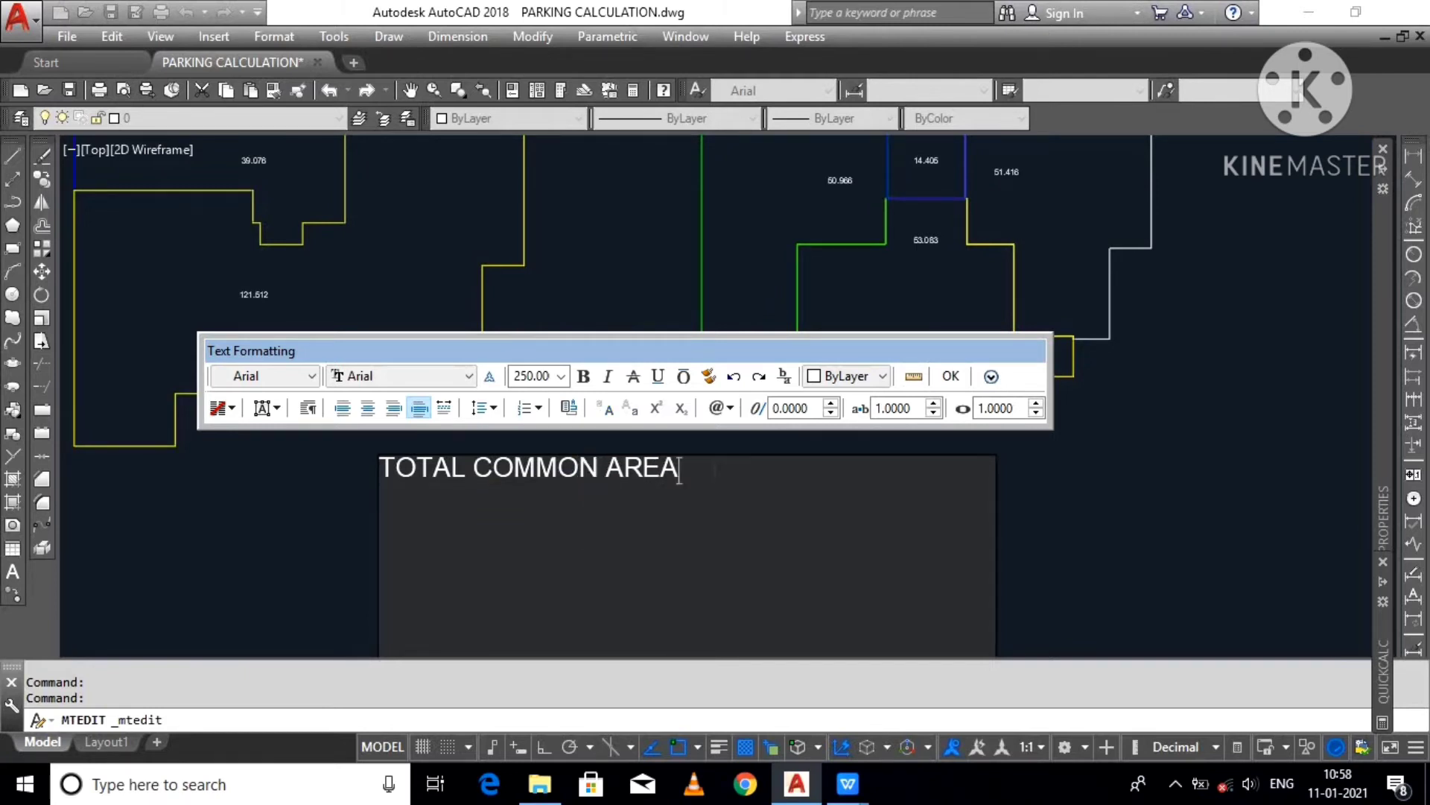
left_click(914, 377)
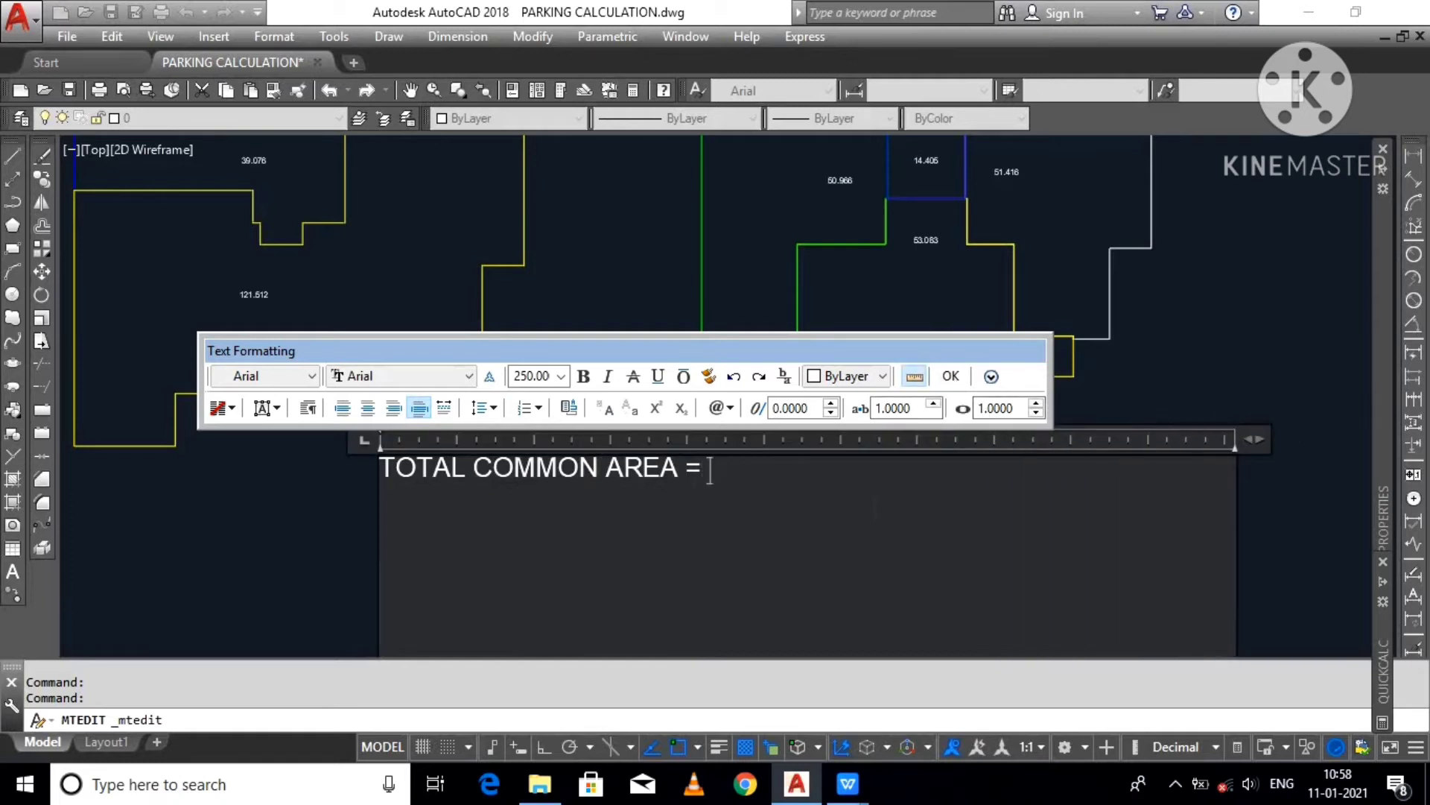
Step: Append the ground floor service area to the common area line as "39.076+"
scroll(459, 320, "down", 1)
scroll(459, 320, "up", 3)
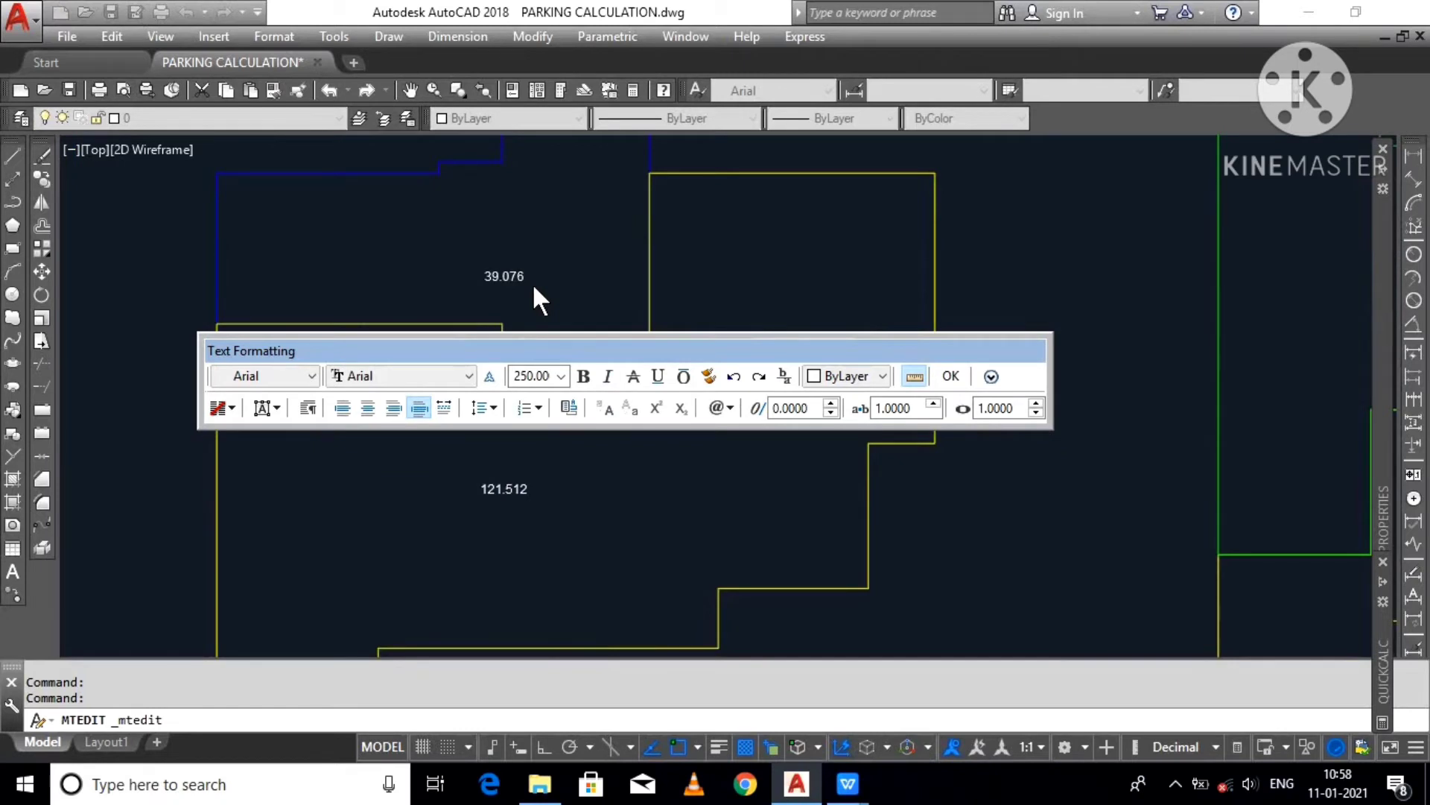
type("39.07")
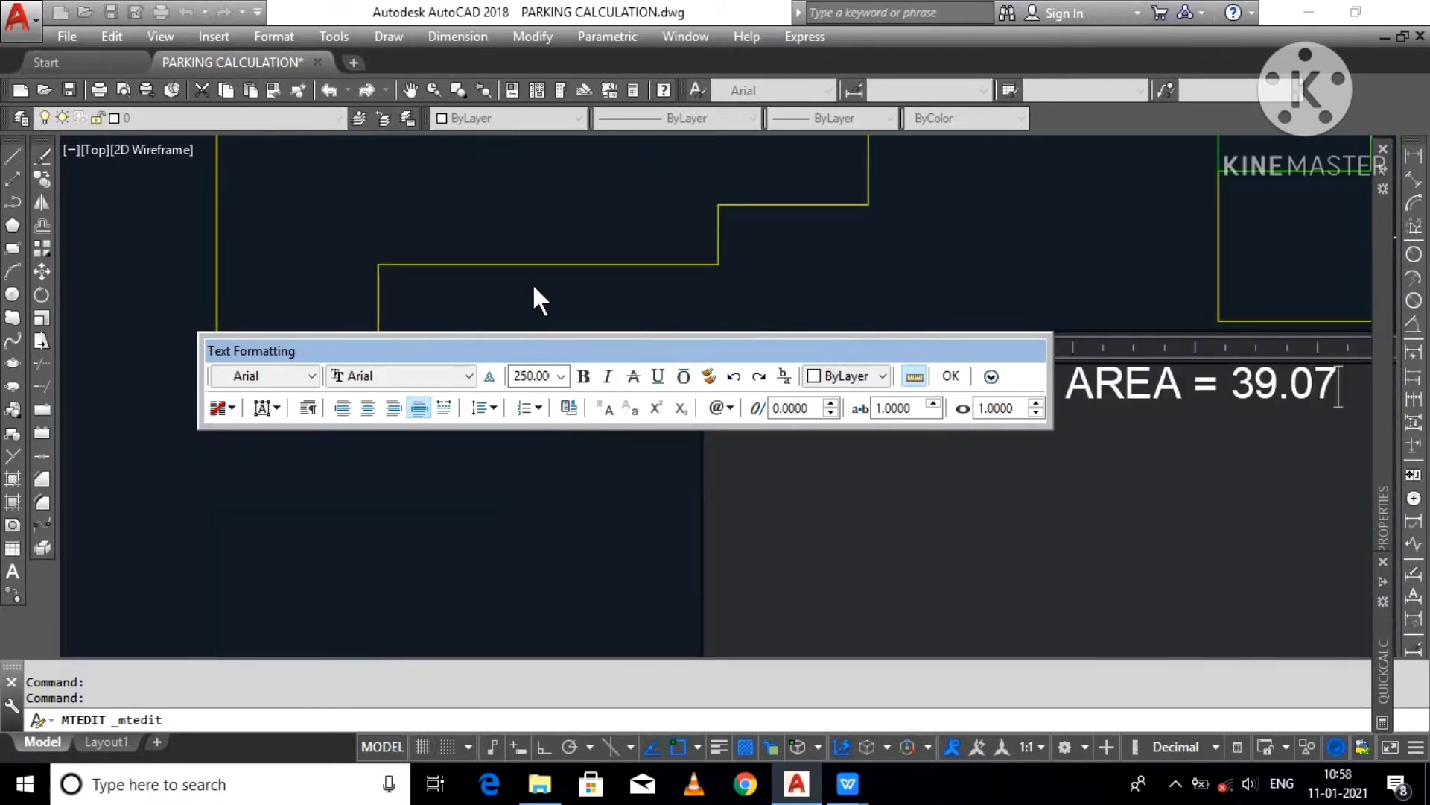
type("6+")
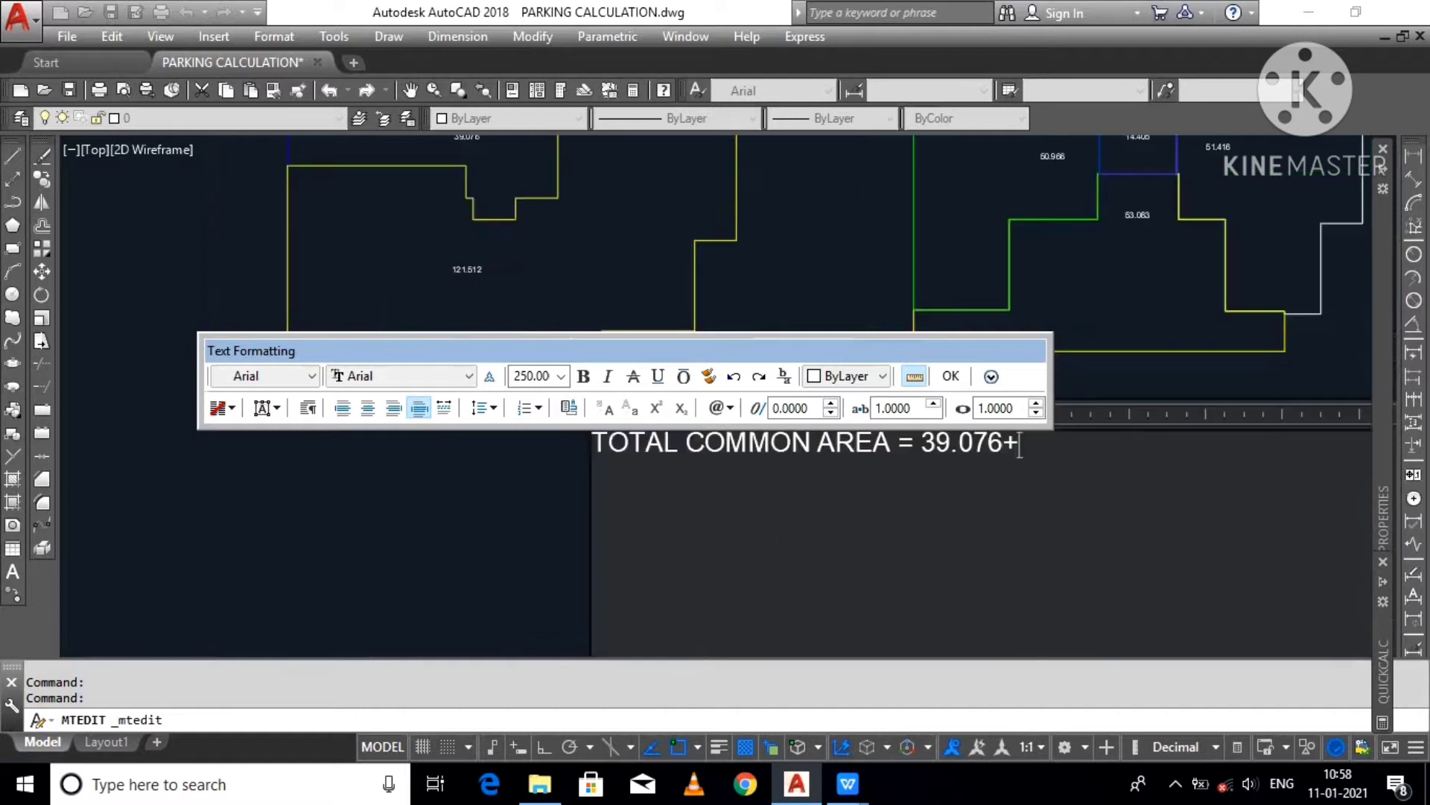
Step: Append the typical floor staircase area multiplied by three floors to the formula as "(14.405*3)"
left_click_drag(689, 352, 477, 140)
scroll(1036, 152, "up", 2)
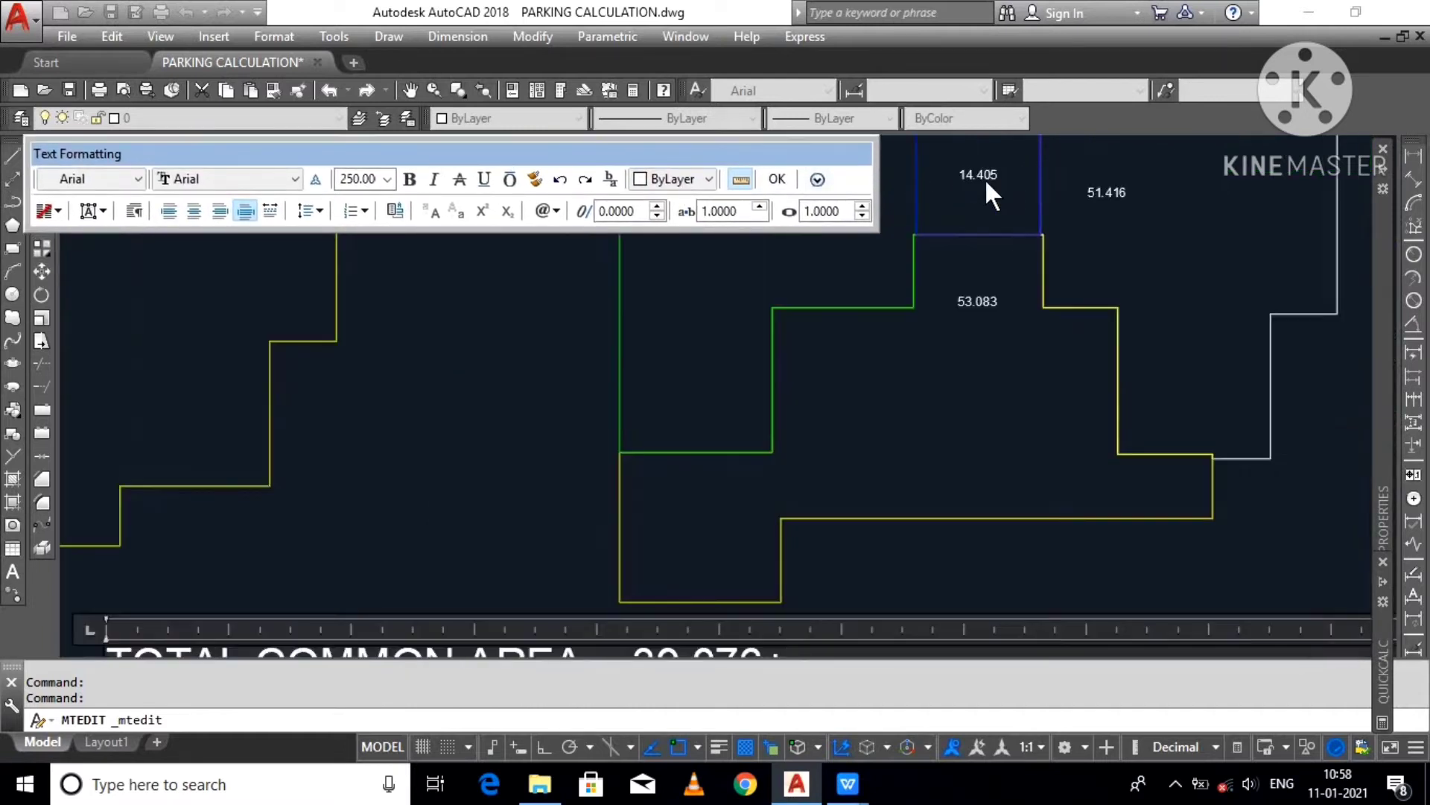
scroll(987, 173, "down", 1)
scroll(976, 171, "up", 1)
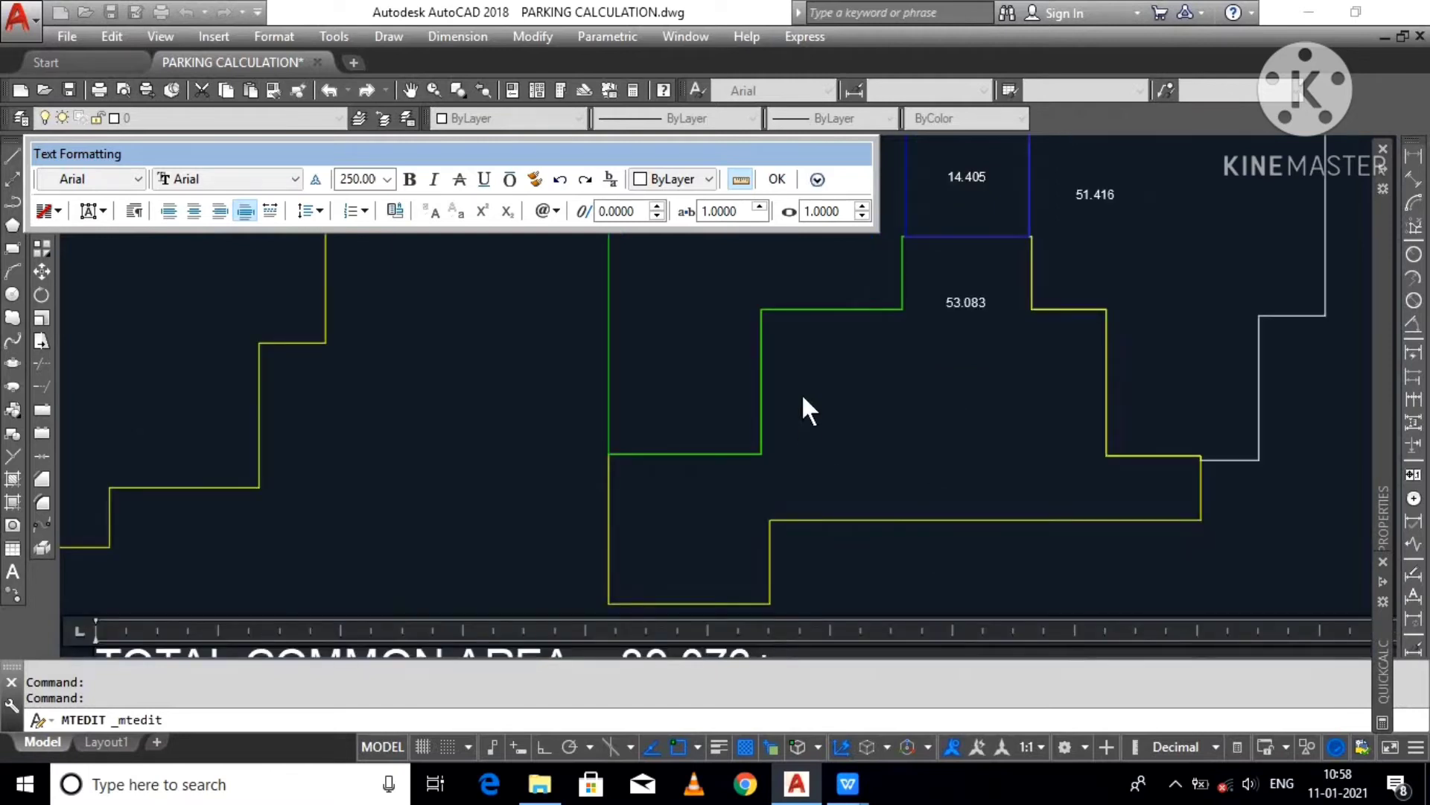
scroll(808, 406, "down", 1)
scroll(836, 580, "up", 1)
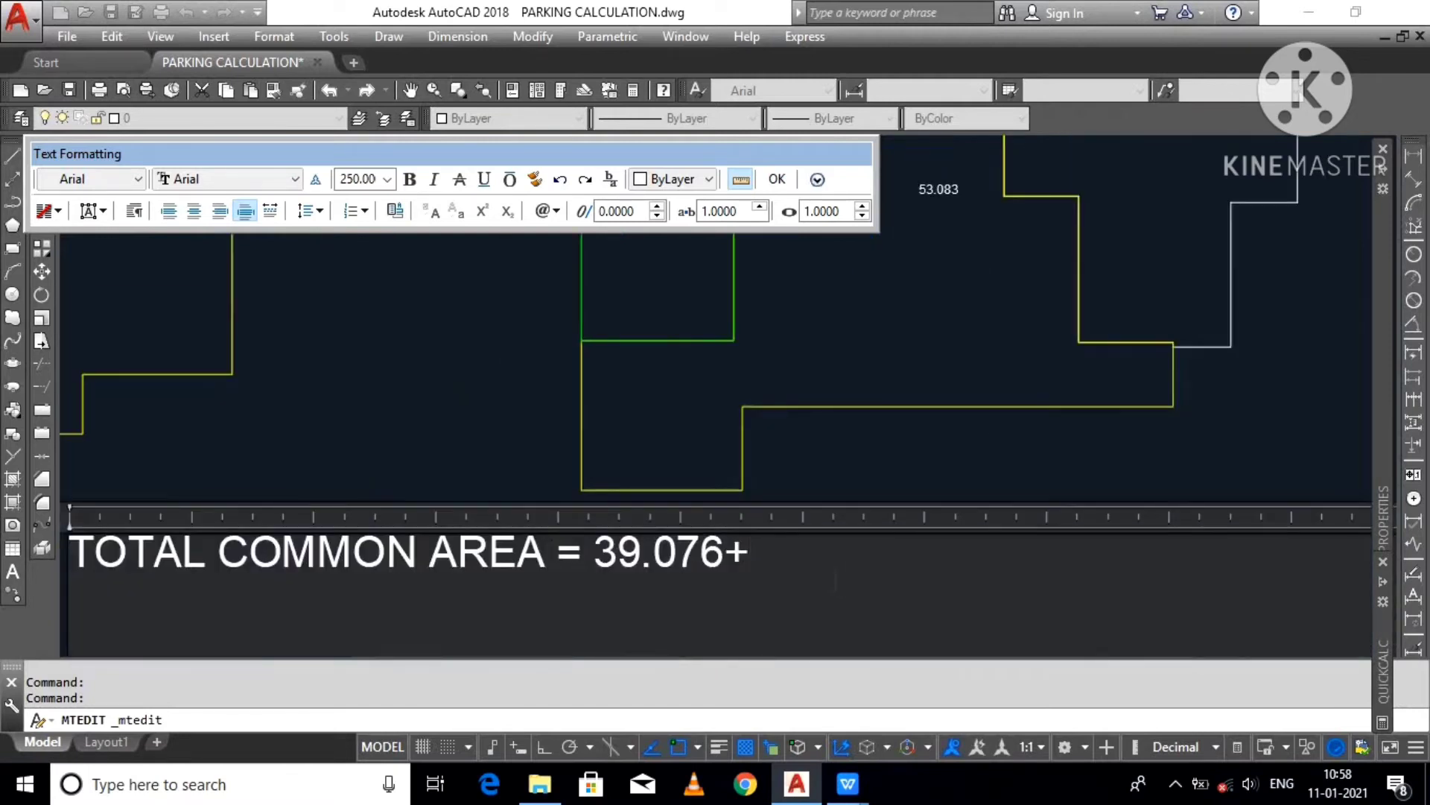
type("(14.405*")
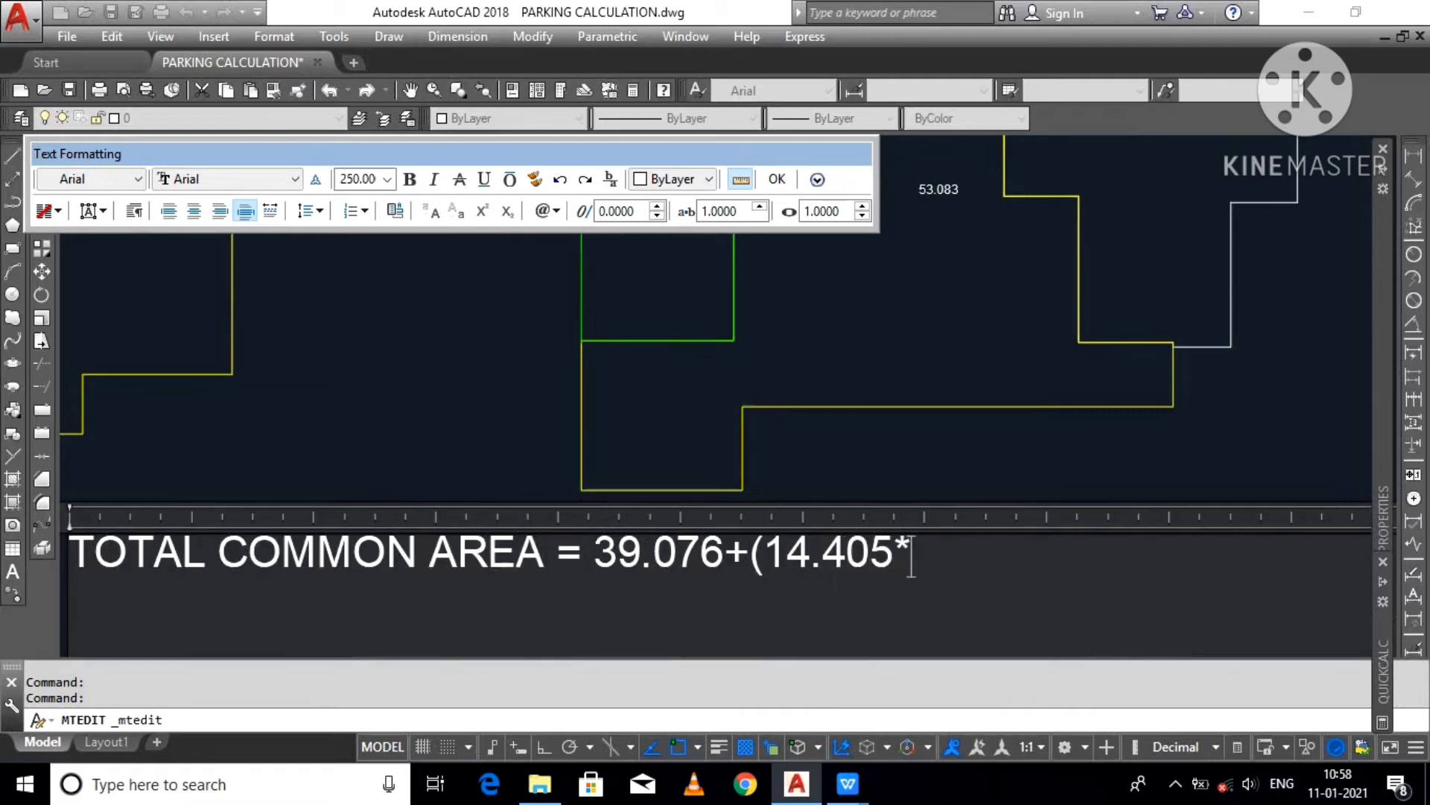
type("3)")
Step: Check the typical floor staircase label against the common area formula and end the formula with an equals sign
scroll(928, 484, "down", 5)
scroll(885, 366, "up", 2)
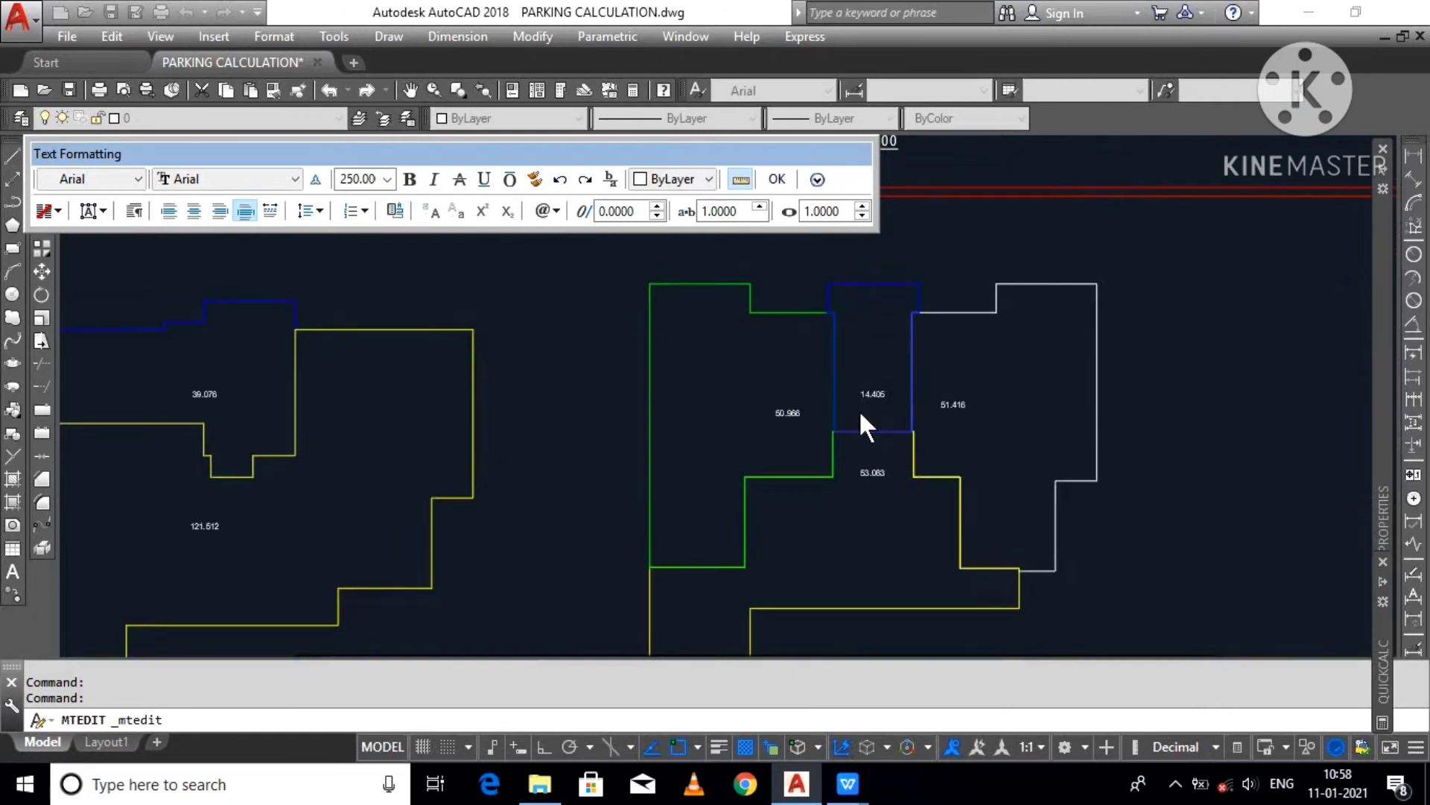
scroll(860, 415, "up", 2)
scroll(857, 289, "down", 3)
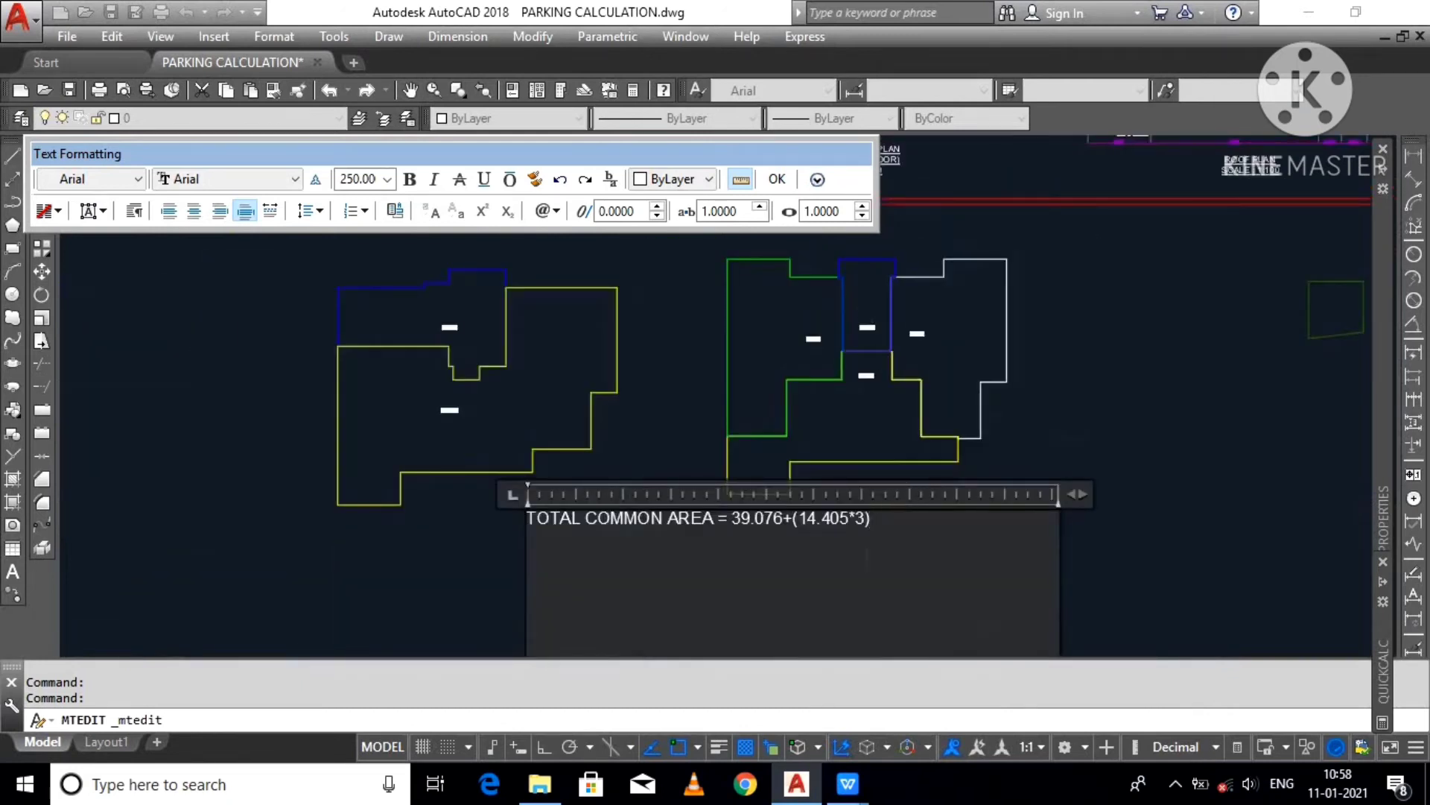
scroll(877, 514, "up", 3)
type("=")
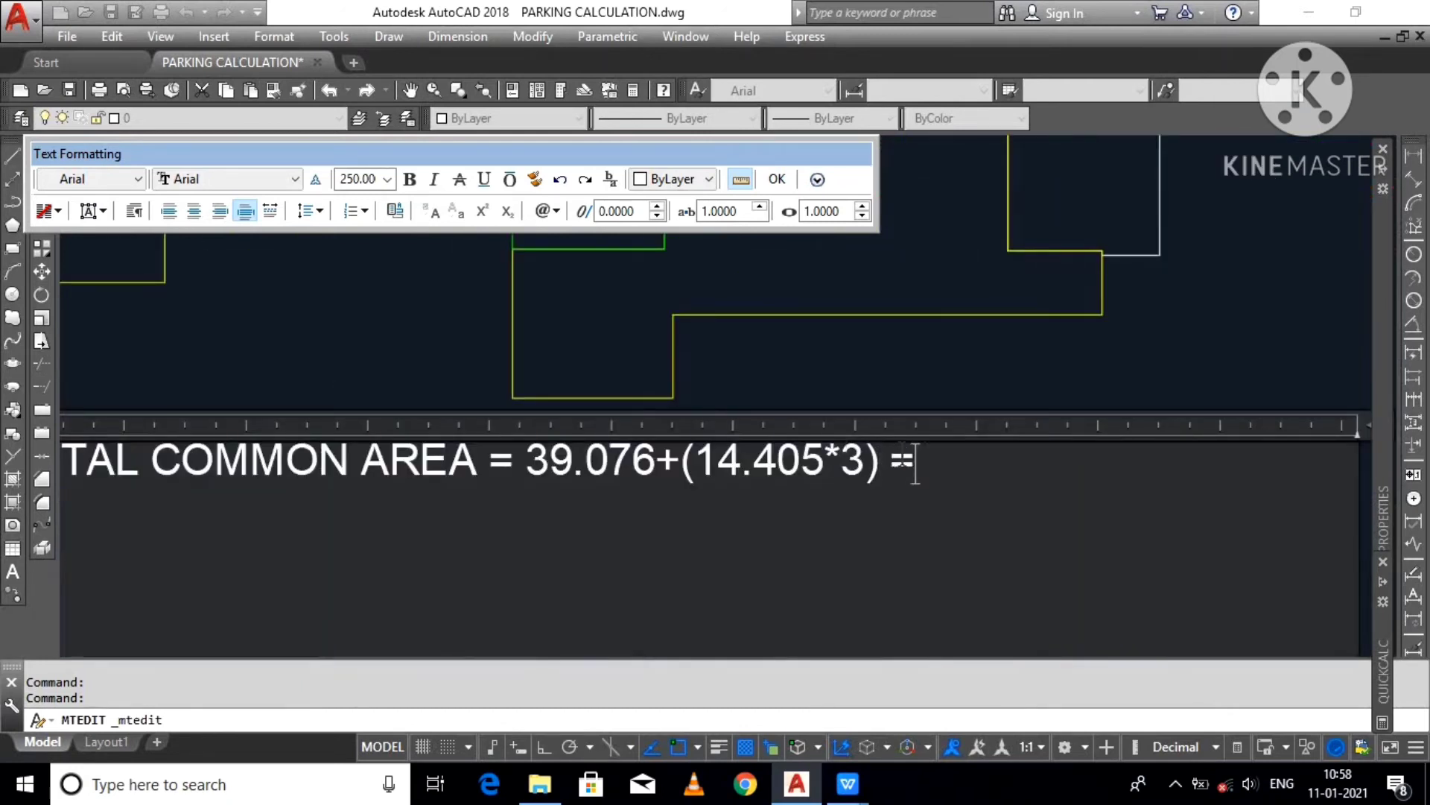
Step: Copy the expression 39.076+(14.405*3) from the text and evaluate it in QuickCalc
left_click_drag(879, 480, 534, 493)
key("ctrl+c")
left_click(645, 351)
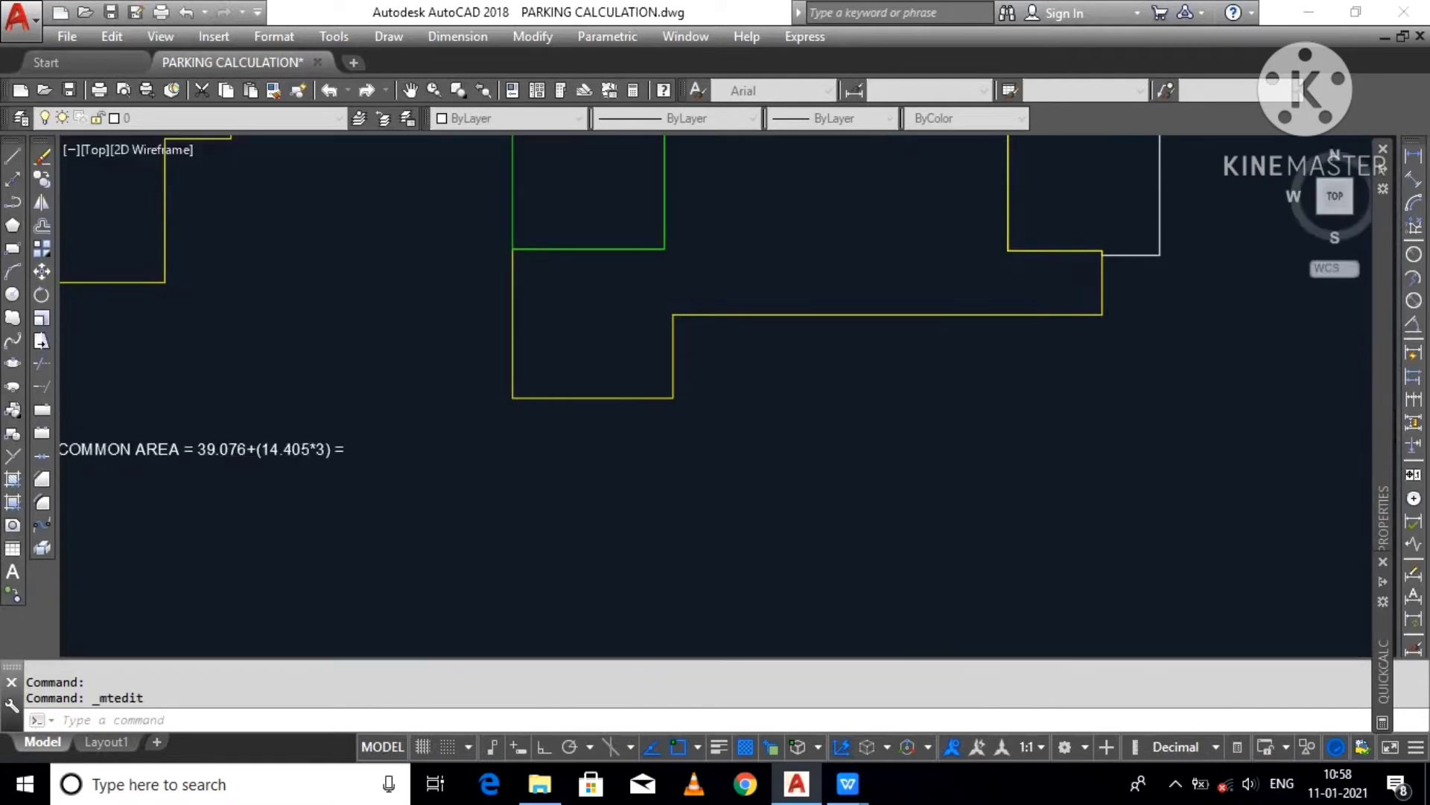
scroll(383, 474, "down", 1)
scroll(1218, 626, "up", 1)
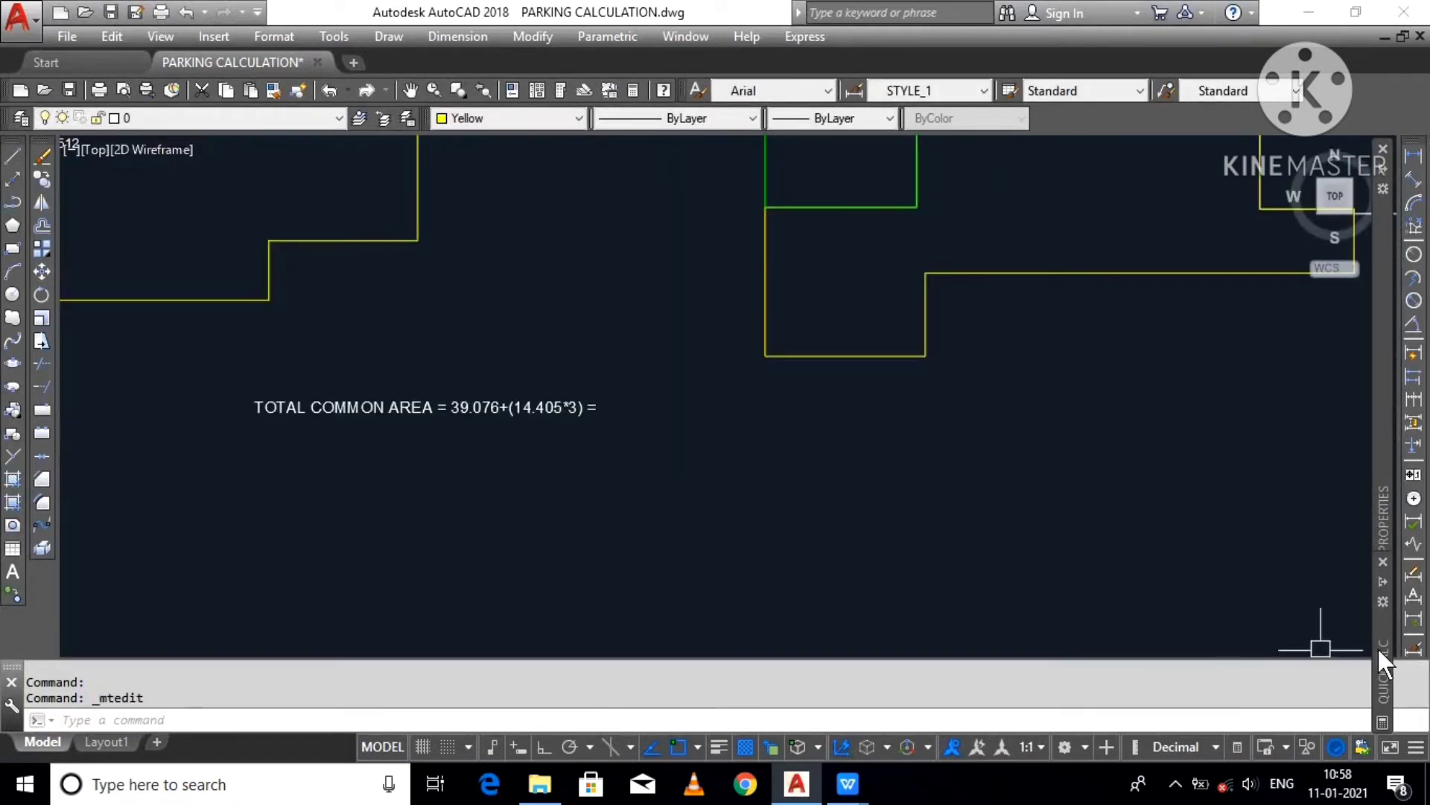
mouse_move(1382, 665)
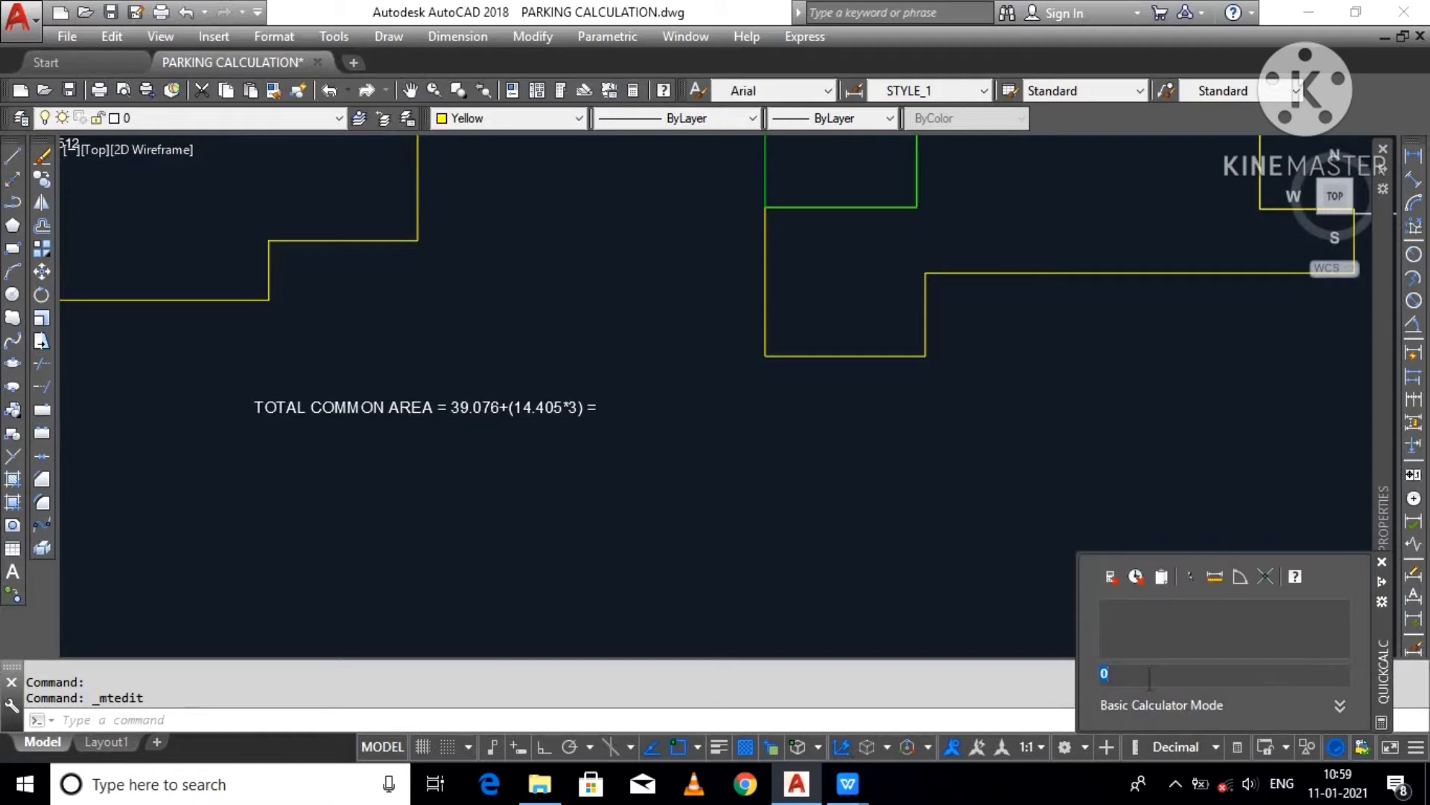
key("ctrl+v")
key("Return")
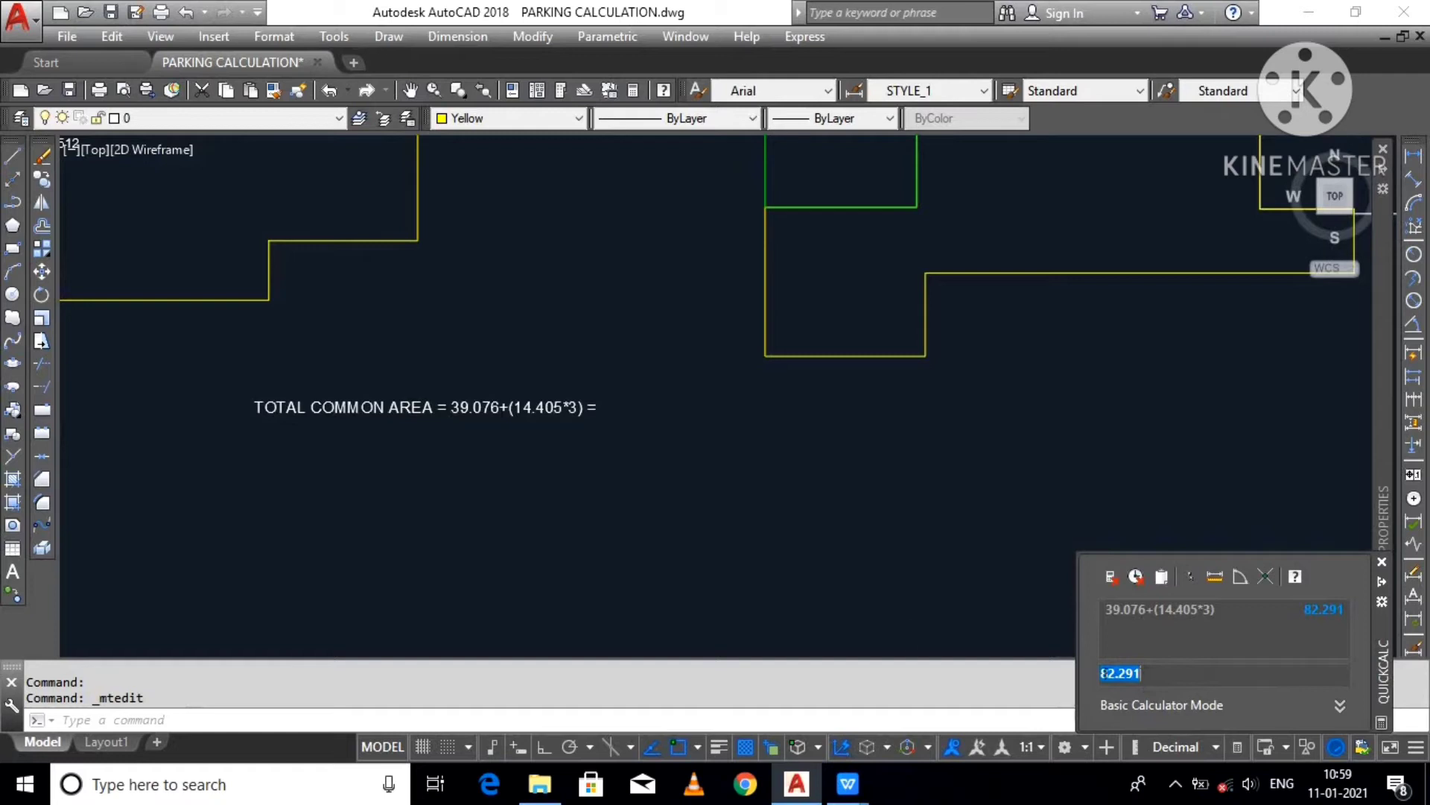
Step: Complete the total common area line with the result "82.291 SQ.M." and close the text
double_click(560, 409)
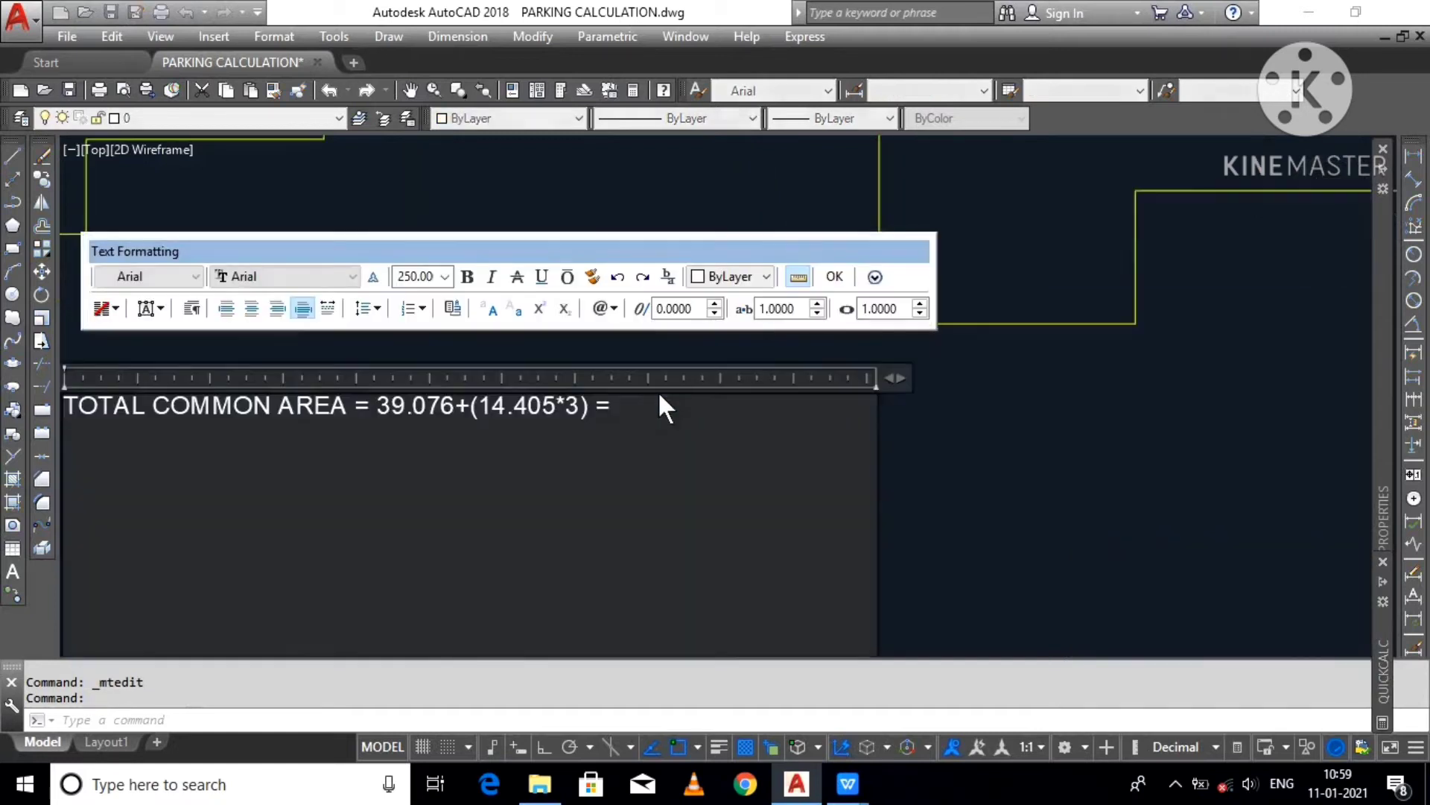
type("82.291")
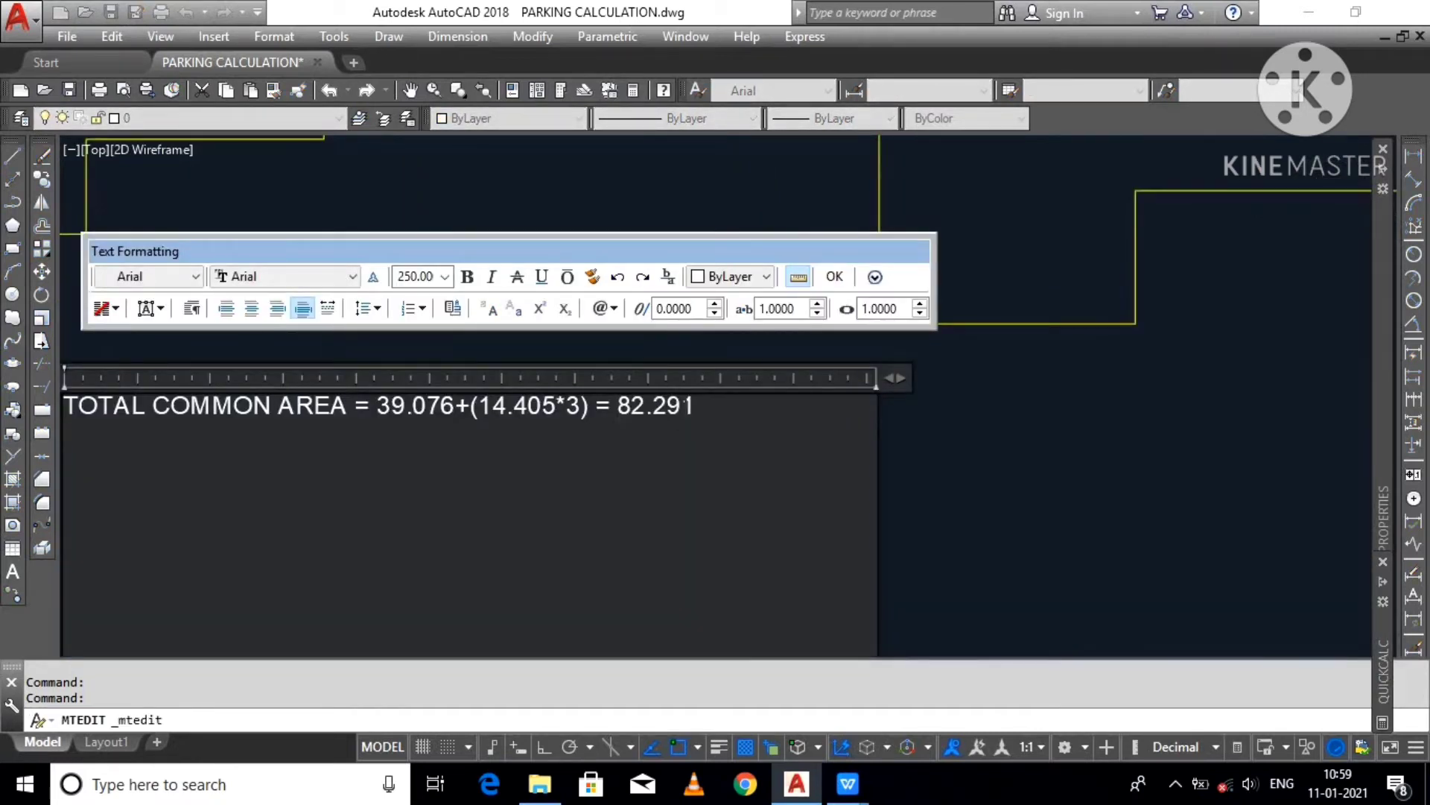
type("SQ.M.")
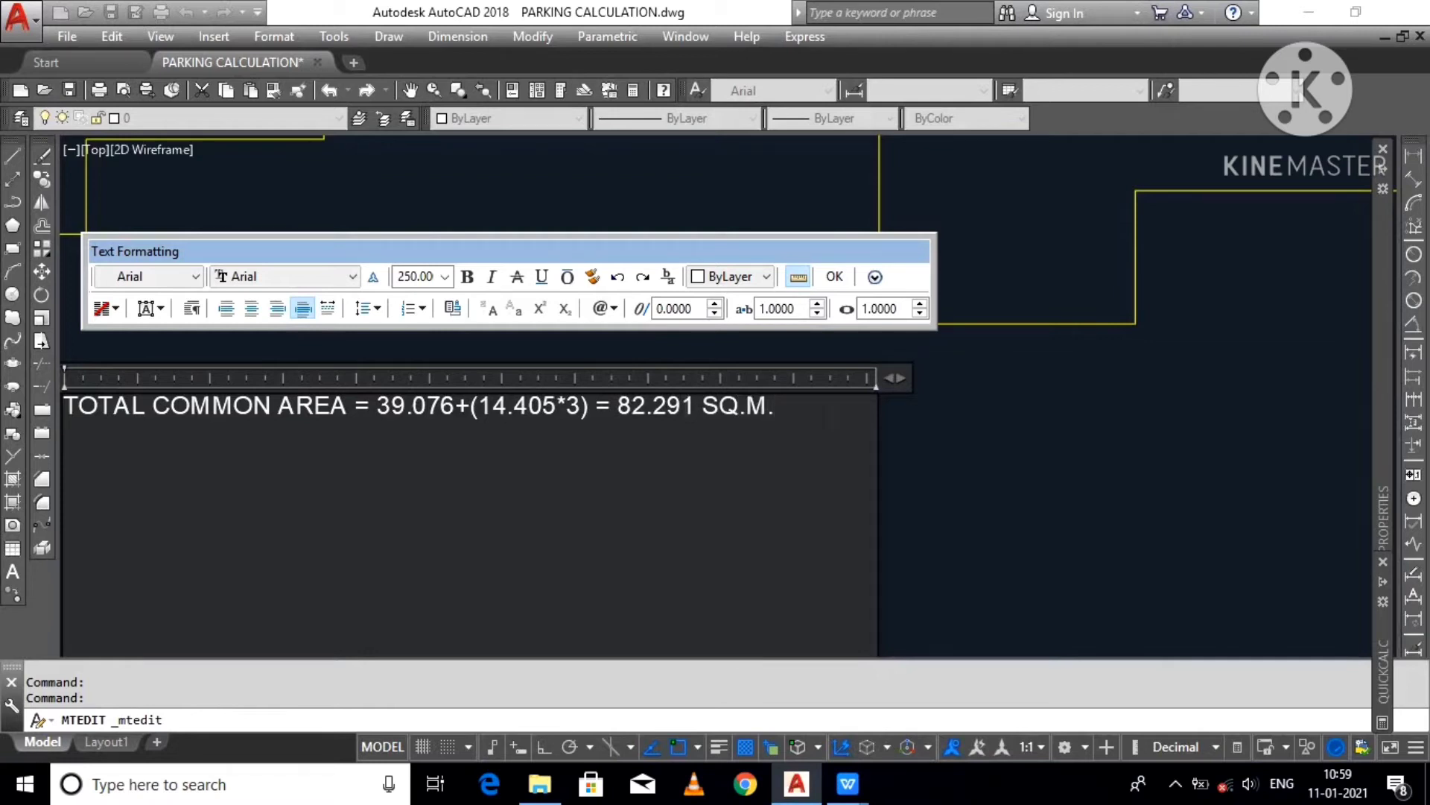
scroll(559, 398, "down", 2)
scroll(280, 422, "up", 2)
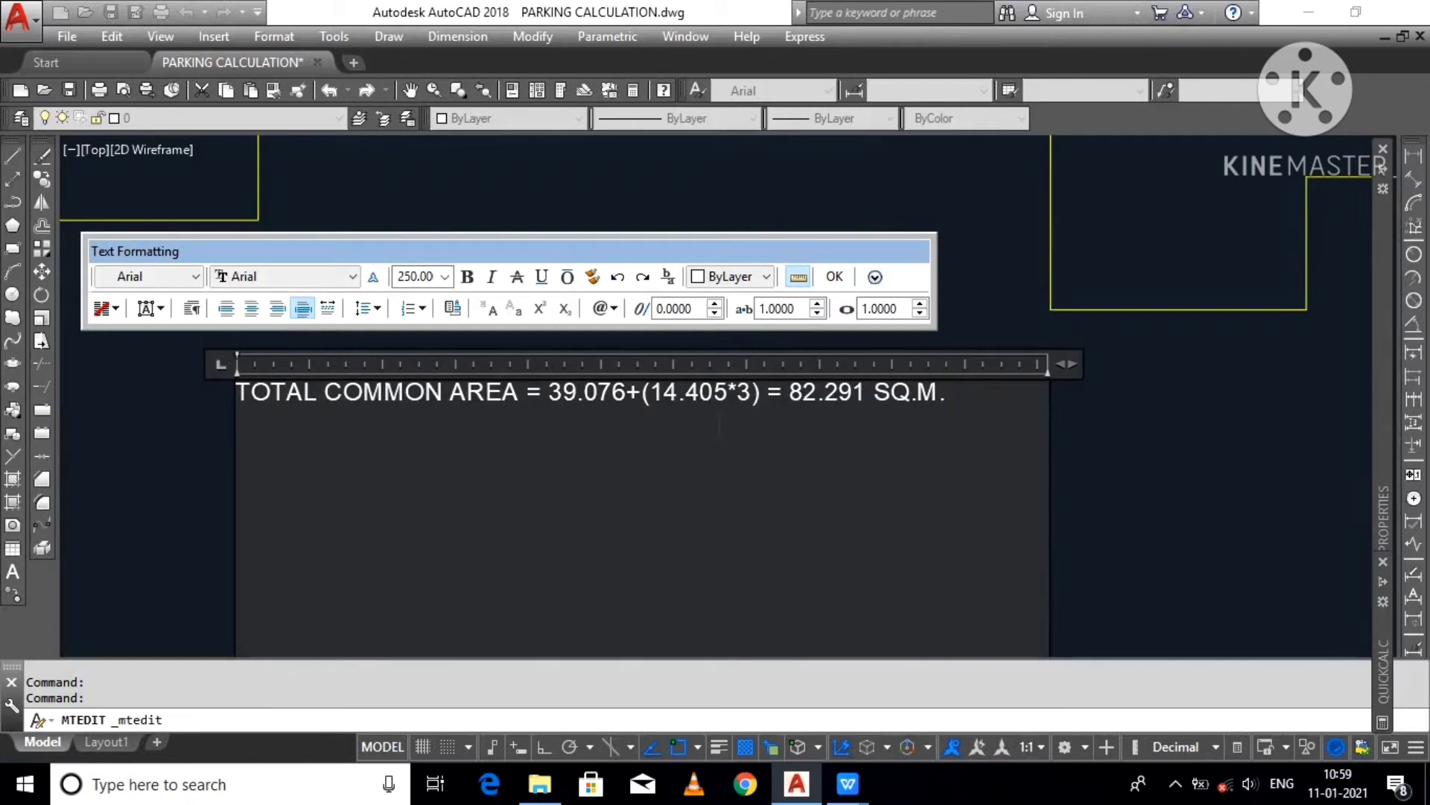
left_click(1053, 432)
Step: Copy the 50.966 area label of the green flat outline to just below itself and select the copy
scroll(999, 313, "down", 5)
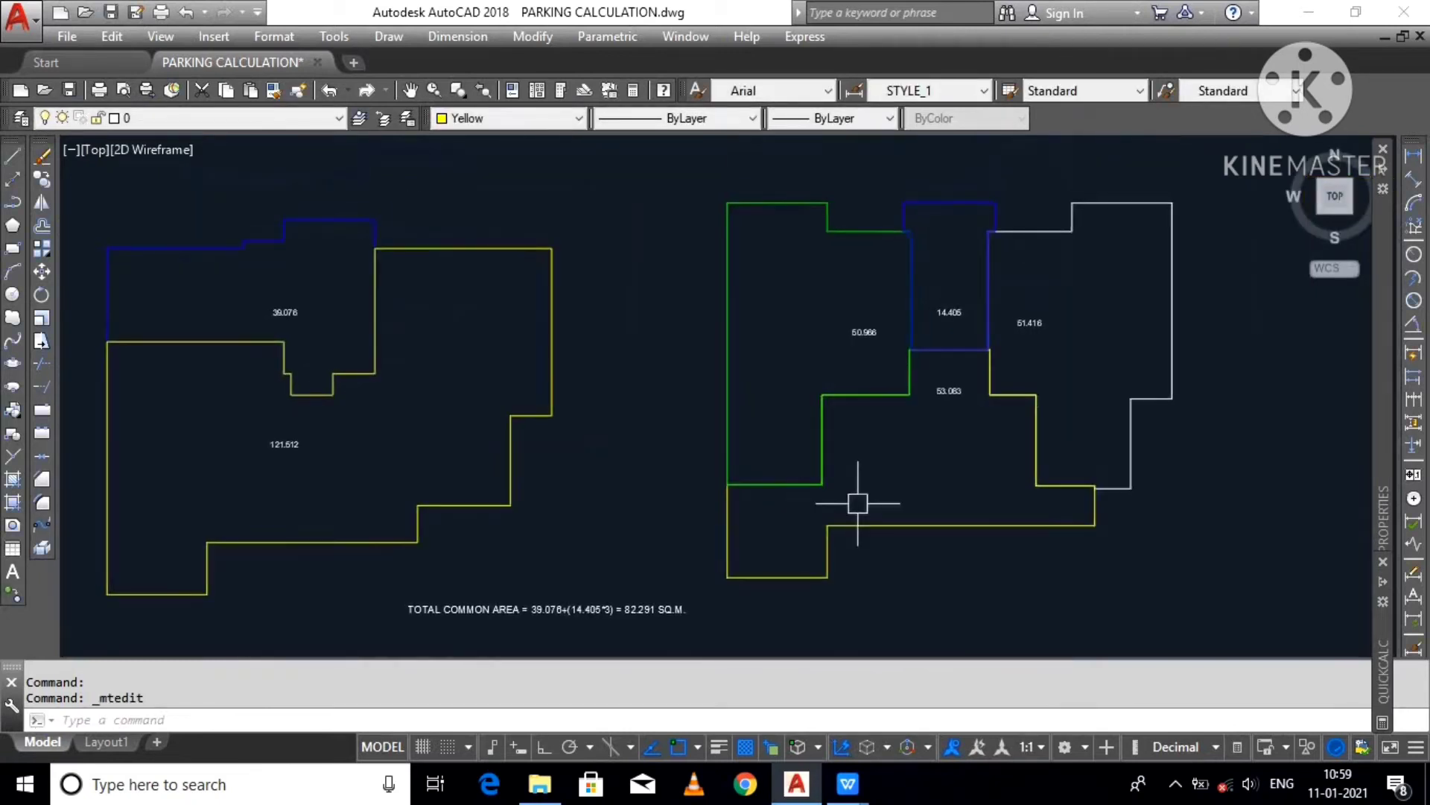
scroll(909, 385, "up", 3)
left_click(803, 255)
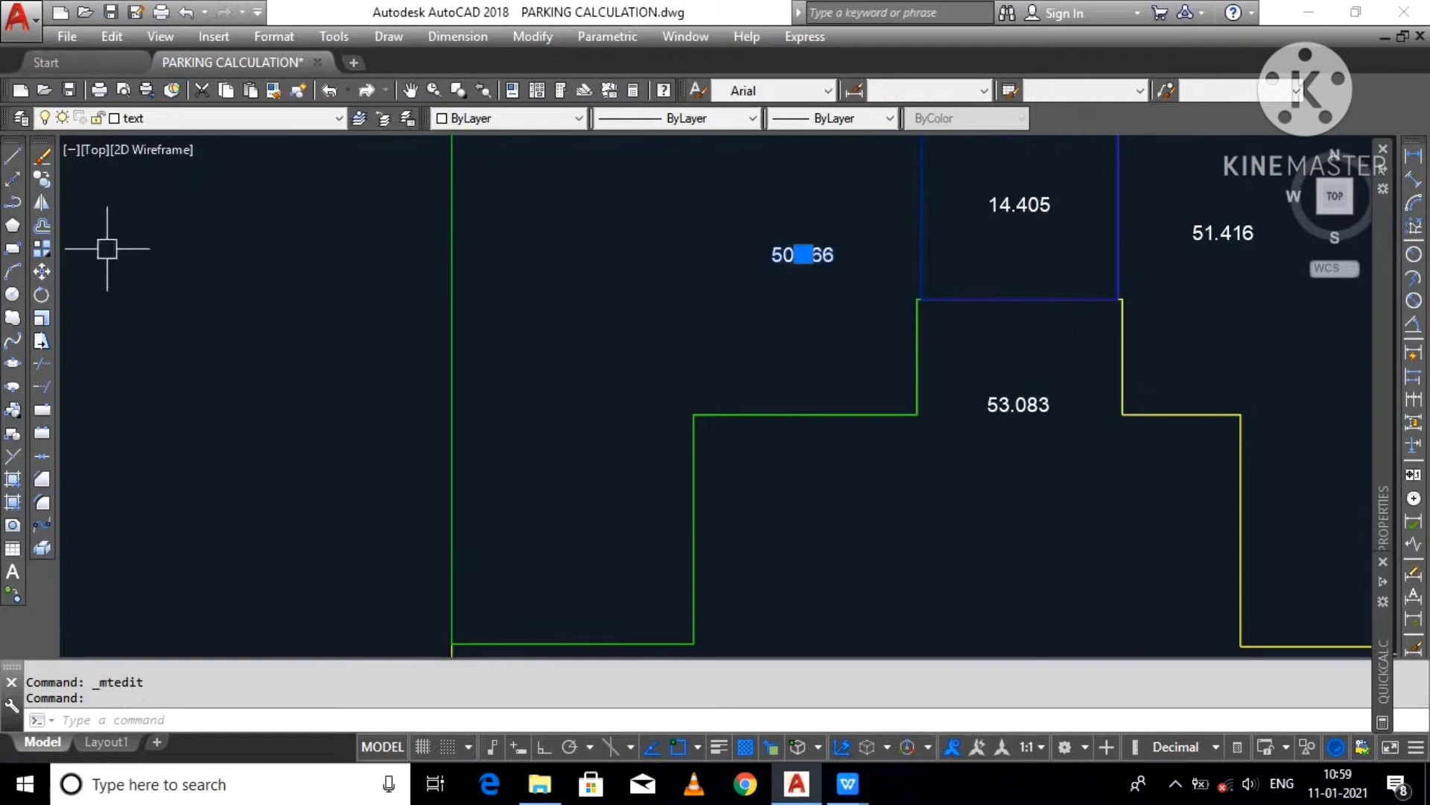
left_click(42, 179)
left_click(421, 211)
left_click(596, 250)
key("Return")
left_click(793, 294)
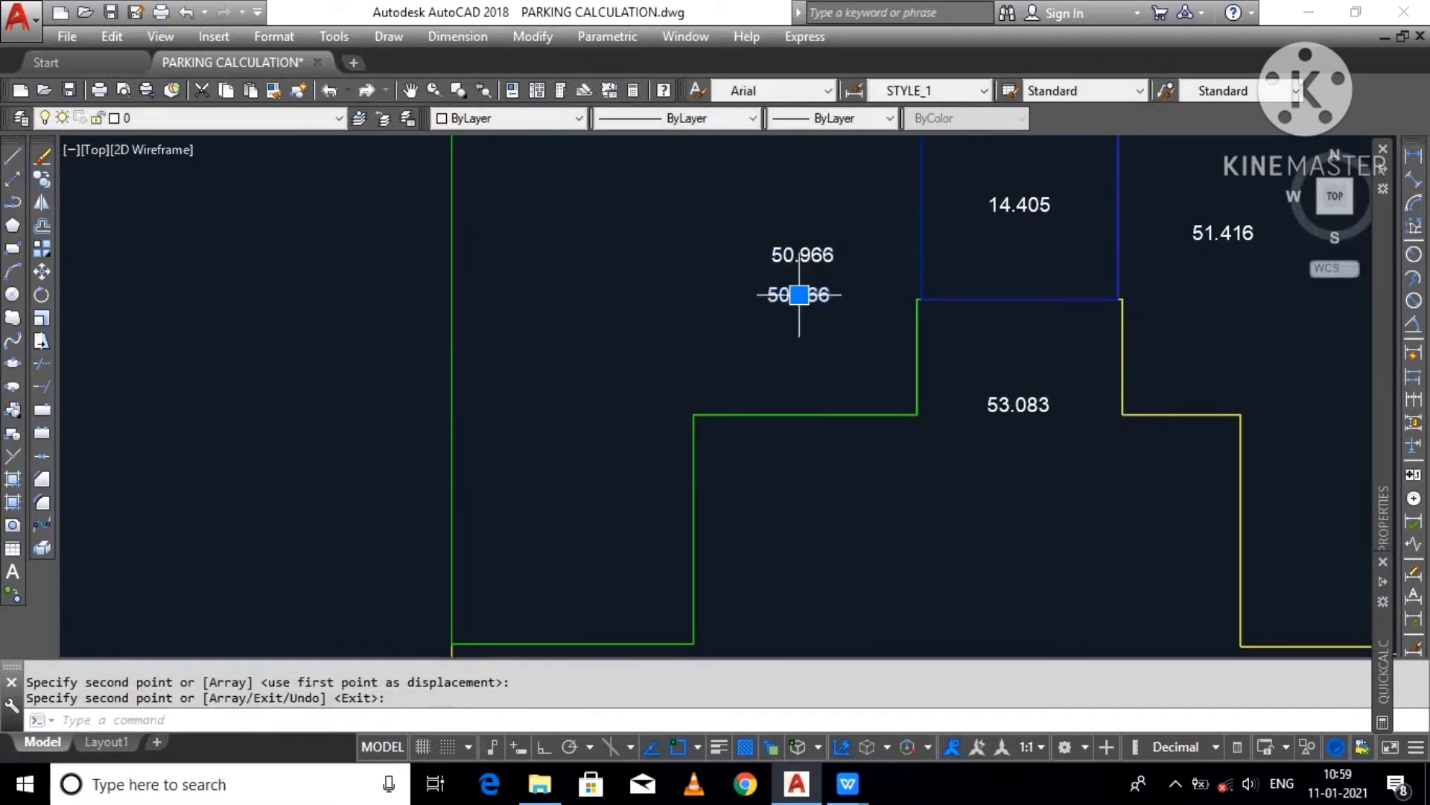
Step: Change the copied area label below 50.966 to read "FLAT - A"
double_click(798, 298)
double_click(798, 304)
type("FL")
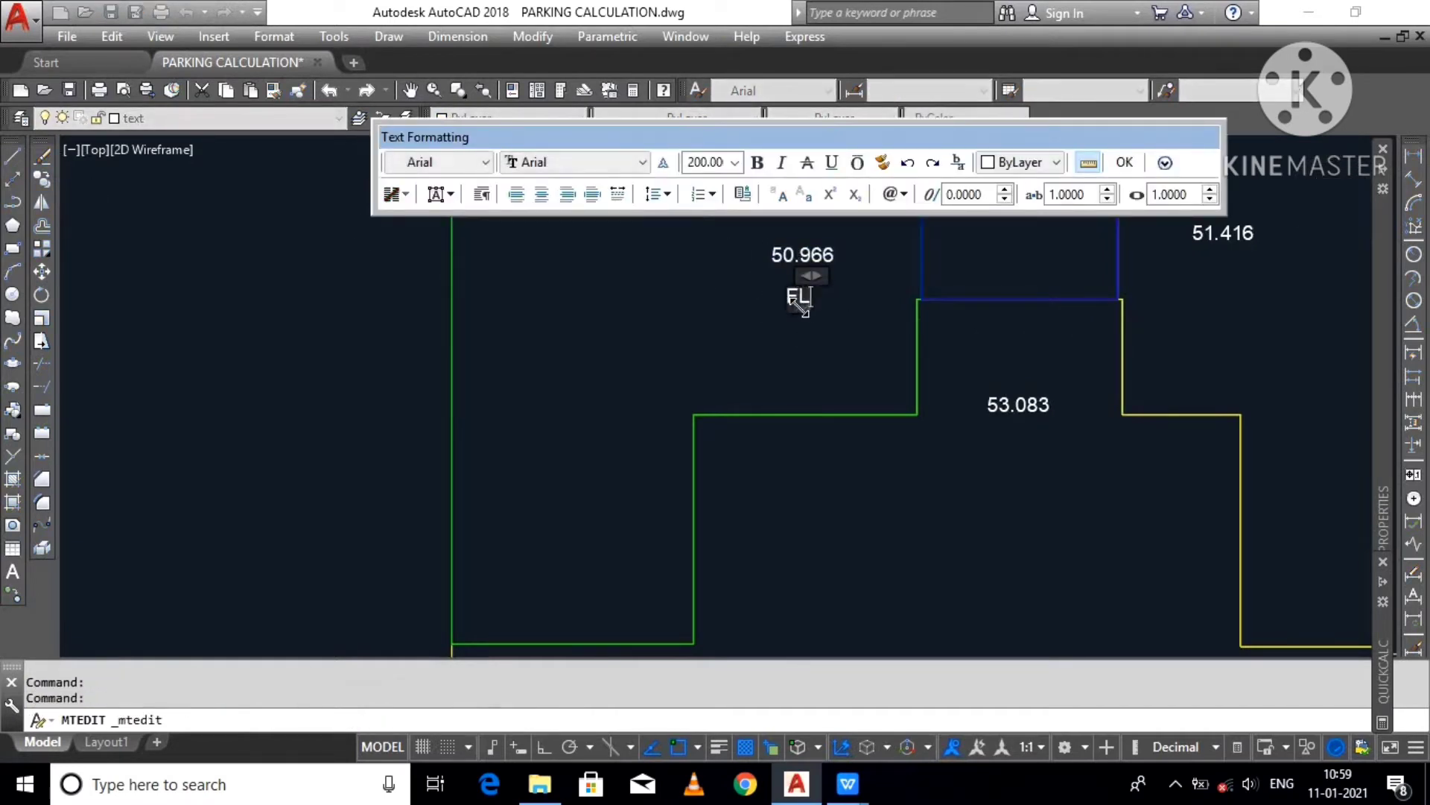
type("AT -")
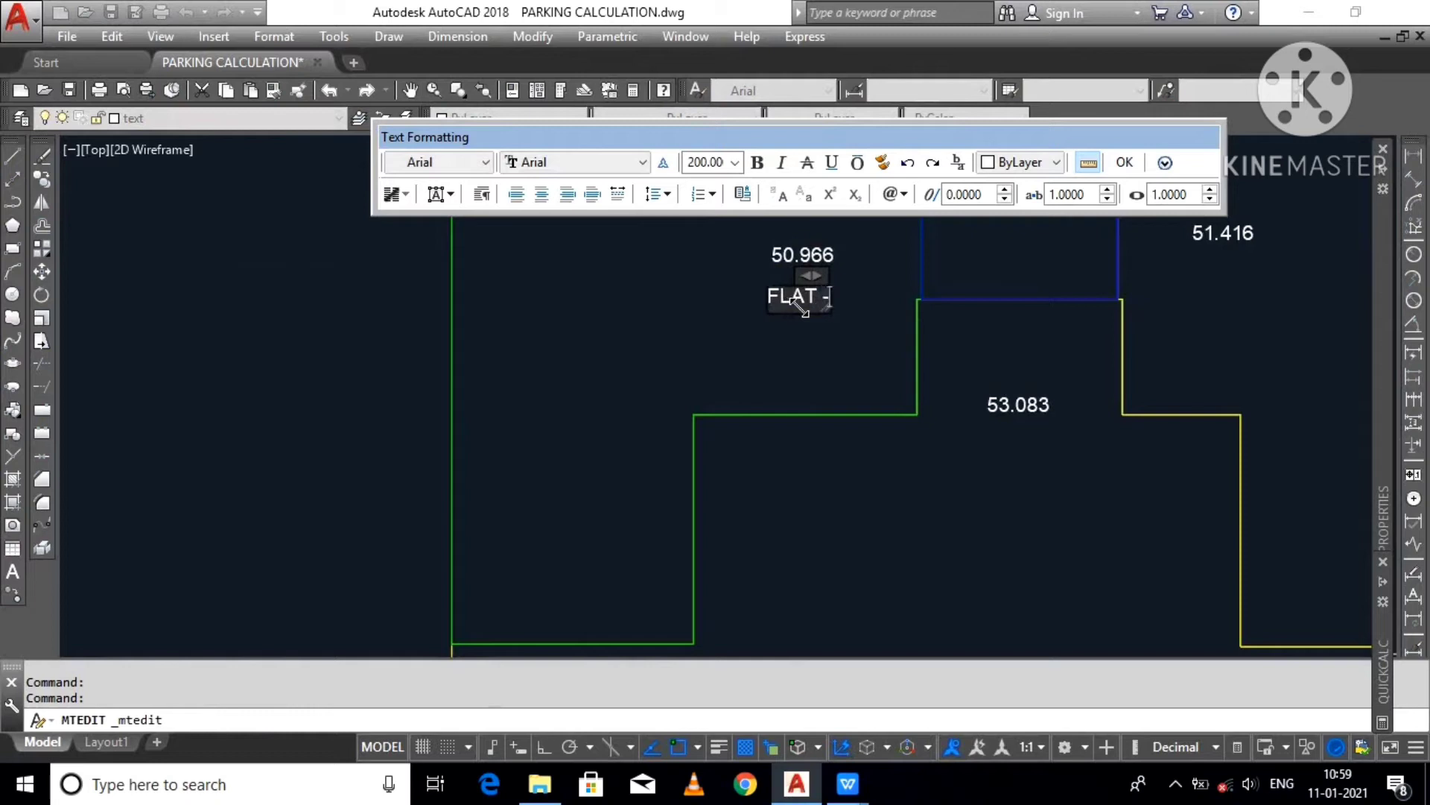
type(" A")
left_click(754, 344)
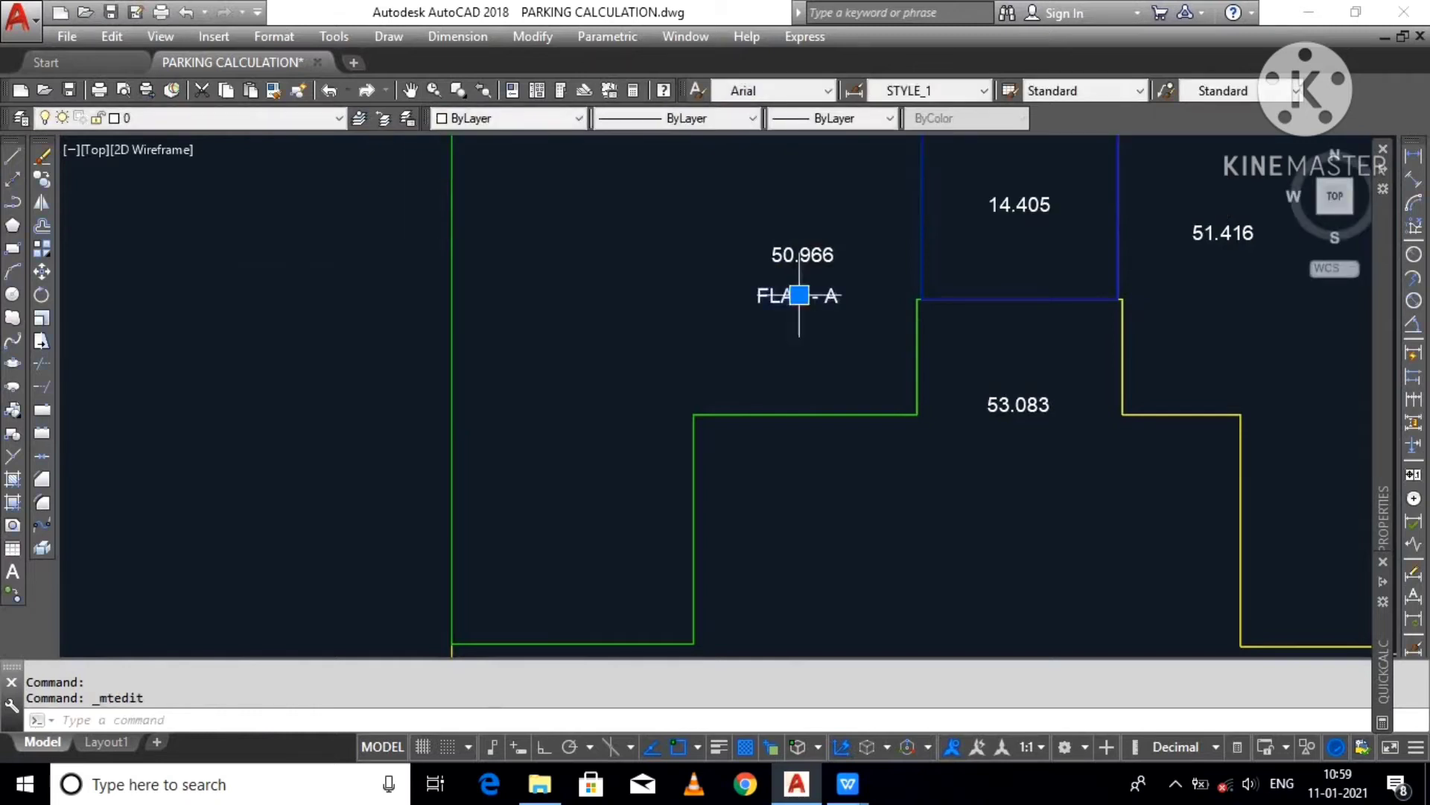
Step: Copy the "FLAT - A" label to below the 53.083 and 51.416 area labels
left_click(43, 177)
left_click(758, 303)
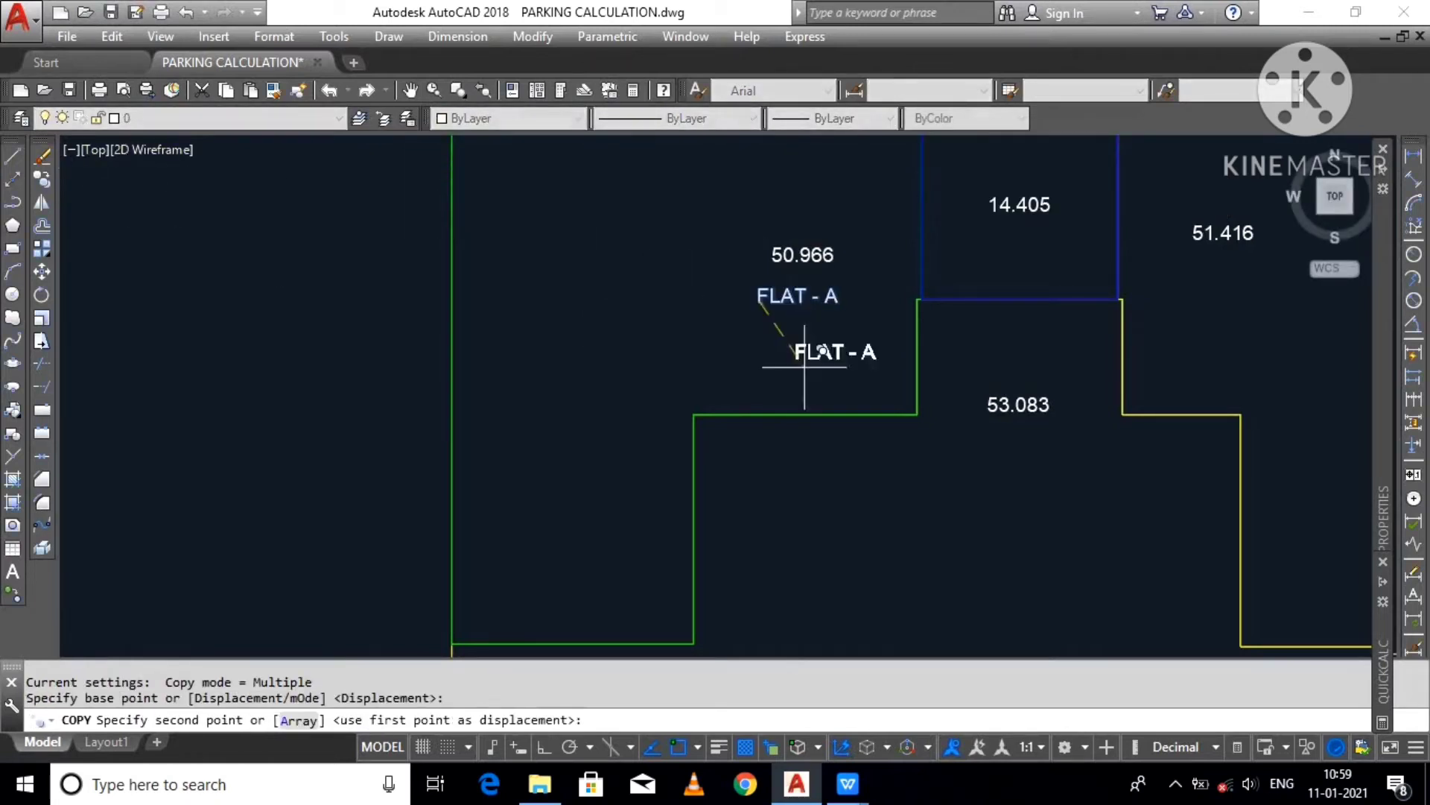
left_click(984, 453)
left_click(1183, 279)
key("Return")
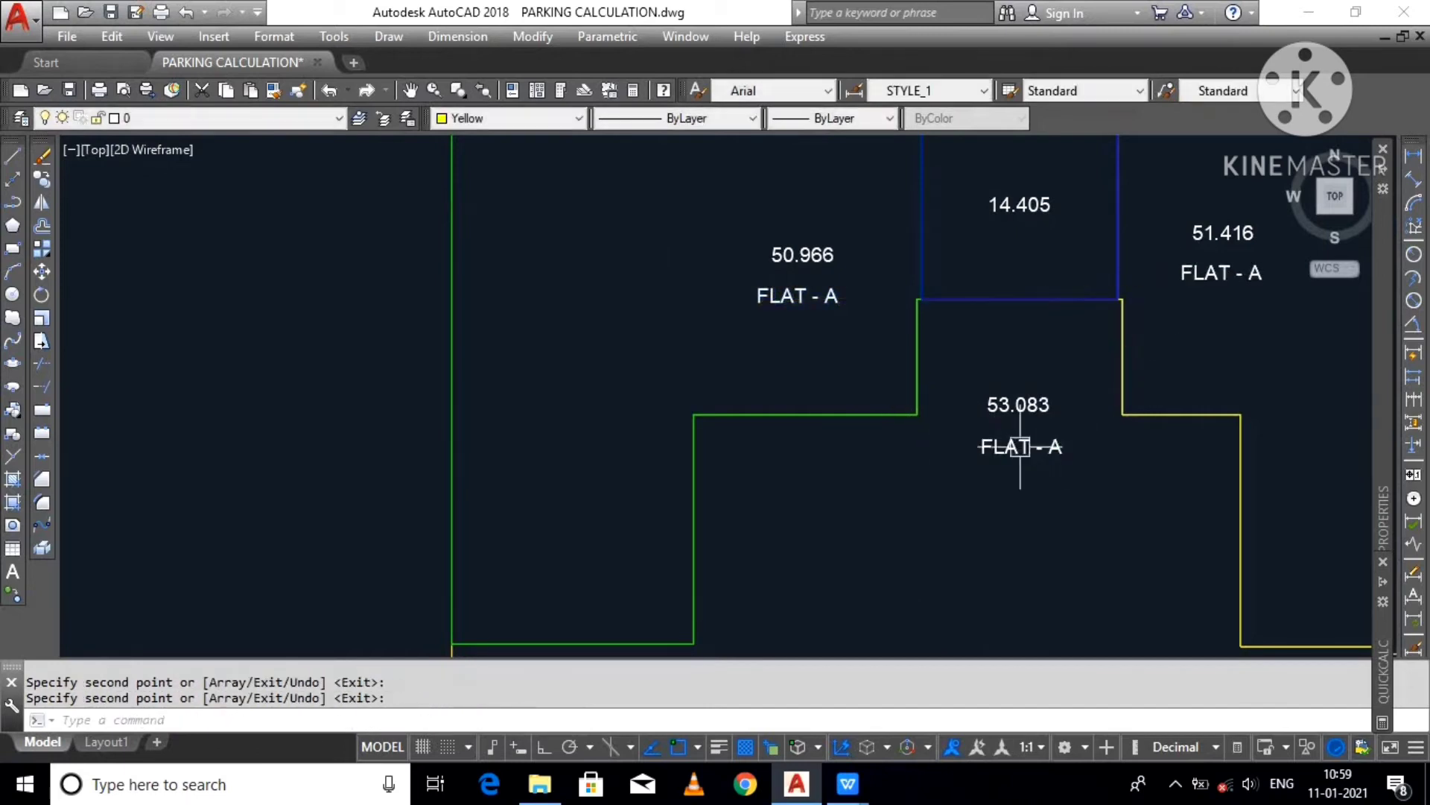
Step: Change the flat label below 53.083 to "FLAT - B"
double_click(1016, 447)
key("BackSpace")
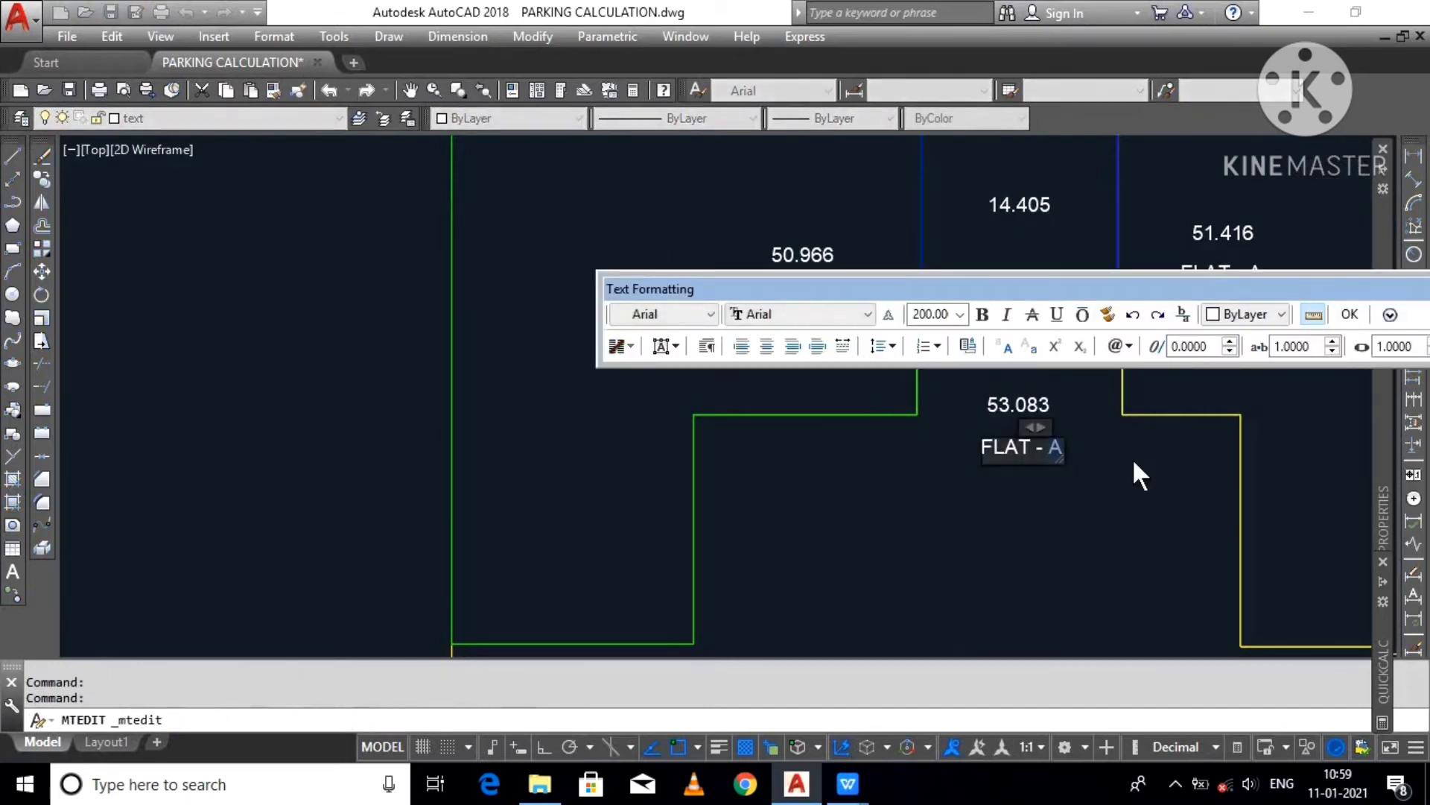
type("B")
left_click(1132, 458)
Step: Change the flat label below 51.416 to "FLAT - C"
middle_click_drag(1160, 315, 1016, 358)
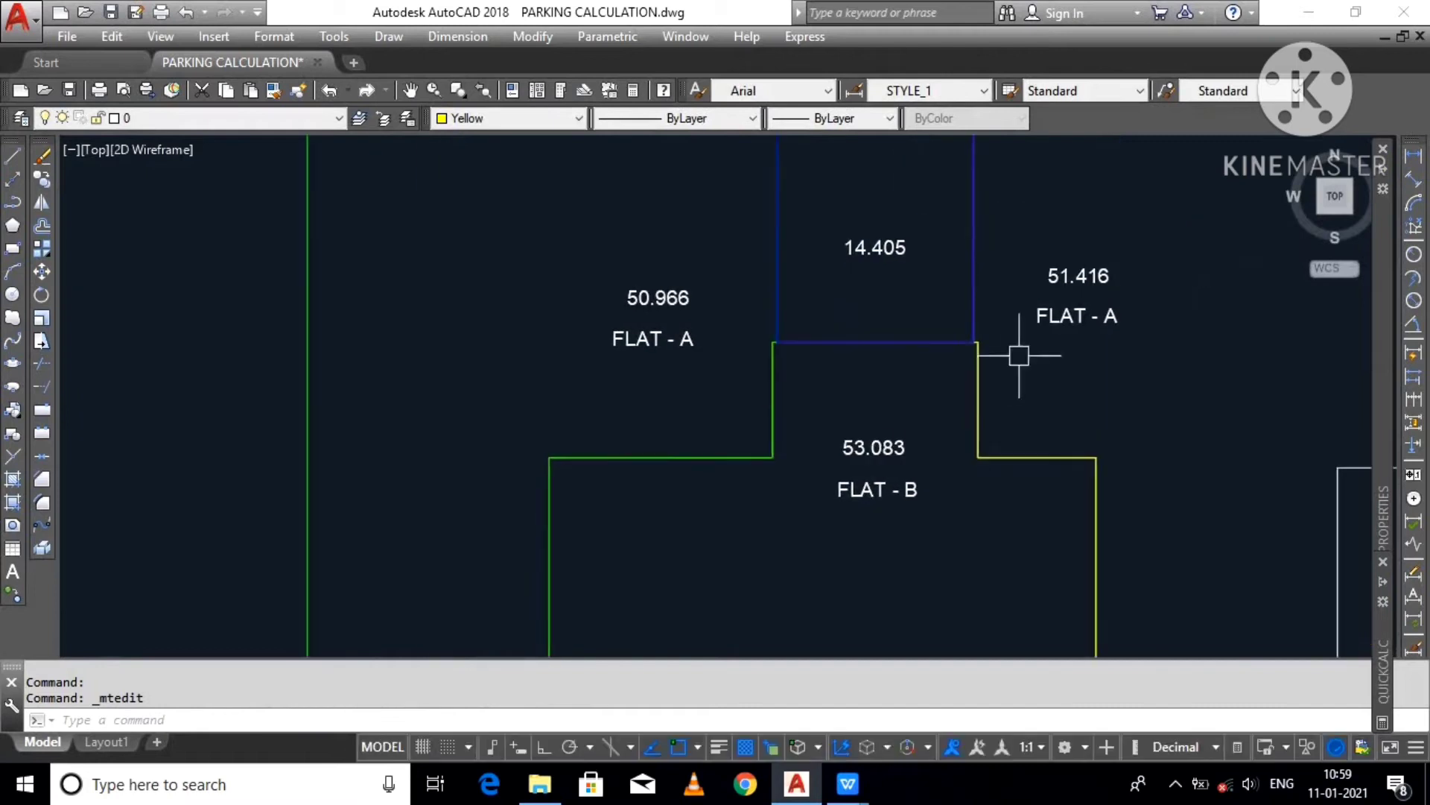
left_click(1051, 316)
double_click(1102, 319)
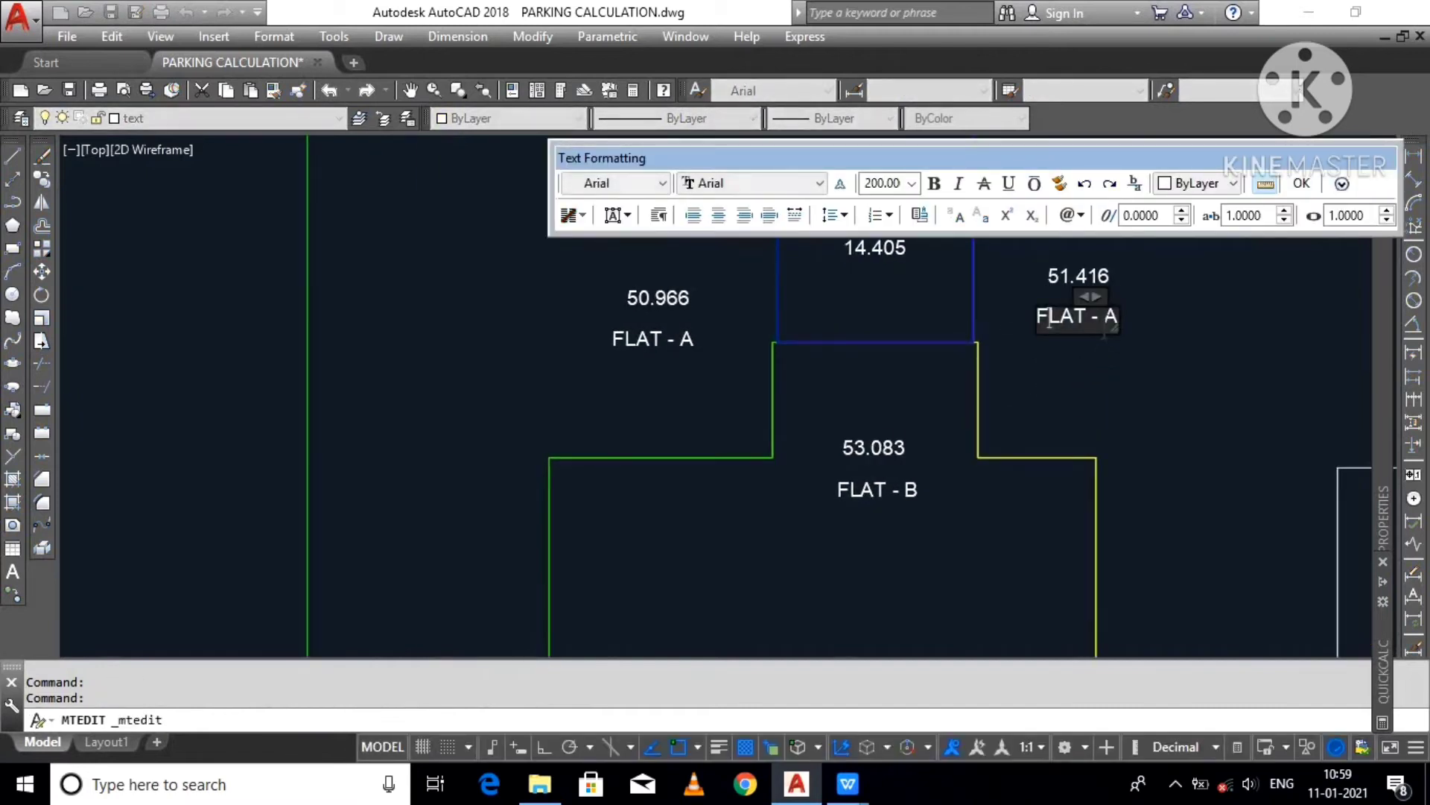
left_click_drag(1105, 318, 1175, 322)
type("C")
left_click(1136, 389)
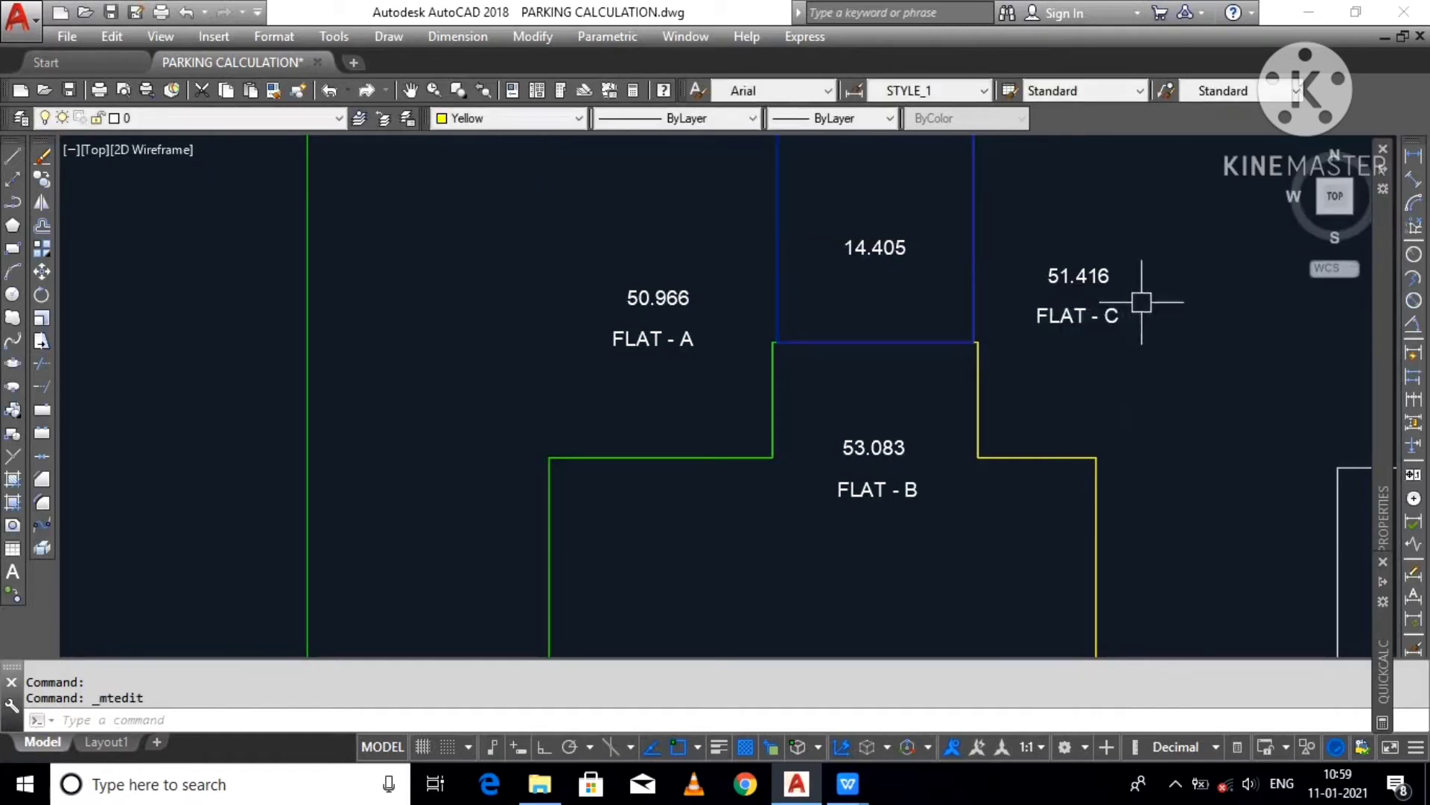
scroll(639, 336, "up", 2)
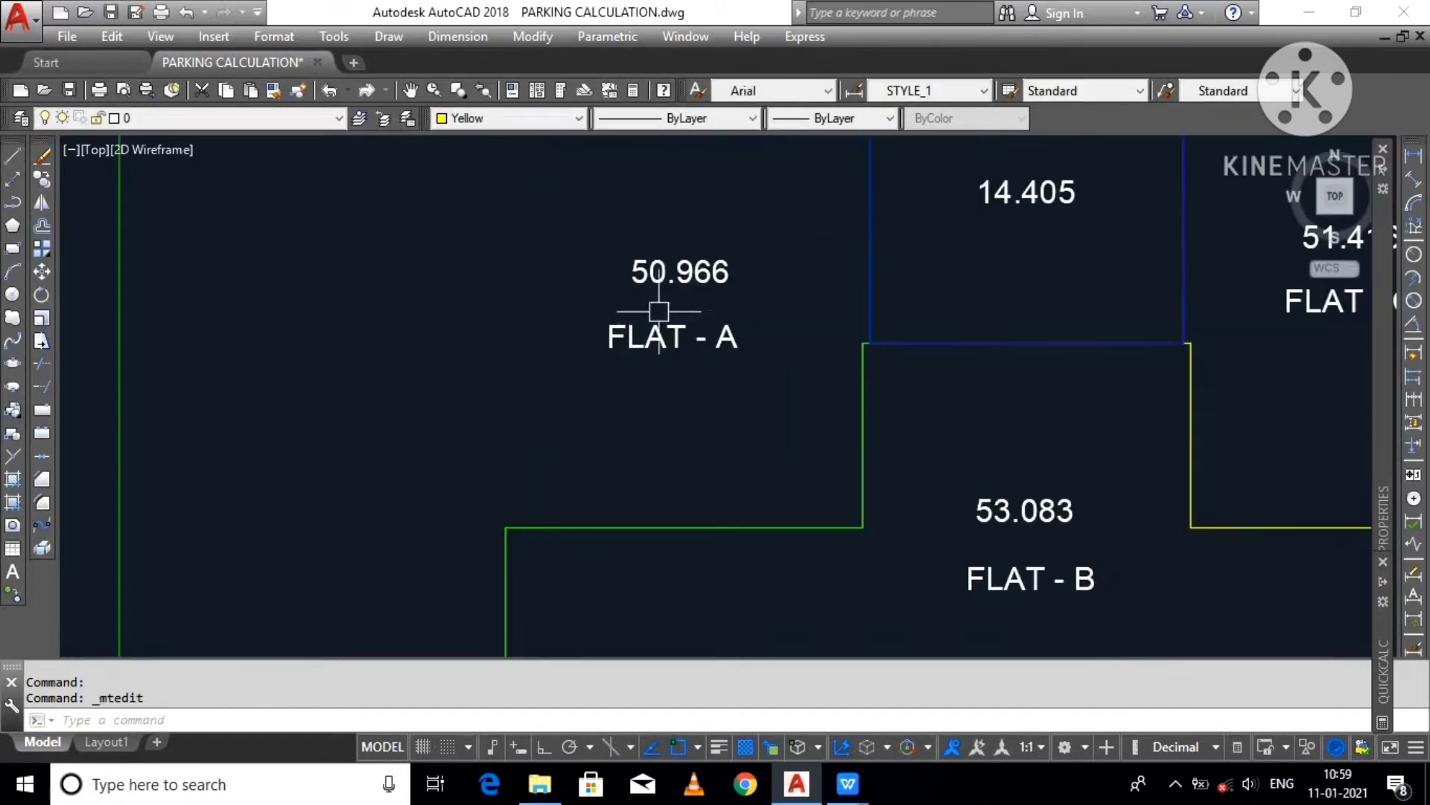
double_click(670, 279)
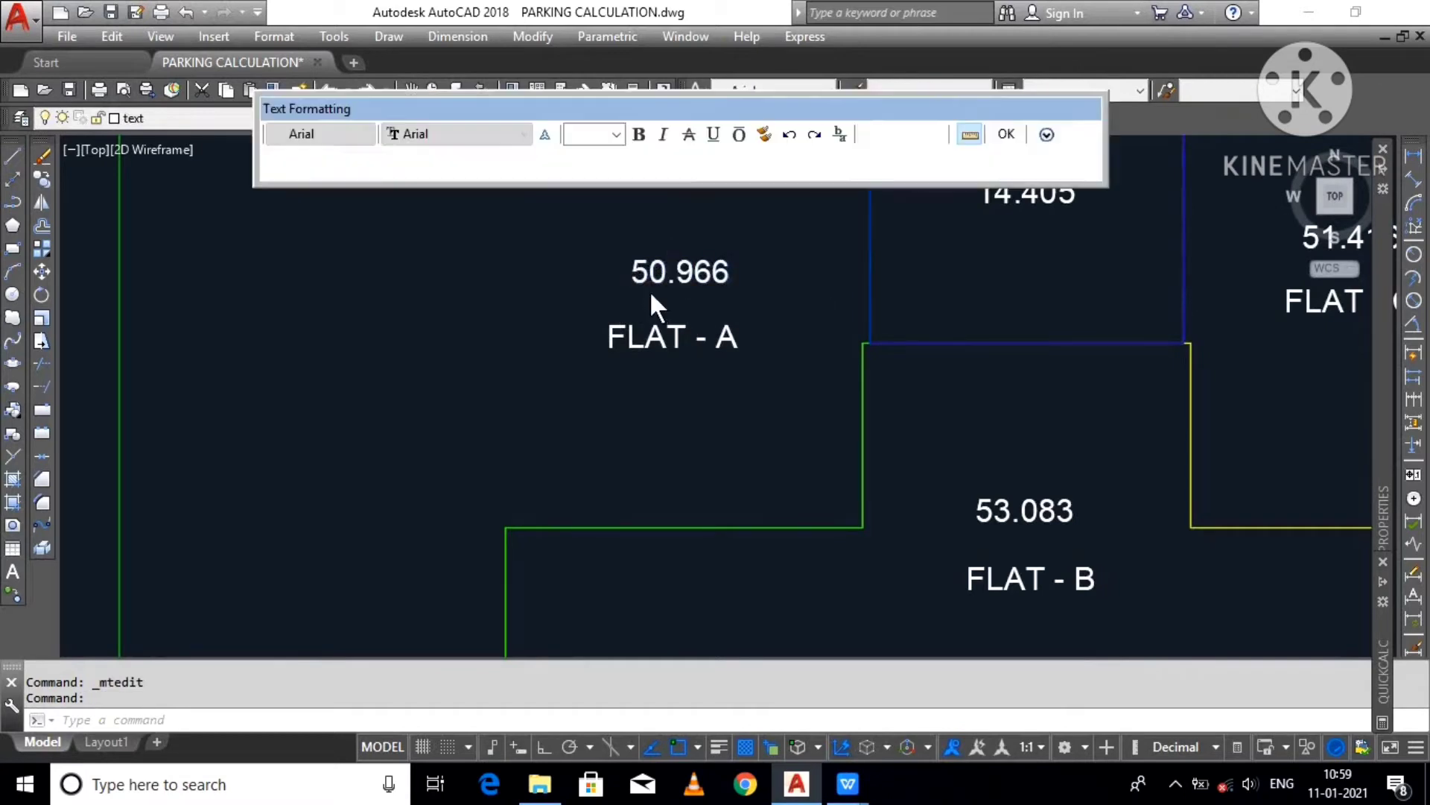
key("ctrl+v")
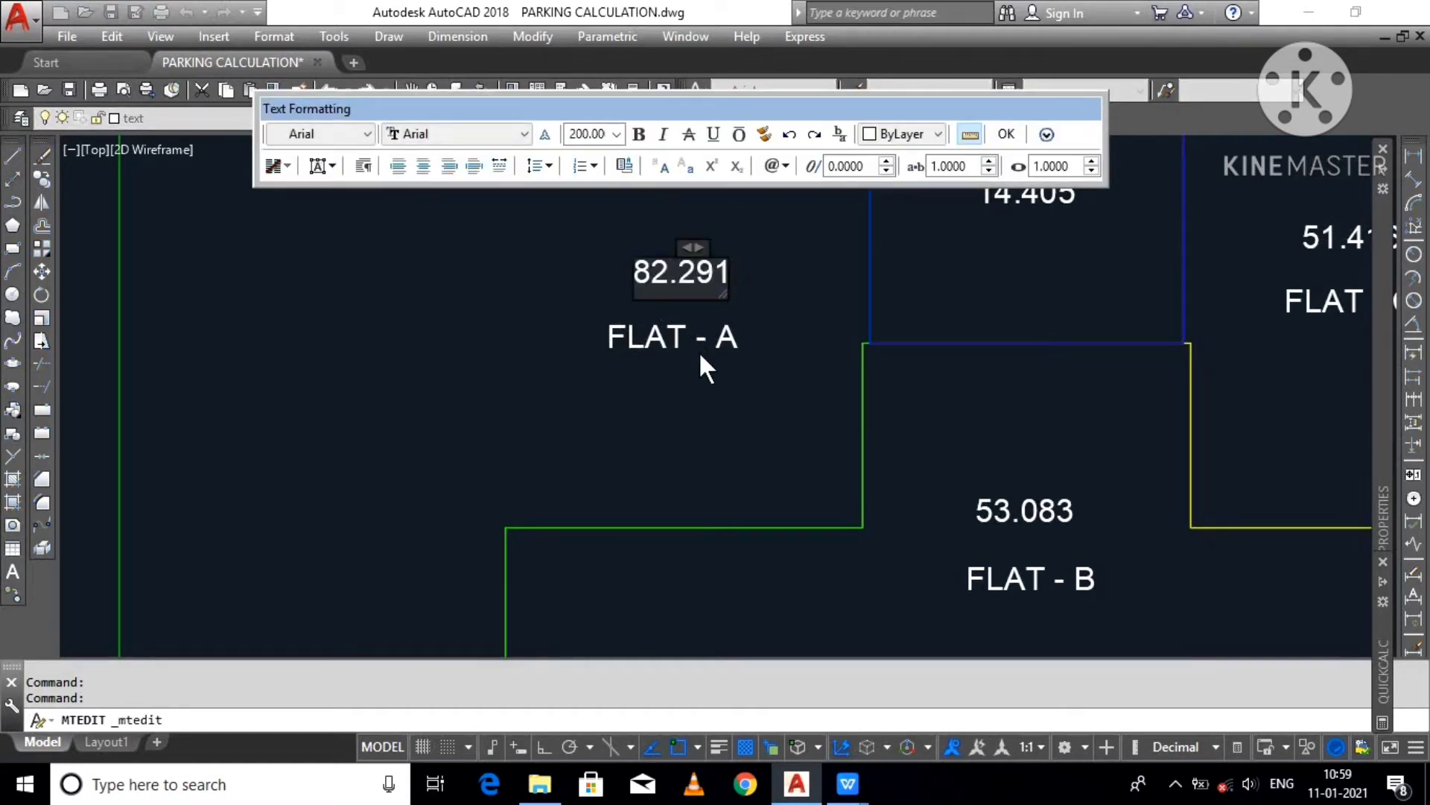
key("ctrl+z")
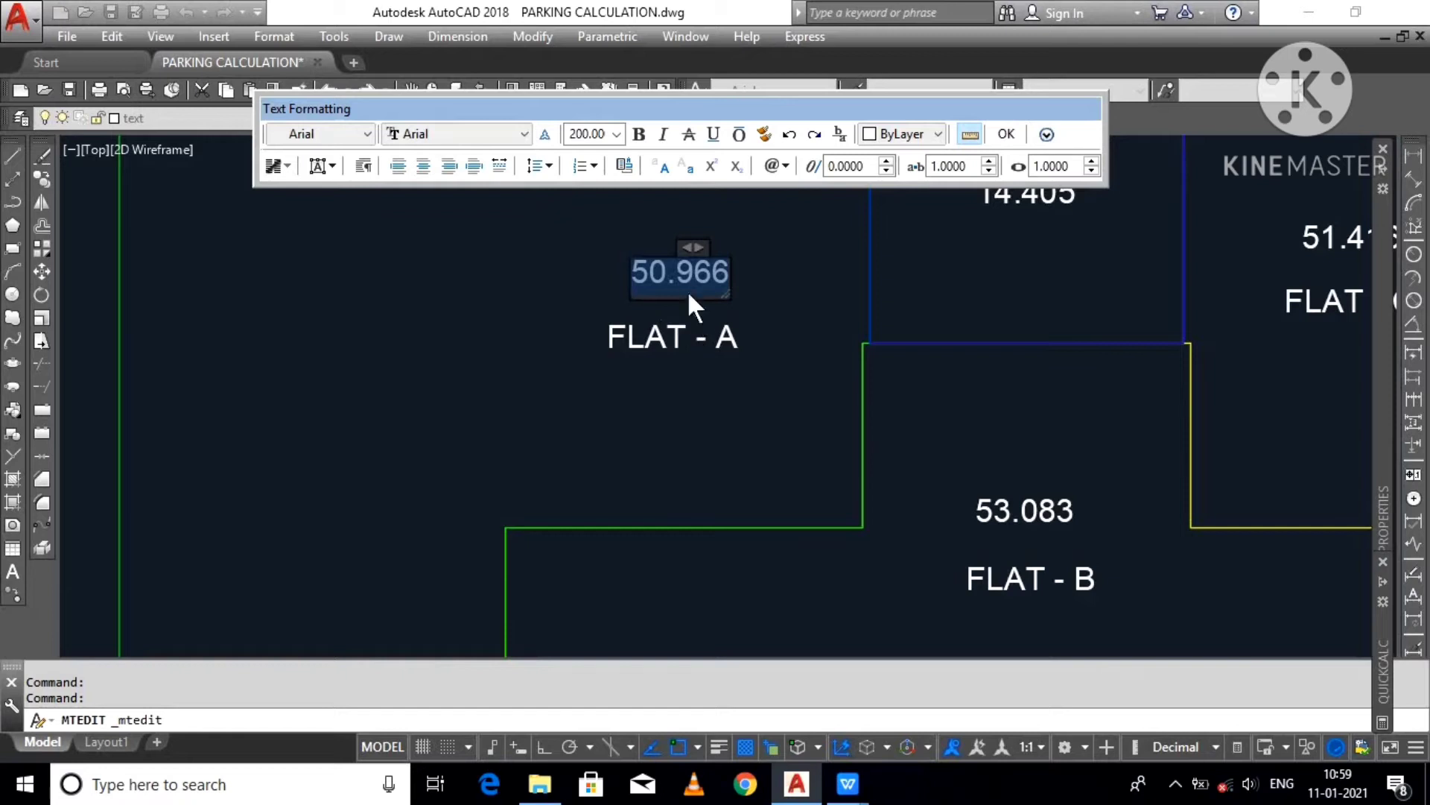
left_click(694, 306)
Step: Add the line "NET AREA OF FLAT - A =" below the total common area line in the calculation text
scroll(700, 357, "down", 8)
scroll(686, 447, "up", 4)
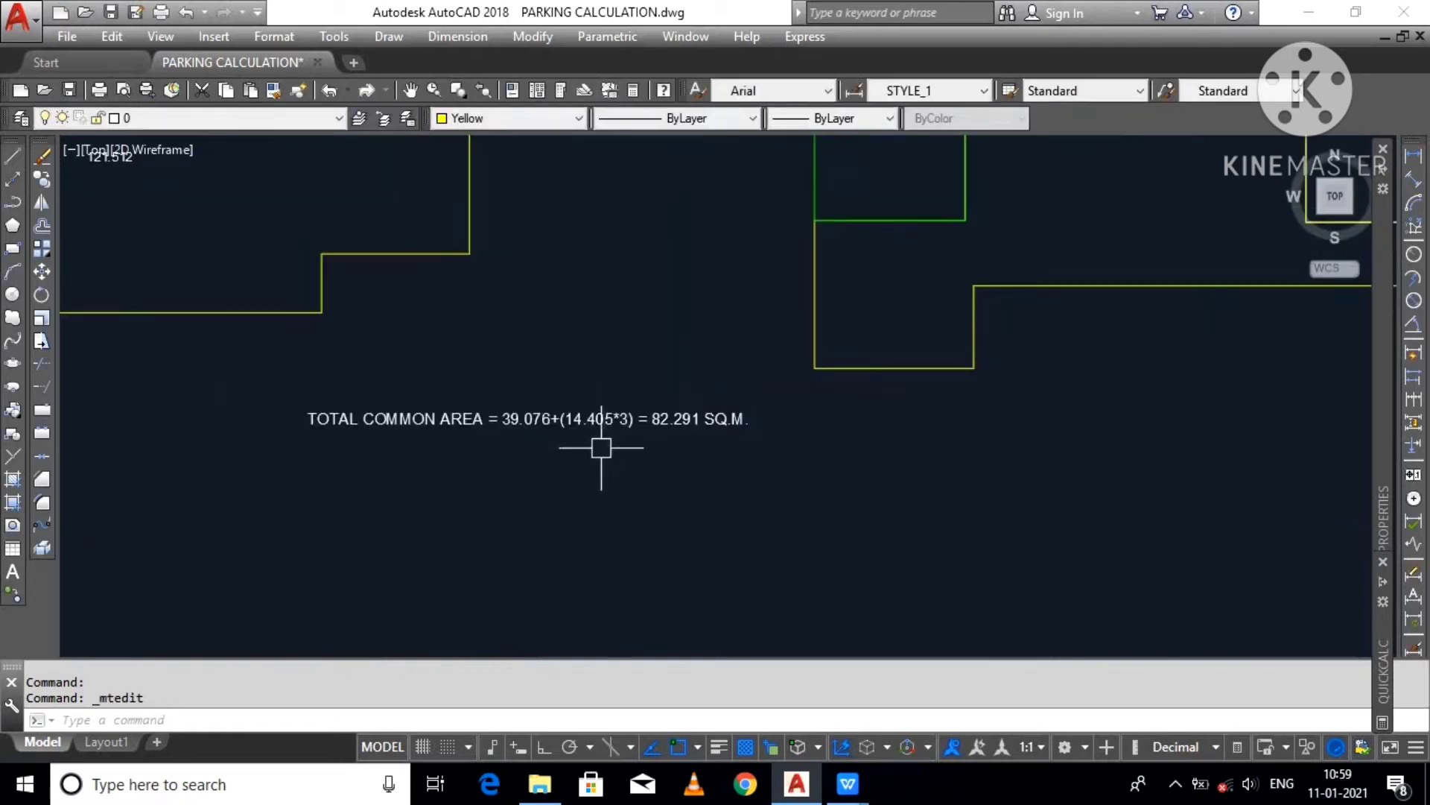
left_click(596, 419)
double_click(596, 420)
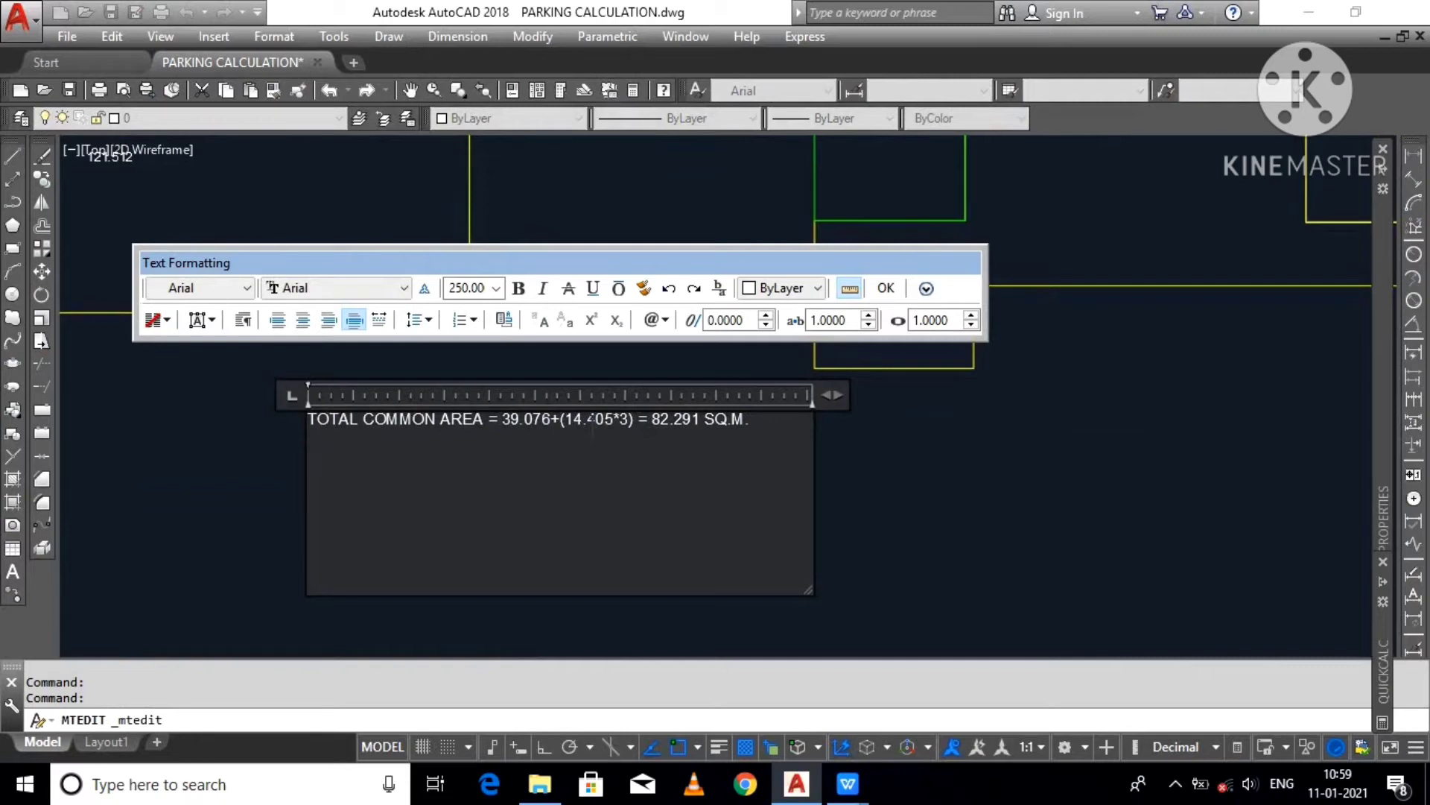
key("ctrl+End")
key("Return")
type("FL")
type("NET")
type(" AREA OF")
type(" FLA")
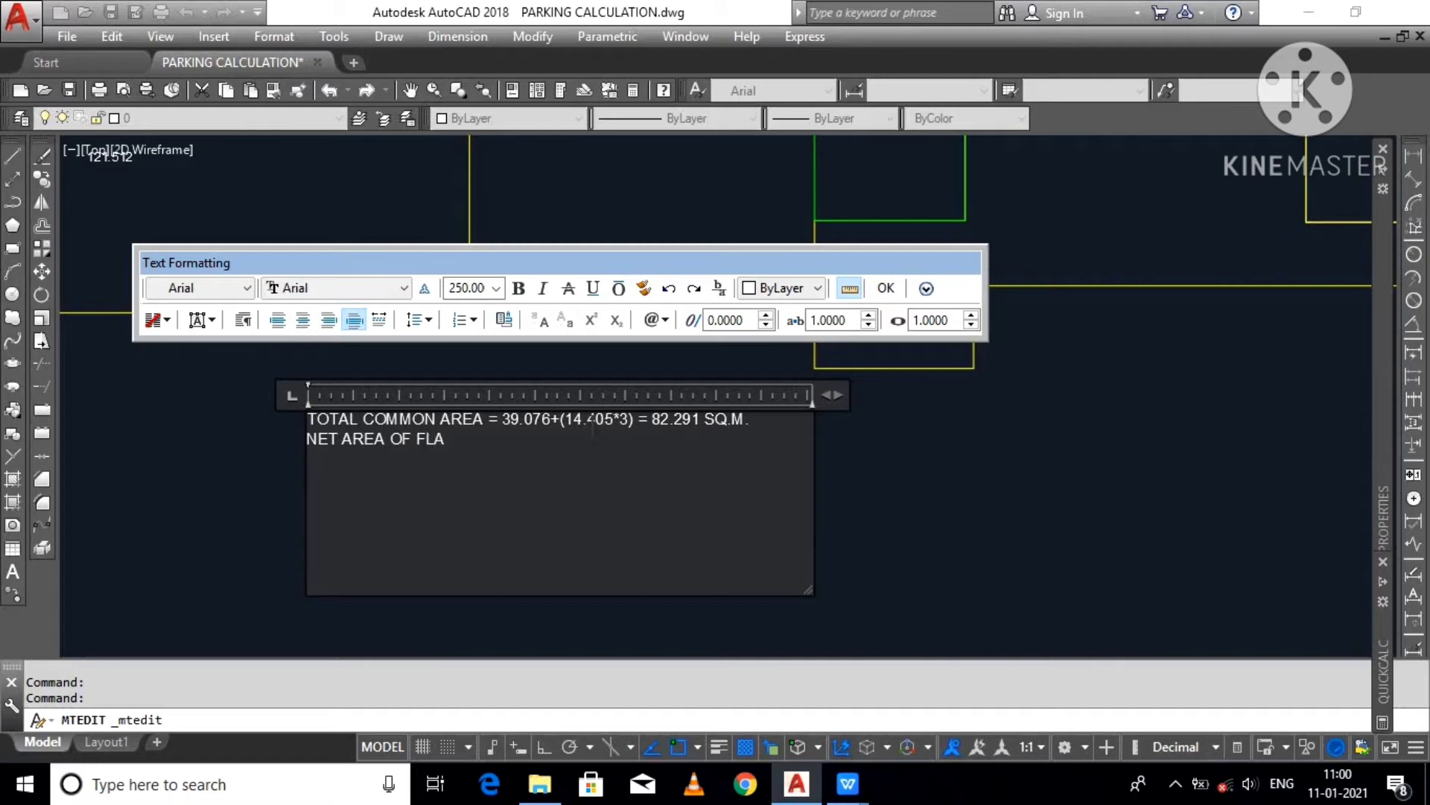
type("T -A-")
key("BackSpace")
type("=")
Step: Enclose the flat letter A in double quotation marks and complete its net area line with "50.966 SQ.M."
scroll(471, 440, "up", 2)
left_click(469, 438)
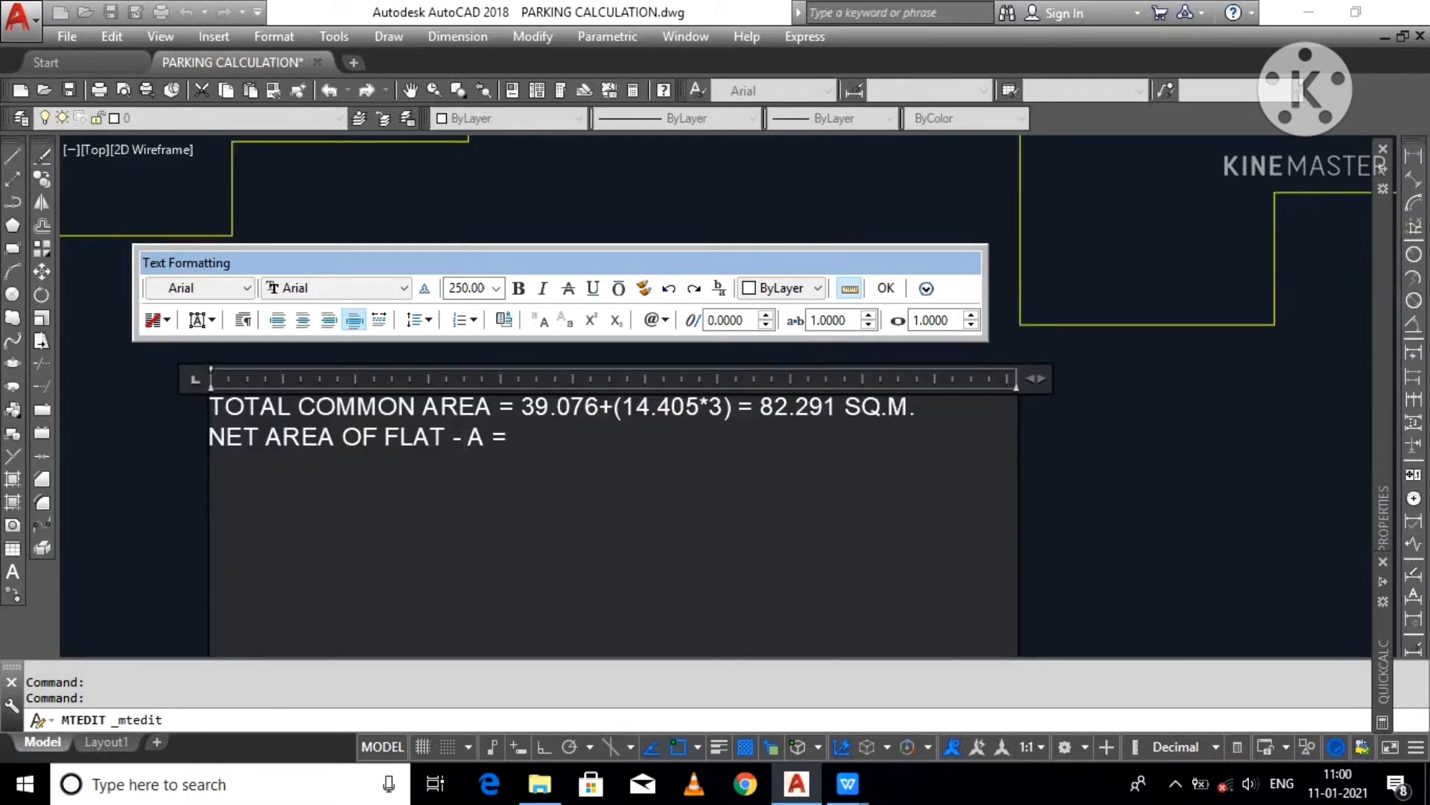
type("\"")
left_click(494, 440)
type("\" = 50.966")
key("Return")
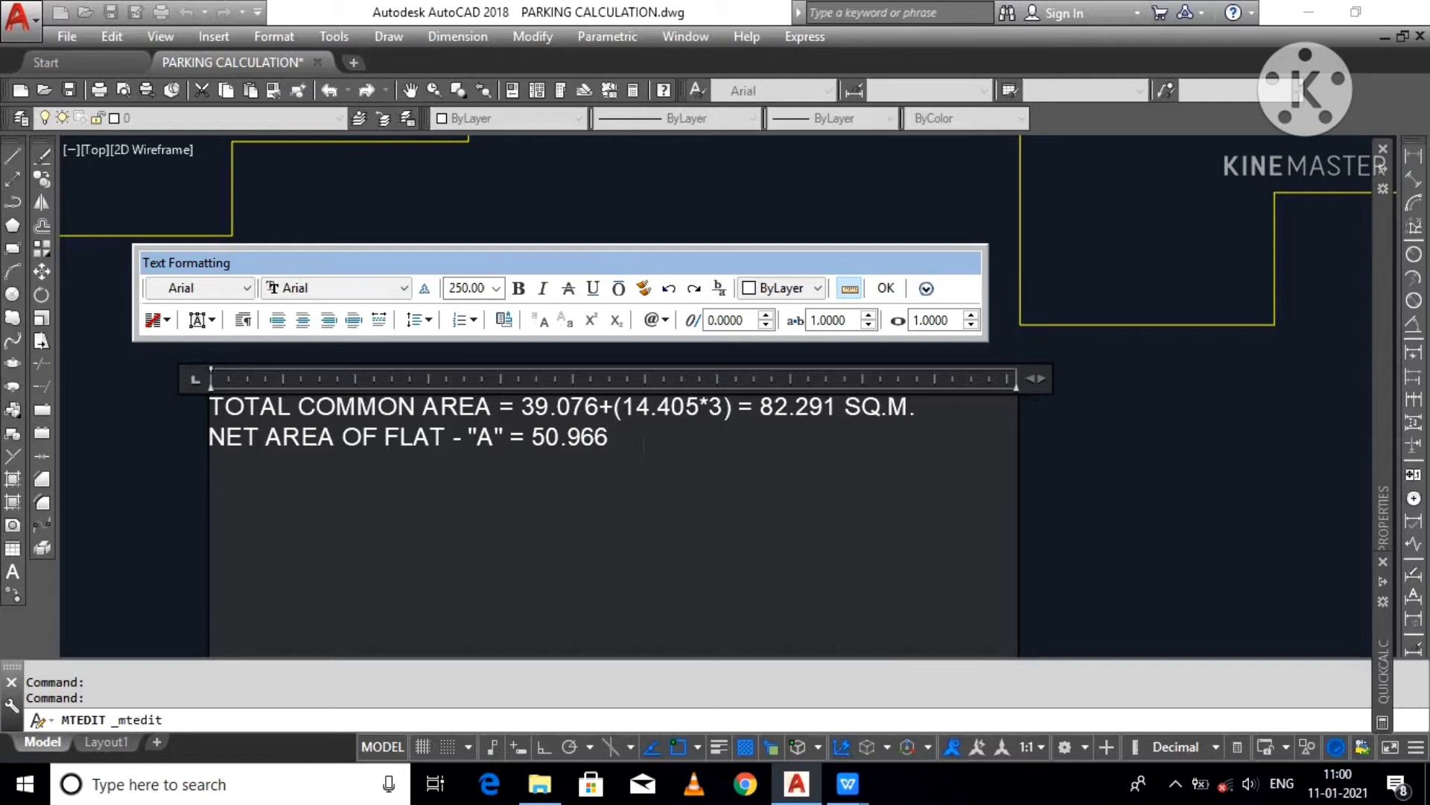
type("SQ.M.")
Step: Duplicate the Flat "A" net area line twice below itself in the calculation text
left_click_drag(689, 438, 188, 440)
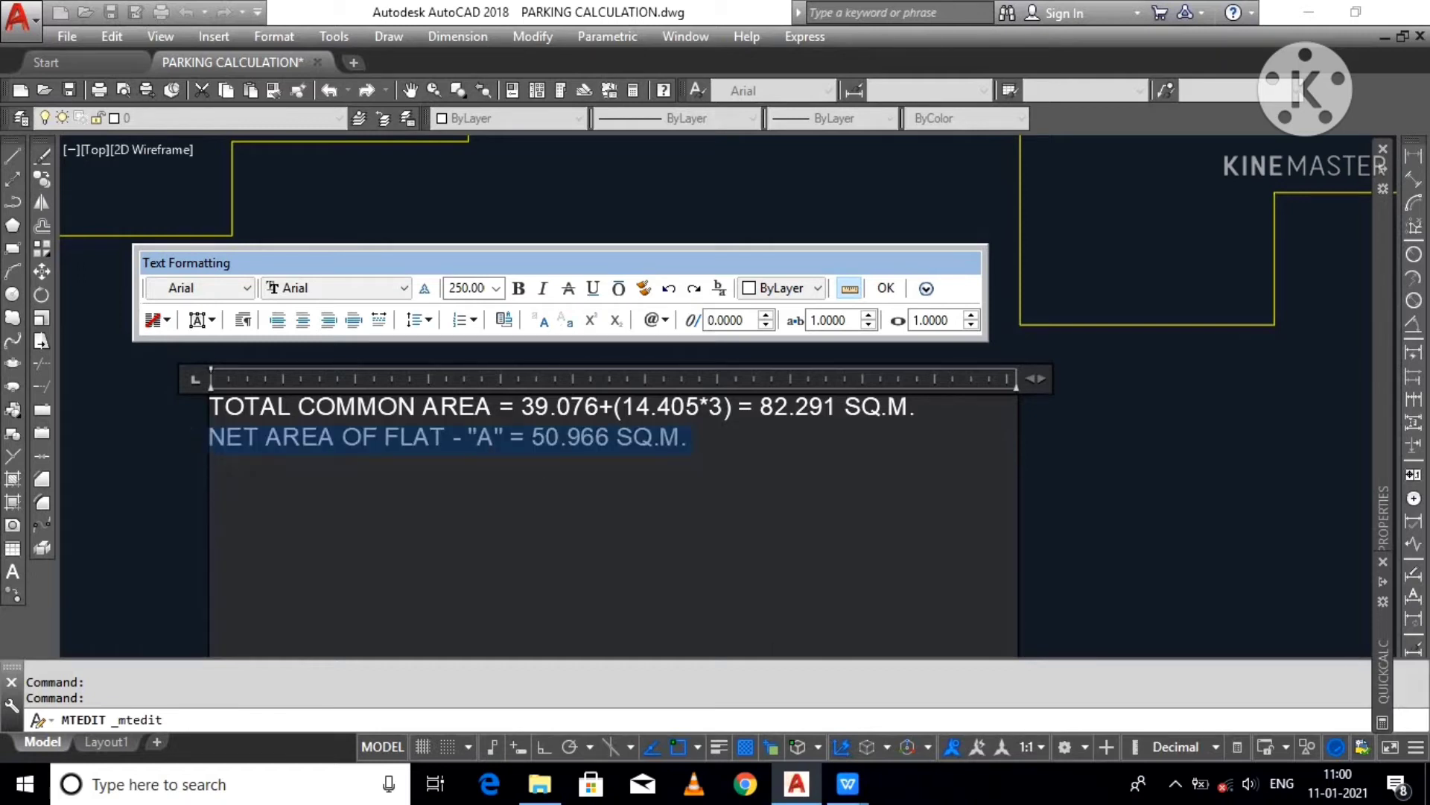
left_click(210, 469)
key("ctrl+v")
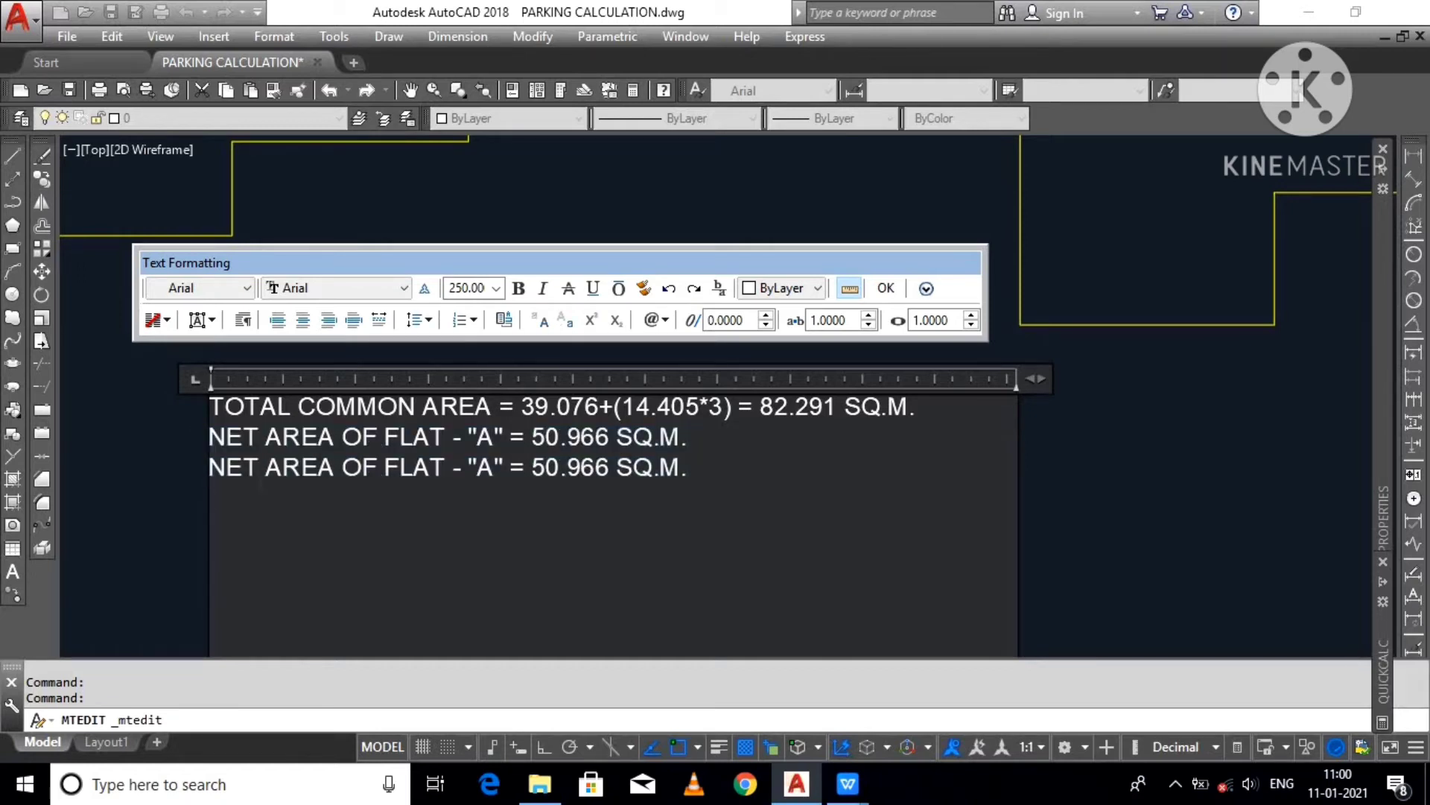
key("ctrl+v")
Step: Change the flat letters in the two duplicated lines to "B" and "C" and close the text
double_click(485, 467)
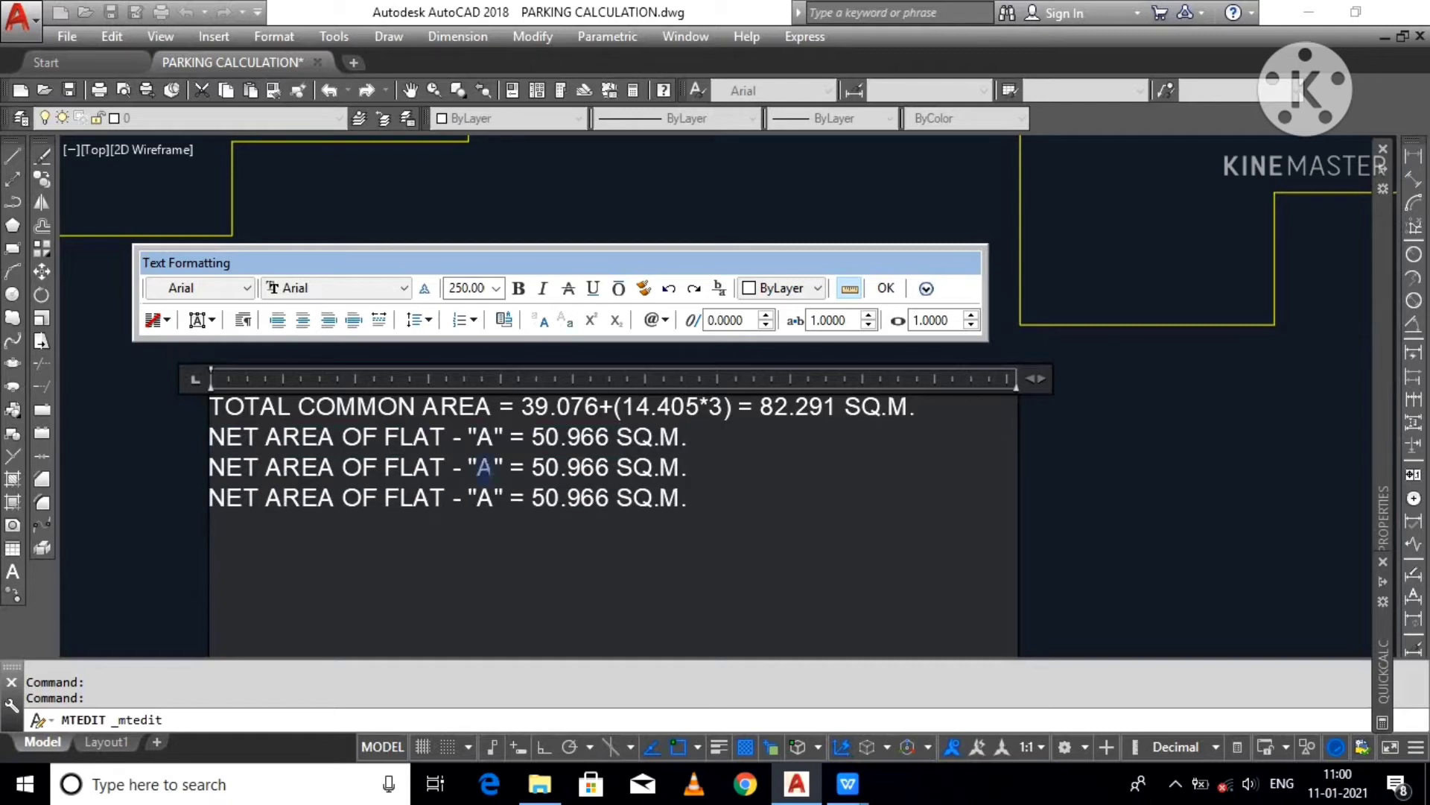
type("B")
double_click(486, 499)
type("C")
left_click(1031, 511)
Step: Copy the 53.083 area value from the label above FLAT - B
scroll(971, 438, "up", 3)
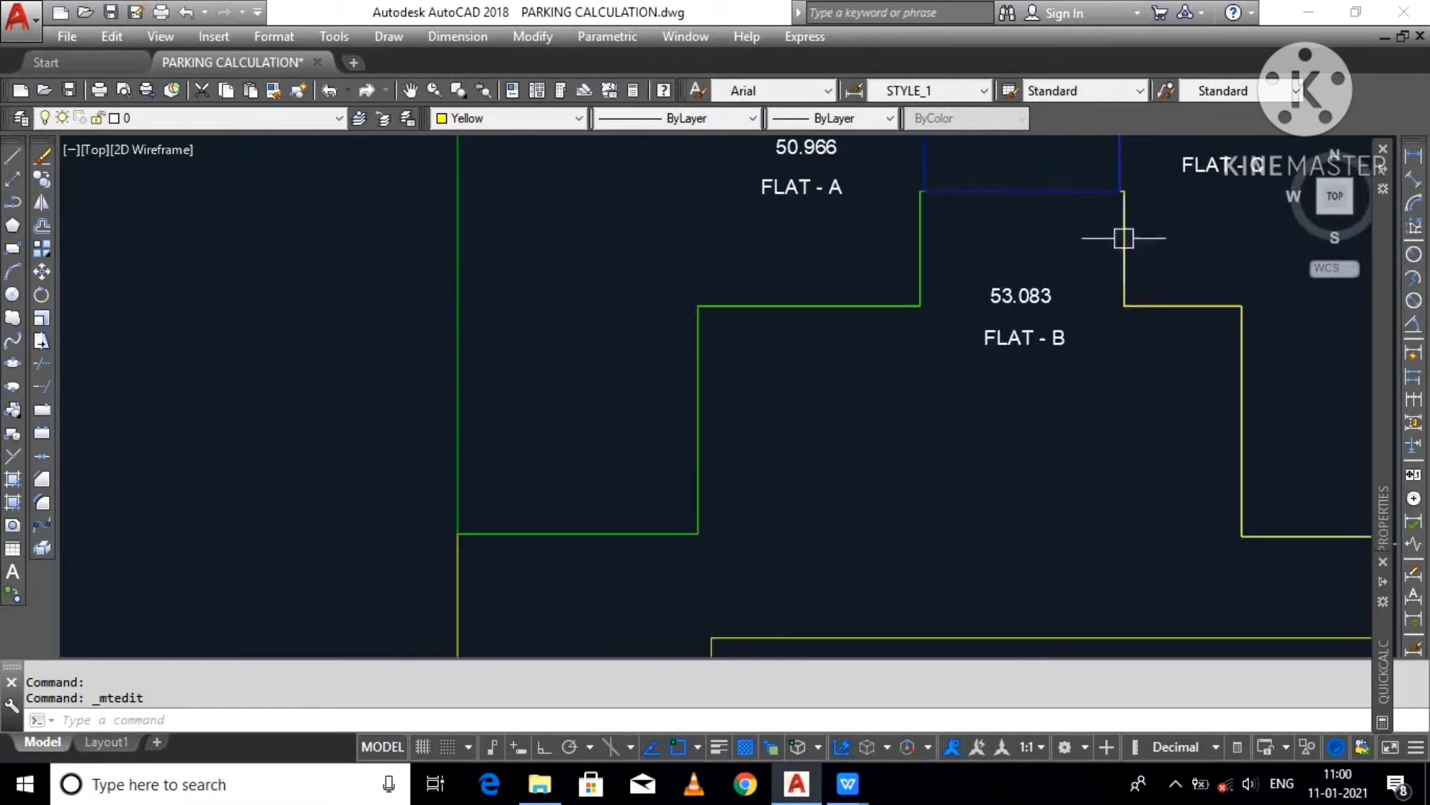
left_click(1020, 294)
double_click(1019, 295)
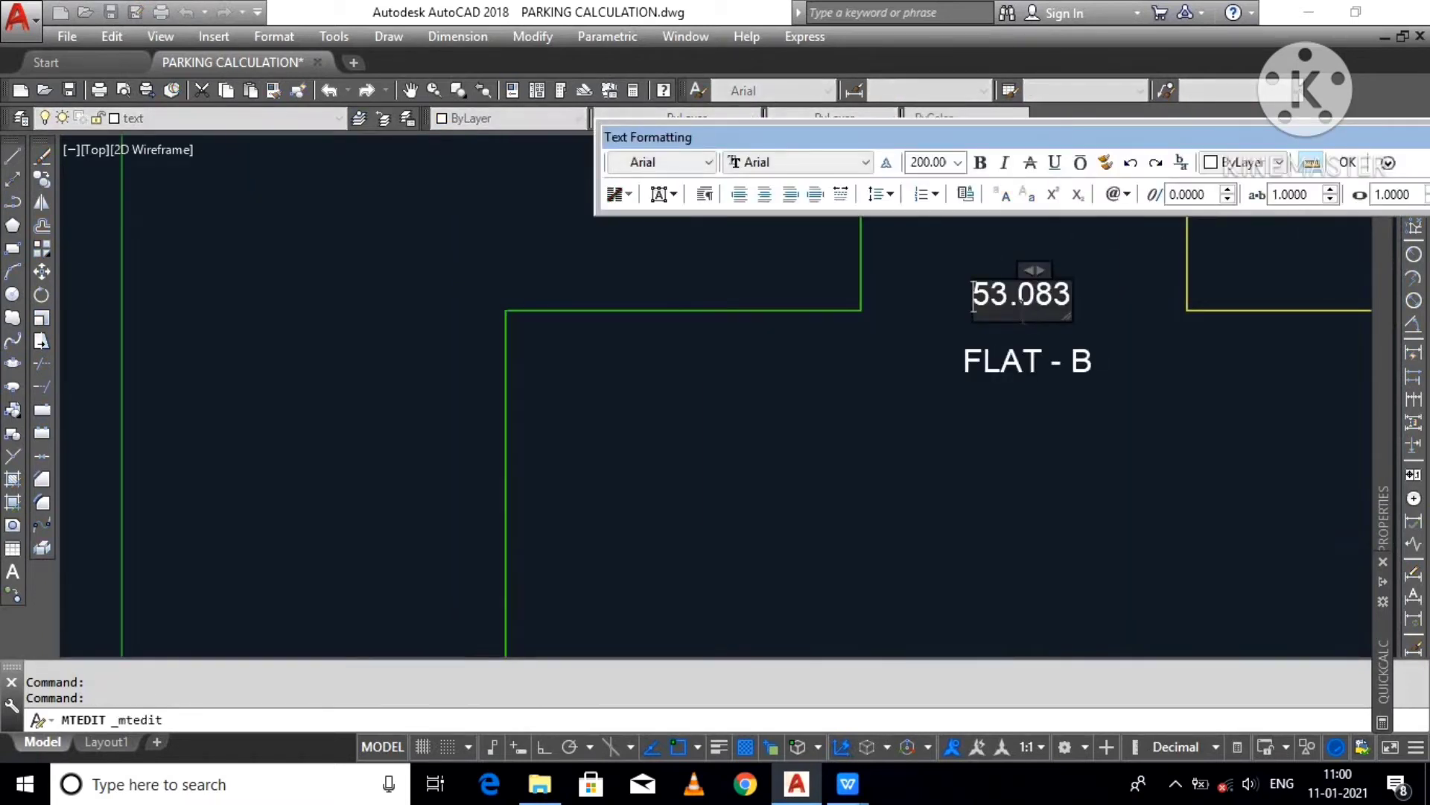
left_click(1003, 268)
Step: Set the net area of Flat "B" to 53.083 SQ.M. in the calculation text and close it
scroll(1003, 270, "down", 2)
key("space")
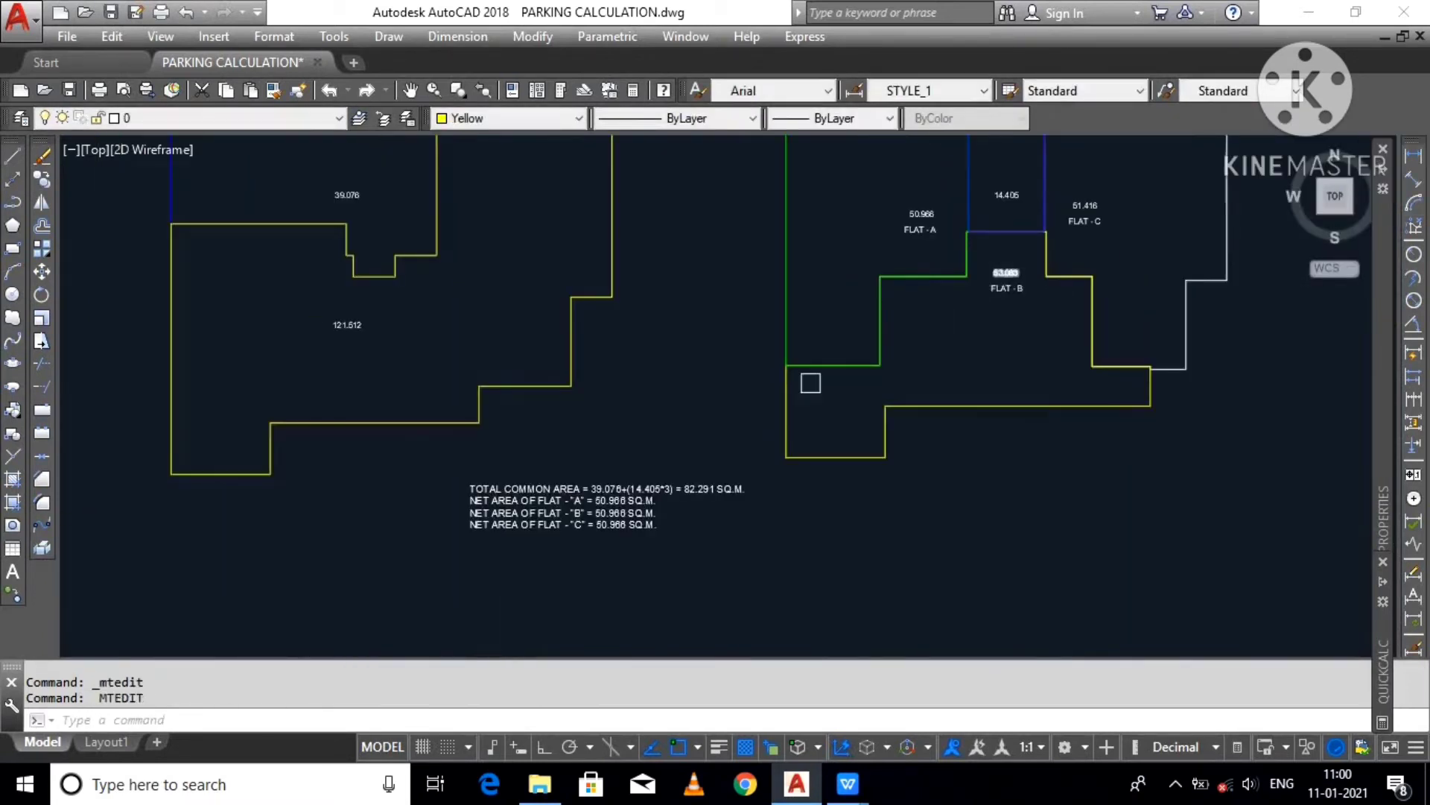
scroll(624, 508, "up", 6)
left_click(535, 537)
left_click_drag(521, 526, 645, 543)
type("53.083")
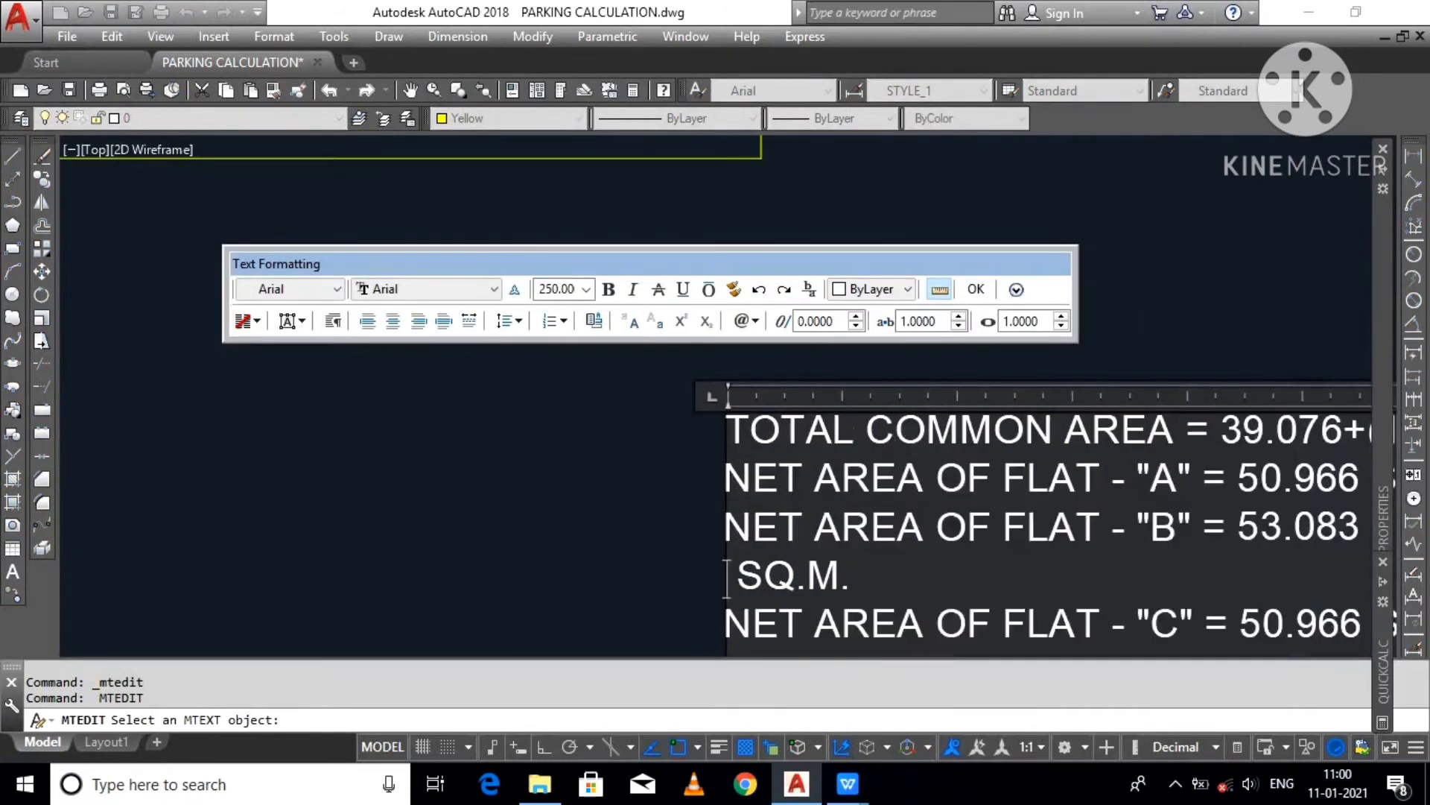
scroll(537, 494, "down", 2)
left_click(537, 495)
Step: Copy the 51.416 area value from the label above FLAT - C
scroll(532, 517, "down", 3)
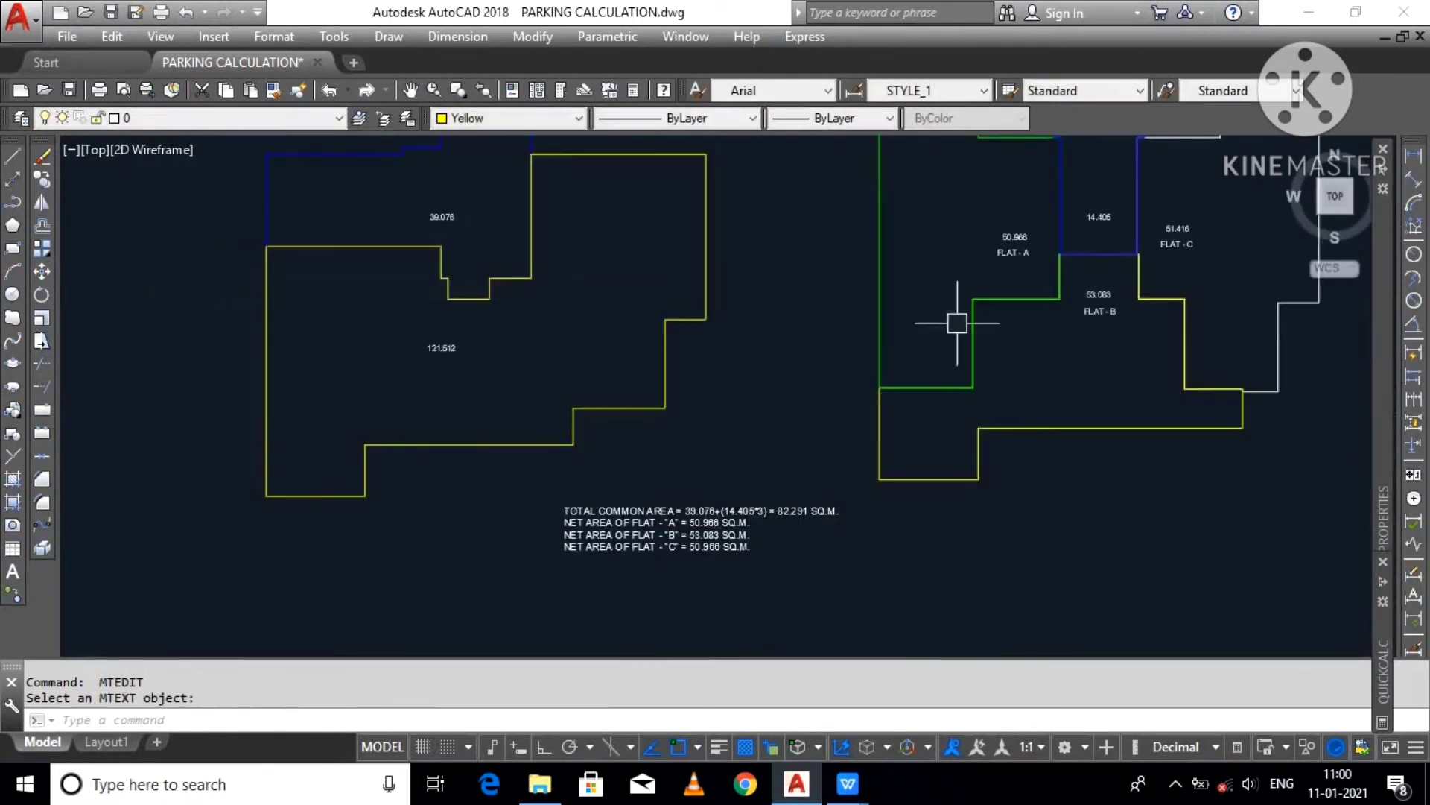
scroll(1211, 231, "up", 5)
left_click(1108, 219)
double_click(1106, 230)
key("ctrl+c")
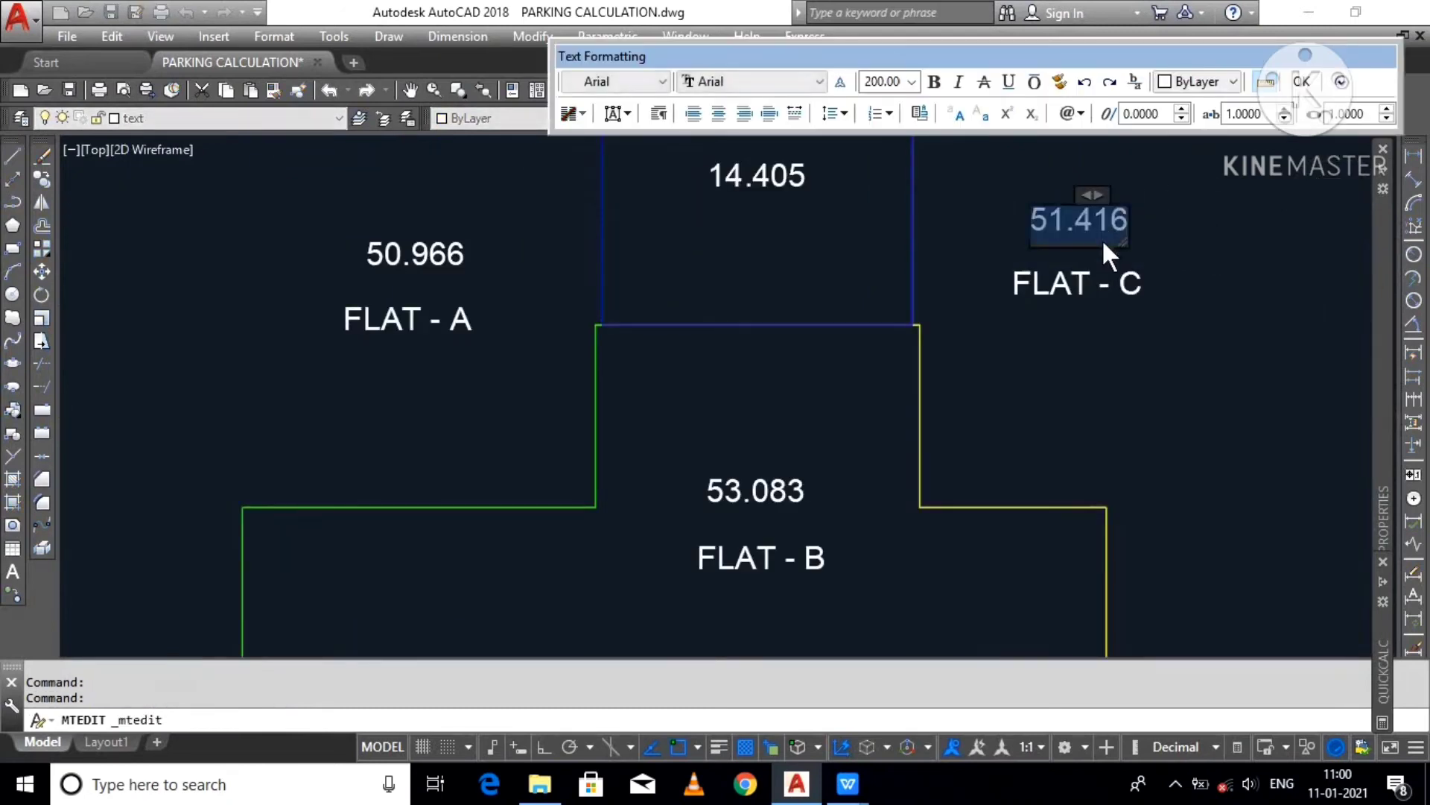
left_click(780, 333)
Step: Open the calculation text for editing and select the net area value of Flat "C"
scroll(775, 327, "down", 3)
scroll(632, 426, "up", 5)
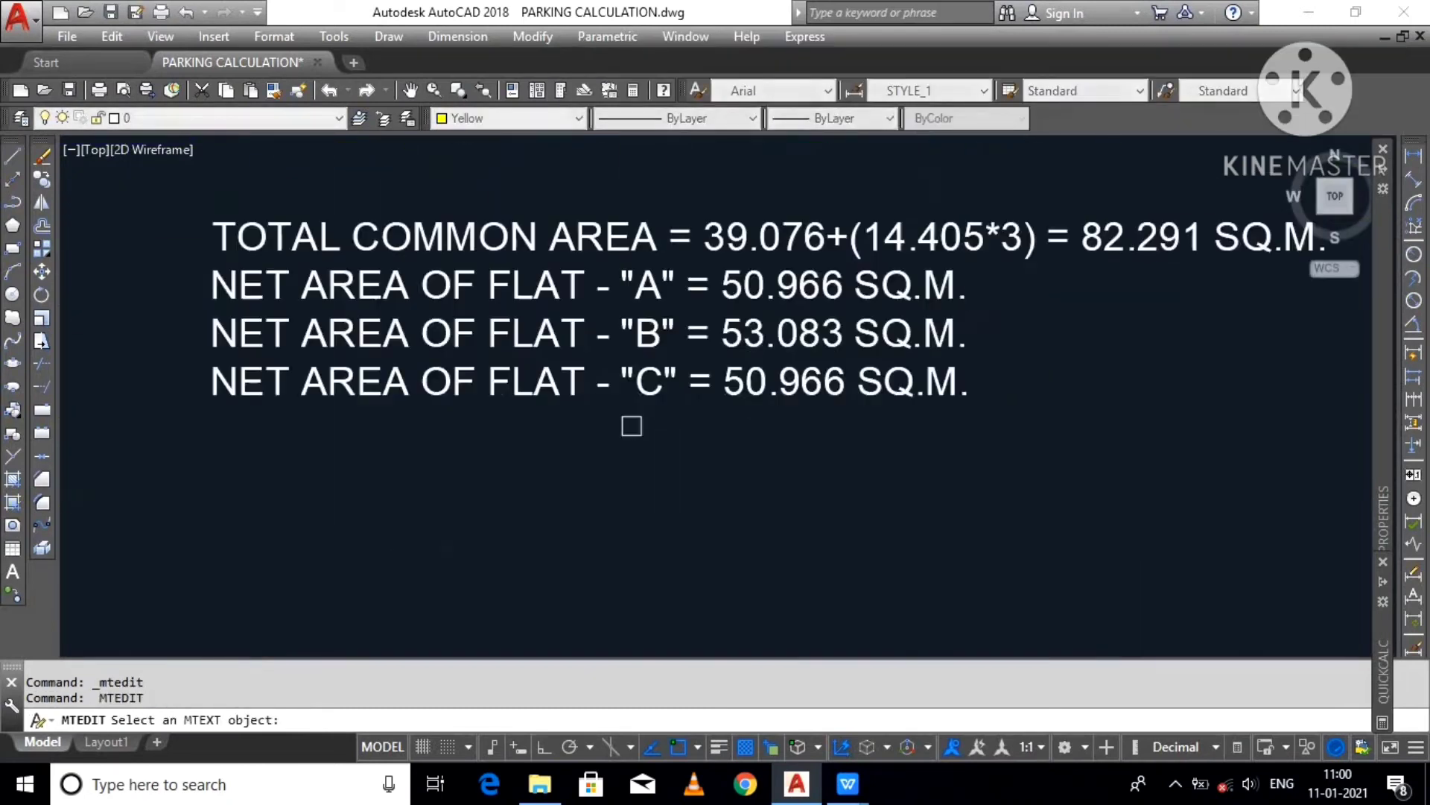
left_click(765, 387)
left_click_drag(725, 381, 845, 382)
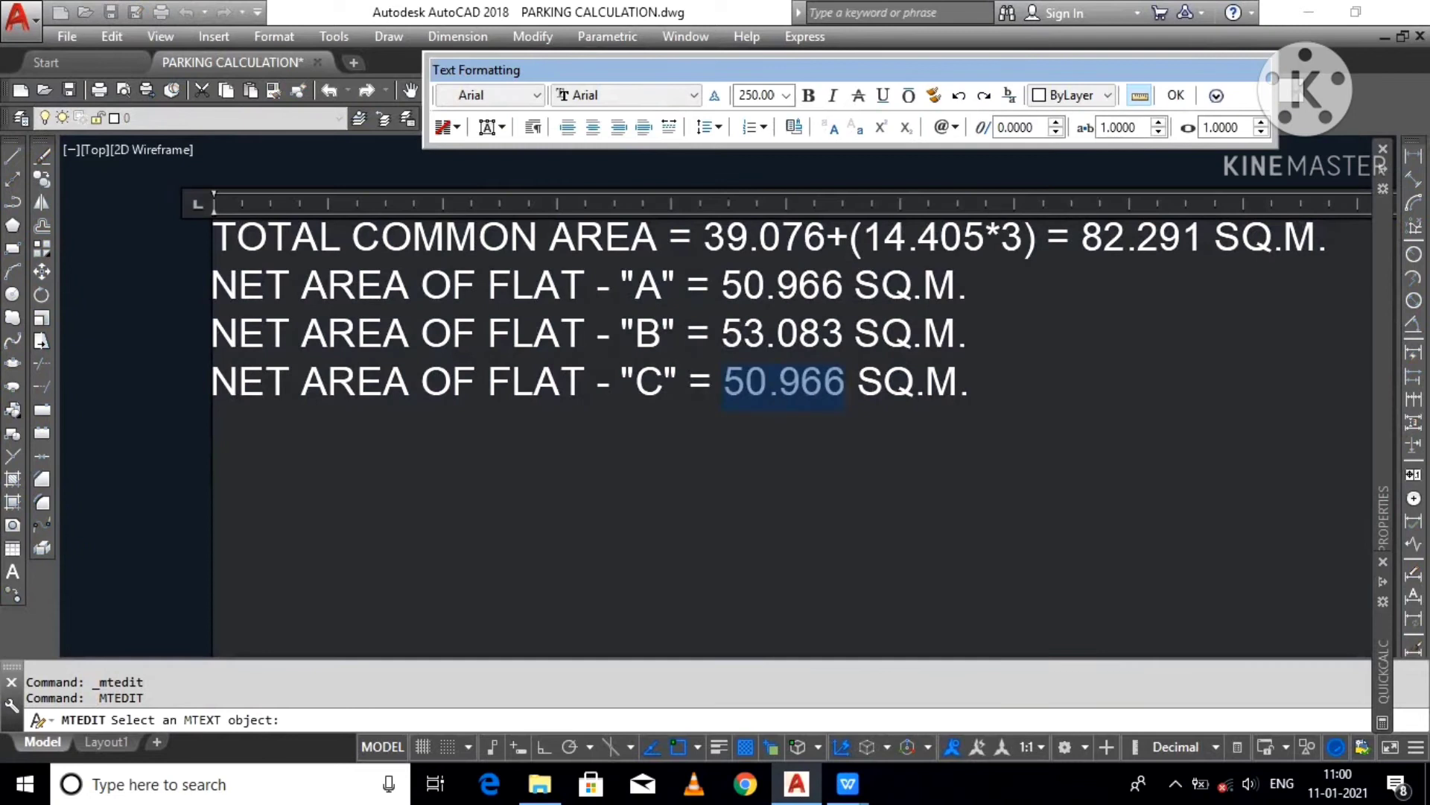
Step: Replace the net area value of Flat "C" with 51.416 in the area text
key("ctrl+v")
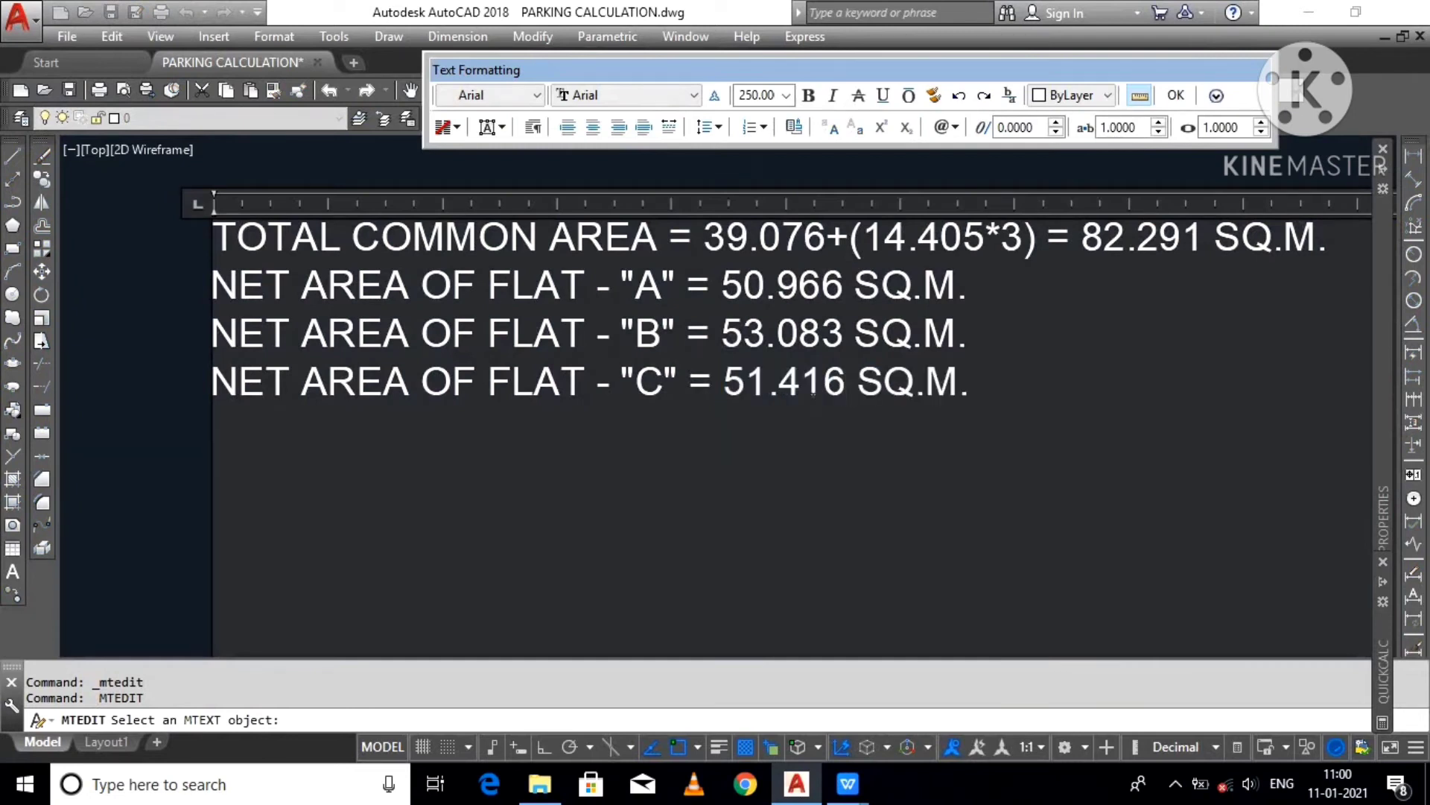
scroll(813, 393, "down", 2)
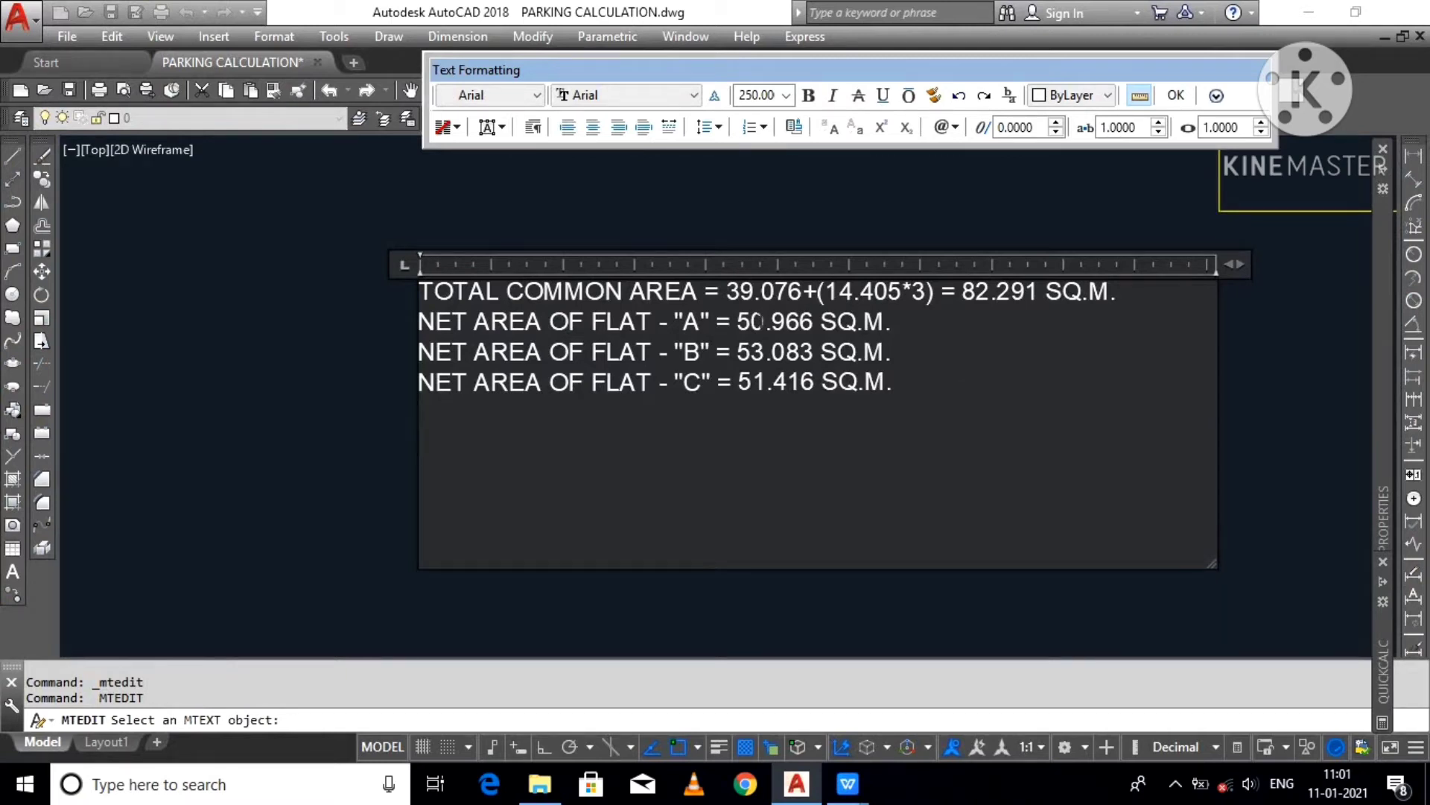
left_click_drag(675, 321, 890, 321)
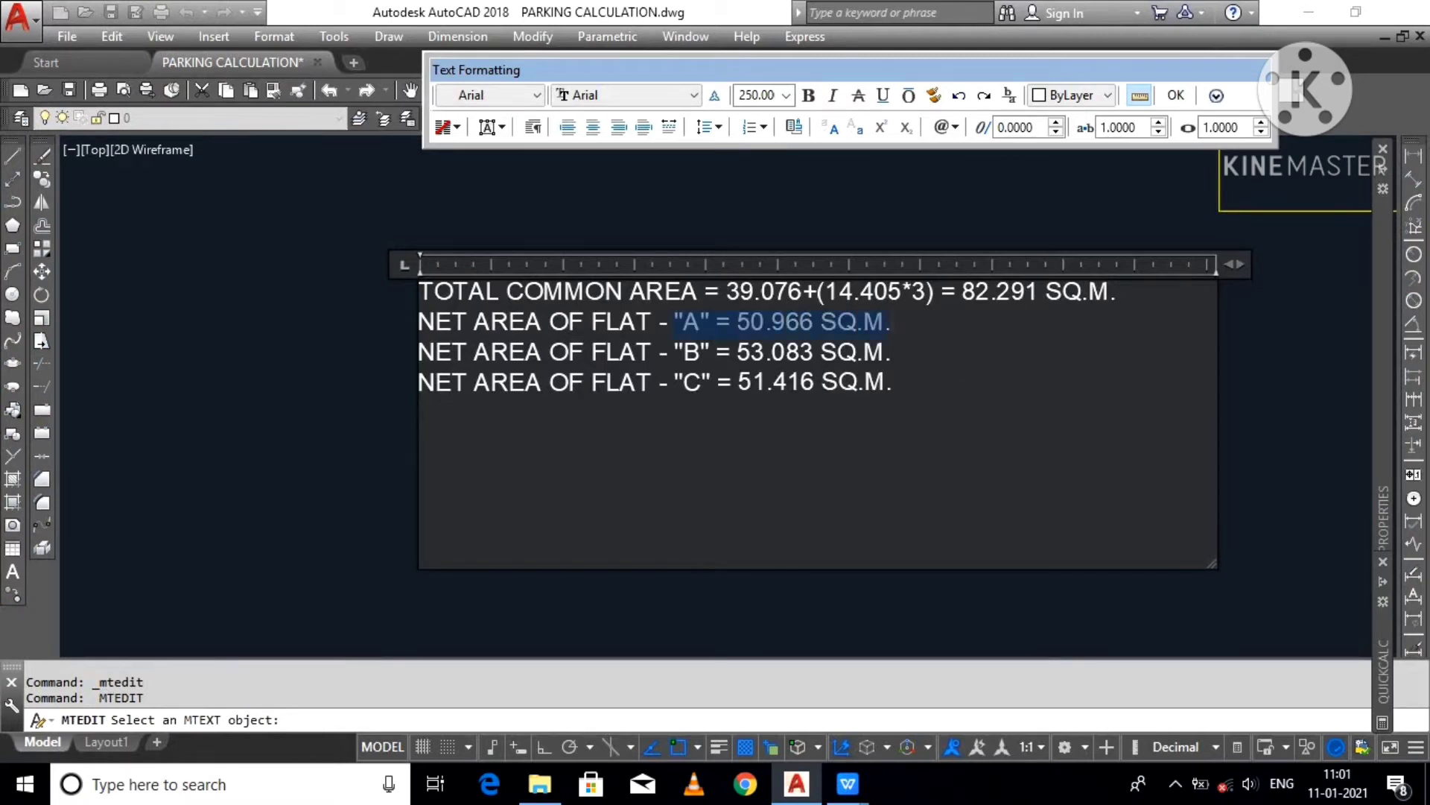
left_click(683, 324)
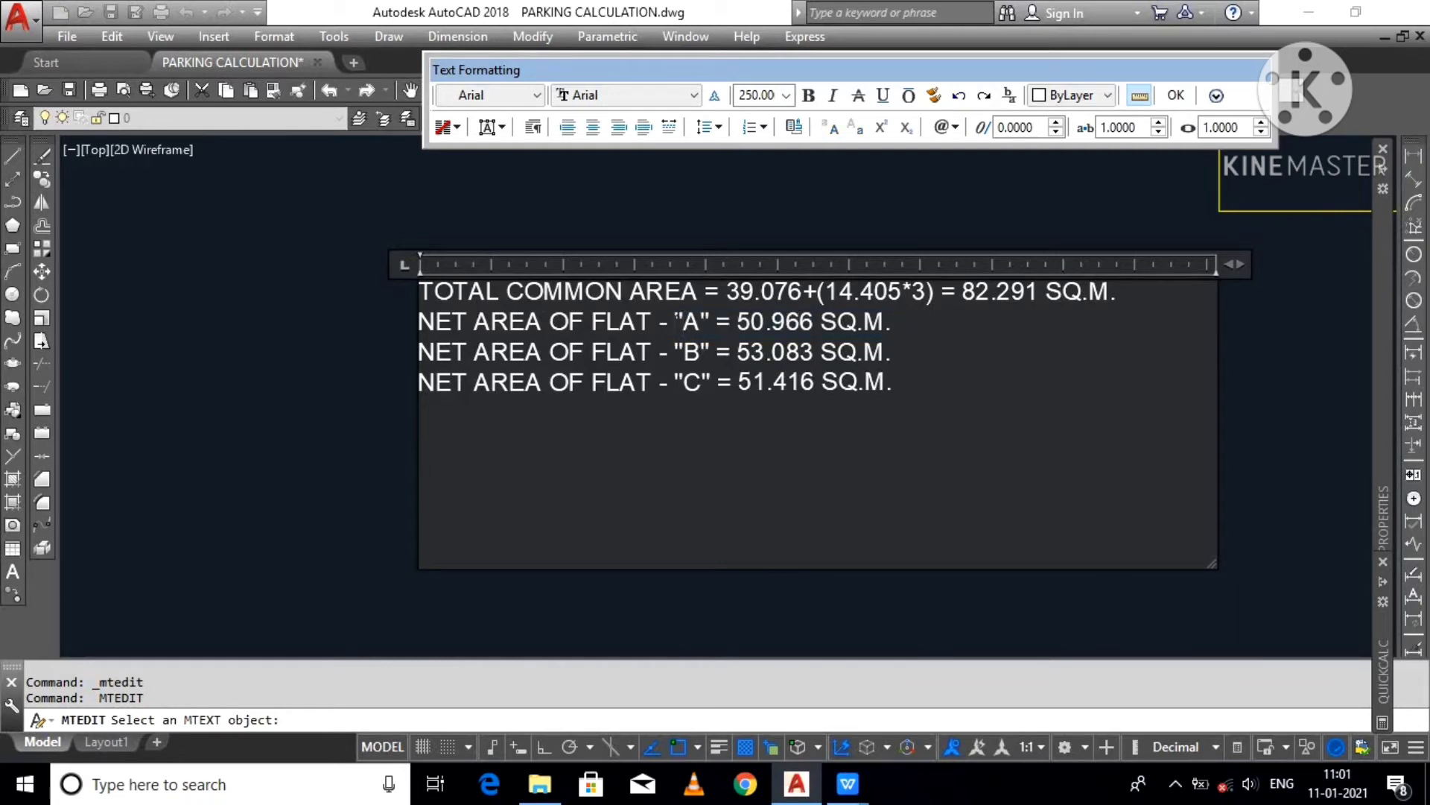
left_click_drag(674, 321, 885, 322)
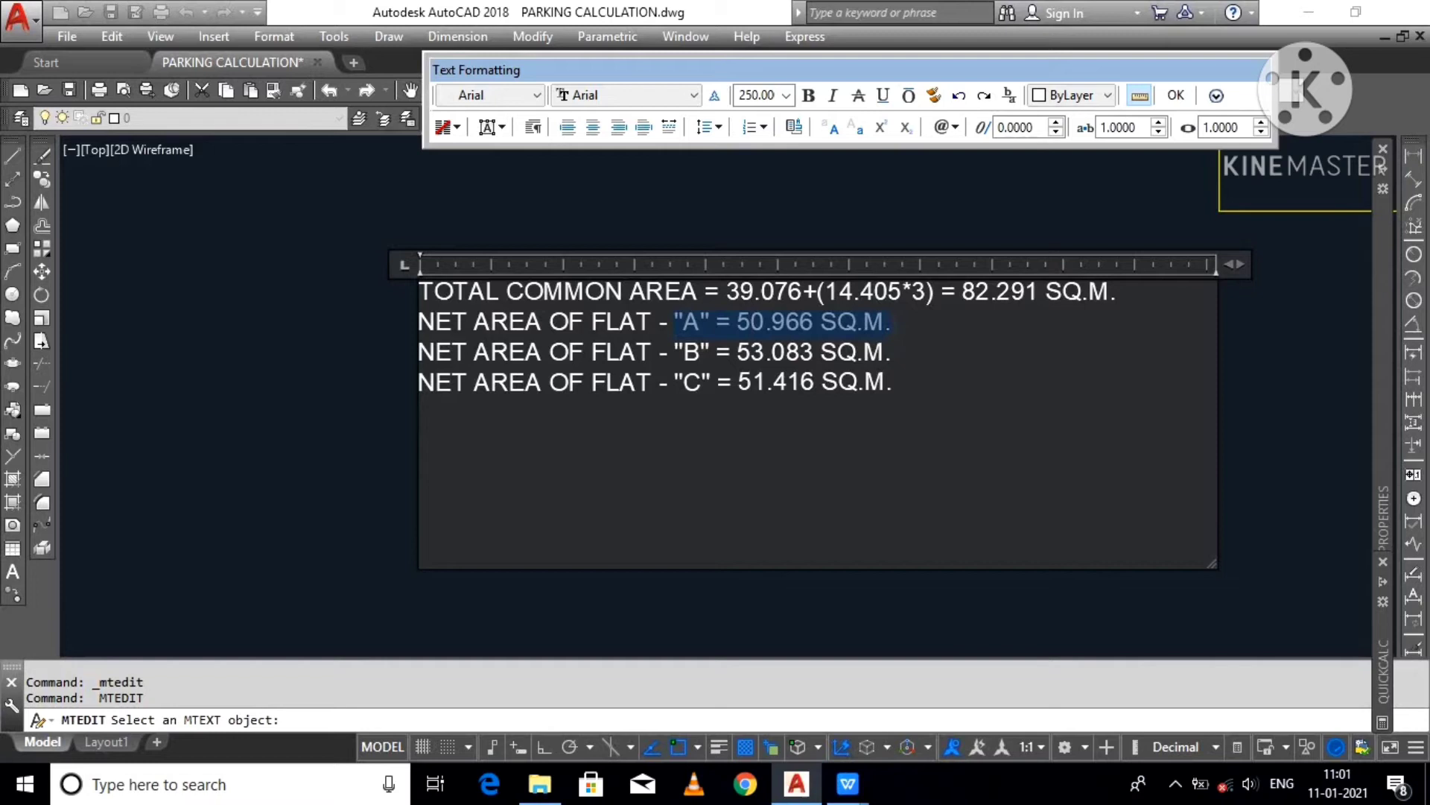
left_click(838, 321)
double_click(674, 325)
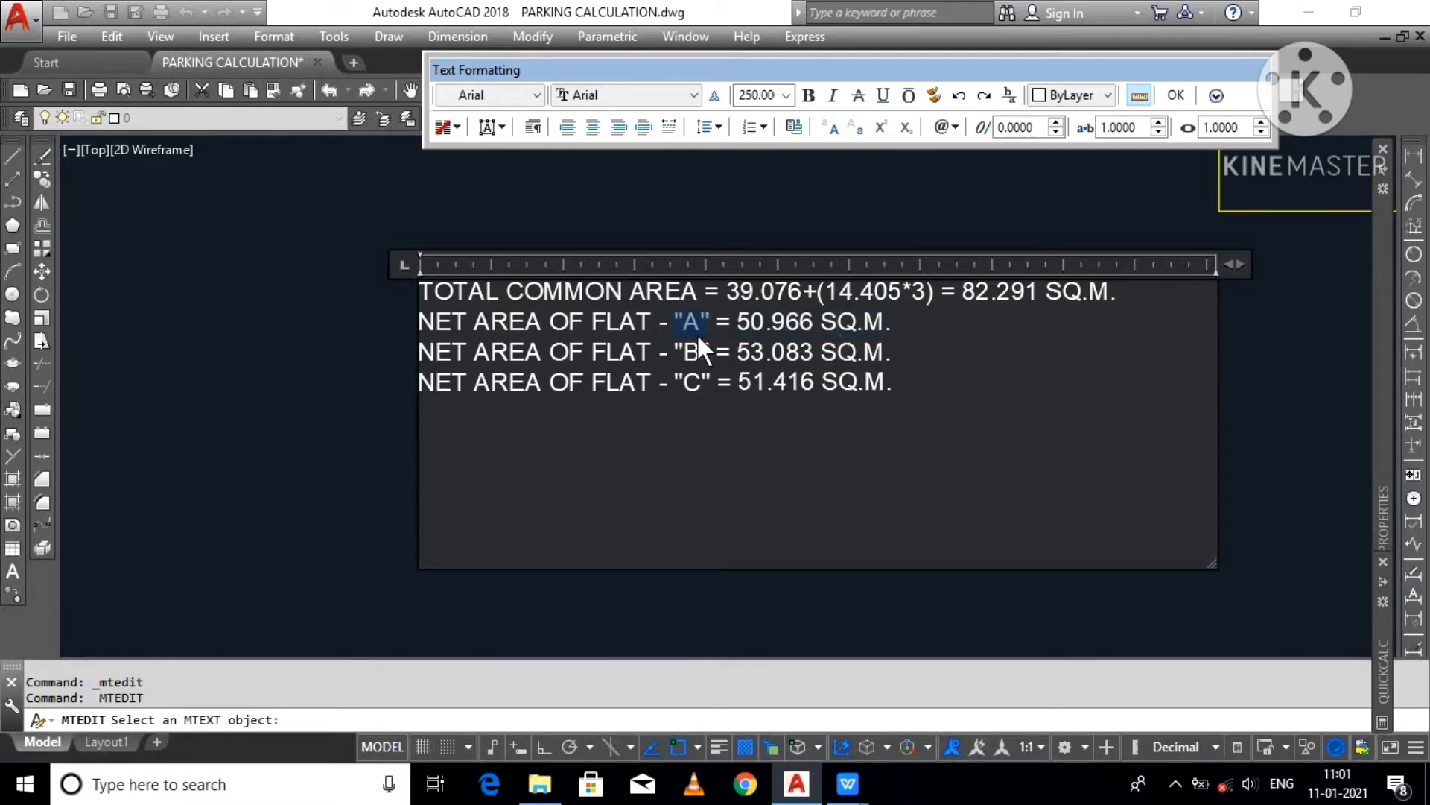
double_click(680, 332)
key("Right")
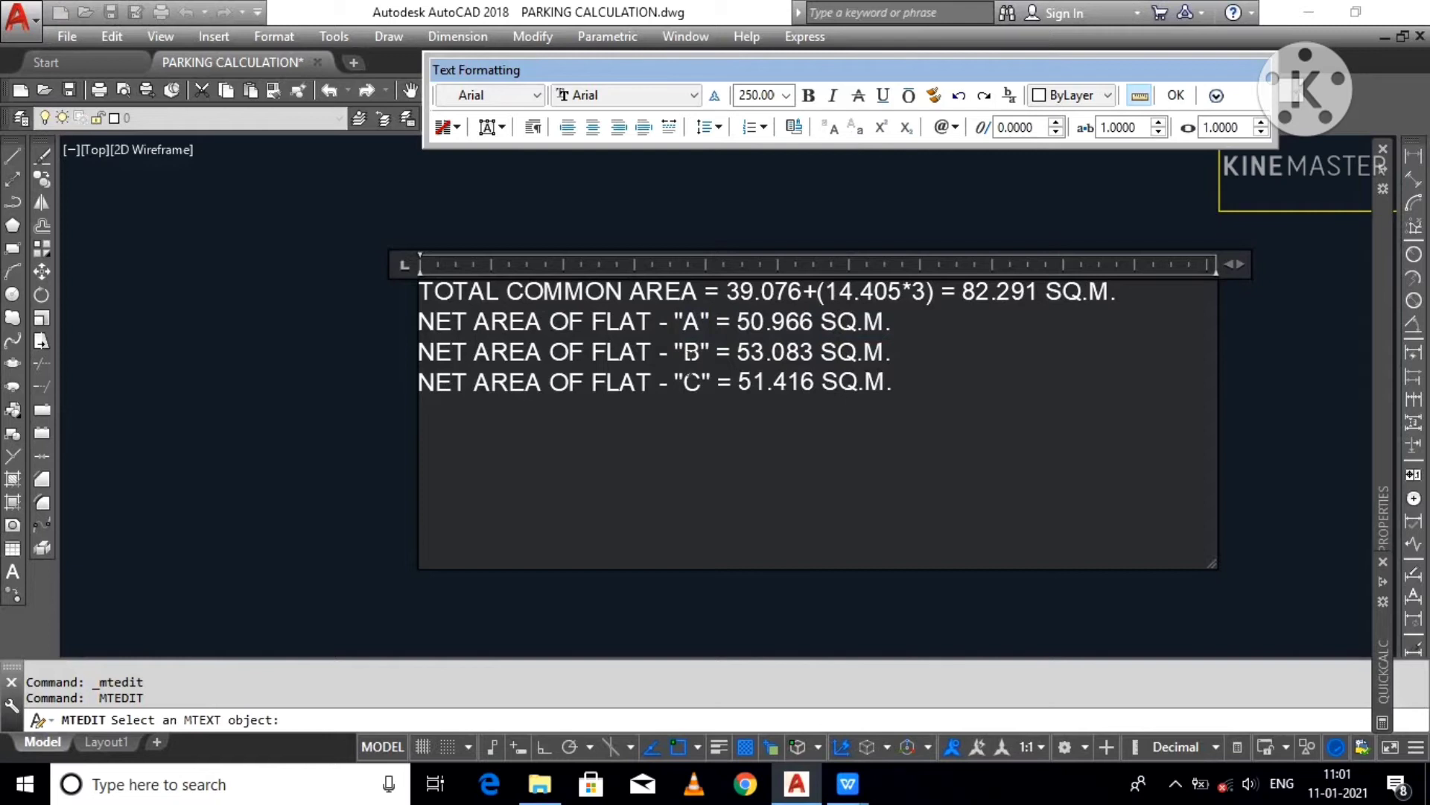
Step: Add a new line reading "TOTAL AREA" below the Flat "C" line of the area text
left_click(943, 387)
type("TOTAL")
key("BackSpace")
key("BackSpace")
key("BackSpace")
key("BackSpace")
key("BackSpace")
key("BackSpace")
key("BackSpace")
type("TOTAL AREA")
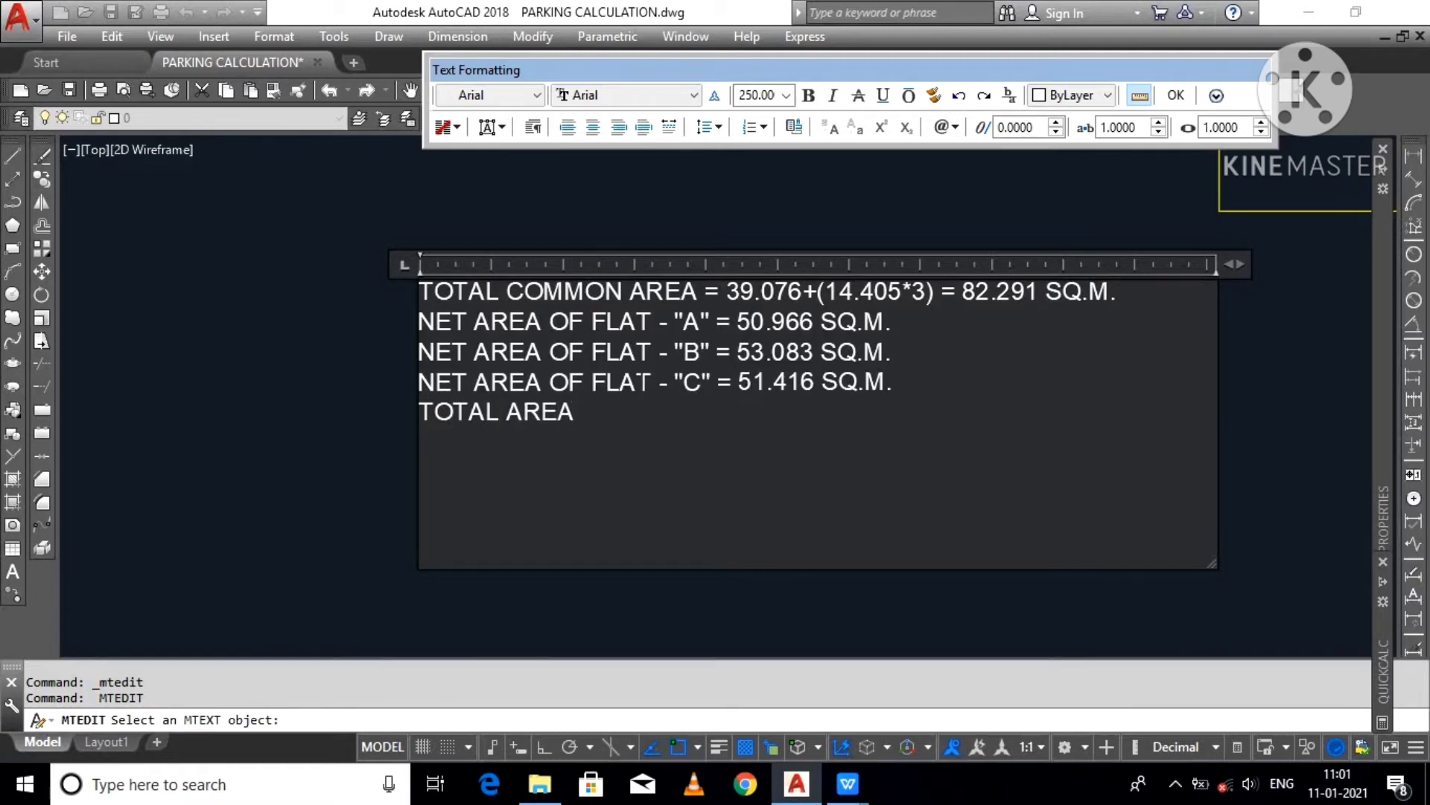
Step: Underline the Flat "C" line, add a spaced "=" after "TOTAL AREA", and finish editing the text
left_click_drag(894, 383, 421, 383)
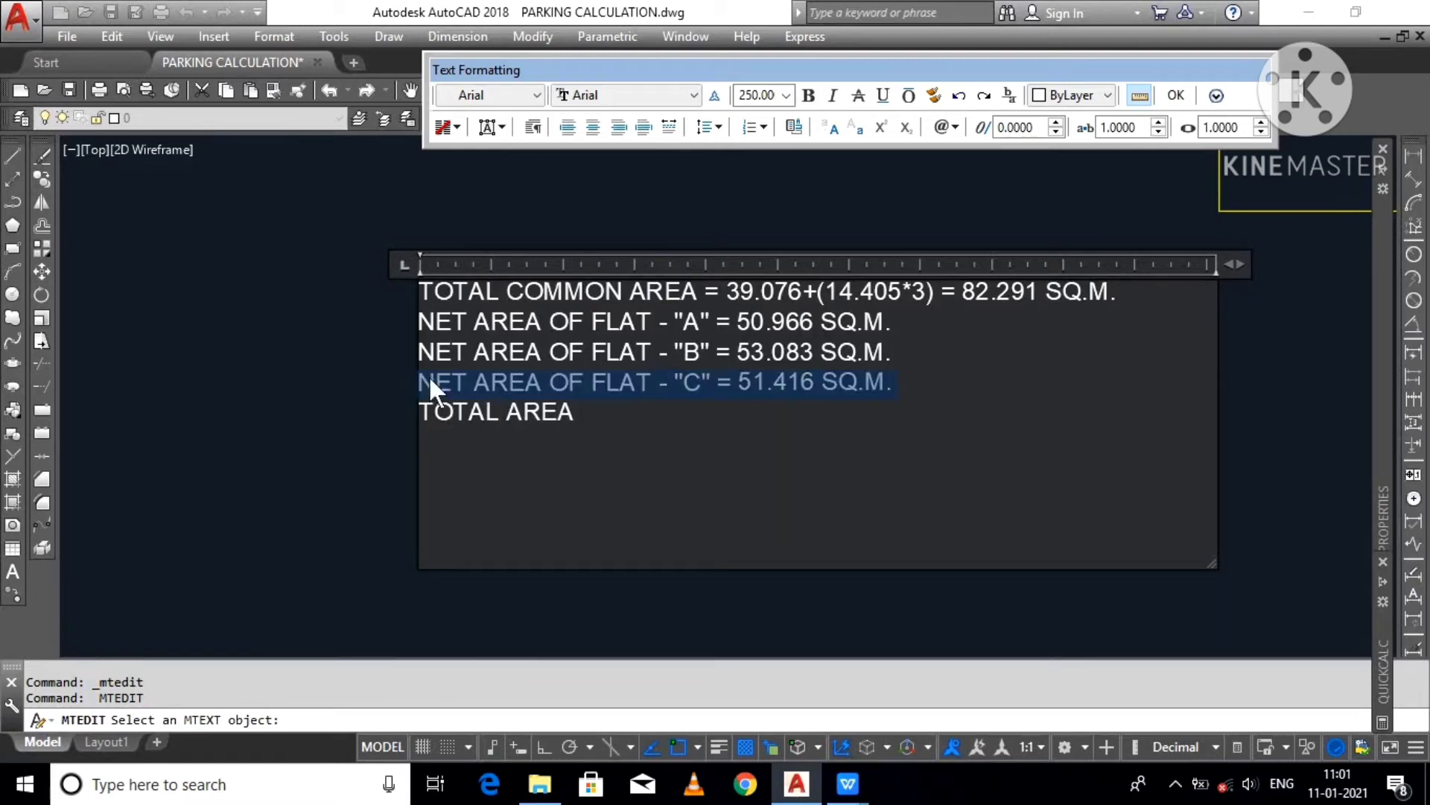
left_click(883, 94)
left_click(420, 445)
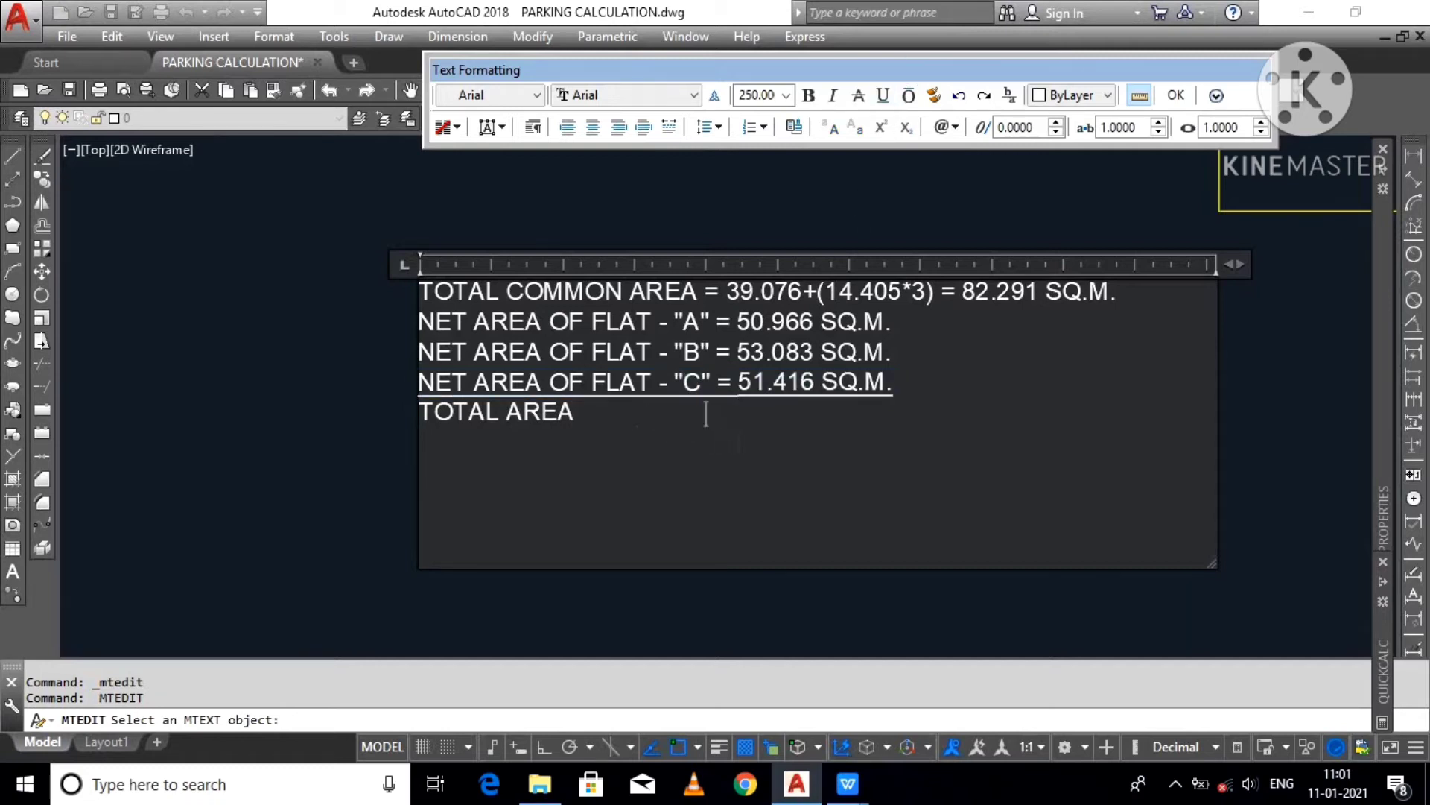
type("=")
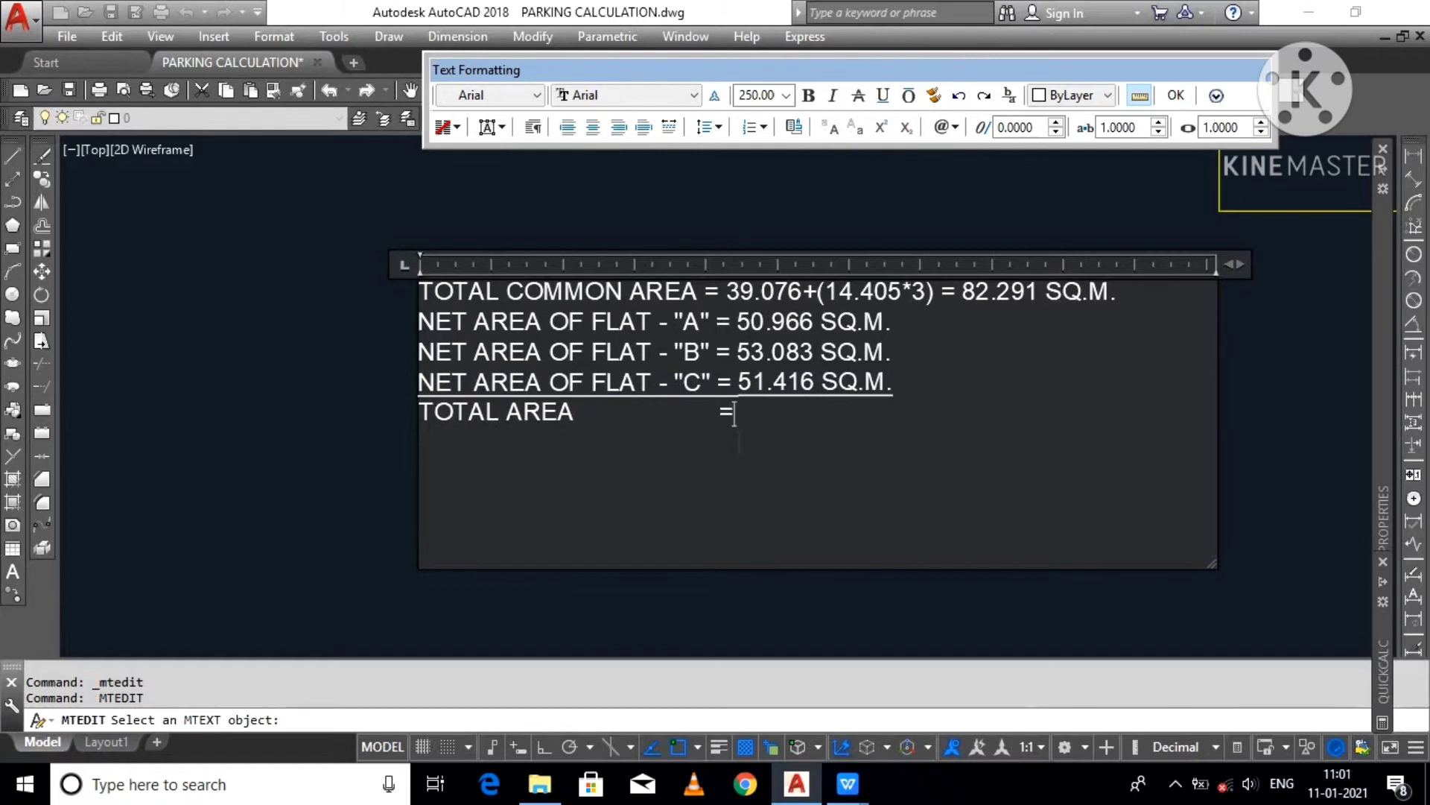
left_click(1266, 611)
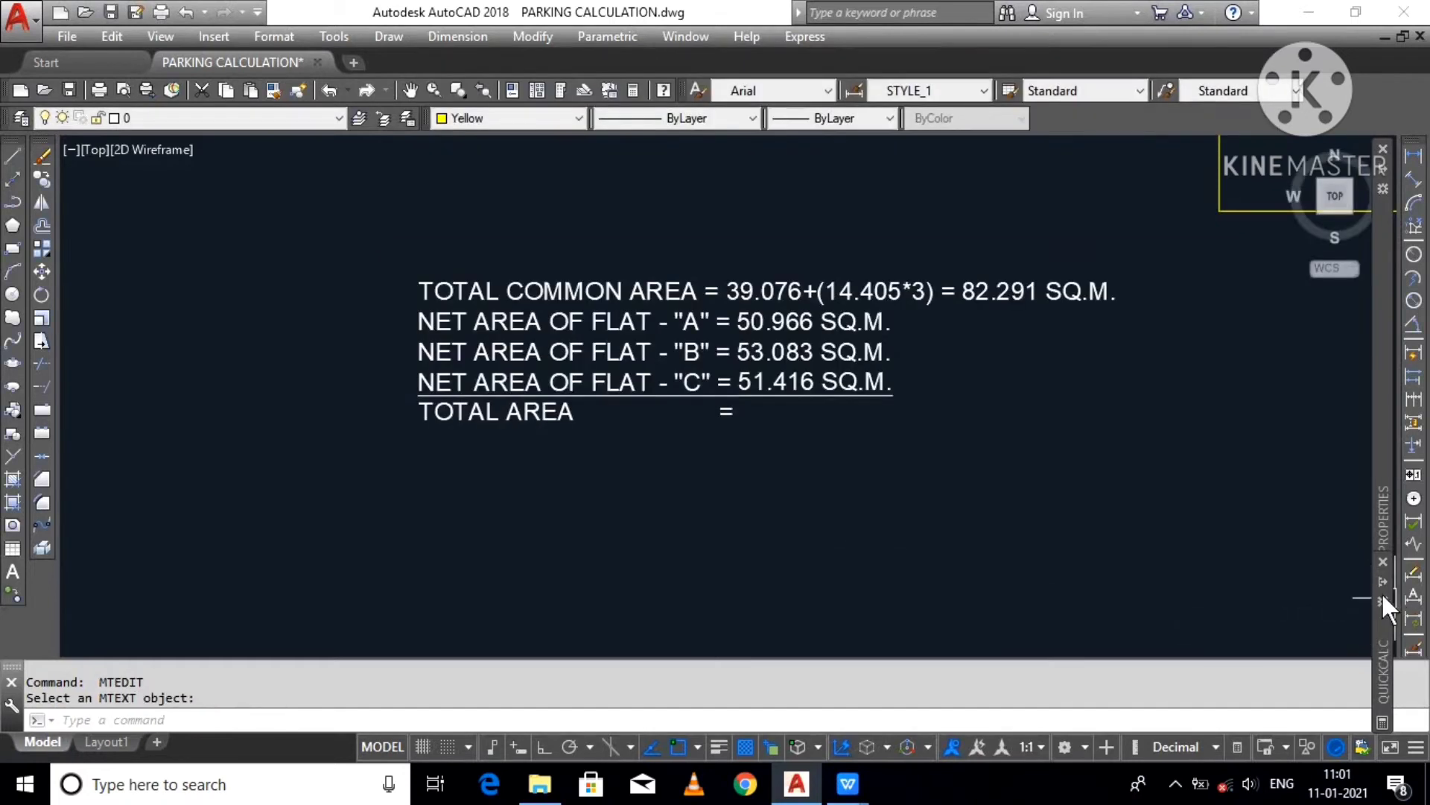
Step: Calculate 50.966+53.083+51.416 in QuickCalc to sum the three flat areas
mouse_move(1381, 591)
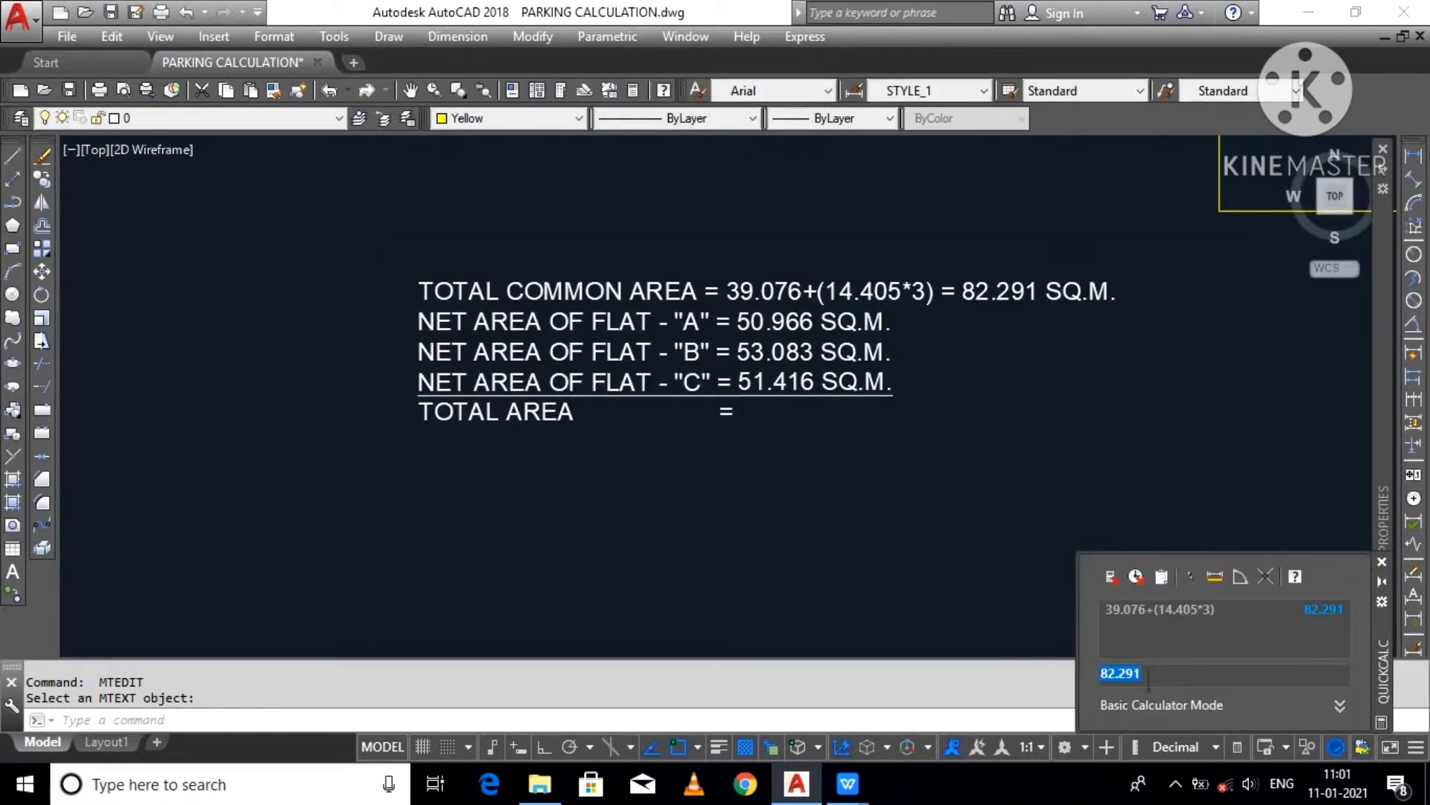
type("50.966+53.083+51.41")
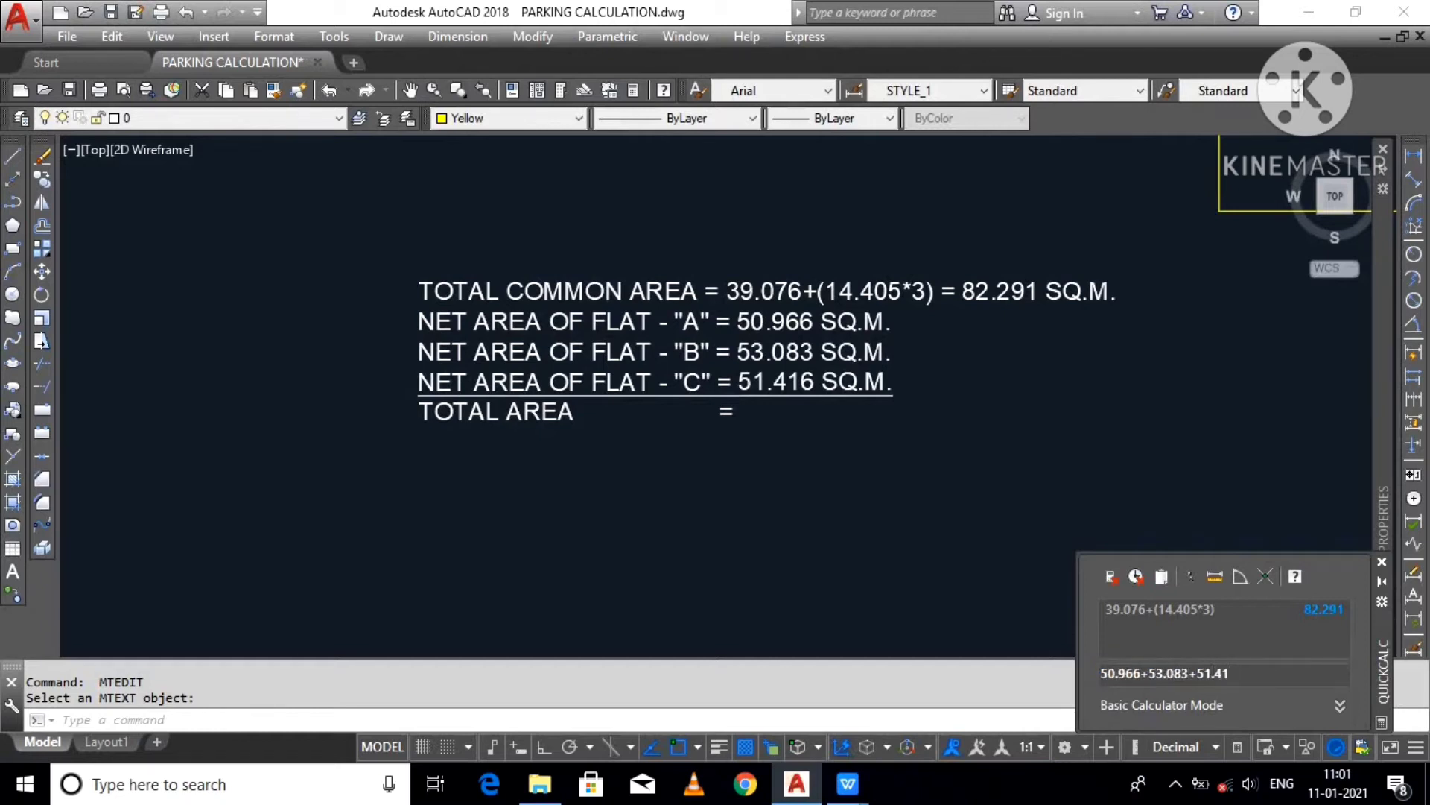
type("6")
key("Return")
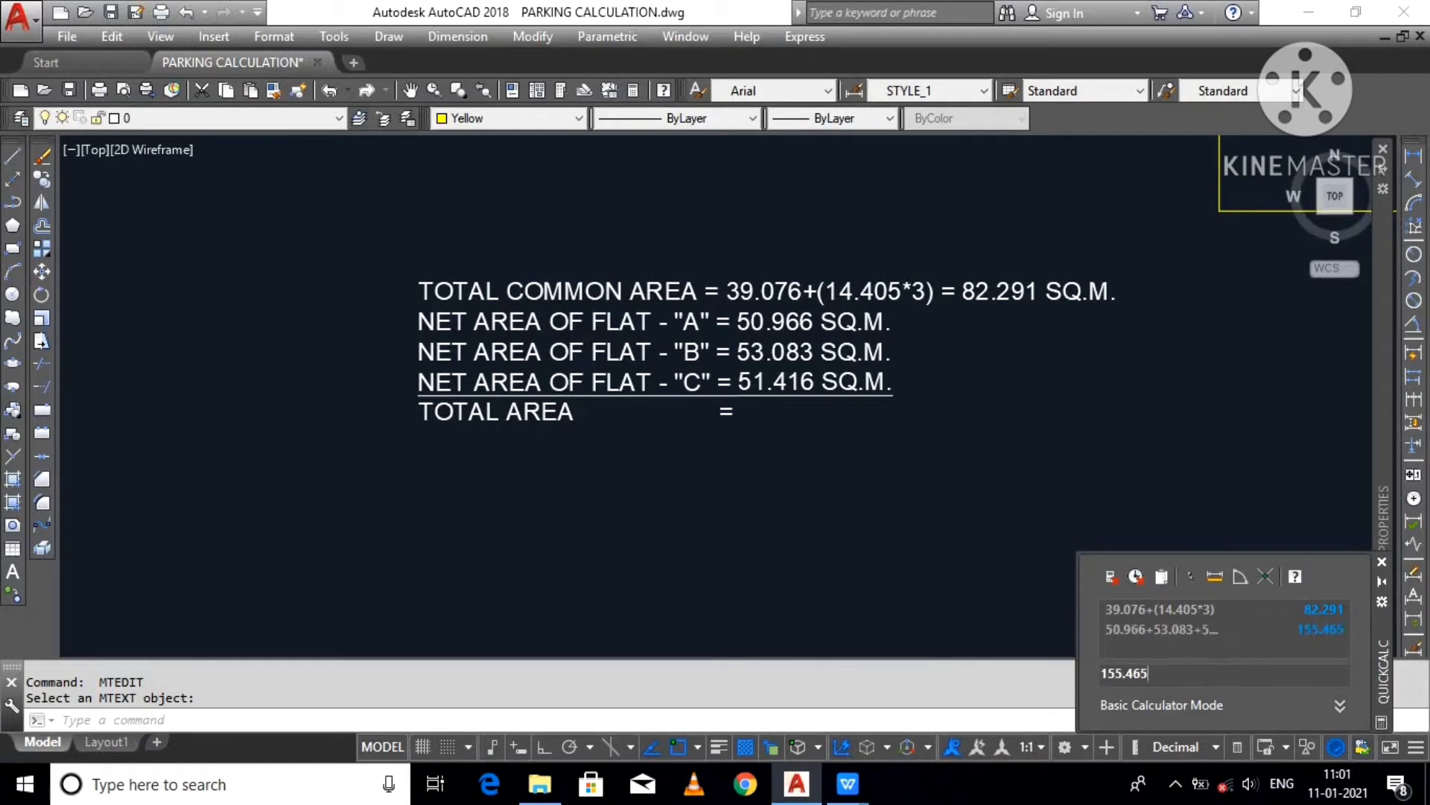
Step: Enter "155.465 SQ.M." as the total area value in the area text and close the gap before its equals sign
left_click(782, 393)
double_click(768, 418)
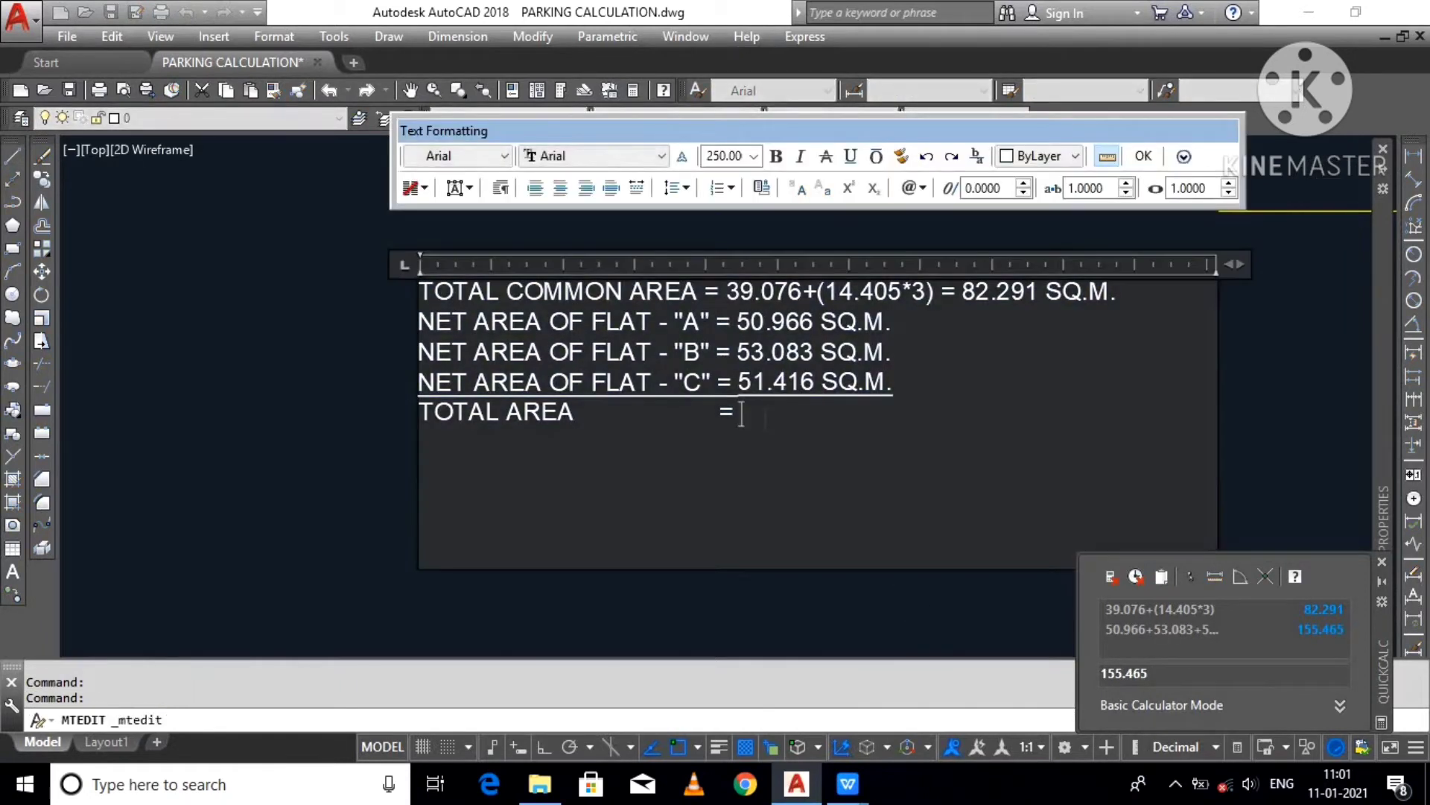
type("155.465 S")
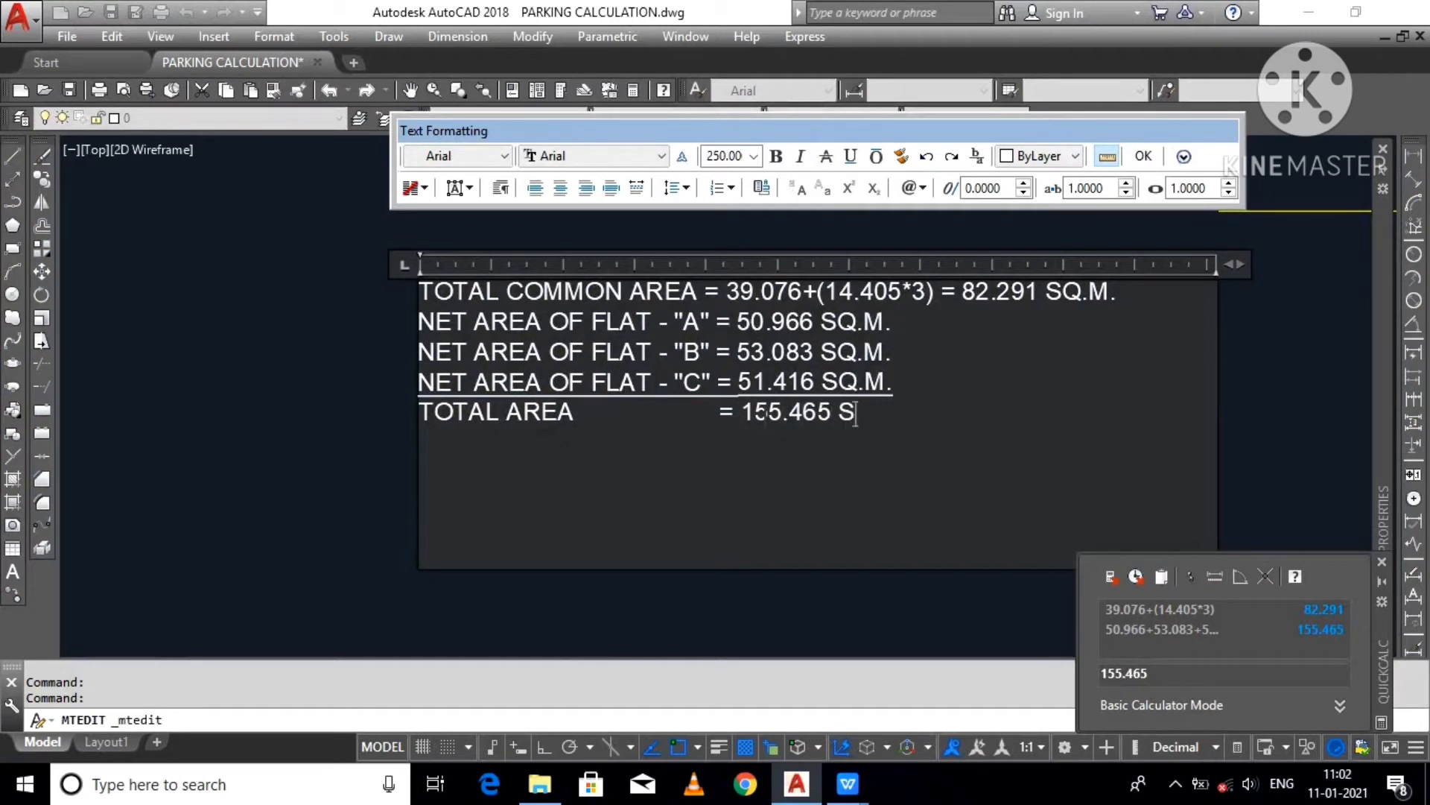
type("Q.M.")
key("Delete")
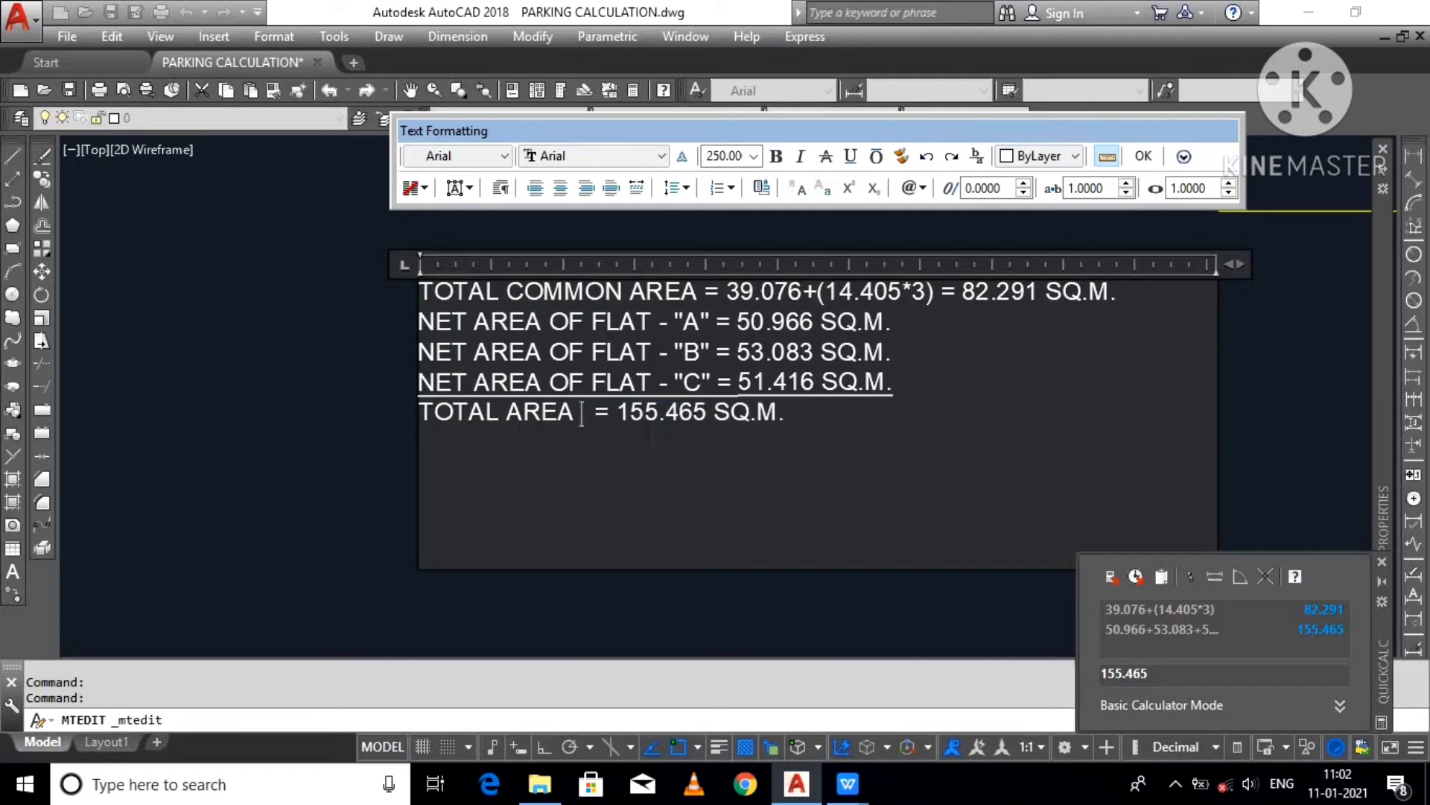
Step: Extend the total label to "TOTAL AREA ON FLOOR", align the equals signs with the flat lines, and save the drawing
type("ON  FLOOR")
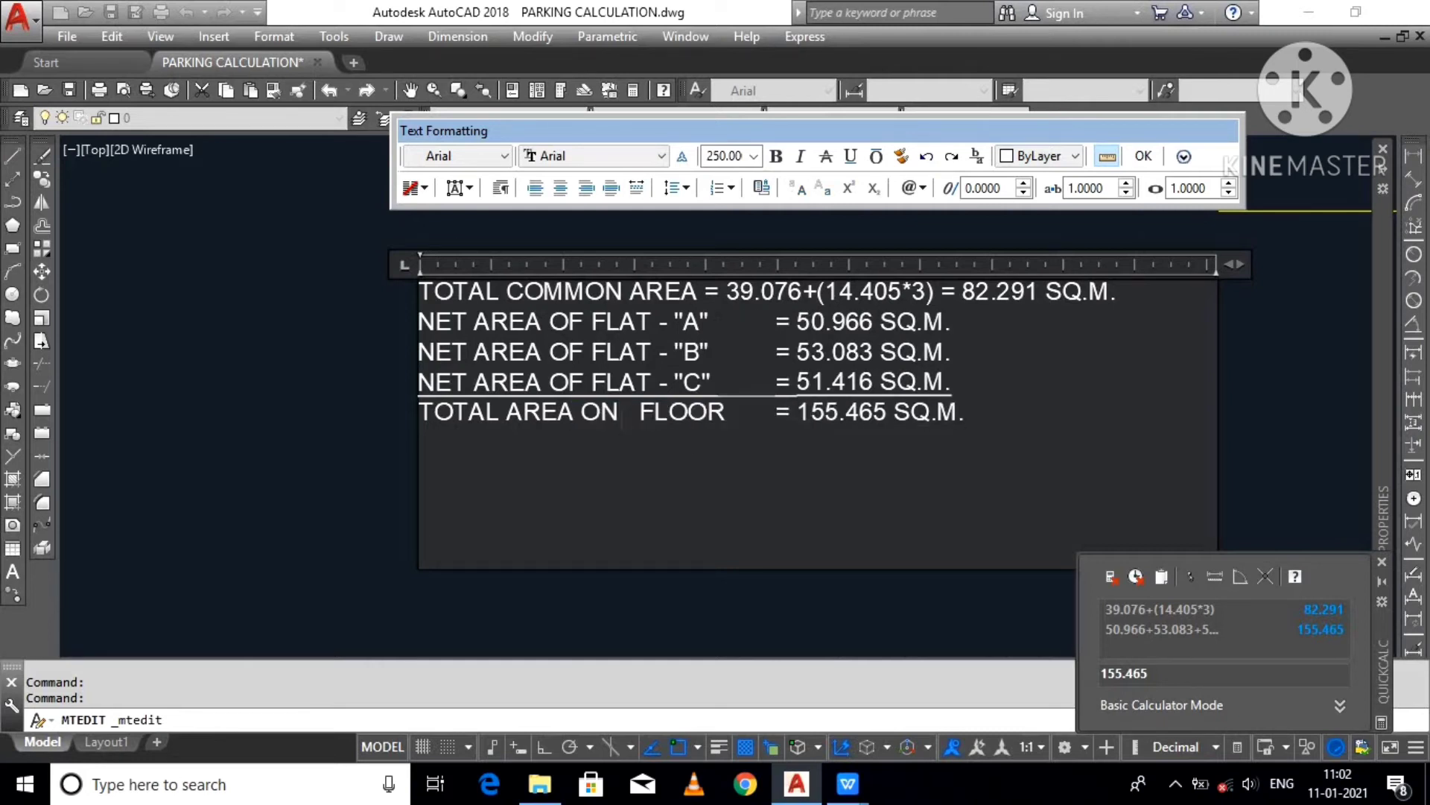
mouse_move(850, 790)
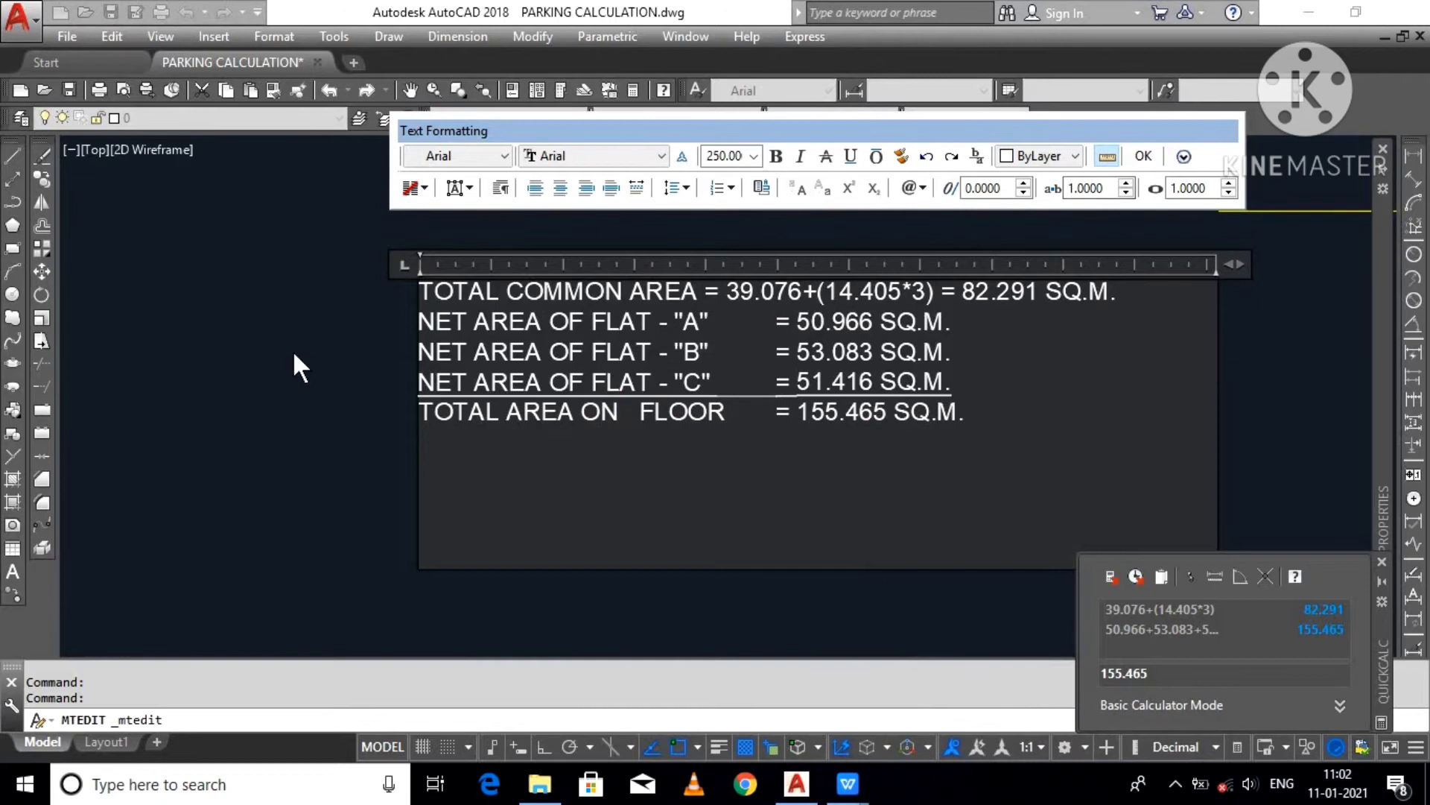
left_click(194, 233)
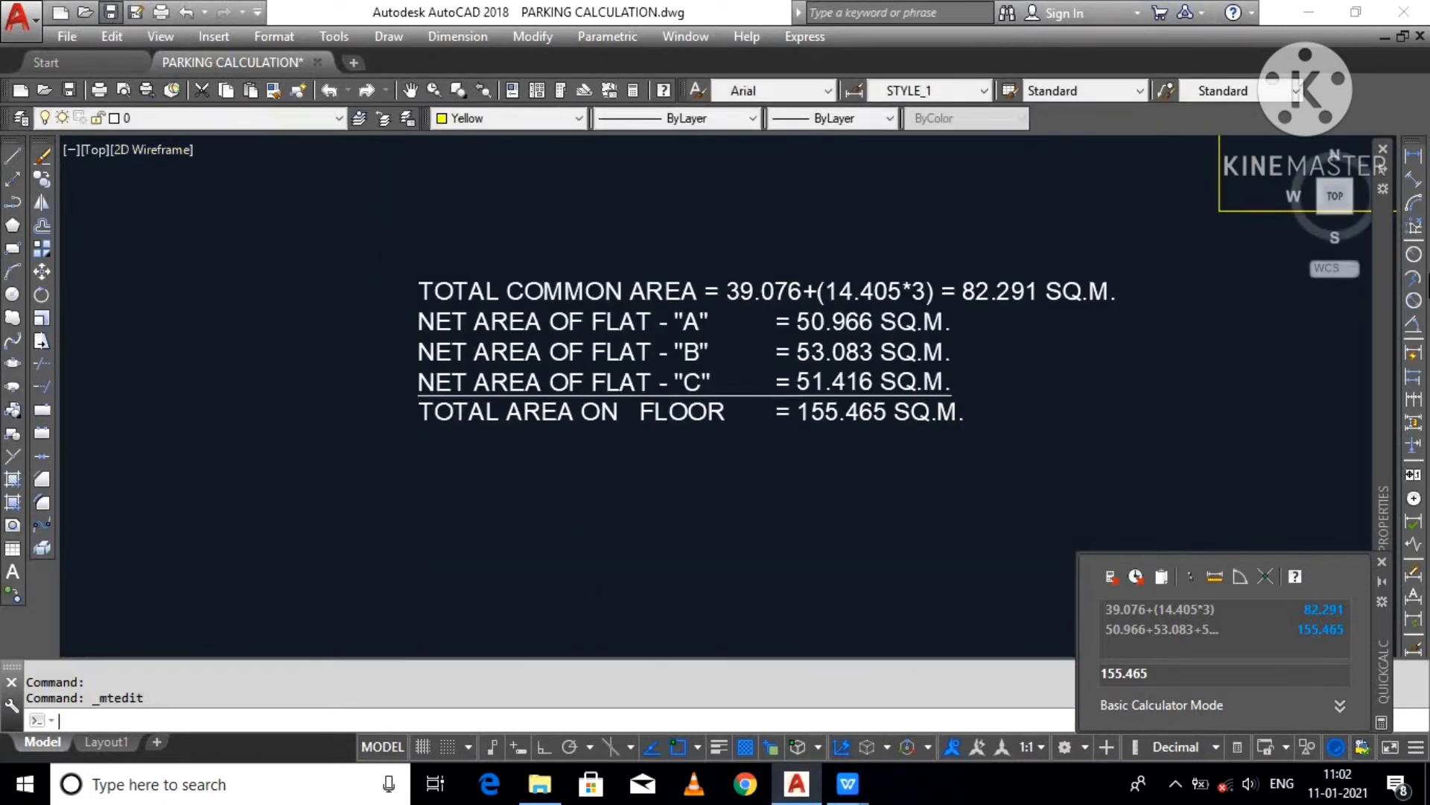
key("ctrl+s")
left_click(1177, 786)
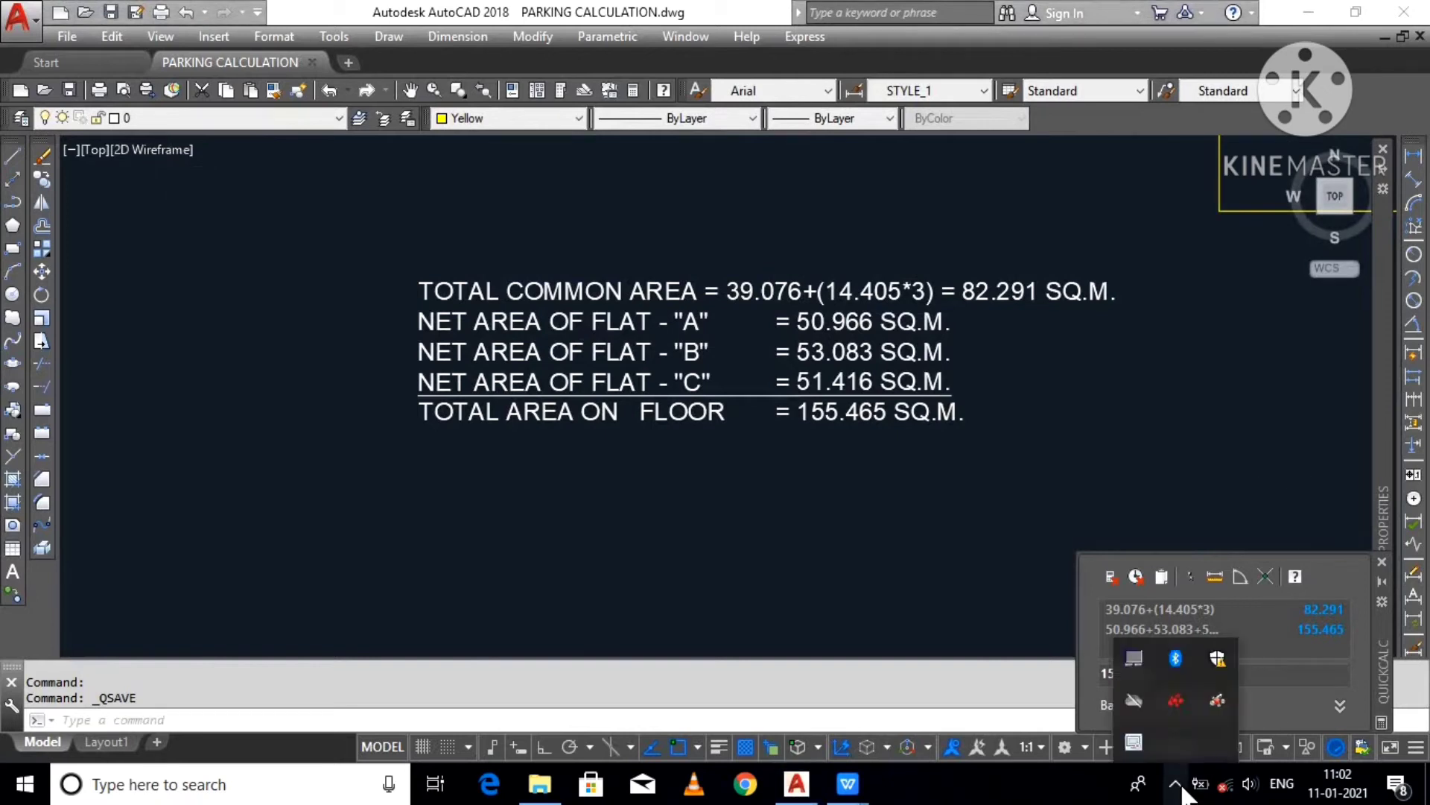
left_click(1177, 786)
left_click(1177, 785)
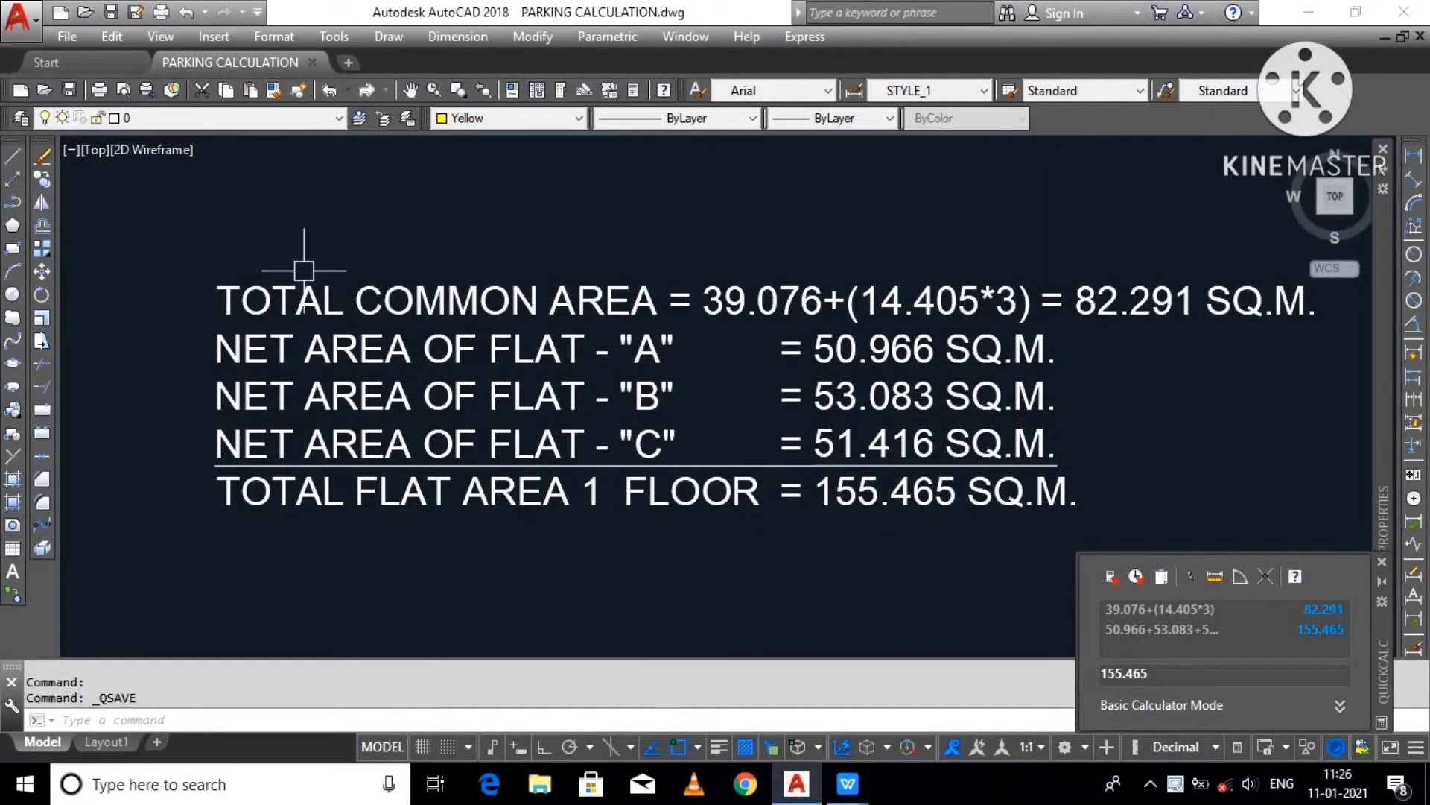
Step: Add the line "TOTAL FLAT AREA ALL FLOOR=" directly below the one-floor total in the area text, without a blank line between
key("Escape")
scroll(391, 242, "down", 2)
scroll(411, 419, "up", 2)
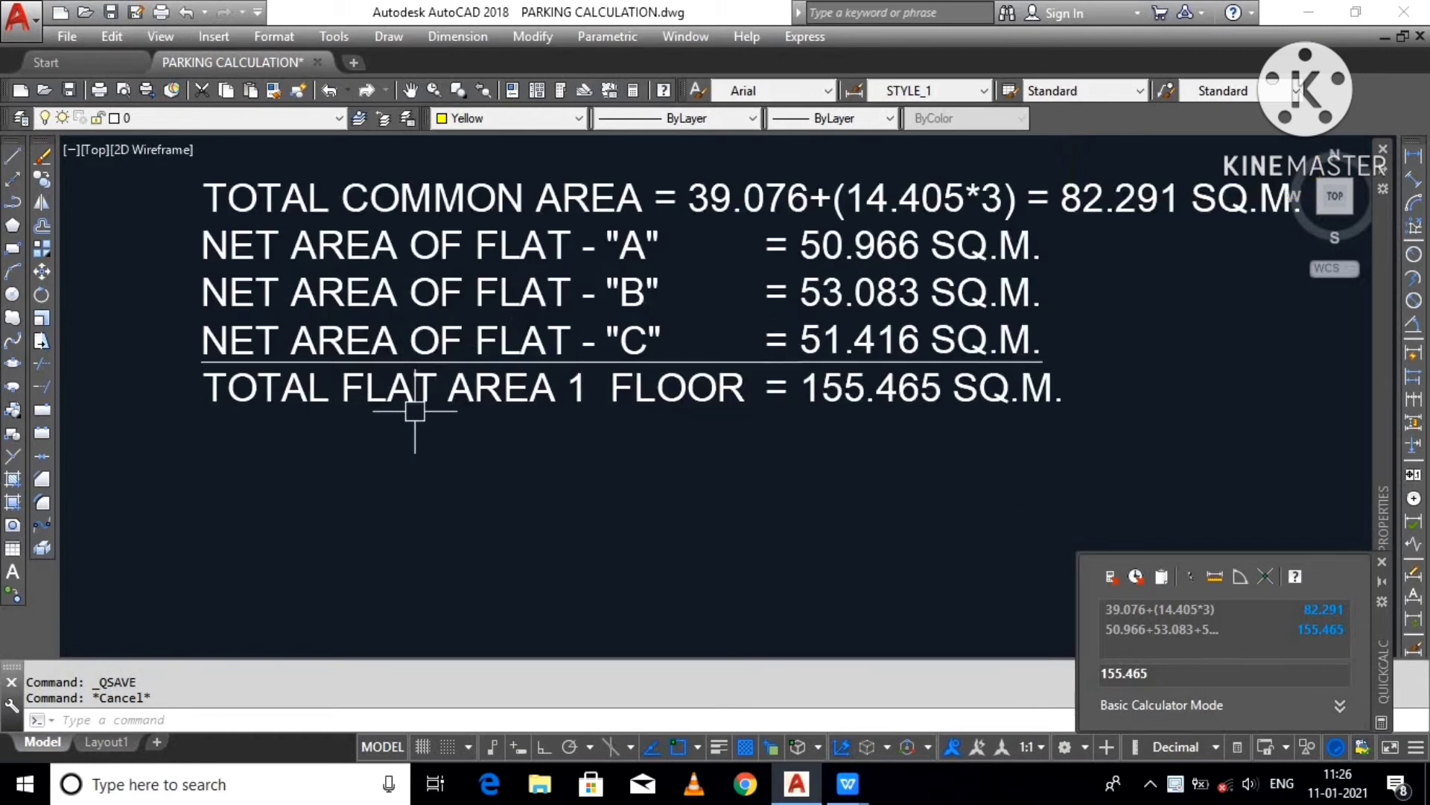
double_click(415, 410)
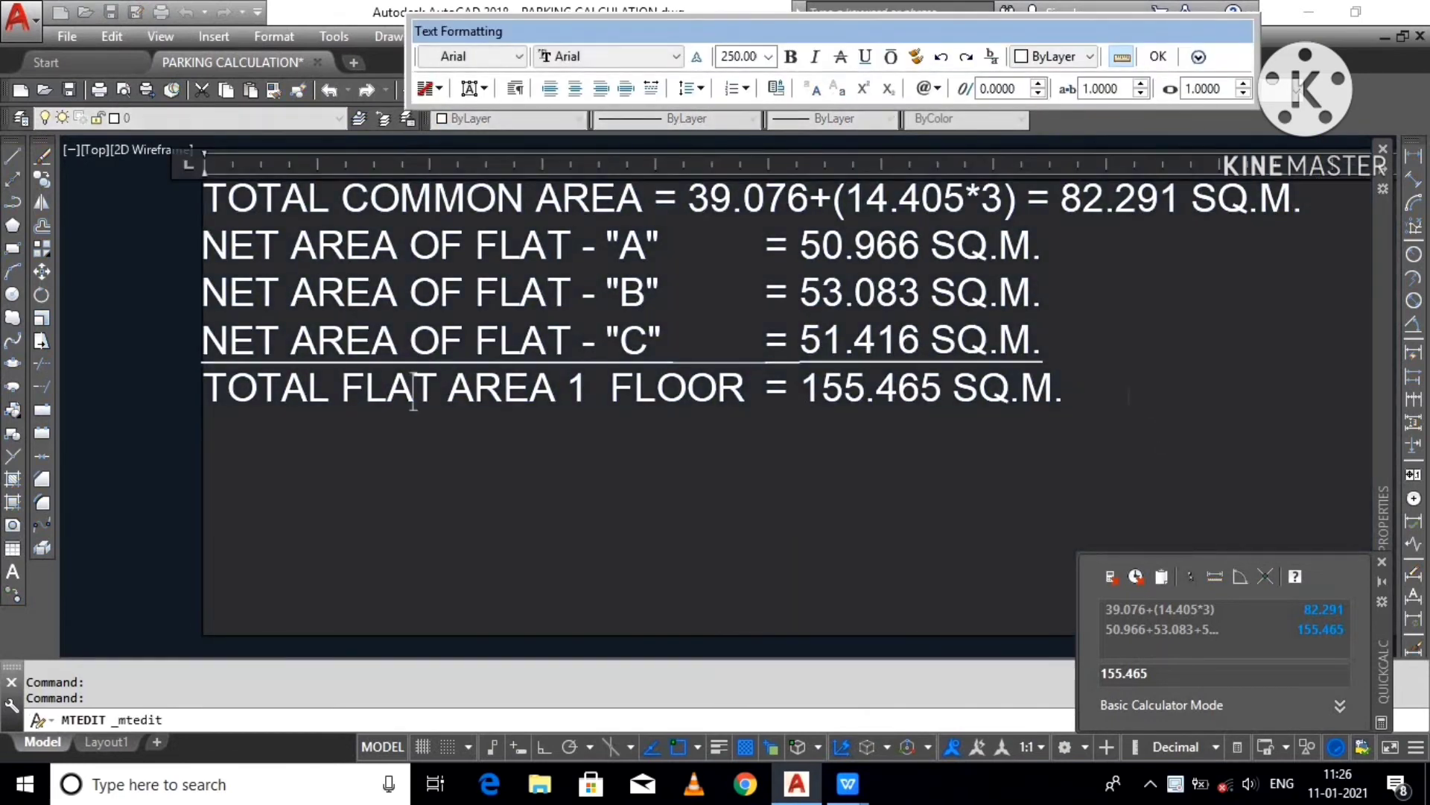
key("Return")
key("Return")
type("TO")
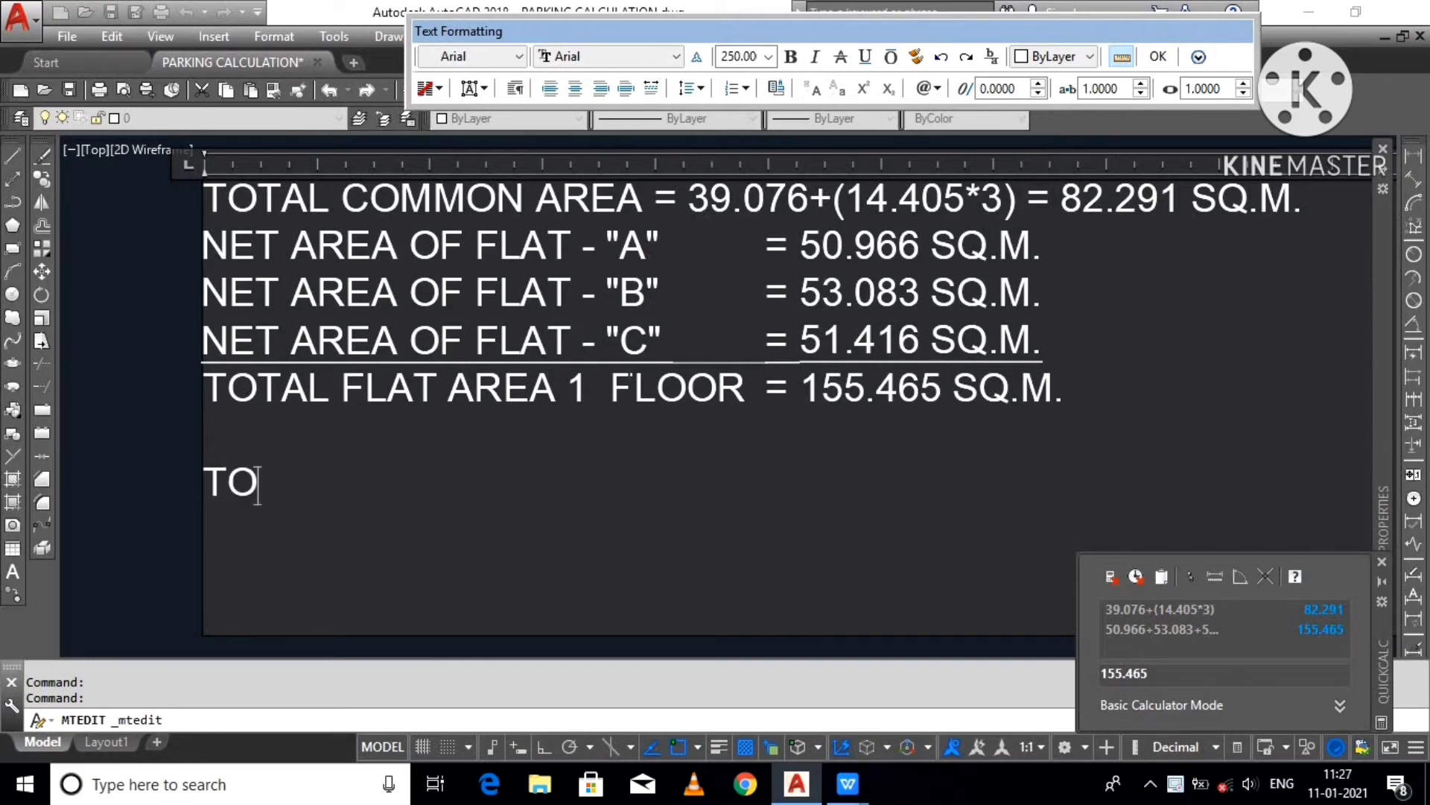
type("TAL ")
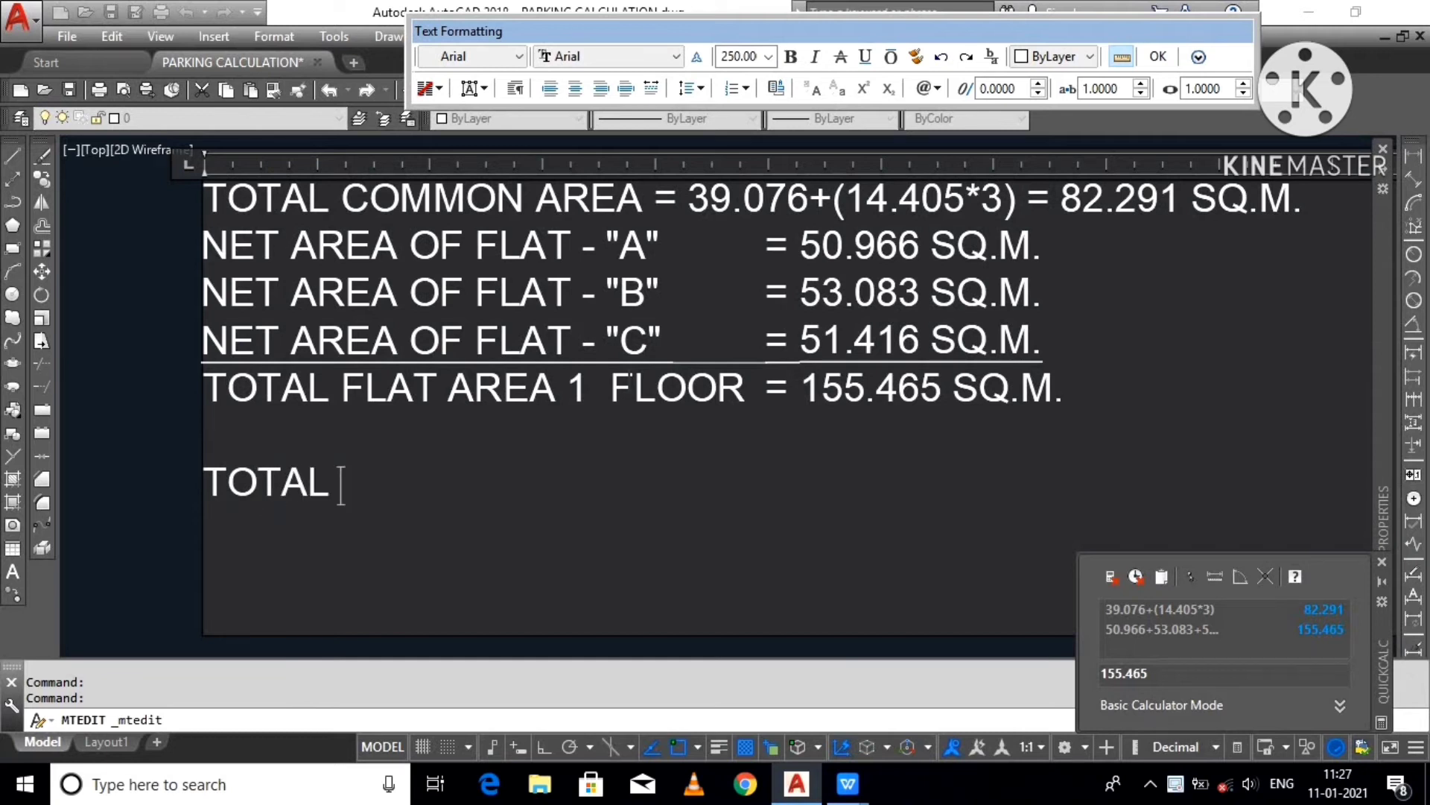
type("FLAT")
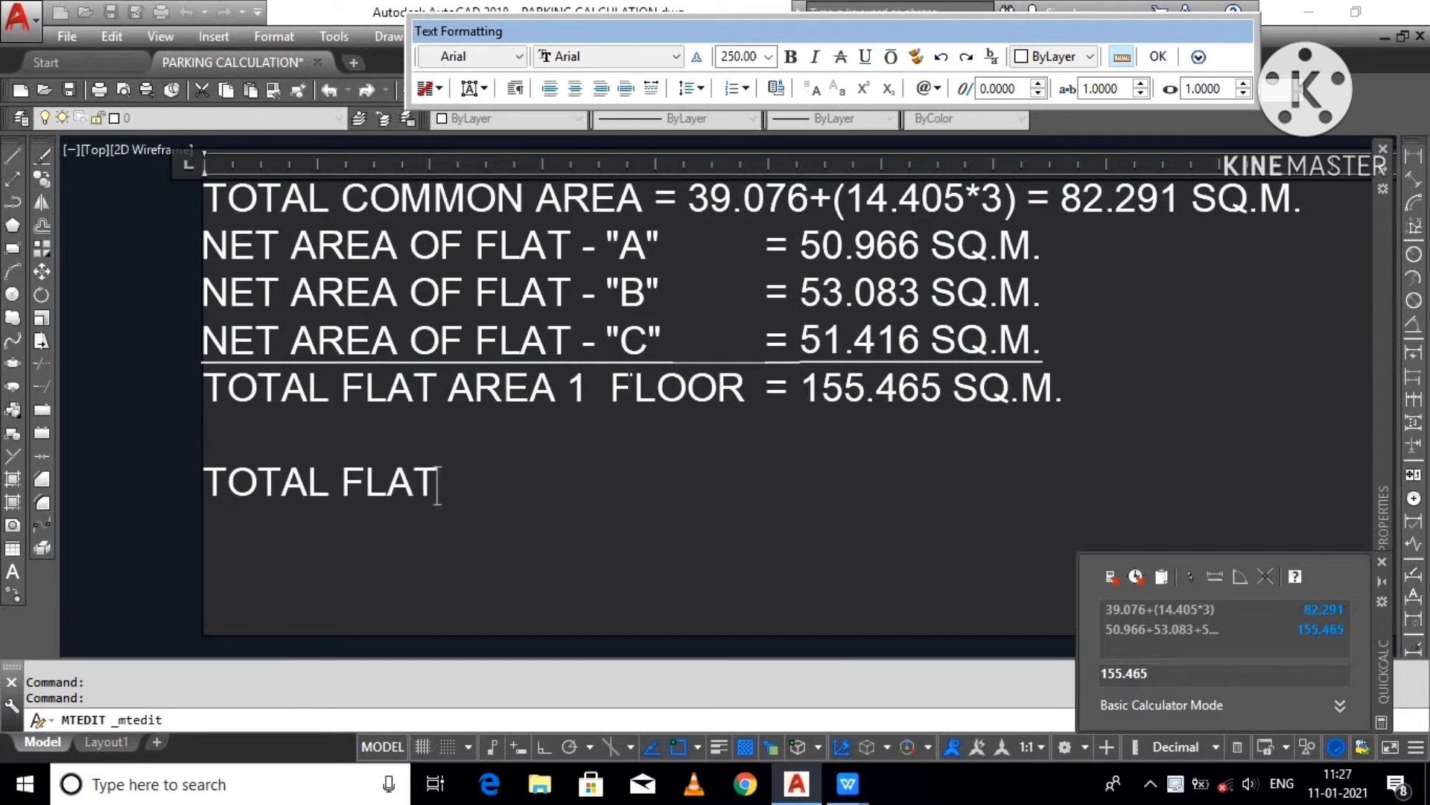
type(" AREA")
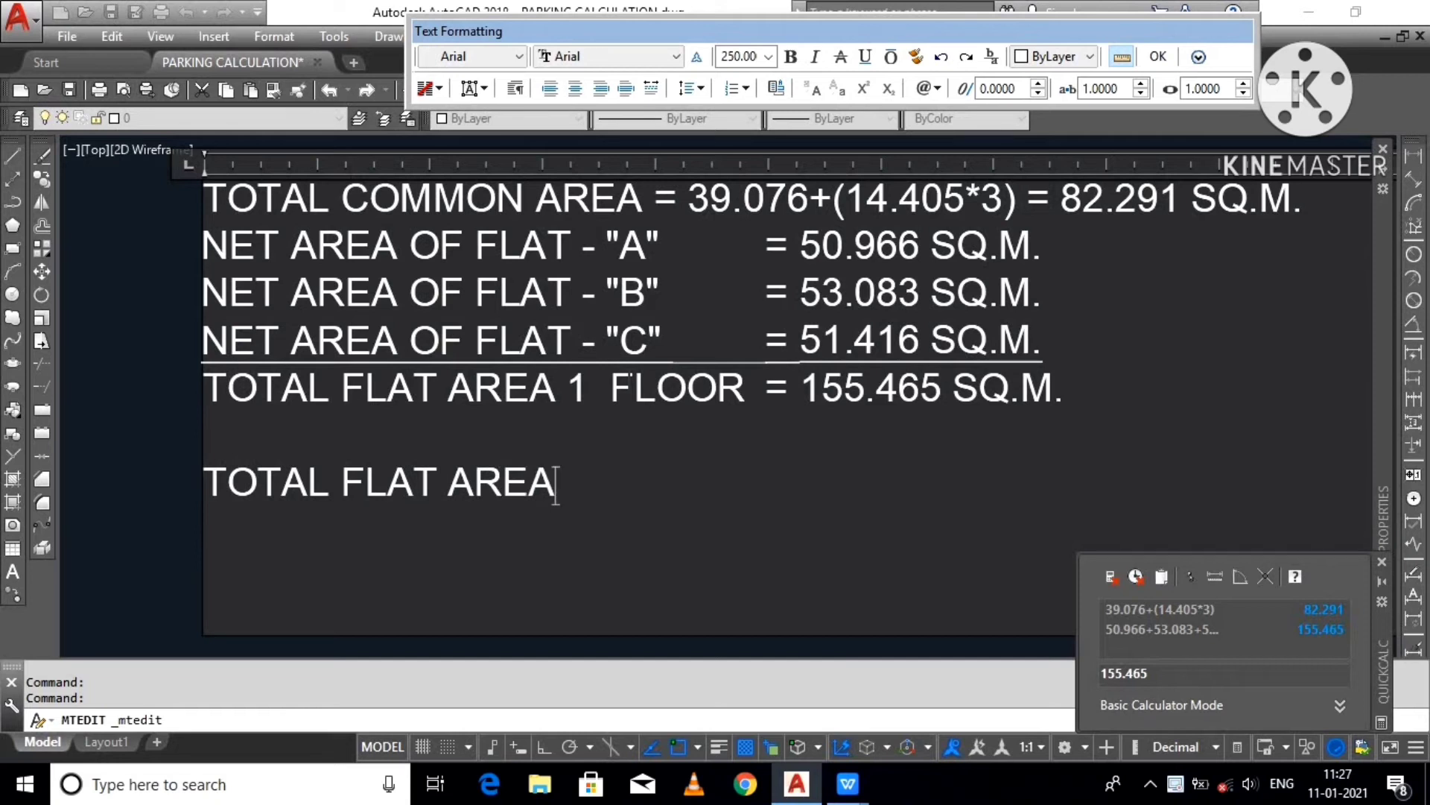
type(" ALL FLOOR")
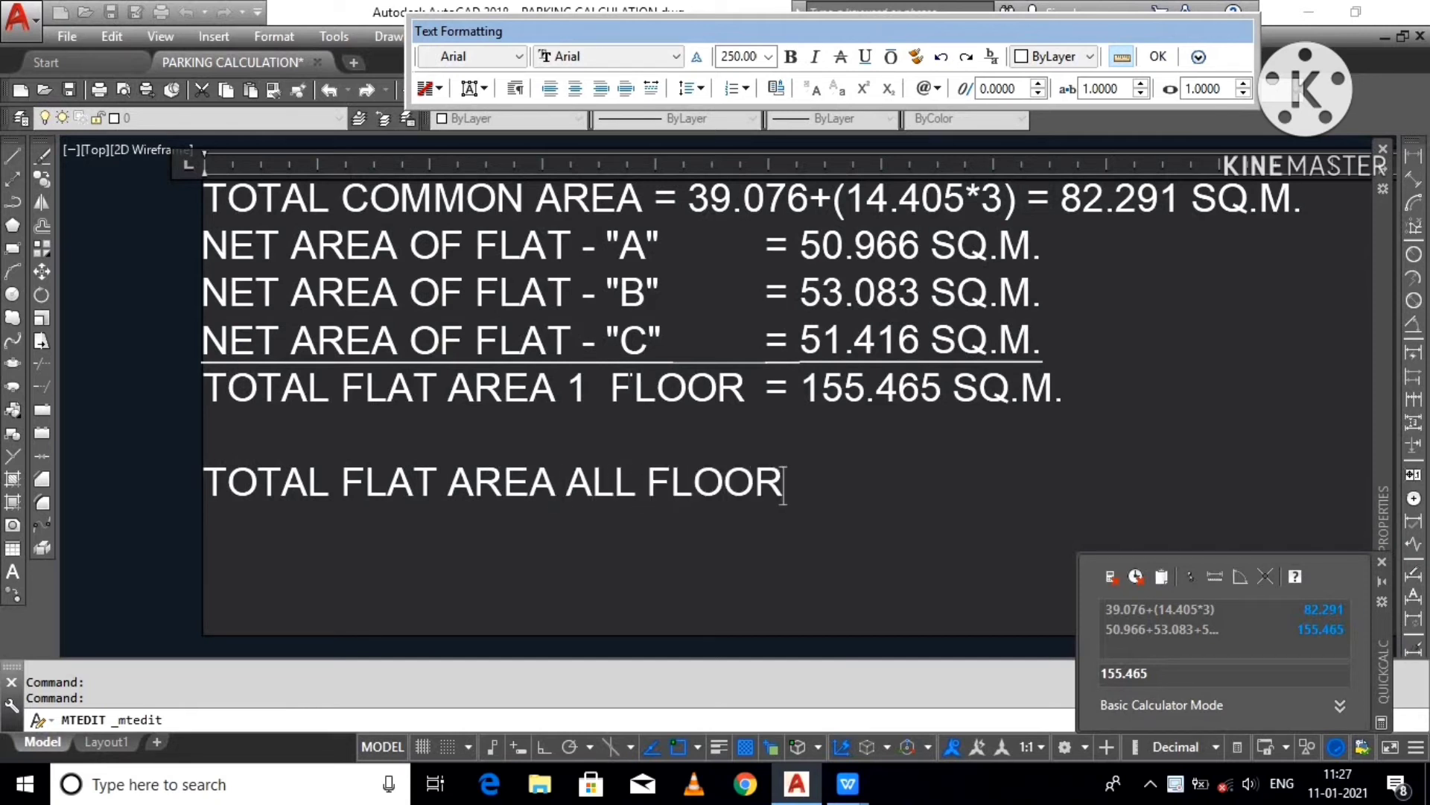
type("=")
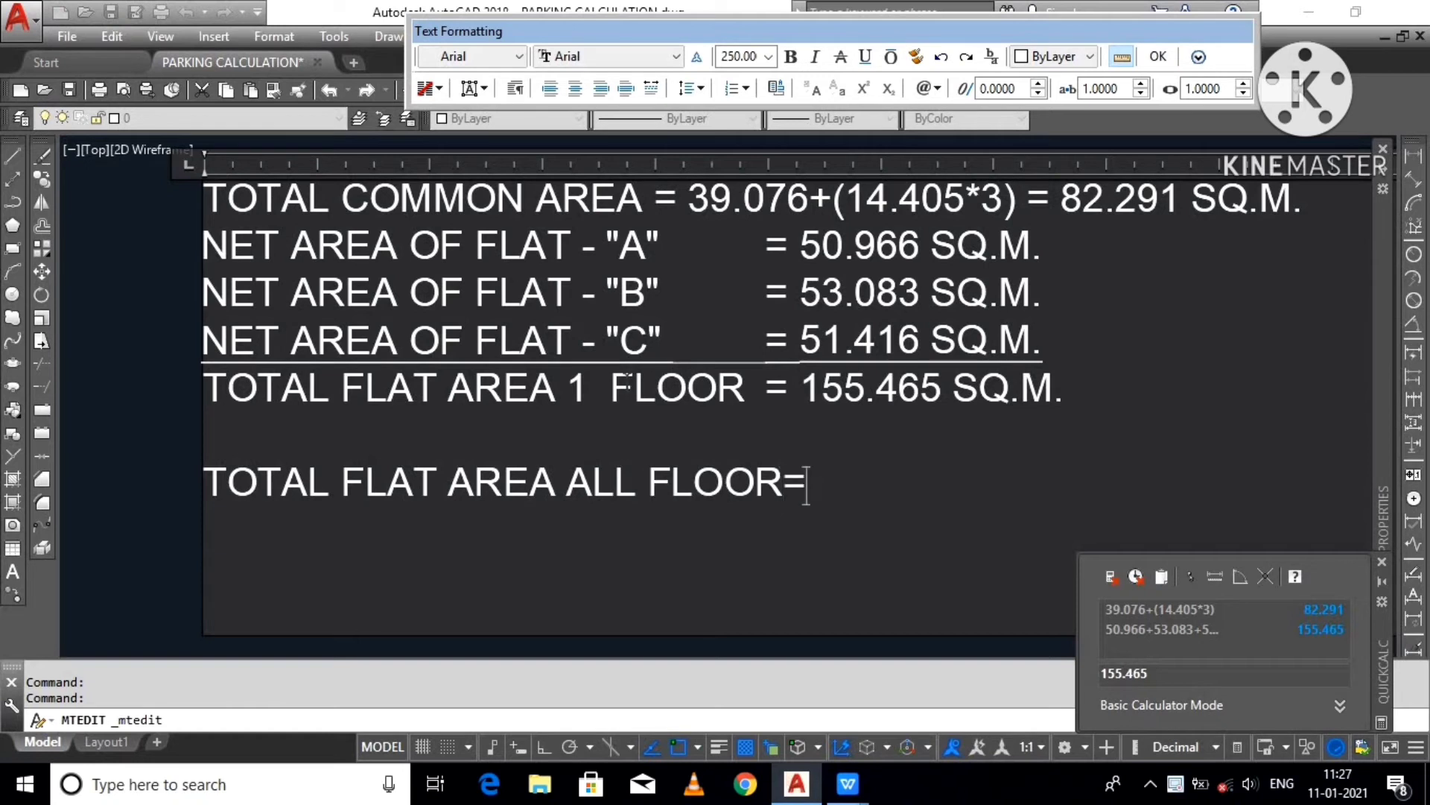
left_click(204, 438)
key("Delete")
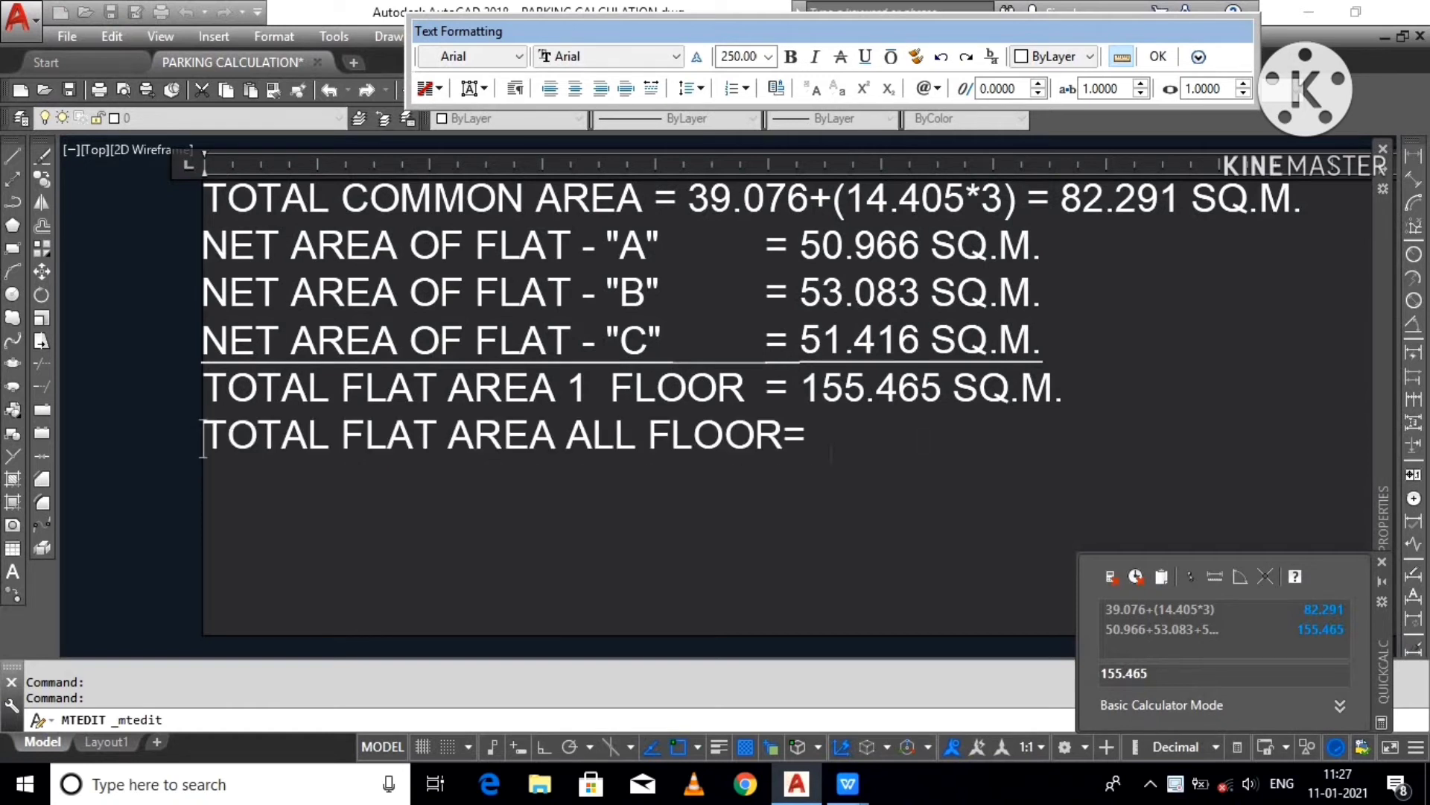
Step: Enter the expression "(155.465*3) =" after the "TOTAL FLAT AREA ALL FLOOR=" label in the area text
left_click(806, 440)
type("(155")
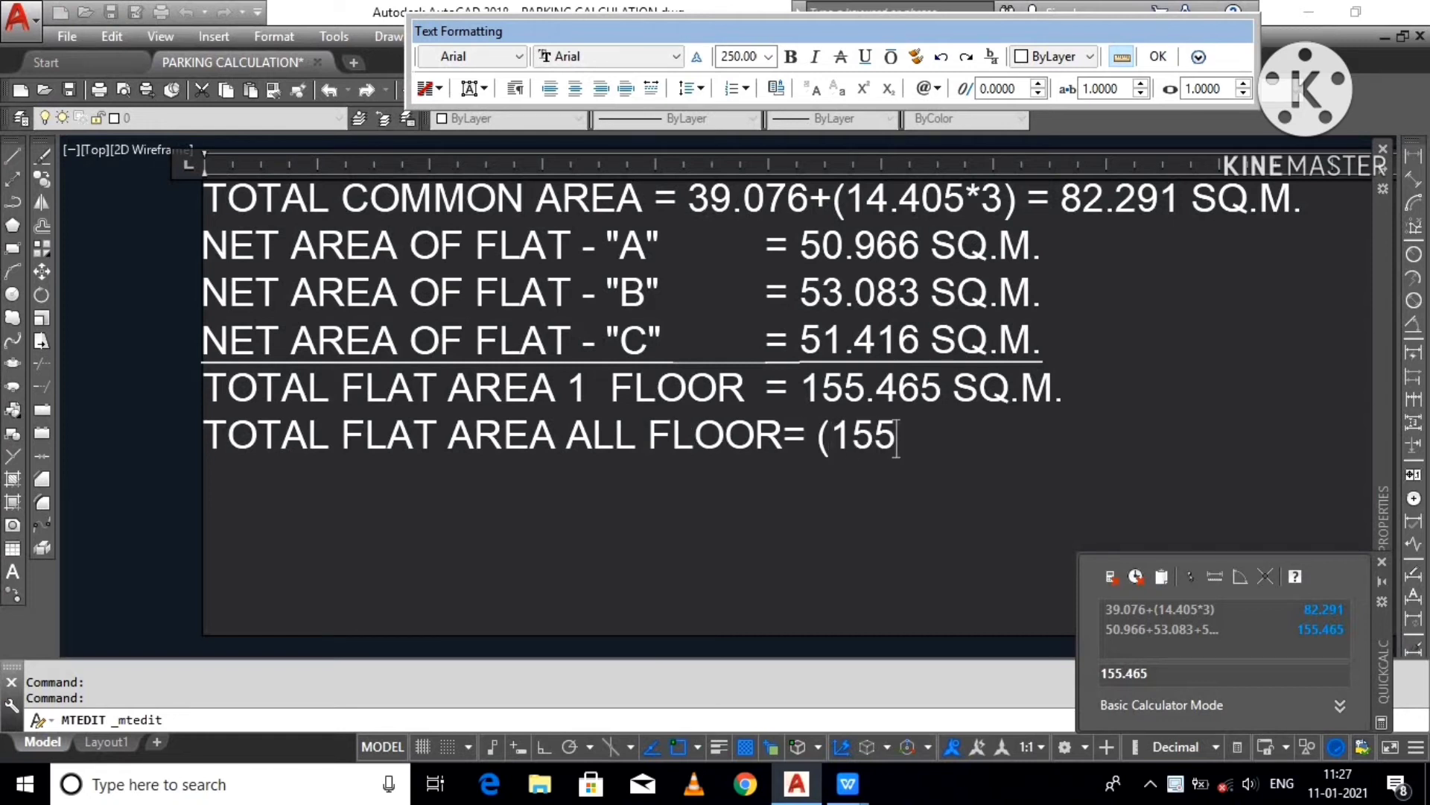
type(".46")
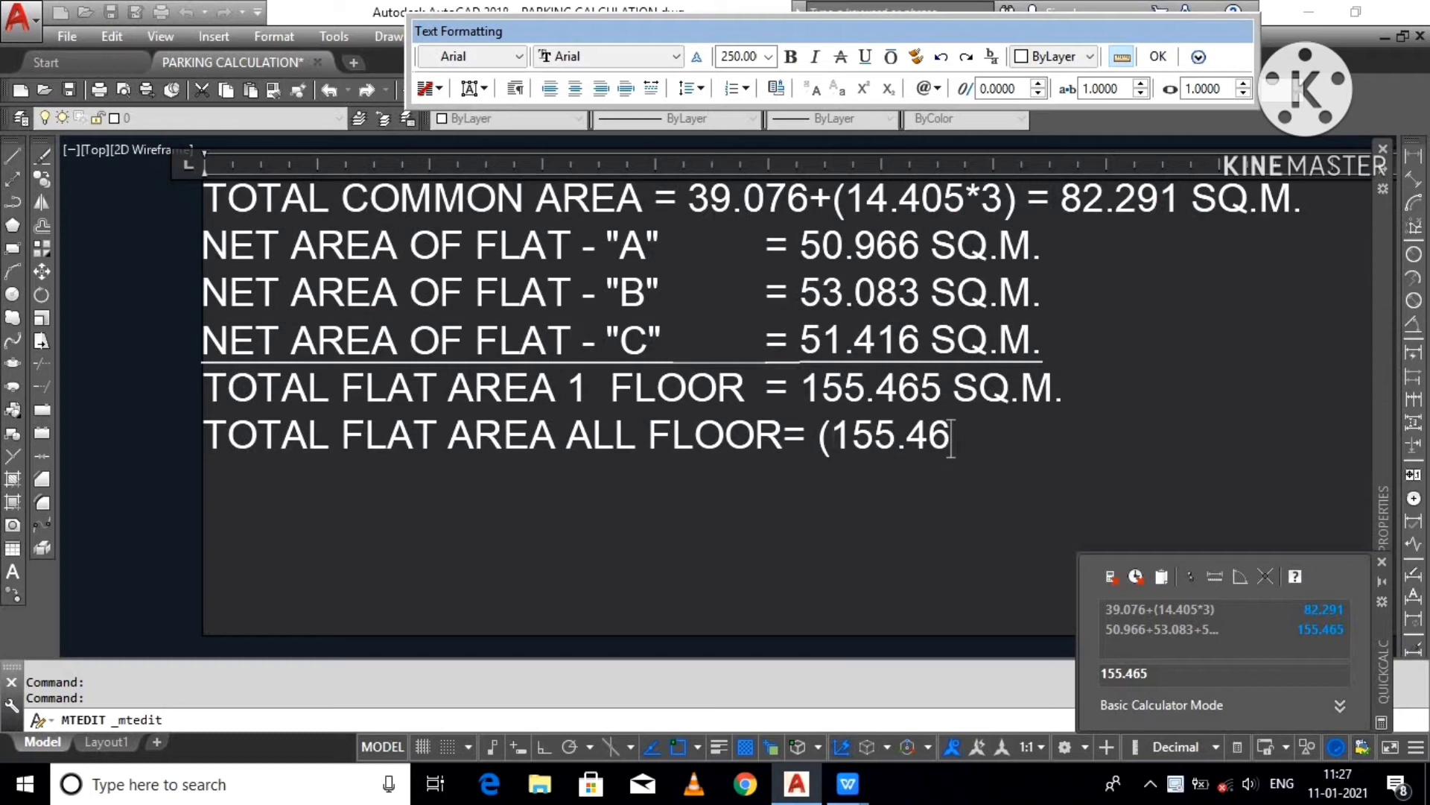
type("5*3")
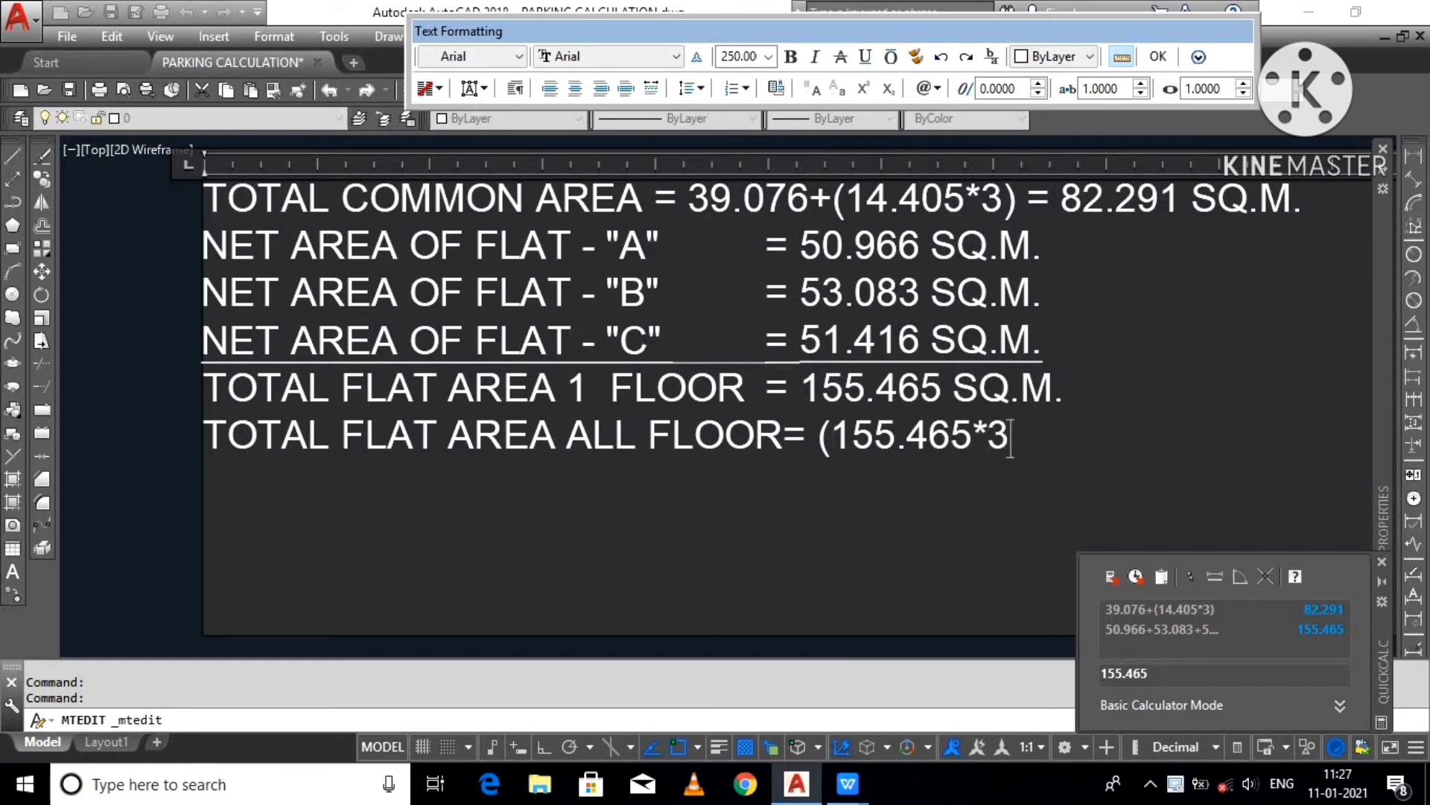
type(") =")
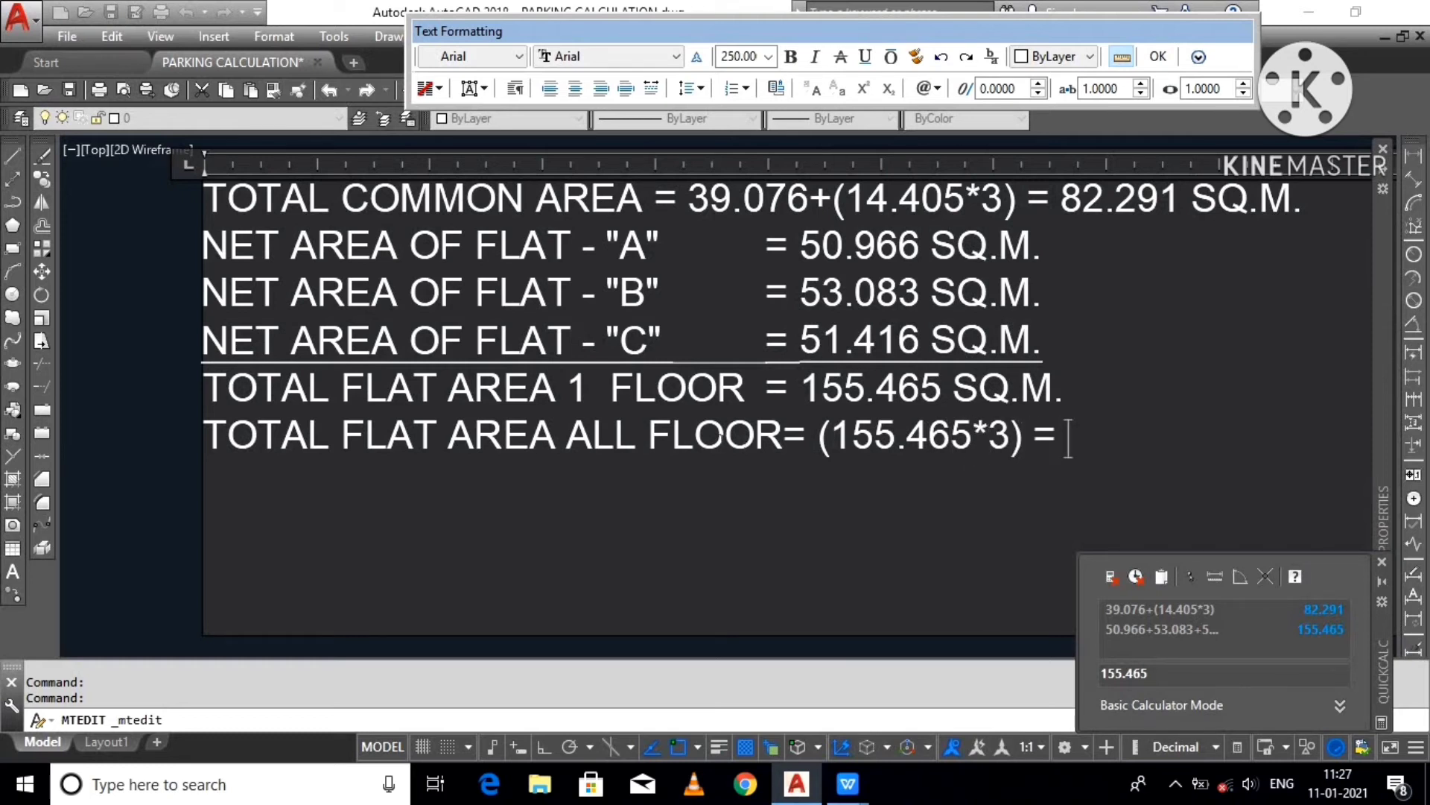
Step: Copy the expression (155.465*3) from the area text and calculate it in QuickCalc
left_click_drag(820, 436, 1022, 438)
key("ctrl+c")
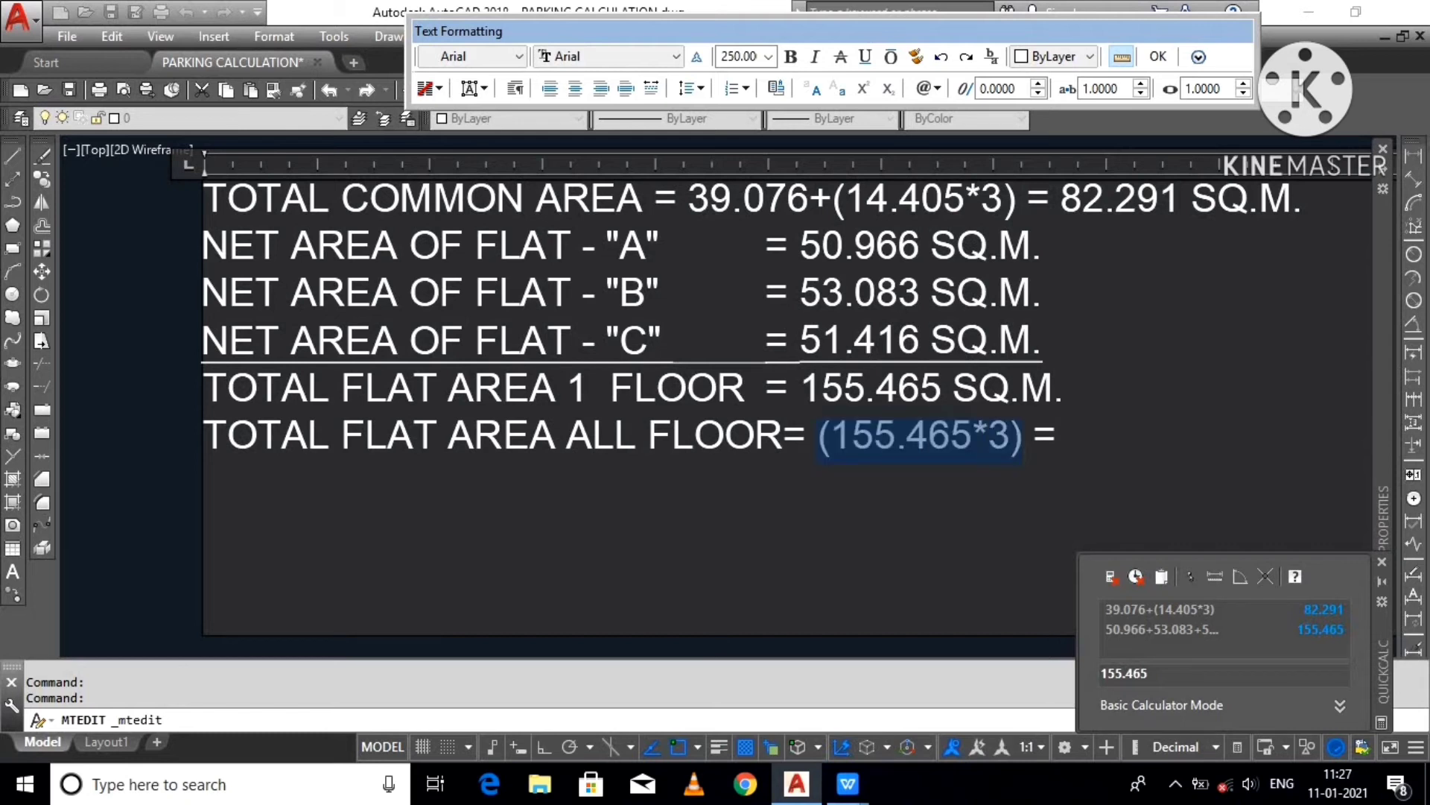
left_click(1017, 650)
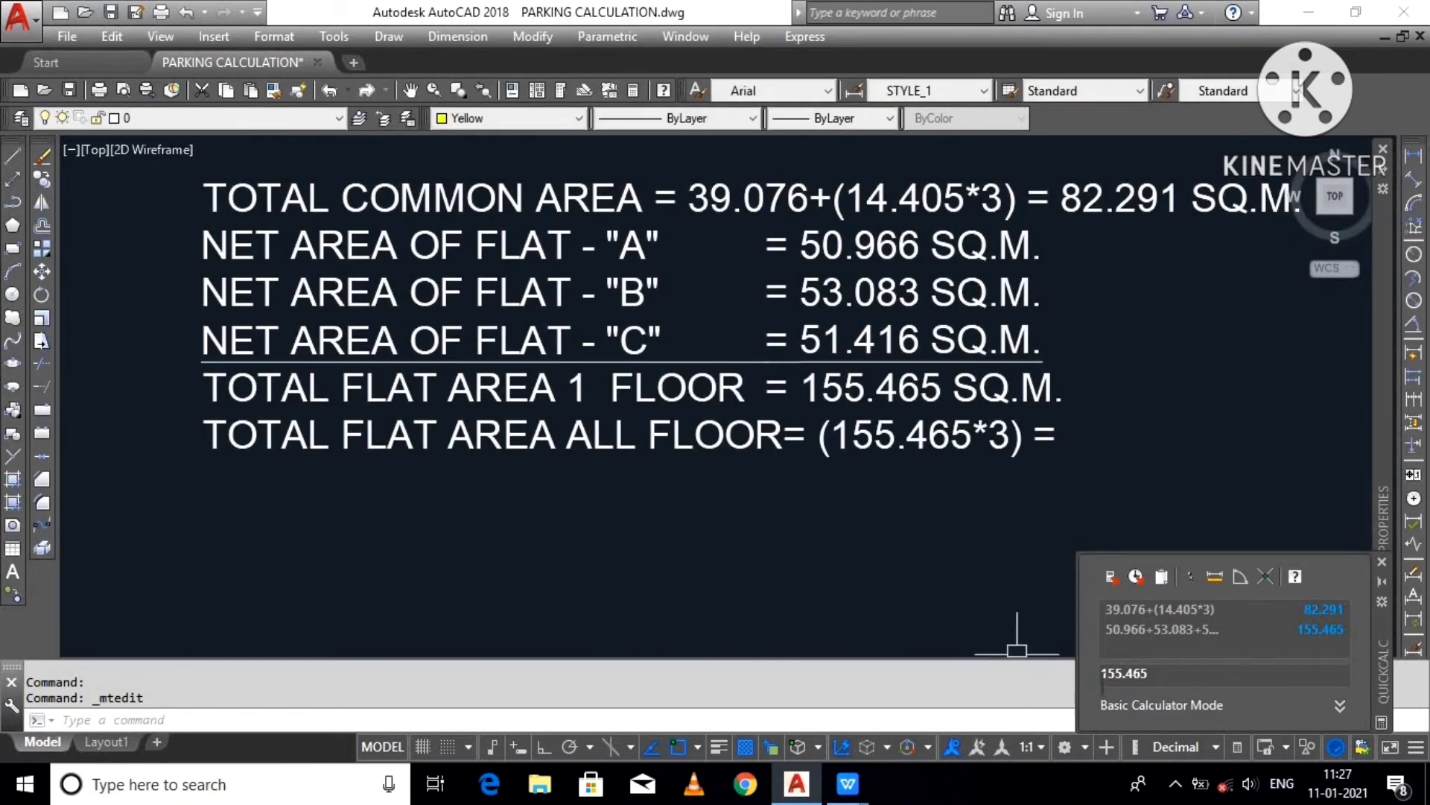
left_click(1121, 674)
key("ctrl+v")
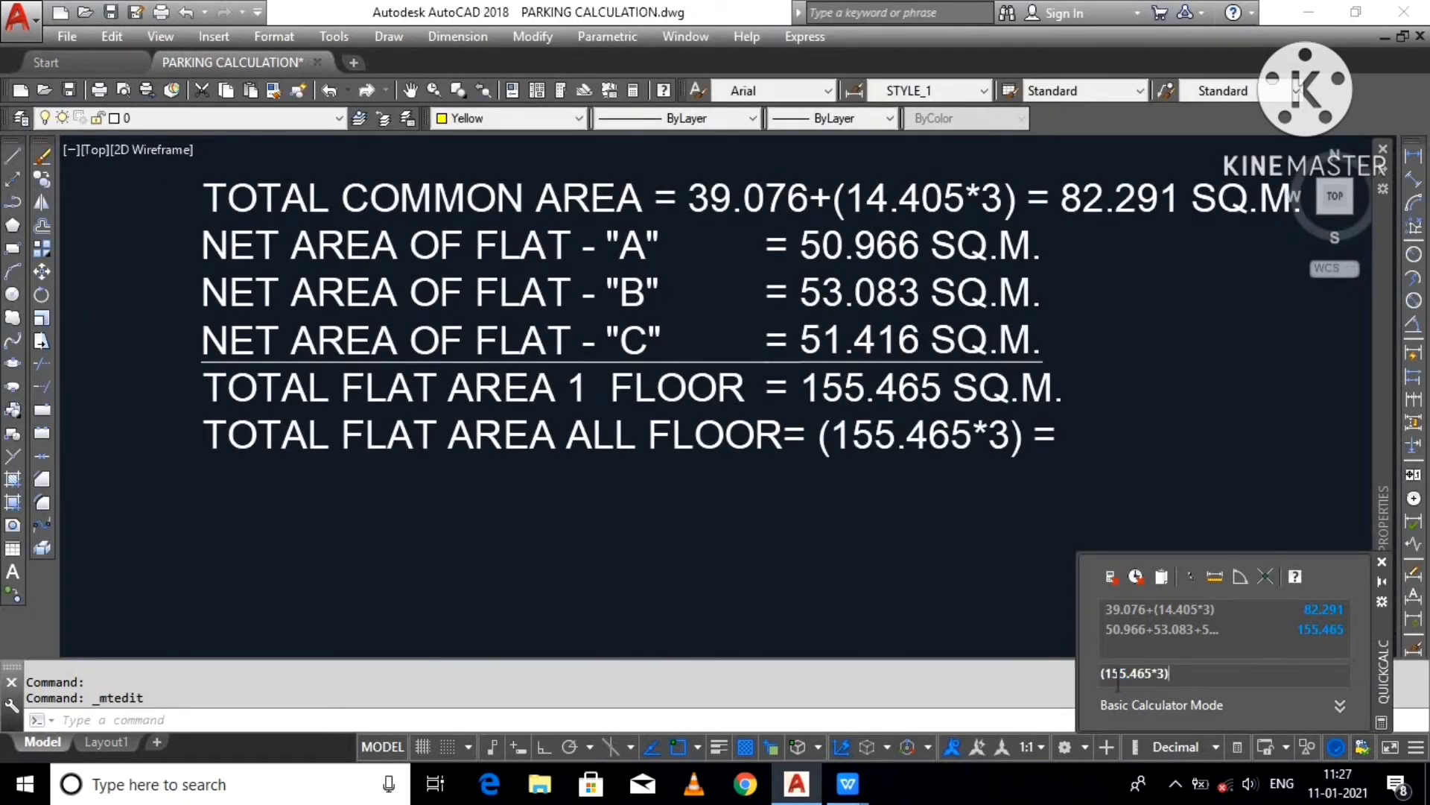
key("Return")
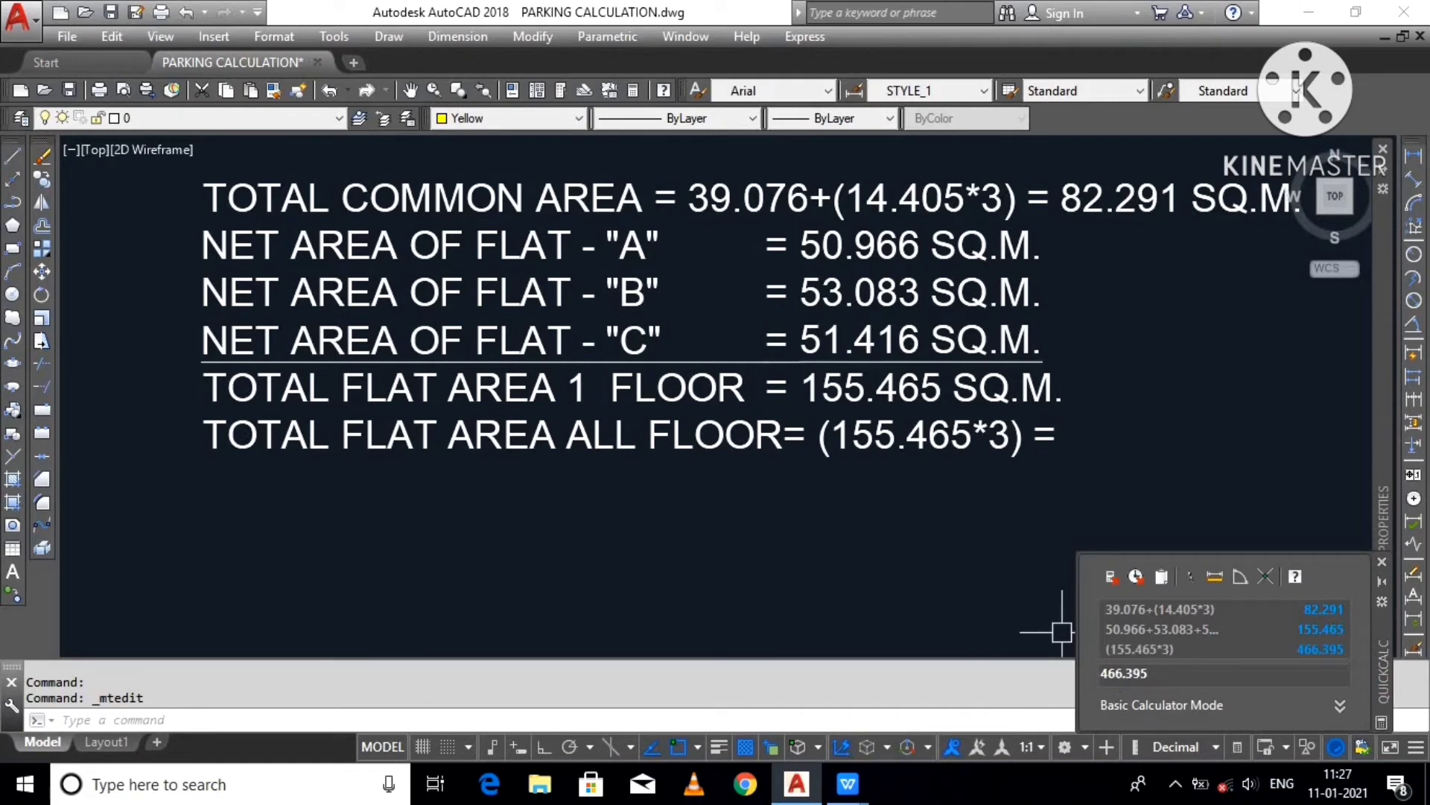
Step: Enter "466.395 SQ.M." as the all-floor flat area result and finish editing the area text
double_click(973, 457)
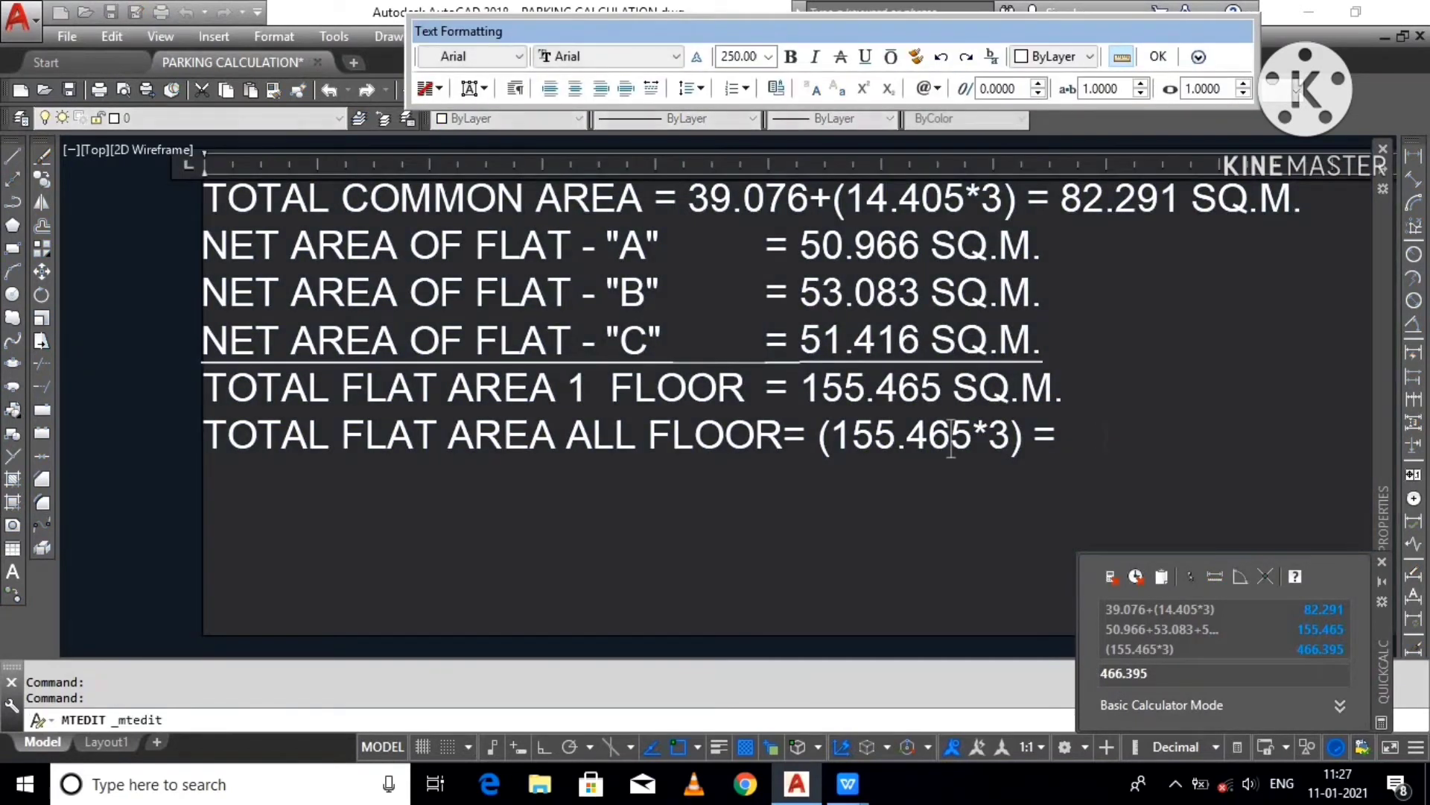
type("46")
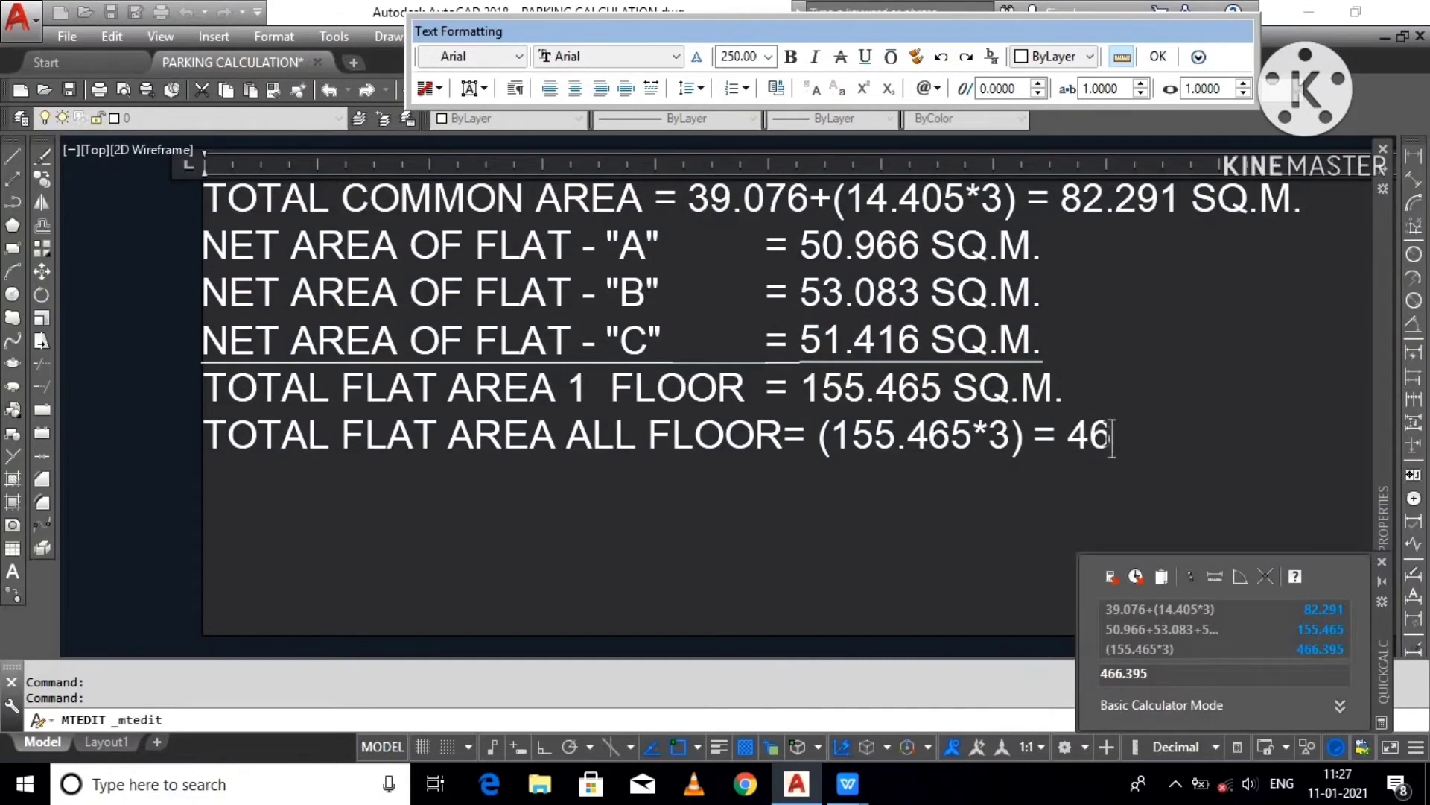
type("6.395")
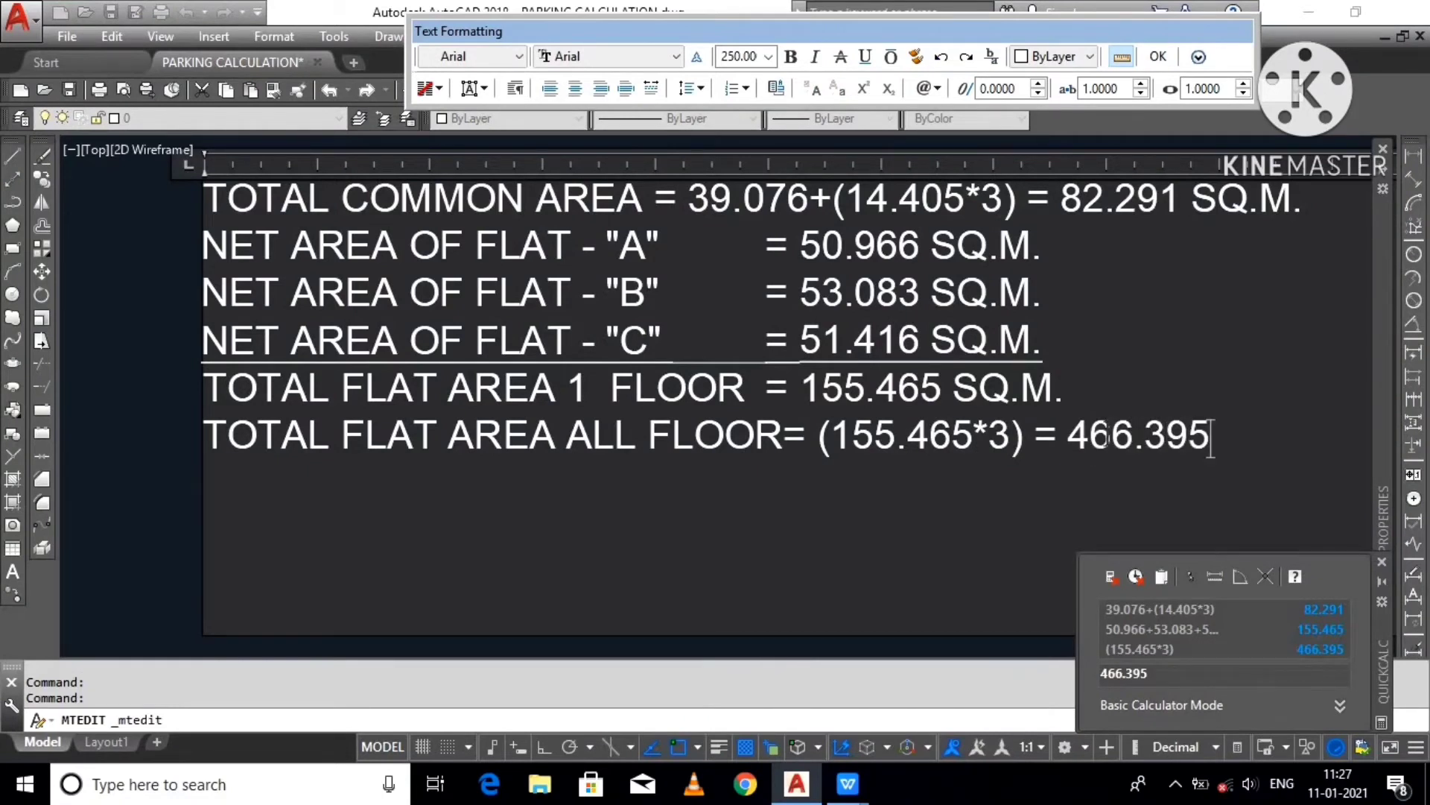
type(" SQ.M.")
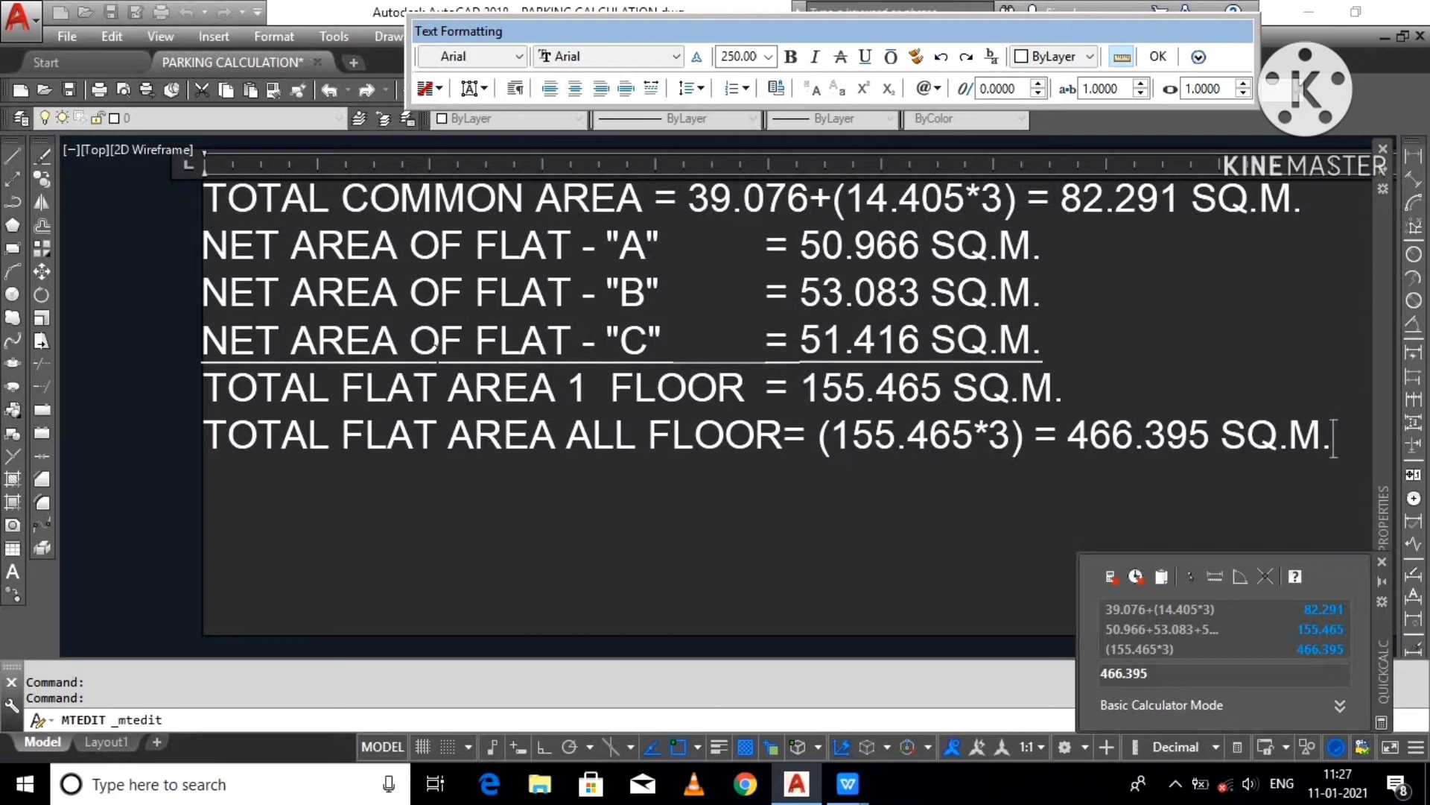
scroll(513, 377, "down", 2)
left_click(239, 425)
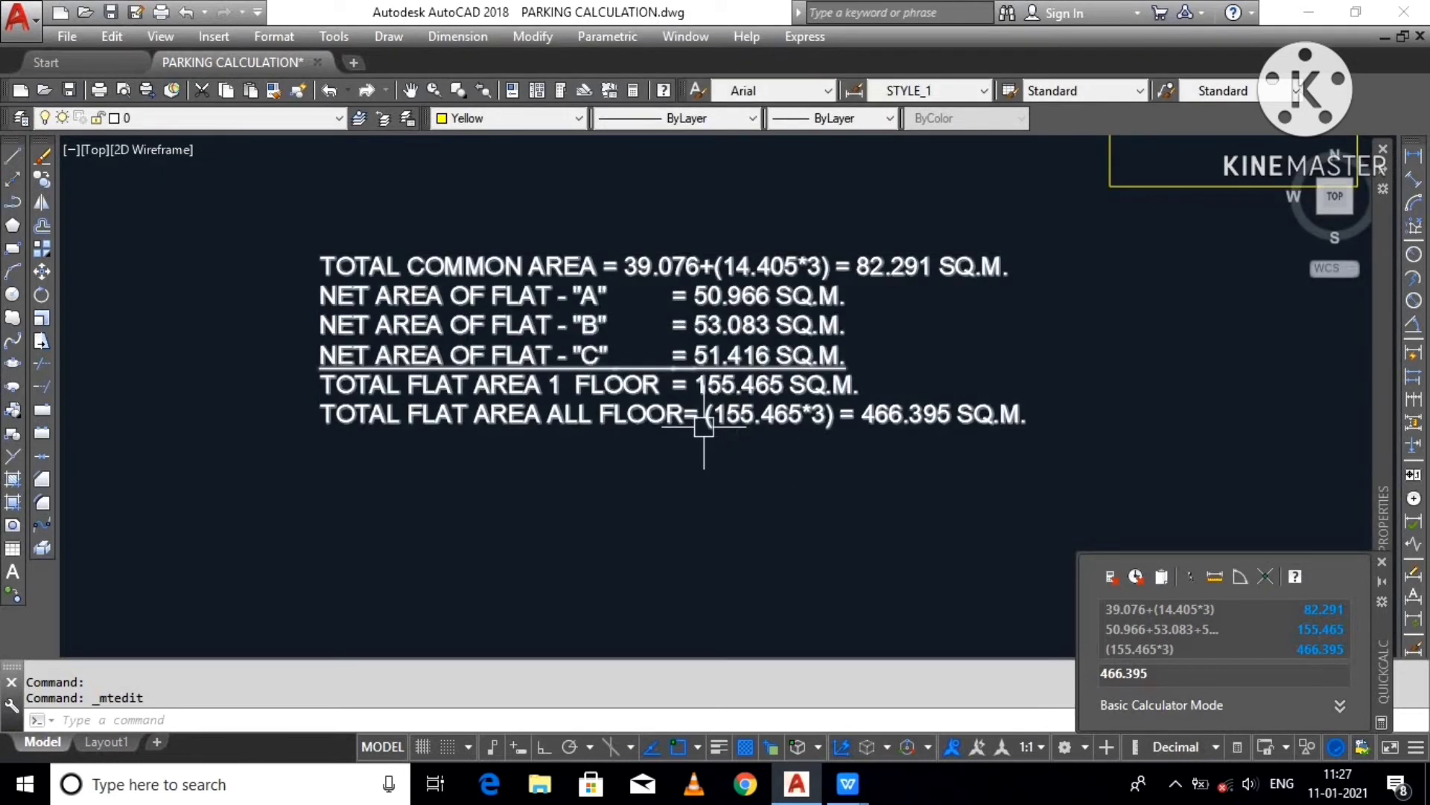
middle_click_drag(692, 415, 607, 387)
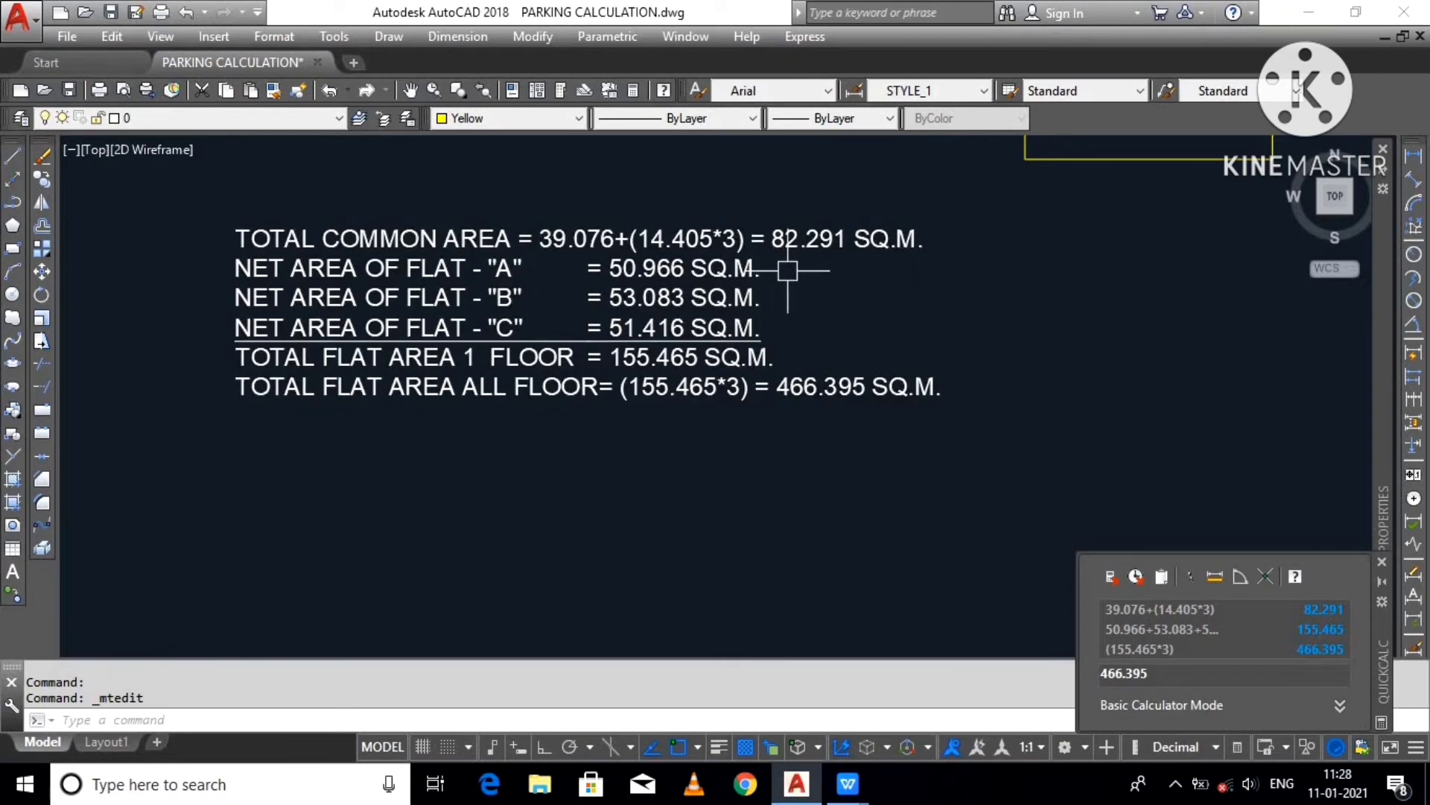
Step: Add the word "PROPORTIONATE" after a blank line below the all-floor total, correcting its spelling with the suggested word
double_click(717, 386)
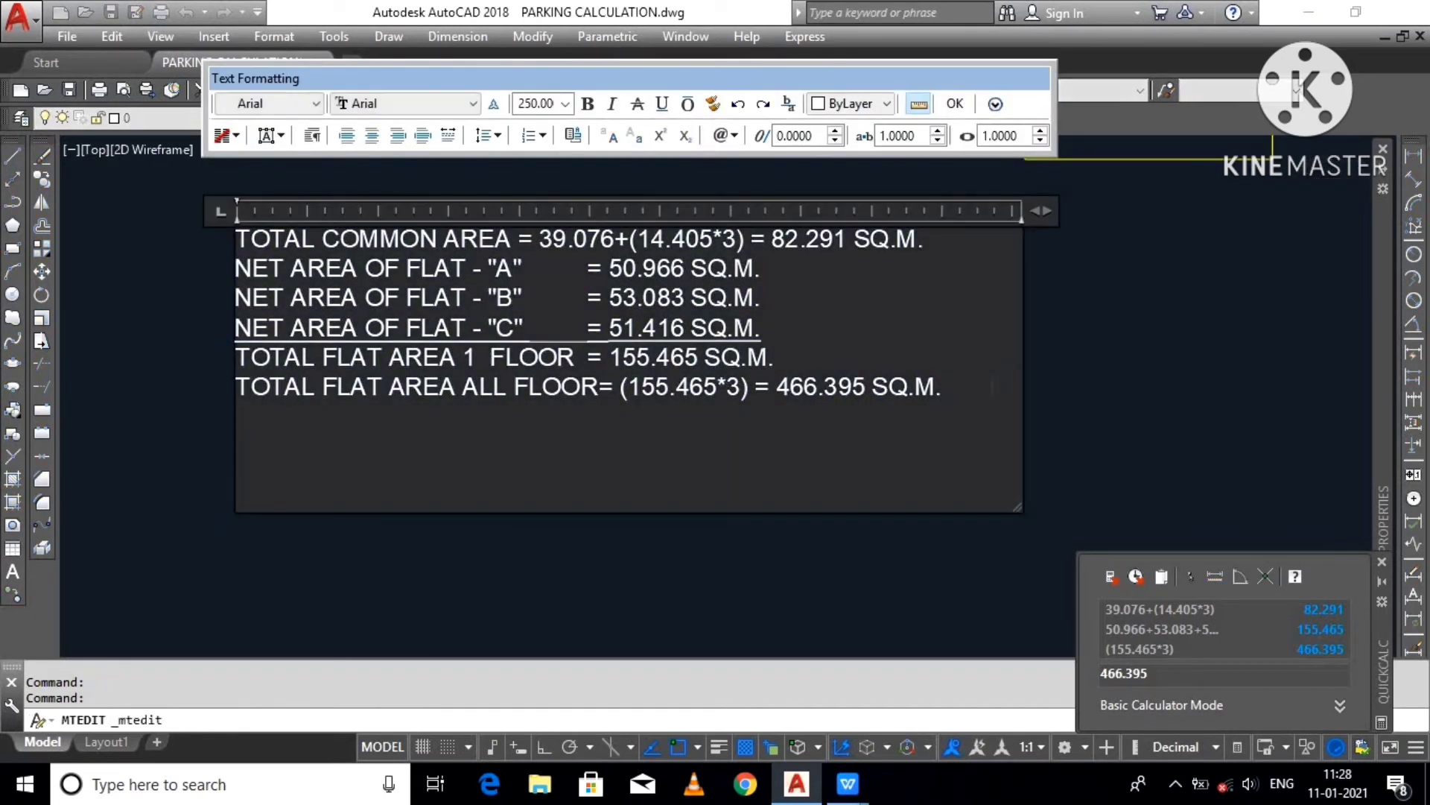
key("End")
key("Return")
key("Return")
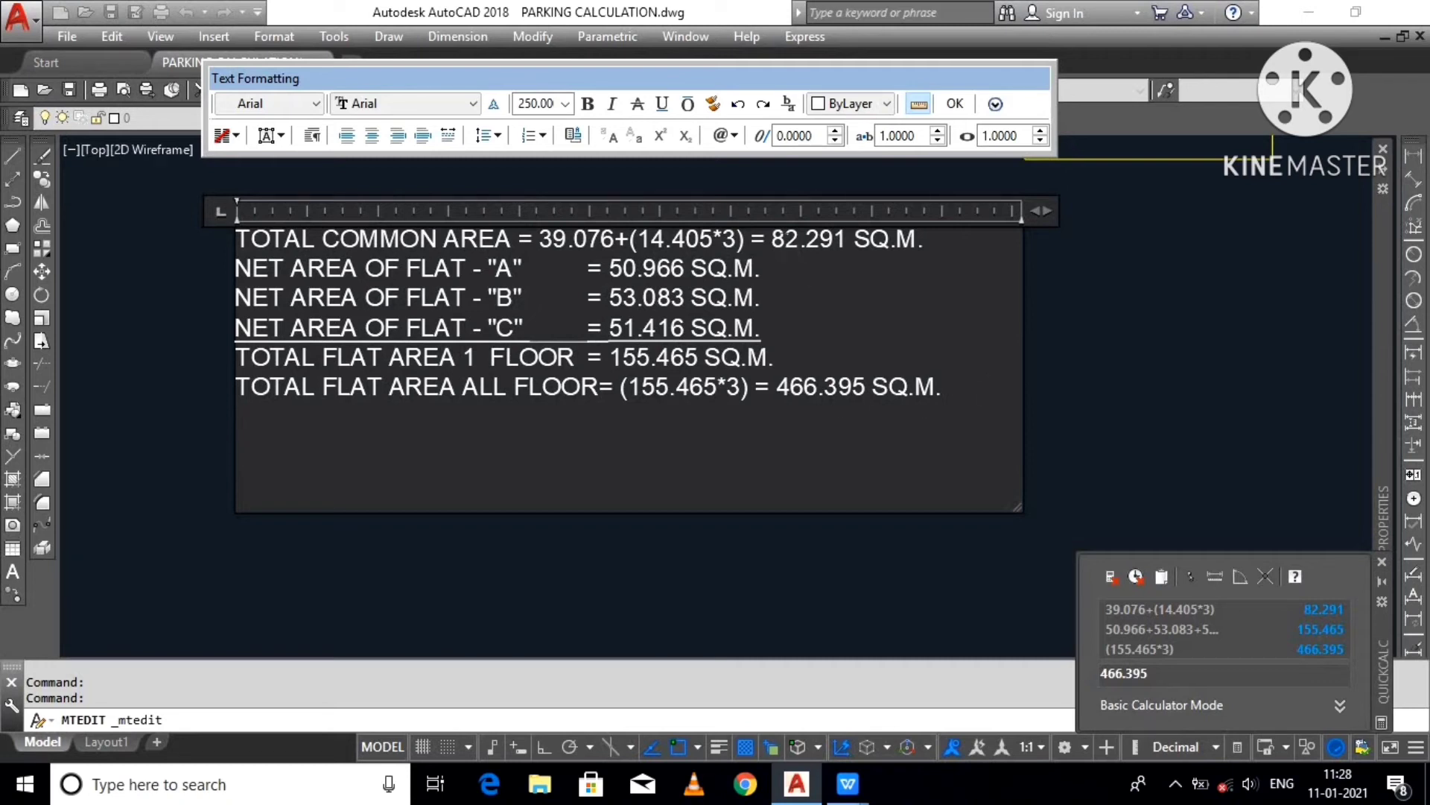
left_click_drag(786, 239, 834, 239)
left_click_drag(790, 387, 853, 387)
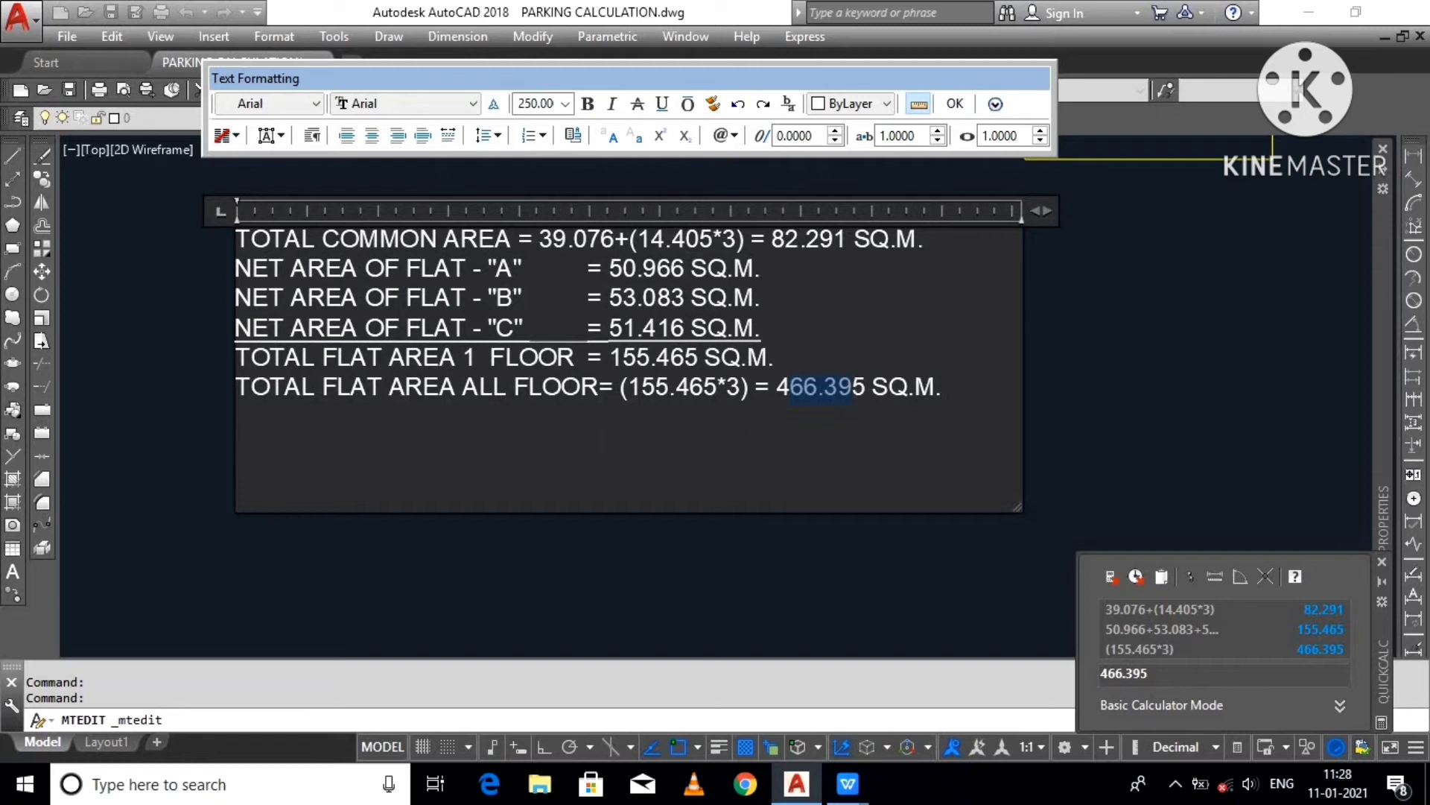
left_click(236, 447)
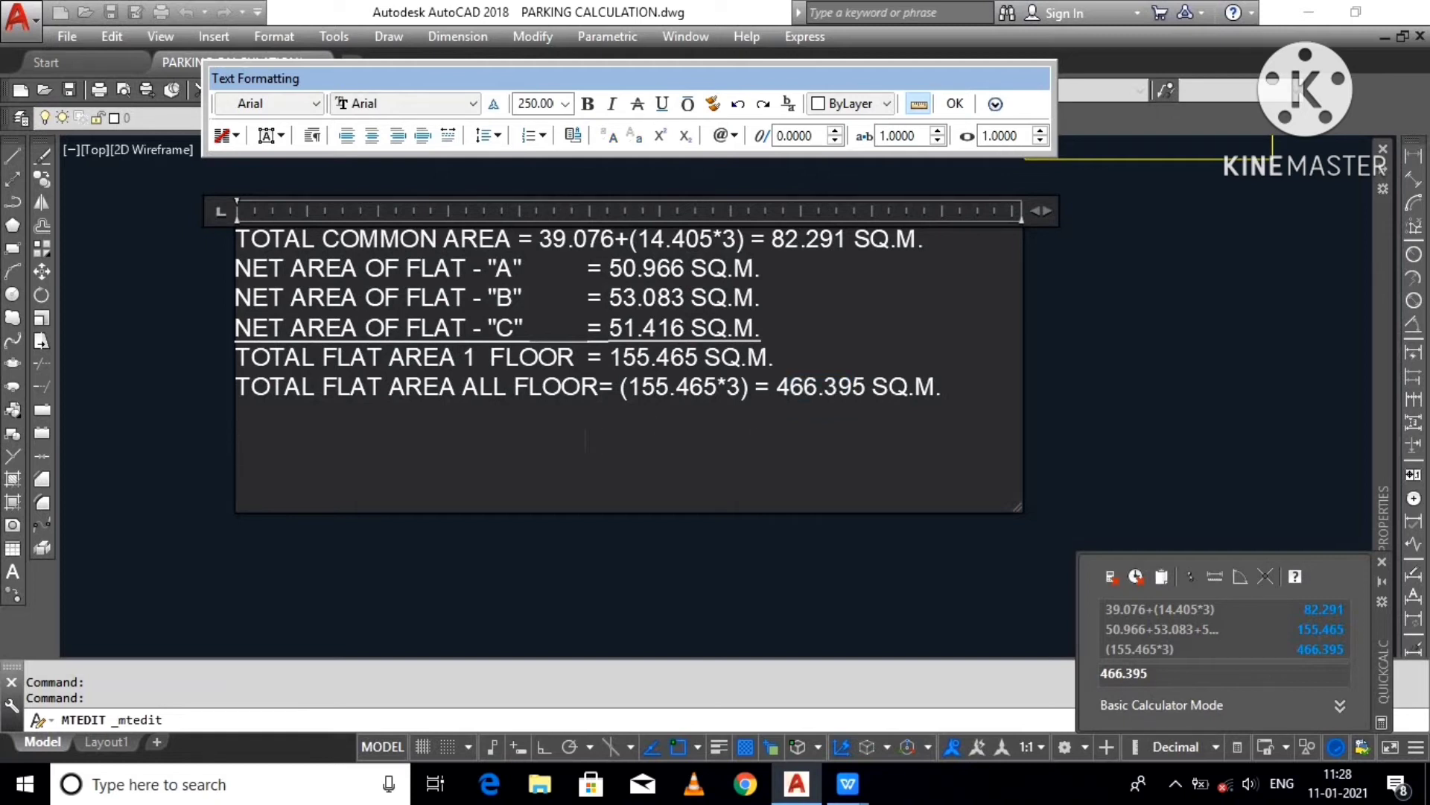
type("PROPORSONATE")
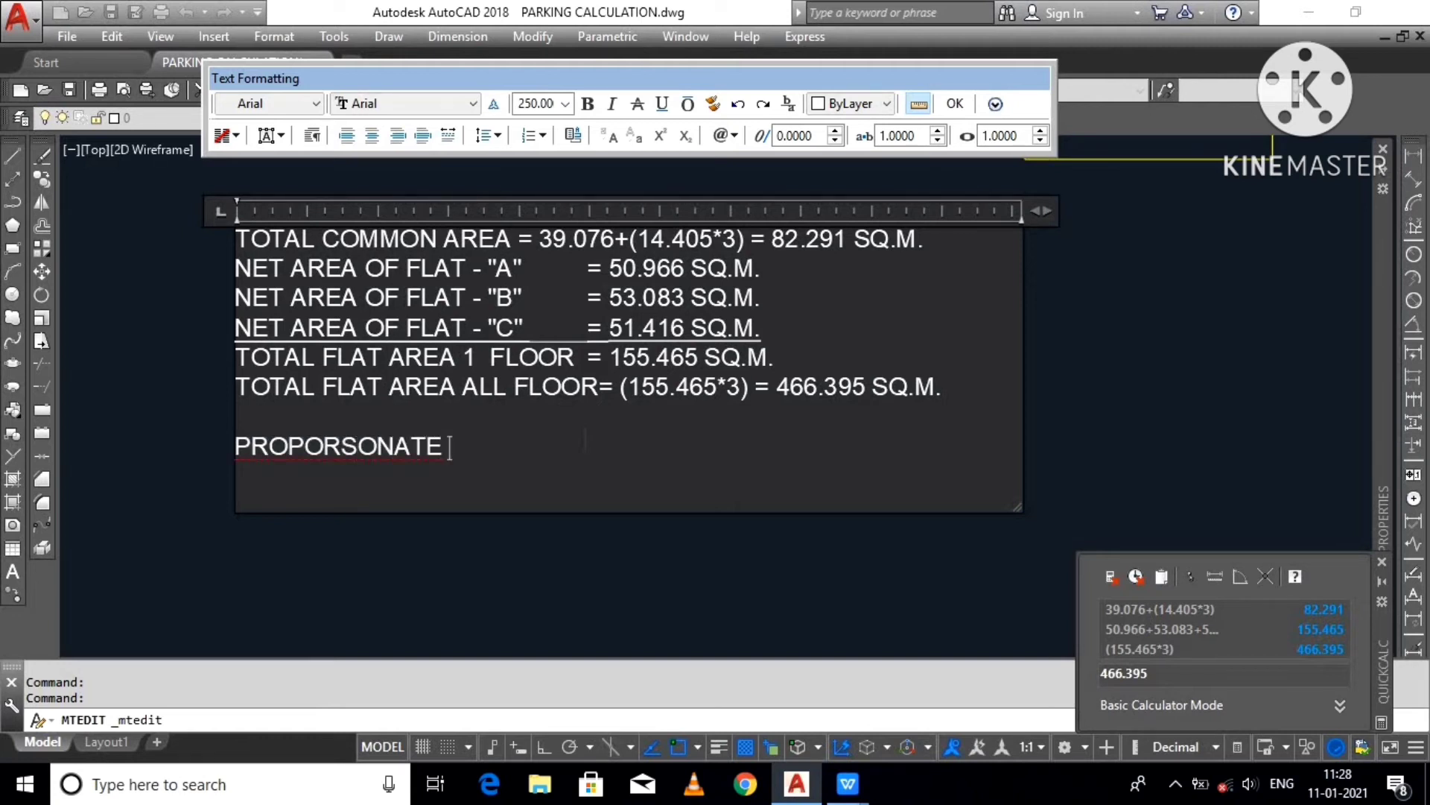
right_click(399, 447)
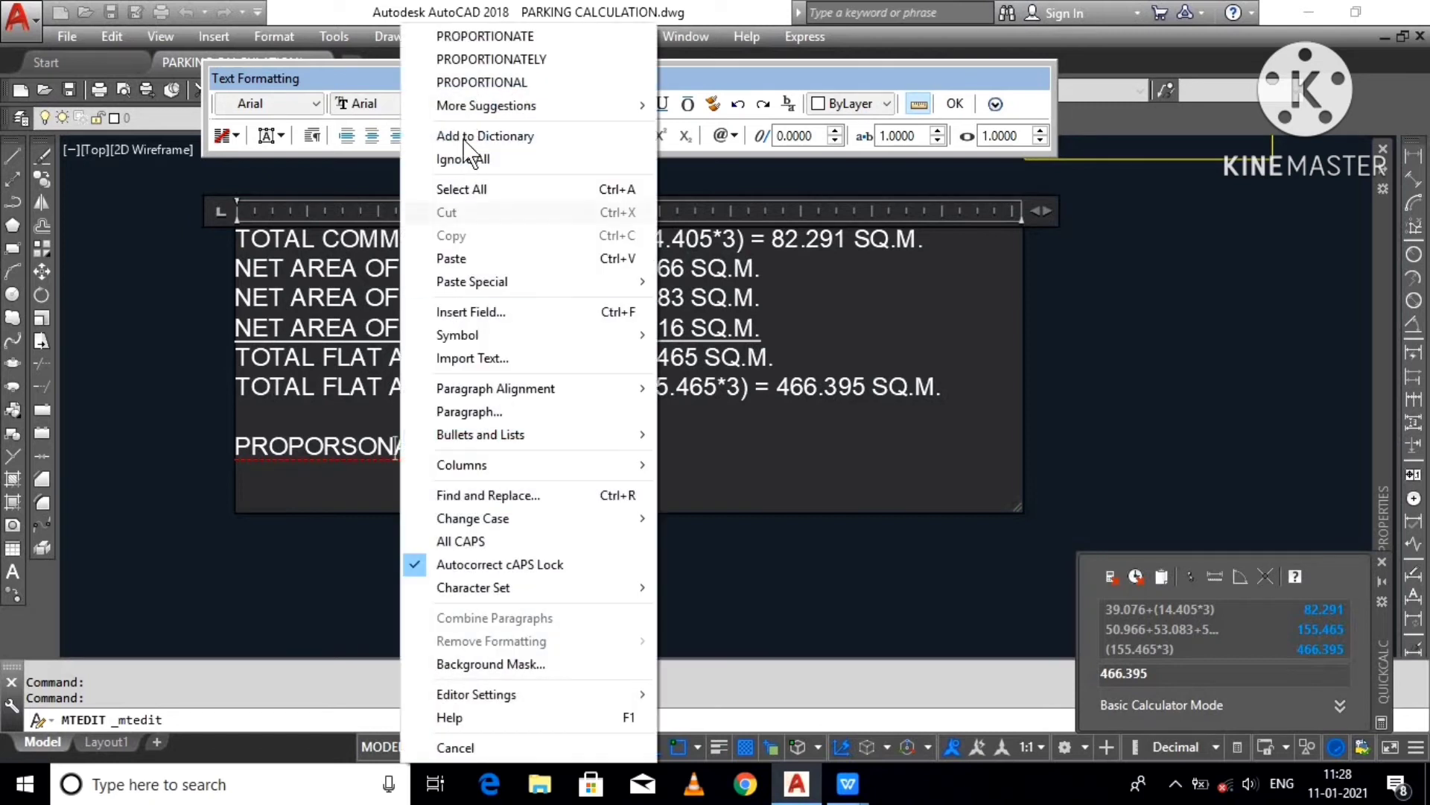
left_click(524, 37)
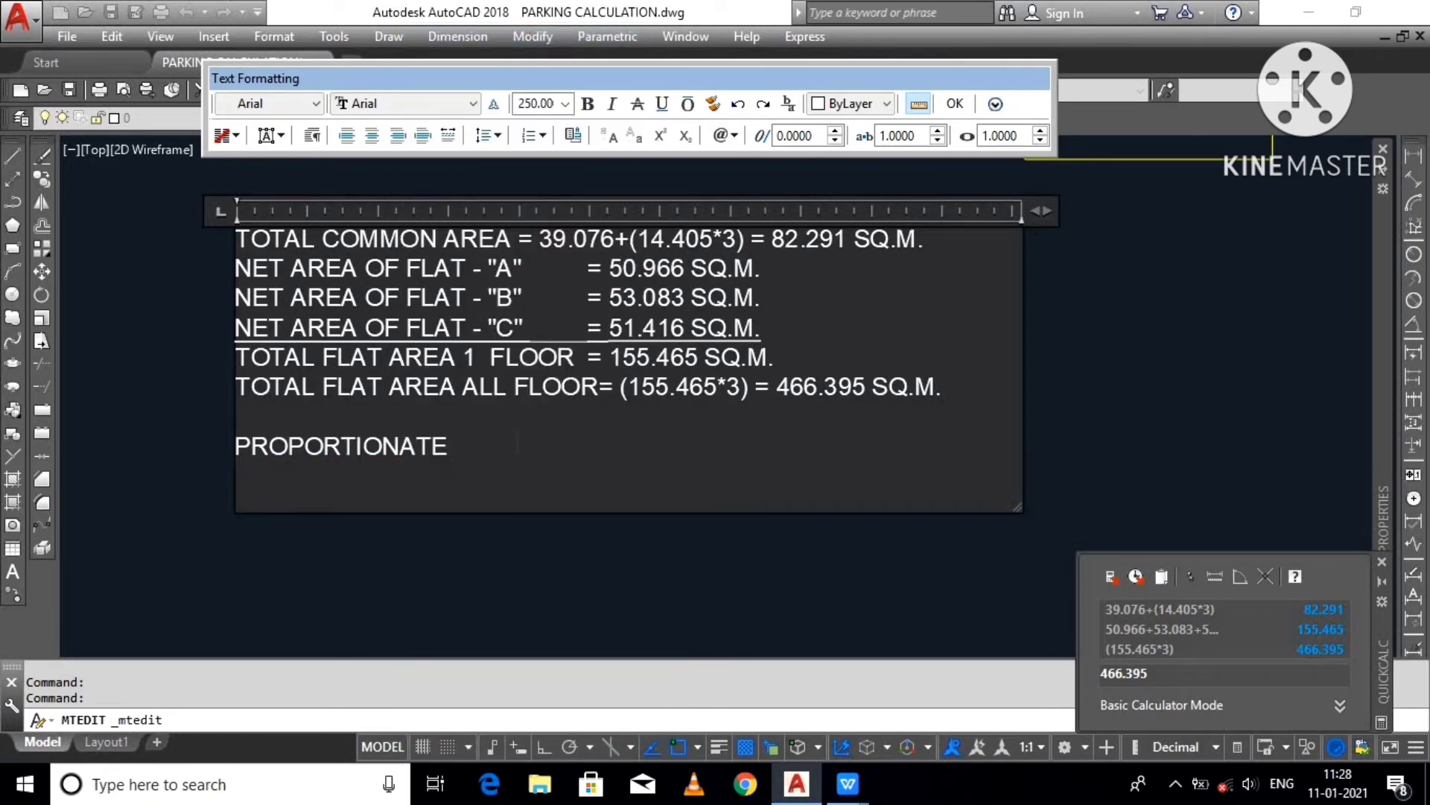
Step: Extend the new line to read "PROPORTIONATE FACTOR = 82.291/466.395 ="
type("FACTOR = ")
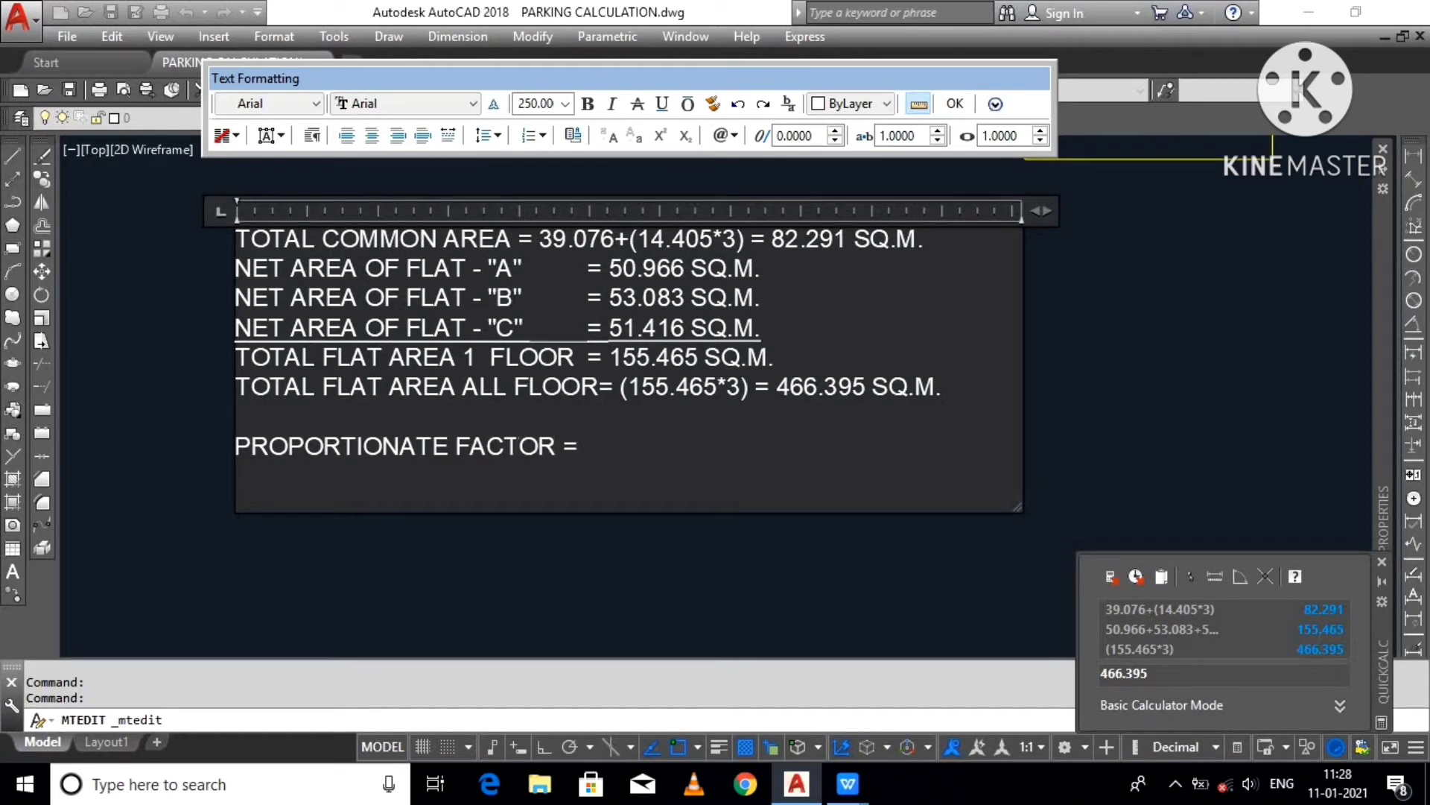
type("82.291/46")
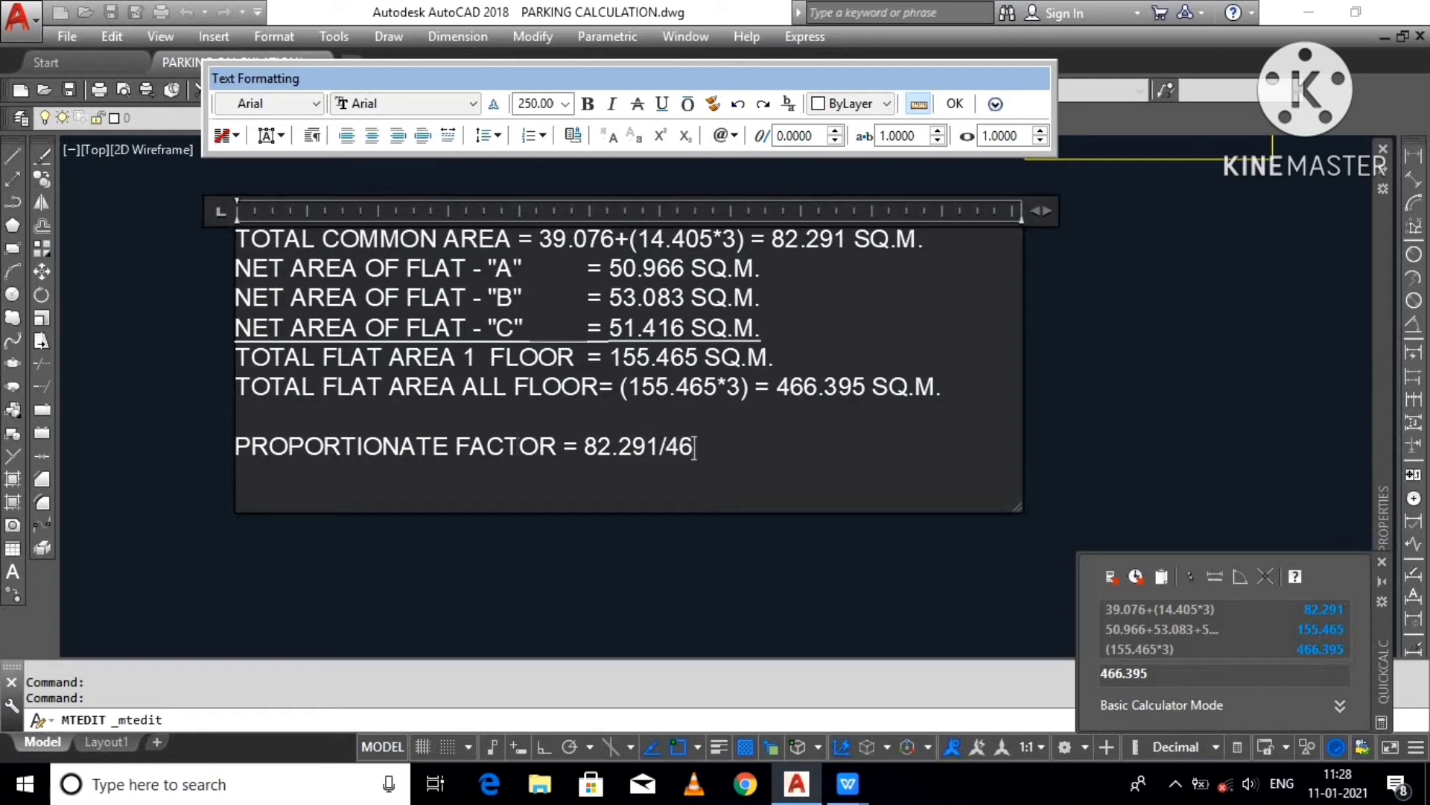
type("6.395 =")
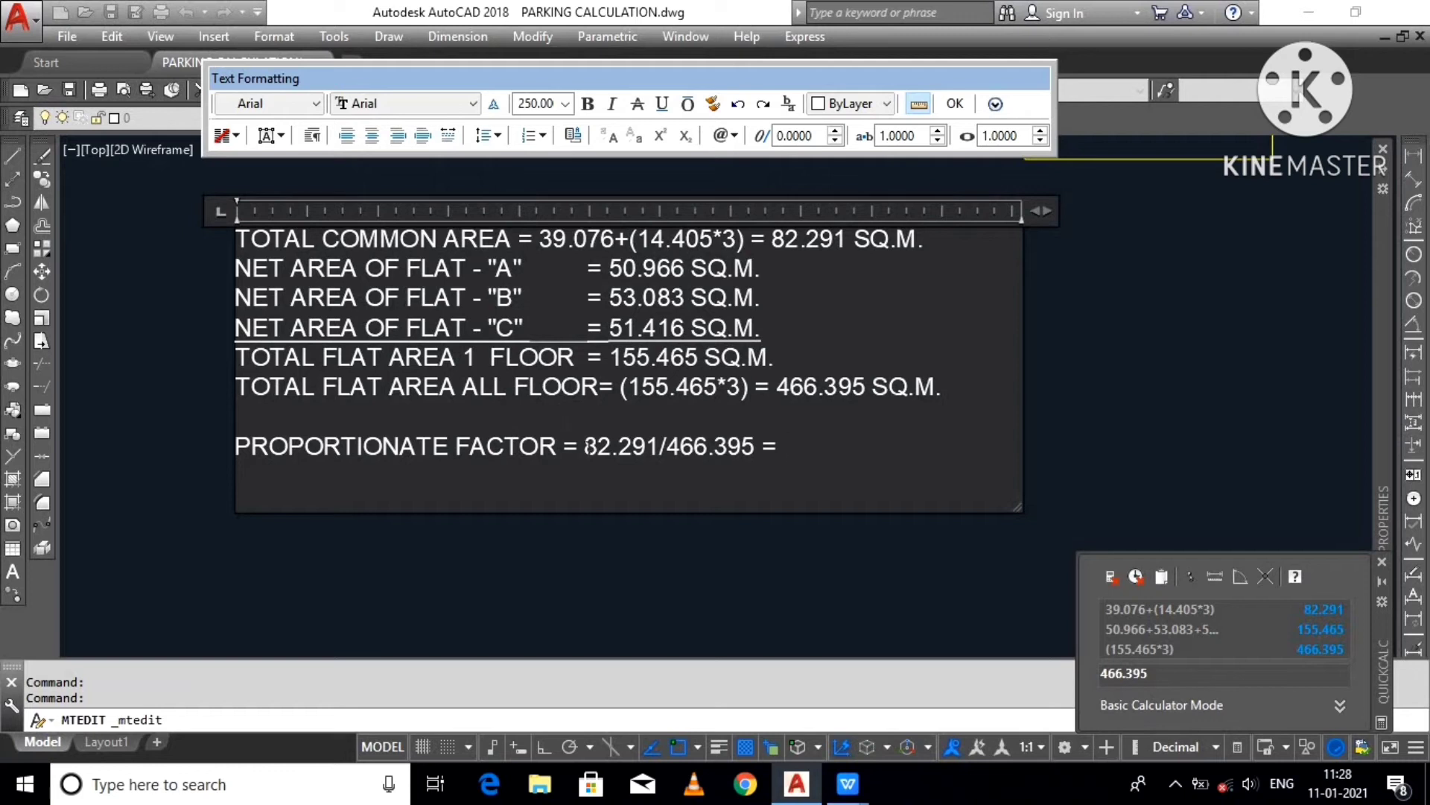
Step: Copy the expression 82.291/466.395 from the factor line and calculate it in QuickCalc
left_click_drag(585, 445, 752, 462)
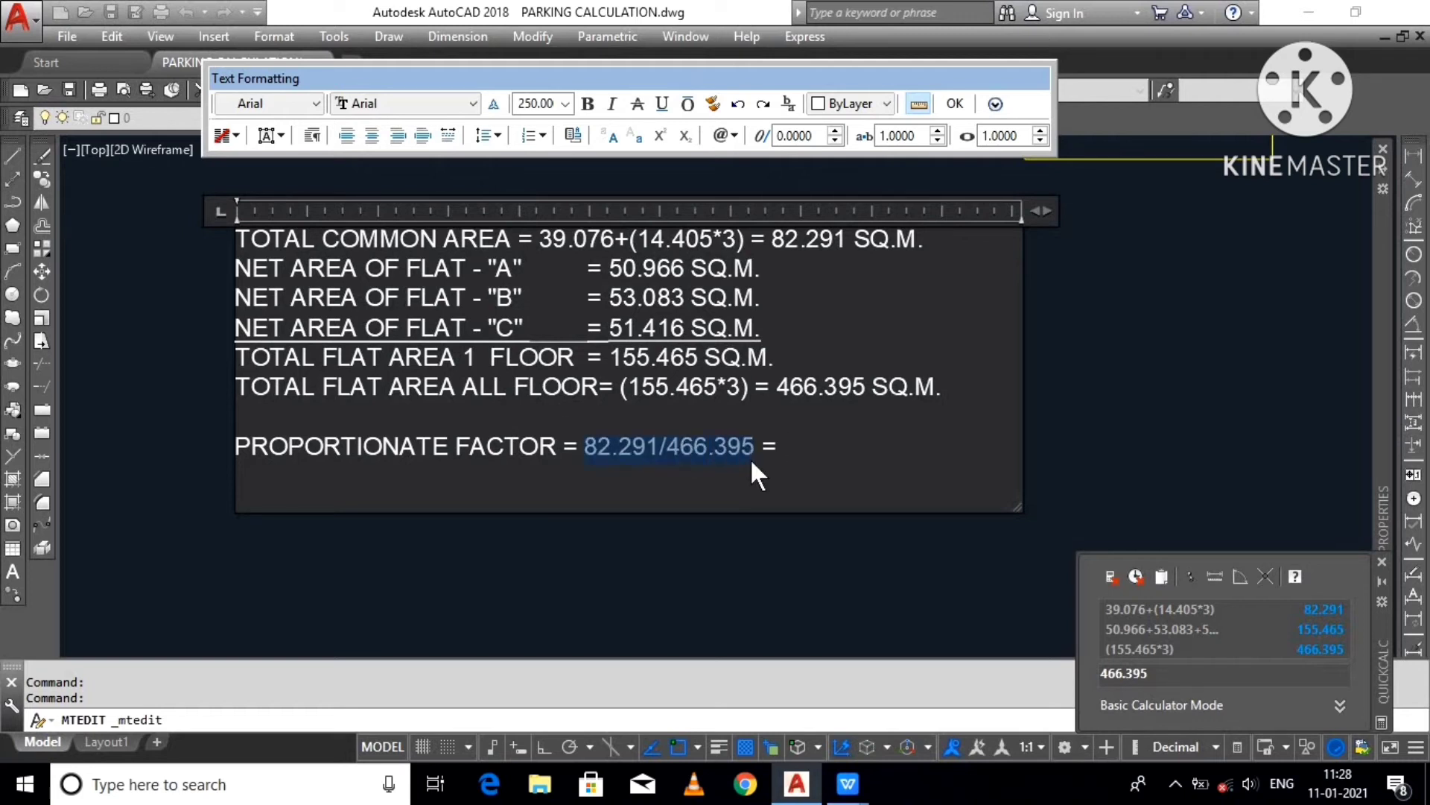
key("ctrl+c")
left_click(831, 560)
left_click(1165, 673)
key("ctrl+v")
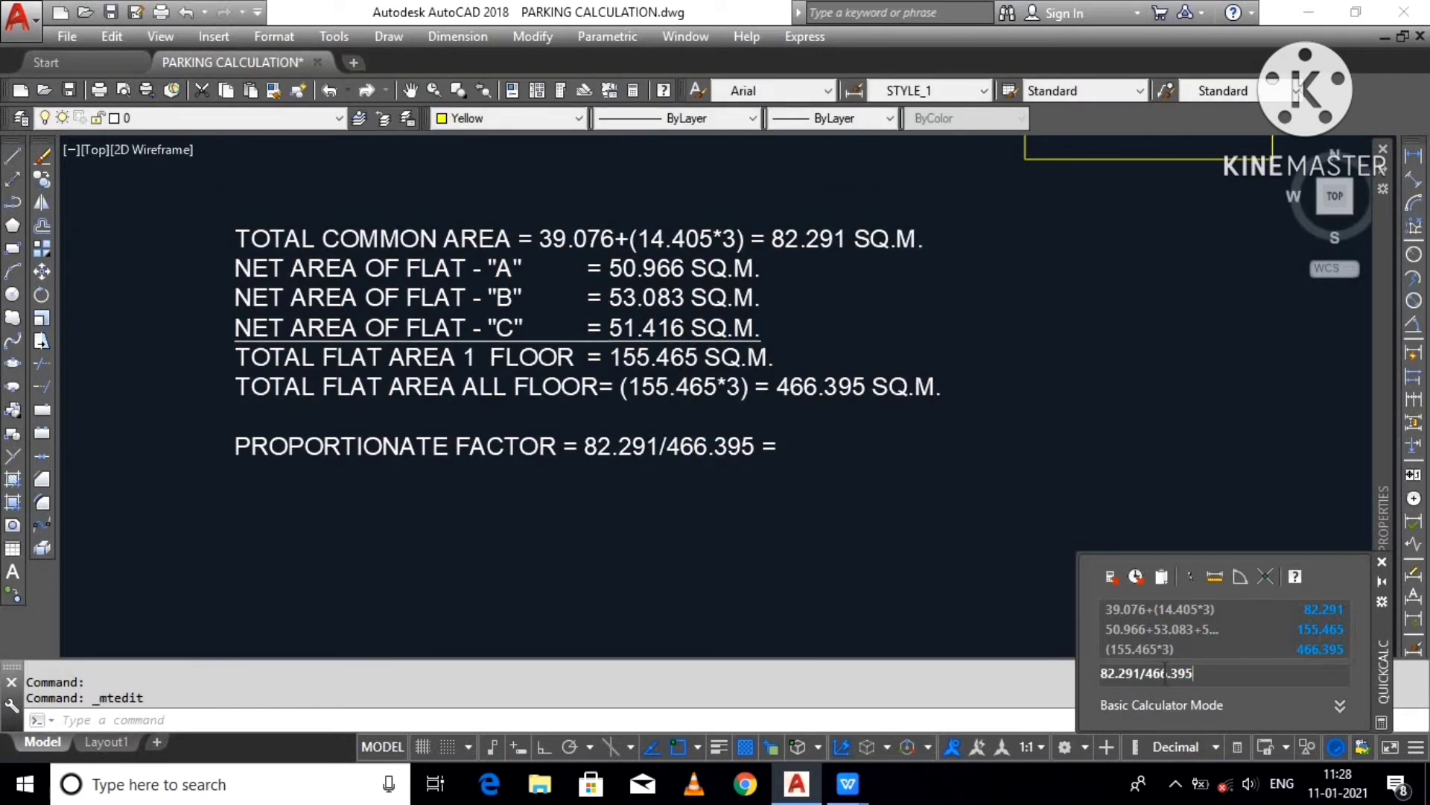
key("Return")
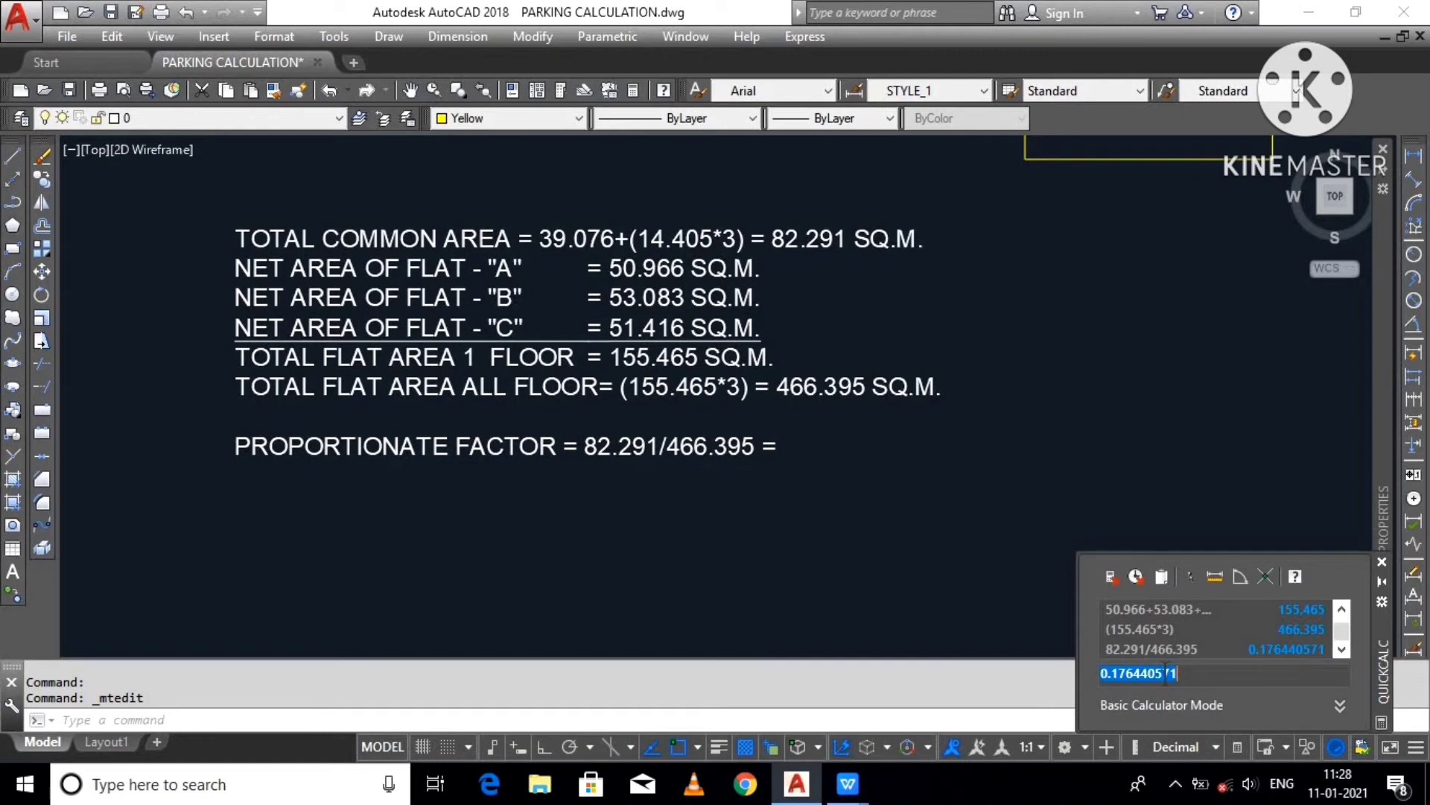
Step: Paste the calculated value 0.176440571 at the end of the proportionate factor line in the area text
left_click(660, 392)
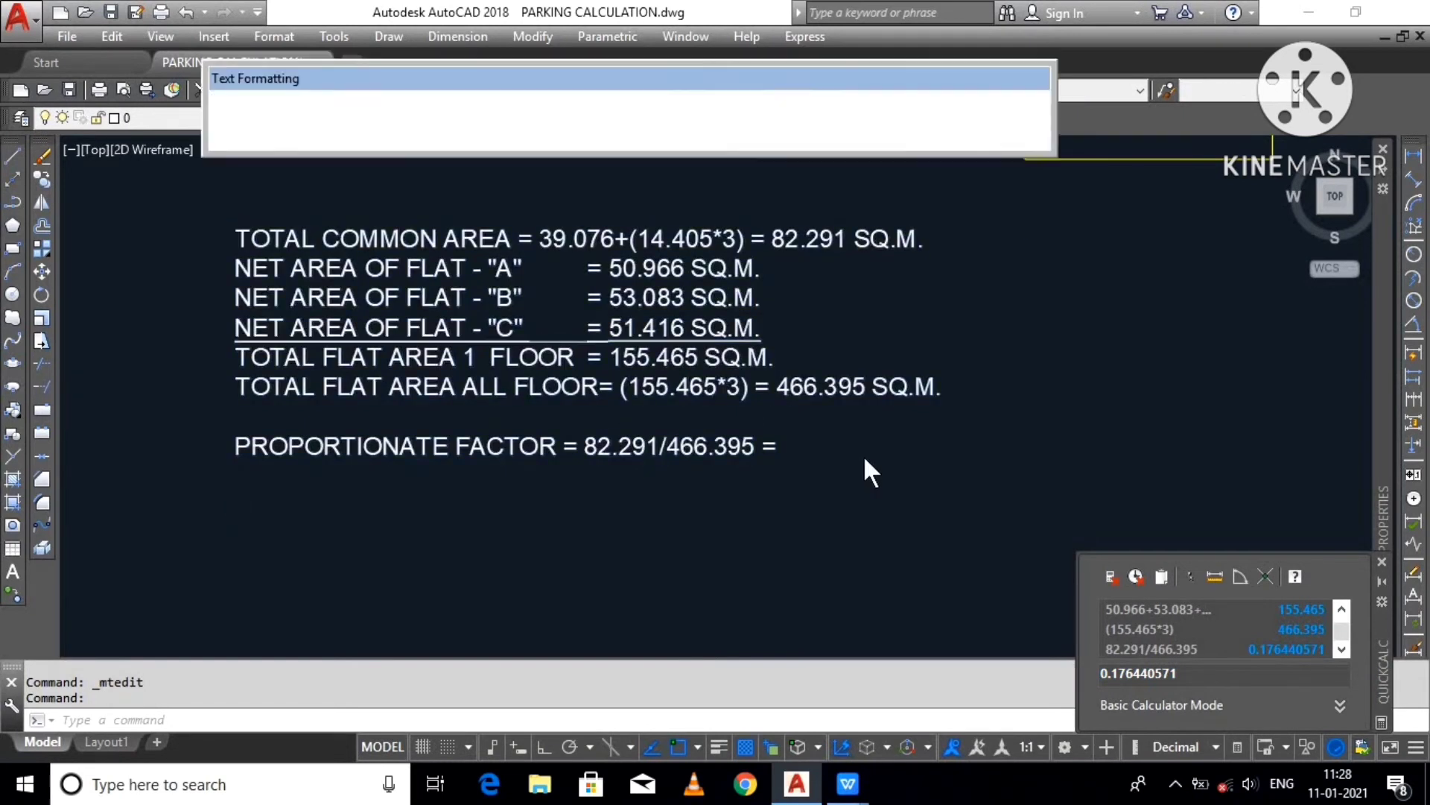
left_click(862, 469)
key("ctrl+v")
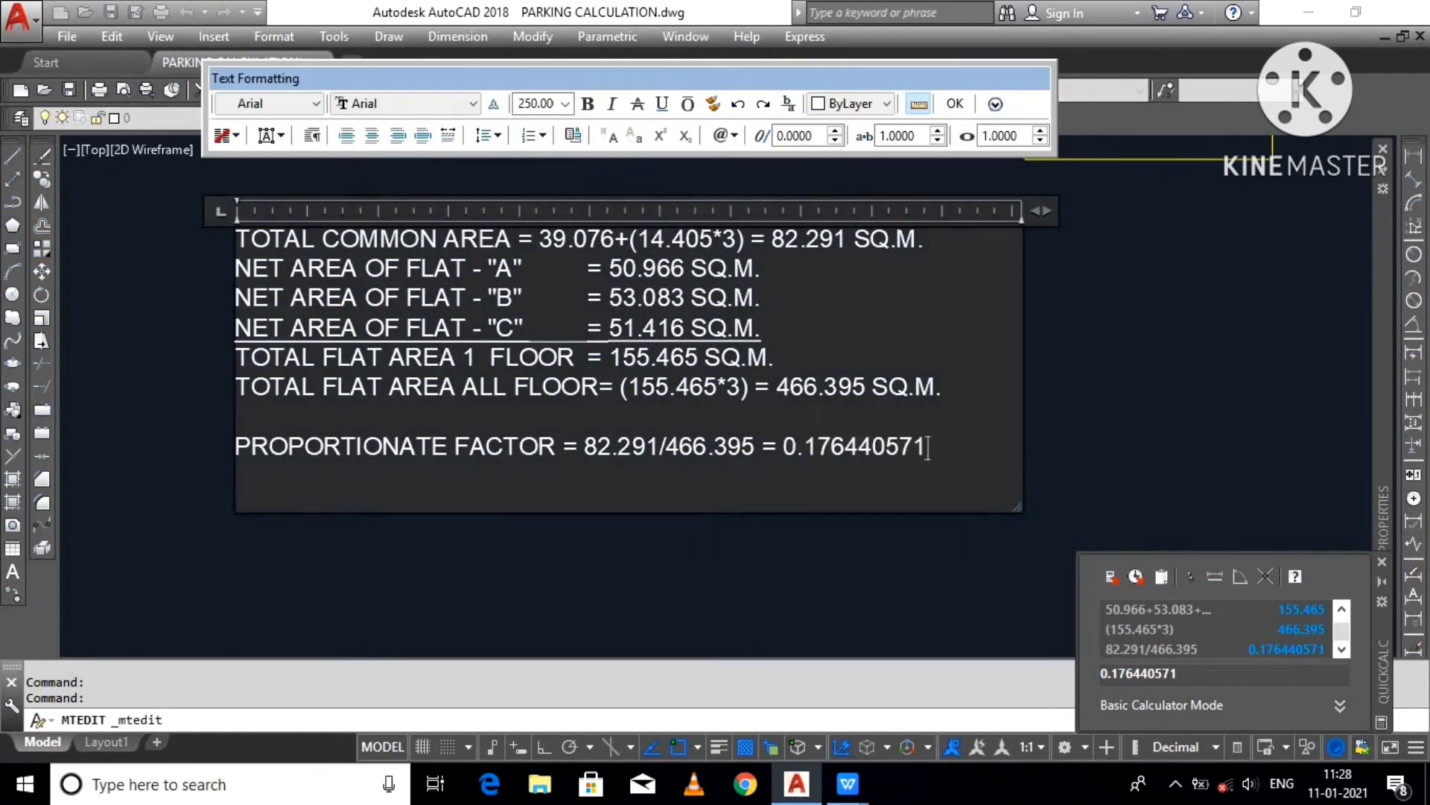
left_click_drag(784, 451, 925, 449)
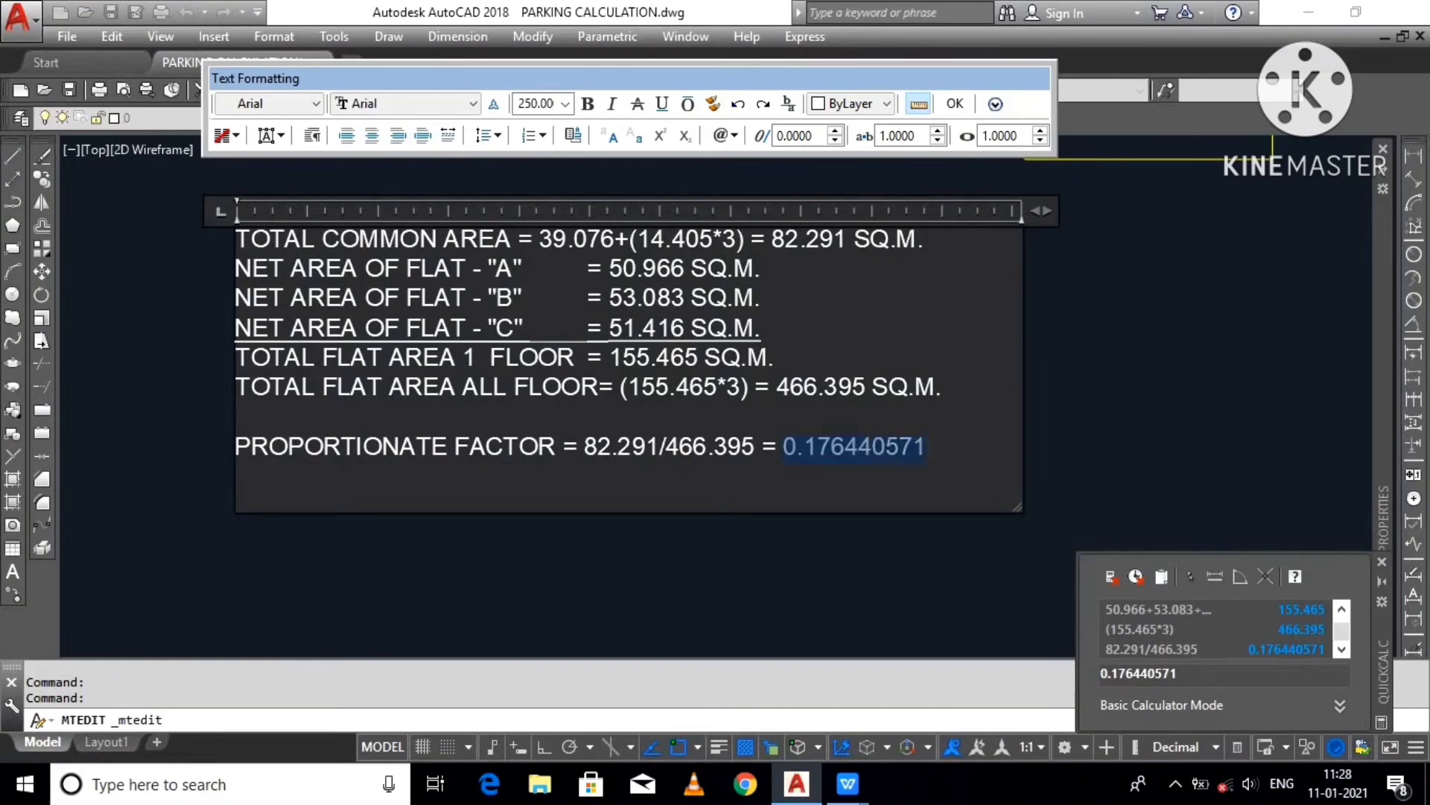
left_click(929, 448)
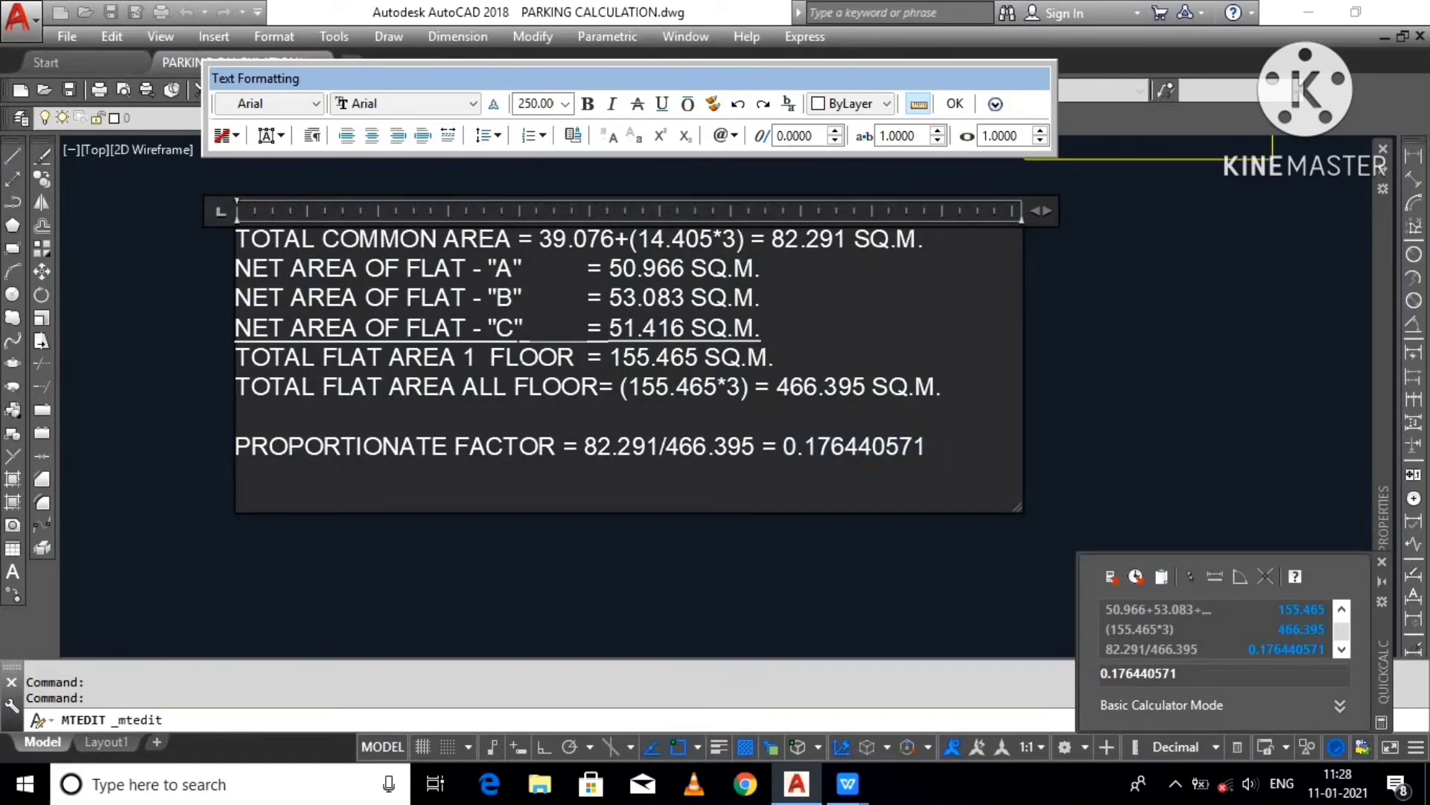
Step: Add the line "ACTUAL AREA OF FLAT "A" = 50.966 *" after a blank line below the proportionate factor
key("Return")
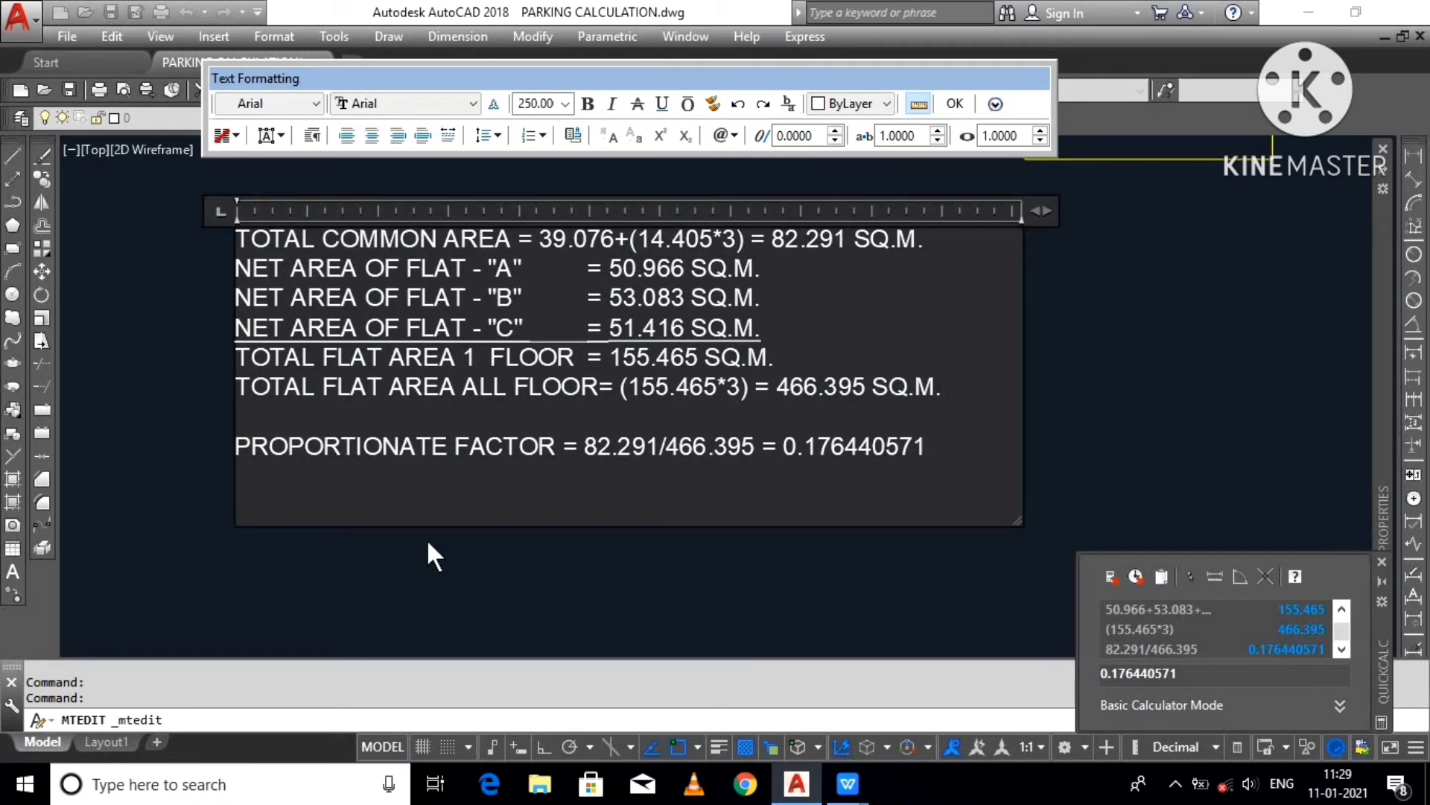
type("ACTUAL F")
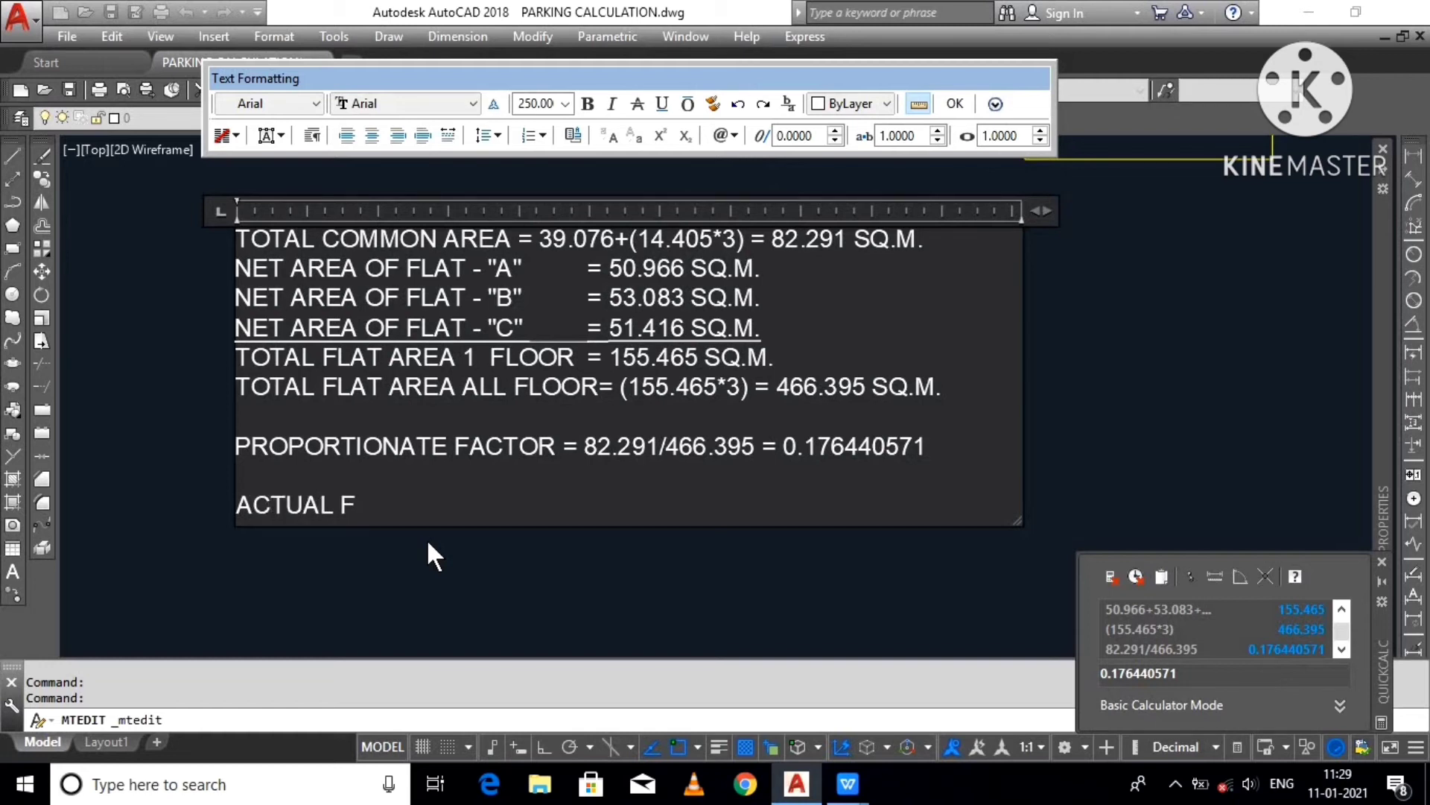
key("BackSpace")
type("AREA OF F;")
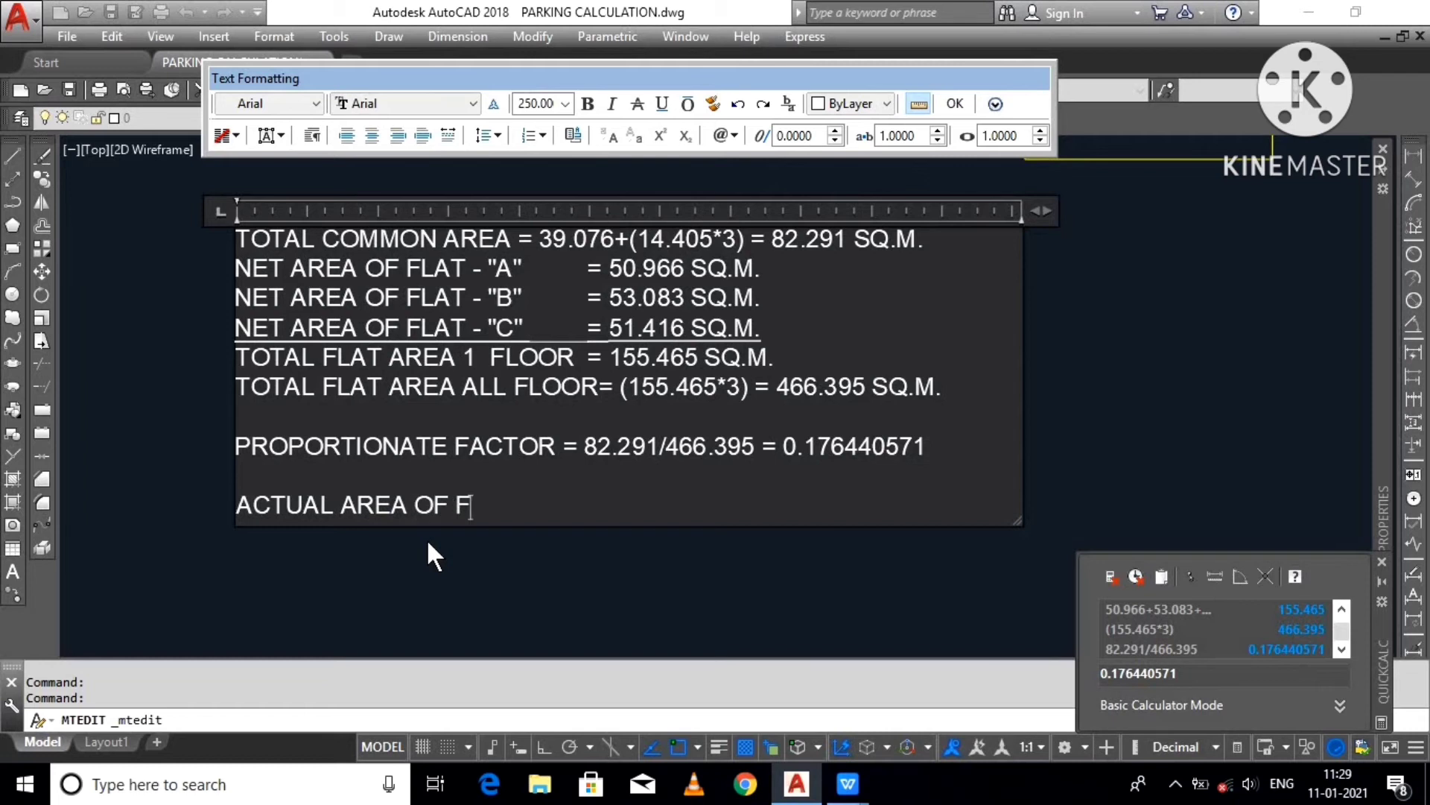
key("BackSpace")
type("LAT \"A\"")
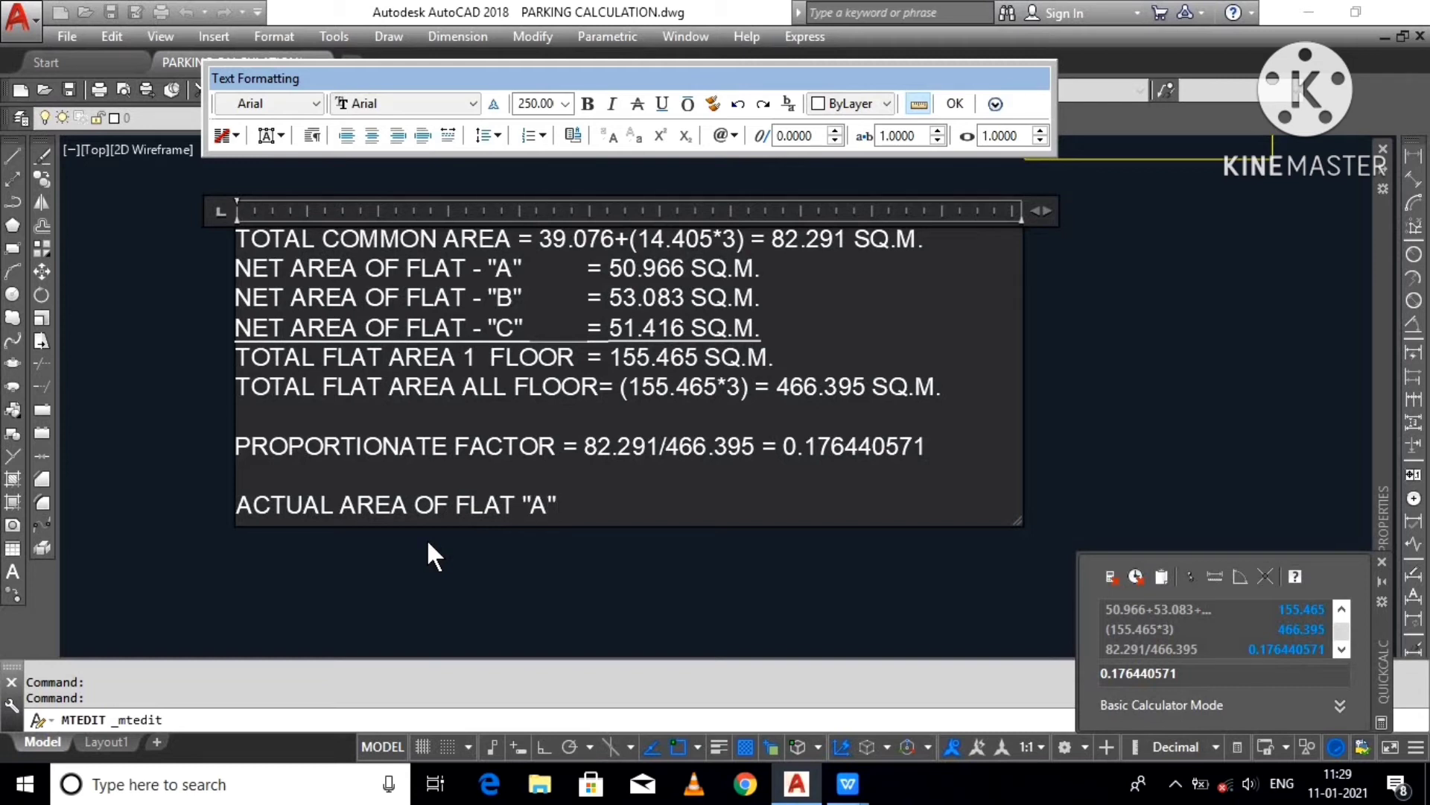
type(" = 50")
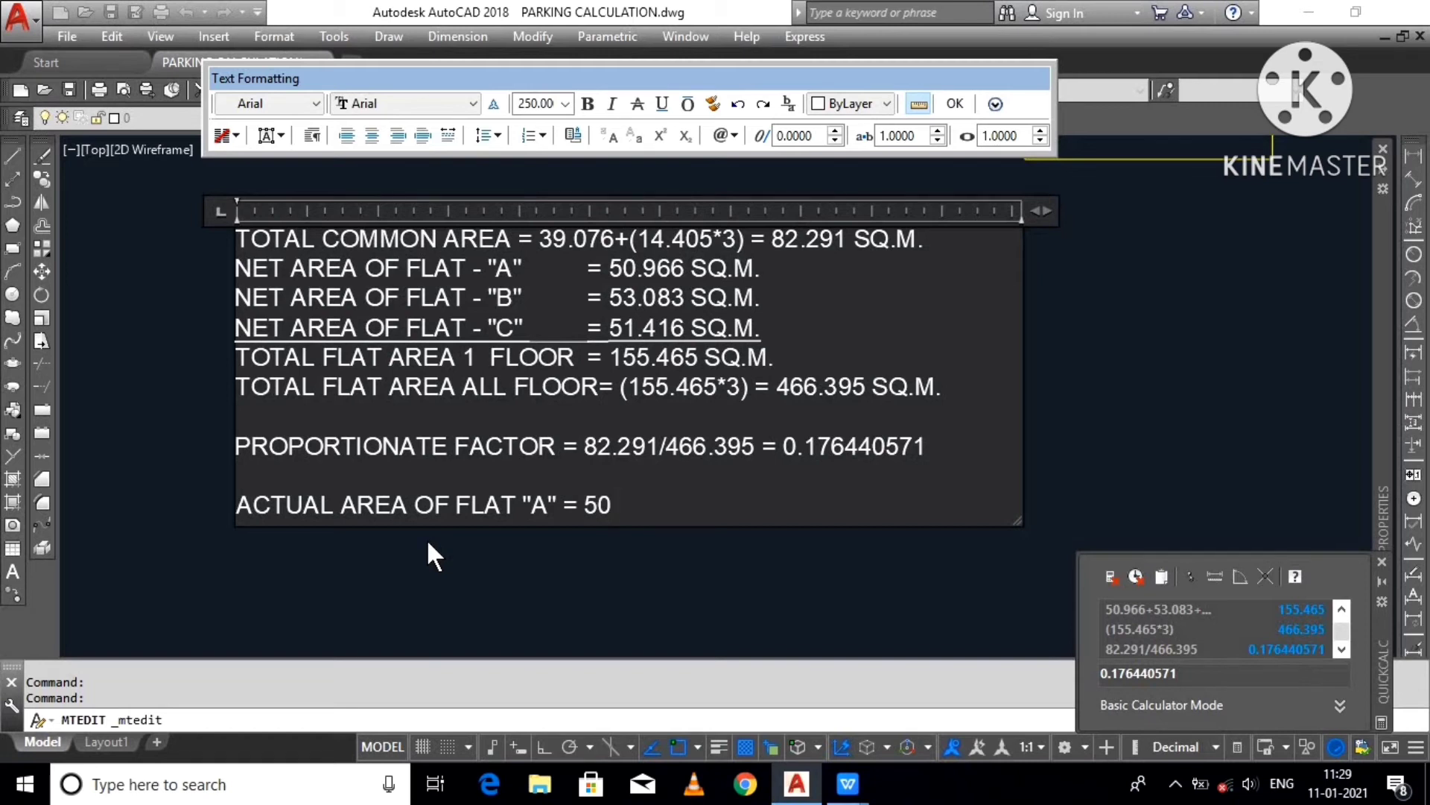
type(".966")
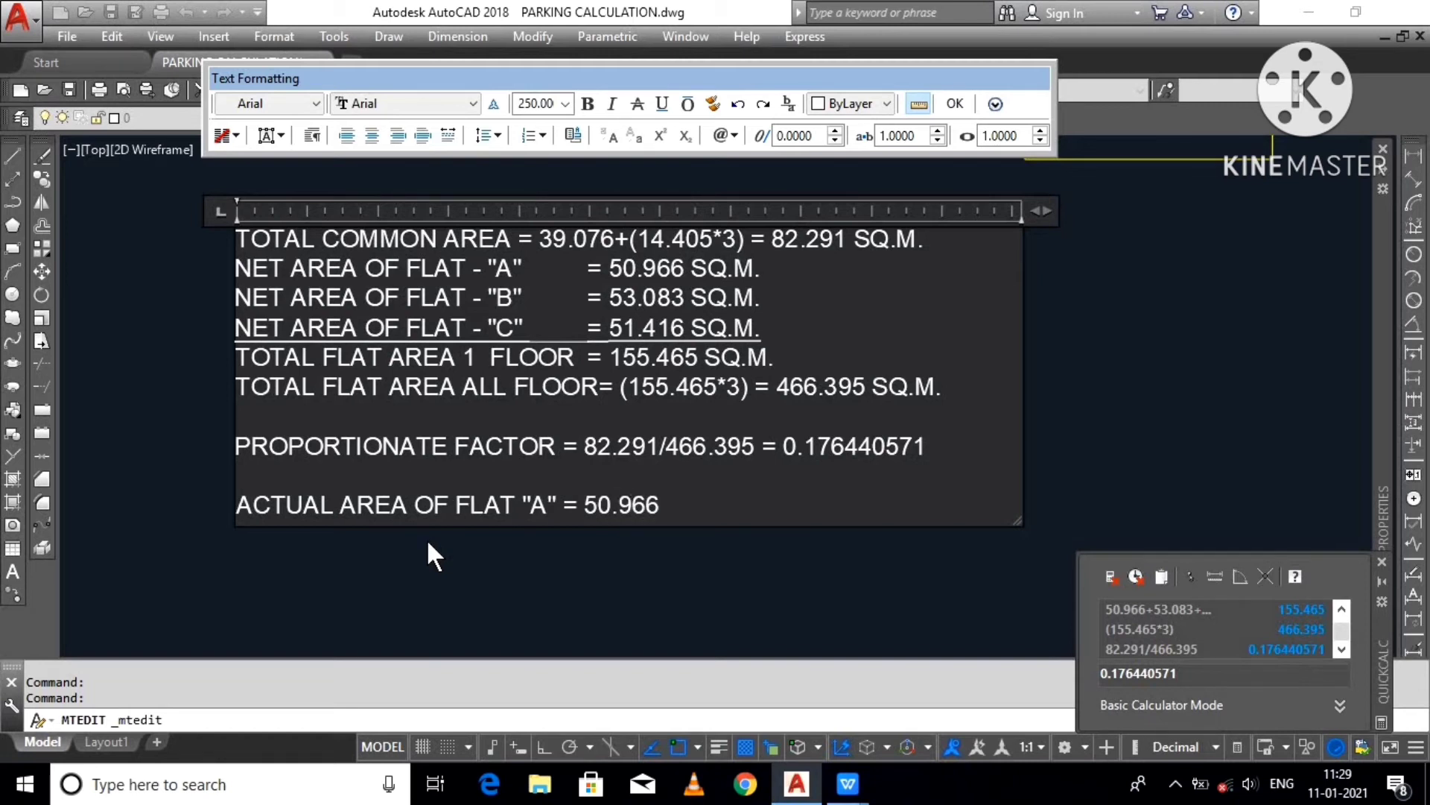
type("*")
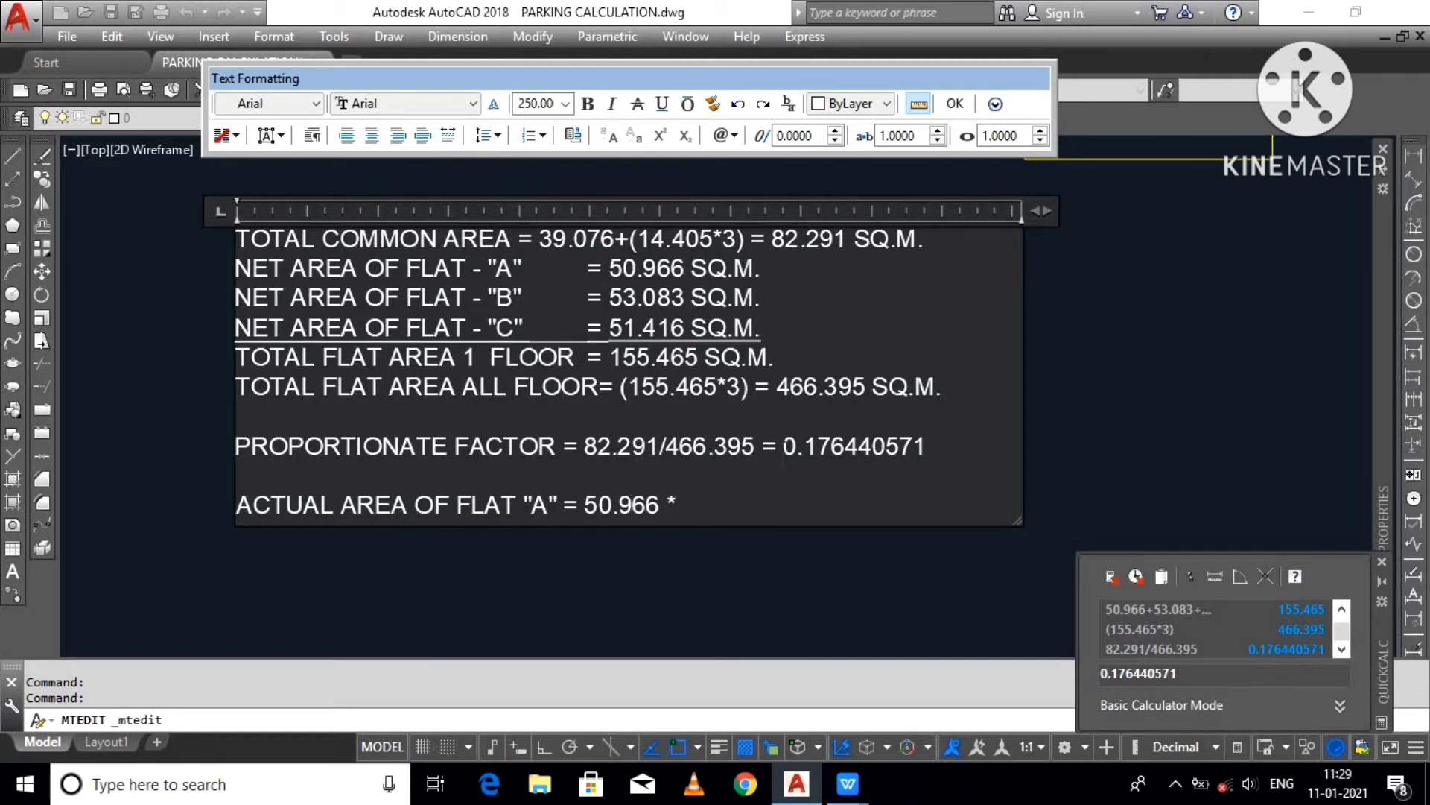
Step: Copy the proportionate factor 0.176440571 to the end of the flat "A" actual area line
left_click_drag(784, 450, 899, 450)
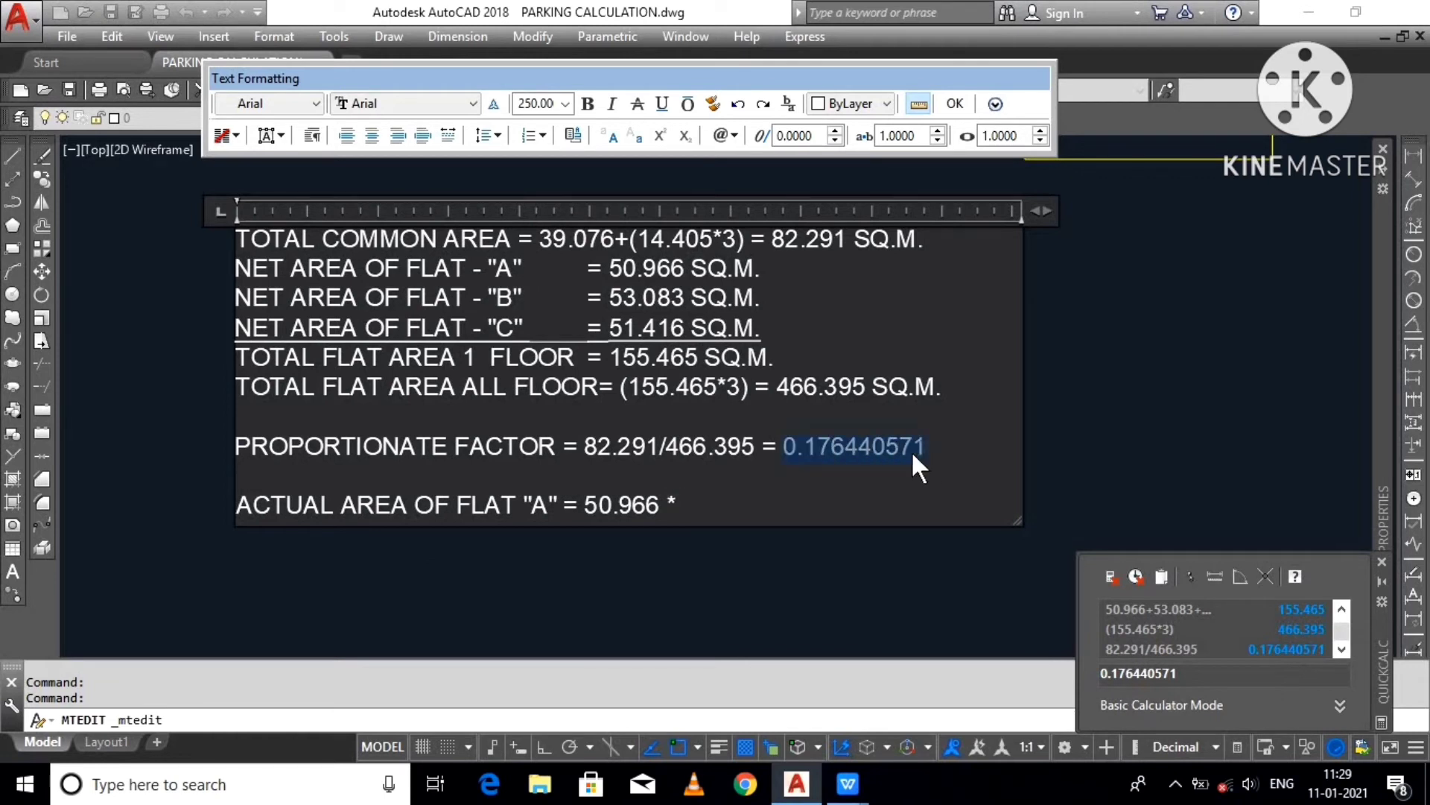
left_click(807, 444)
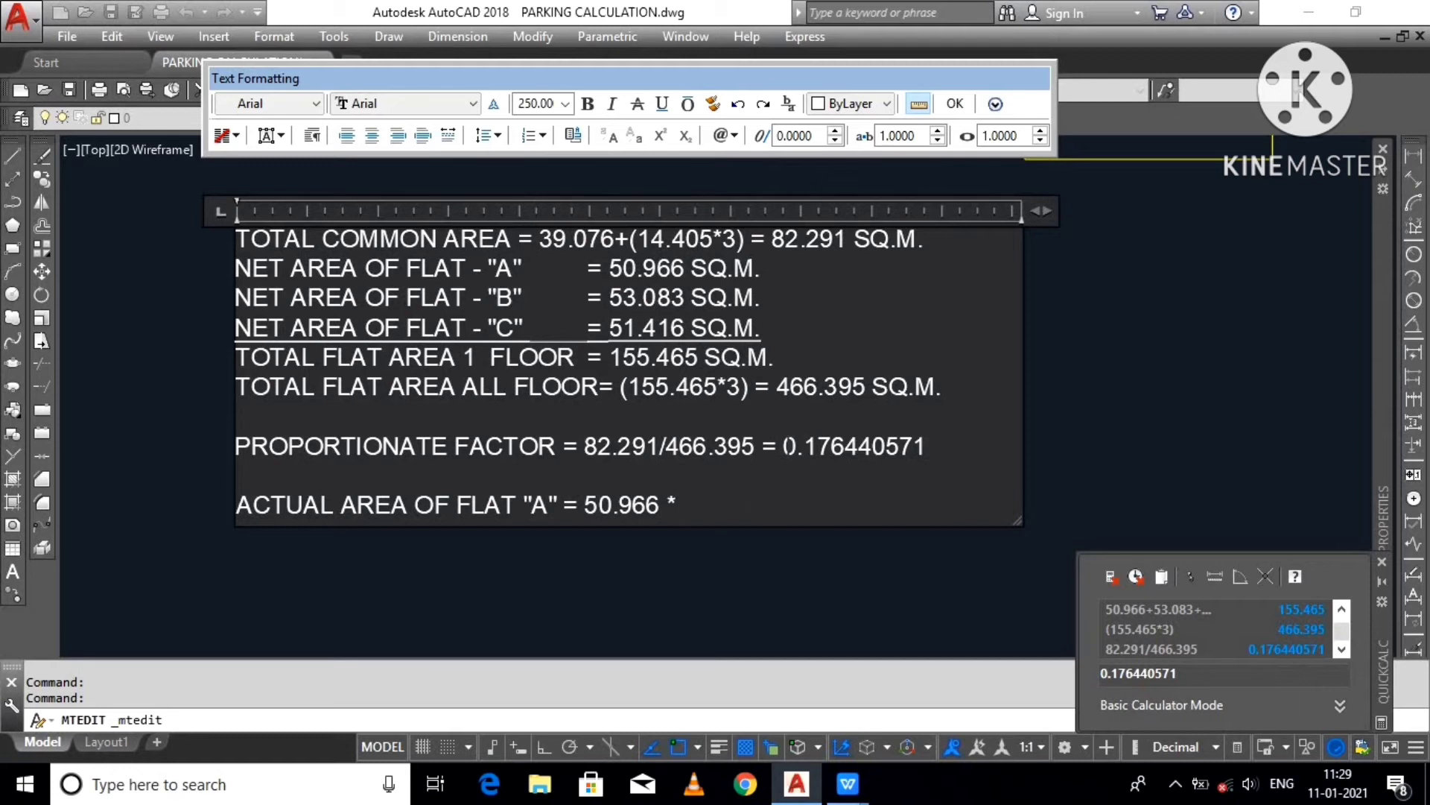
key("shift+Left")
left_click(794, 449)
left_click_drag(784, 447, 924, 449)
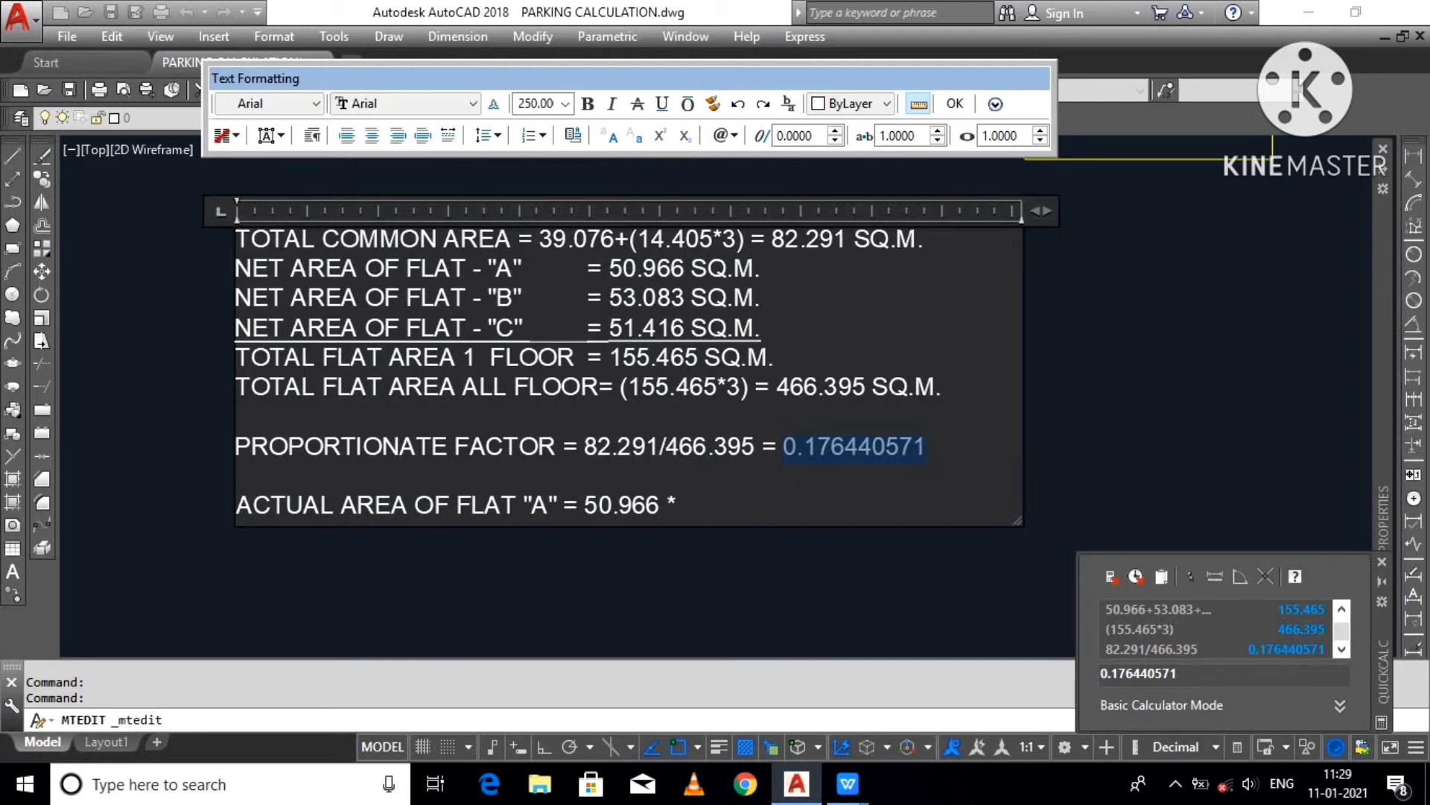
left_click(683, 508)
key("ctrl+v")
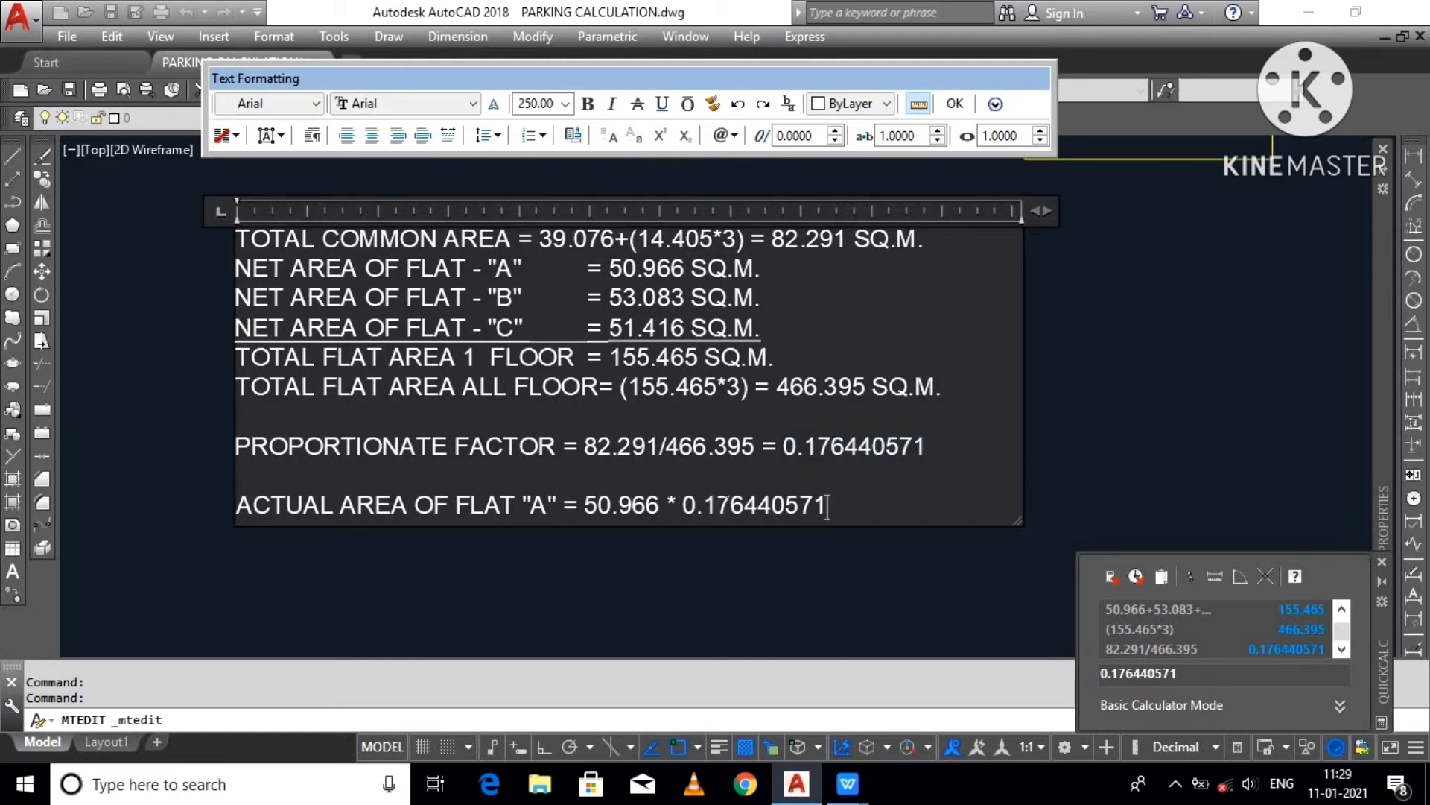
Step: Copy the expression 50.966 * 0.176440571 from the flat "A" line and calculate it in QuickCalc
left_click_drag(827, 509, 587, 508)
key("ctrl+c")
left_click(665, 588)
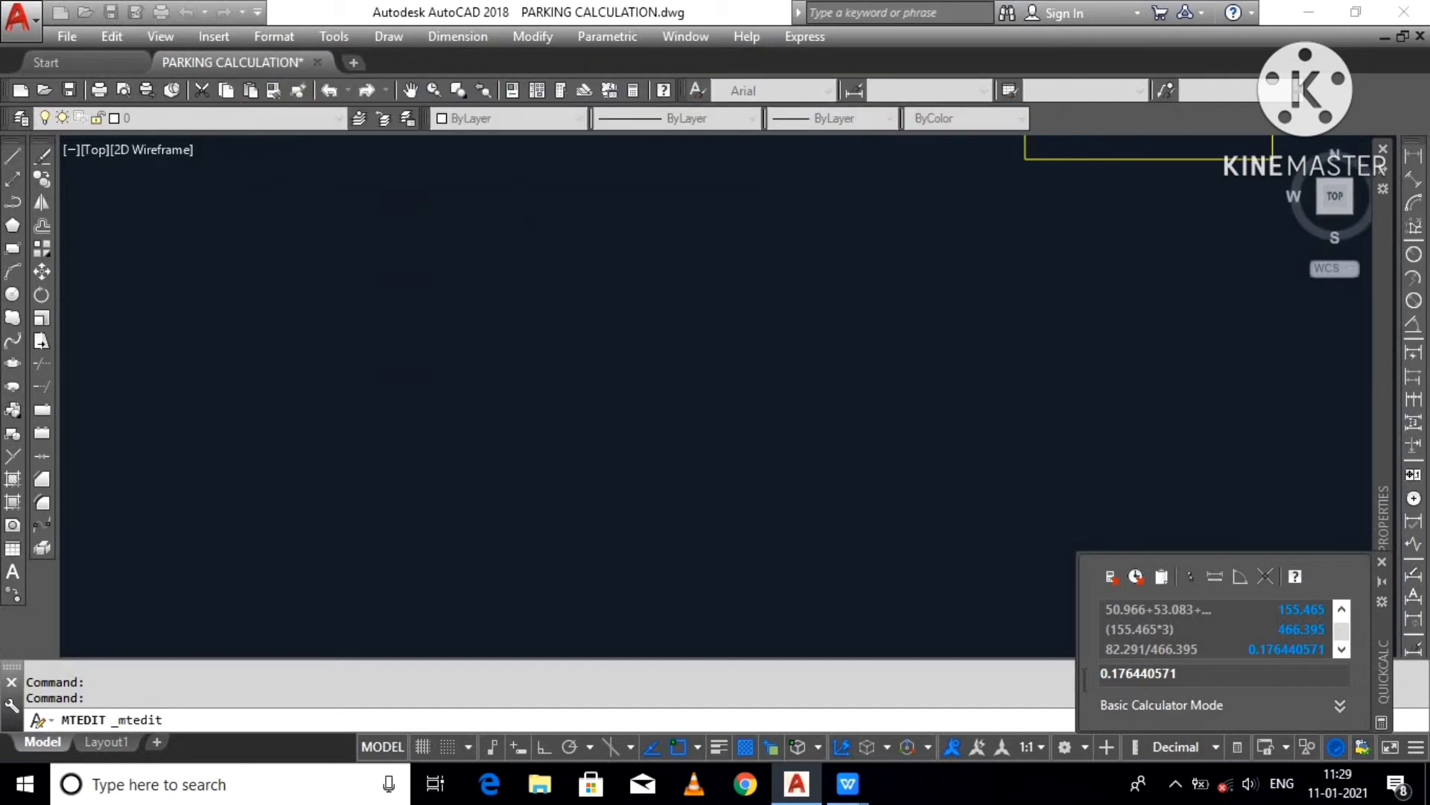
double_click(1124, 673)
key("ctrl+v")
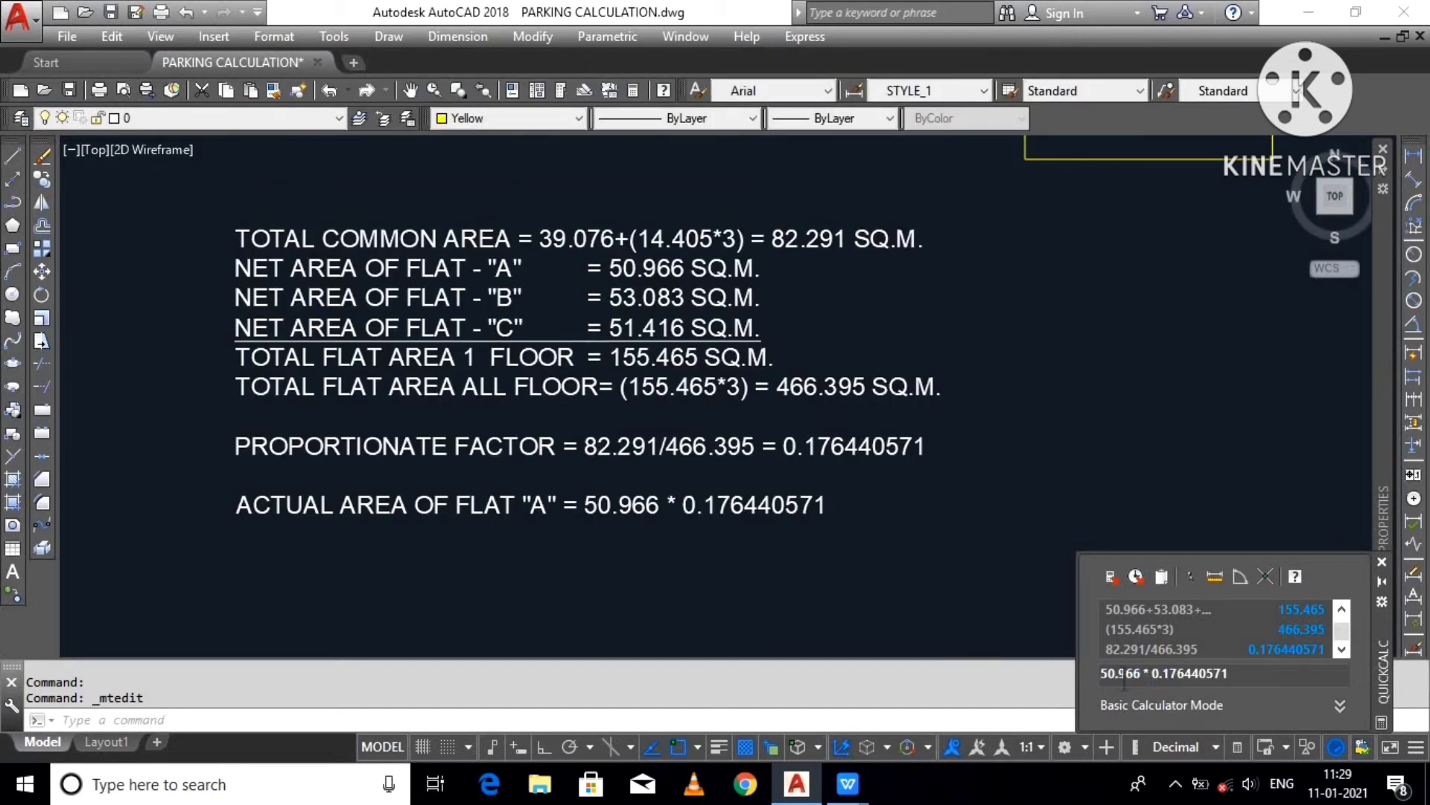
key("Return")
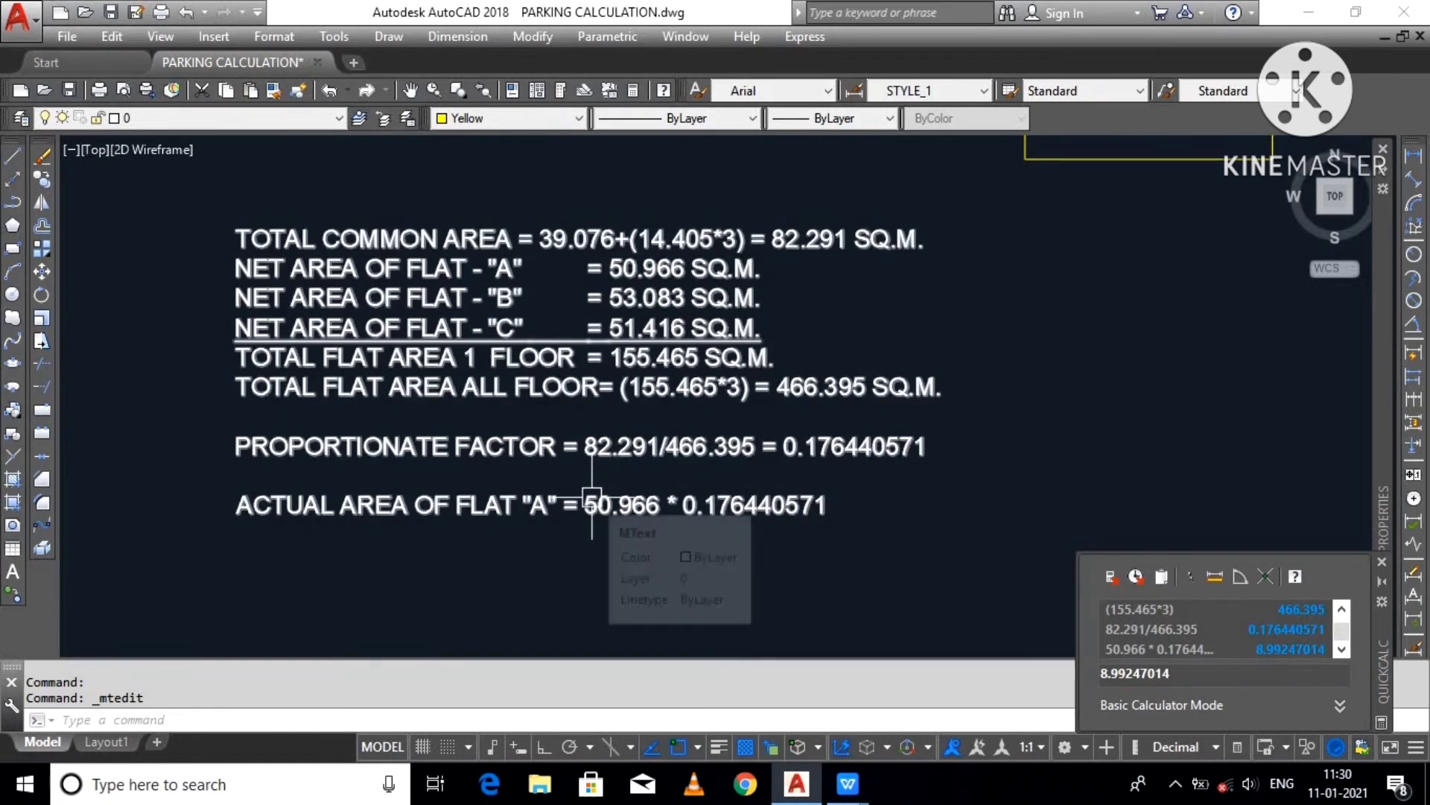
left_click_drag(1127, 673, 1171, 673)
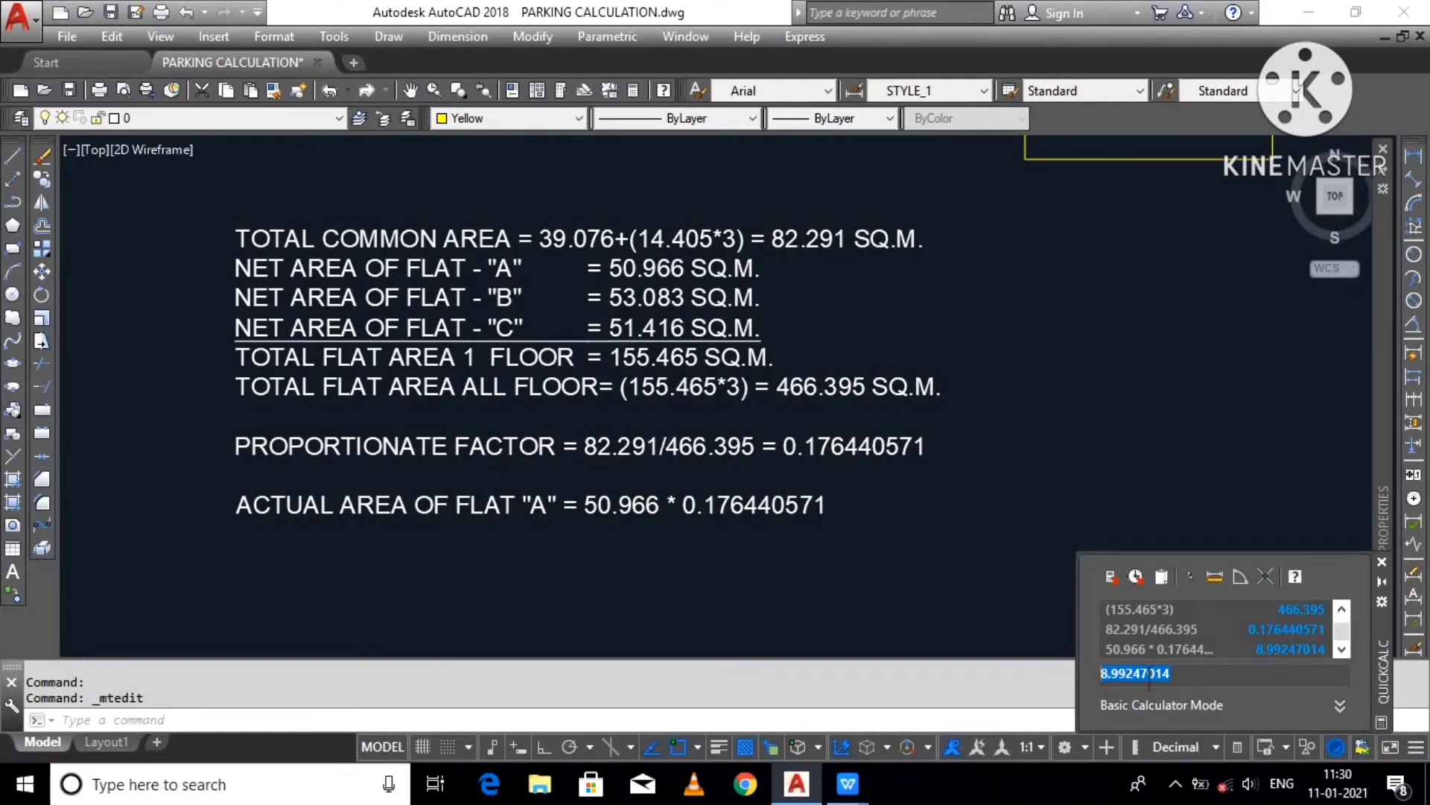
Step: Change the multiplier in the flat "A" actual area line to 1.176440571 and add "=" after it
double_click(667, 503)
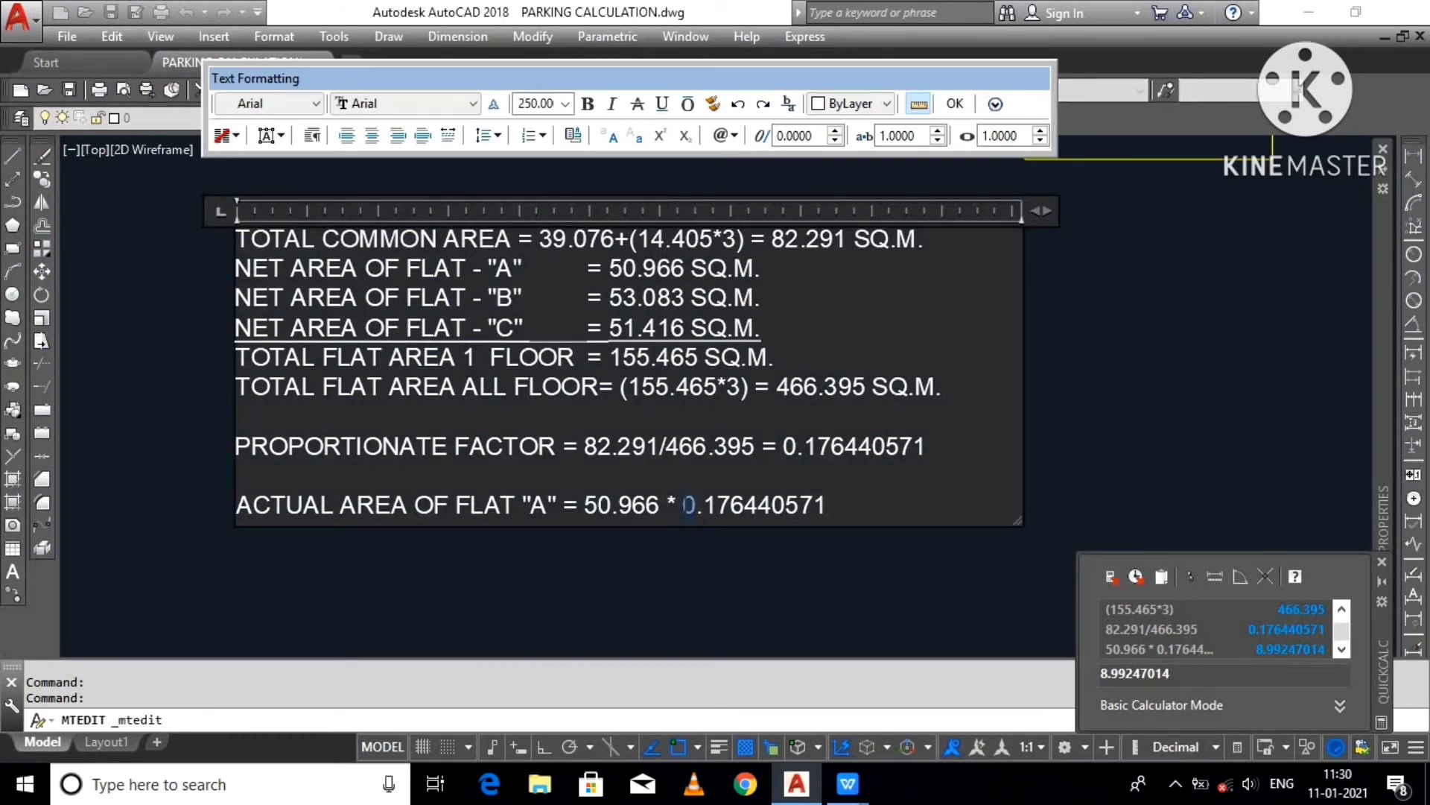
left_click(684, 508)
left_click(1177, 784)
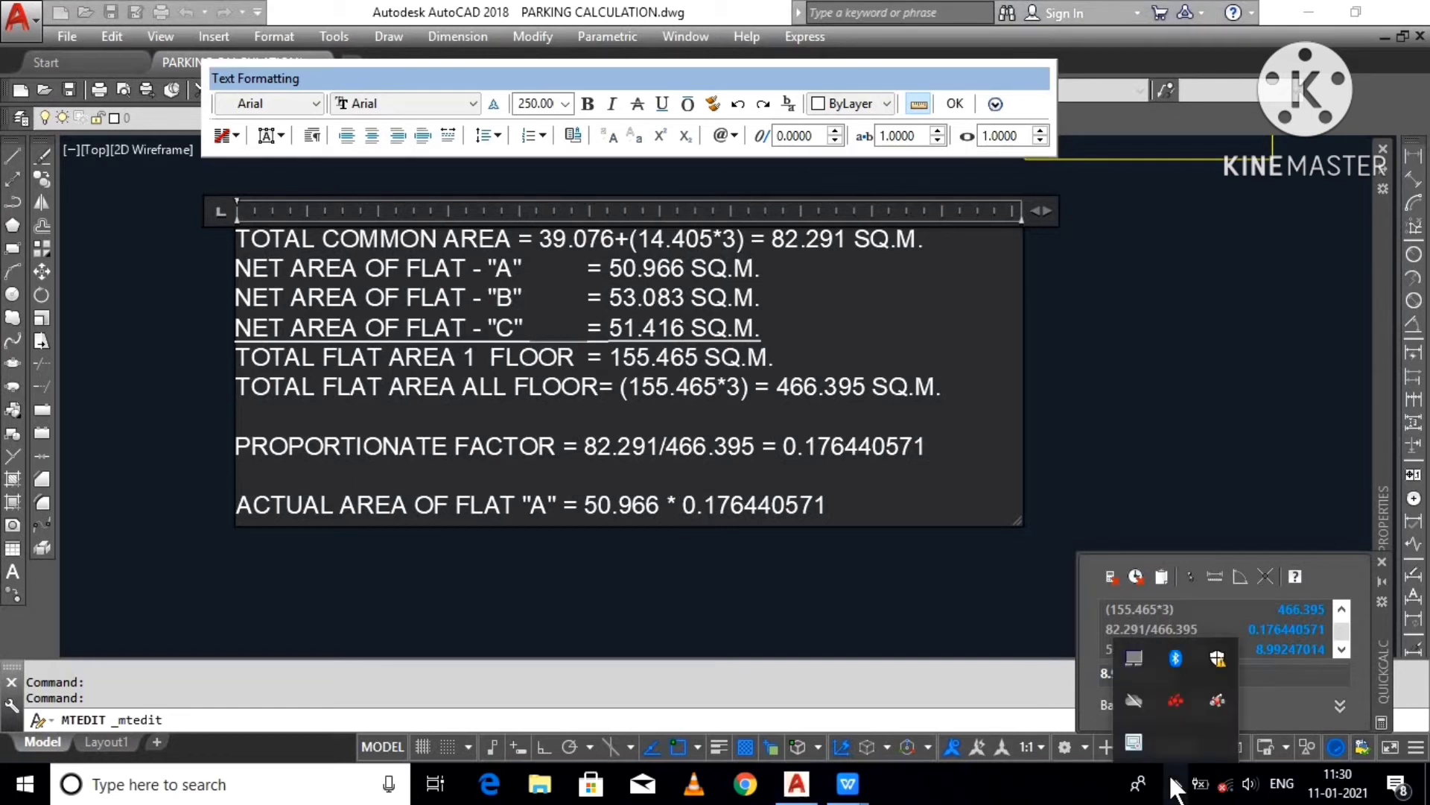
left_click(684, 508)
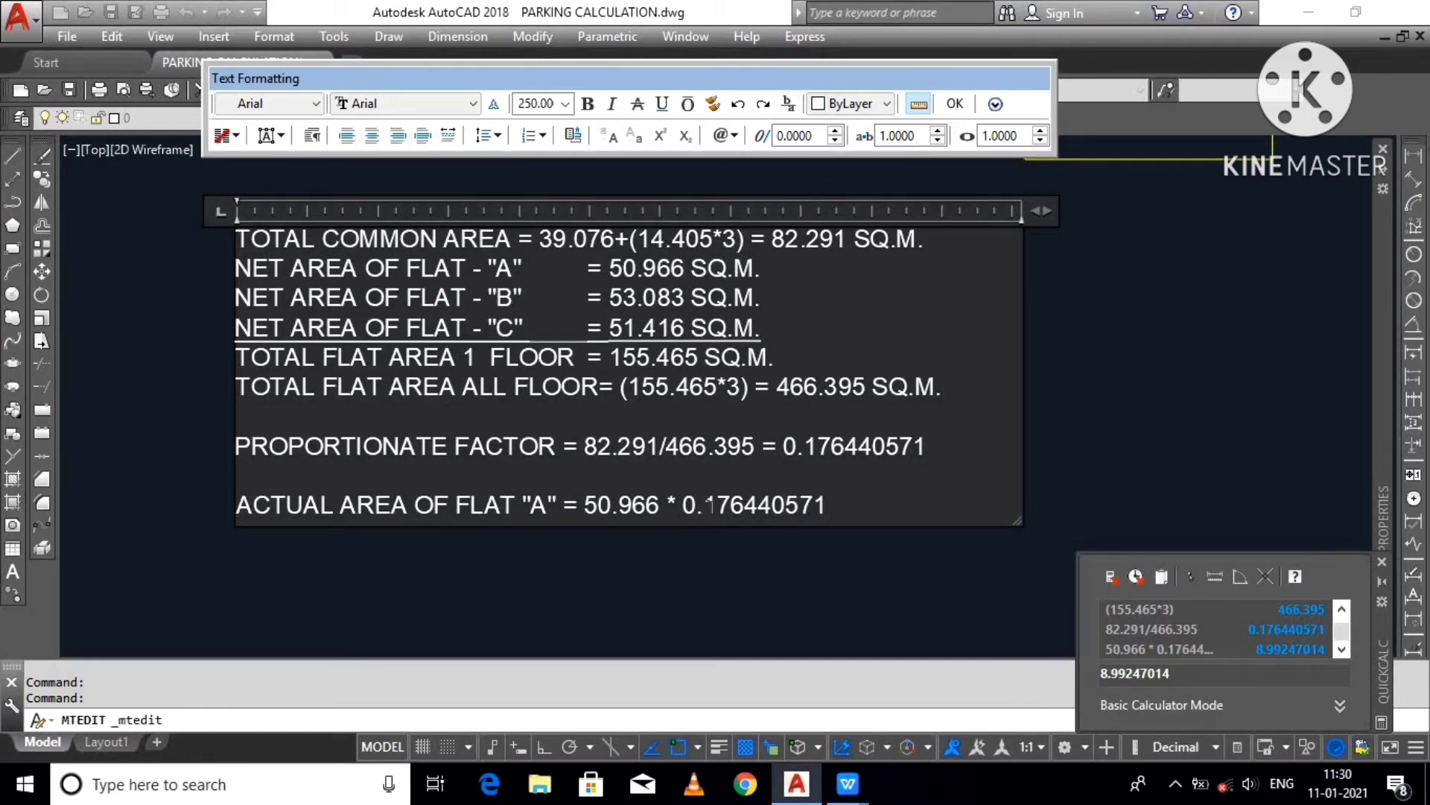
left_click_drag(684, 508, 700, 530)
type("1 =")
Step: Copy the expression 50.966 * 1.176440571 from the flat "A" line and calculate it in QuickCalc
left_click_drag(827, 508, 583, 508)
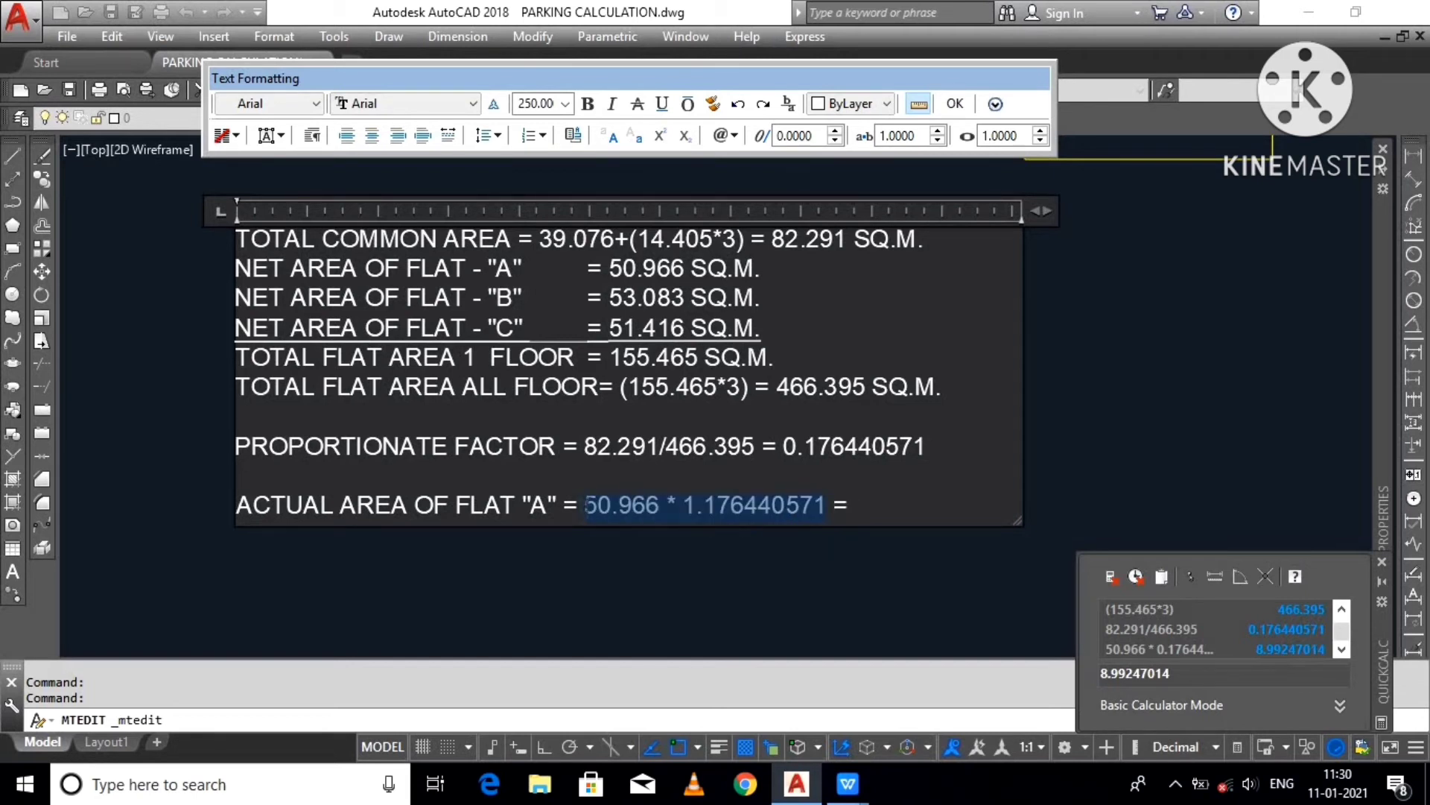
left_click(762, 603)
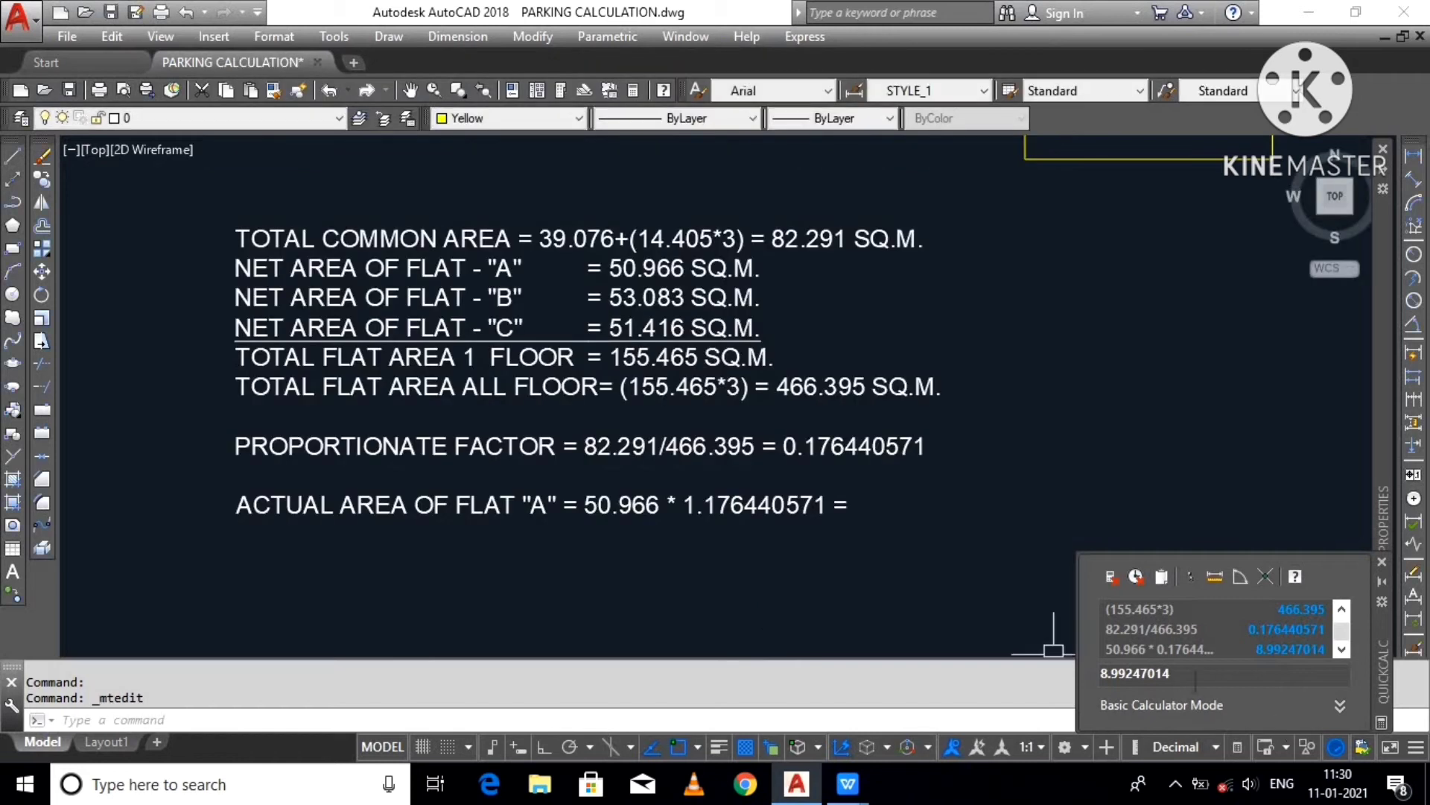
double_click(1187, 677)
key("ctrl+v")
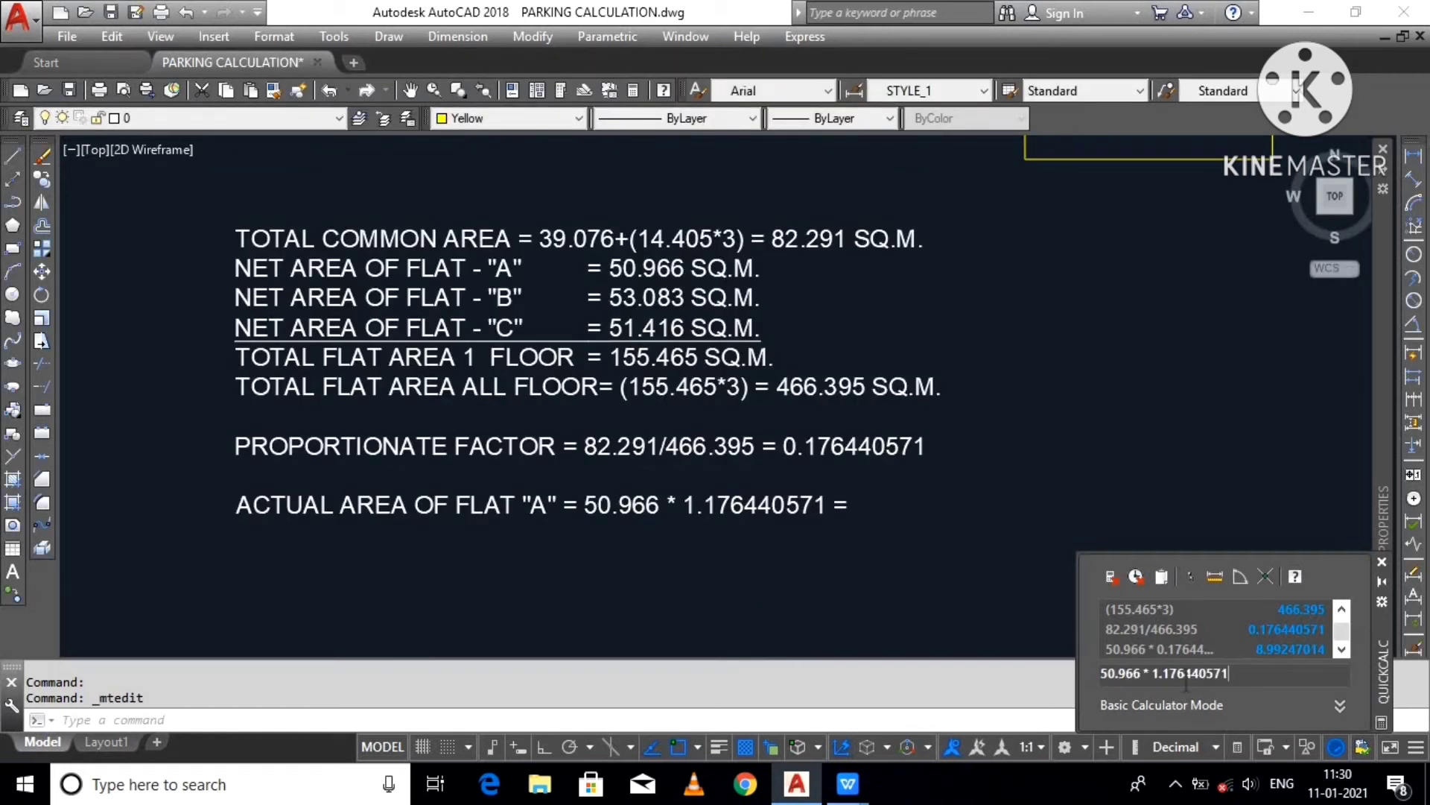
key("Return")
Step: Enter the result 59.958 at the end of the flat "A" actual area line and close the text editor
left_click(779, 506)
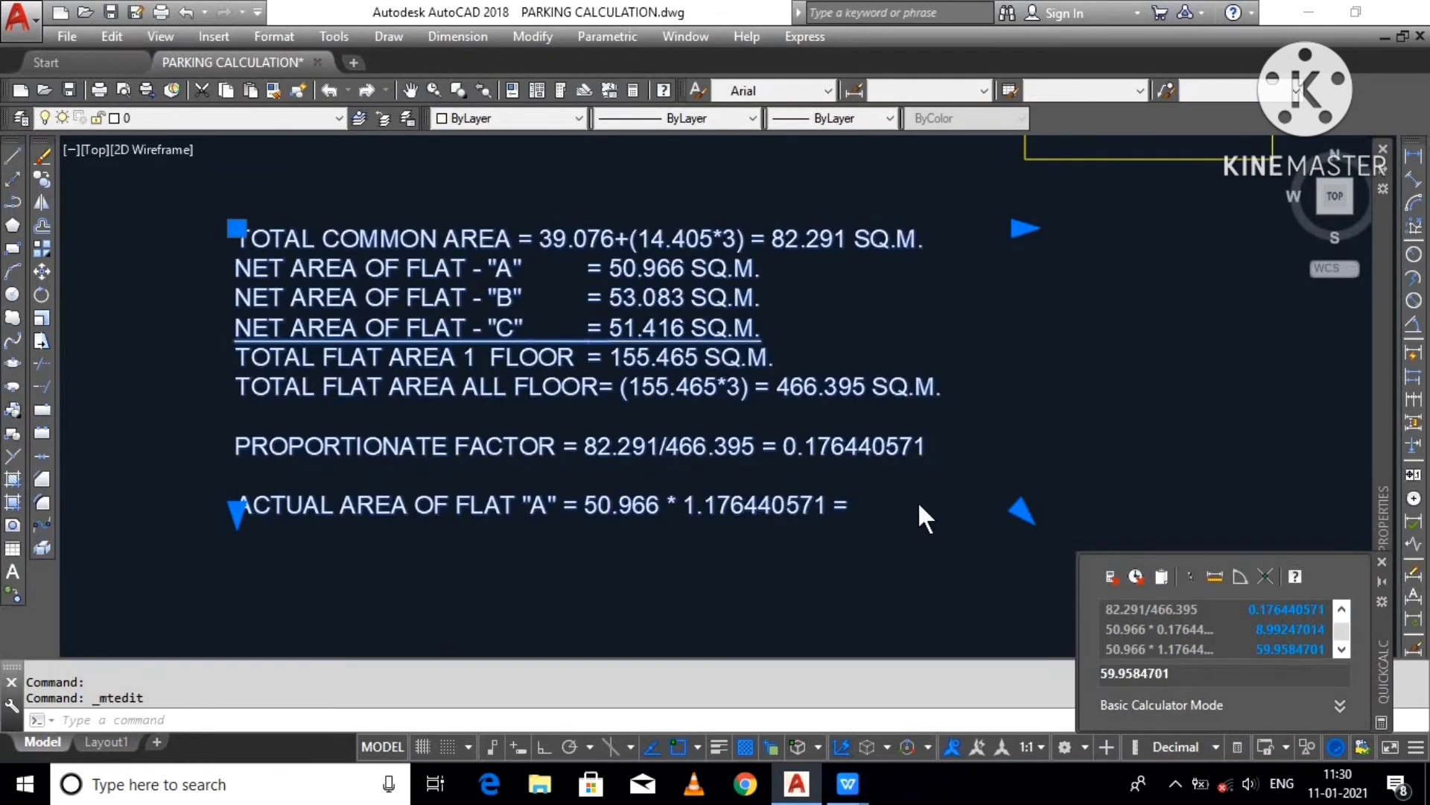
double_click(919, 511)
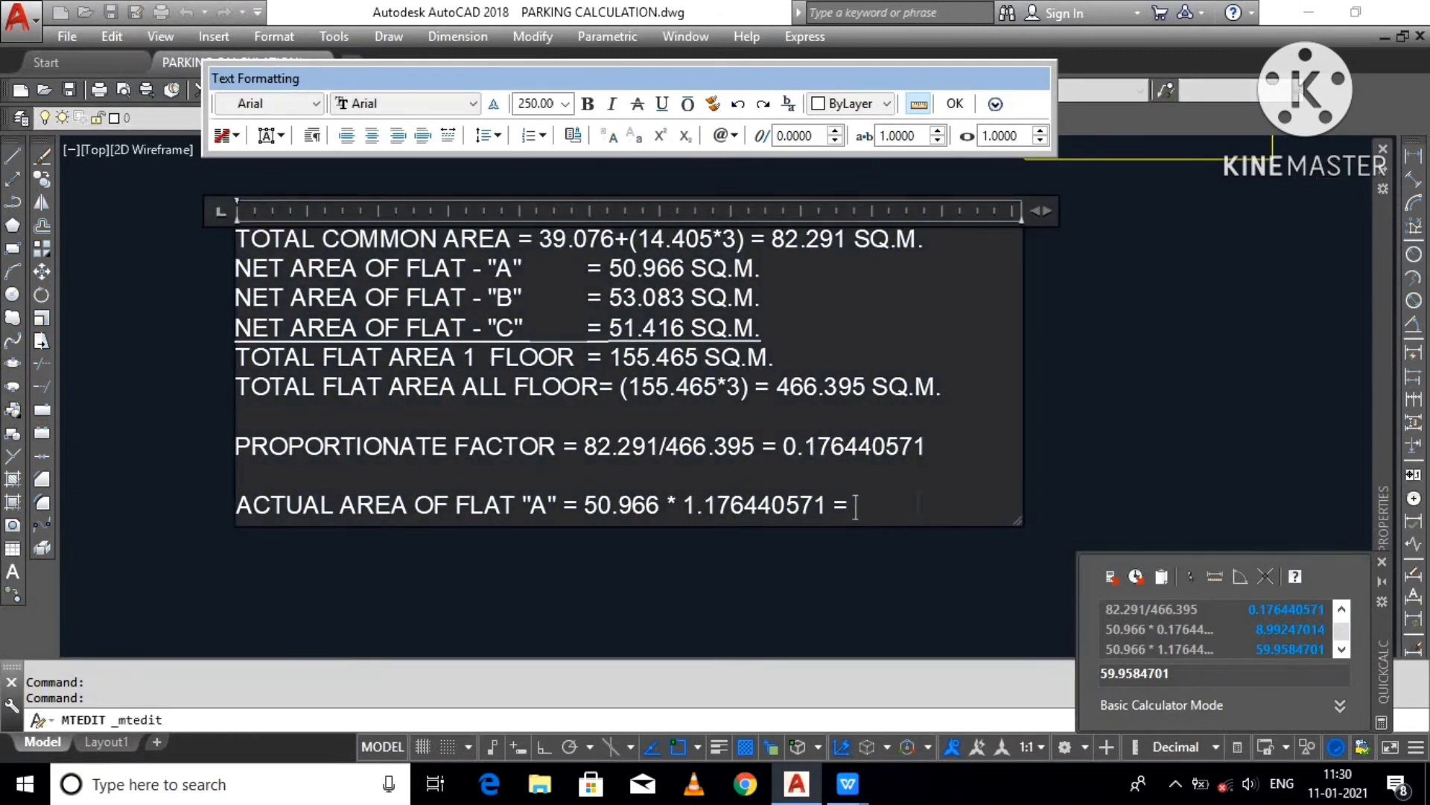
type("59.958")
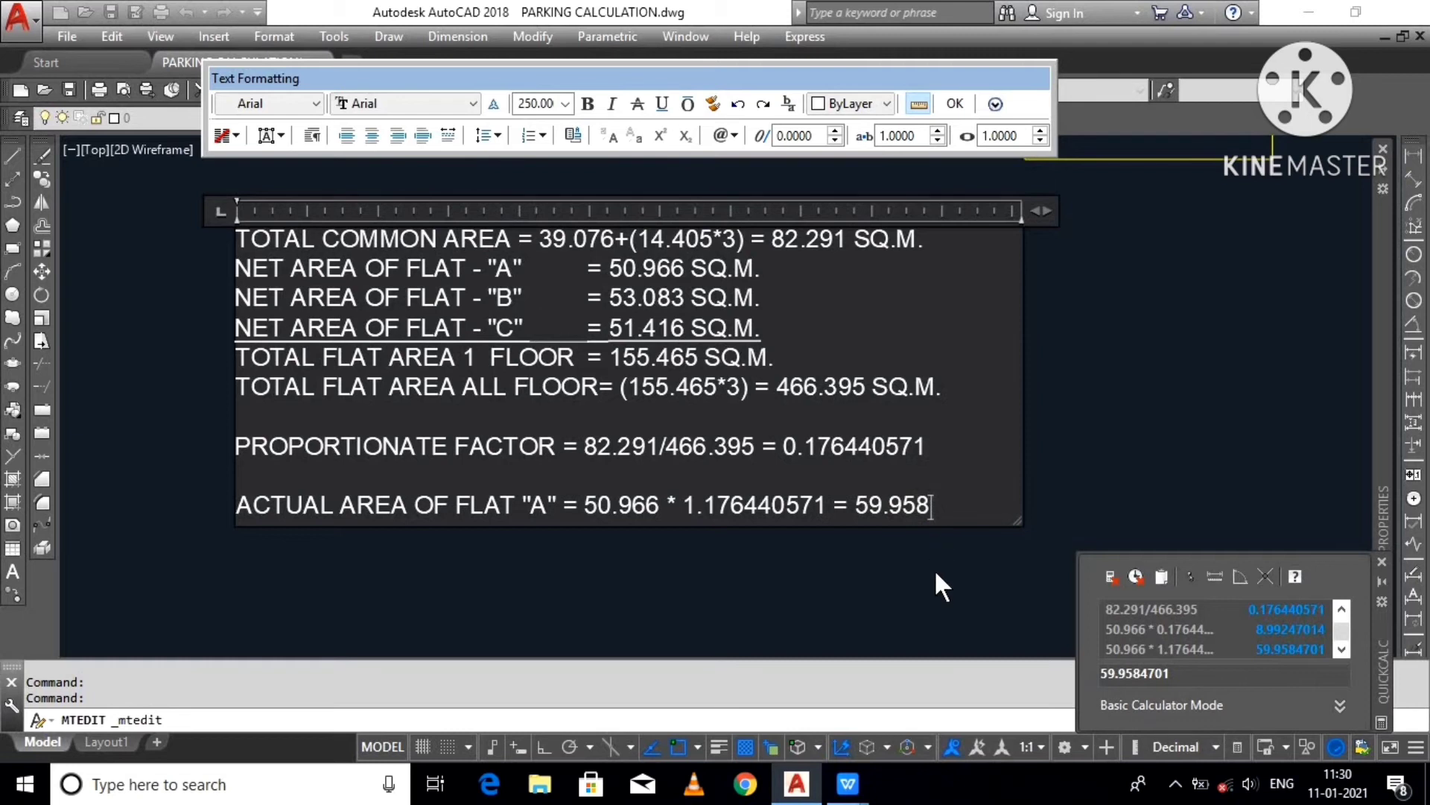
left_click(934, 570)
Step: Cross-check the flat "A" area in QuickCalc by reusing the earlier product shortened to 8.992 and adding 50.966
double_click(1281, 628)
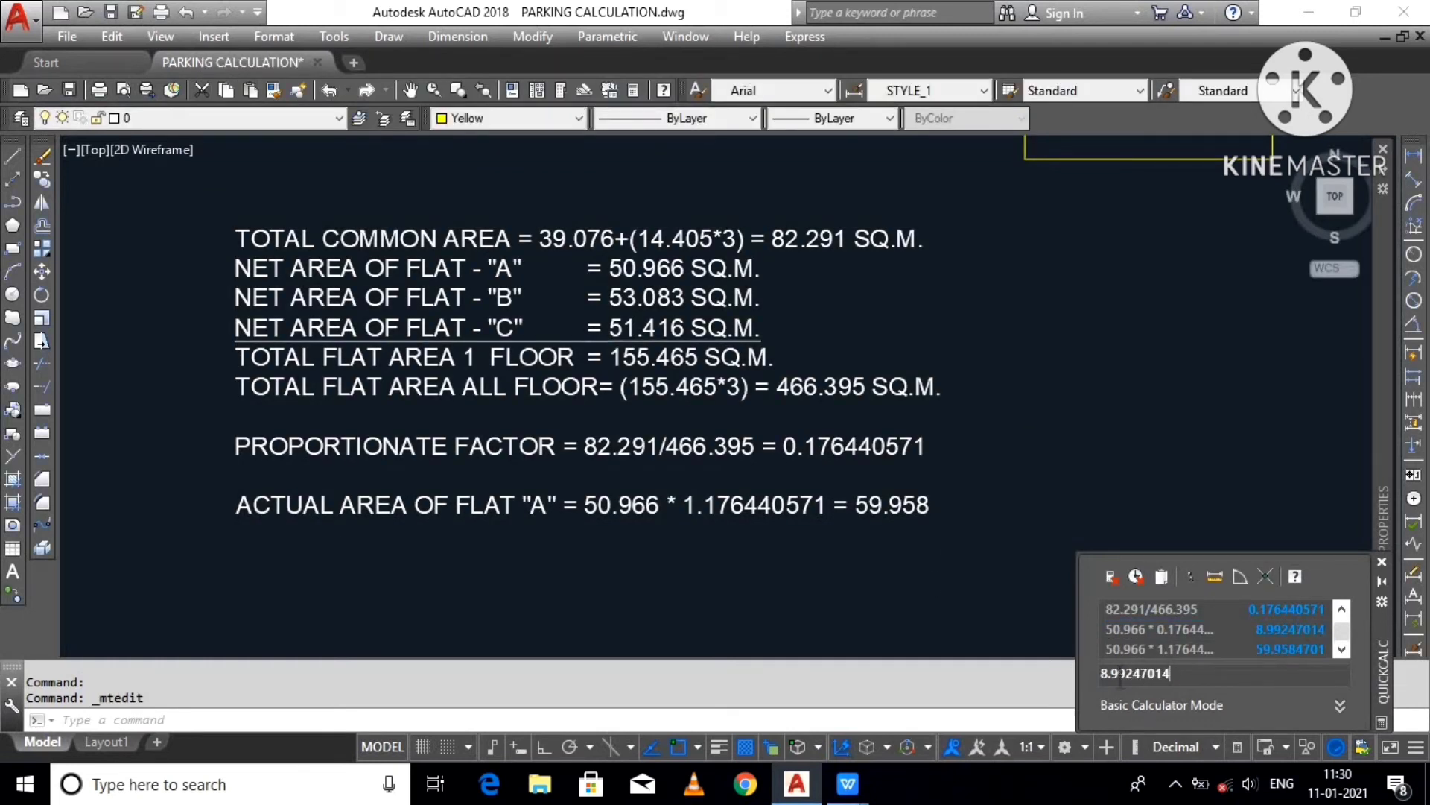
left_click_drag(1133, 674, 1201, 673)
type("+50.966")
key("Return")
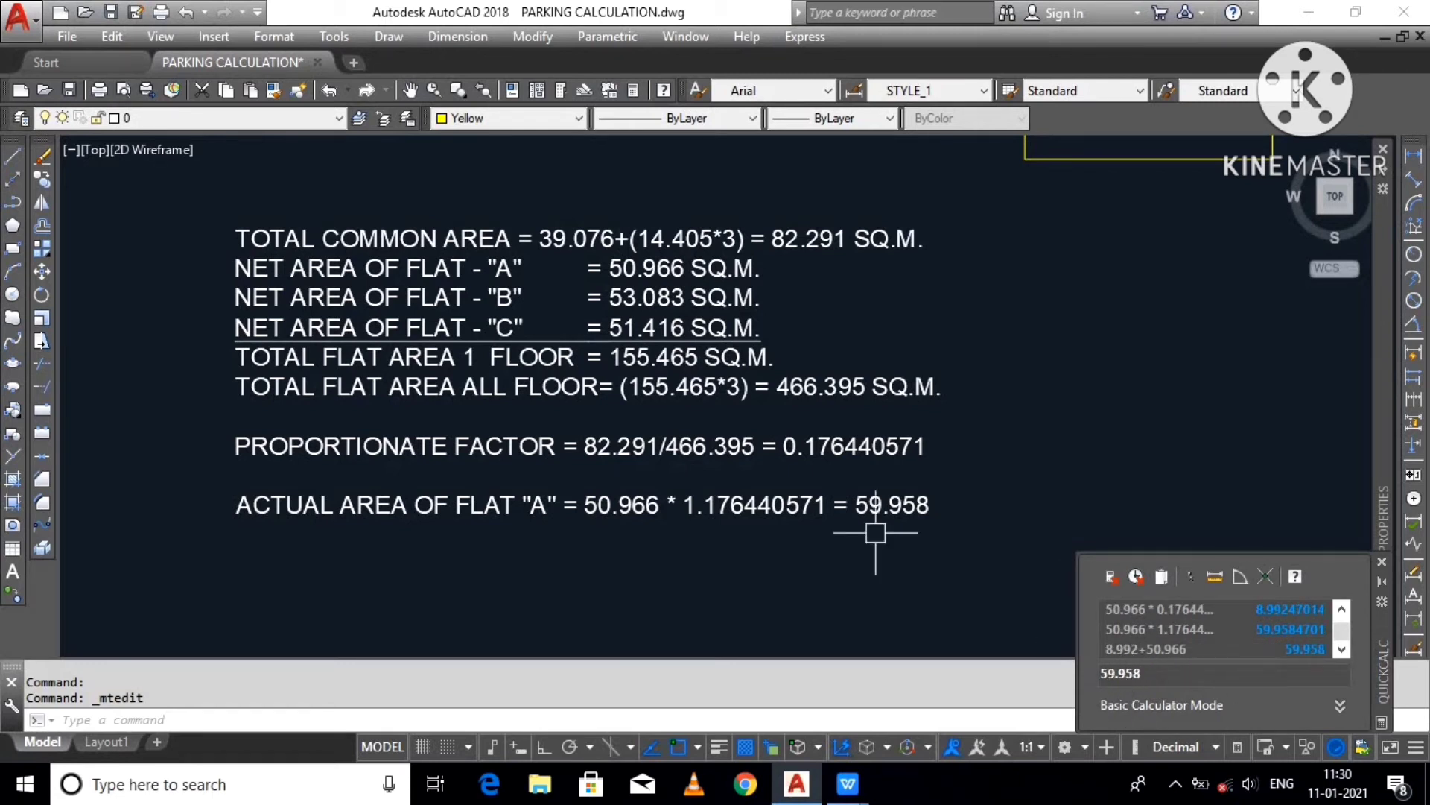
Step: Duplicate the whole flat "A" actual area line twice on new lines directly below it
double_click(844, 498)
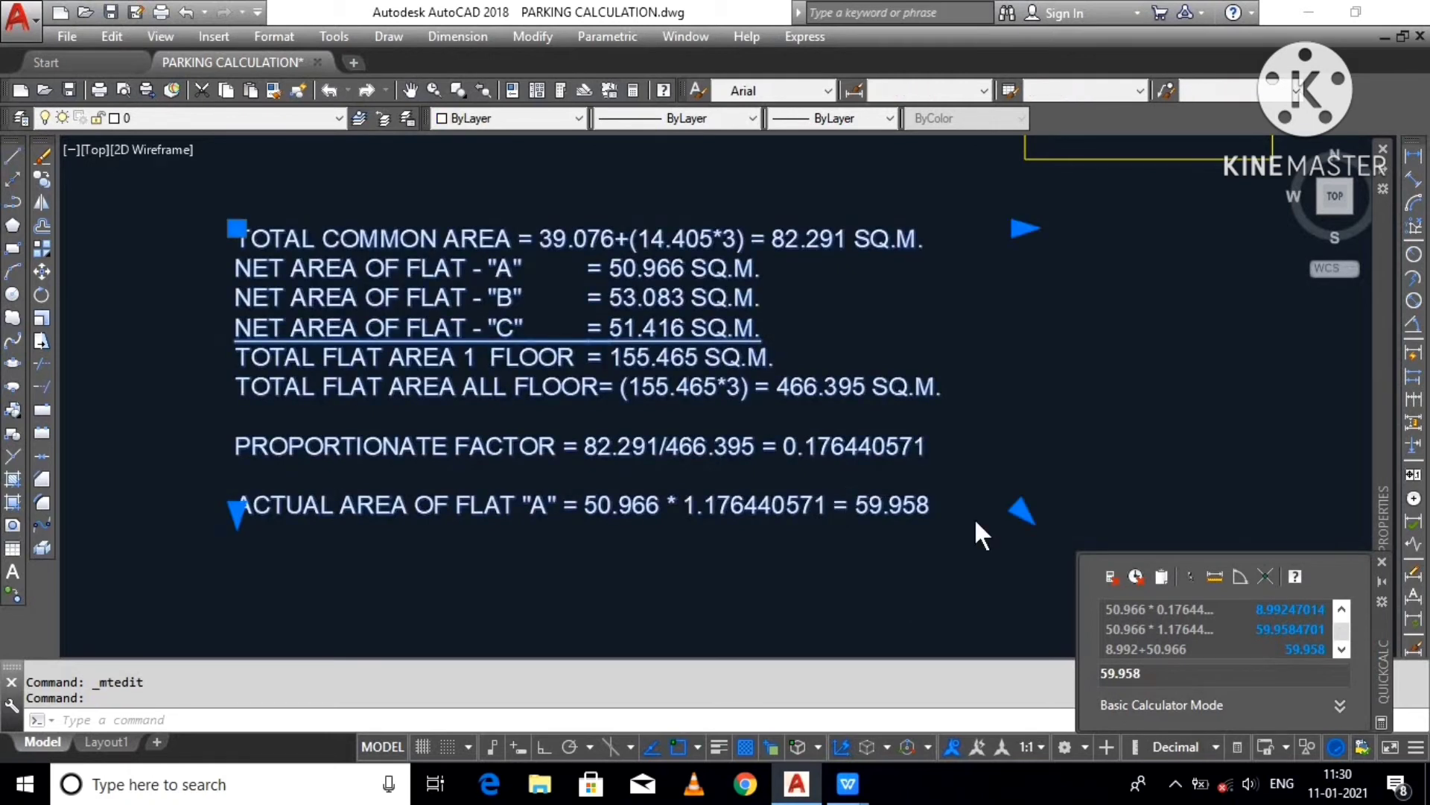
left_click_drag(931, 505, 179, 500)
key("ctrl+c")
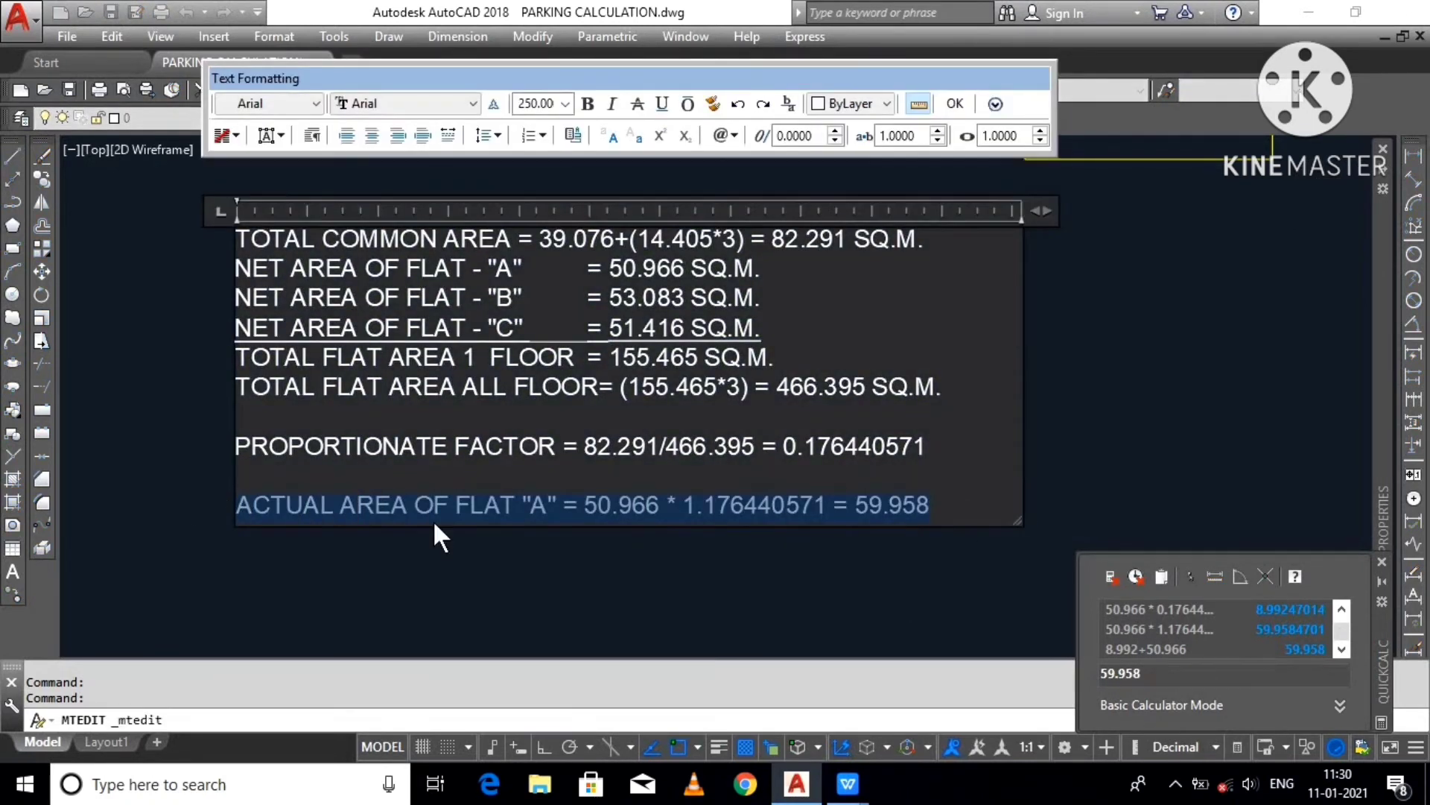
left_click(932, 507)
key("Return")
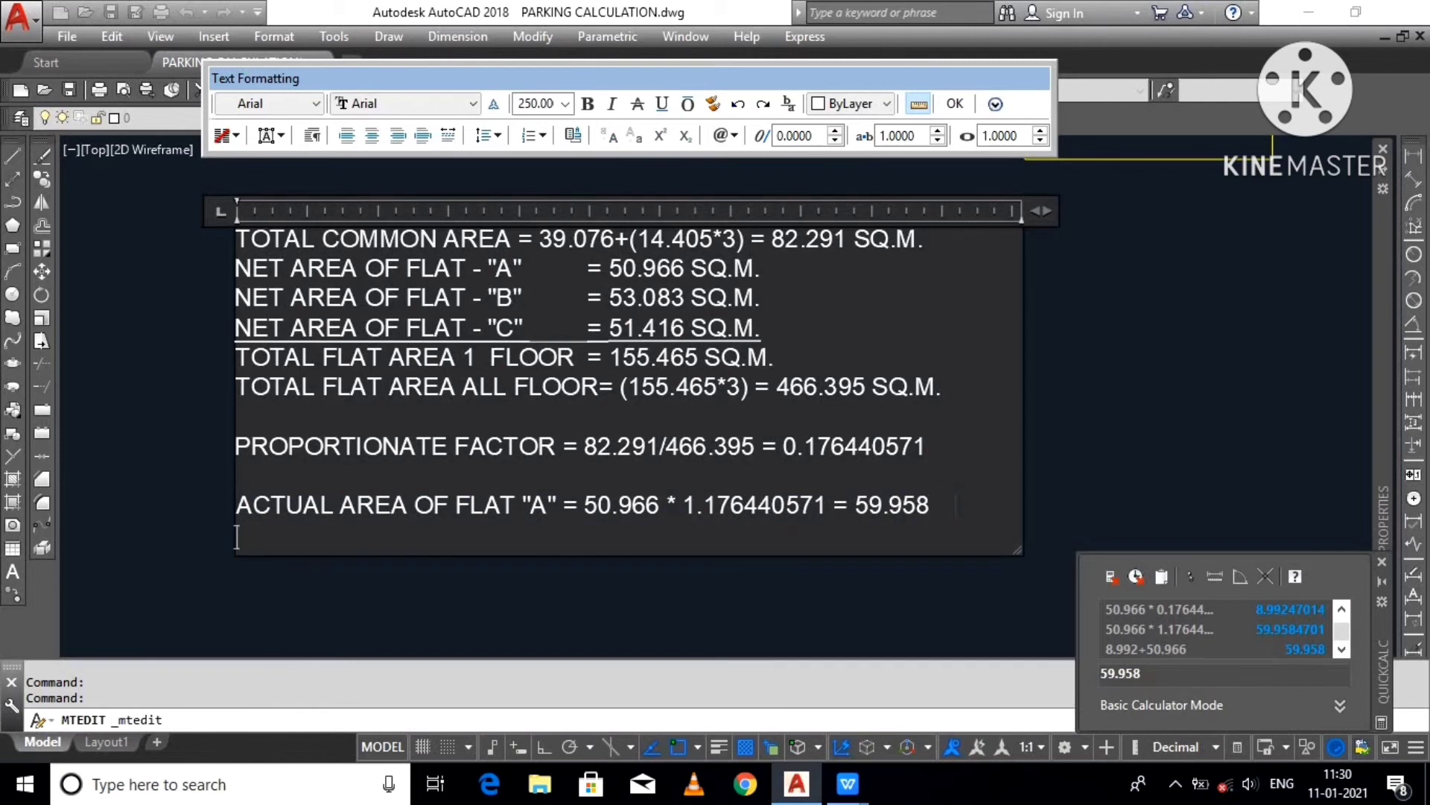
key("ctrl+v")
key("ctrl+v")
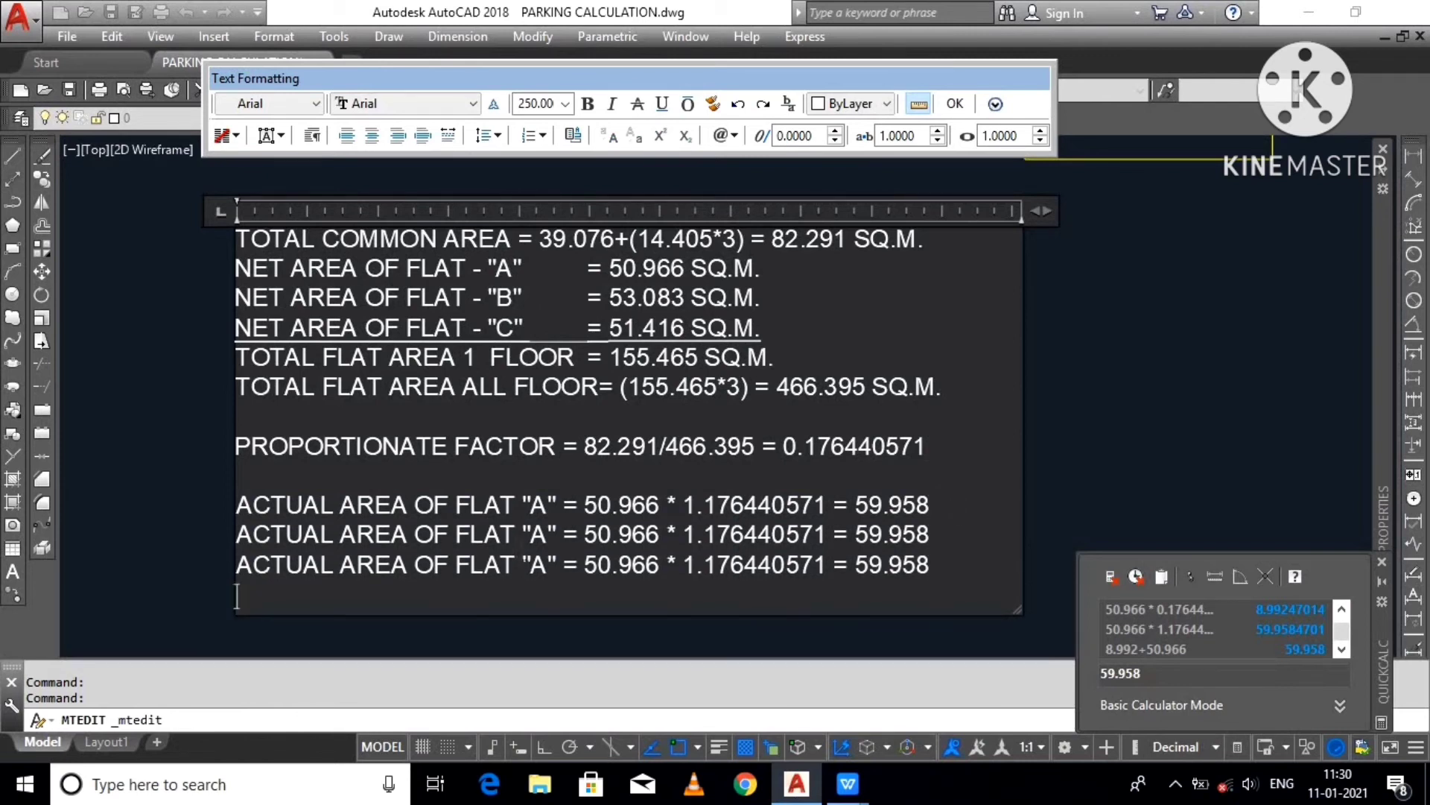
Step: Relabel the two duplicated actual area lines as flat "B" and flat "C"
type("B")
left_click_drag(530, 564, 547, 564)
type("C")
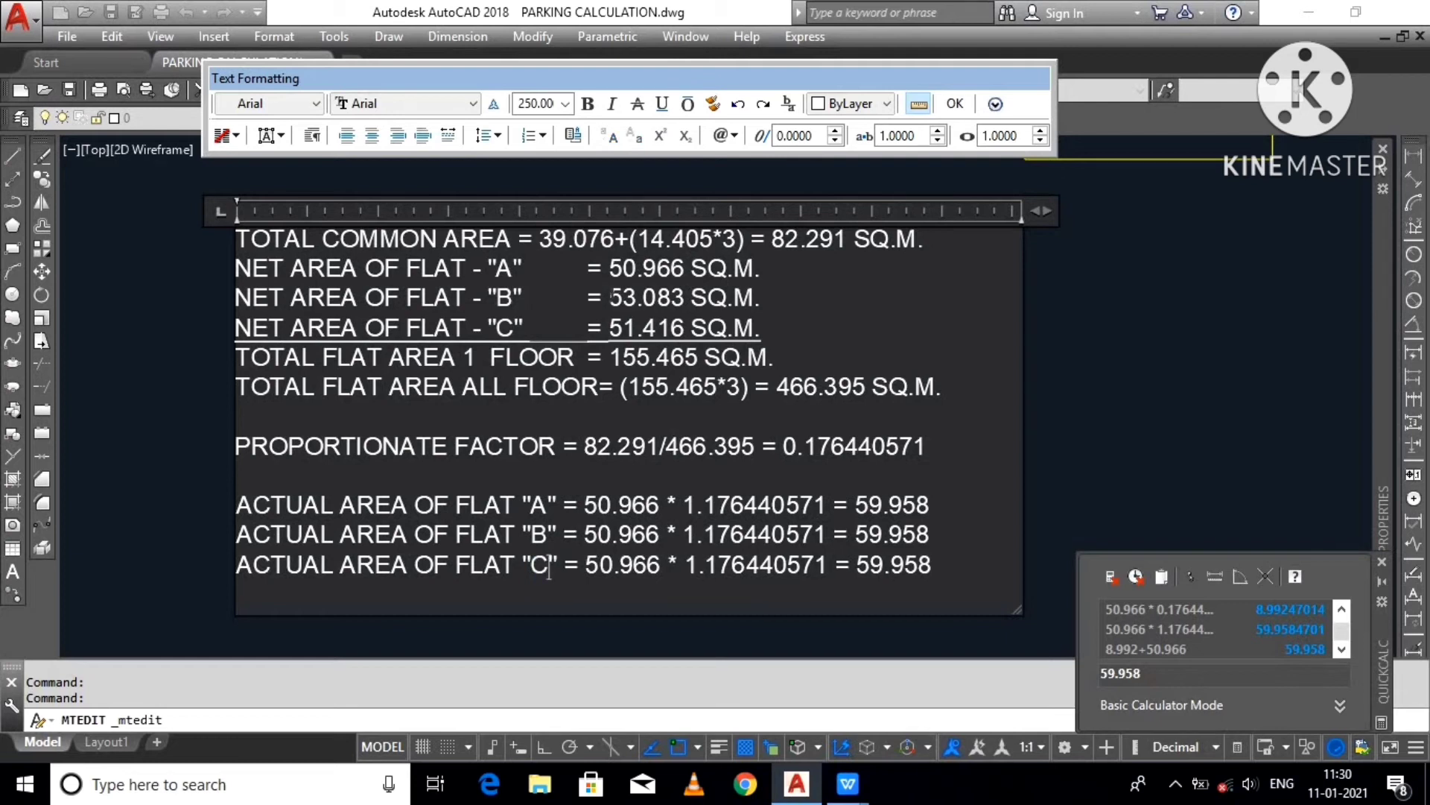
Step: Replace the net areas in the flat "B" and "C" actual area lines with copied values 53.083 and 51.416
left_click_drag(610, 297, 684, 305)
key("ctrl+c")
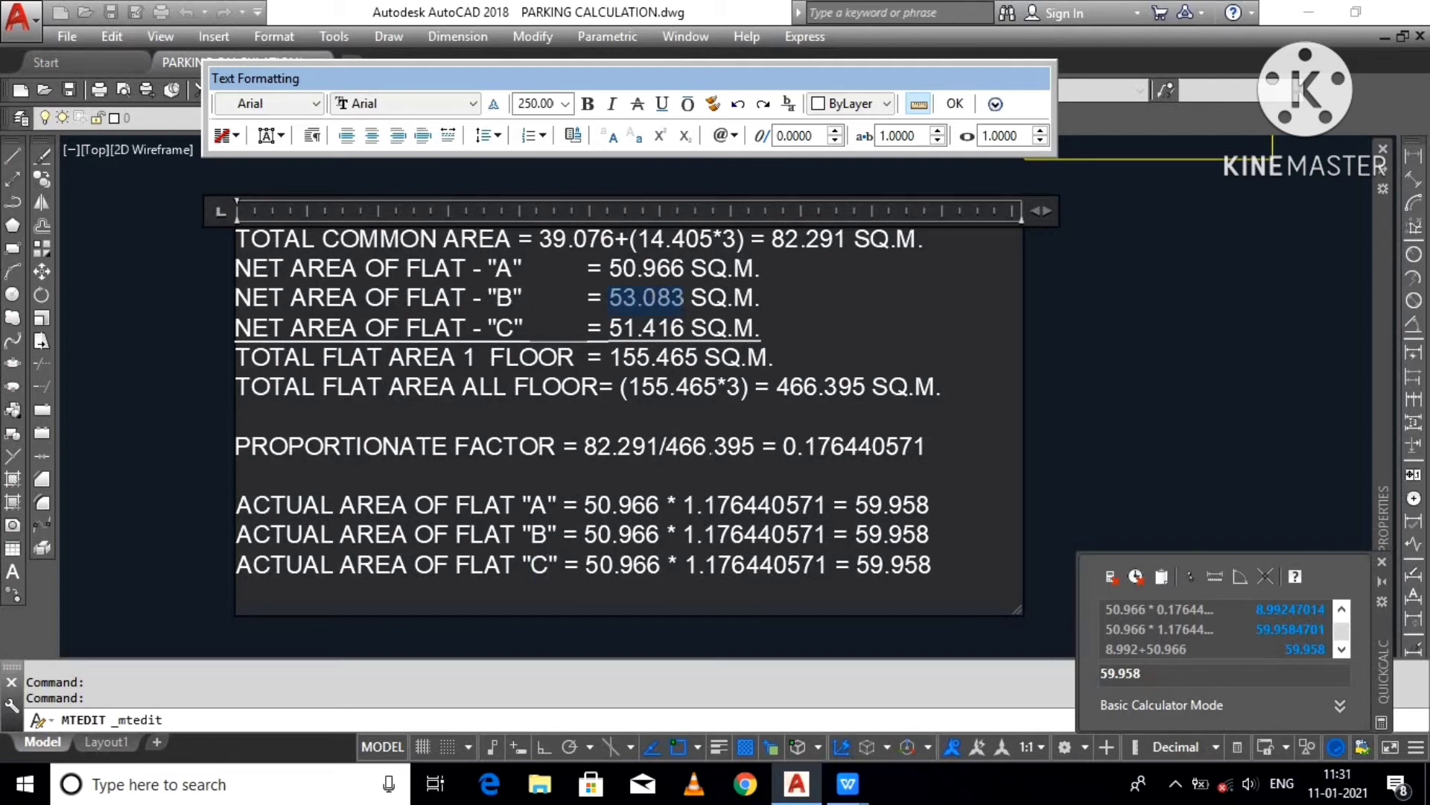
left_click_drag(586, 534, 658, 534)
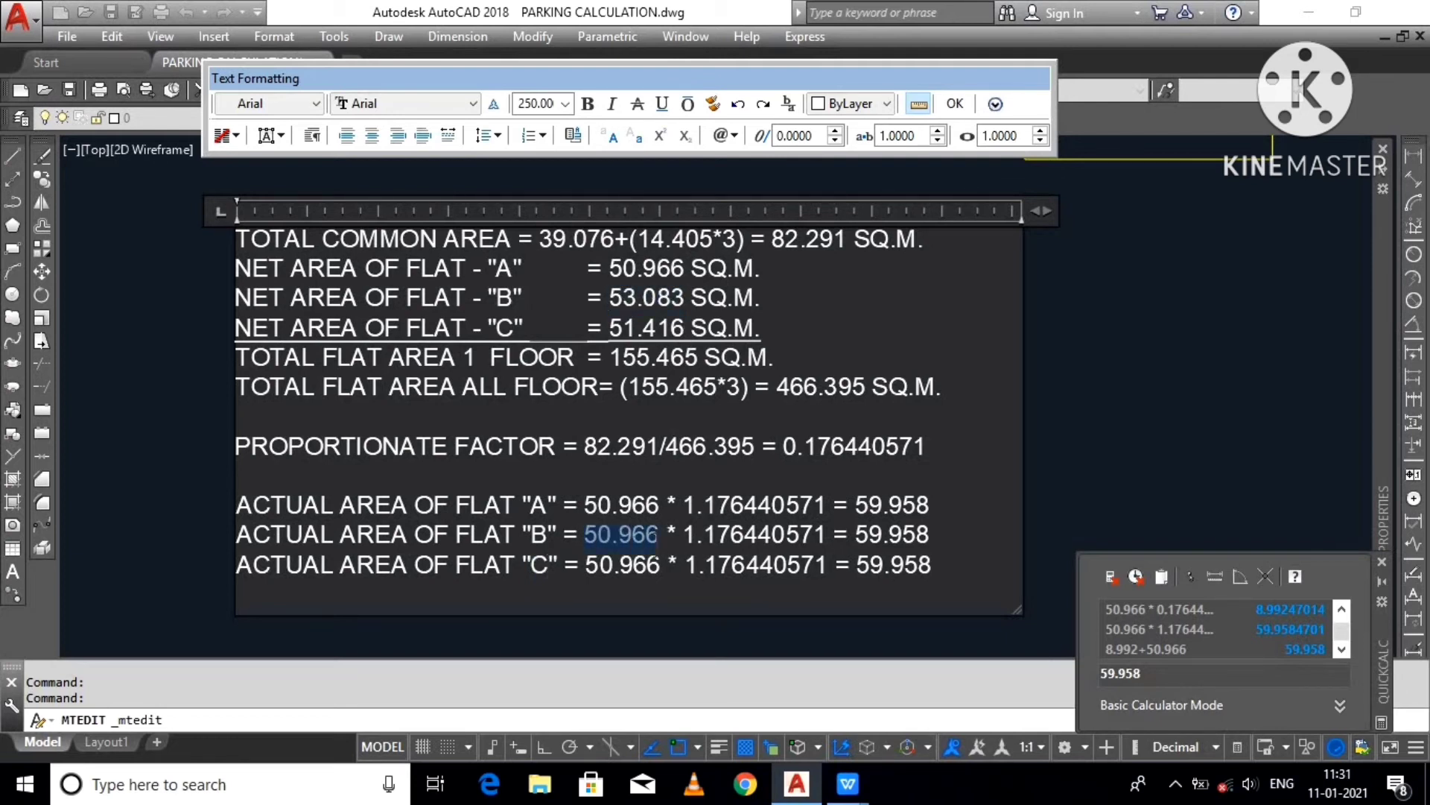
key("ctrl+v")
left_click_drag(610, 328, 684, 328)
key("ctrl+c")
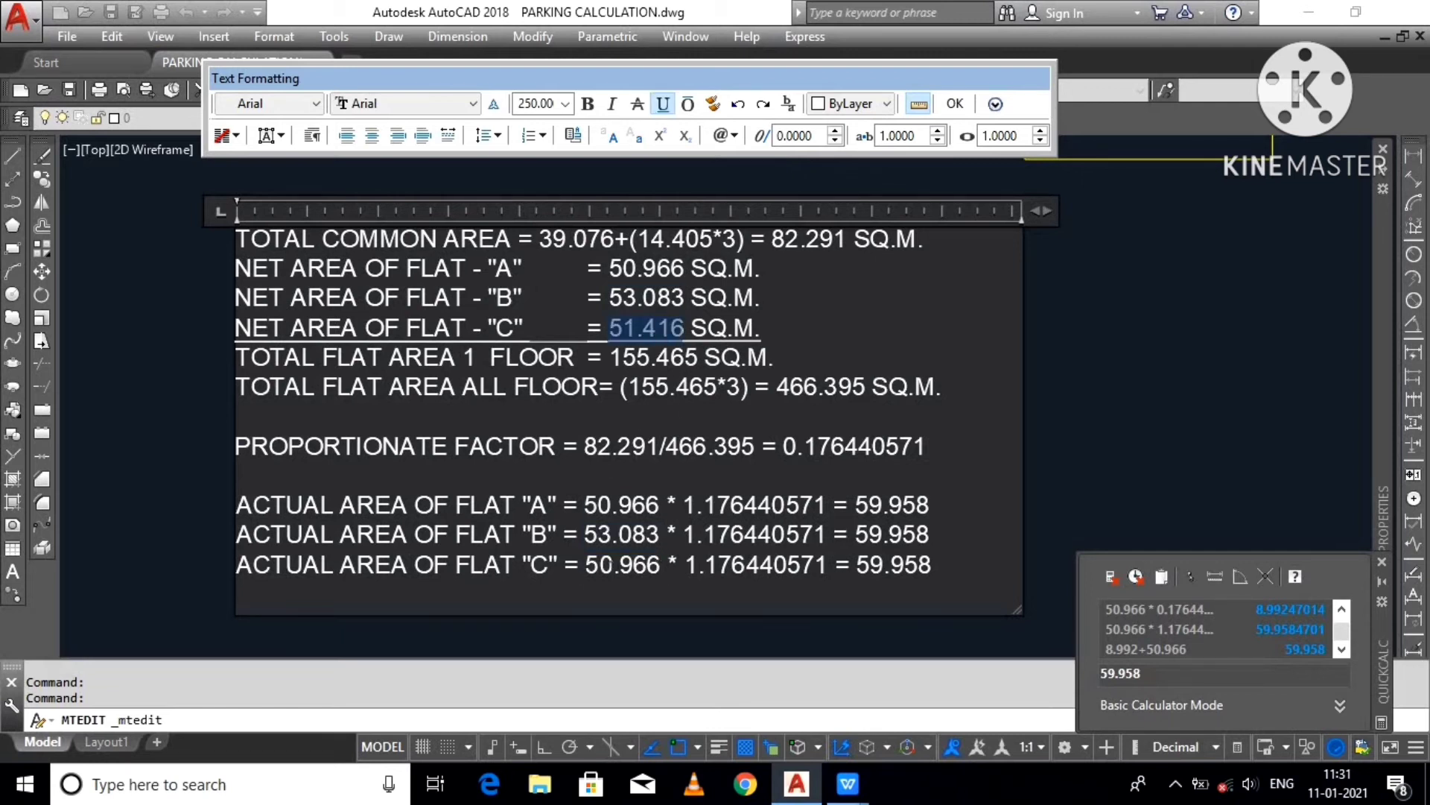
left_click_drag(585, 564, 646, 564)
key("ctrl+v")
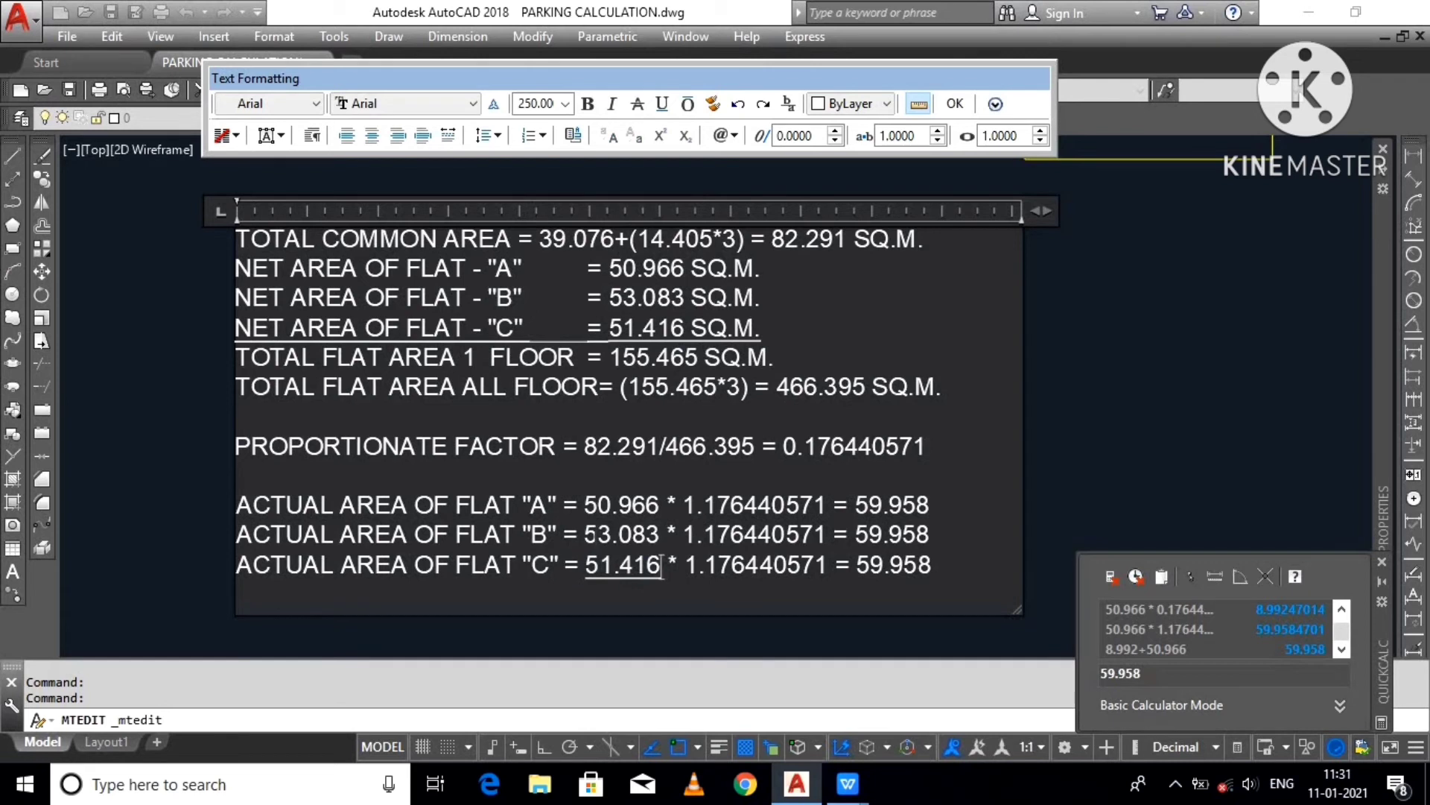
Step: Remove the underline from the net area value 51.416 in the flat "C" actual area line
left_click_drag(660, 564, 586, 564)
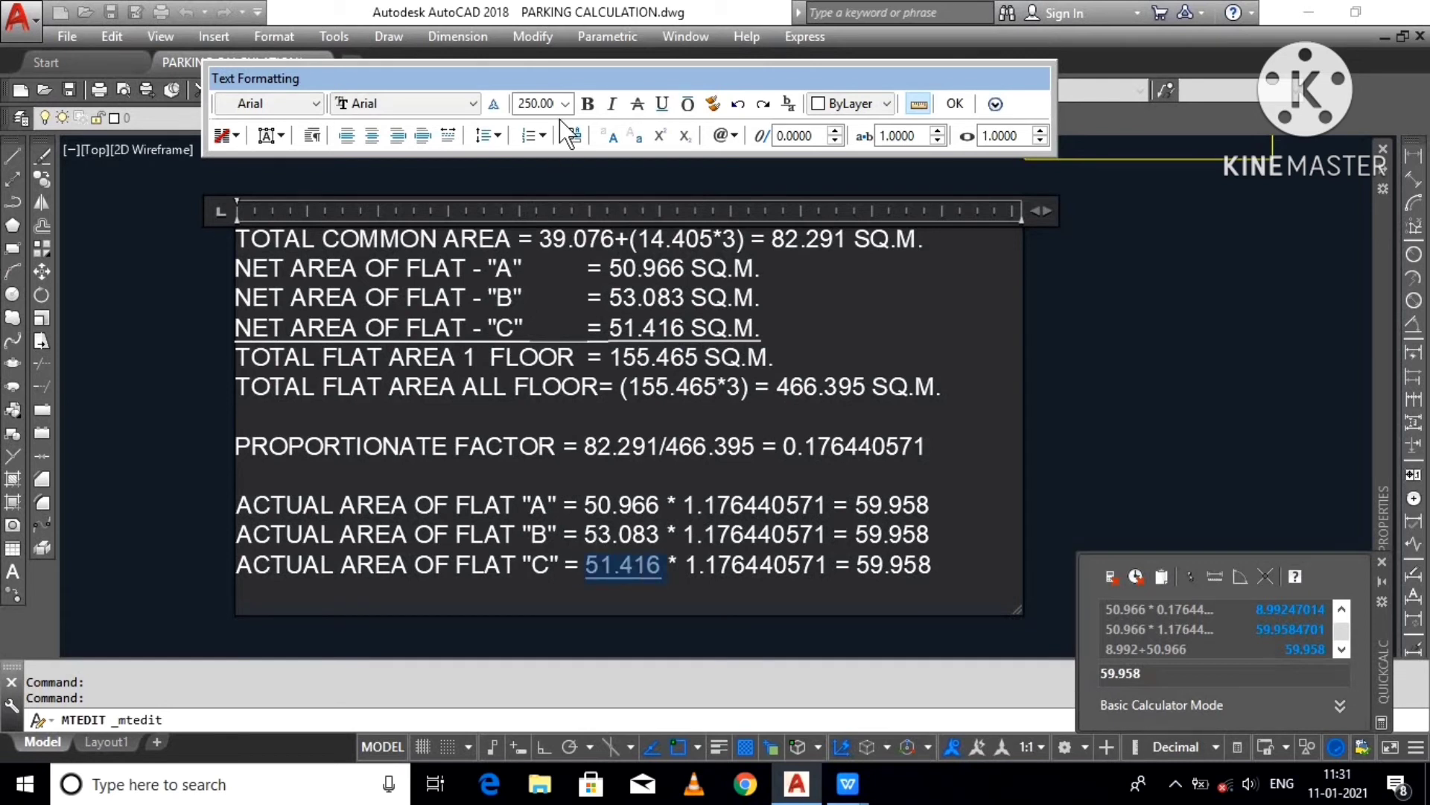
left_click(662, 106)
left_click(661, 104)
Step: Calculate 53.083 * 1.176440571 in QuickCalc and set the result in the flat "B" actual area line to 62.449
left_click_drag(586, 535, 799, 535)
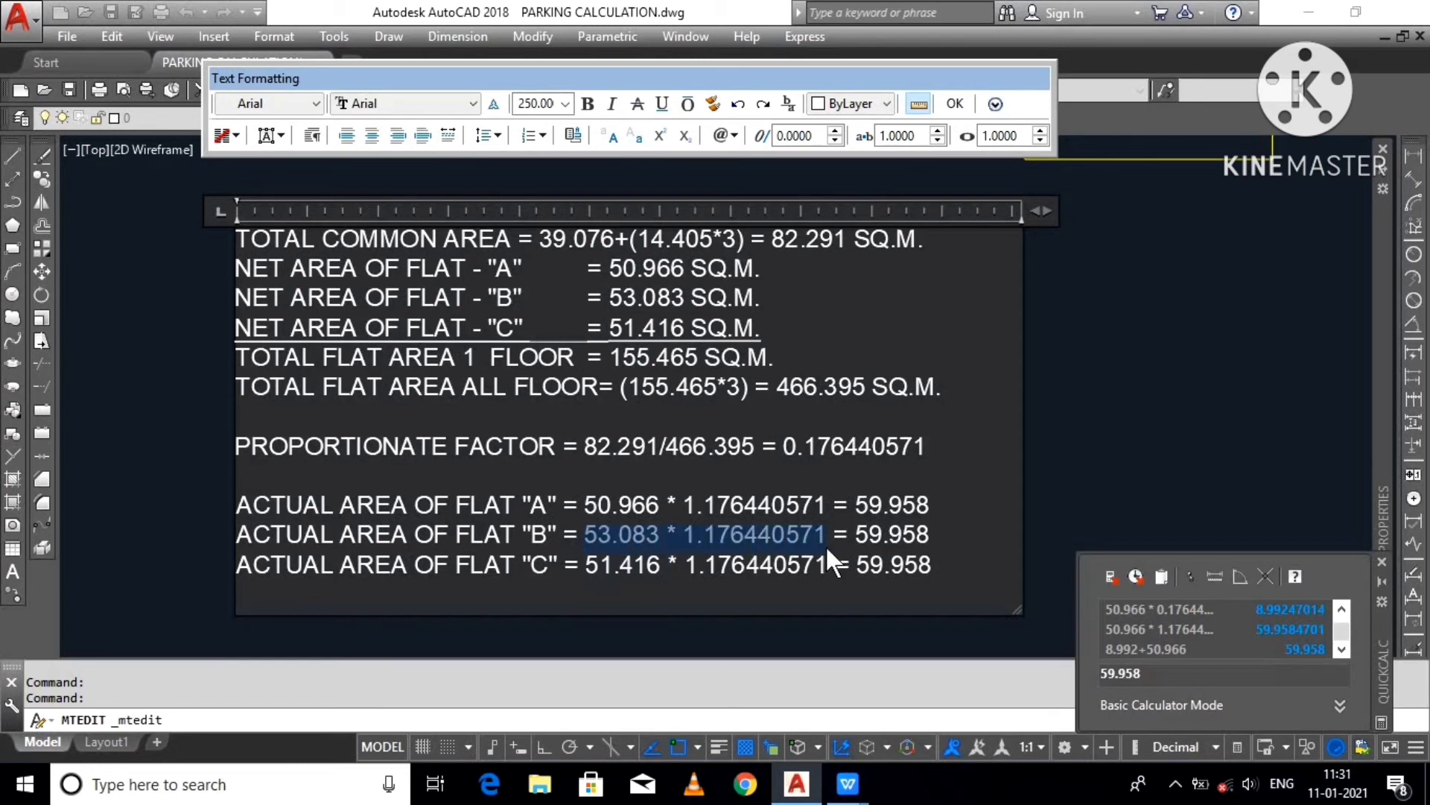
left_click(1147, 491)
double_click(1134, 673)
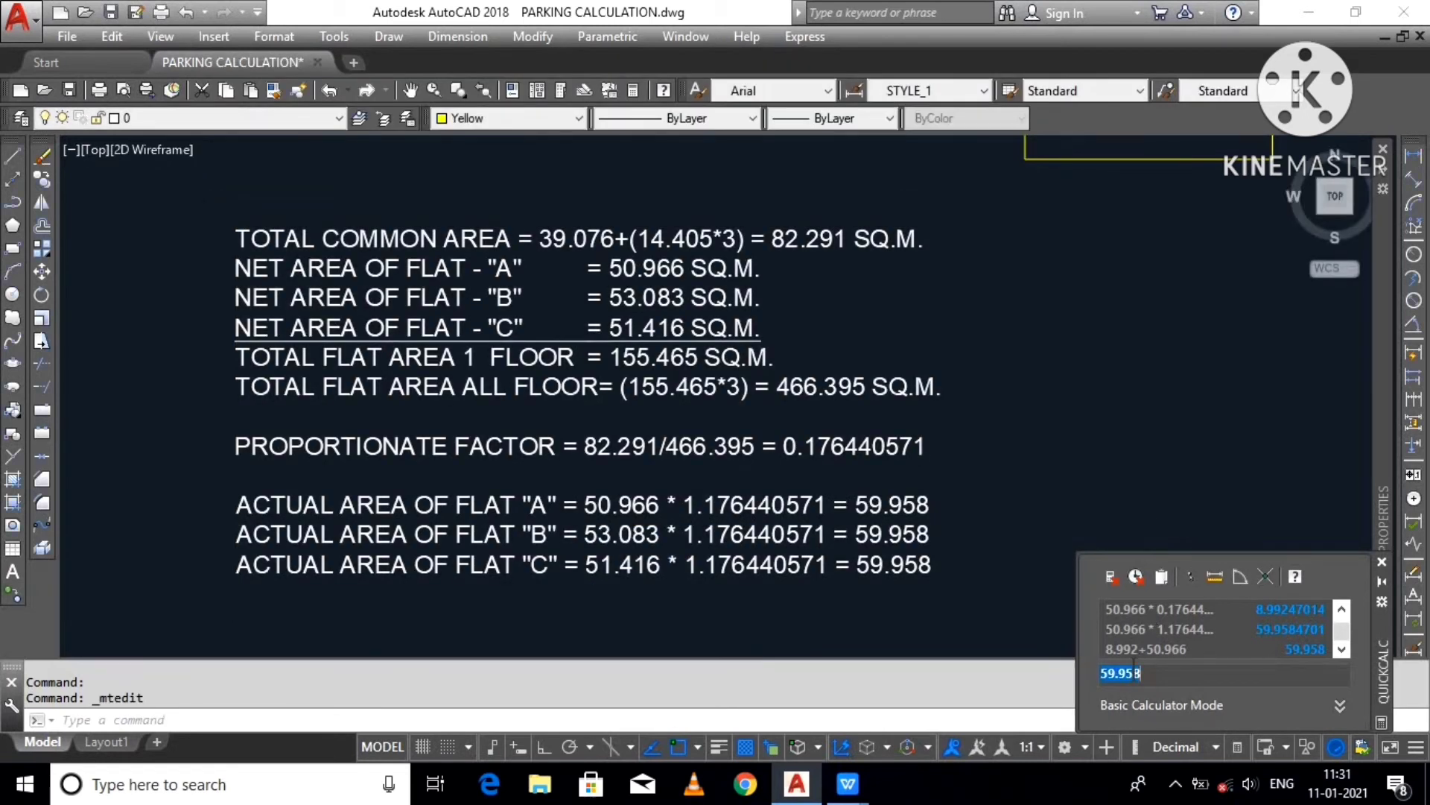
key("ctrl+v")
key("Return")
left_click(813, 534)
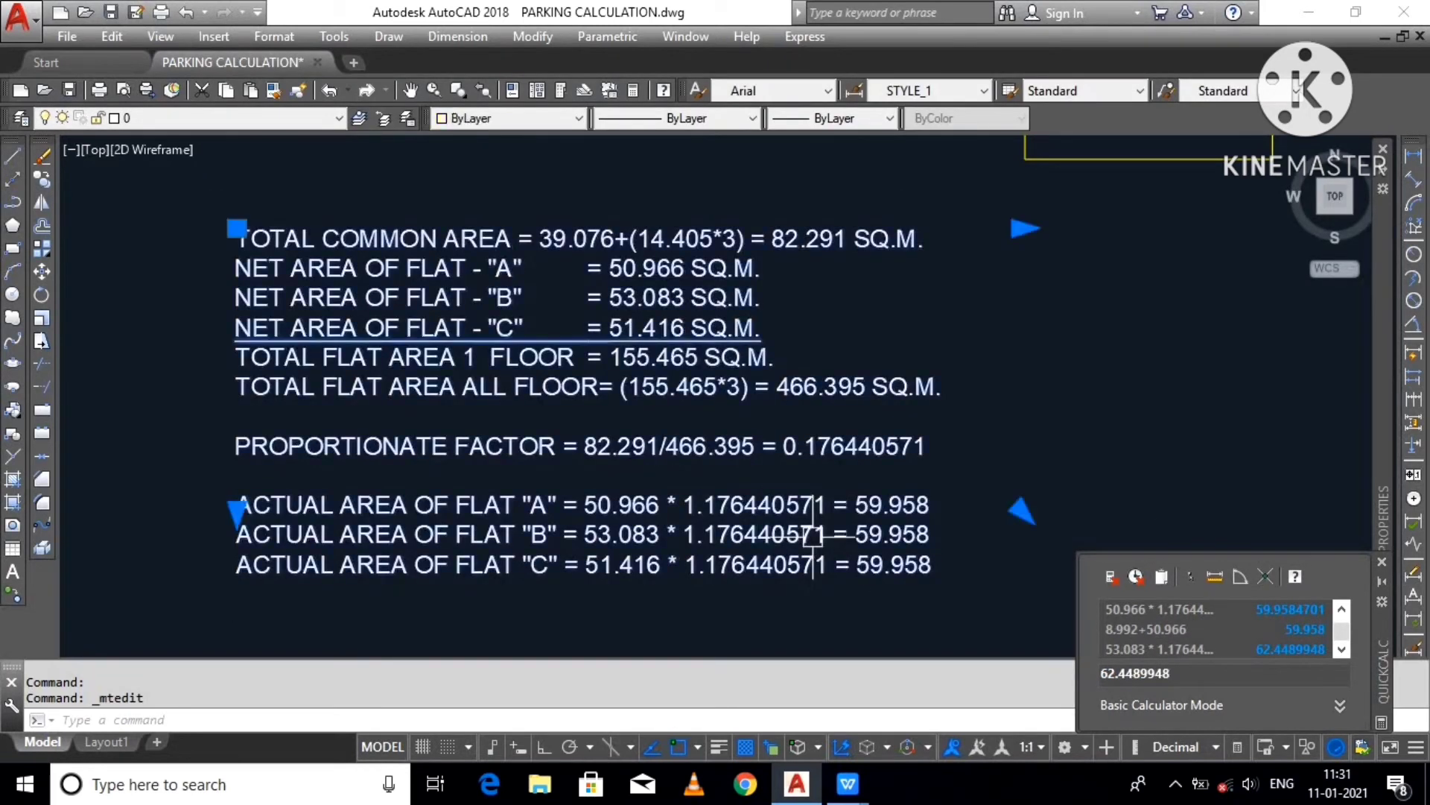
left_click_drag(856, 534, 924, 534)
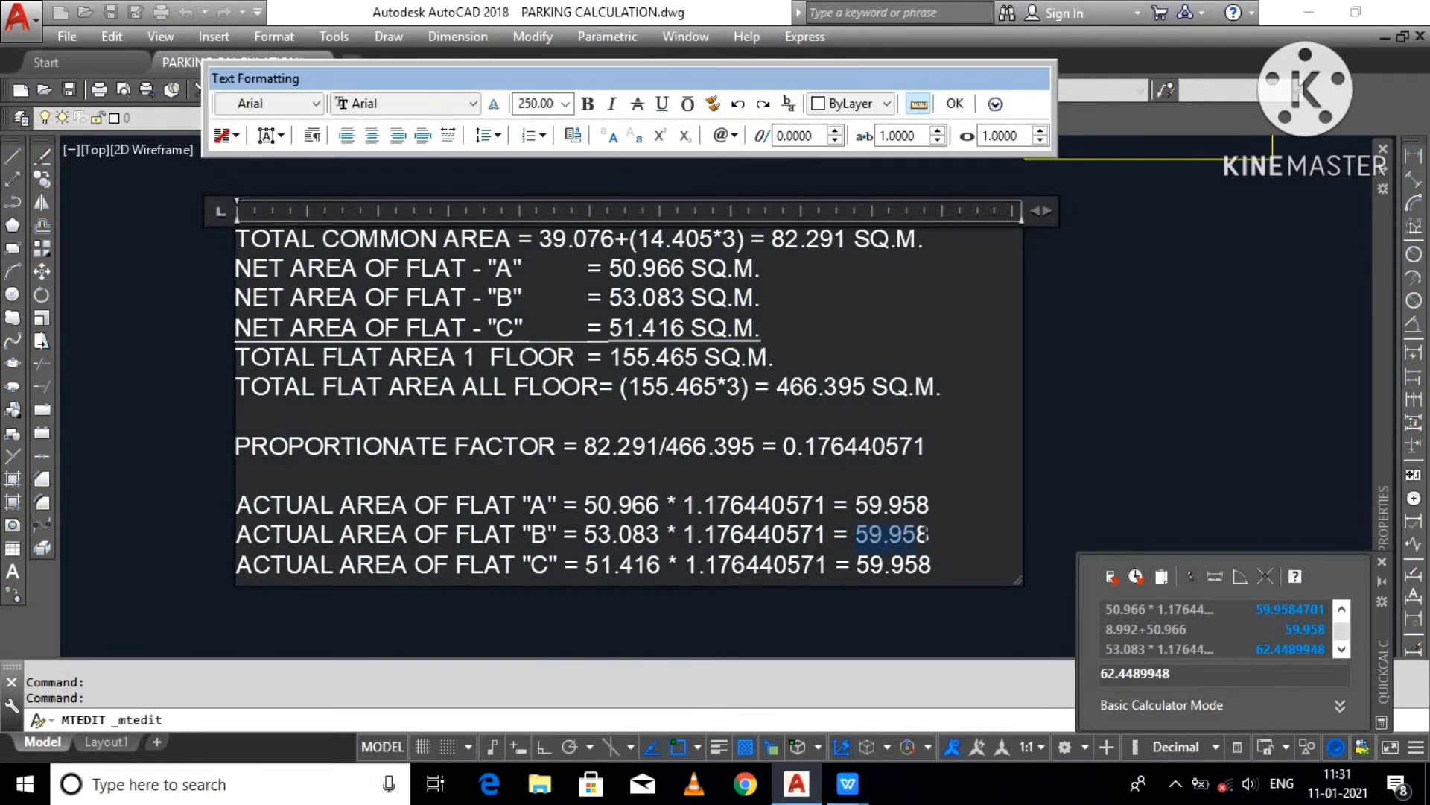
type("62.")
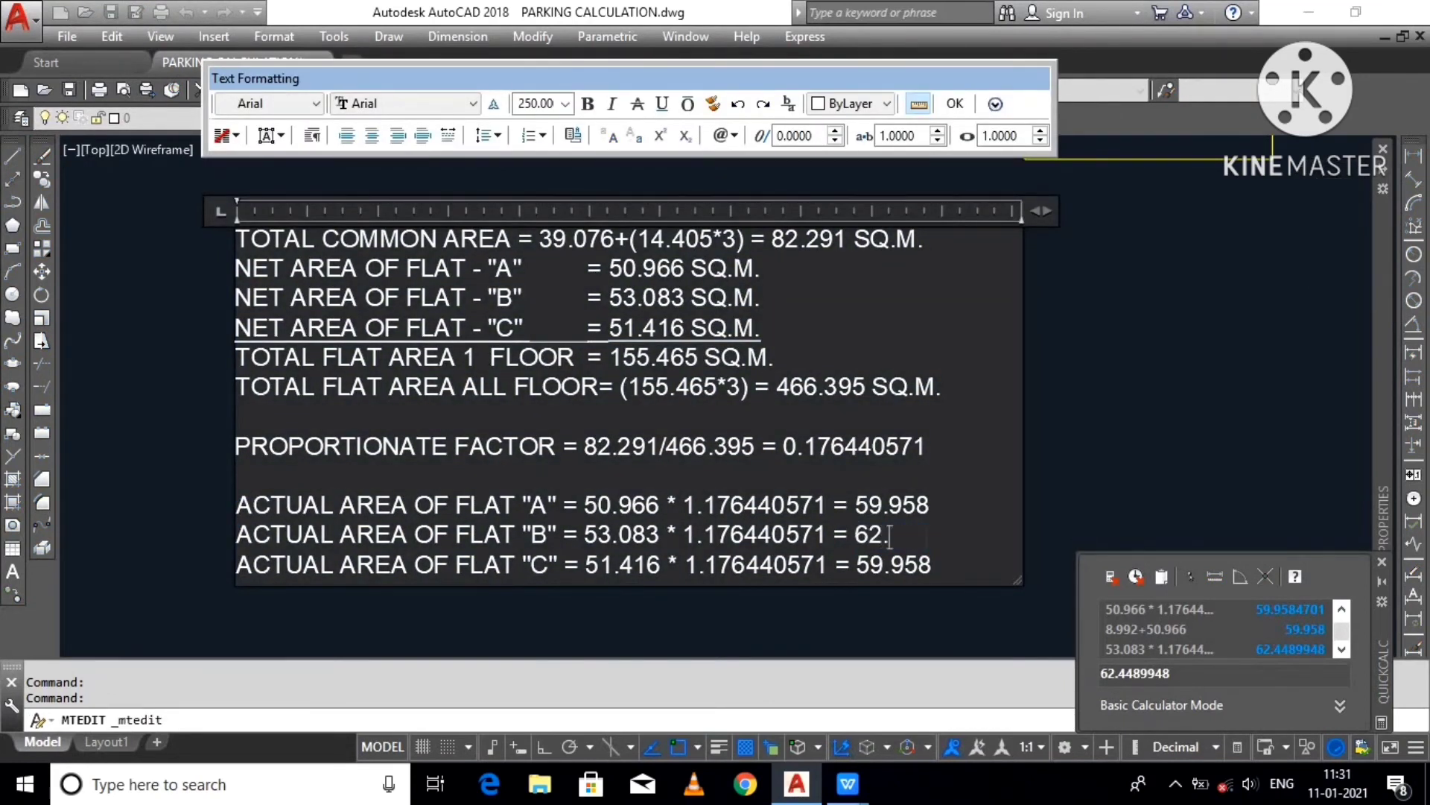
type("449")
Step: Calculate 51.416 * 1.176440571 in QuickCalc and set the result in the flat "C" actual area line to 60.488
left_click_drag(586, 564, 816, 564)
key("ctrl+c")
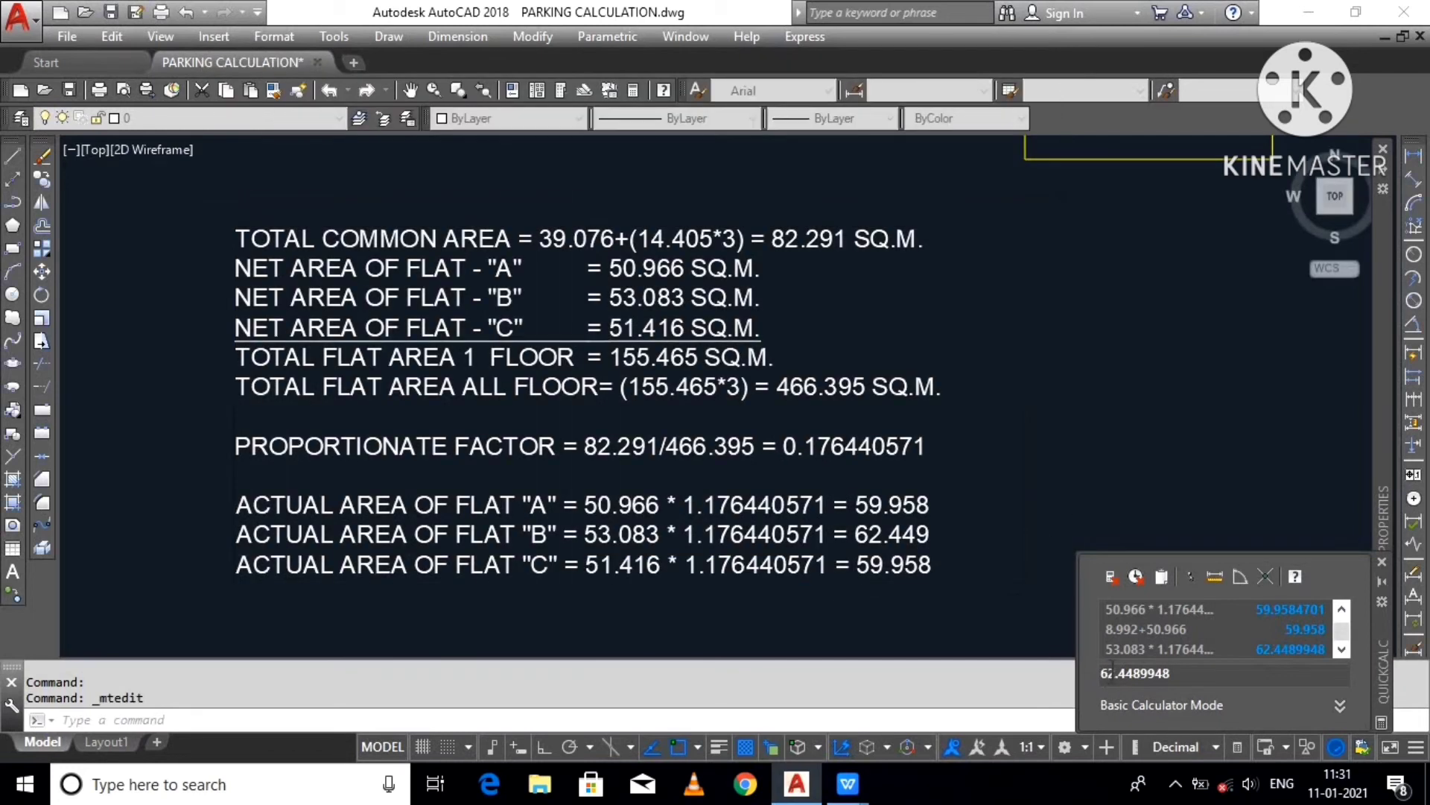
left_click(1112, 673)
key("ctrl+v")
key("Return")
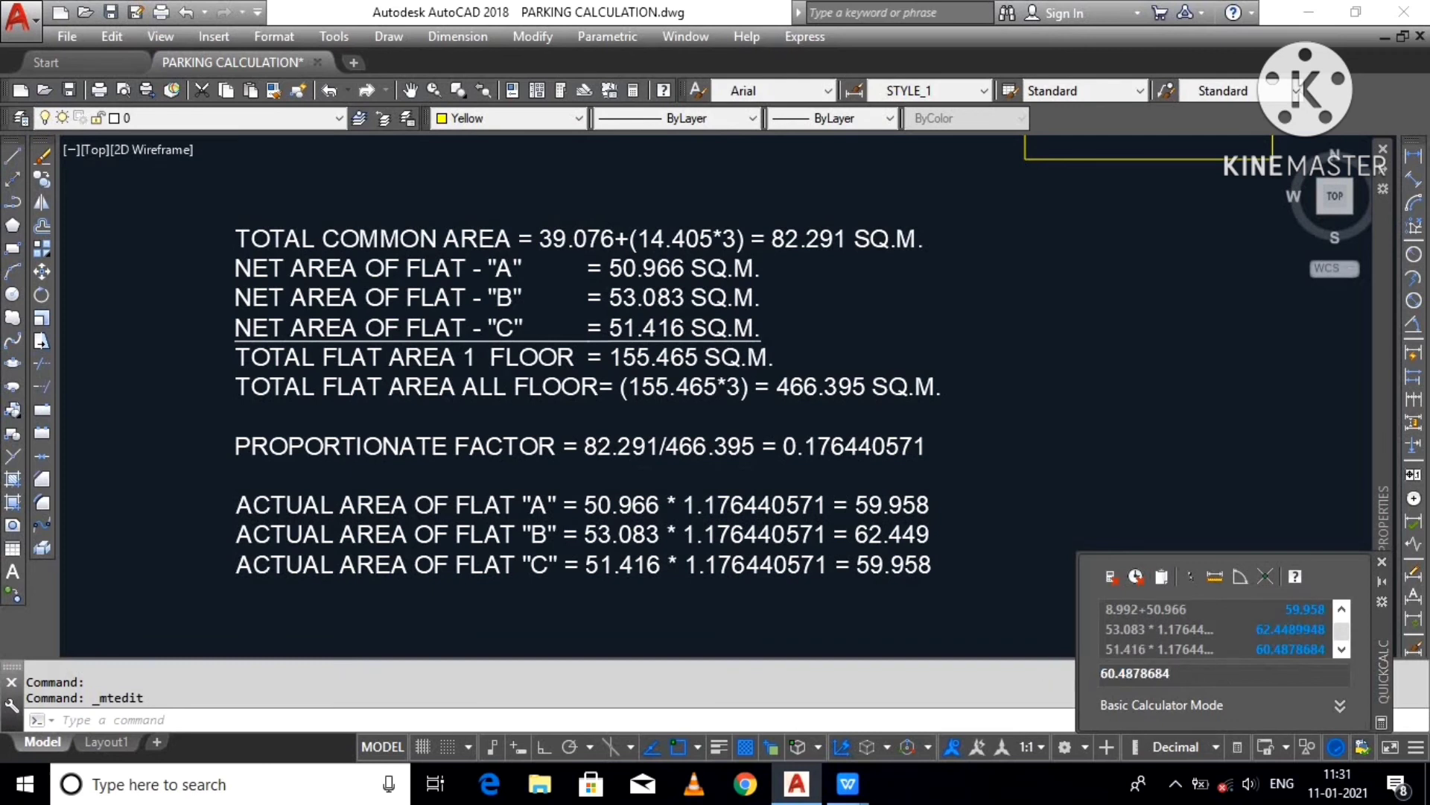
double_click(858, 570)
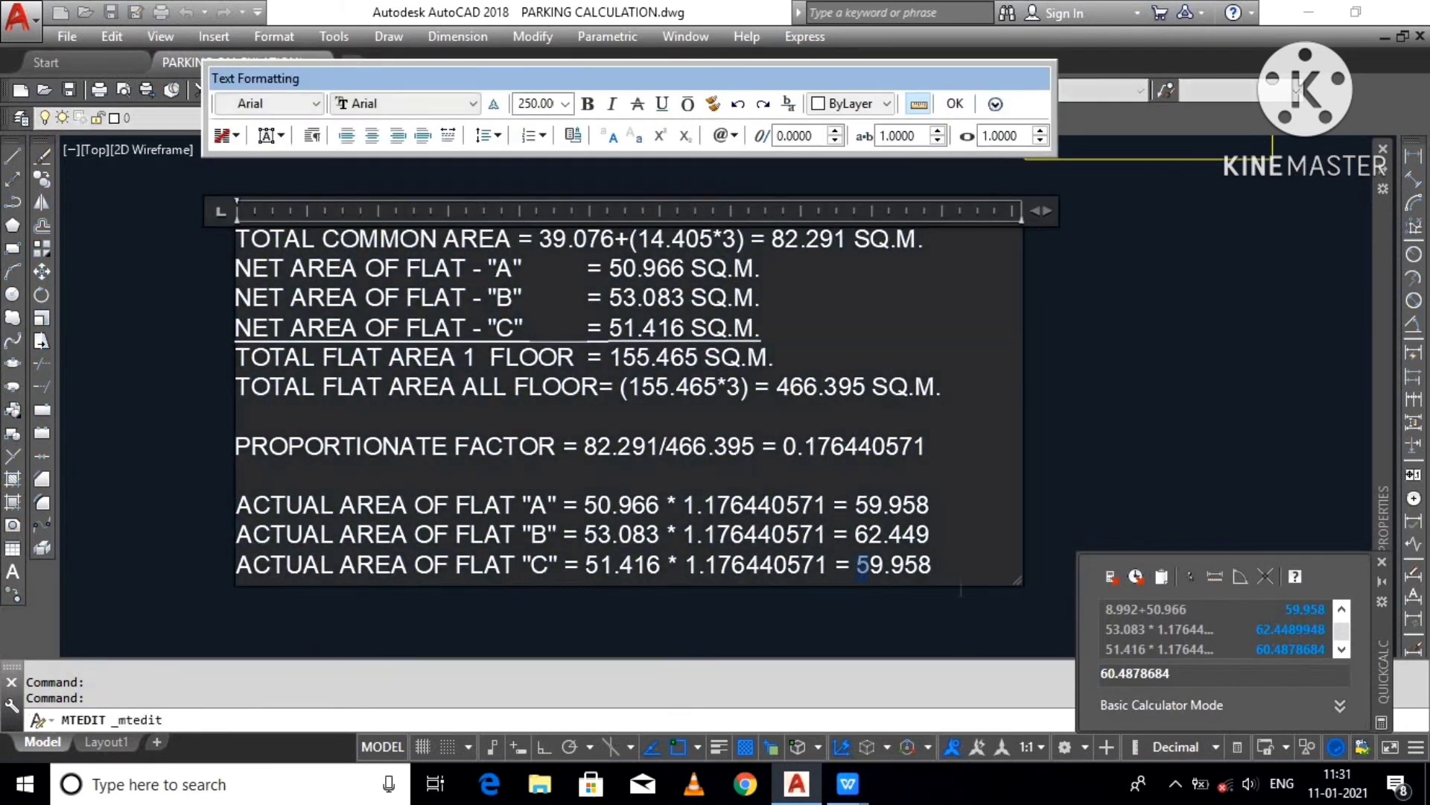
left_click_drag(858, 575, 959, 584)
type("60.488")
left_click(1066, 445)
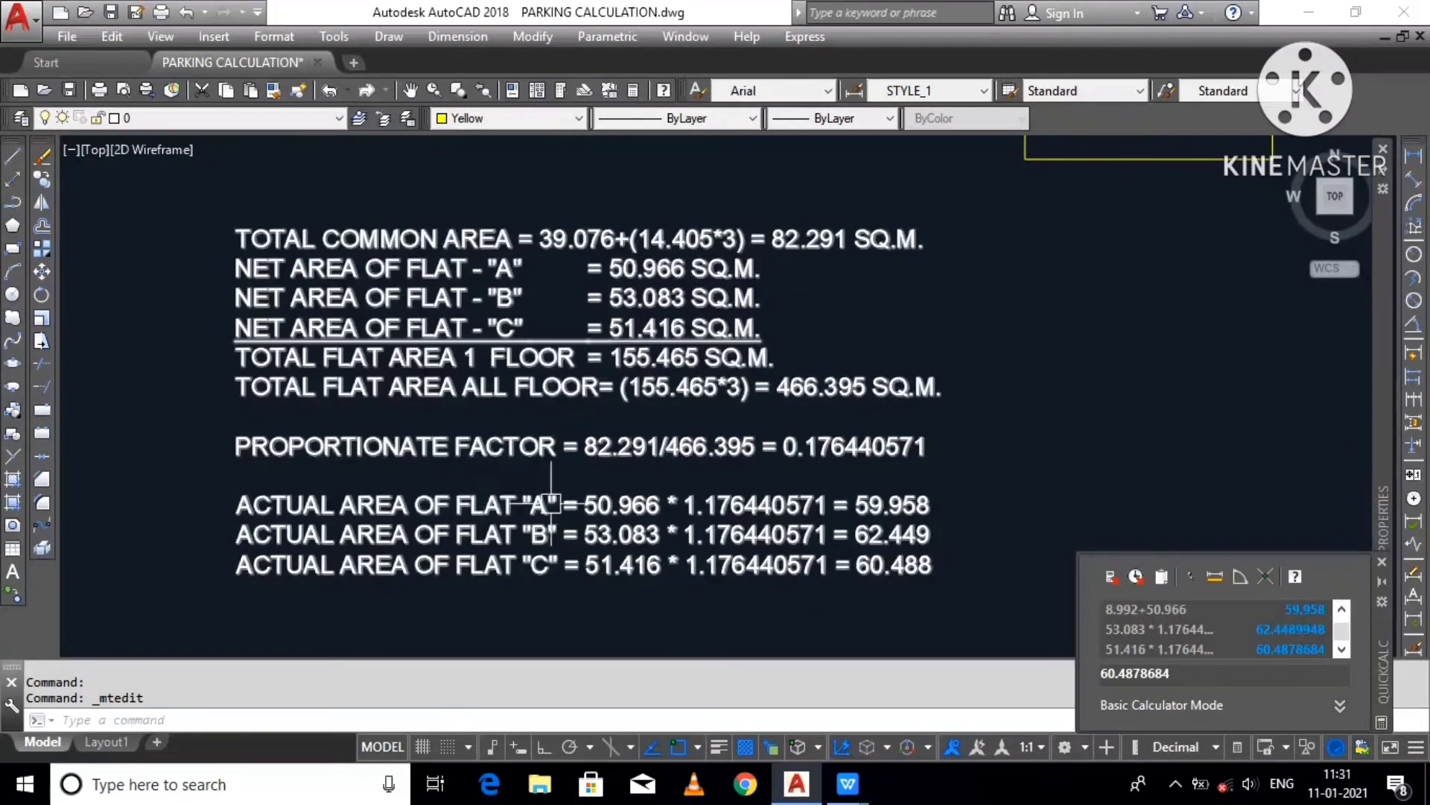
Step: Copy the FLAT - A, FLAT - B and FLAT - C labels from the area outlines into the matching flats of the typical floor plan
middle_click_drag(607, 472, 609, 396)
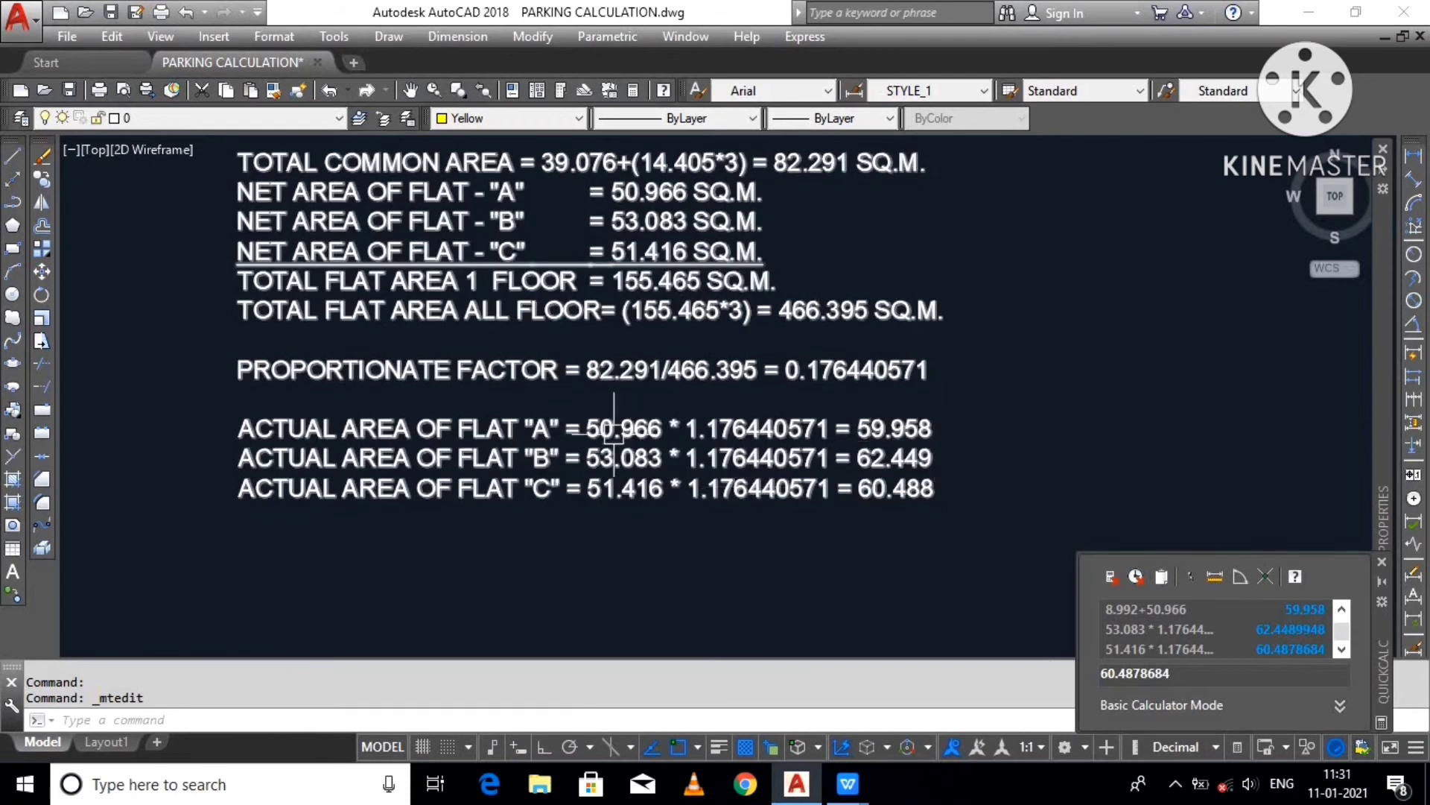
scroll(529, 596, "down", 8)
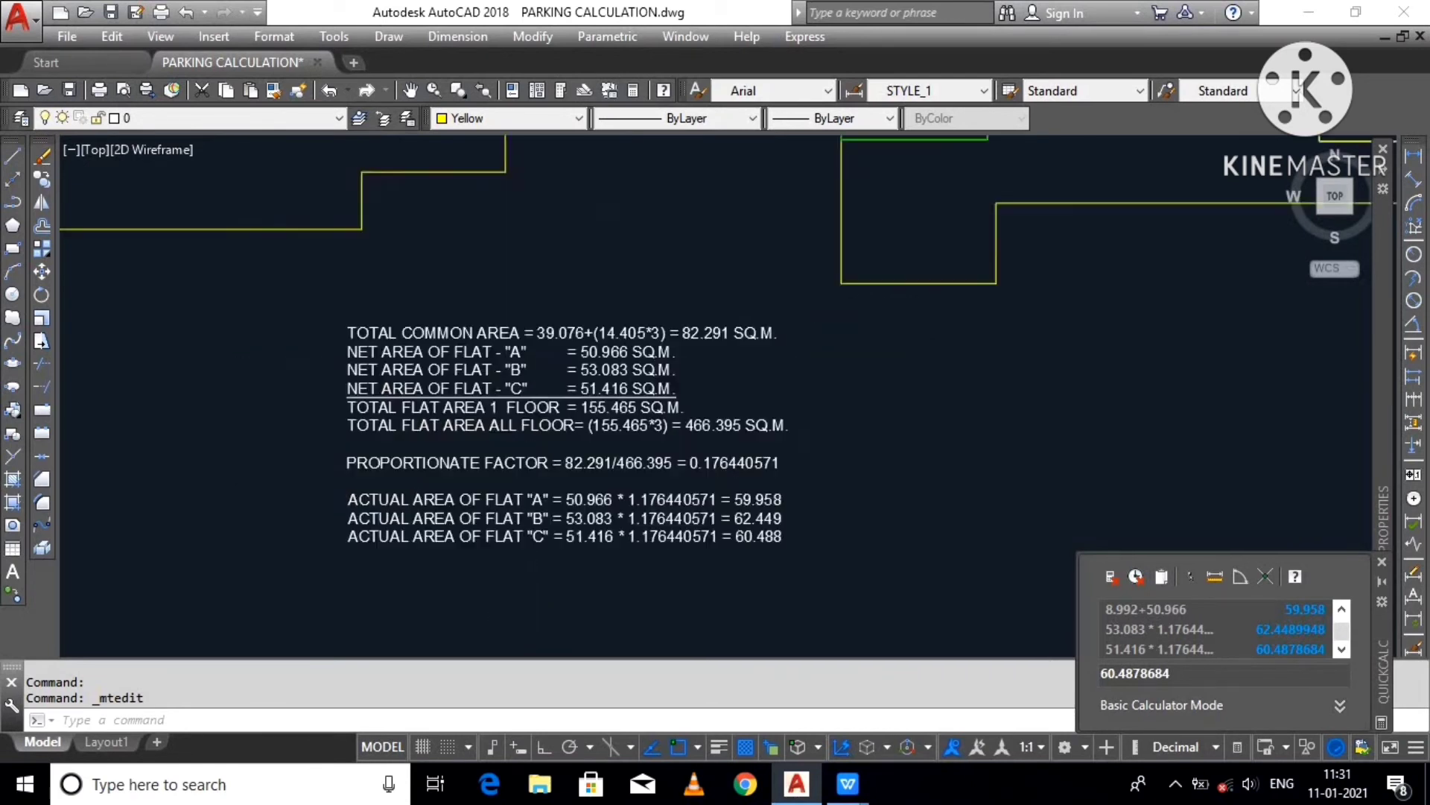
scroll(684, 208, "up", 4)
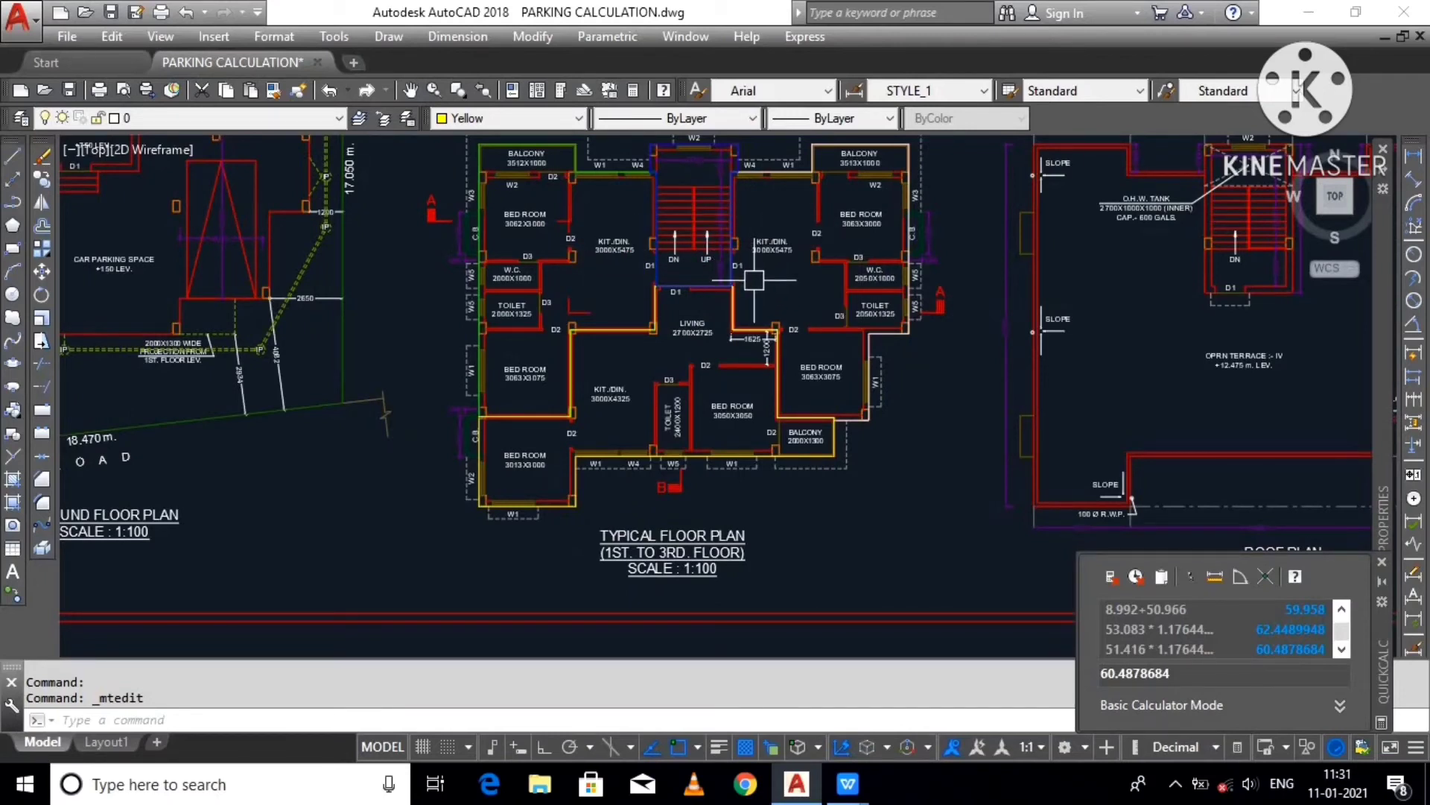
scroll(571, 276, "up", 2)
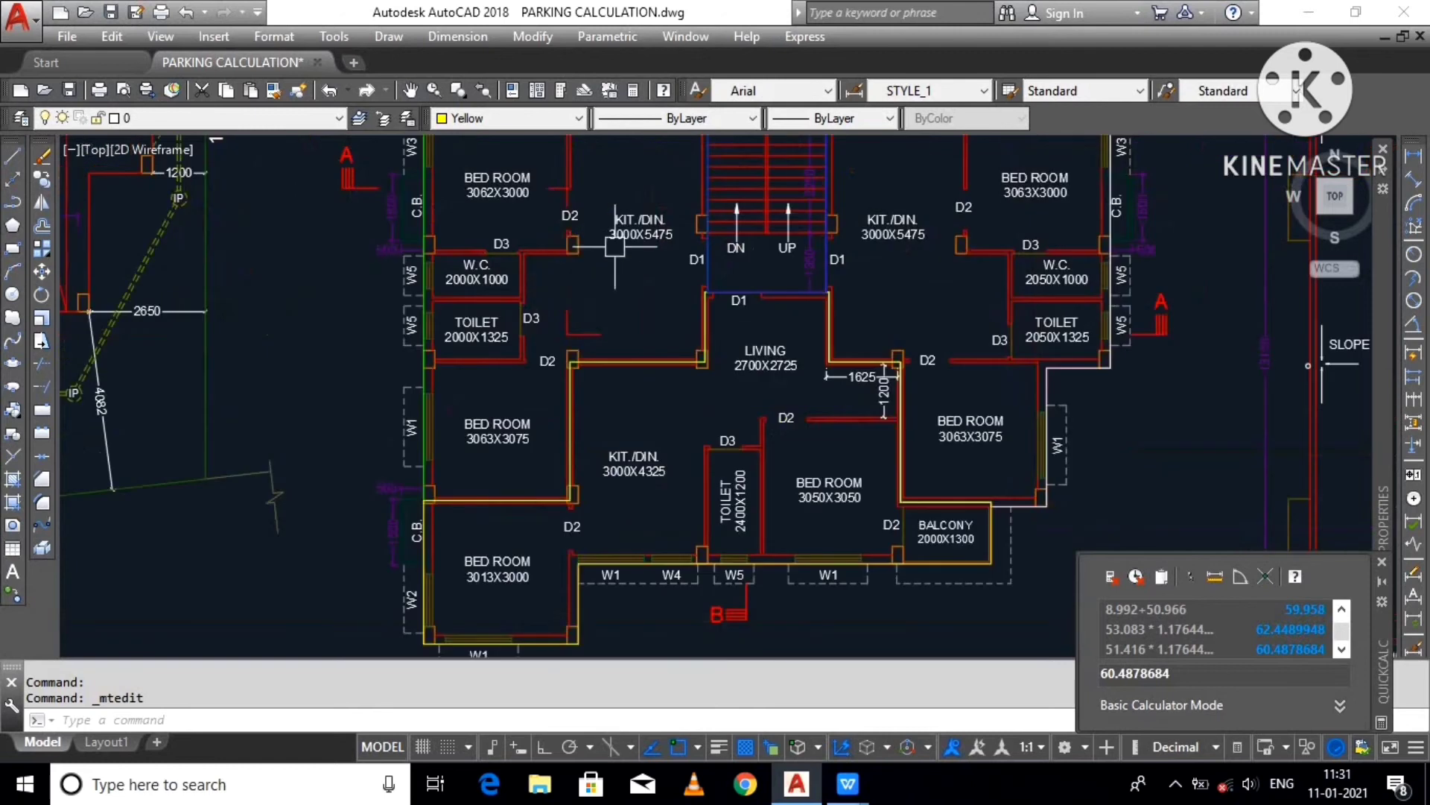
scroll(749, 418, "down", 5)
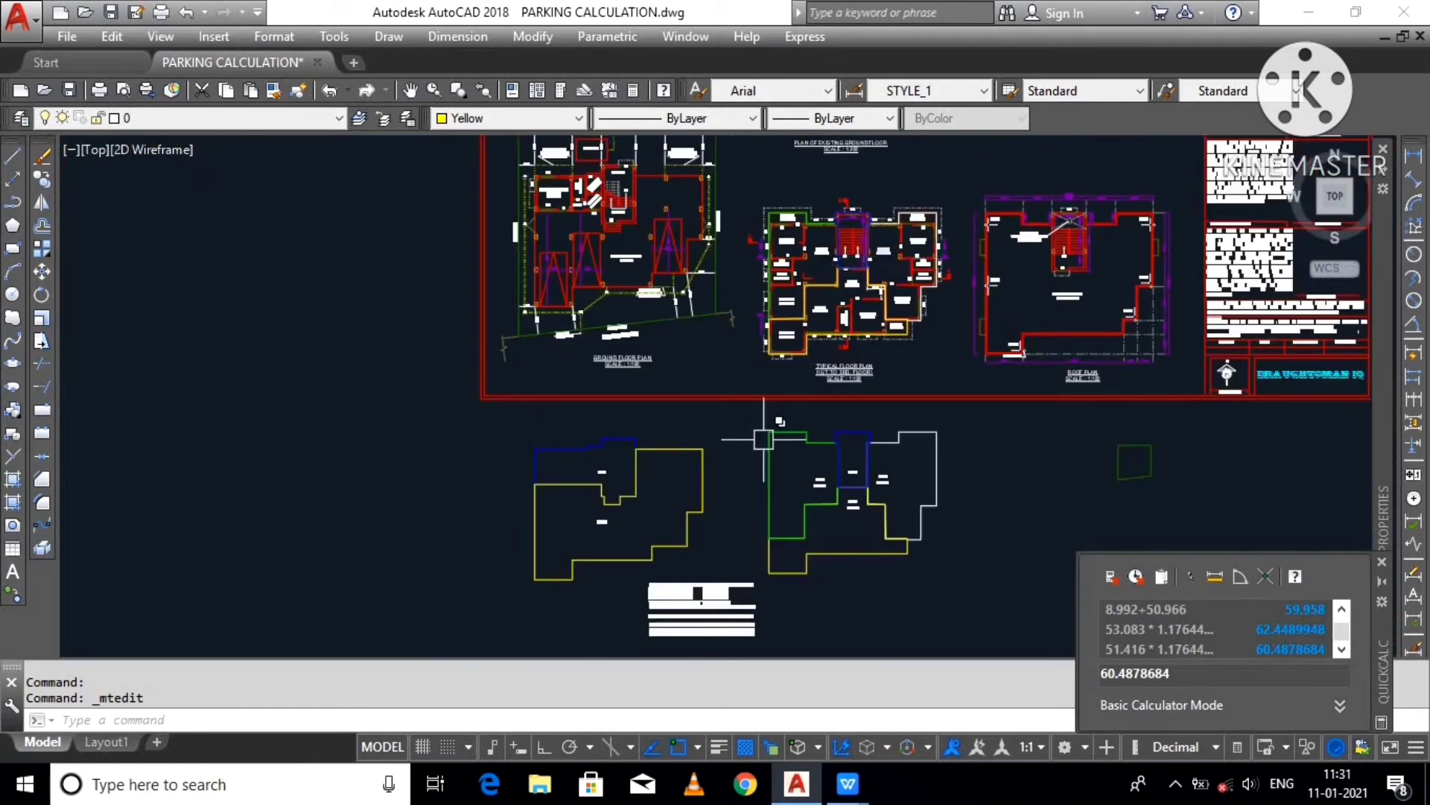
scroll(790, 481, "up", 5)
left_click(904, 471)
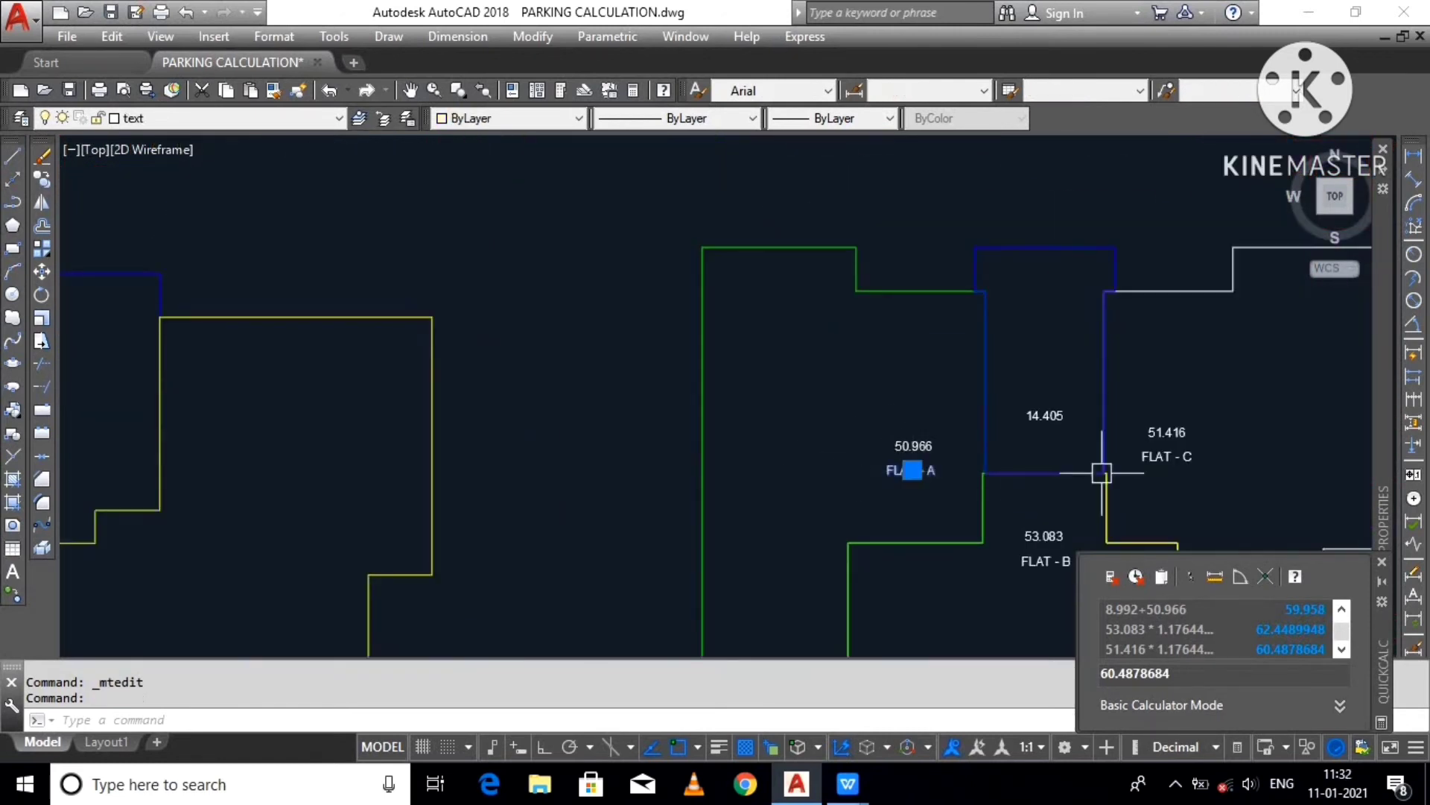
left_click(1167, 456)
left_click(1031, 563)
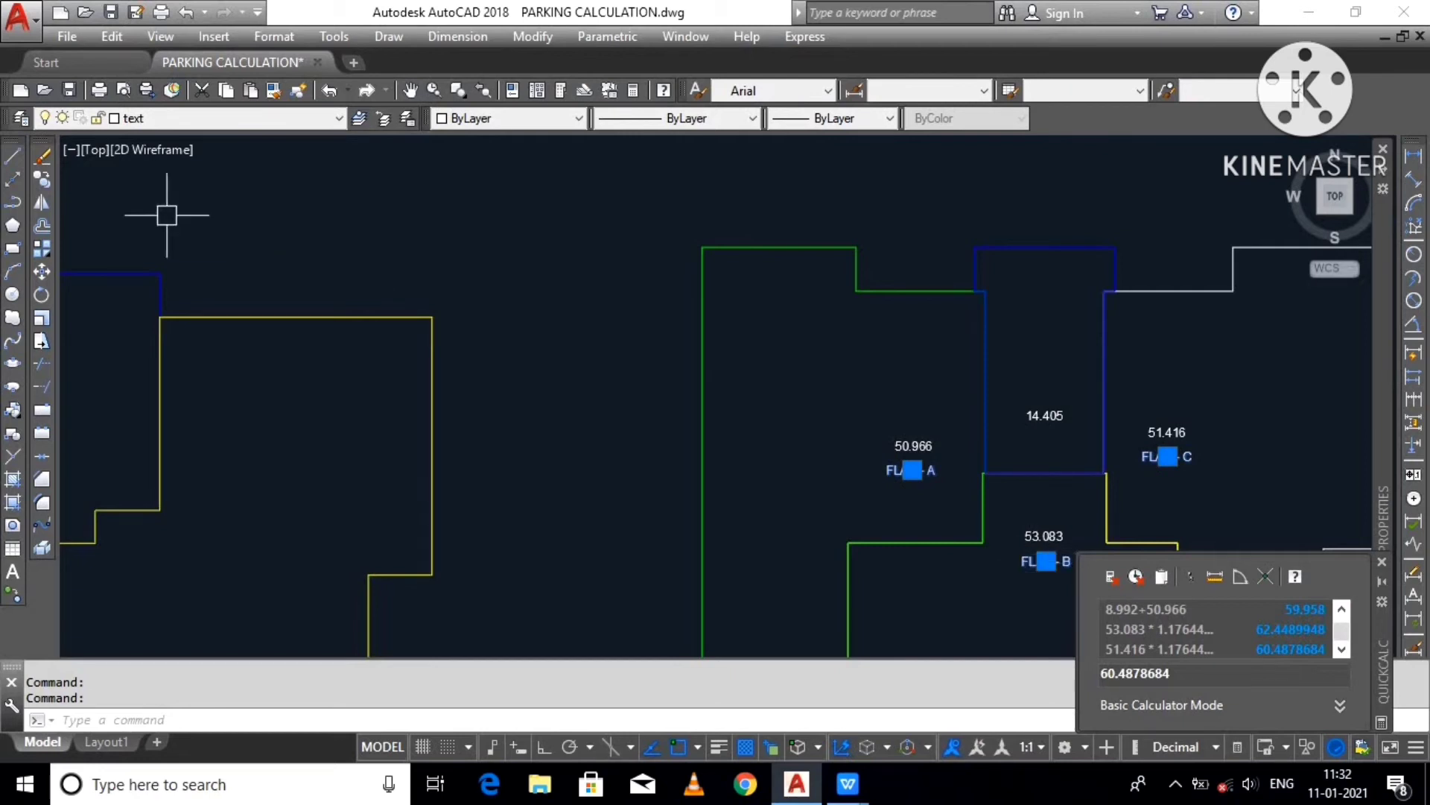
left_click(42, 179)
left_click(865, 506)
scroll(812, 447, "down", 5)
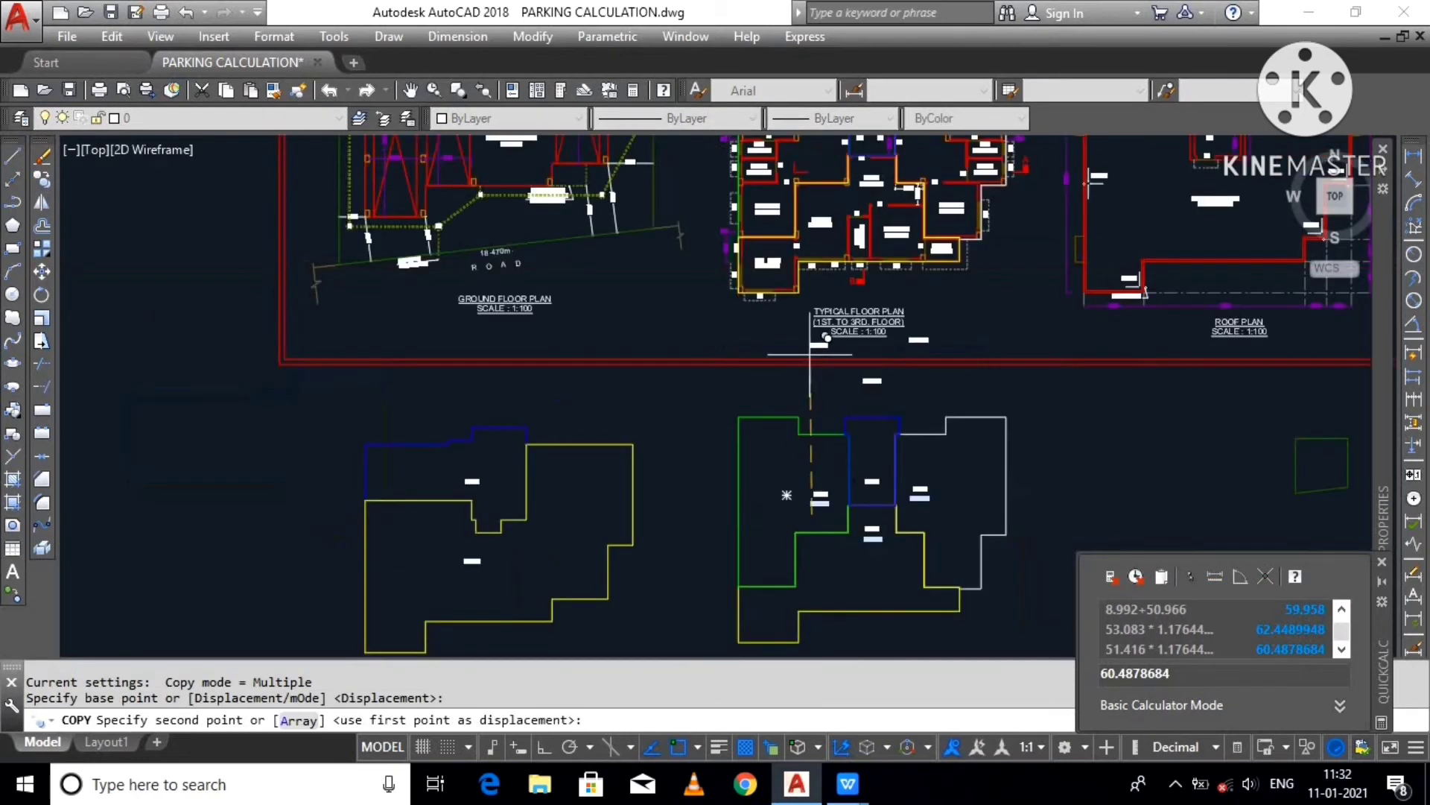
scroll(767, 365, "up", 6)
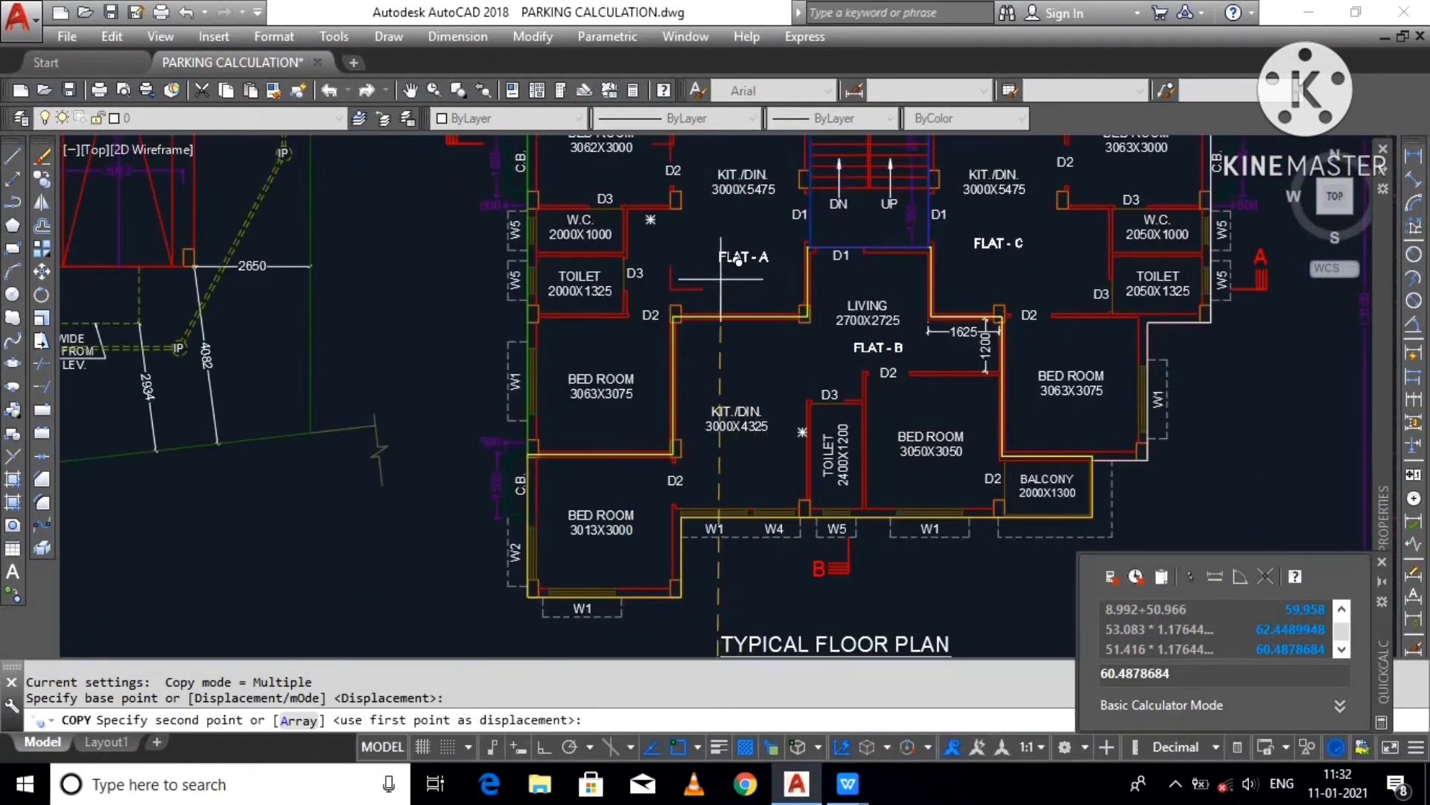
right_click(728, 263)
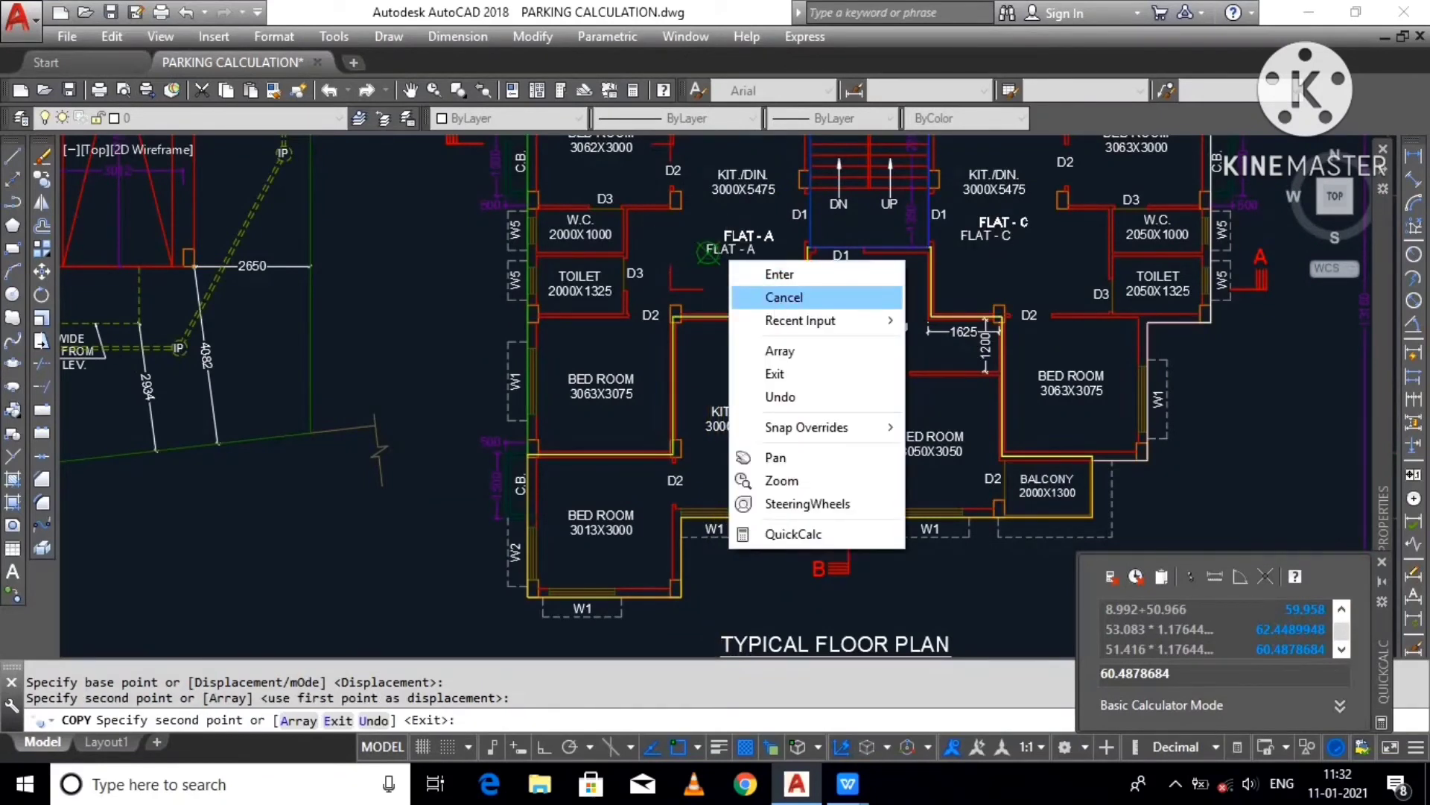
left_click(778, 297)
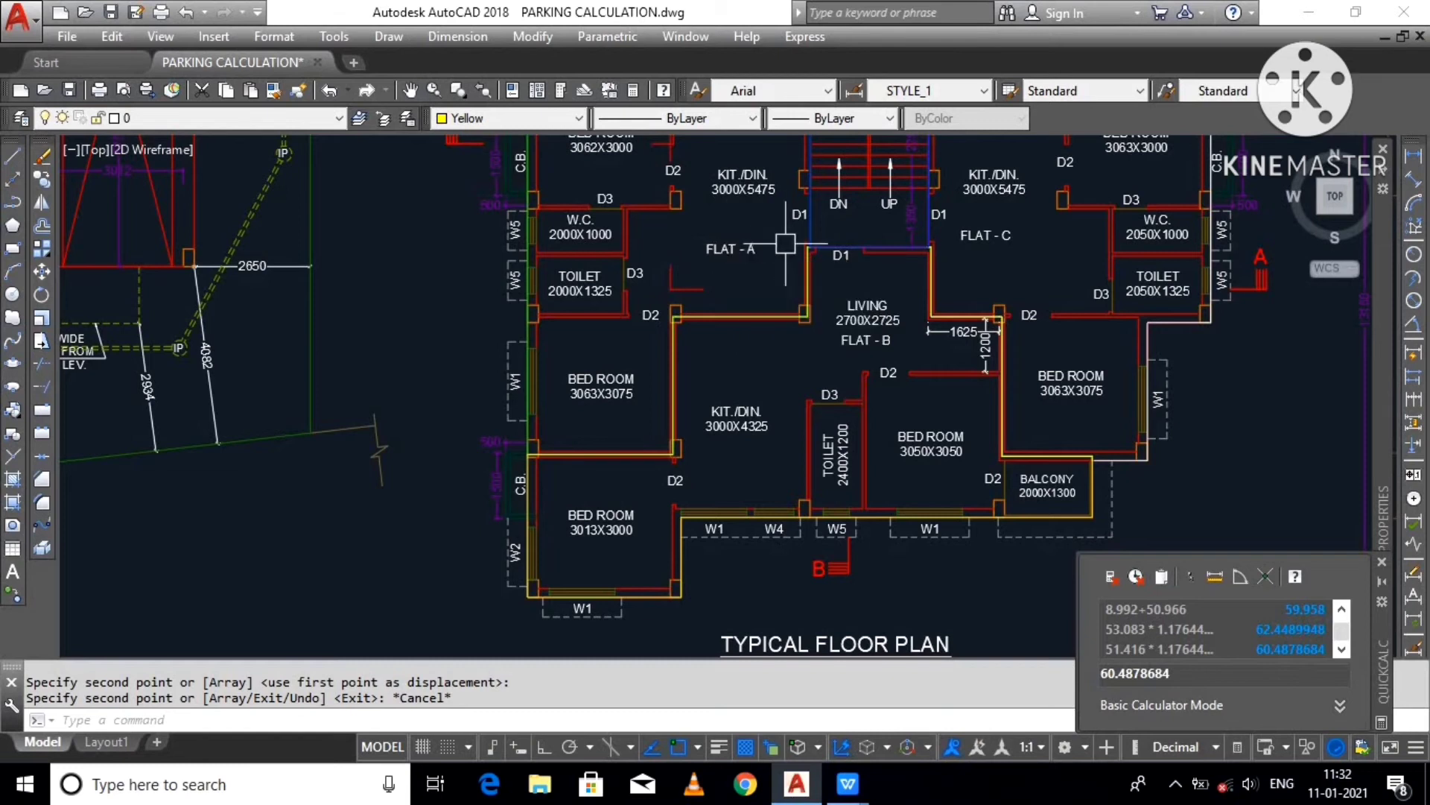
scroll(832, 352, "down", 6)
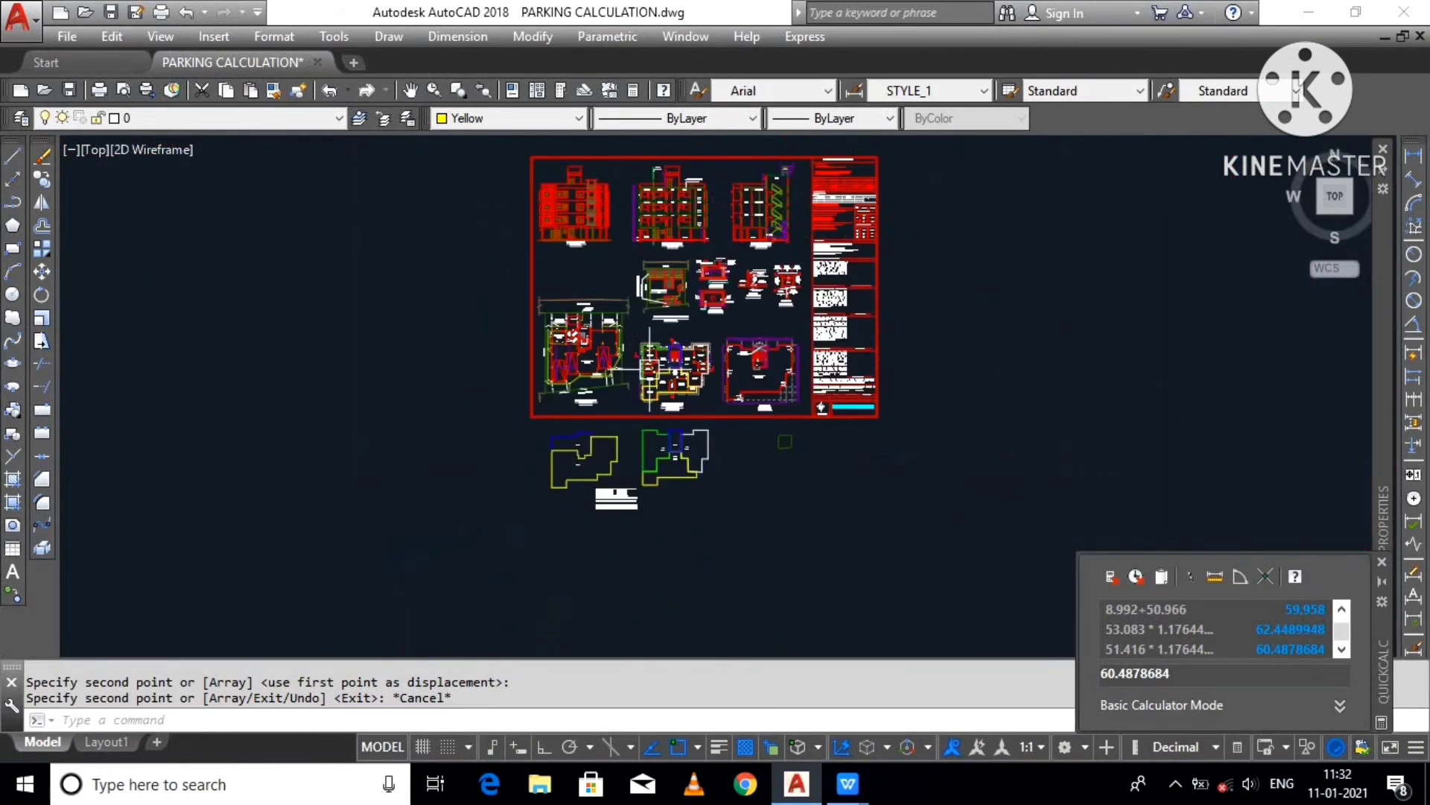
scroll(599, 527, "up", 5)
scroll(655, 473, "up", 7)
scroll(602, 515, "down", 7)
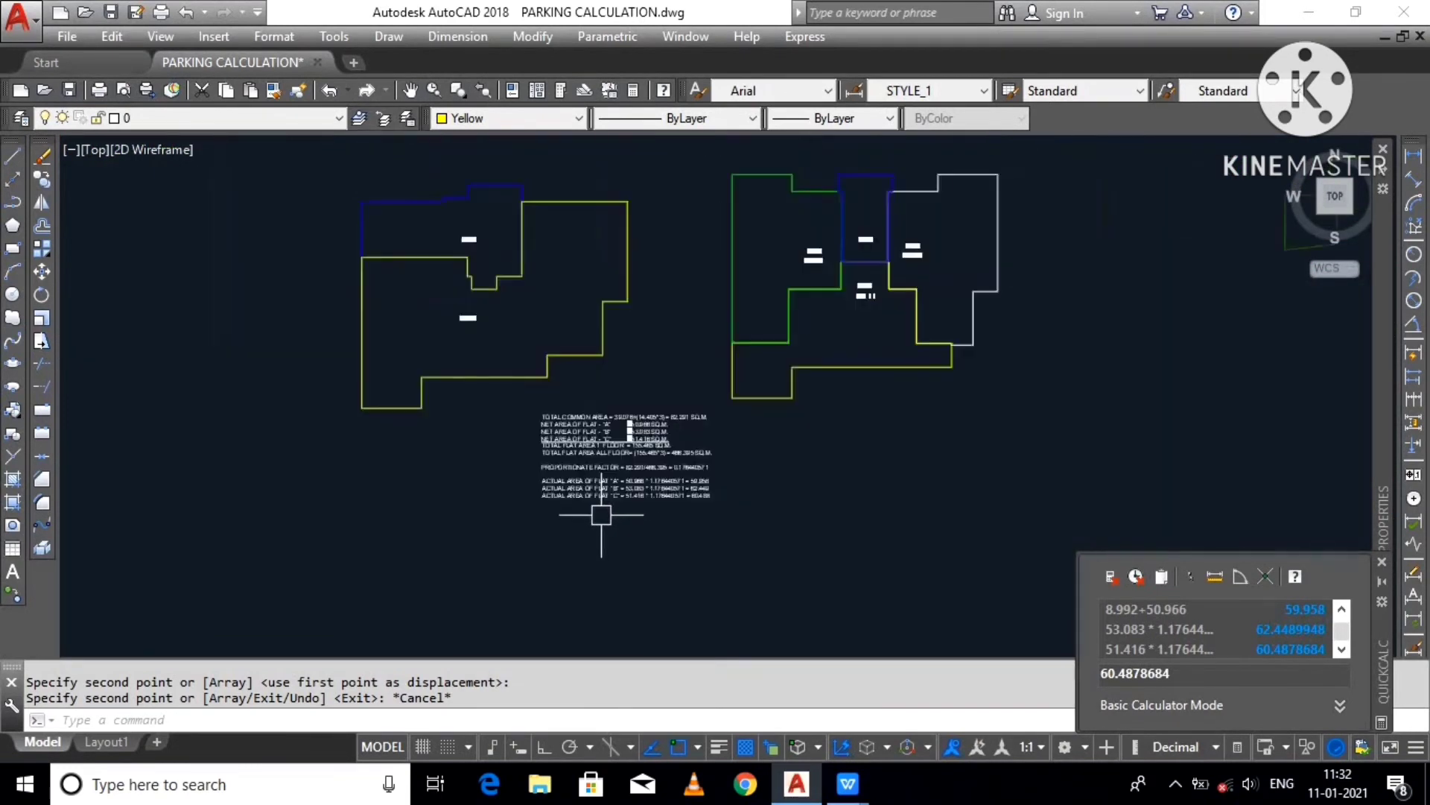
scroll(601, 514, "down", 4)
middle_click_drag(827, 194, 826, 294)
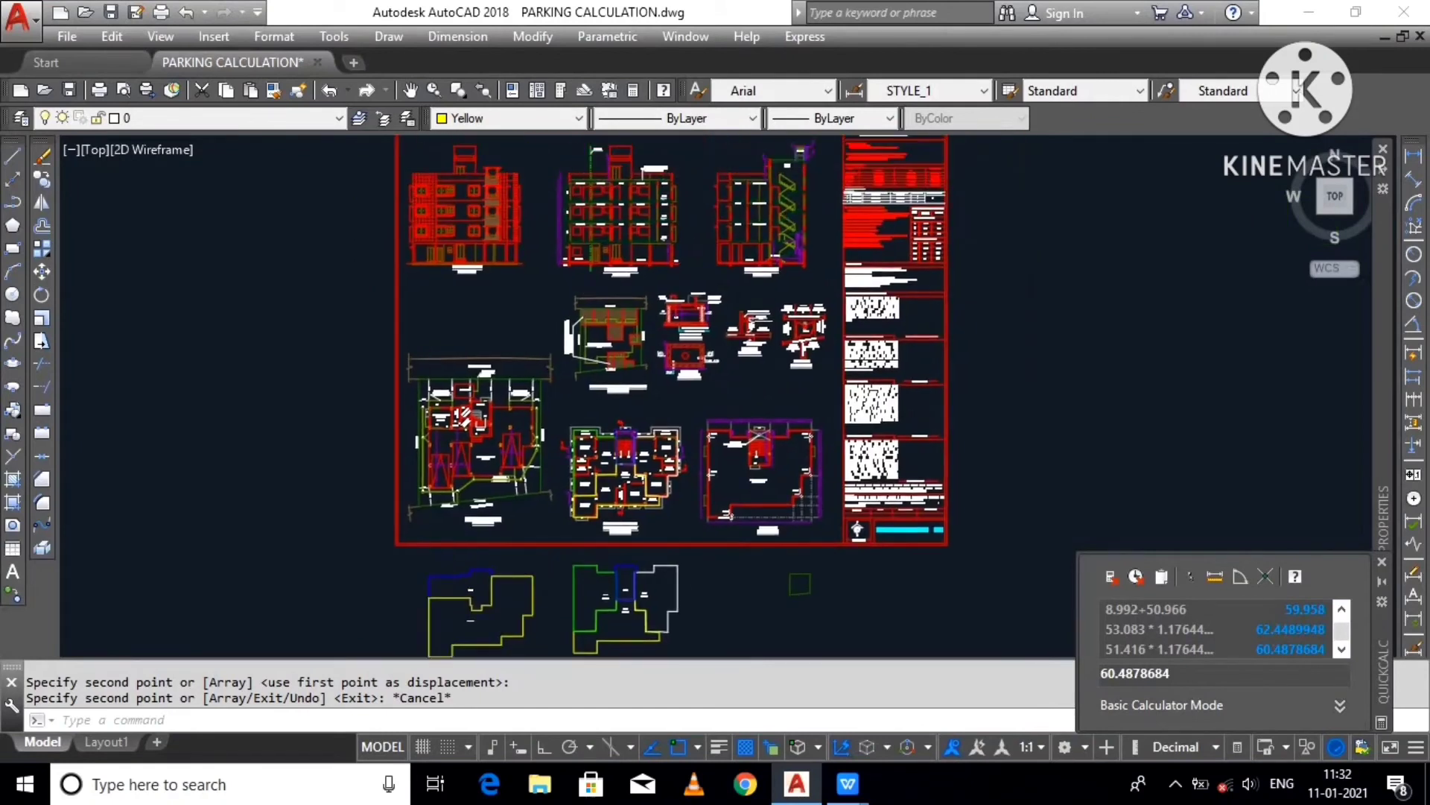
scroll(687, 281, "up", 8)
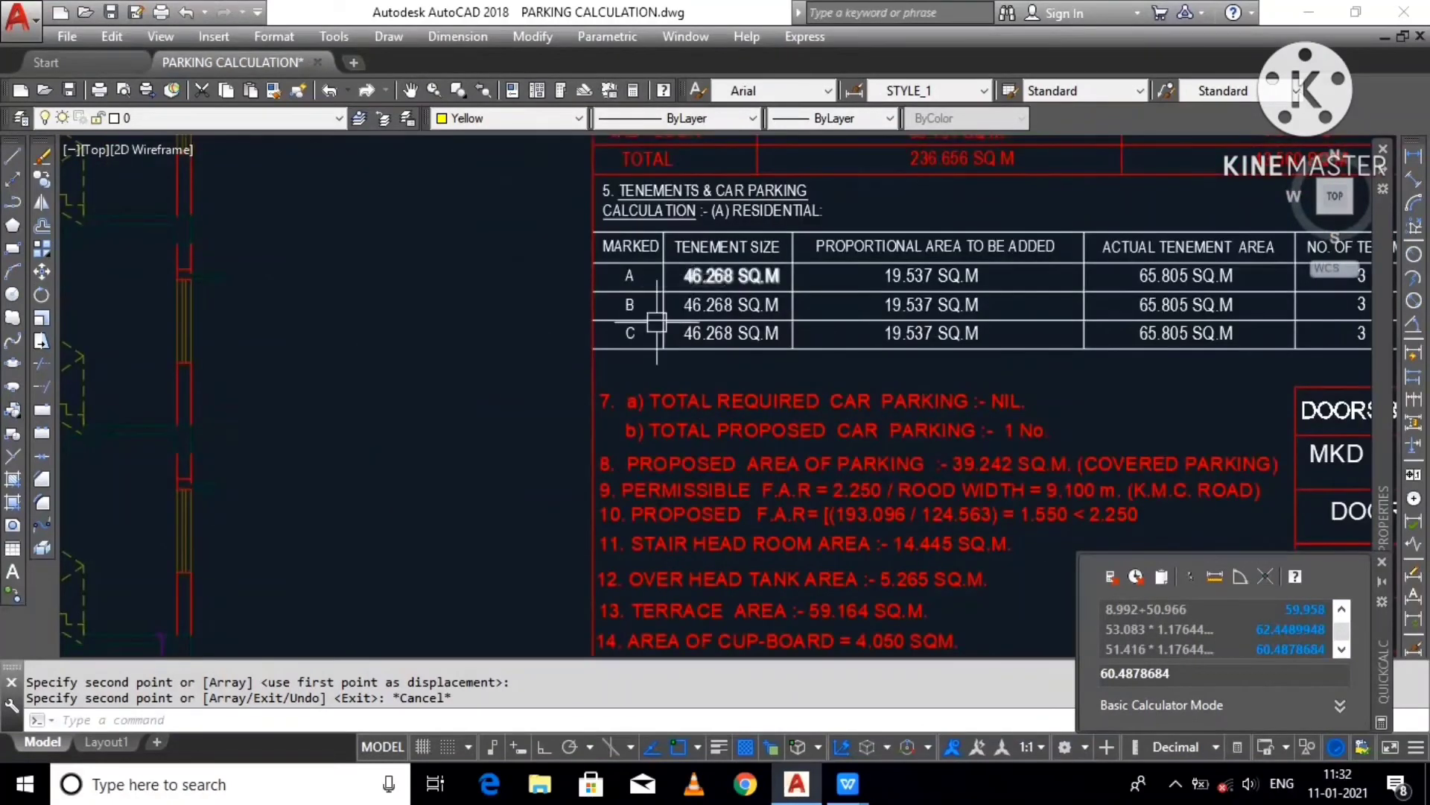
left_click(554, 364)
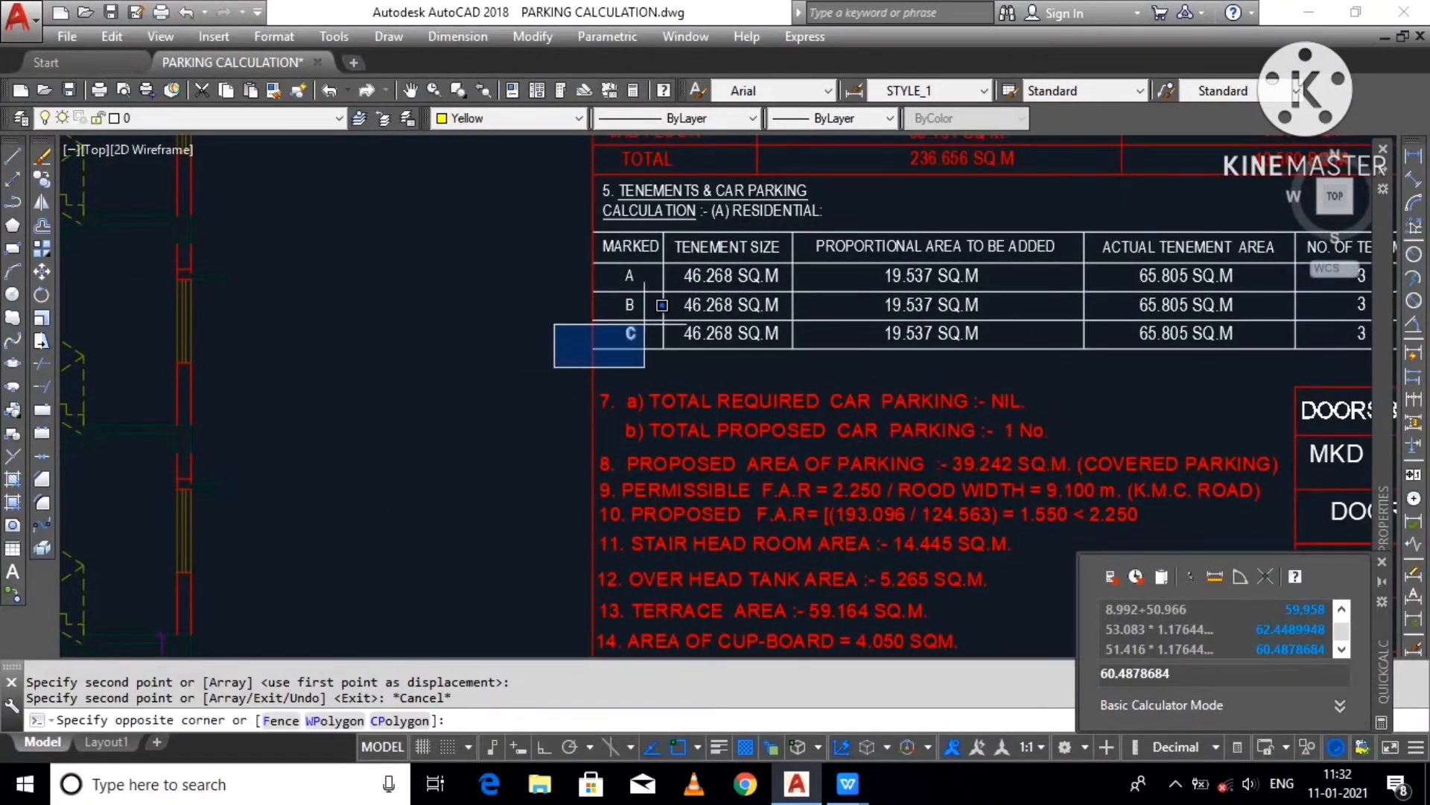
scroll(662, 306, "down", 2)
middle_click_drag(1110, 283, 956, 308)
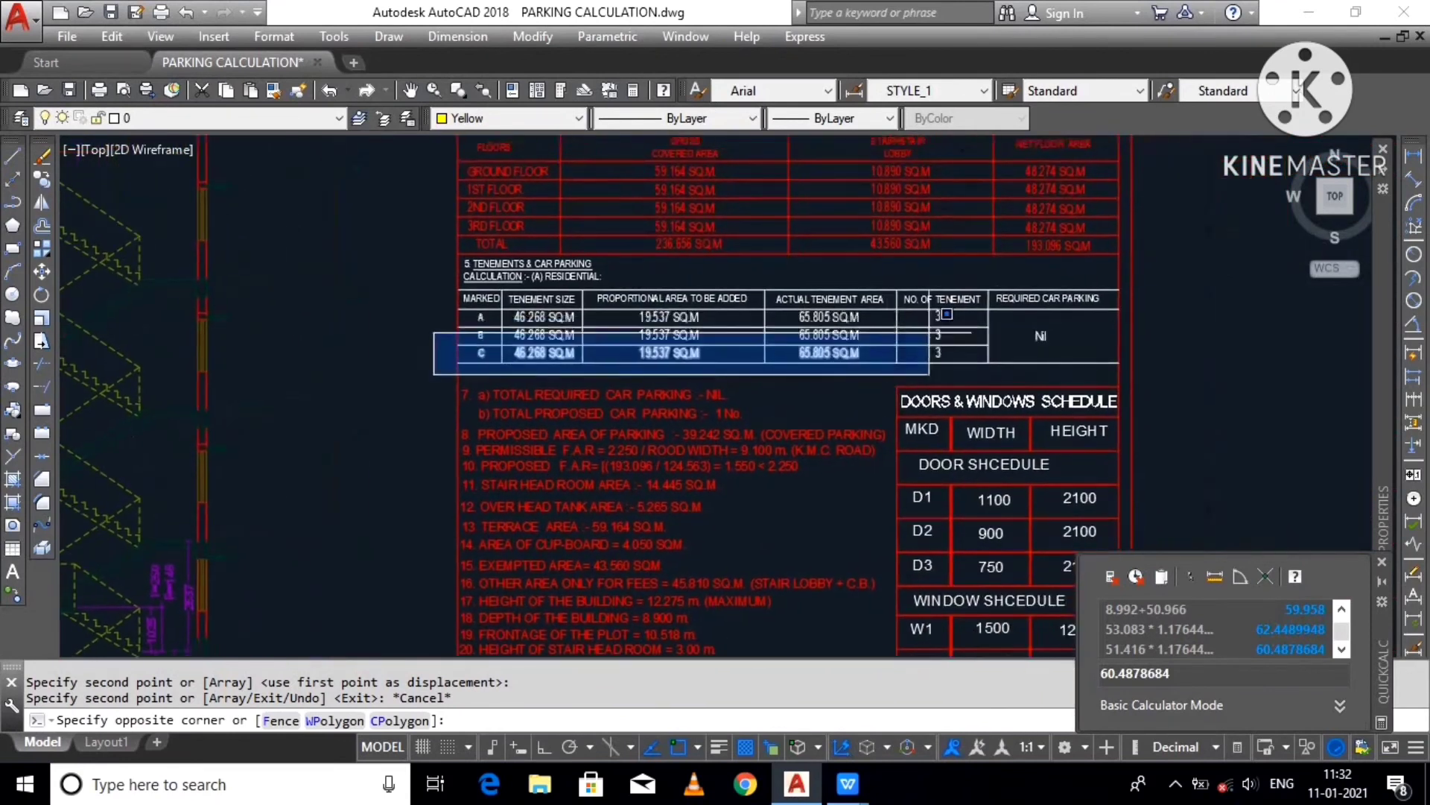
left_click(1187, 250)
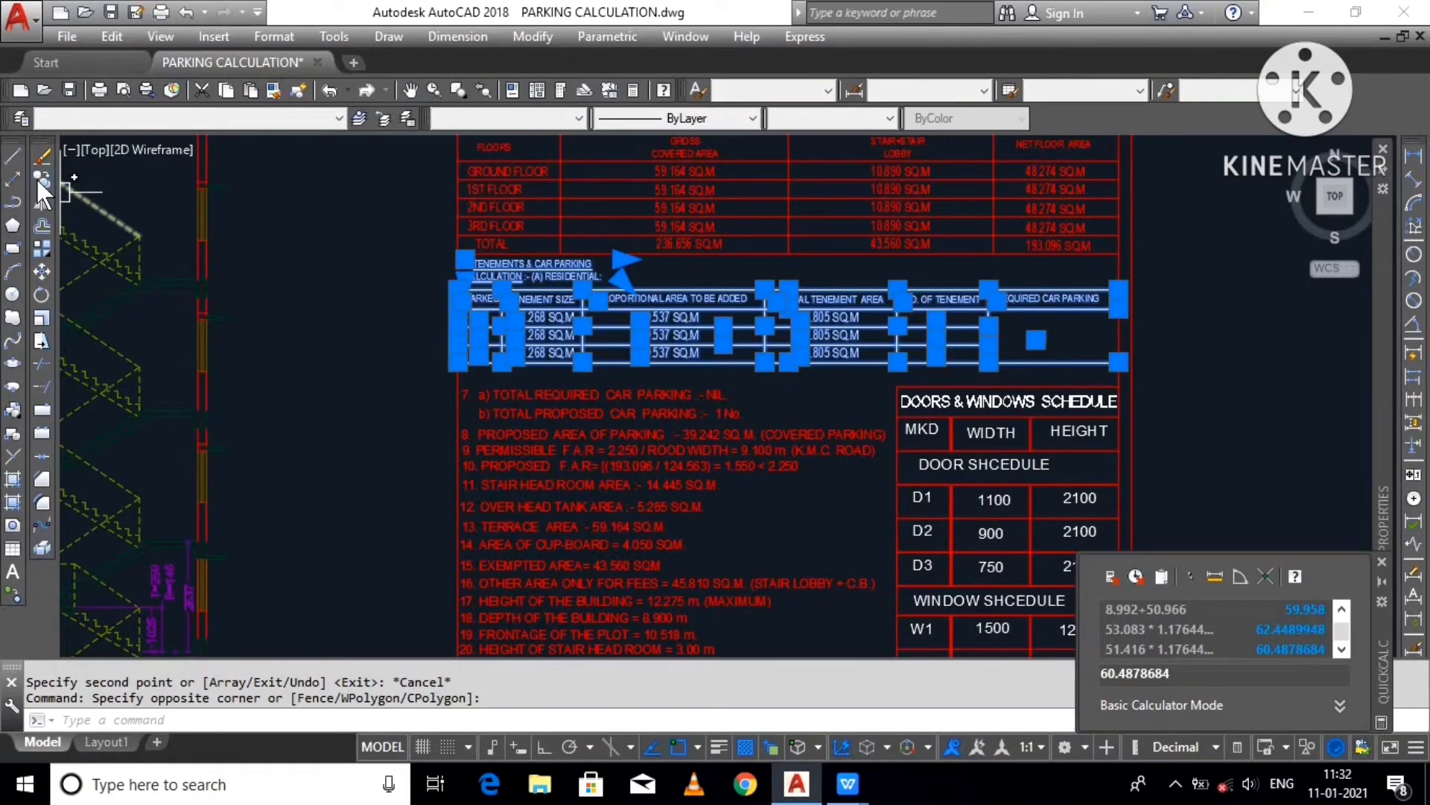
scroll(633, 298, "down", 5)
key("Escape")
key("Escape")
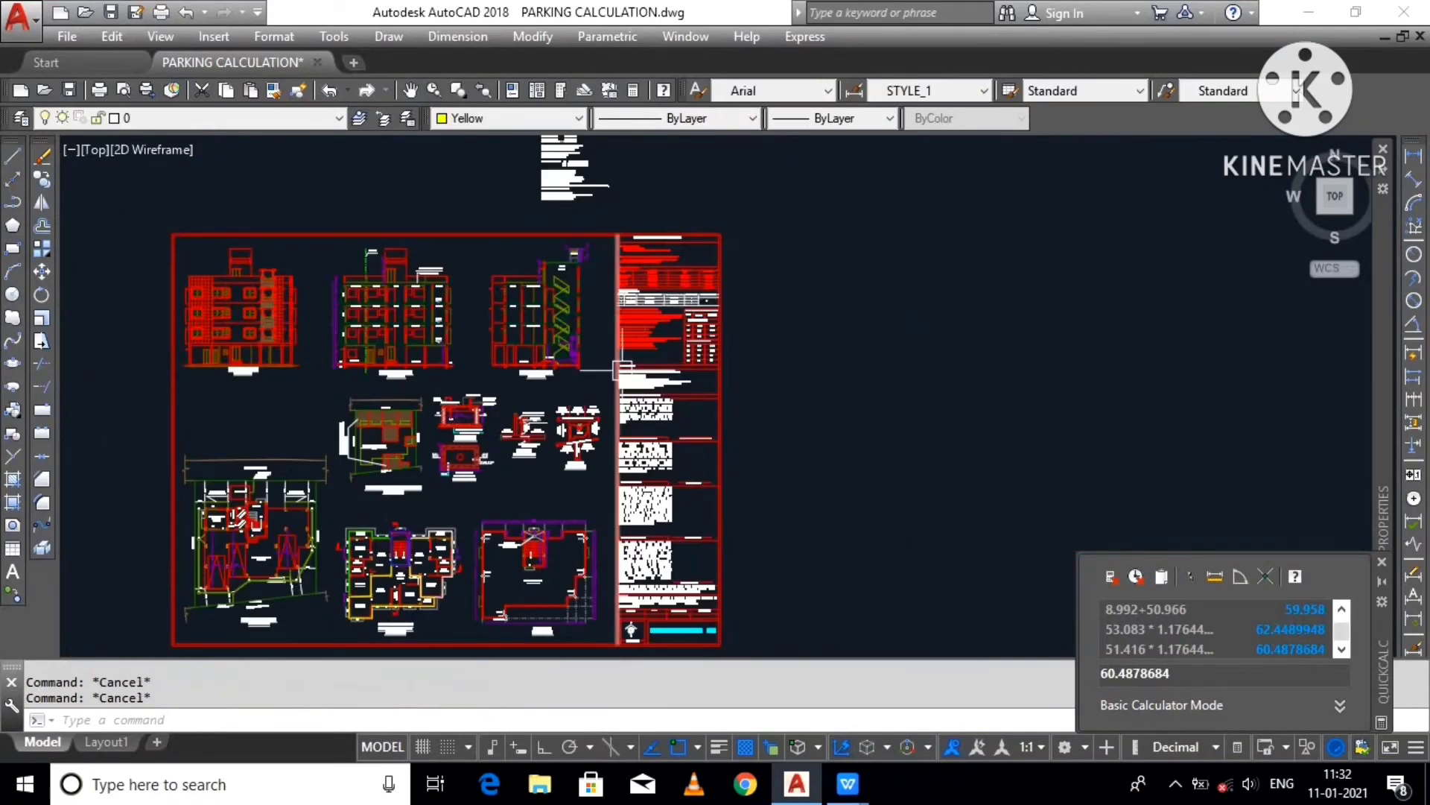
Step: Move the area calculation text from below the sheet to the empty space beside the tenements and car parking table
middle_click_drag(623, 368, 735, 138)
left_click(421, 530)
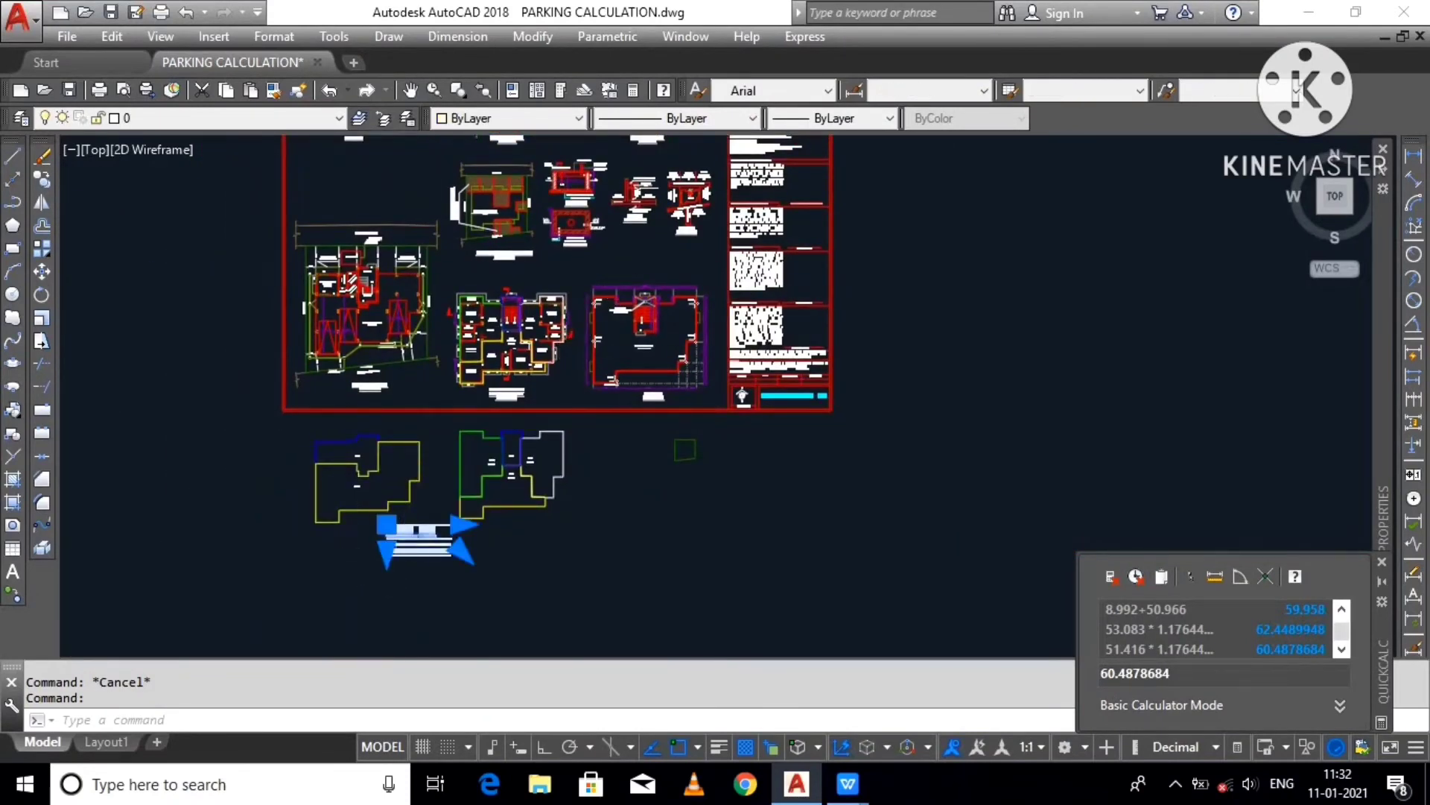
scroll(431, 558, "up", 3)
type("m")
key("Return")
left_click(430, 559)
scroll(430, 559, "down", 4)
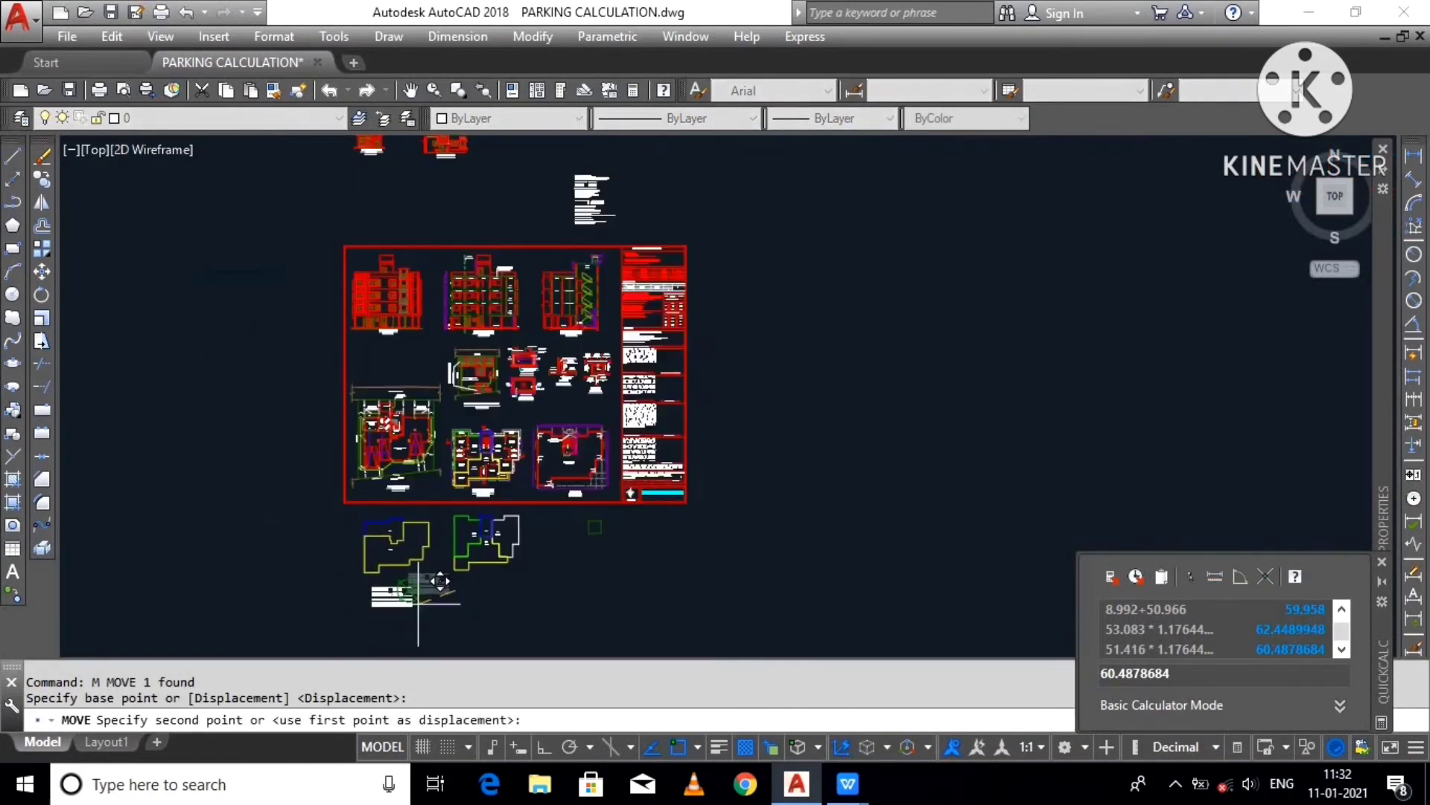
scroll(685, 275, "up", 5)
middle_click_drag(541, 319, 616, 416)
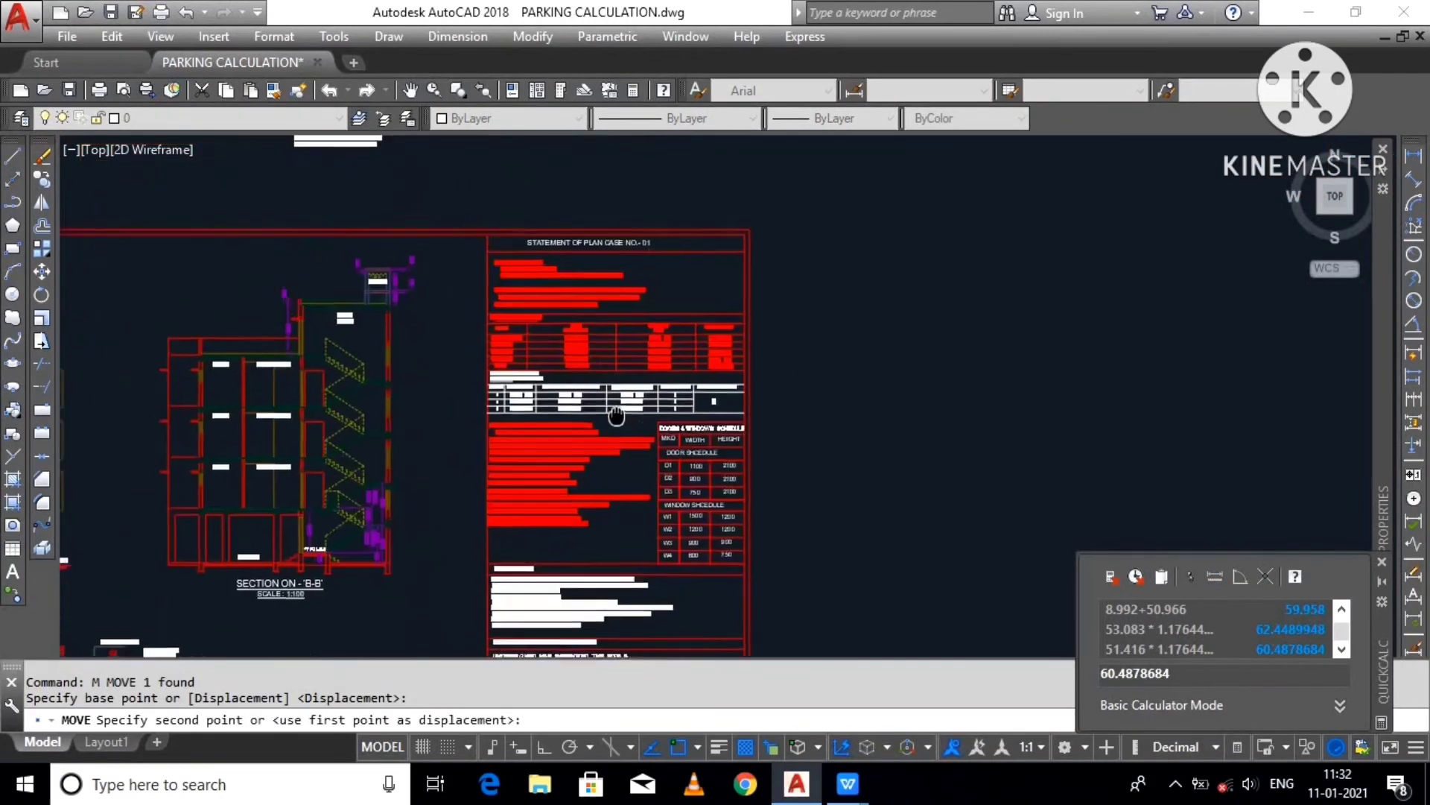
scroll(616, 416, "up", 2)
left_click(1166, 417)
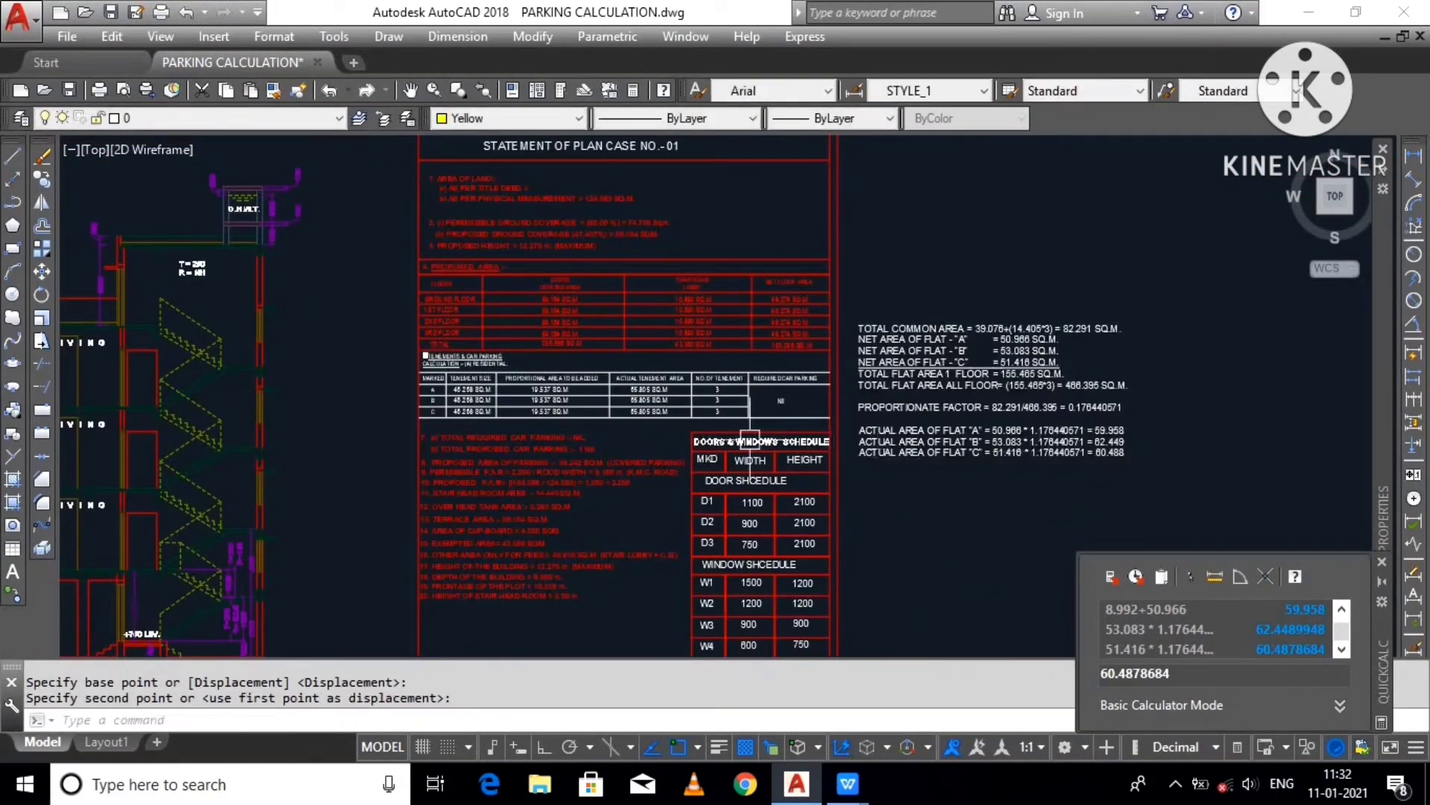
Step: Change the multiplier in the actual area lines of flats "A", "B" and "C" to 0.176440571
scroll(750, 438, "up", 5)
scroll(402, 406, "down", 3)
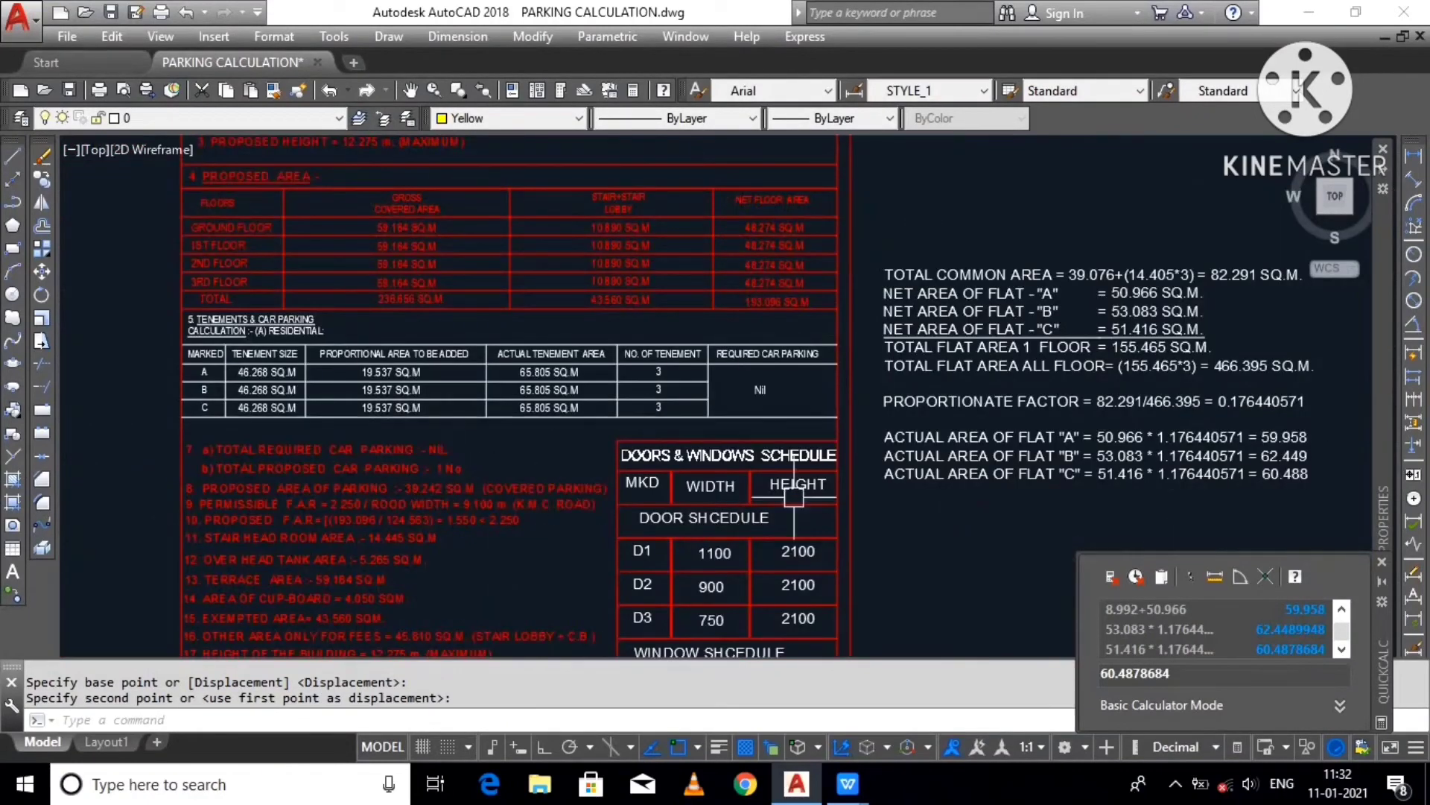
scroll(1241, 456, "up", 4)
double_click(1058, 424)
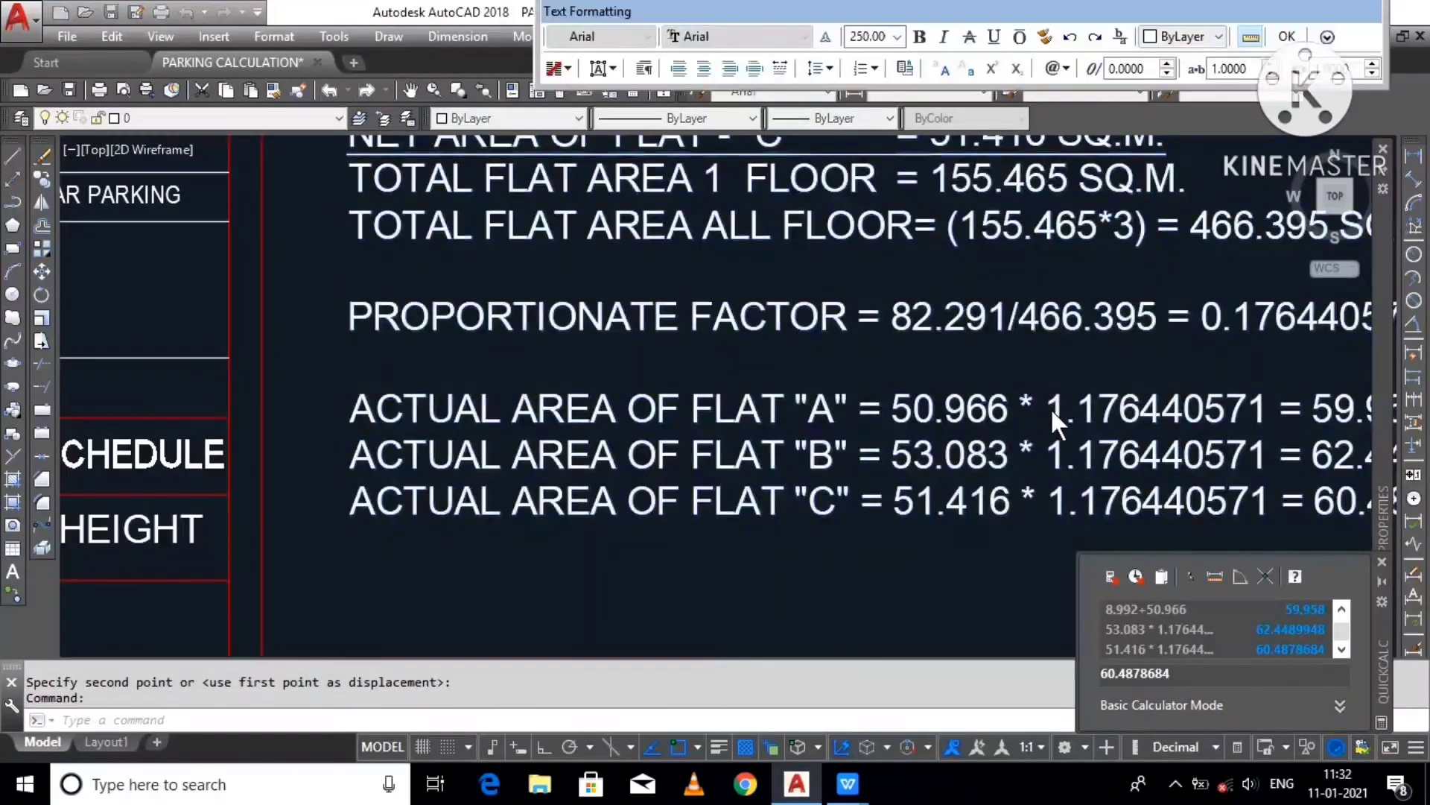
left_click_drag(1053, 410, 1061, 414)
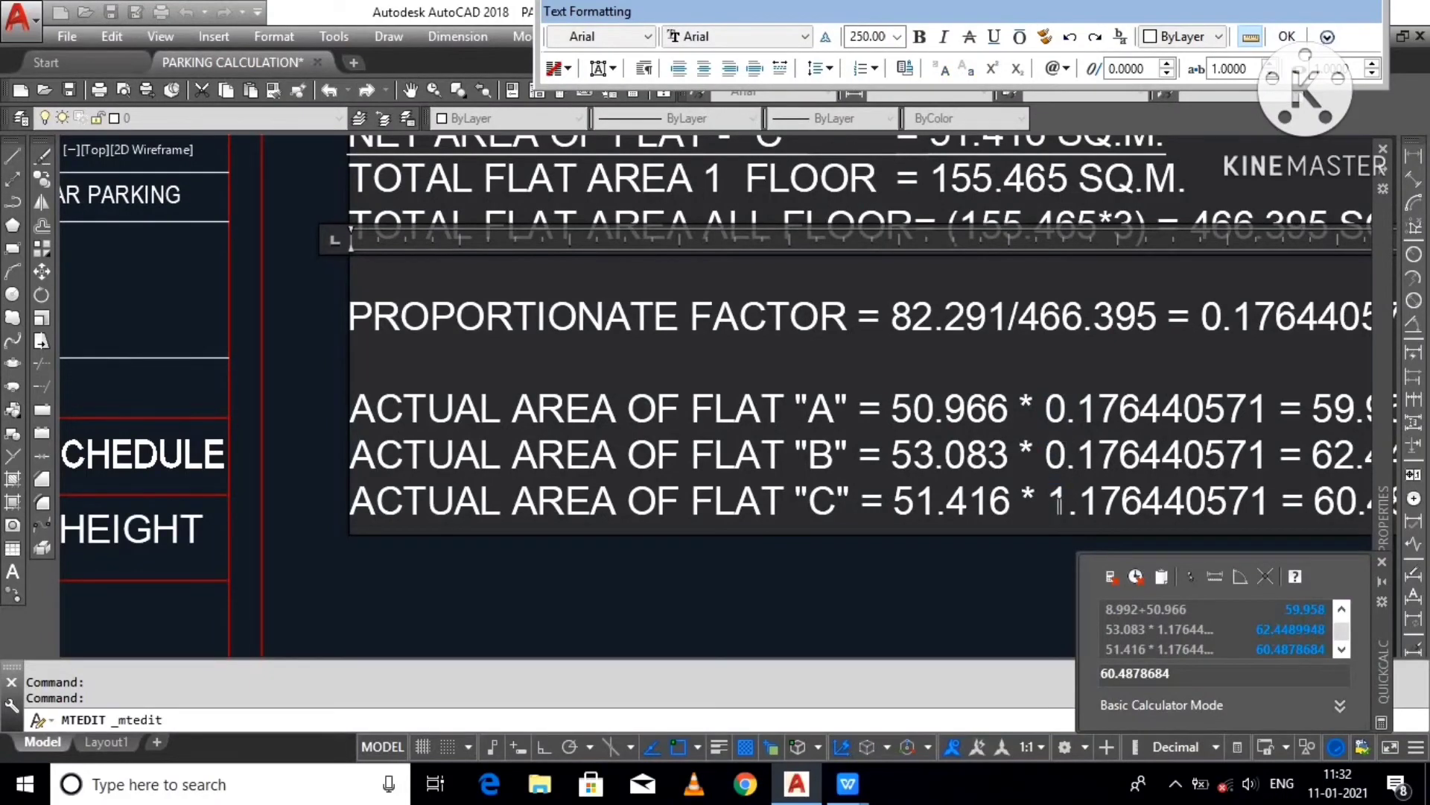
type("0")
left_click(1053, 538)
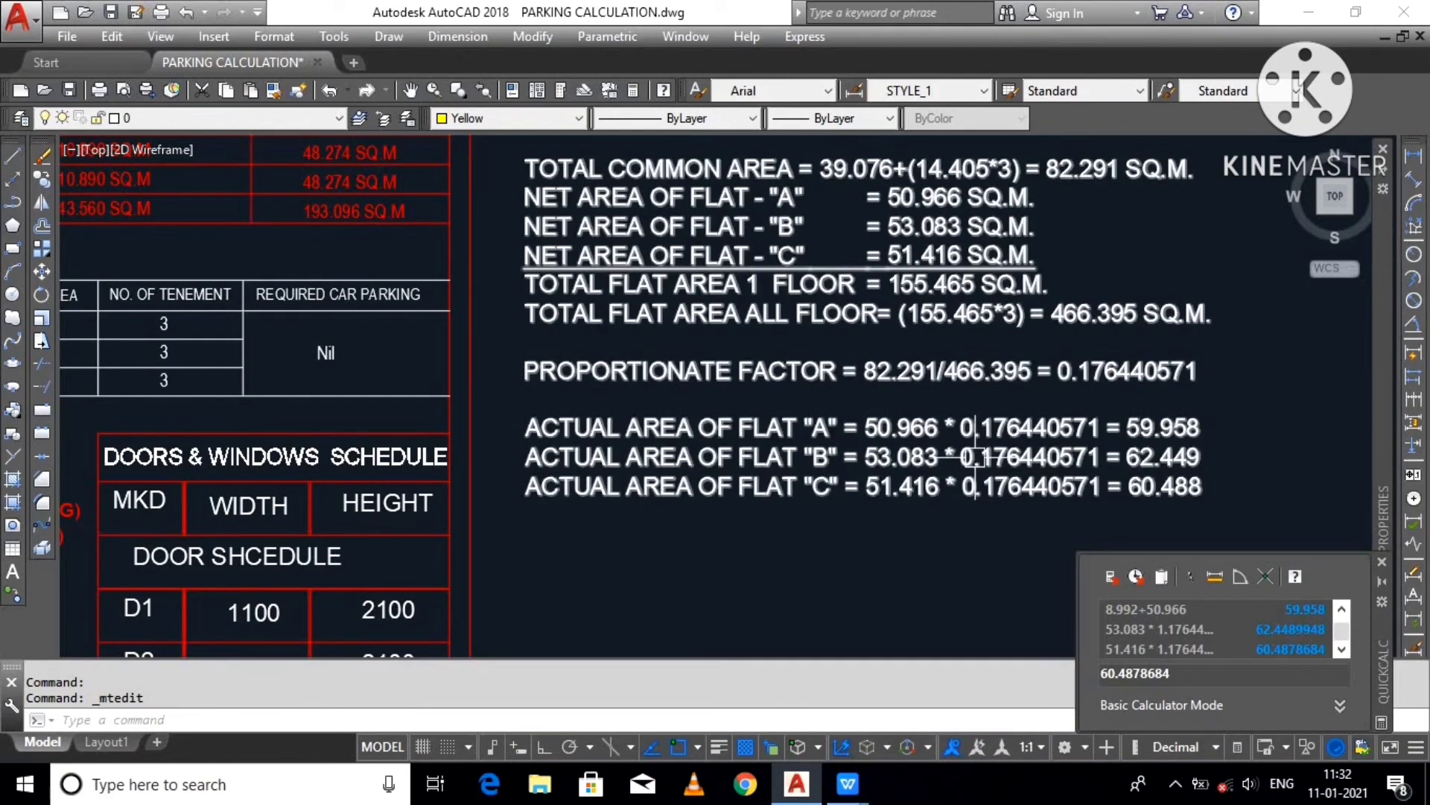
Step: Set the tenement size of row A in the tenements and car parking table to 50.966 SQ.M
middle_click_drag(997, 457, 1208, 464)
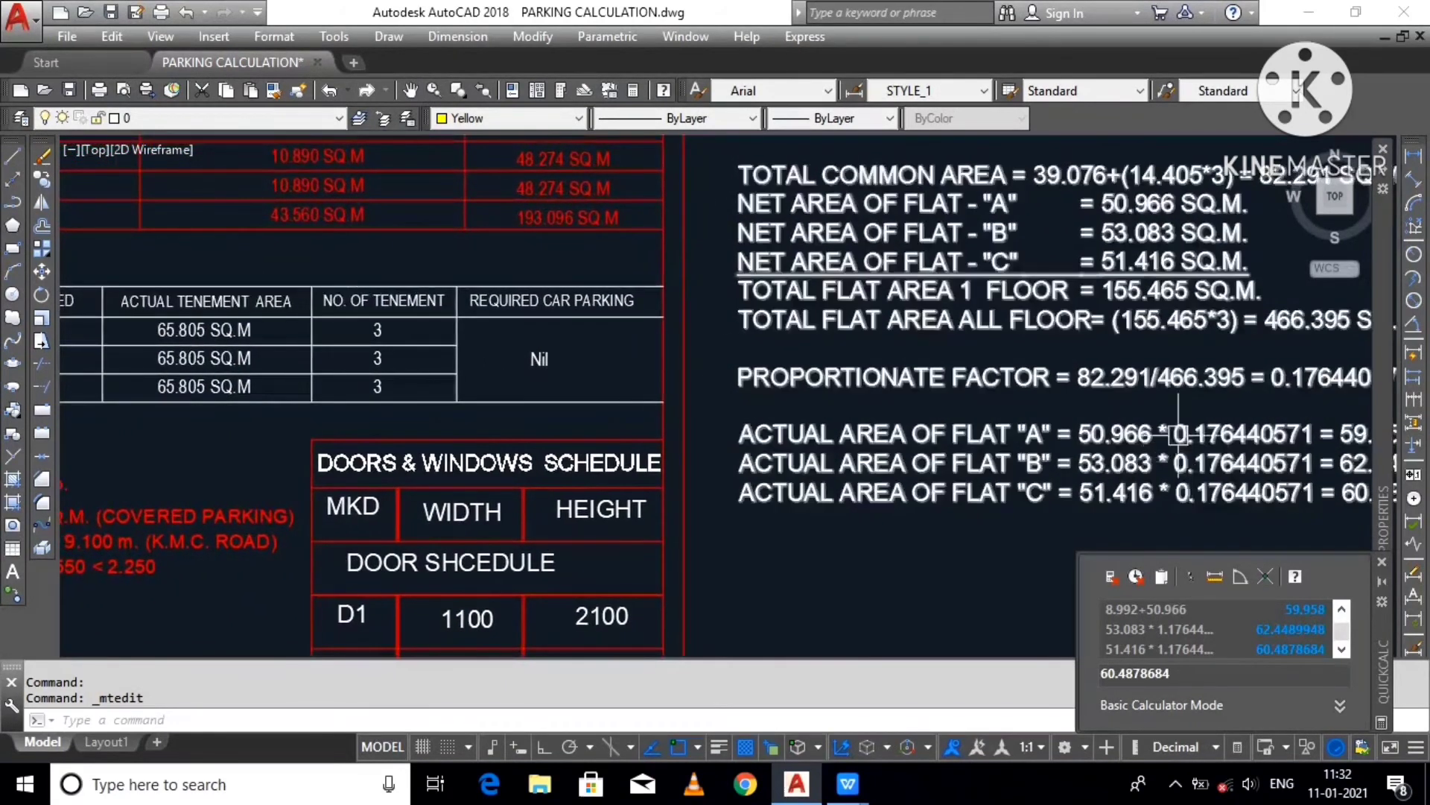
scroll(1110, 414, "down", 2)
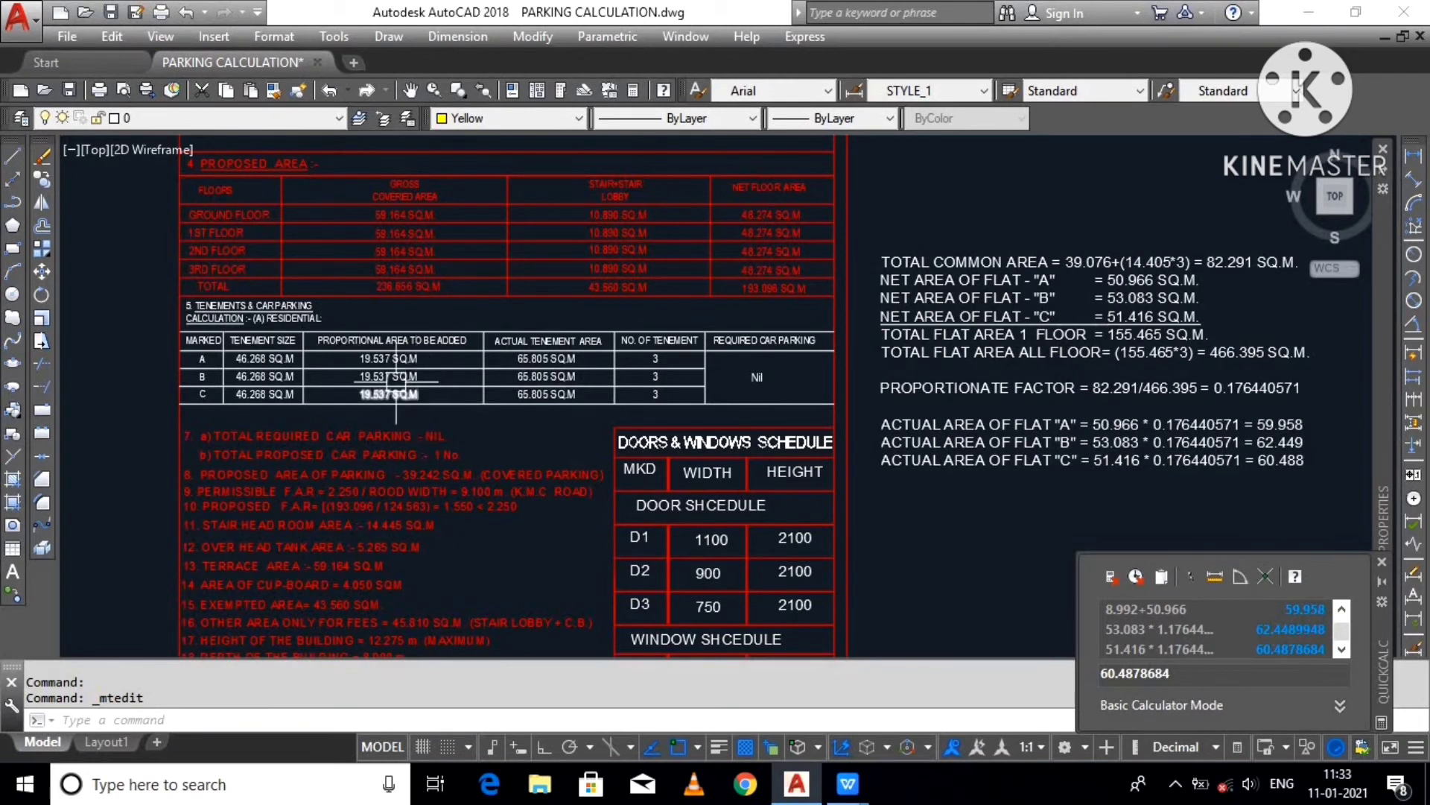
scroll(233, 376, "up", 2)
scroll(253, 345, "up", 2)
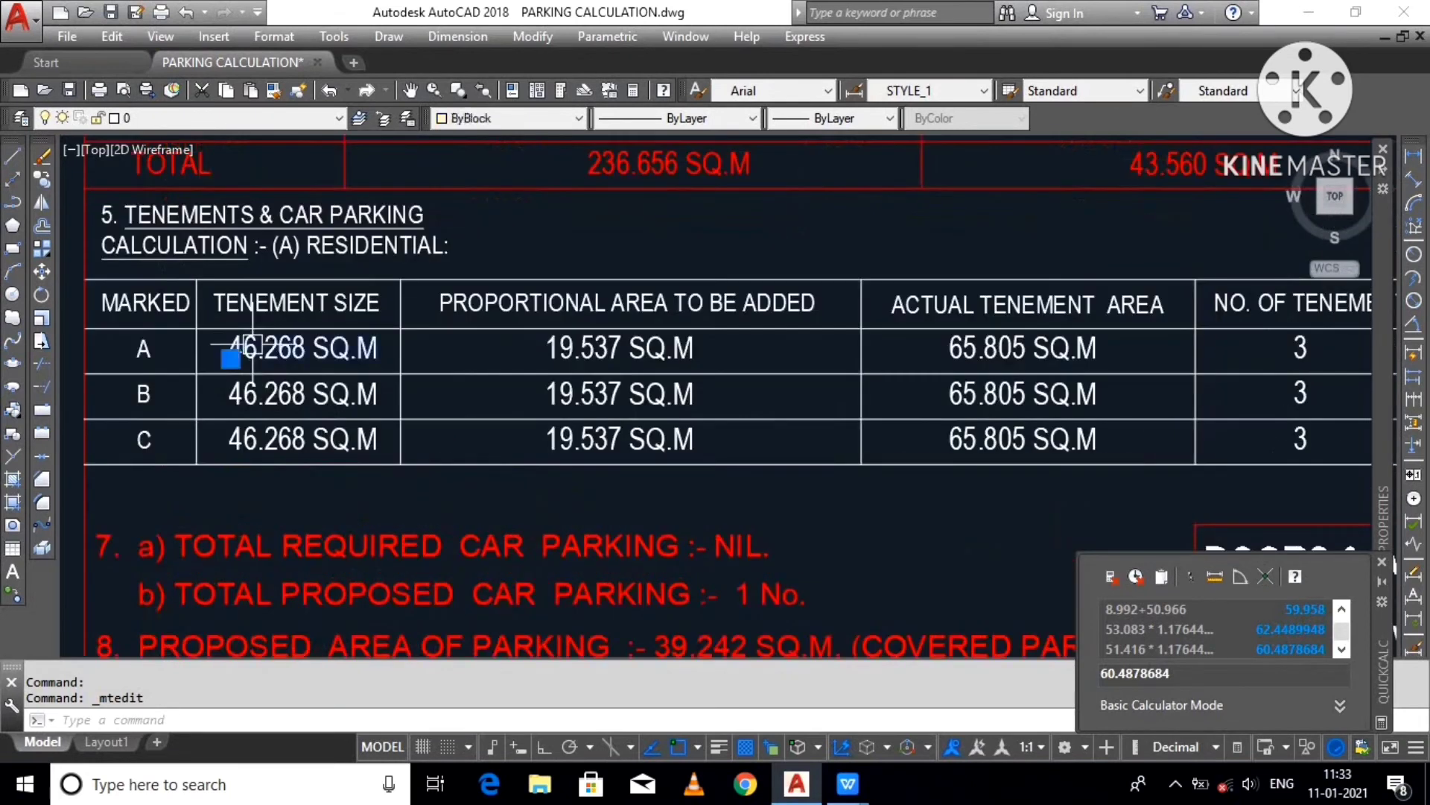
double_click(284, 350)
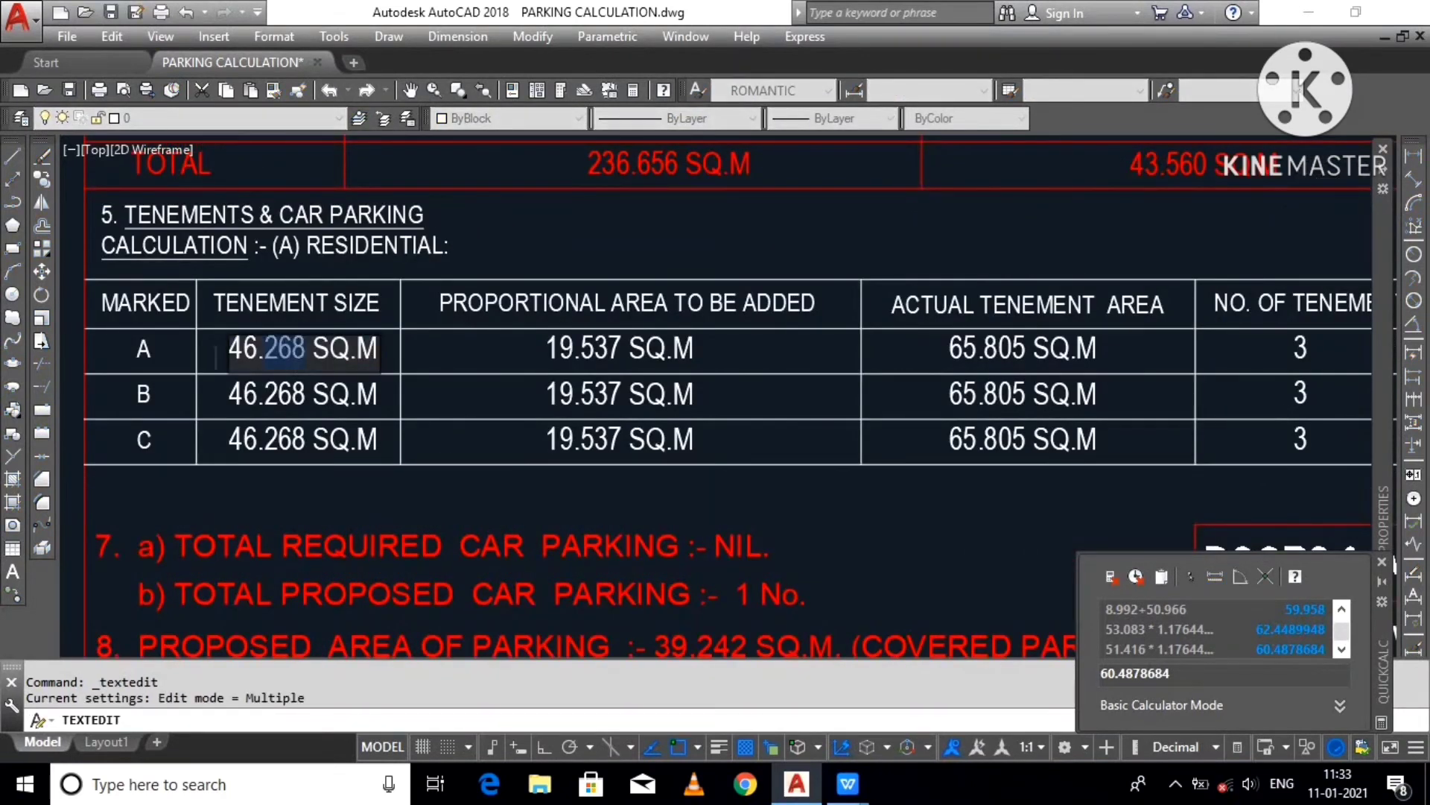
scroll(336, 444, "down", 2)
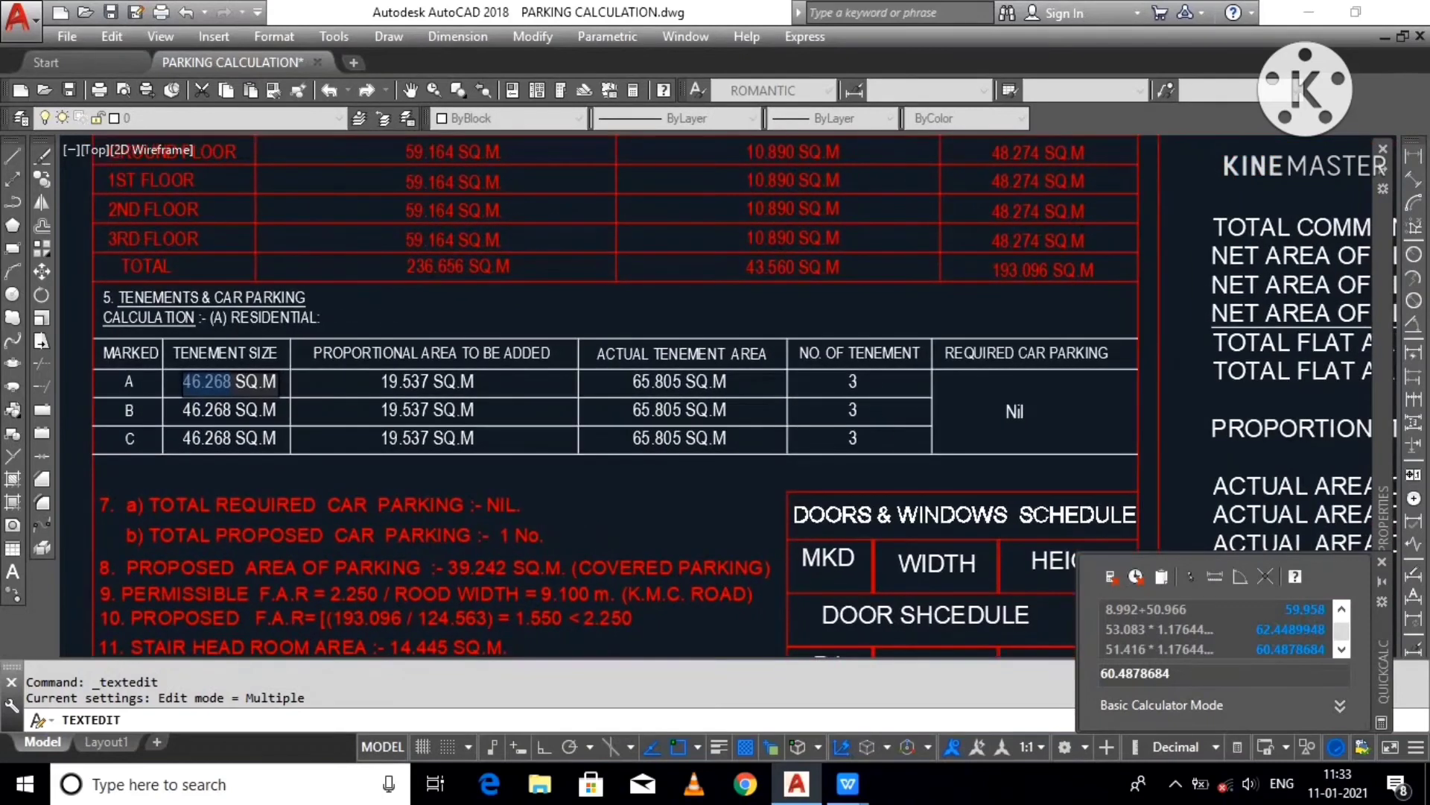
middle_click_drag(883, 409, 634, 414)
middle_click_drag(742, 314, 742, 295)
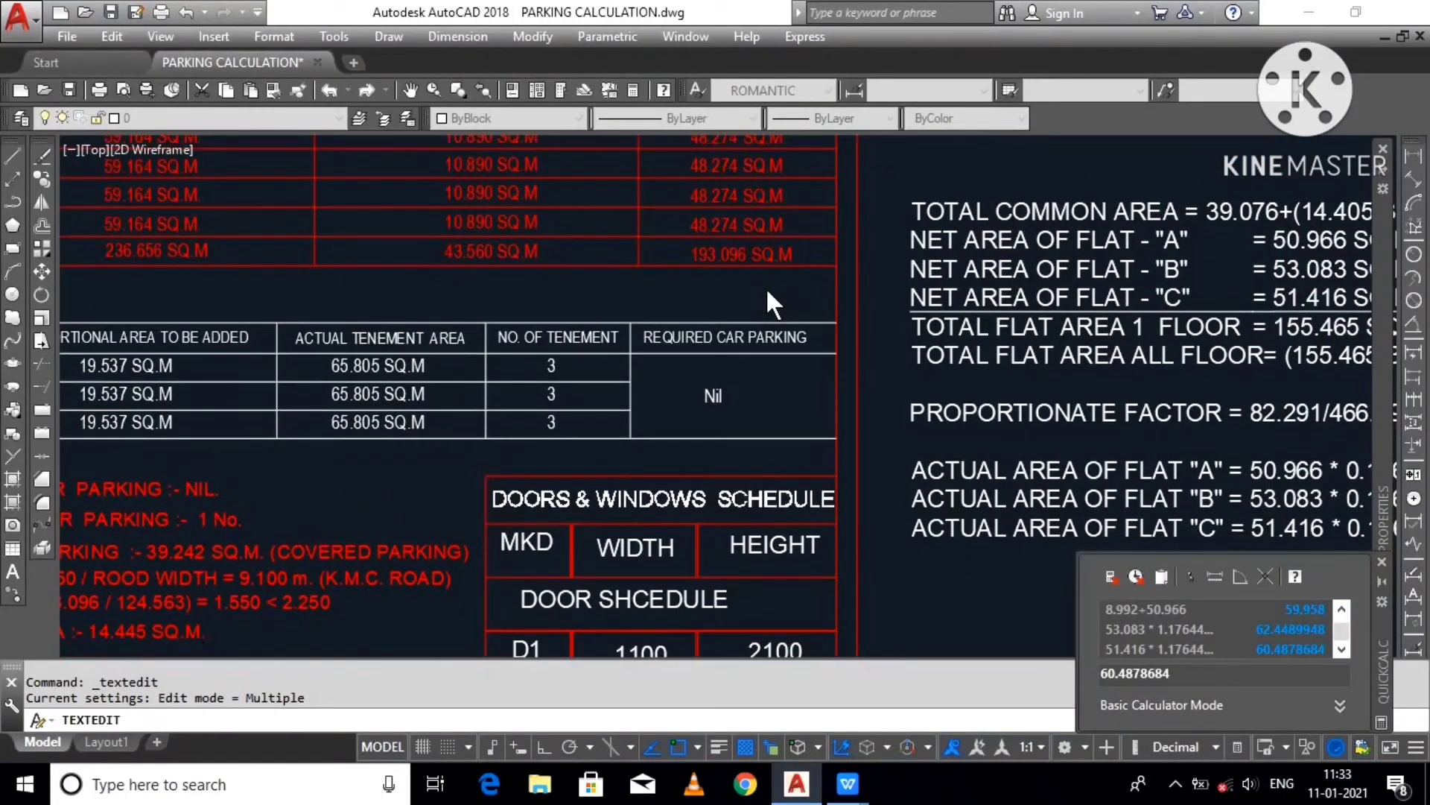
type("50.966 SQ.M")
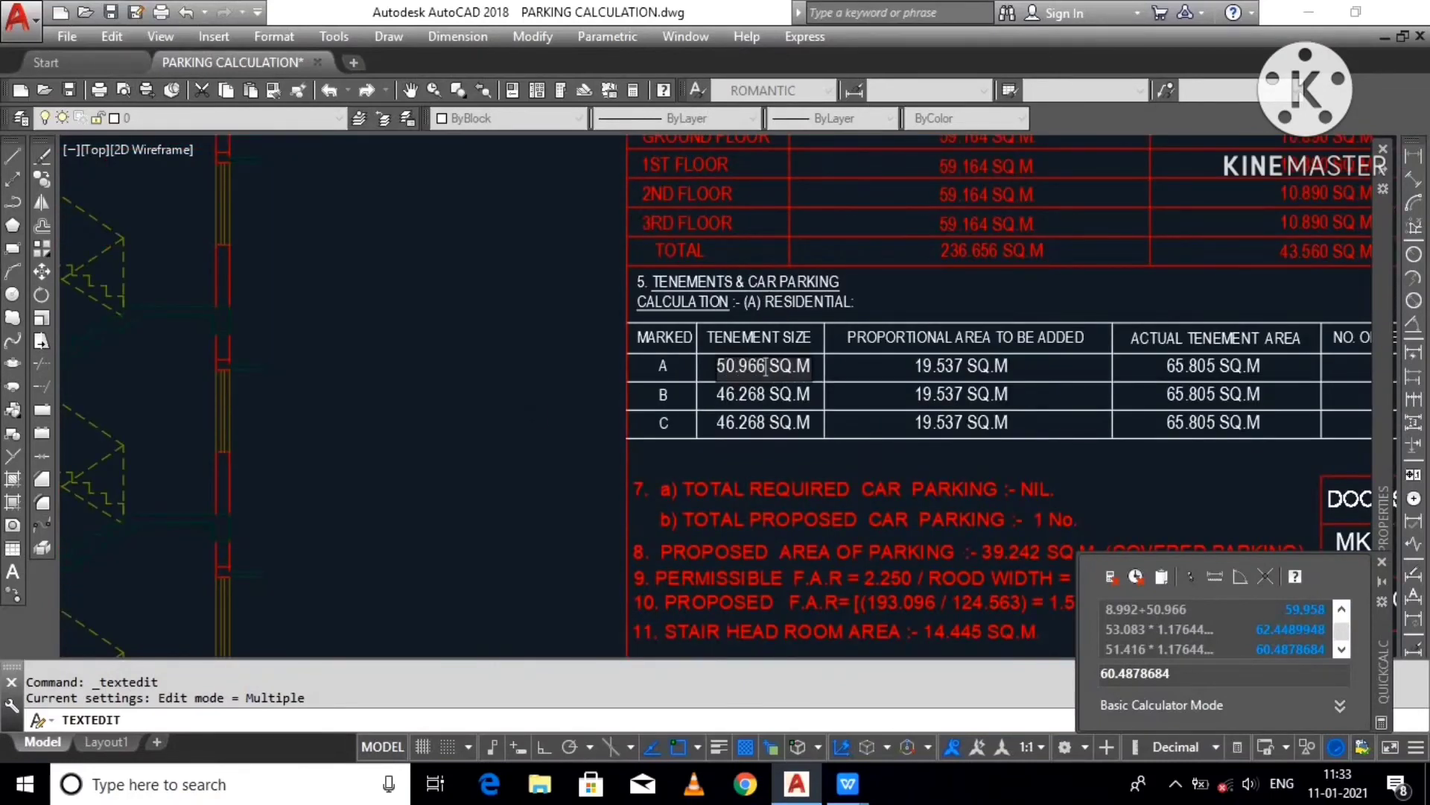
key("Return")
Step: Set the tenement size of row B to 53.083 SQ.M, matching the net area of flat "B"
scroll(459, 407, "down", 3)
scroll(1042, 305, "up", 4)
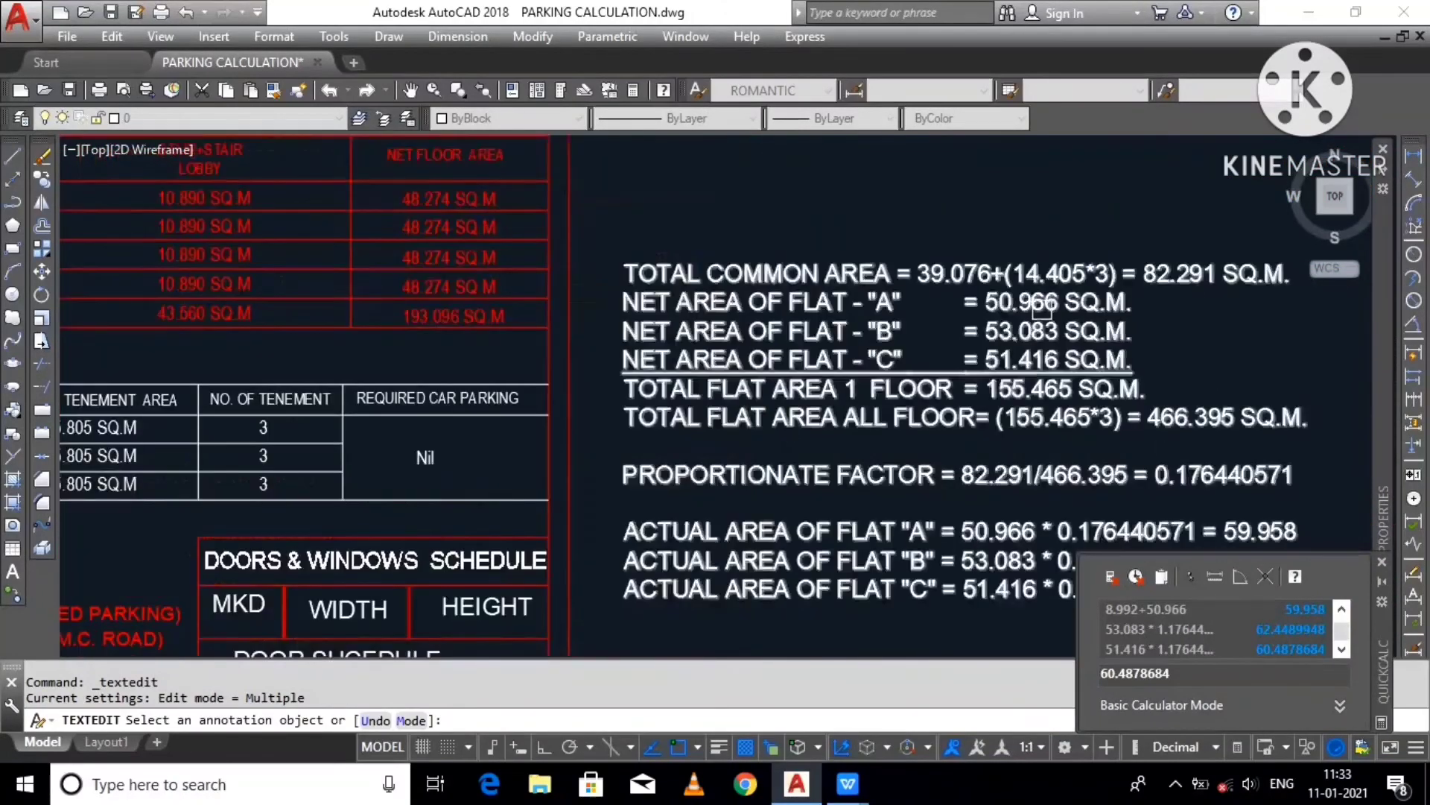
scroll(1101, 331, "down", 3)
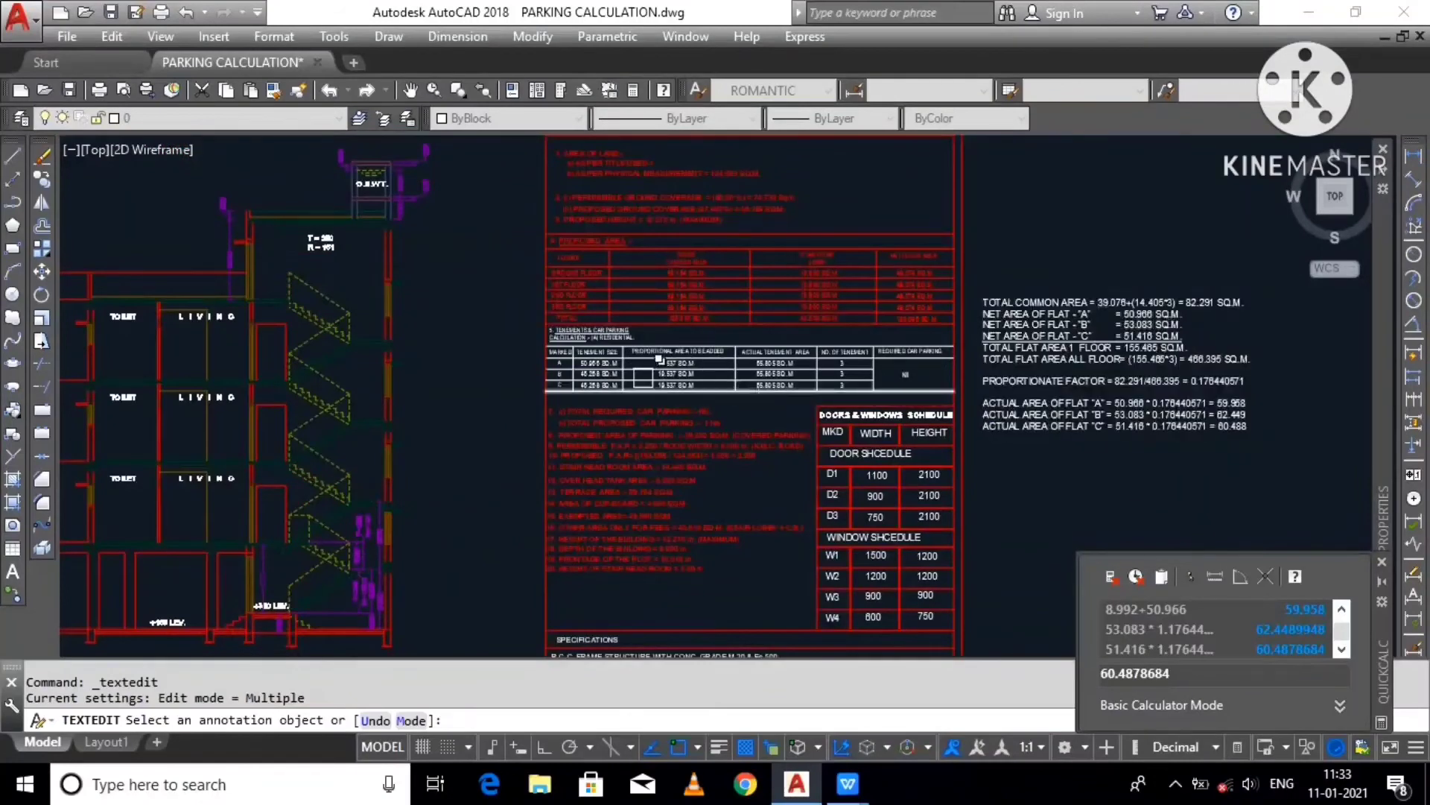
scroll(567, 379, "up", 4)
scroll(480, 371, "up", 2)
left_click(520, 352)
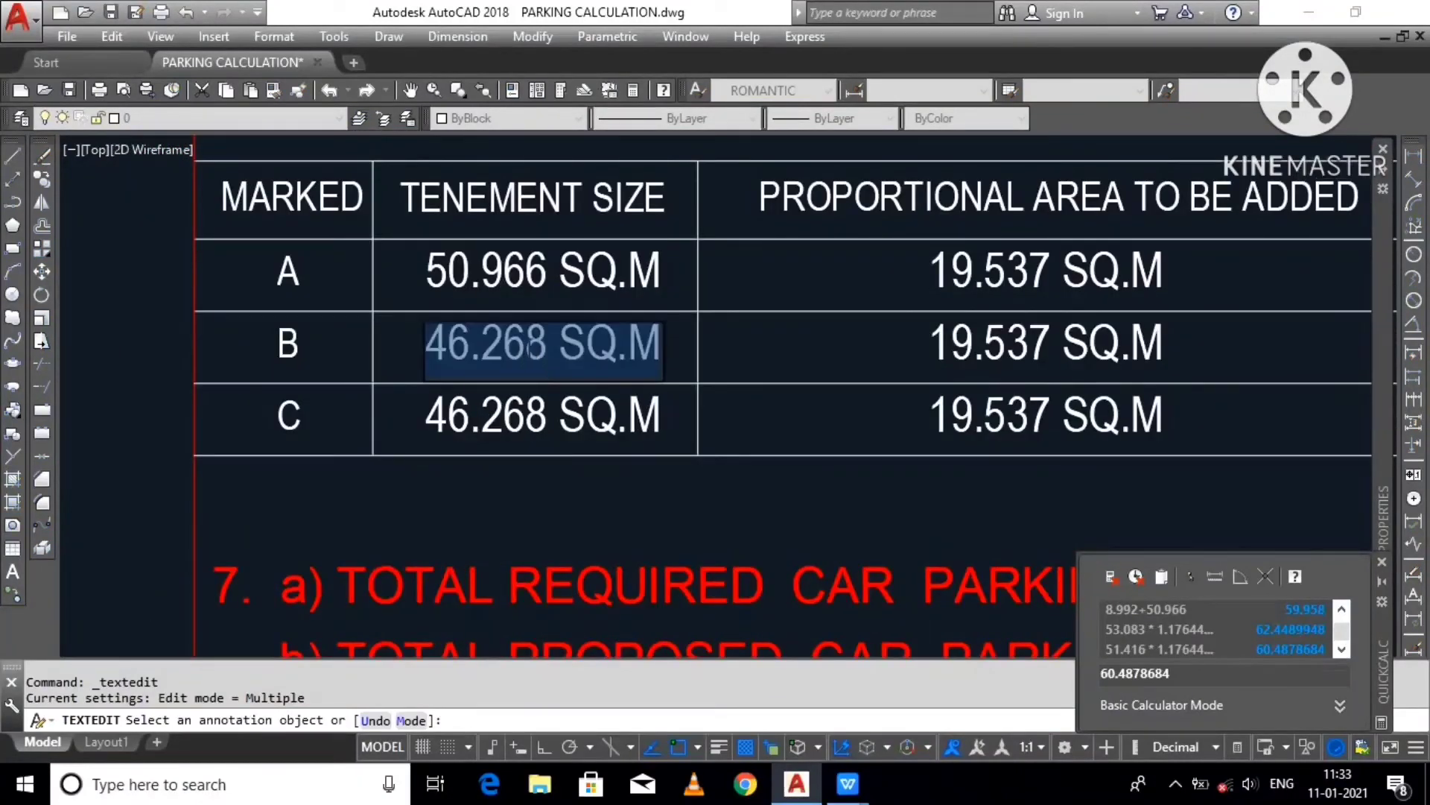
left_click(528, 344)
left_click_drag(548, 344, 392, 374)
type("53.0")
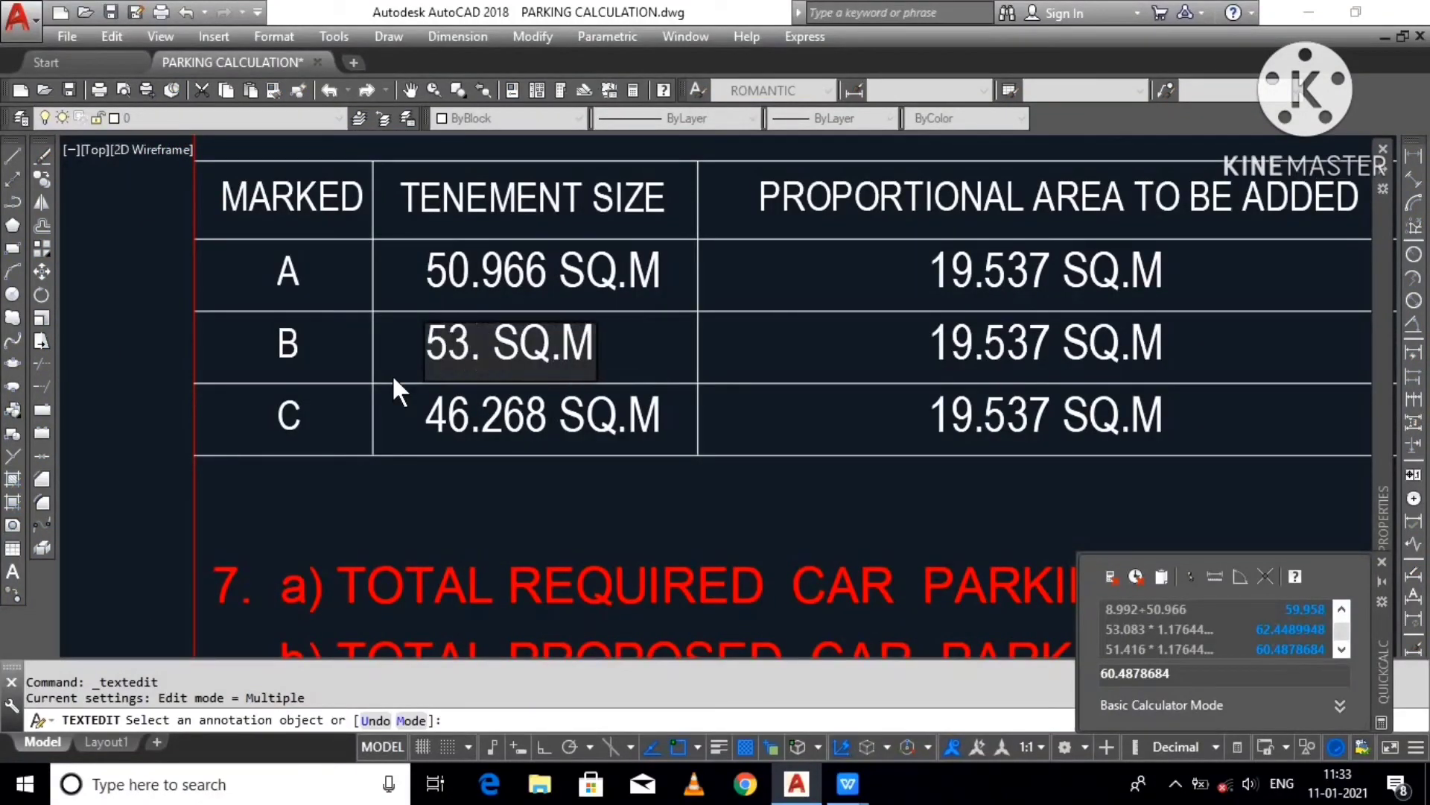
type("83")
left_click(367, 423)
Step: Set the tenement size of row C to 51.416 SQ.M, matching the net area of flat "C"
scroll(365, 424, "down", 5)
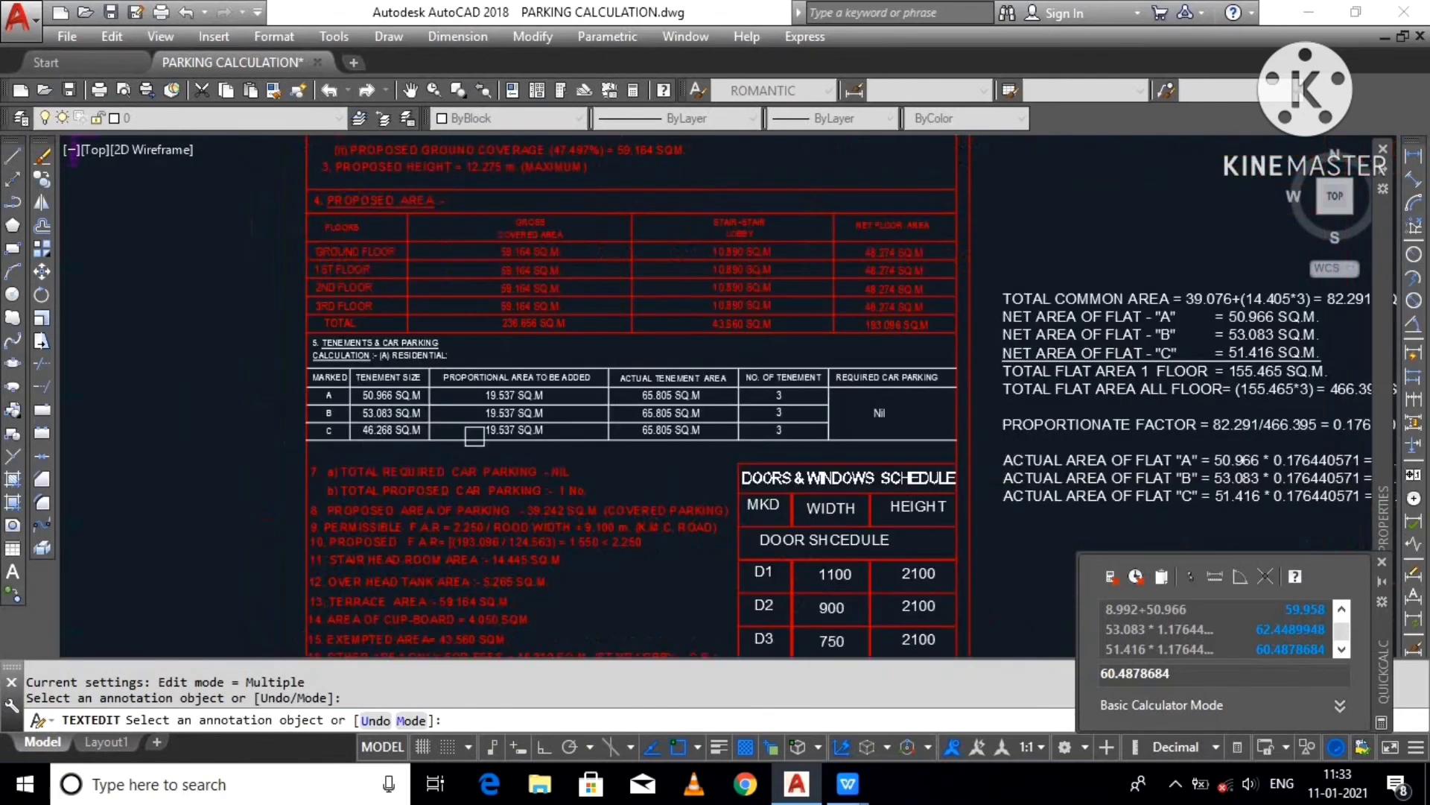
scroll(1217, 353, "up", 4)
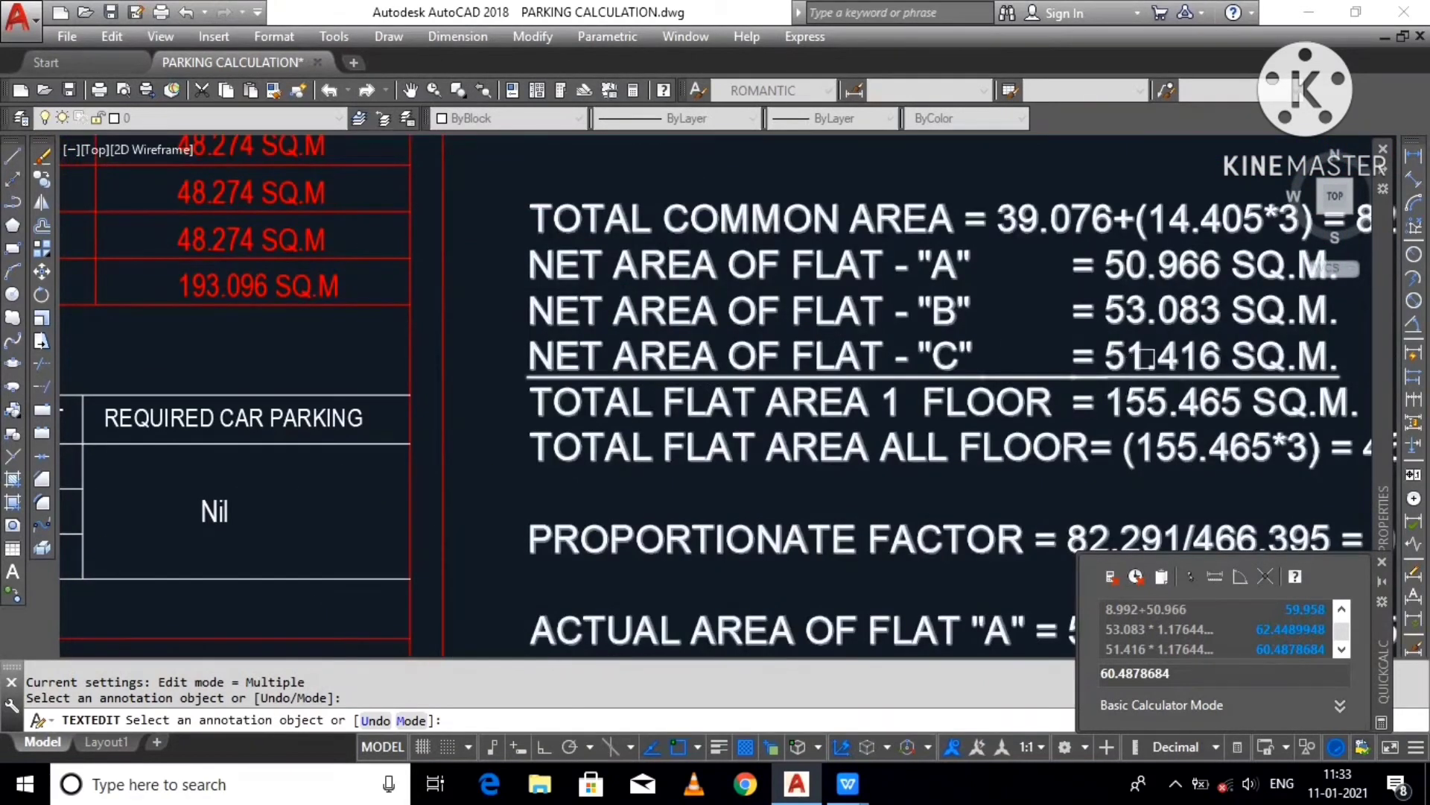
scroll(1233, 311, "down", 5)
scroll(666, 374, "up", 5)
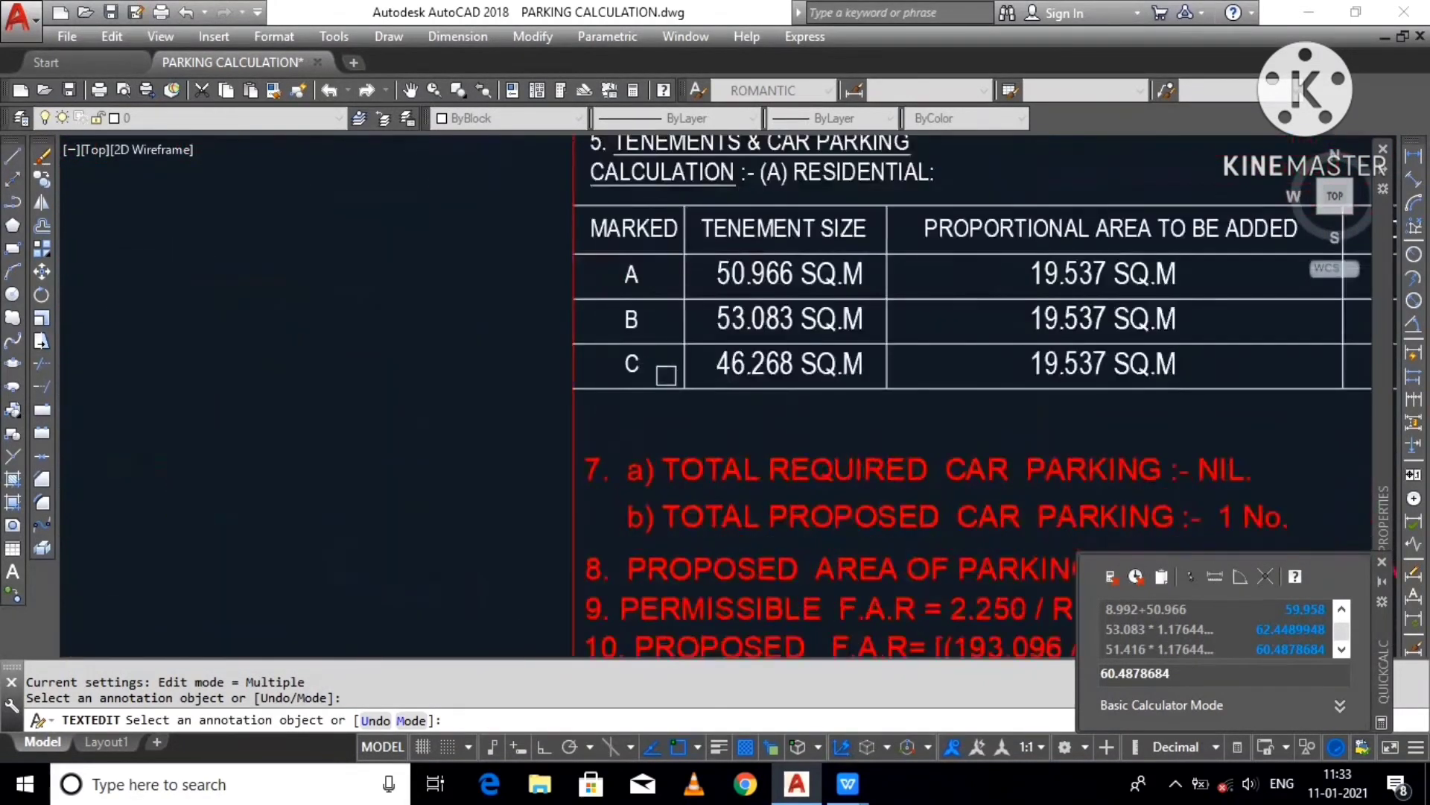
double_click(779, 373)
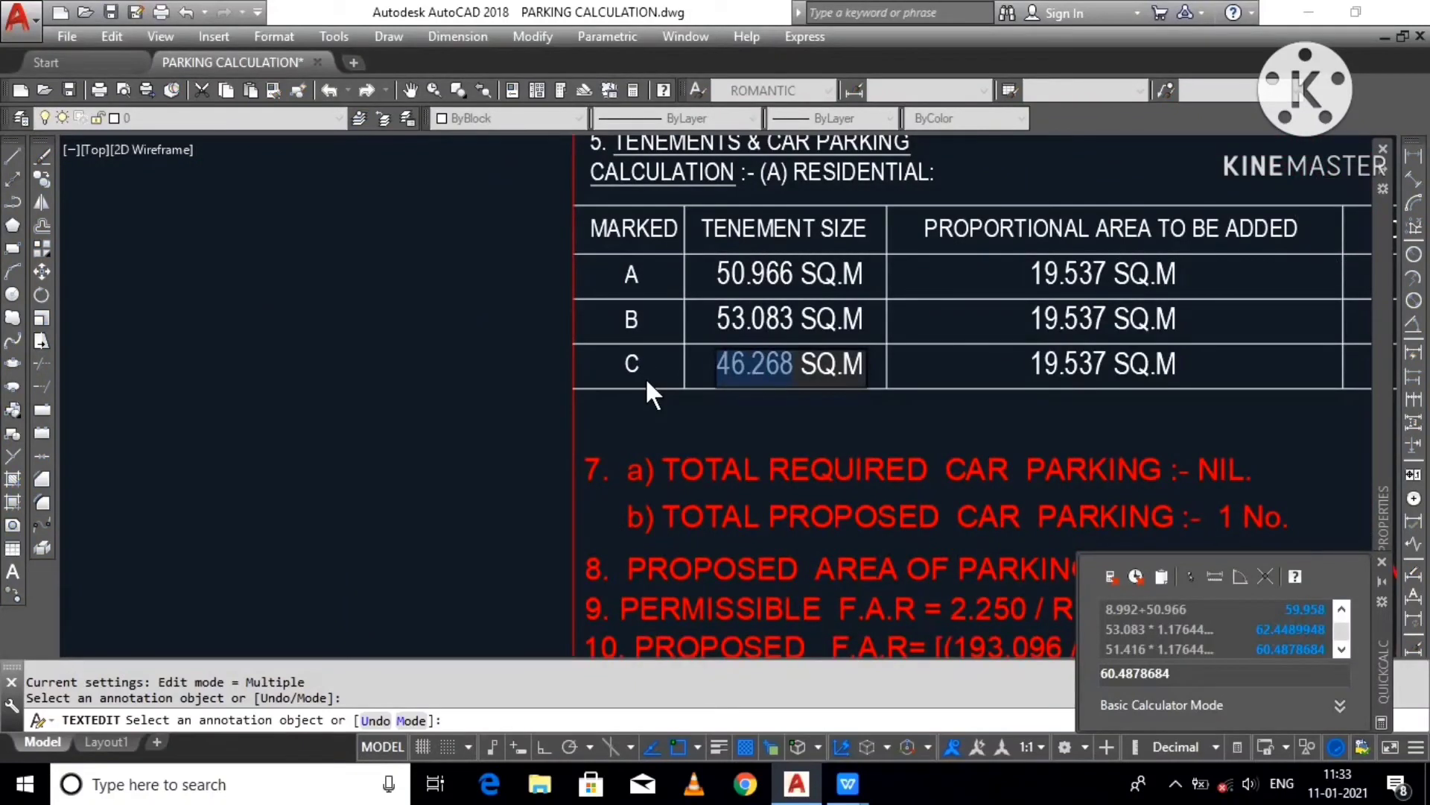
type("51.416")
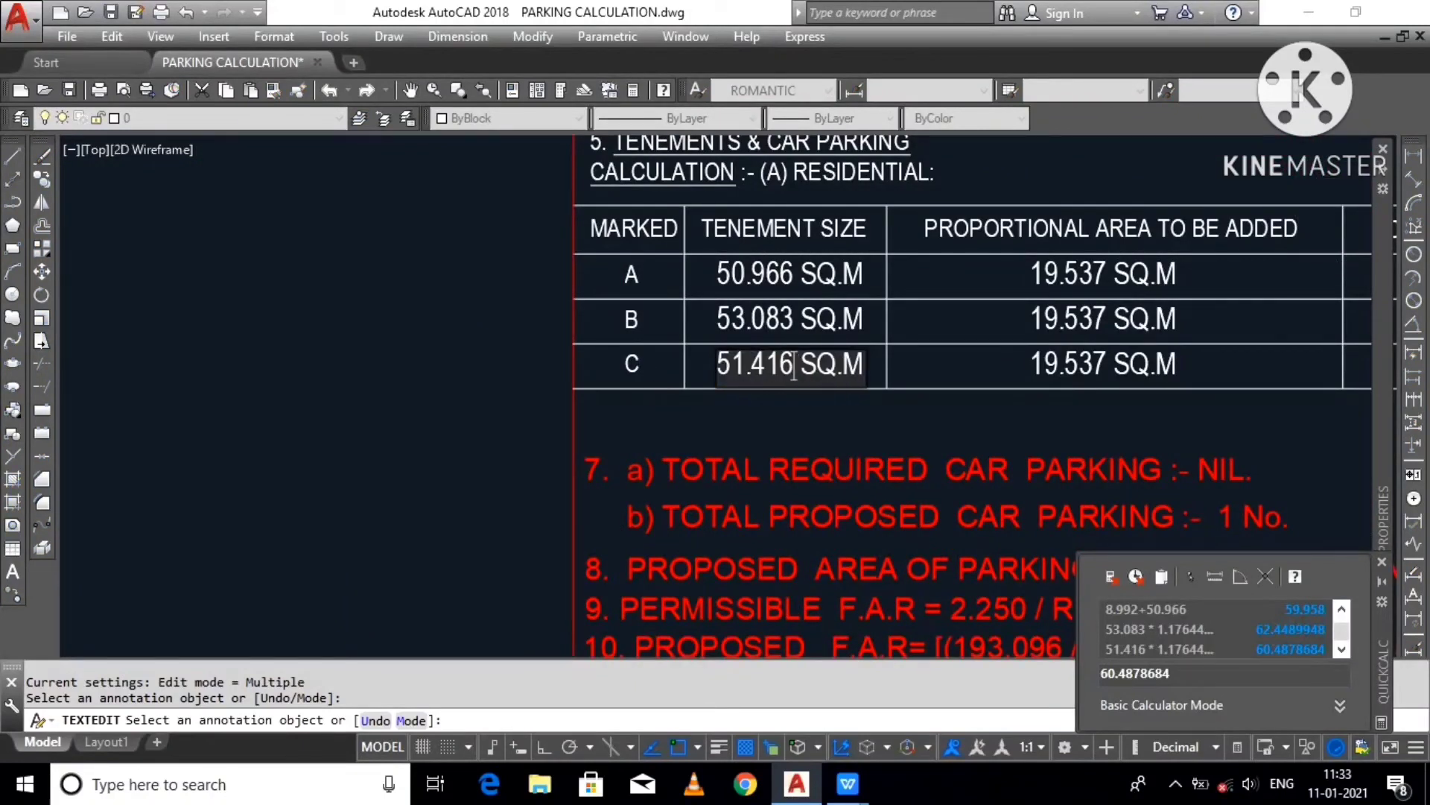
left_click(510, 435)
Step: Copy the flat "A" actual area 59.958 from the calculation text into row A's actual tenement area, keeping the SQ.M unit
scroll(510, 434, "down", 5)
scroll(608, 388, "up", 5)
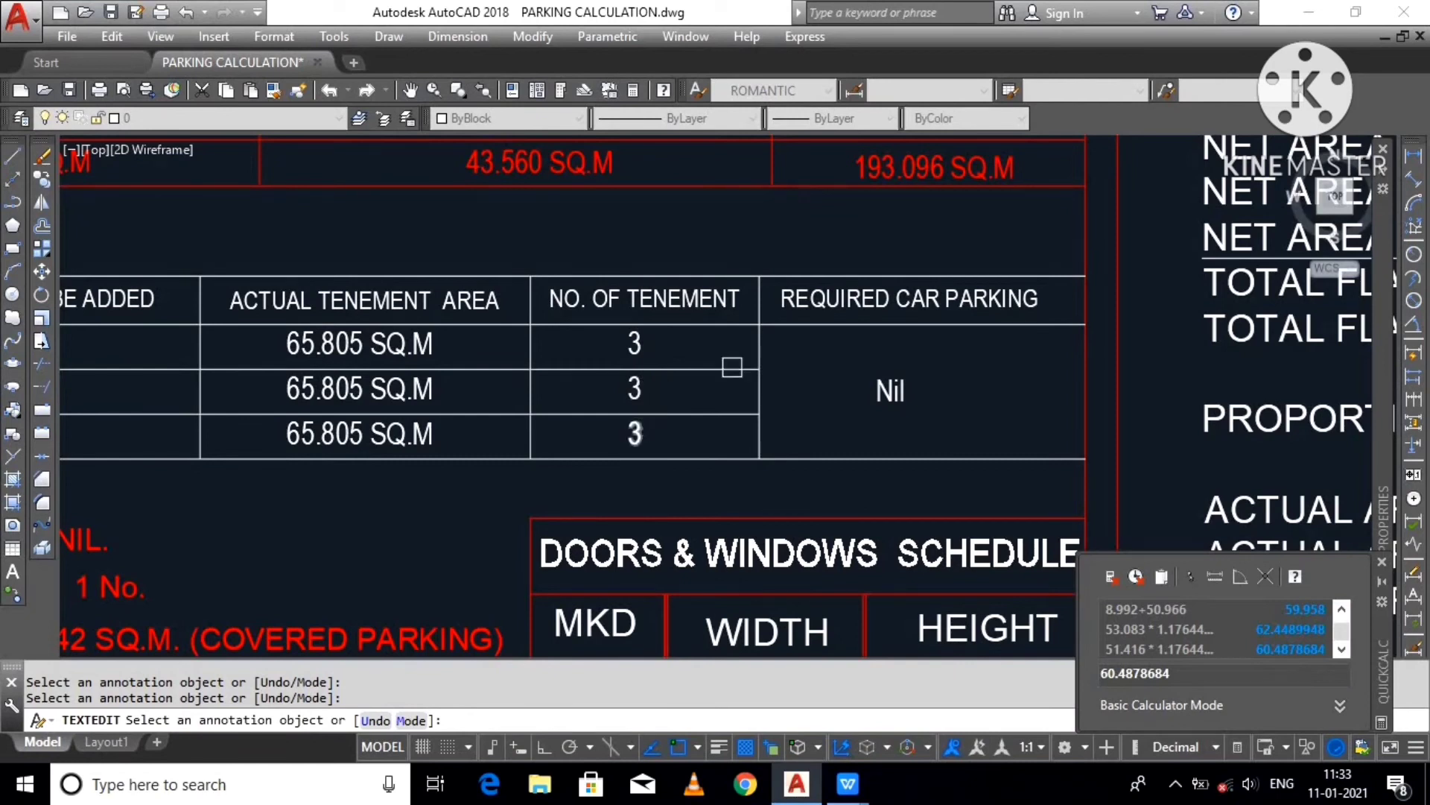
scroll(732, 367, "down", 3)
scroll(1234, 474, "up", 5)
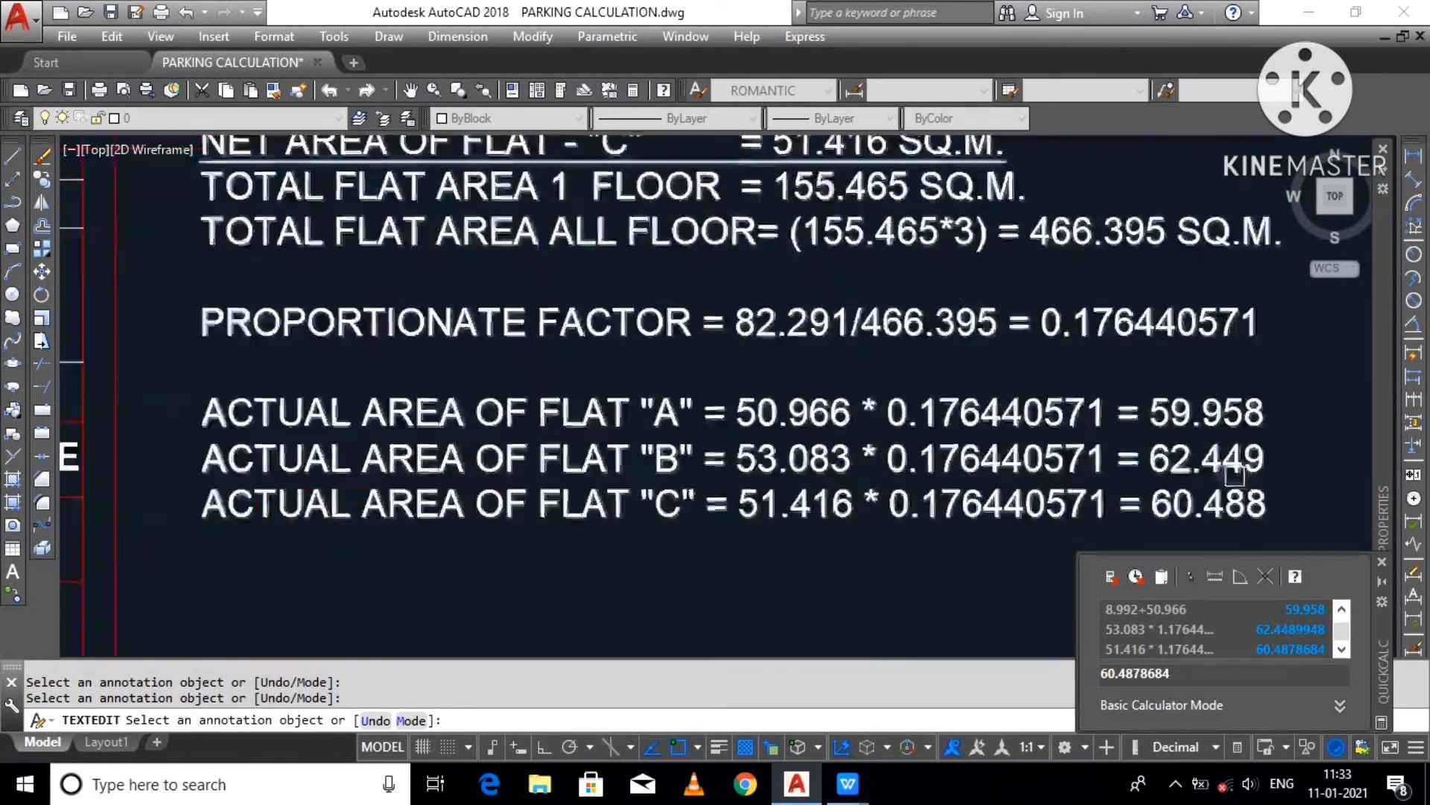
left_click(1234, 474)
left_click_drag(1151, 412, 1265, 414)
key("ctrl+c")
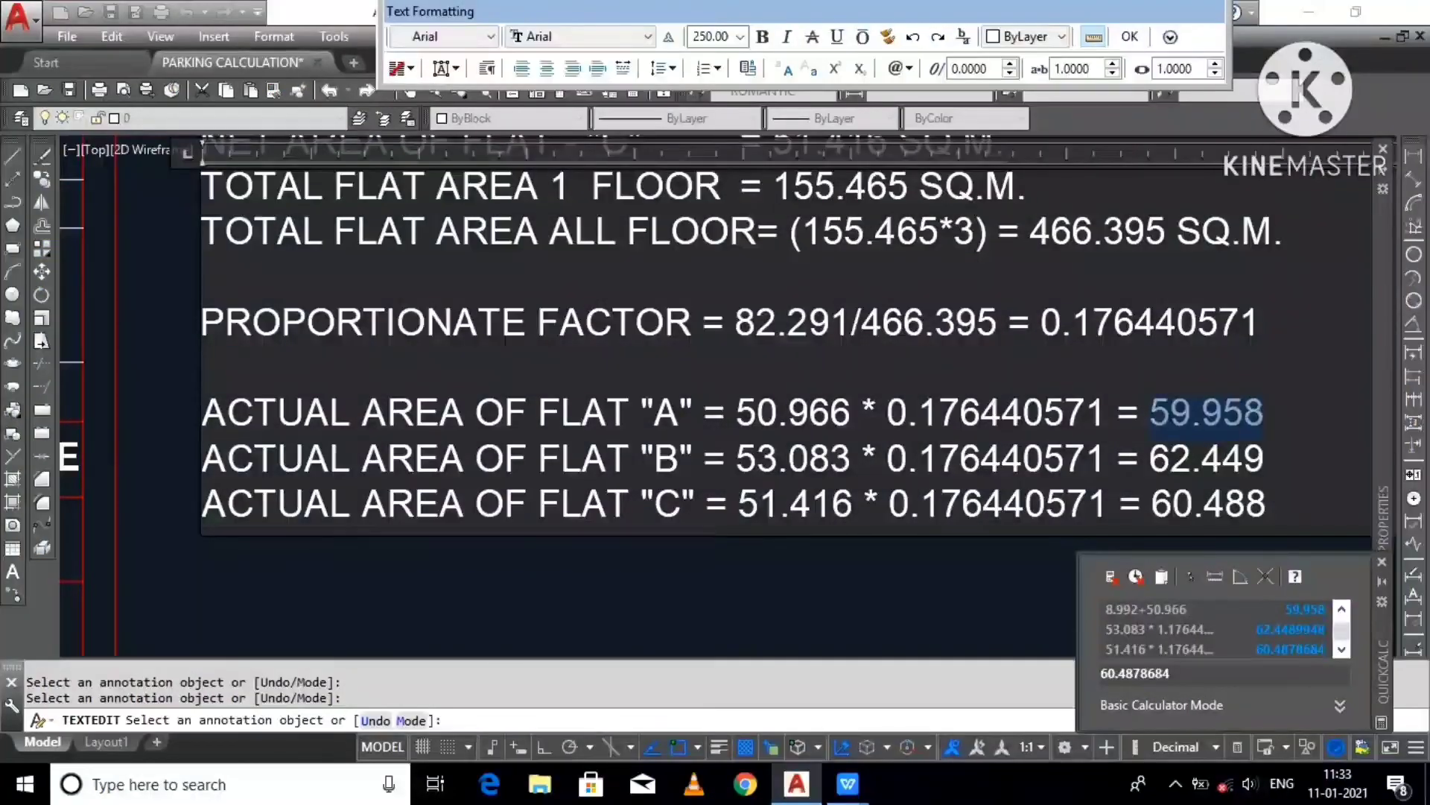
scroll(740, 402, "down", 3)
left_click(745, 402)
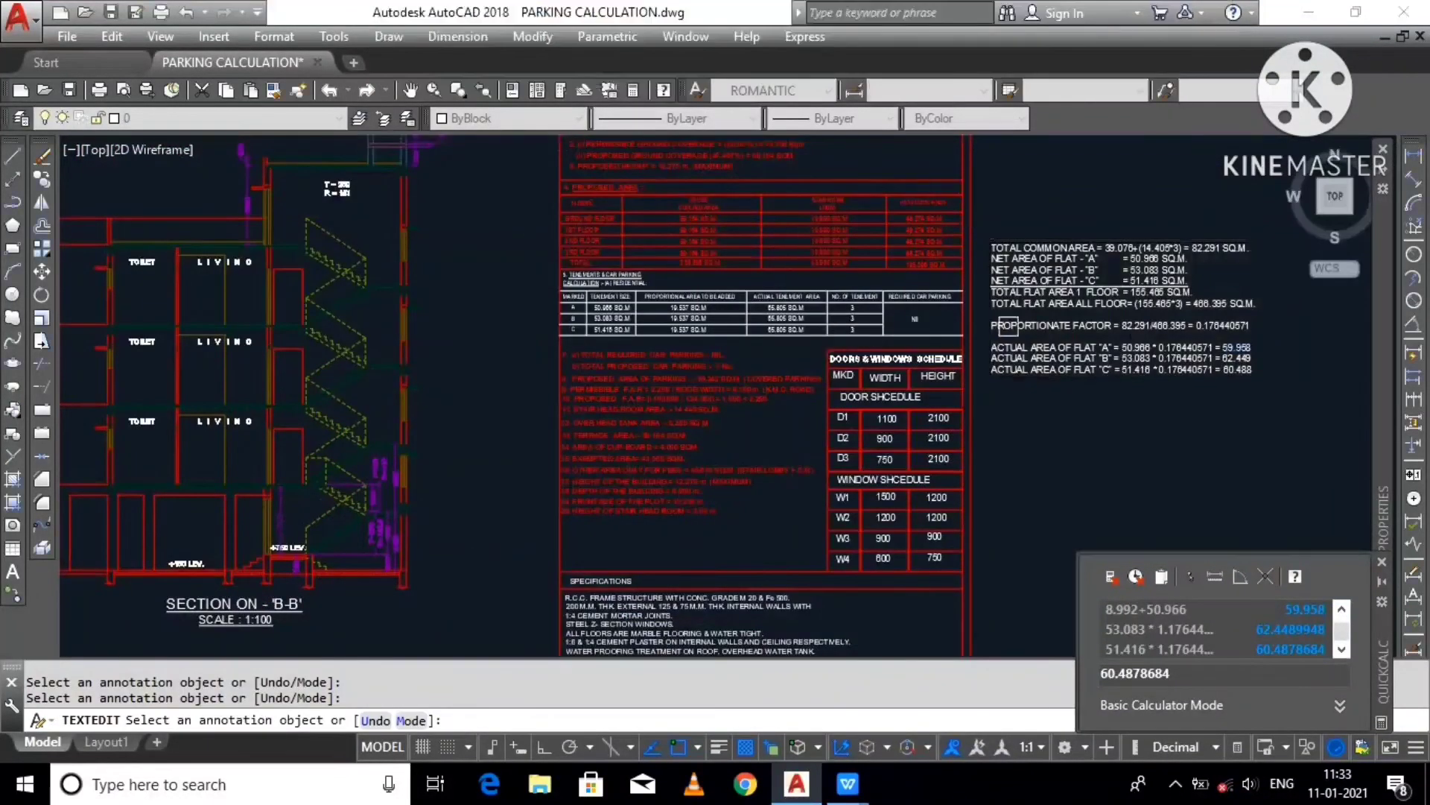
scroll(1207, 365, "up", 2)
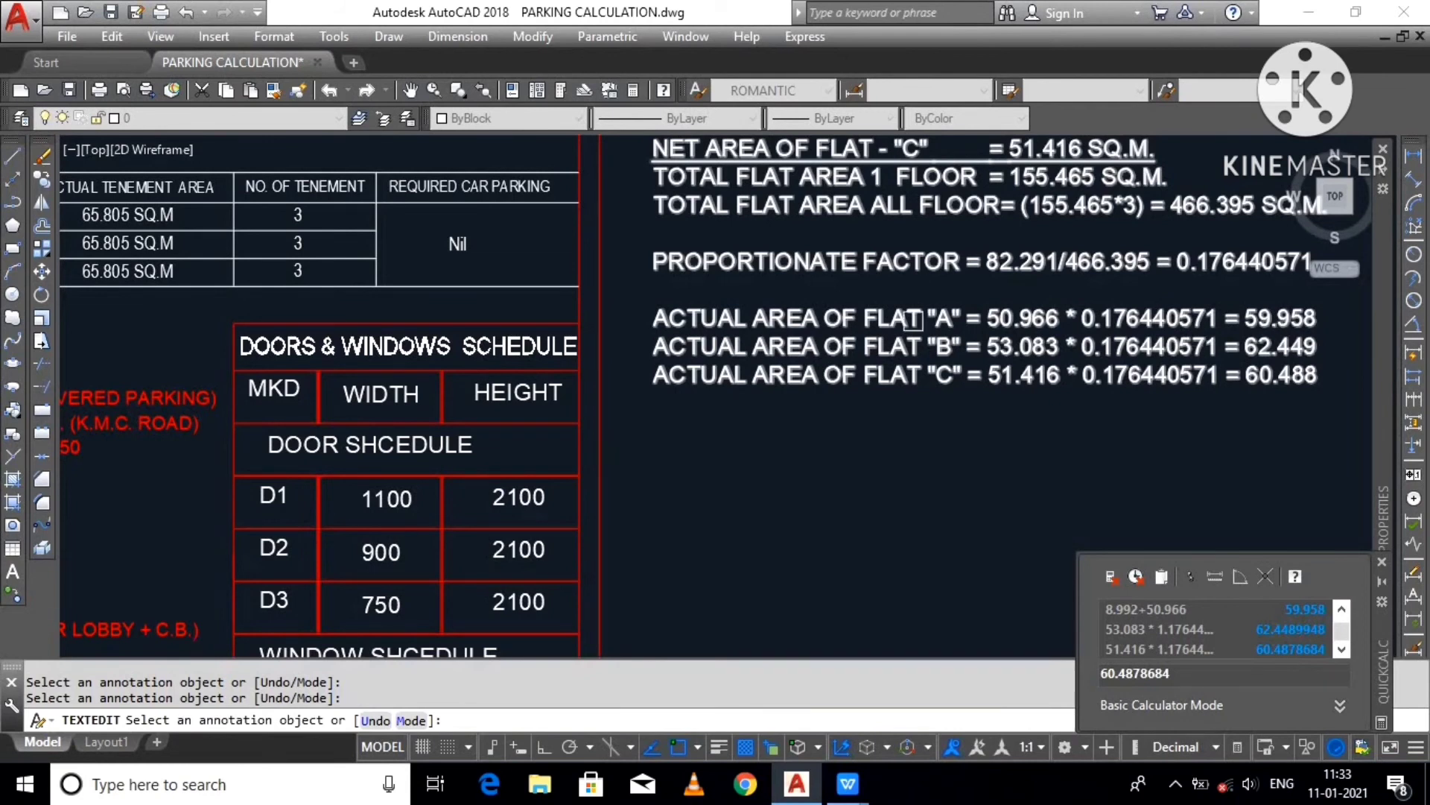
middle_click_drag(134, 246, 313, 246)
scroll(313, 246, "up", 4)
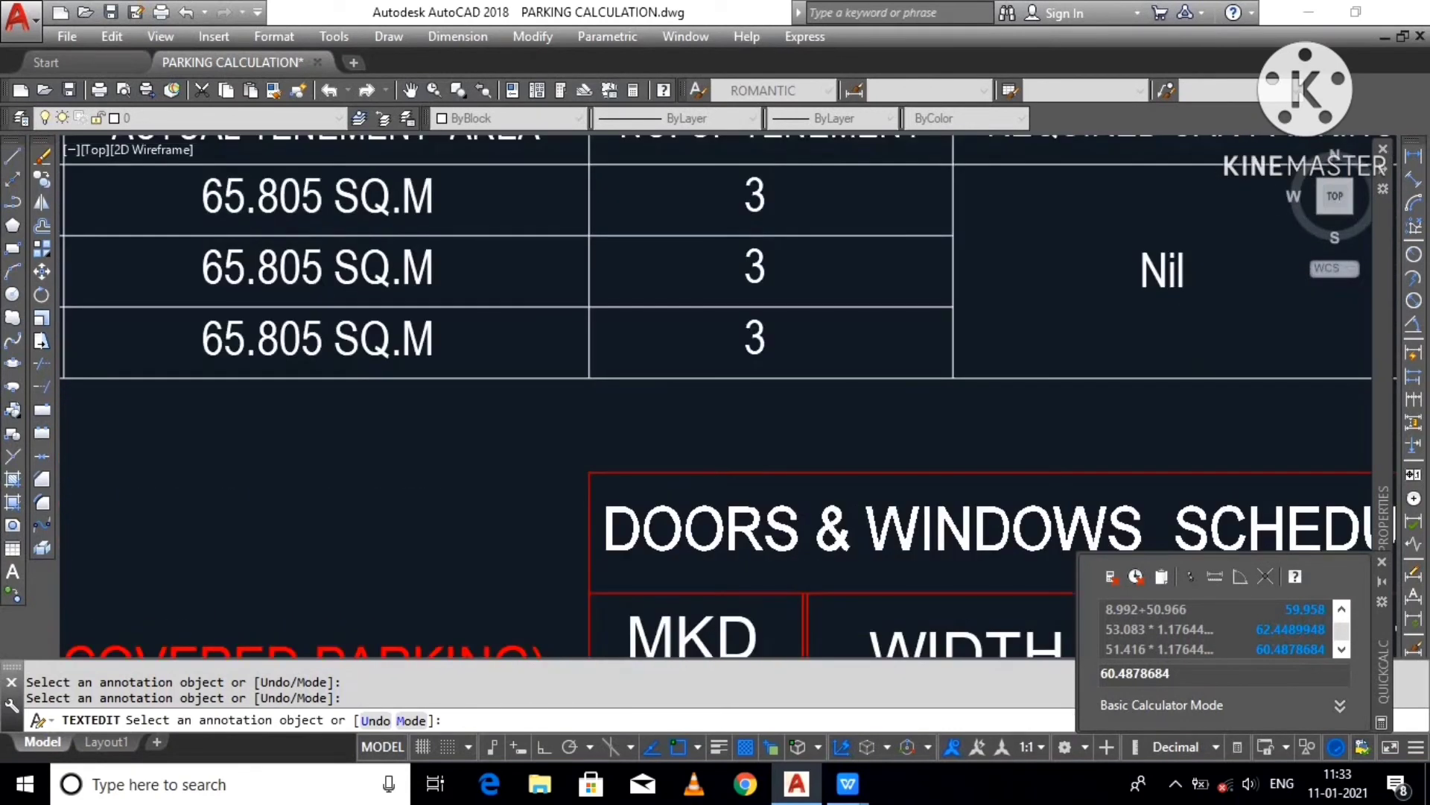
left_click(310, 224)
left_click_drag(324, 208, 181, 211)
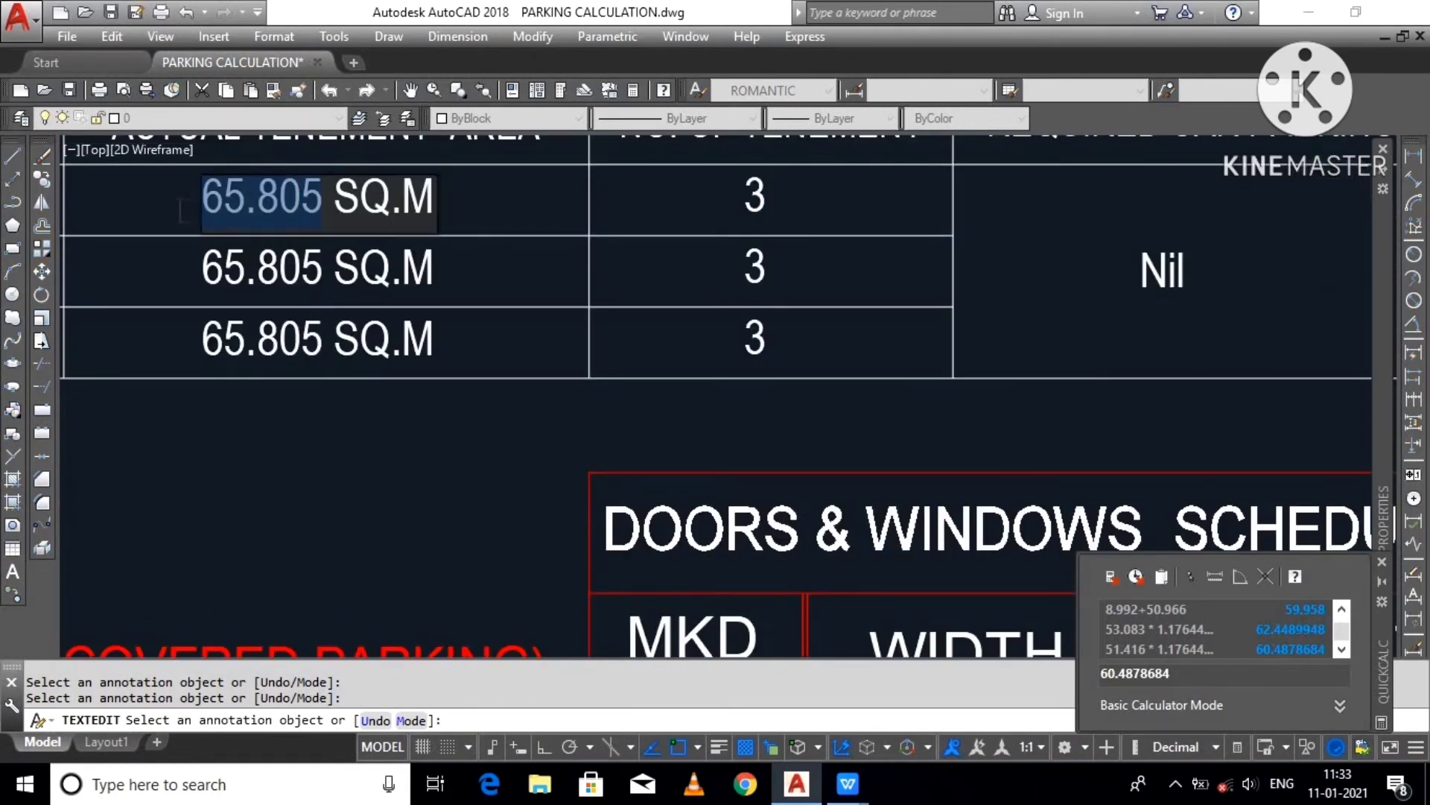
key("ctrl+v")
key("Return")
Step: Set row B's actual tenement area to 62.449 SQ.M, using the flat "B" result from the calculation text
scroll(186, 357, "down", 5)
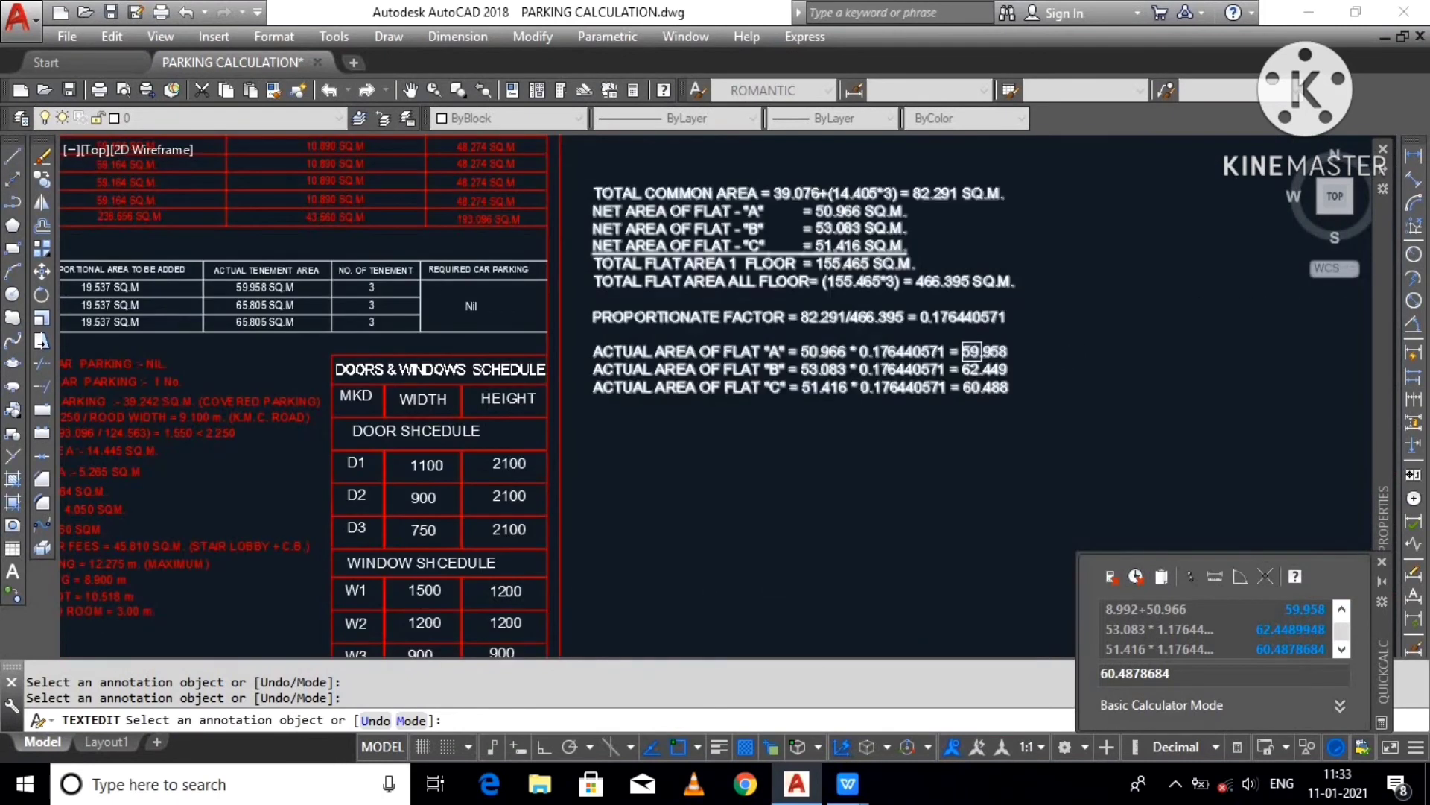
scroll(991, 439, "up", 5)
left_click(959, 401)
left_click_drag(965, 372, 1054, 374)
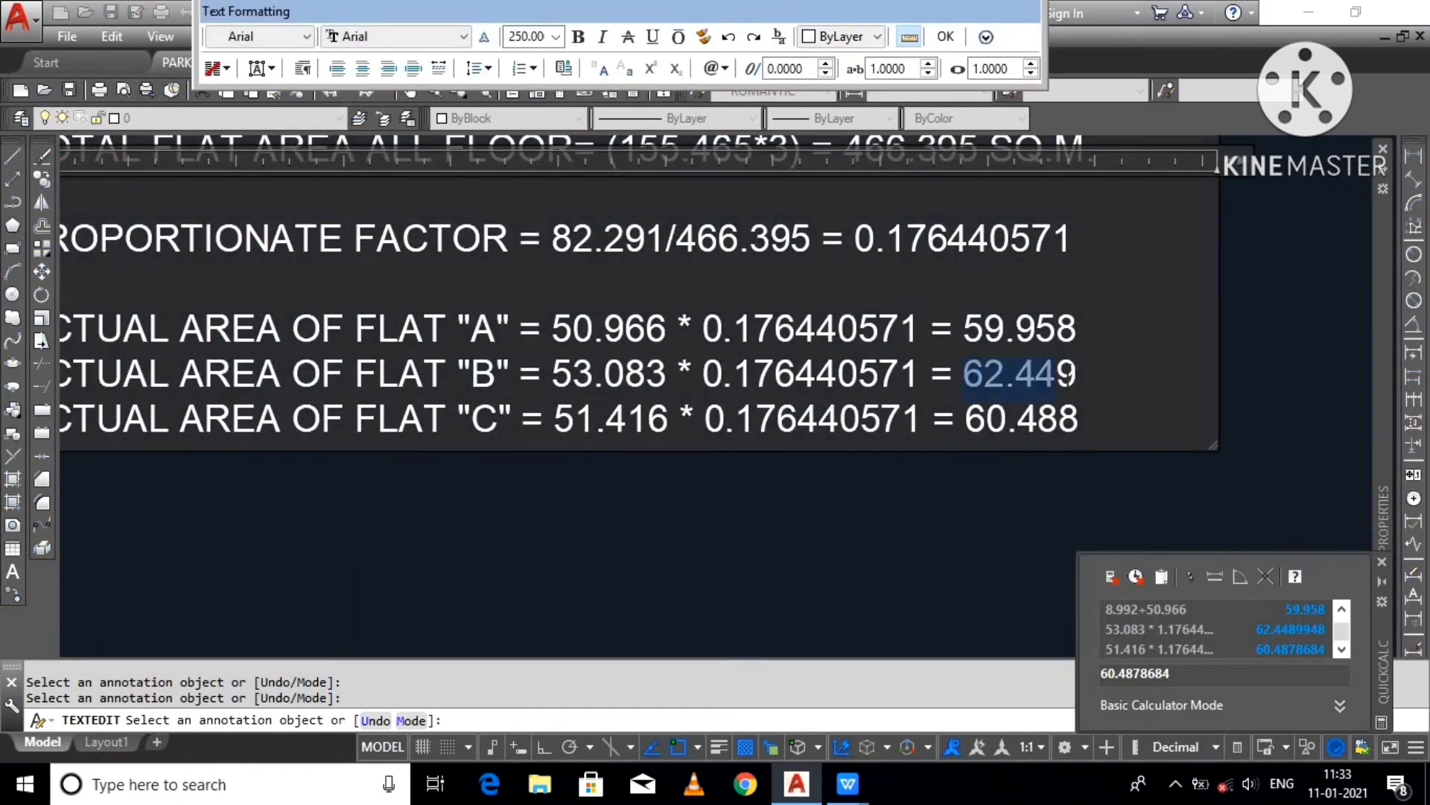
key("Escape")
scroll(596, 372, "down", 3)
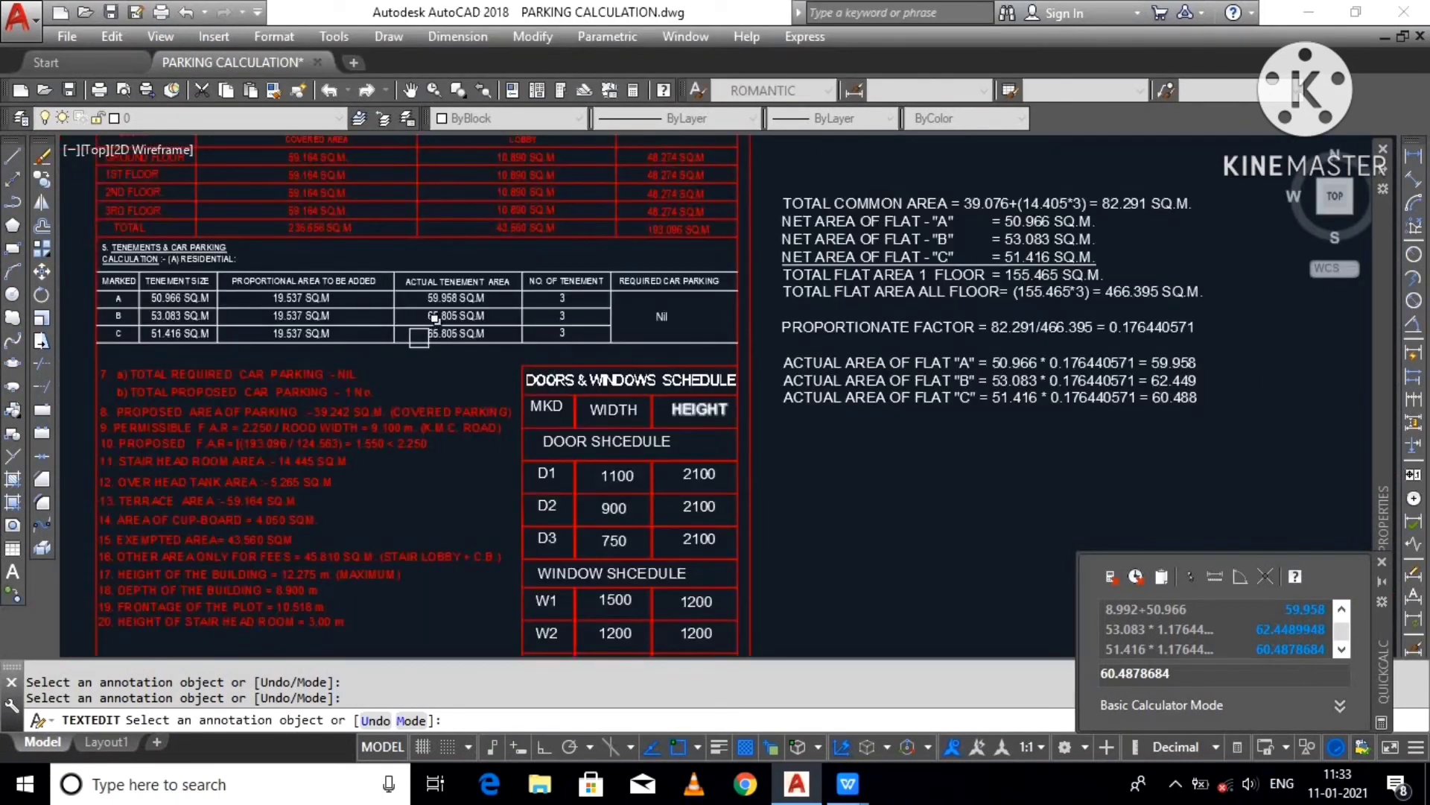
scroll(447, 298, "up", 5)
left_click(443, 278)
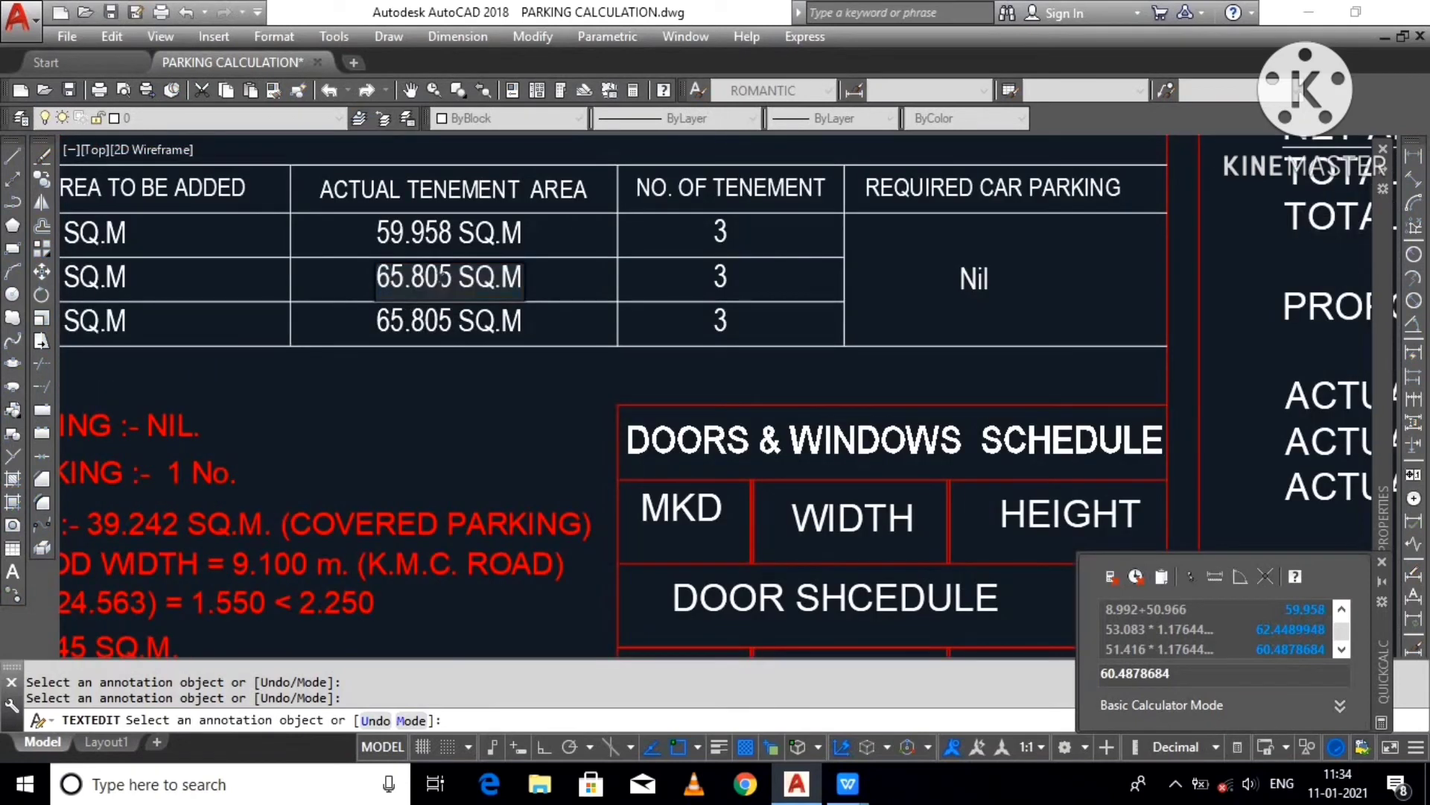
left_click_drag(453, 278, 313, 298)
type("62.449")
left_click(312, 456)
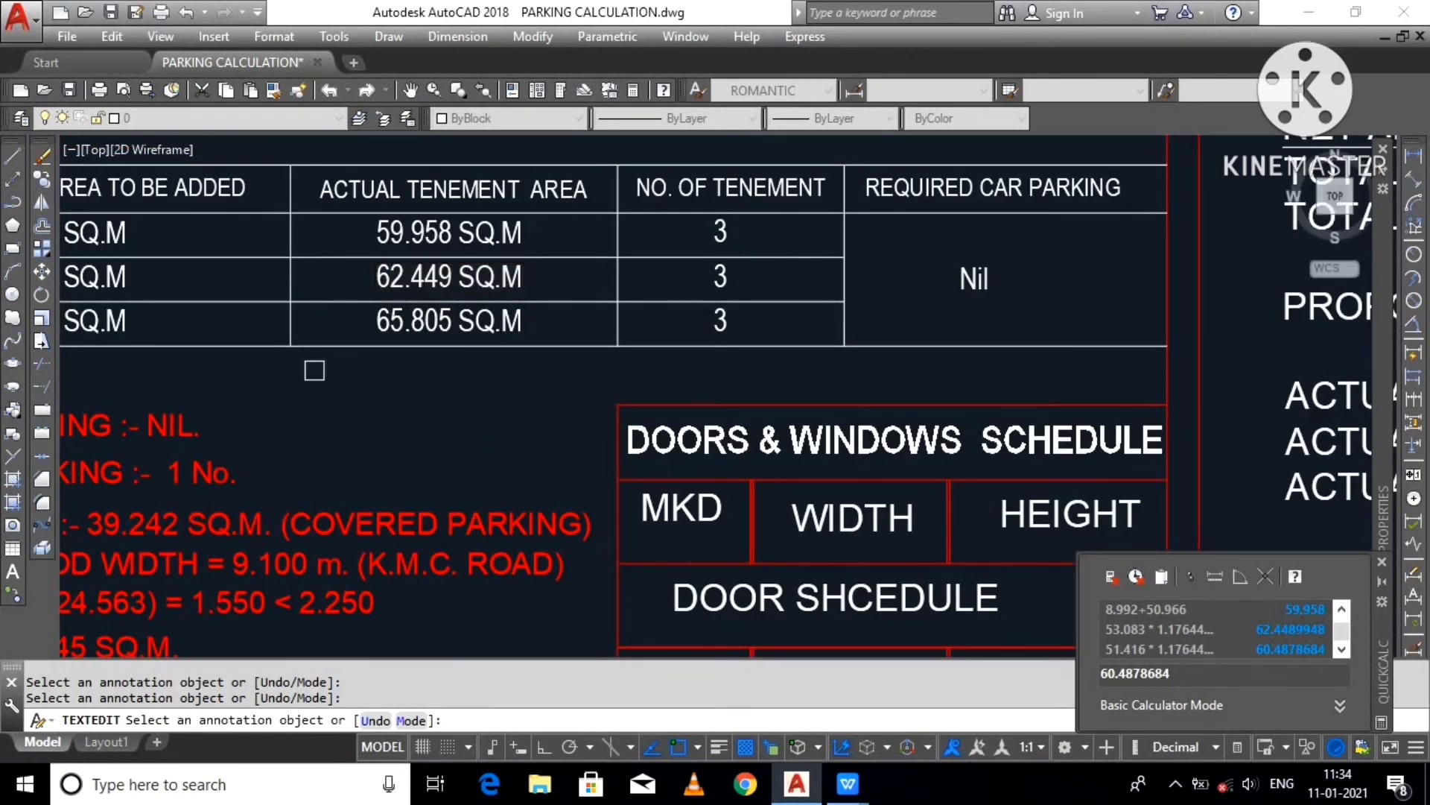
Step: Copy the flat "C" result 60.488 from the calculation text into row C's actual tenement area, keeping the SQ.M unit
scroll(313, 457, "down", 5)
scroll(869, 444, "up", 6)
left_click(858, 446)
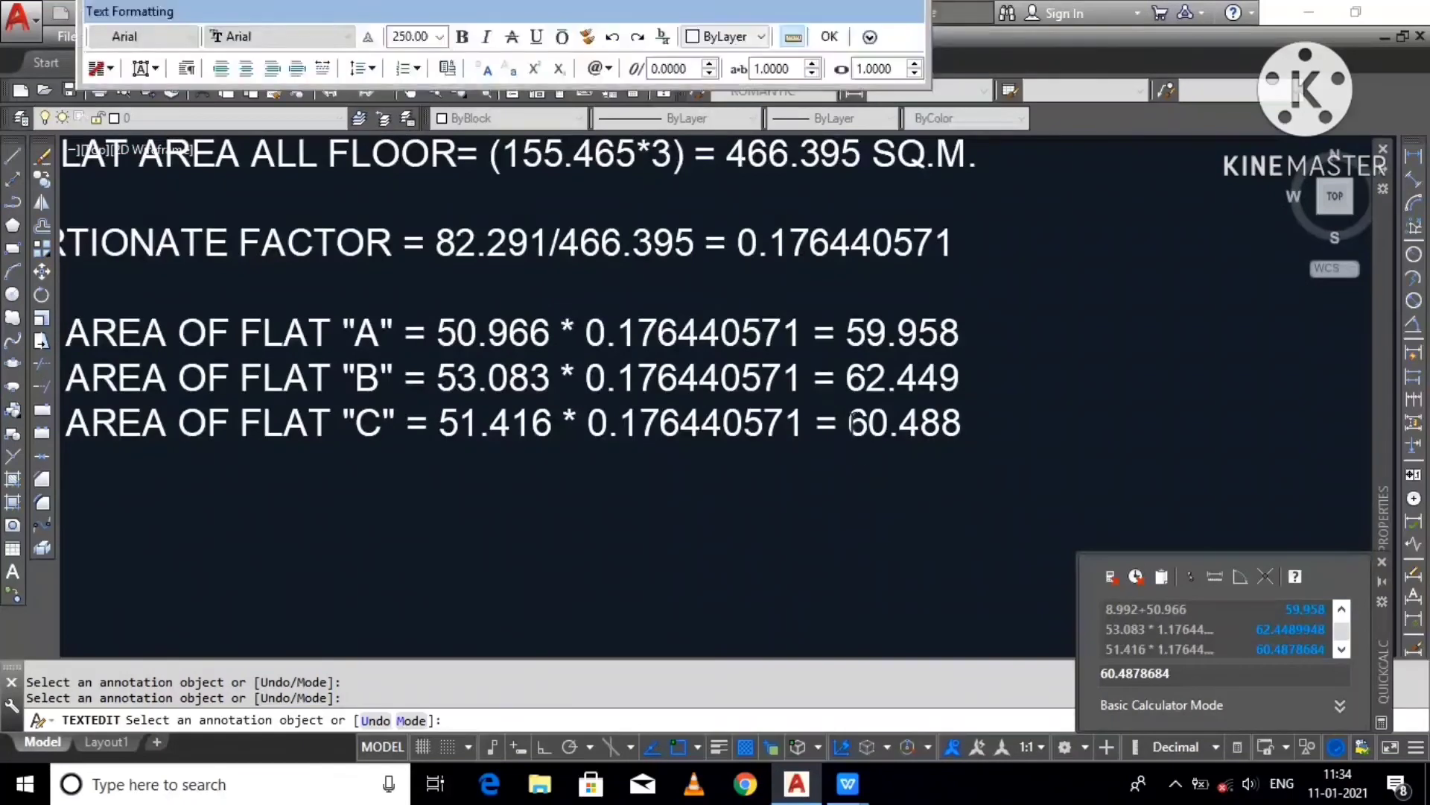
left_click_drag(851, 422, 962, 422)
key("ctrl+c")
left_click(1021, 525)
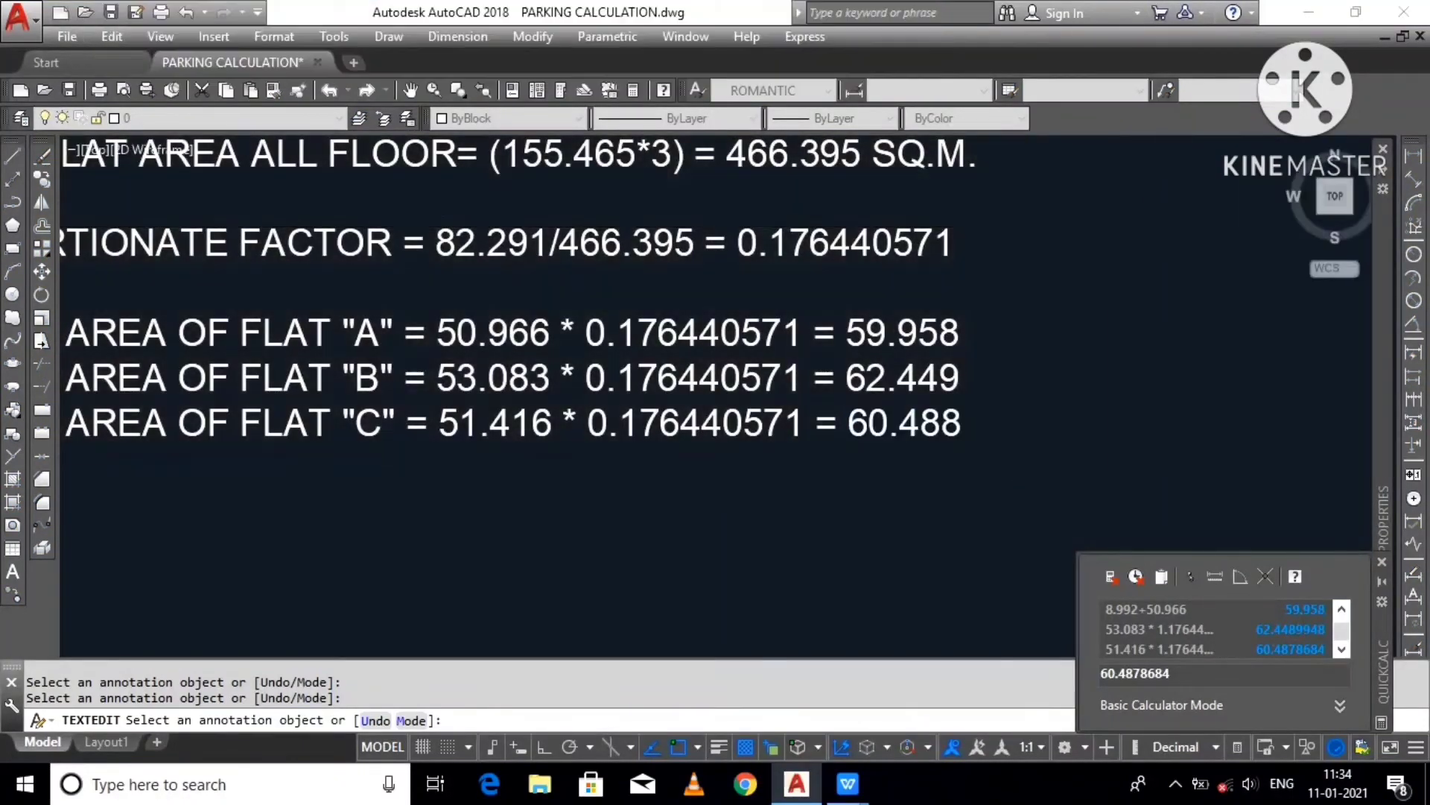
scroll(1021, 526, "down", 5)
scroll(309, 458, "up", 5)
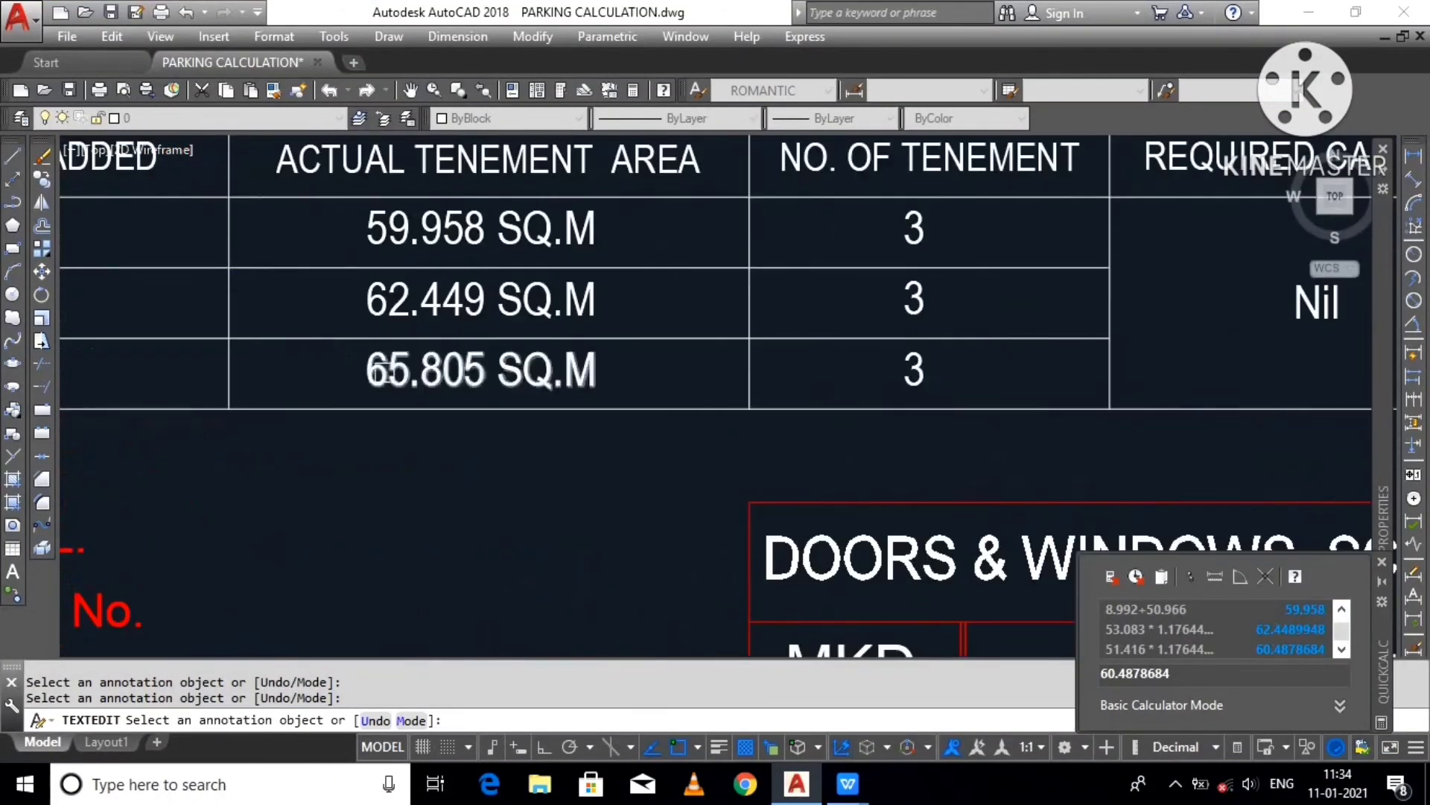
left_click(477, 386)
left_click_drag(484, 380, 217, 397)
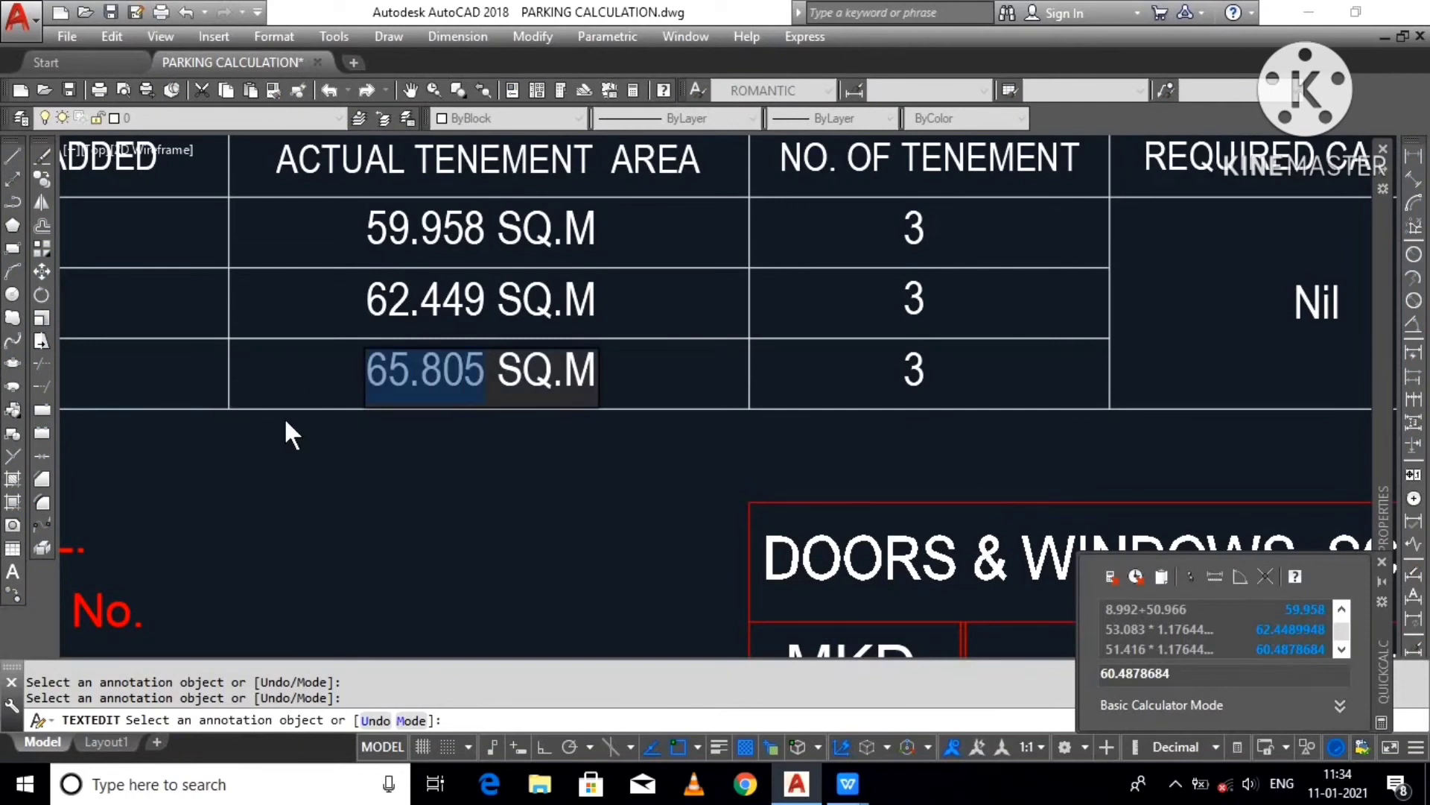
key("ctrl+v")
left_click(407, 465)
scroll(476, 468, "down", 5)
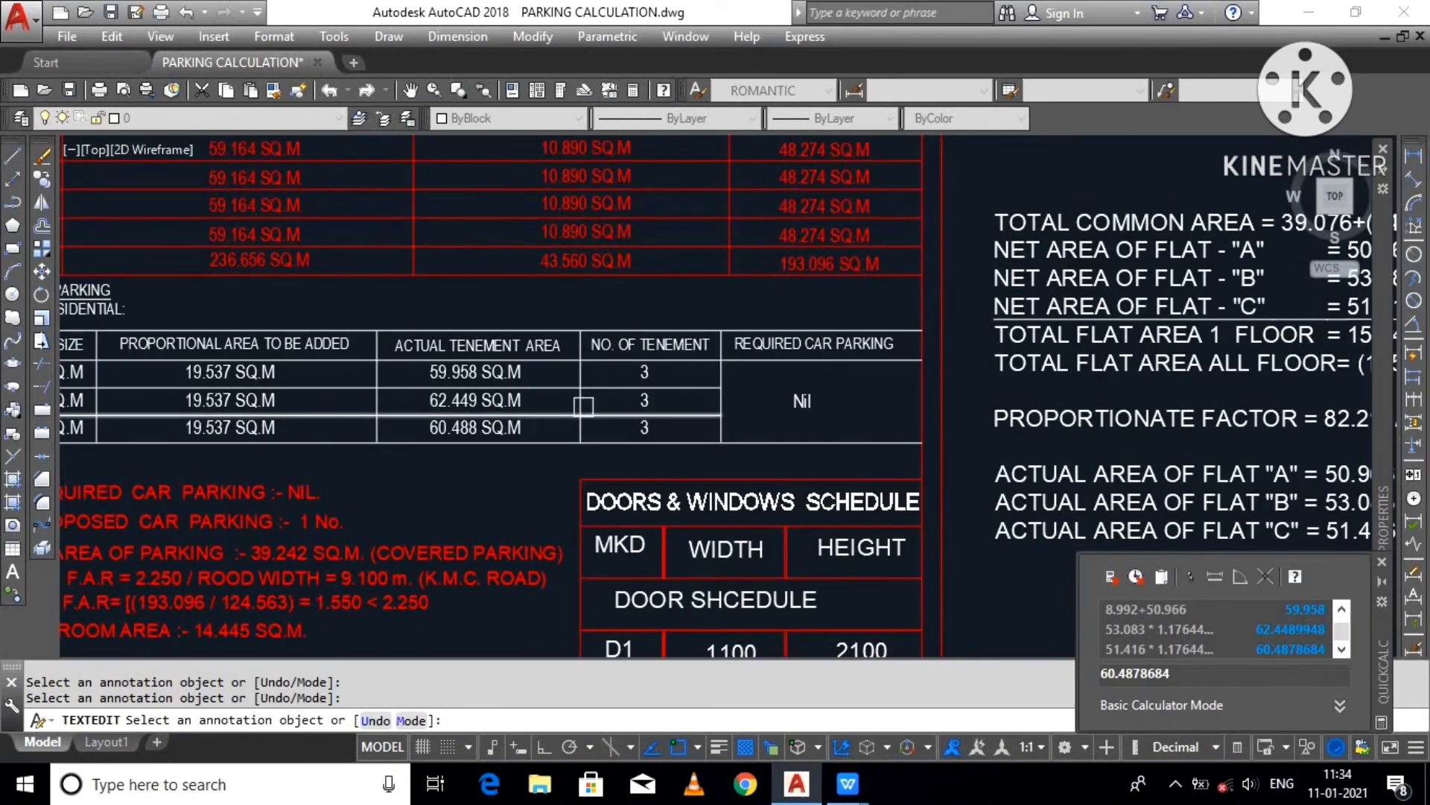
scroll(685, 328, "down", 2)
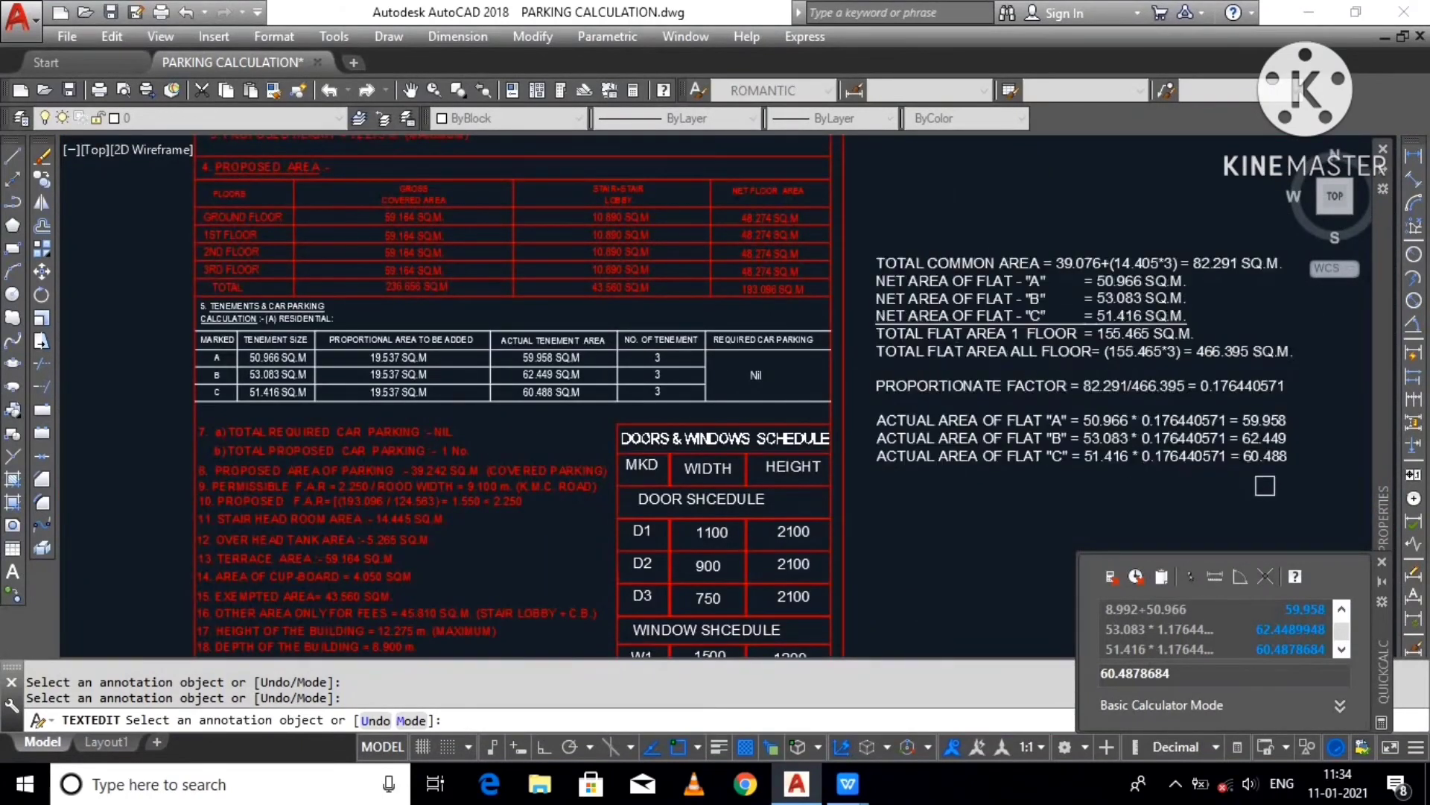
scroll(1259, 481, "up", 2)
left_click(1166, 403)
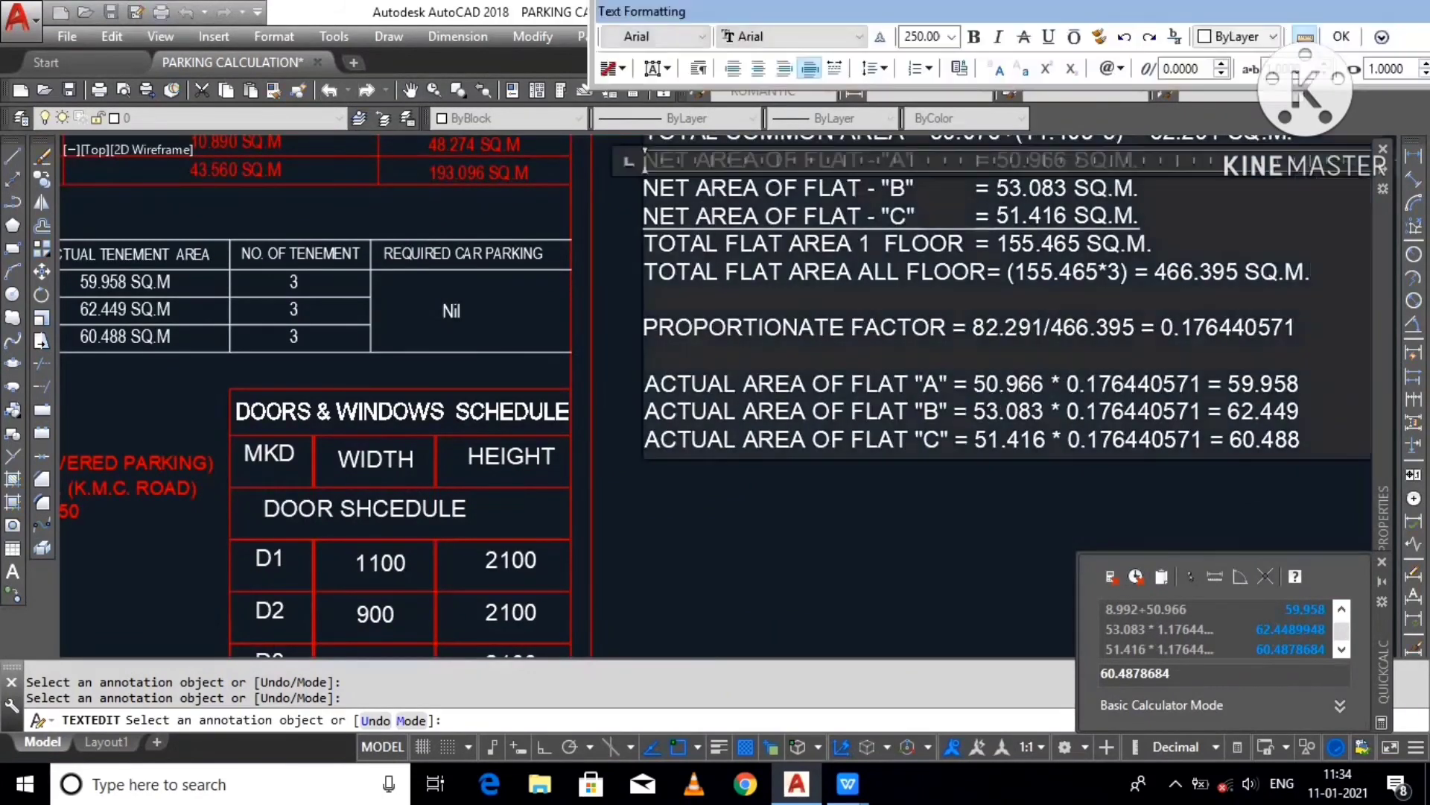
left_click_drag(974, 383, 1203, 384)
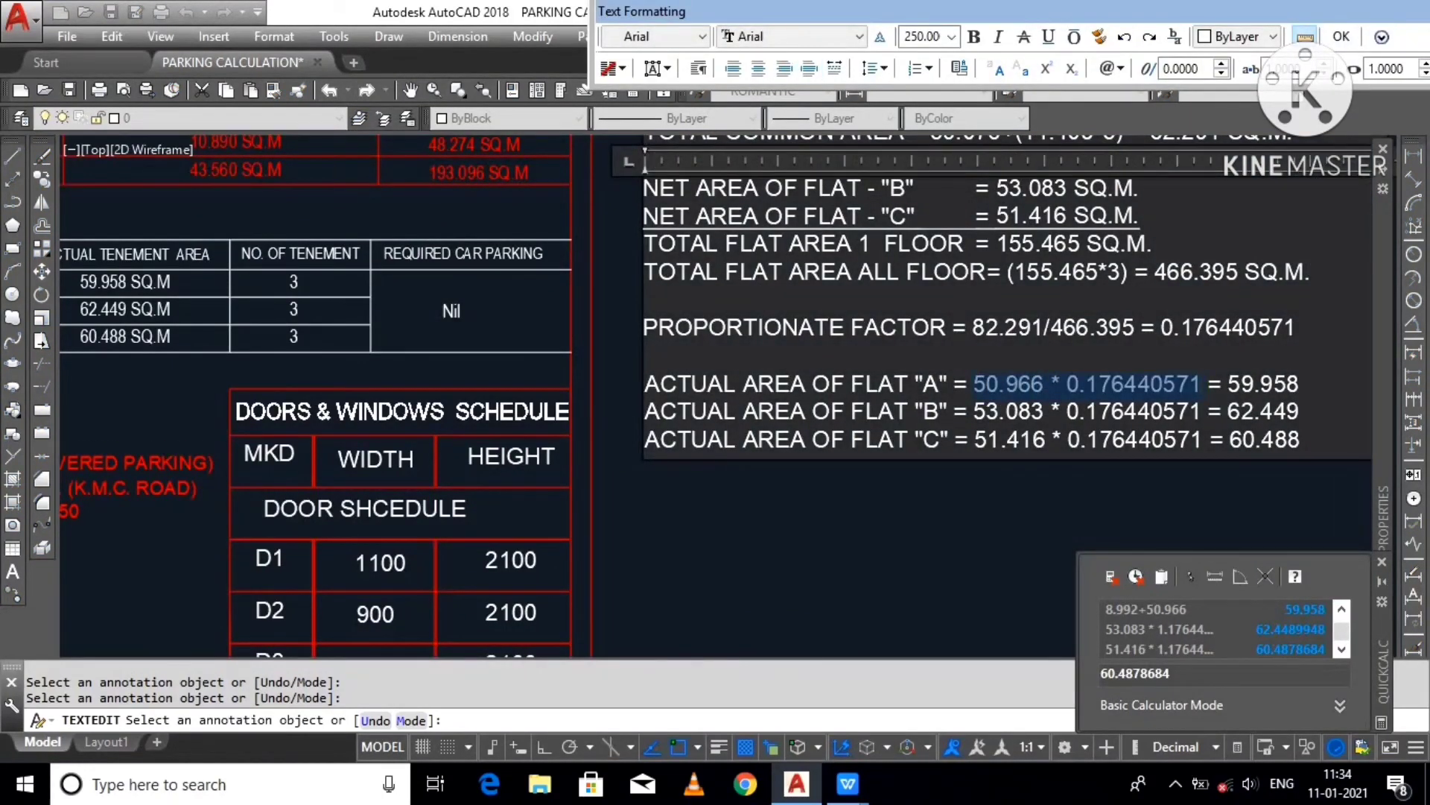
key("Escape")
scroll(1024, 623, "down", 3)
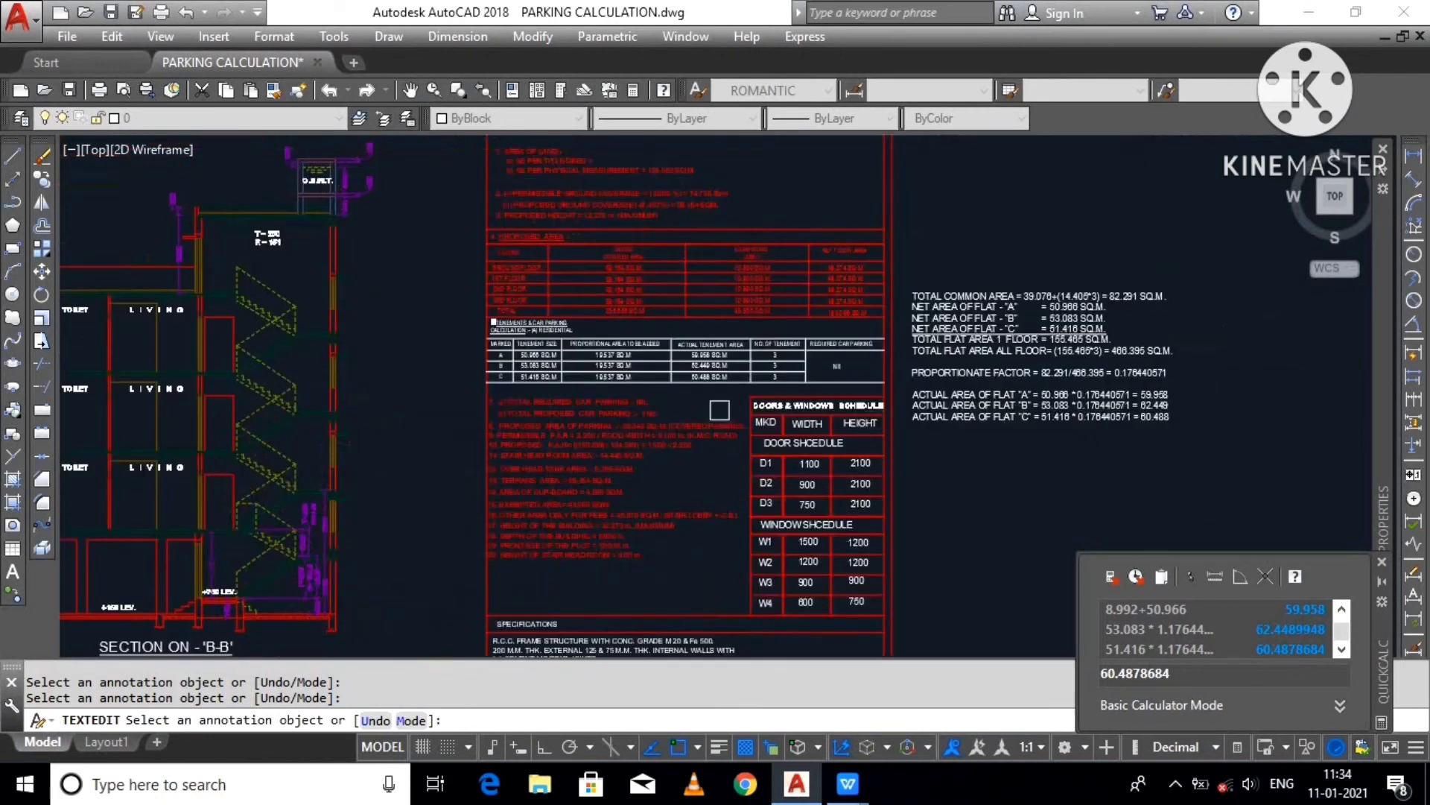
scroll(767, 648, "up", 2)
scroll(619, 372, "up", 4)
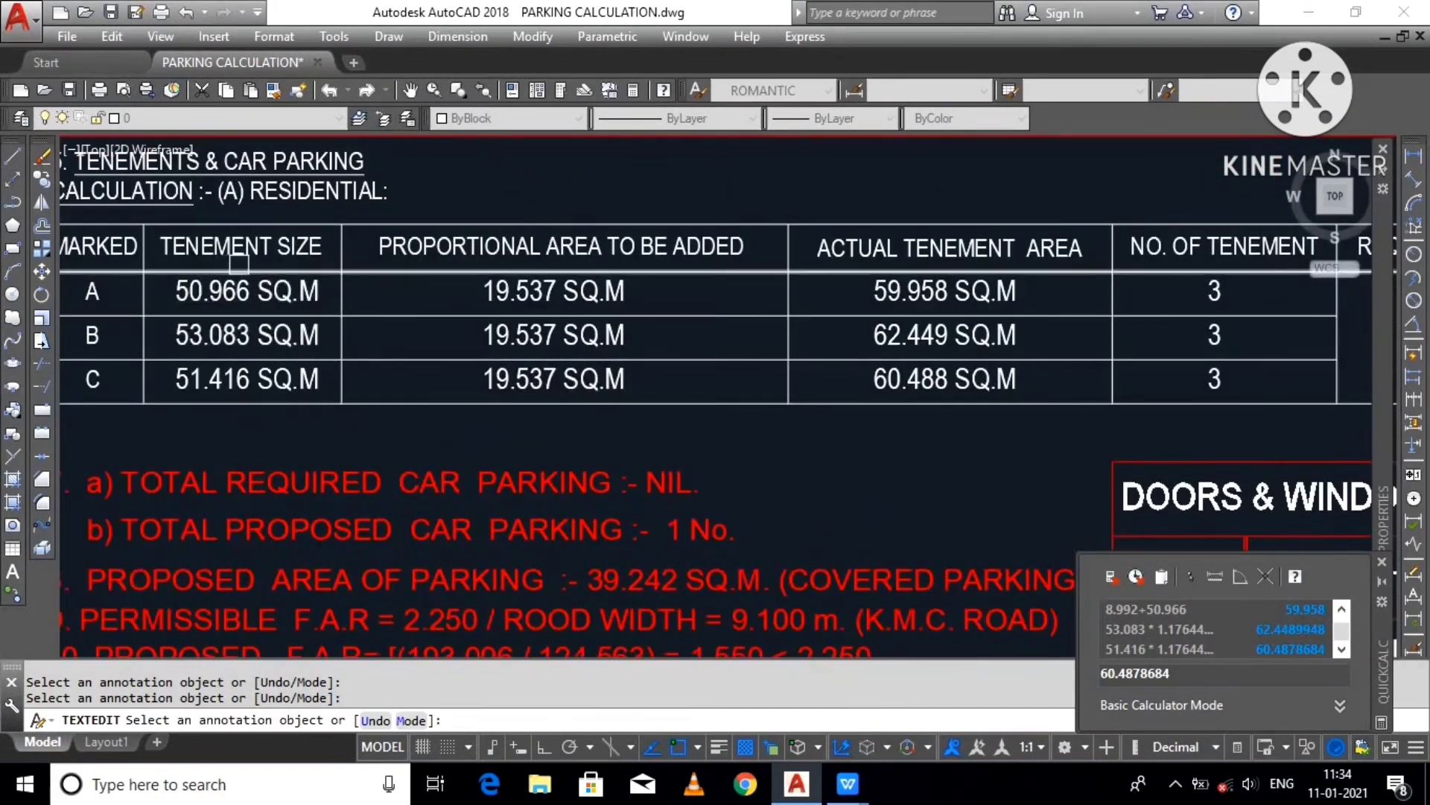
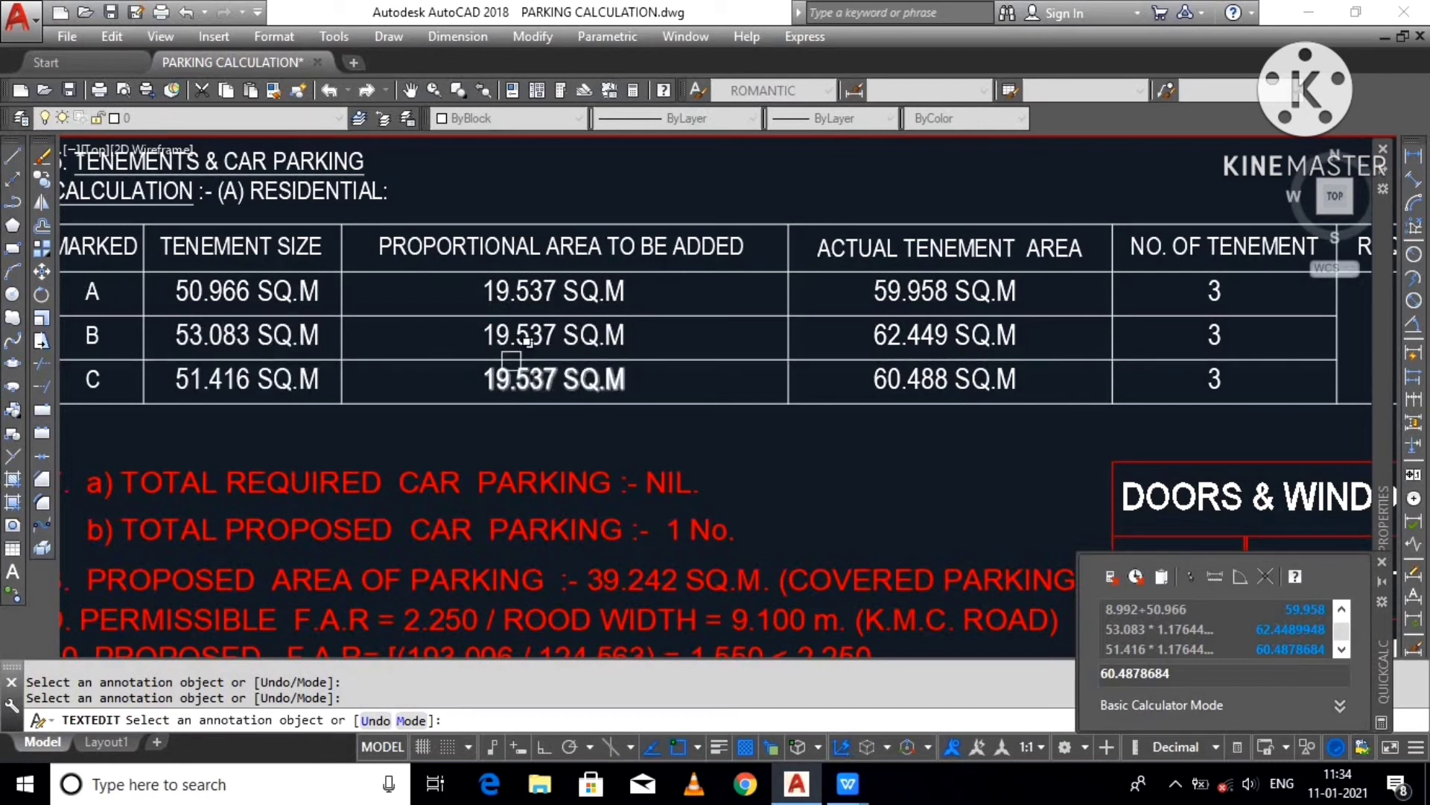
Step: Calculate flat "A"'s proportional area by copying 50.966 * 0.176440571 from the calculation text into the calculator and evaluating it
scroll(434, 322, "down", 3)
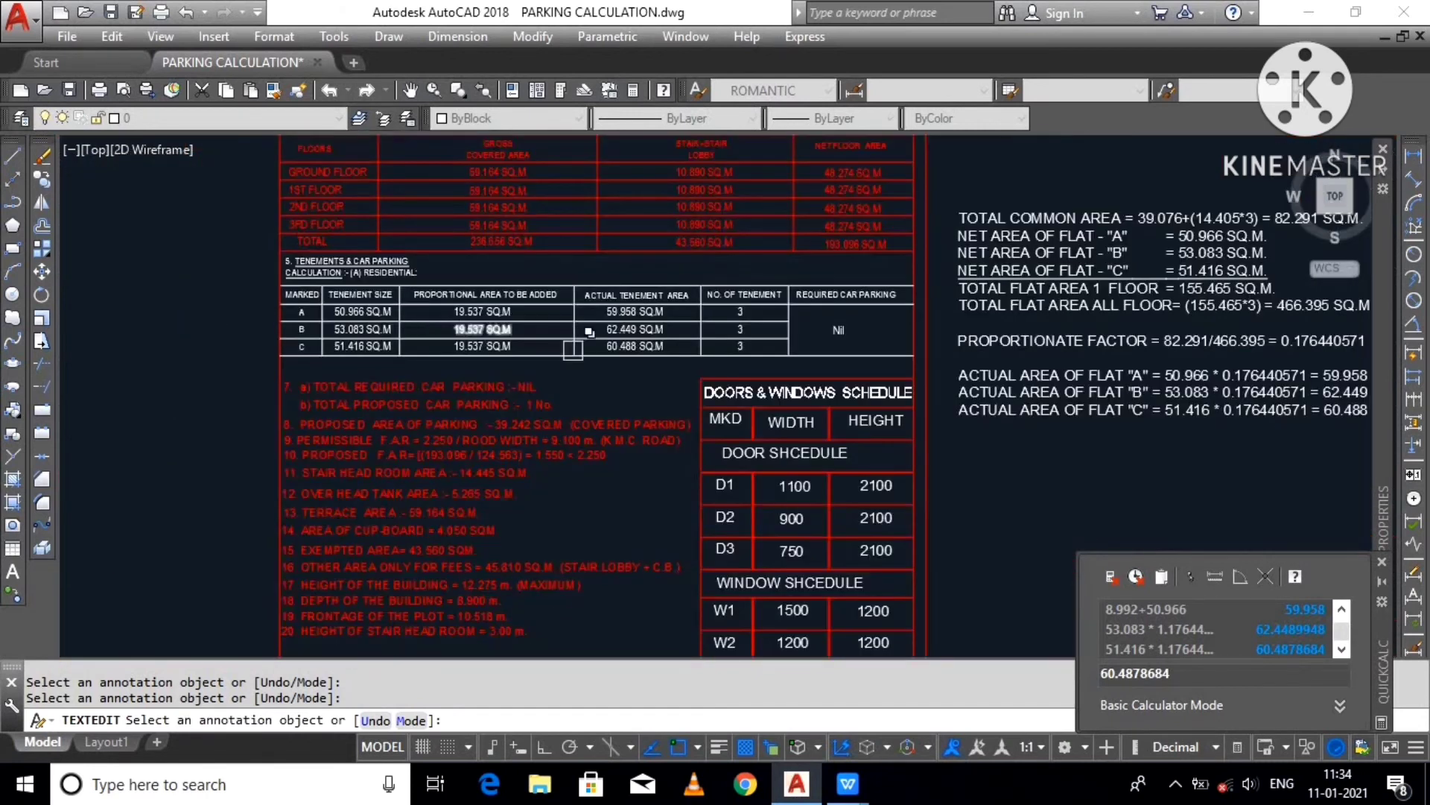
scroll(894, 406, "down", 1)
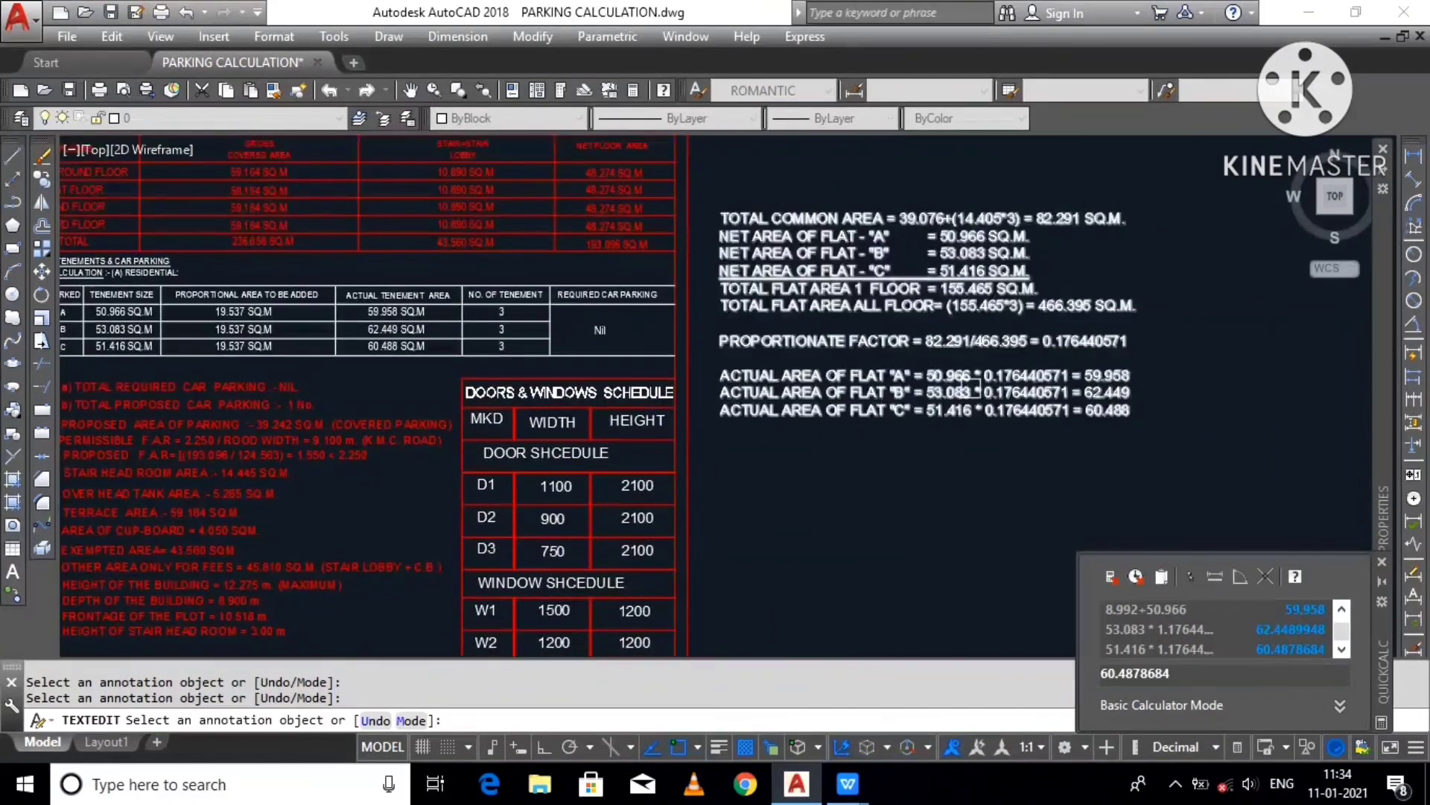
scroll(973, 390, "up", 2)
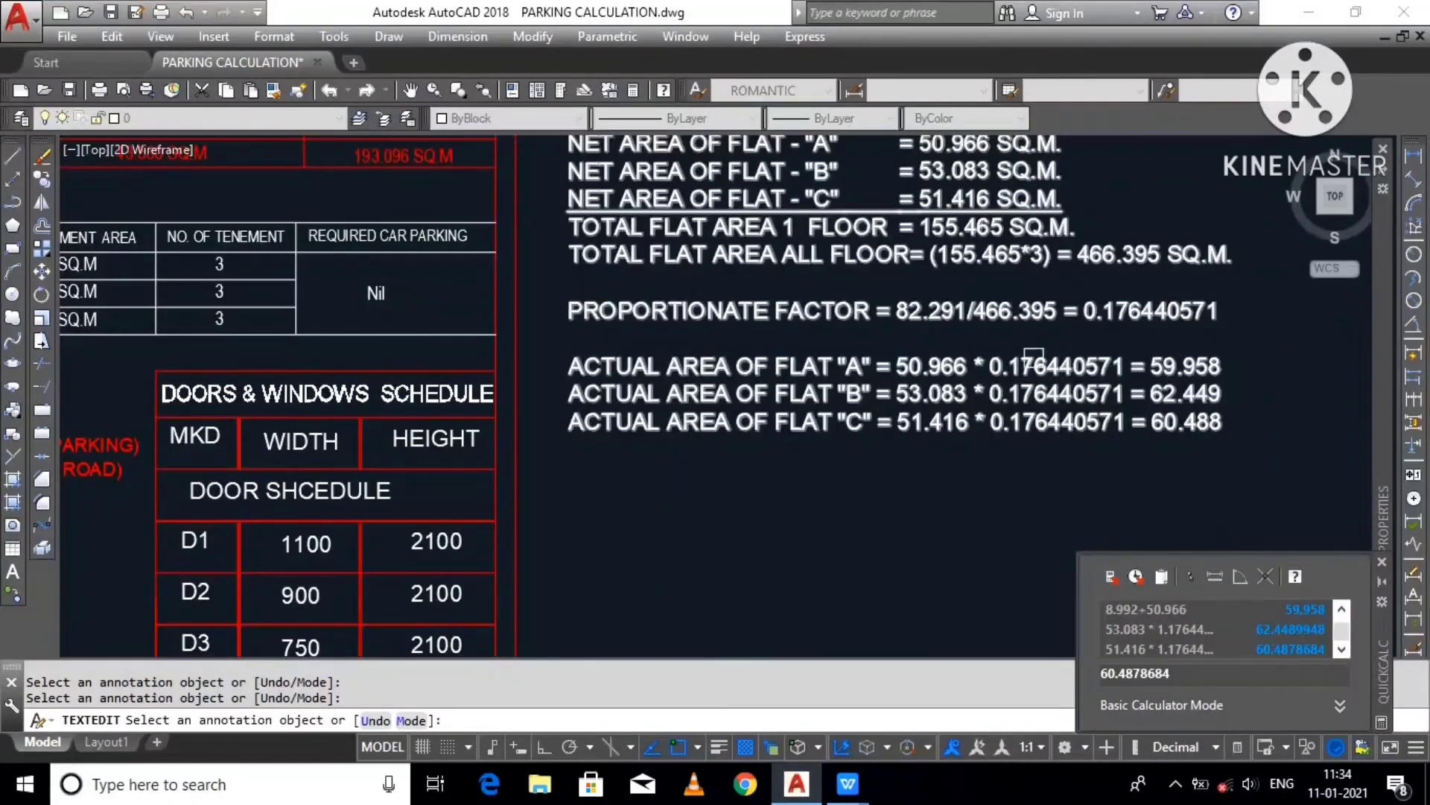
scroll(1035, 365, "up", 1)
left_click(798, 376)
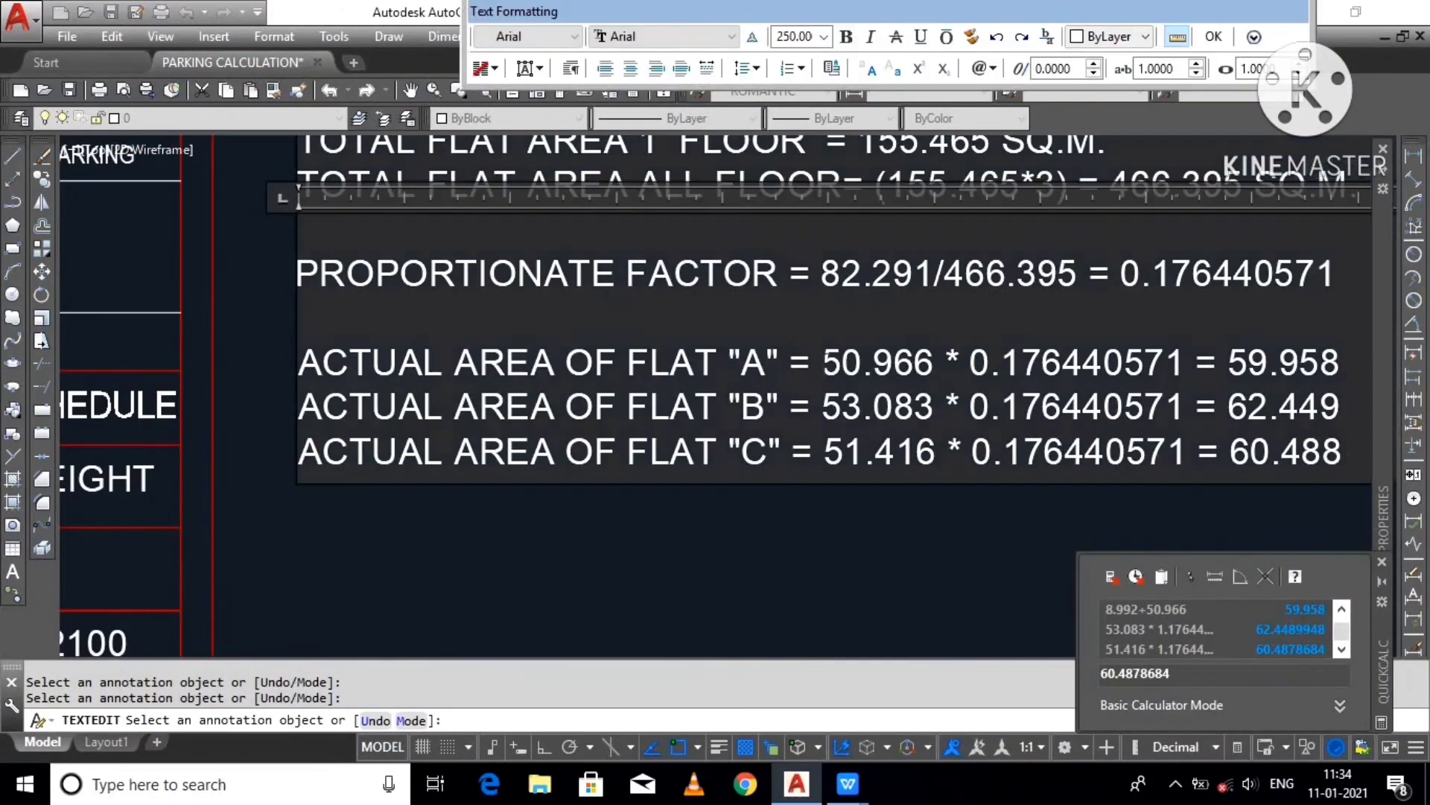
left_click_drag(822, 363, 1191, 363)
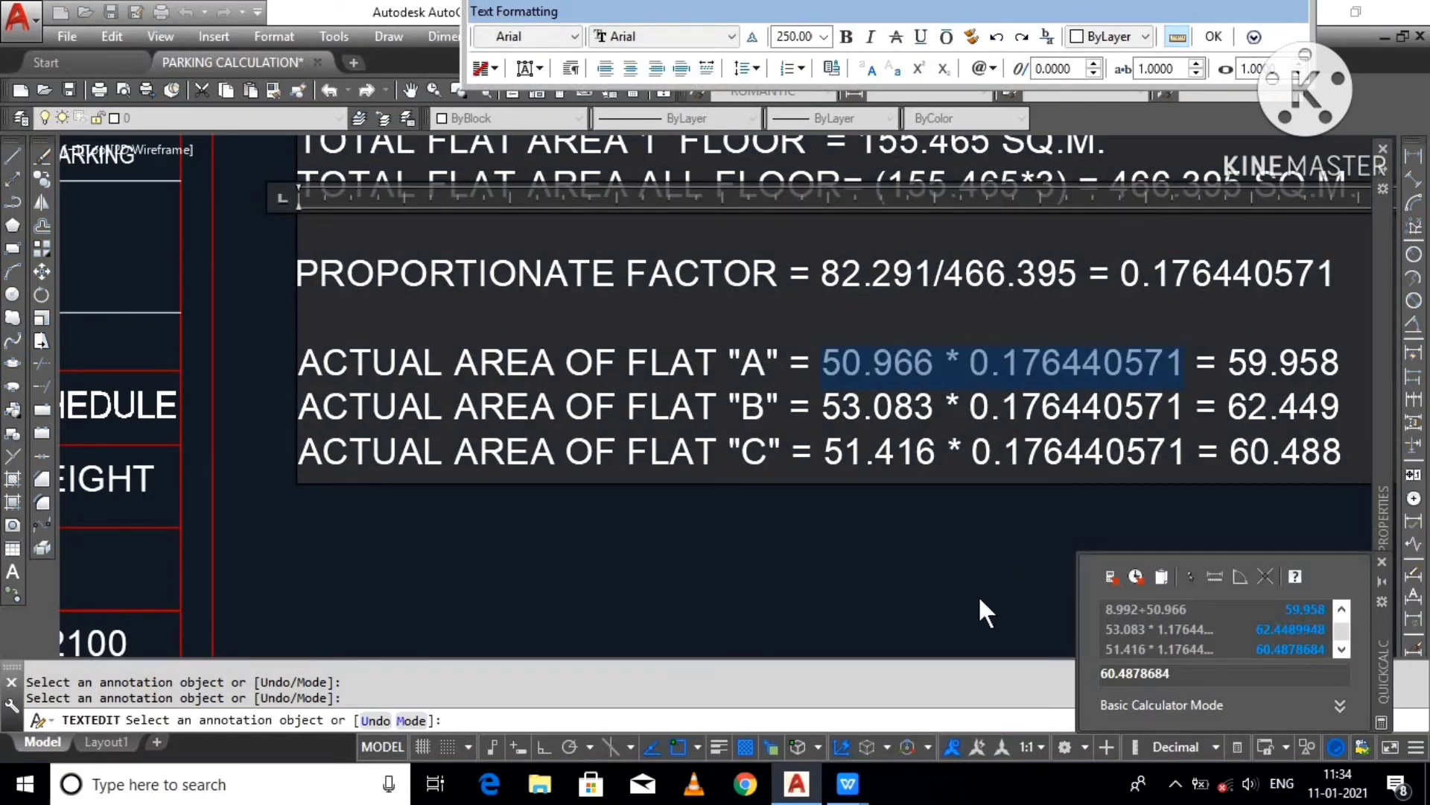
key("ctrl+c")
left_click(1144, 673)
key("ctrl+v")
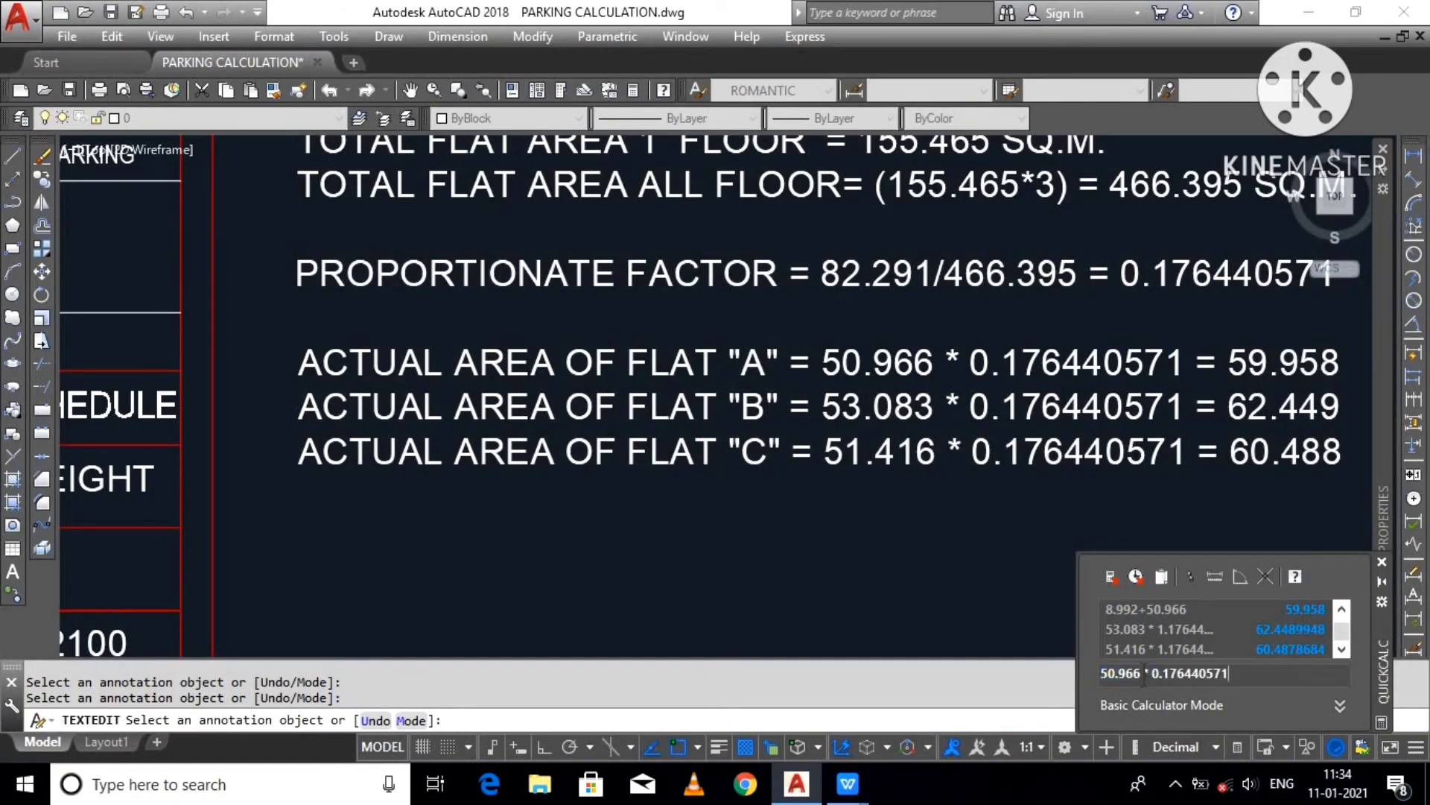
key("Return")
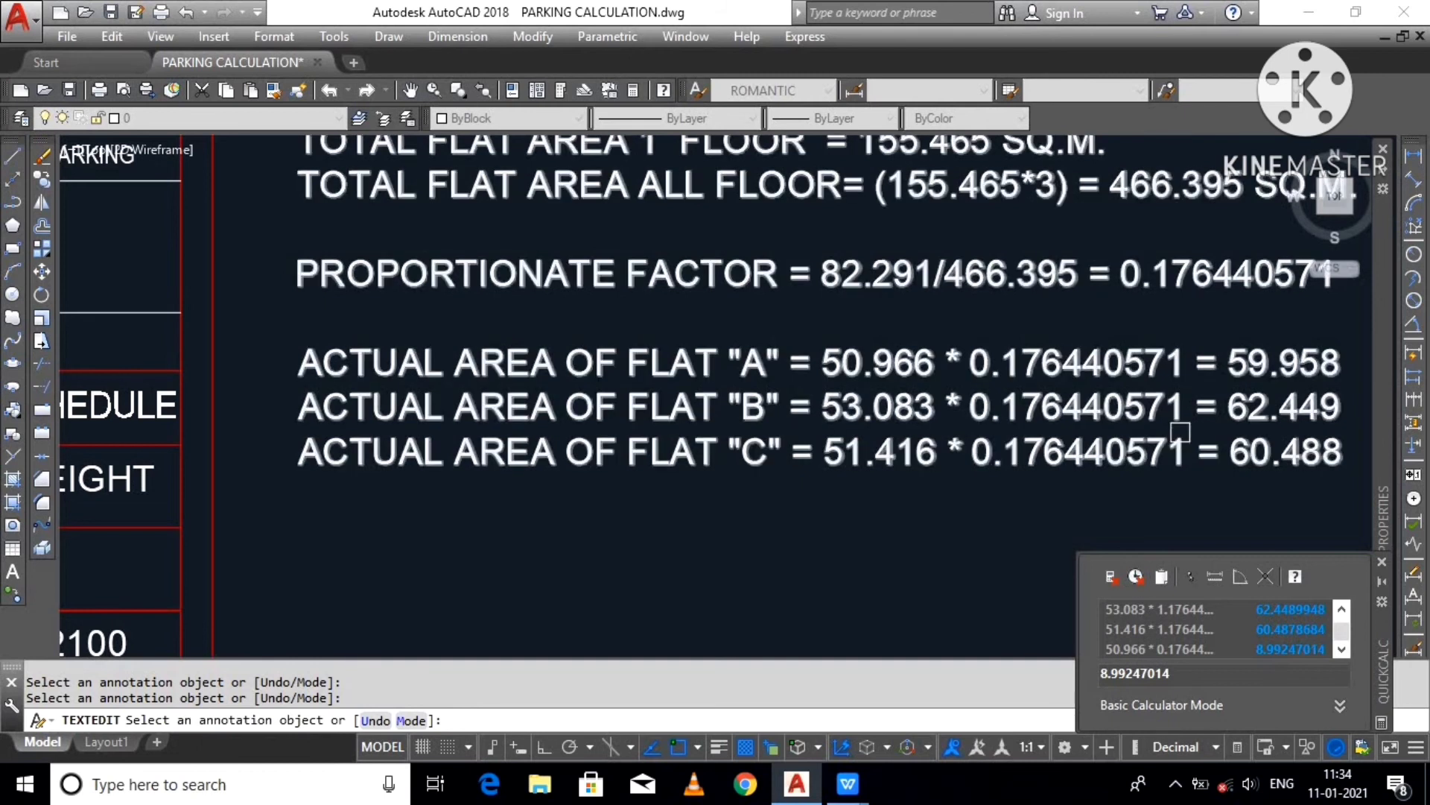
Step: Set row A's proportional area to be added to 8.992 SQ.M in the tenements and car parking table
scroll(786, 430, "down", 2)
middle_click_drag(376, 389, 916, 389)
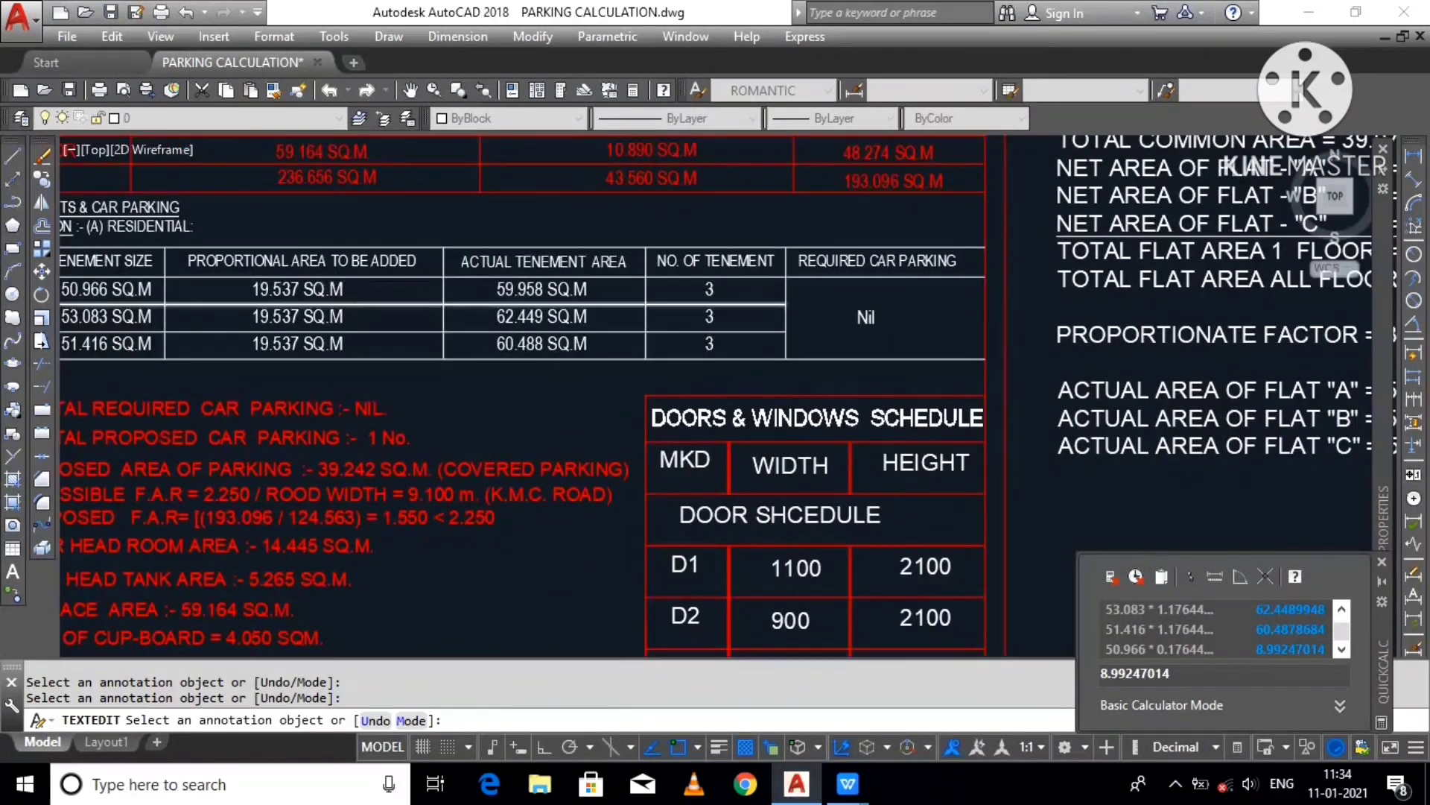
scroll(257, 287, "up", 2)
left_click(253, 287)
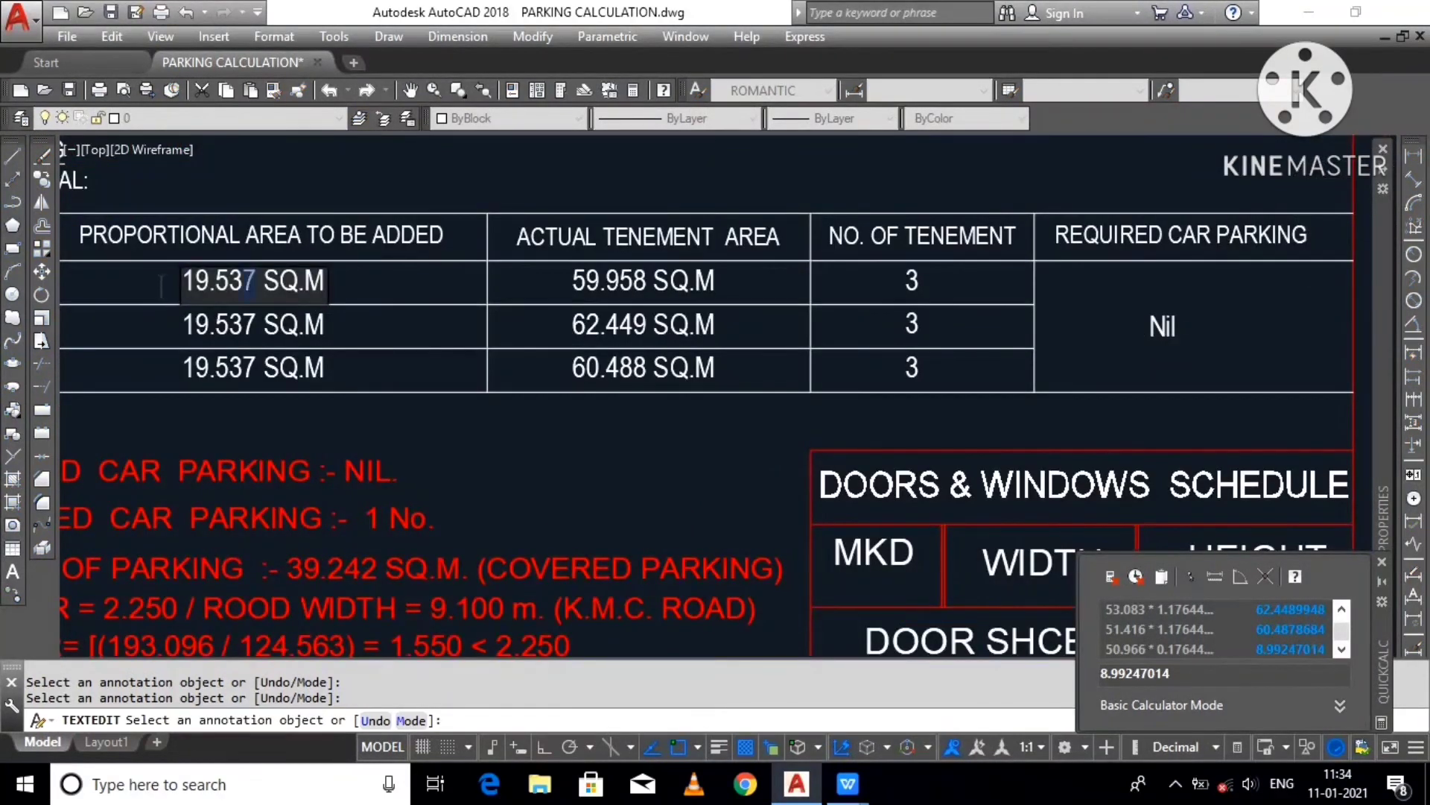
type("8.992")
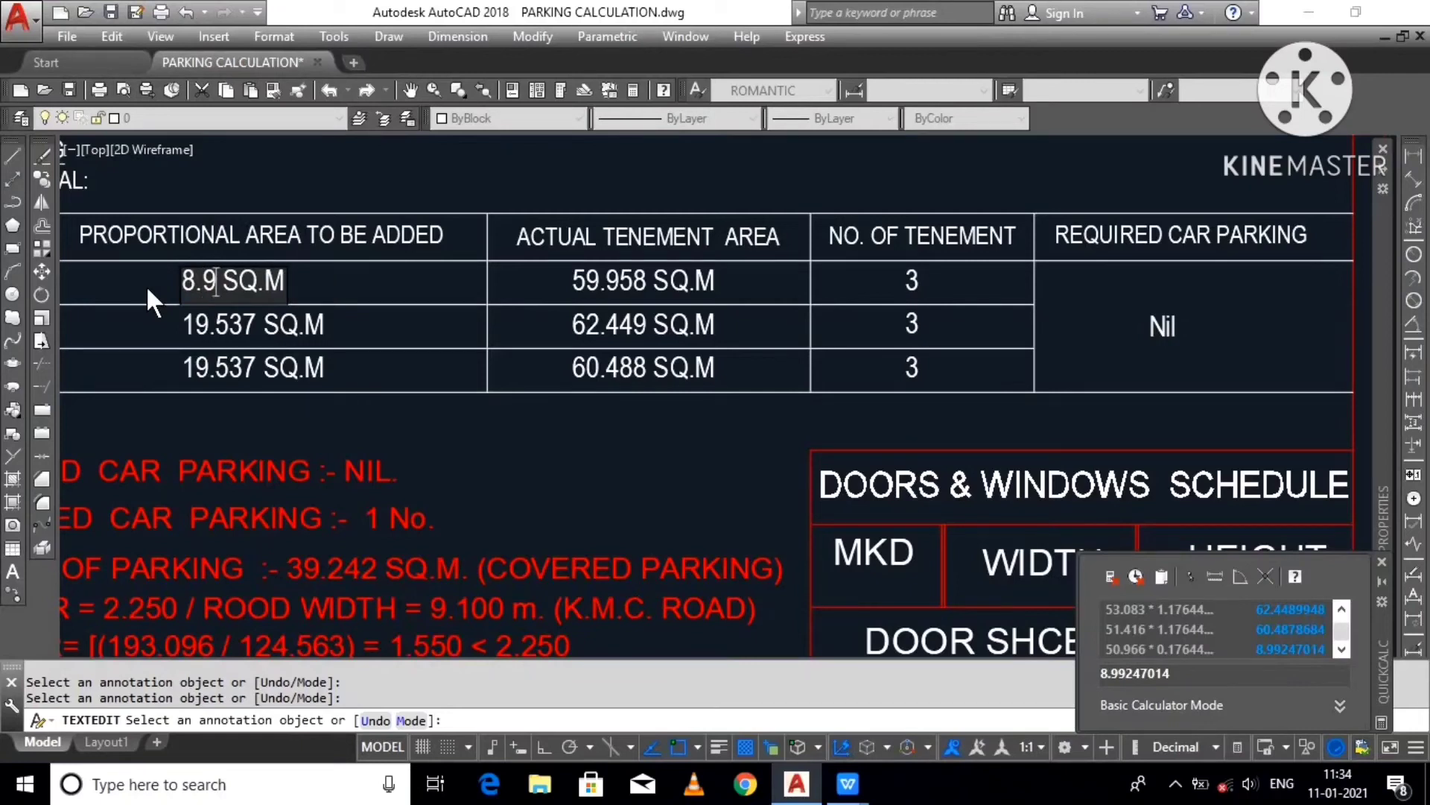
left_click(382, 380)
scroll(568, 327, "down", 2)
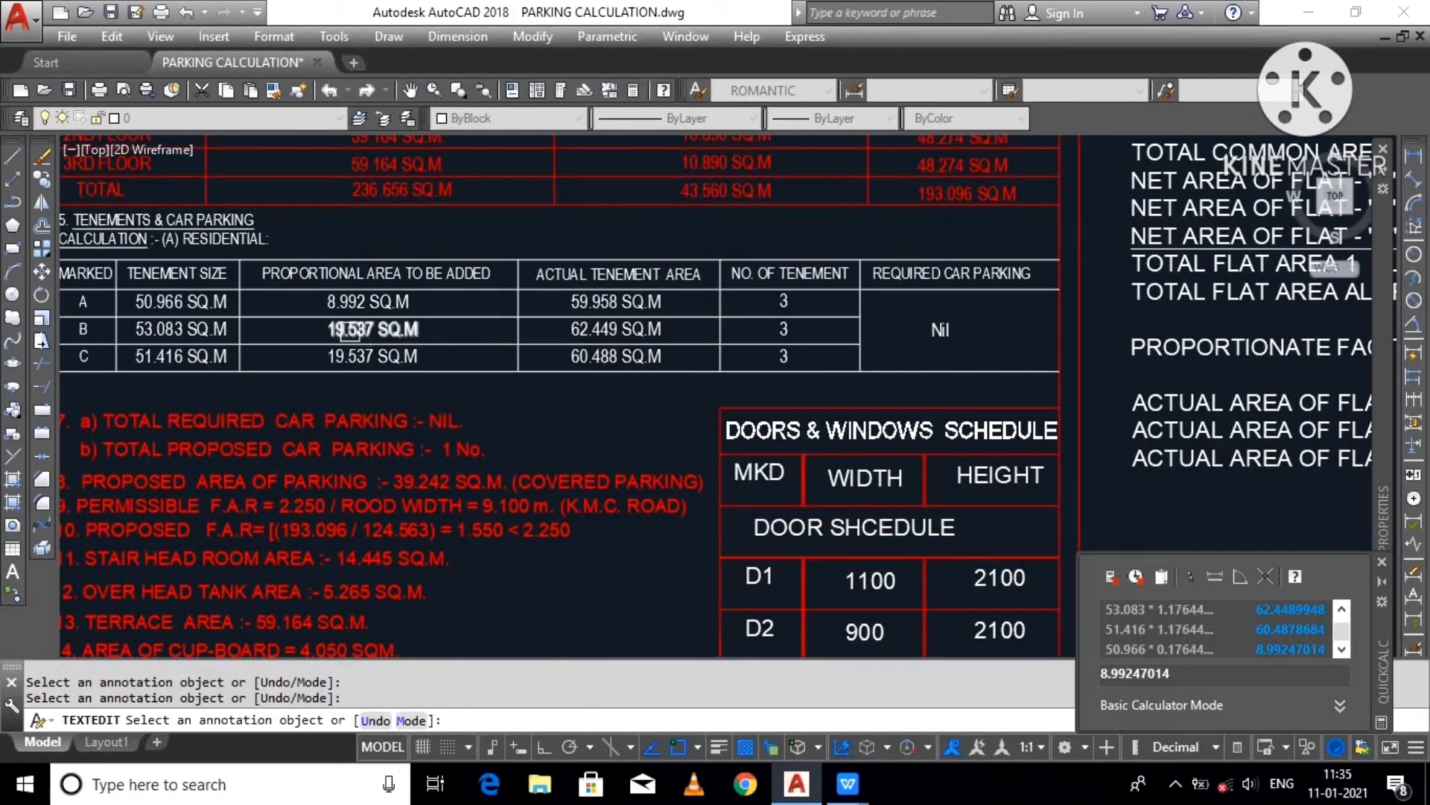
Step: Calculate flat "B"'s proportional area by copying 53.083 * 0.176440571 from the calculation text into the calculator and evaluating it
middle_click_drag(916, 397, 190, 394)
scroll(640, 443, "up", 2)
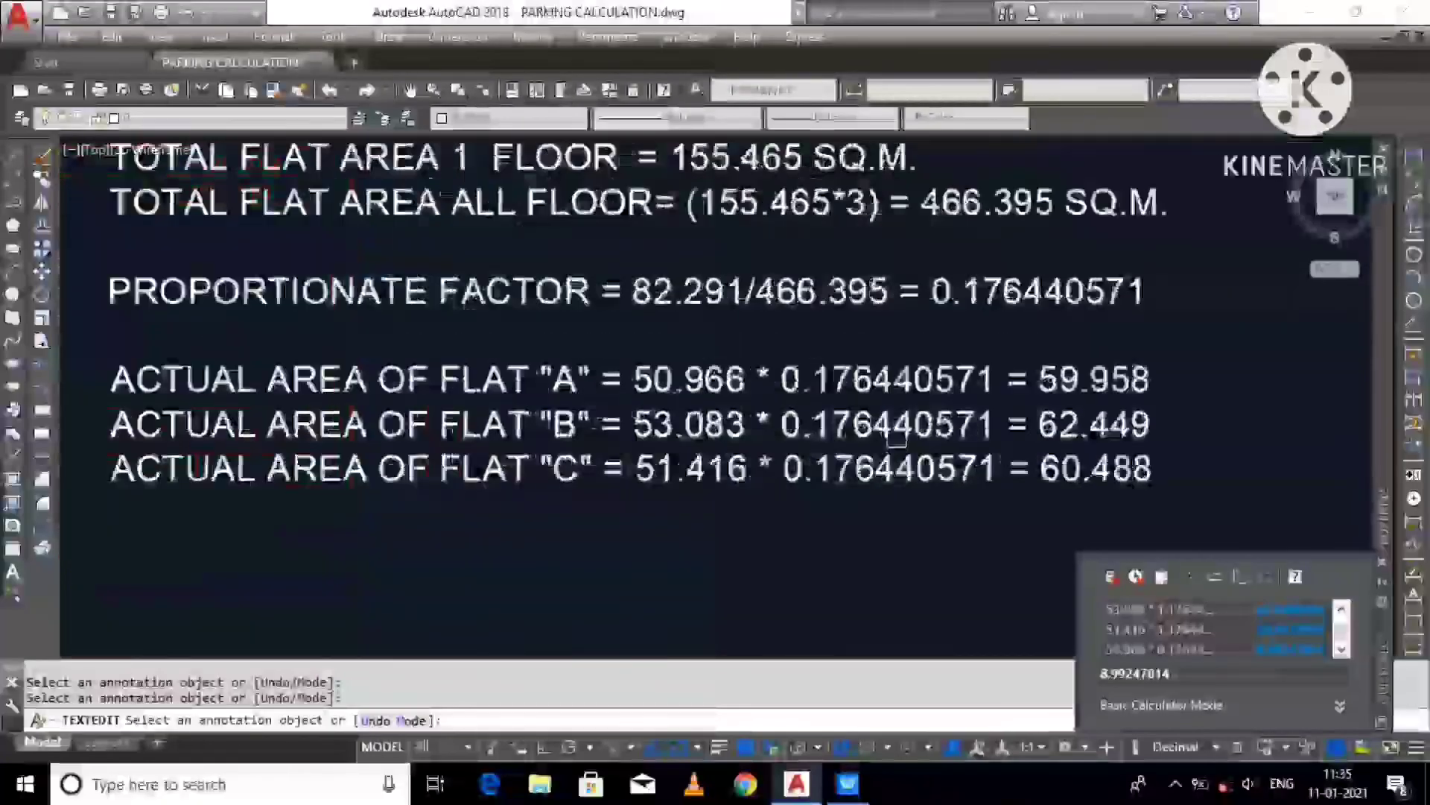
left_click(640, 443)
left_click_drag(634, 425, 993, 440)
left_click(961, 583)
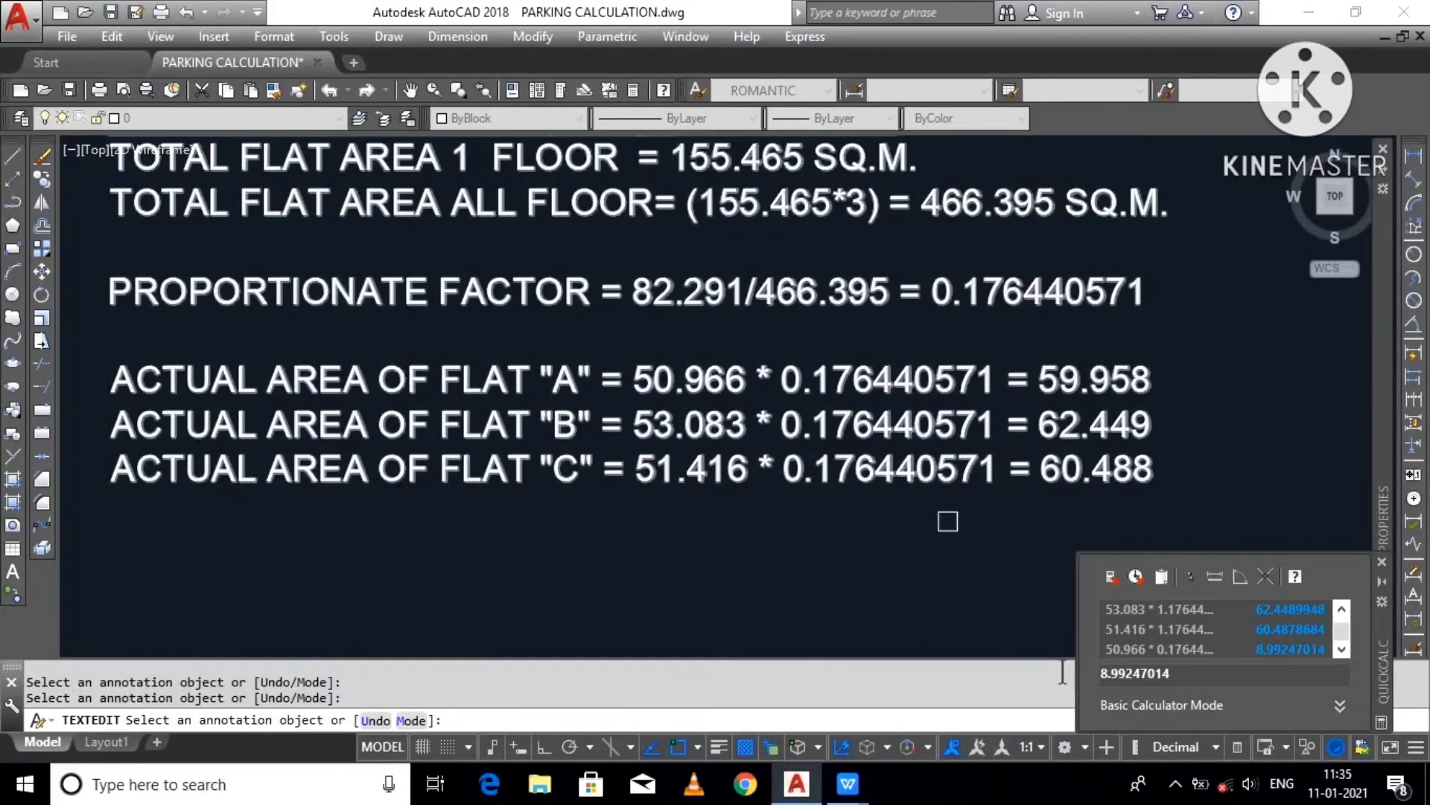
left_click(1156, 681)
key("ctrl+v")
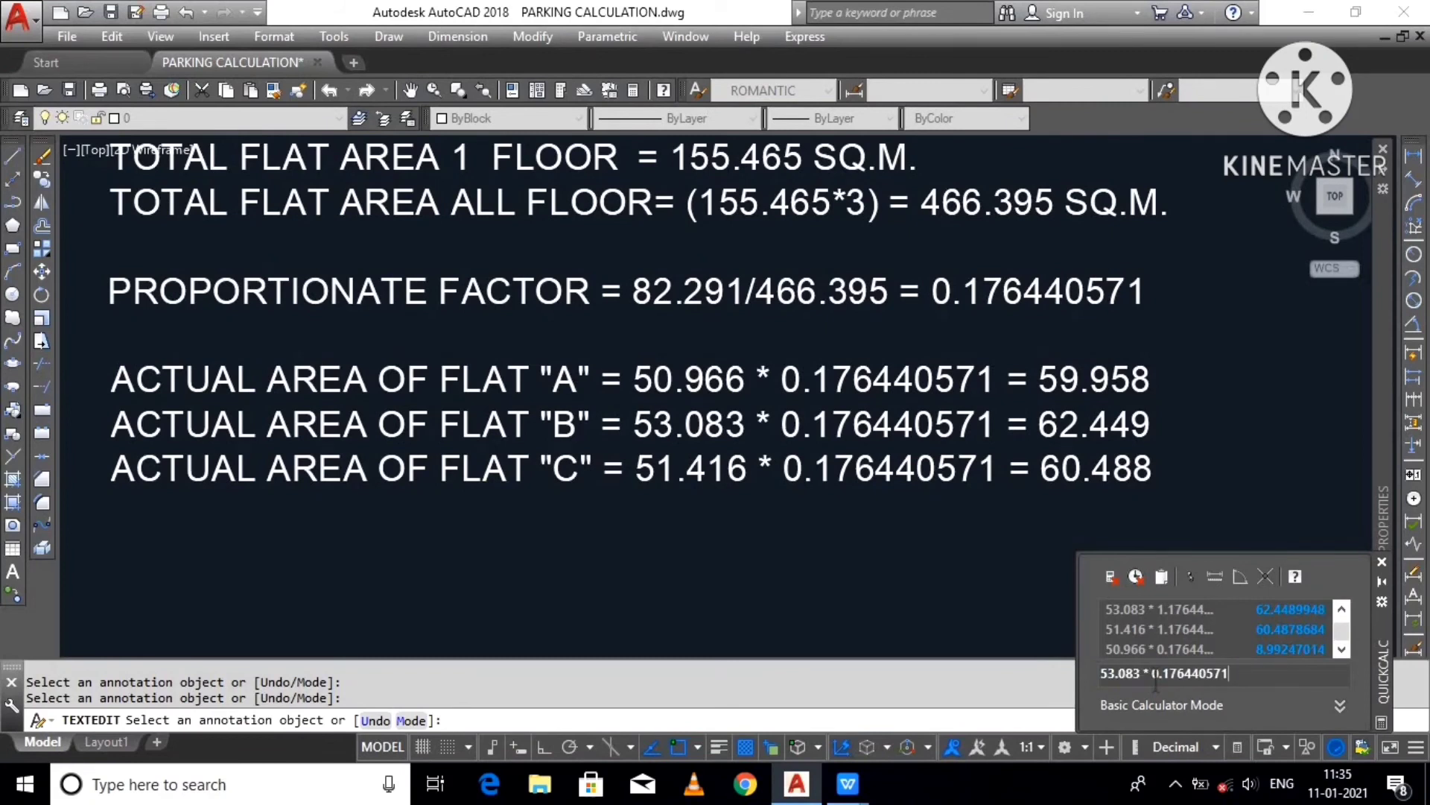
key("Return")
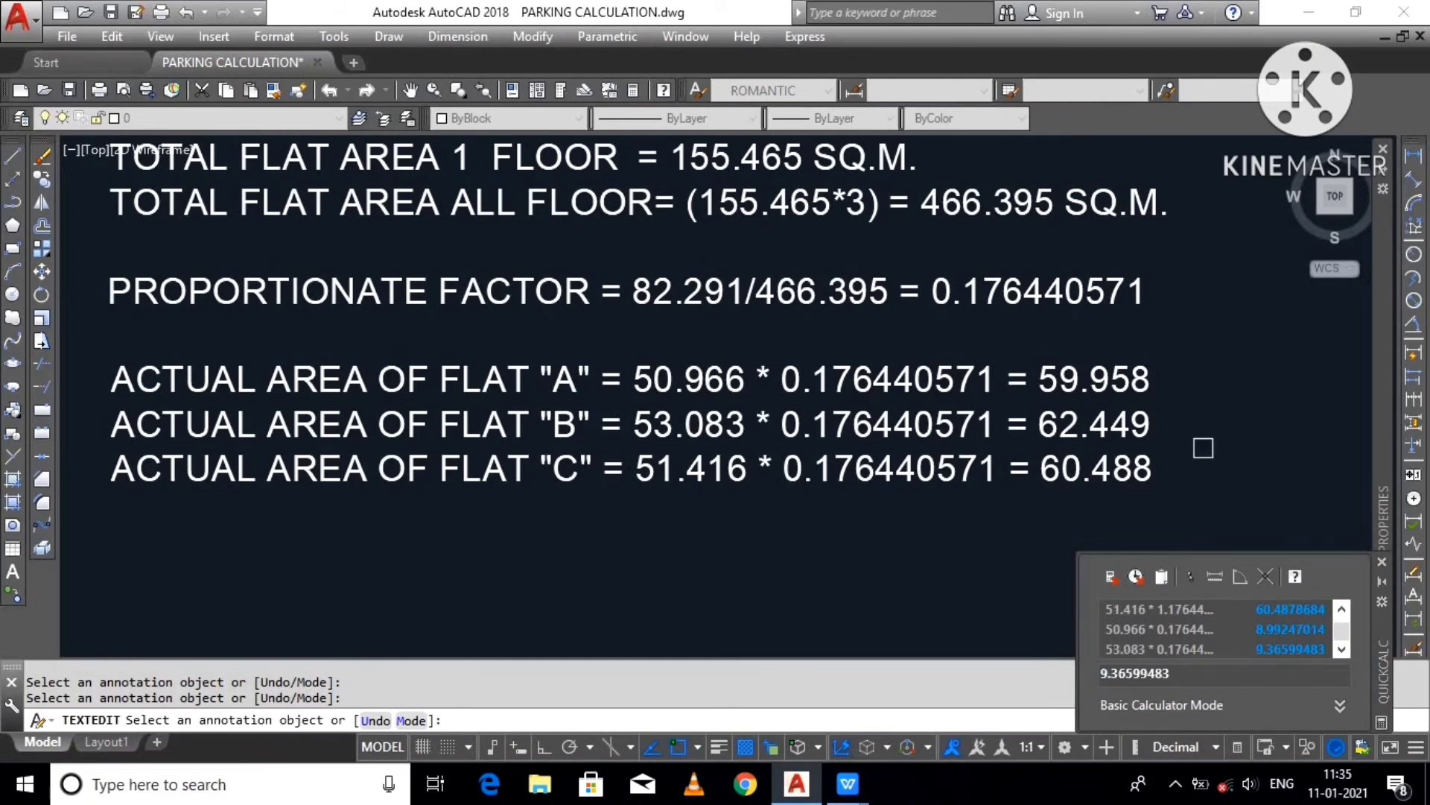
Step: Set row B's proportional area to be added to 9.366 SQ.M in the tenements and car parking table
scroll(1227, 425, "down", 5)
scroll(418, 403, "up", 4)
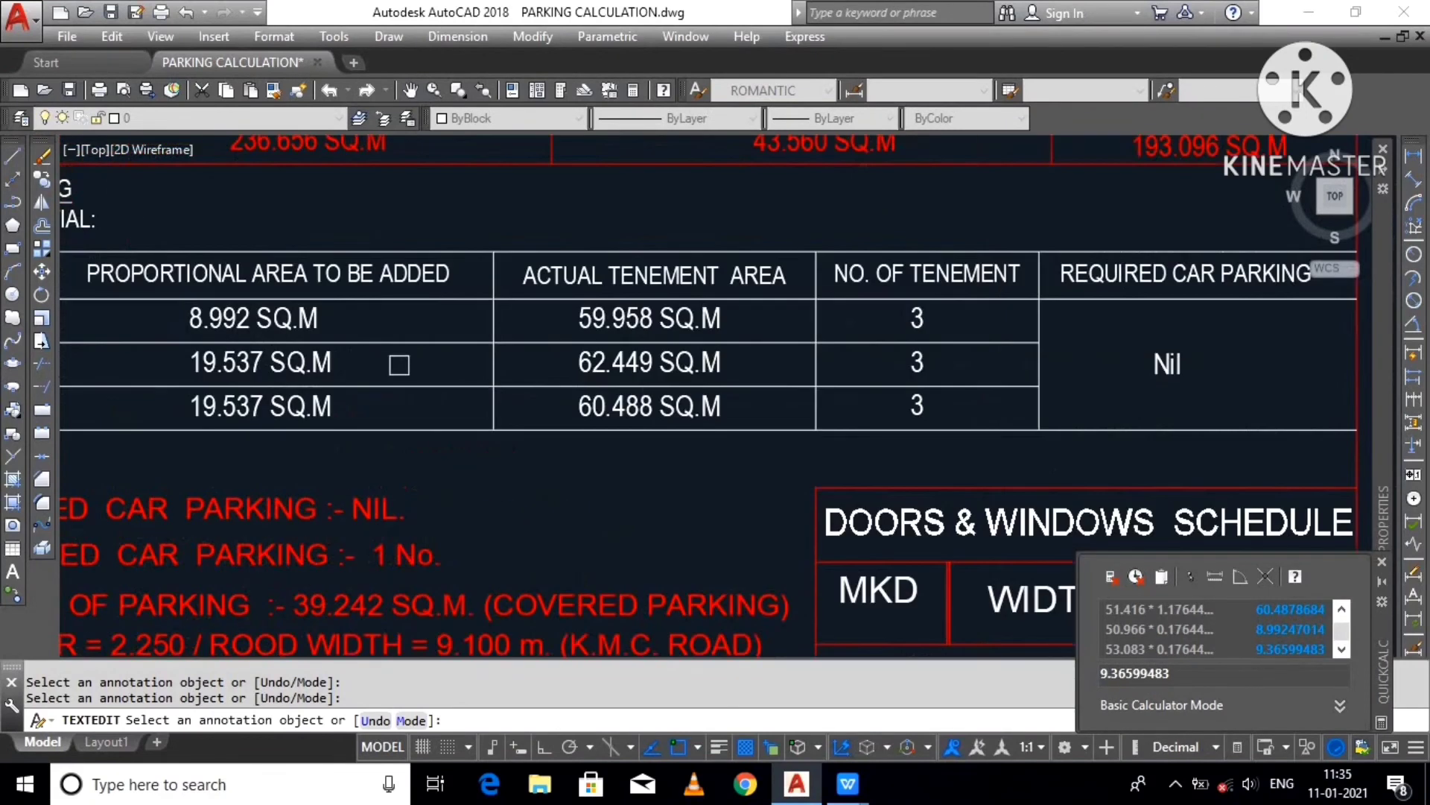
middle_click_drag(417, 365, 801, 360)
left_click(557, 355)
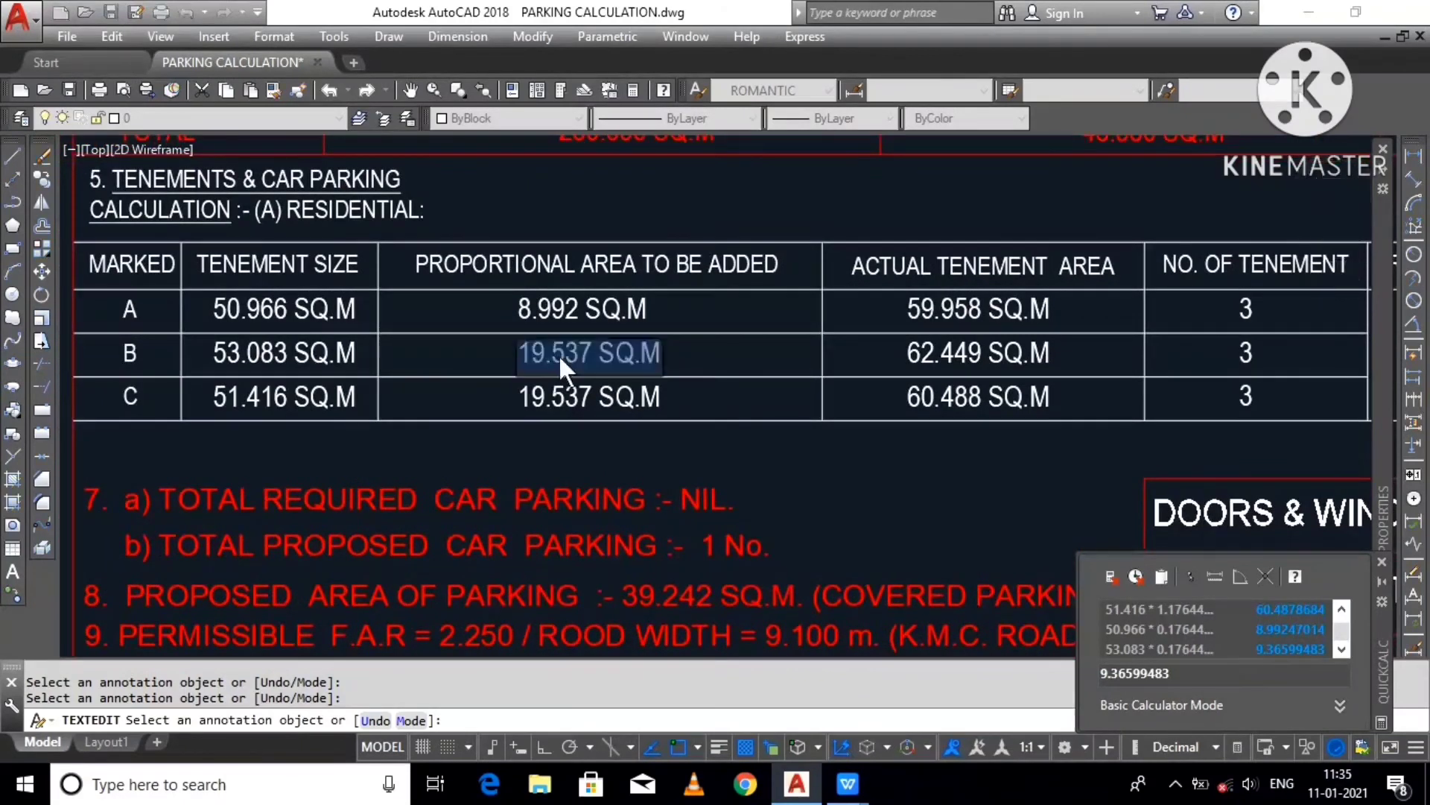
scroll(557, 354, "up", 2)
left_click_drag(609, 351, 434, 367)
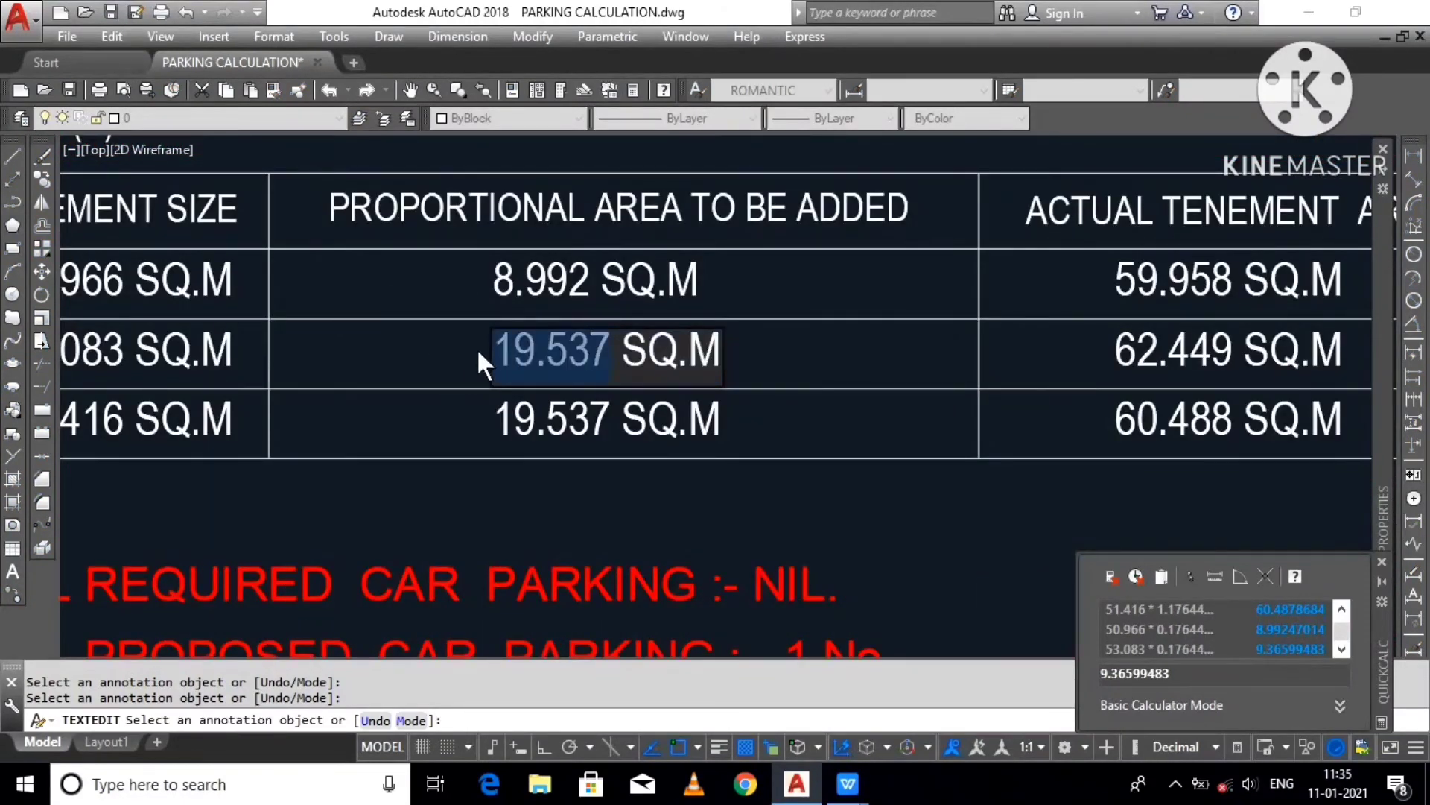
type("9.")
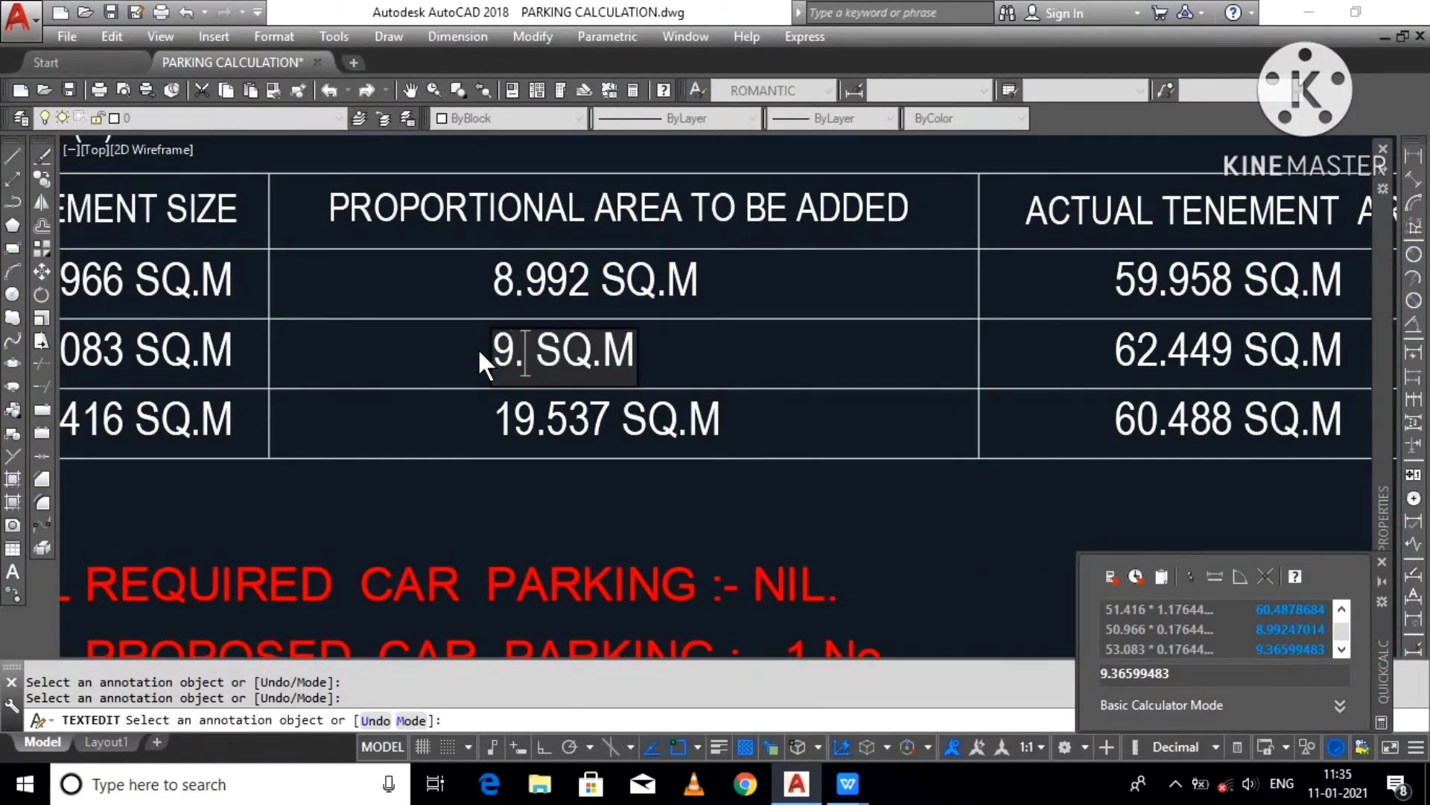
type("36")
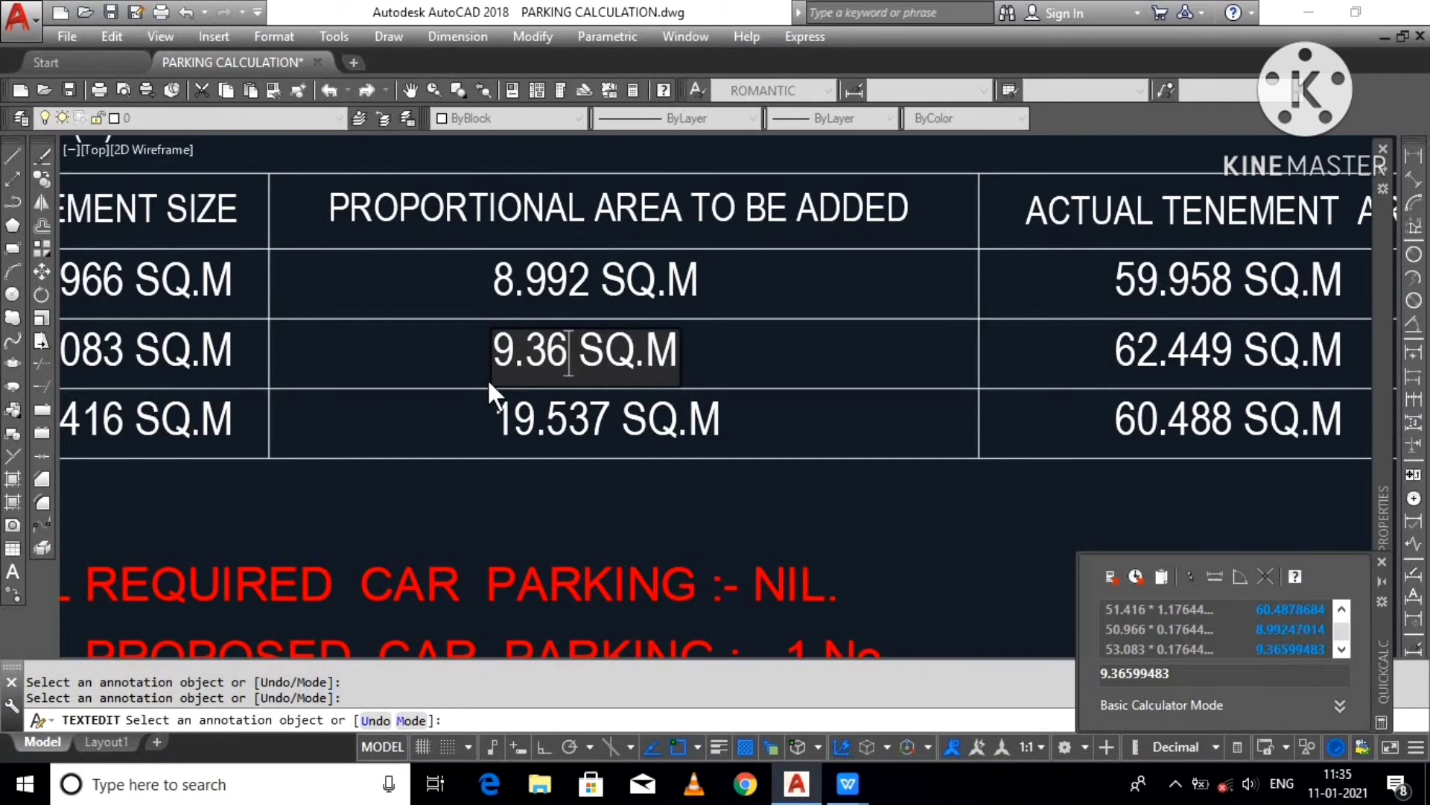
type("6")
left_click(487, 379)
Step: Calculate flat "C"'s proportional area by copying 51.416 * 0.176440571 from the calculation text into the calculator and evaluating it
scroll(487, 378, "down", 5)
scroll(439, 350, "up", 3)
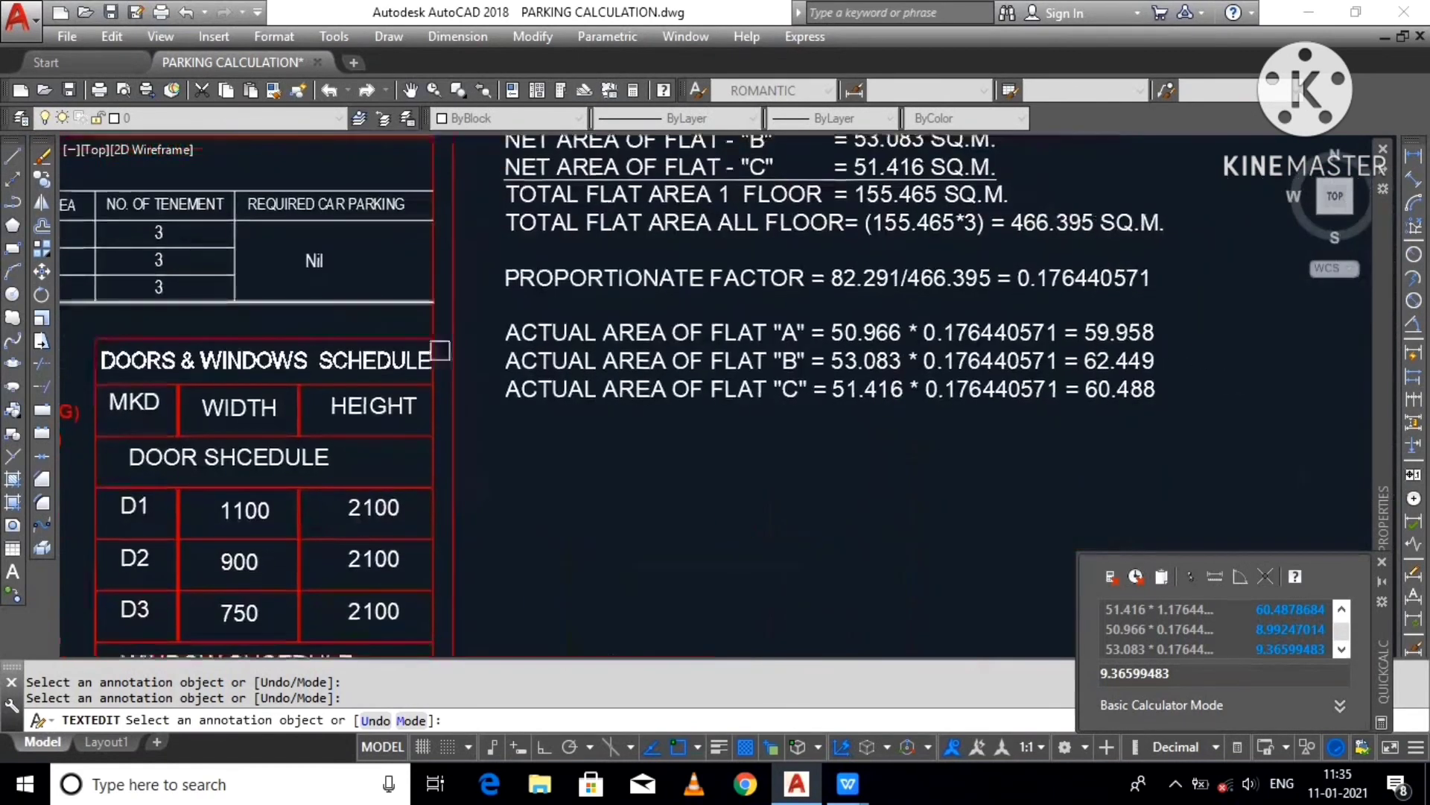
scroll(810, 412, "up", 2)
left_click(847, 383)
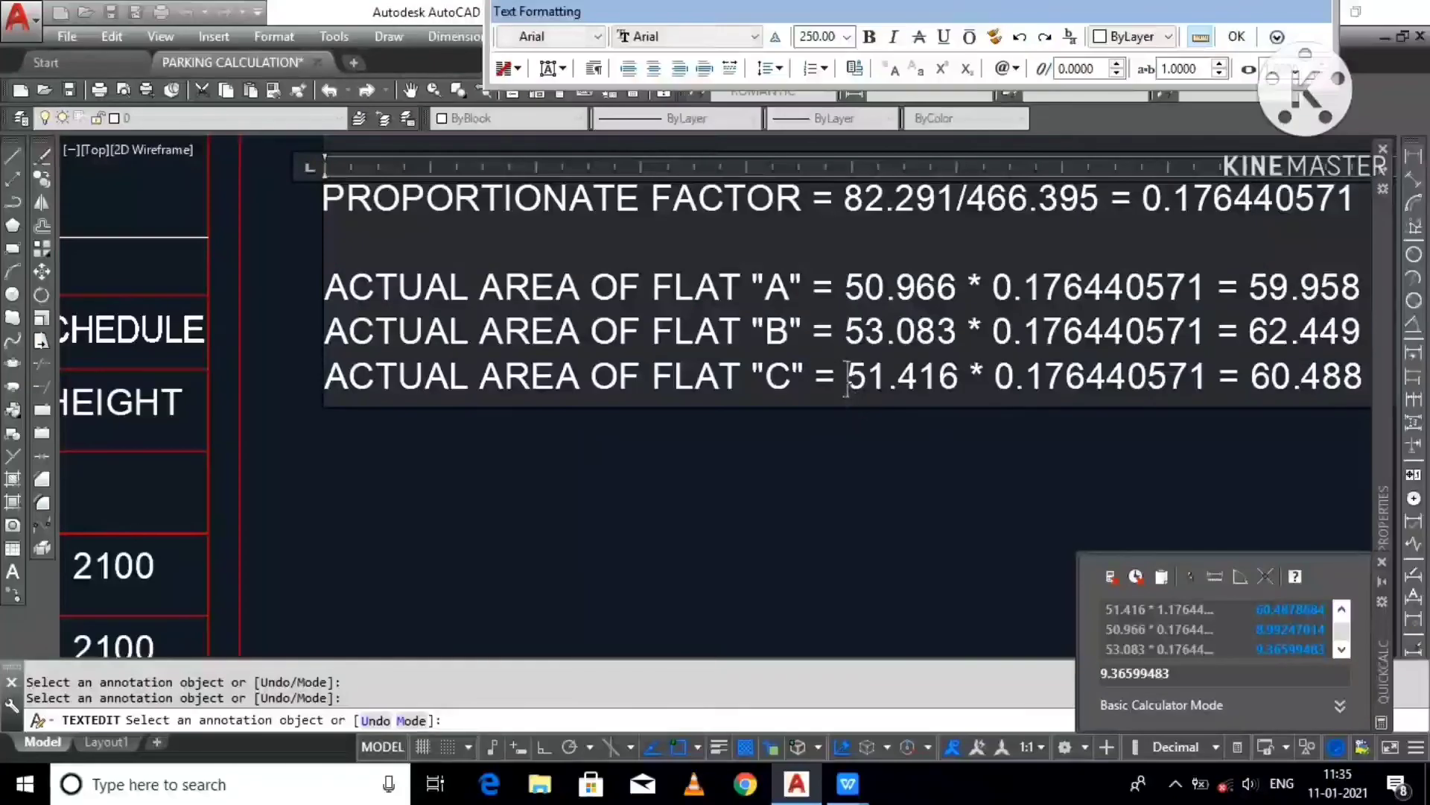
left_click_drag(846, 383, 1216, 384)
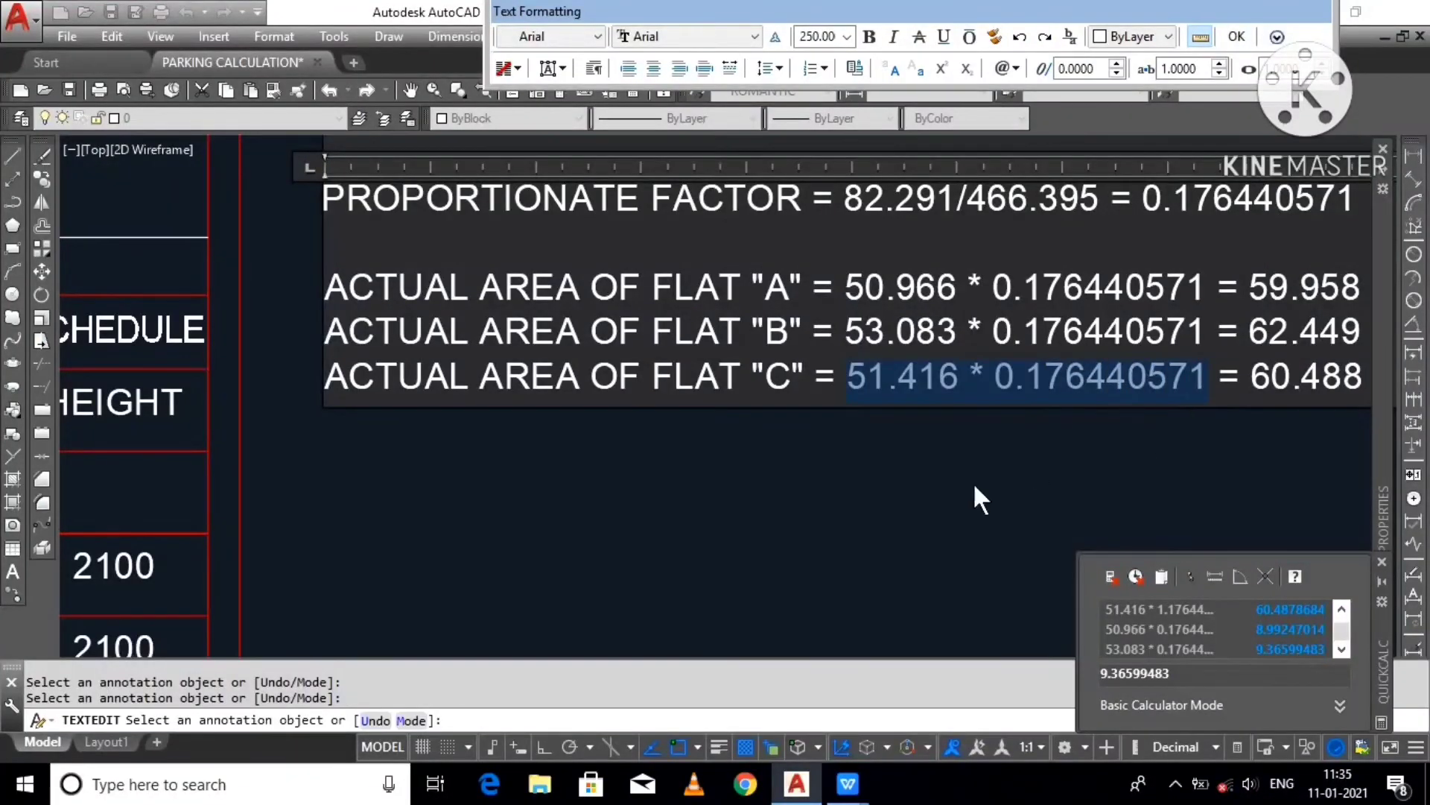
key("ctrl+c")
left_click(1132, 673)
key("ctrl+v")
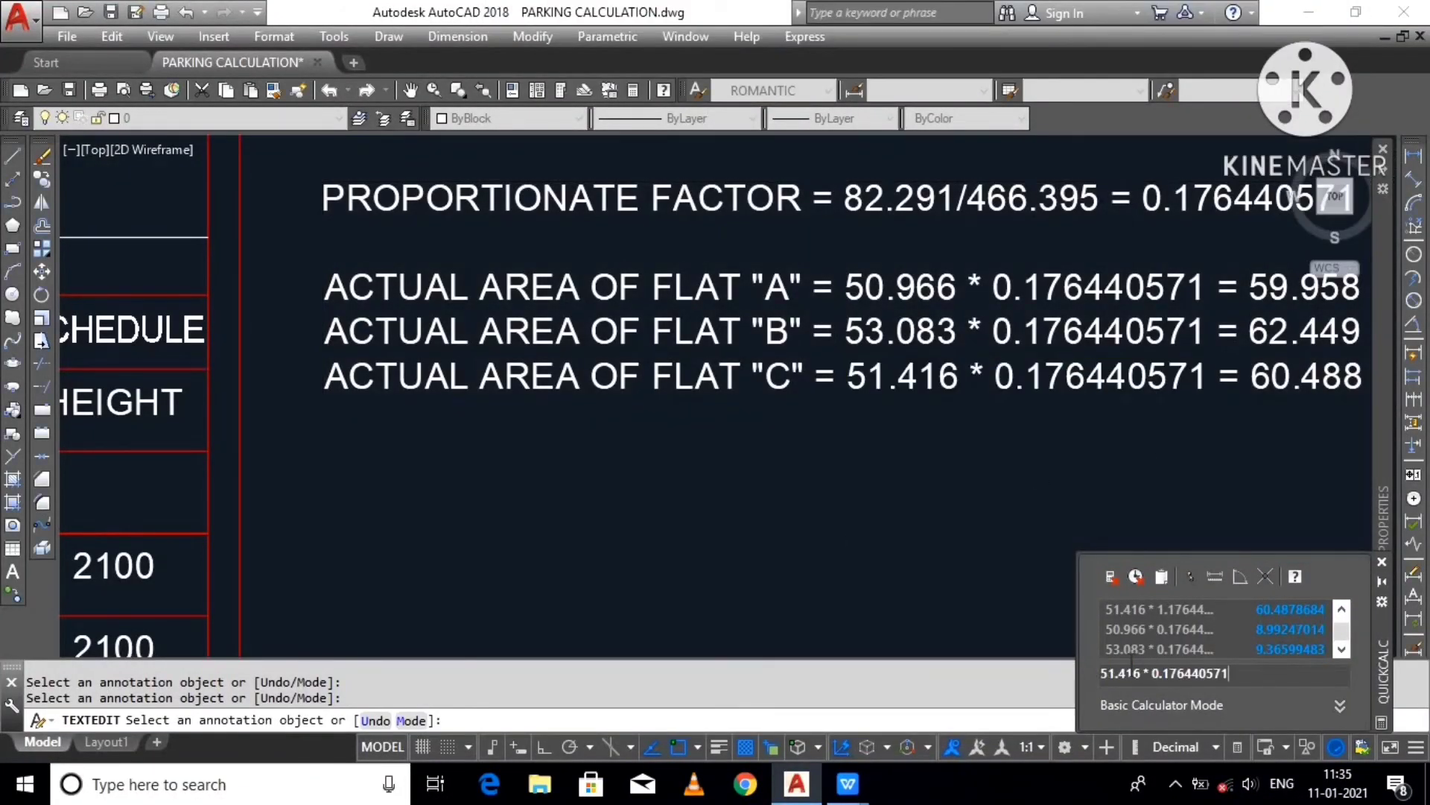
key("Return")
middle_click_drag(1117, 409, 862, 474)
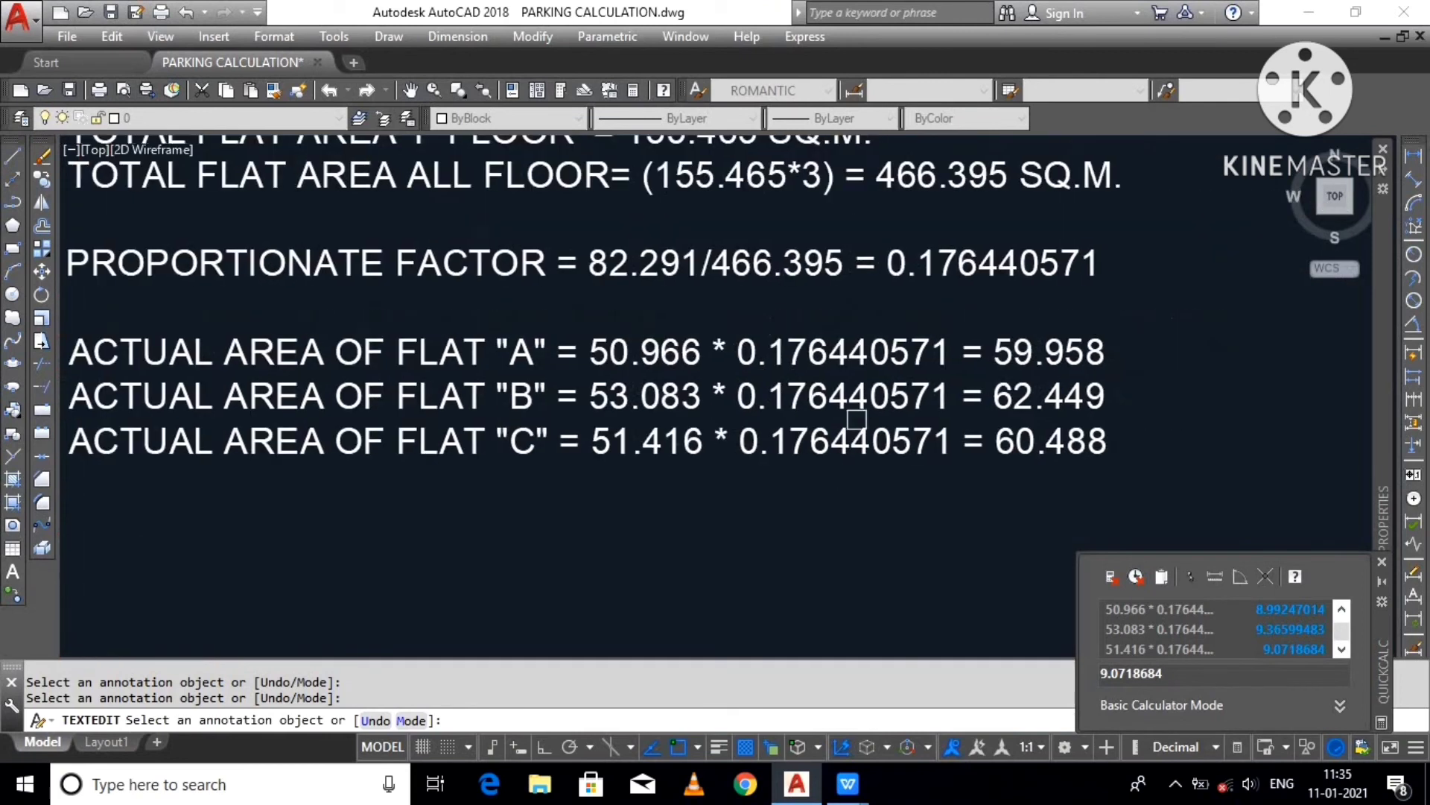
left_click(921, 262)
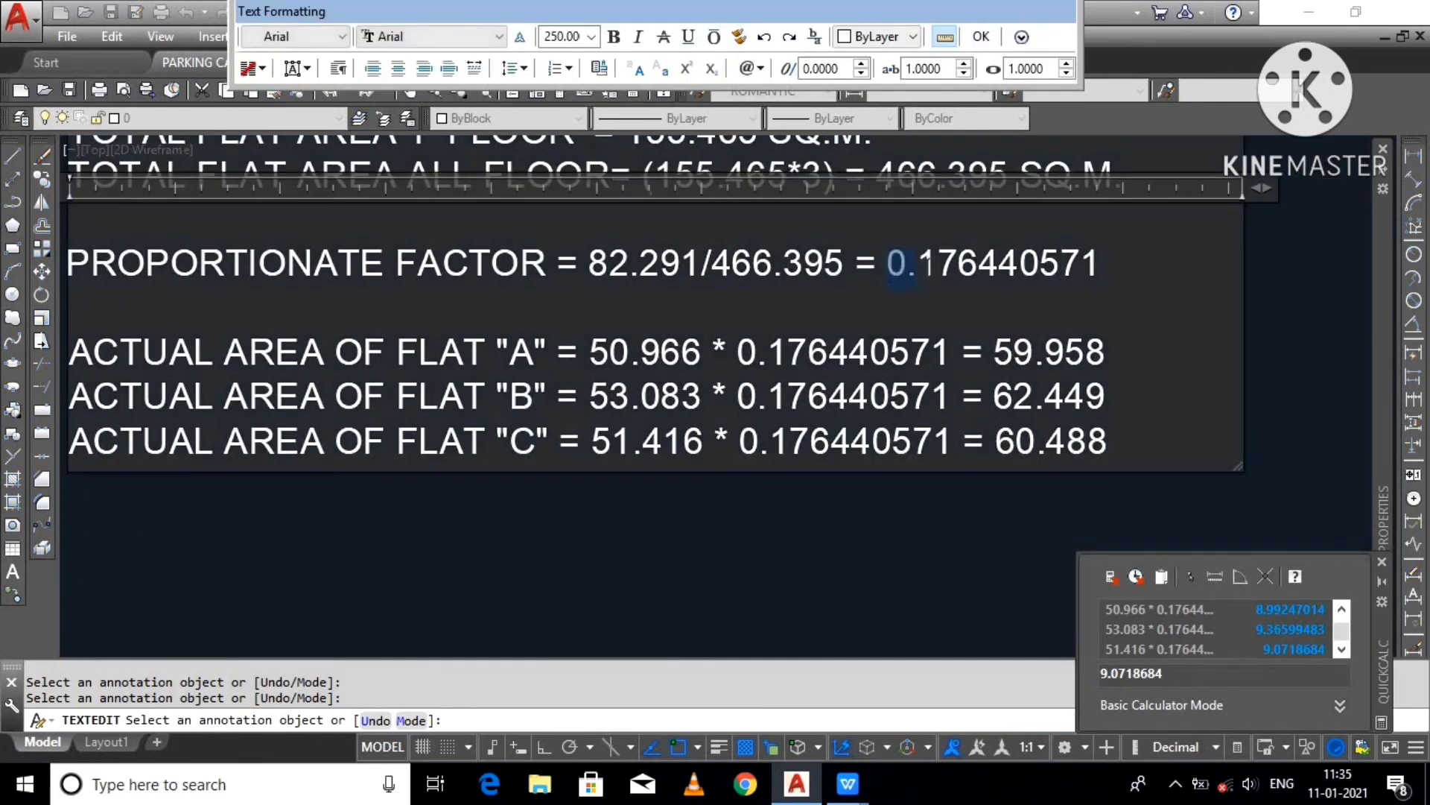
left_click_drag(886, 262, 1080, 264)
left_click(852, 531)
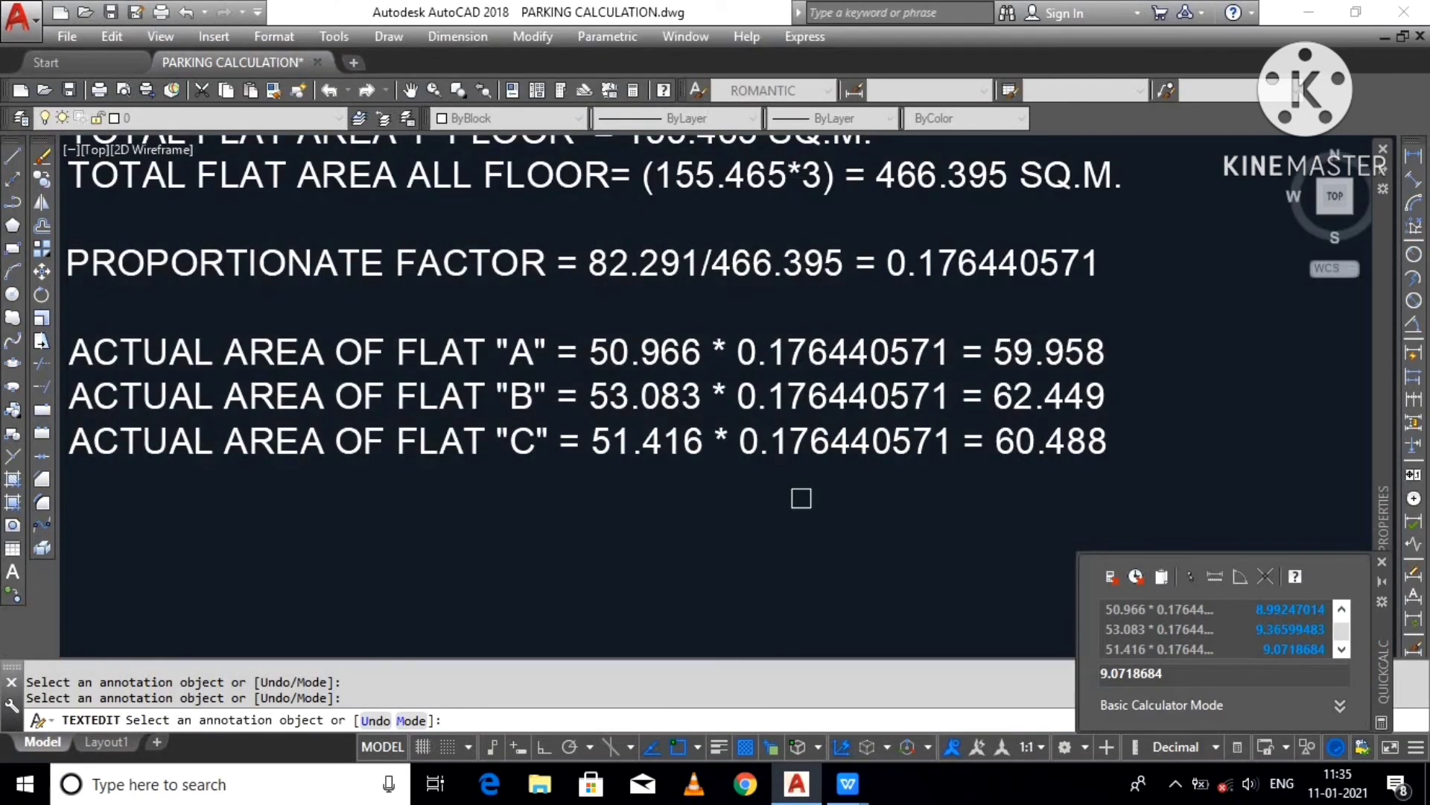
left_click(811, 450)
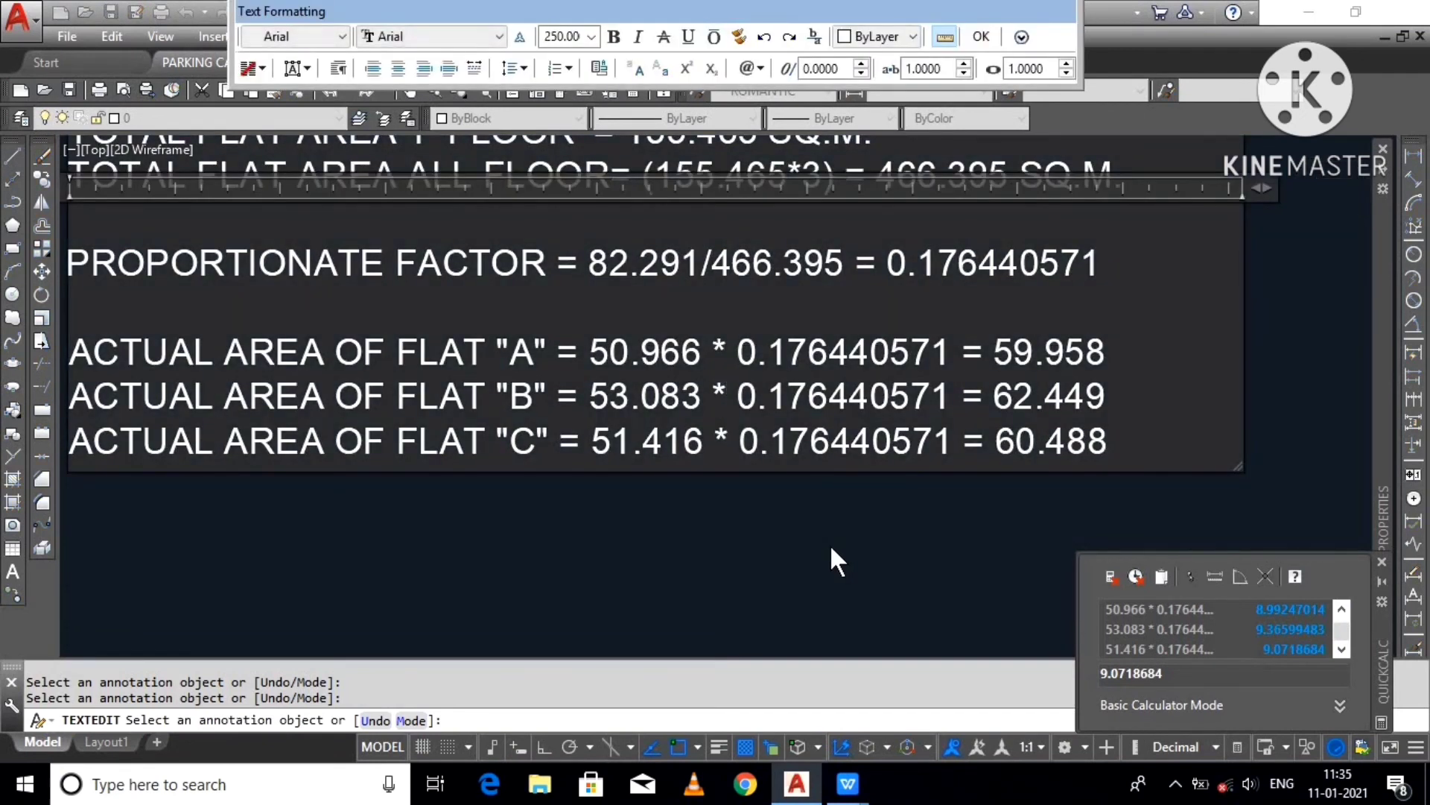
left_click(830, 548)
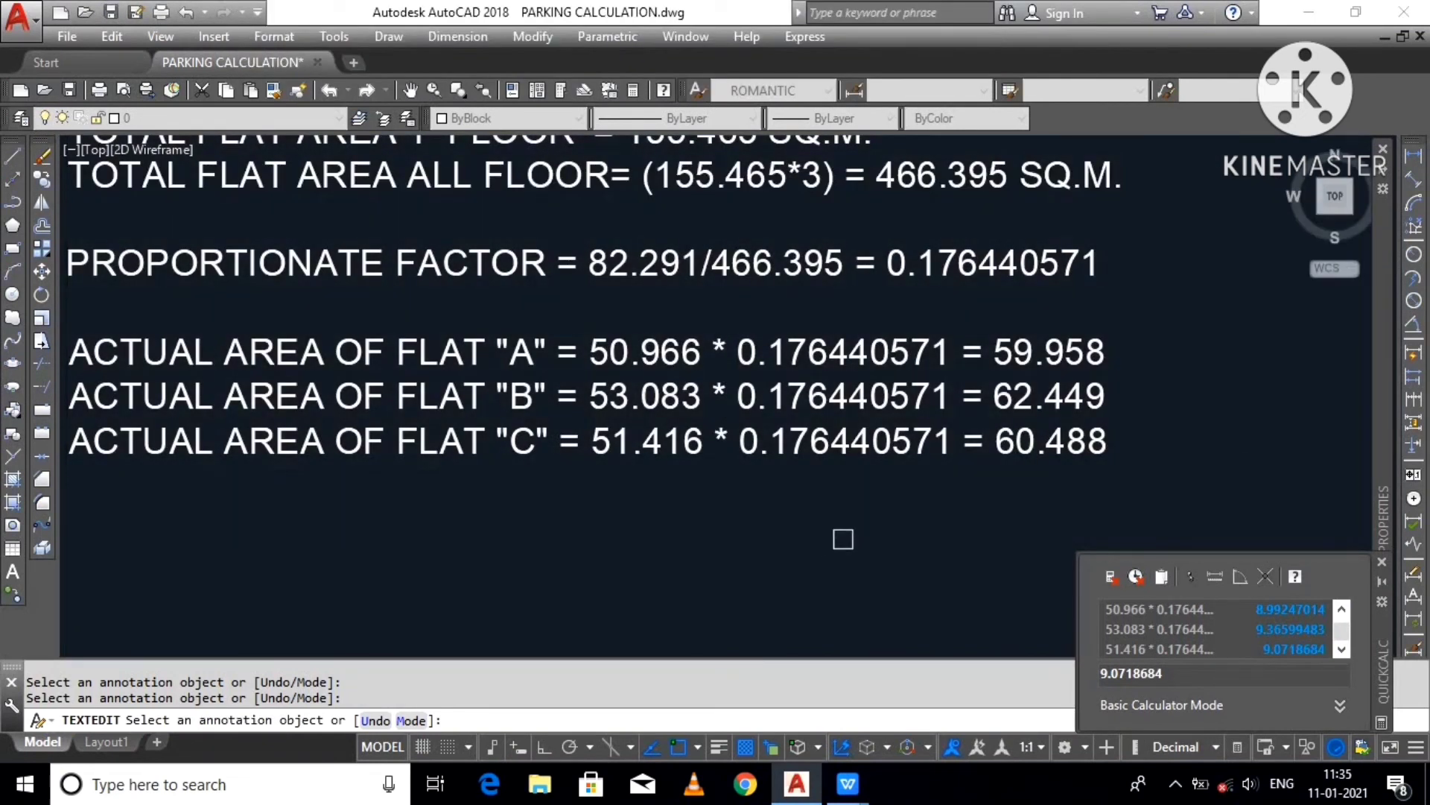
Step: Set row C's proportional area to be added to 9.072 SQ.M in the tenements and car parking table
scroll(889, 522, "down", 5)
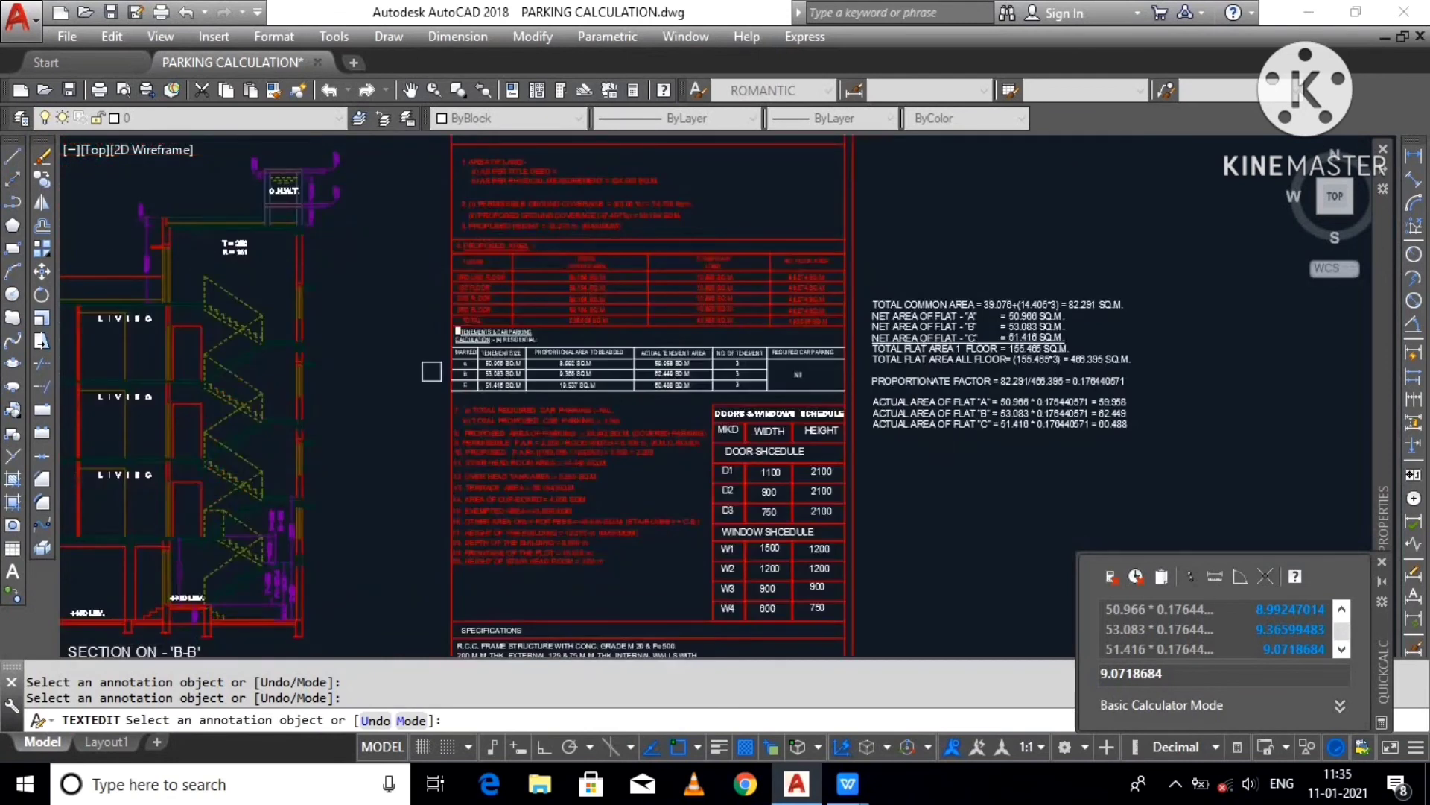
scroll(614, 374, "up", 6)
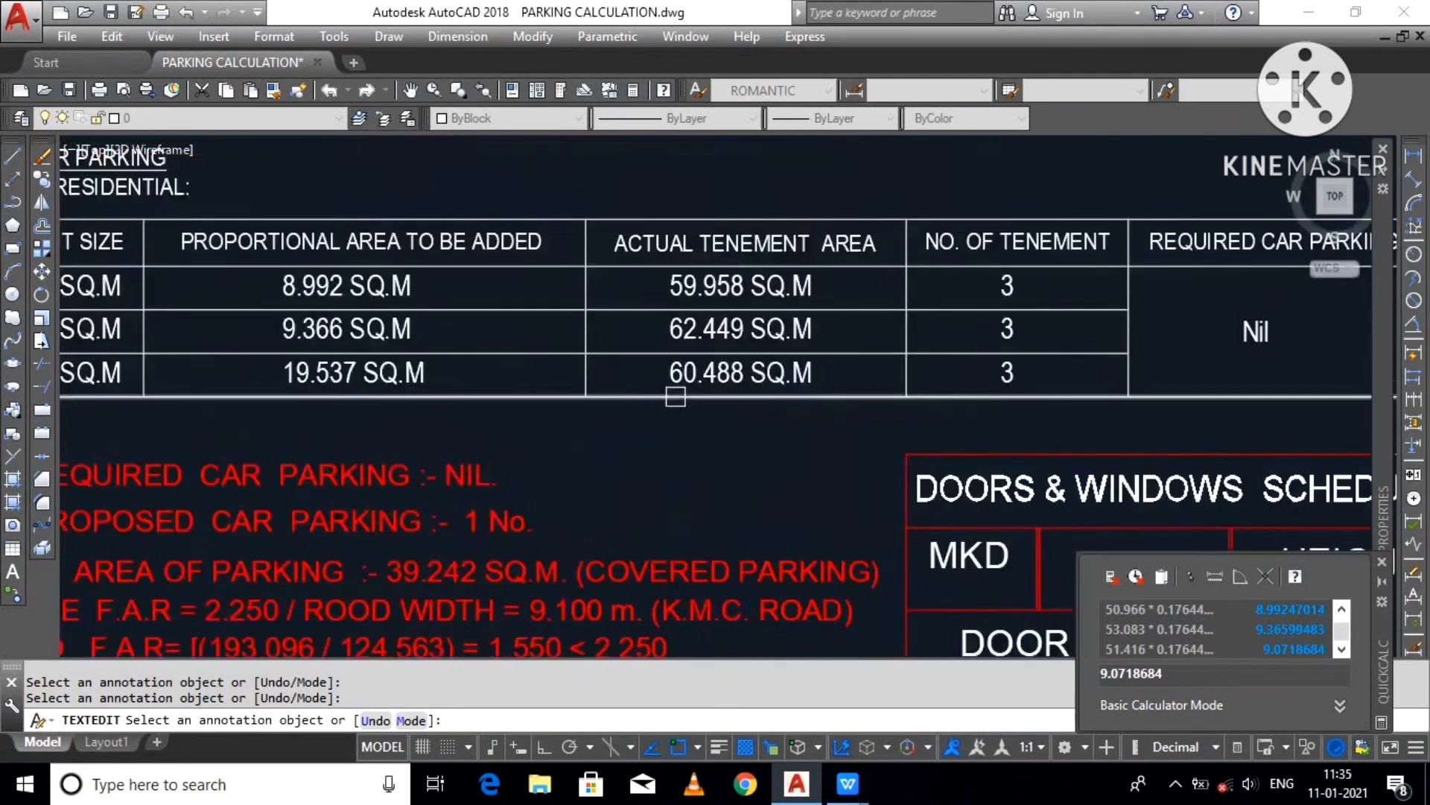
left_click(330, 373)
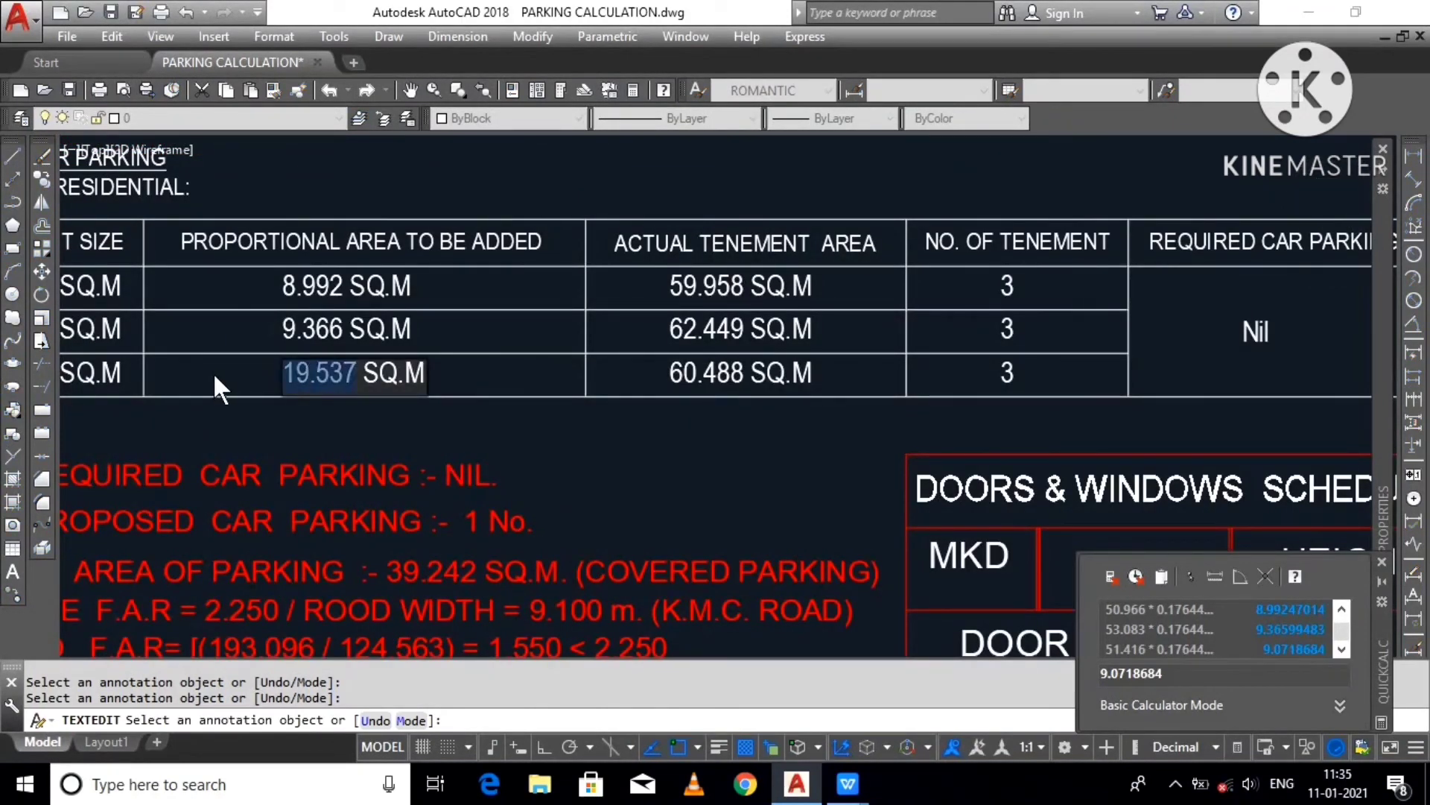
type("9.")
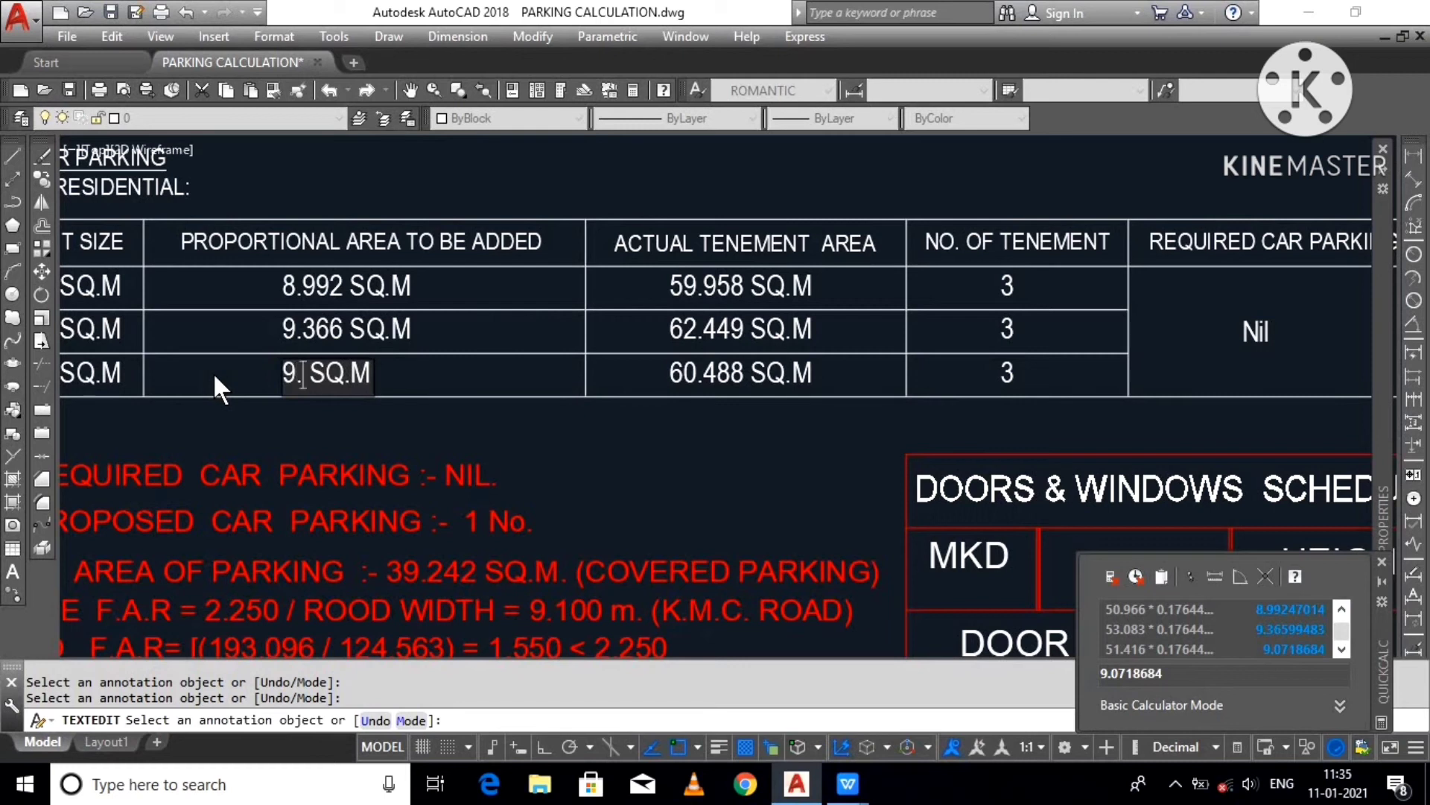
type("072")
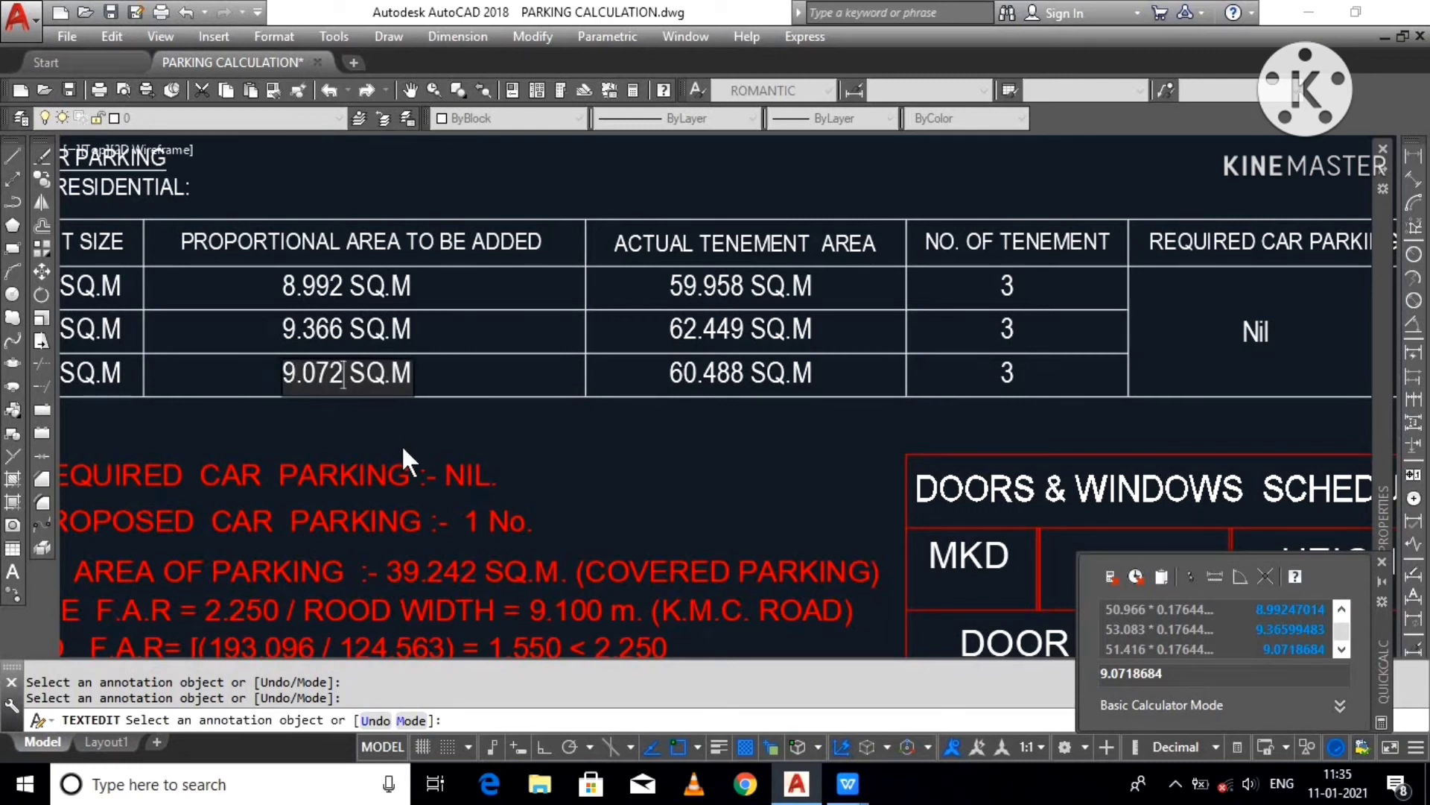
left_click(401, 444)
scroll(820, 450, "down", 2)
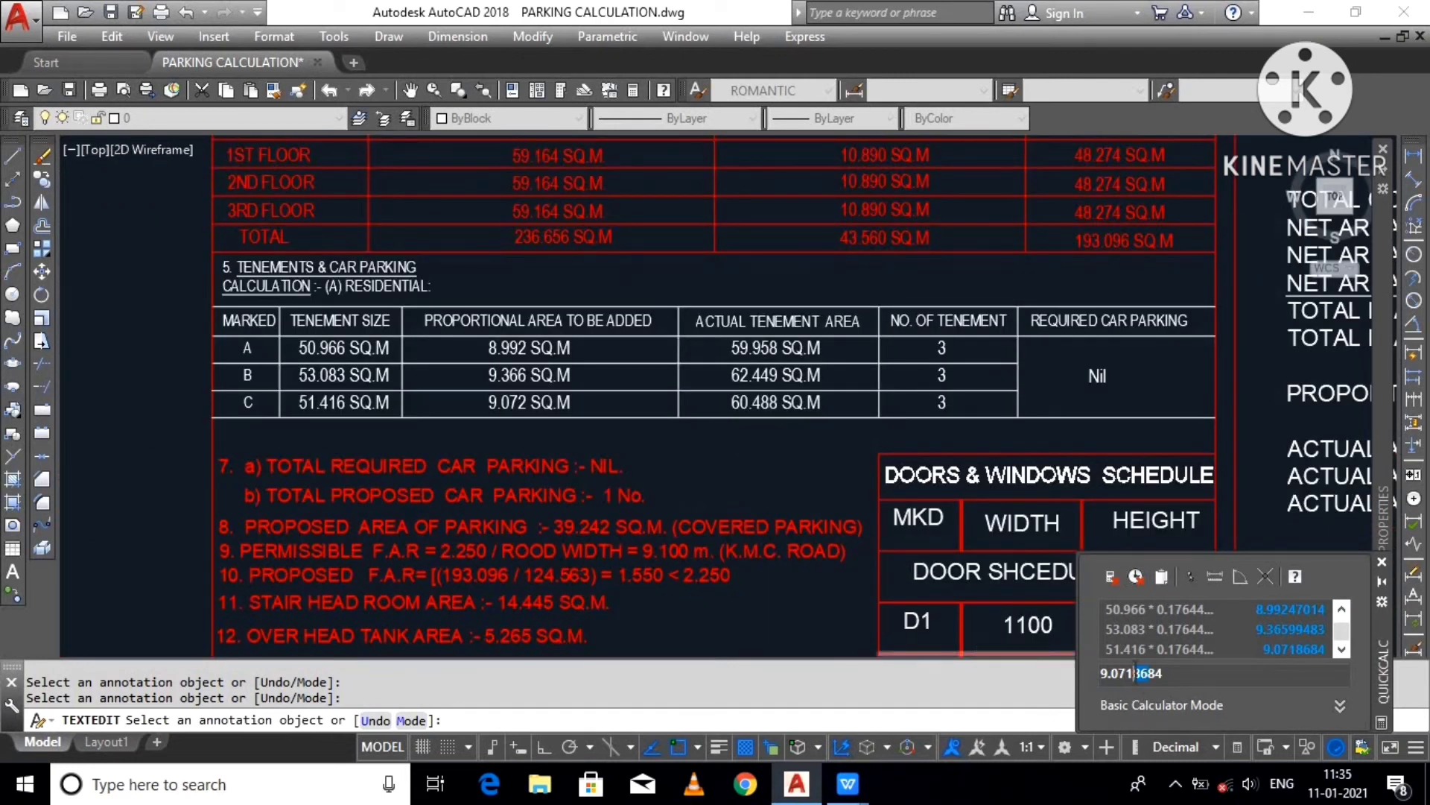
Step: Check row B's actual tenement area by evaluating 53.083+9.366 in the calculator
scroll(341, 406, "up", 2)
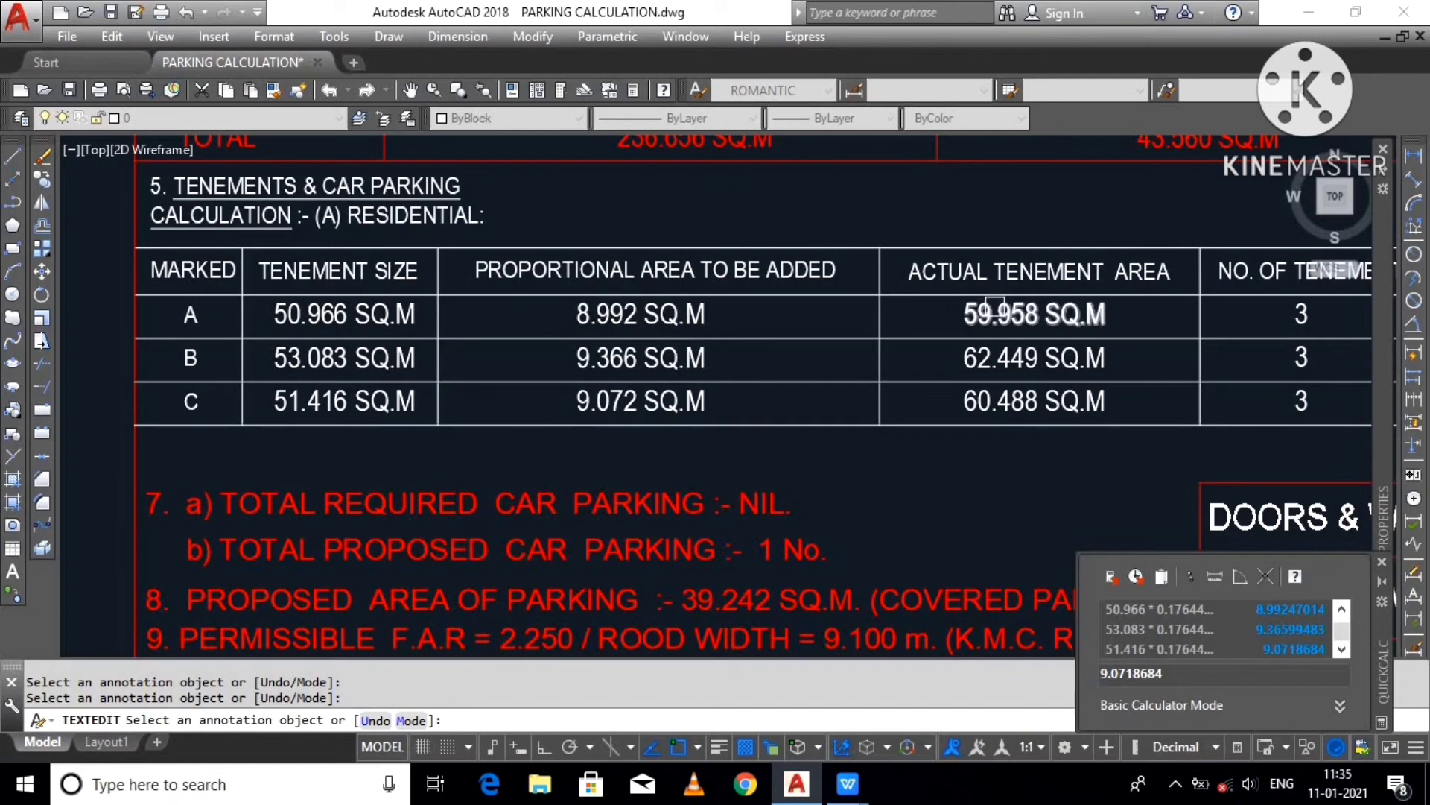
double_click(1152, 675)
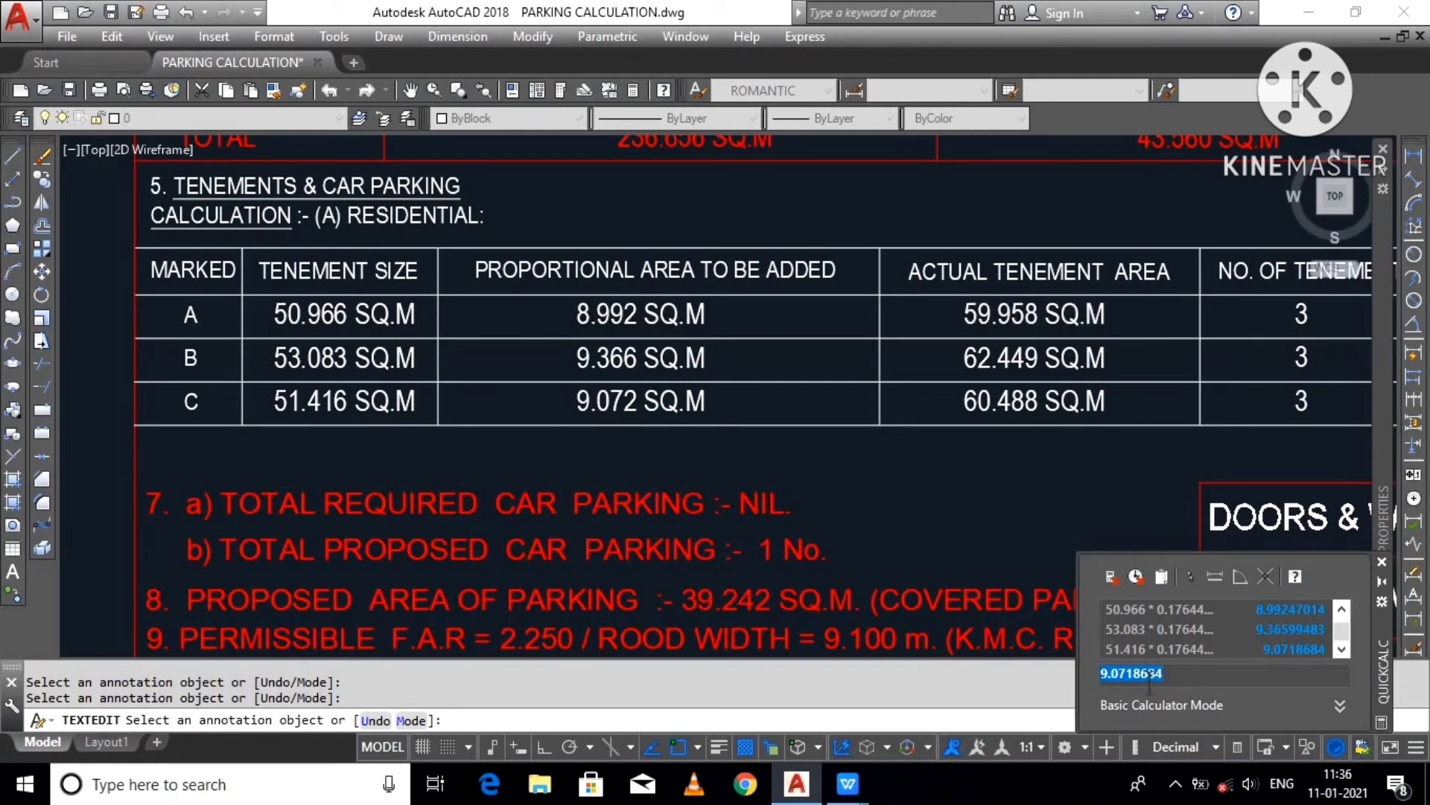
type("53.083+9.366")
key("Return")
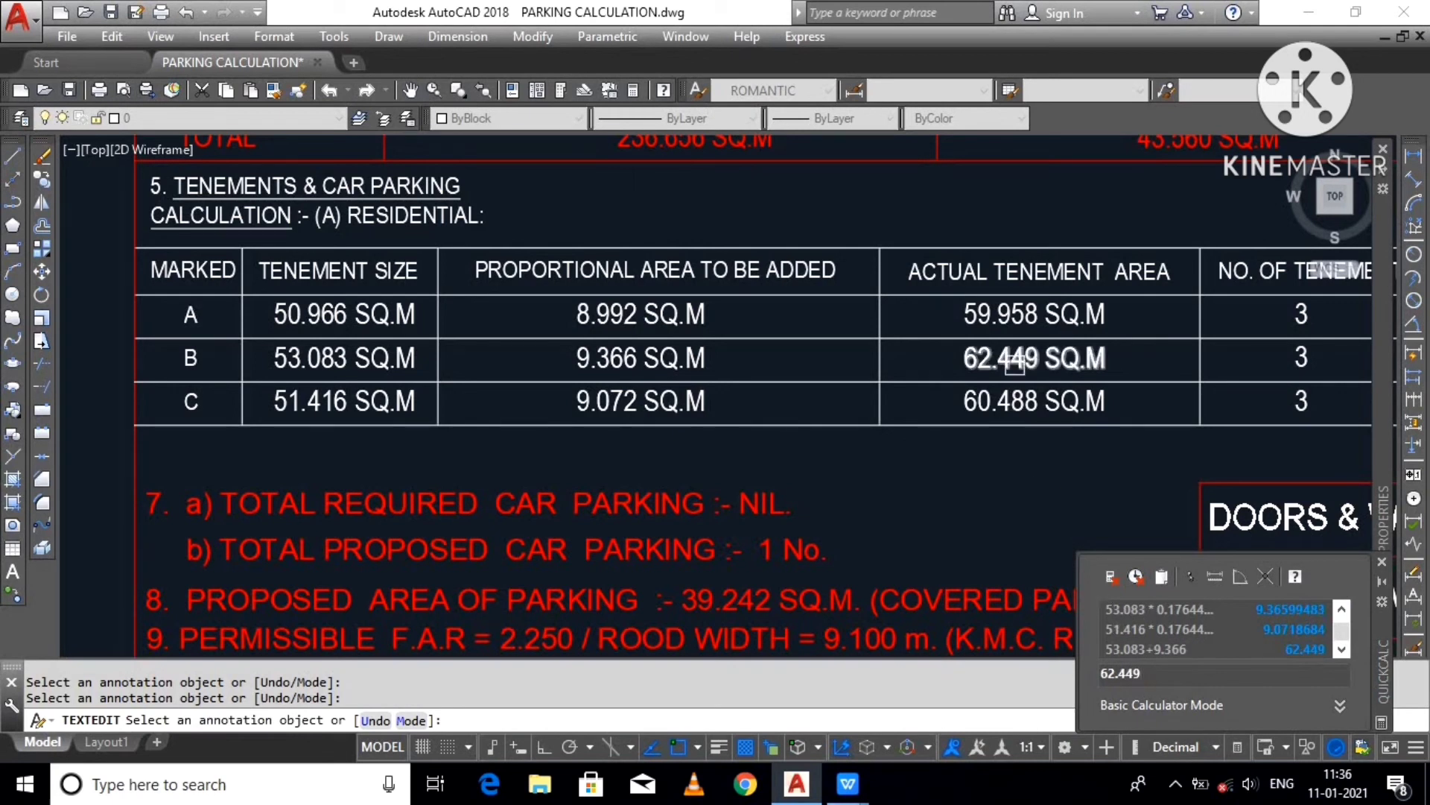
Step: End the text editing and save the parking calculation drawing
scroll(654, 386, "down", 2)
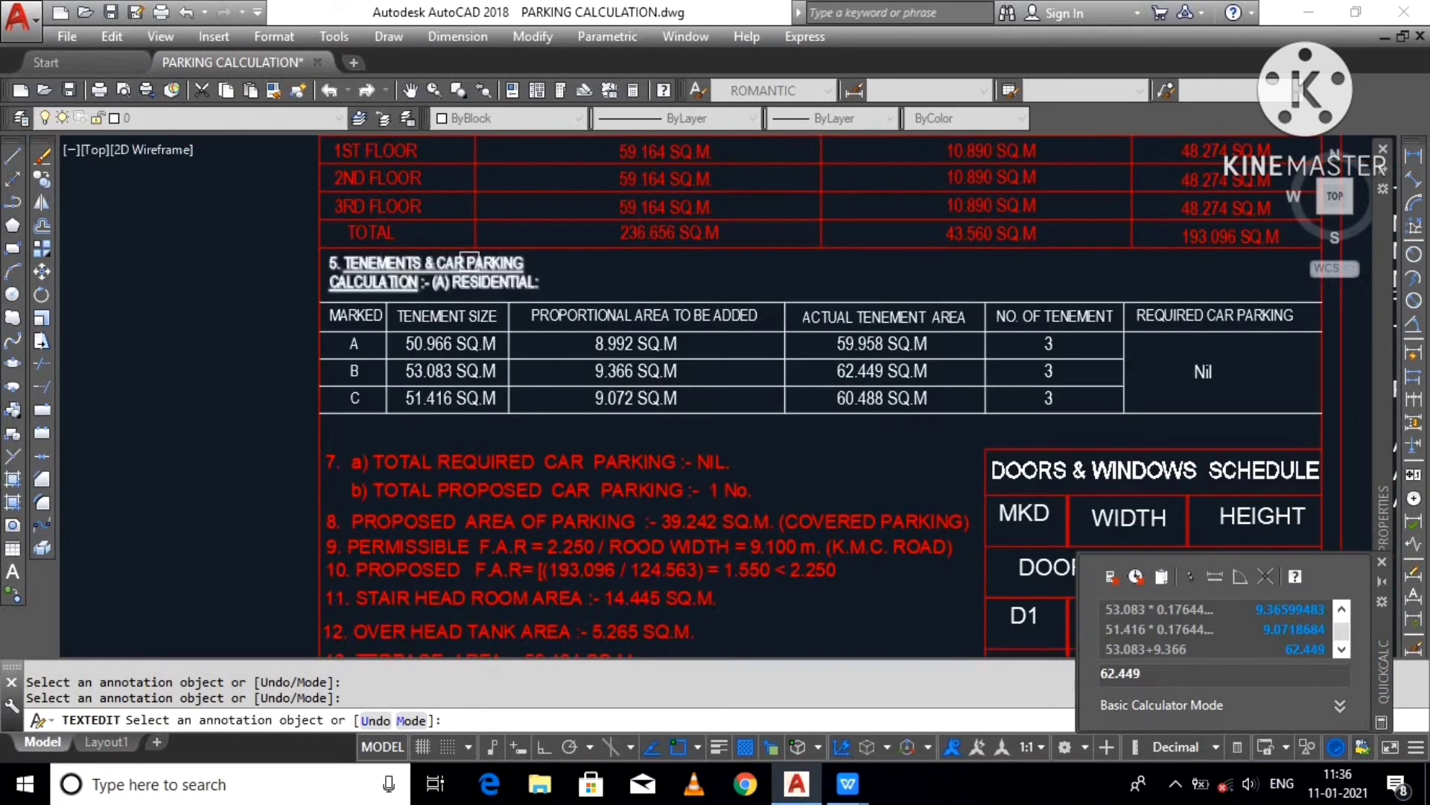
key("Escape")
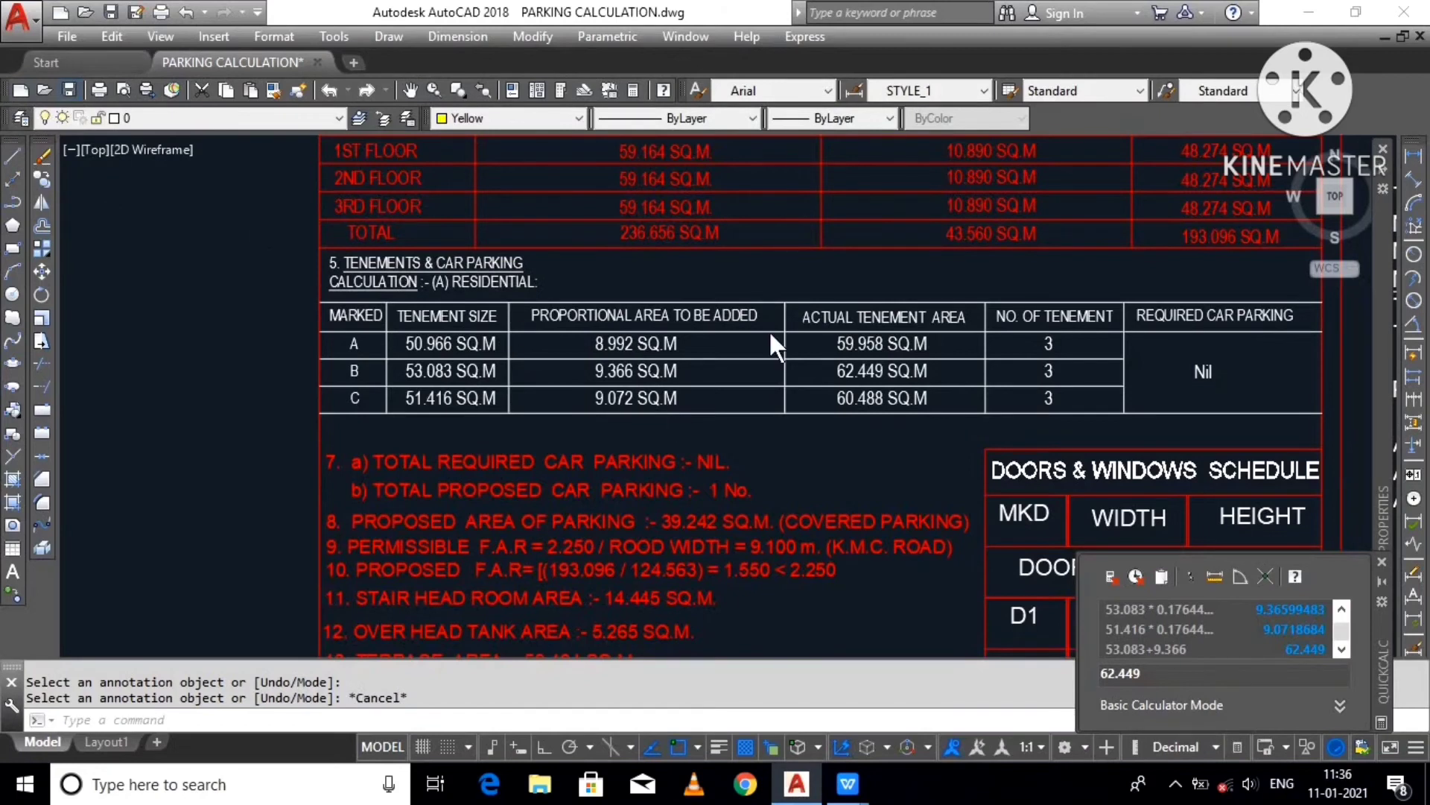
key("ctrl+s")
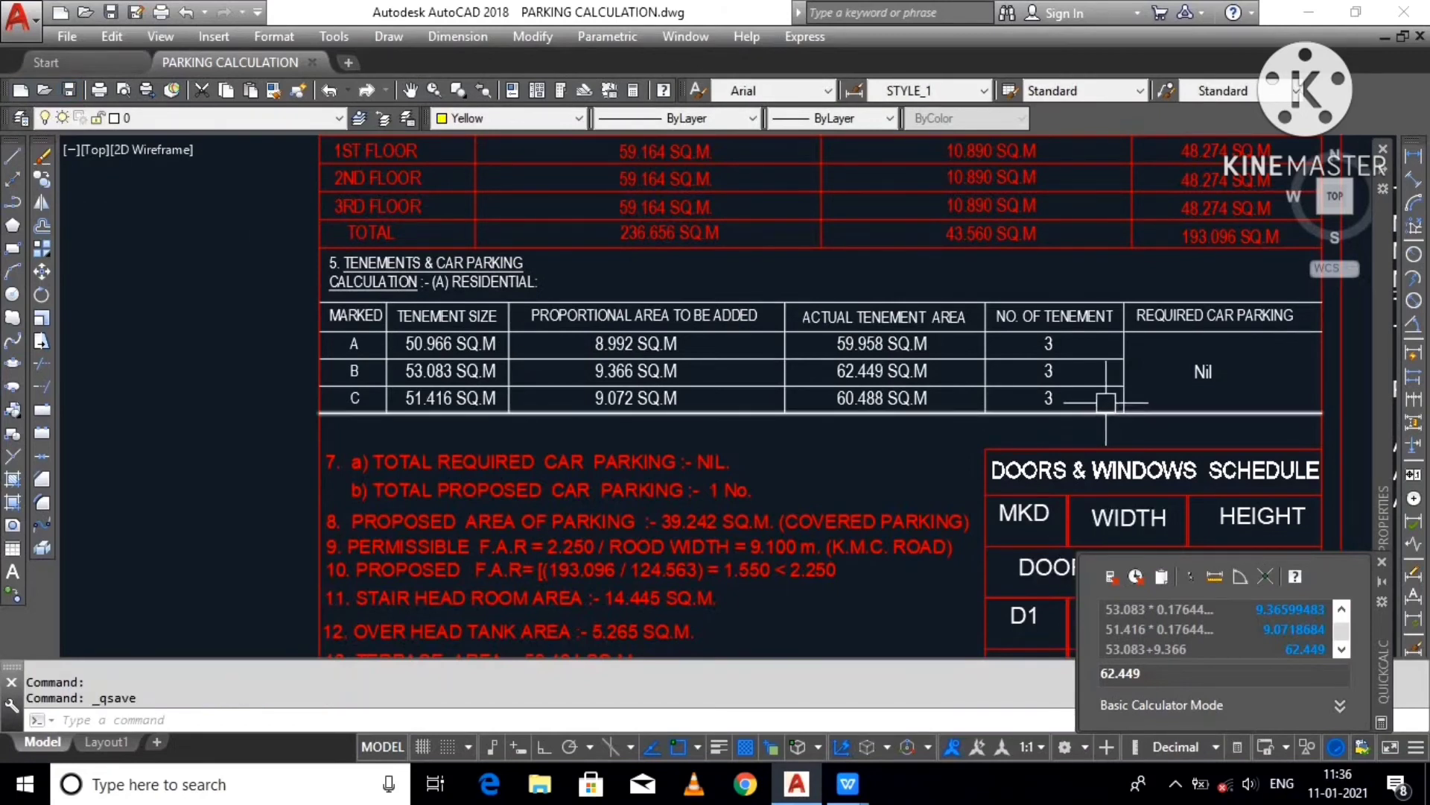
Step: Switch to KMC_Building_Rule.pdf in WPS Office and find the multiple-tenement rules in Table 6, Off-street Car Parking Space
scroll(1058, 406, "up", 1)
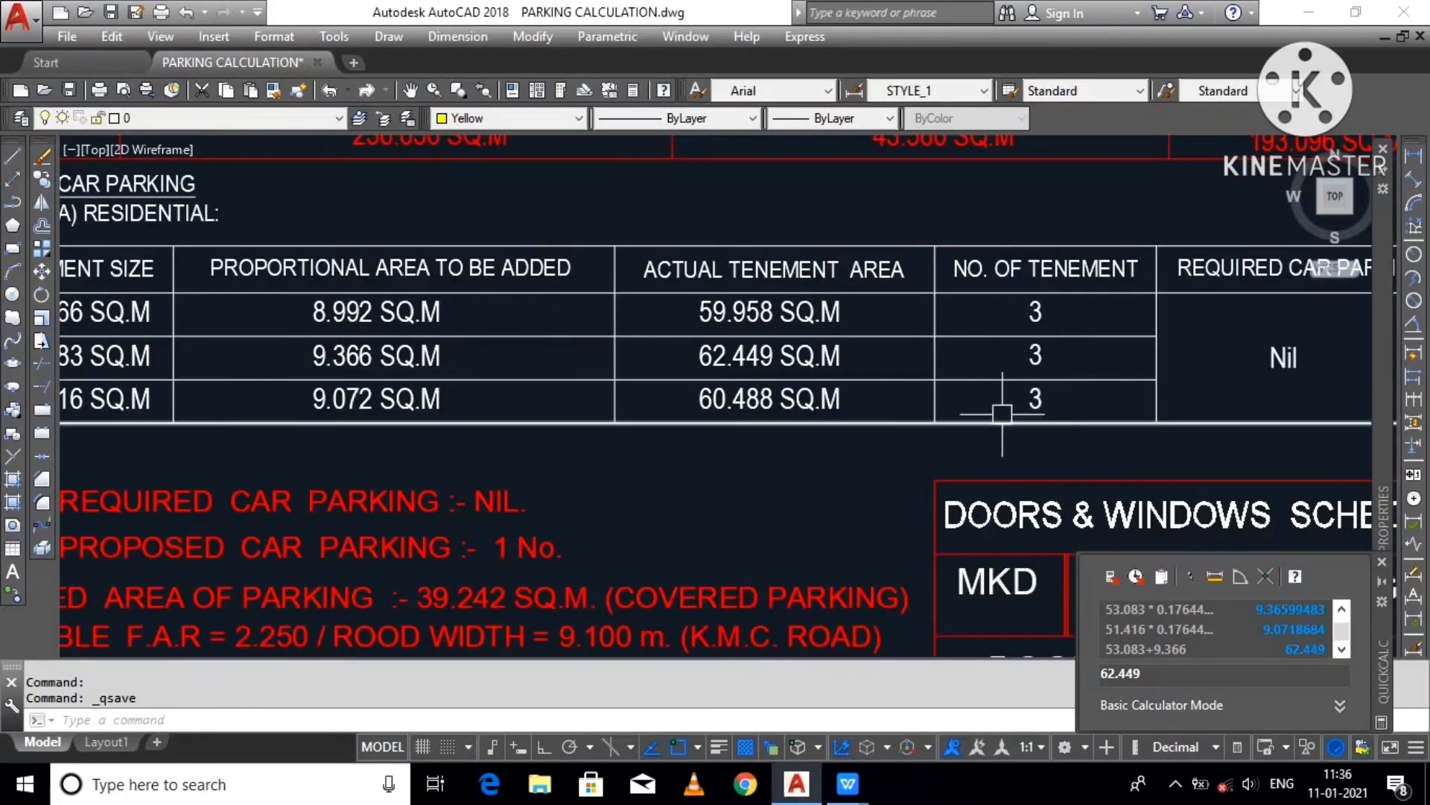
scroll(1006, 399, "up", 1)
mouse_move(847, 784)
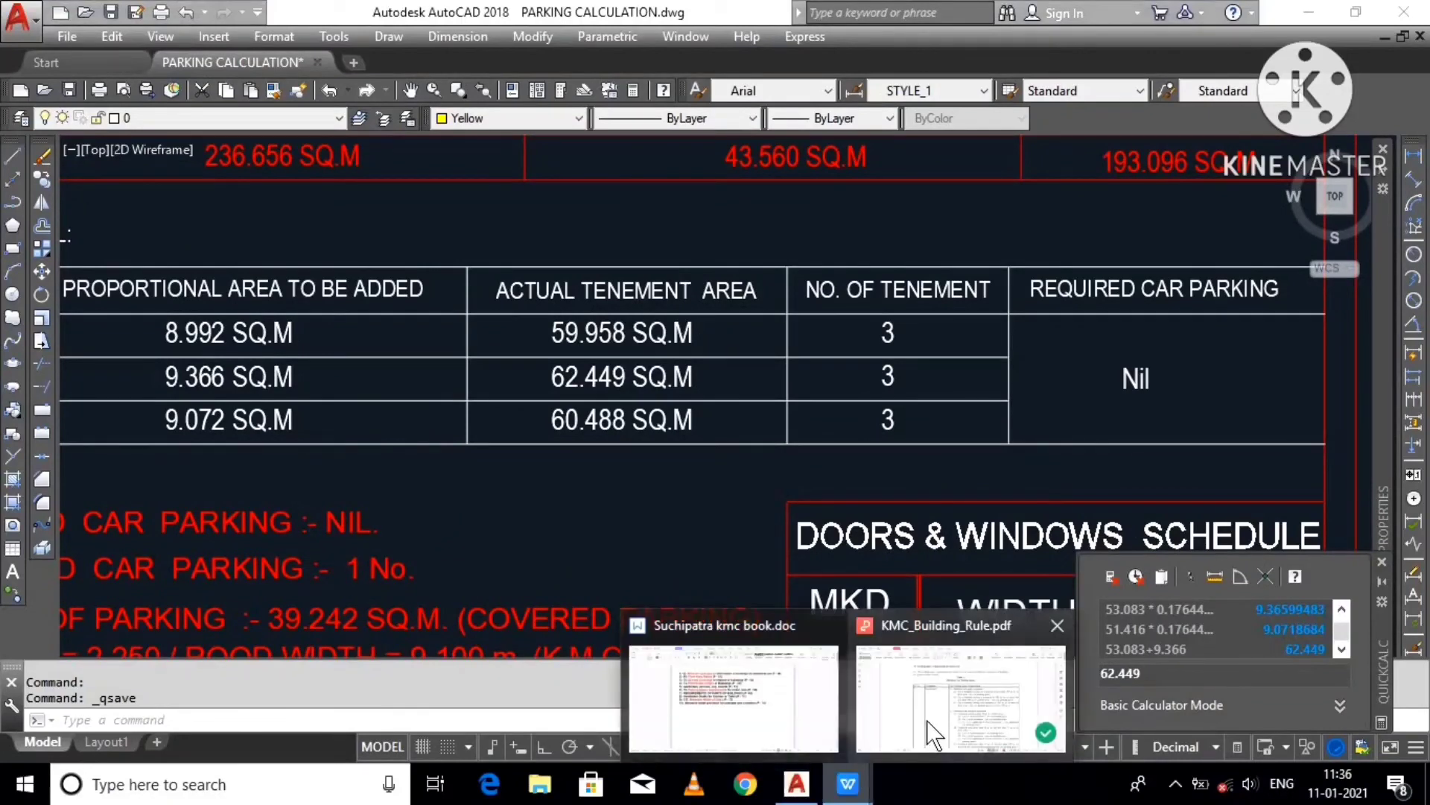
left_click(857, 689)
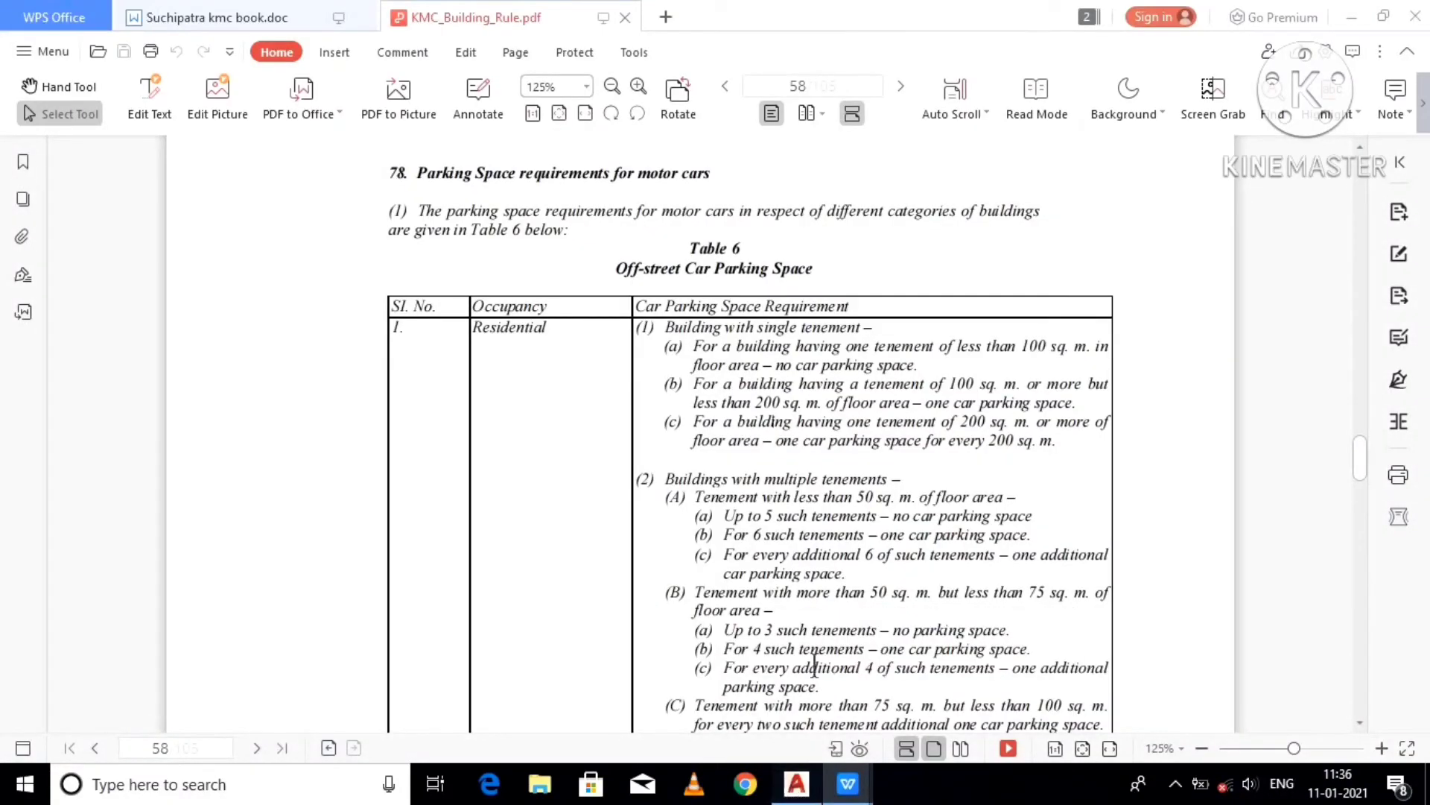
key("alt+Tab")
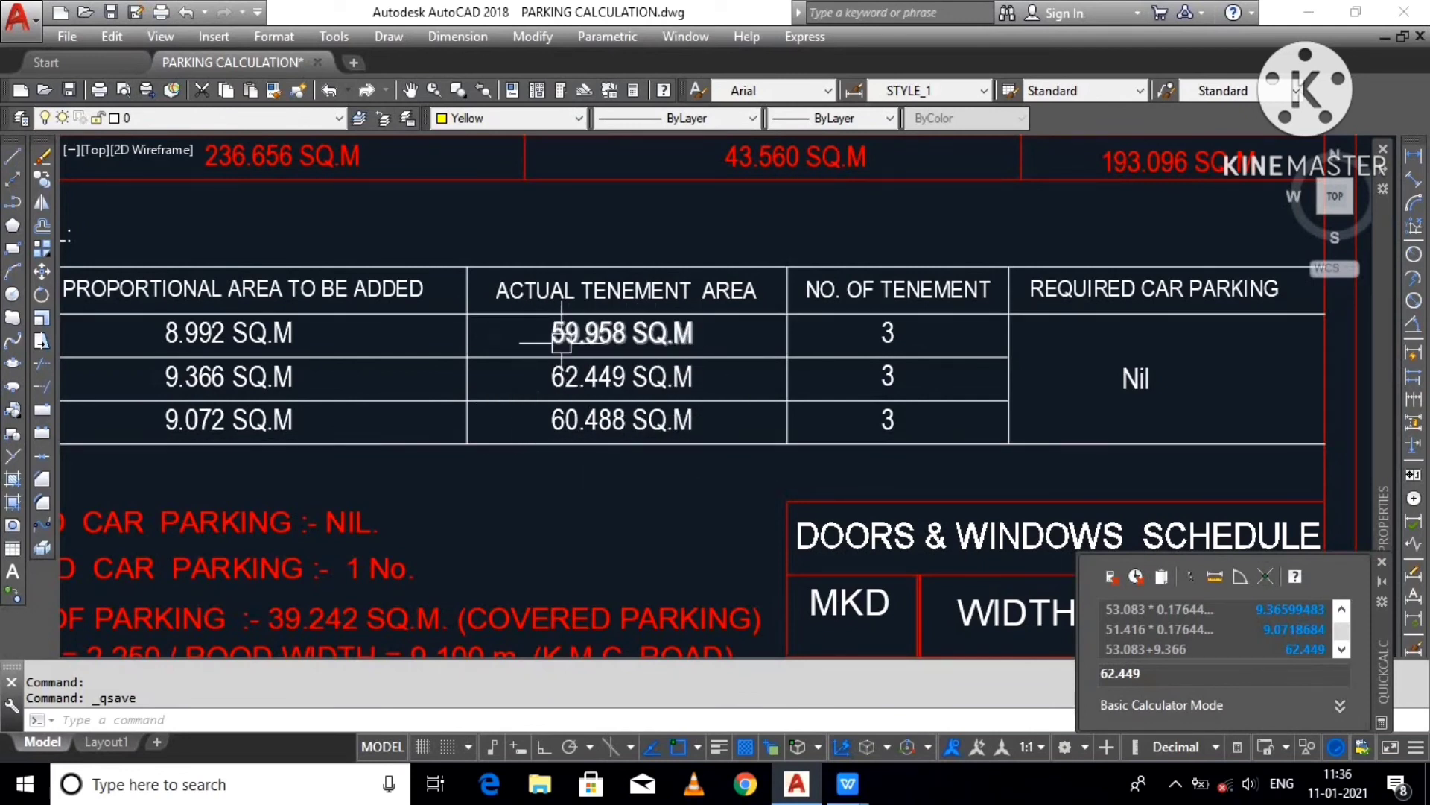
mouse_move(848, 784)
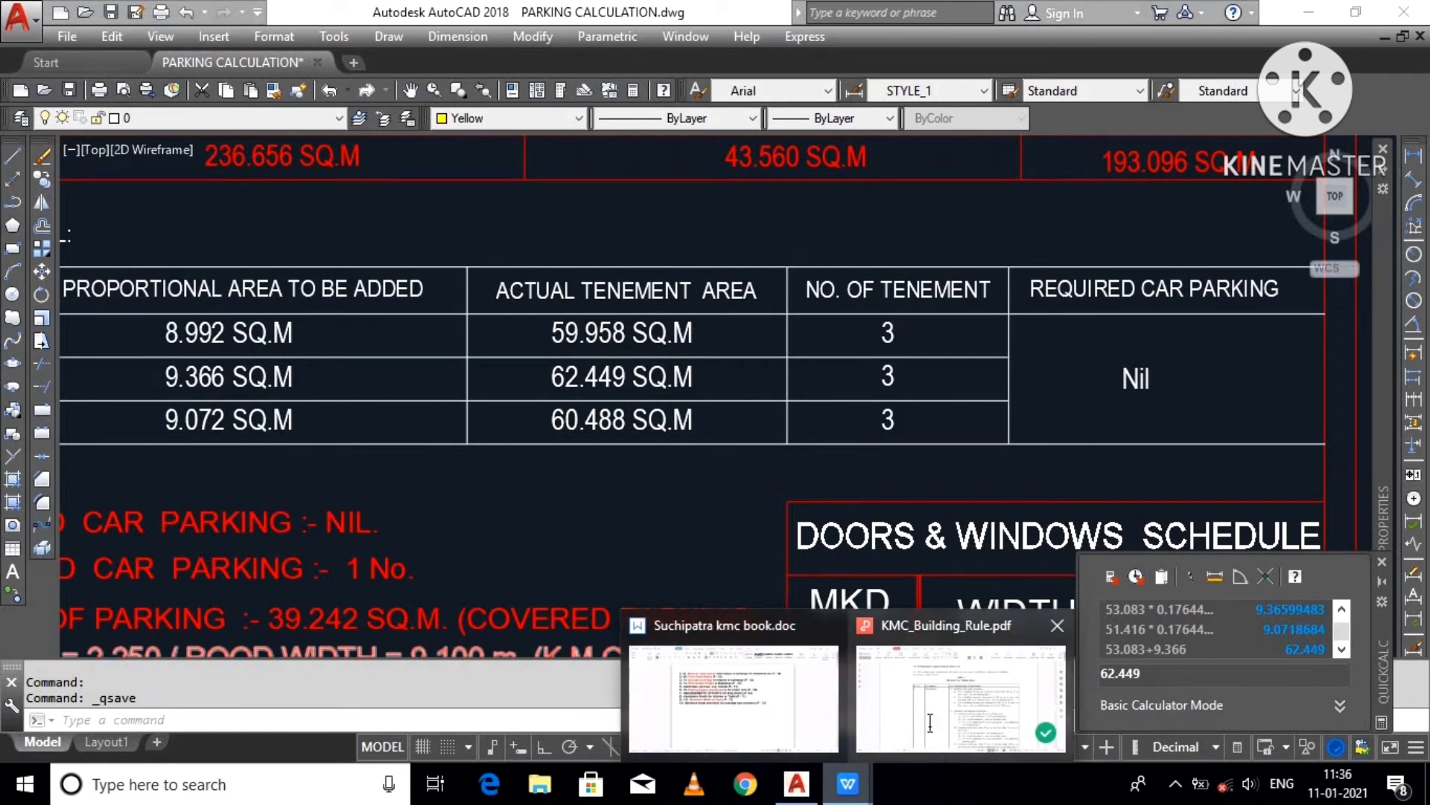
left_click(929, 723)
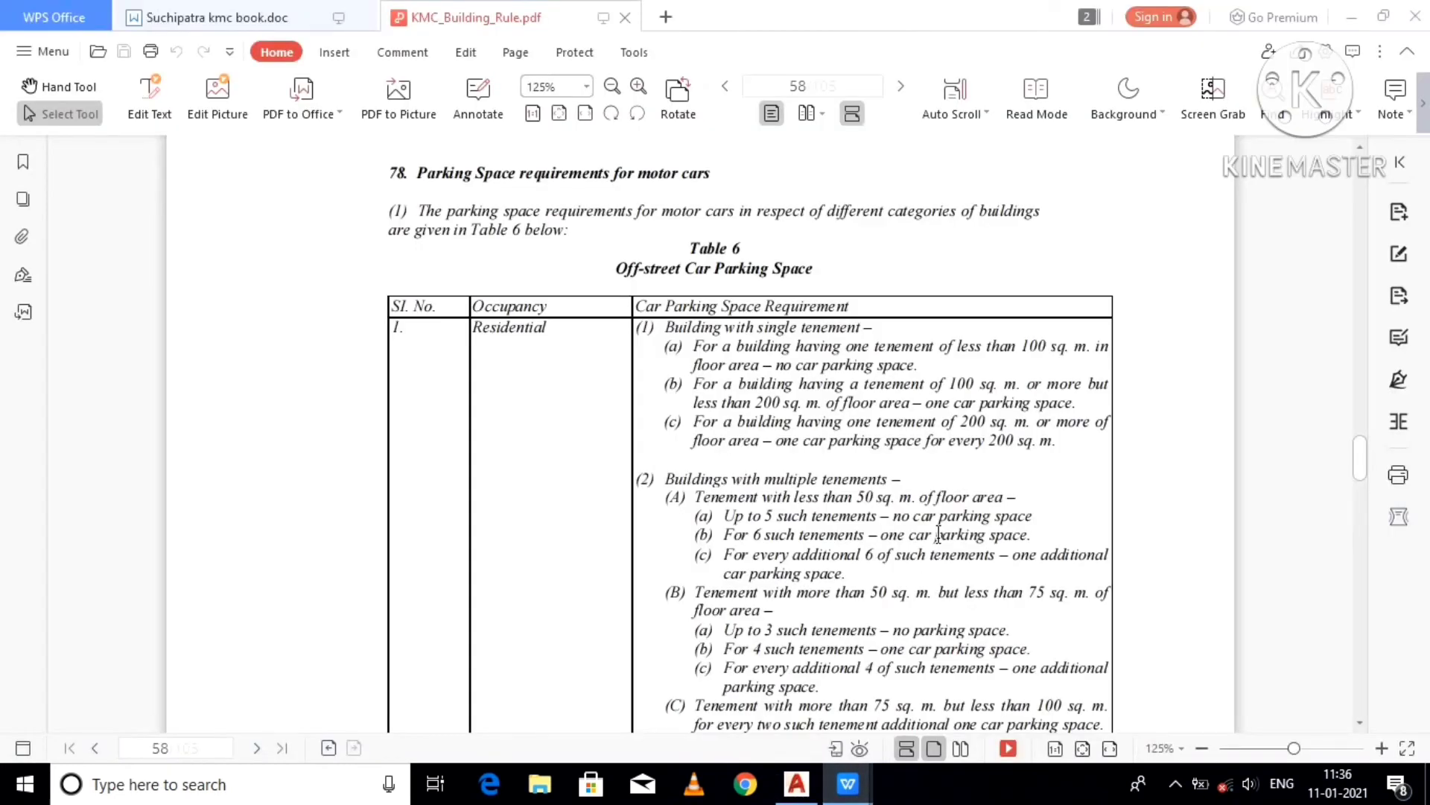
scroll(940, 533, "down", 3)
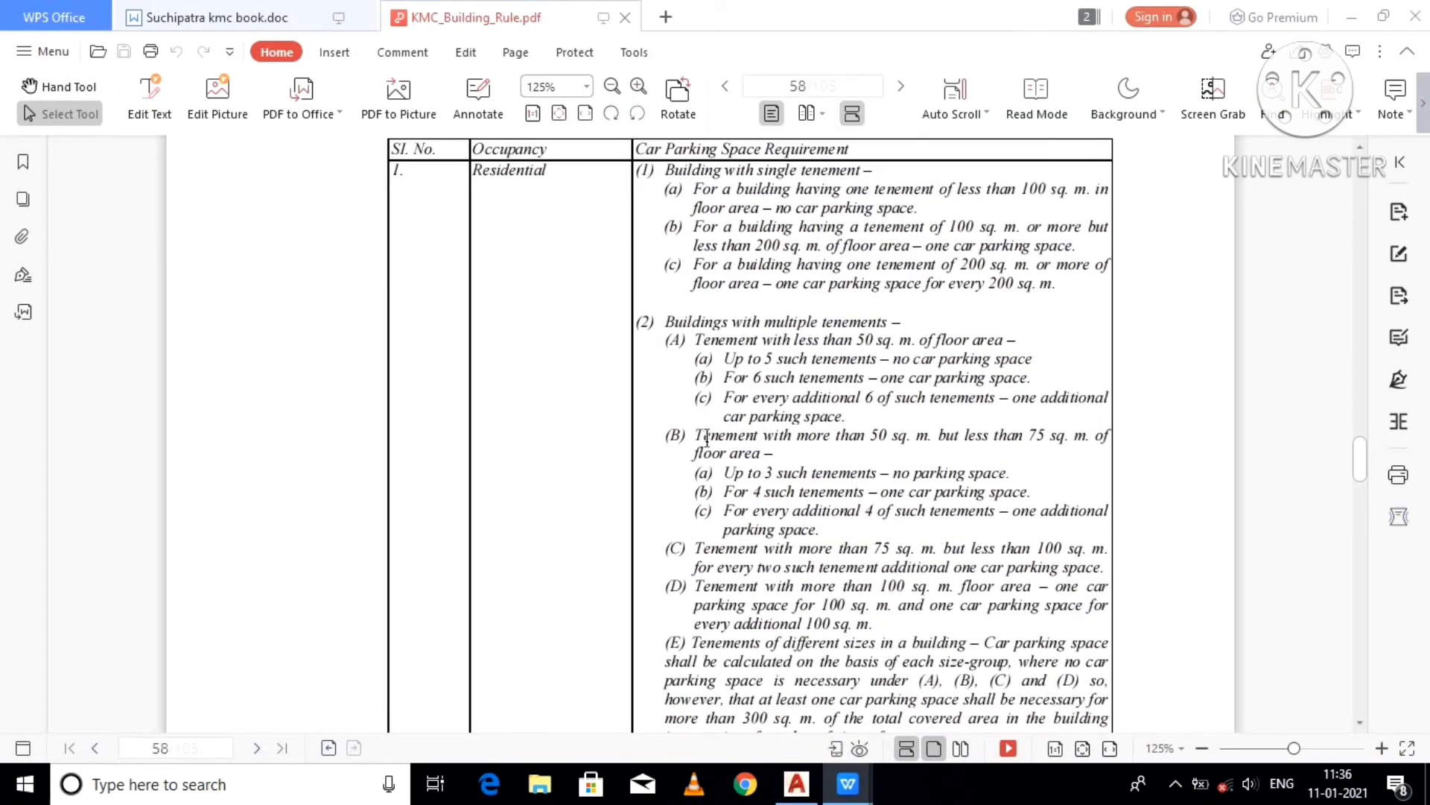
Step: Examine the parking rules for tenements of more than 50 but less than 75 sq. m., and return to the AutoCAD drawing
left_click_drag(699, 437, 846, 442)
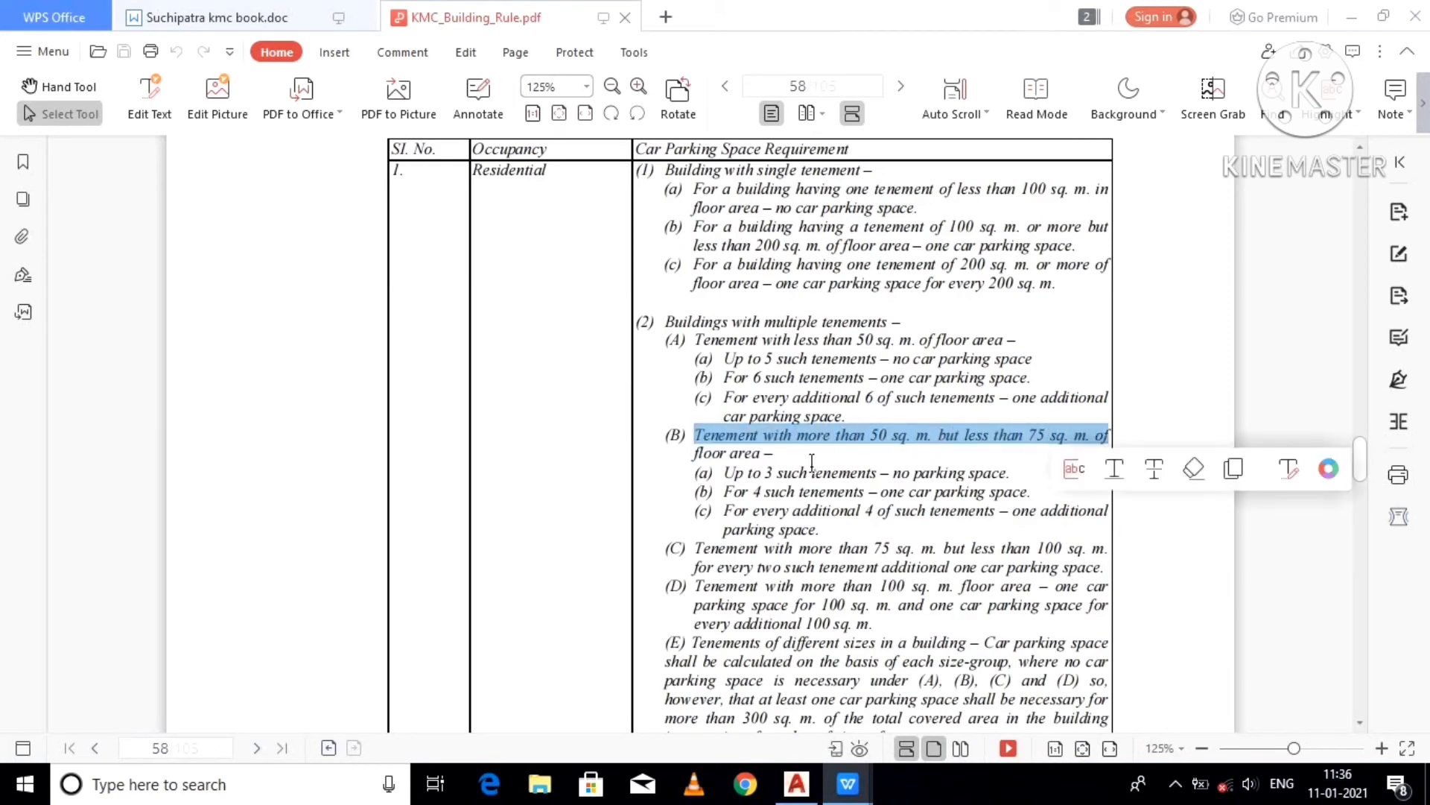
left_click(712, 463)
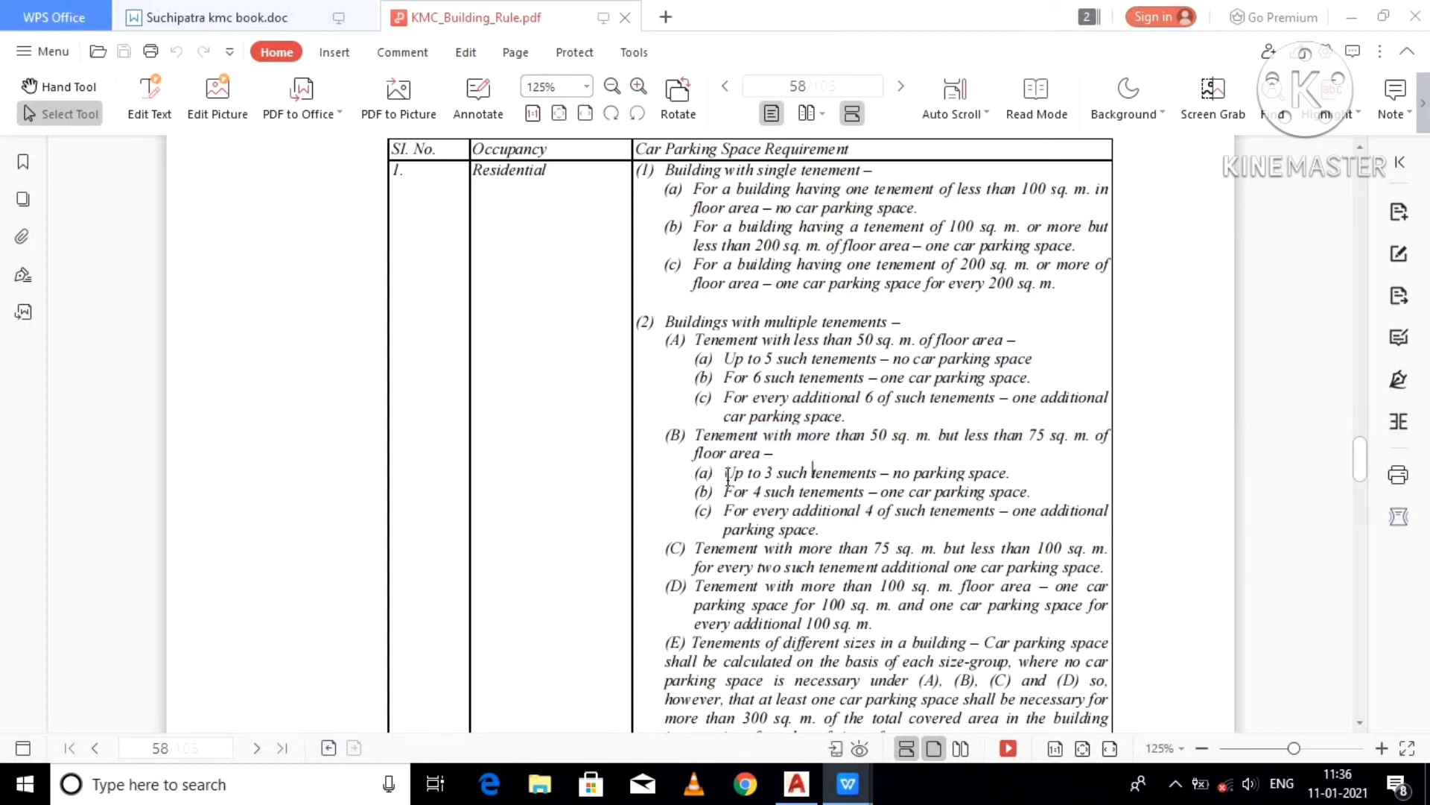
left_click_drag(823, 478, 977, 479)
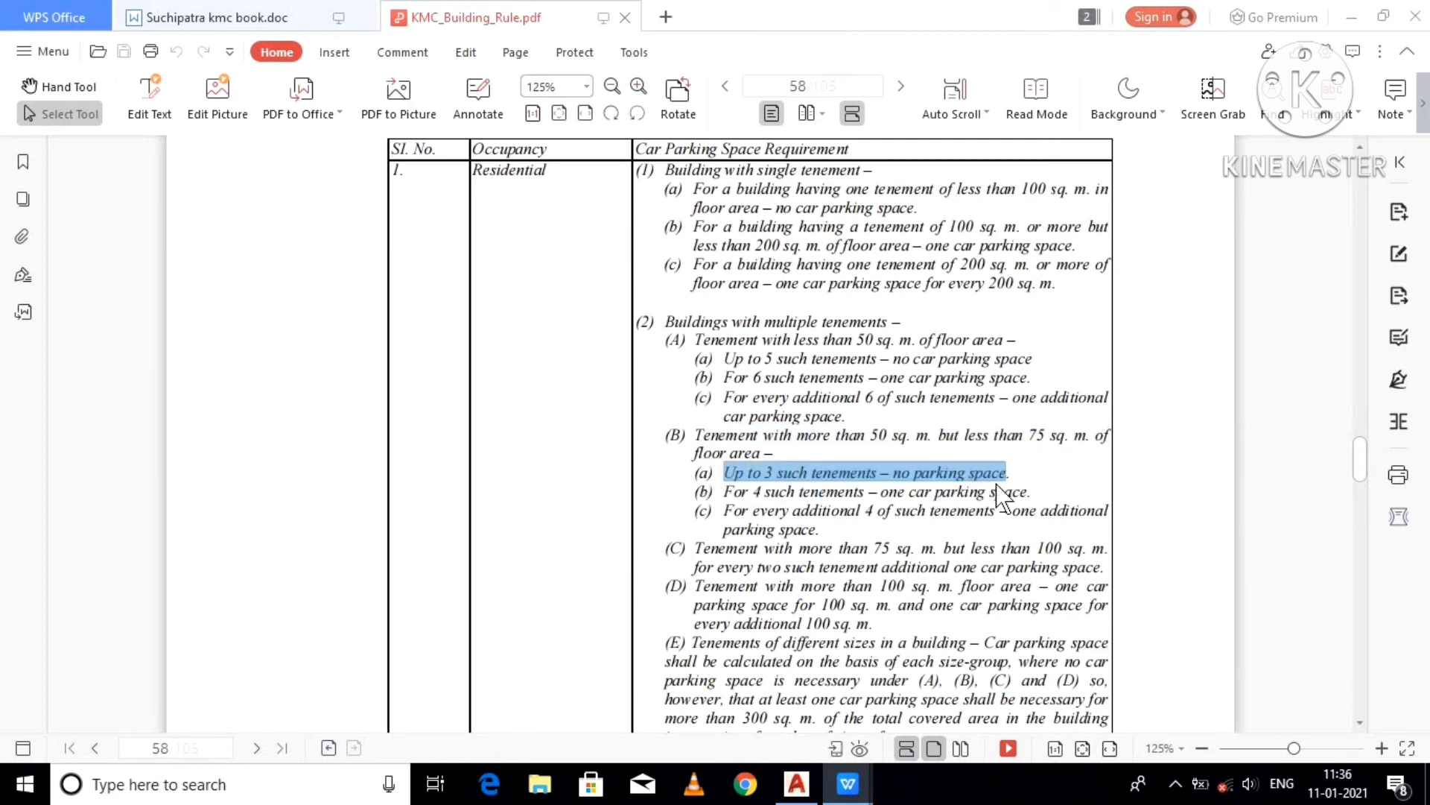
left_click_drag(725, 492, 757, 491)
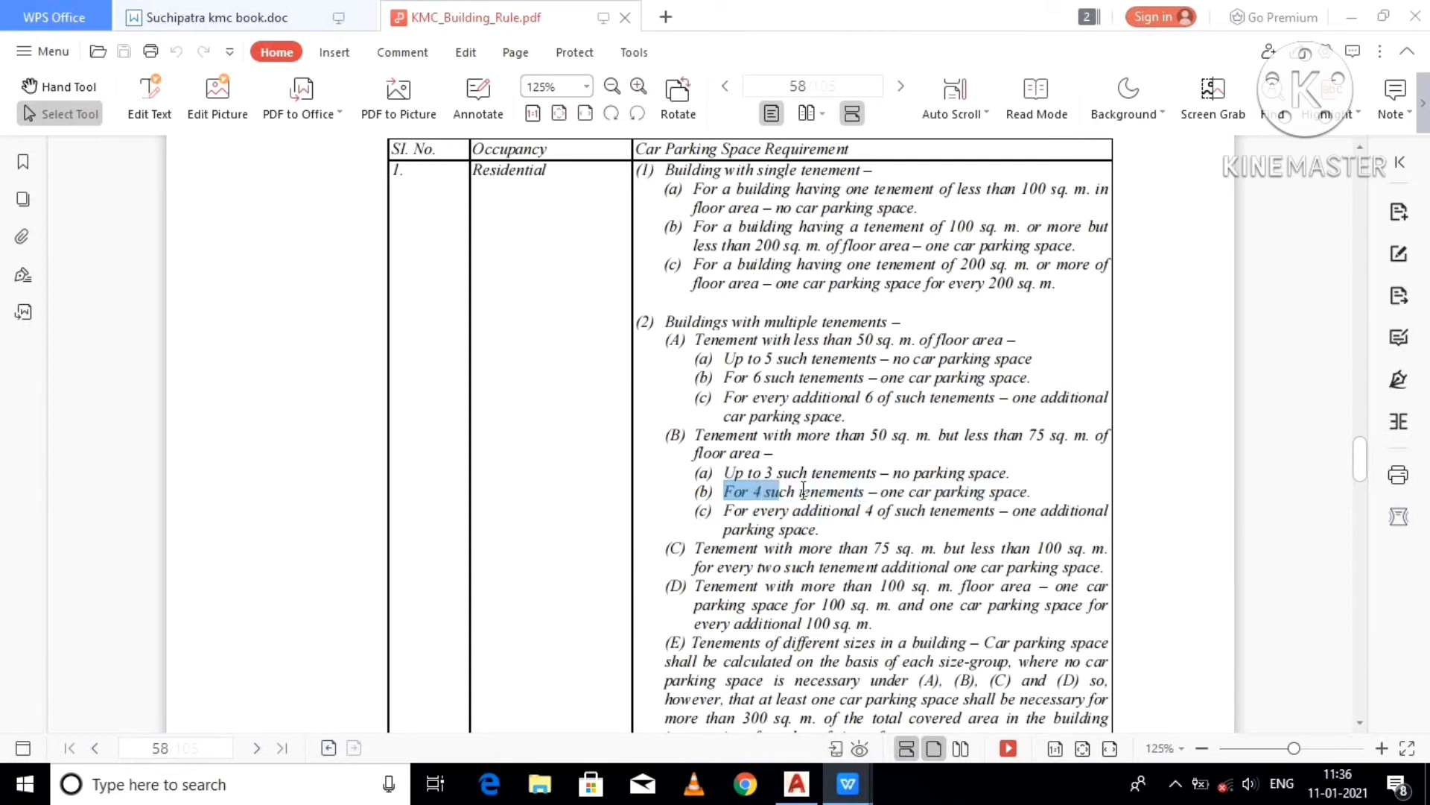
left_click_drag(991, 503, 1033, 492)
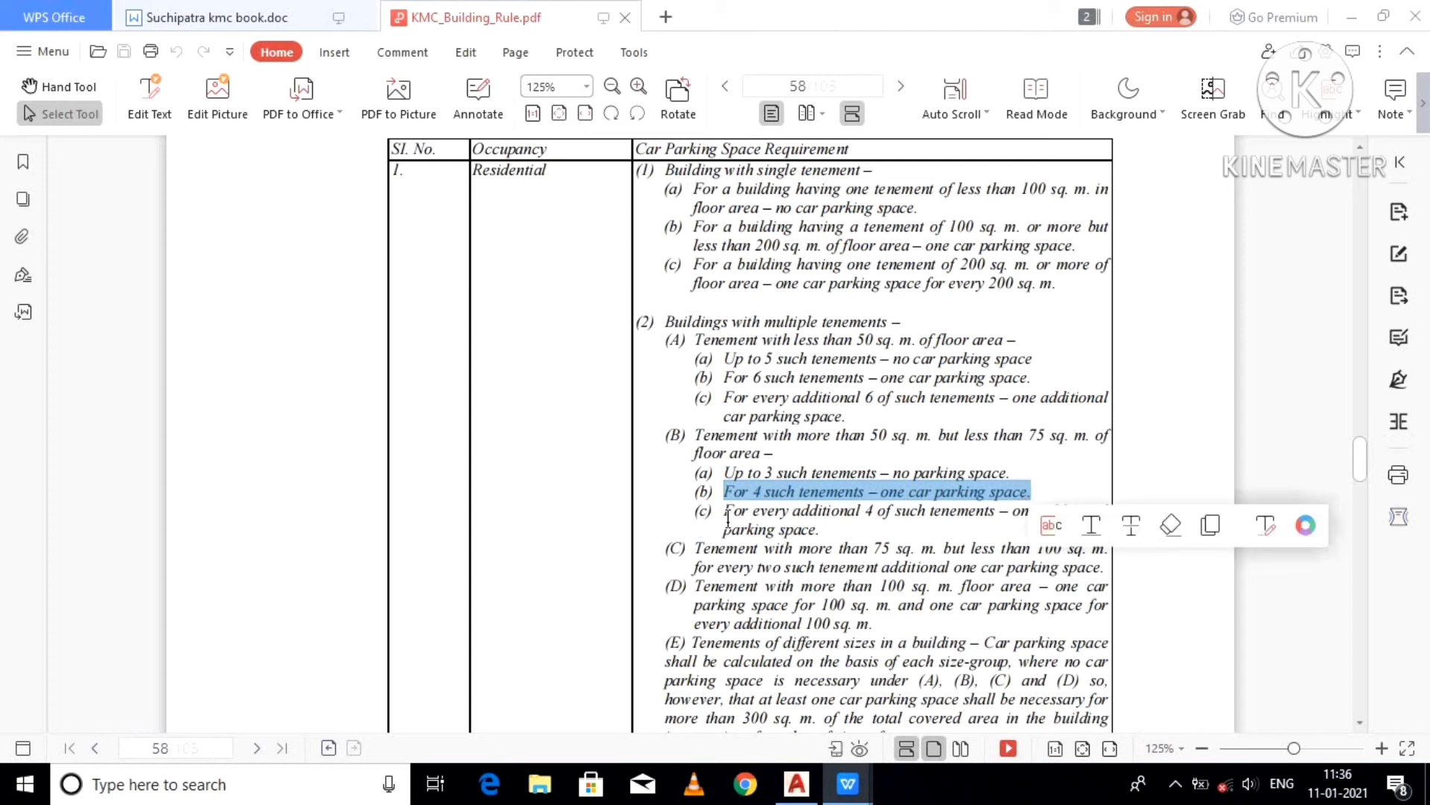
left_click_drag(728, 518, 738, 525)
left_click(794, 514)
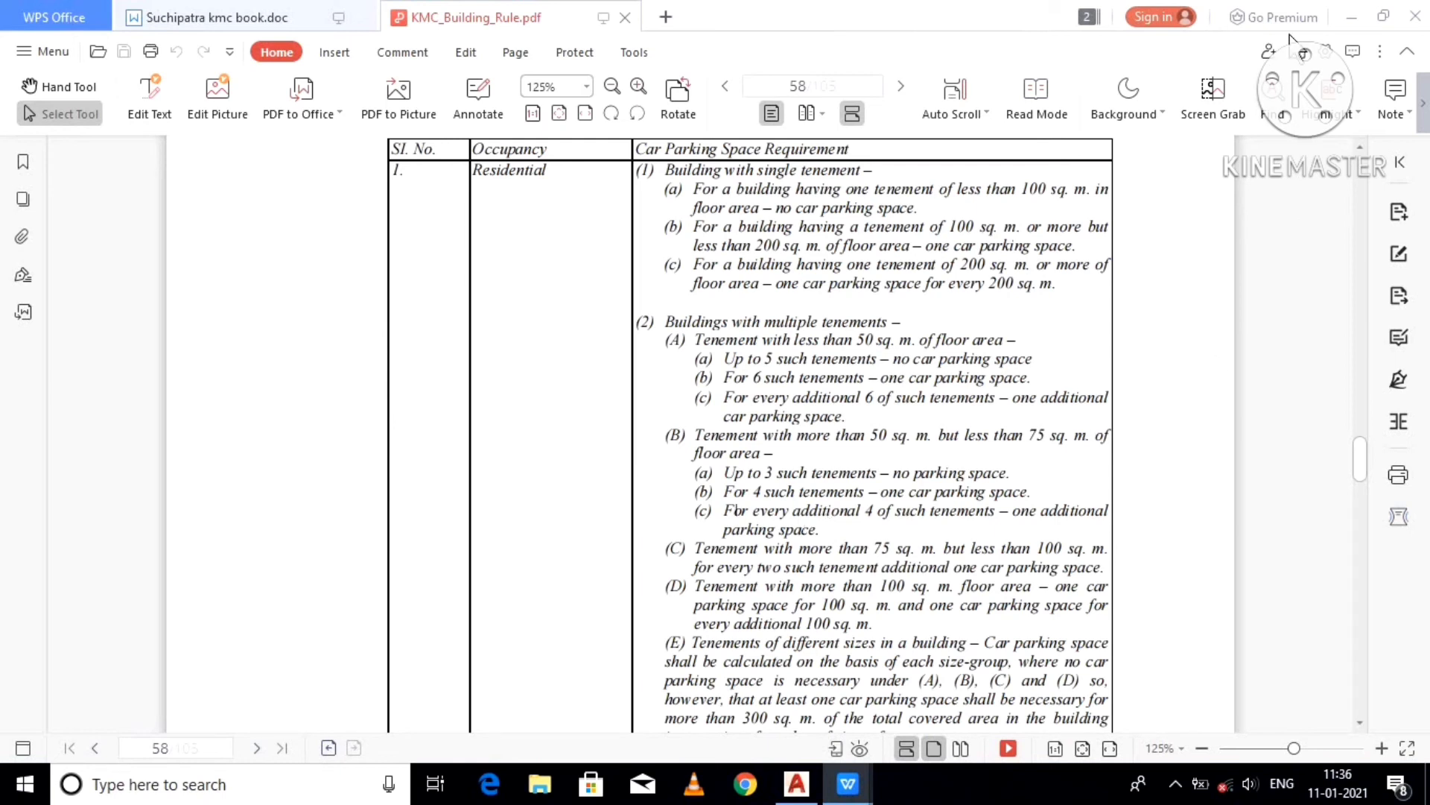
left_click(1350, 18)
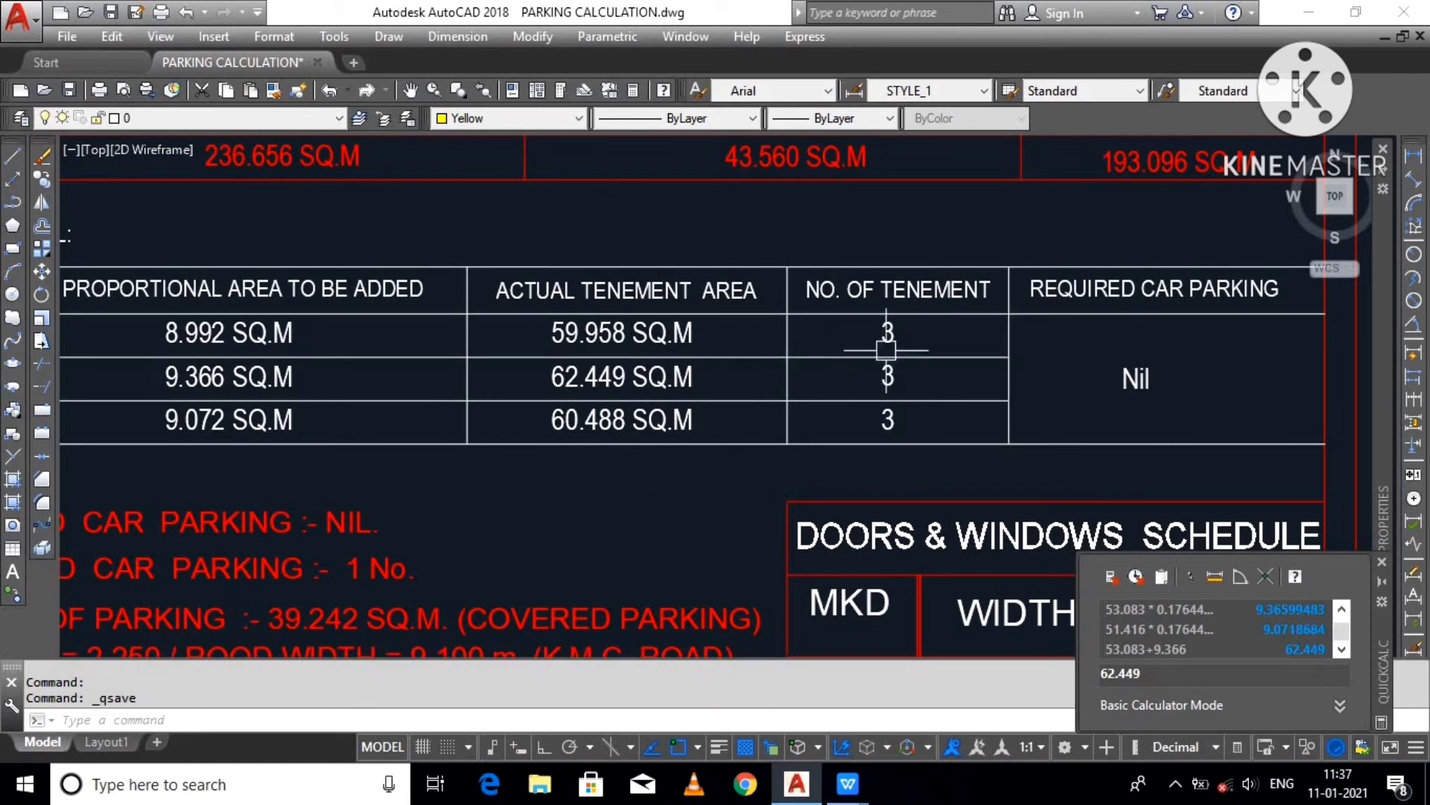
Step: Check the number of tenements entered for rows A, B and C in the table
left_click(889, 334)
left_click(886, 376)
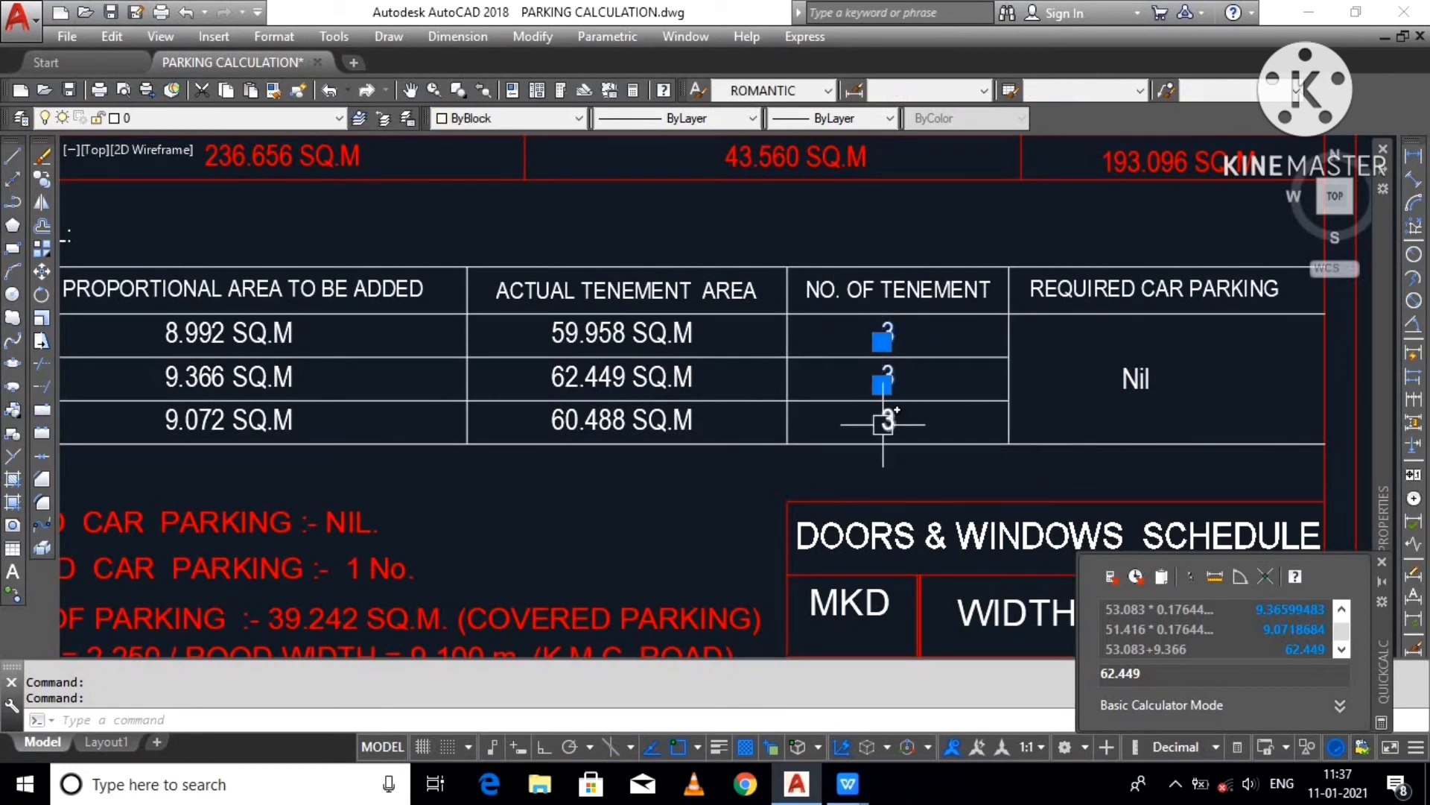
left_click(883, 422)
key("Escape")
key("Escape")
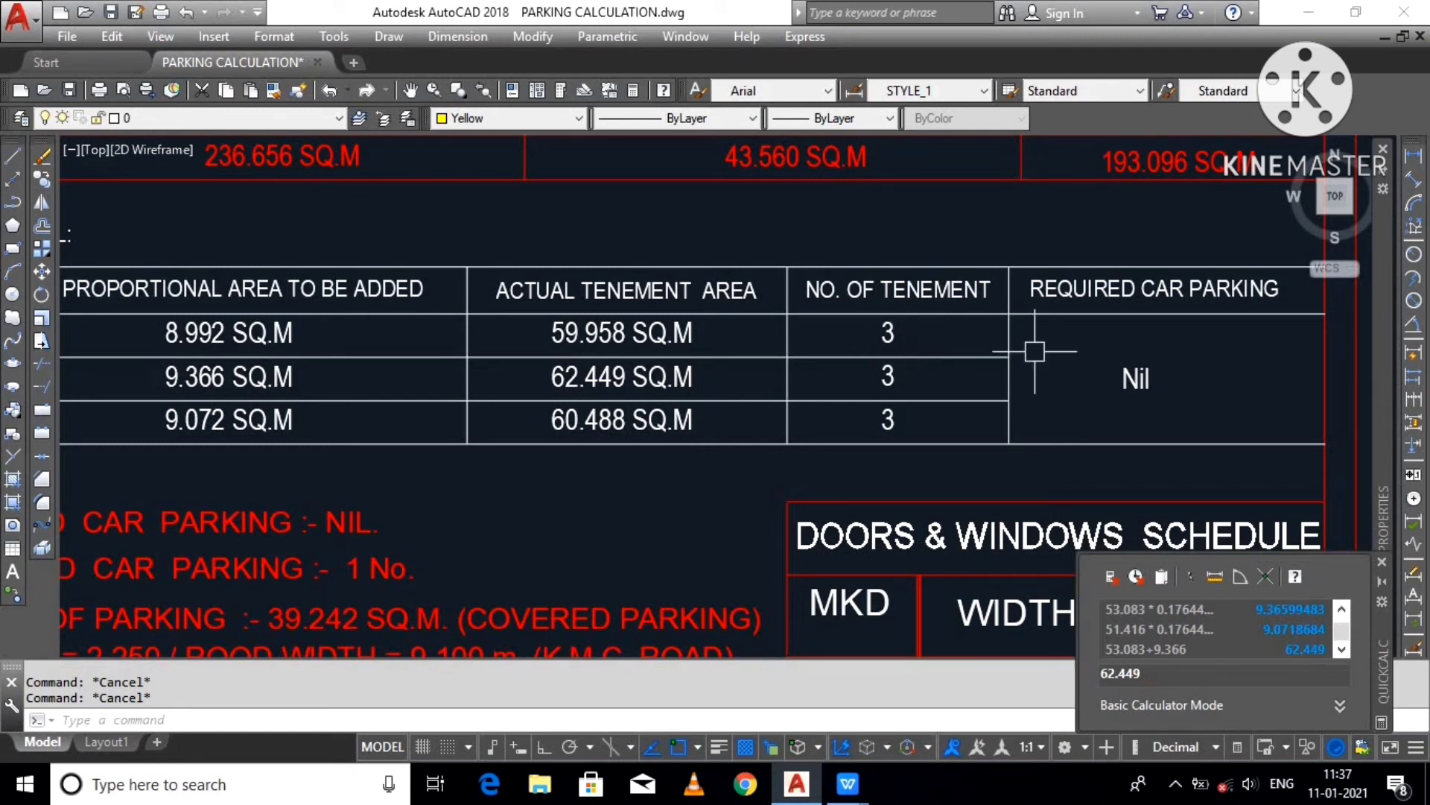
Step: Change the table's required car parking entry to "2 NO." and end the text editing
left_click(1136, 378)
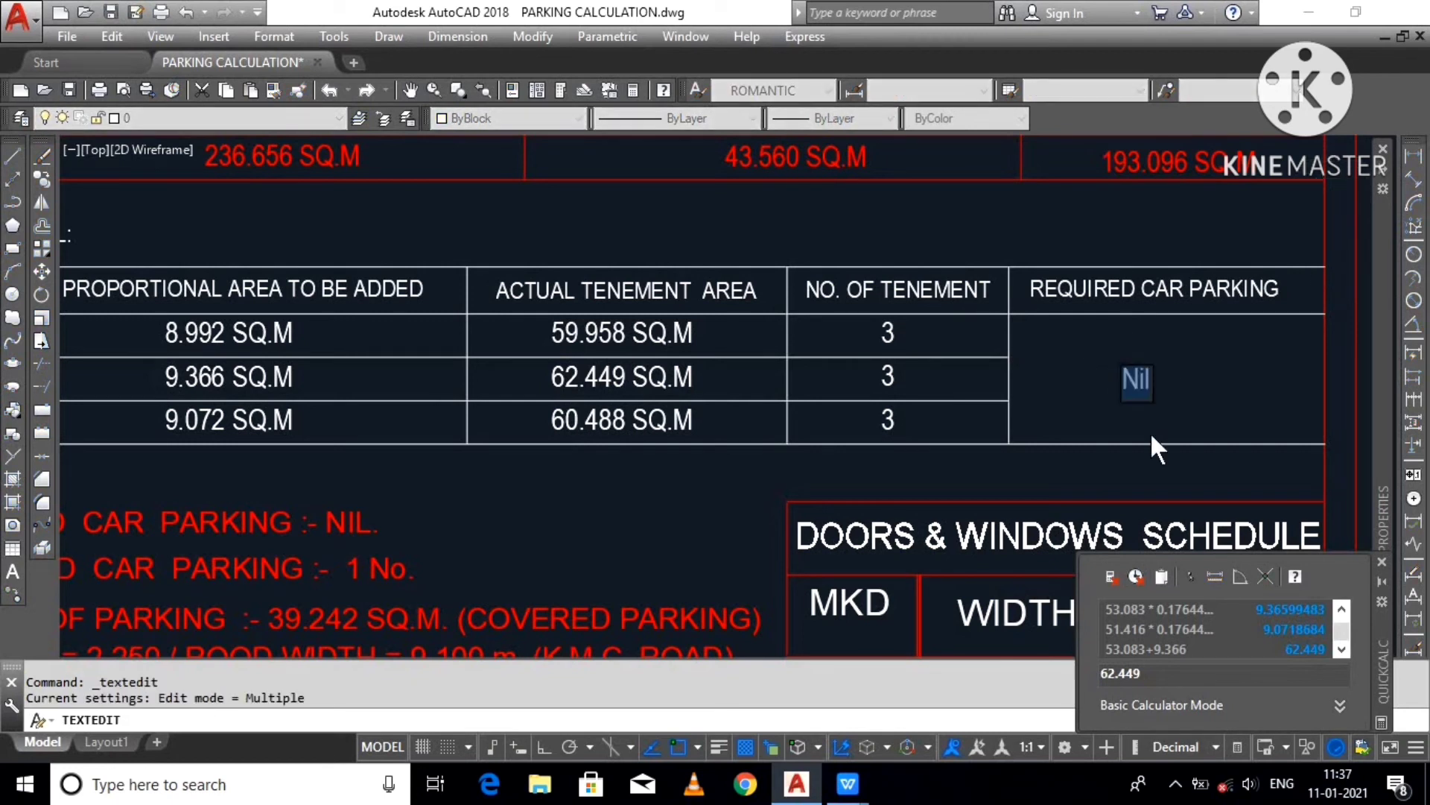
type("2 NO.")
key("Return")
scroll(560, 461, "down", 2)
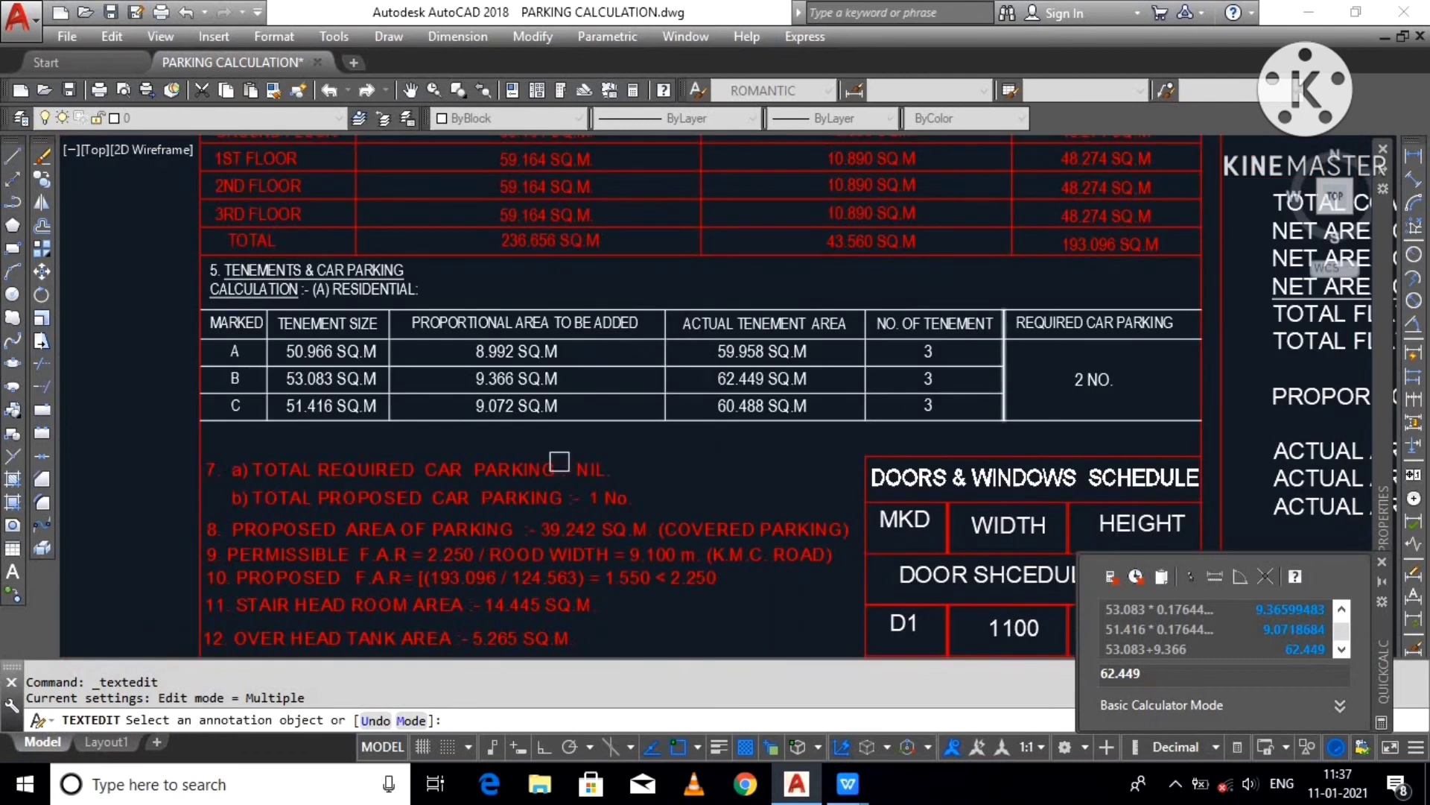
scroll(447, 462, "up", 2)
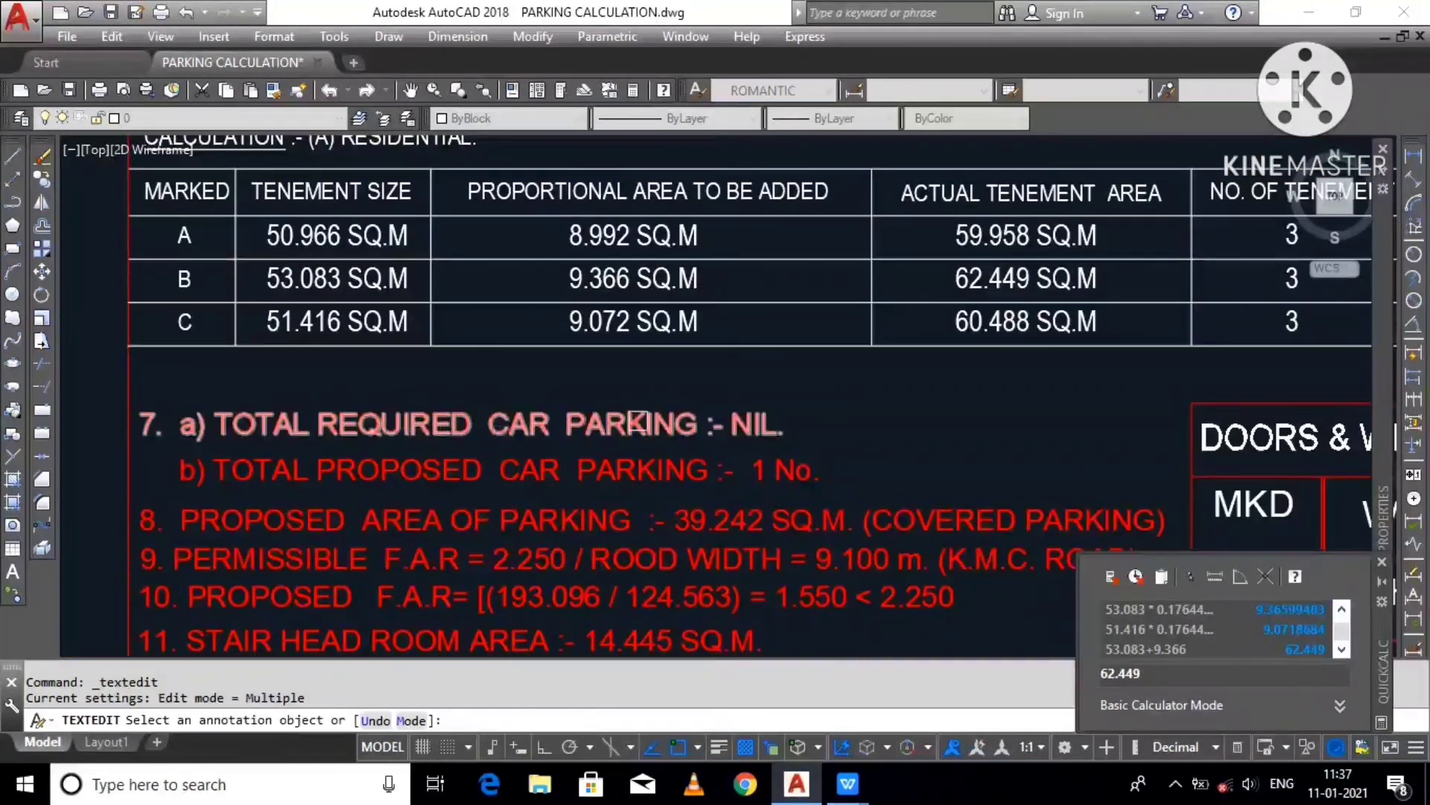
key("Escape")
Step: Set the colour of text lines 7 a), 7 b) and 8 below the table to ByLayer
left_click(817, 391)
left_click(501, 555)
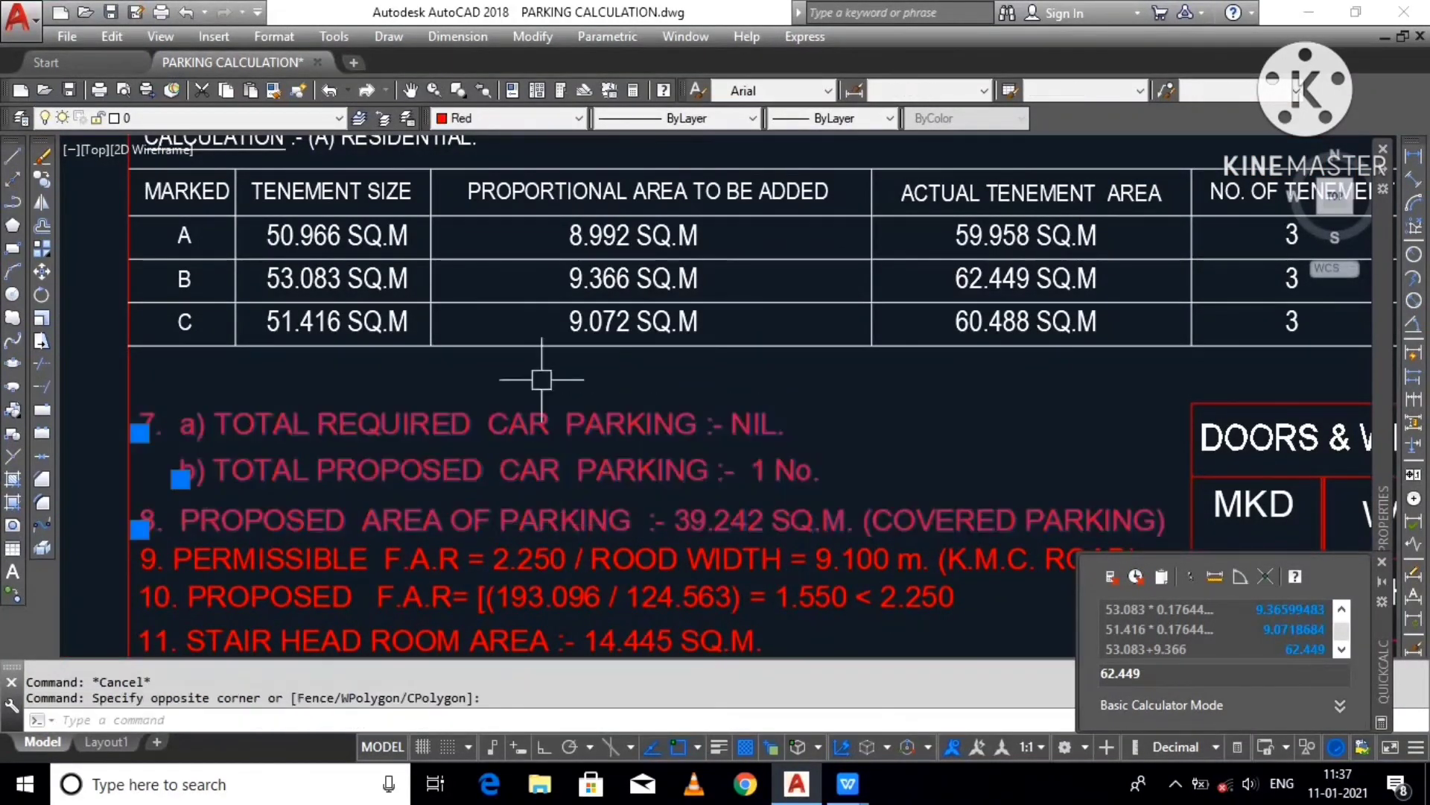
left_click(548, 118)
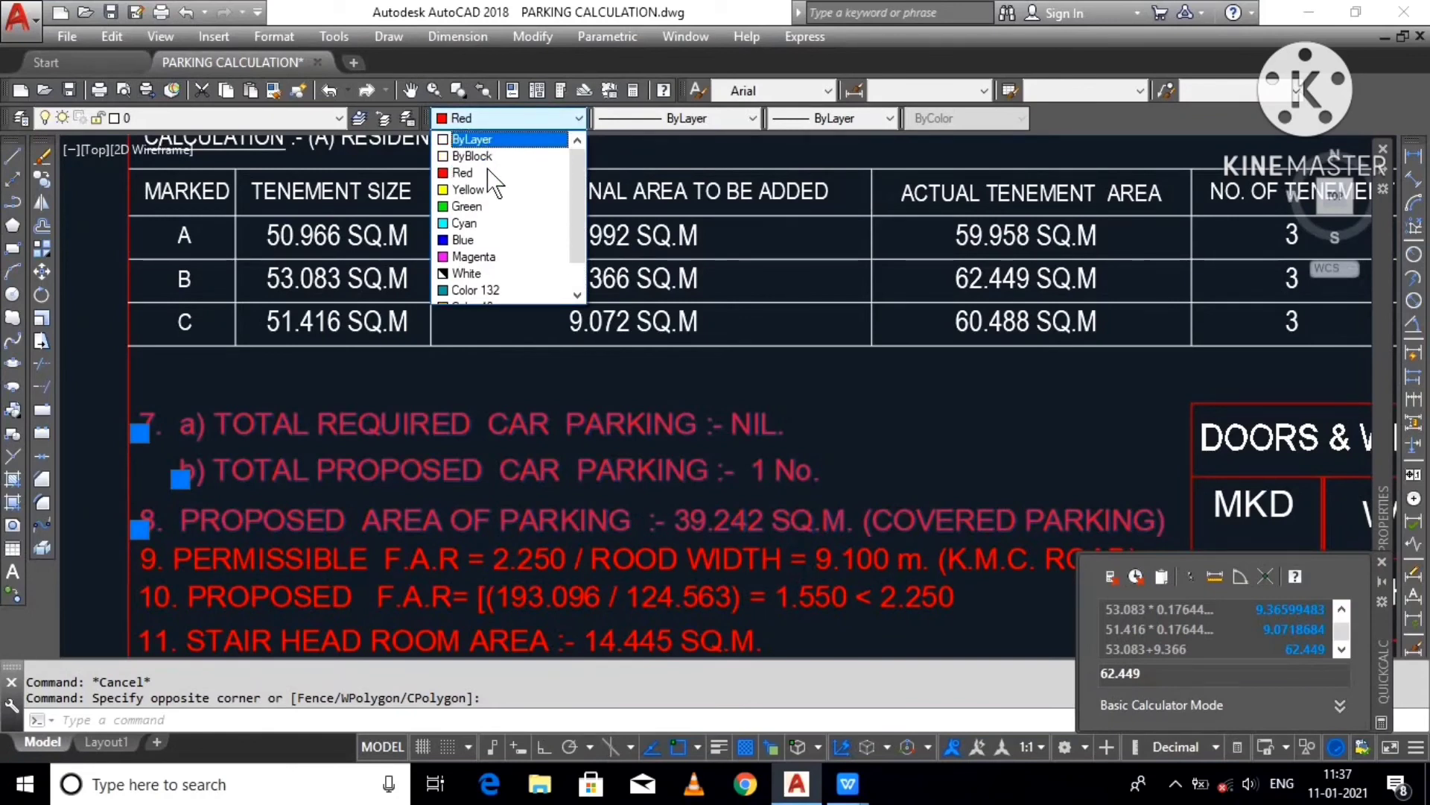
left_click(472, 139)
key("Escape")
Step: Edit line 7 a) so that the total required car parking reads "2 NOS."
left_click(403, 422)
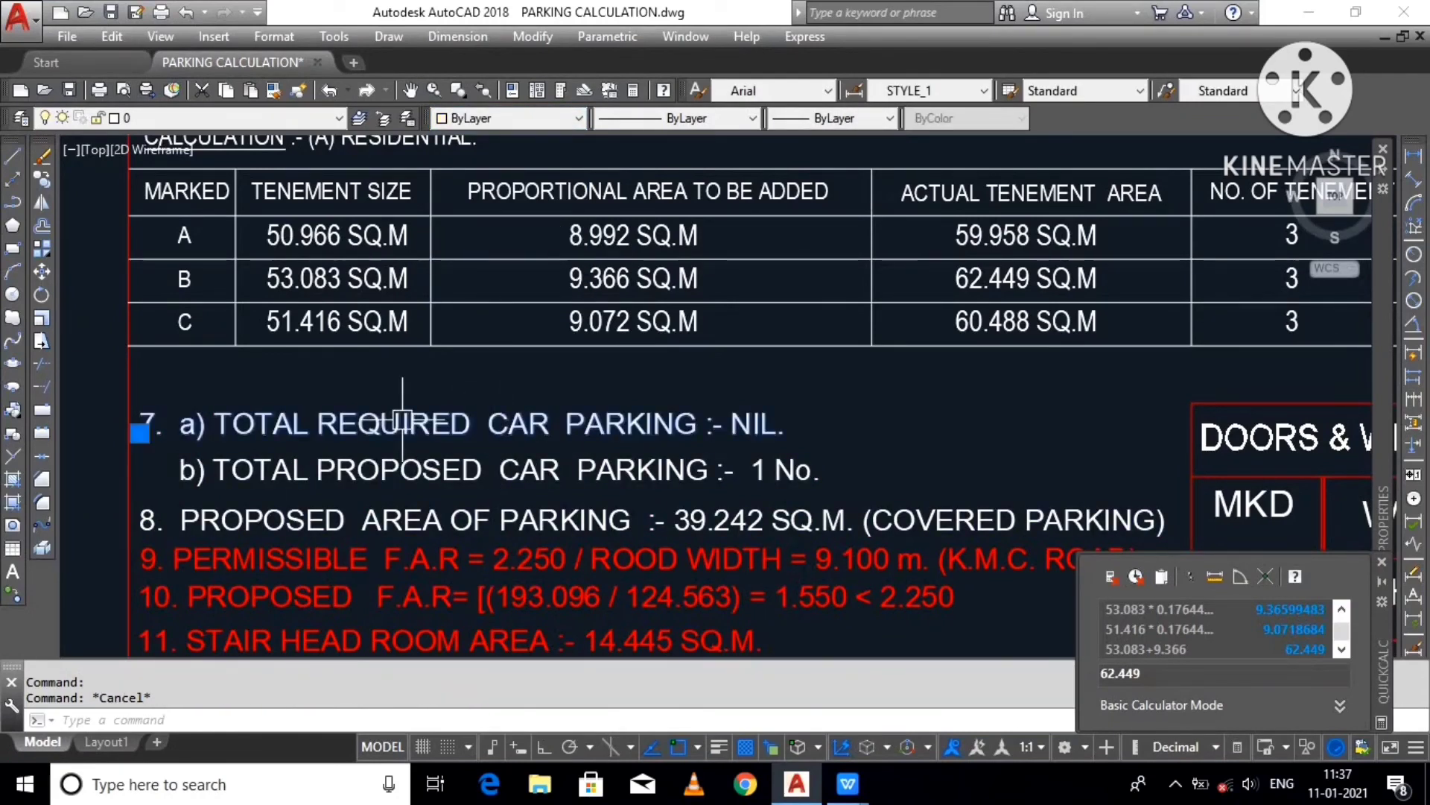
double_click(707, 425)
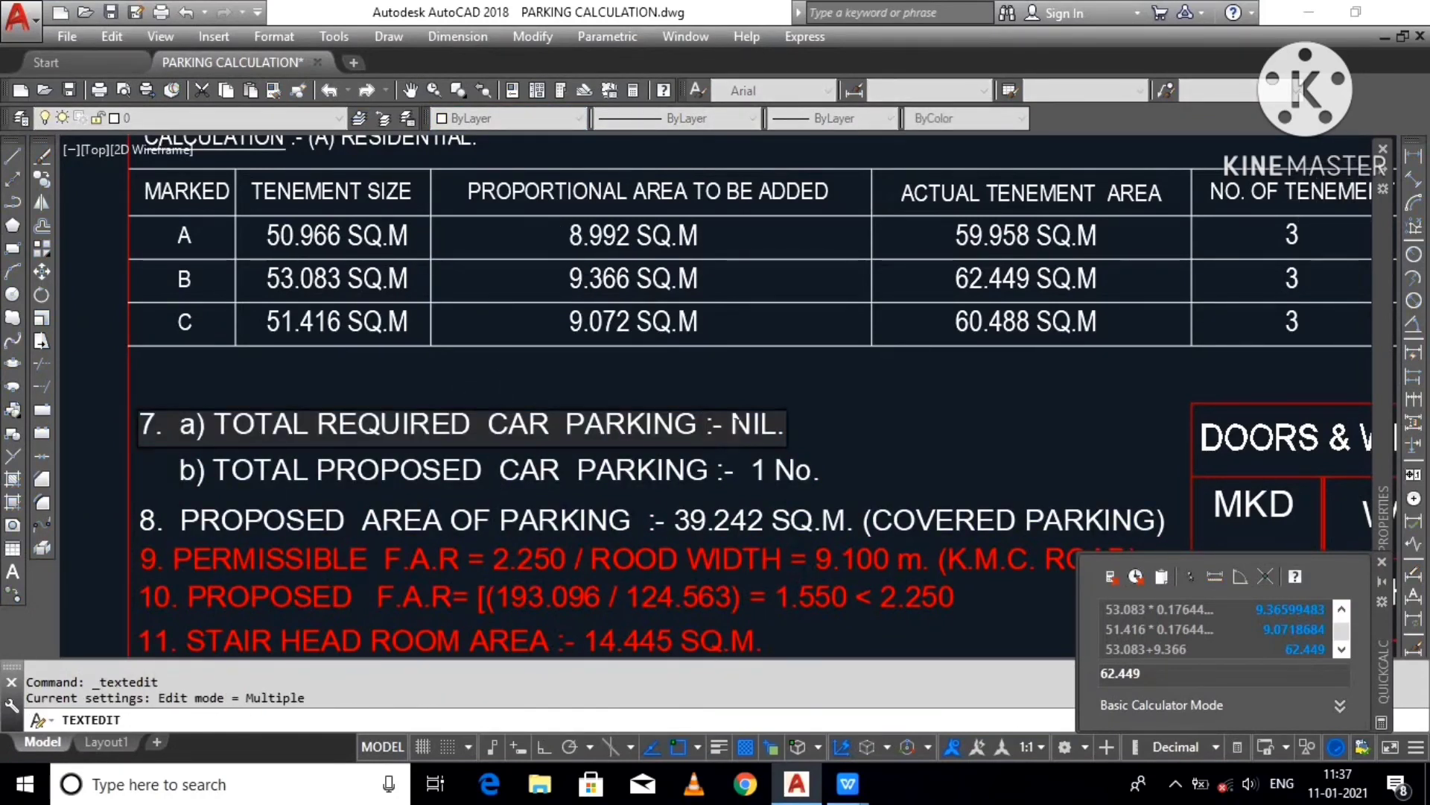
type("2")
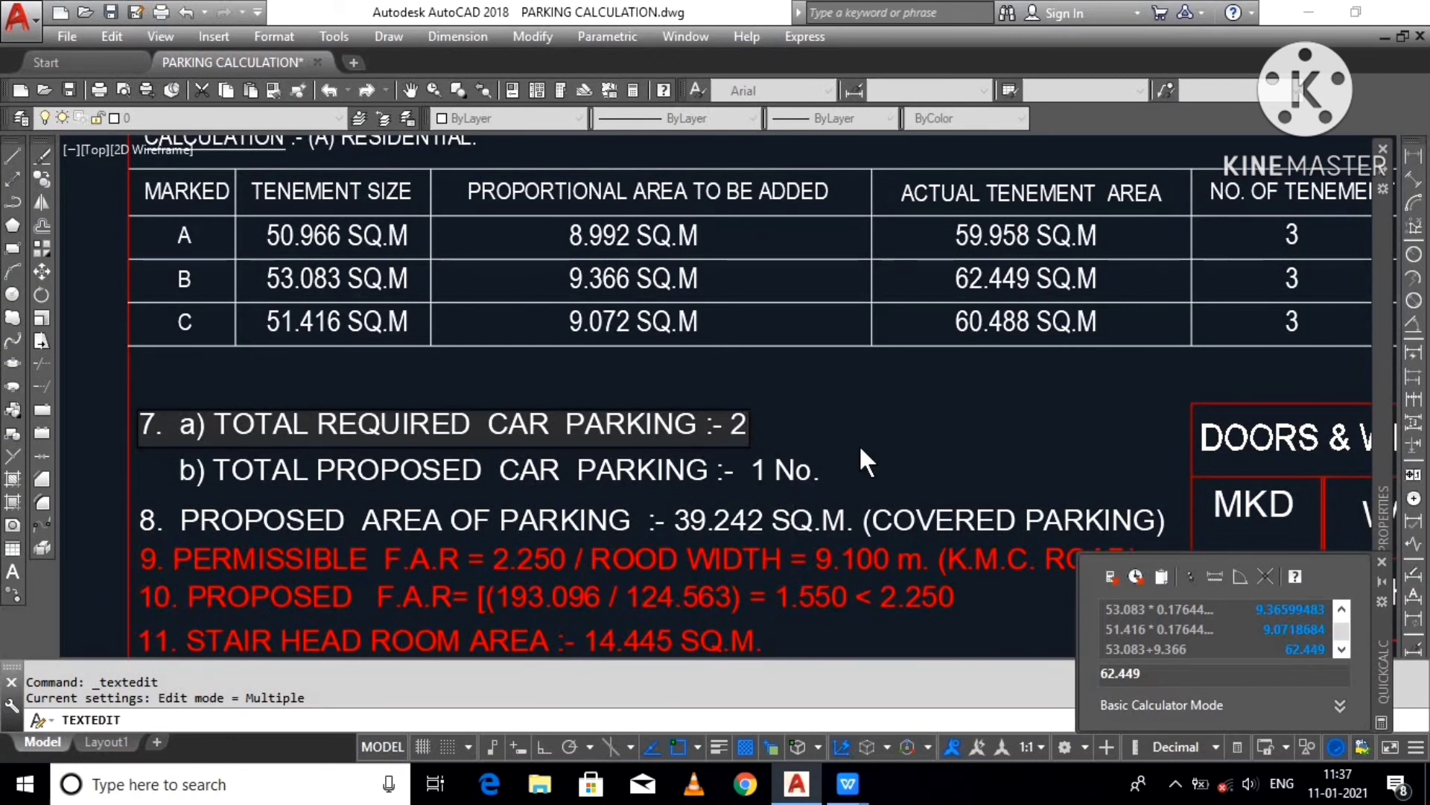
type(" NOS.")
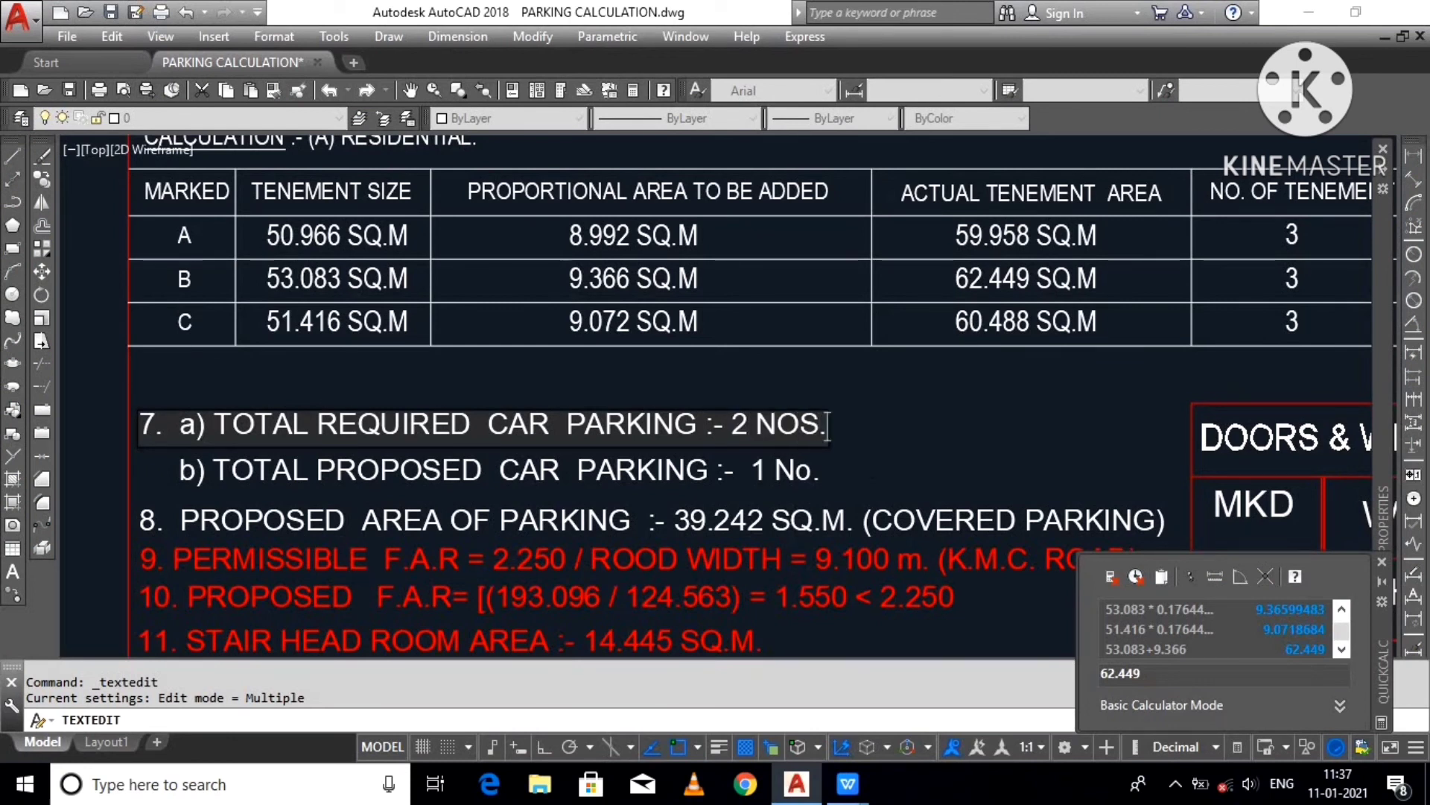
key("Return")
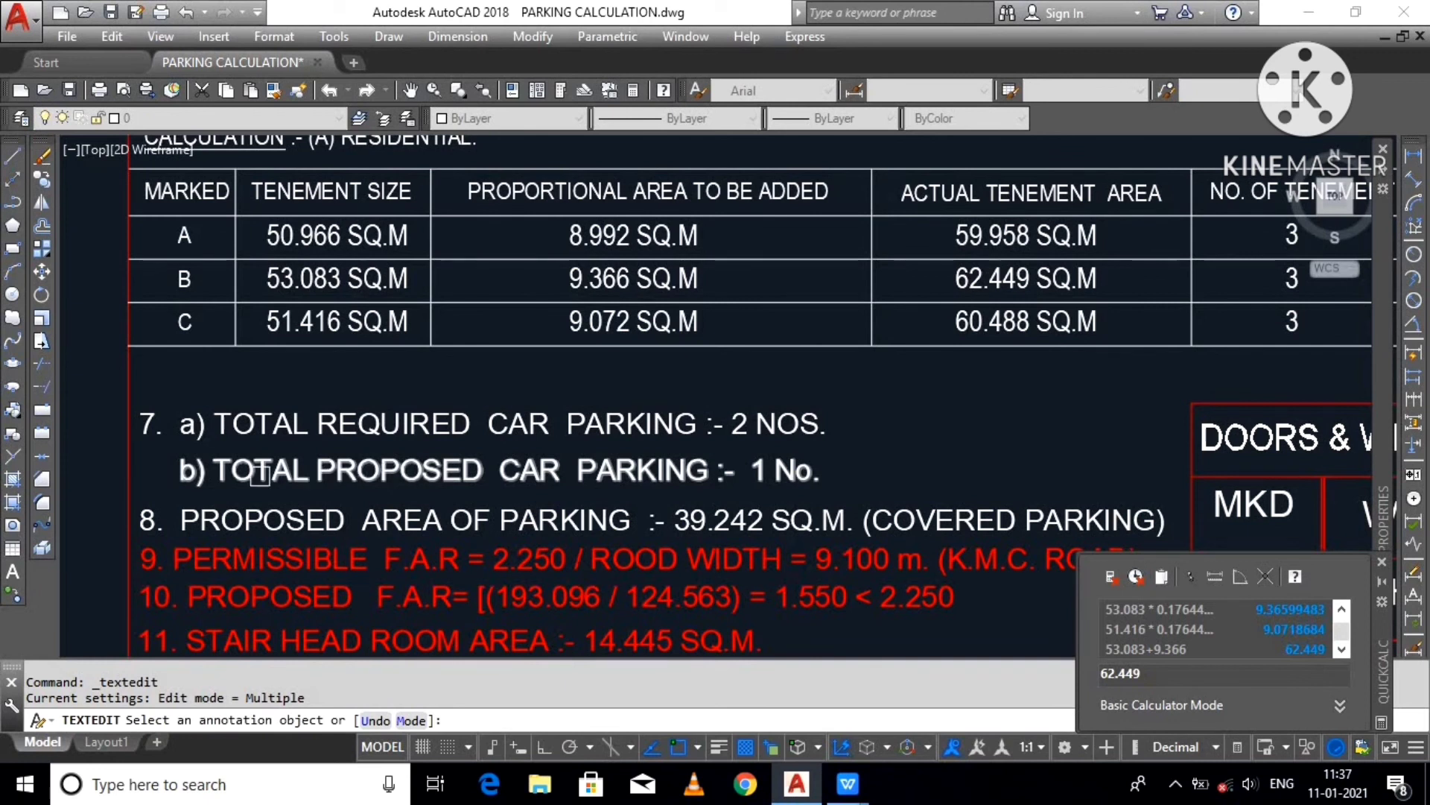
Step: Examine the total proposed car parking line 7 b) and the parking bays drawn on the ground floor plan
left_click(365, 481)
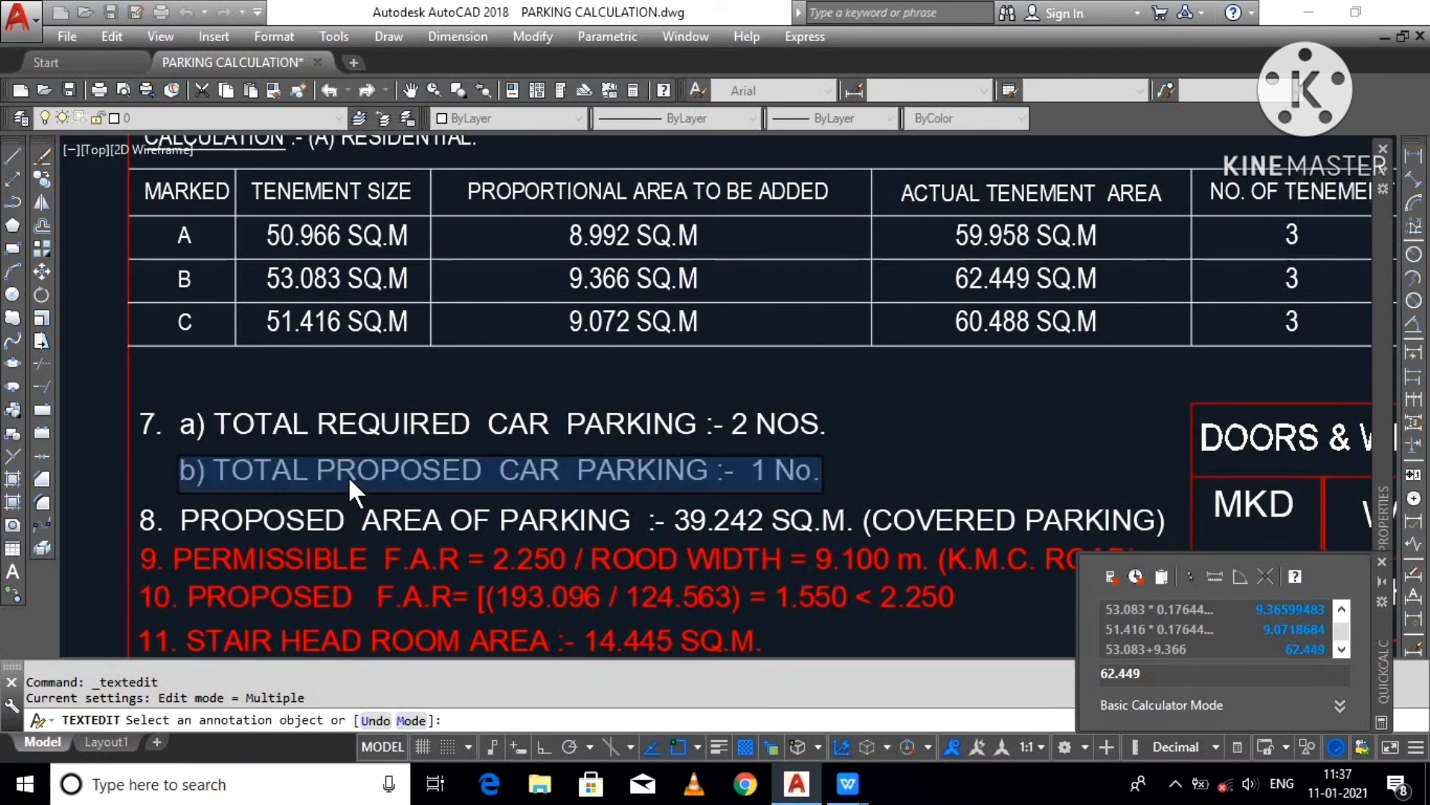
left_click(362, 469)
left_click_drag(362, 470, 460, 469)
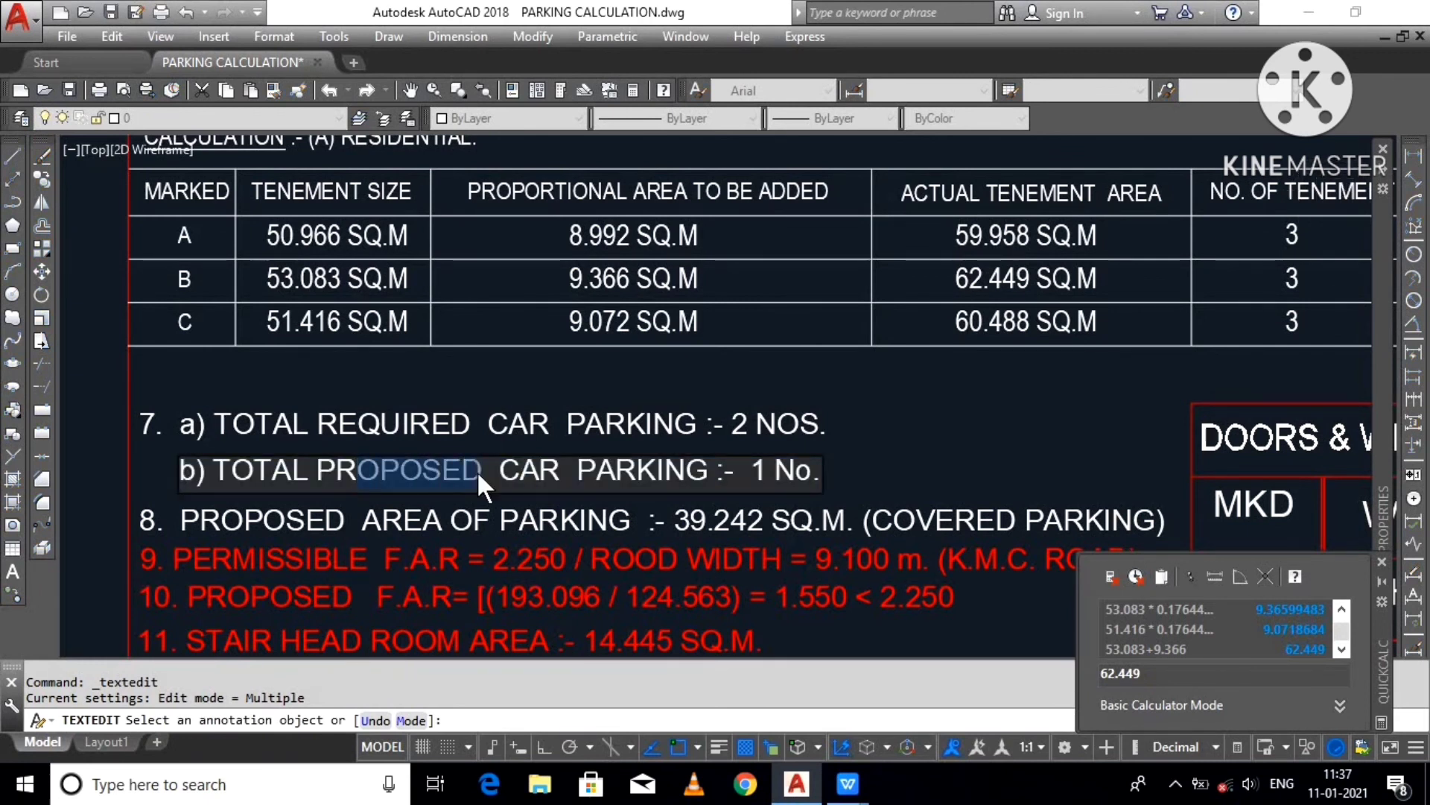
left_click(552, 382)
scroll(551, 382, "down", 10)
key("Escape")
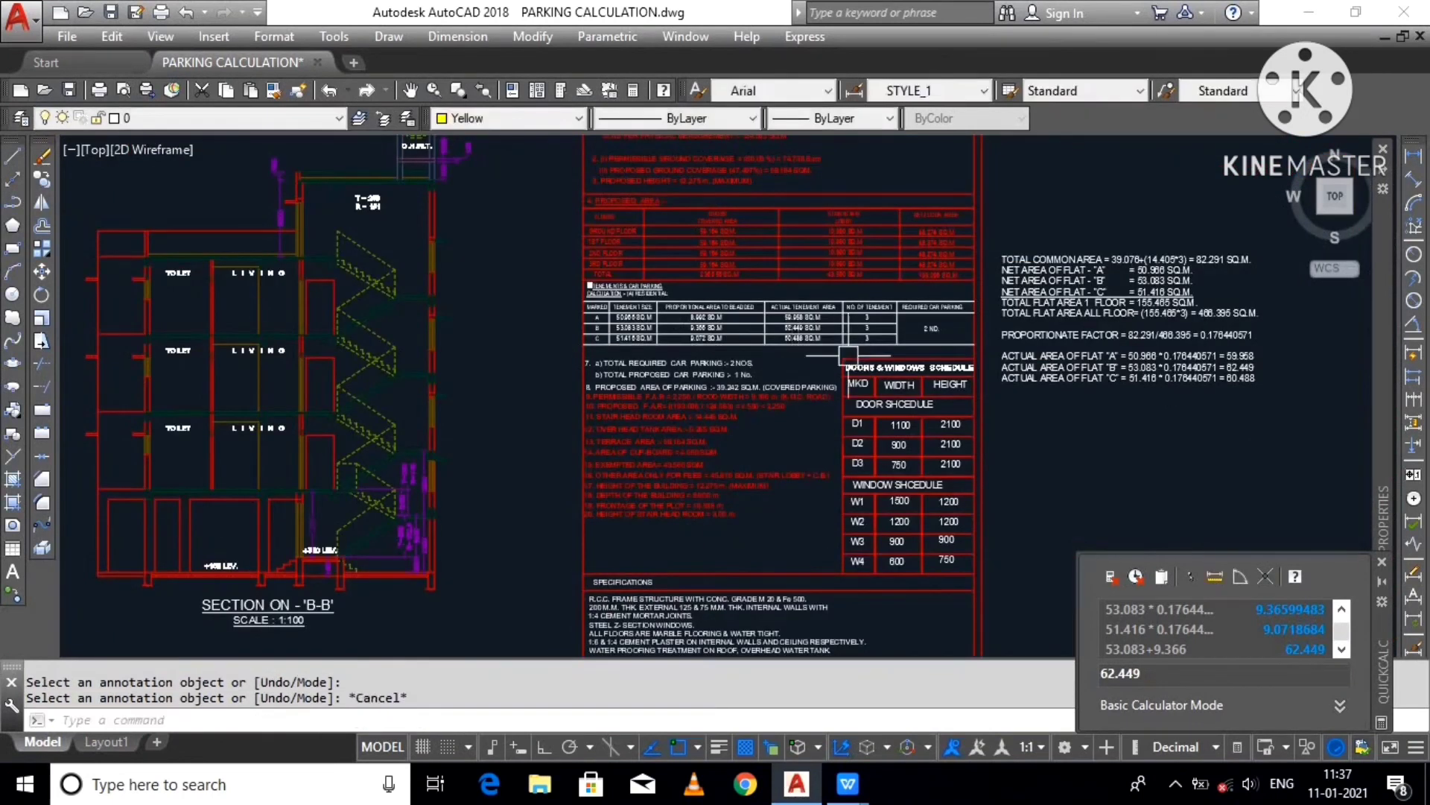
scroll(598, 482, "up", 10)
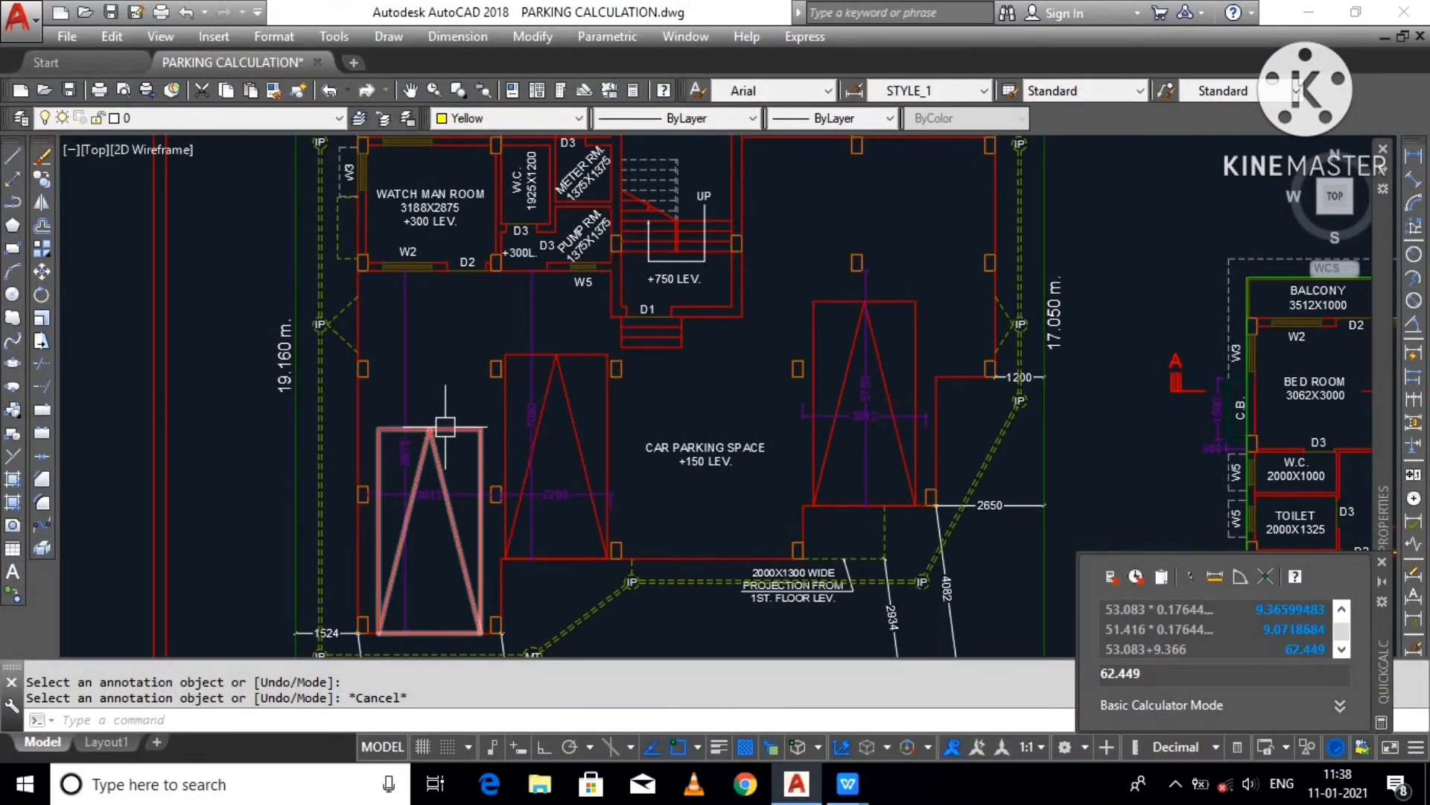
key("Escape")
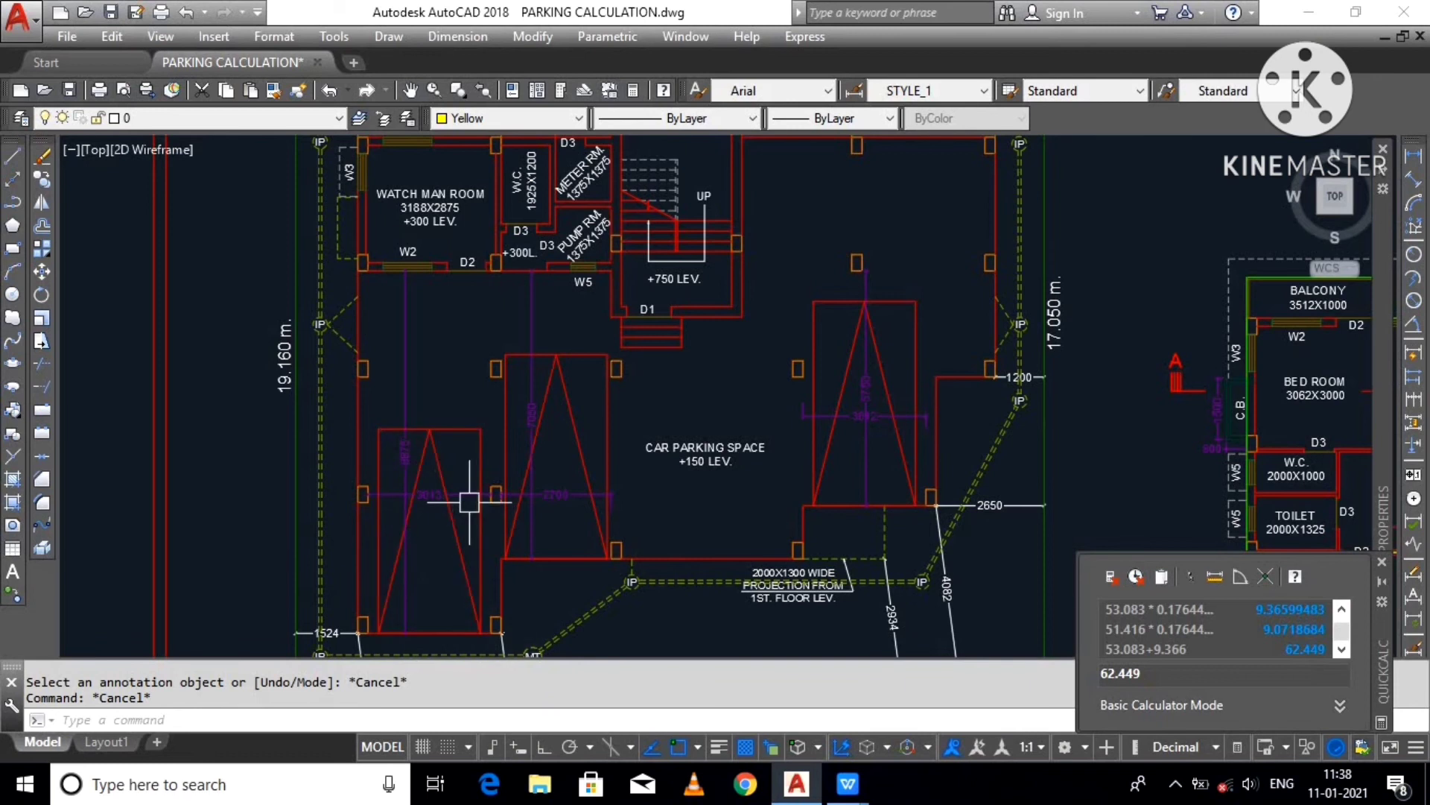
Step: Add a linear dimension for the width of the leftmost car parking bay, just above its upper edge
scroll(501, 578, "up", 3)
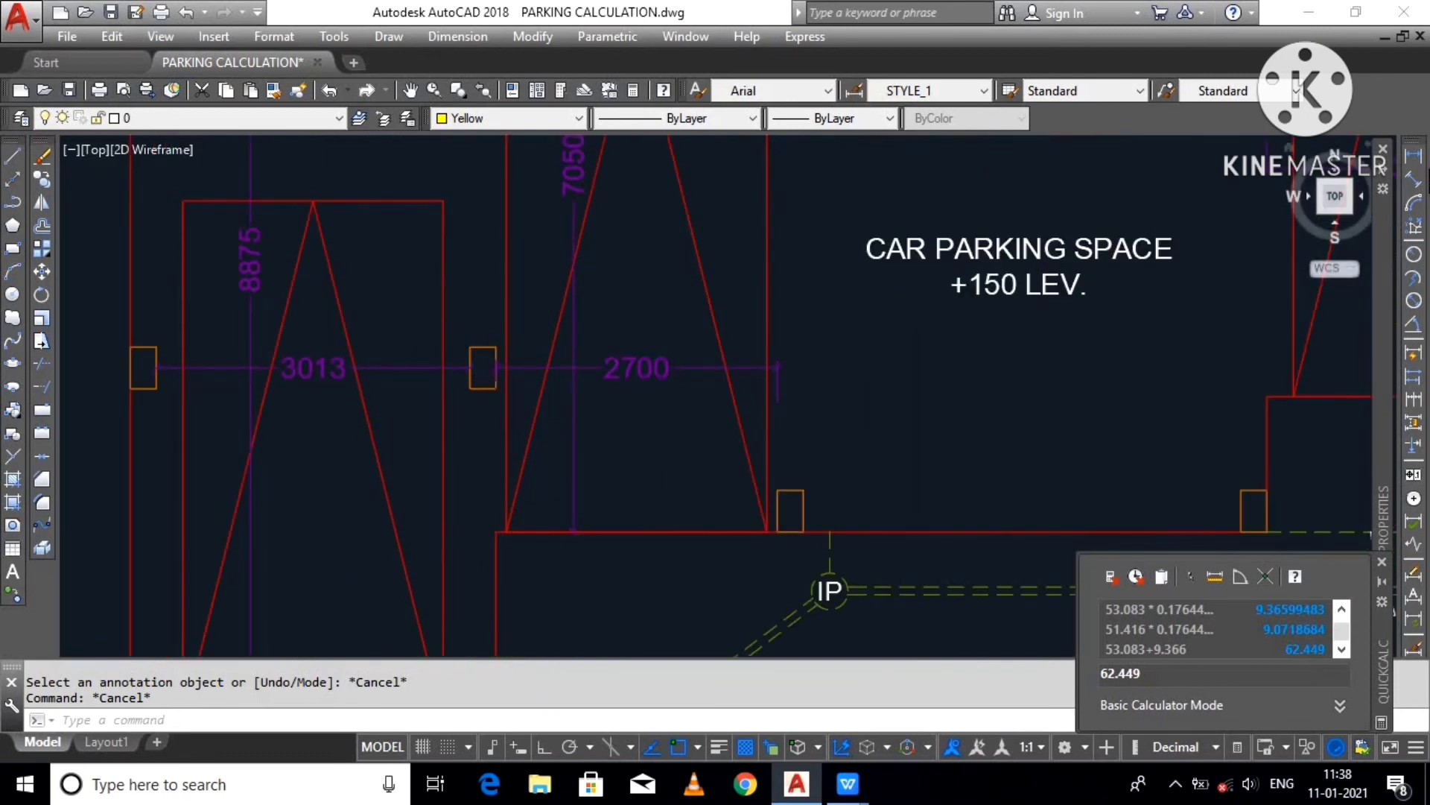
left_click(1414, 157)
scroll(917, 372, "down", 2)
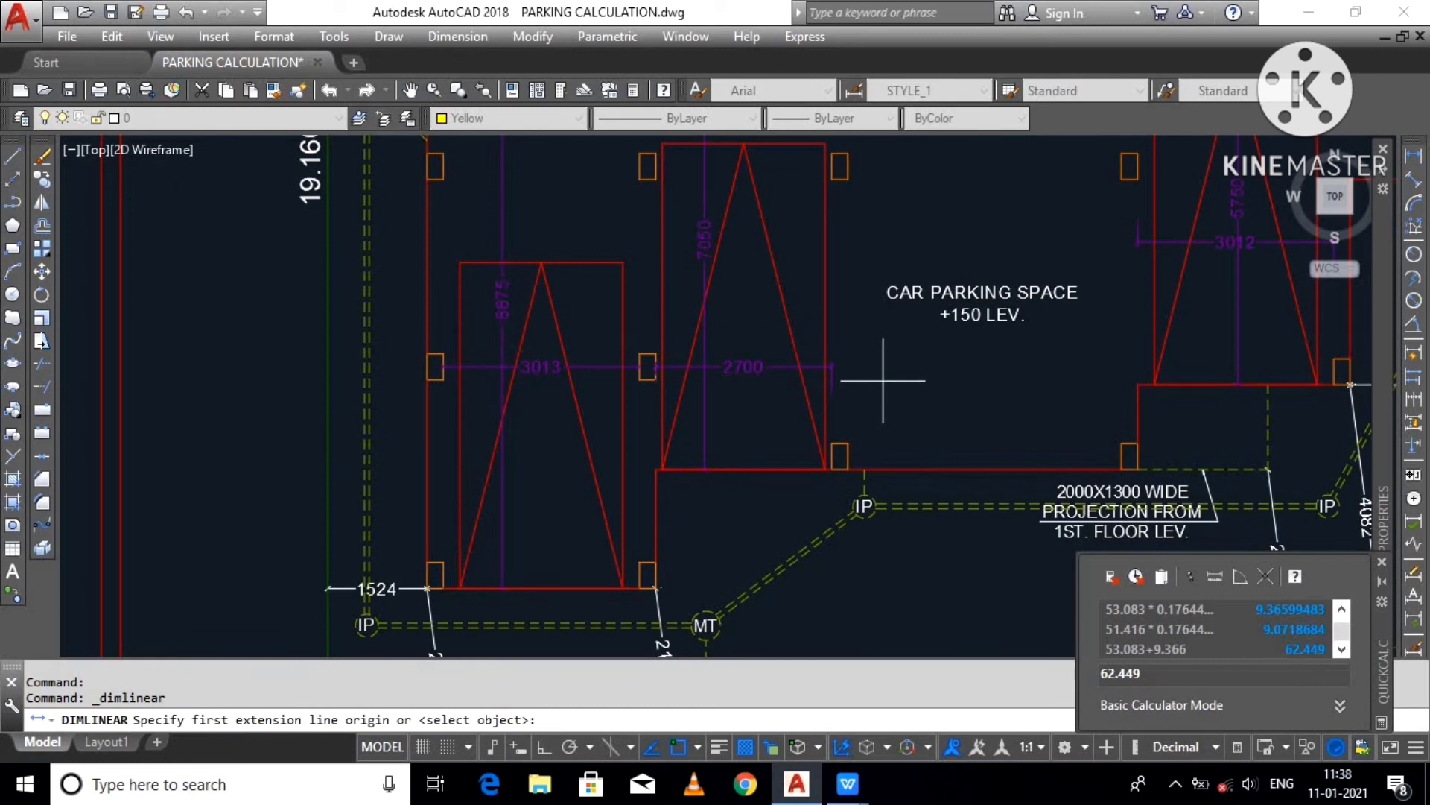
key("Return")
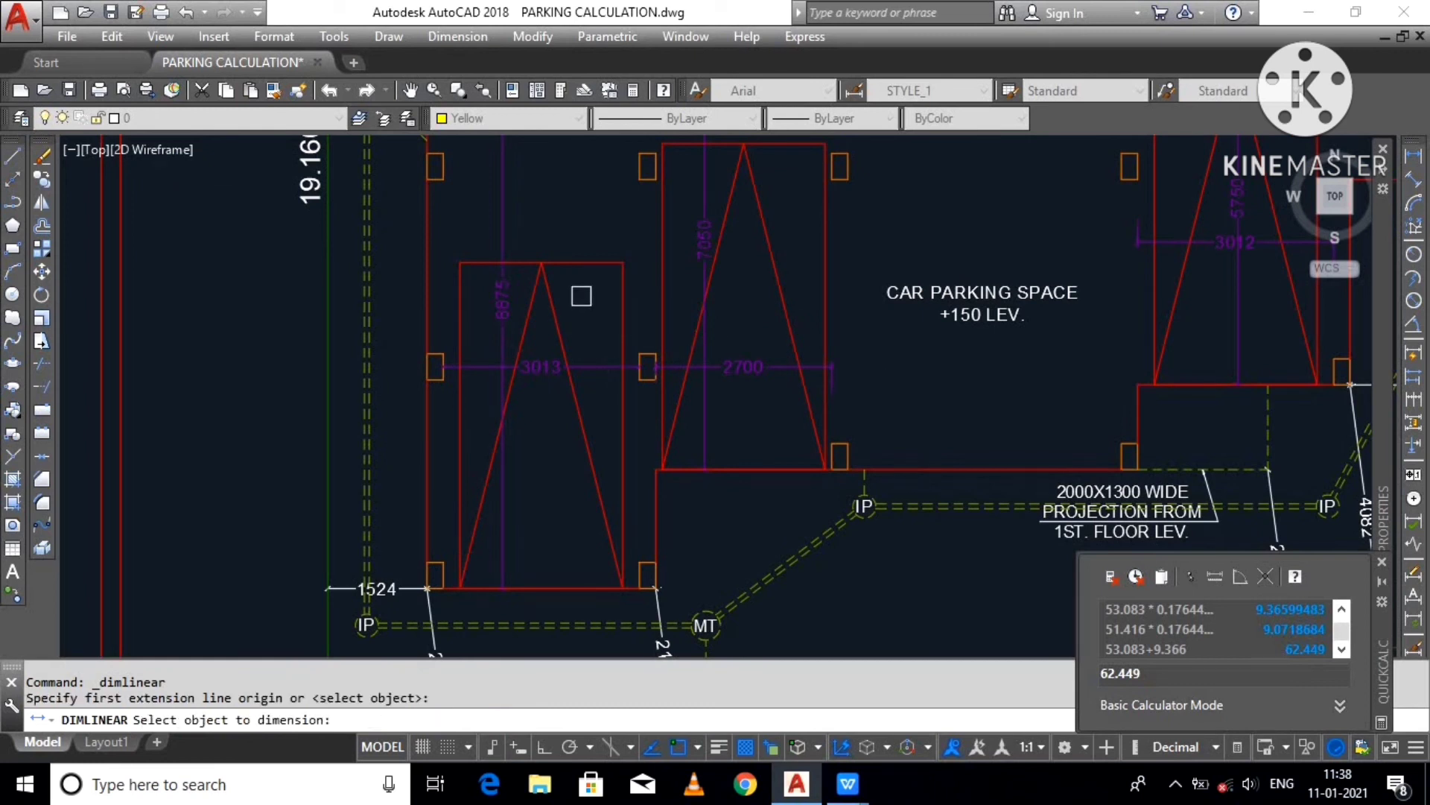
key("Escape")
key("Return")
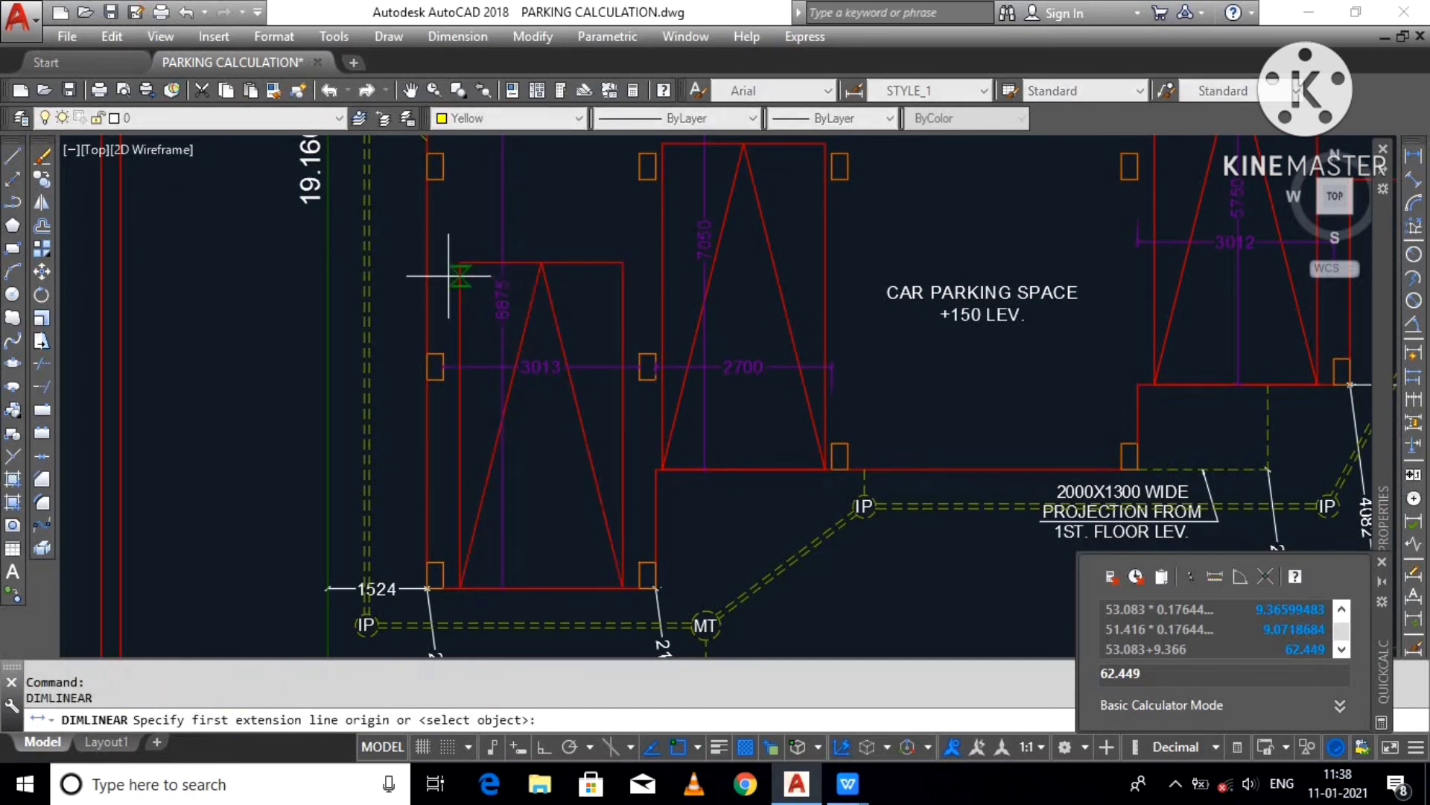
left_click(460, 262)
left_click(622, 262)
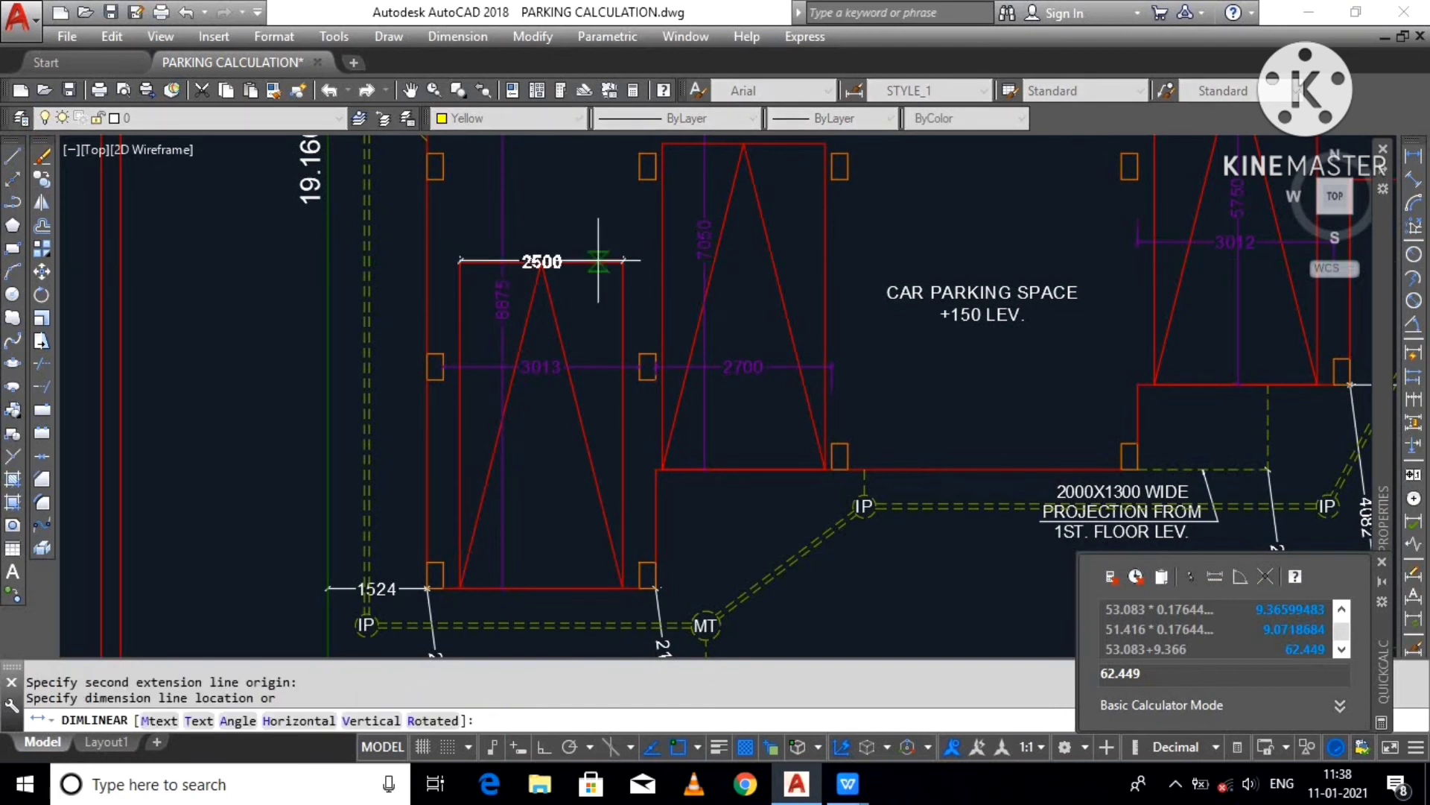
scroll(557, 259, "up", 2)
left_click(585, 238)
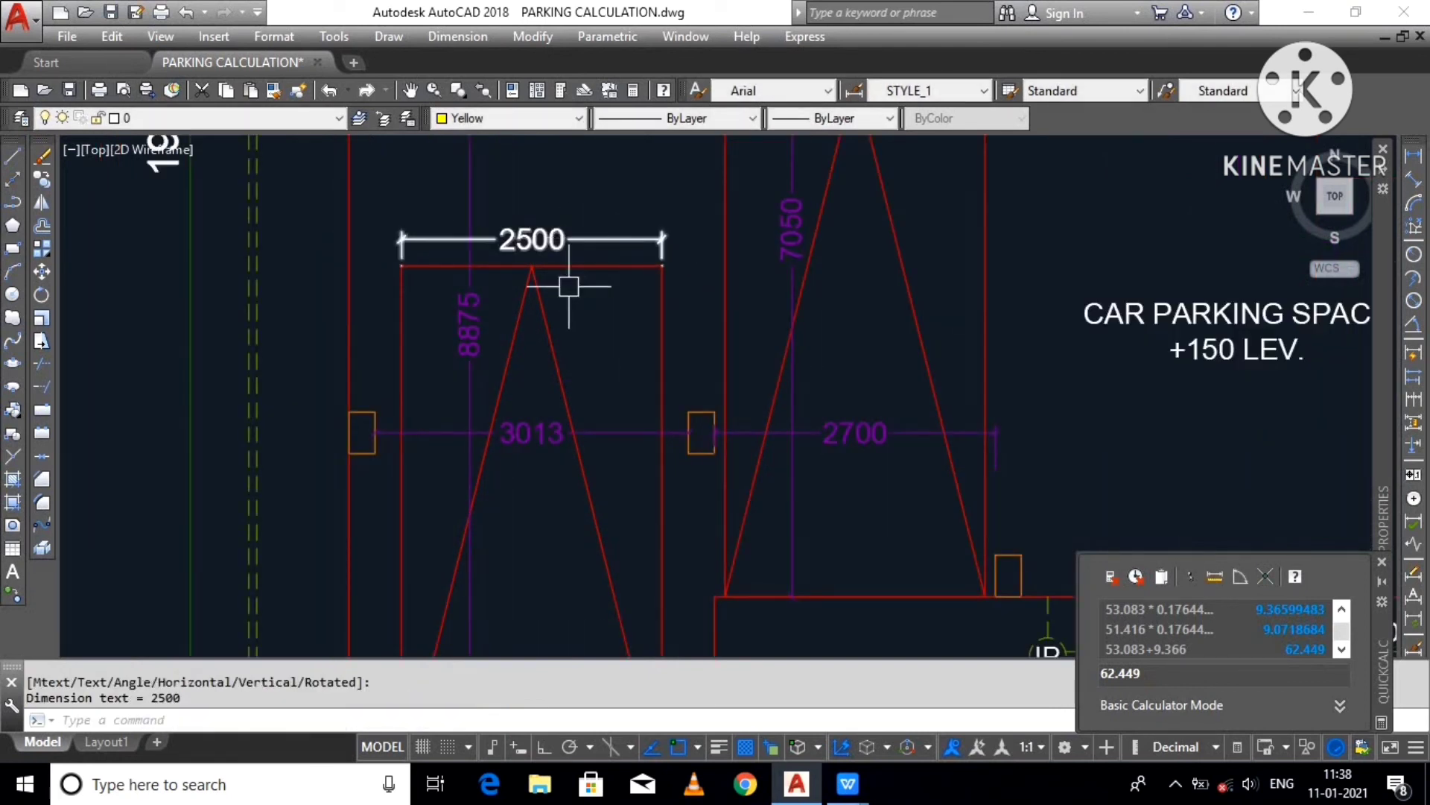
Step: Add a vertical linear dimension for the length of the leftmost car parking bay, placed inside its right edge
scroll(563, 283, "up", 2)
scroll(671, 226, "down", 2)
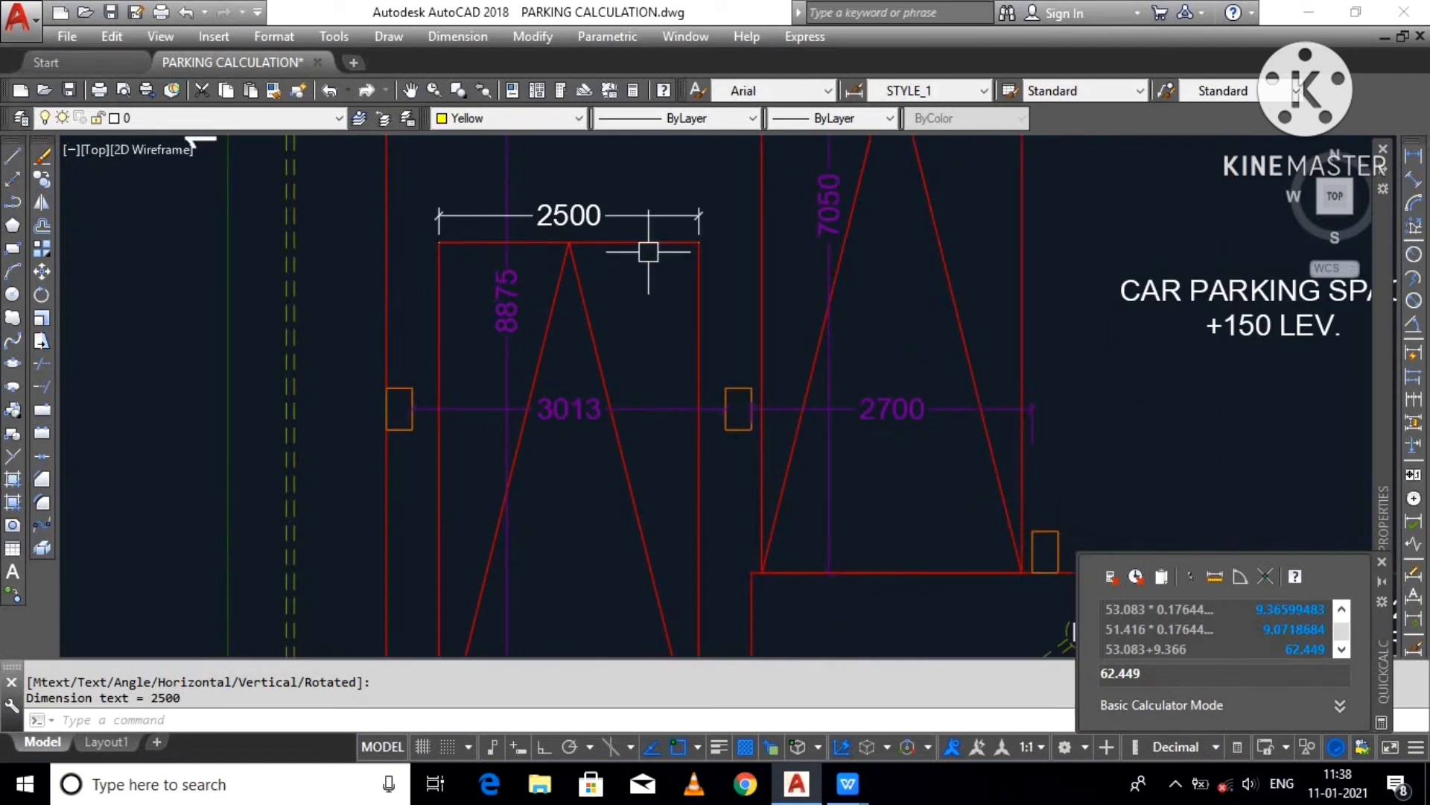
key("Return")
left_click(669, 248)
scroll(669, 248, "down", 2)
scroll(655, 313, "down", 1)
scroll(663, 461, "up", 4)
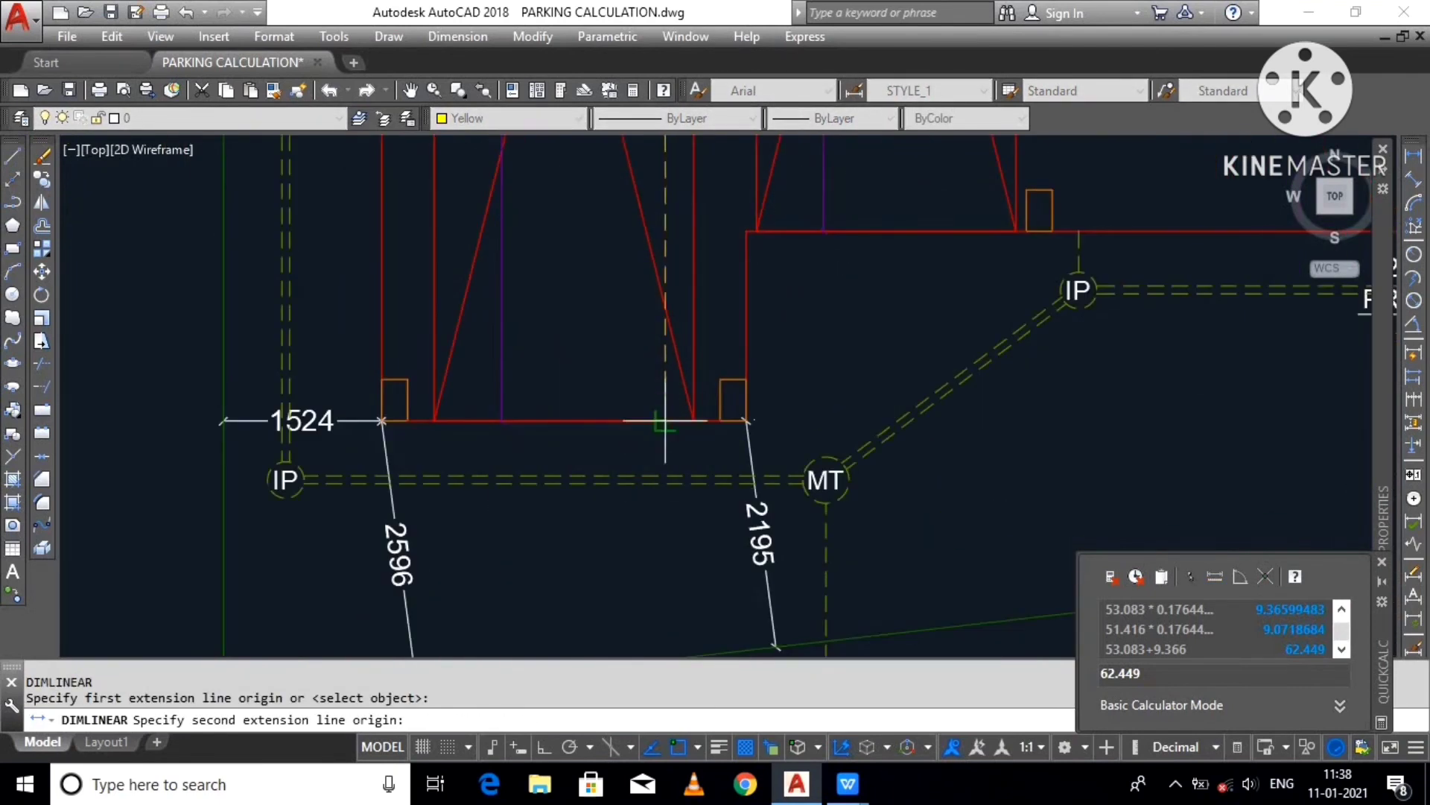
left_click(660, 419)
left_click(661, 210)
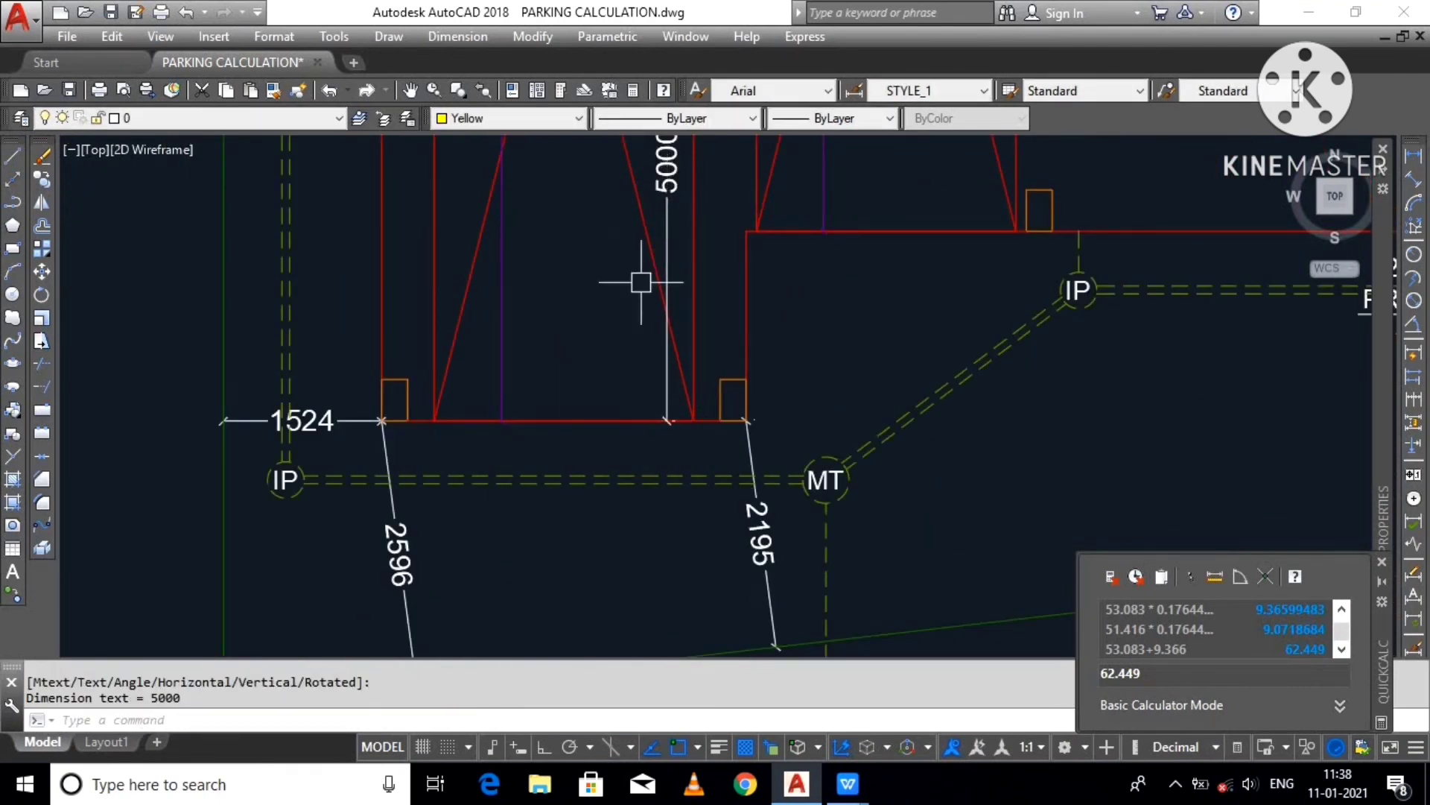
scroll(626, 320, "down", 2)
scroll(578, 351, "up", 2)
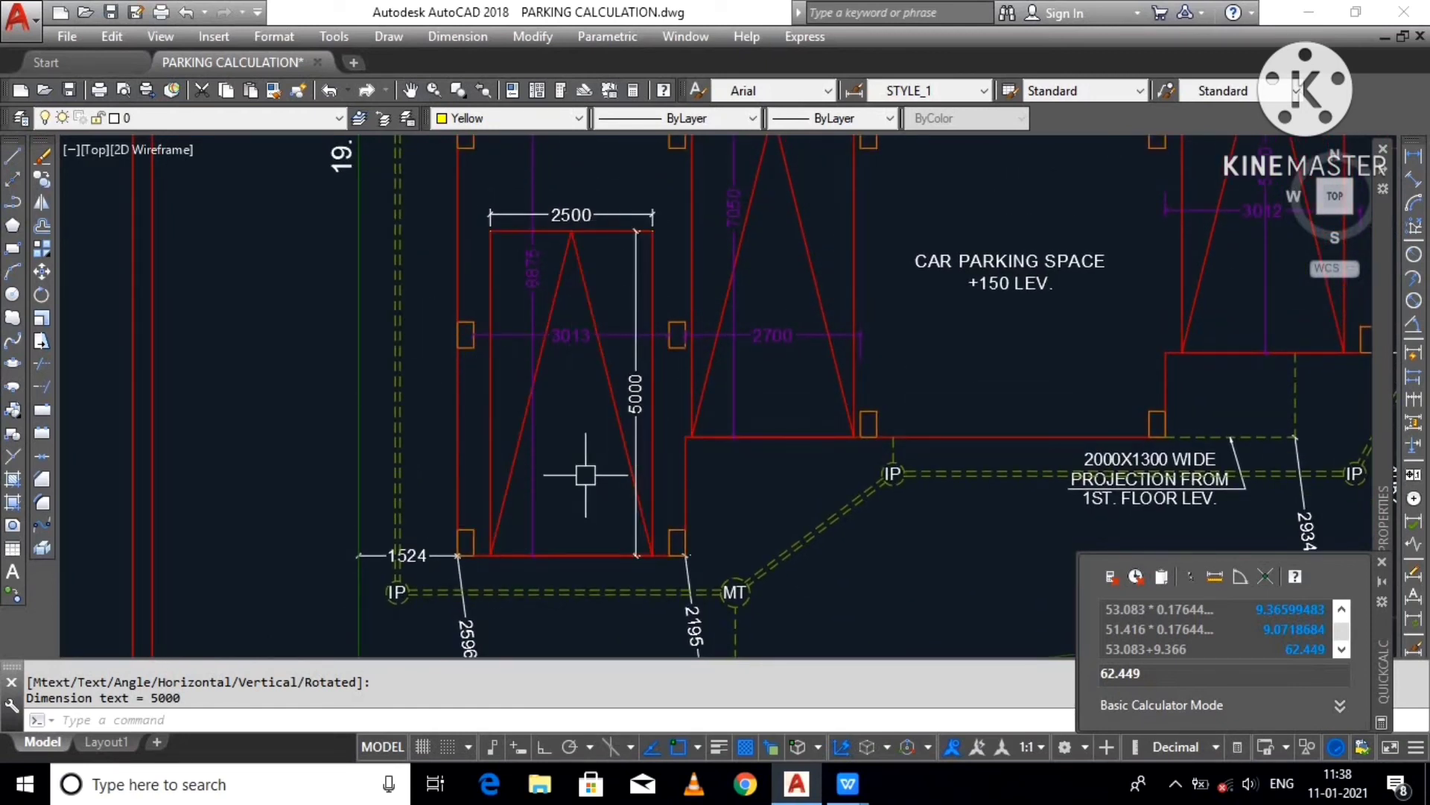
scroll(494, 473, "down", 2)
scroll(542, 263, "up", 2)
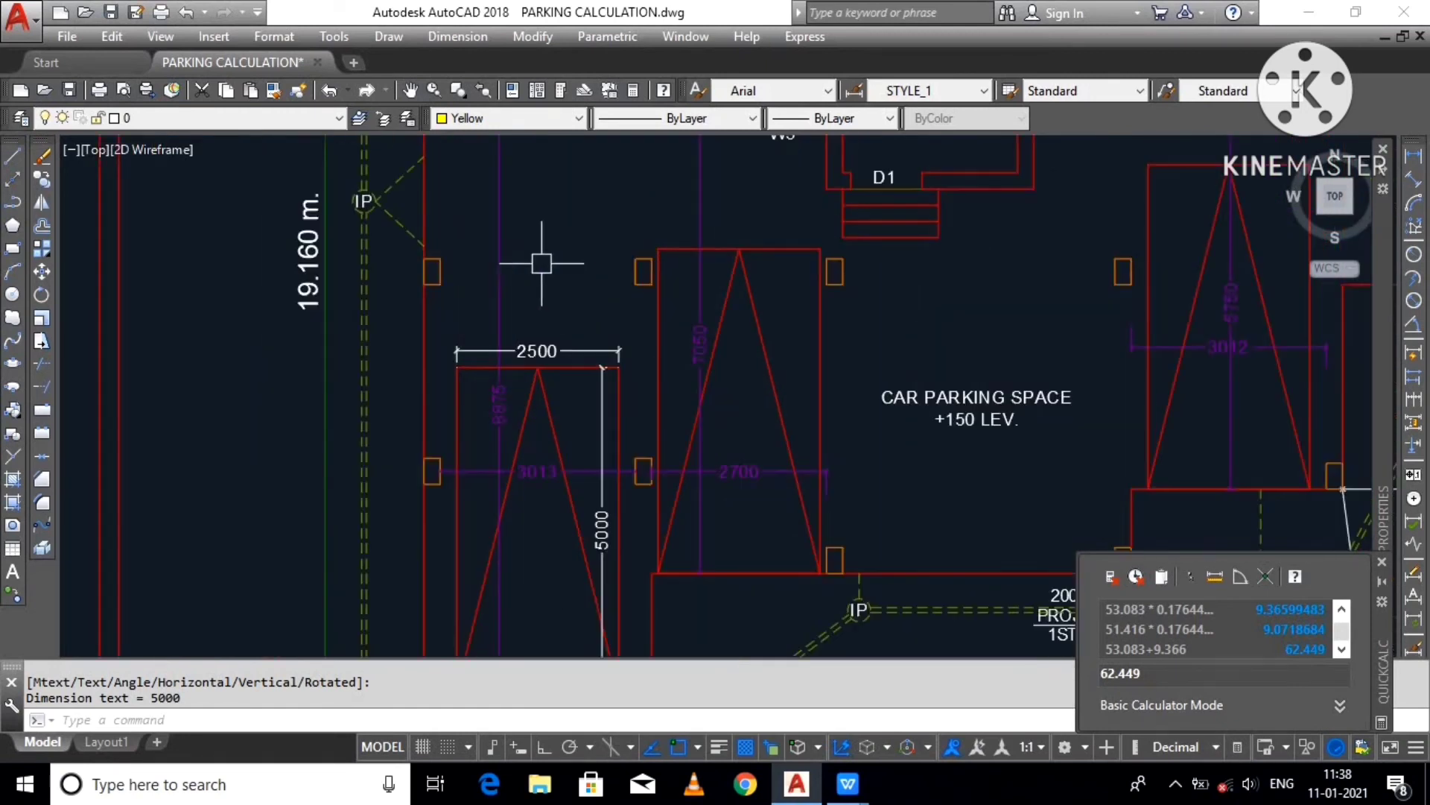
scroll(572, 304, "down", 2)
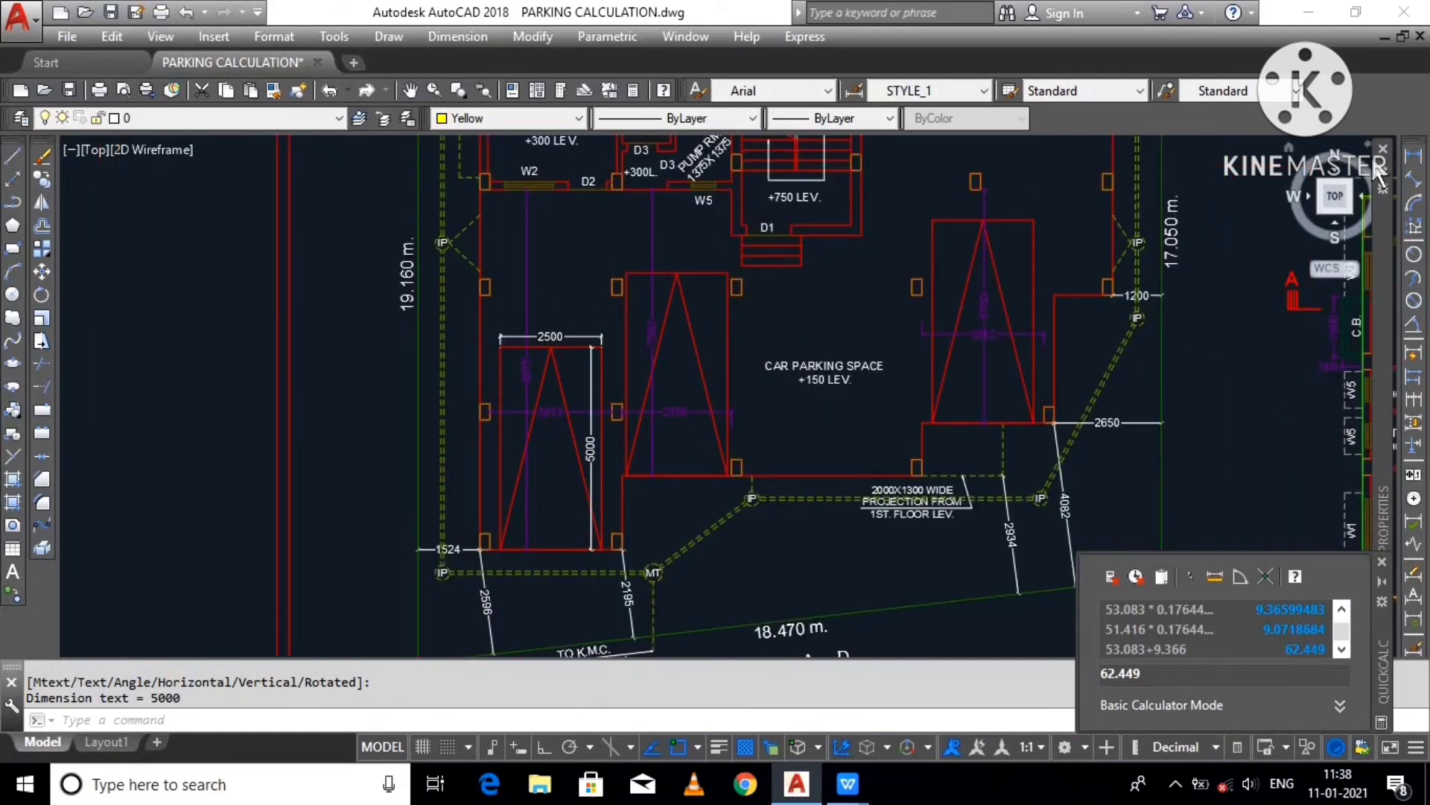
left_click(1412, 157)
left_click(551, 549)
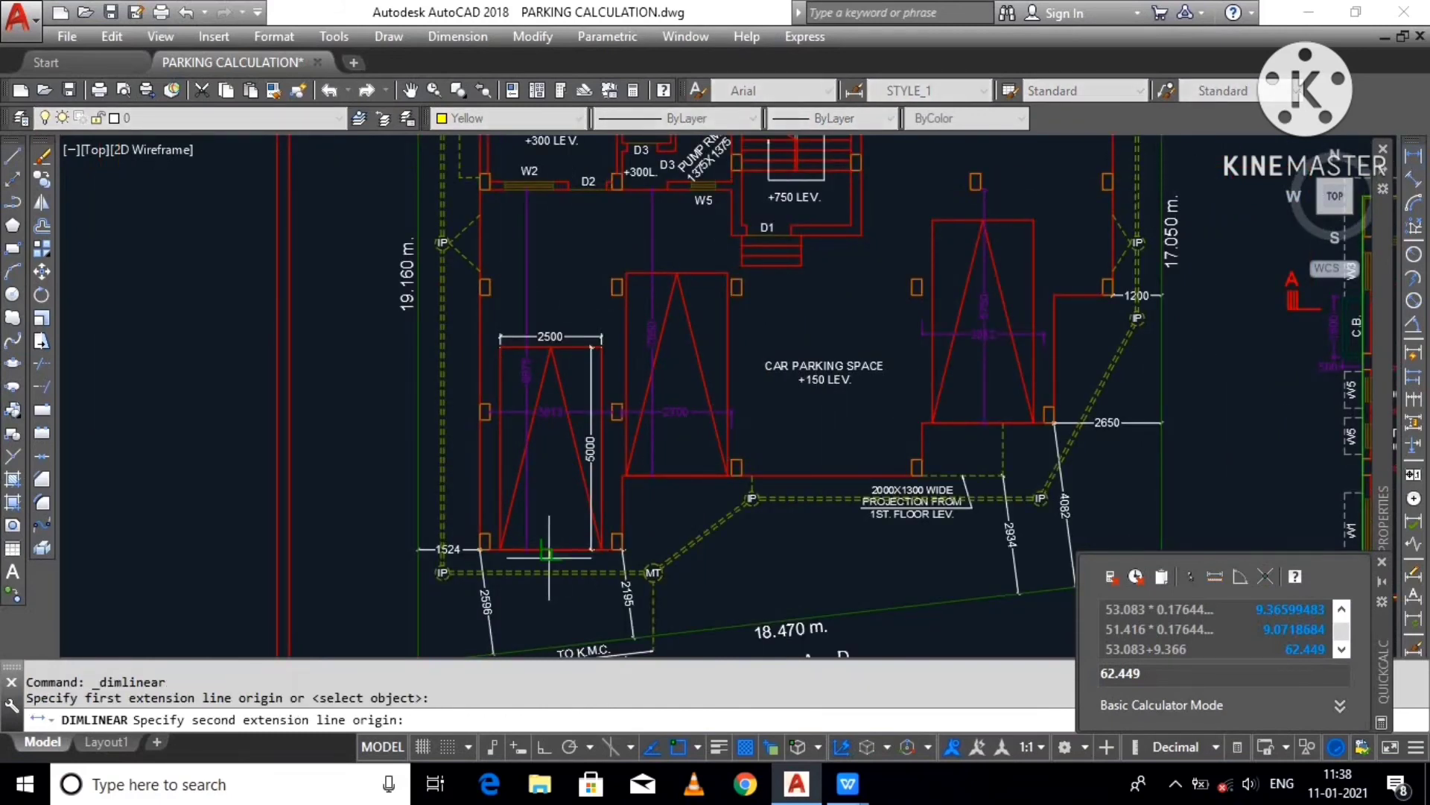
key("Escape")
key("Escape")
Step: Inspect the clearance dimensions around the leftmost bay and the other two parking bays on the ground floor plan
scroll(499, 447, "up", 5)
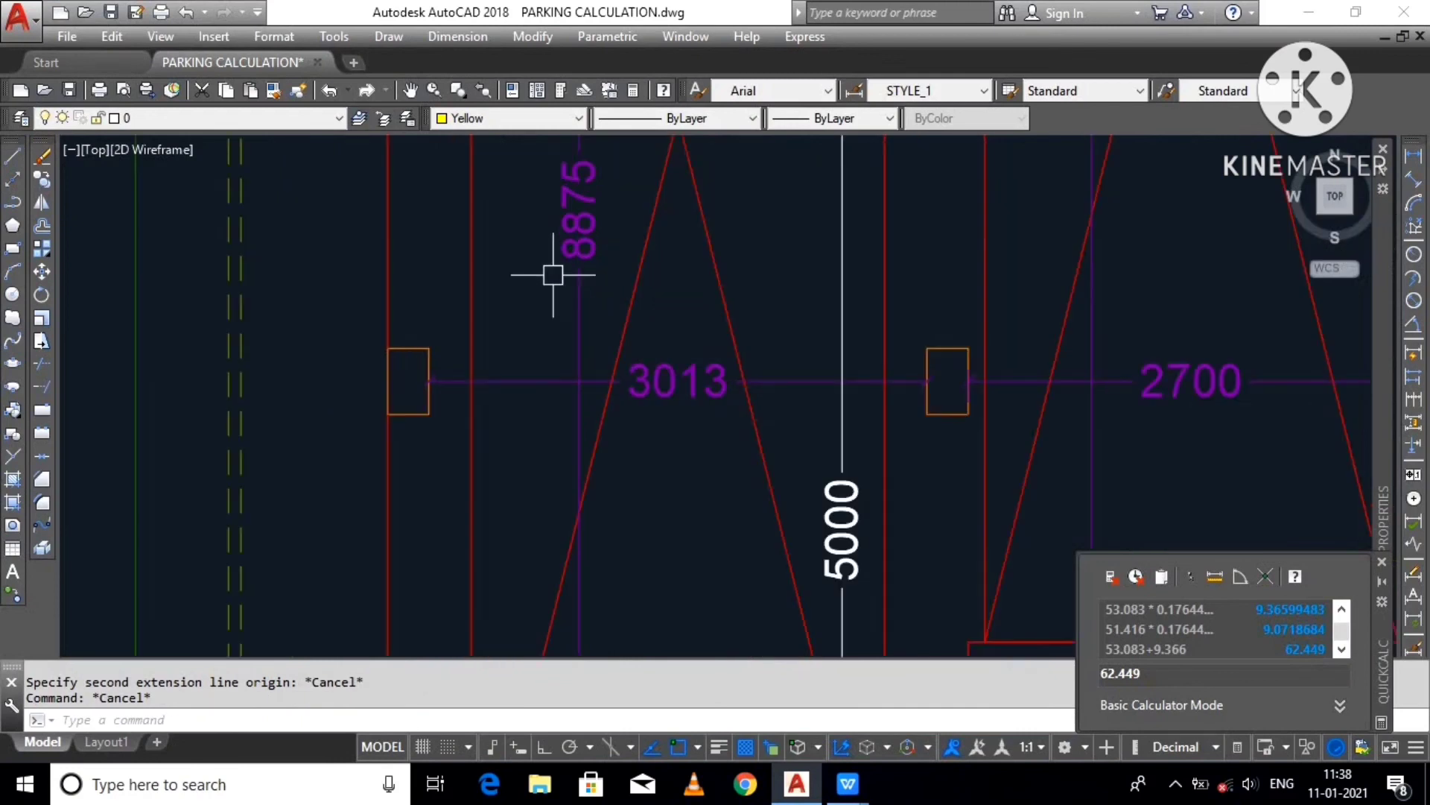
middle_click_drag(553, 325, 549, 447)
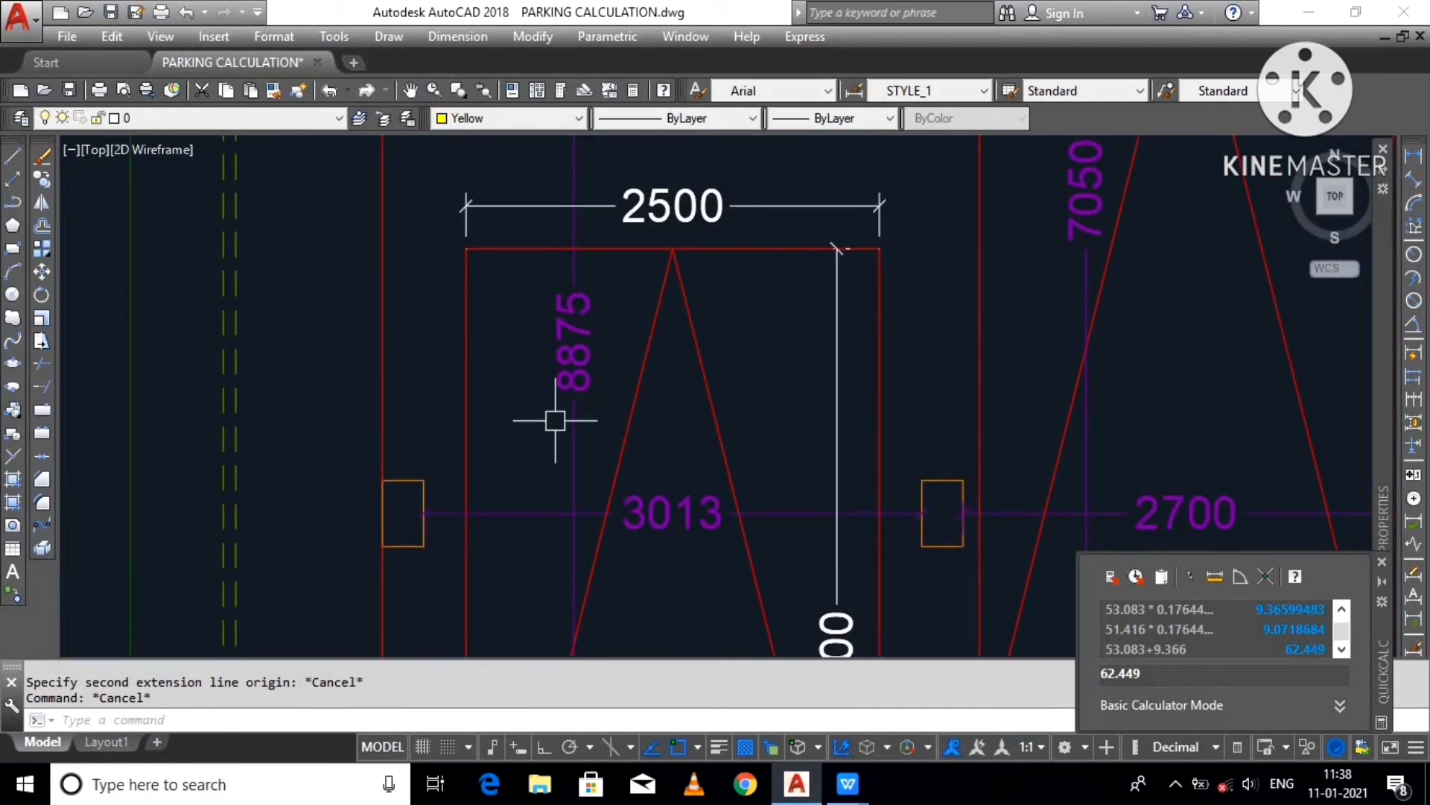
scroll(555, 420, "down", 4)
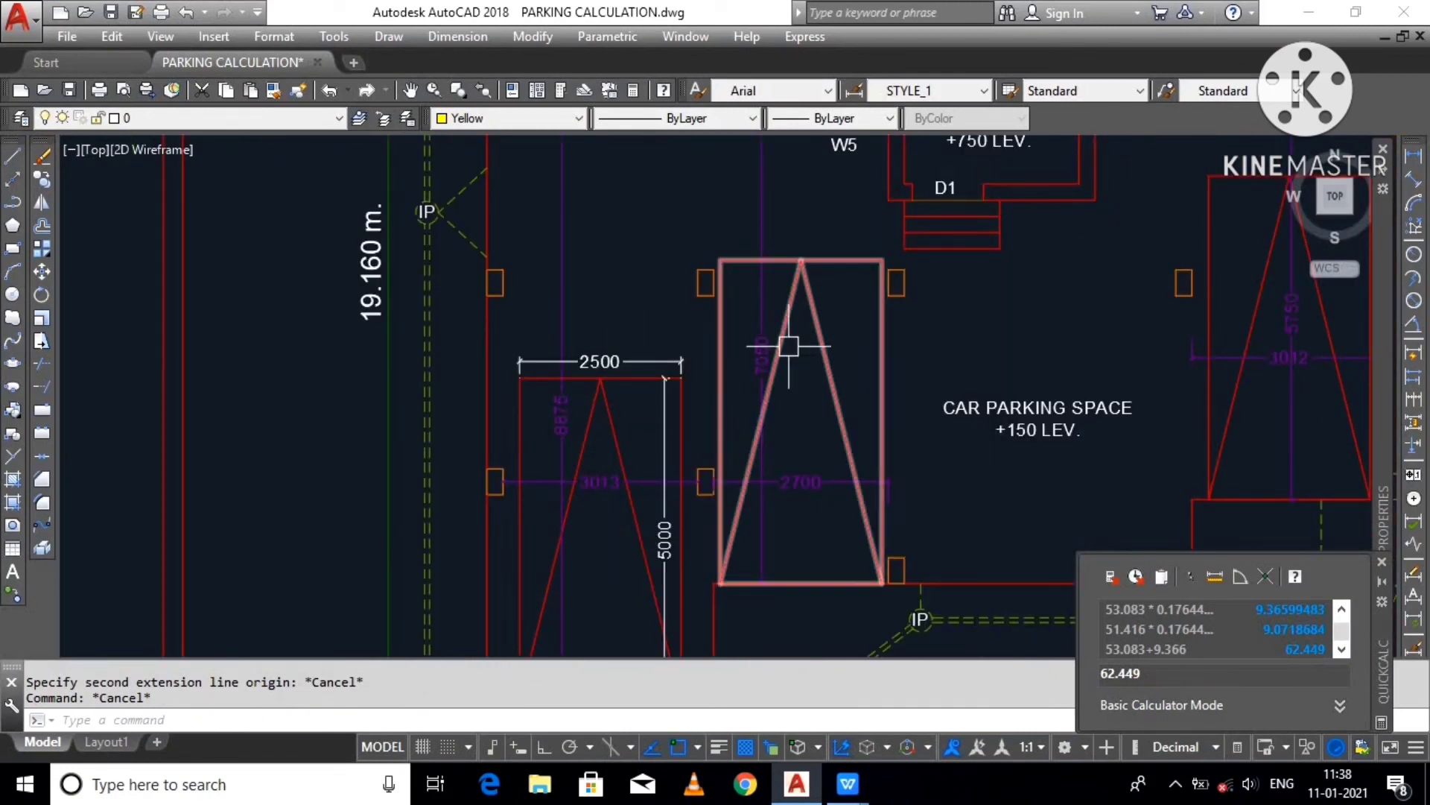
scroll(789, 345, "down", 2)
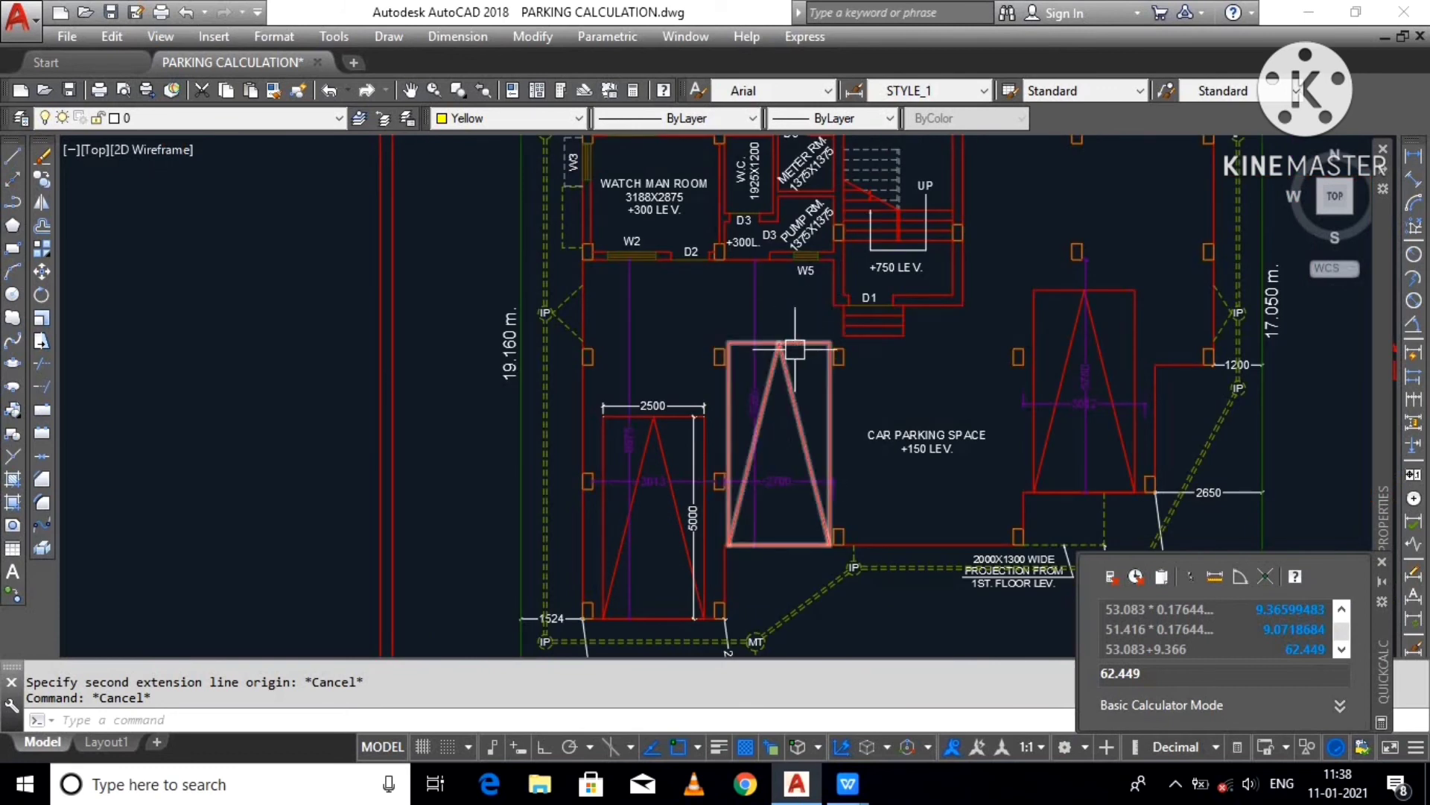
middle_click_drag(790, 342, 620, 404)
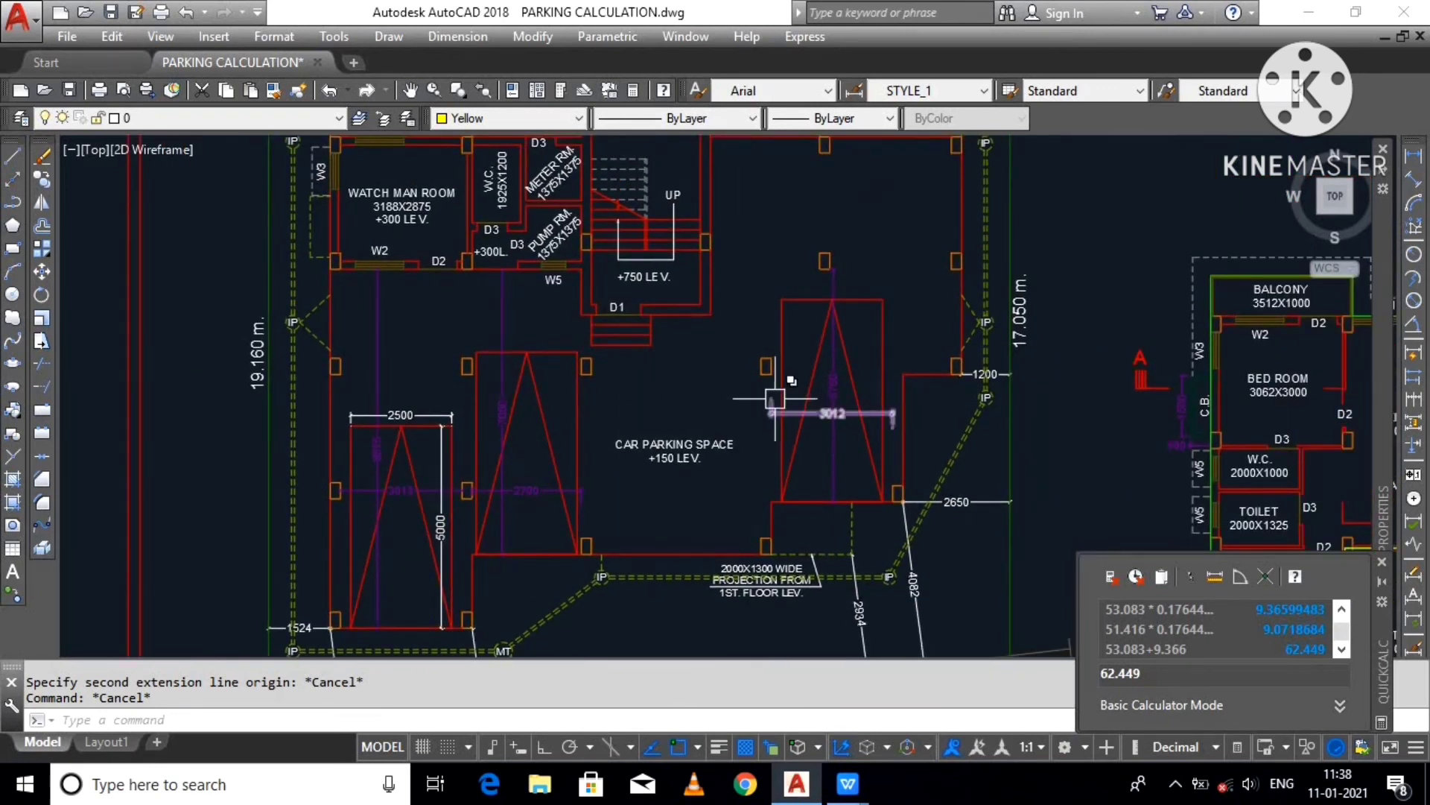
Step: Copy the leftmost parking bay of the ground floor plan horizontally, with Ortho on, into the empty space outside the sheet's left border
scroll(776, 397, "up", 2)
middle_click_drag(856, 342, 824, 477)
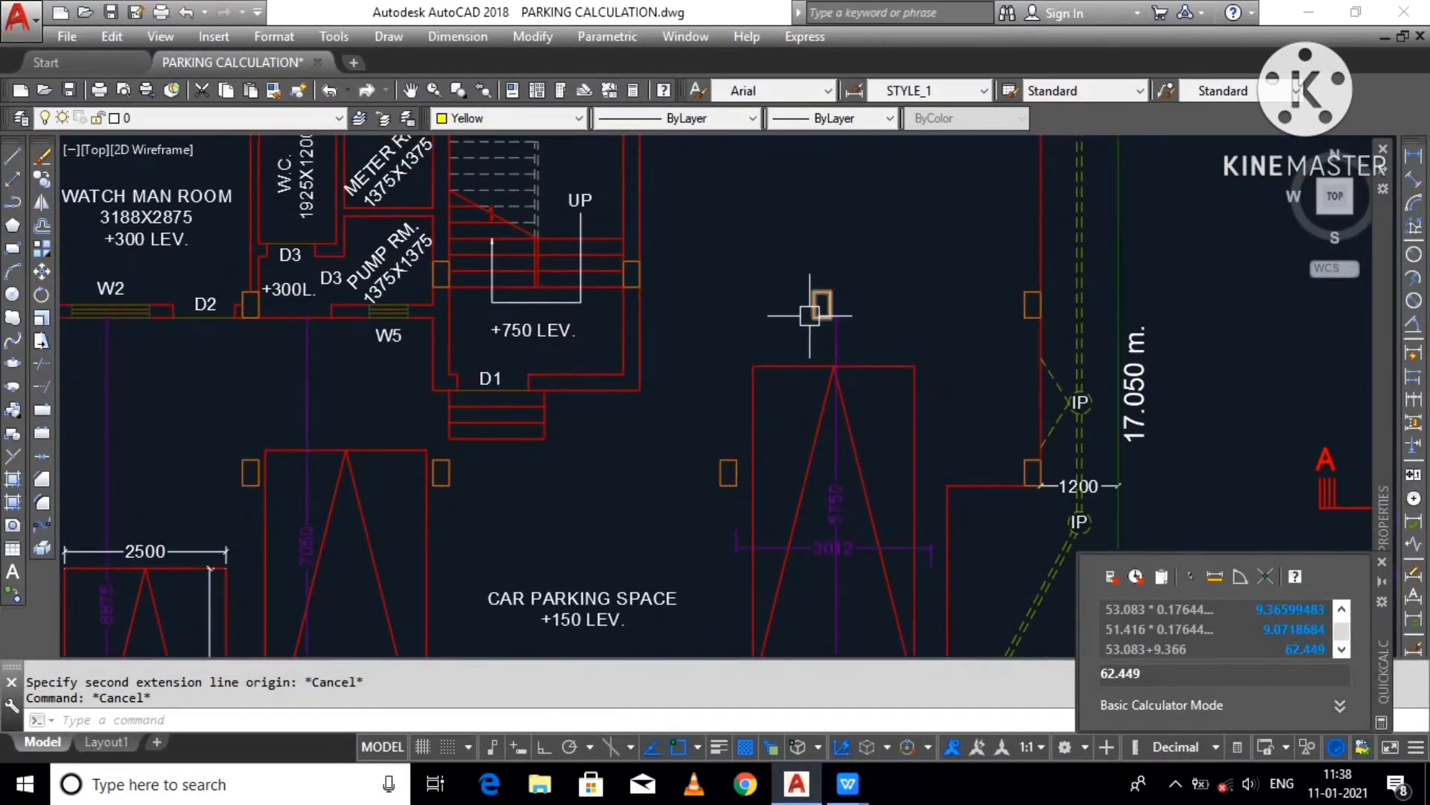
scroll(844, 317, "down", 2)
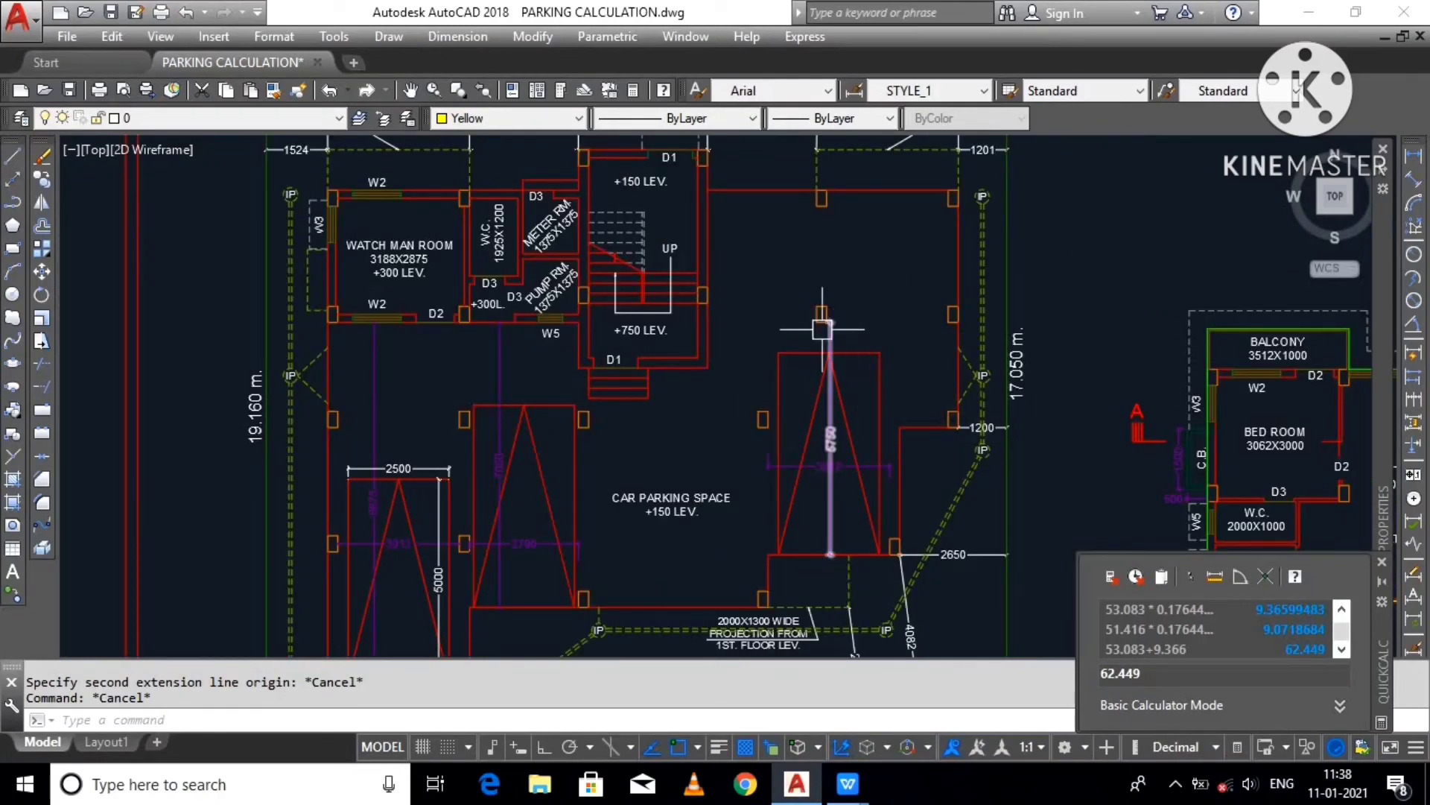
scroll(841, 313, "down", 2)
left_click(42, 179)
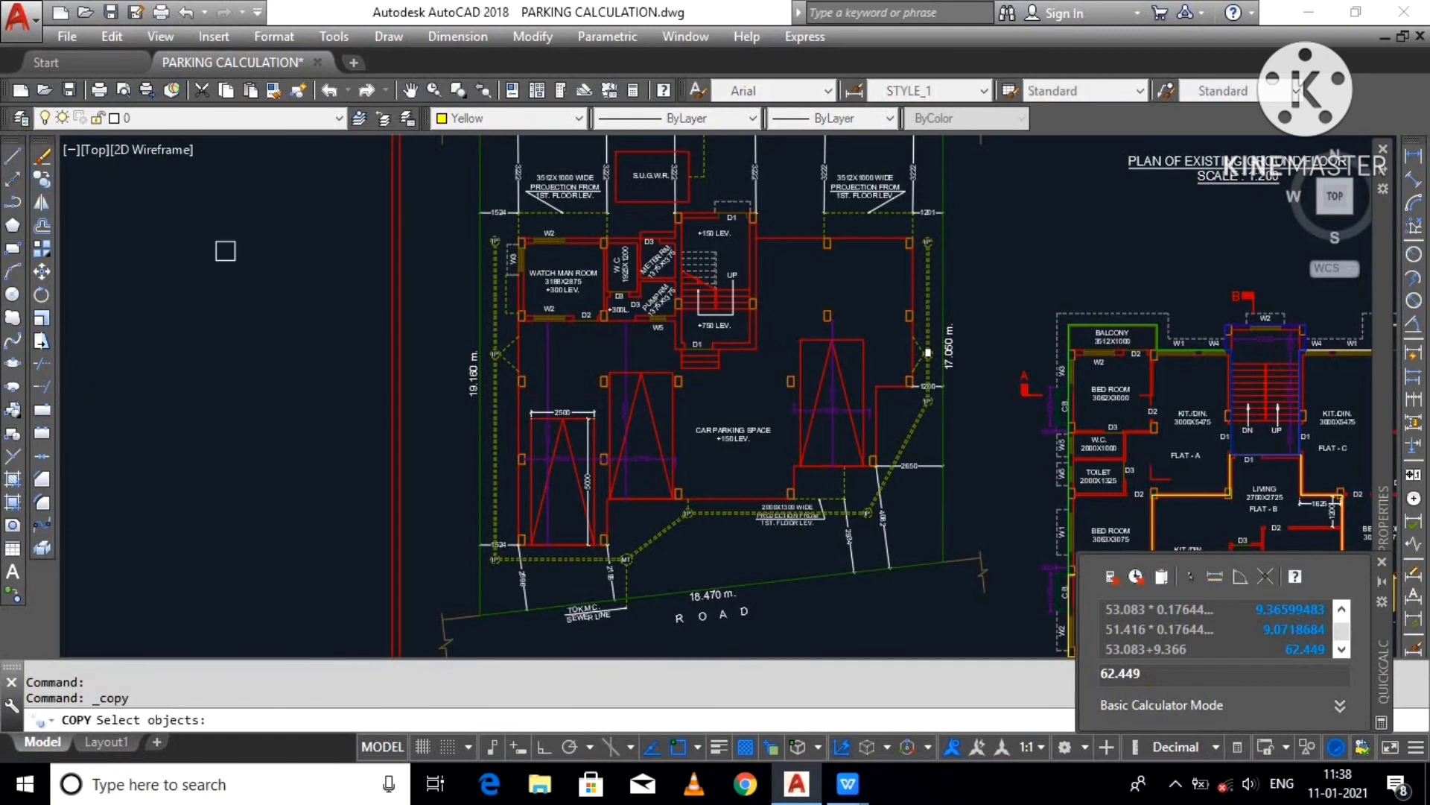
scroll(548, 421, "up", 6)
left_click(625, 417)
key("Return")
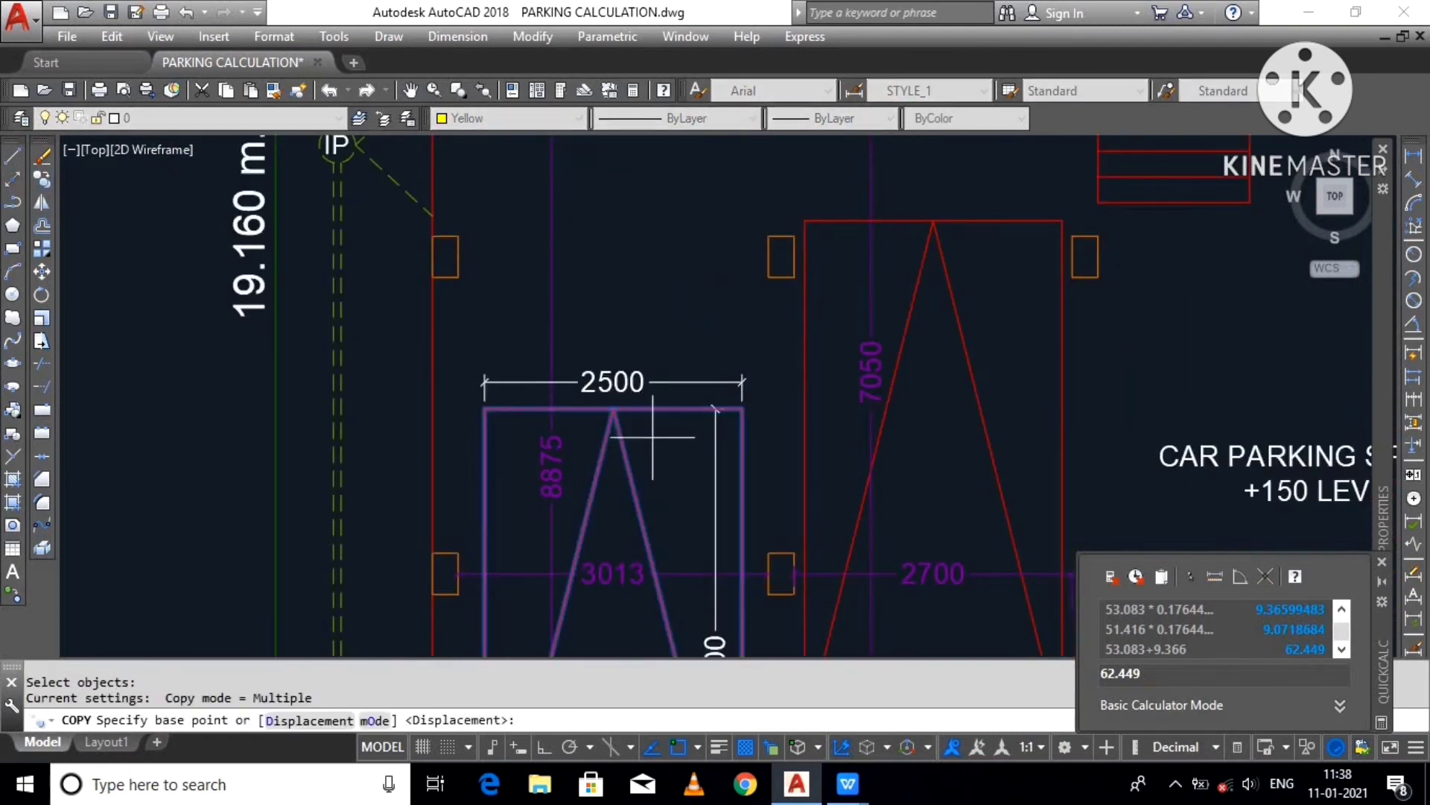
left_click(653, 439)
scroll(678, 448, "down", 6)
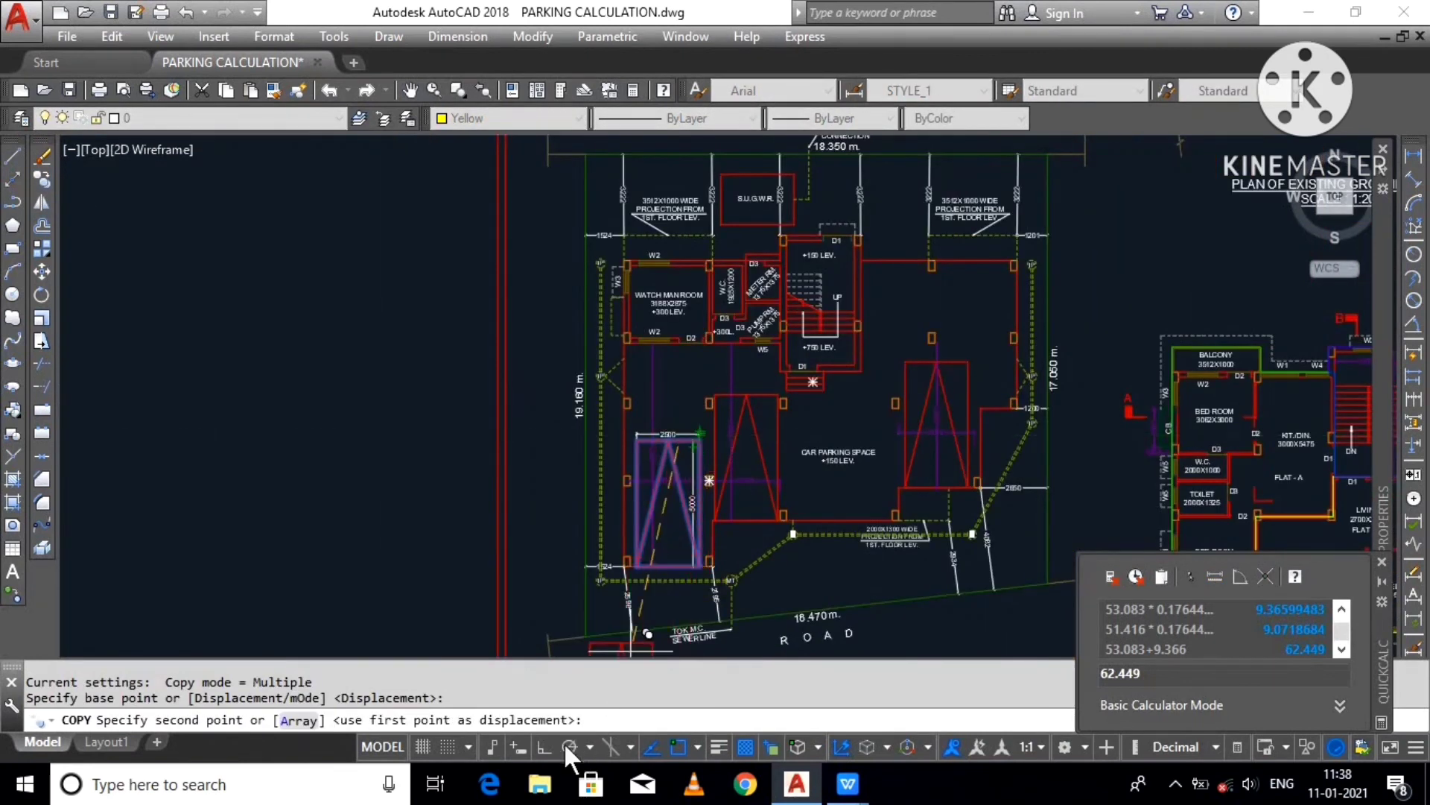
left_click(543, 744)
left_click(310, 514)
key("Return")
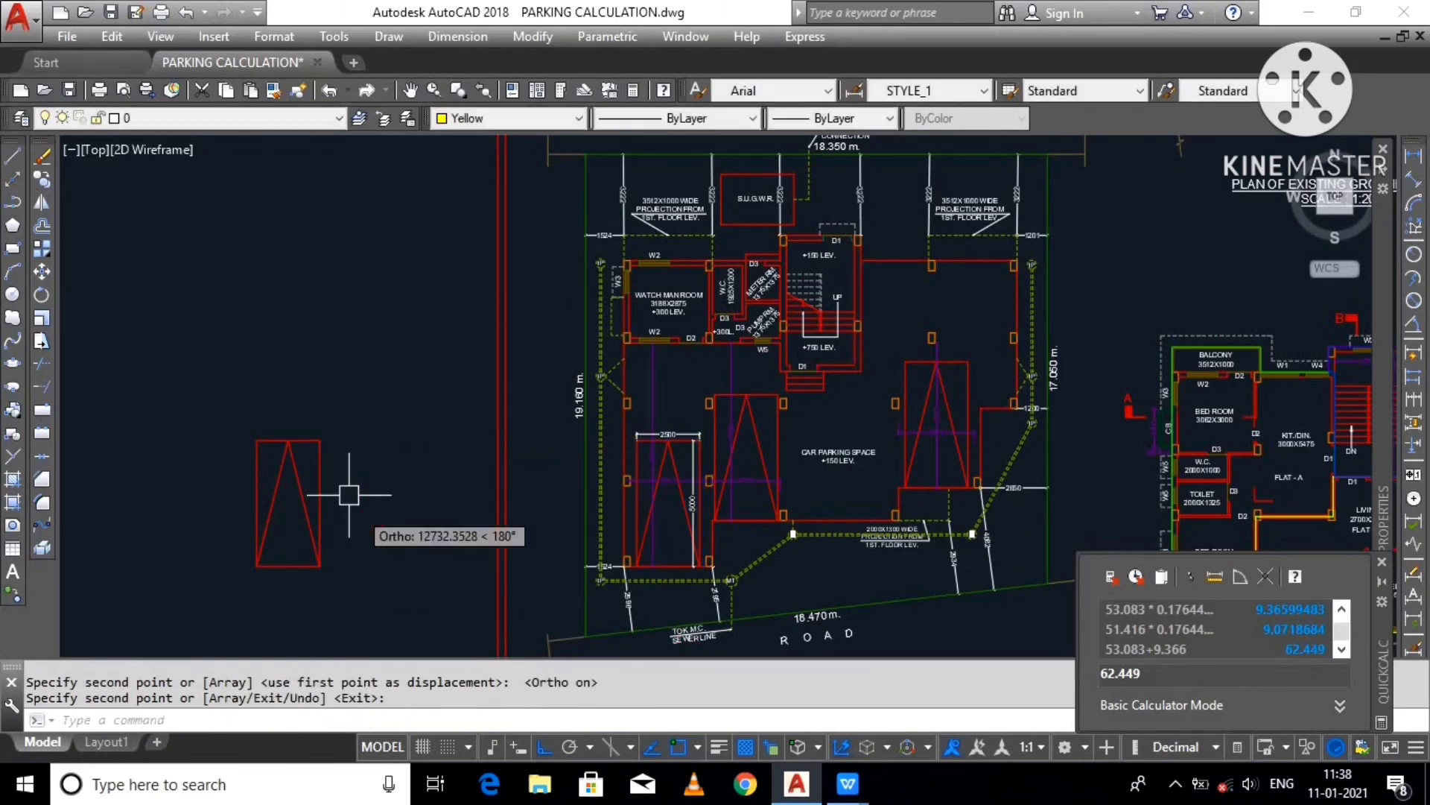
Step: Copy the bay outside the sheet border straight upward twice to form a column of three bays with small gaps
left_click(320, 507)
left_click(43, 182)
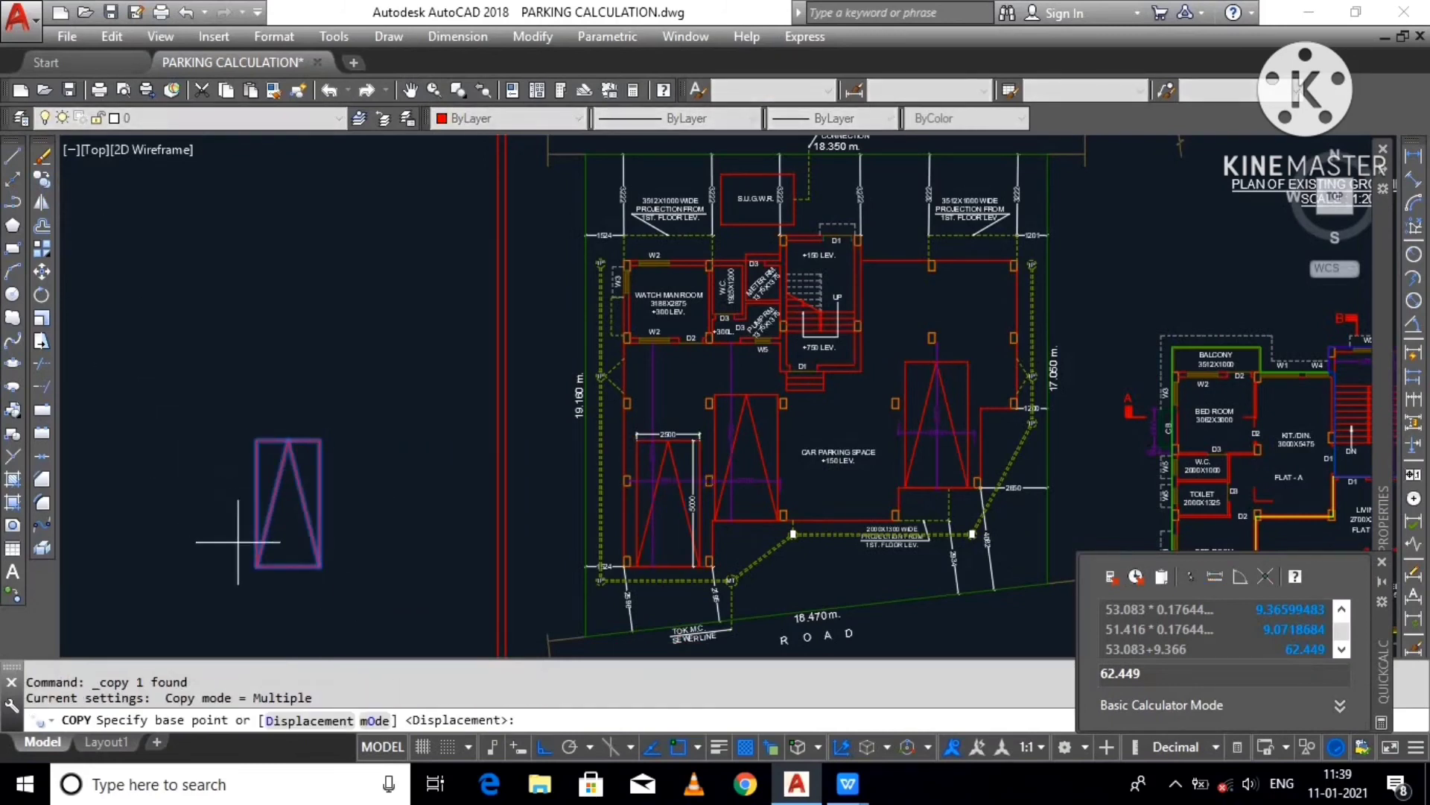
left_click(256, 565)
left_click(253, 431)
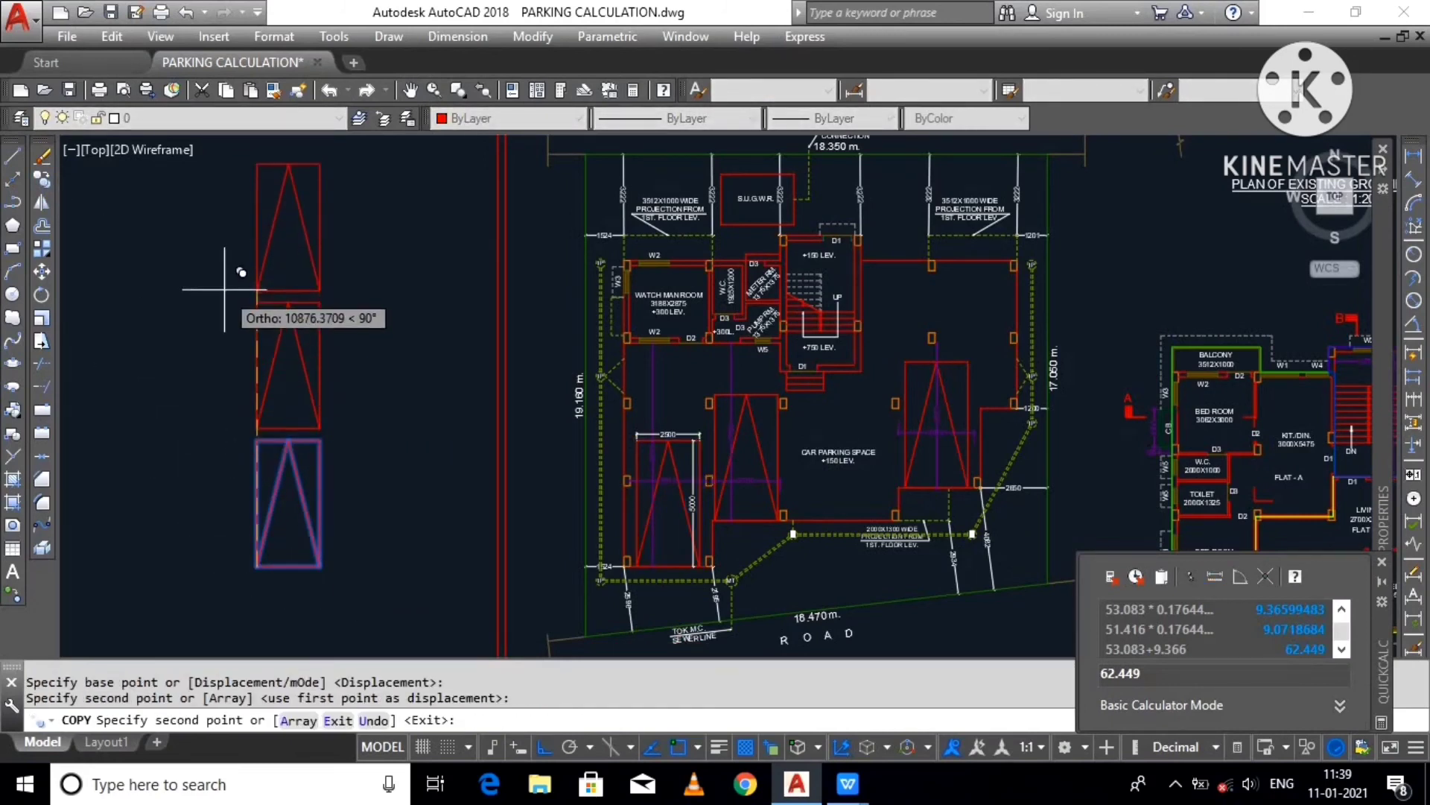
left_click(222, 289)
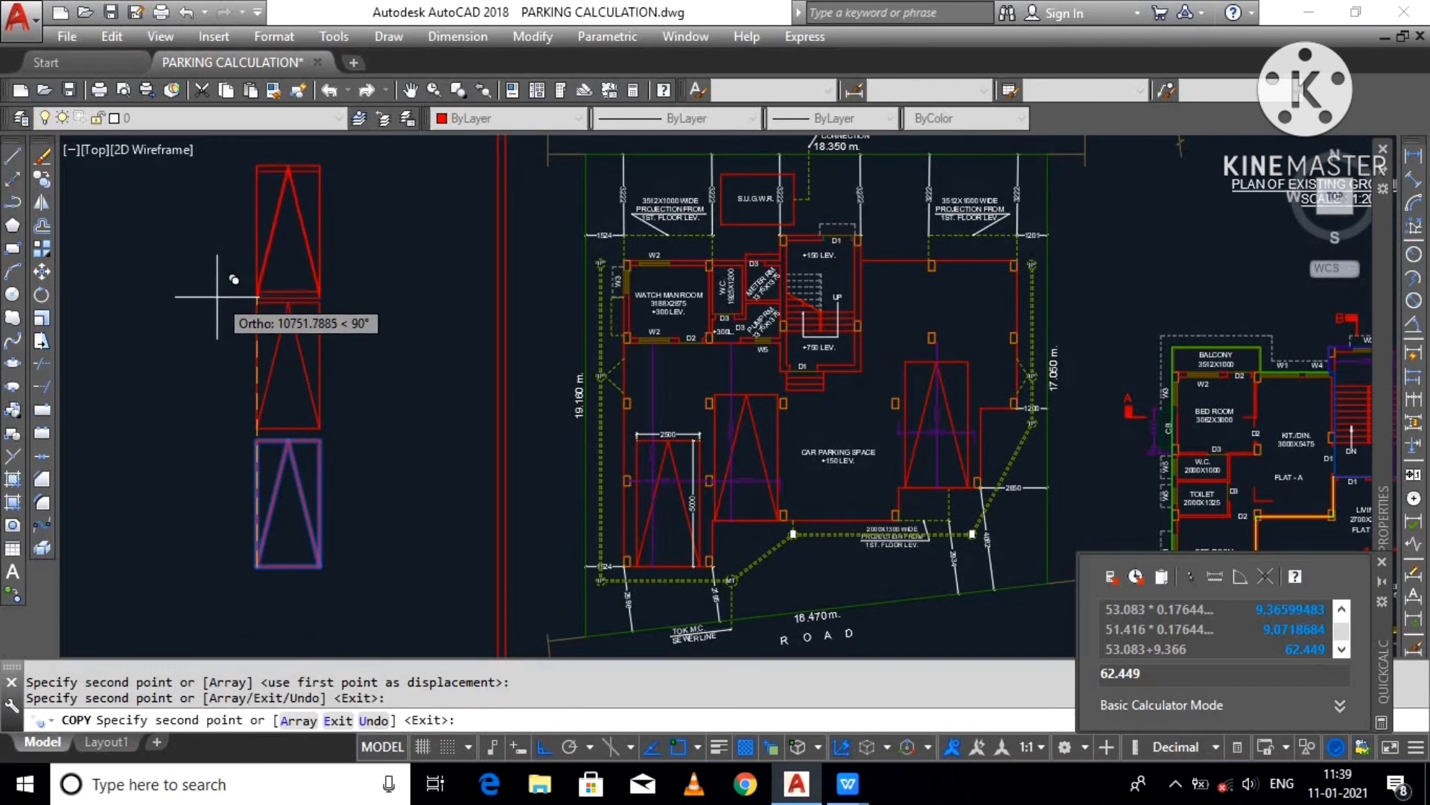
middle_click_drag(222, 289, 222, 333)
key("Return")
scroll(268, 469, "down", 3)
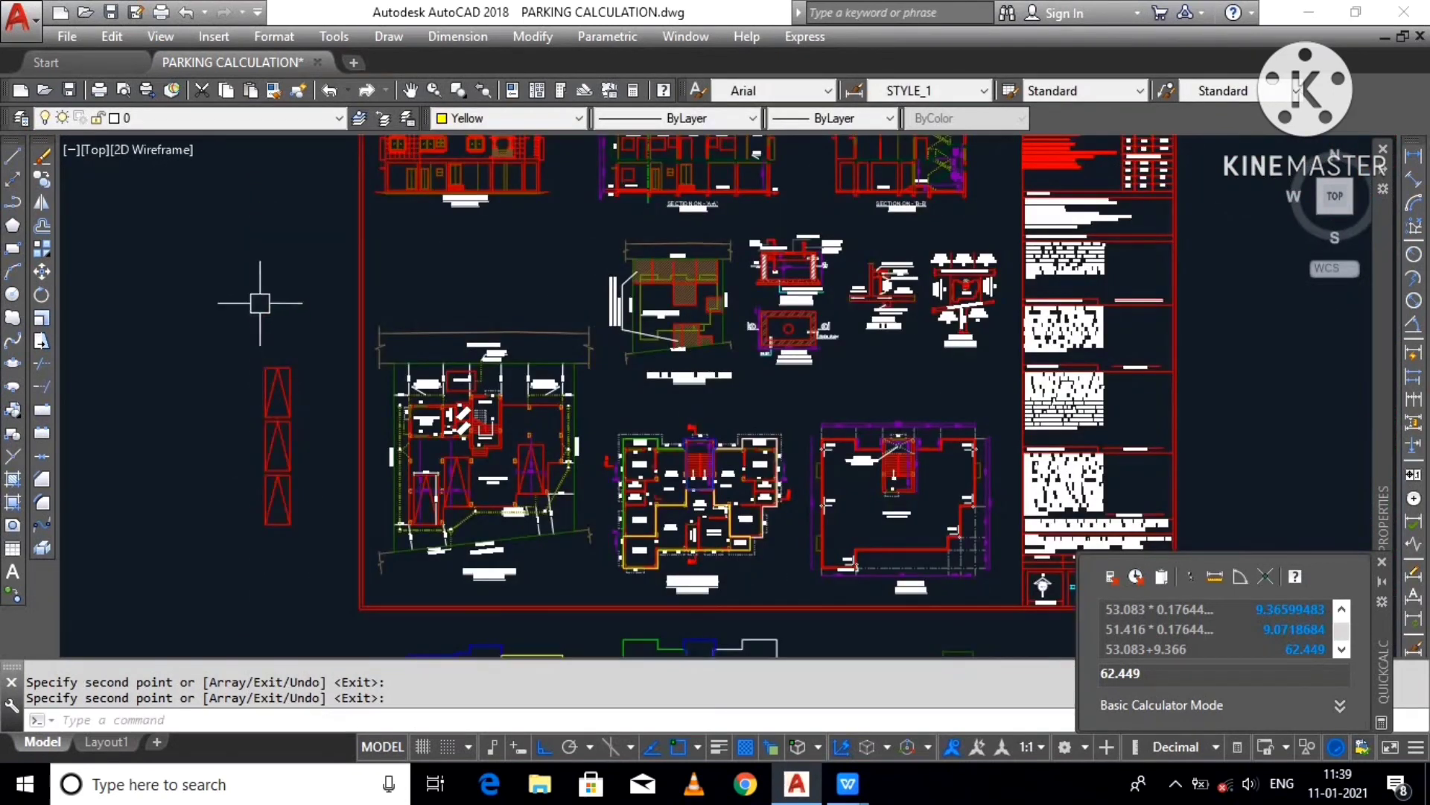
Step: Draw a large rectangle around the column of three bays, leaving free space above and to the left of them
scroll(286, 475, "up", 2)
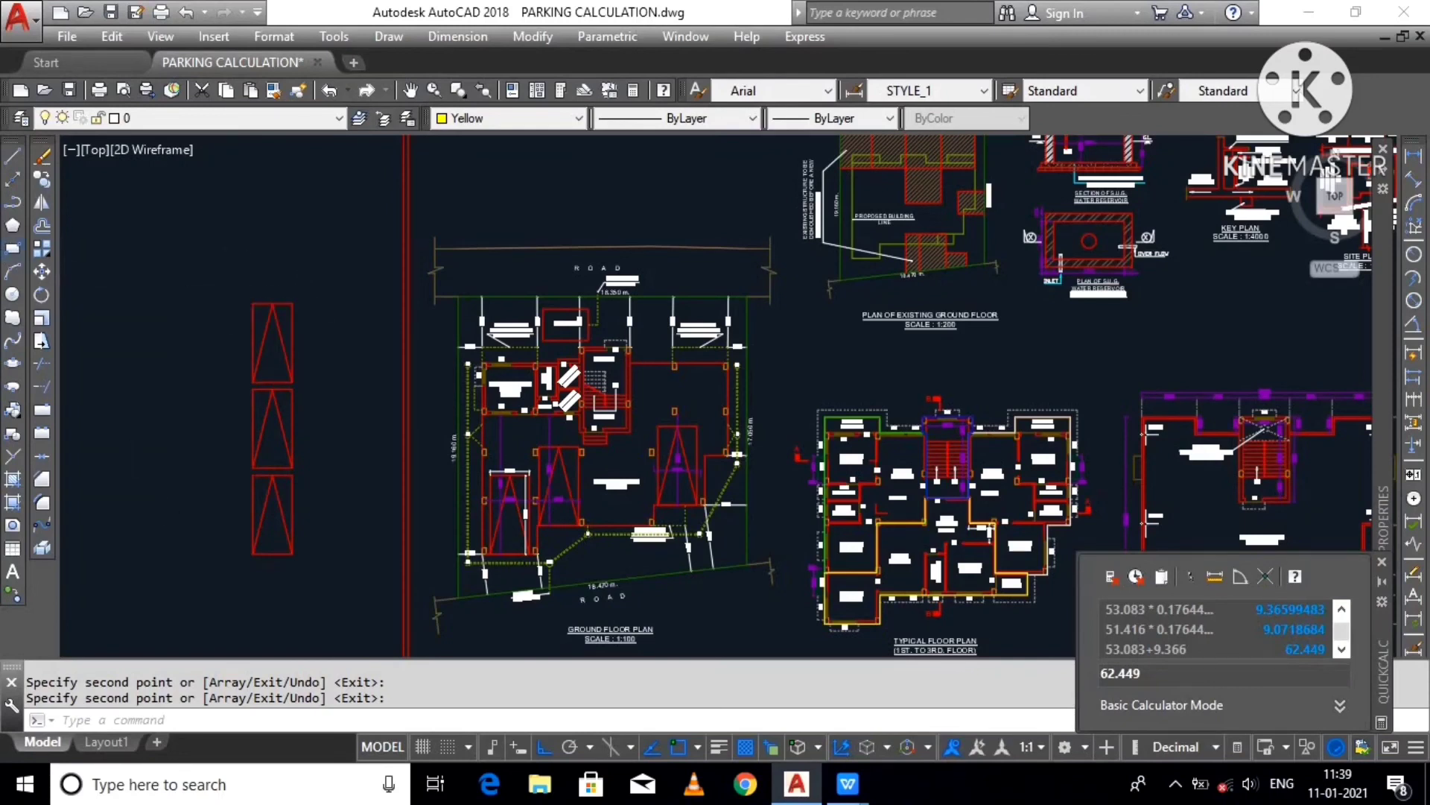
left_click(12, 248)
left_click(339, 580)
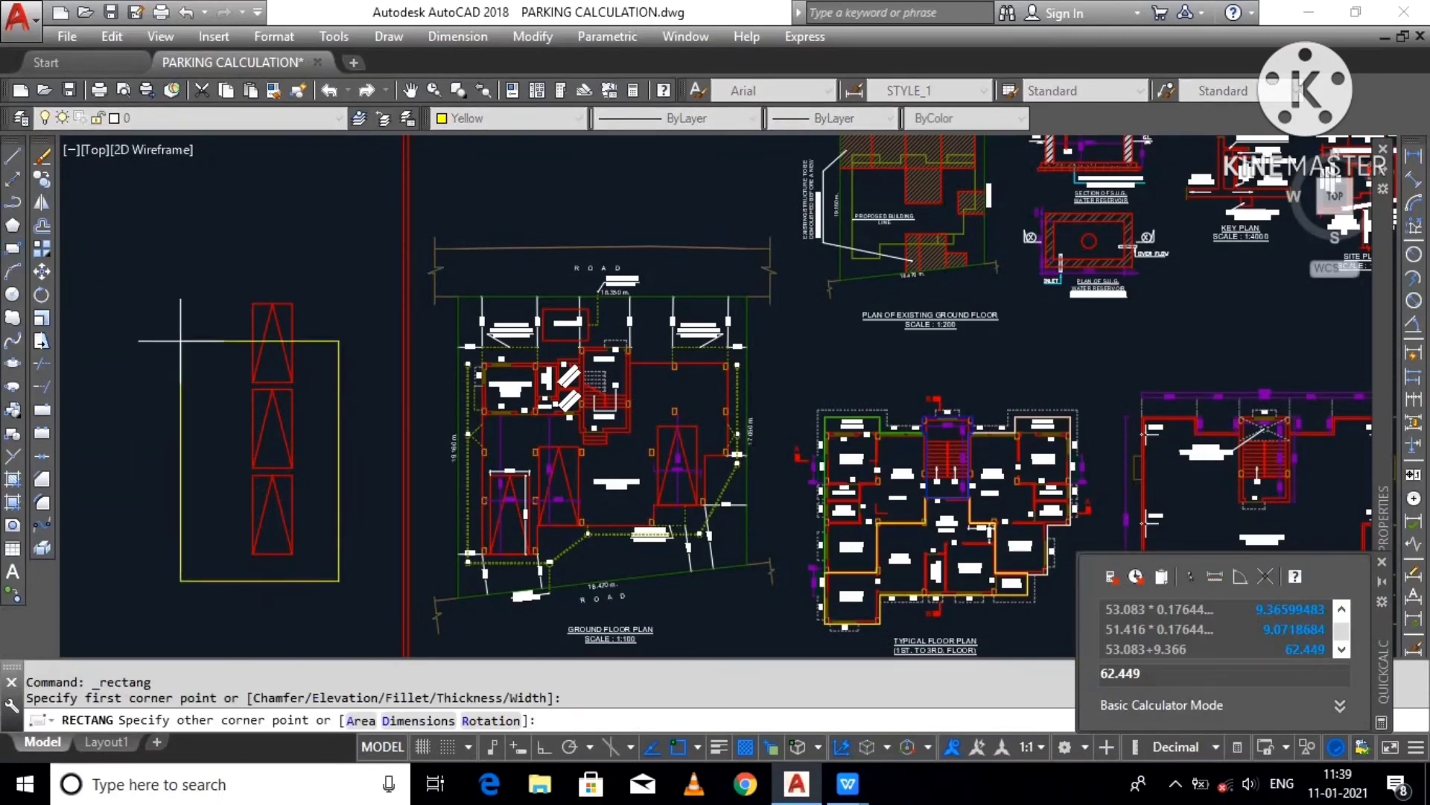
middle_click_drag(181, 341, 348, 420)
left_click(211, 214)
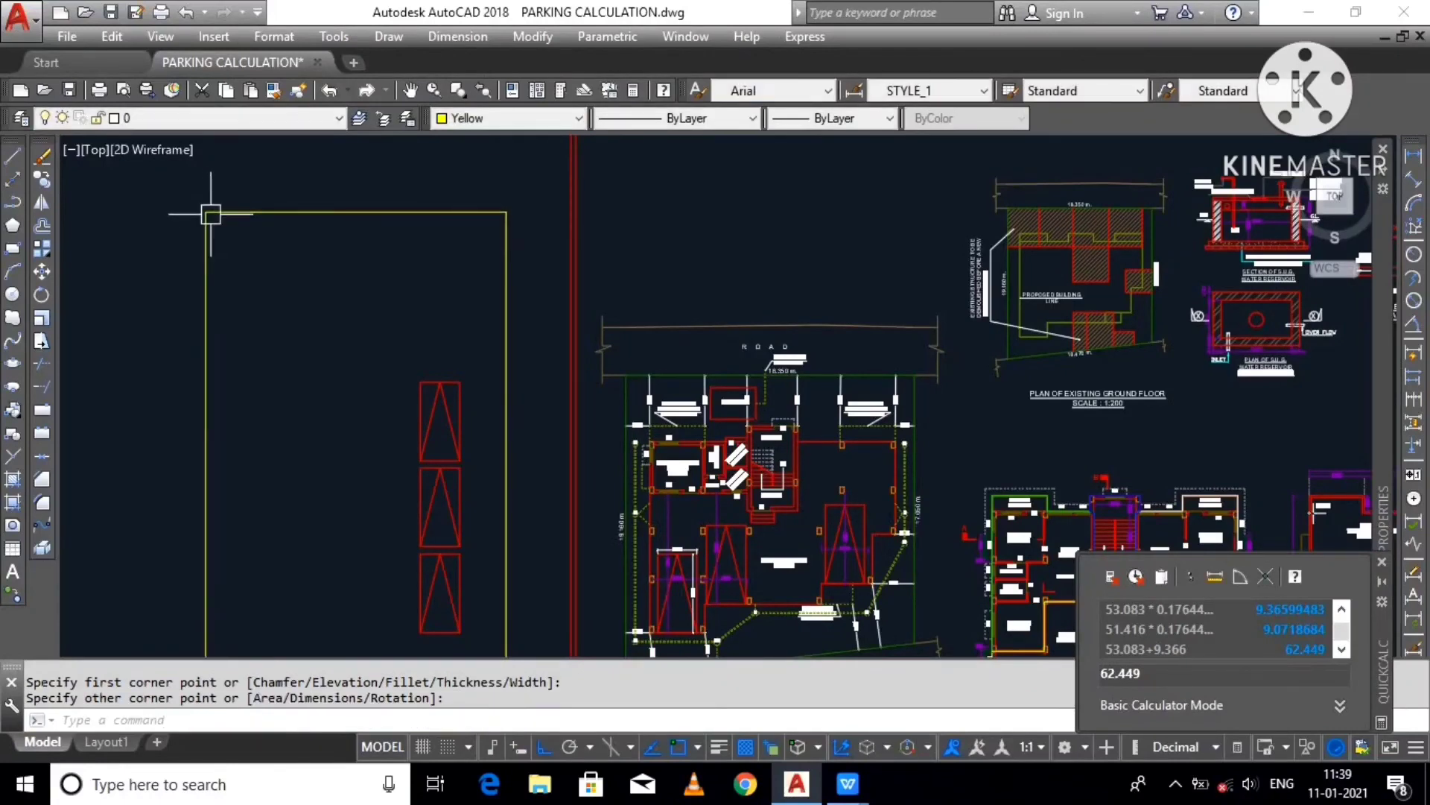
Step: Copy the top bay inside the rectangle straight upward once as a fourth bay in the column
left_click(435, 393)
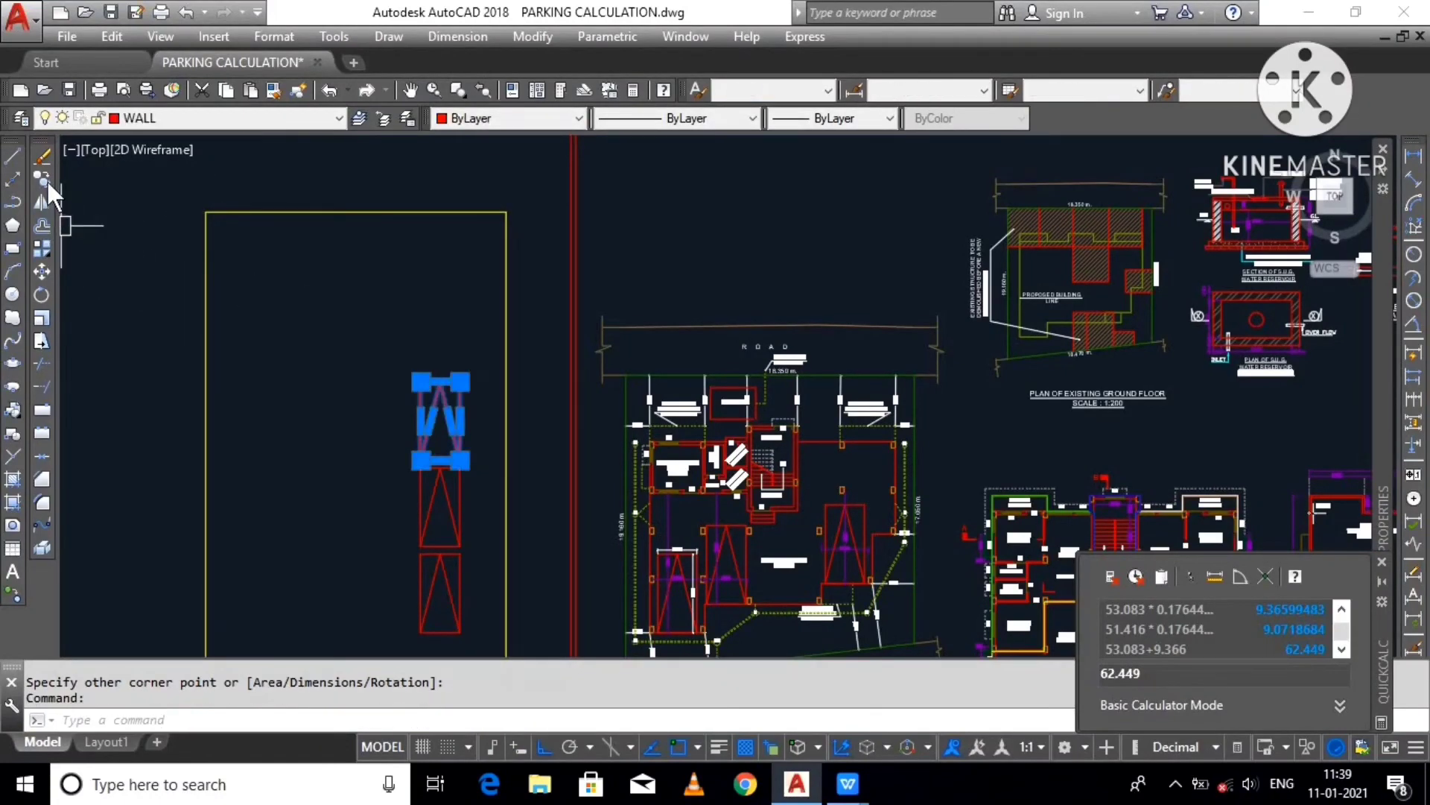
left_click(309, 443)
left_click(282, 385)
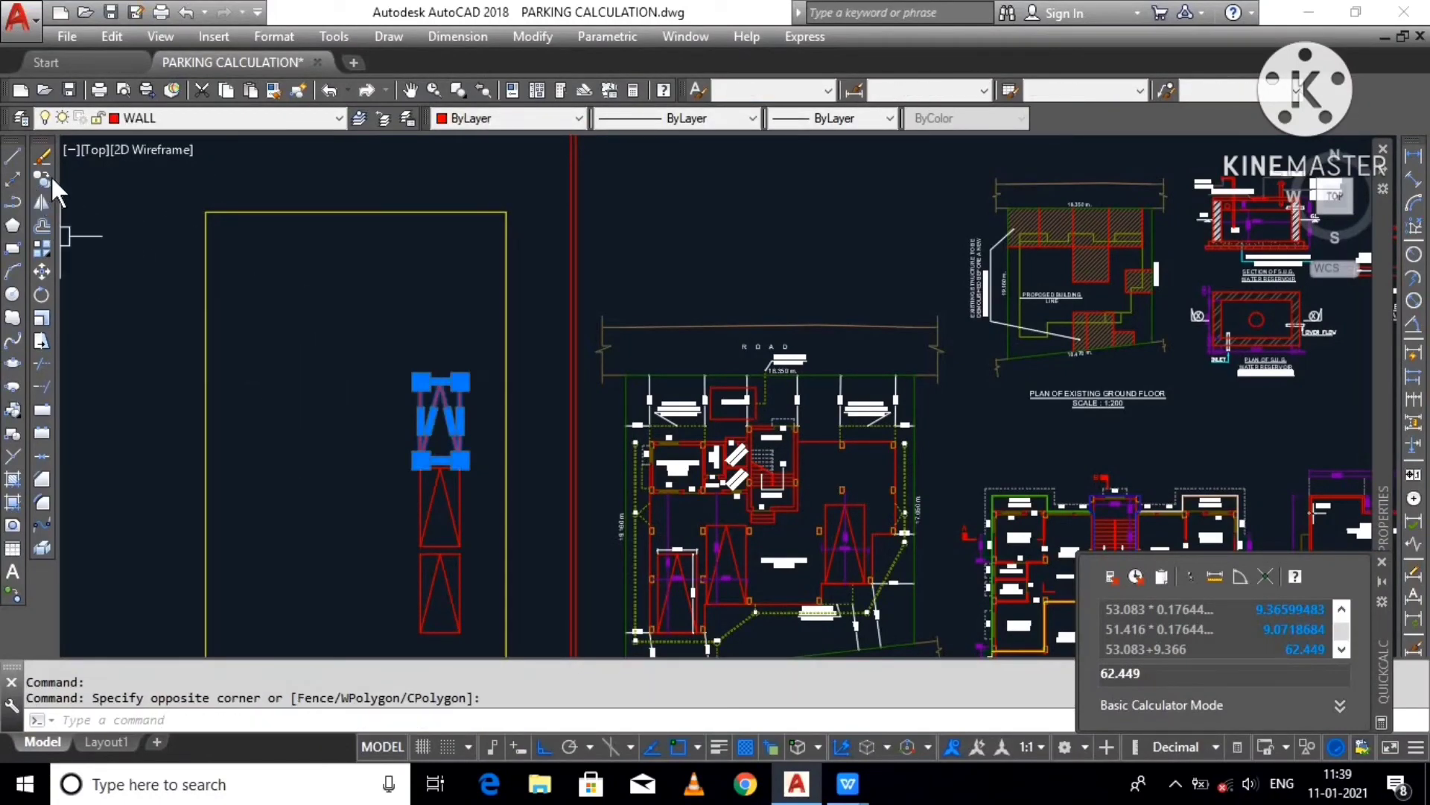
key("Escape")
left_click(41, 179)
left_click(439, 441)
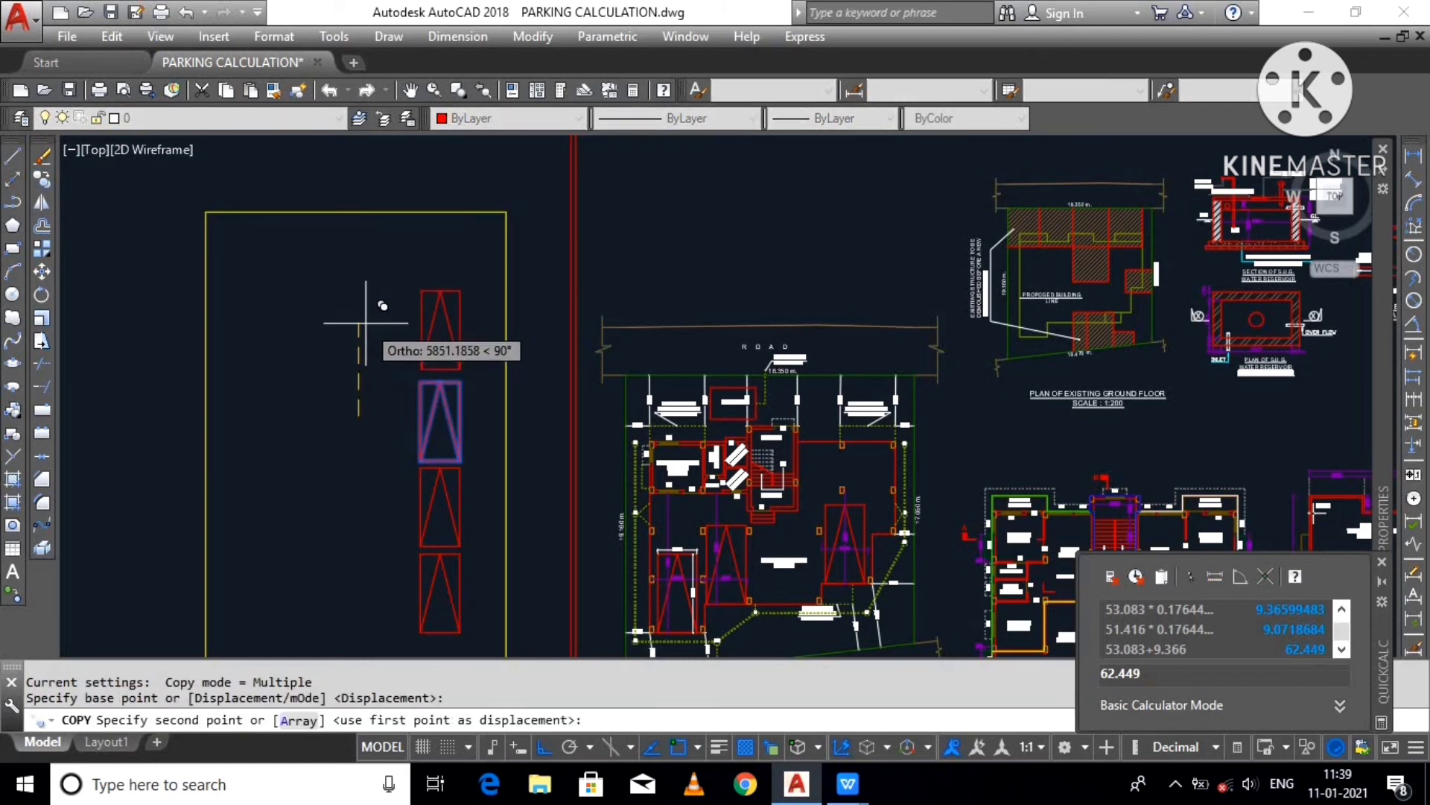
left_click(380, 352)
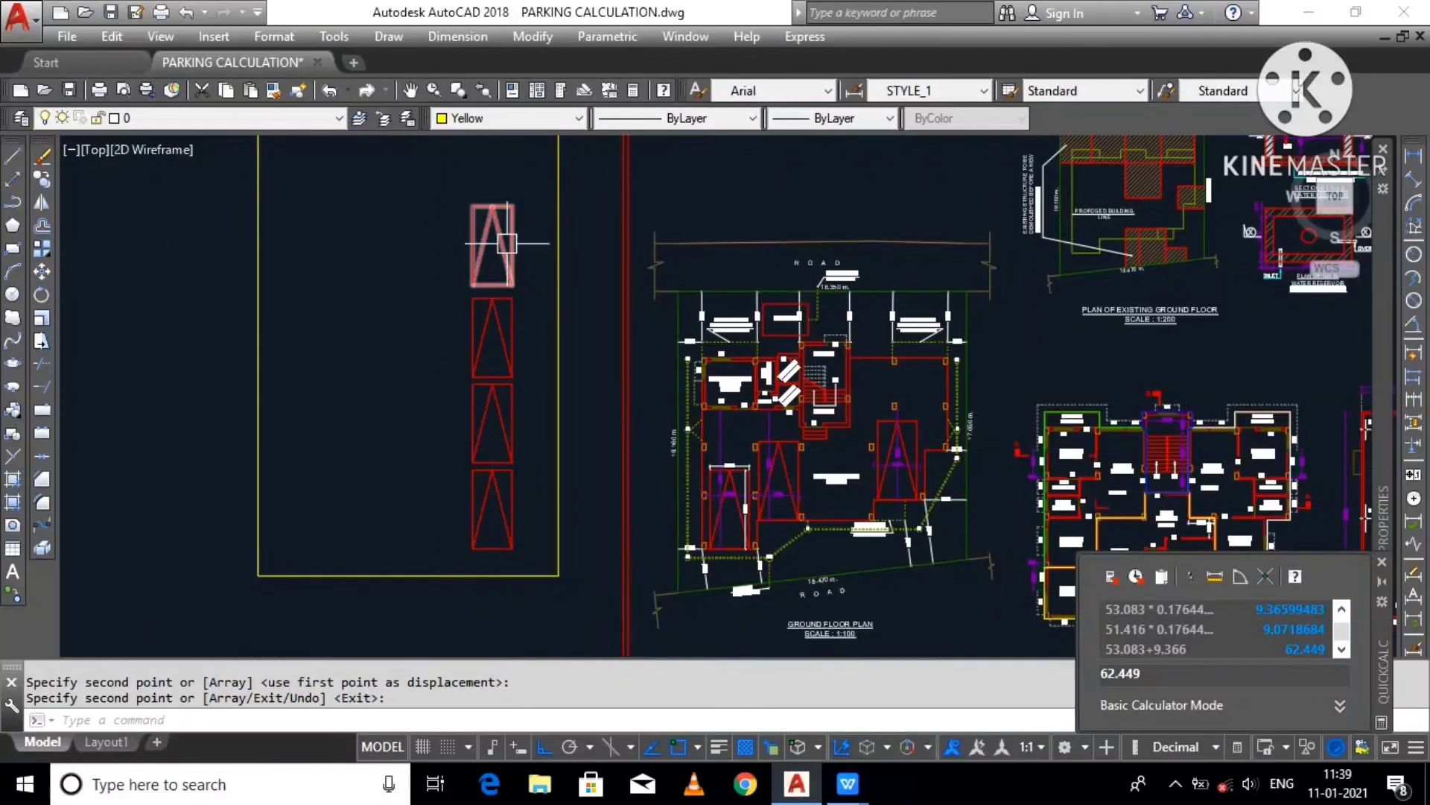
key("Escape")
Step: Delete the upper two bays of the column inside the rectangle
left_click(458, 275)
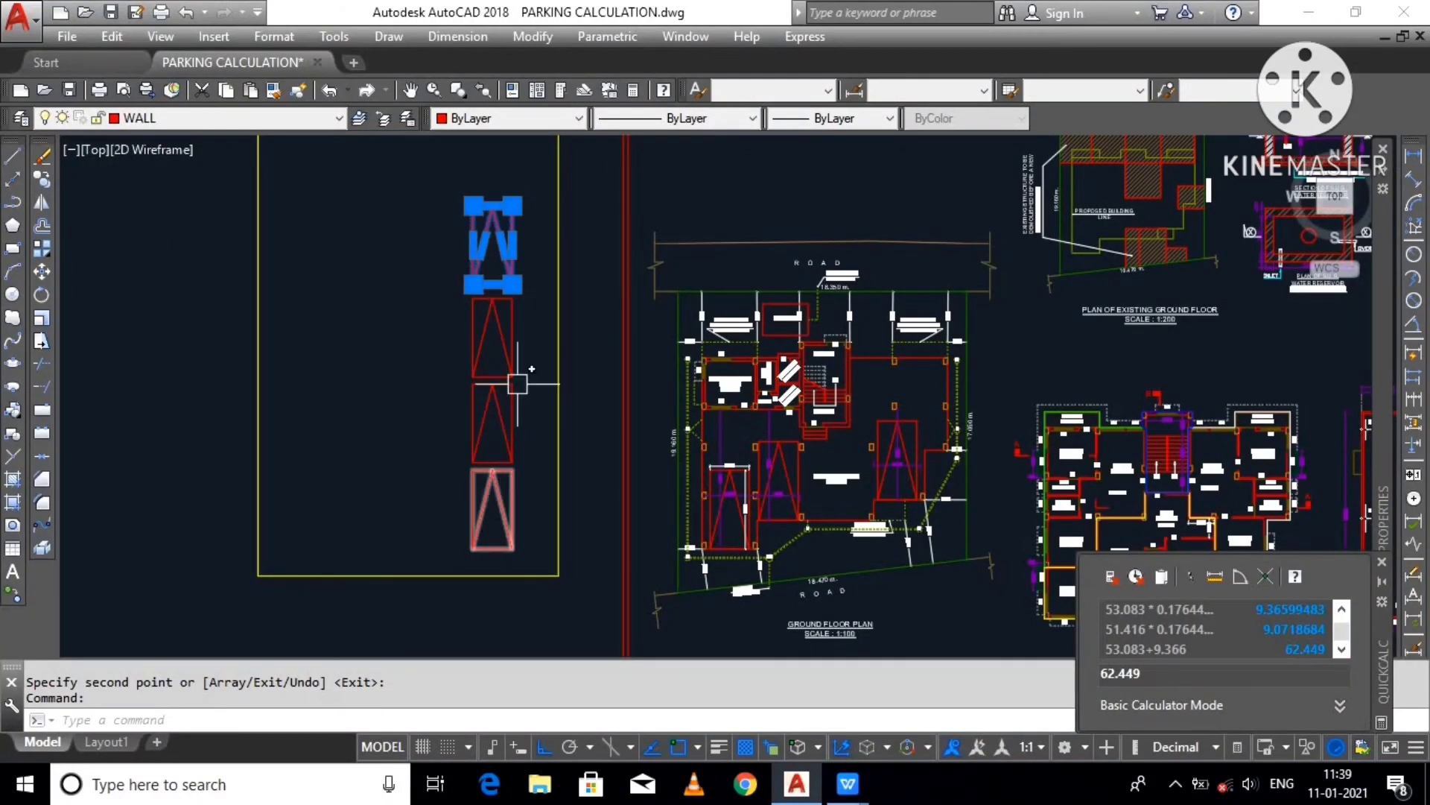
key("Escape")
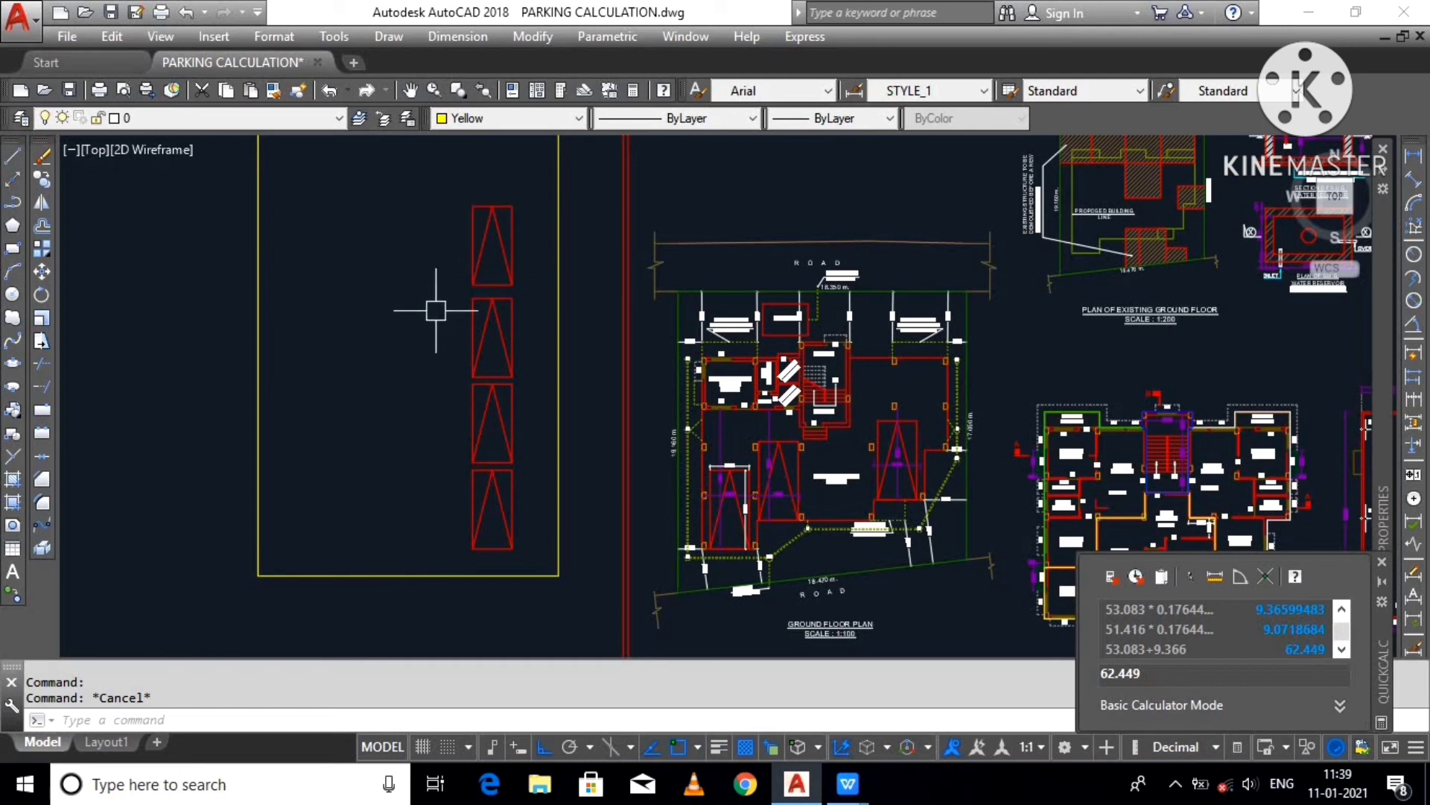
left_click(528, 255)
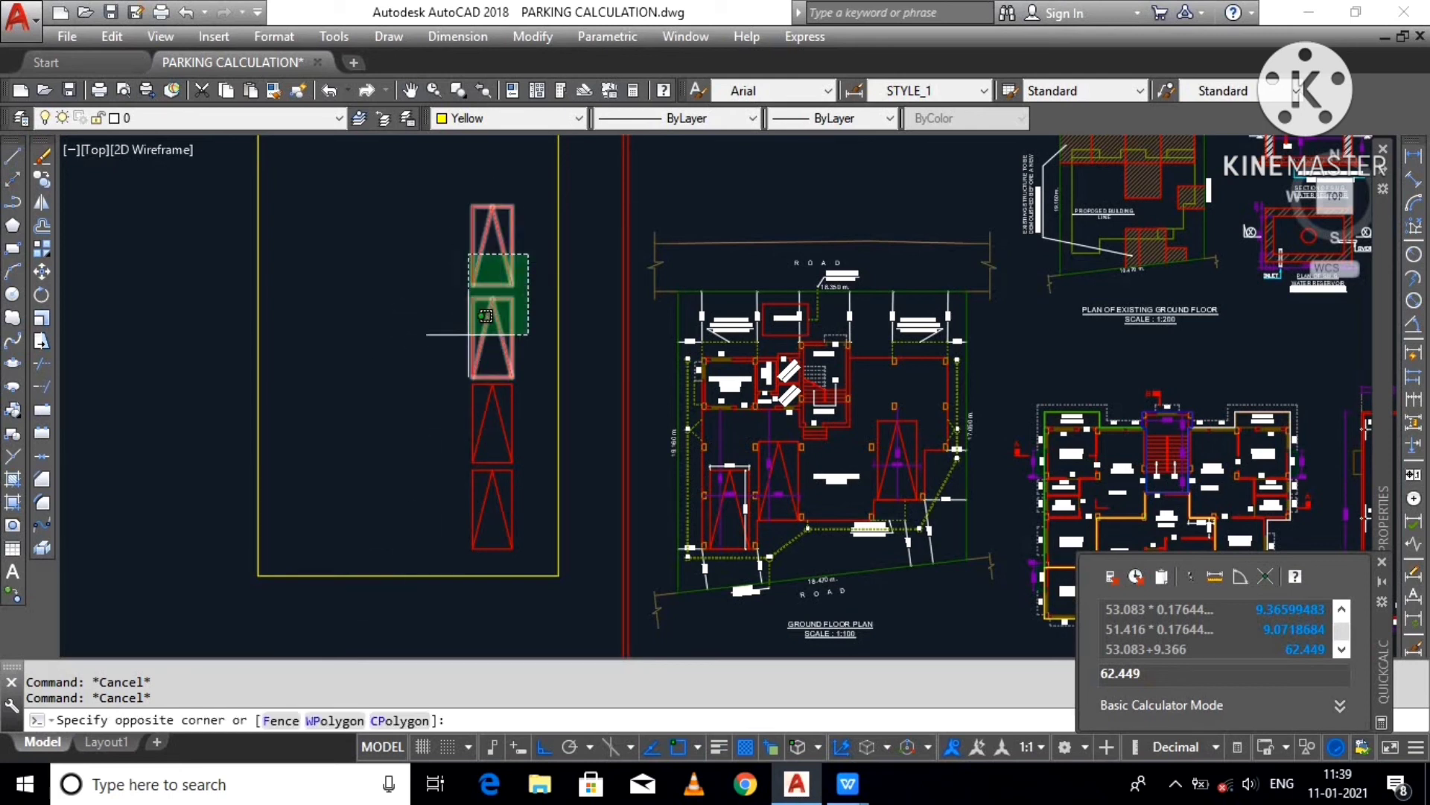
left_click(486, 316)
key("Delete")
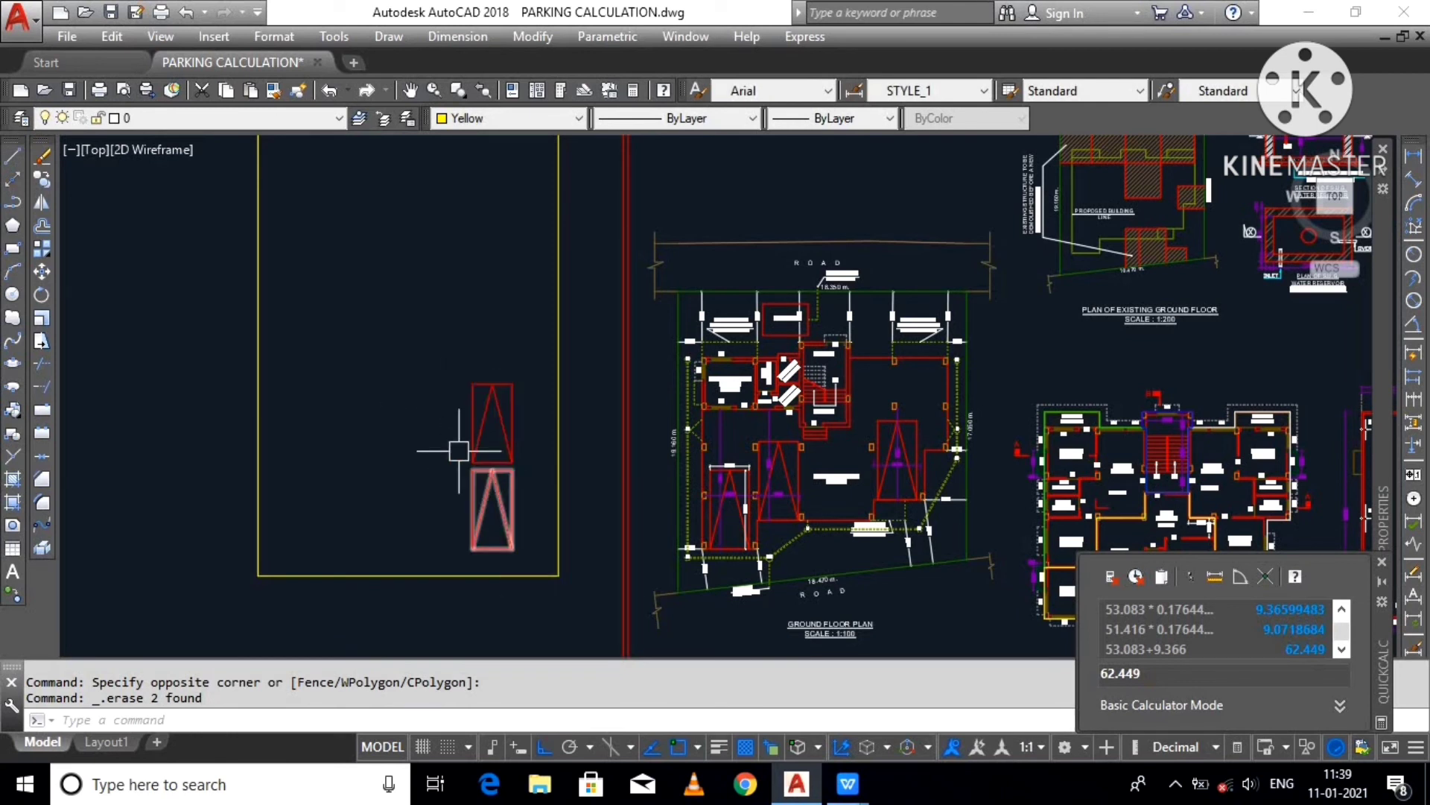
Step: Copy the remaining two stacked bays horizontally to the left twice, forming three spaced columns inside the rectangle
left_click(508, 326)
left_click(387, 589)
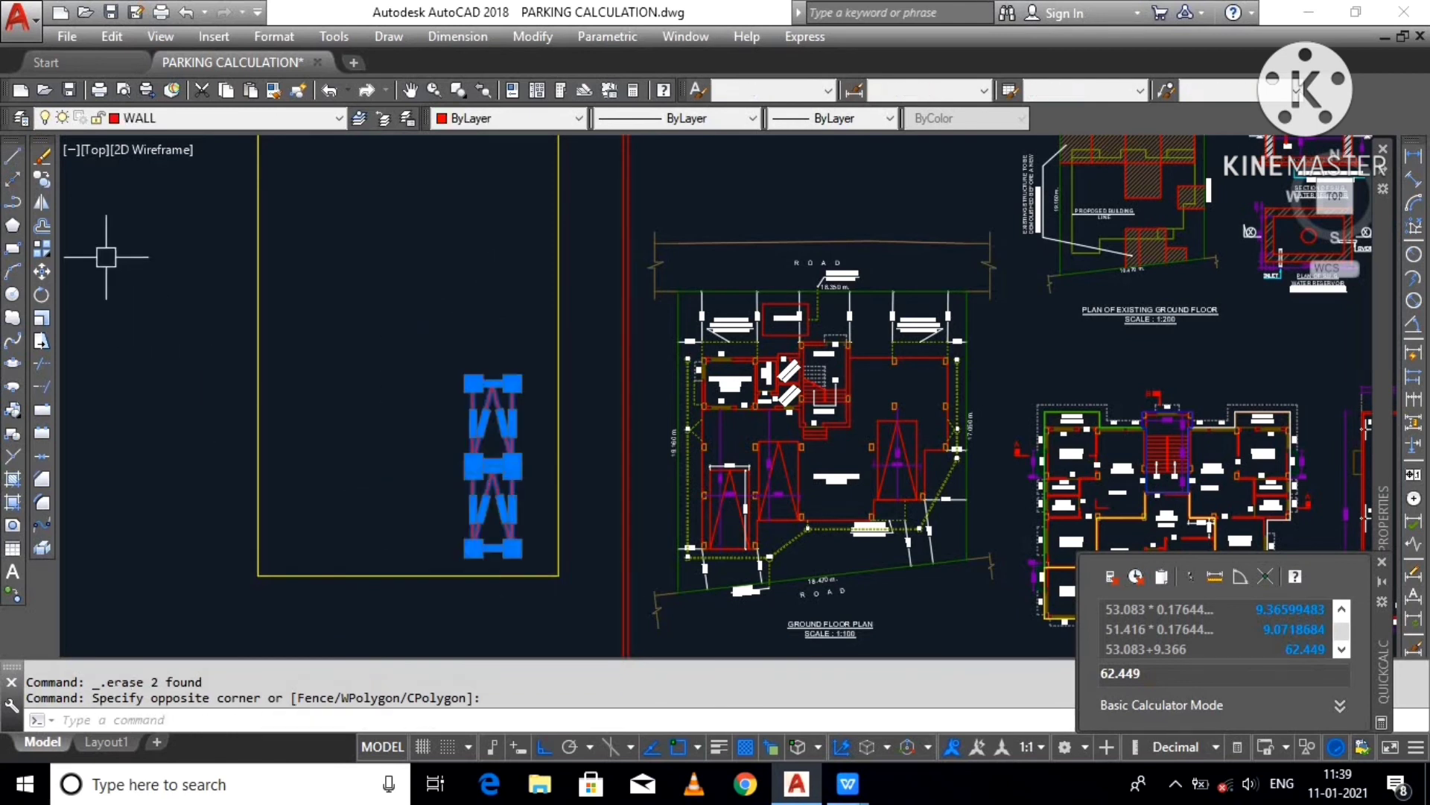
left_click(41, 178)
left_click(469, 337)
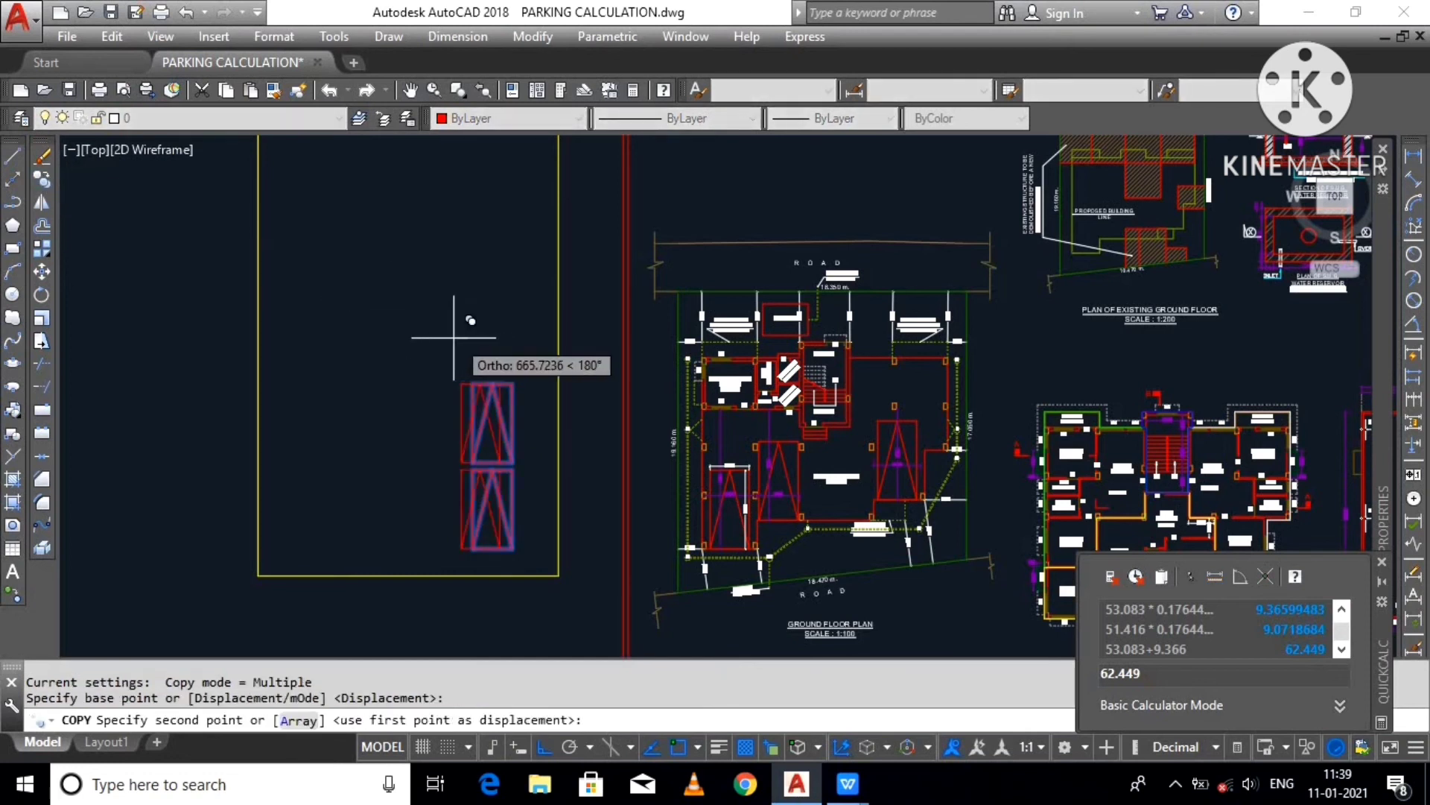
left_click(392, 347)
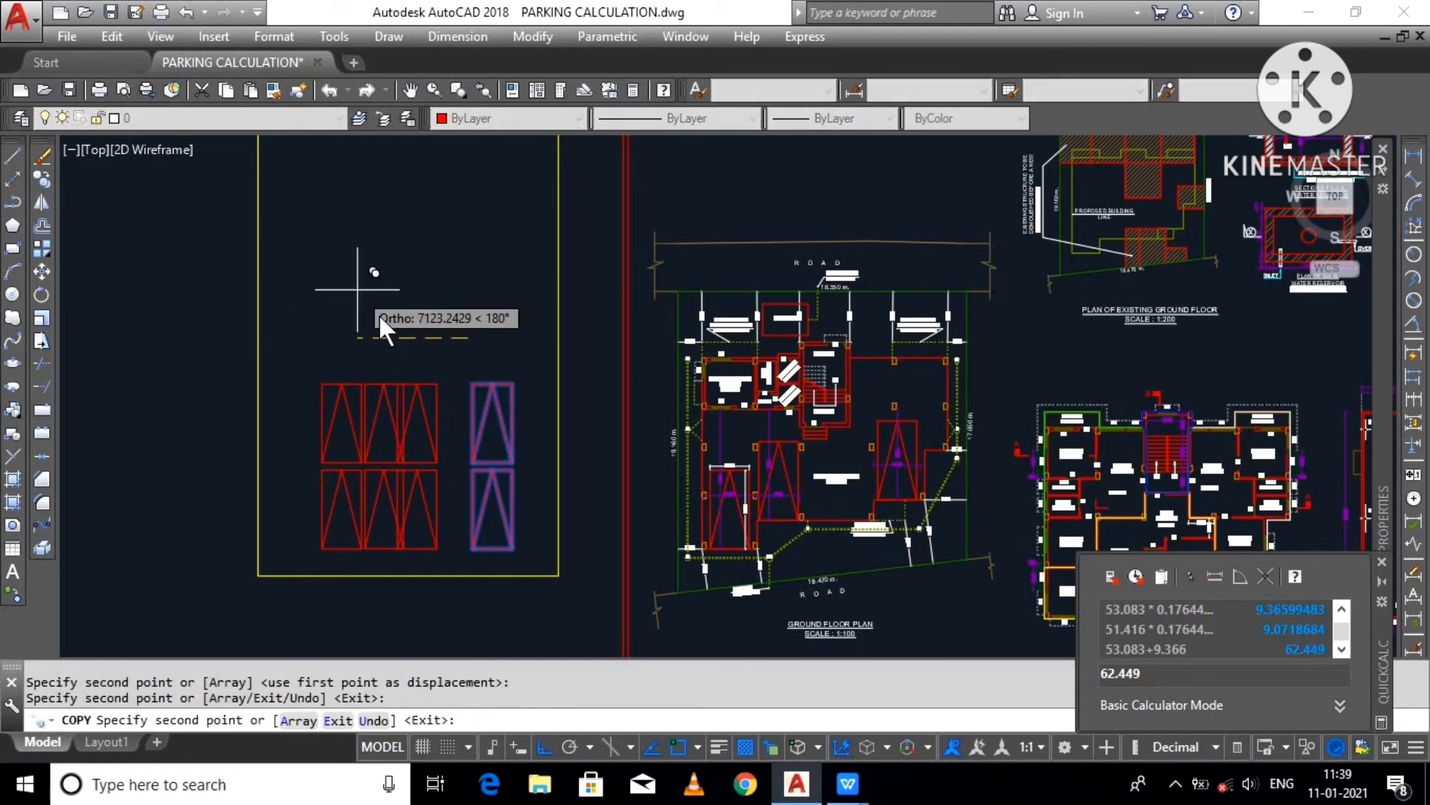
right_click(356, 286)
left_click(403, 322)
middle_click_drag(383, 342, 383, 409)
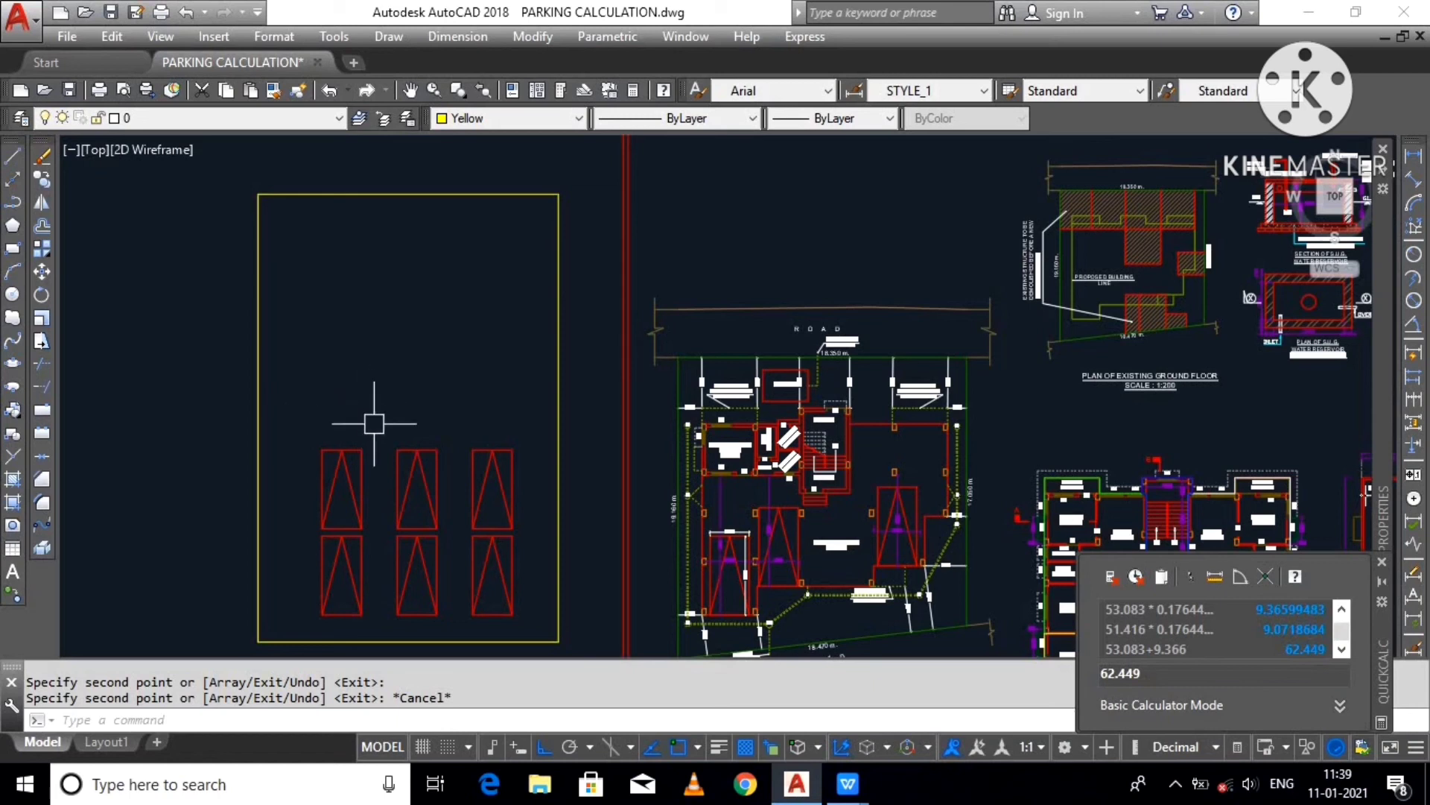
Step: Copy all six bays straight up to the rectangle's upper edge, leaving a driveway gap between the two groups
left_click(42, 179)
left_click(484, 396)
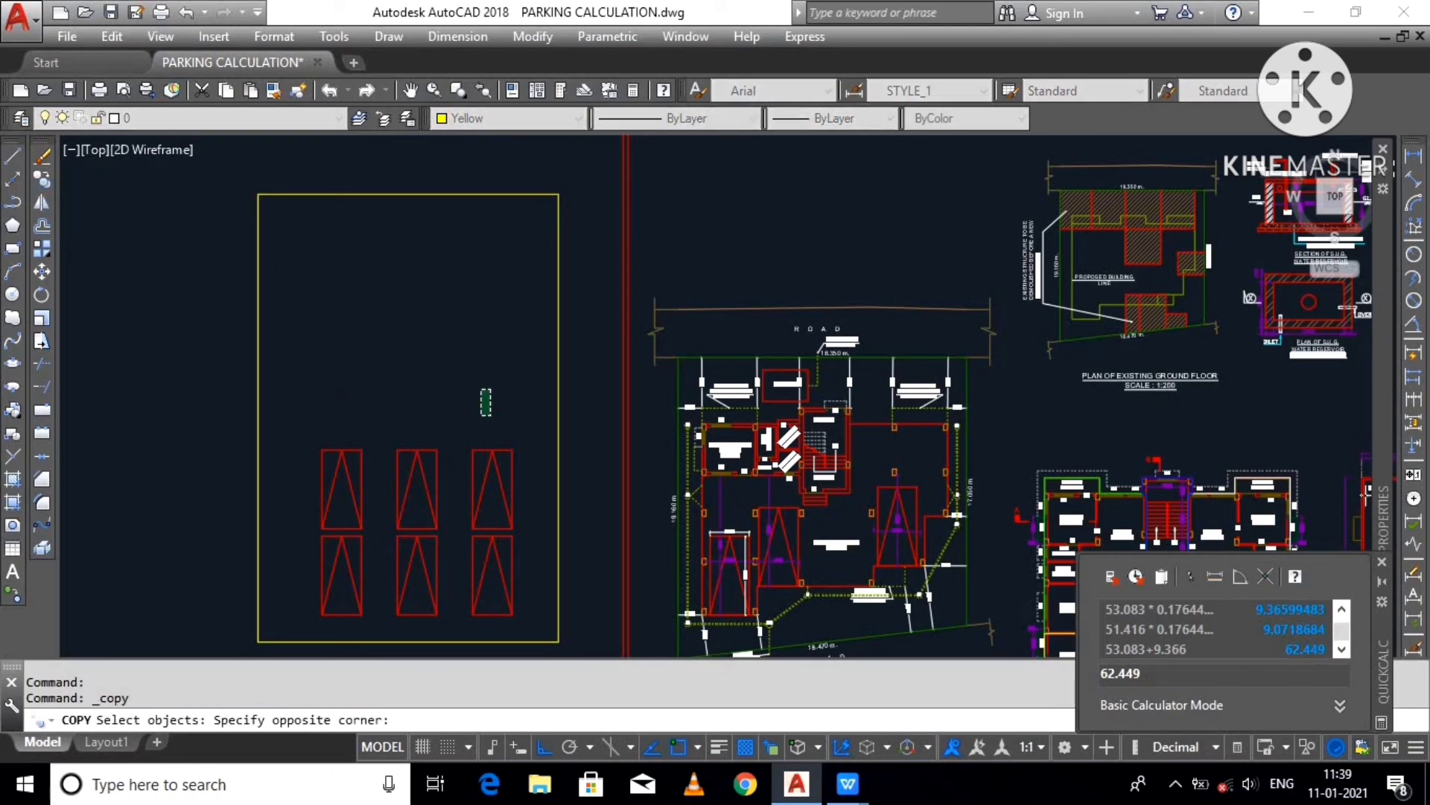
left_click(303, 590)
key("Return")
left_click(341, 449)
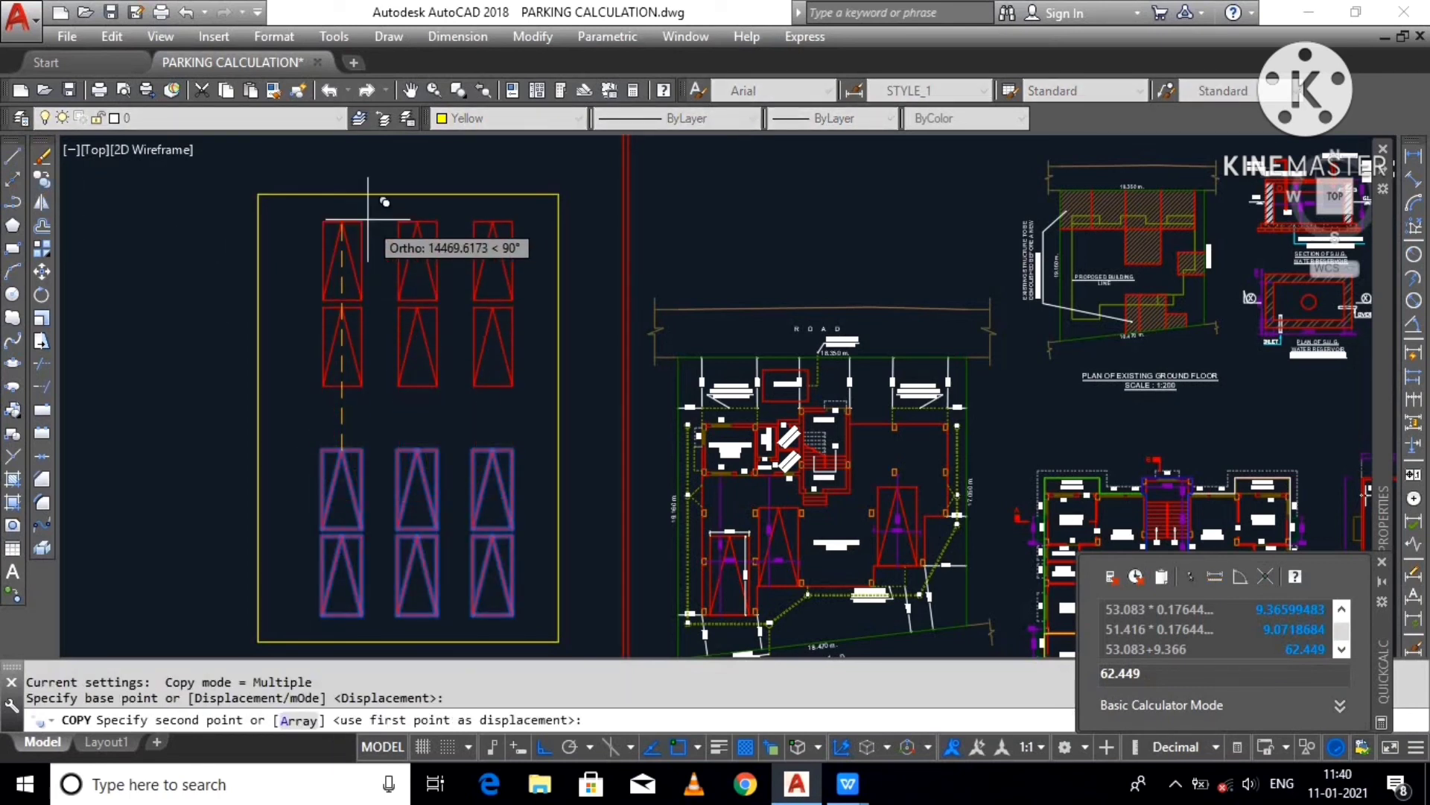
left_click(342, 194)
right_click(342, 209)
left_click(390, 246)
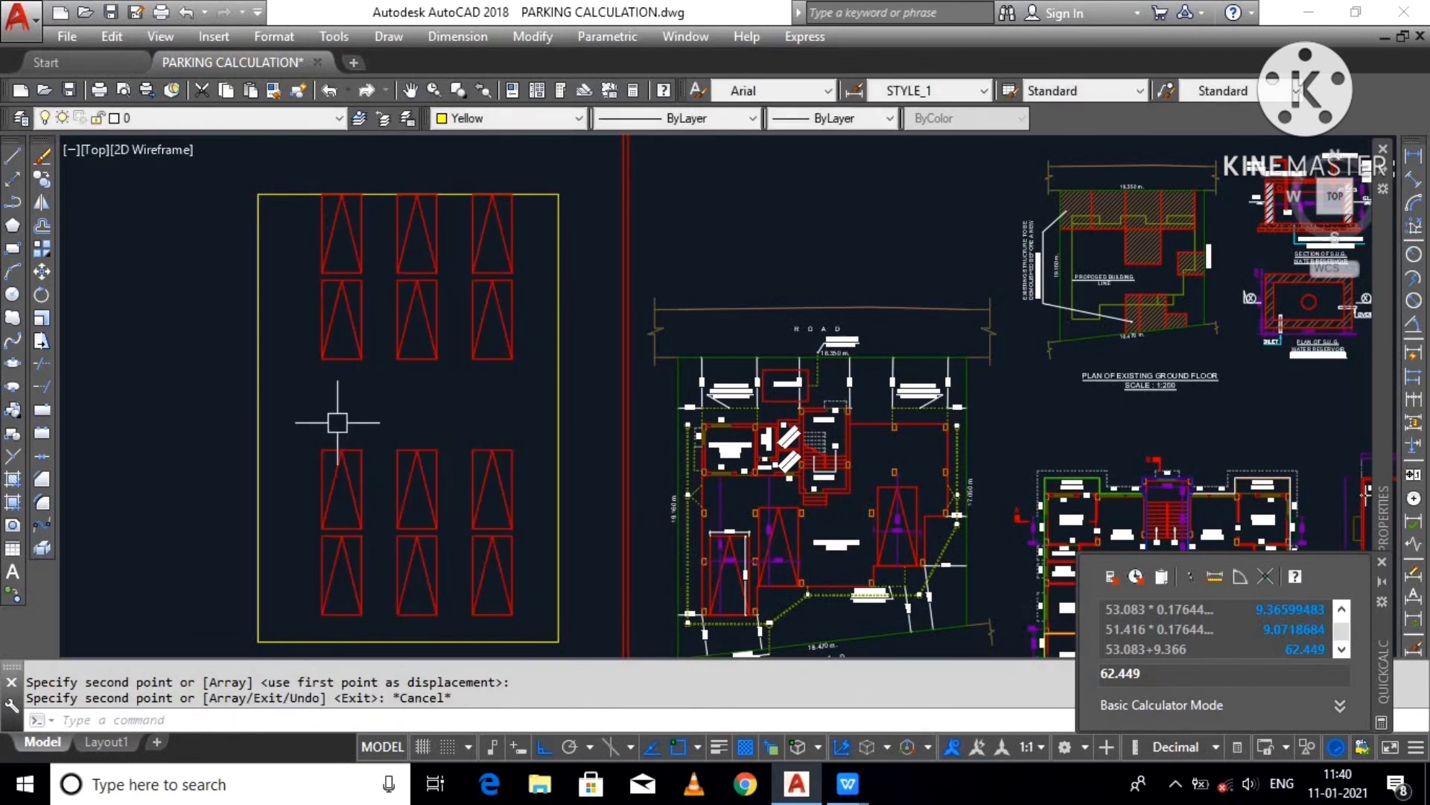
scroll(335, 418, "up", 2)
scroll(345, 358, "down", 2)
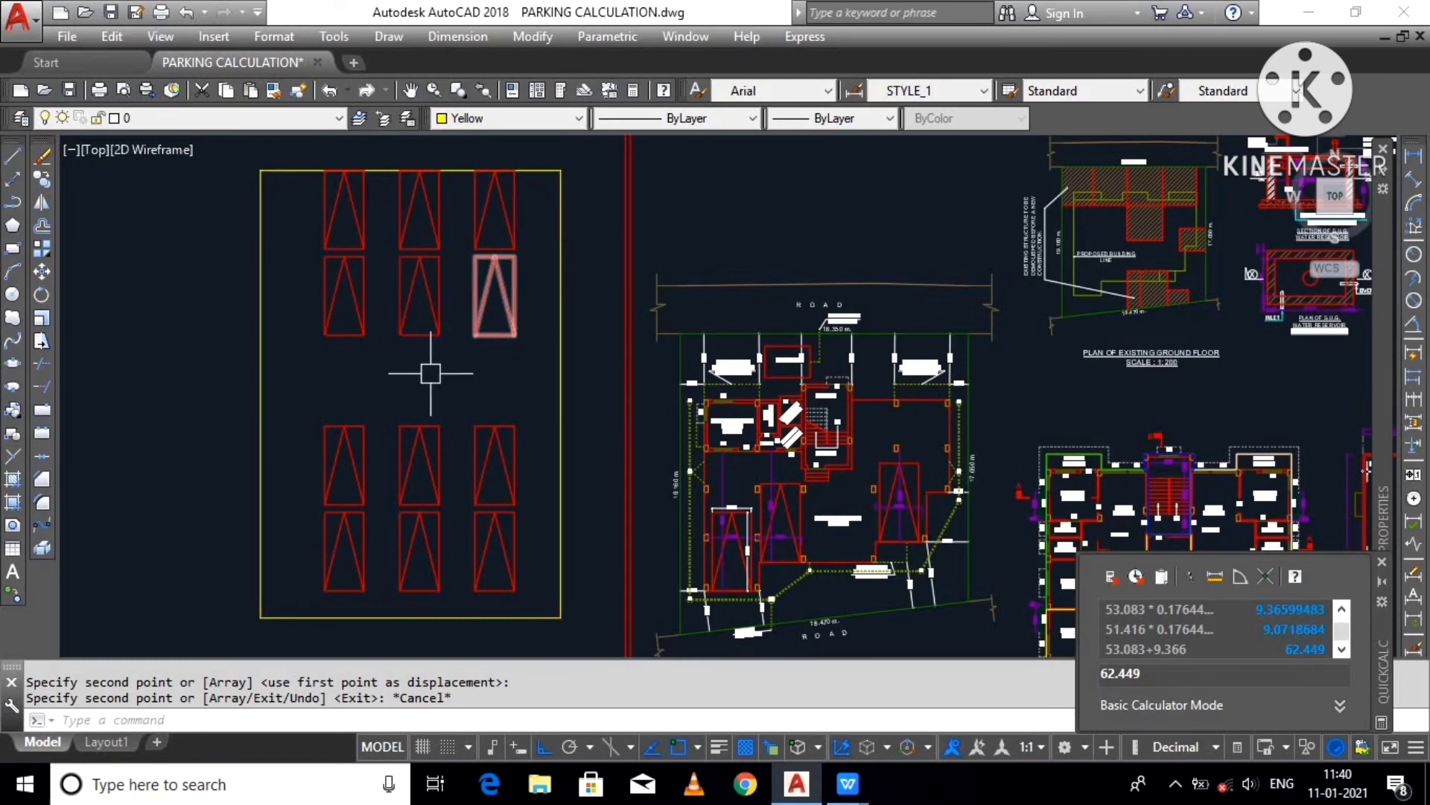
Step: Erase the demonstration rectangle and all twelve bay copies outside the sheet border
left_click(527, 217)
left_click(242, 330)
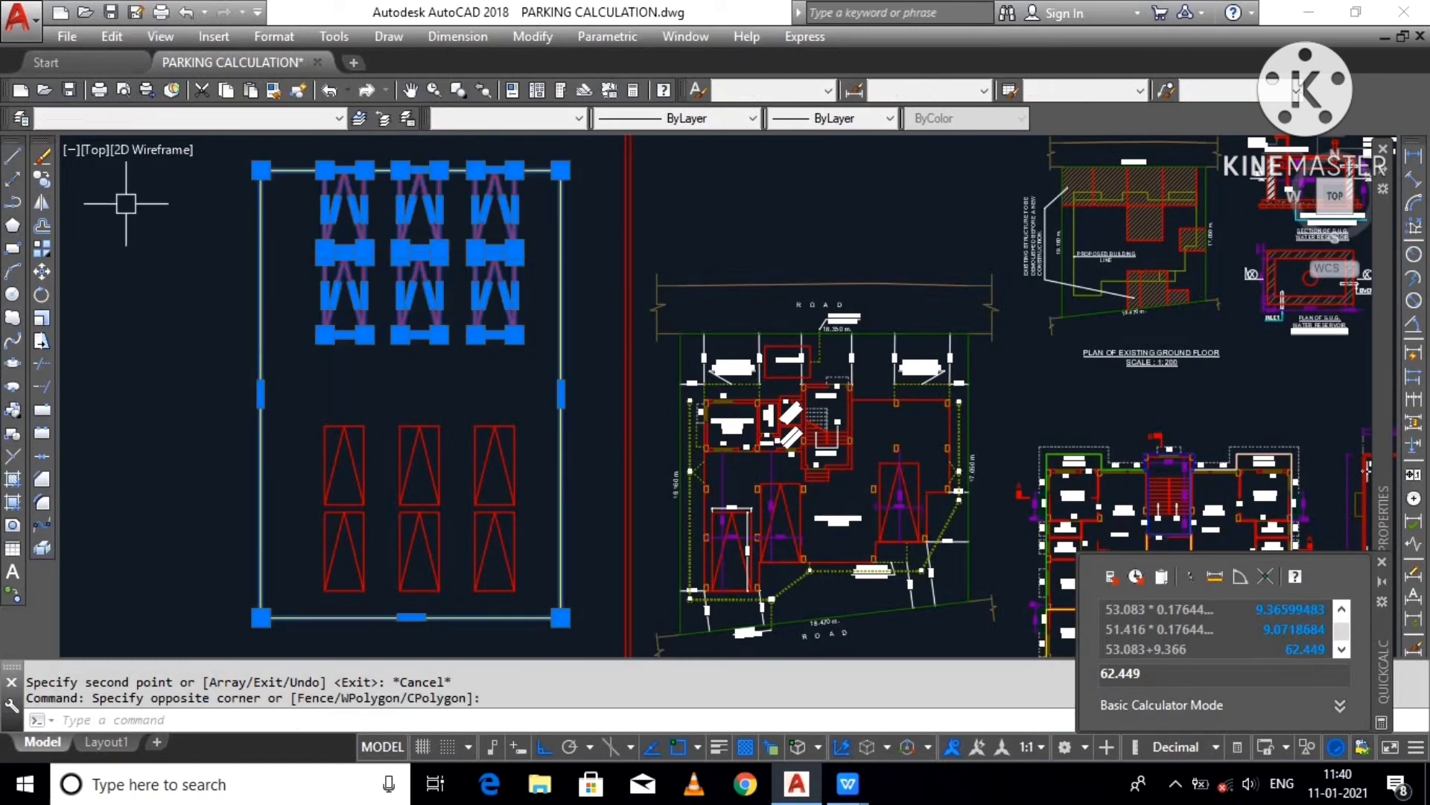
left_click(42, 155)
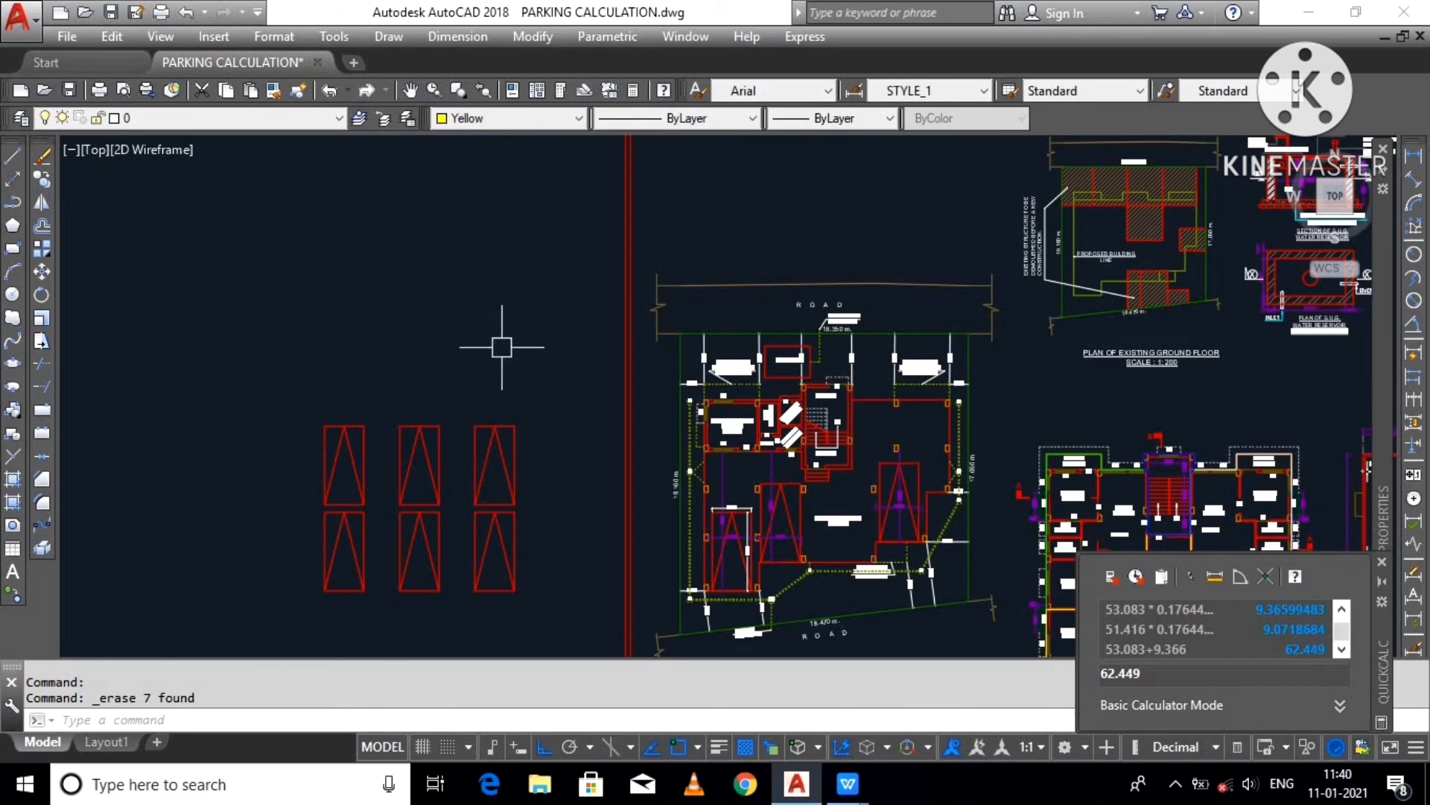
key("Return")
left_click(532, 386)
left_click(235, 602)
key("Return")
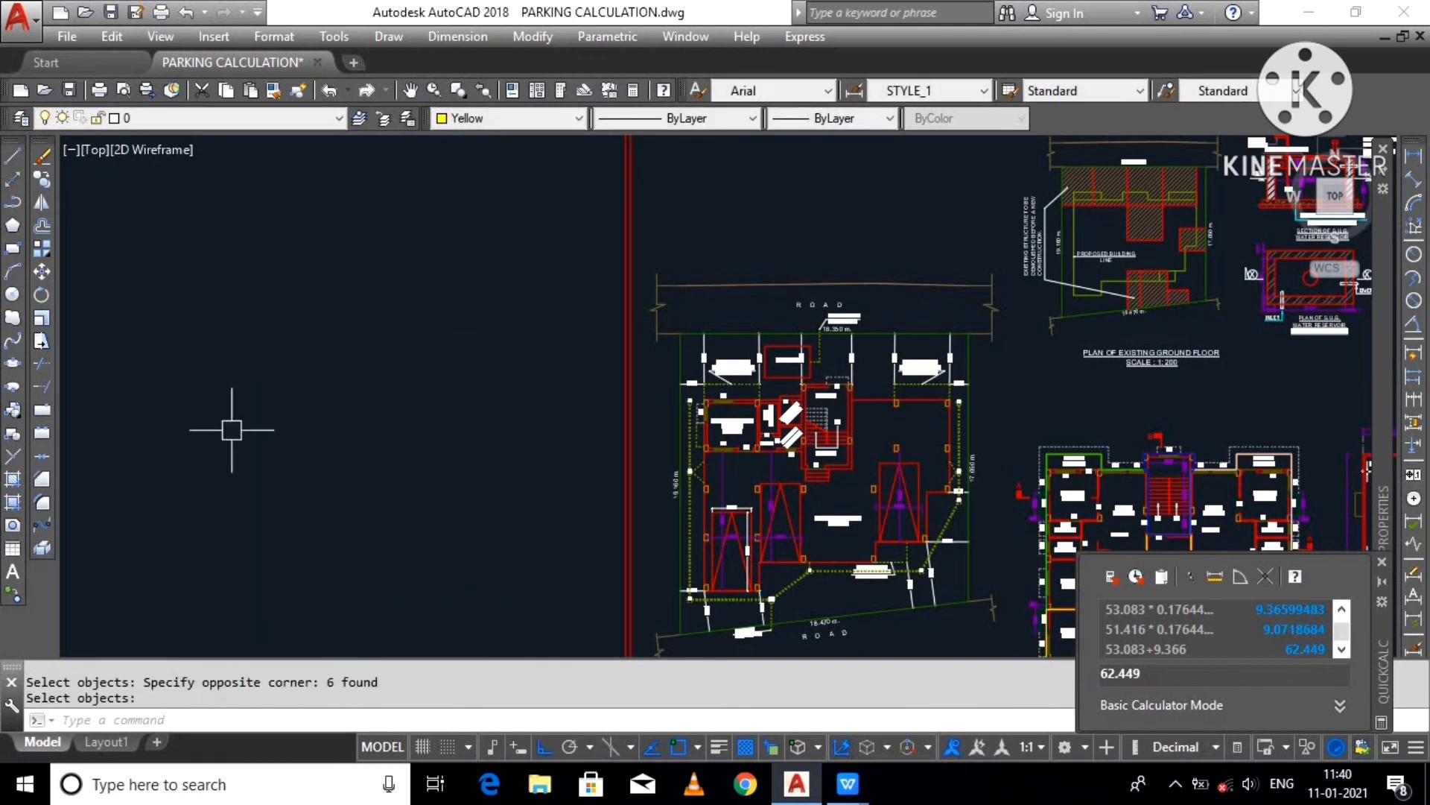
Step: Save the drawing and bring the parking area of the ground floor plan back into view
scroll(363, 354, "down", 1)
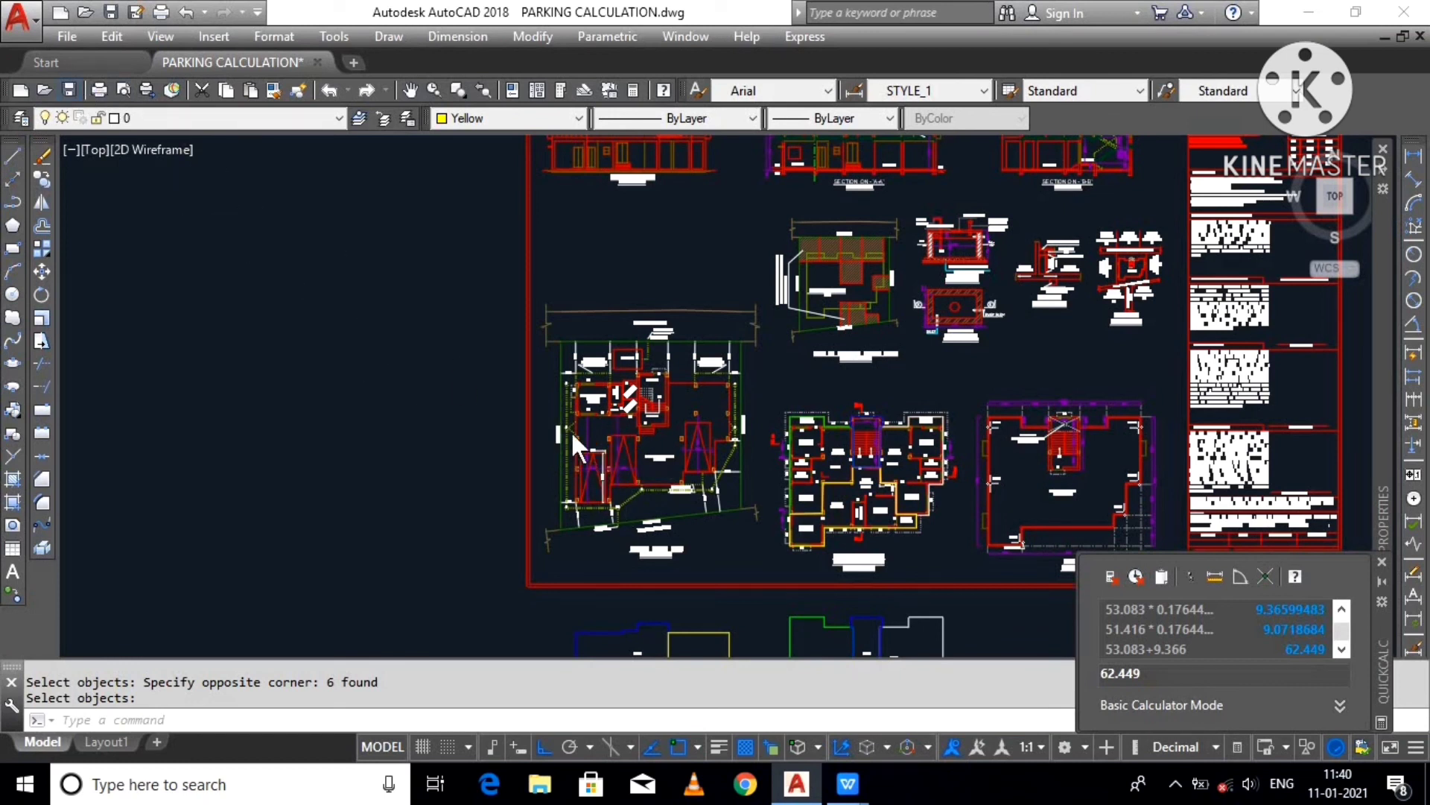
key("ctrl+s")
scroll(524, 458, "down", 1)
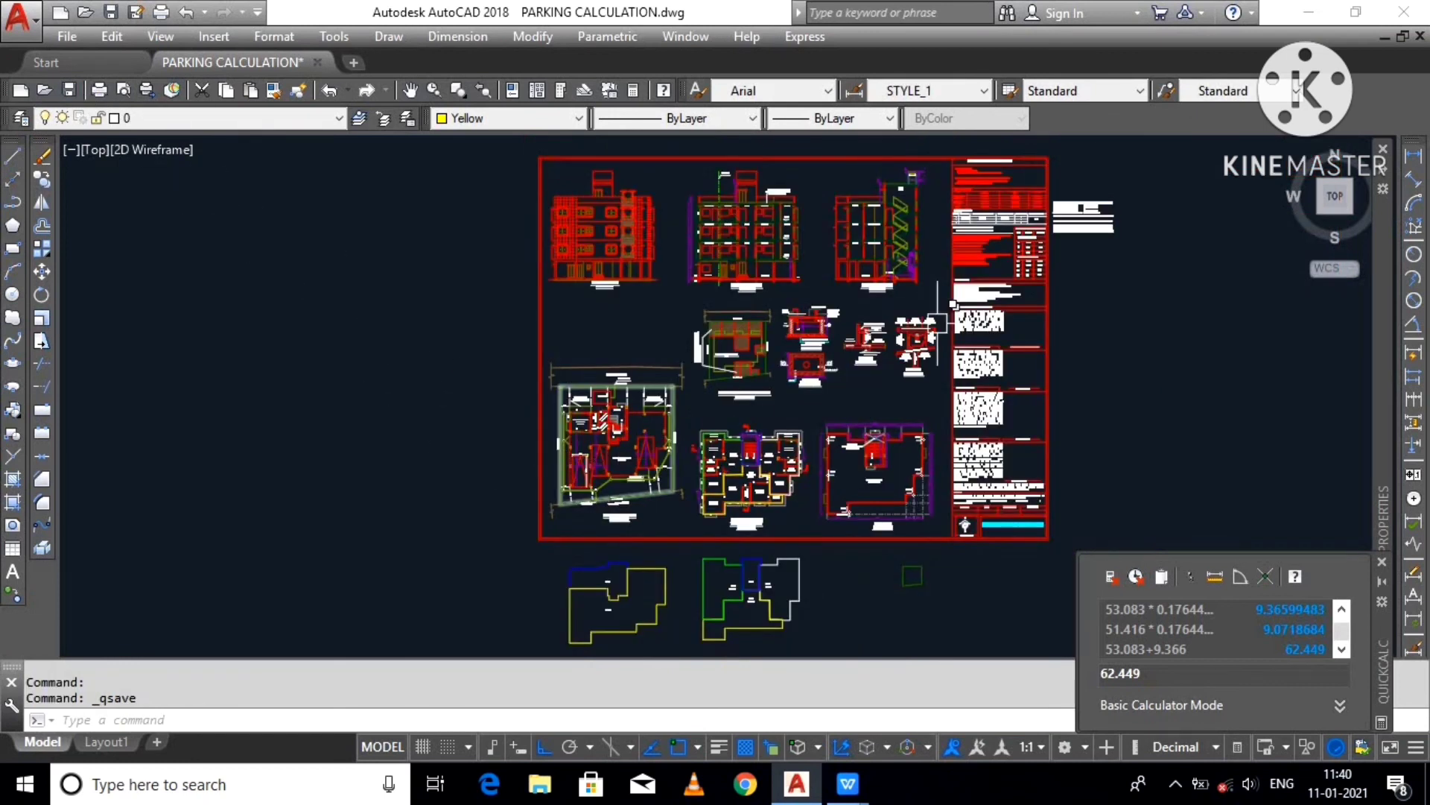
scroll(639, 426, "up", 8)
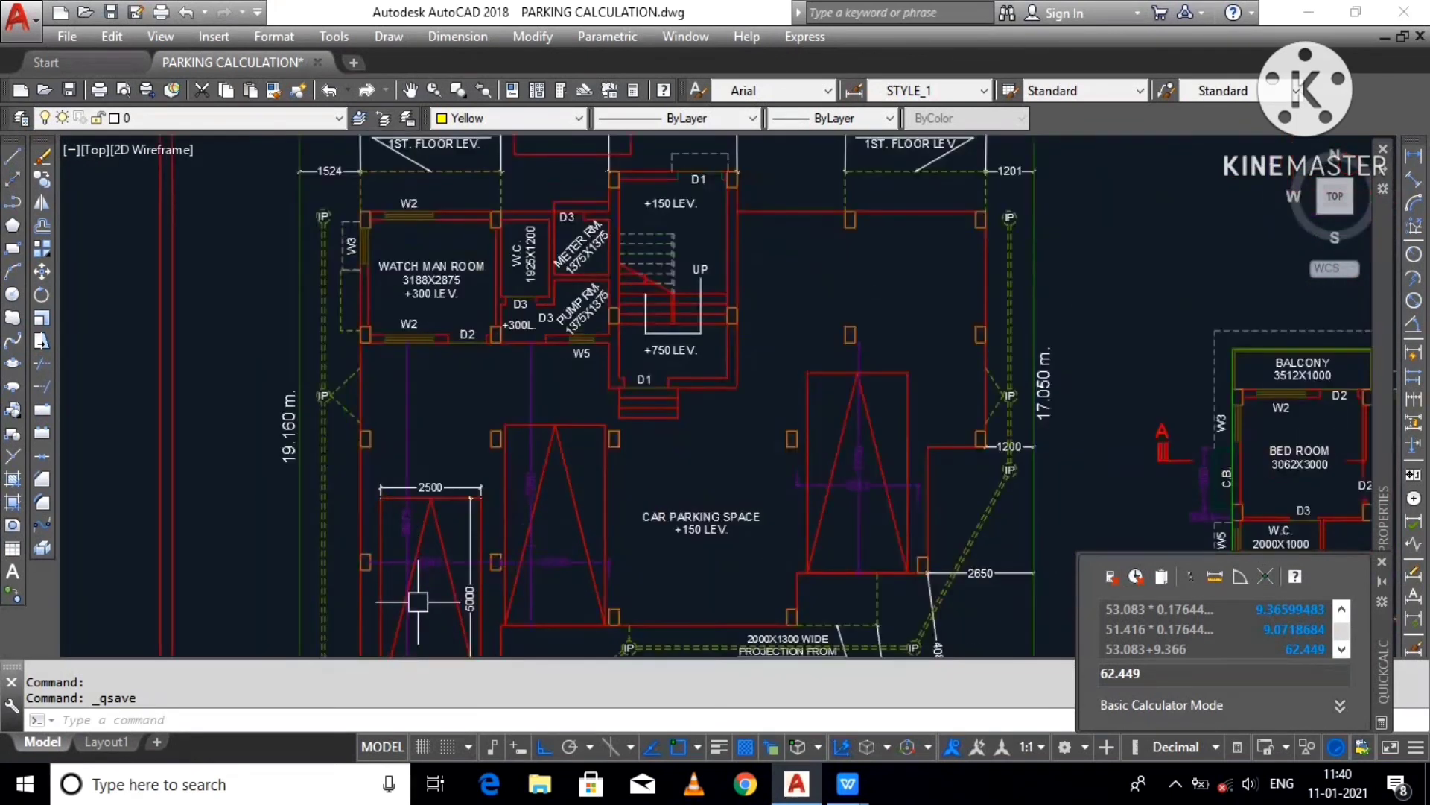
Step: Change the total proposed car parking in item 7 b) of the plan statement to "3 NOS."
scroll(733, 472, "down", 5)
scroll(732, 472, "up", 3)
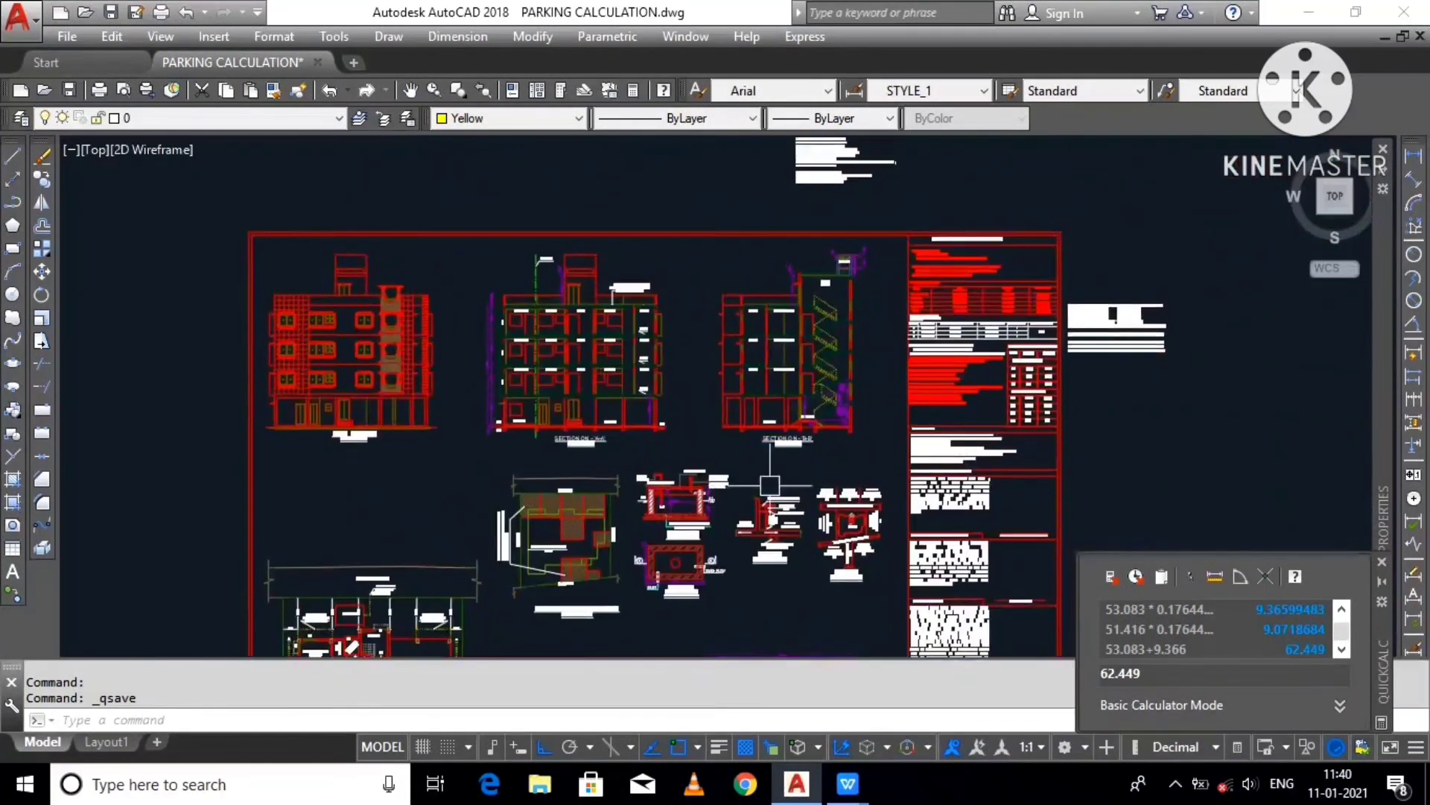
scroll(998, 249, "up", 6)
left_click(998, 246)
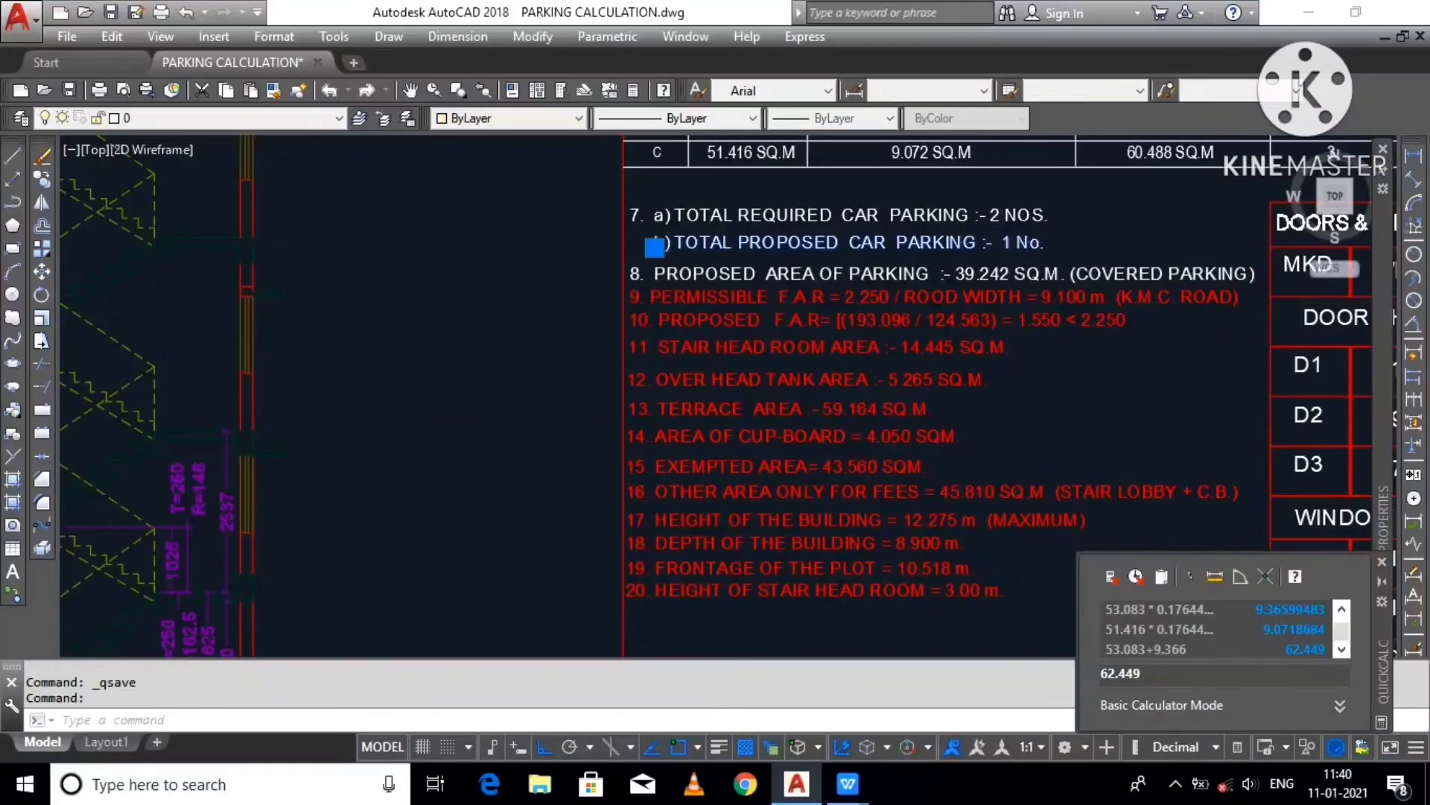
scroll(1008, 253, "up", 2)
double_click(1008, 253)
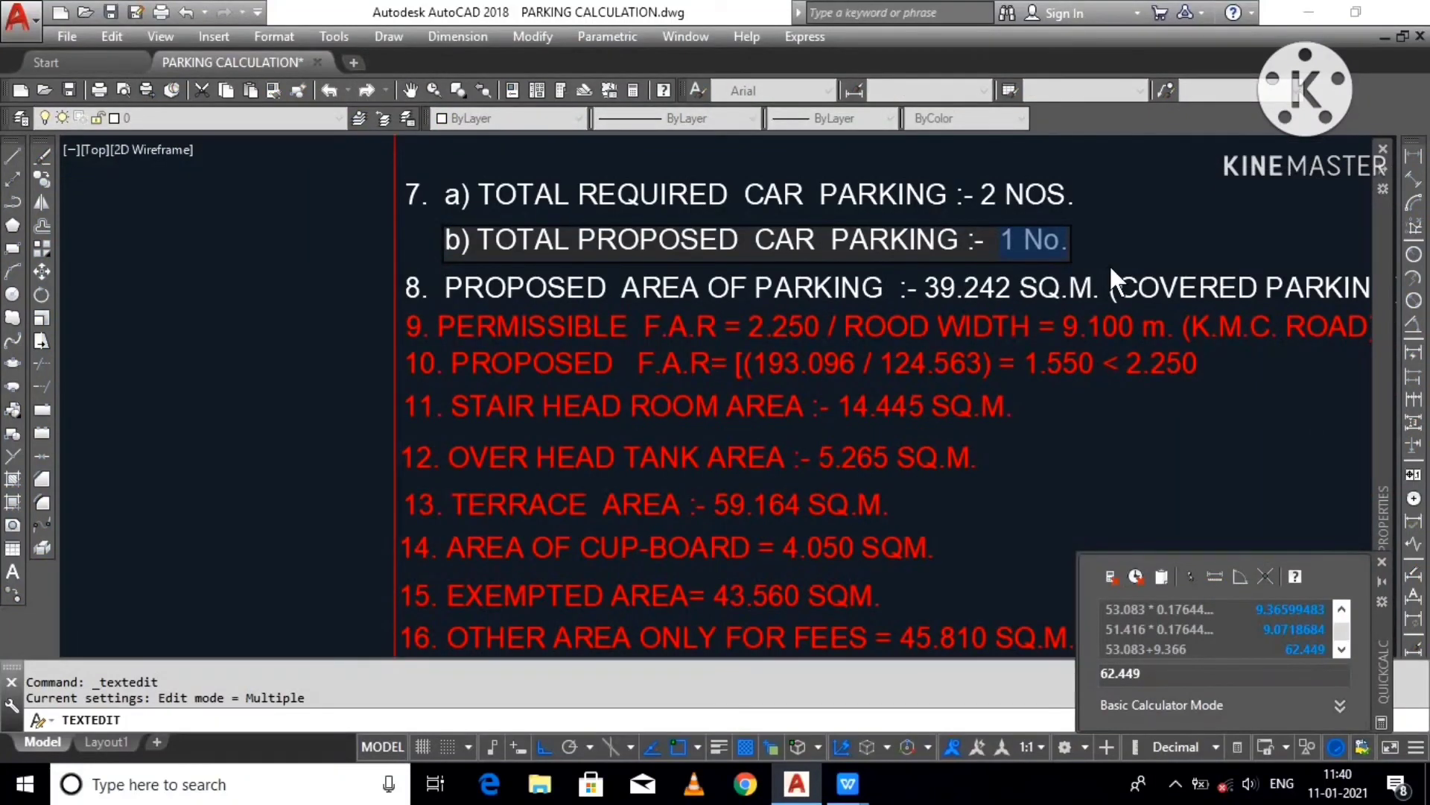
type("3 NOS")
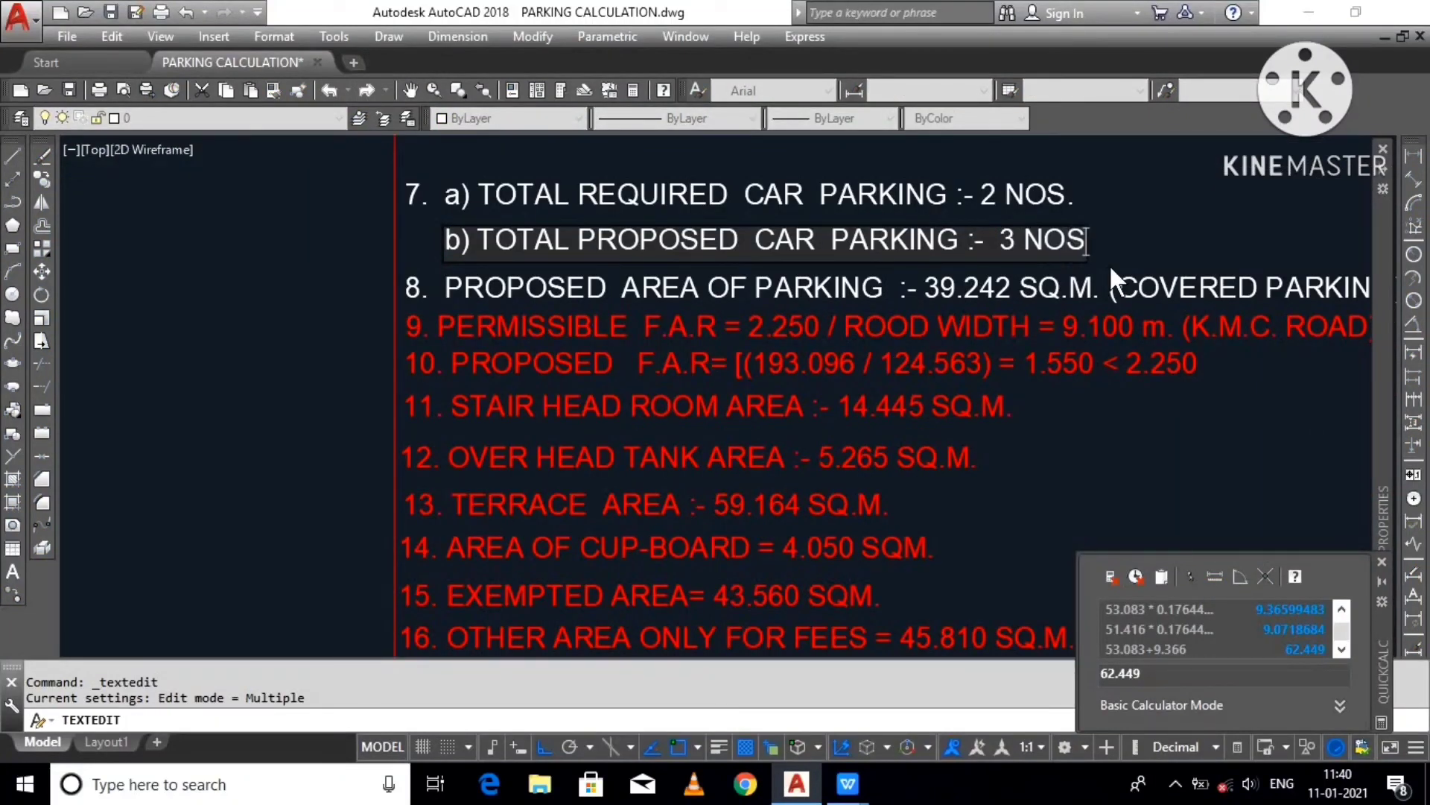
type(".")
left_click(1093, 286)
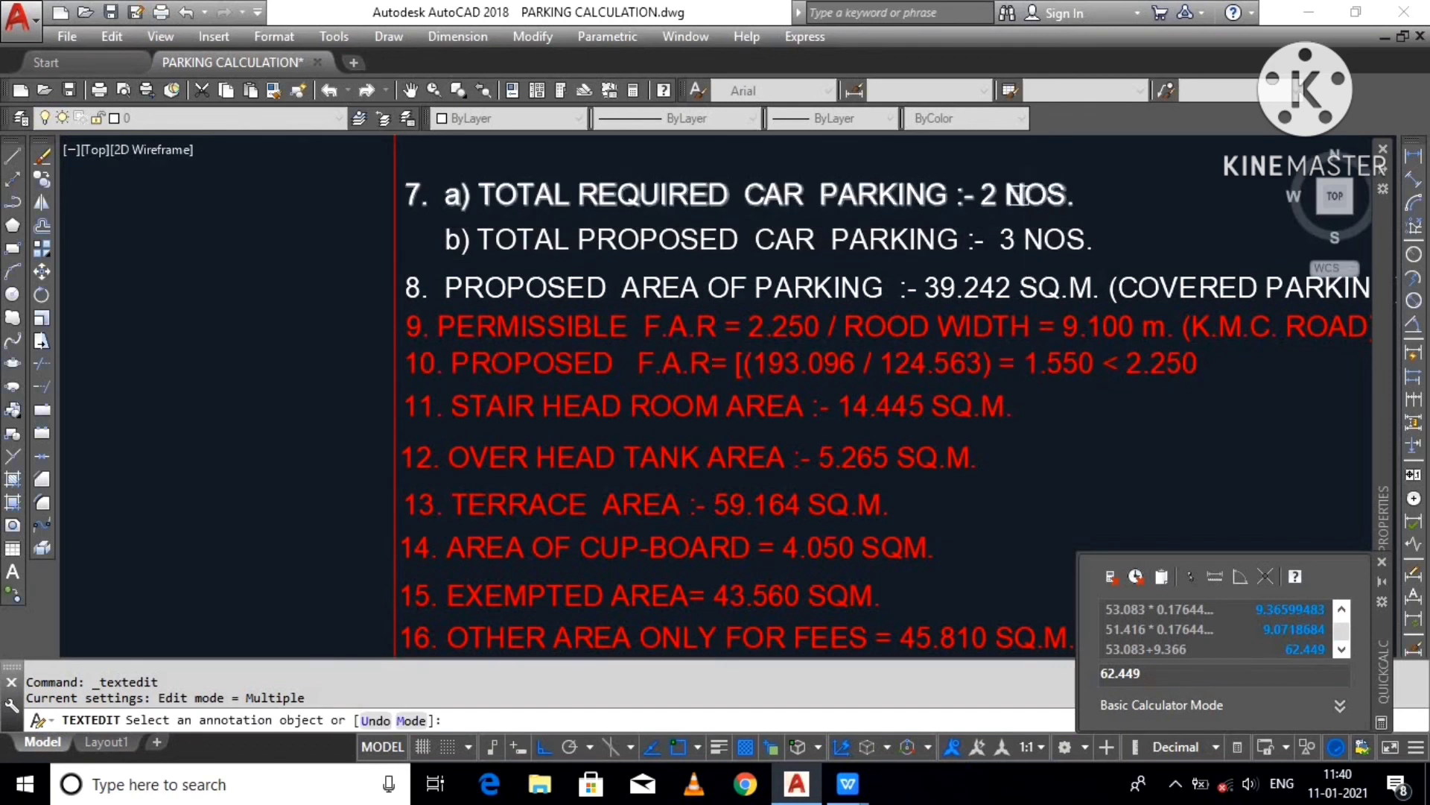
right_click(1037, 228)
left_click(1058, 262)
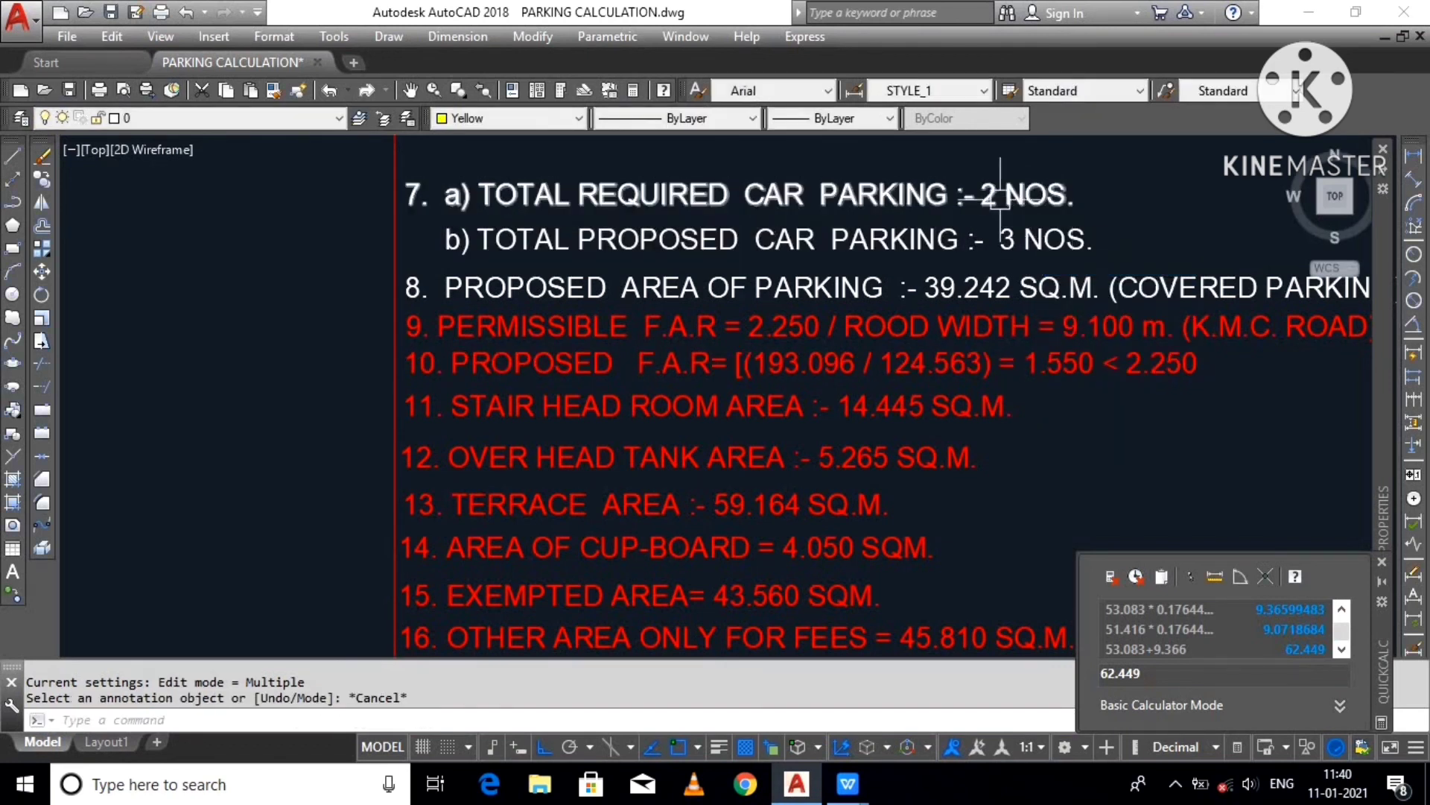
left_click(858, 287)
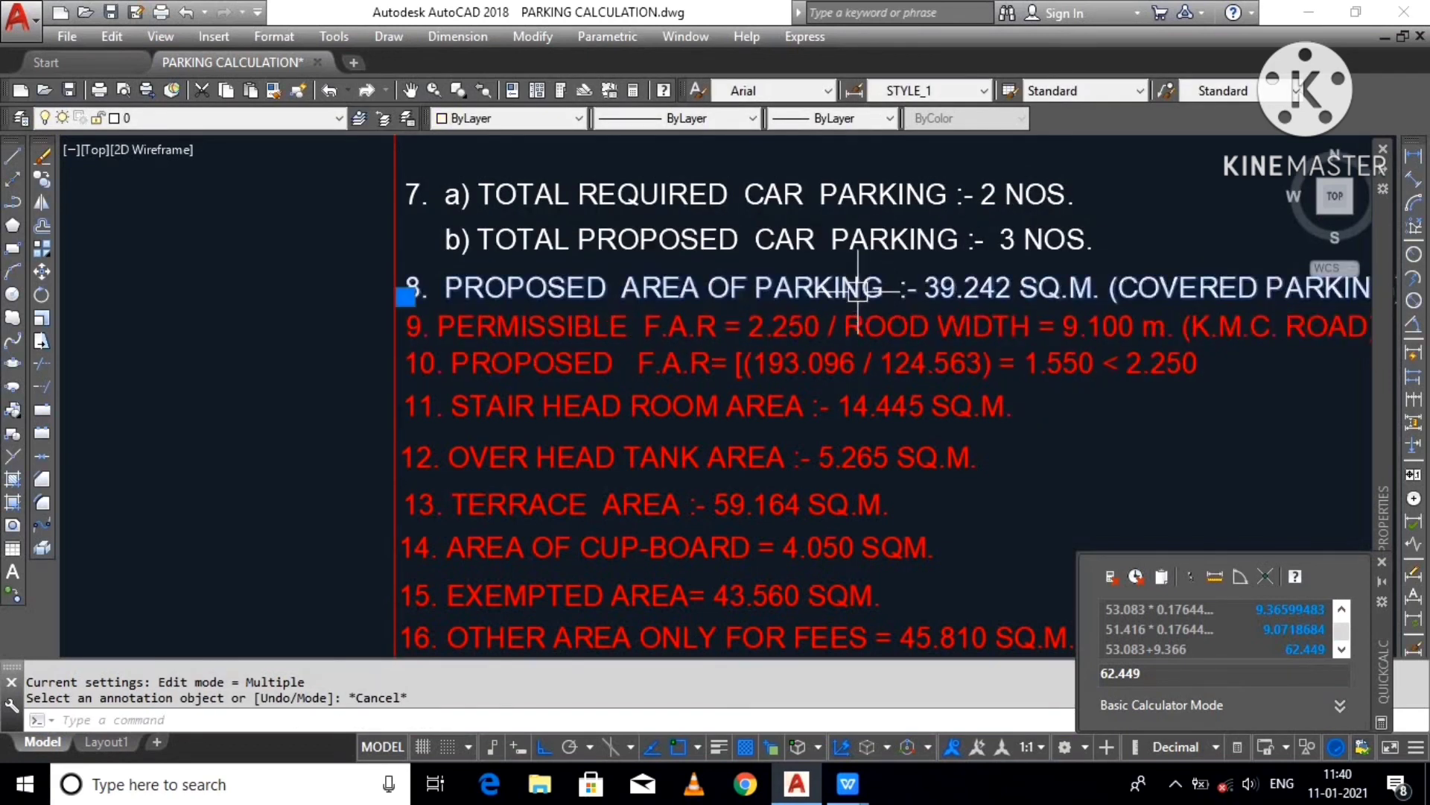
double_click(857, 289)
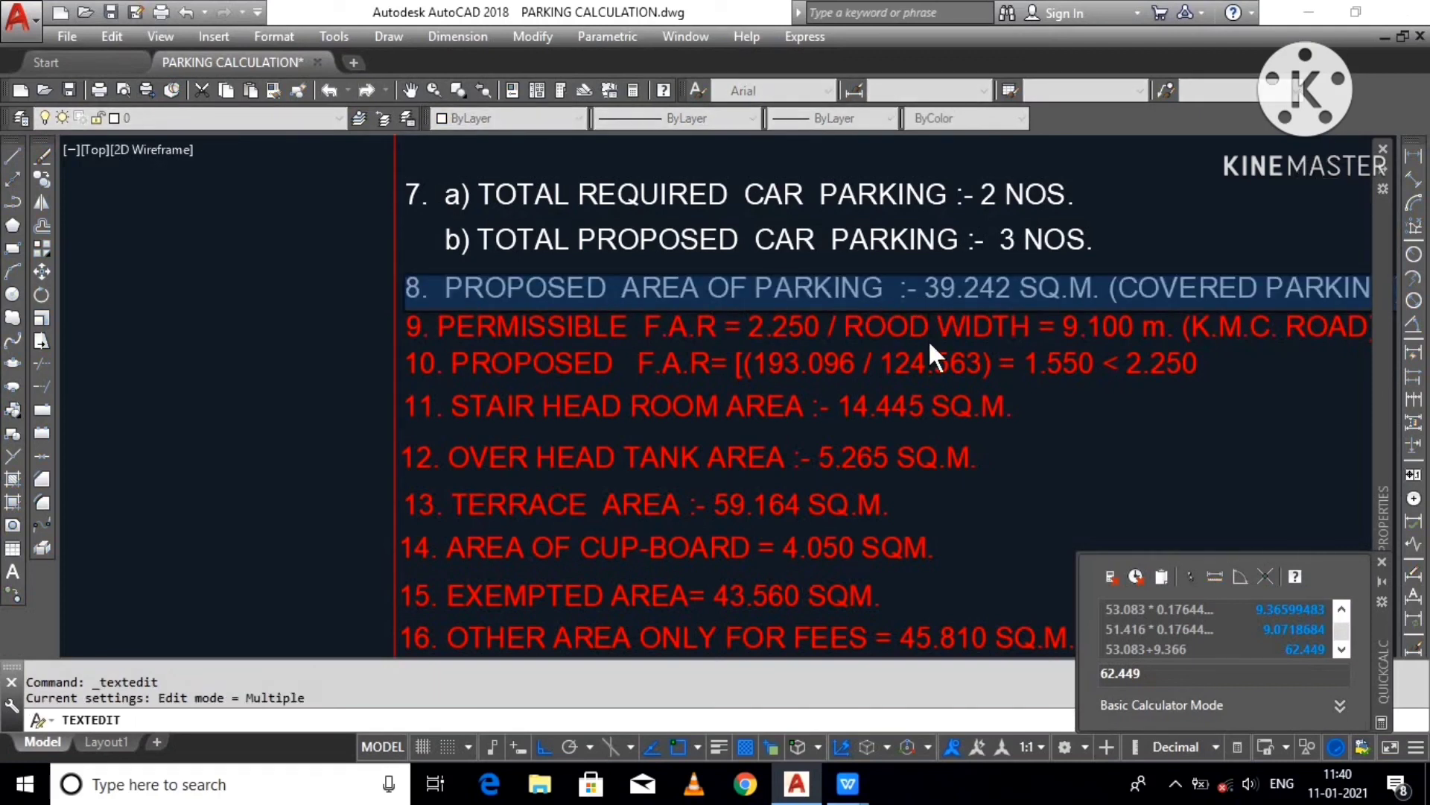
key("Escape")
scroll(999, 305, "down", 10)
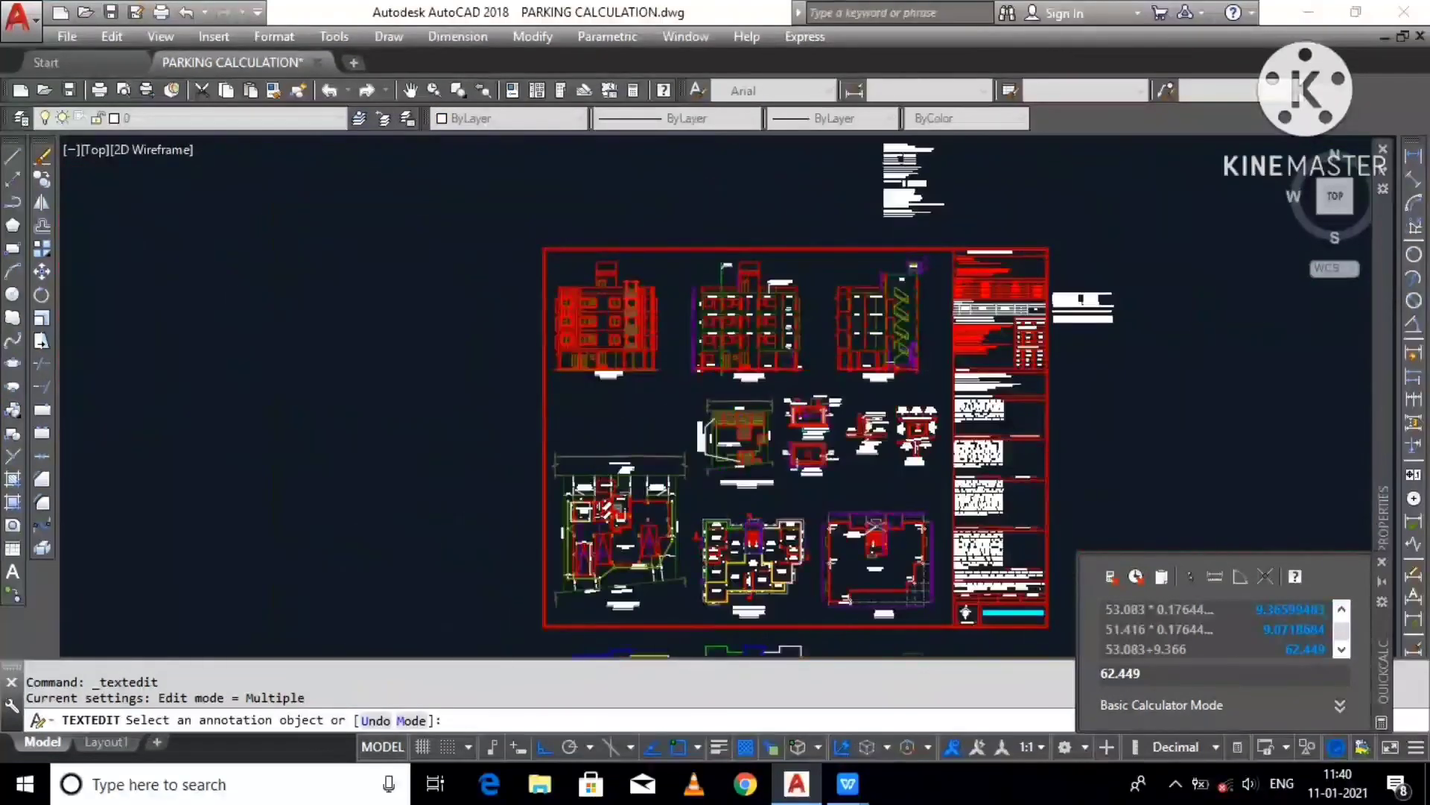
scroll(637, 640, "up", 4)
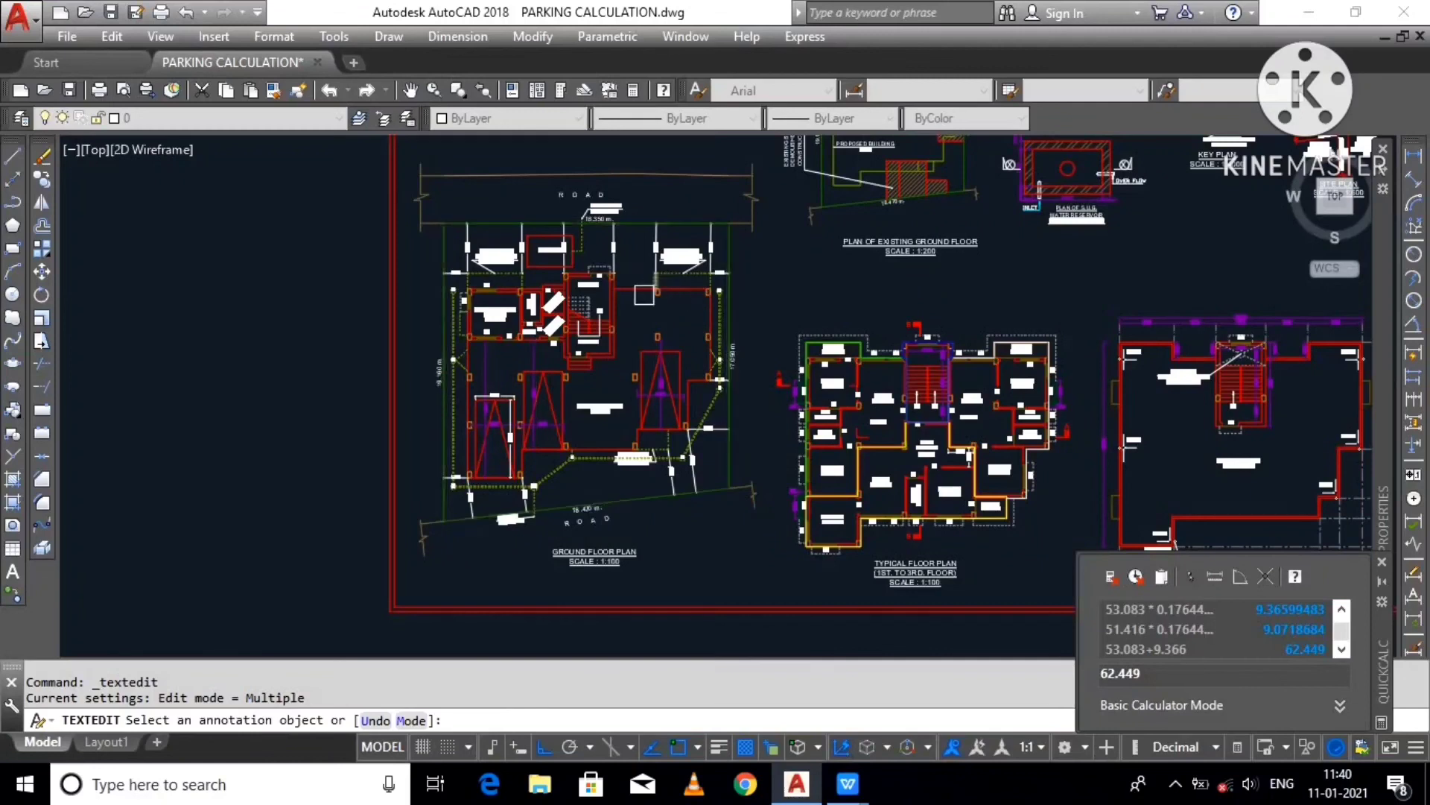
right_click(430, 363)
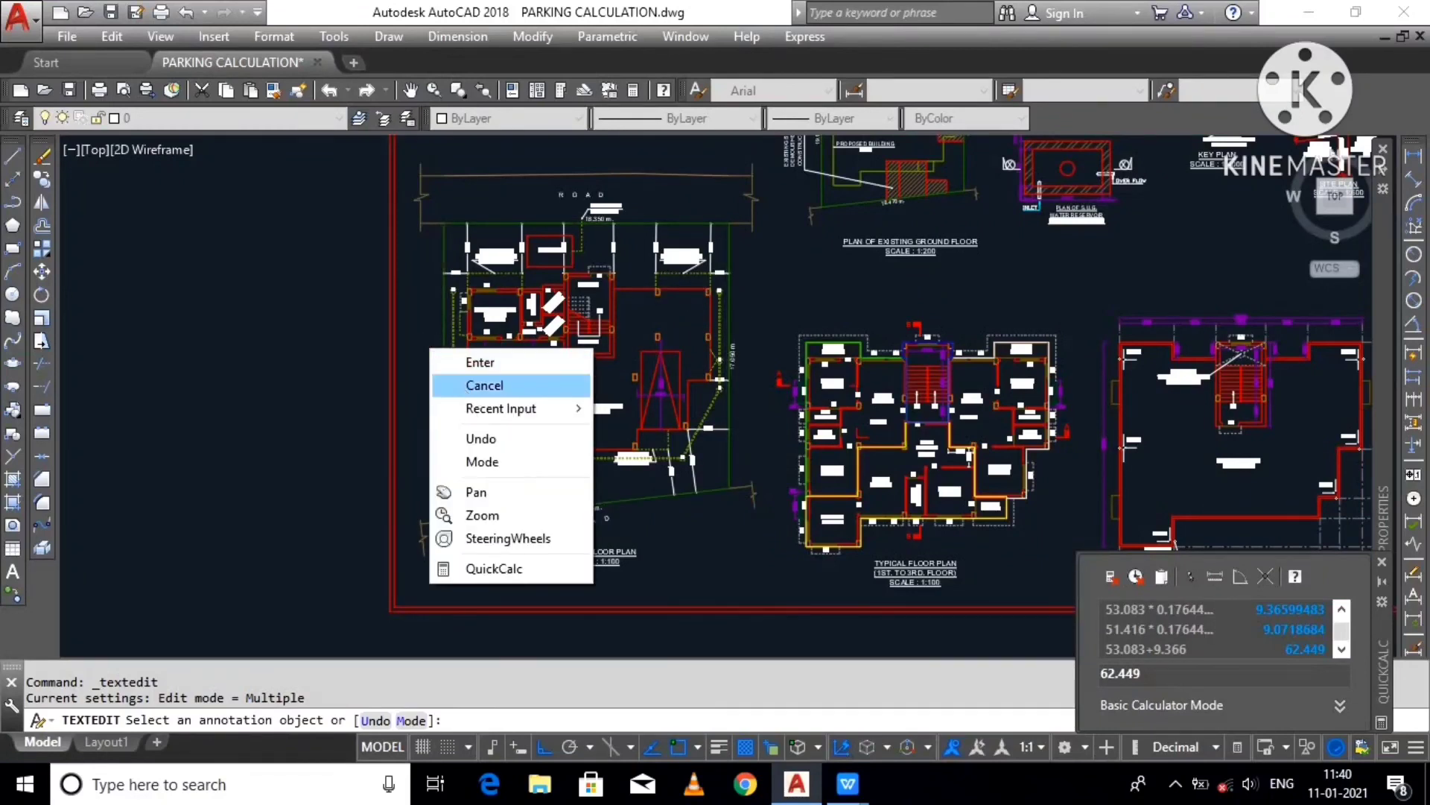
left_click(479, 383)
Step: Copy the area text inside the yellow ground floor parking outline below the sheet without altering it
scroll(425, 367, "down", 2)
scroll(524, 642, "up", 6)
scroll(307, 511, "up", 4)
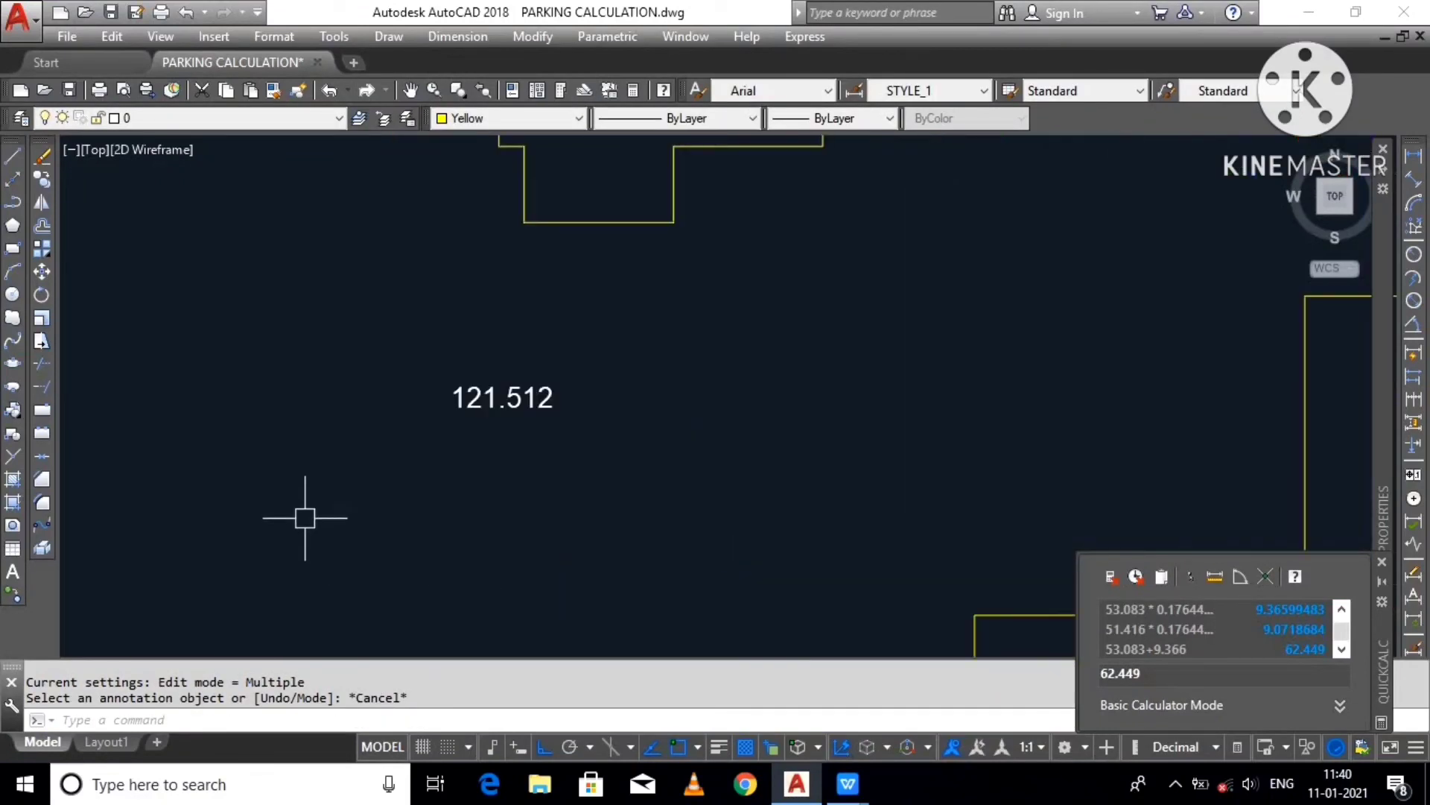
scroll(514, 409, "down", 3)
left_click(510, 409)
double_click(495, 465)
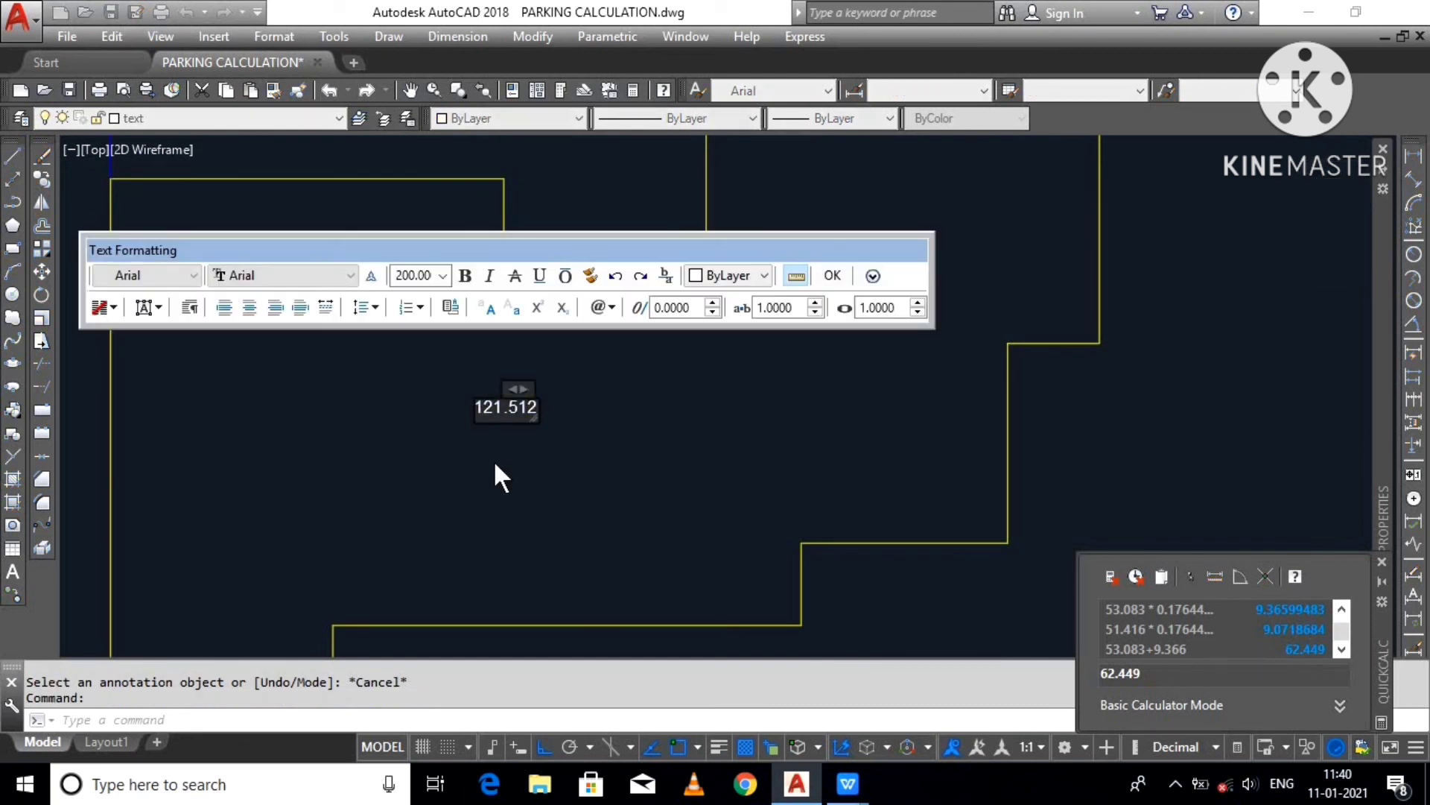
key("ctrl+a")
key("ctrl+c")
key("Escape")
scroll(728, 432, "down", 6)
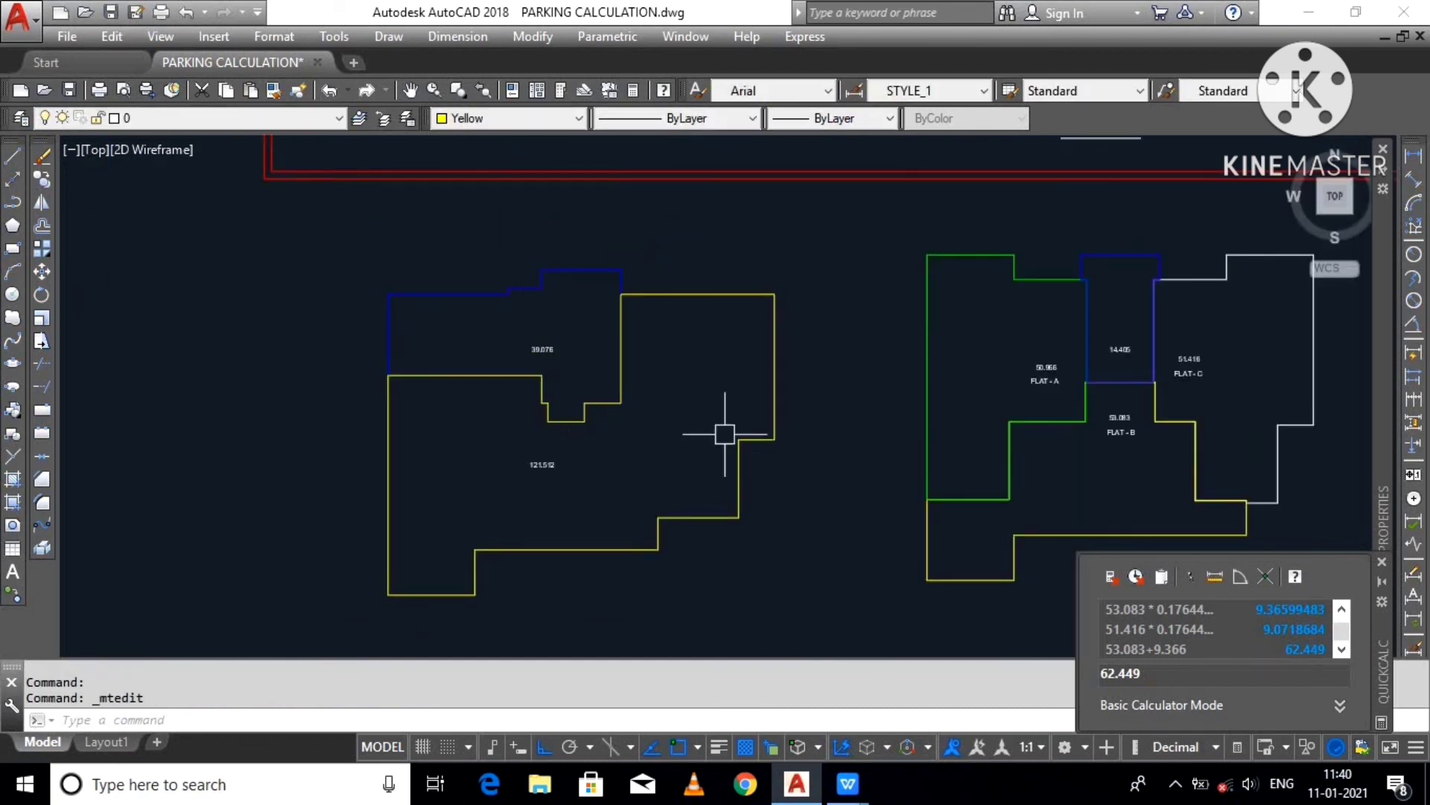
Step: Replace the proposed area of parking figure in item 8 with the copied value 121.512, keeping the SQ.M. wording
scroll(1016, 249, "down", 2)
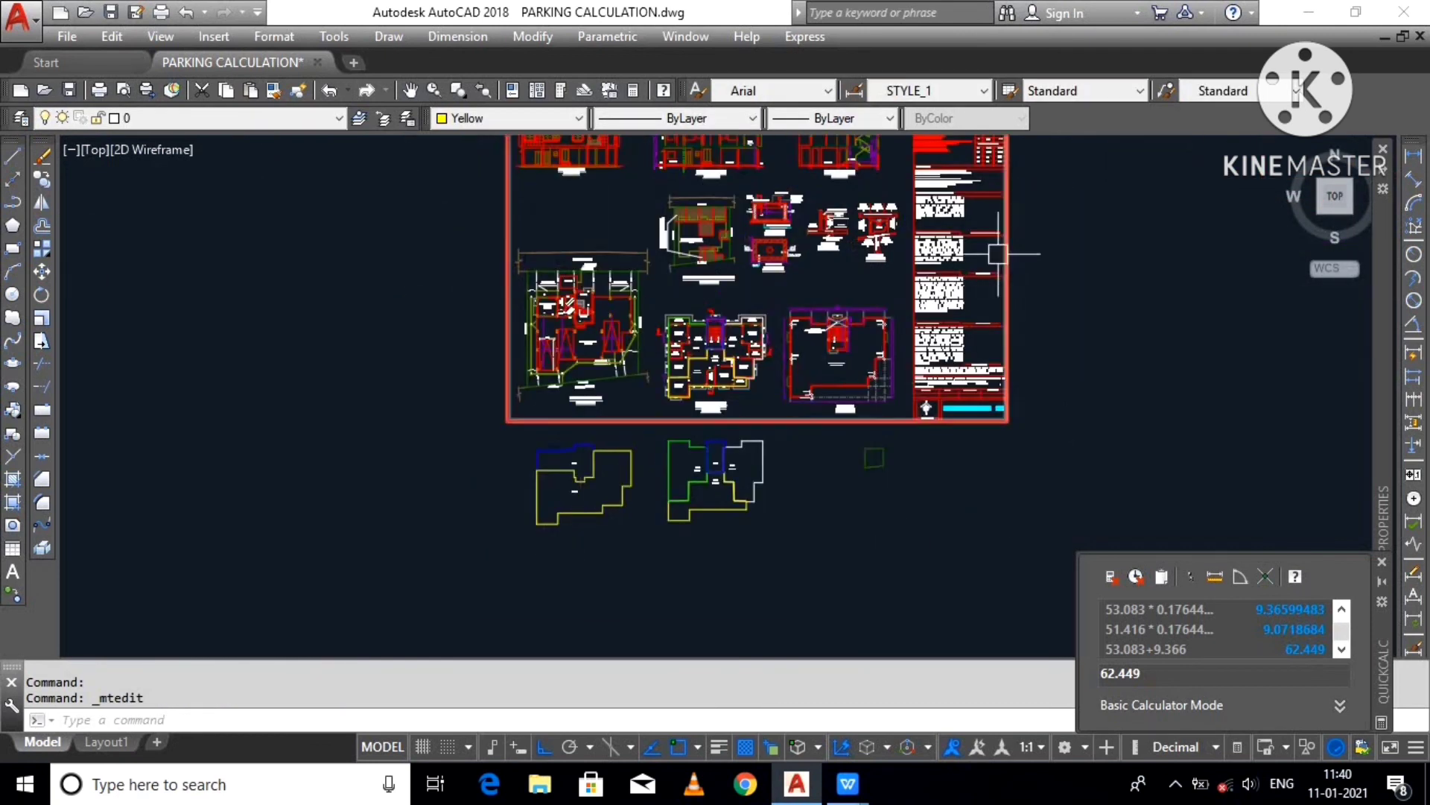
scroll(856, 230, "up", 8)
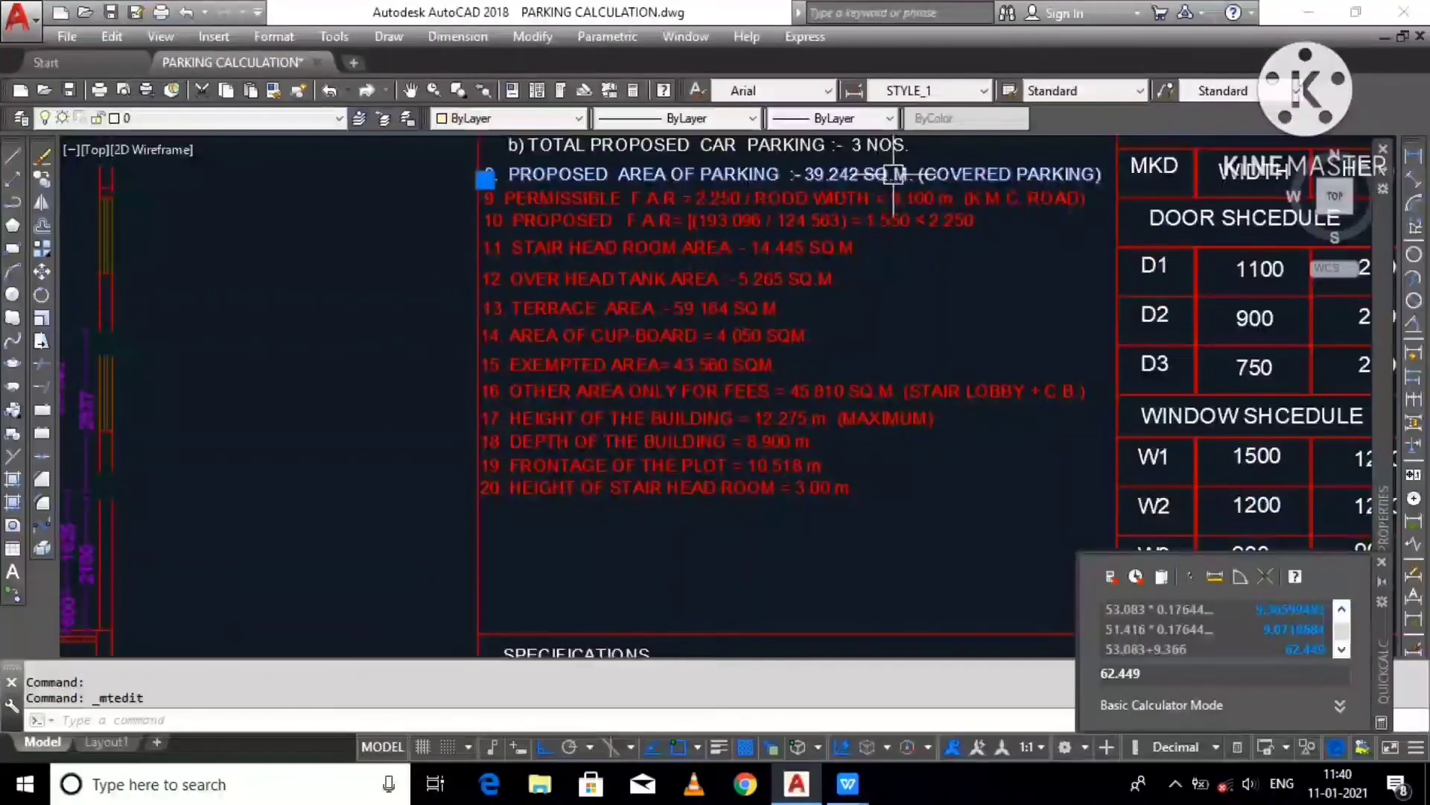
double_click(798, 168)
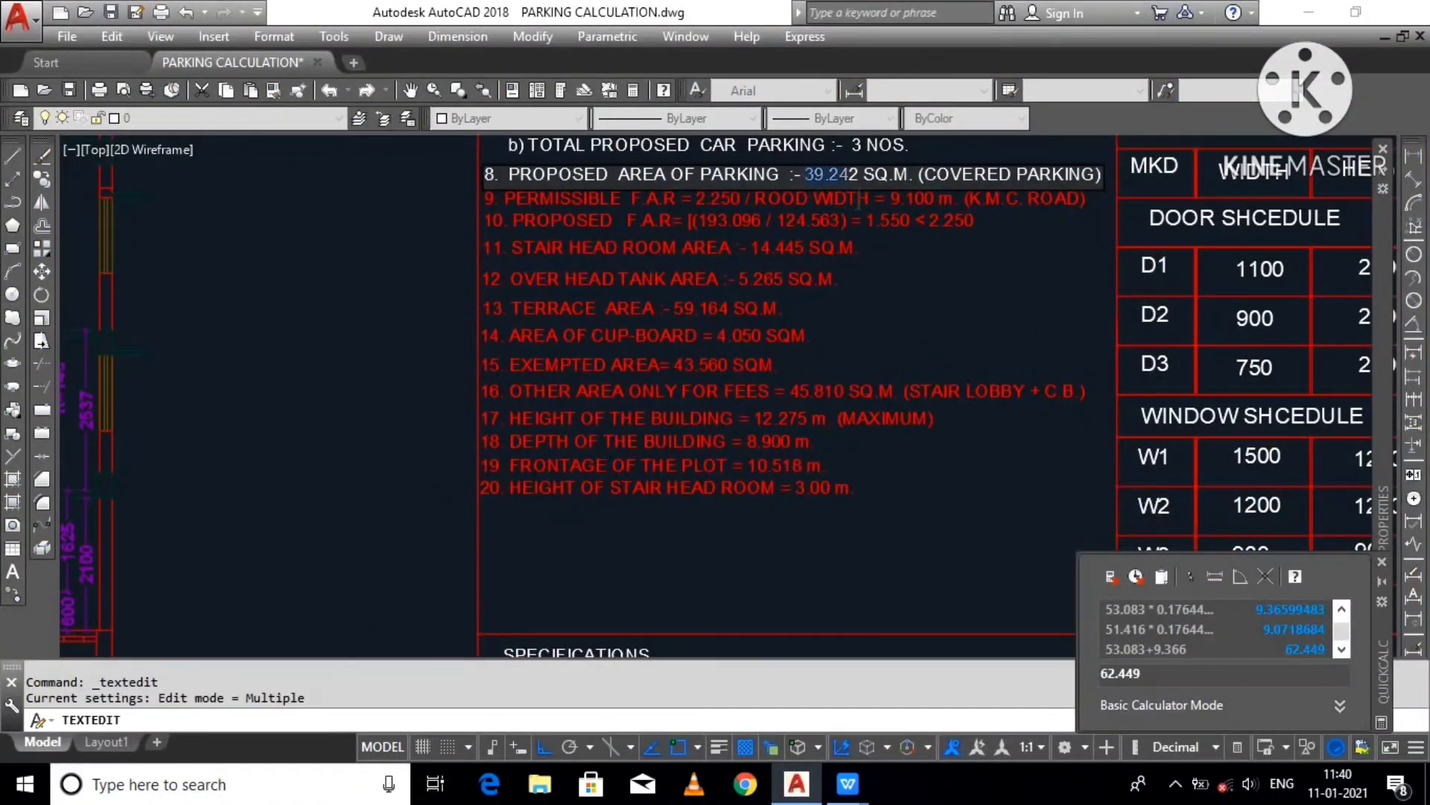
key("ctrl+v")
left_click(948, 232)
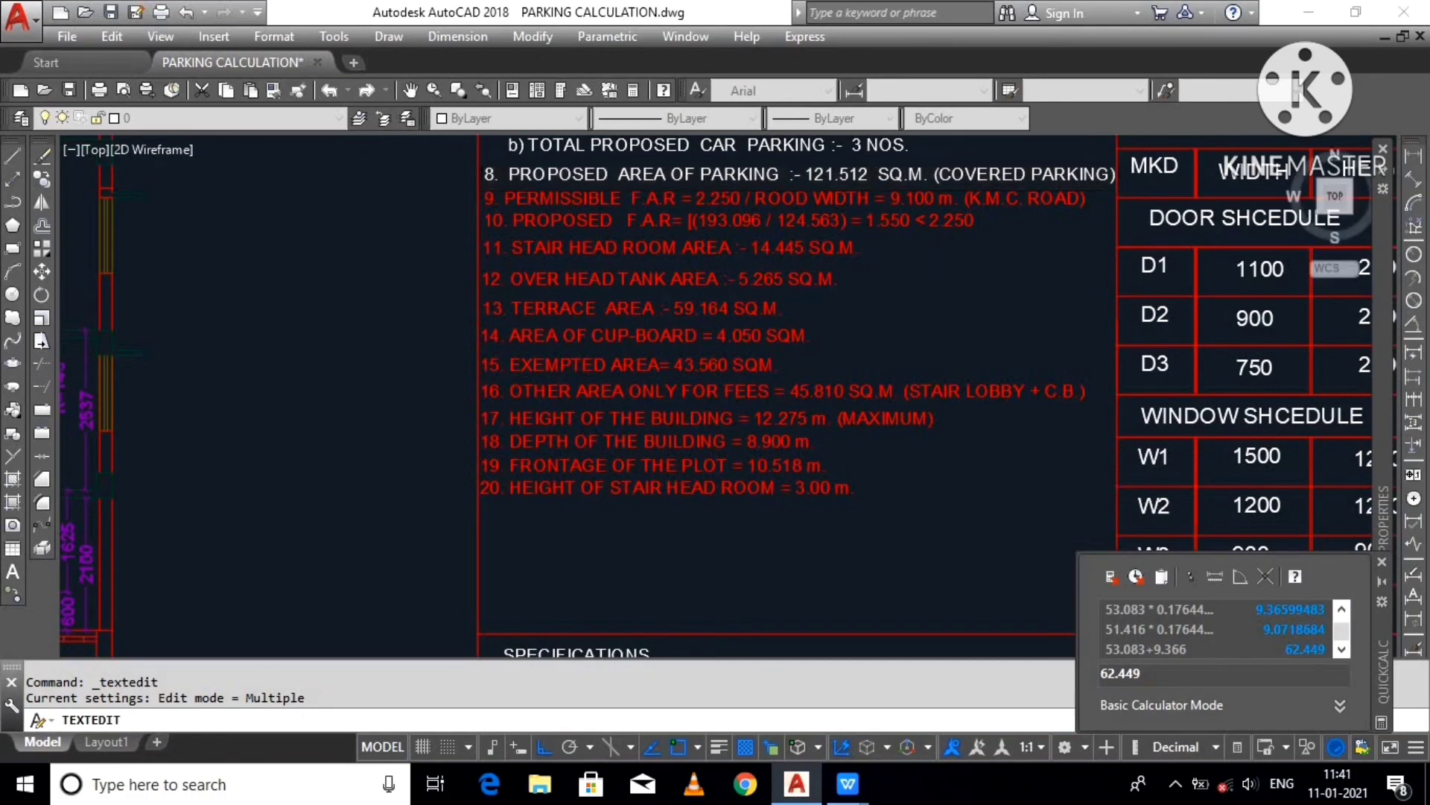
key("Return")
Step: Review the updated item 8 and the parking bays on the ground floor plan, and save the drawing
scroll(864, 171, "up", 5)
scroll(864, 172, "down", 12)
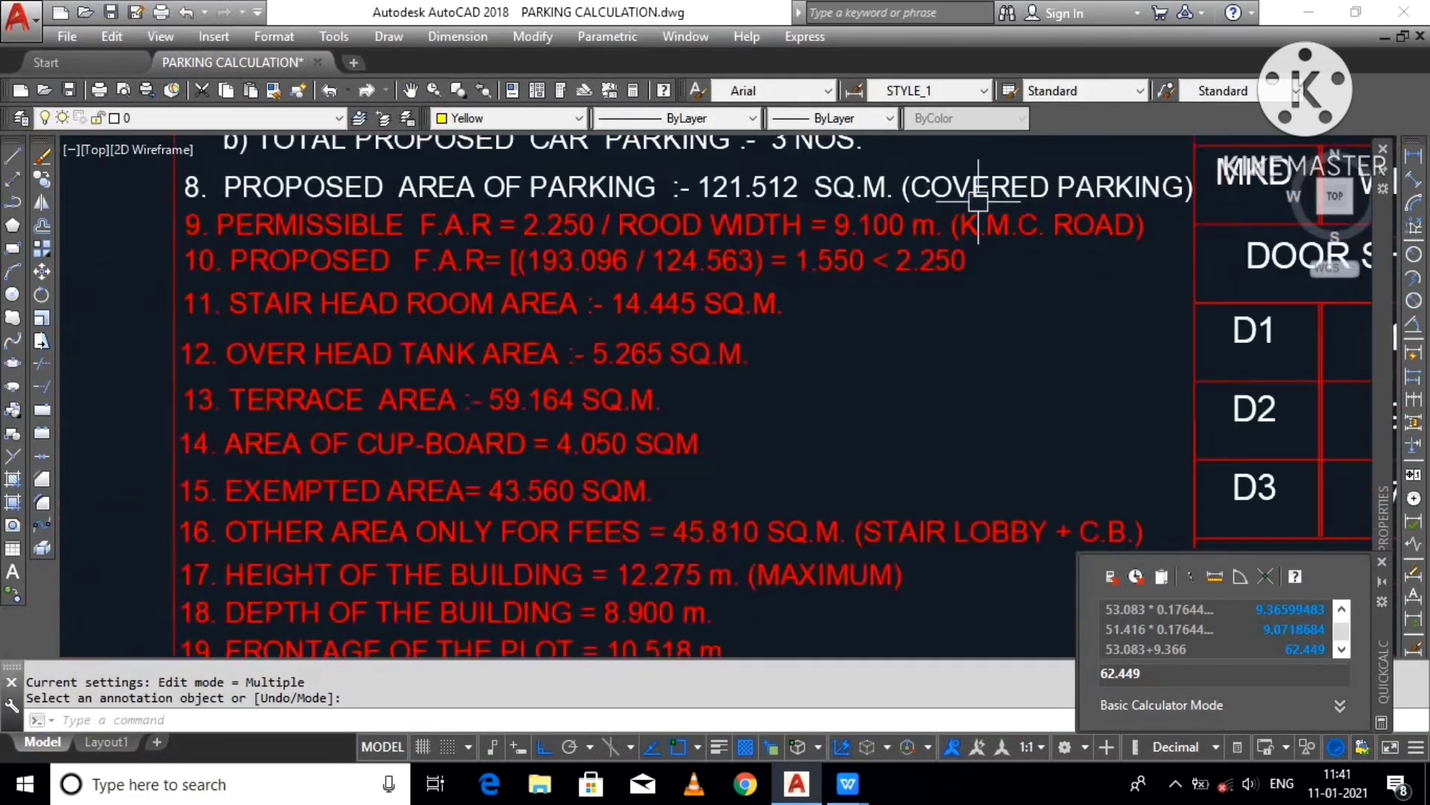
scroll(763, 290, "down", 5)
scroll(763, 290, "up", 6)
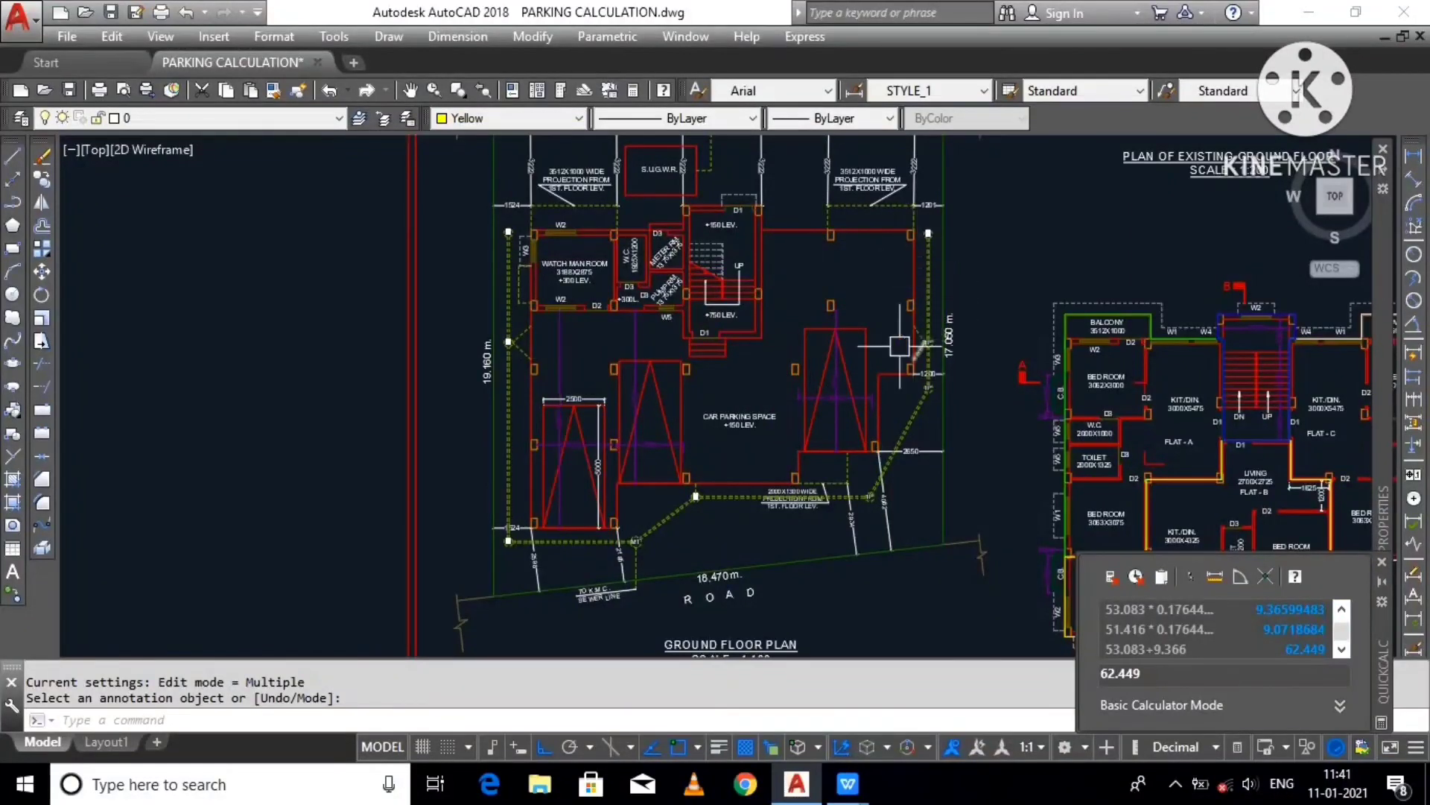
scroll(670, 547, "up", 3)
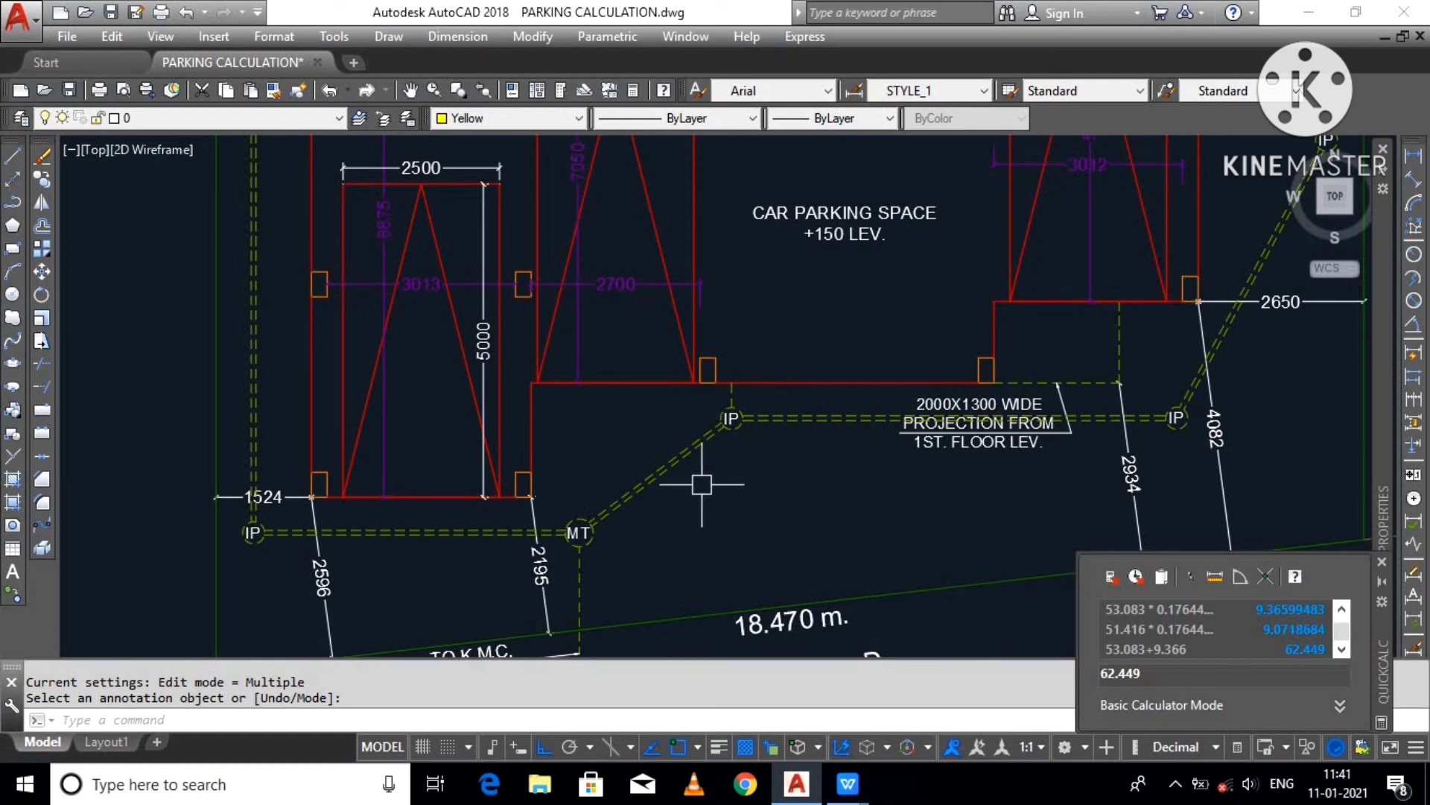
scroll(649, 515, "down", 4)
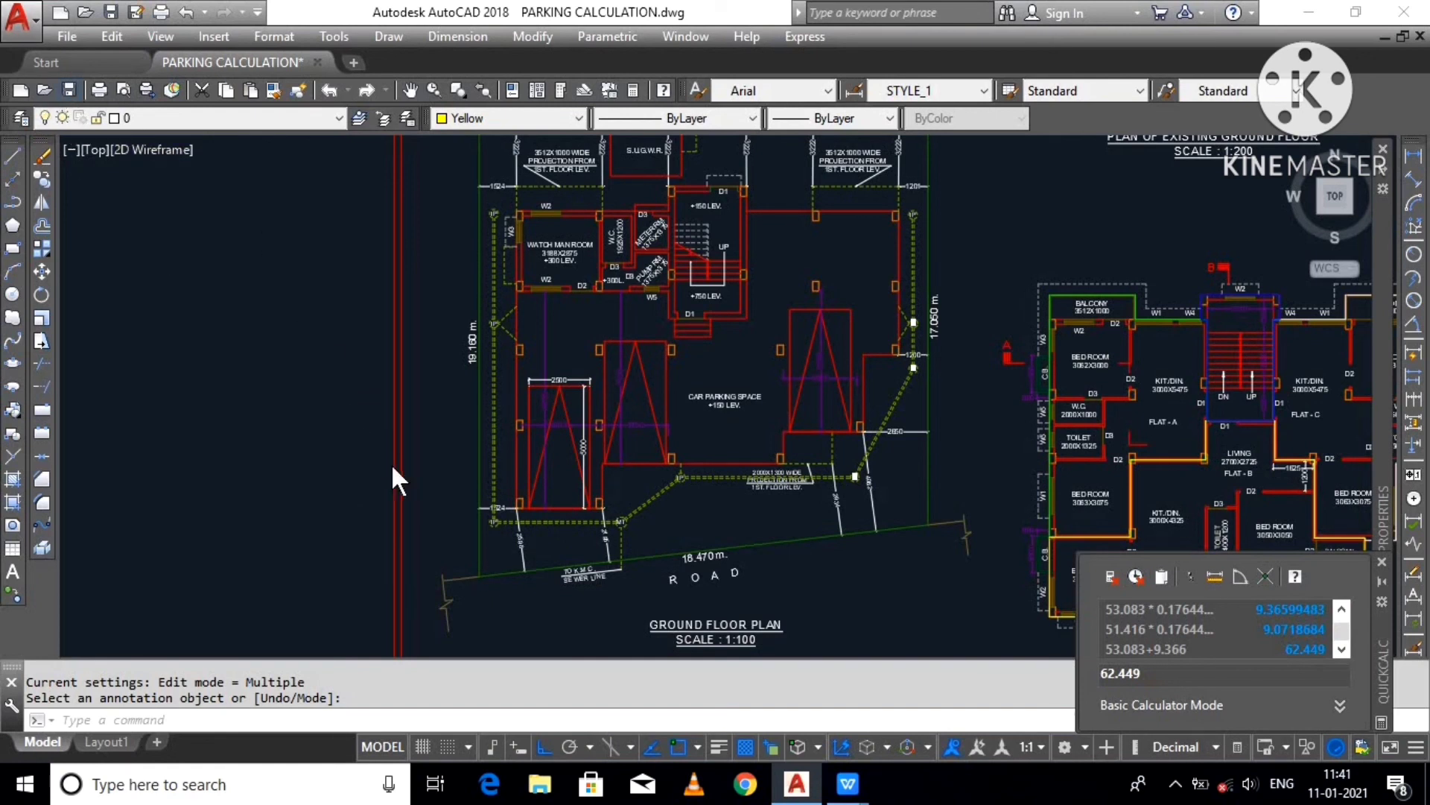
key("ctrl+s")
Step: Review the car parking items and the tenements table in the statement of plan case
scroll(395, 481, "down", 6)
scroll(857, 254, "up", 3)
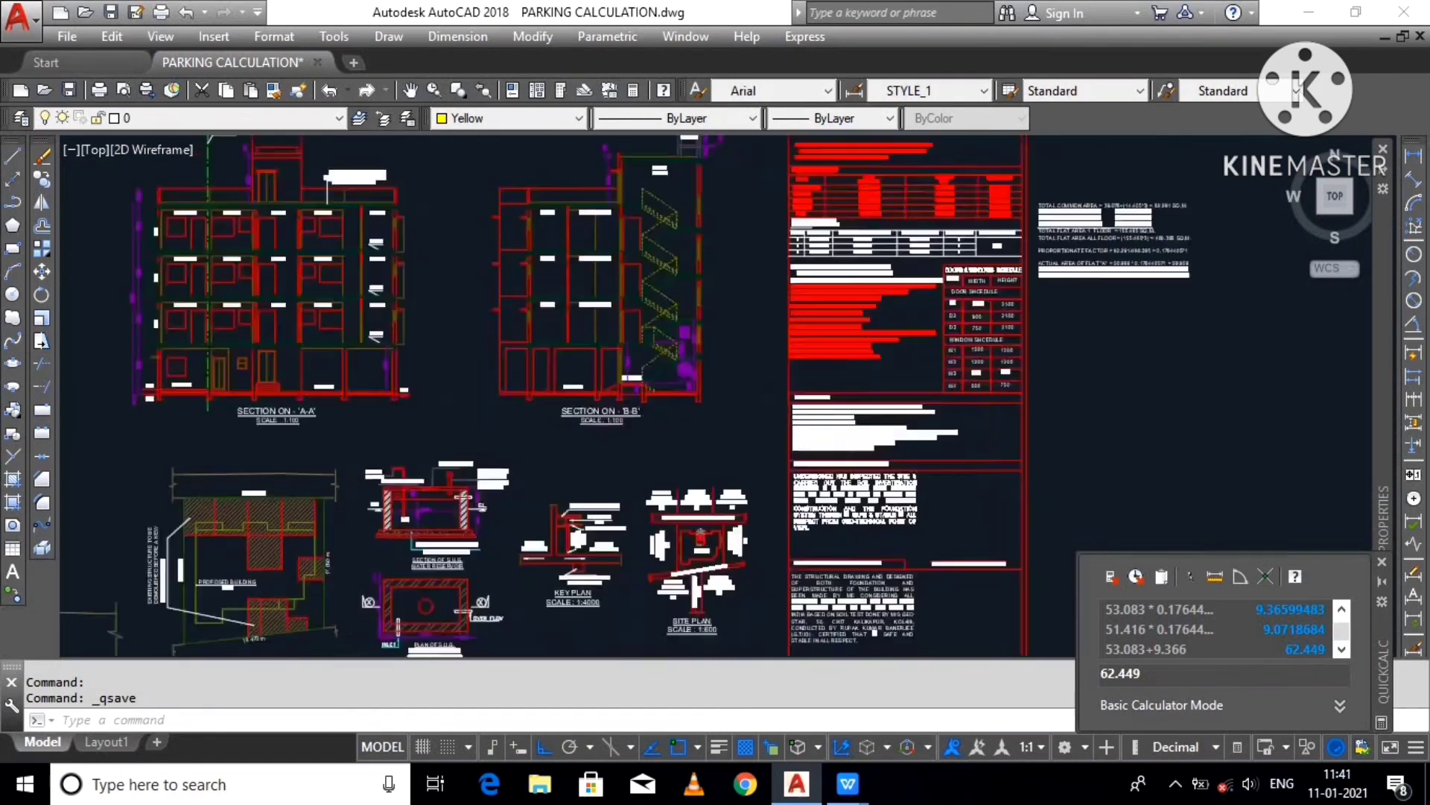
scroll(857, 252, "up", 8)
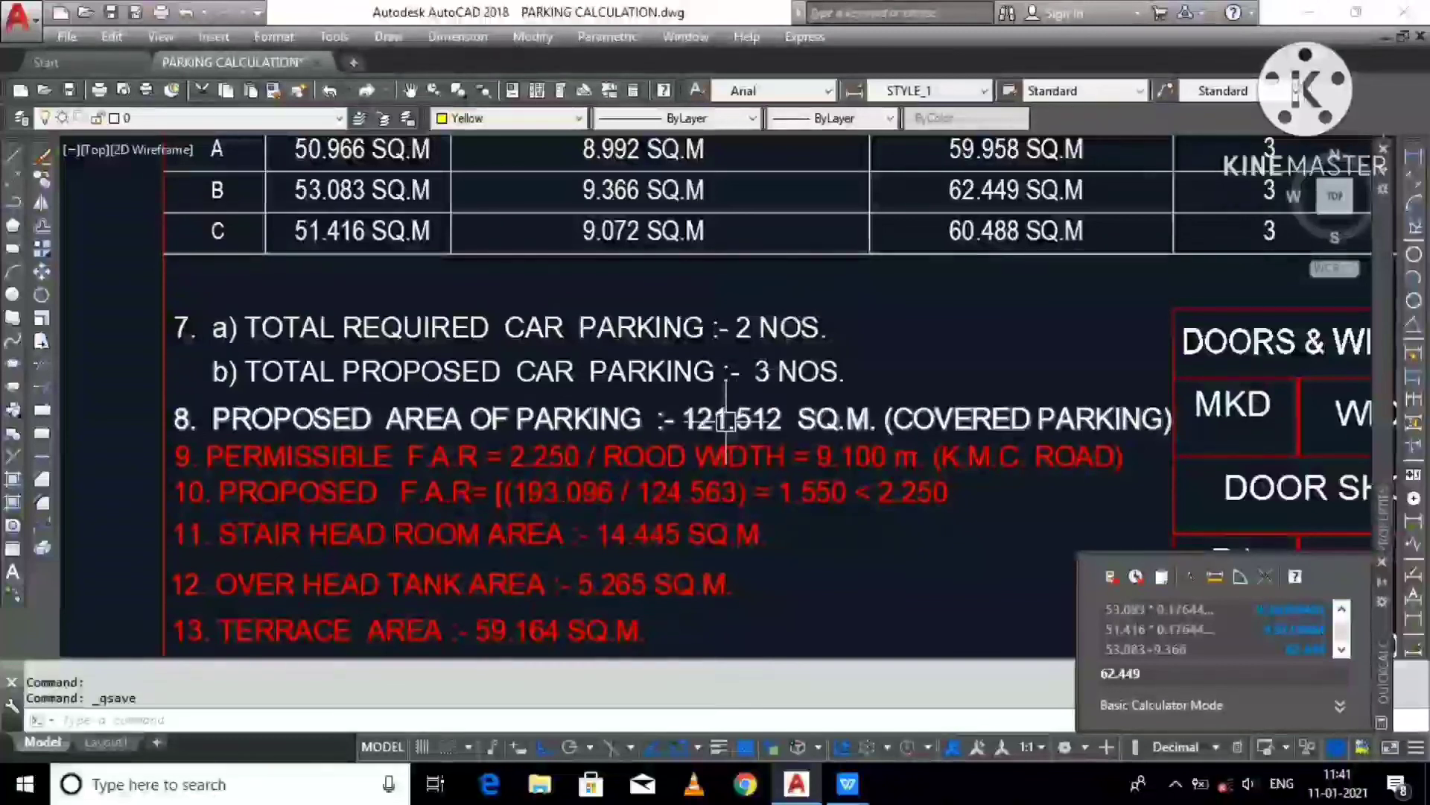
scroll(726, 420, "down", 7)
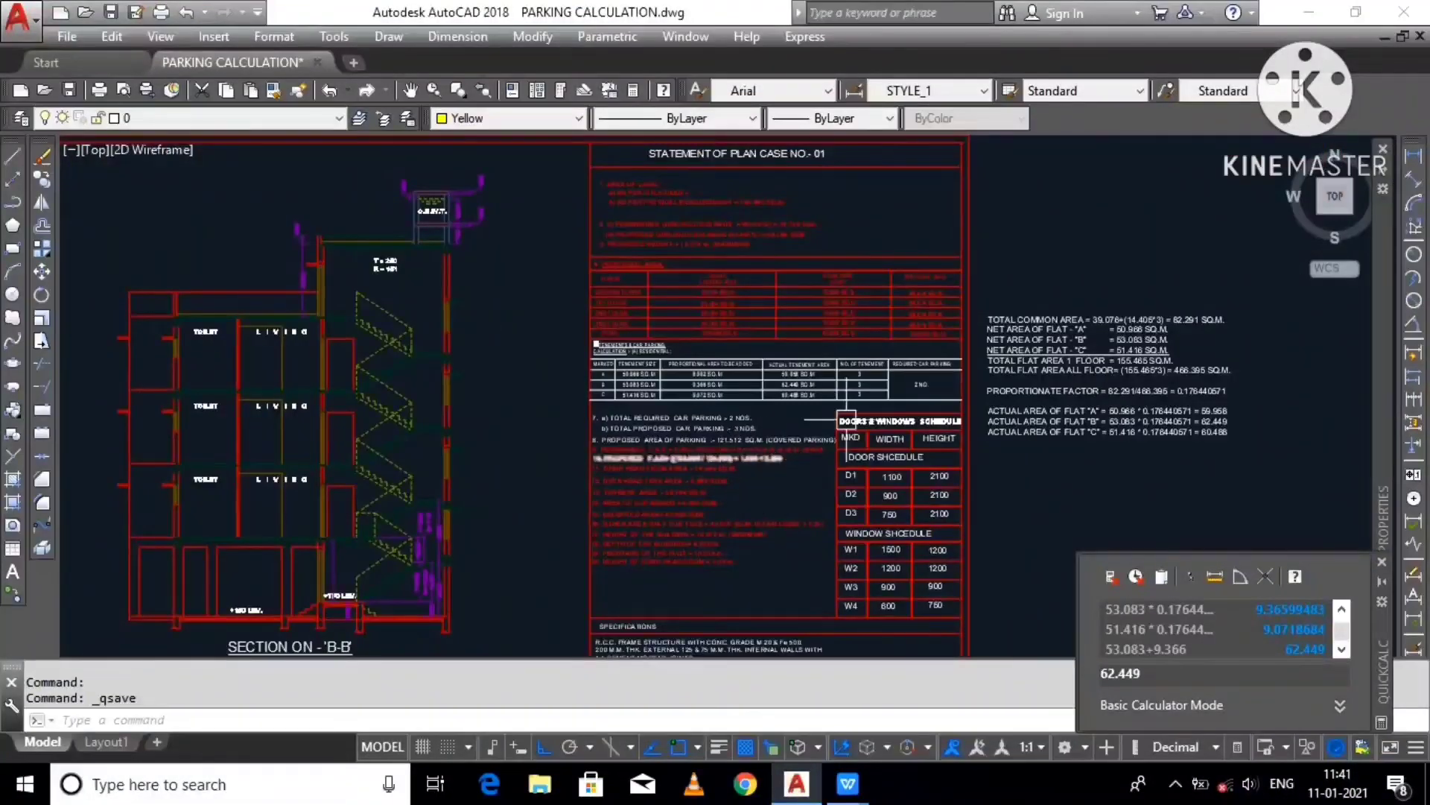
scroll(786, 413, "up", 2)
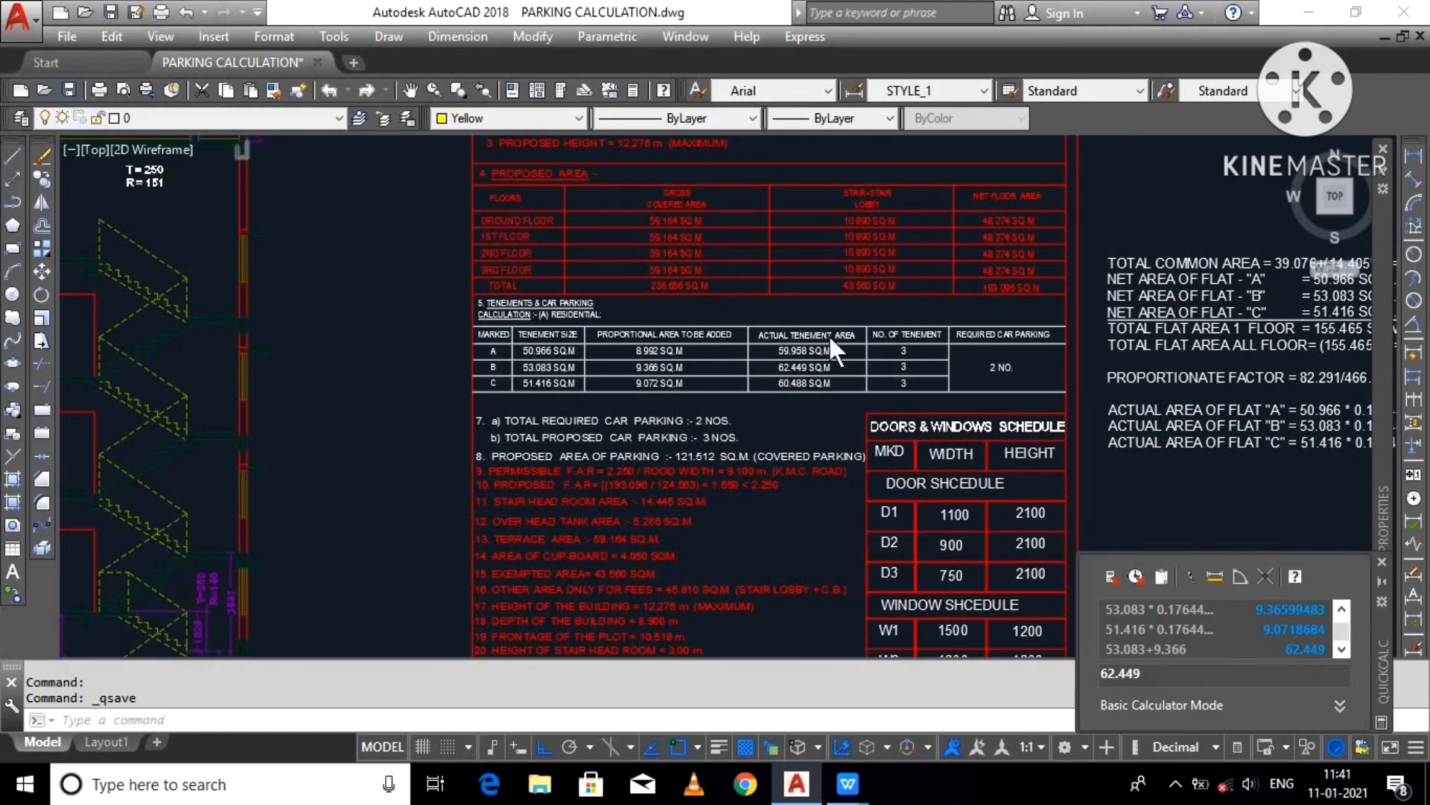
scroll(829, 334, "down", 6)
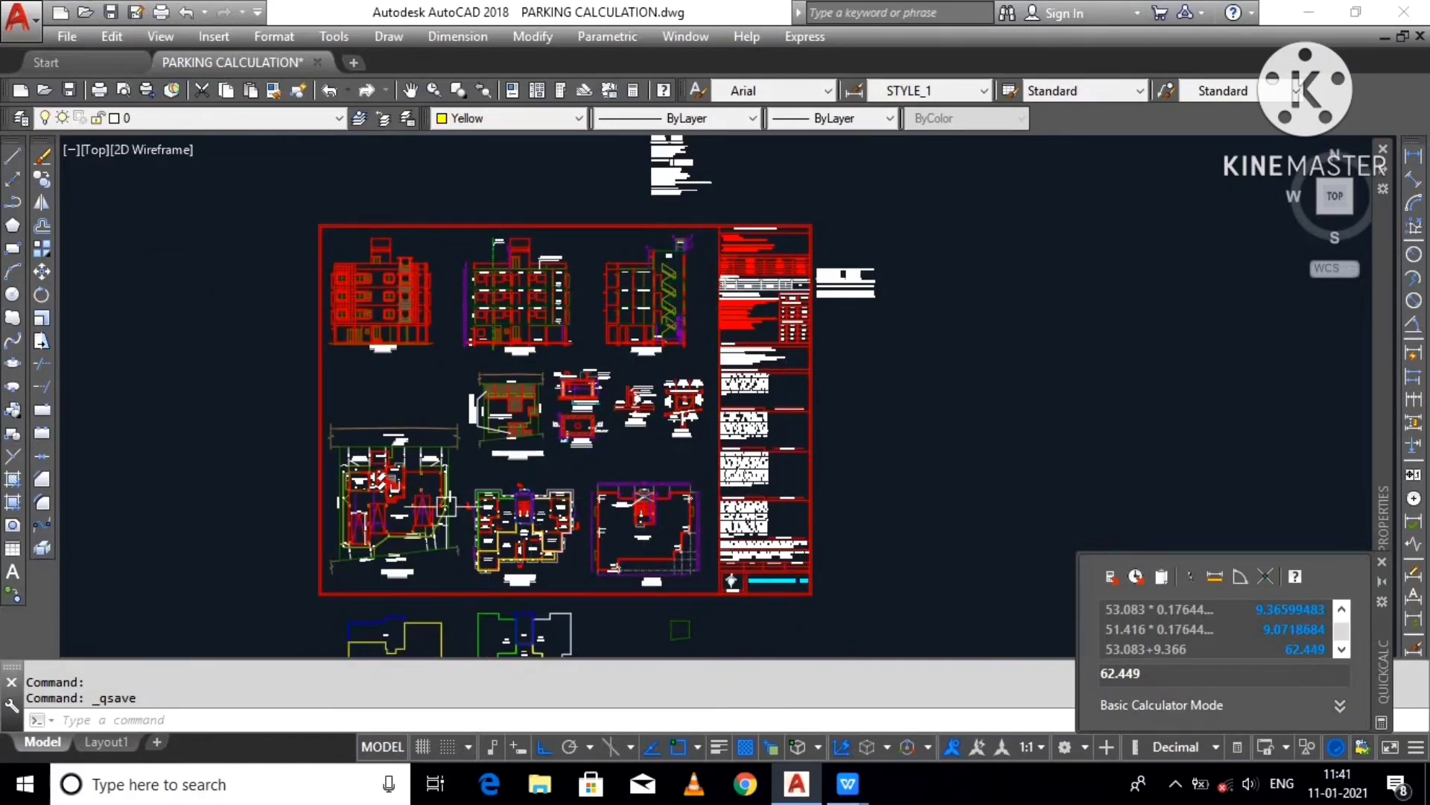
Step: Examine the proposed area table by floor and the land area and ground coverage entries in the plan statement
scroll(728, 284, "up", 6)
scroll(749, 274, "up", 2)
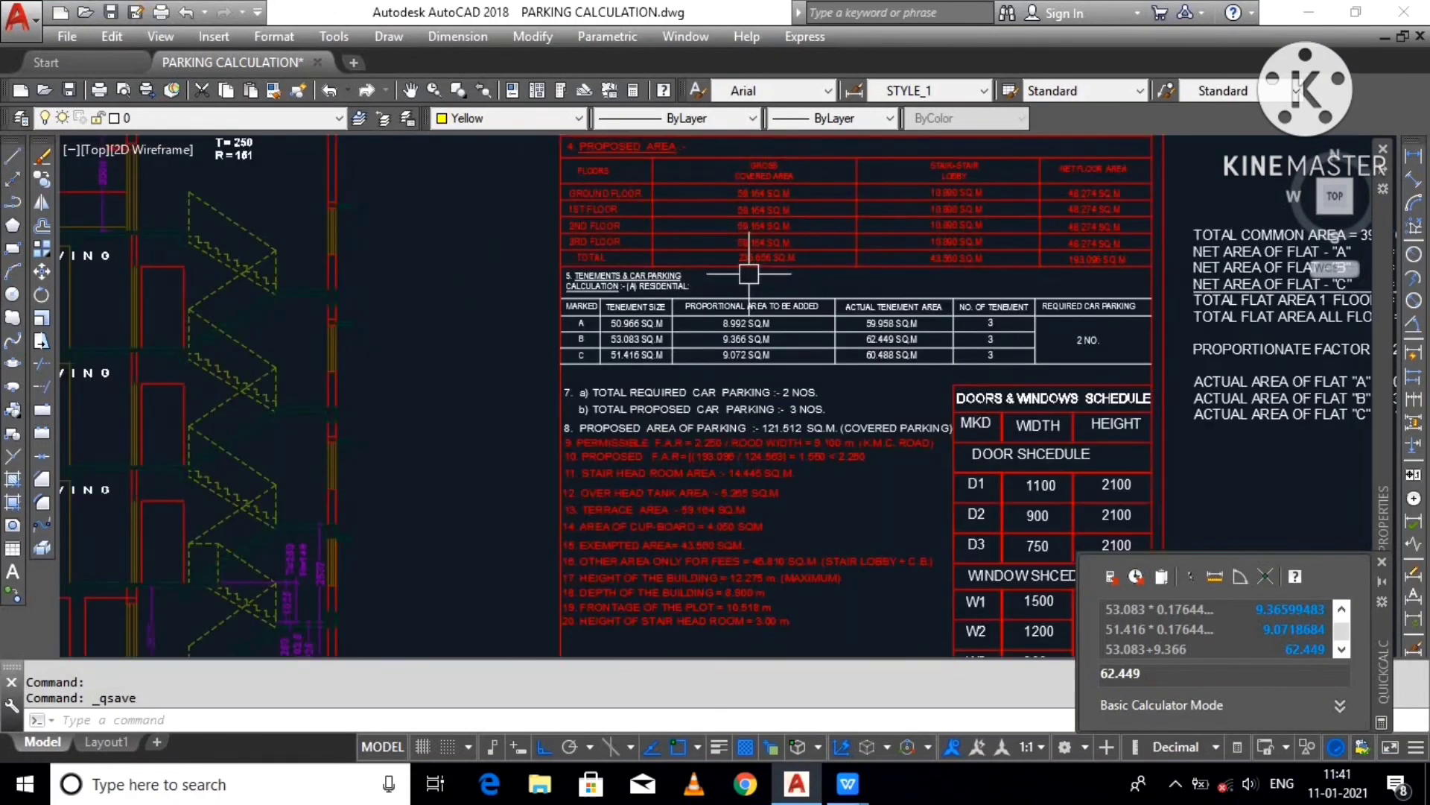
scroll(715, 217, "up", 2)
scroll(511, 373, "up", 2)
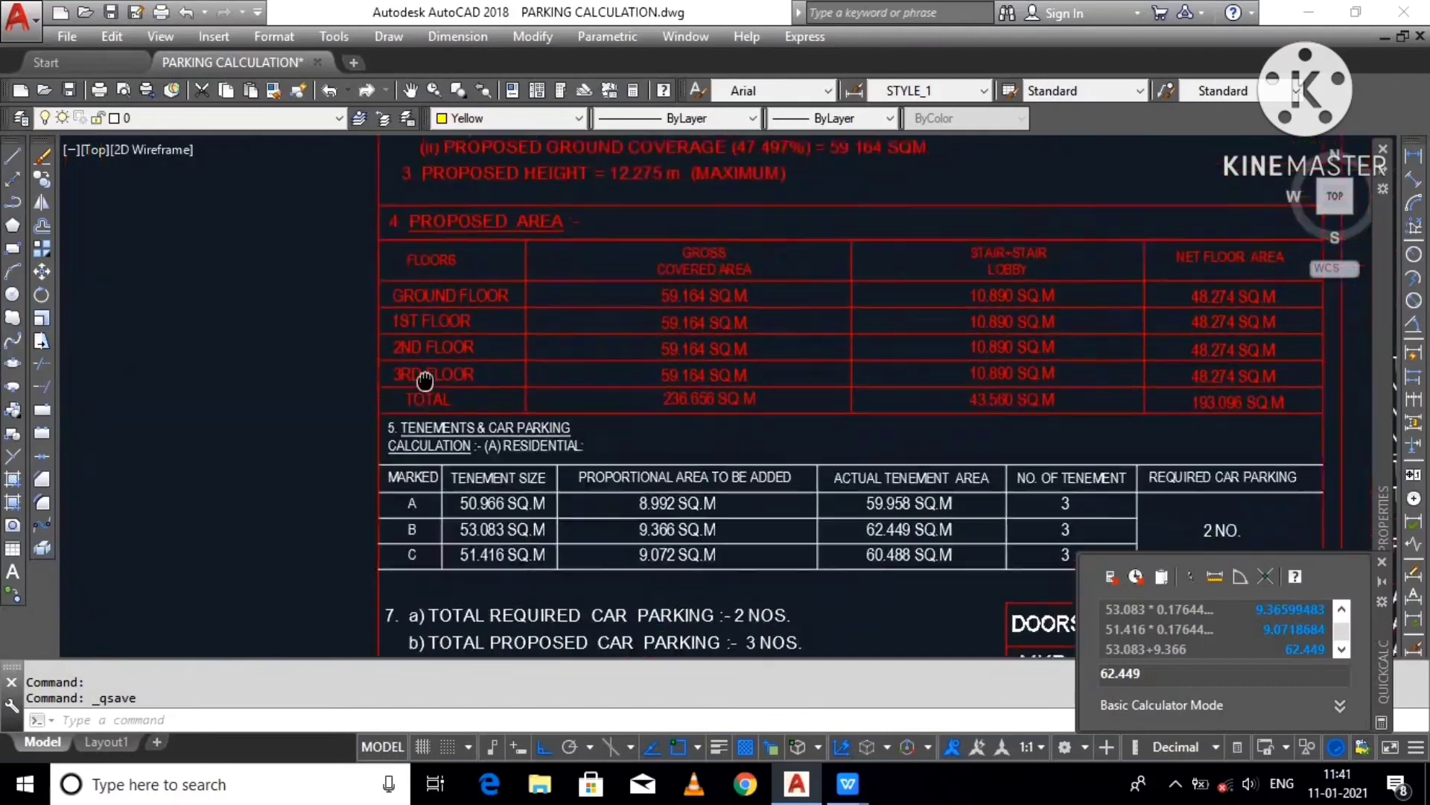
middle_click_drag(360, 297, 249, 268)
left_click(182, 201)
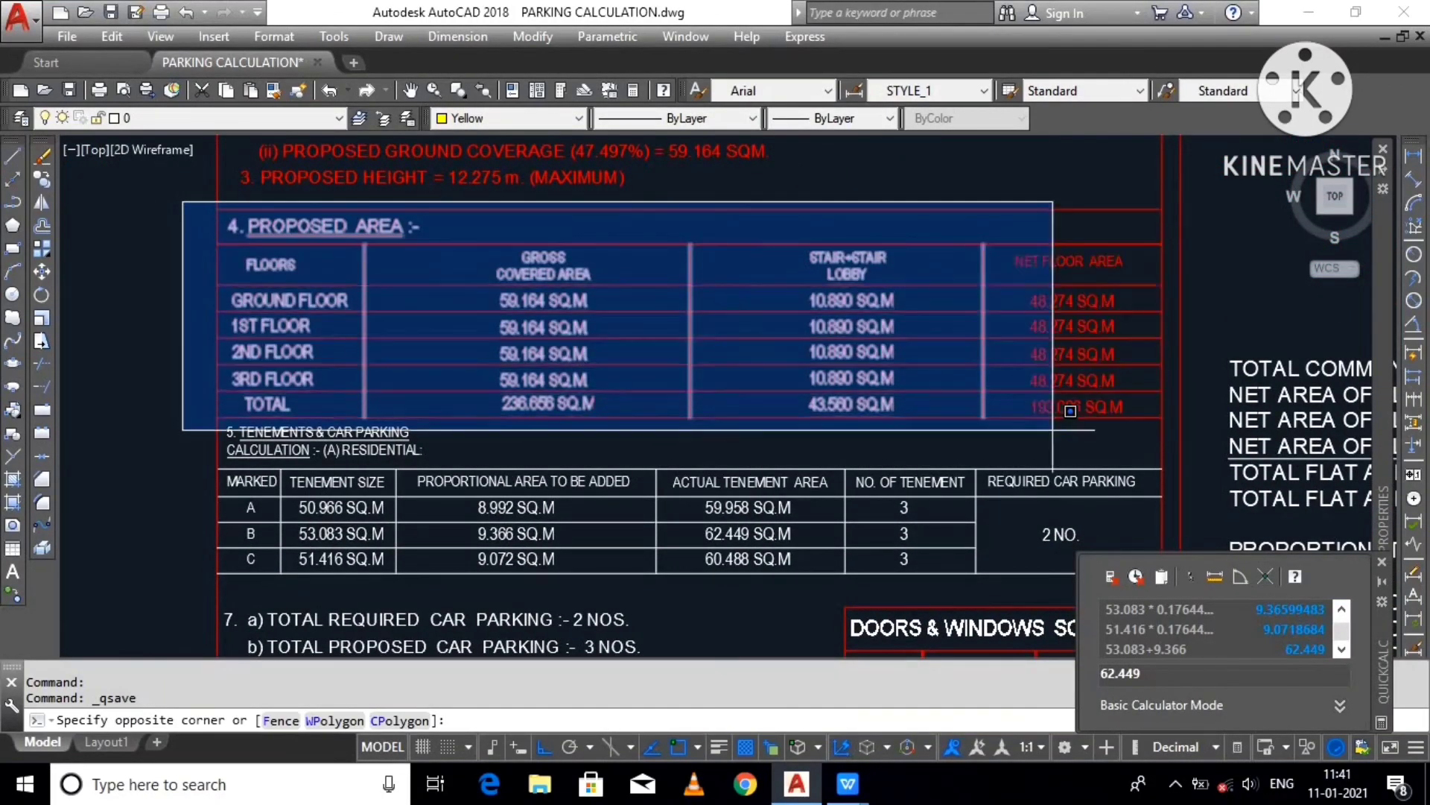
left_click(186, 294)
scroll(345, 312, "up", 2)
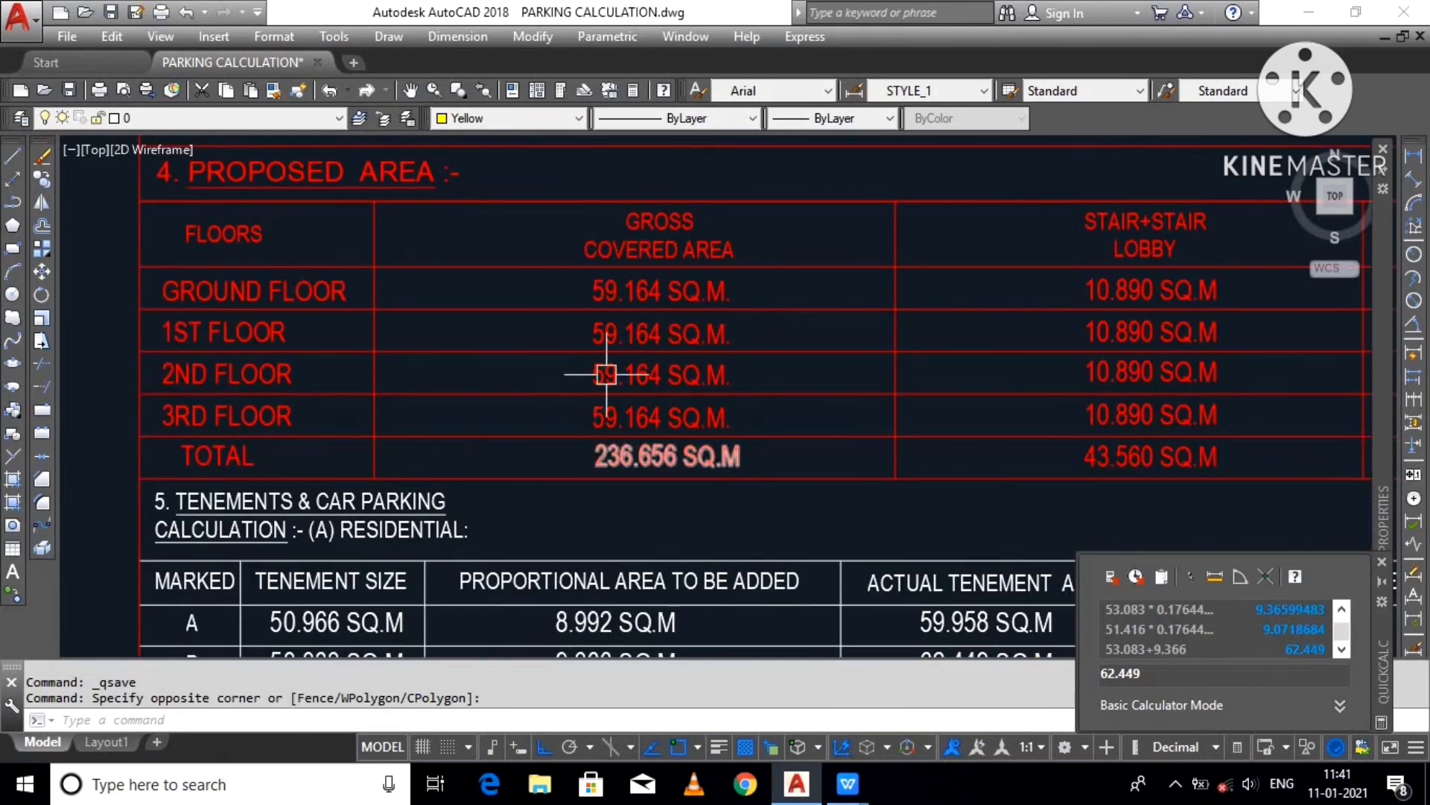
scroll(749, 310, "down", 10)
scroll(749, 310, "down", 2)
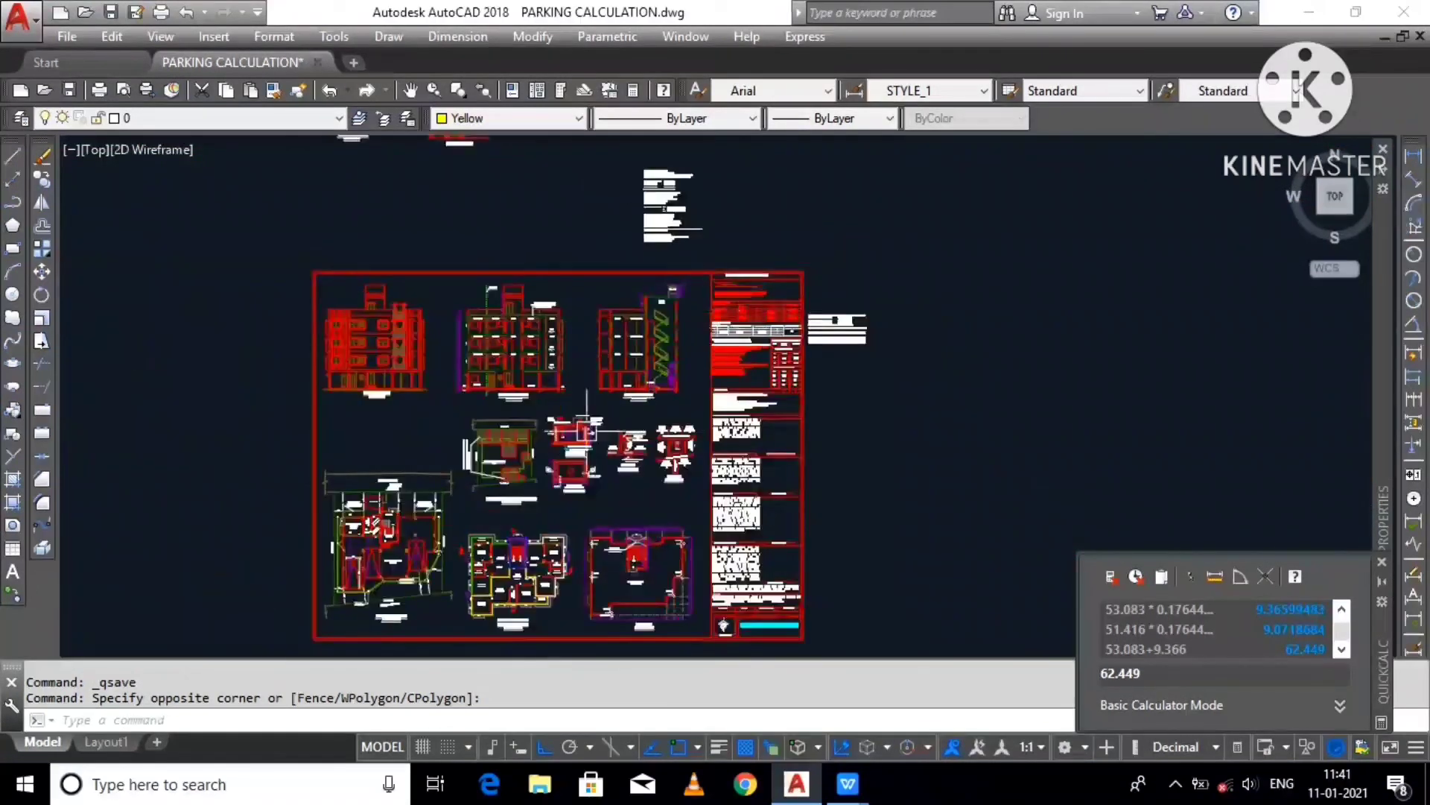
scroll(767, 313, "up", 6)
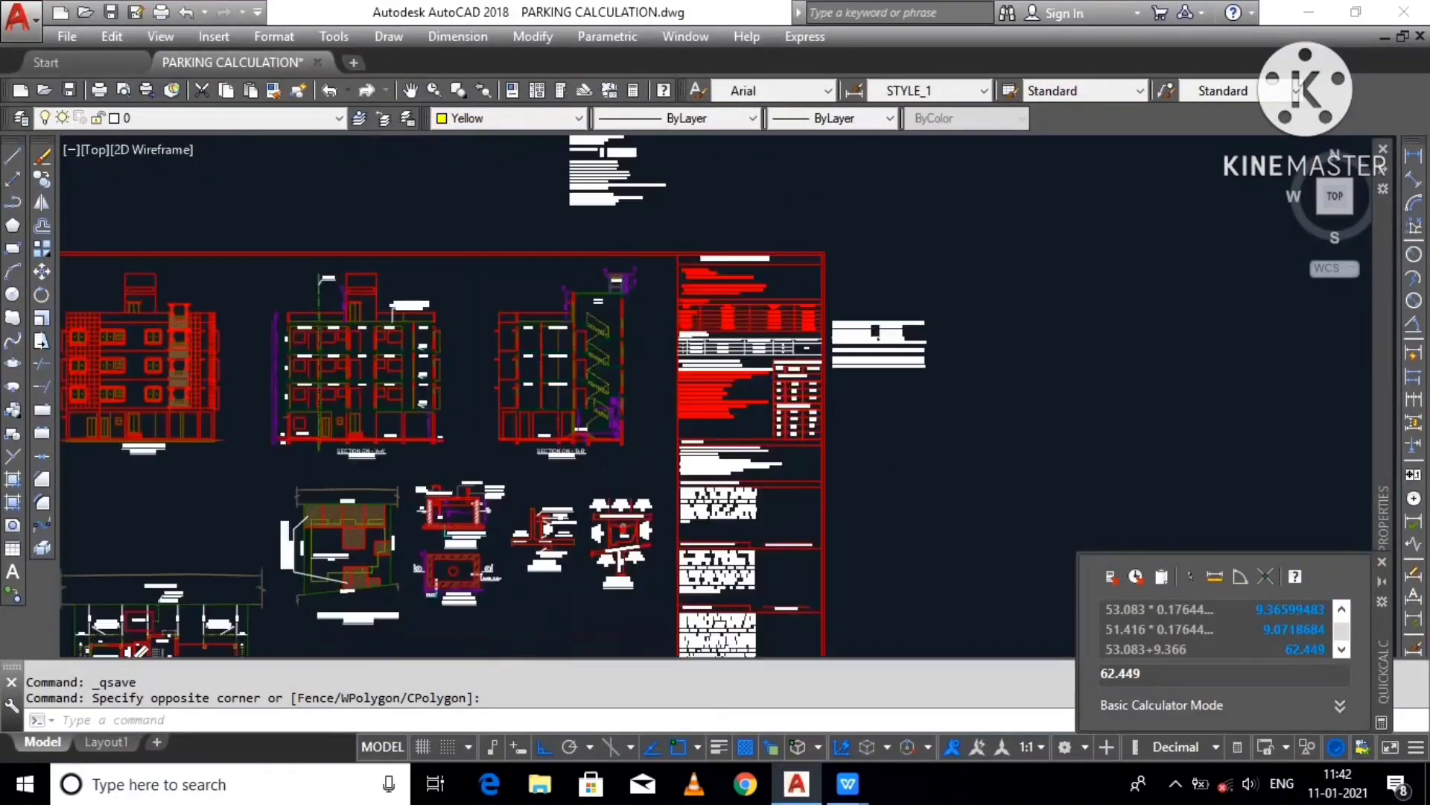
scroll(753, 258, "up", 3)
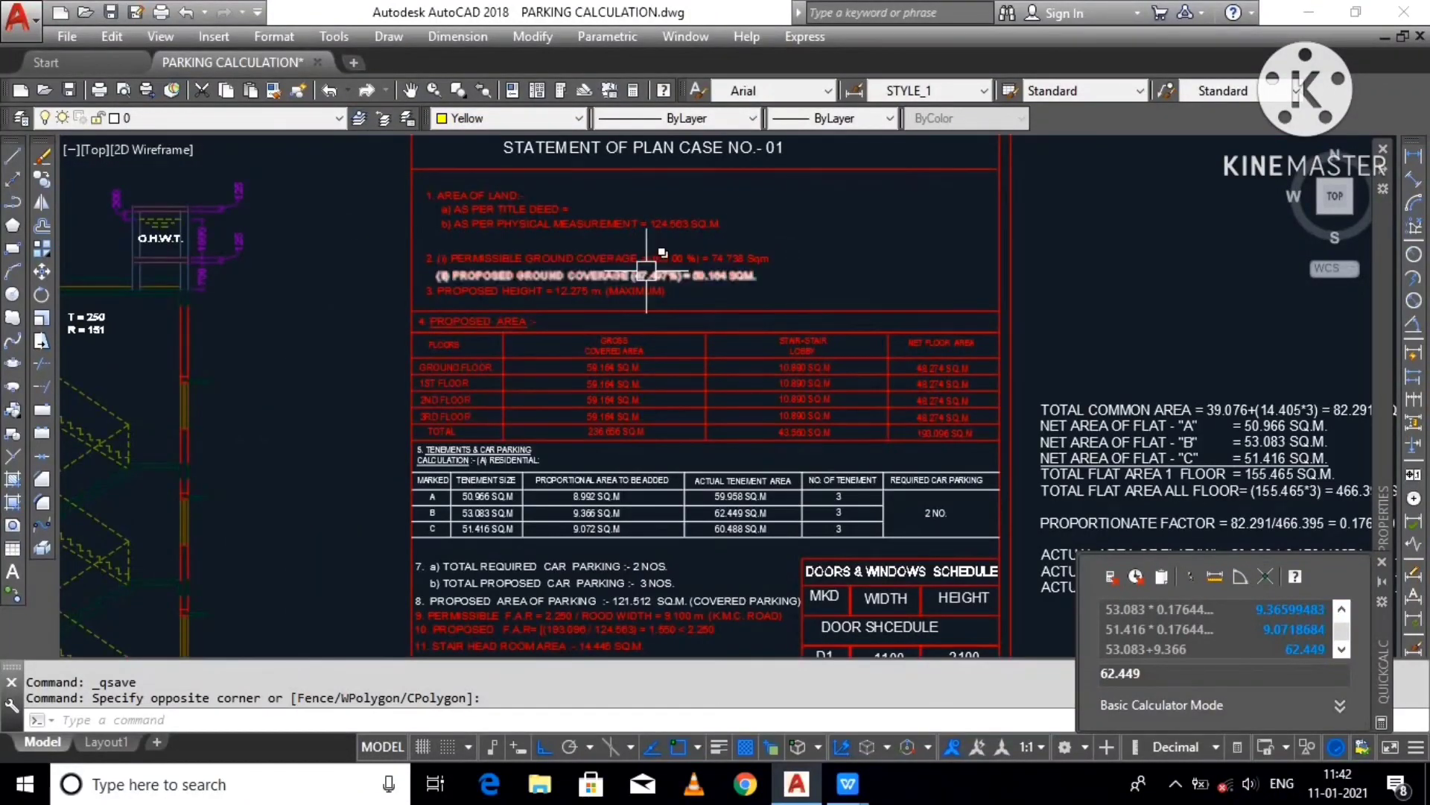
Step: Fit the view to the outer sheet border and save the drawing
scroll(752, 217, "down", 5)
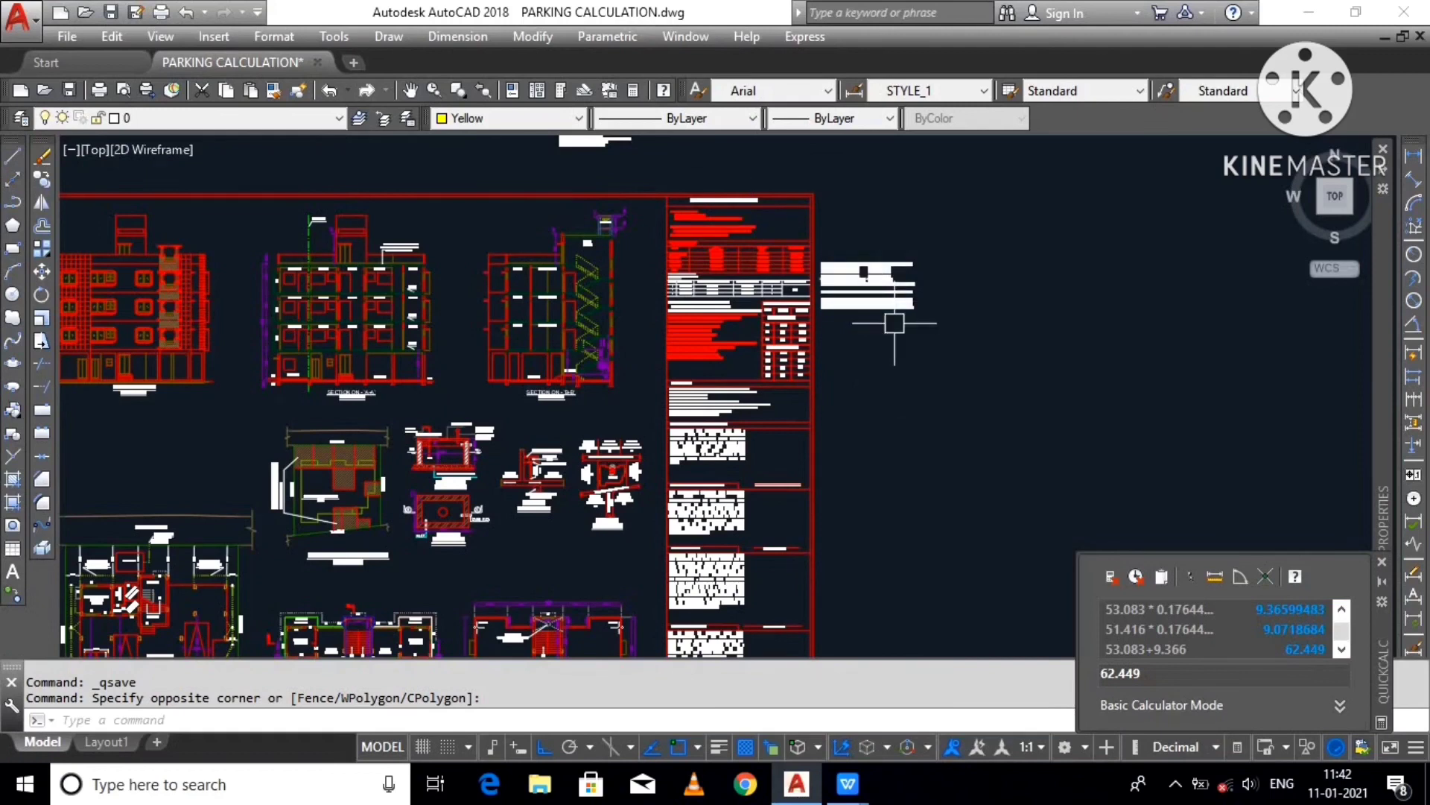
scroll(894, 323, "down", 2)
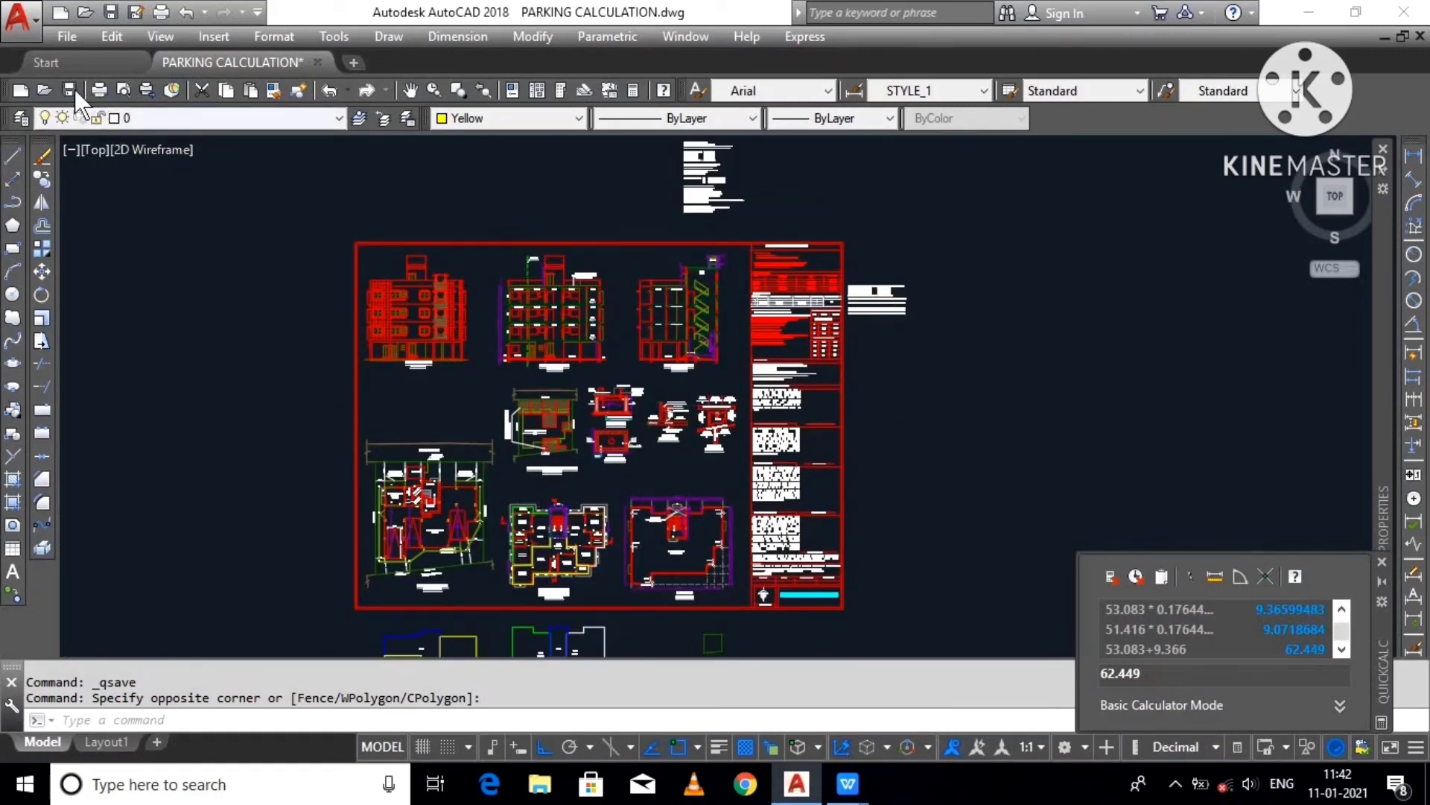
left_click(372, 213)
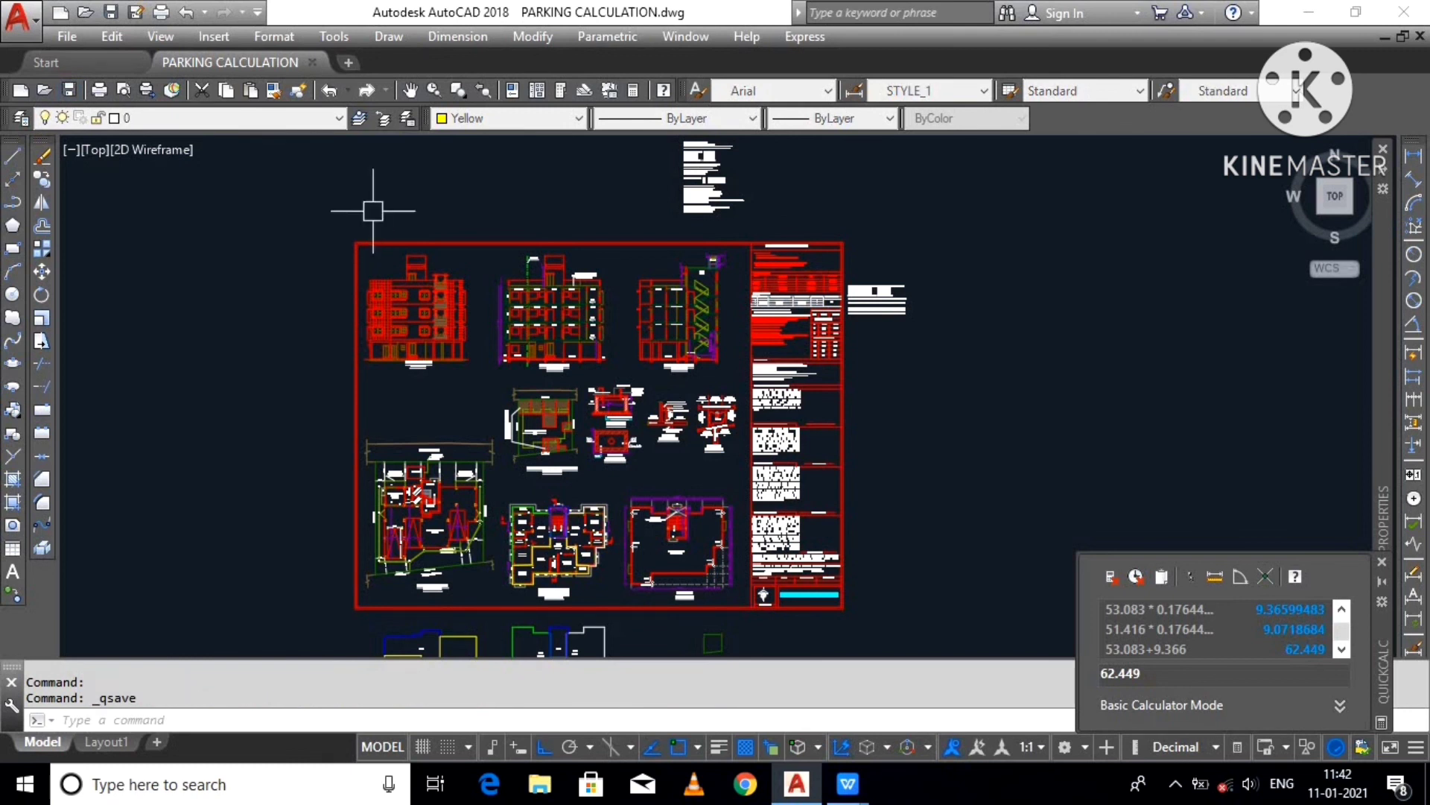
left_click(318, 259)
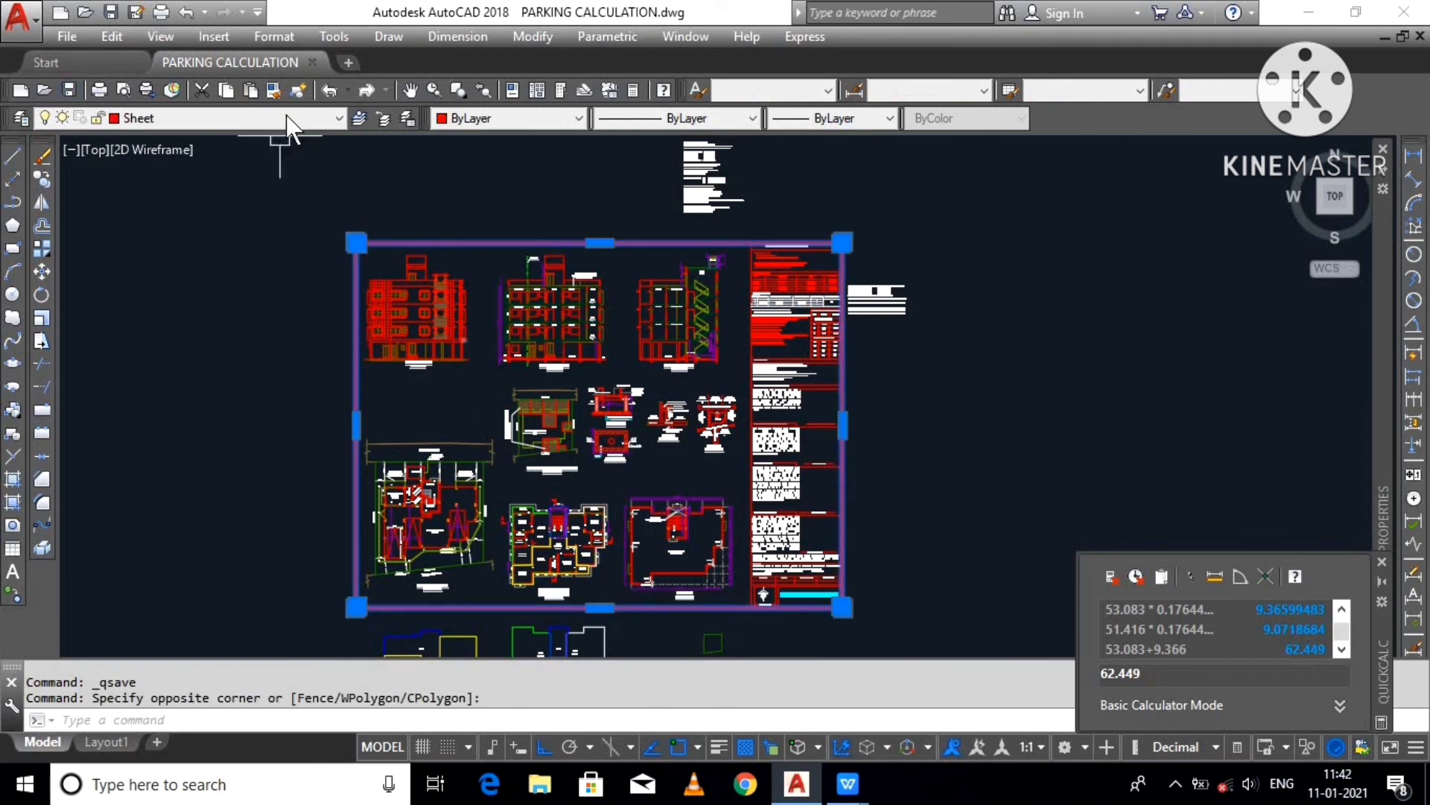
left_click(458, 90)
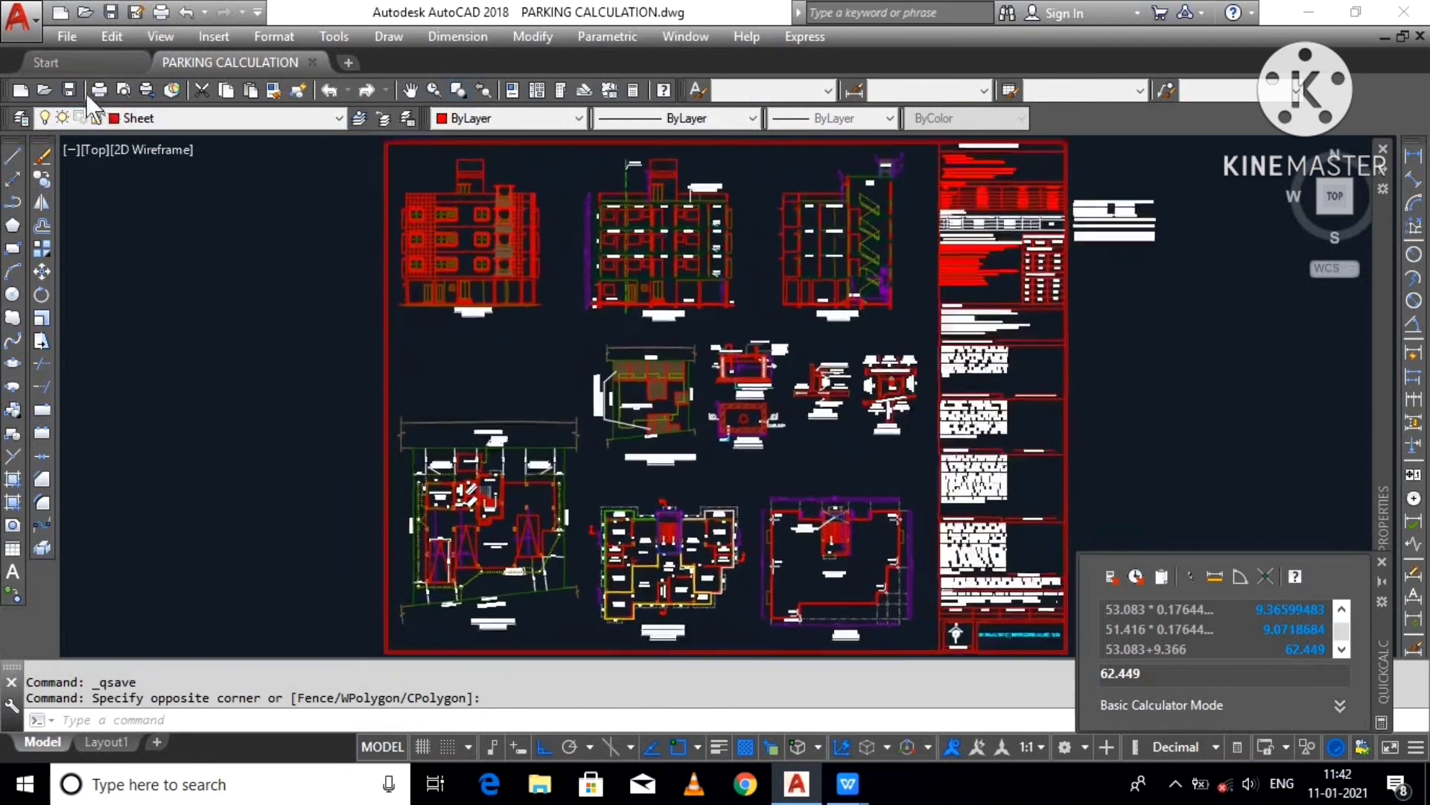
key("ctrl+s")
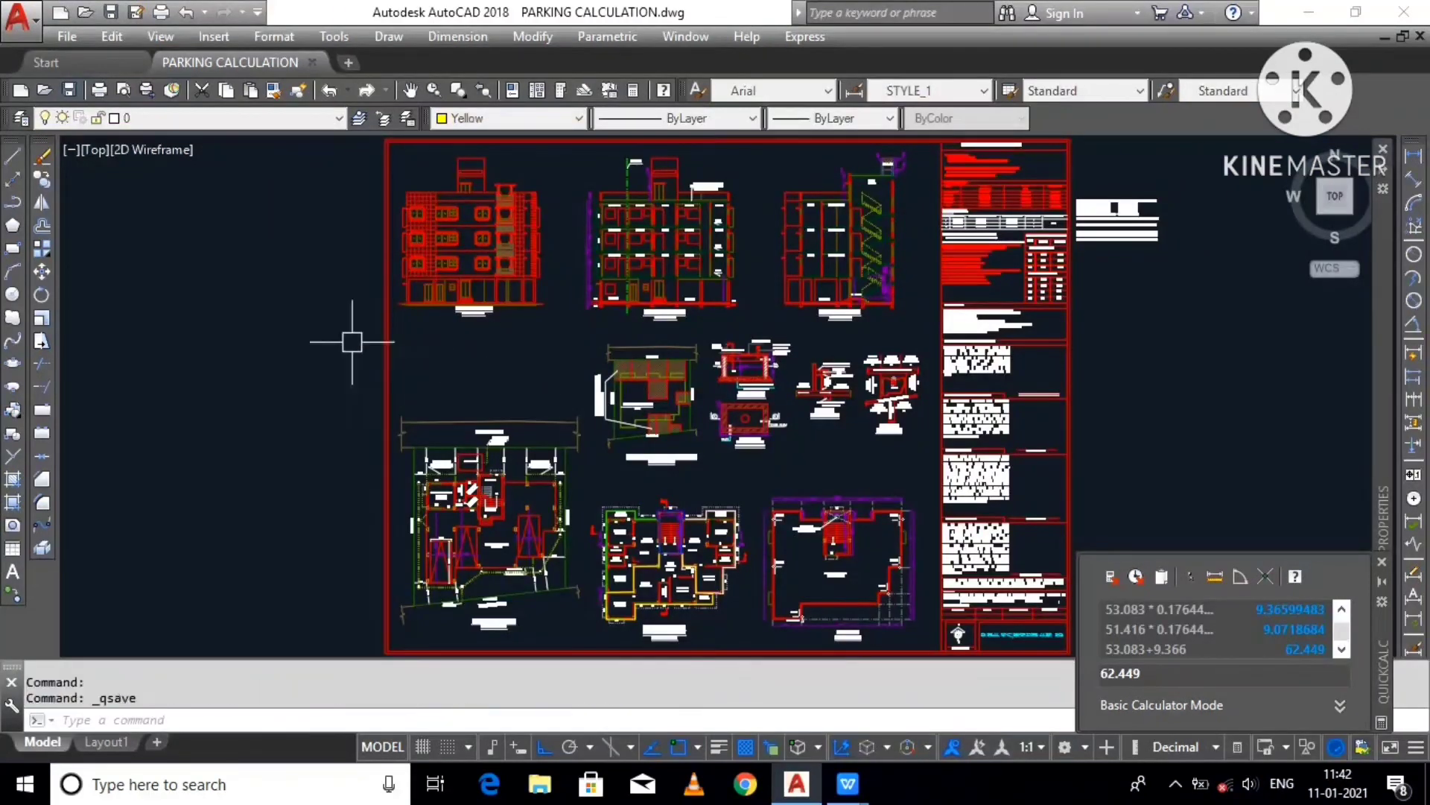